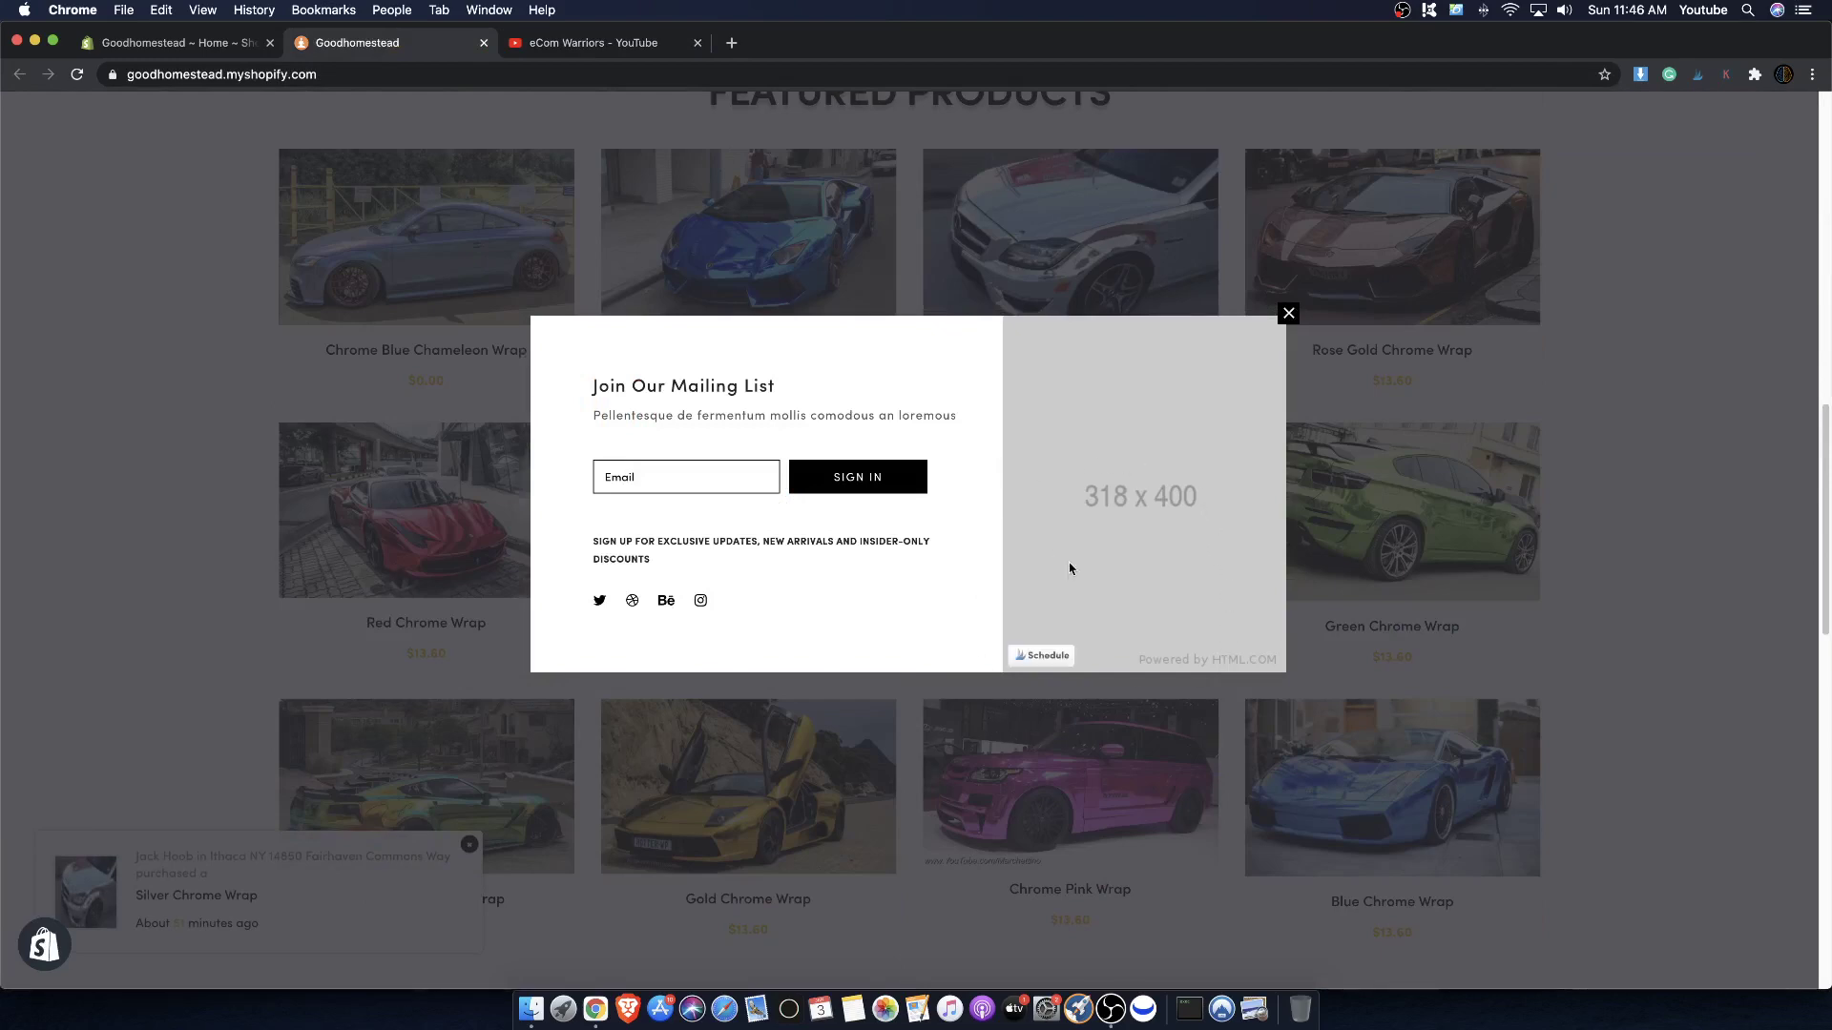
- Dismiss the mailing list popup and look over the storefront home page, including its featured products and countdown section
left_click(1288, 313)
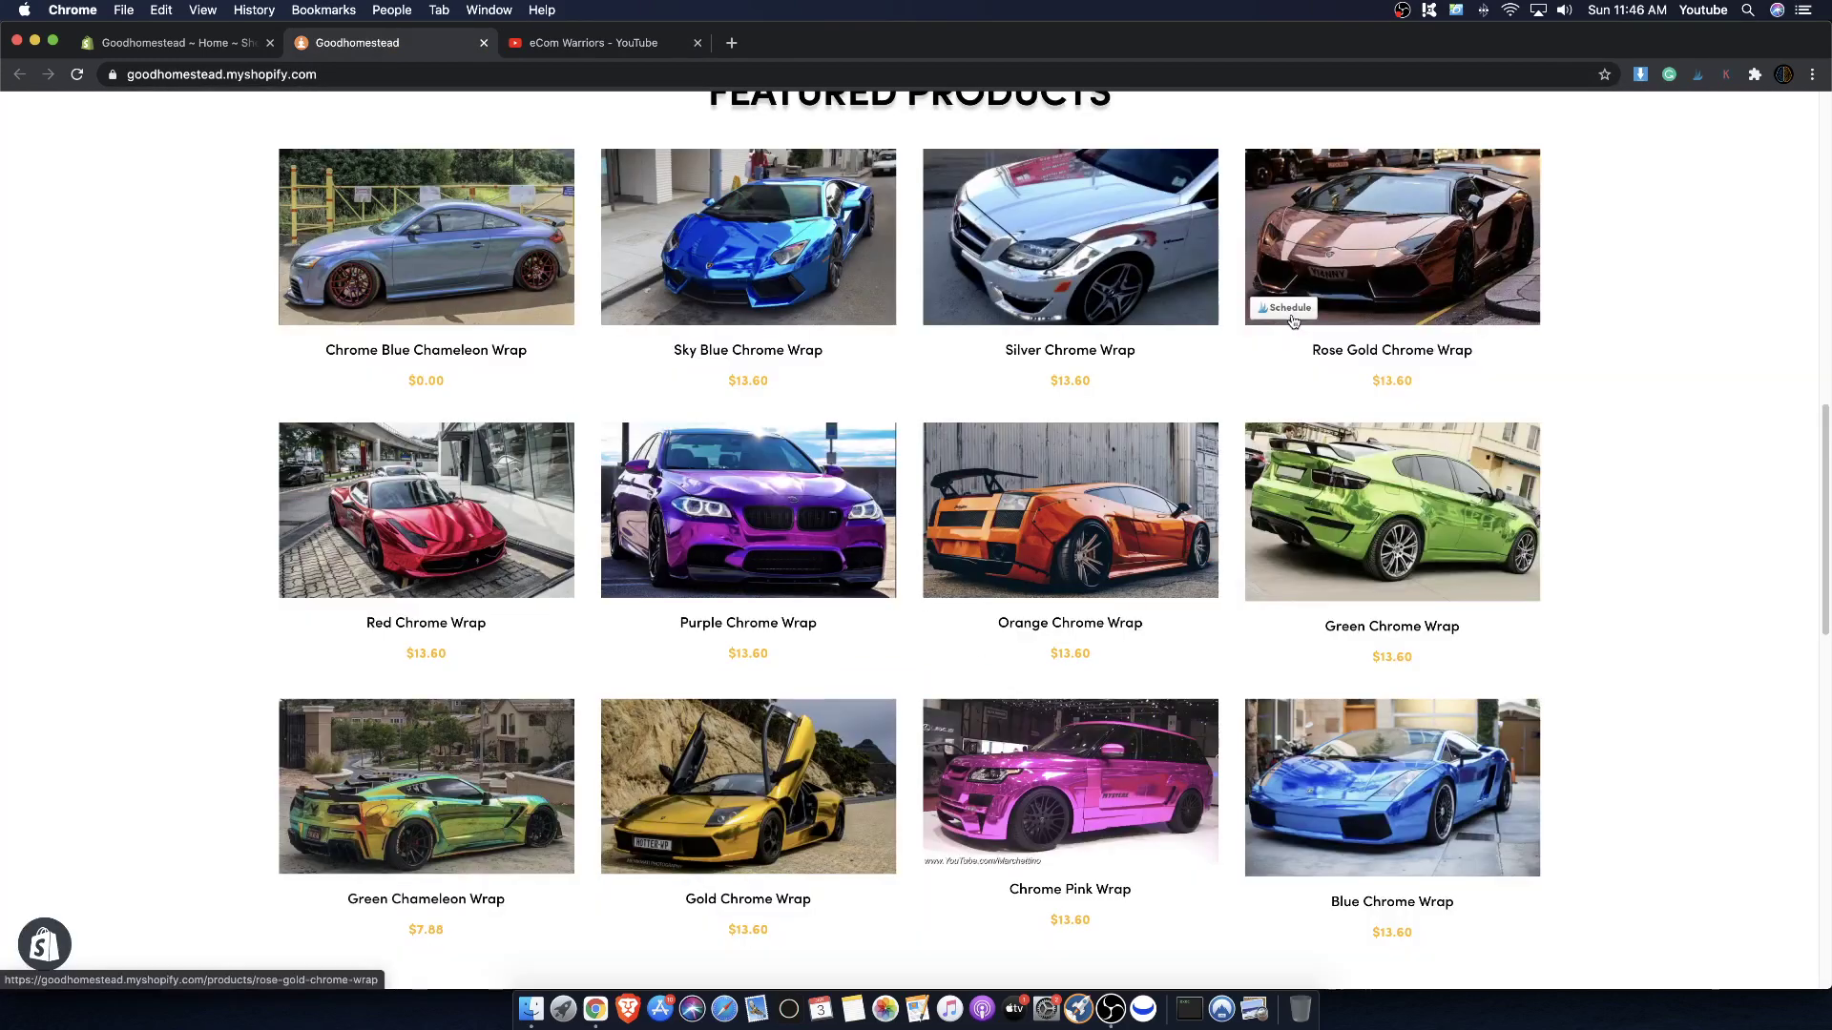
scroll(665, 680, "down", 12)
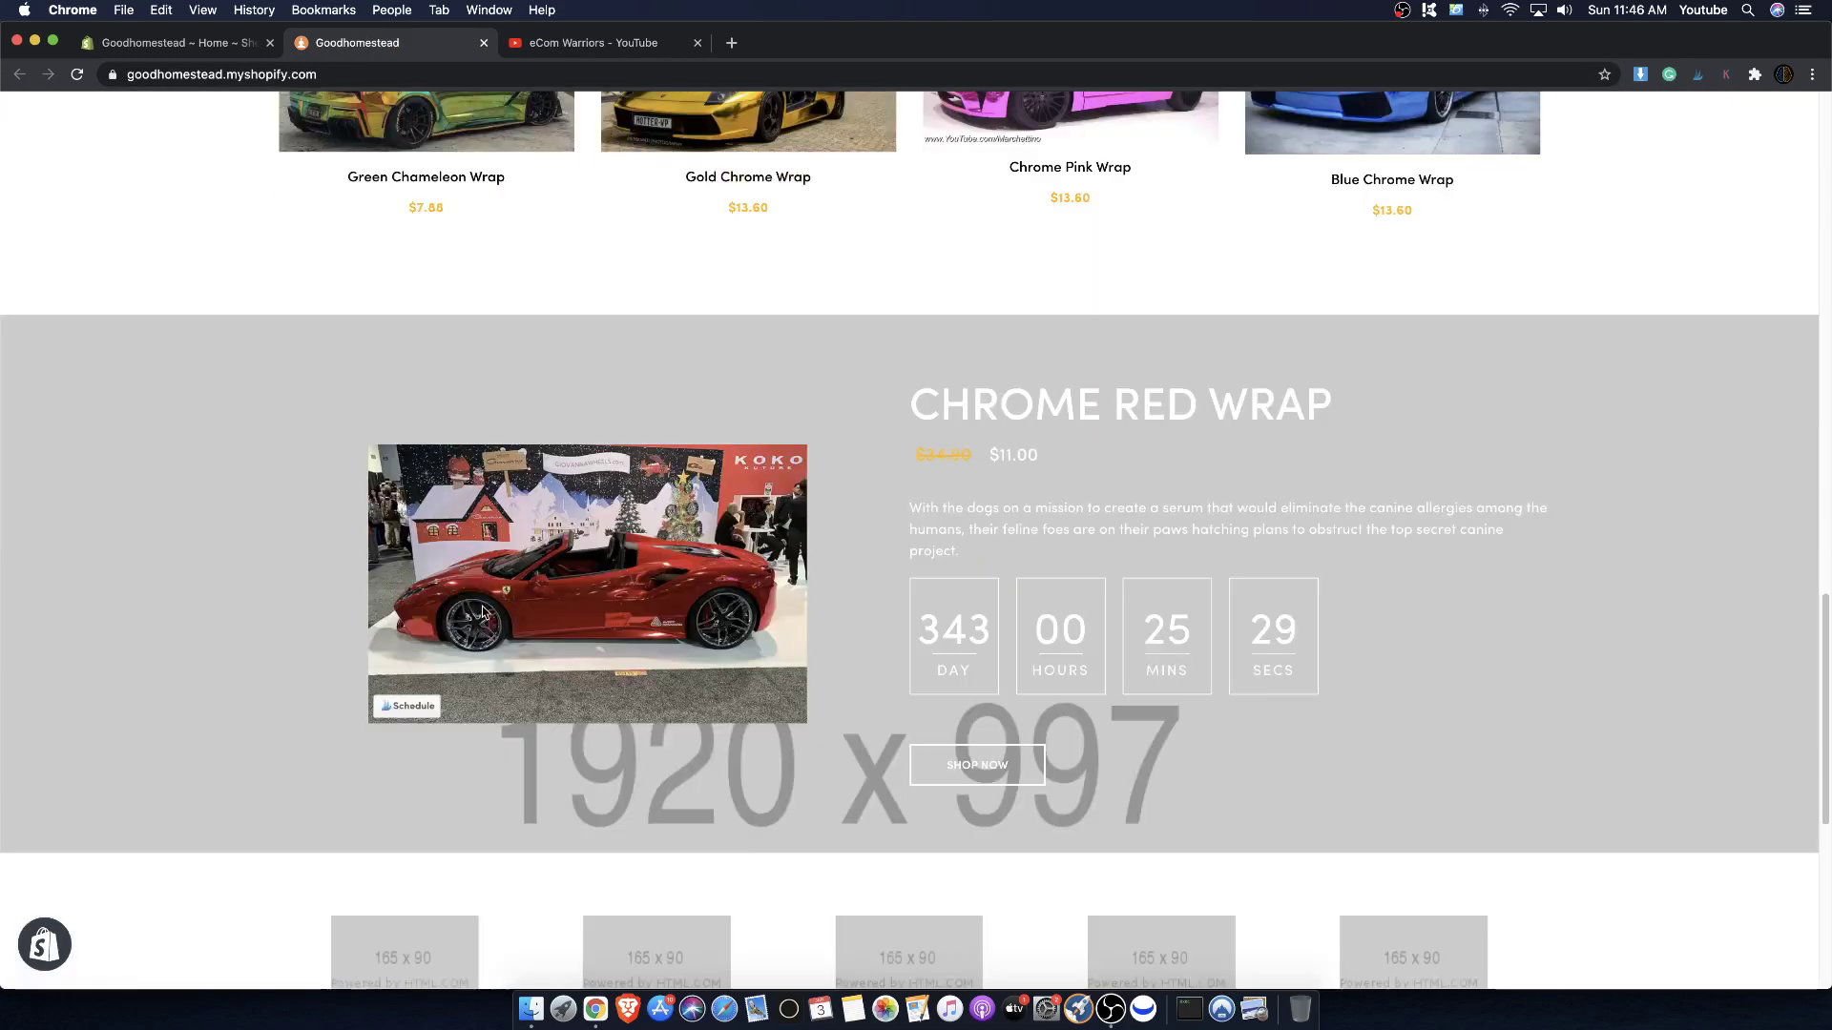
scroll(1005, 584, "up", 15)
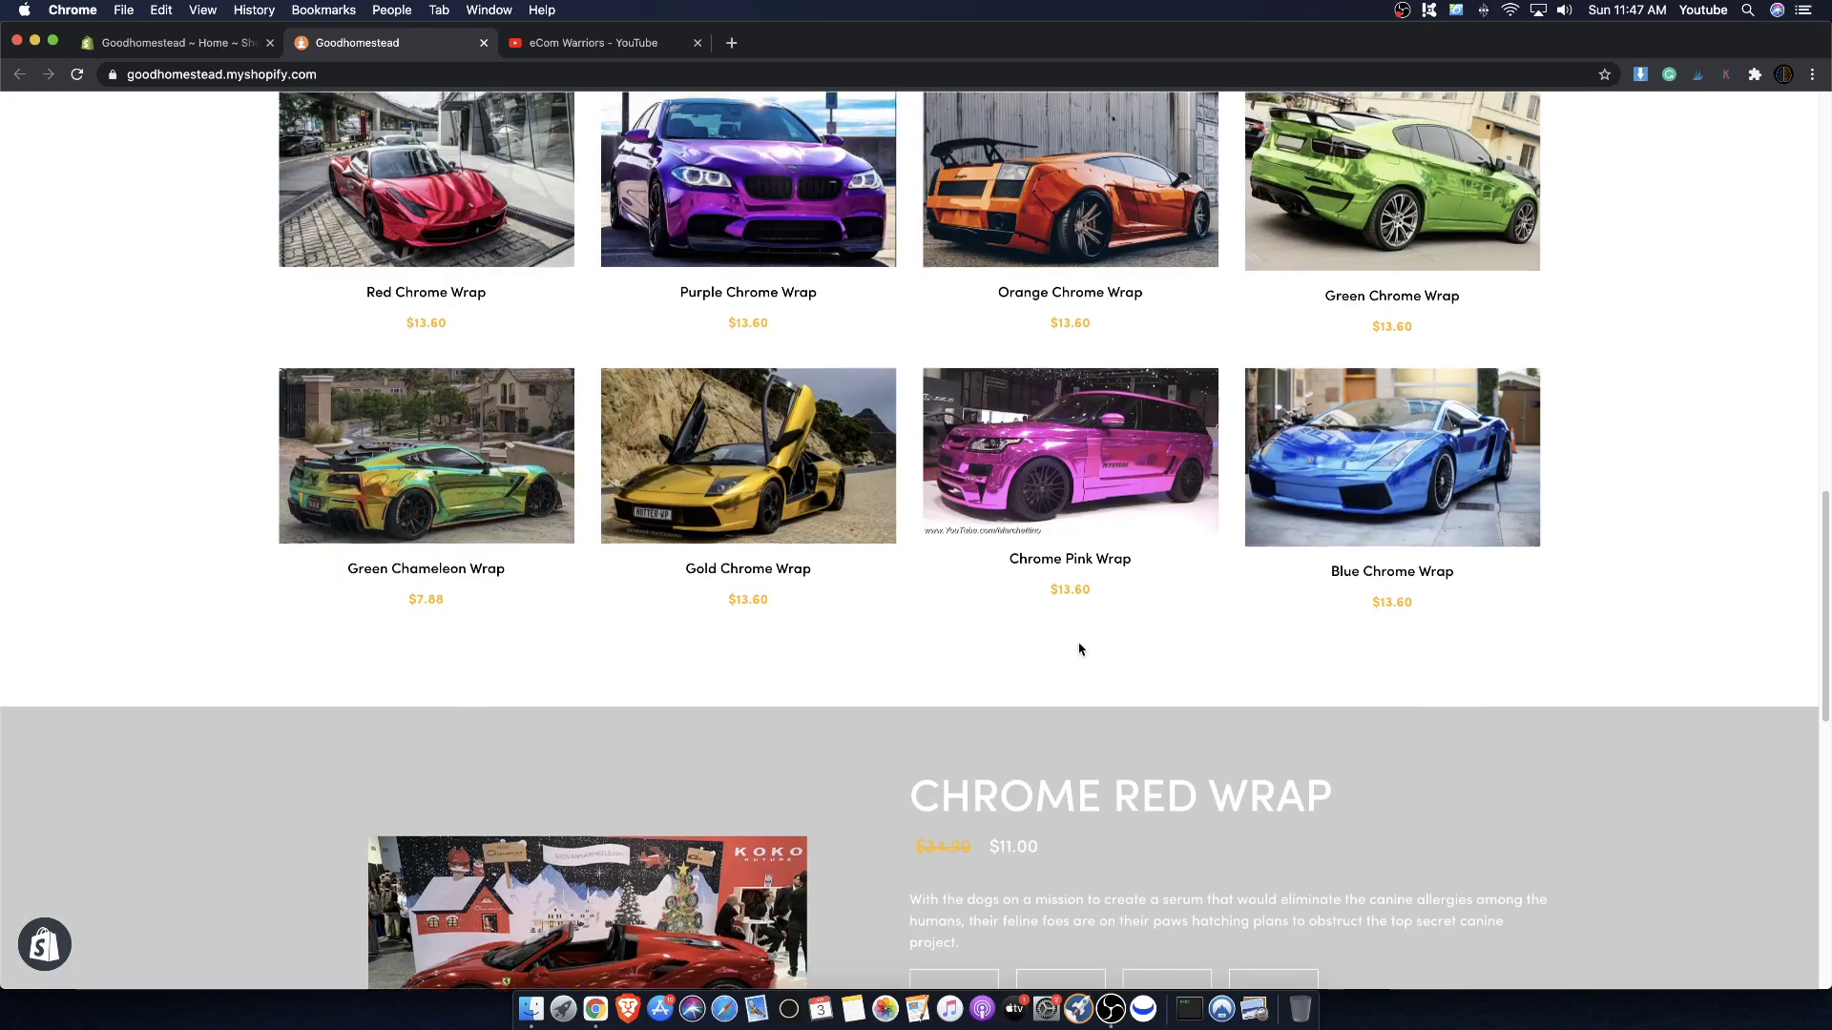
scroll(378, 546, "up", 7)
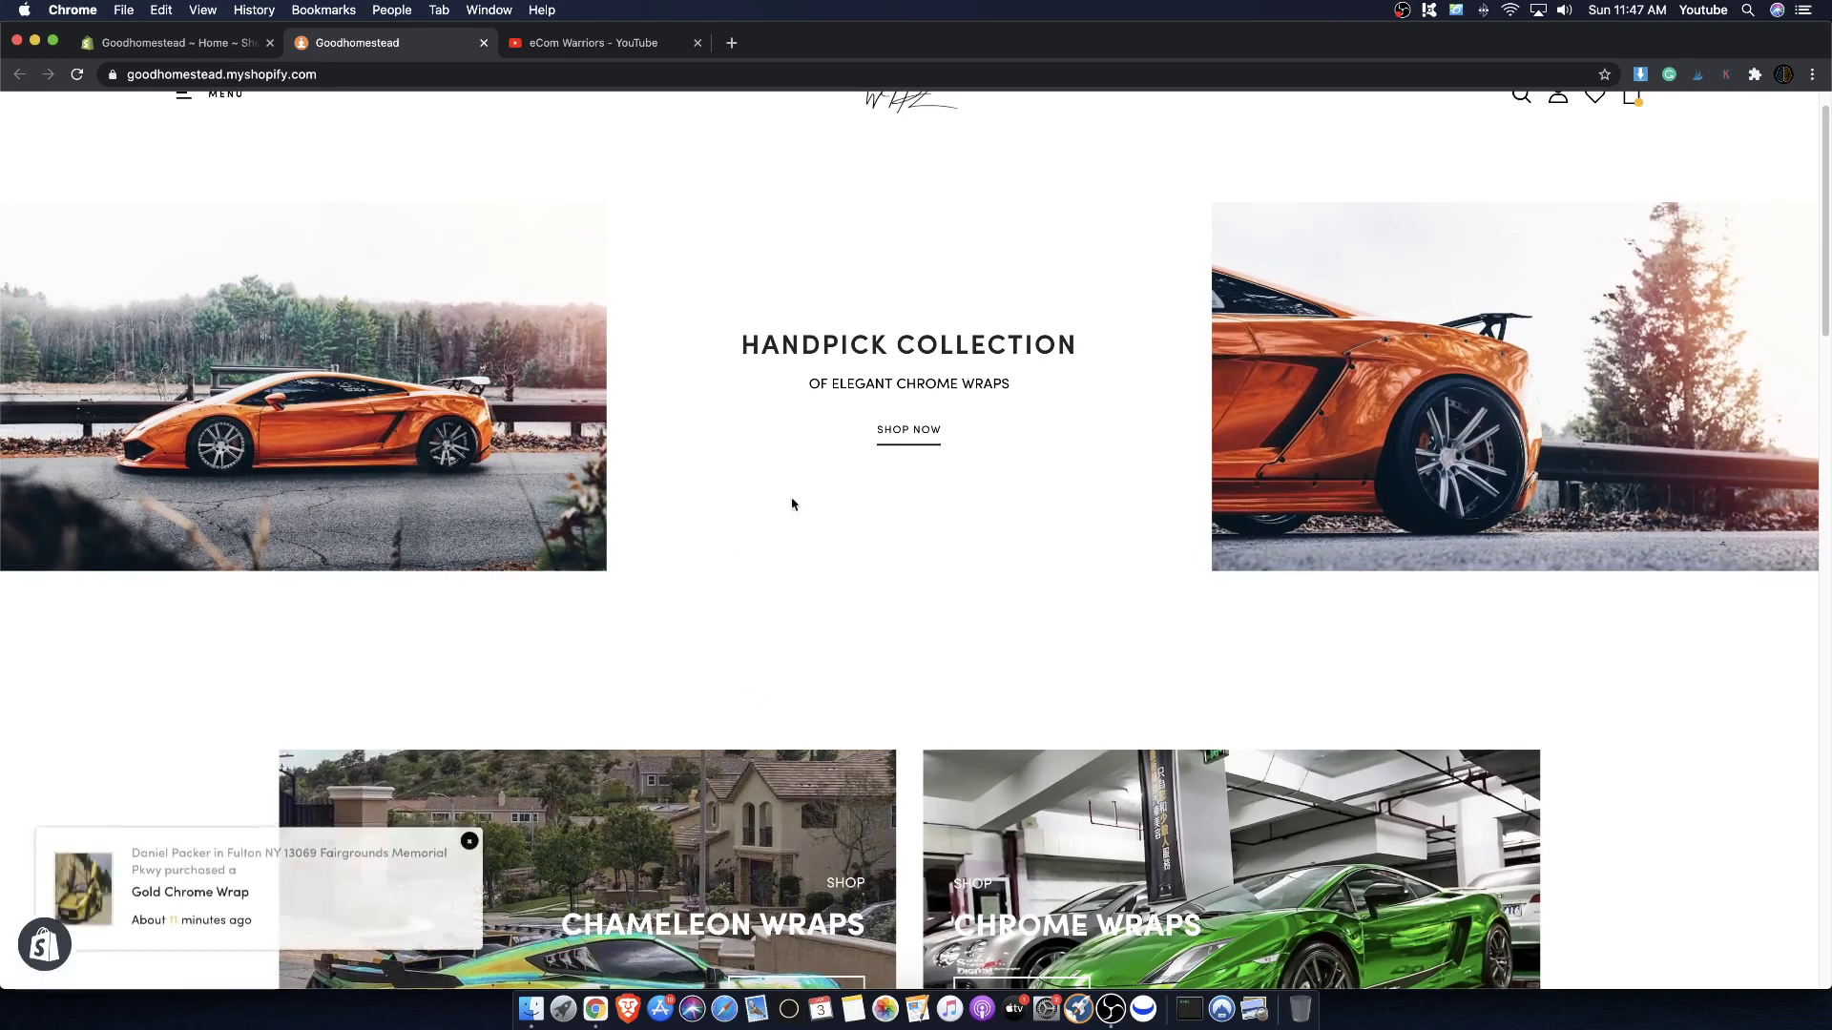
scroll(260, 530, "up", 1)
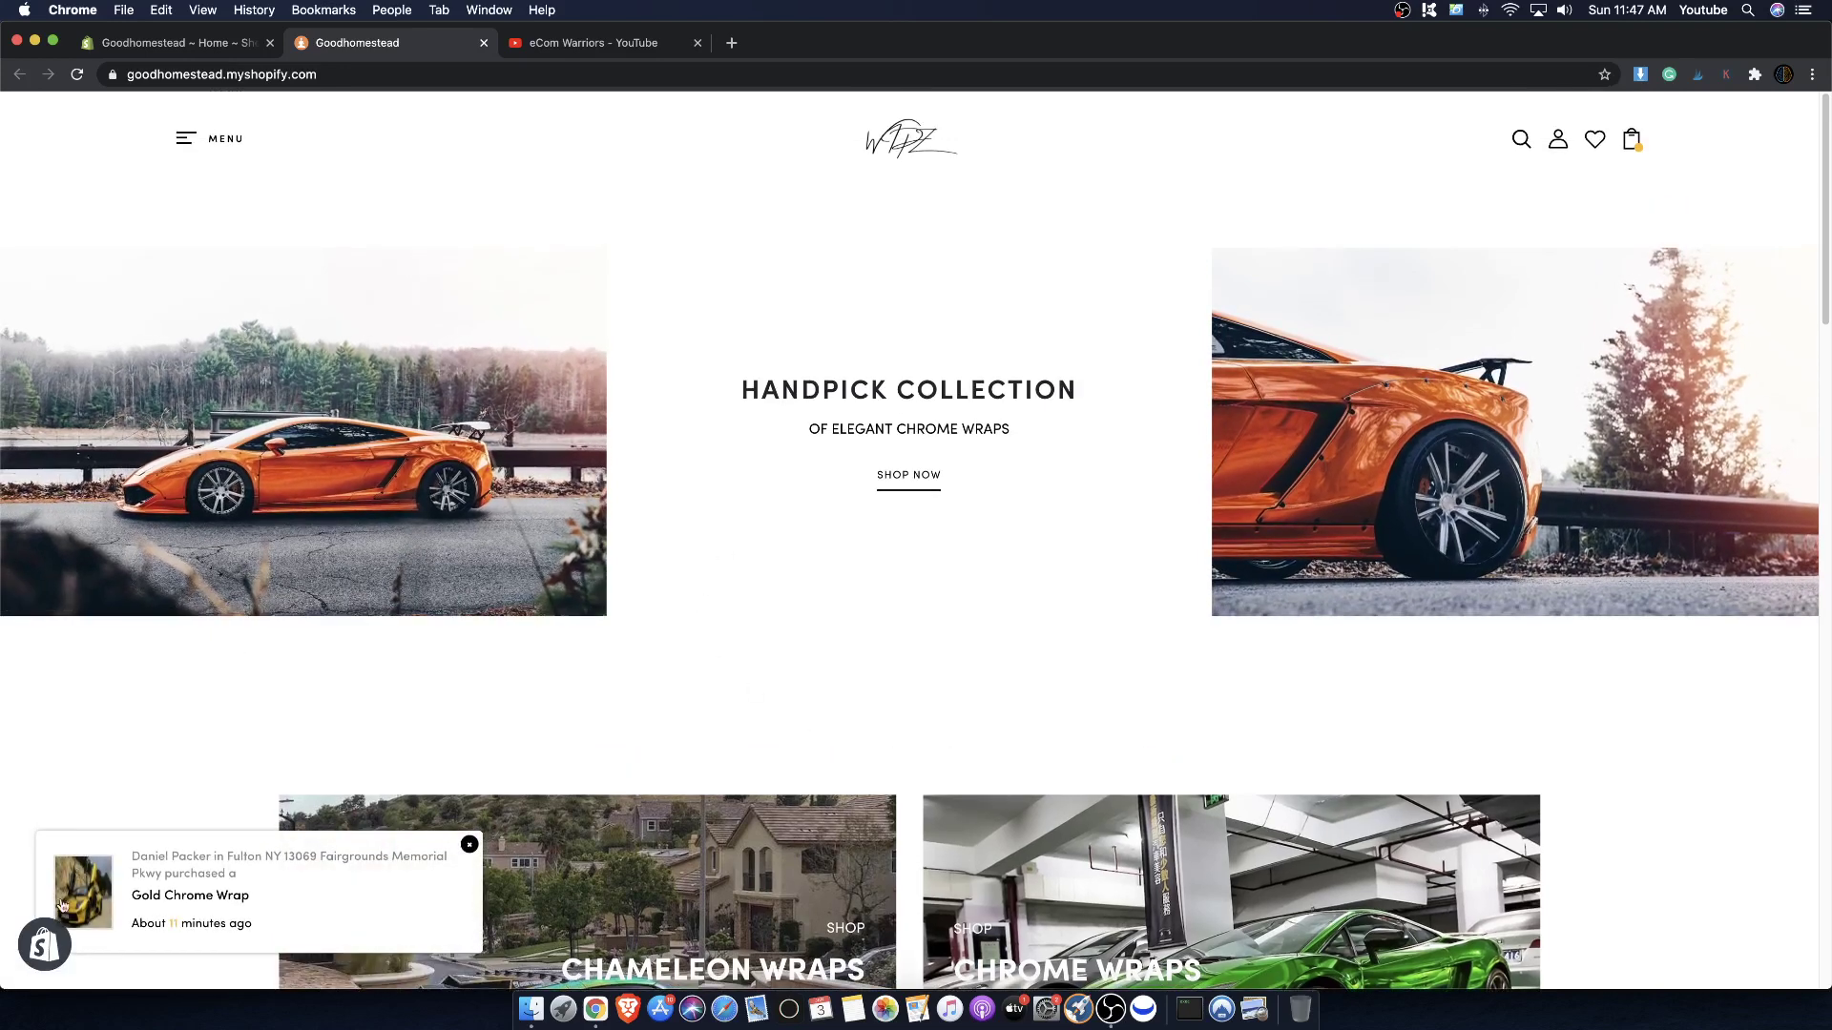
- Expand the Shopify admin bar and follow the Handpick Collection banner's shop link to browse the full product catalog
left_click(45, 945)
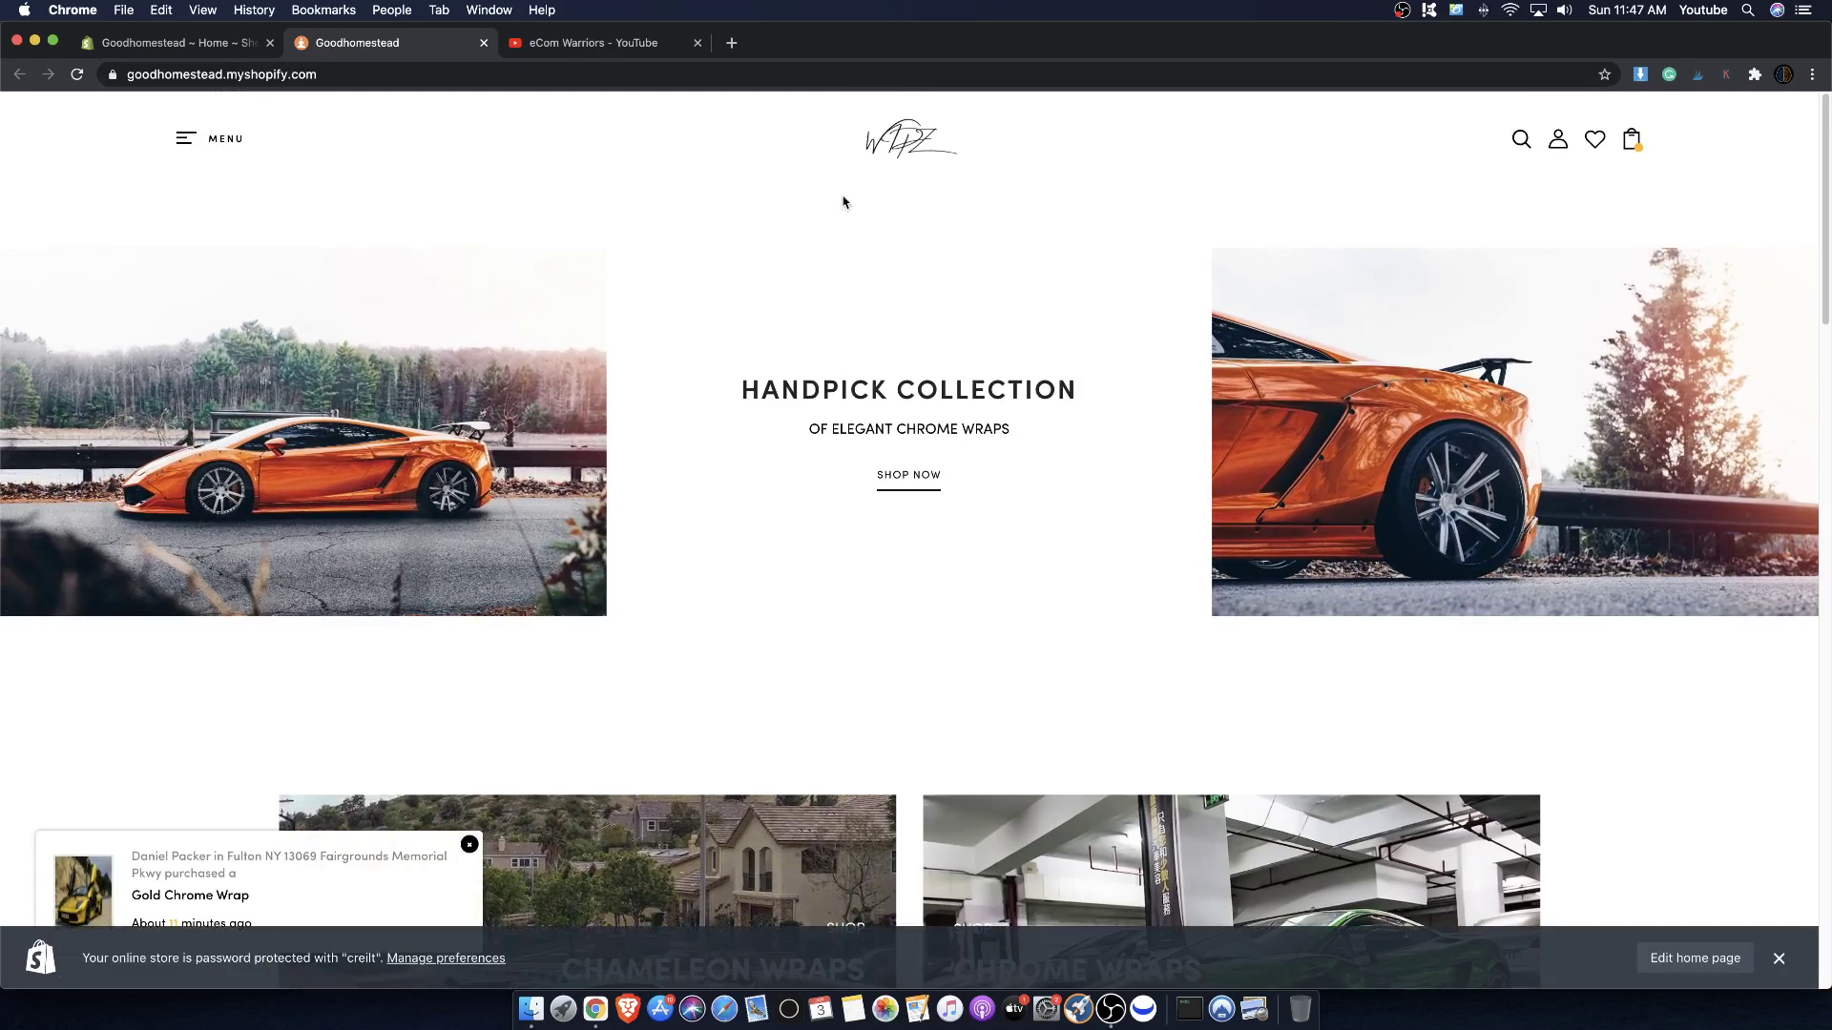
left_click(908, 477)
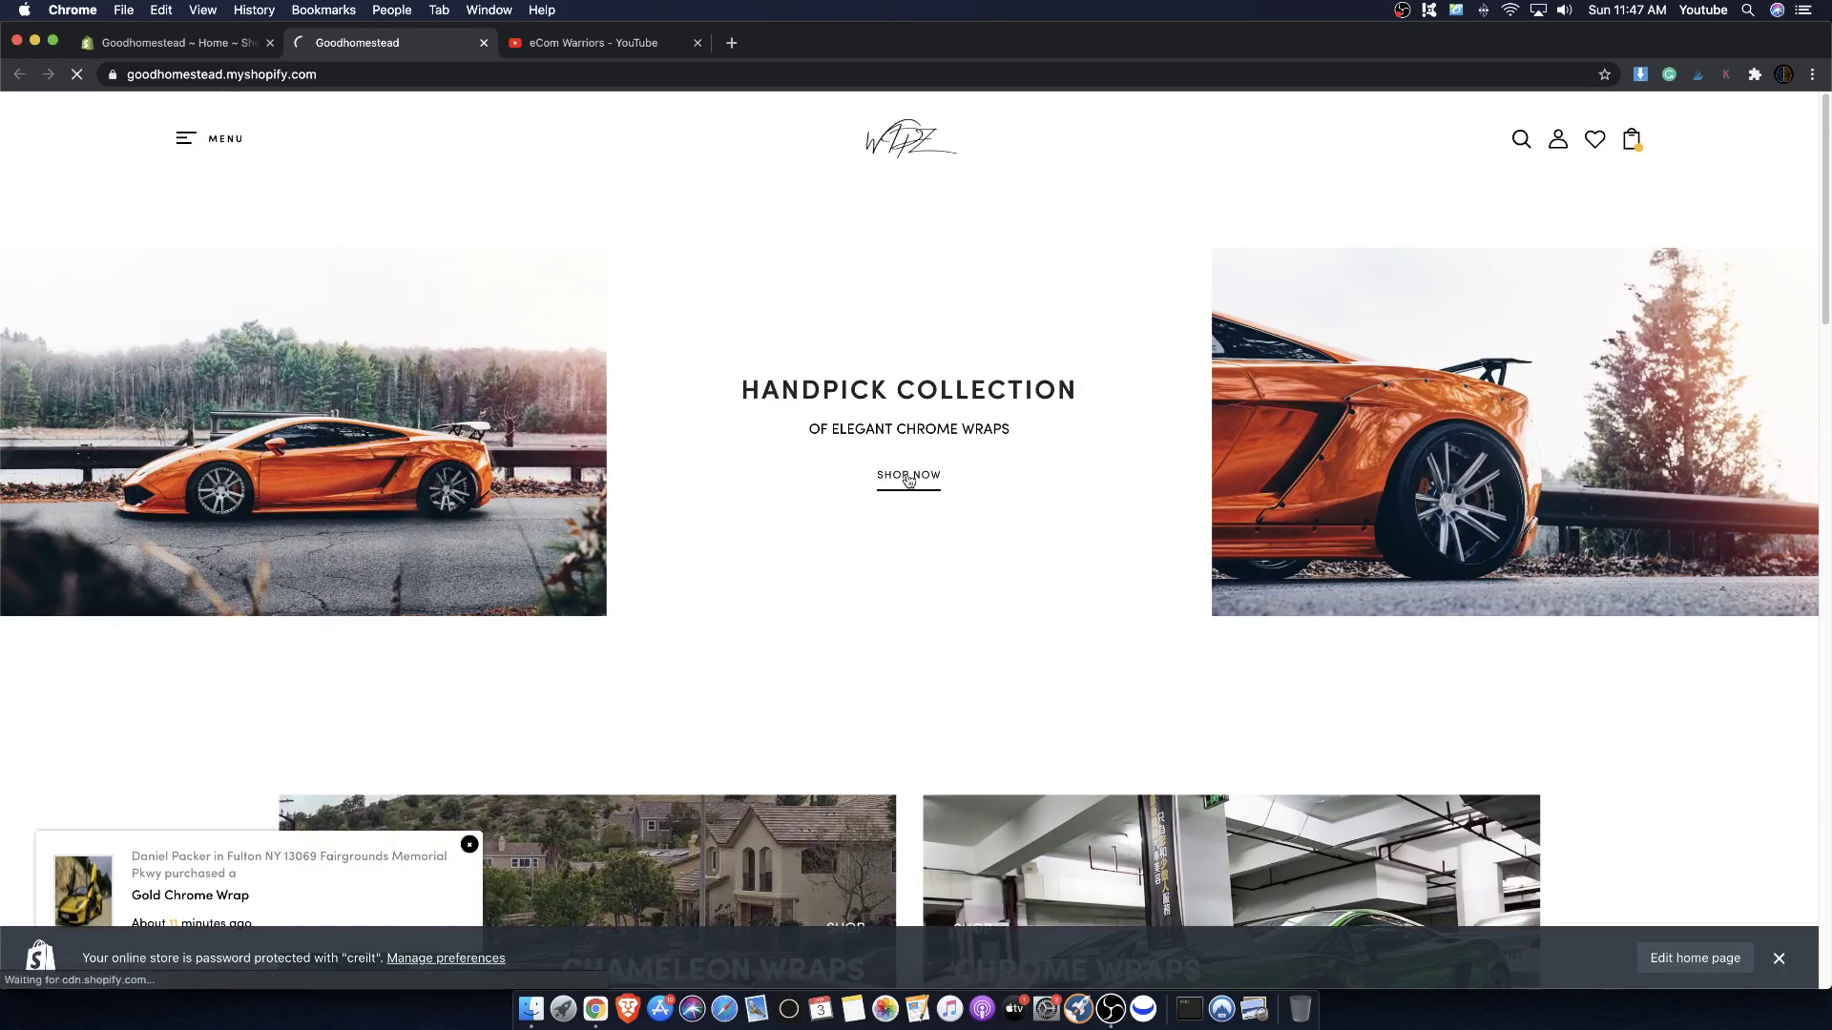
scroll(246, 589, "down", 4)
scroll(417, 389, "up", 4)
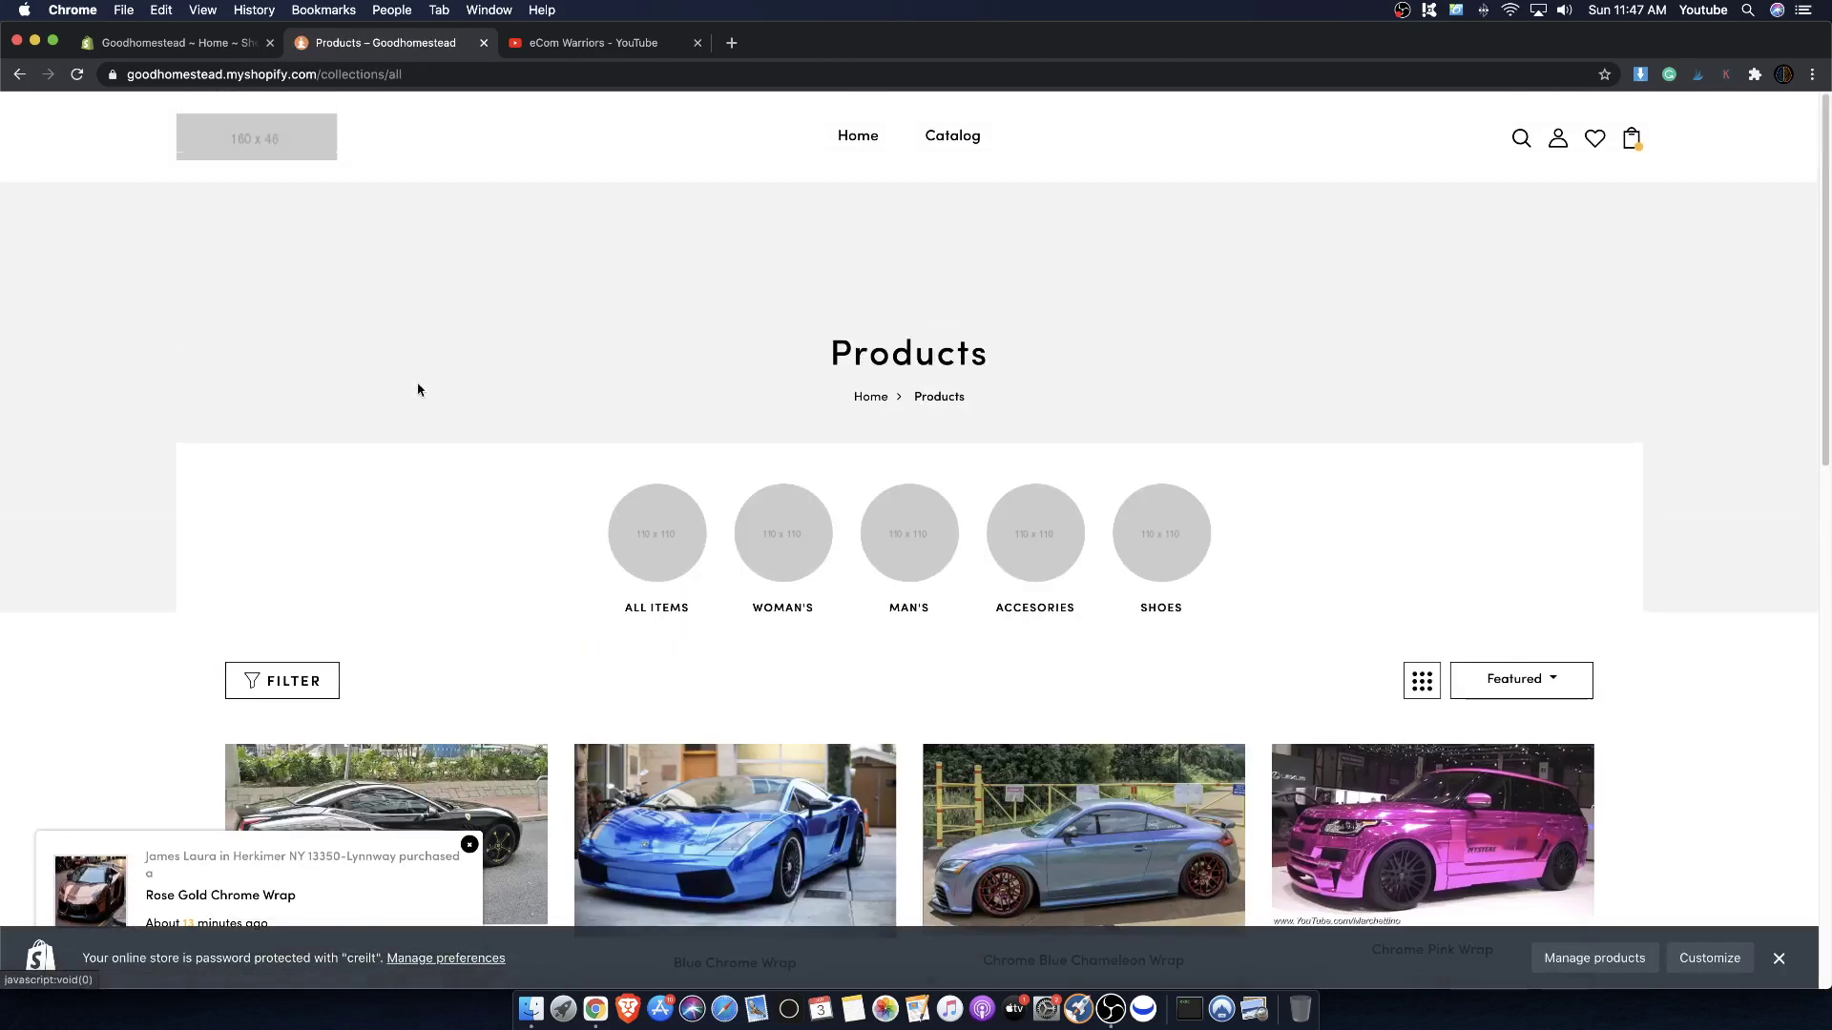
scroll(732, 350, "down", 4)
scroll(764, 429, "up", 4)
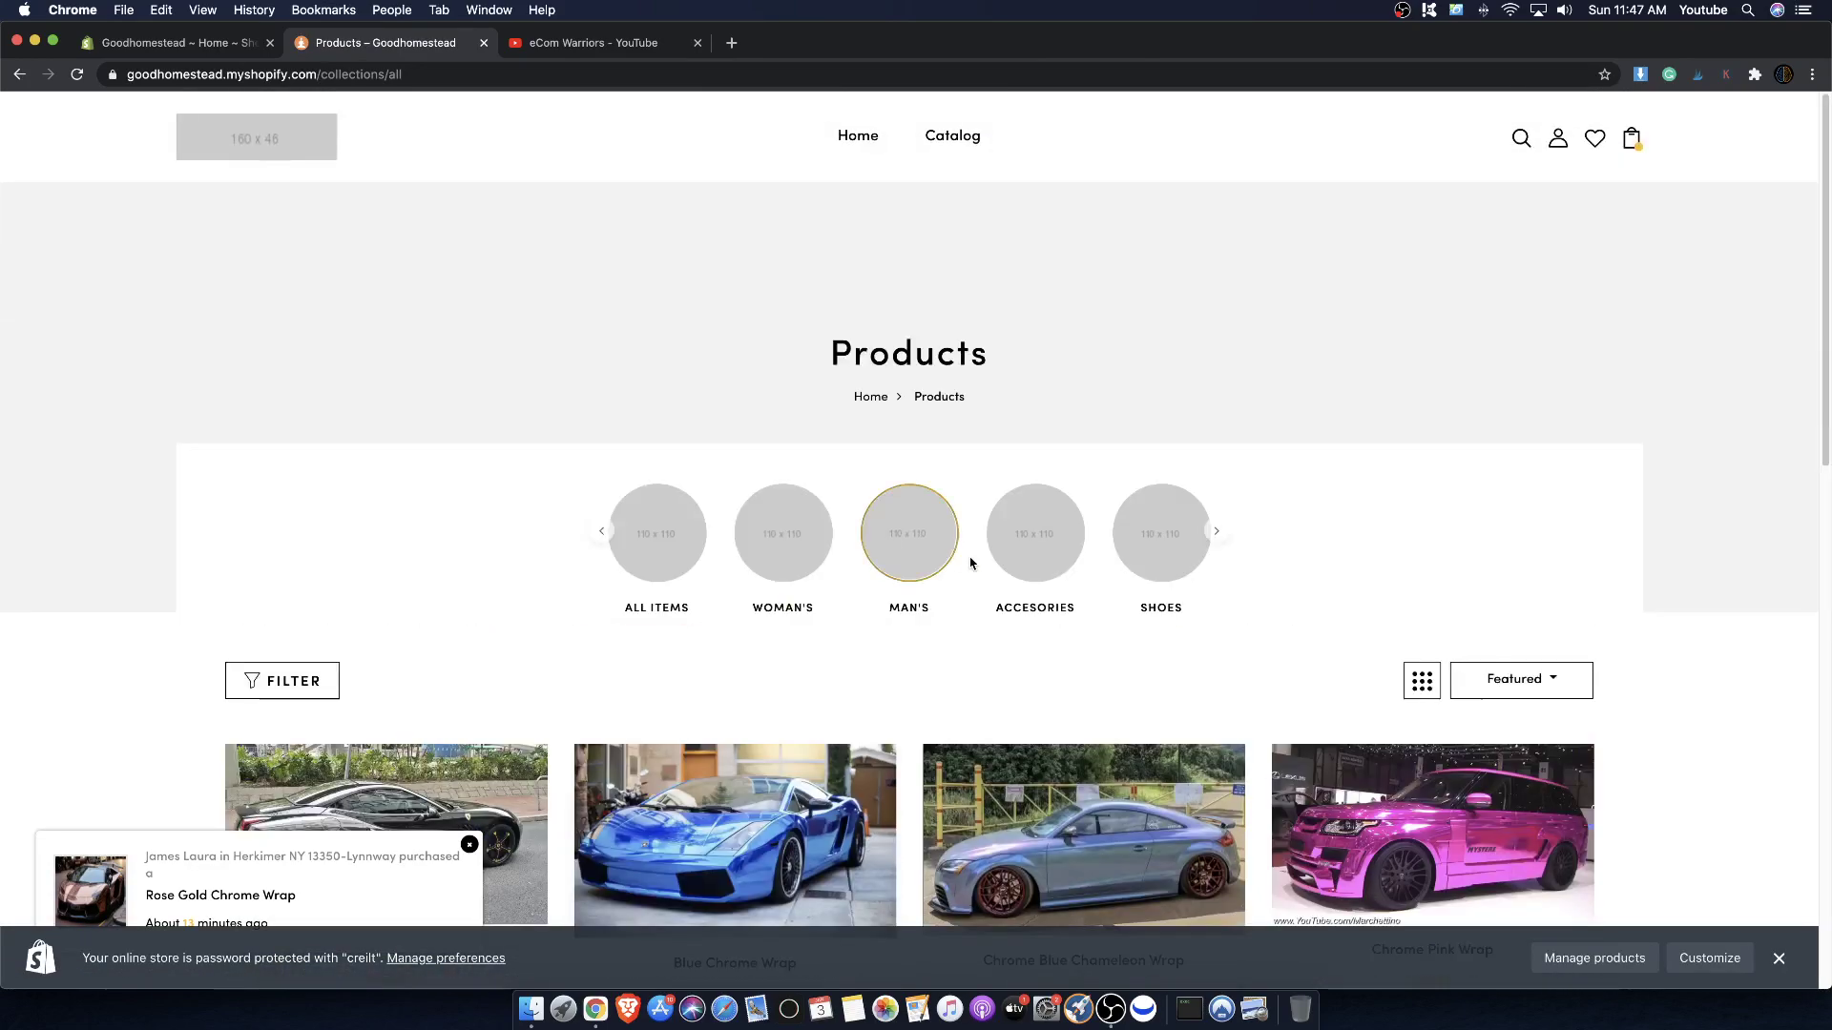
scroll(892, 535, "down", 4)
scroll(778, 567, "down", 5)
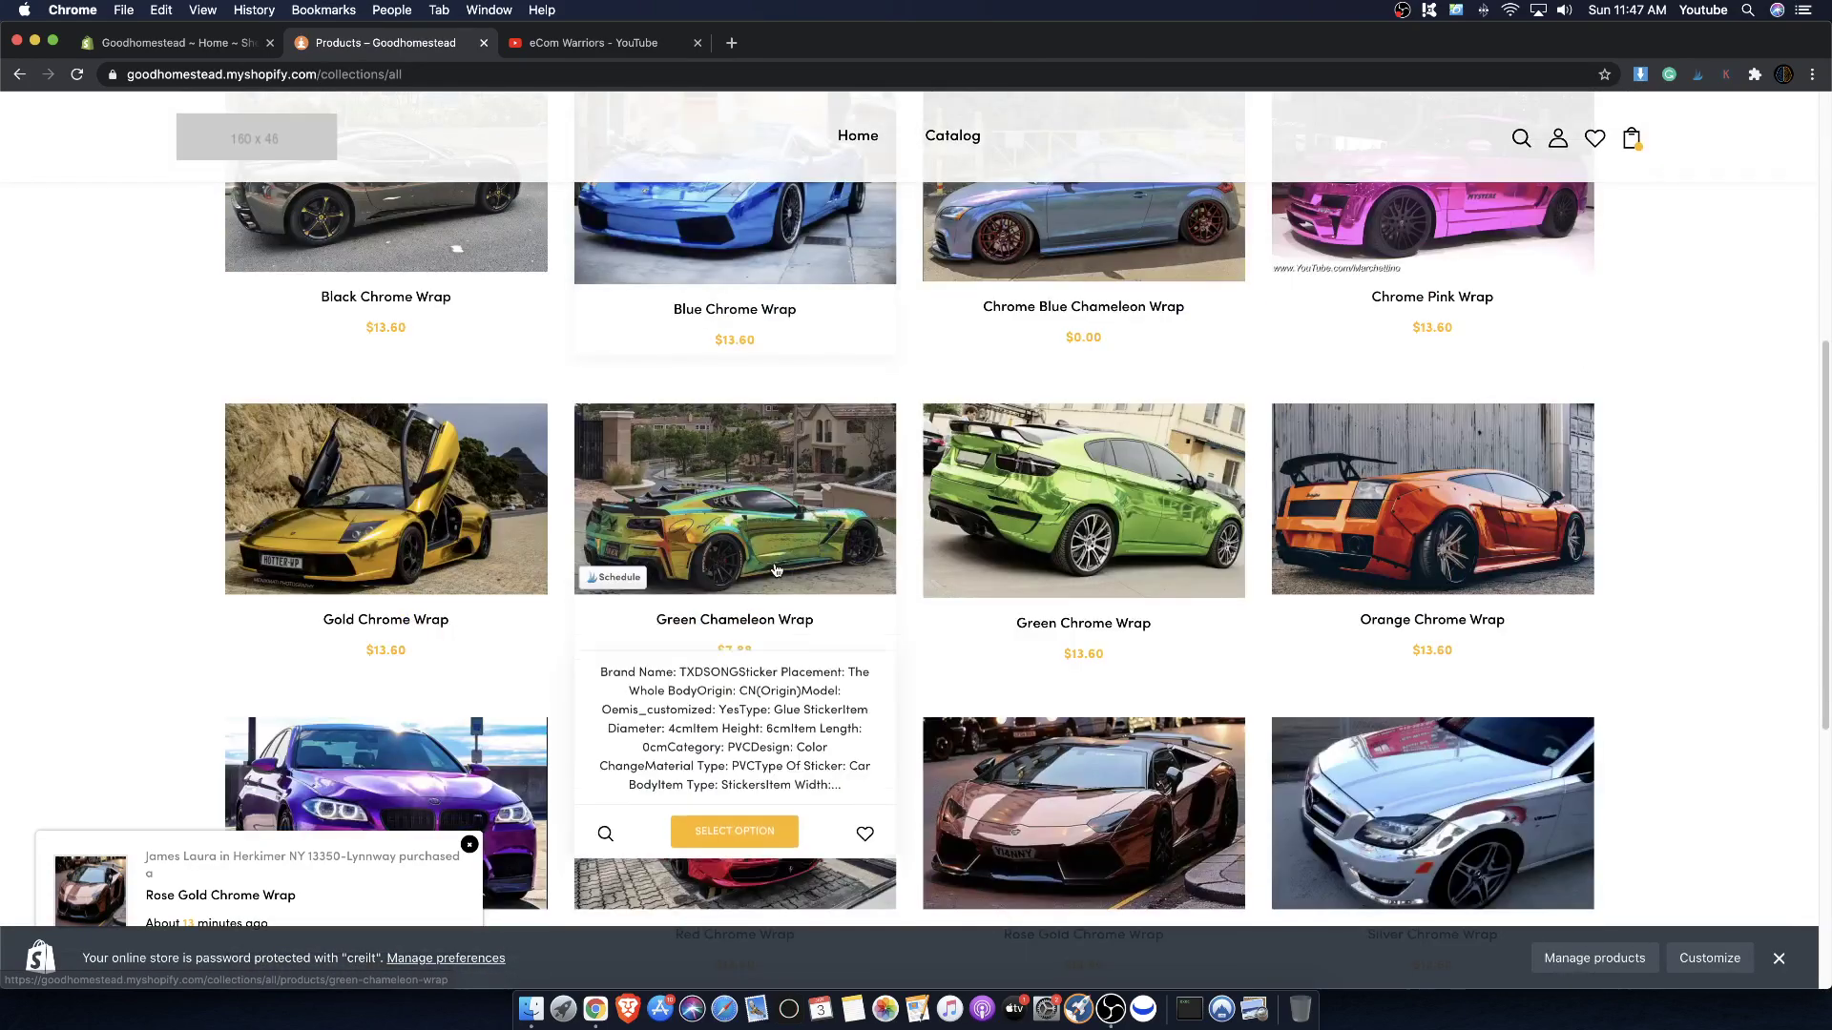
scroll(769, 572, "up", 6)
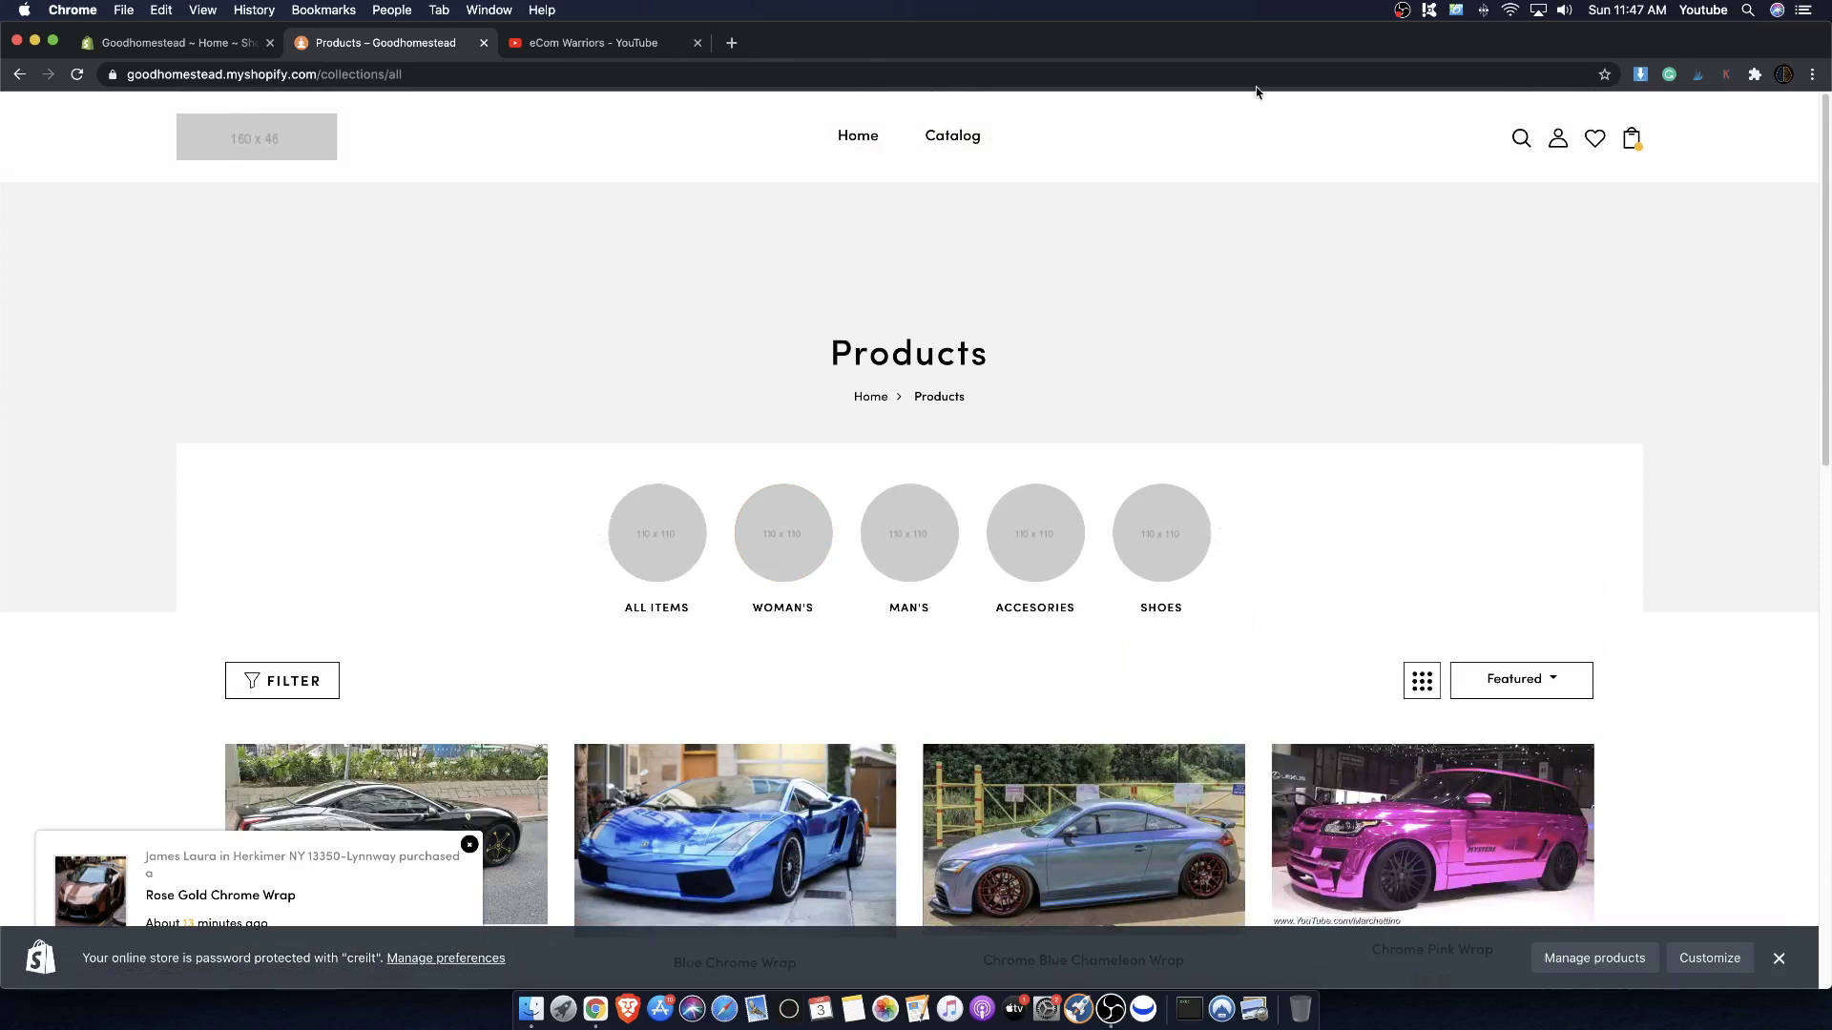
- Go to the Goodhomestead store admin and open the current theme, Wolf demo 5, for customization
left_click(41, 967)
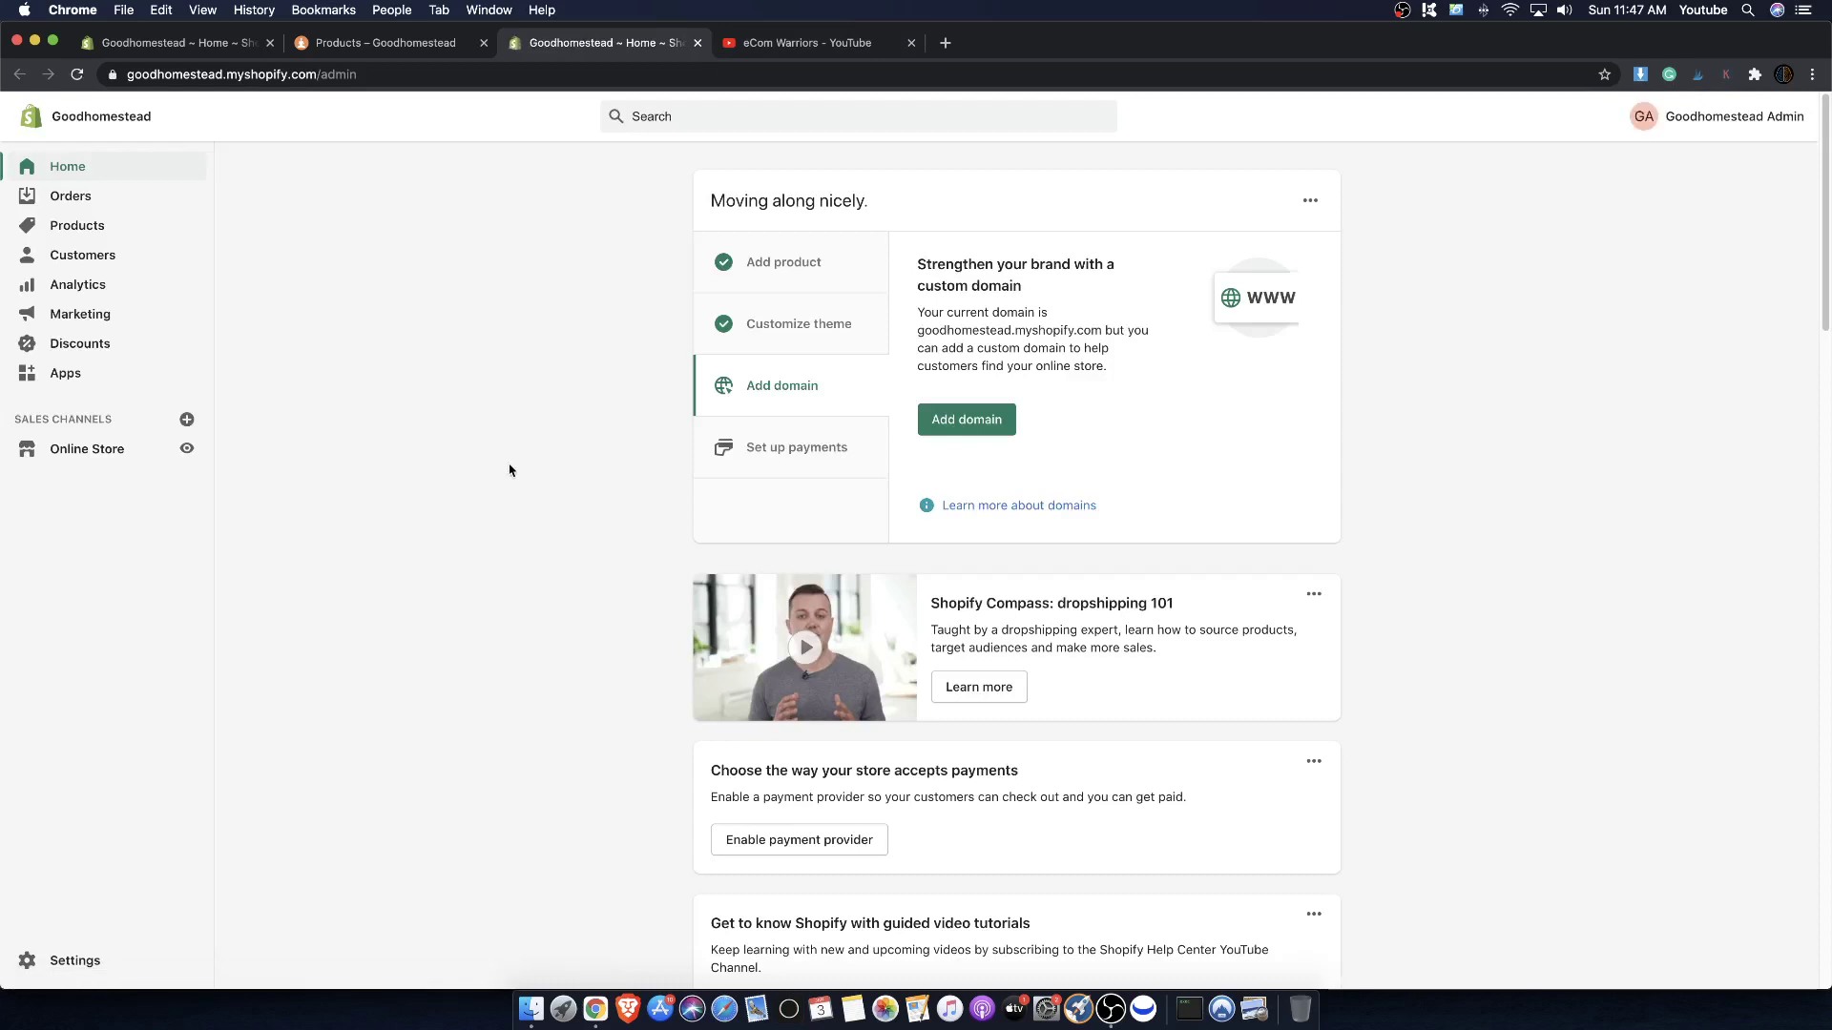
left_click(87, 449)
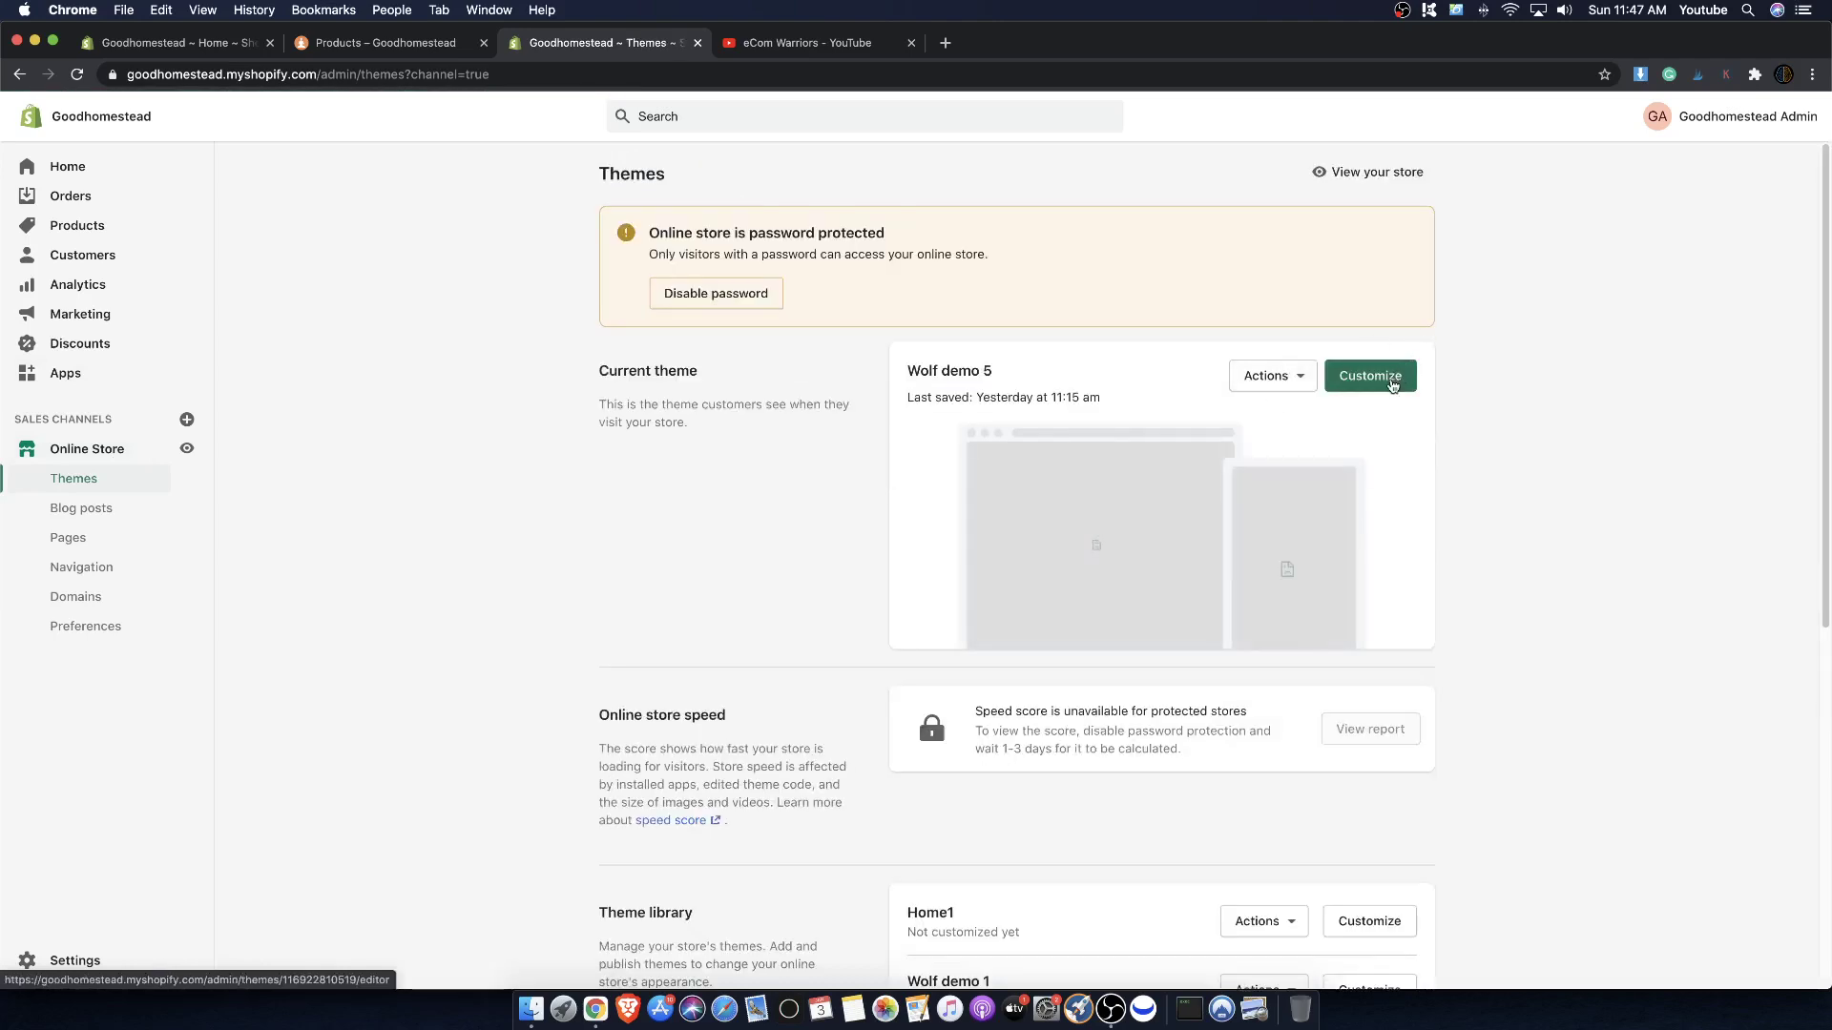
left_click(1391, 383)
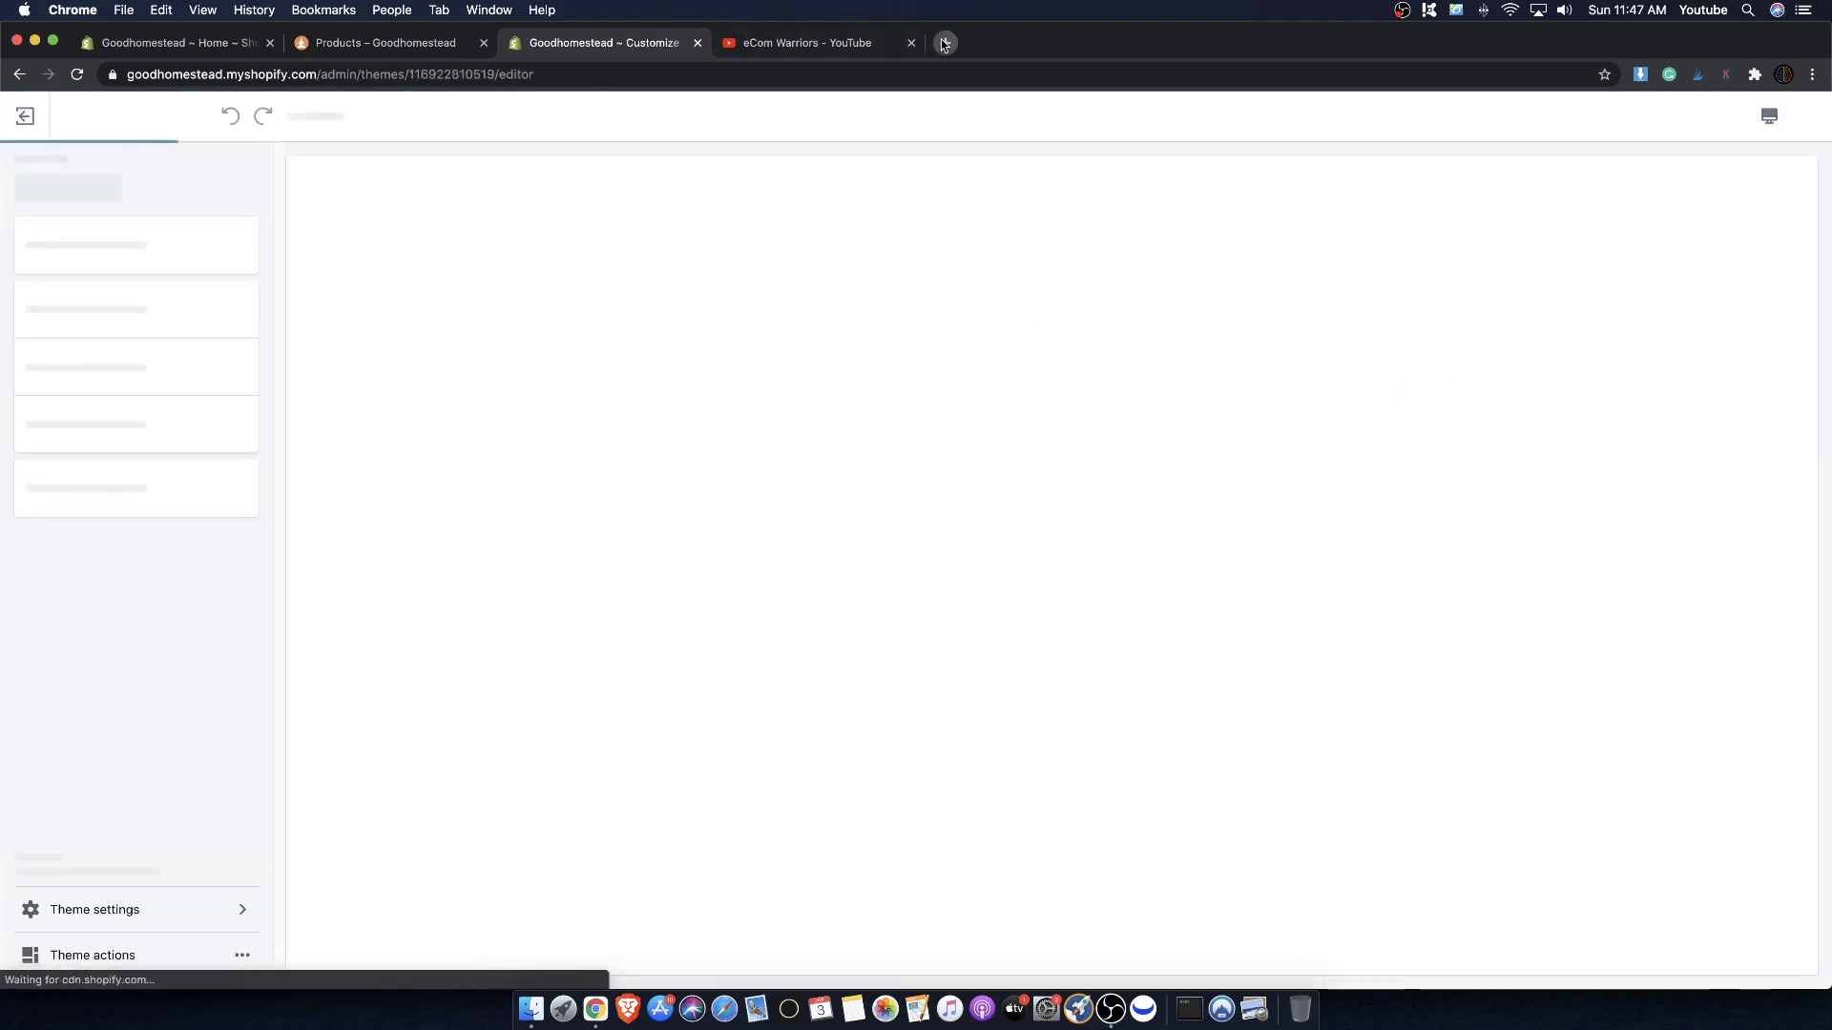
- Open wolfofshopify.com in a new browser tab and look over the Wolf of Shopify theme package page
left_click(942, 44)
type("wolf")
key("Return")
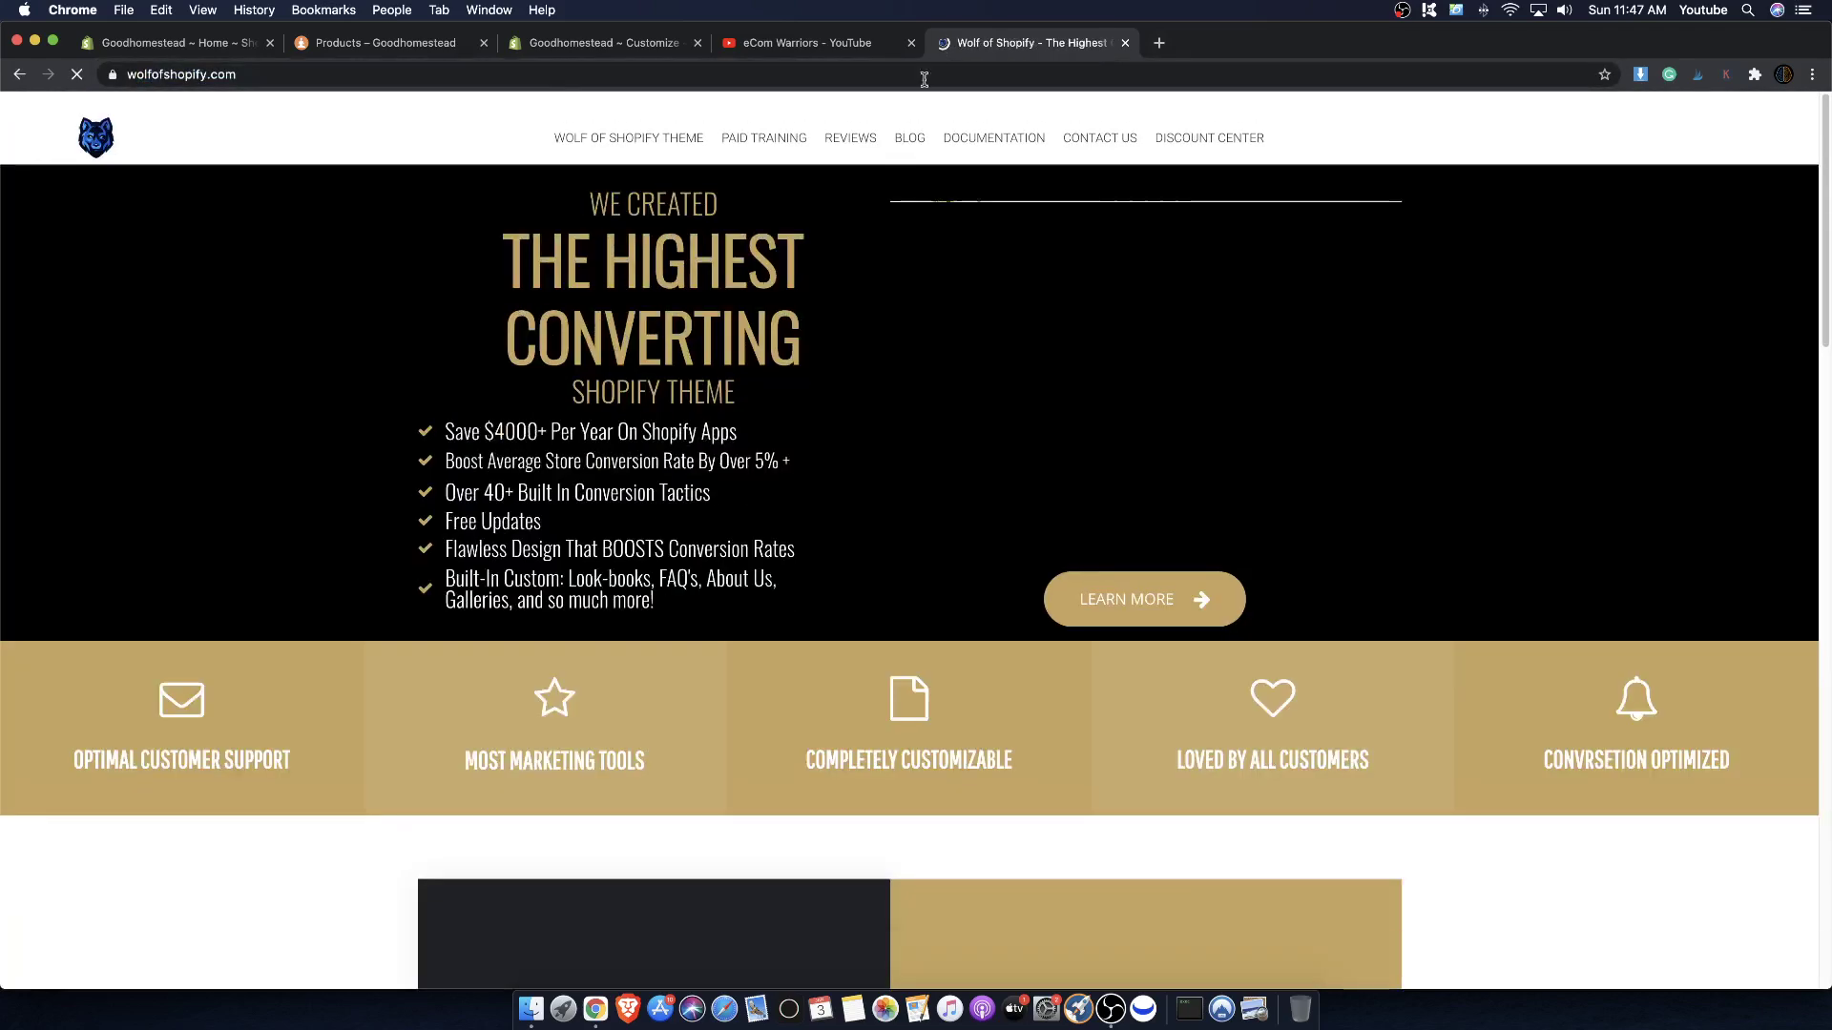
left_click(647, 139)
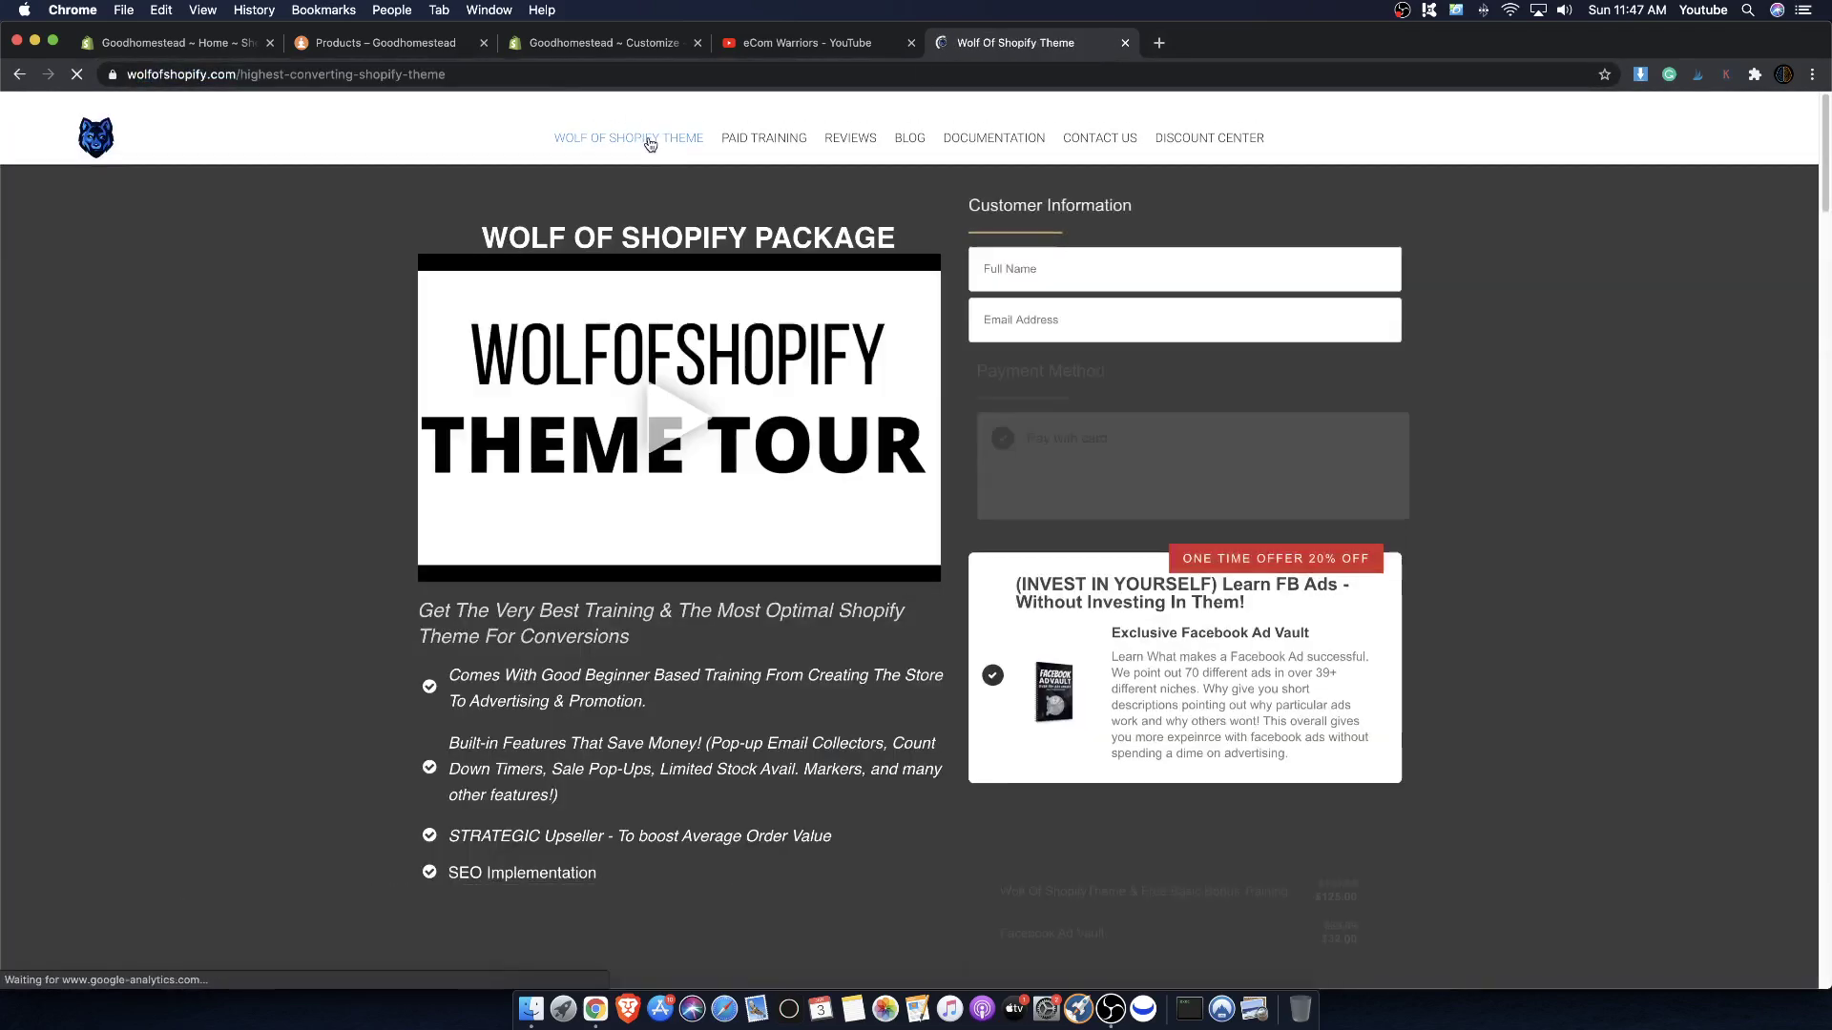
scroll(1278, 586, "down", 2)
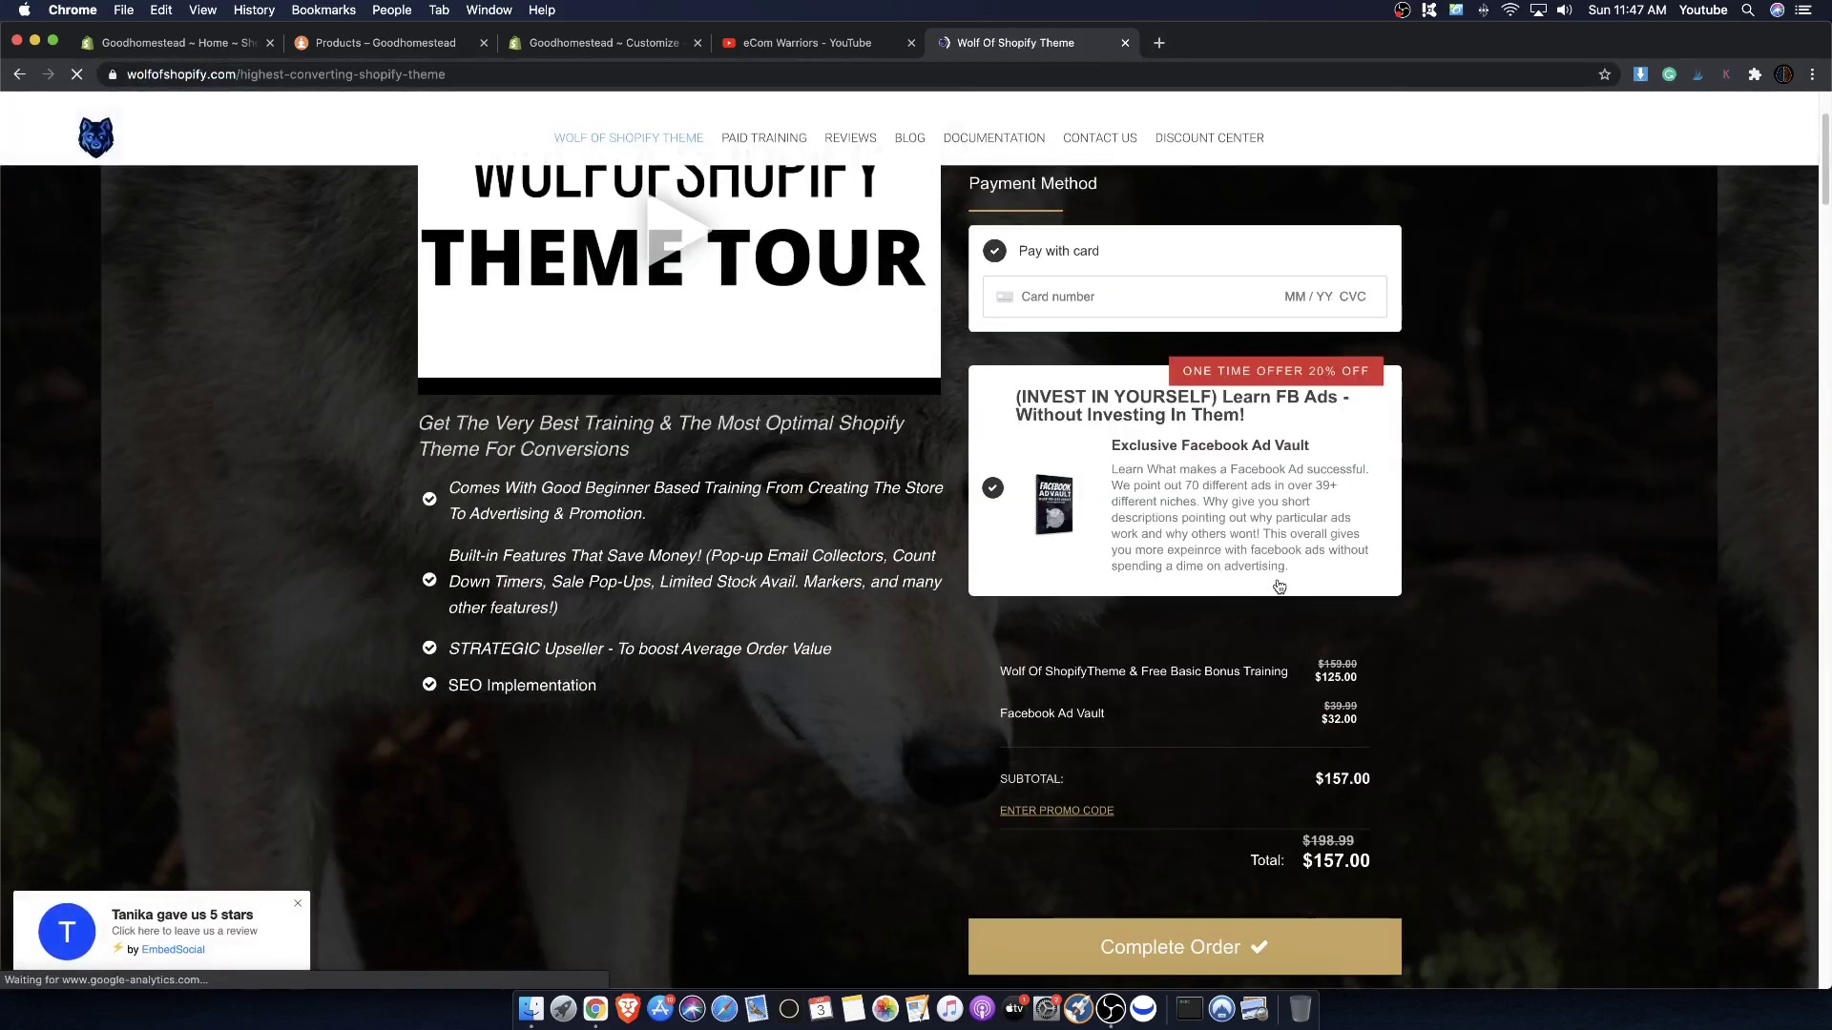
scroll(427, 589, "up", 2)
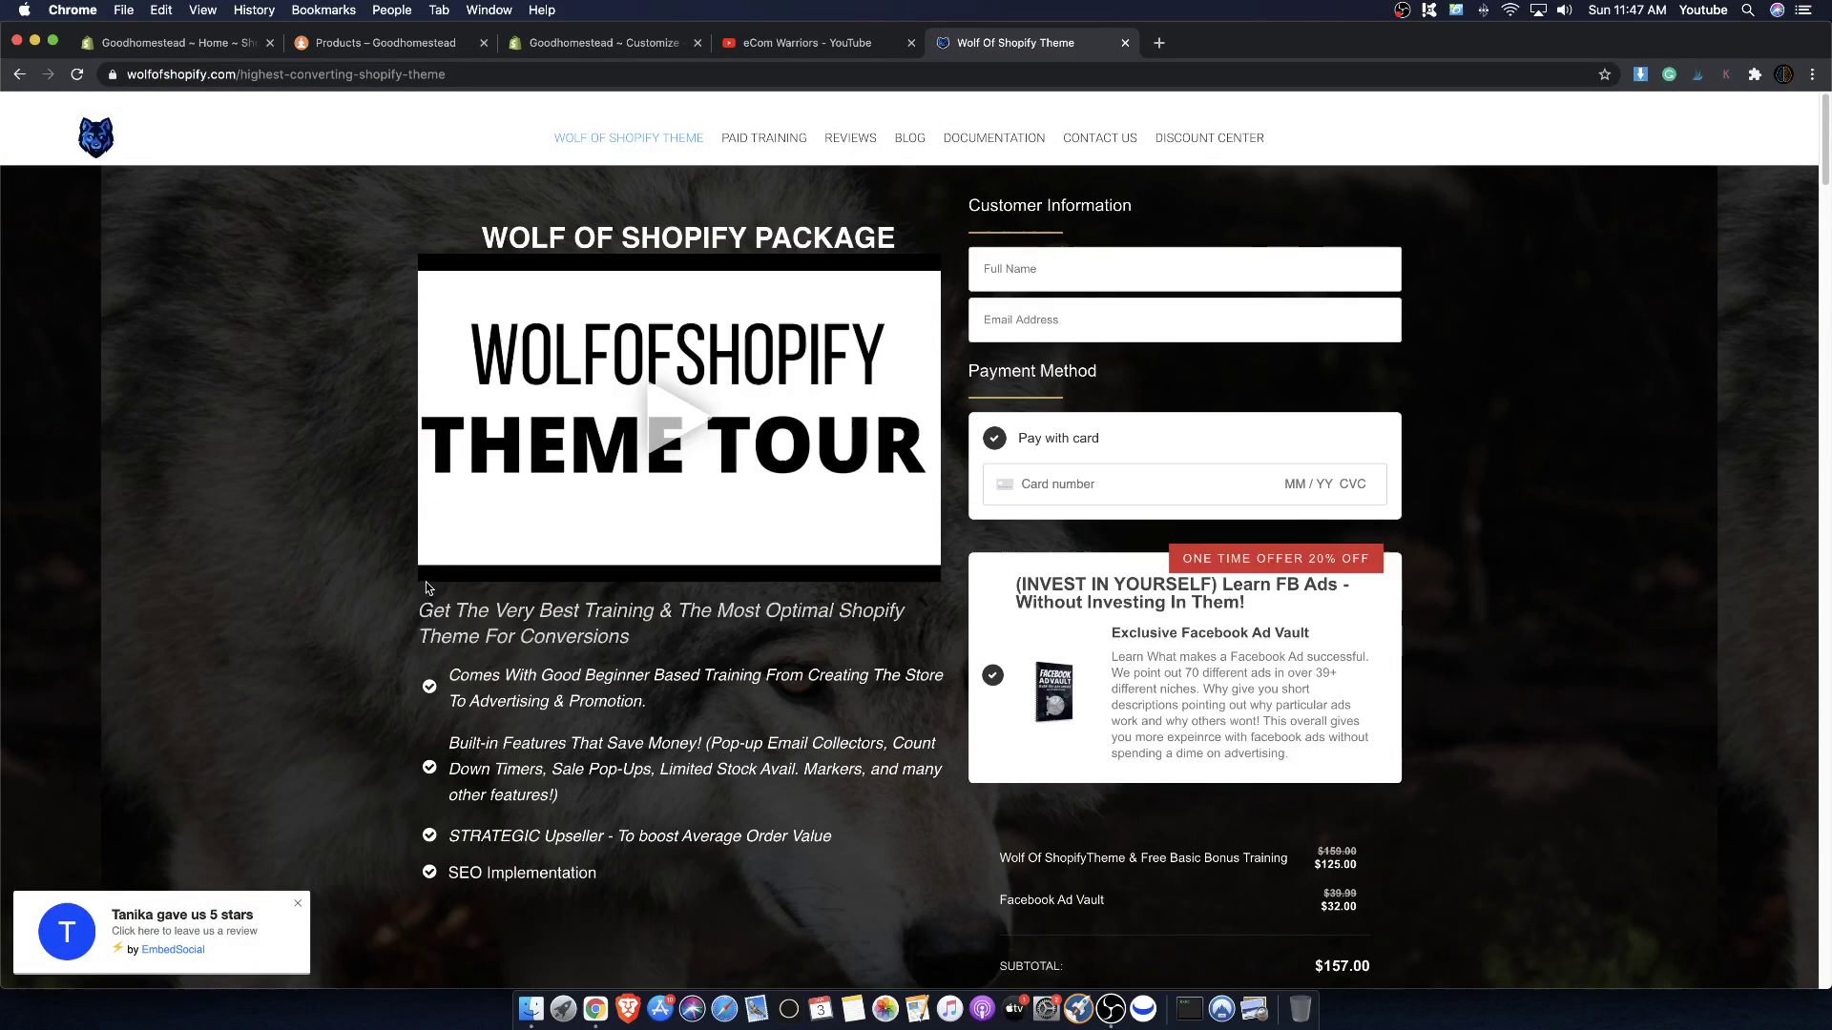
- Check the home page in the theme editor and return to the Wolf of Shopify theme page
left_click(792, 43)
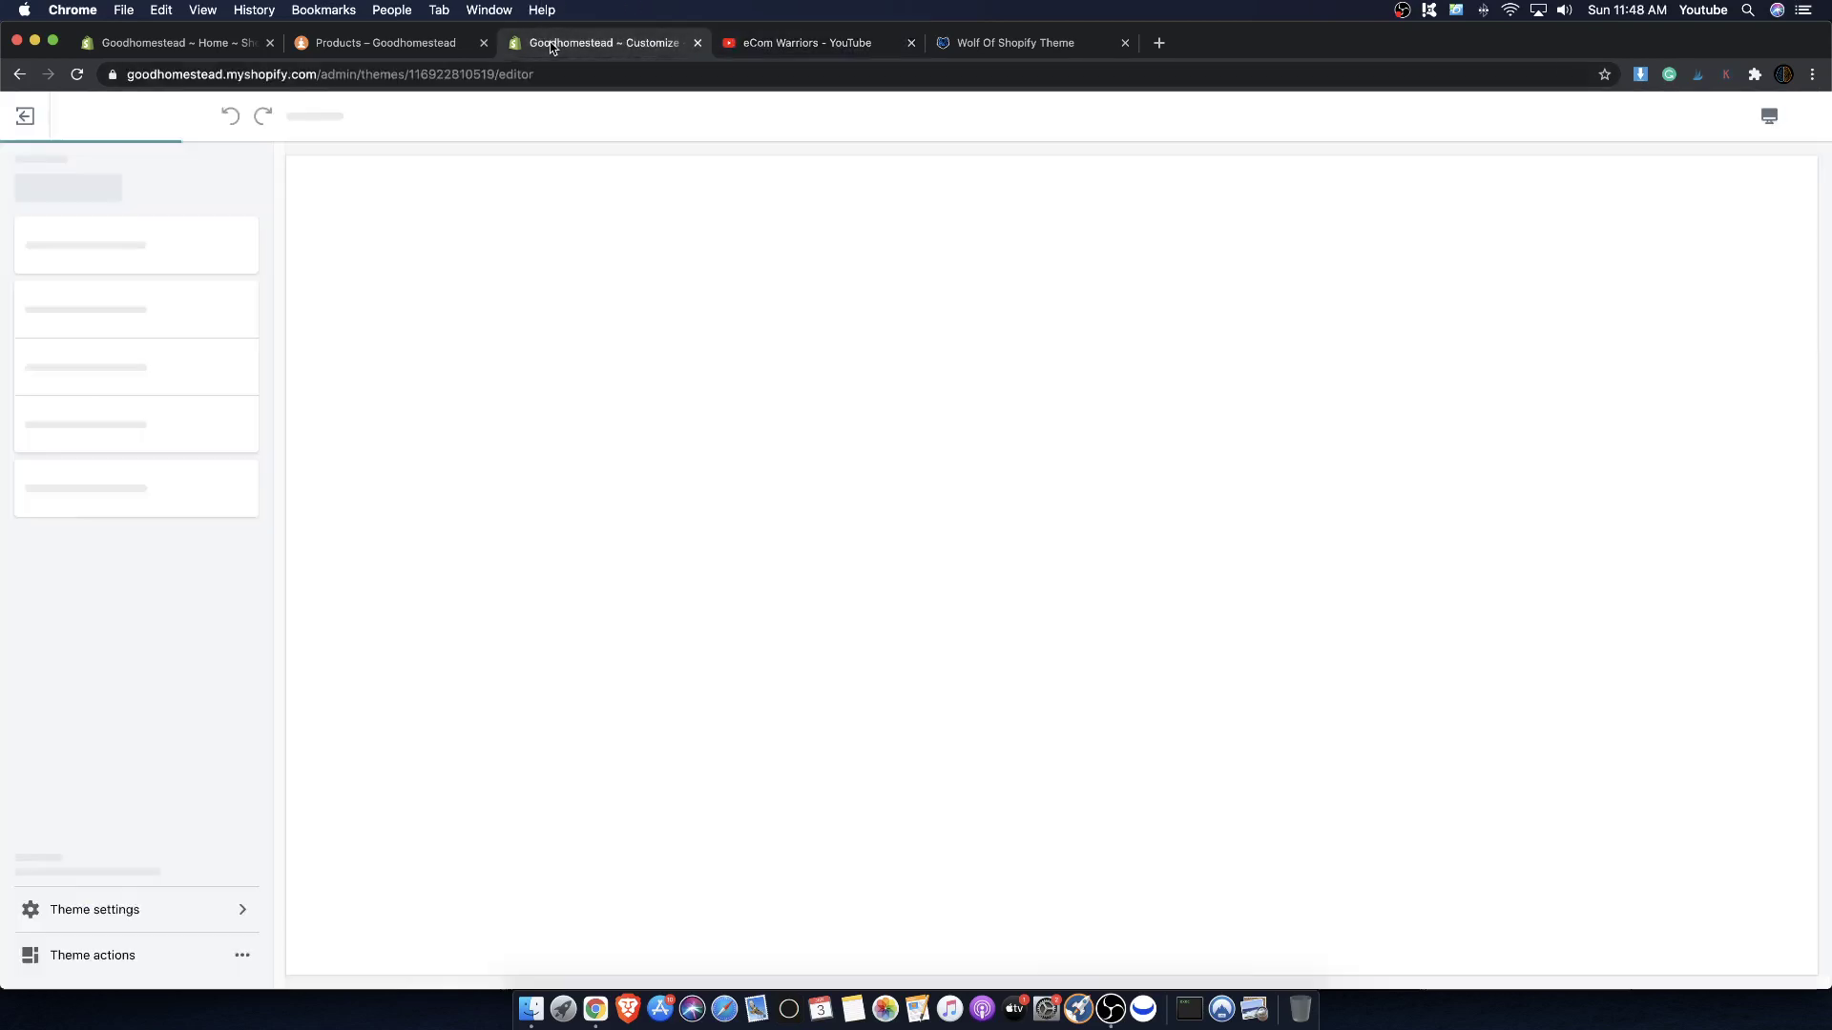
left_click(596, 43)
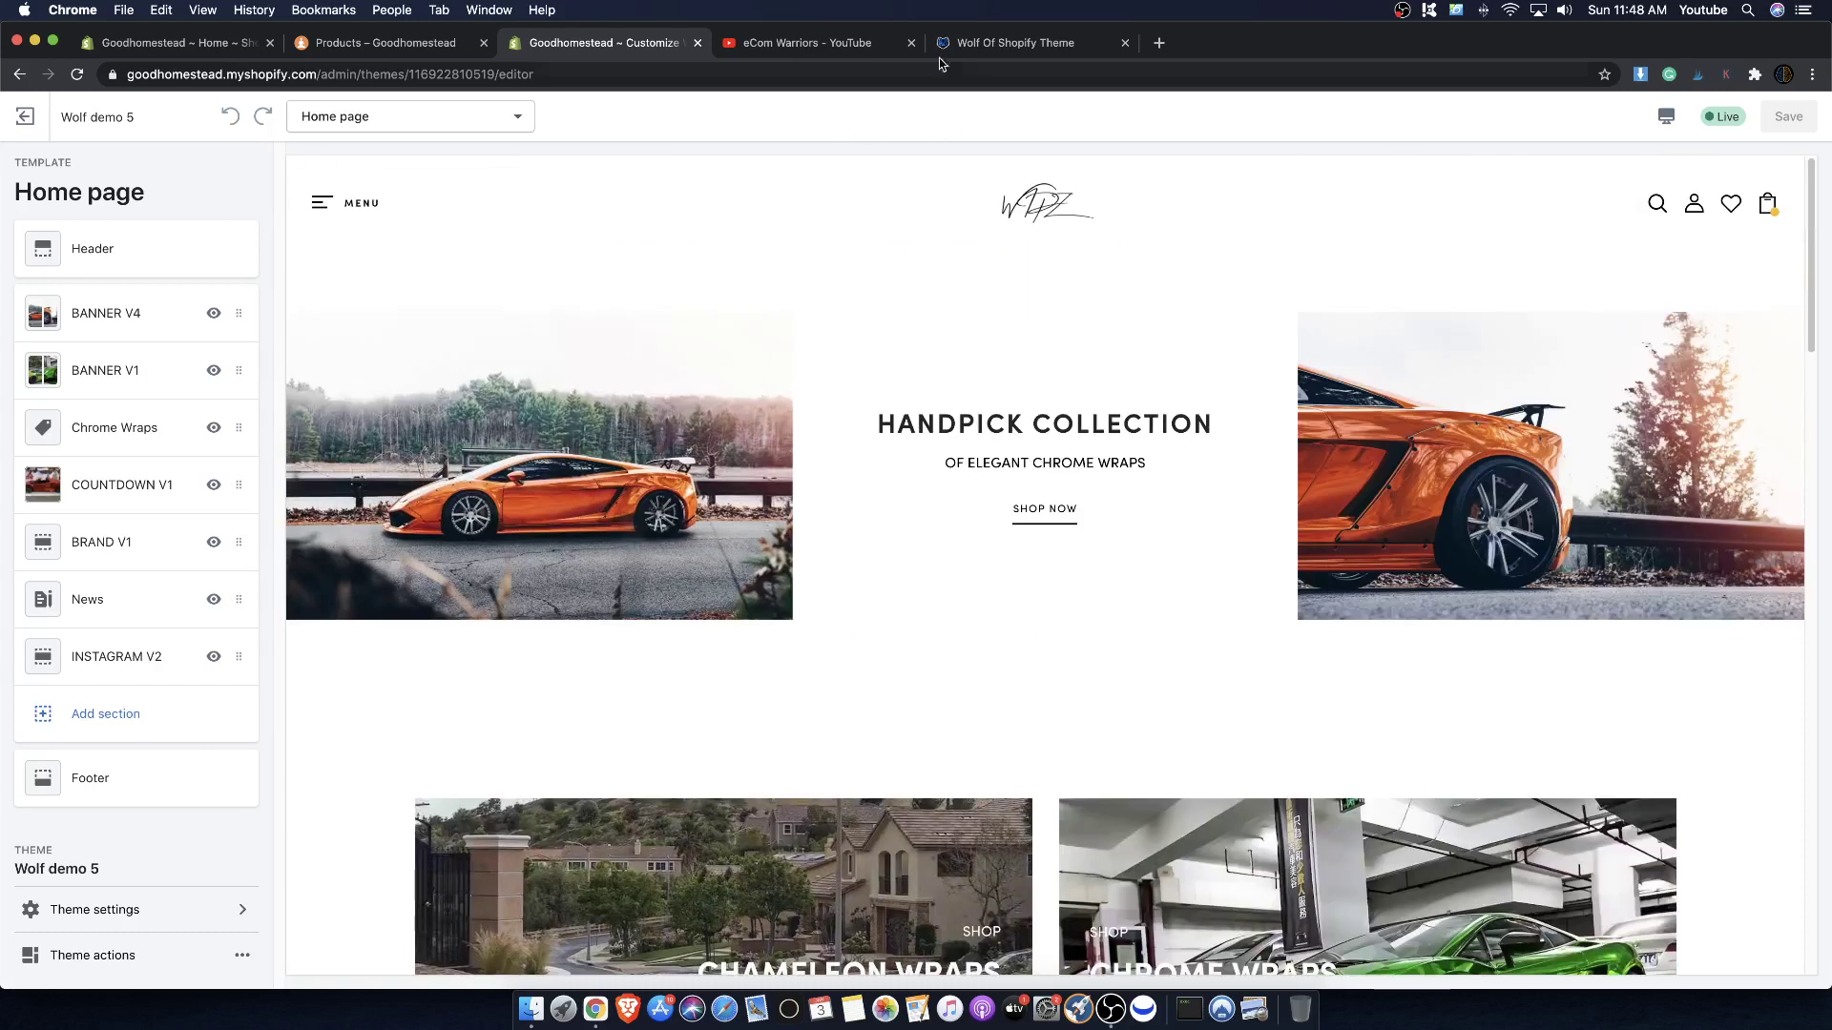
left_click(945, 46)
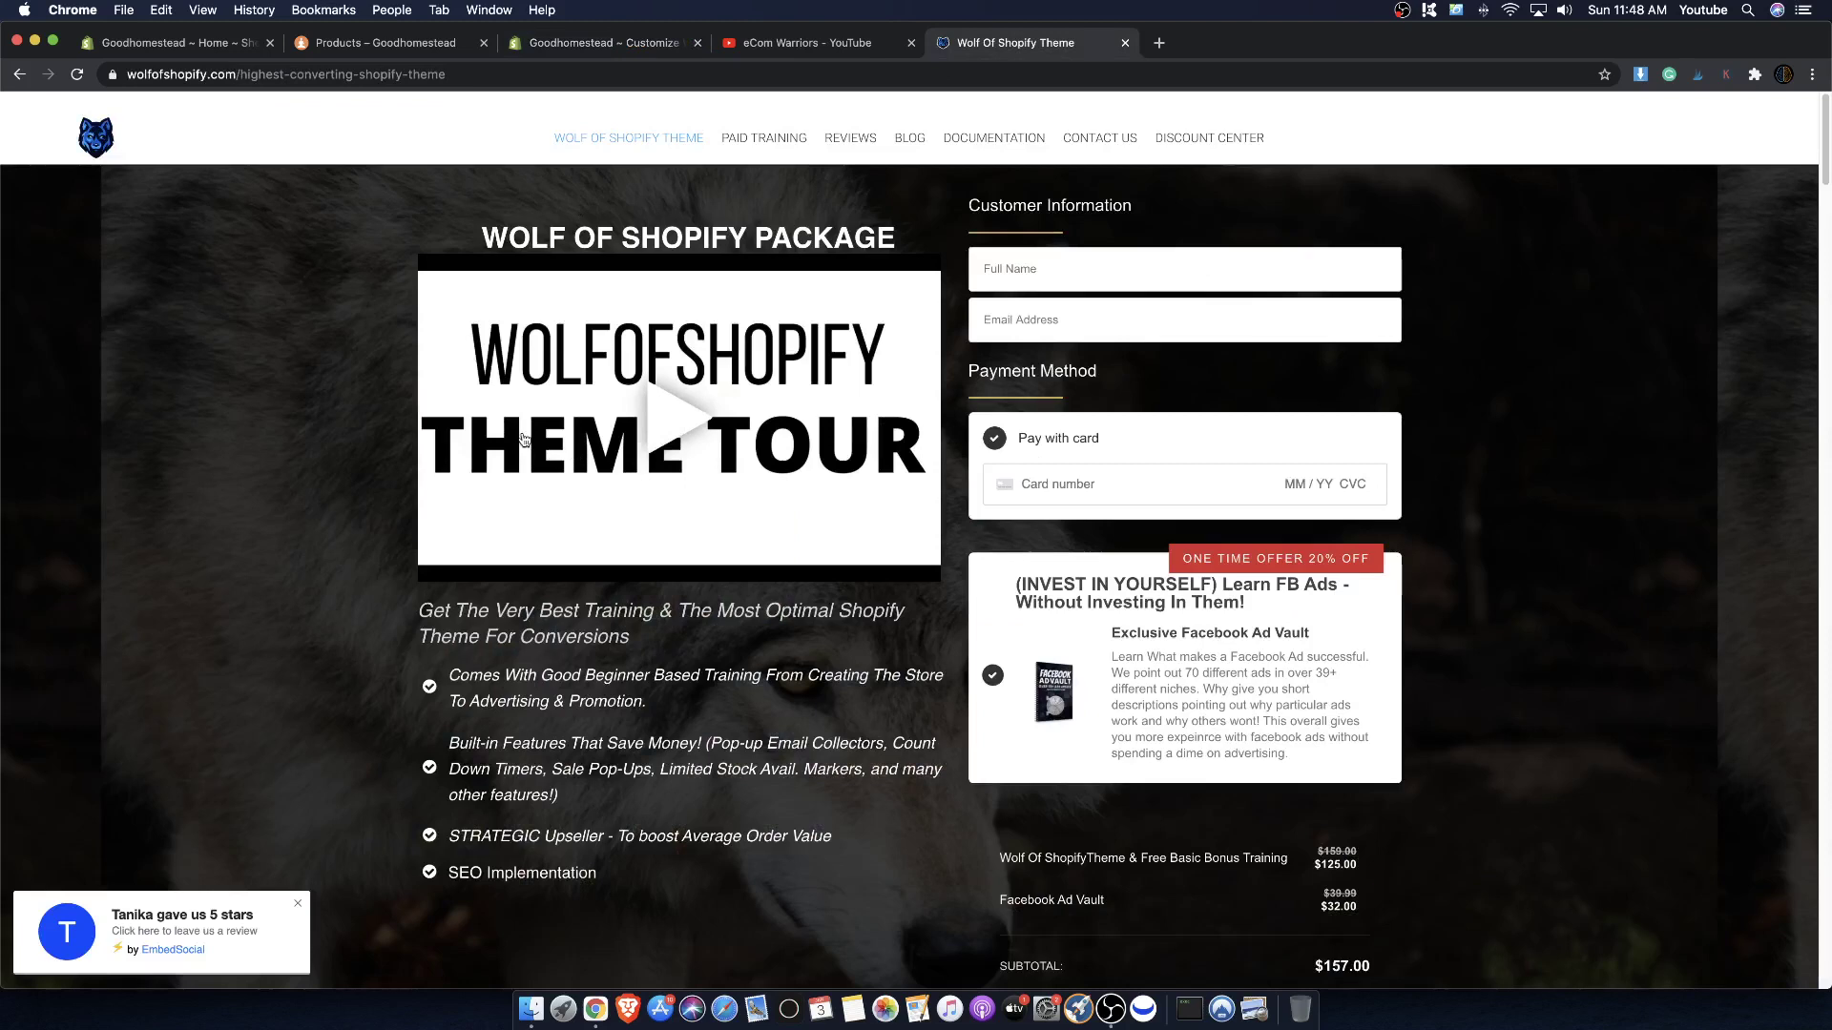
- Remove the Exclusive Facebook Ad Vault offer from the Wolf of Shopify package order and review the price
scroll(523, 438, "down", 1)
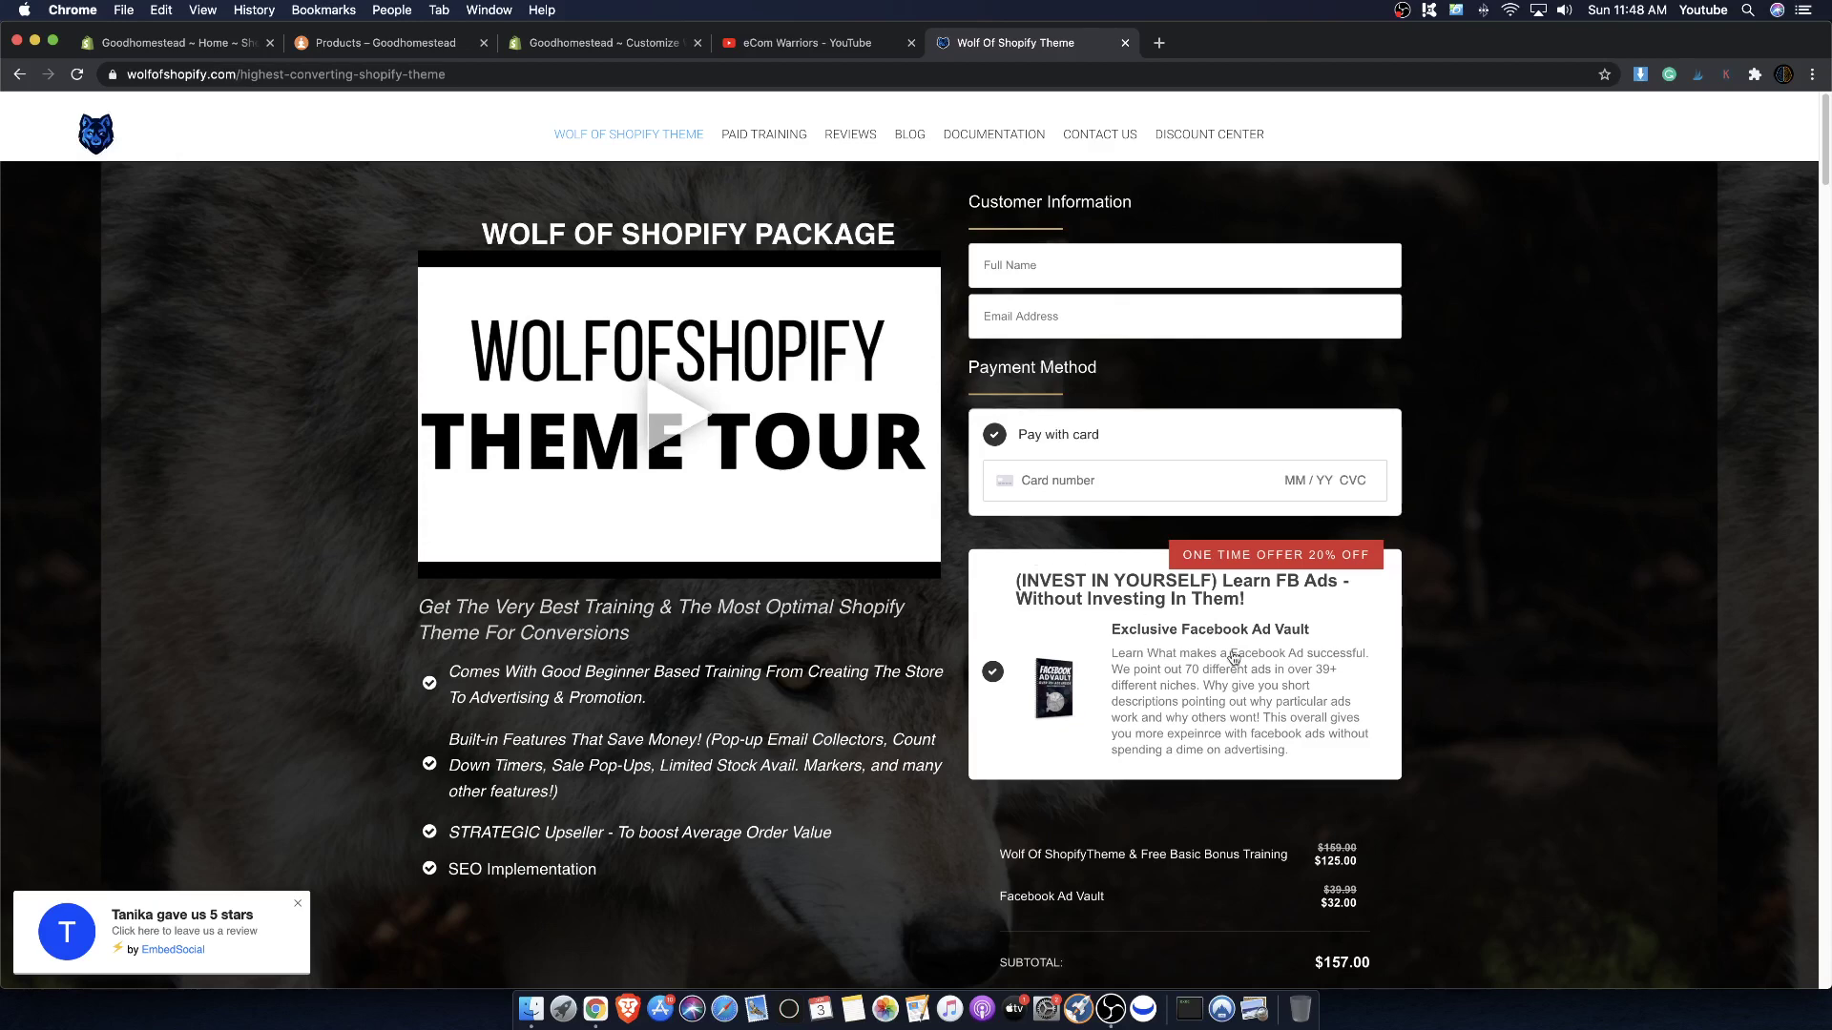
scroll(1230, 534, "down", 3)
scroll(1135, 654, "up", 1)
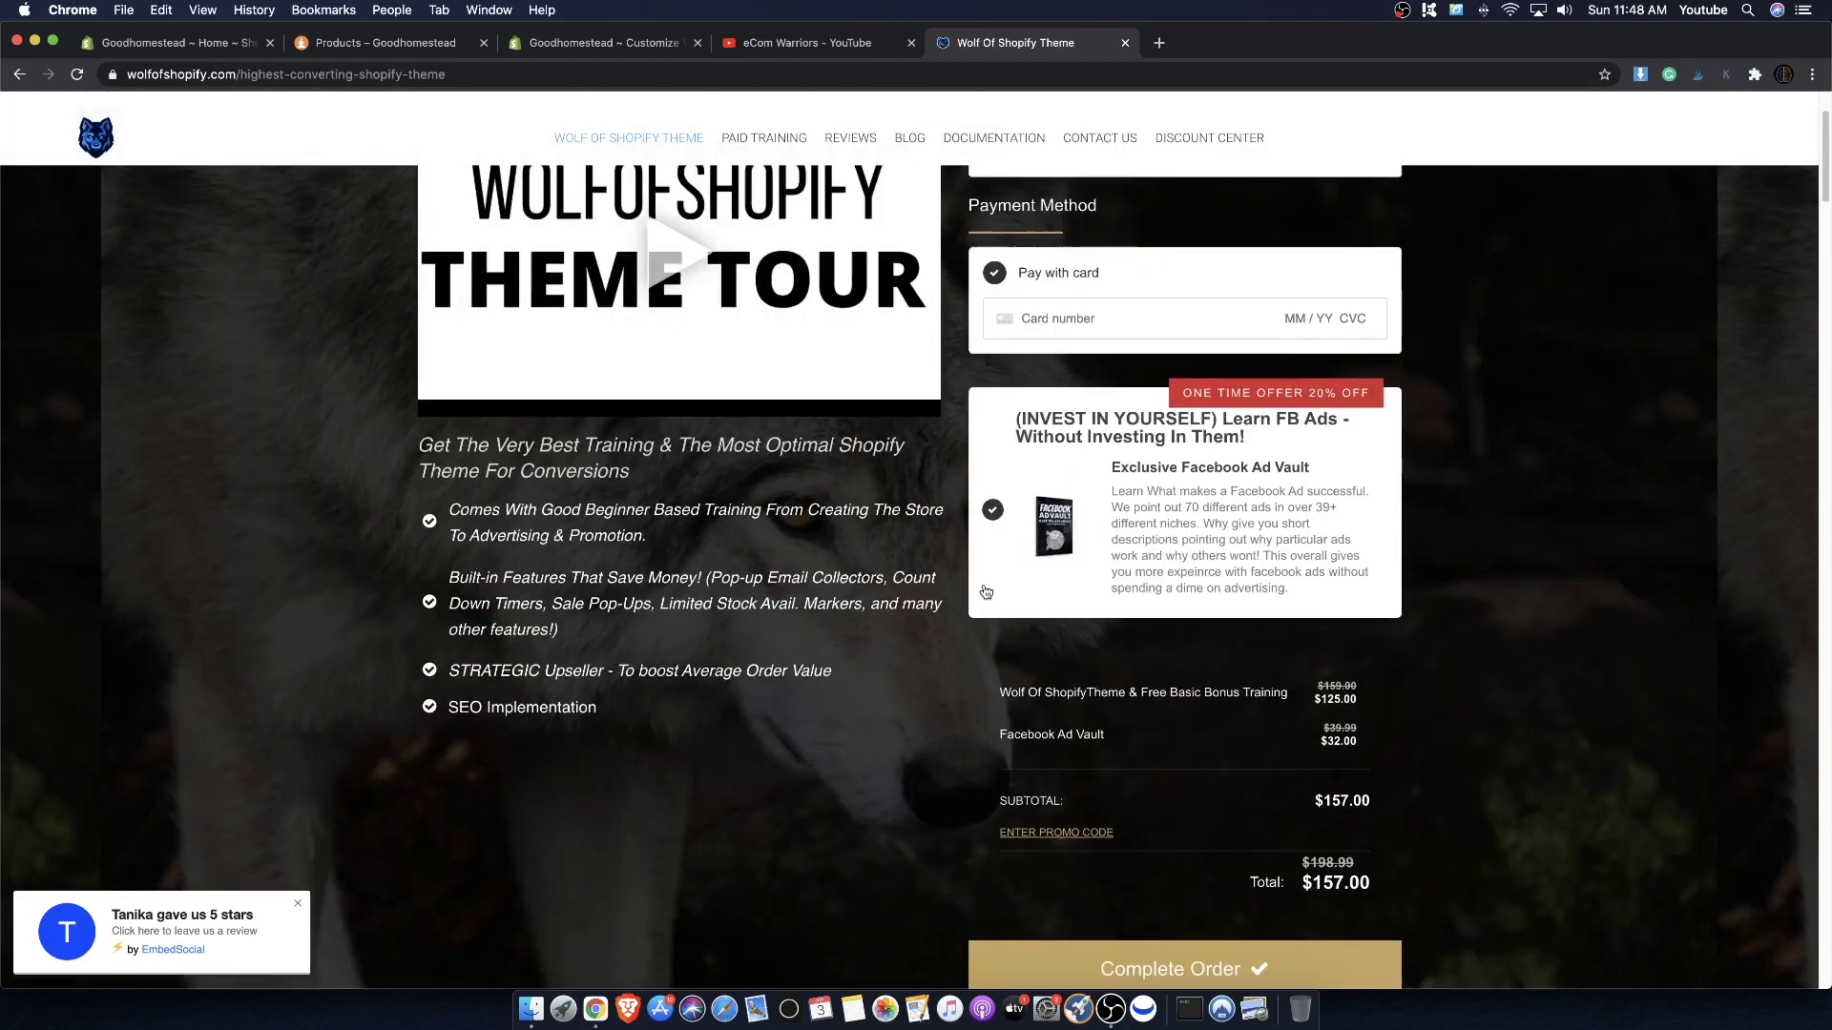
left_click(996, 514)
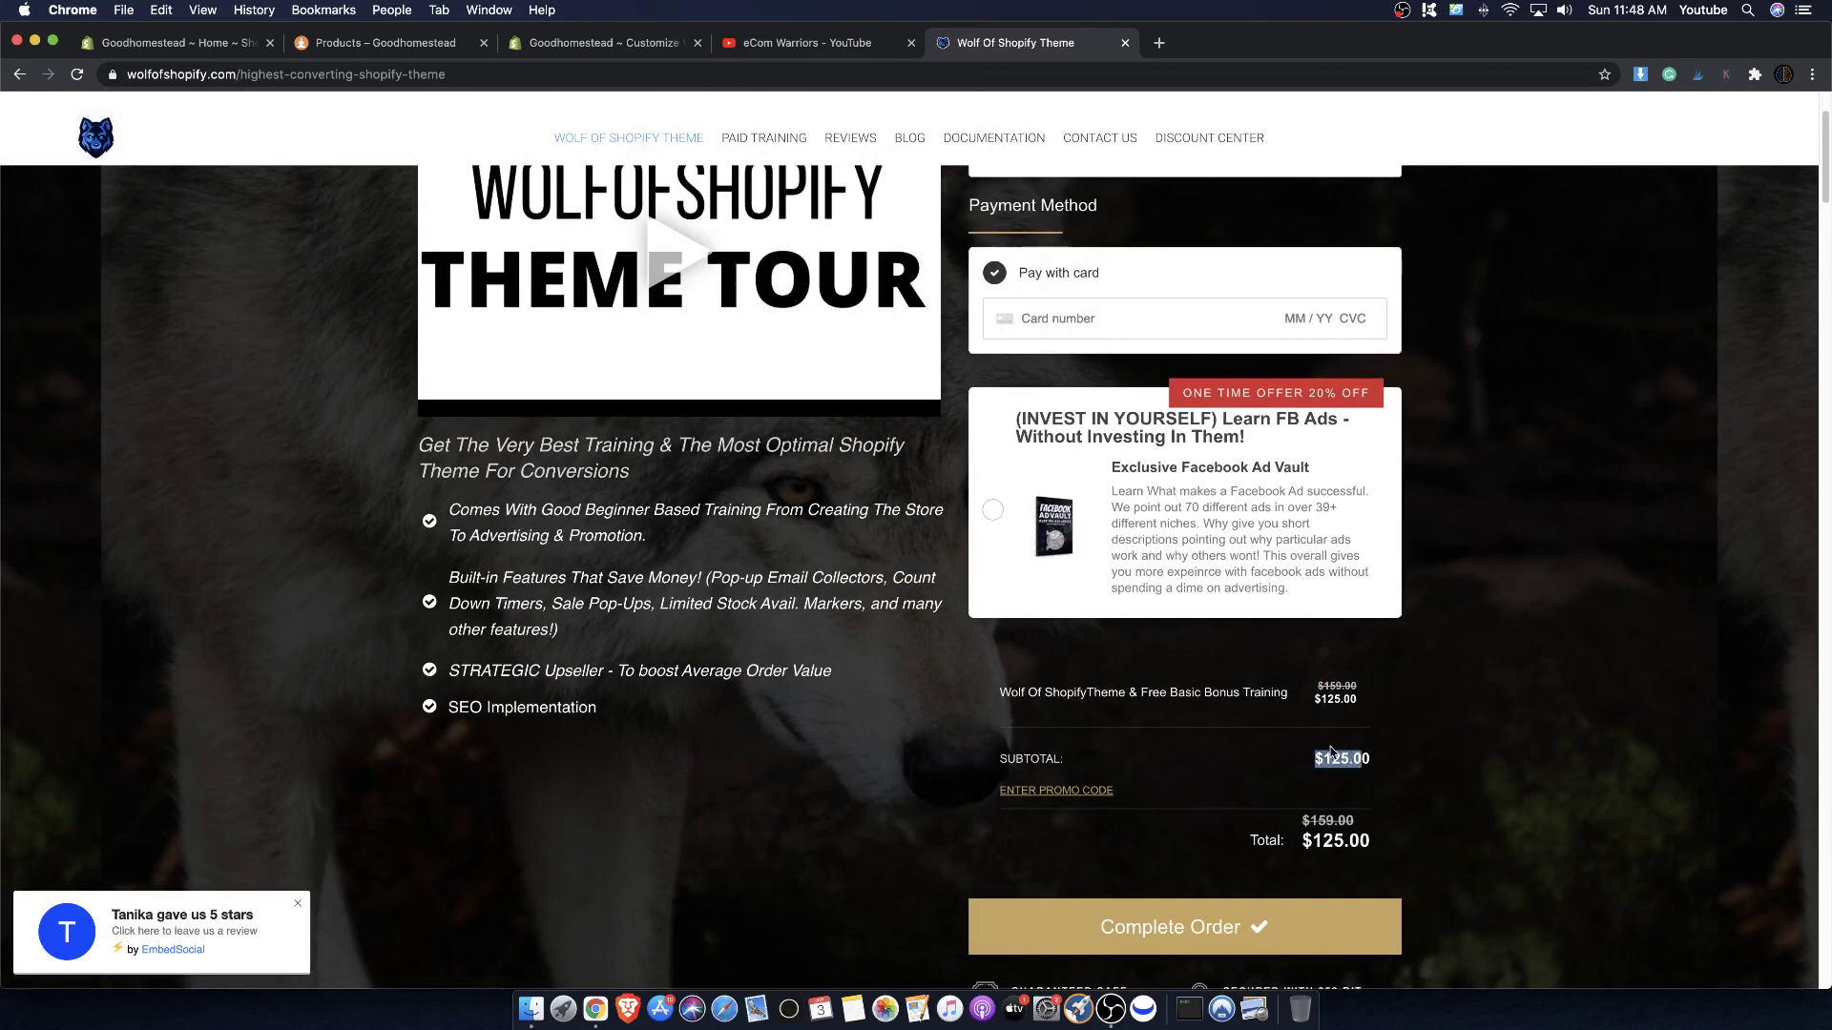
scroll(1324, 778, "up", 2)
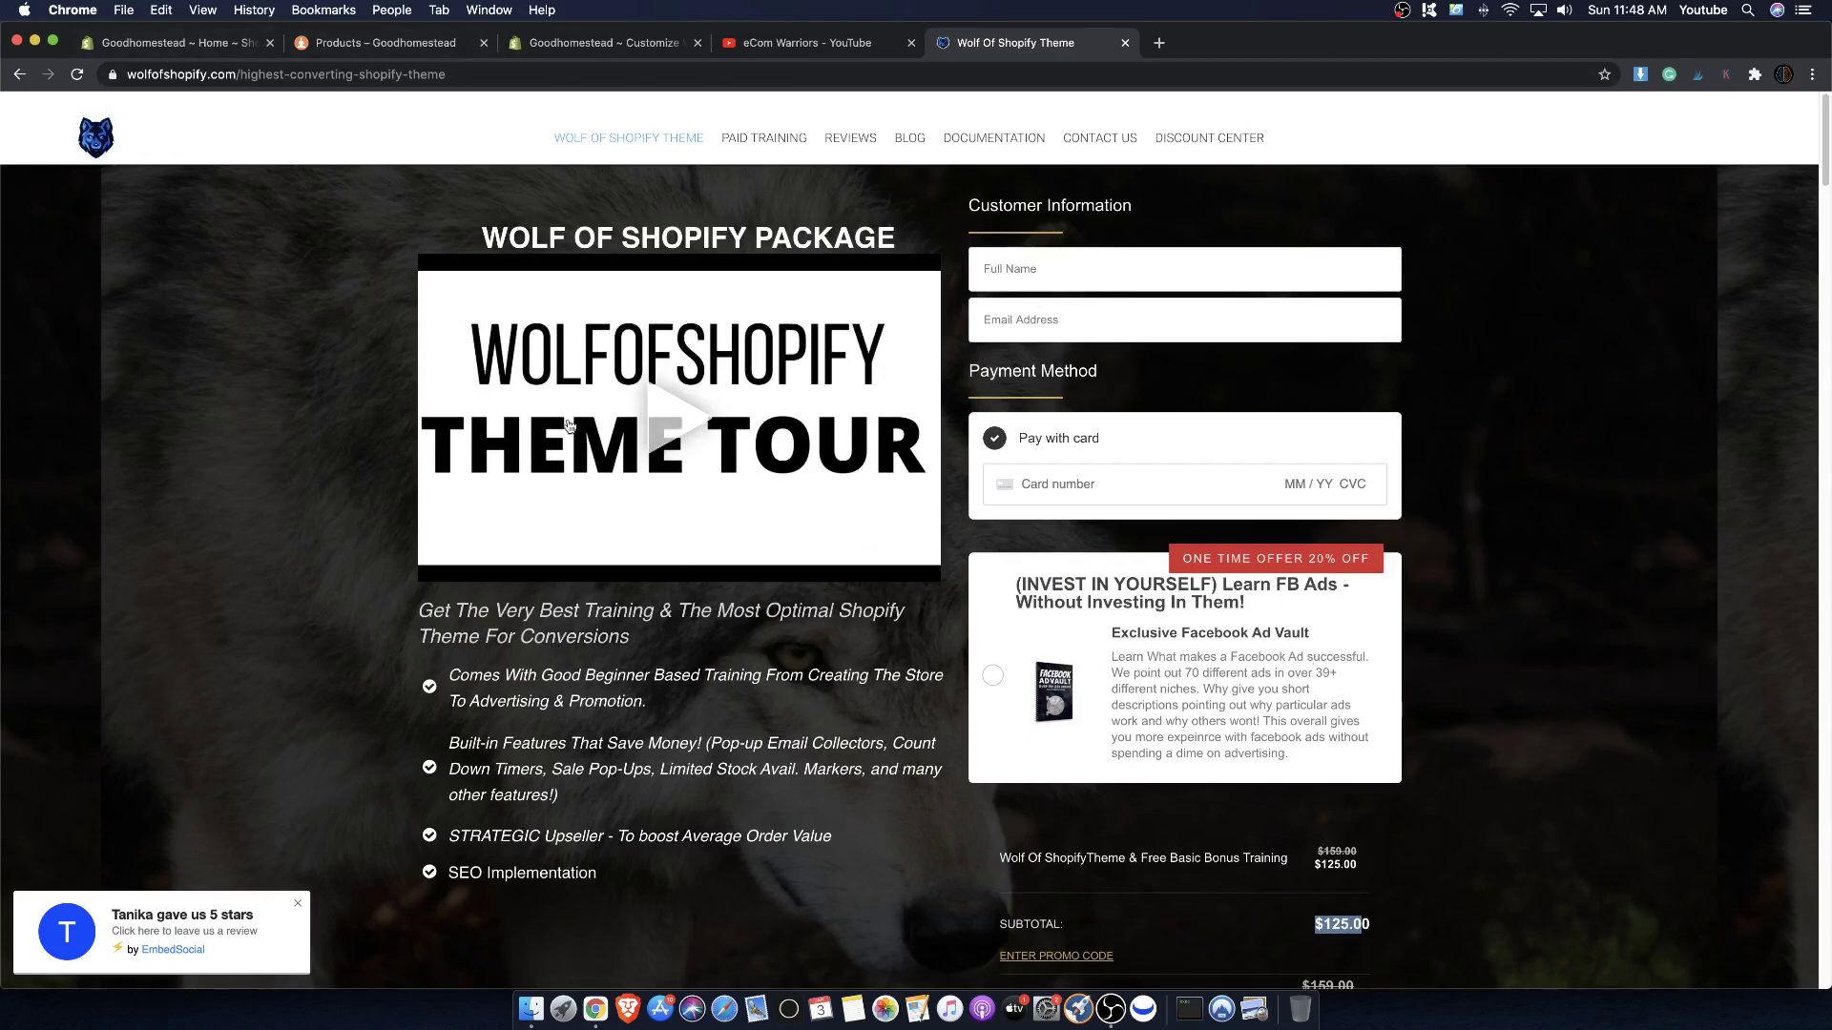
- Return to the Wolf demo 5 theme editor and look over the home page preview down to the featured products
left_click(651, 45)
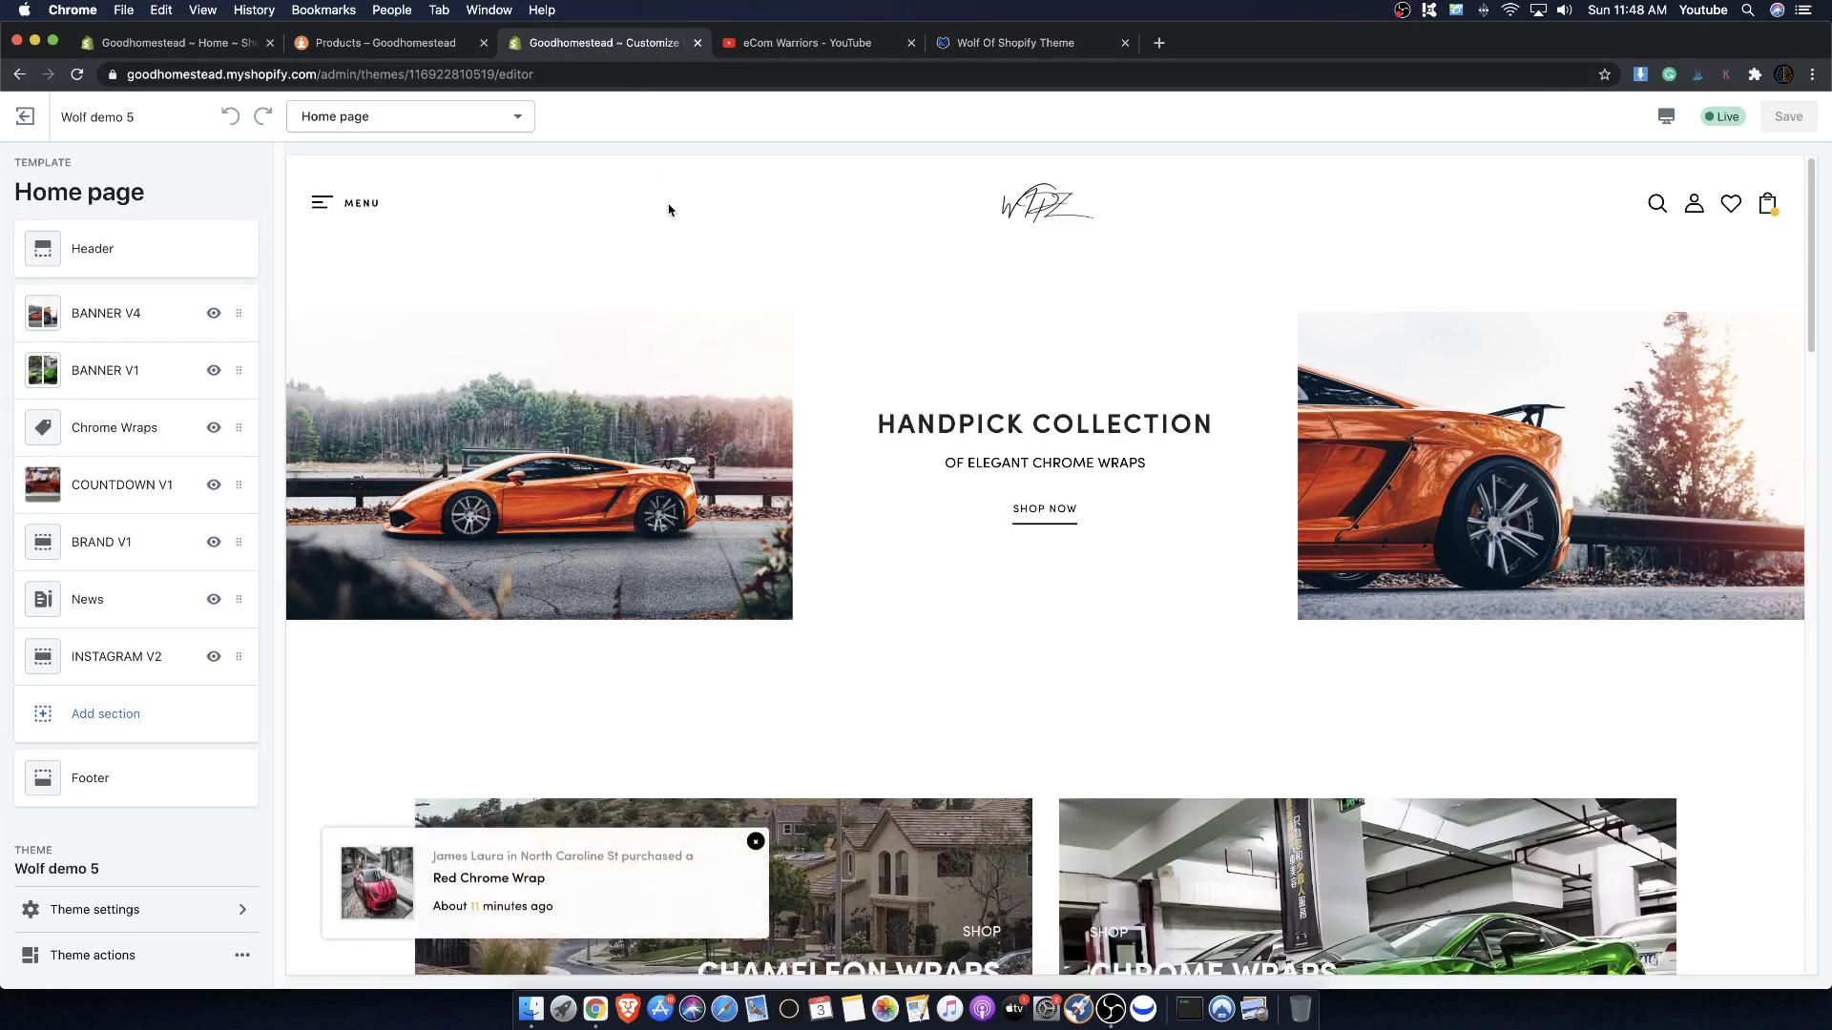
scroll(695, 319, "down", 15)
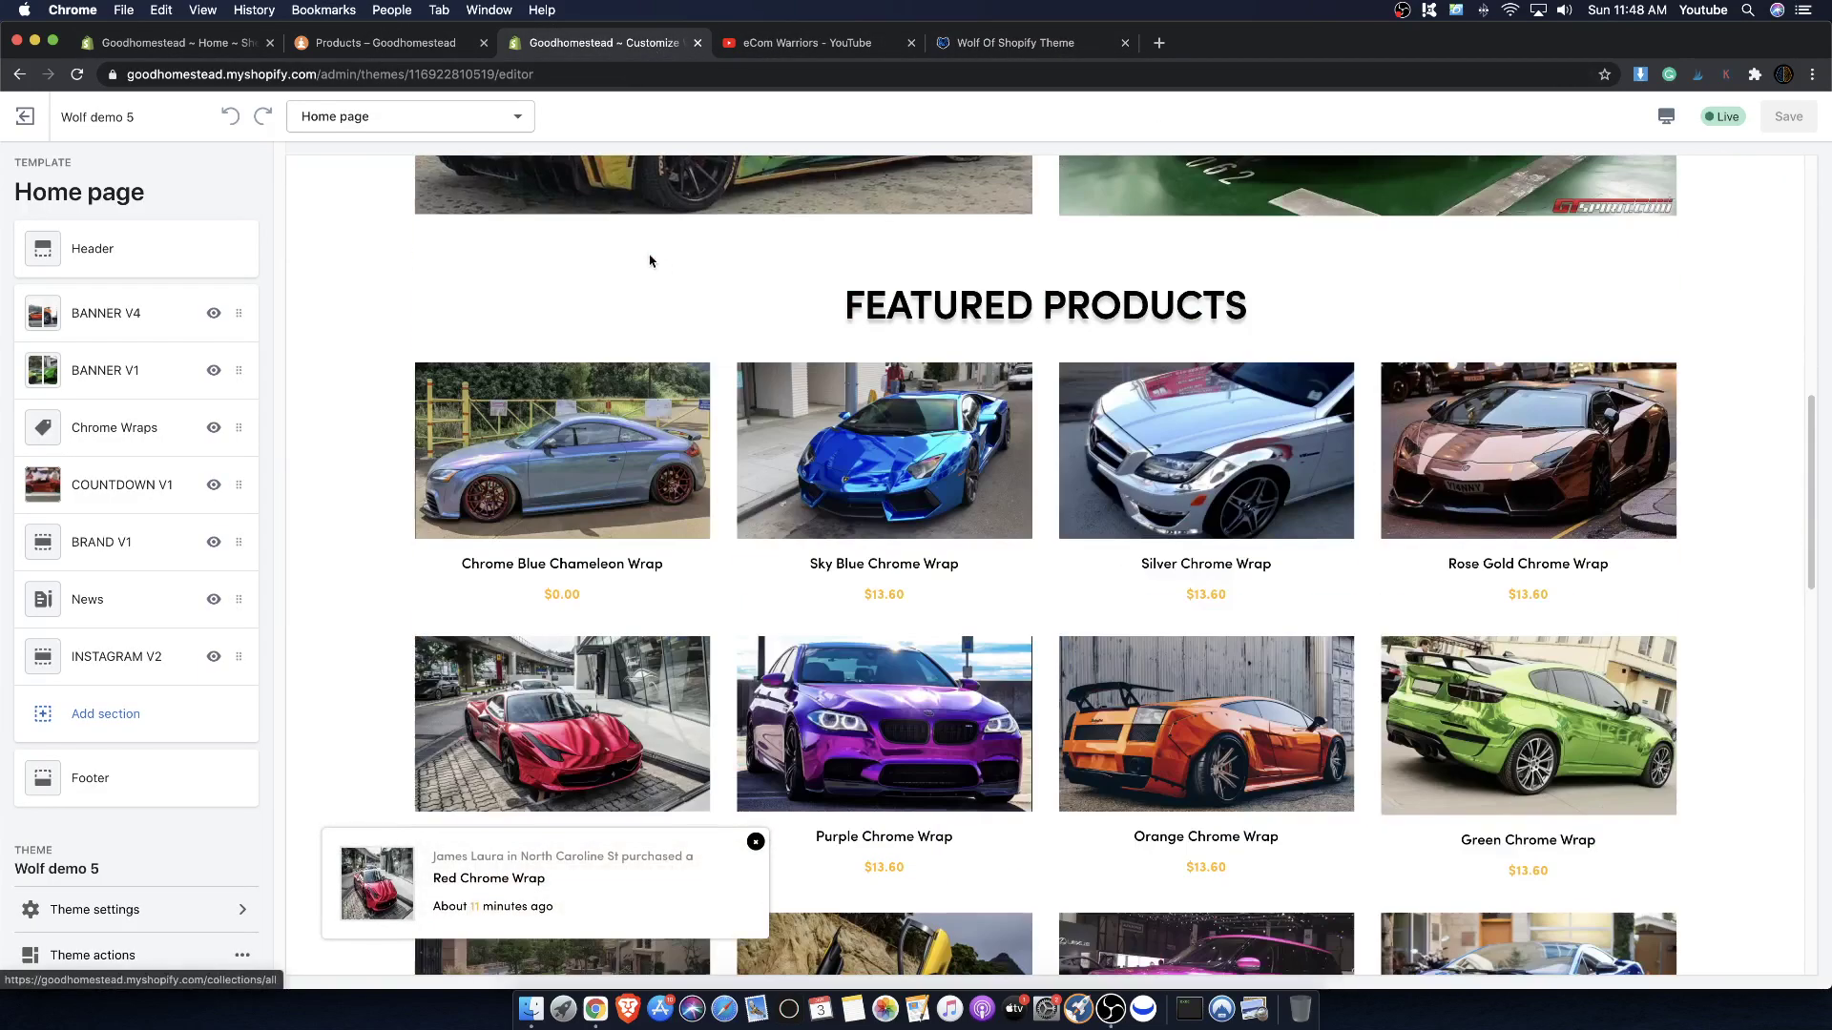
scroll(458, 241, "up", 15)
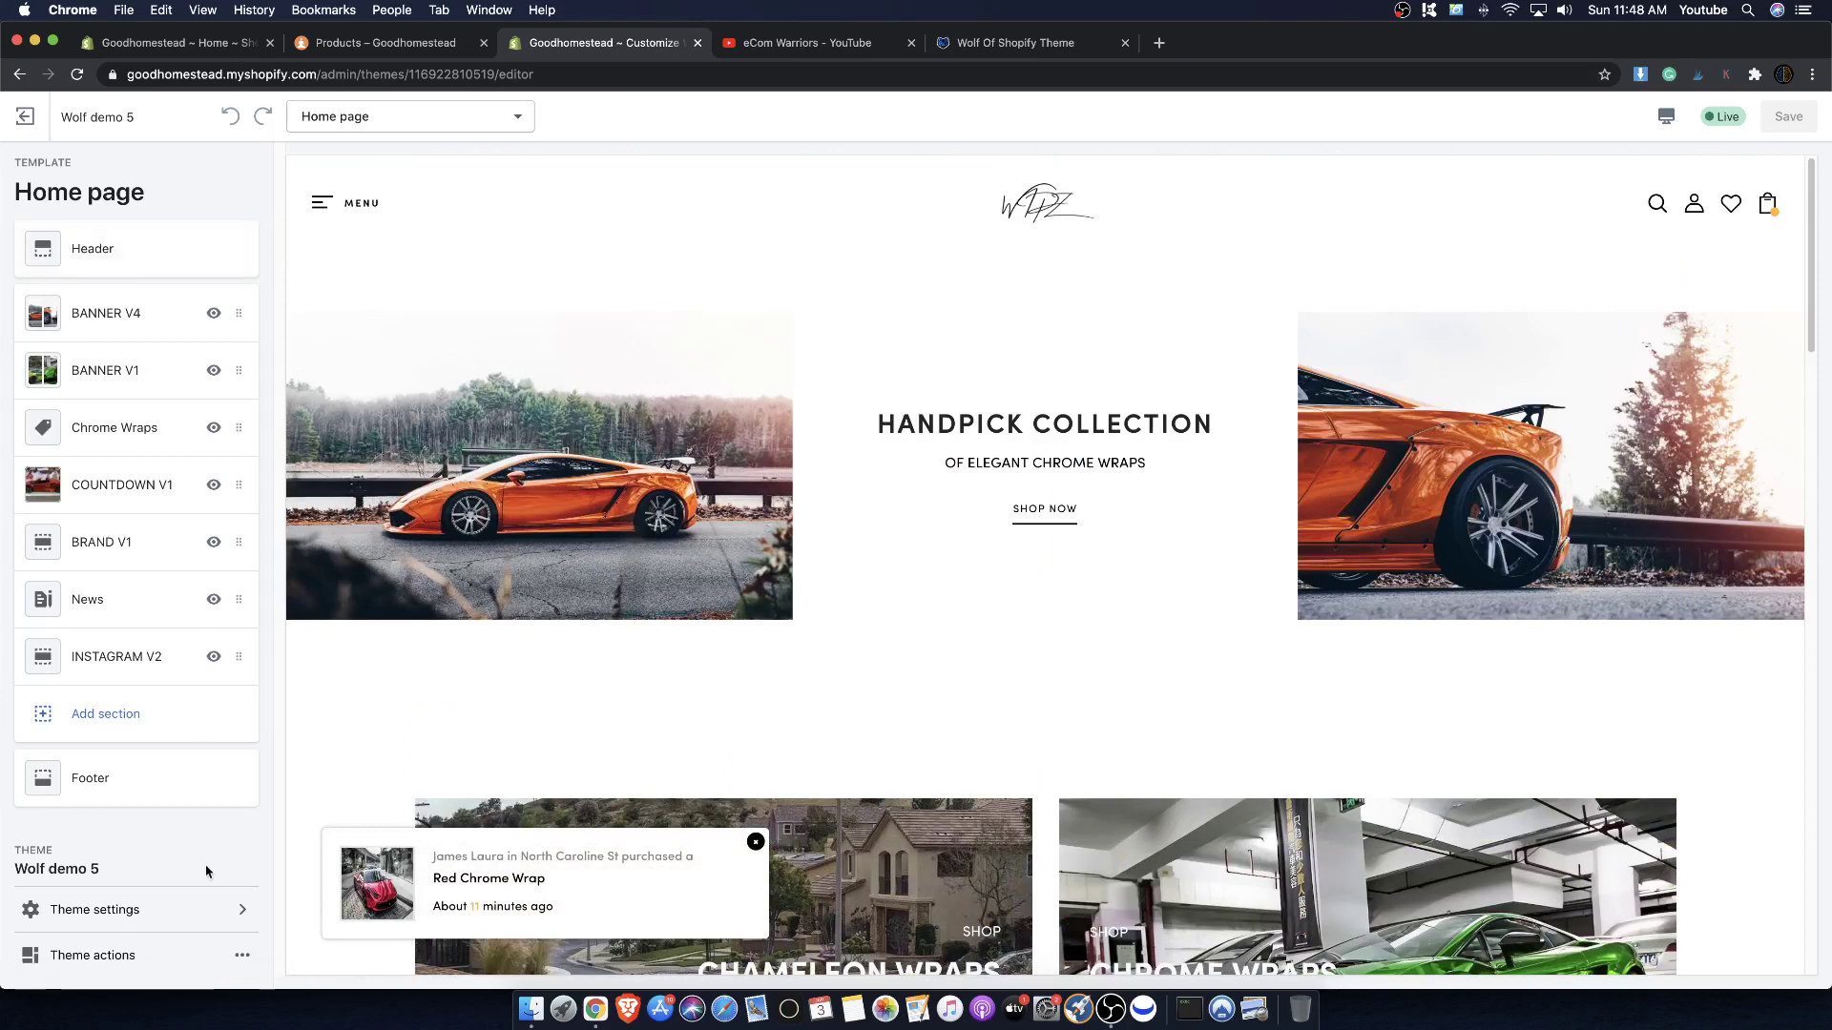
- Open the Popup Theme category in the theme settings of Wolf demo 5
left_click(131, 918)
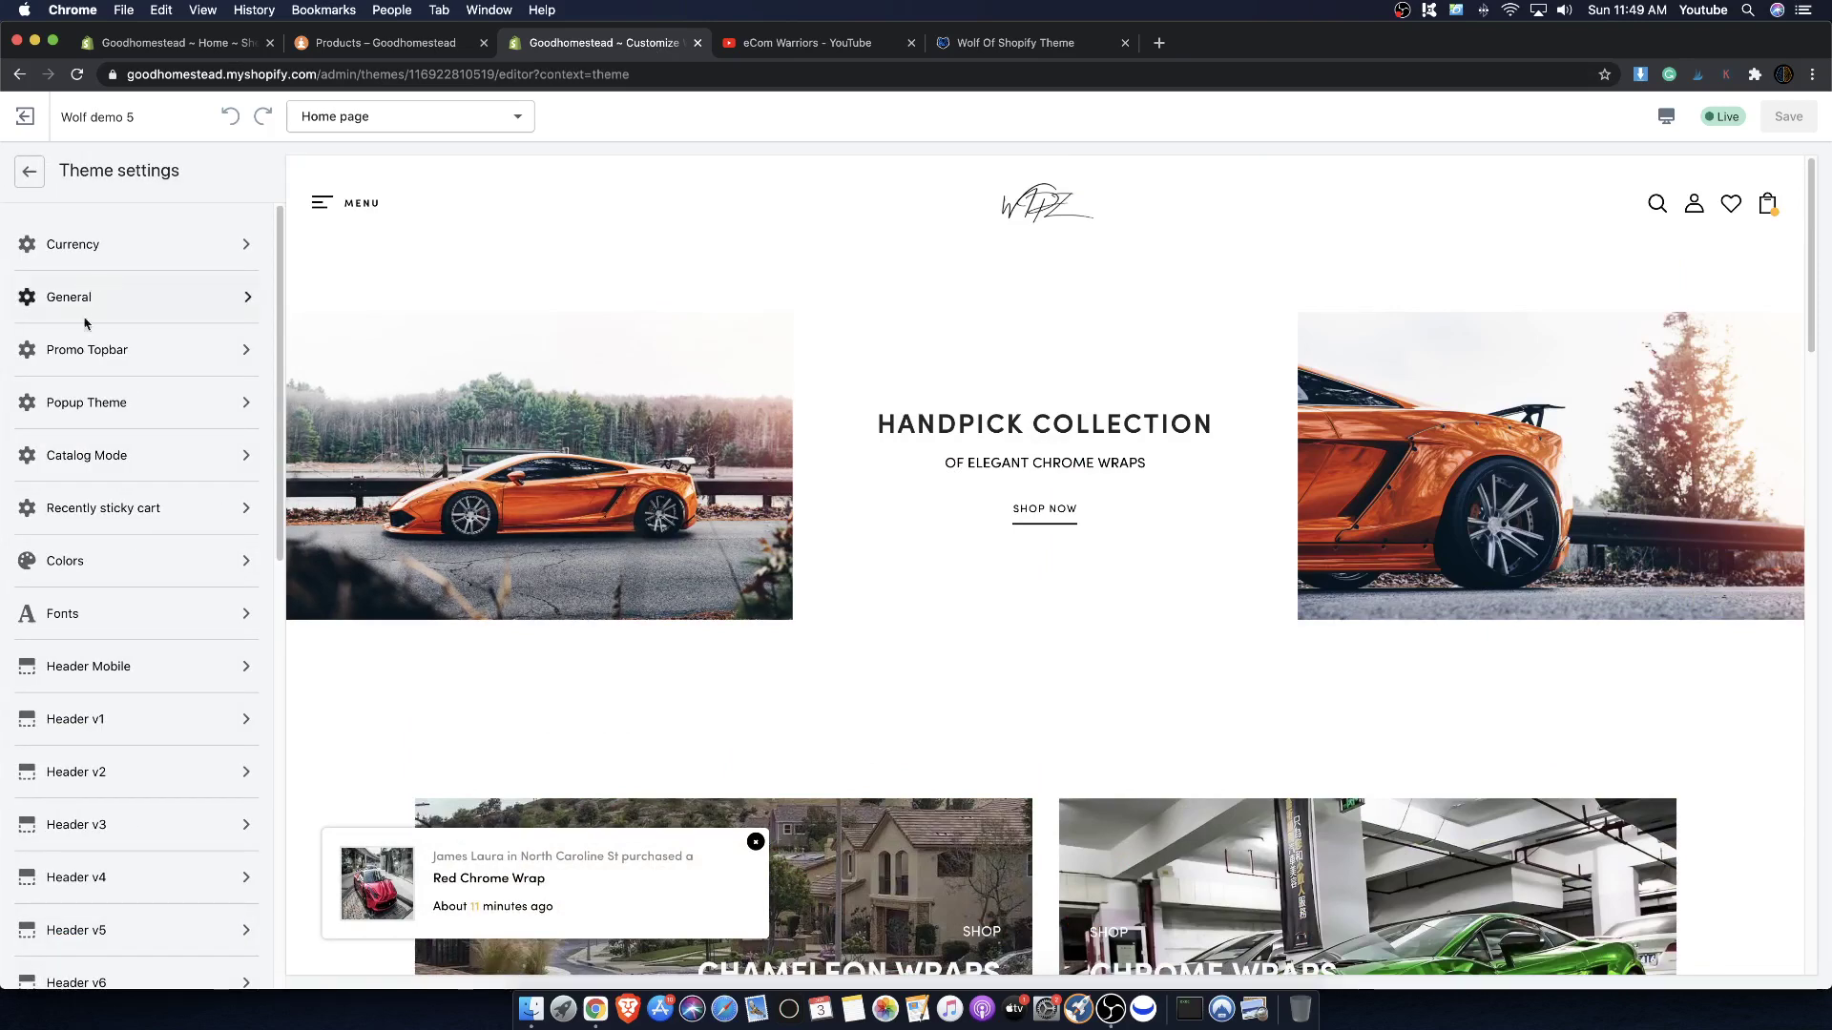
scroll(114, 420, "down", 1)
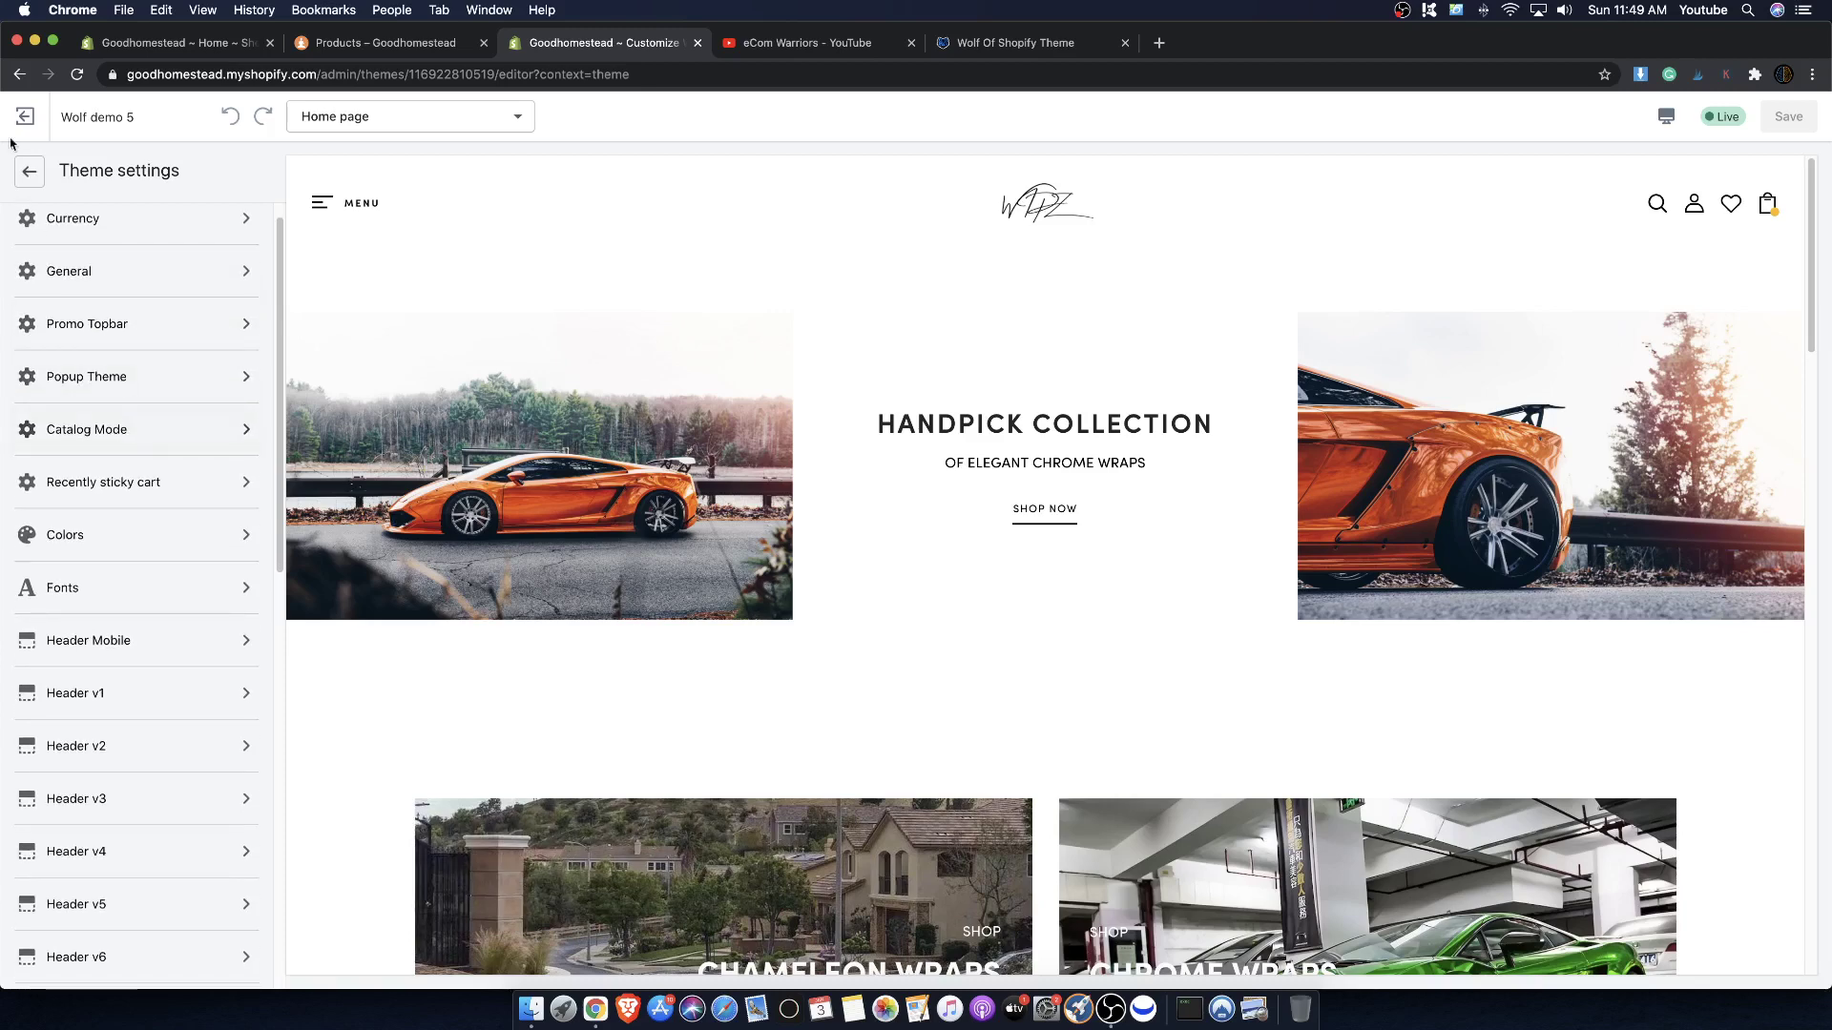
scroll(115, 361, "down", 3)
scroll(111, 368, "up", 4)
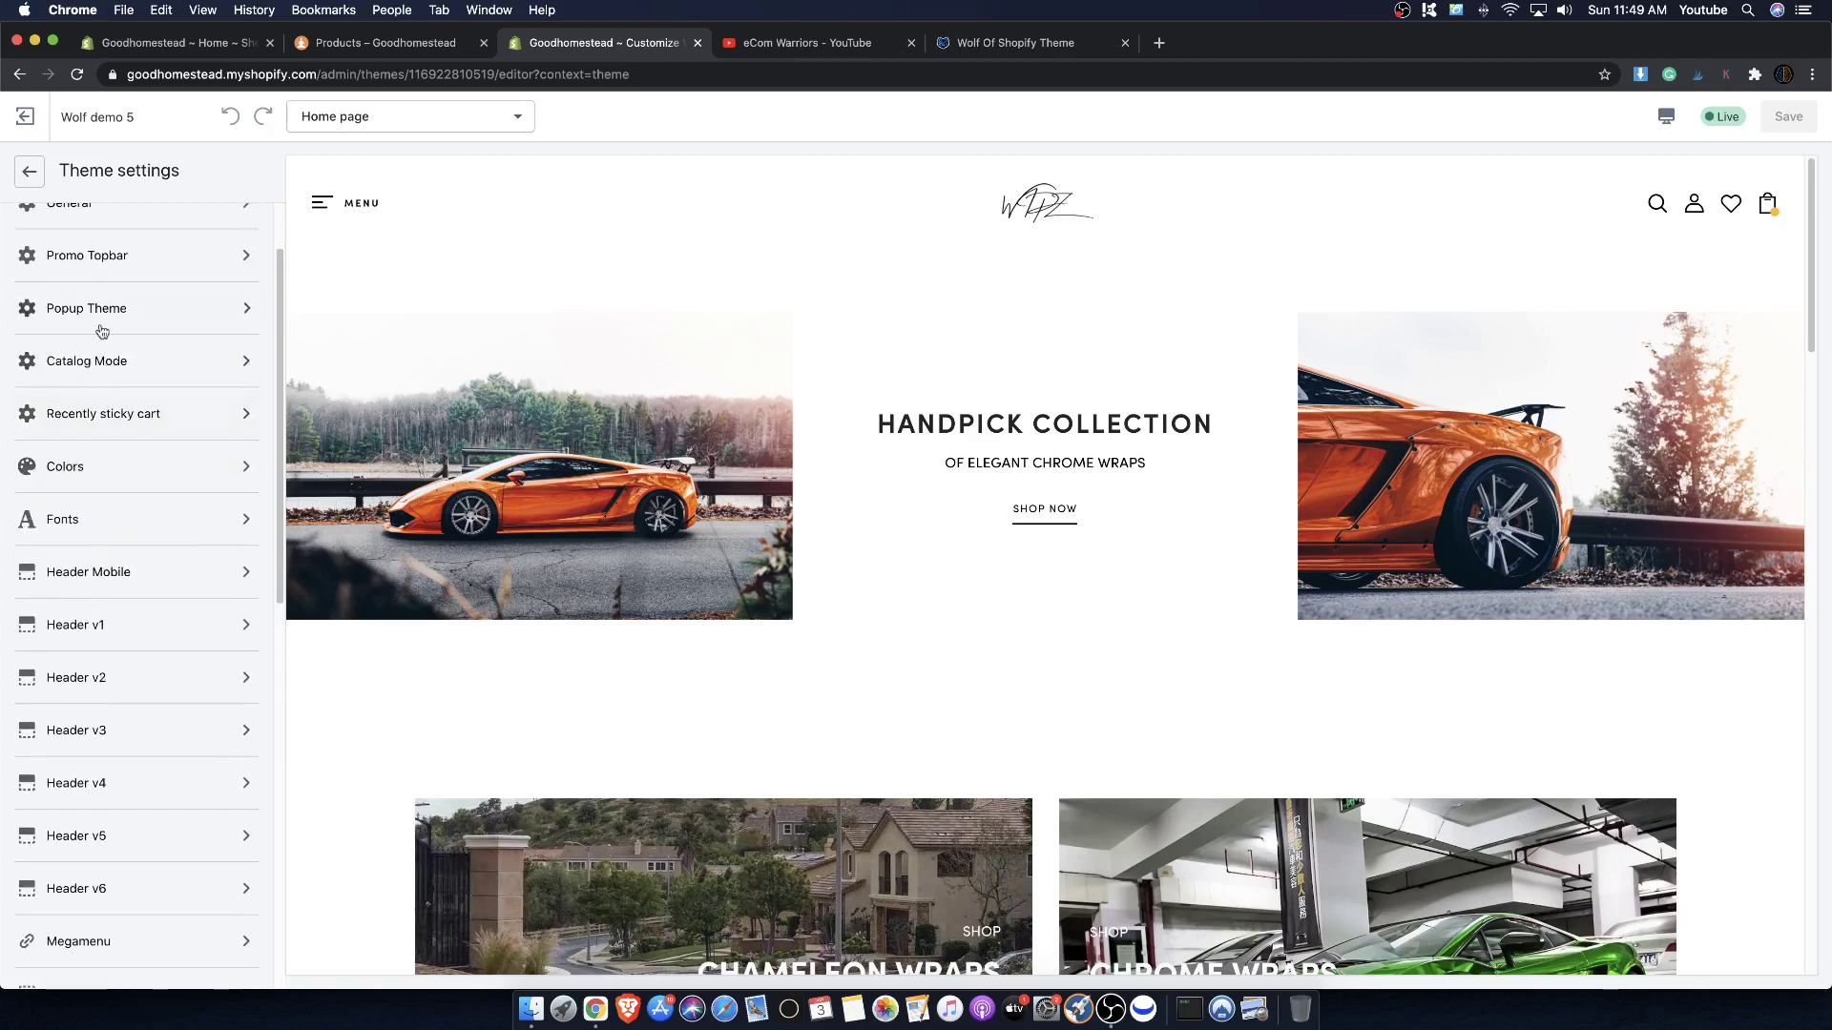
left_click(113, 403)
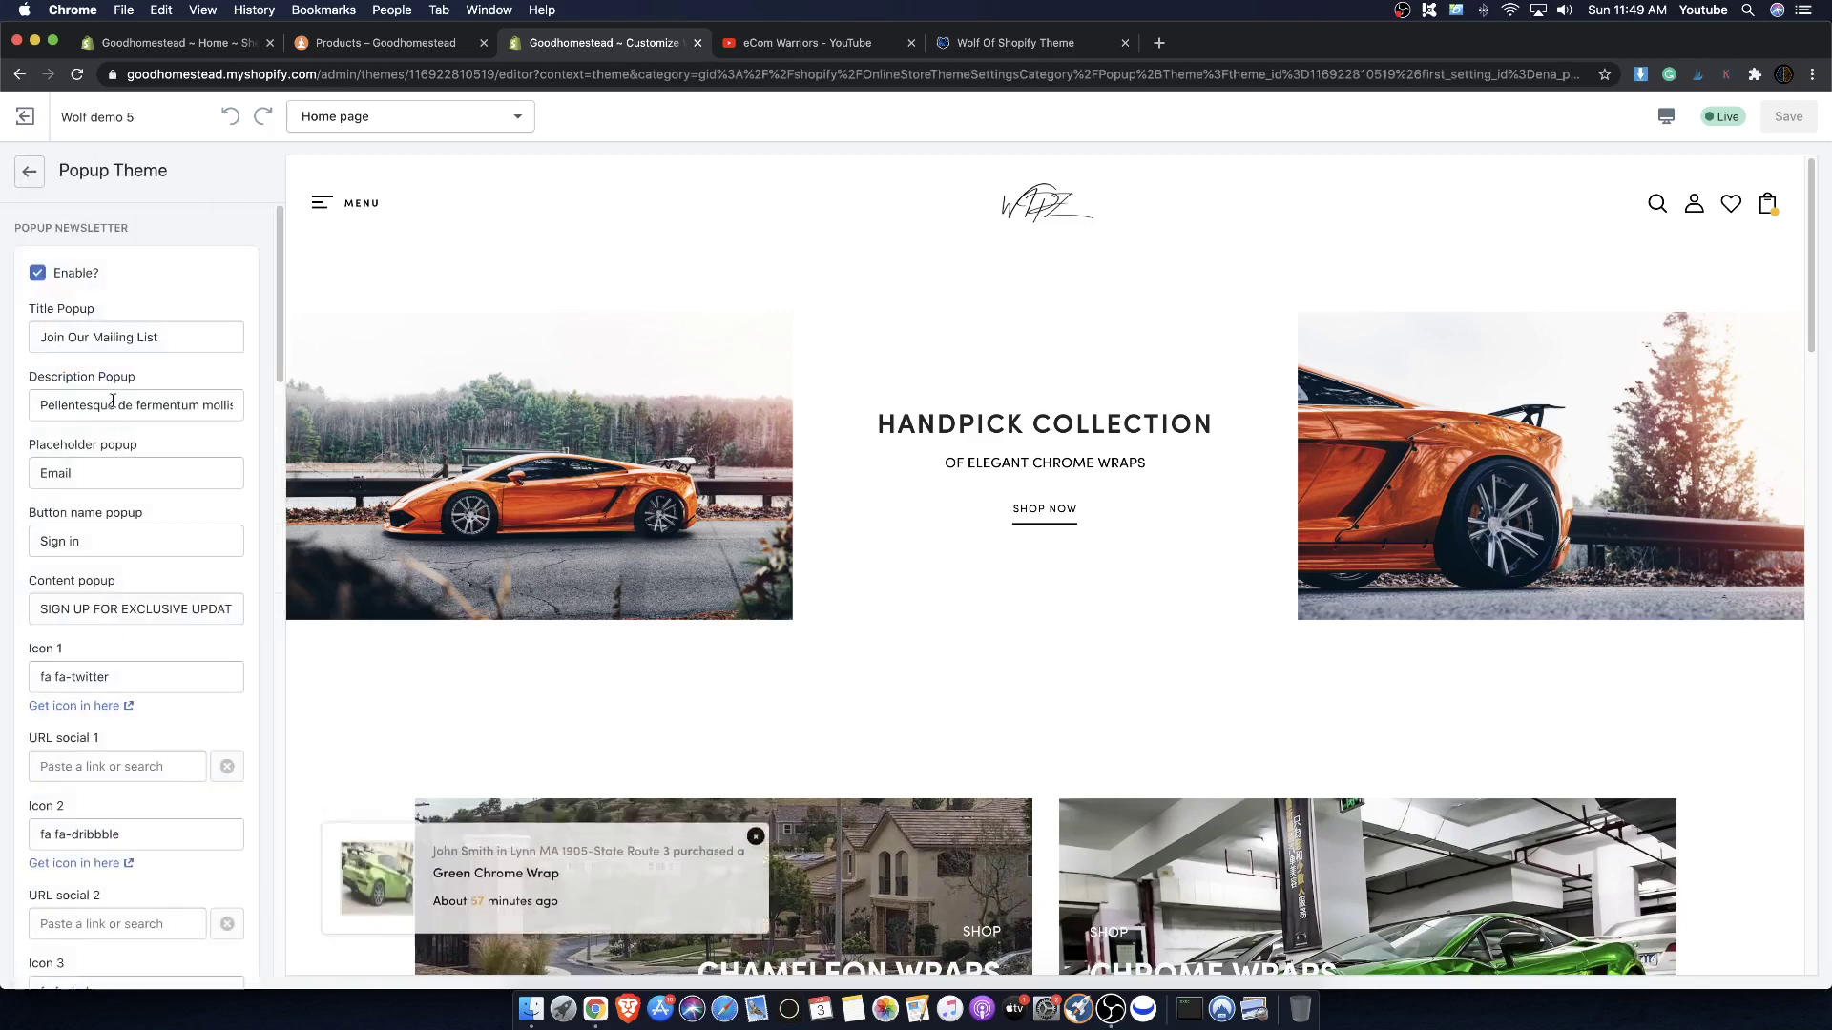
- Examine the newsletter popup settings, from the enable option and text fields to the social icons and popup image
scroll(105, 389, "down", 1)
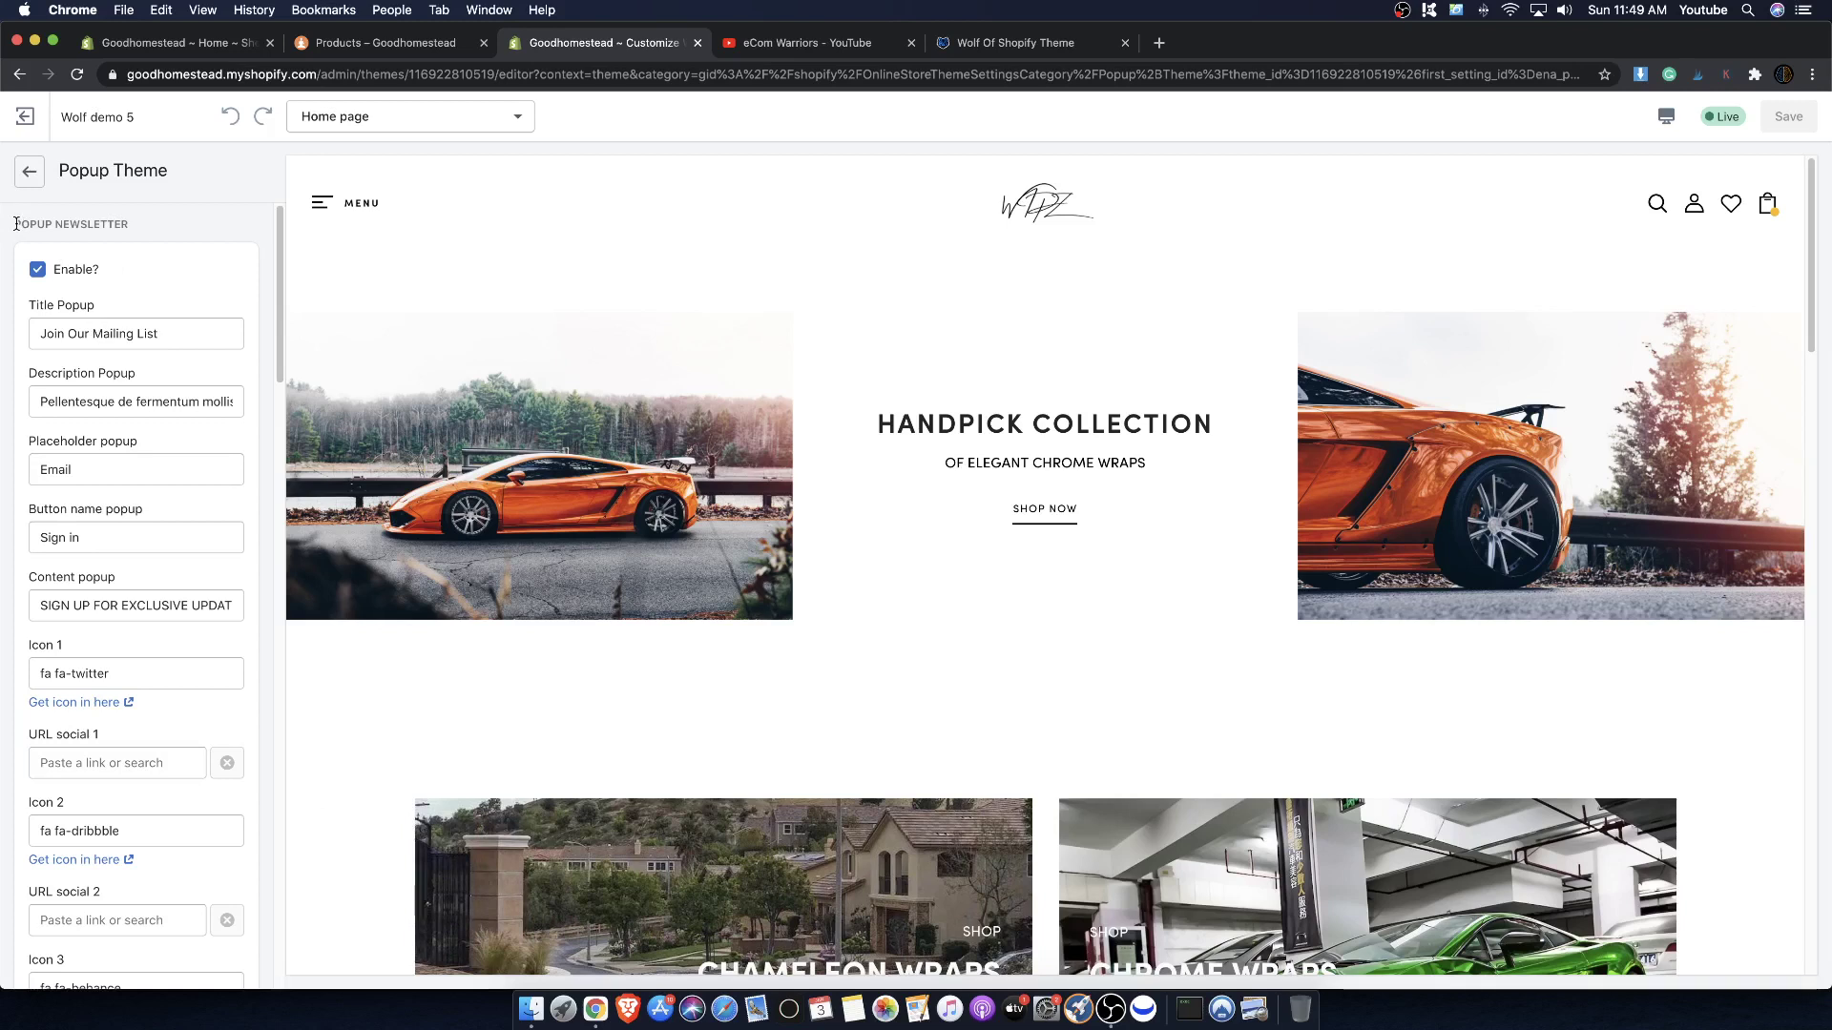
left_click_drag(19, 224, 133, 230)
scroll(95, 279, "down", 1)
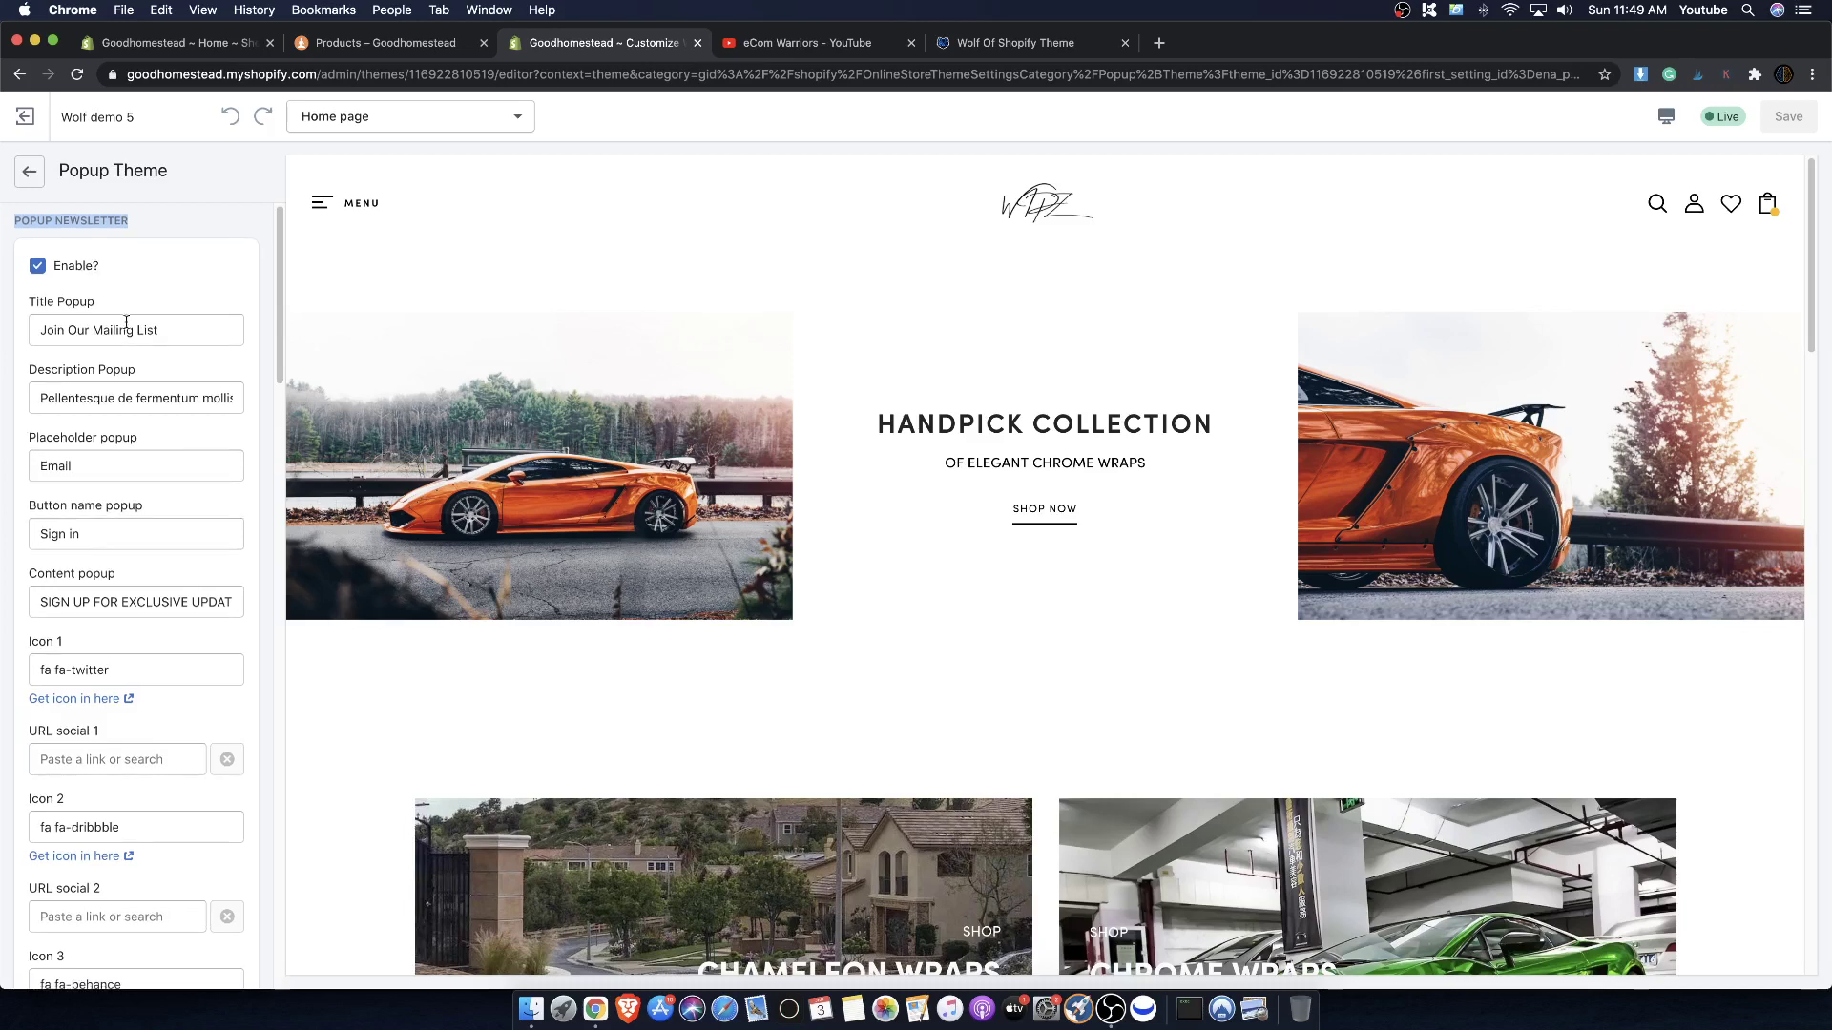
scroll(127, 323, "down", 10)
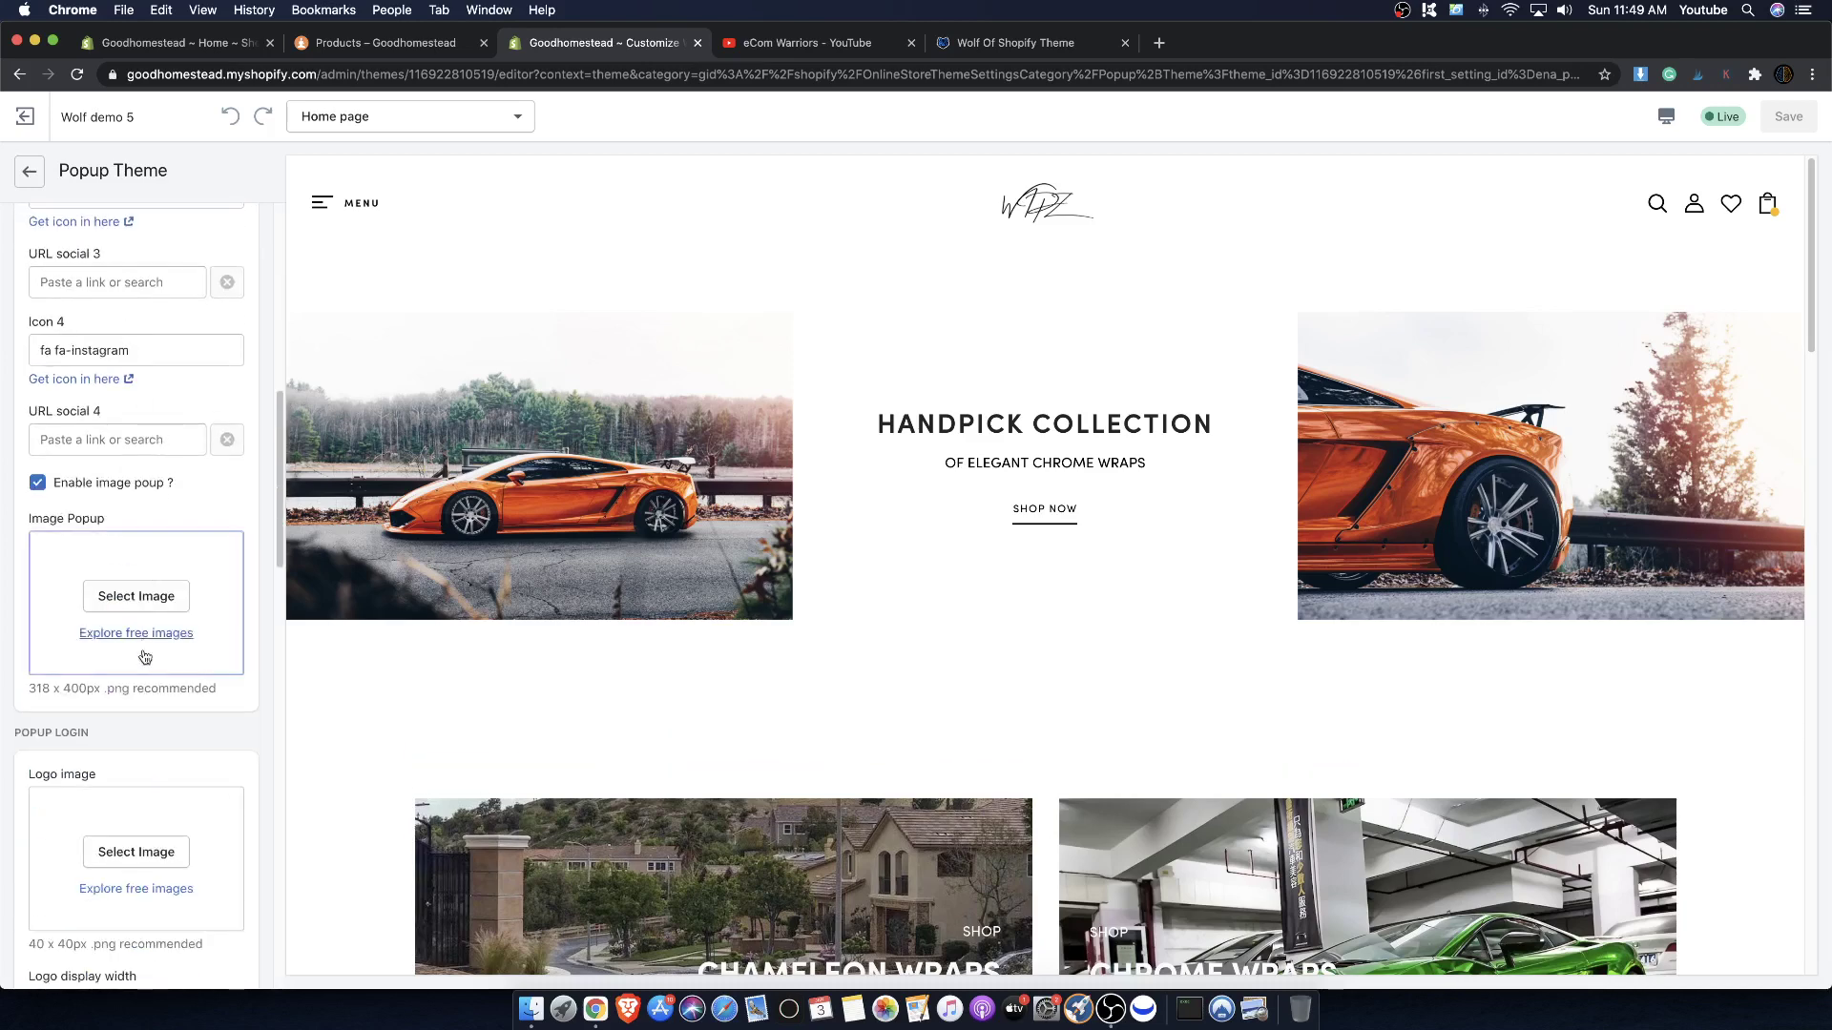
- Choose the purple BMW picture from the image library as the newsletter popup image
left_click(137, 599)
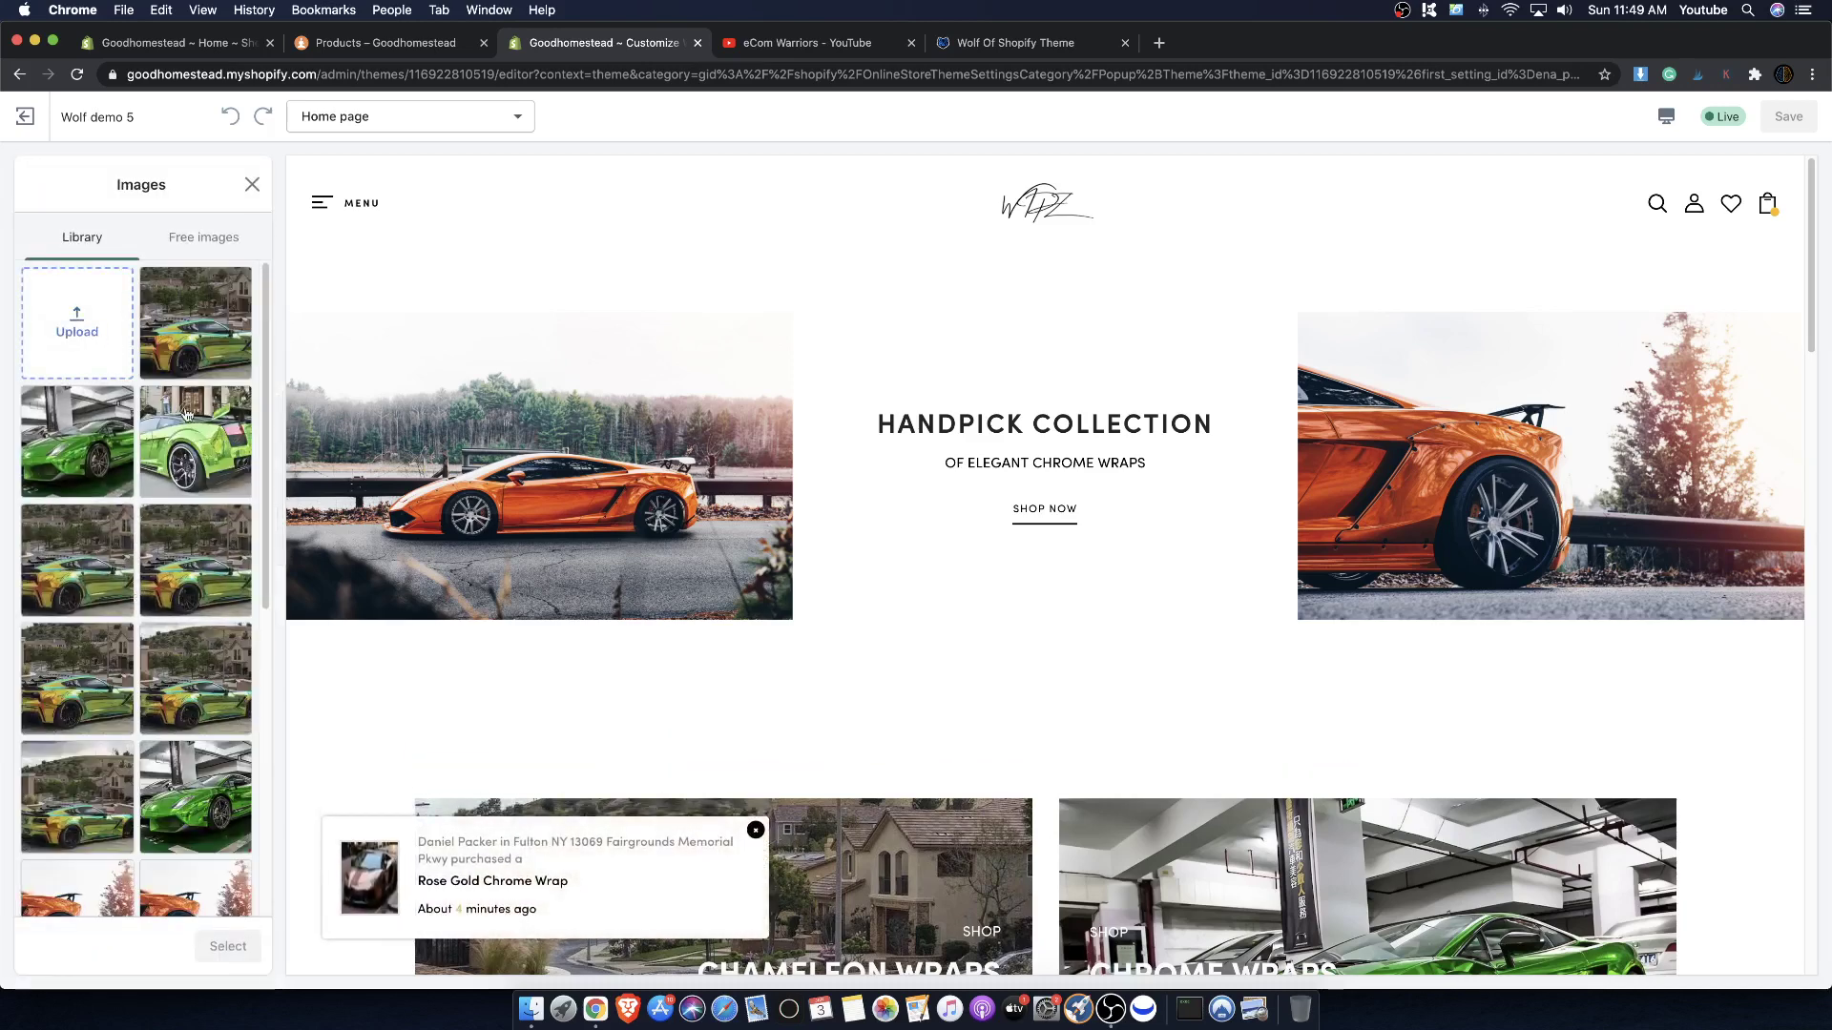
scroll(186, 413, "down", 10)
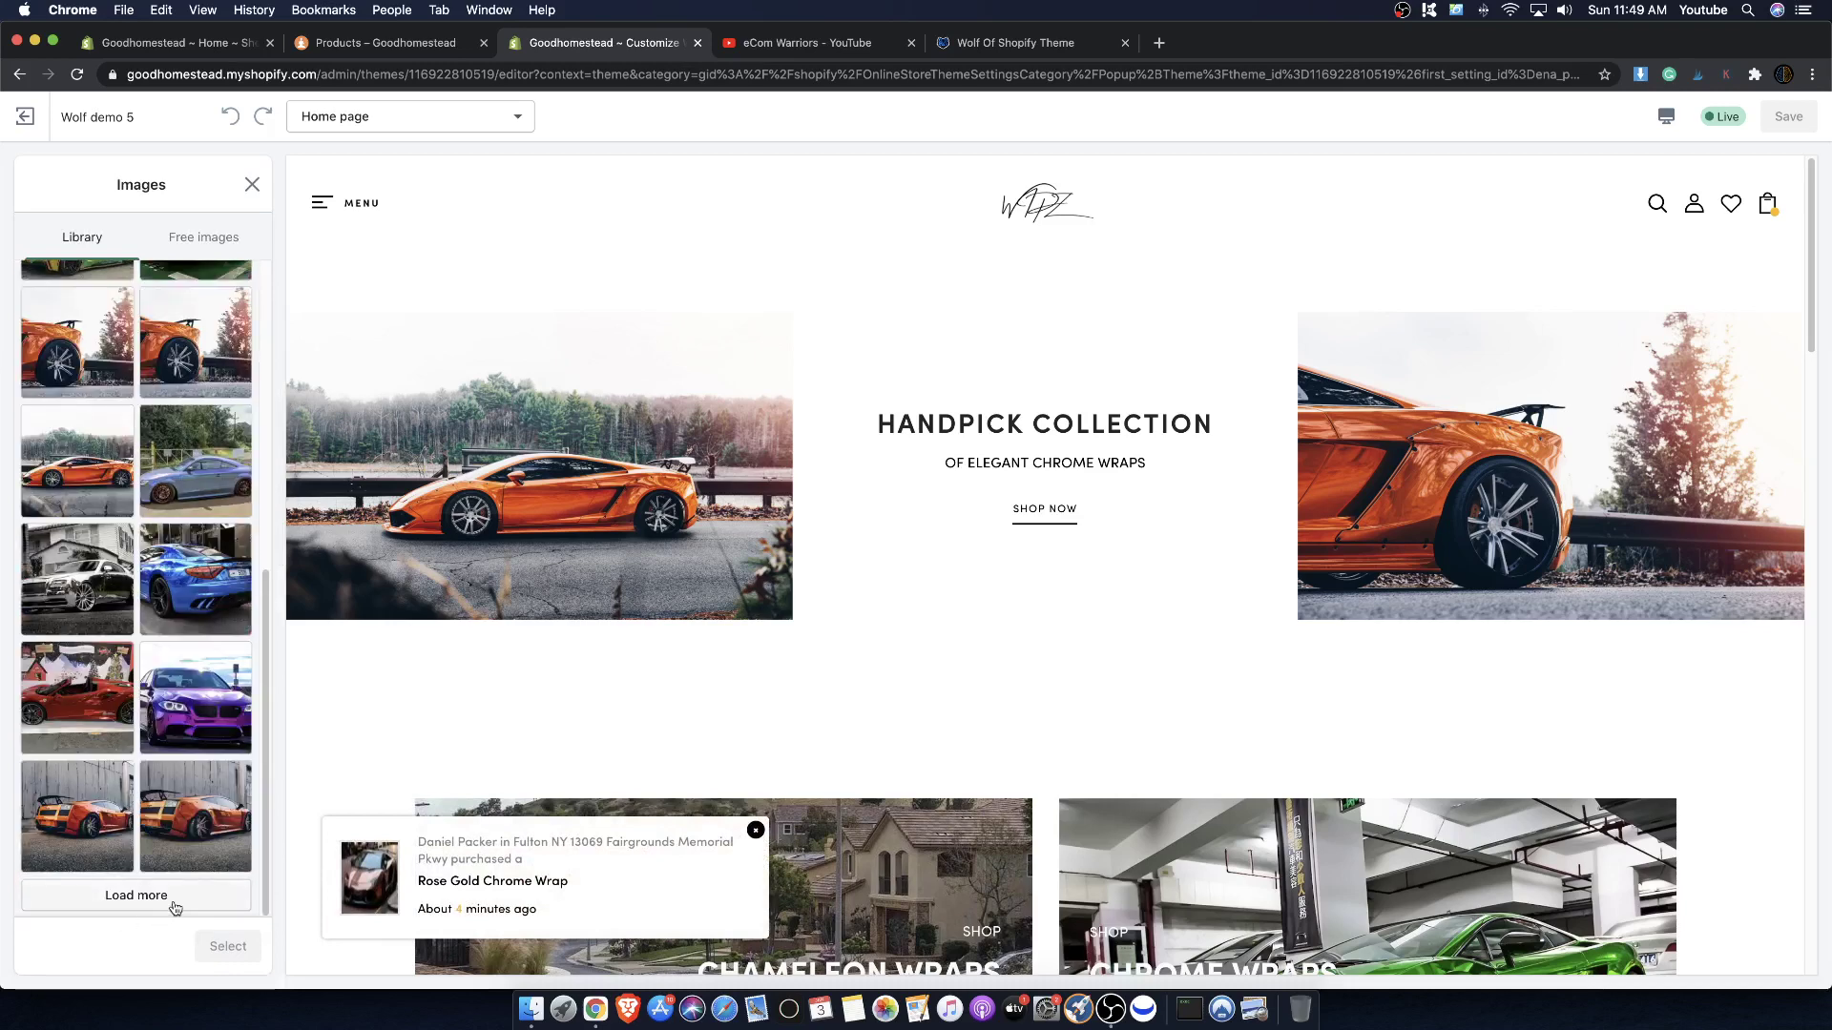
left_click(175, 902)
scroll(198, 716, "down", 1)
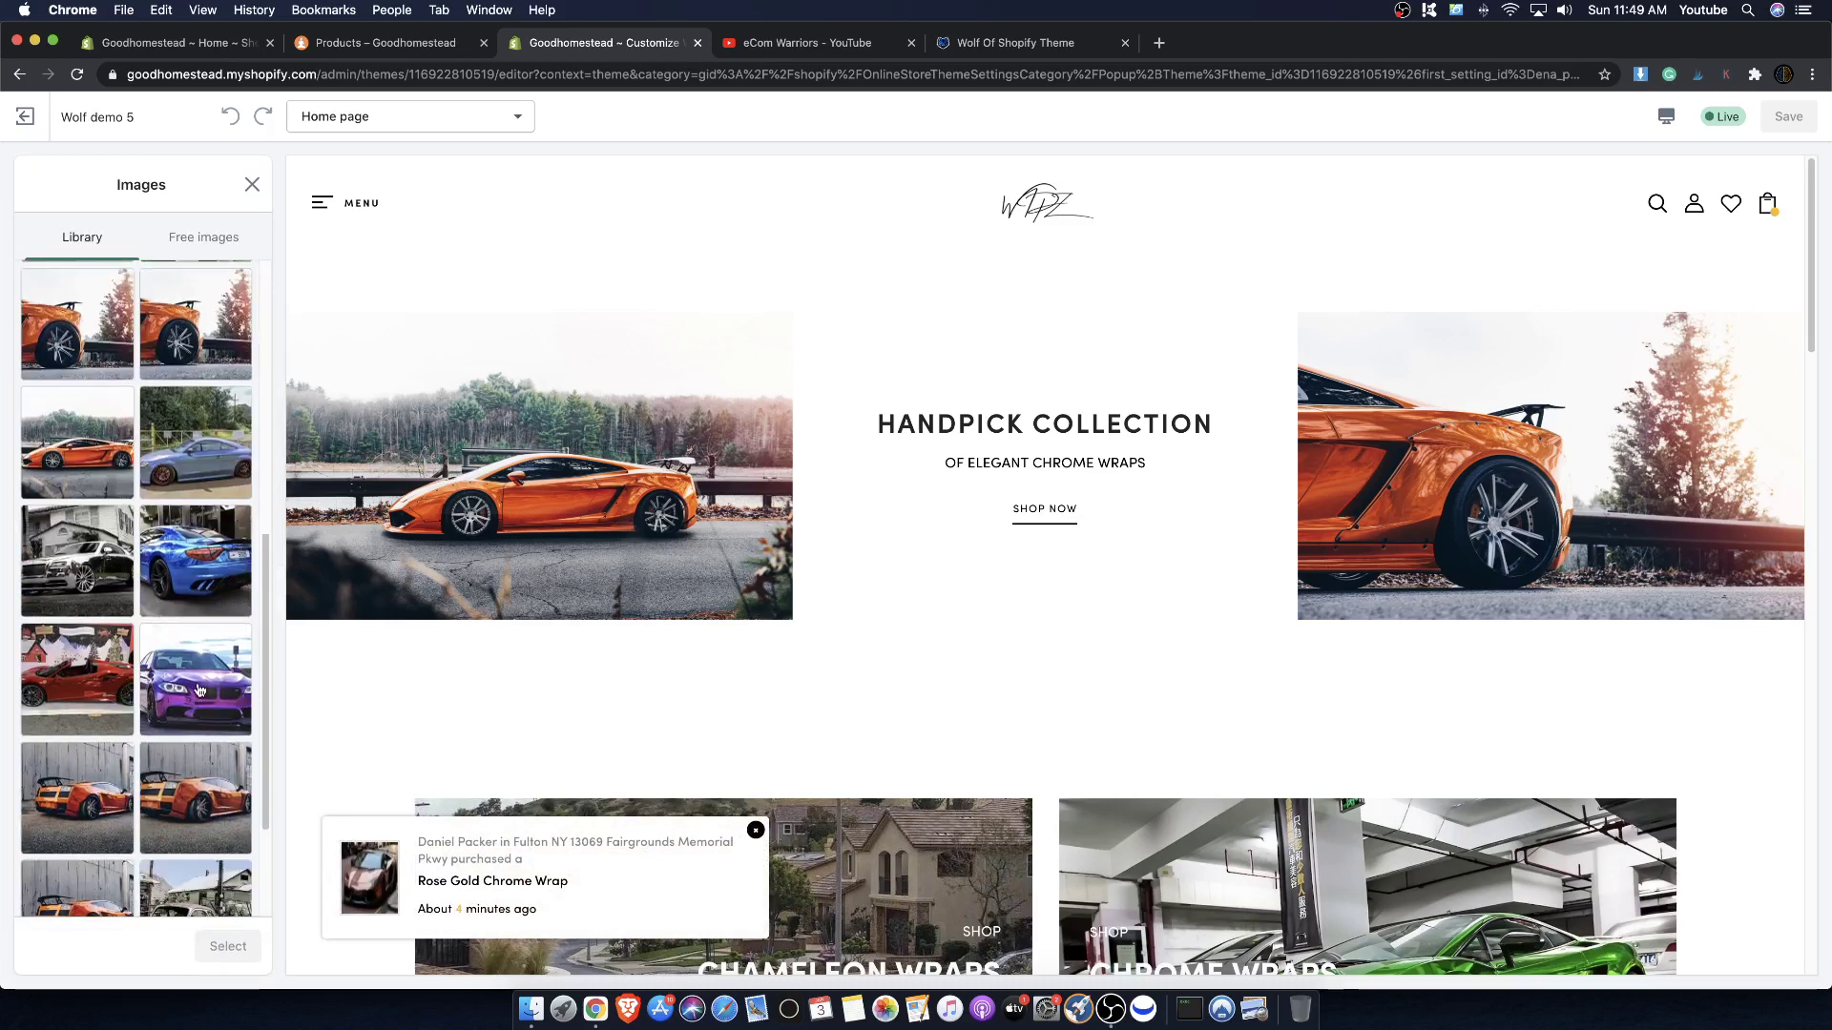
scroll(199, 689, "down", 3)
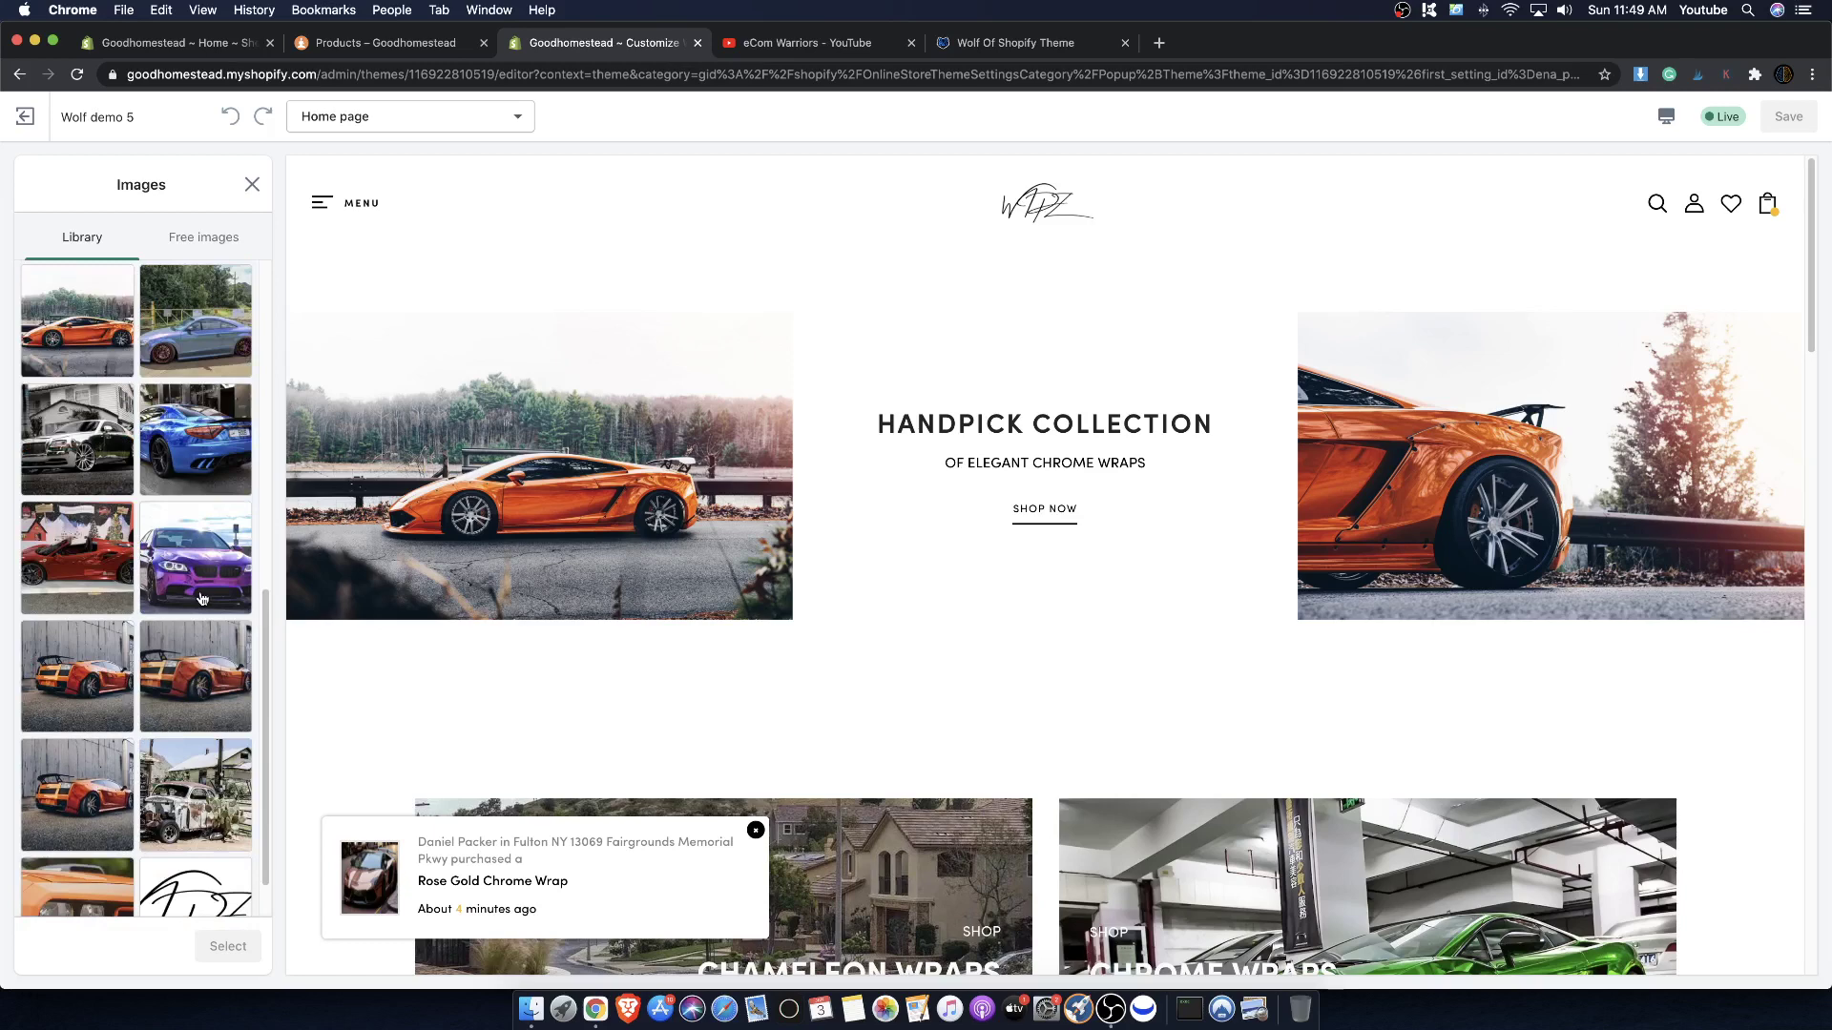
left_click(200, 598)
scroll(191, 629, "down", 2)
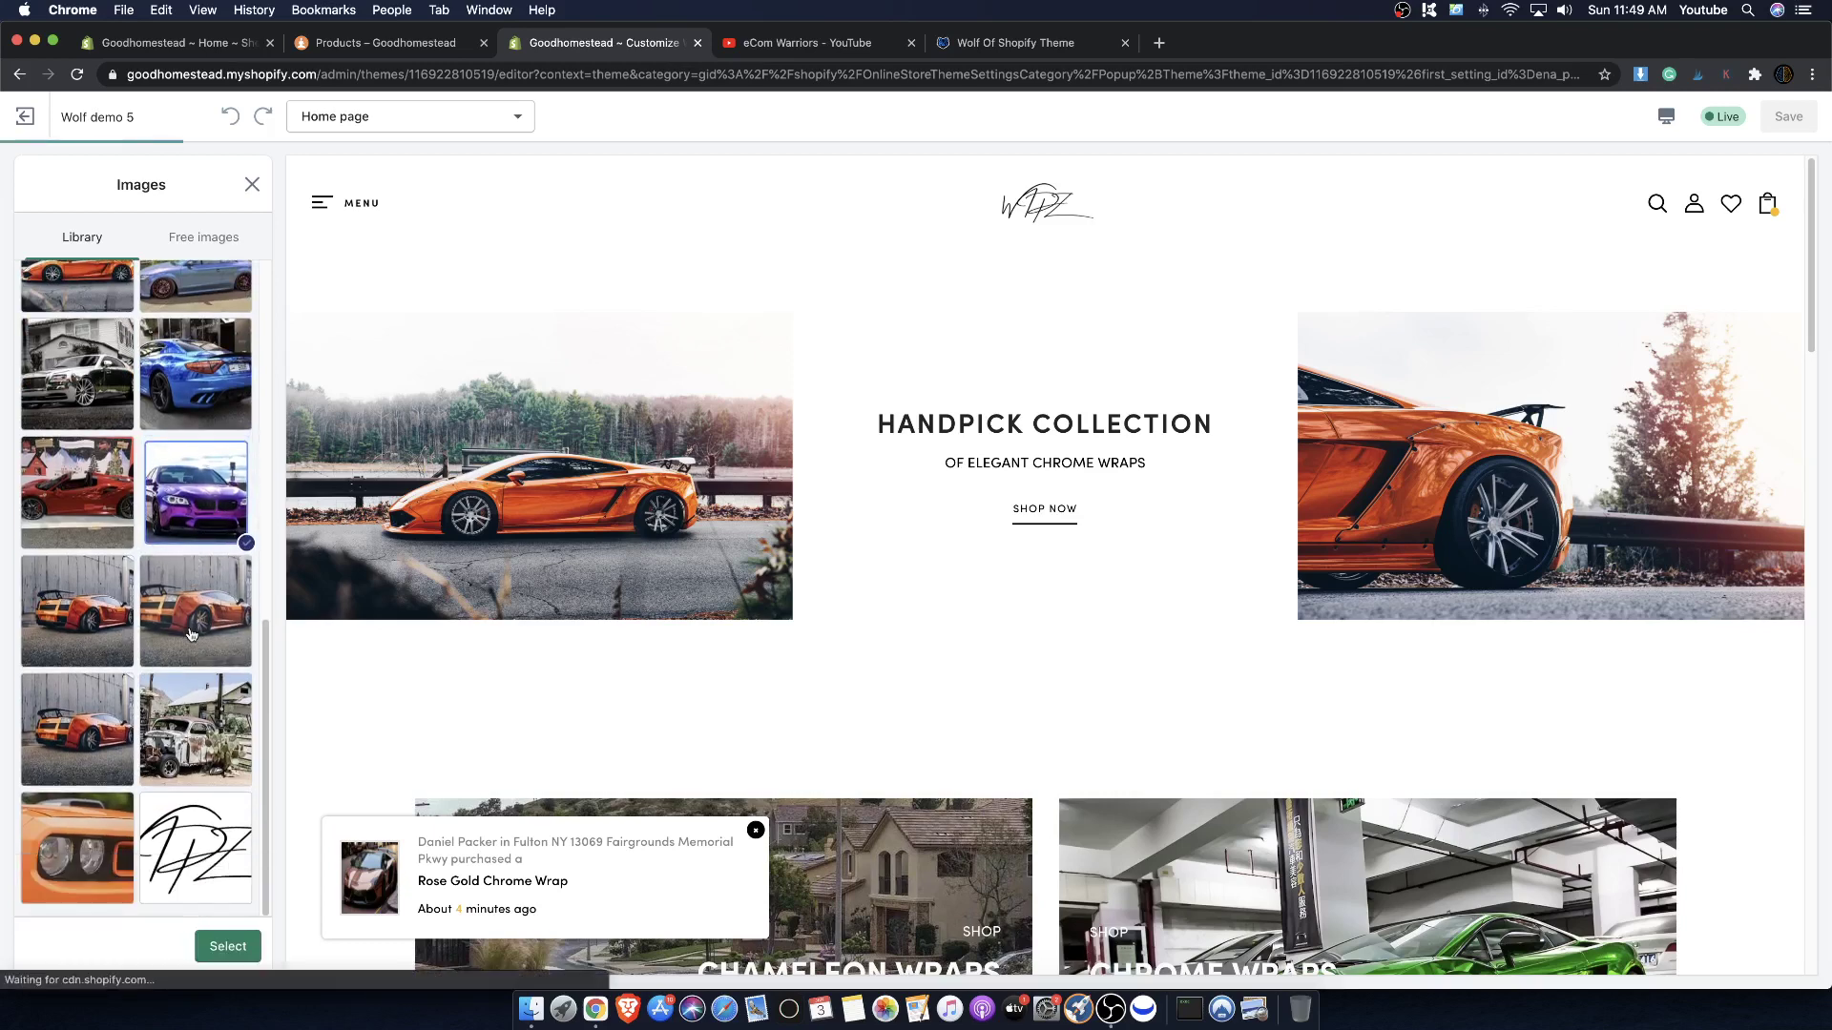
scroll(172, 634, "up", 10)
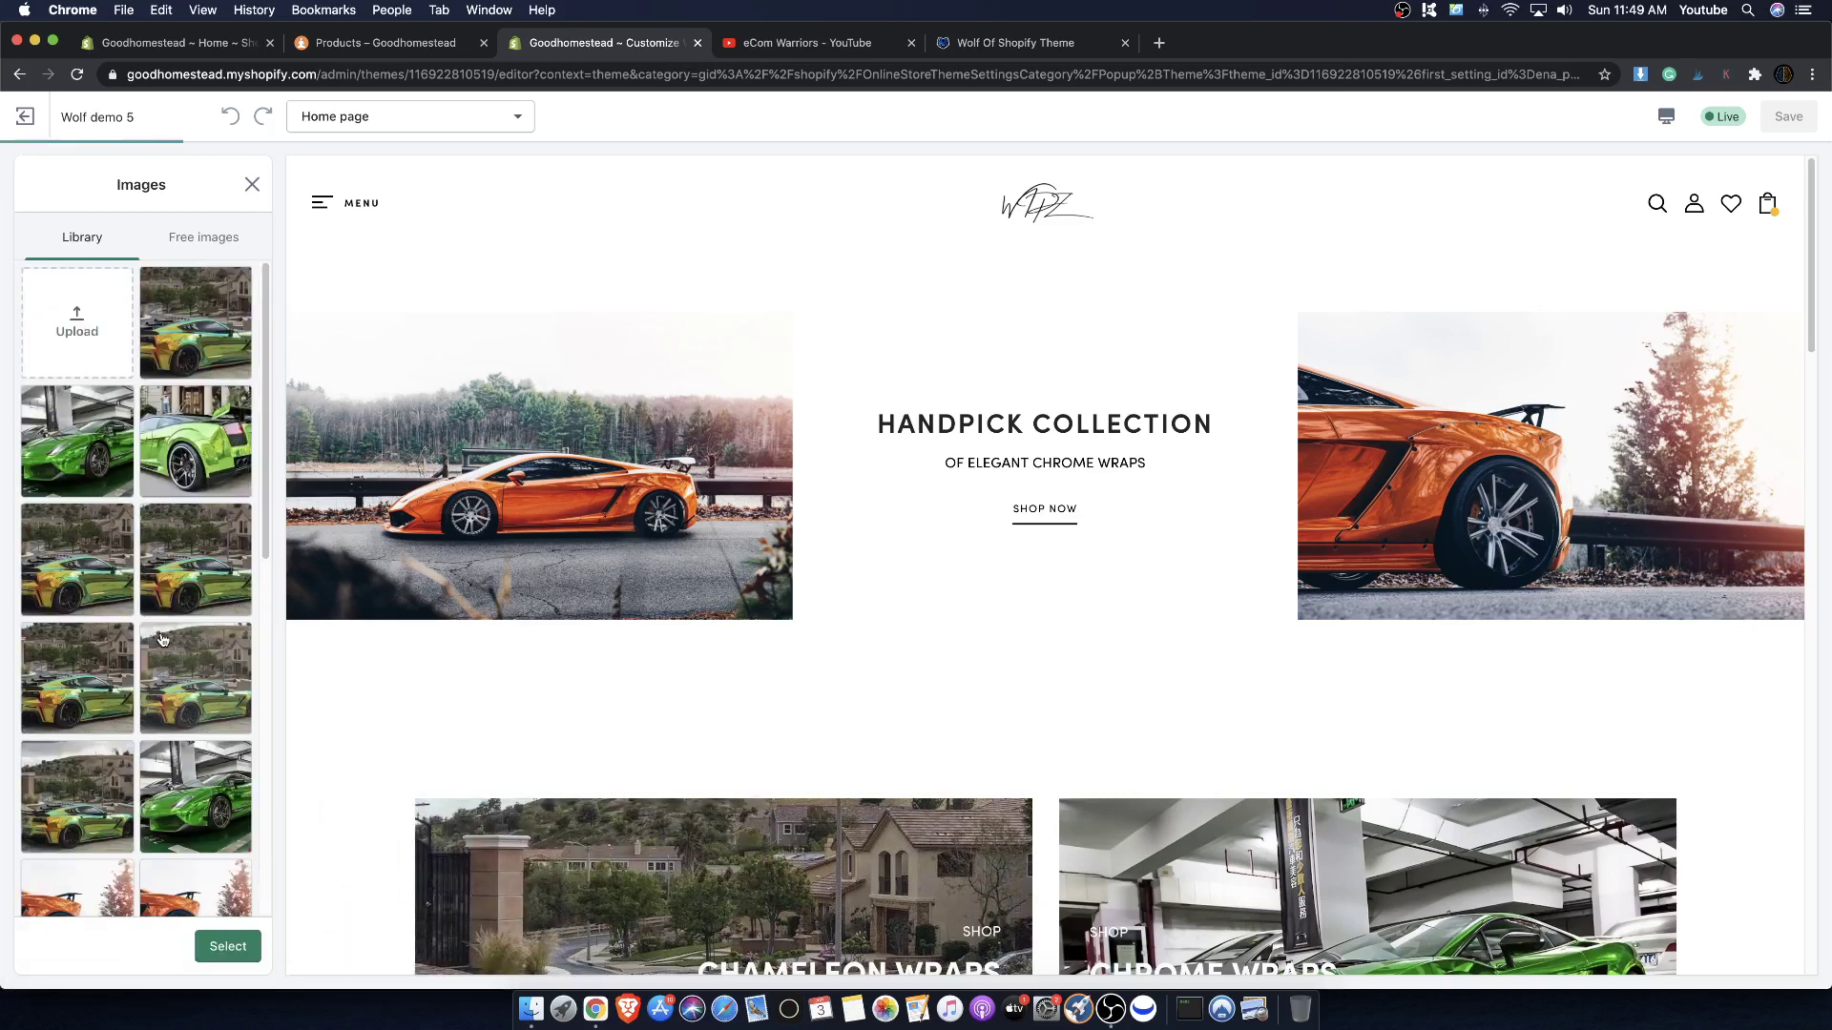
scroll(160, 620, "down", 1)
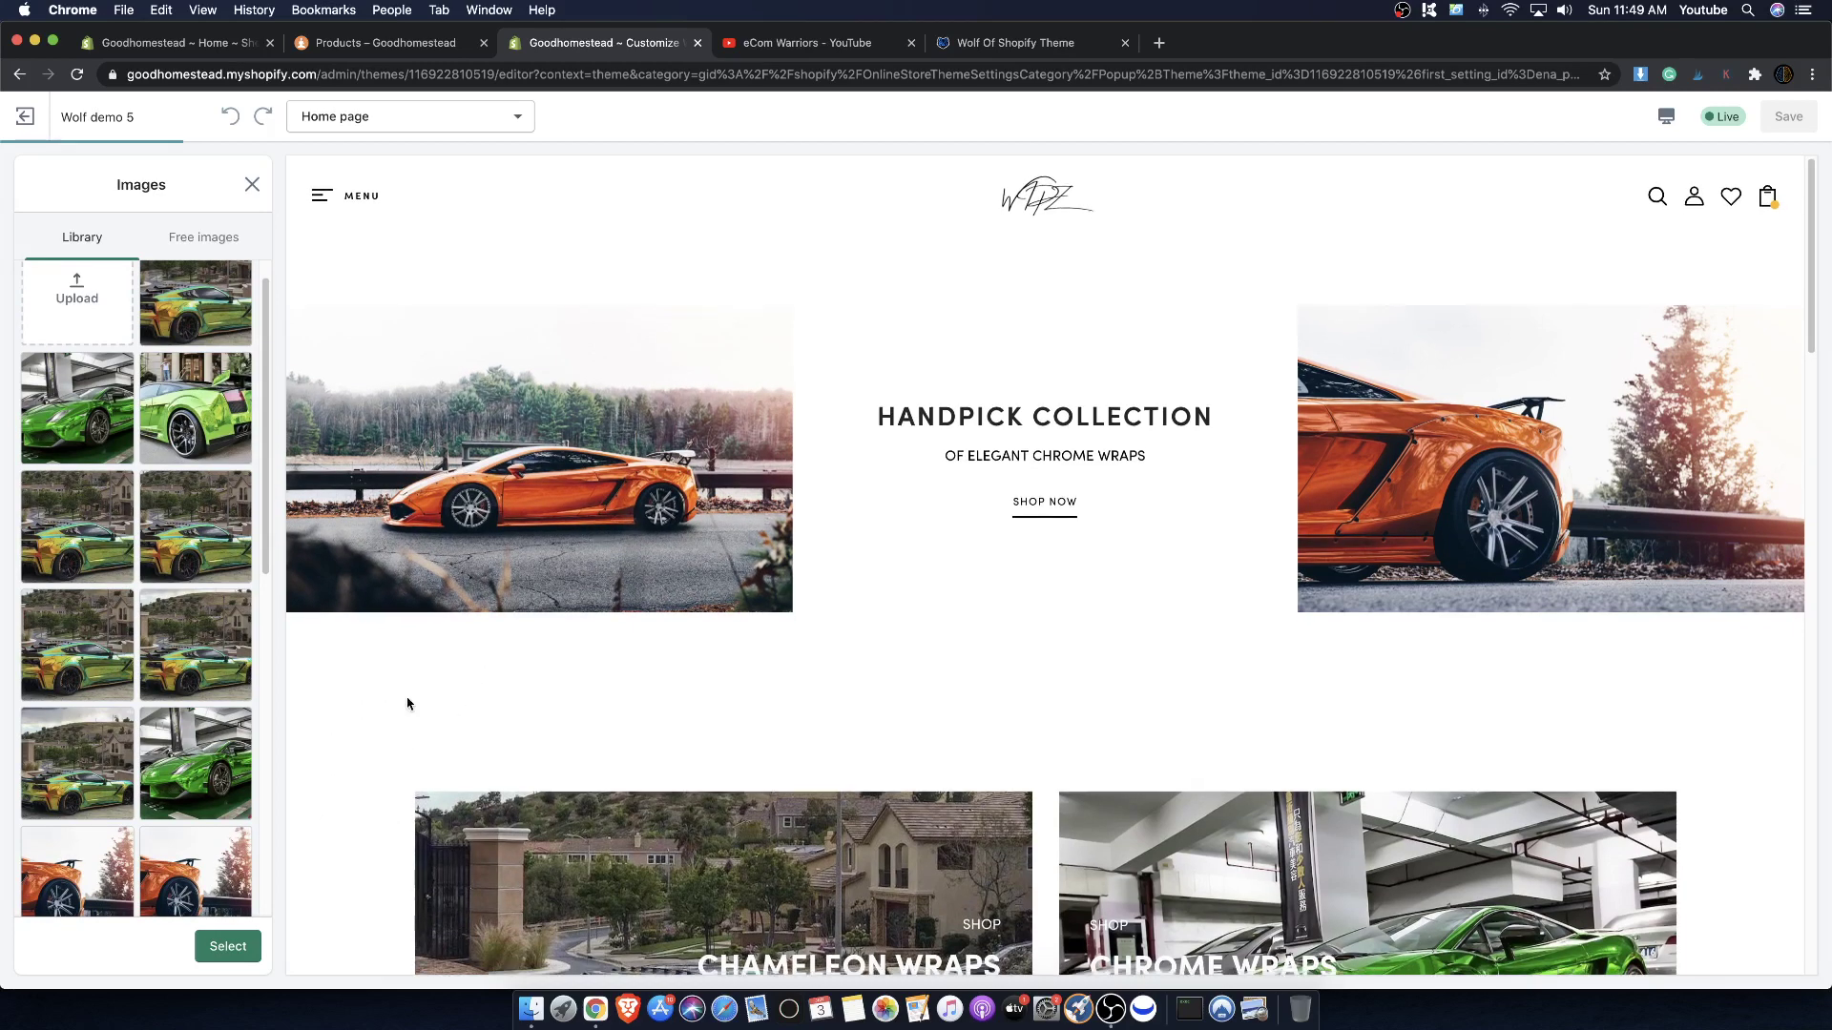
scroll(408, 699, "down", 1)
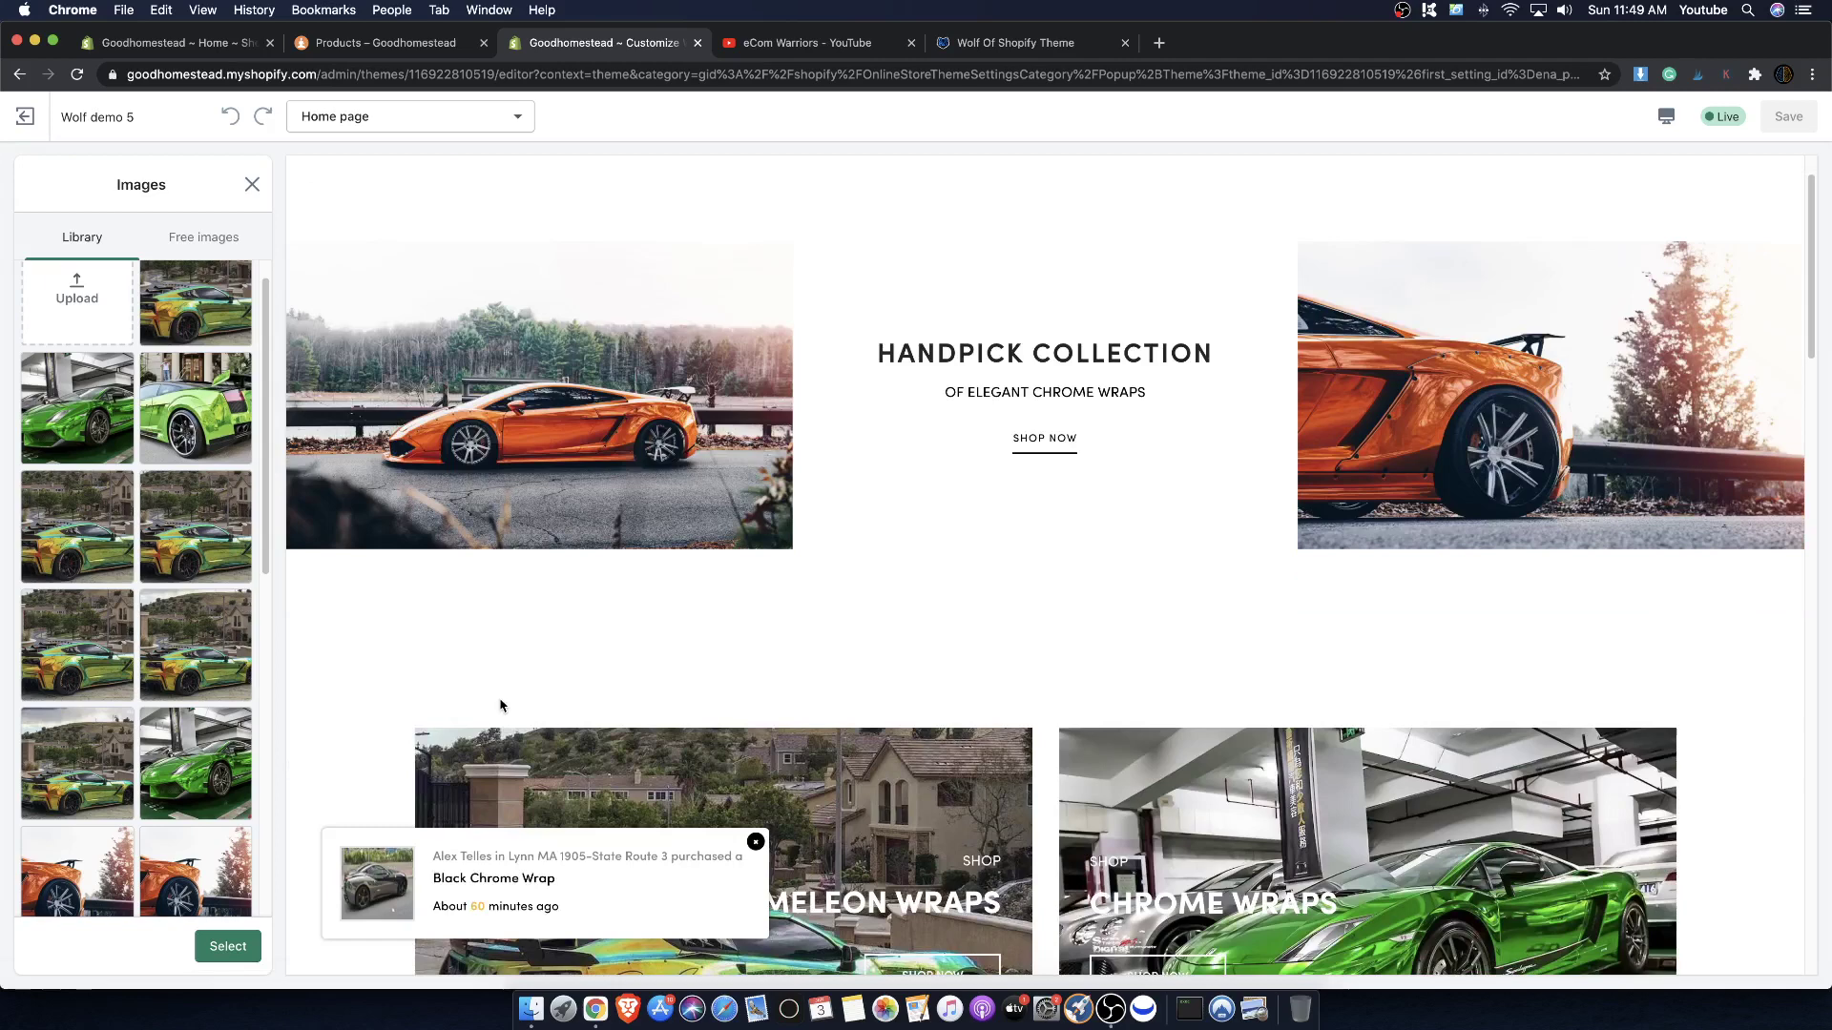
left_click(228, 947)
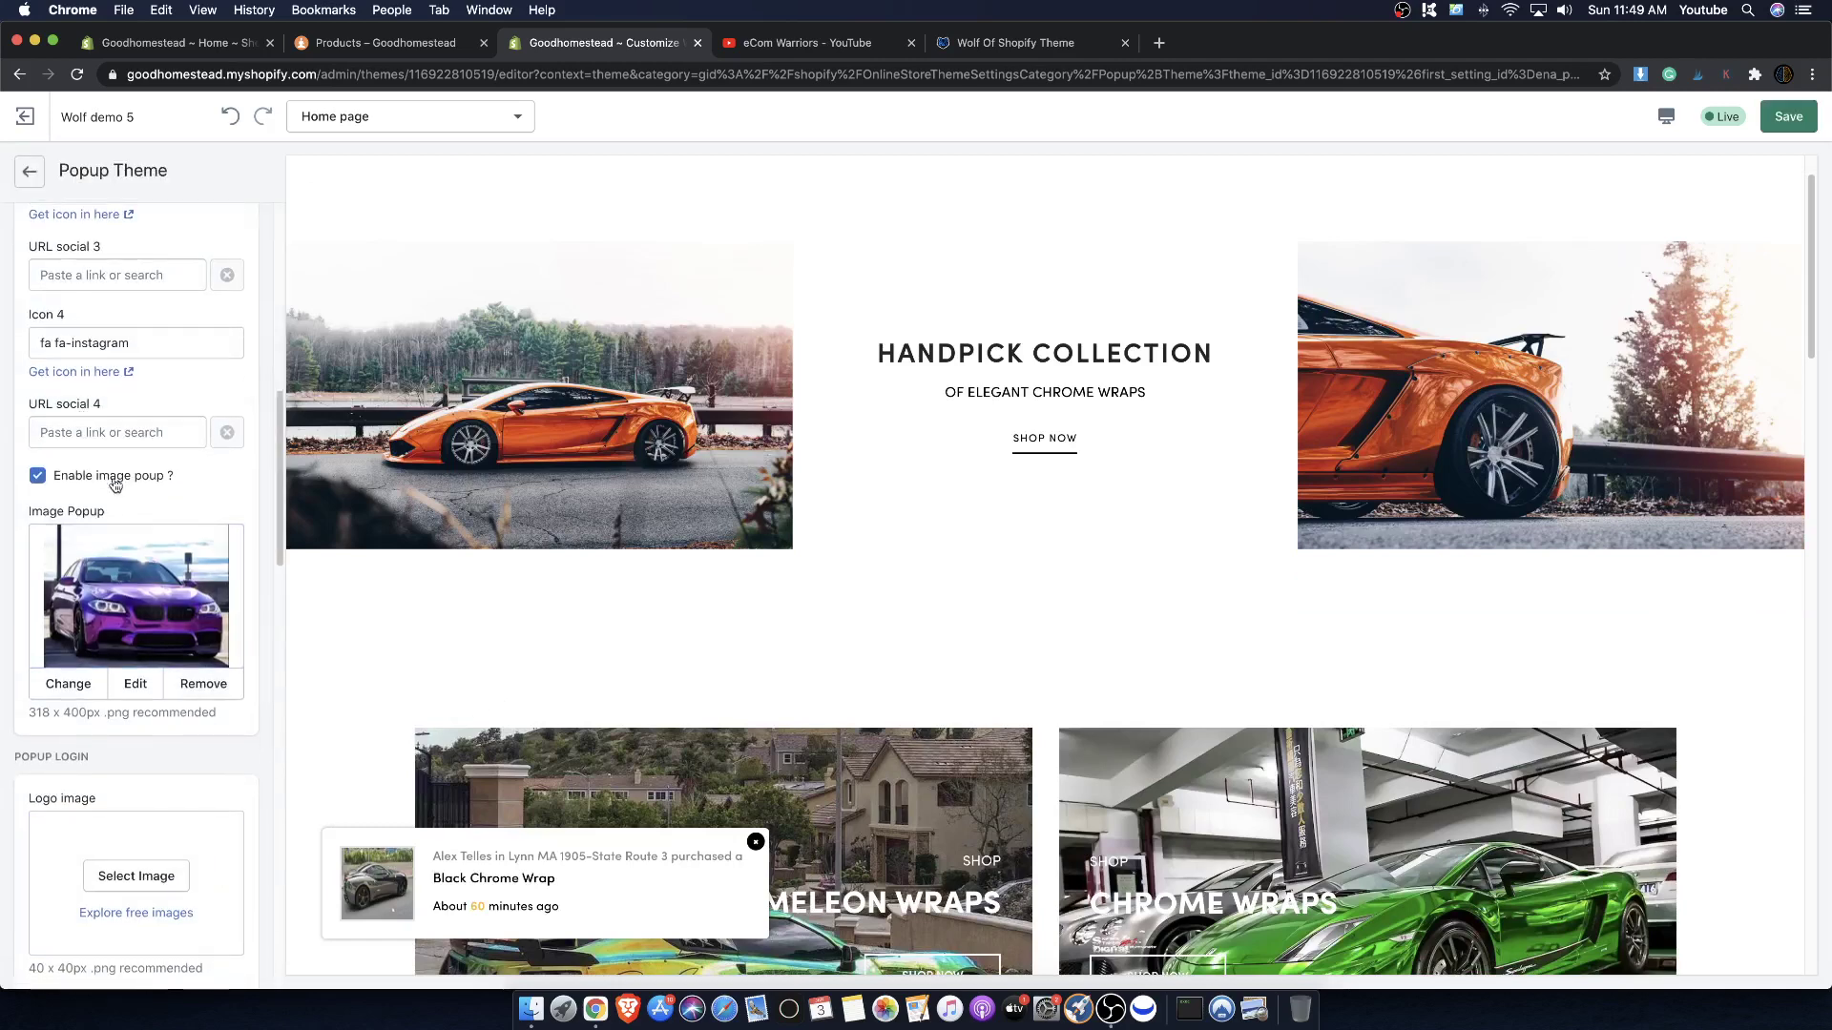
- Check the home page preview and save the popup theme changes
scroll(535, 620, "down", 10)
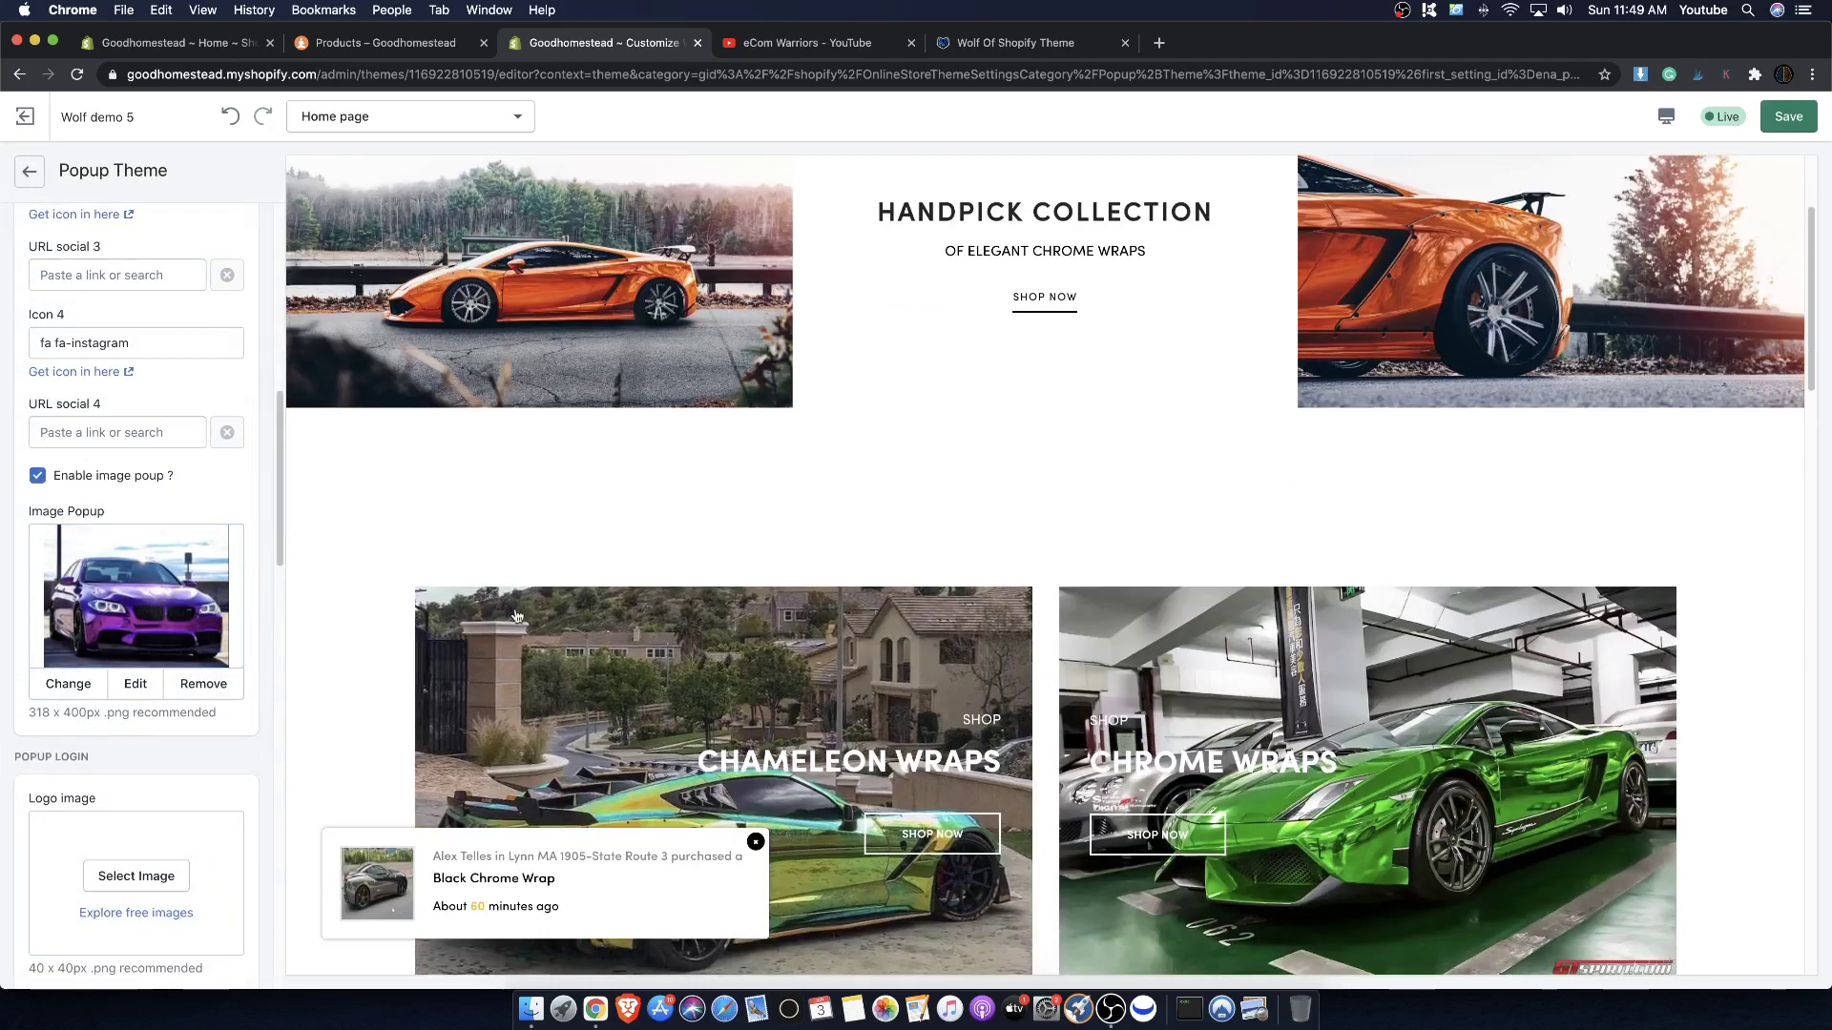
scroll(579, 685, "down", 4)
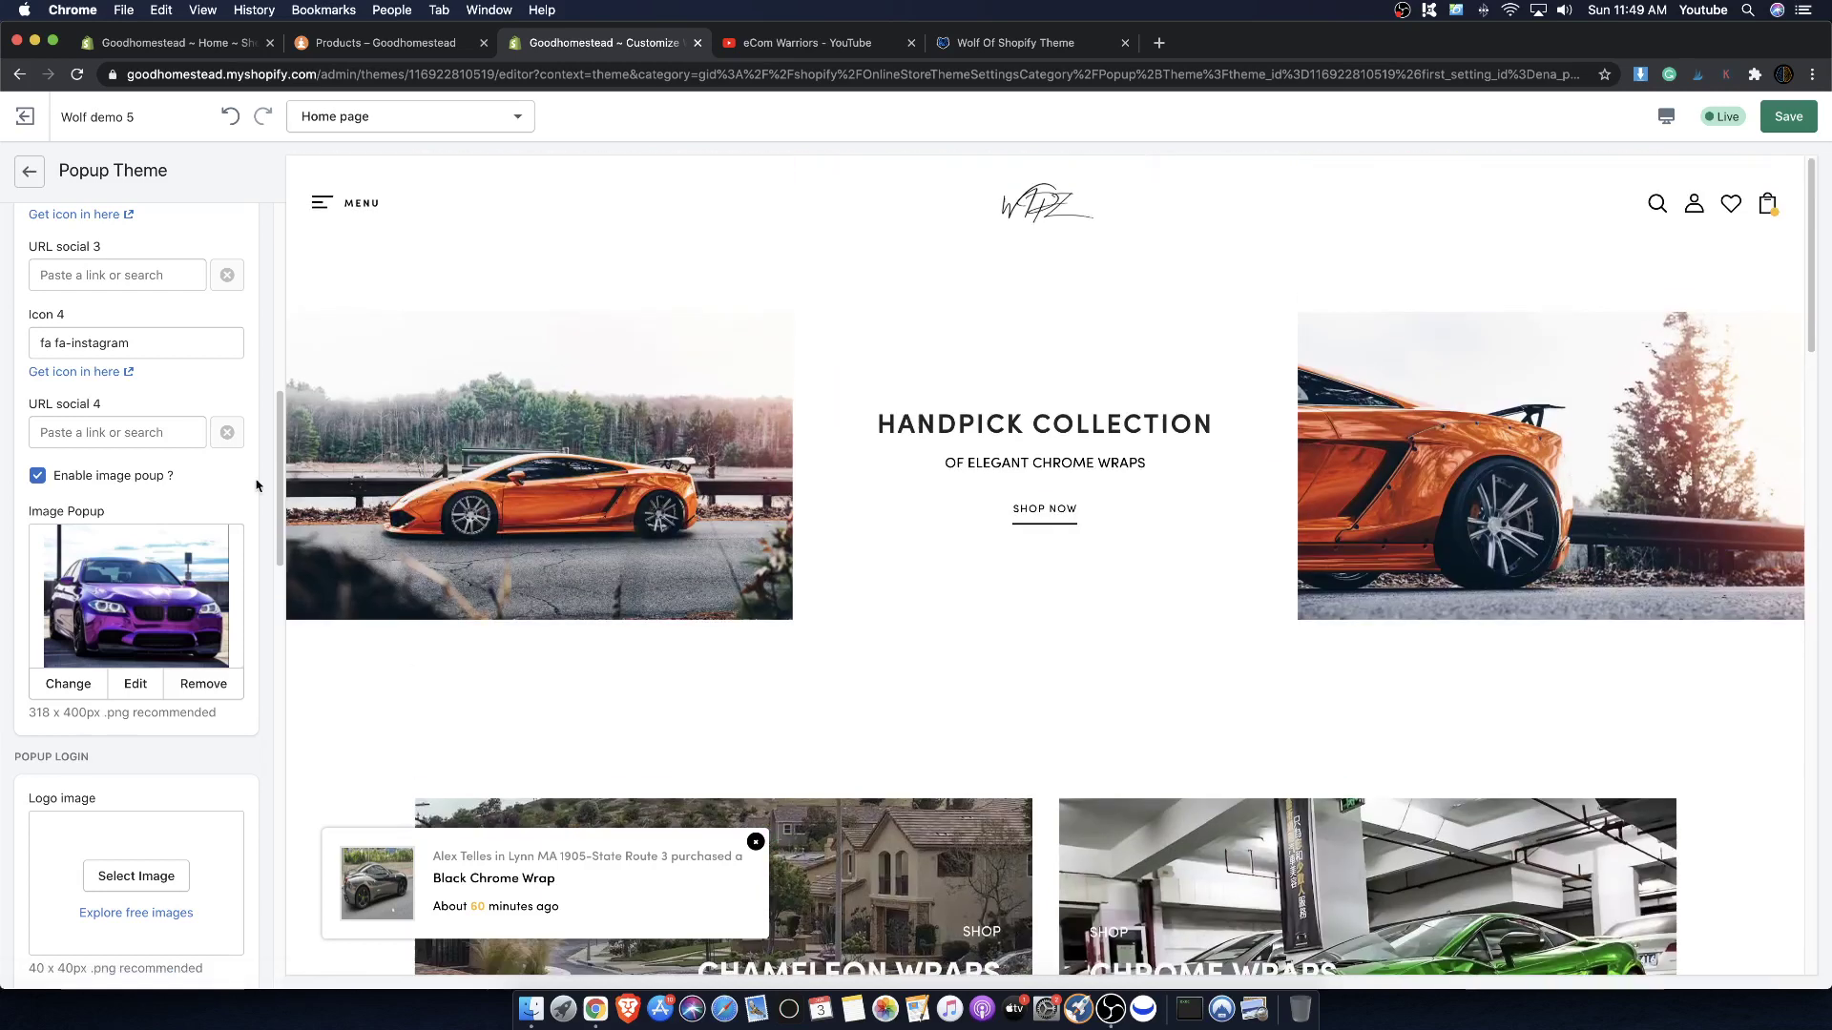
left_click(1812, 118)
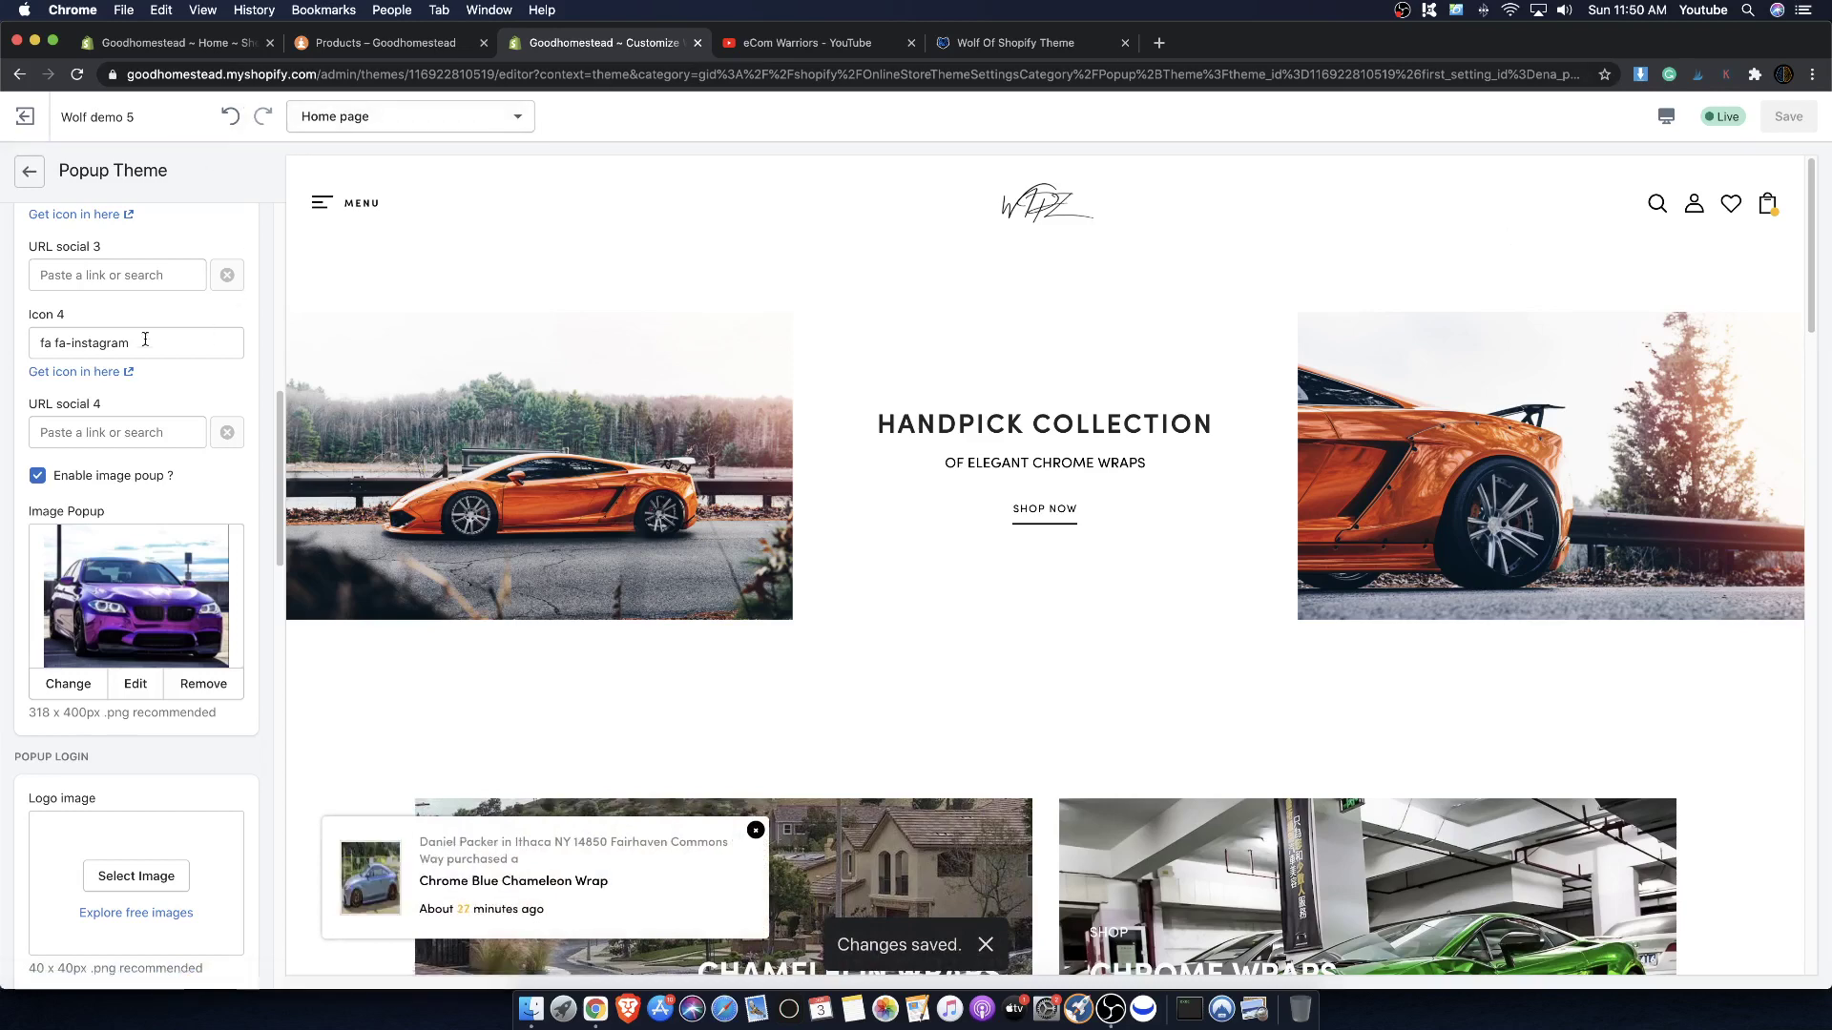
- Return to the theme settings categories and look over the home page banner and wrap collections
left_click(31, 172)
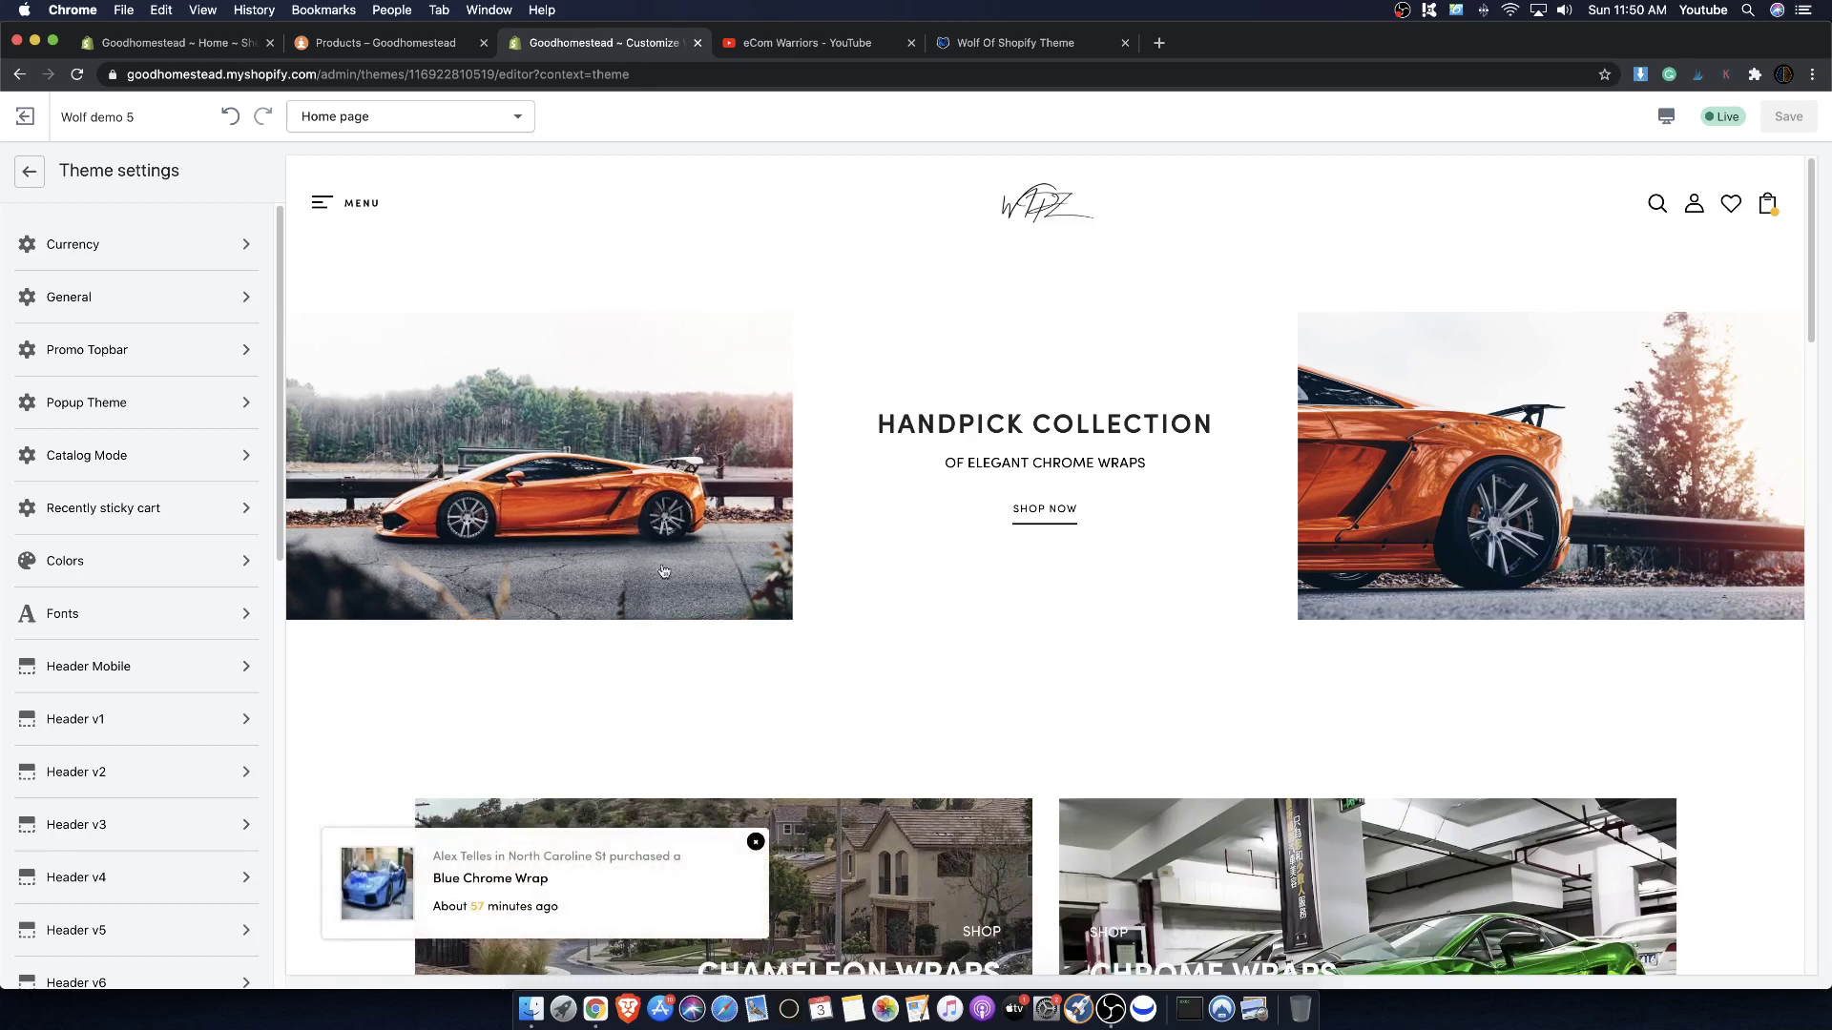
scroll(461, 690, "down", 2)
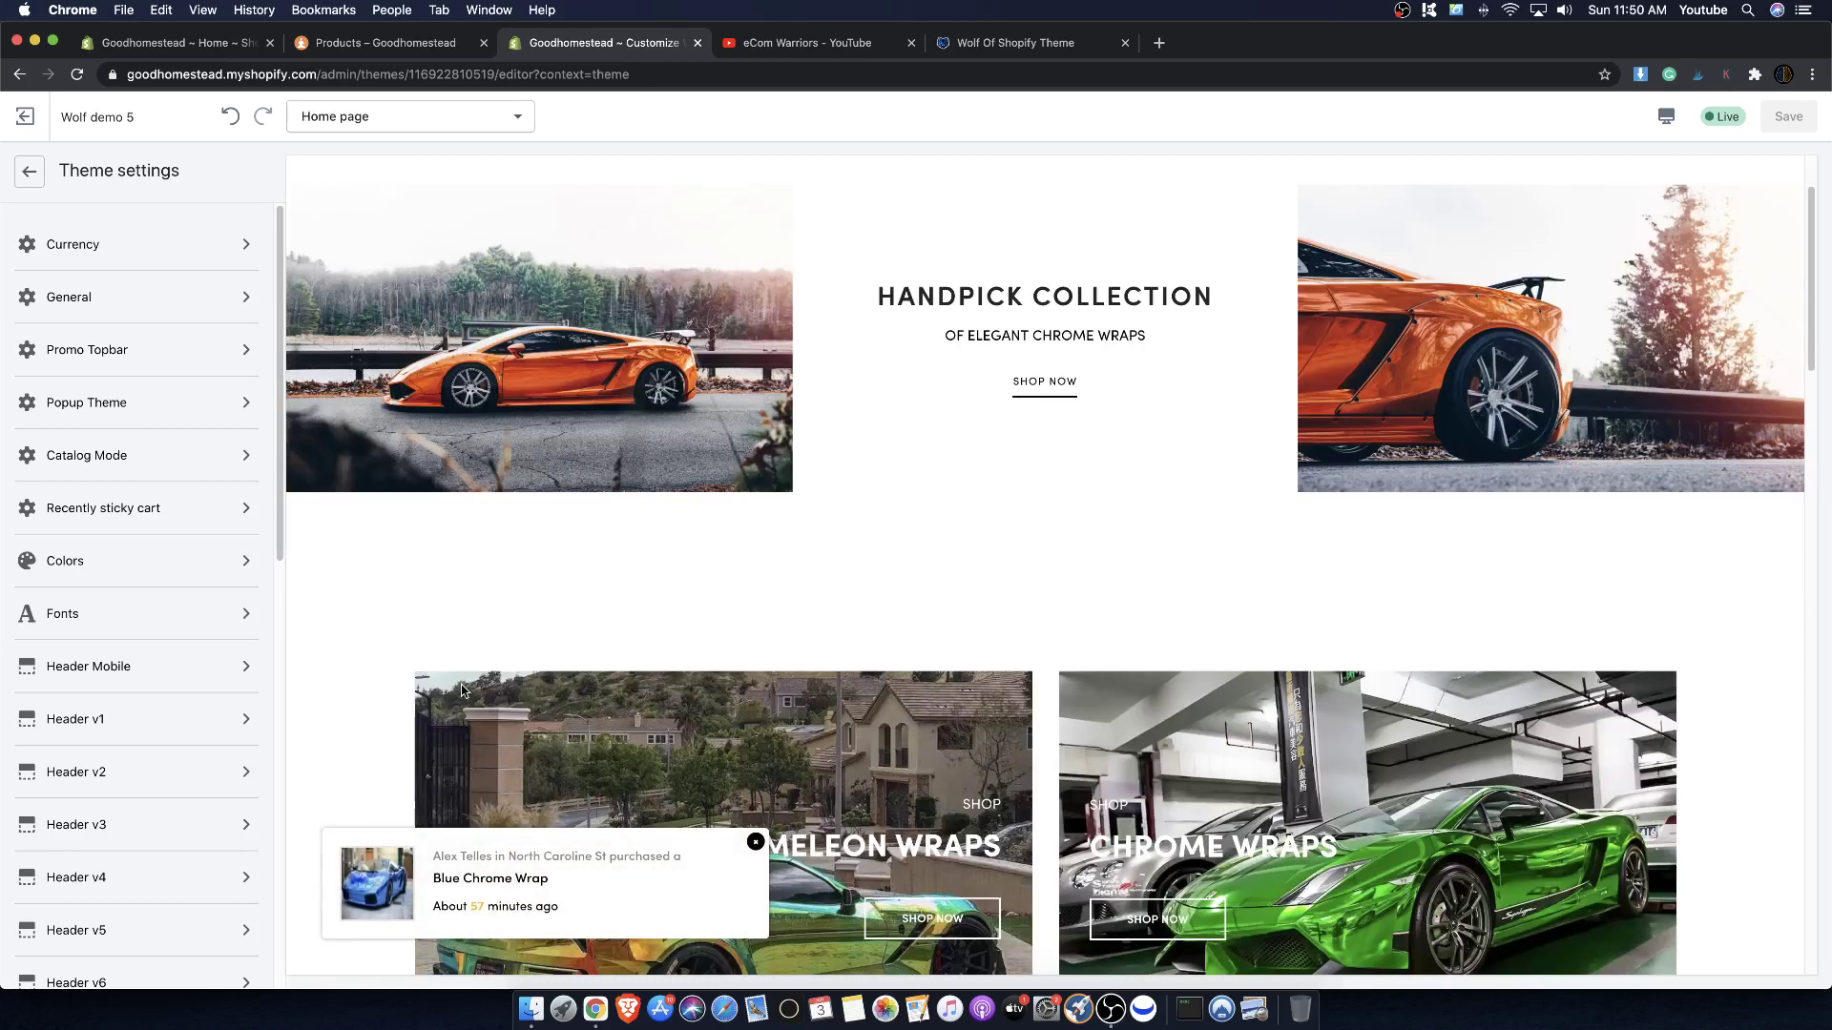
scroll(453, 694, "up", 2)
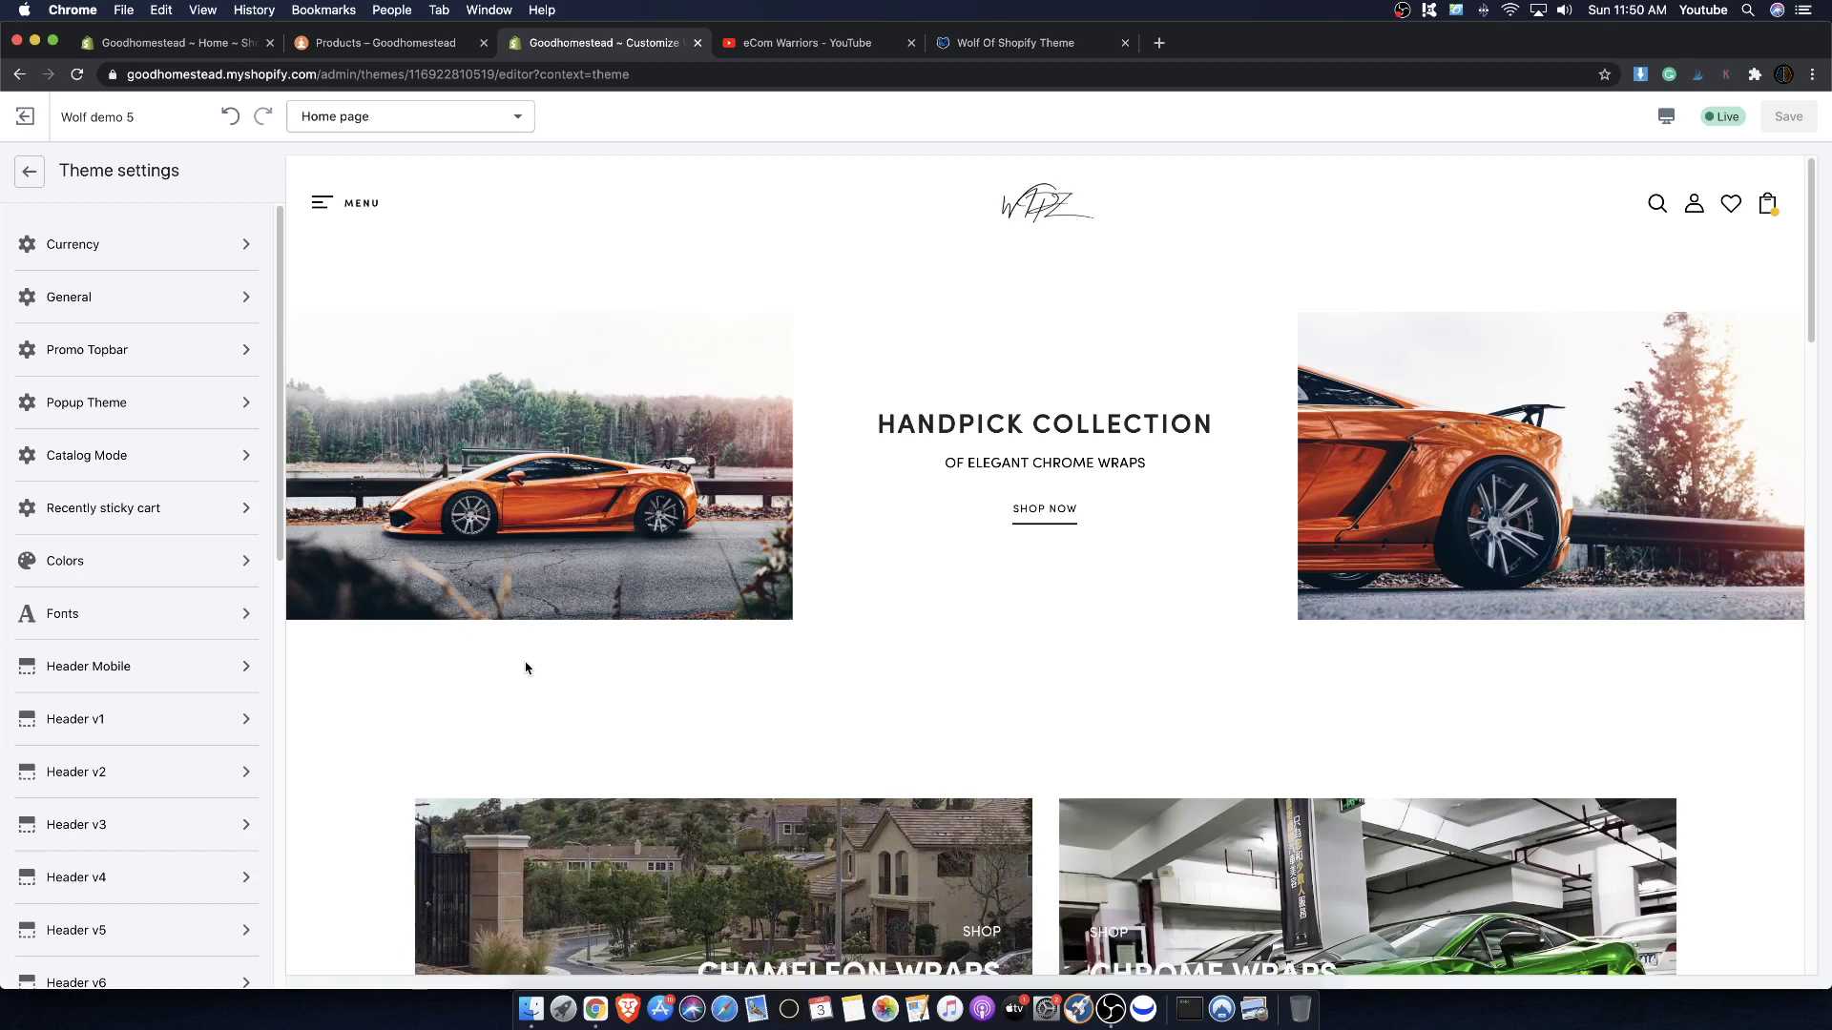
scroll(646, 713, "down", 3)
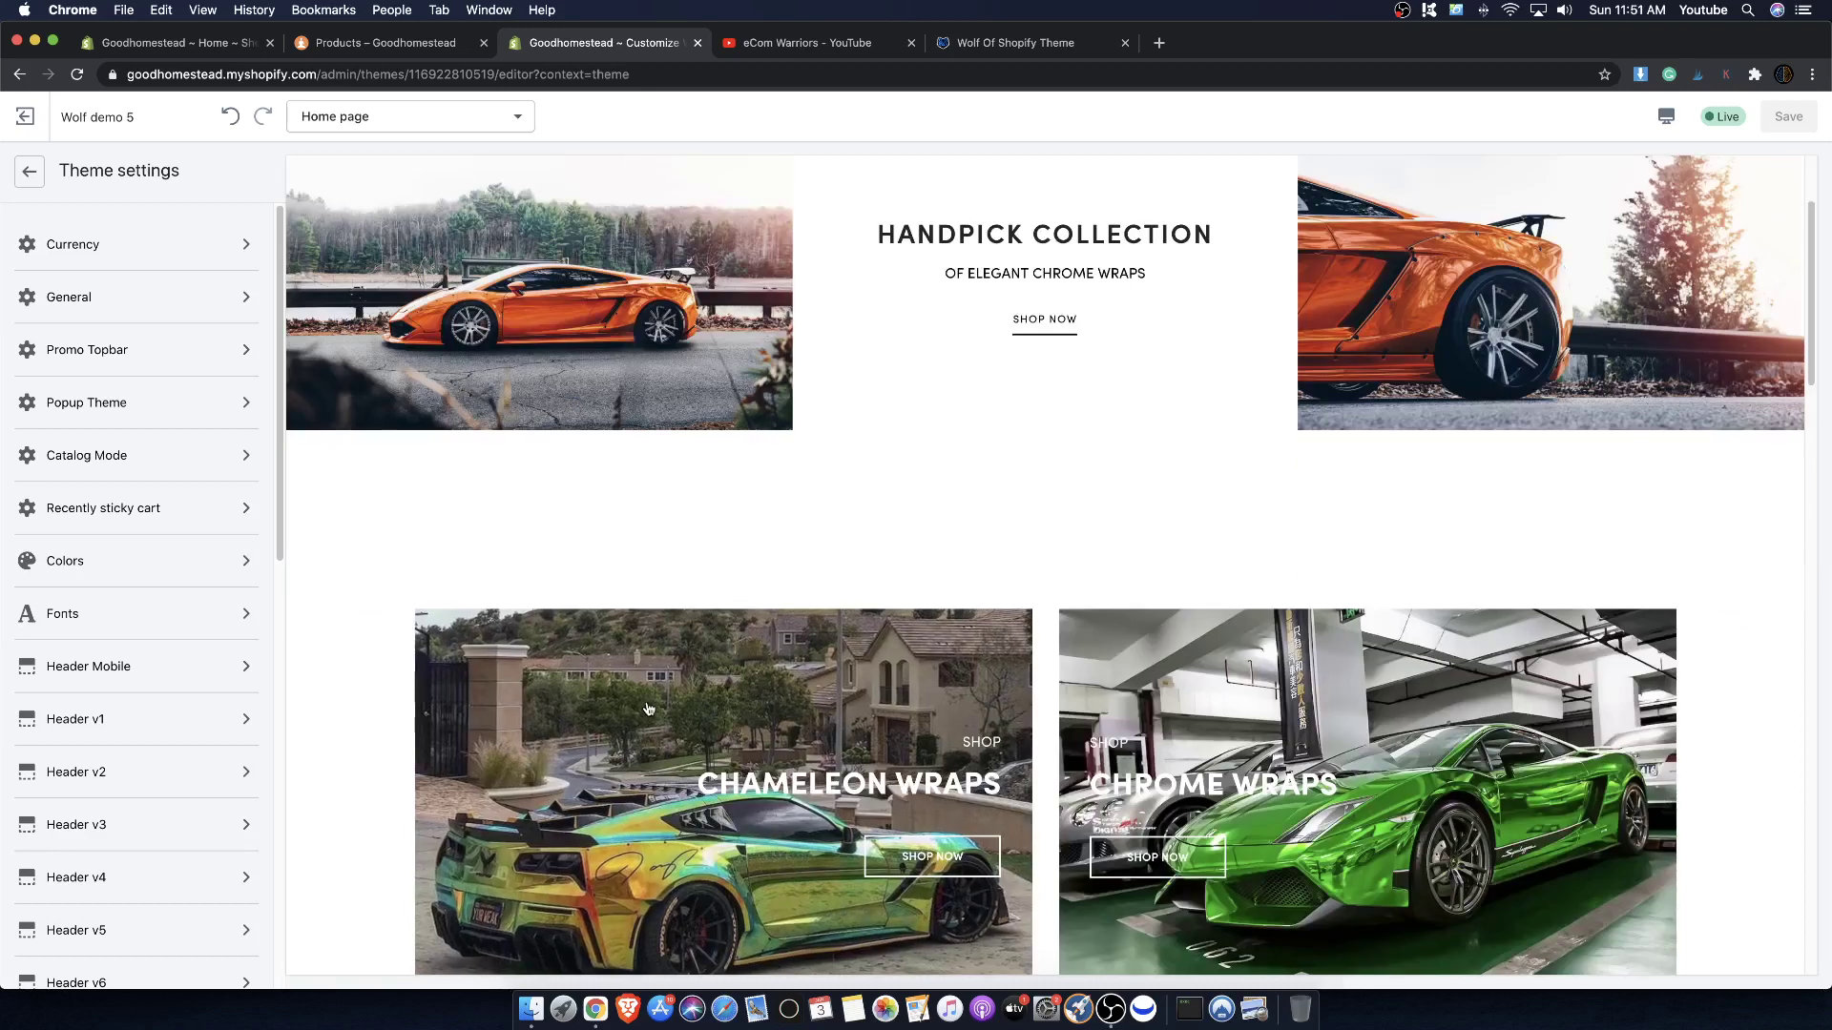
scroll(646, 709, "up", 3)
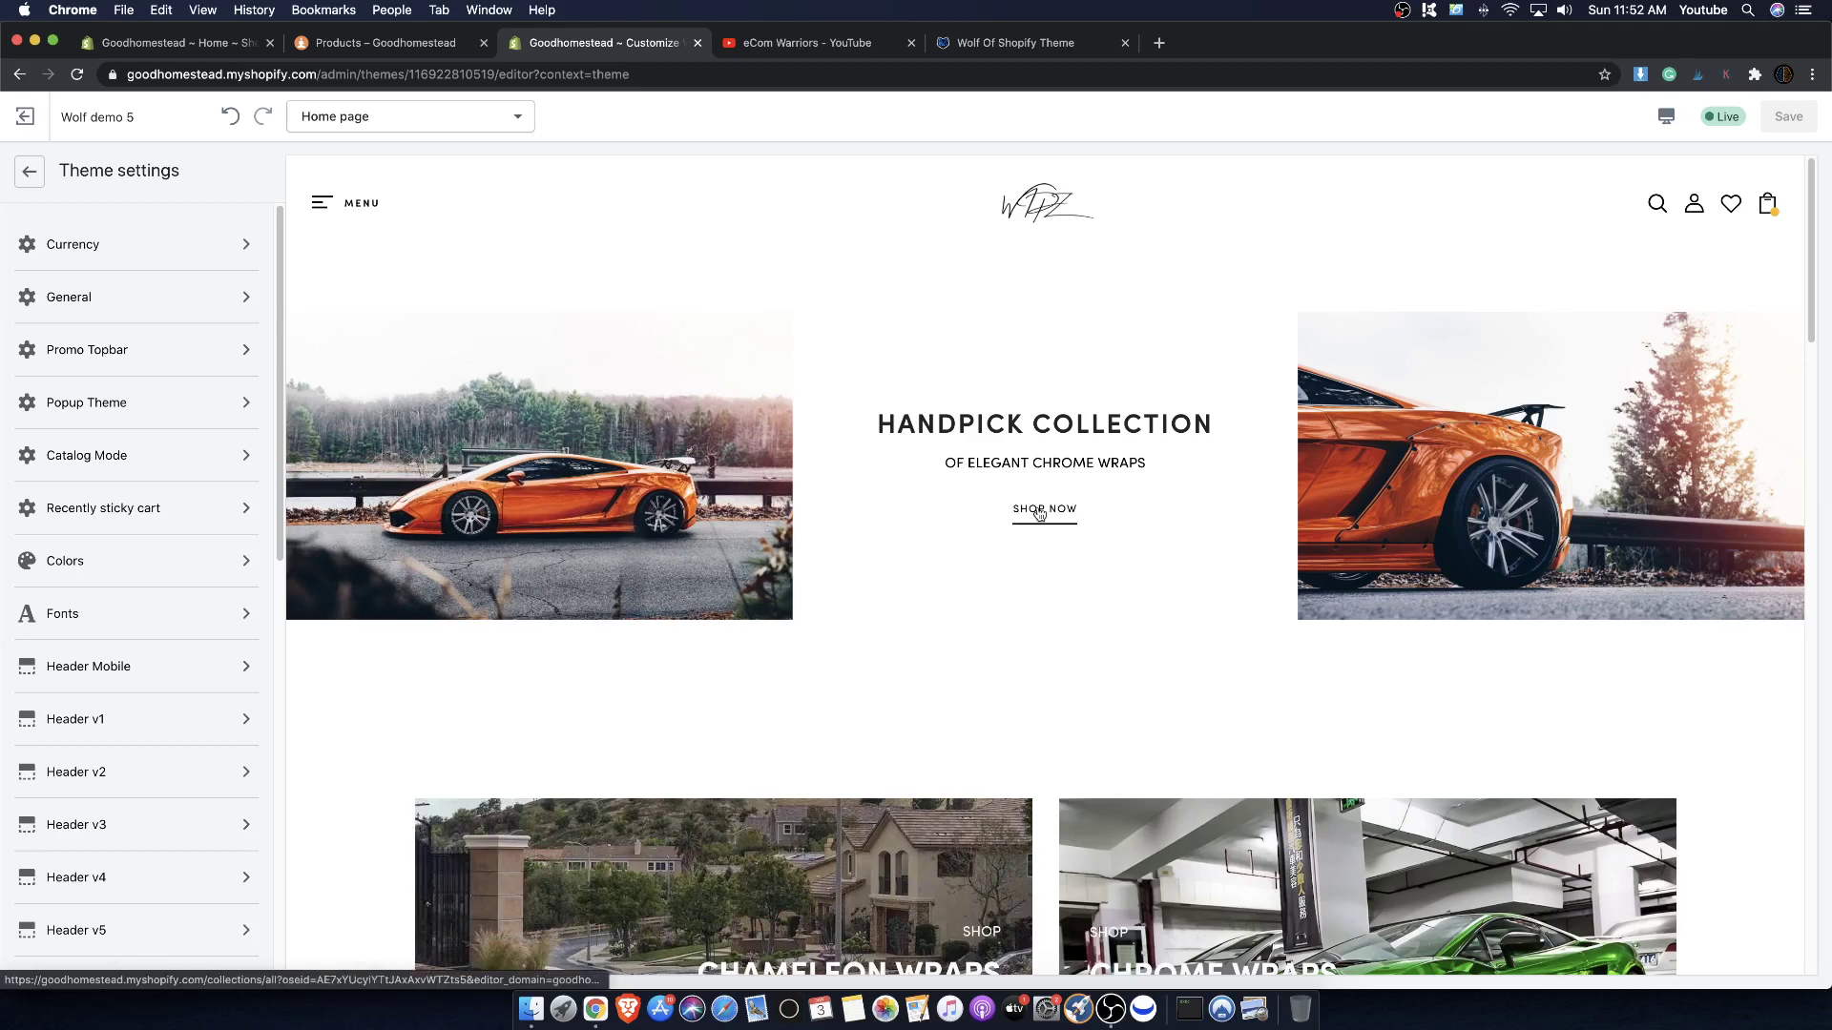
- Open the all-products page from the Handpick Collection banner in the preview and look over its product grid
left_click(1040, 513)
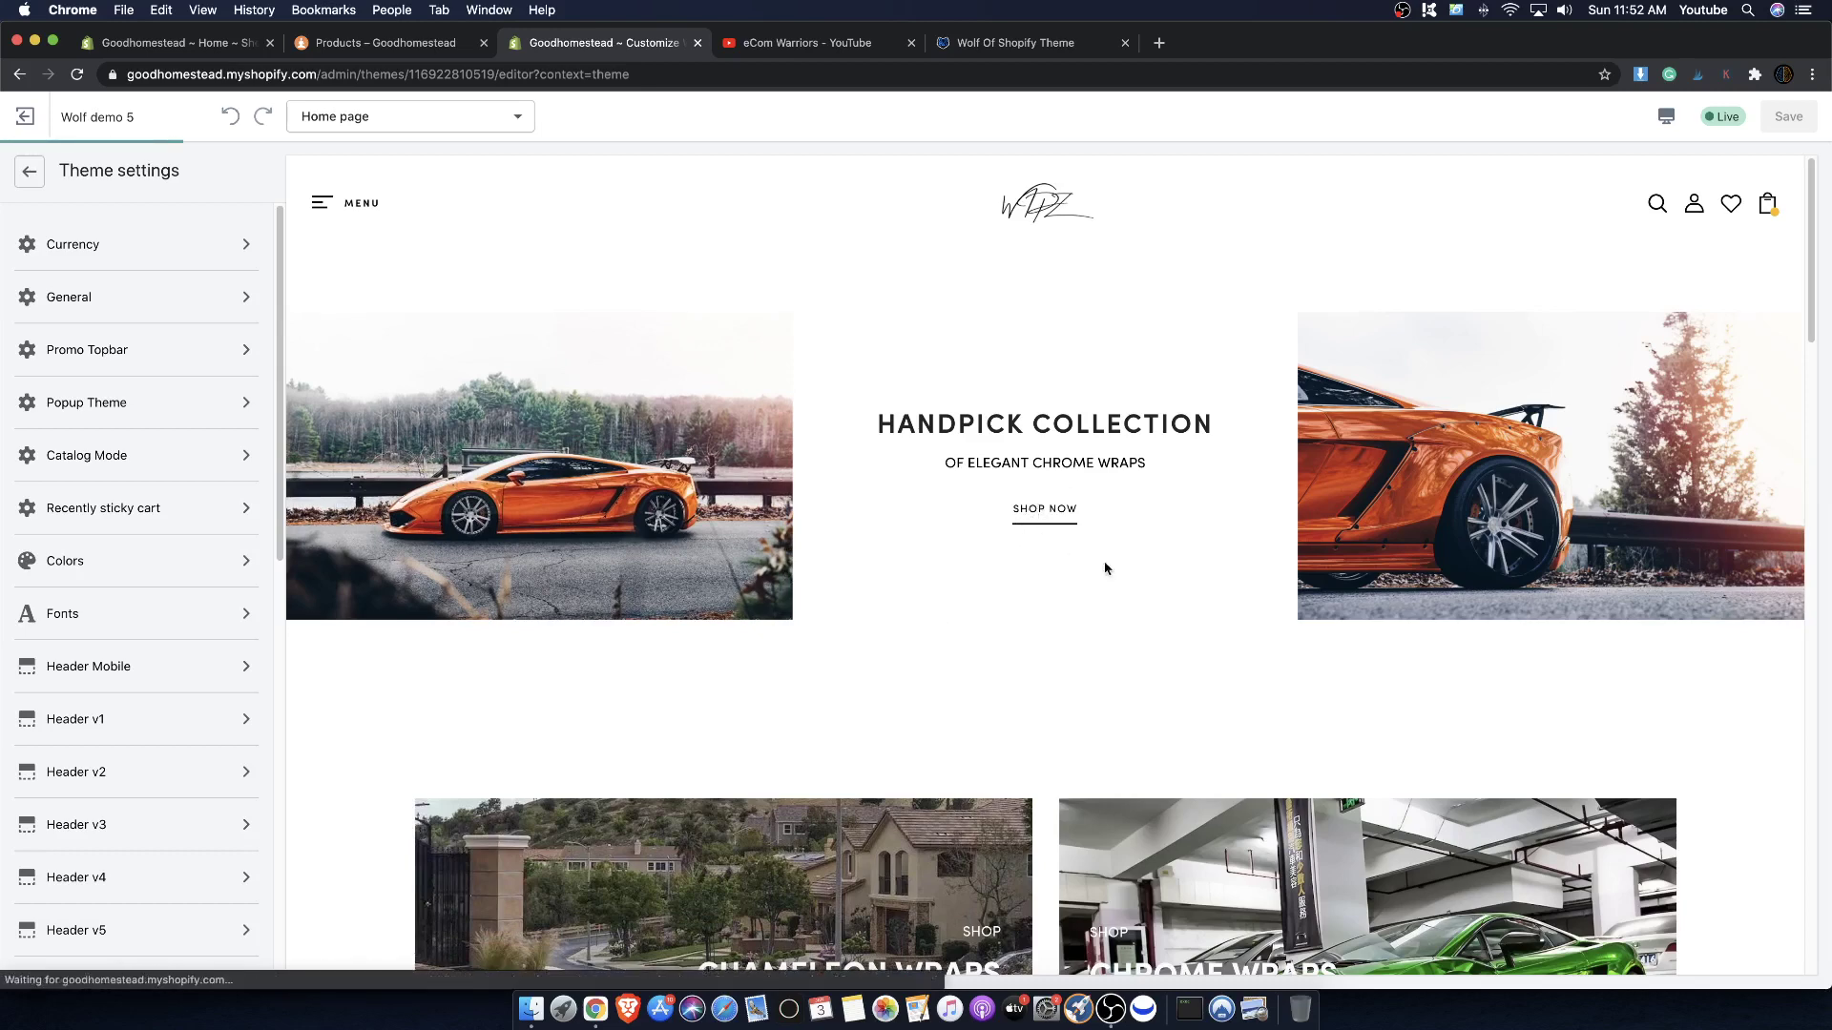
scroll(1069, 663, "down", 5)
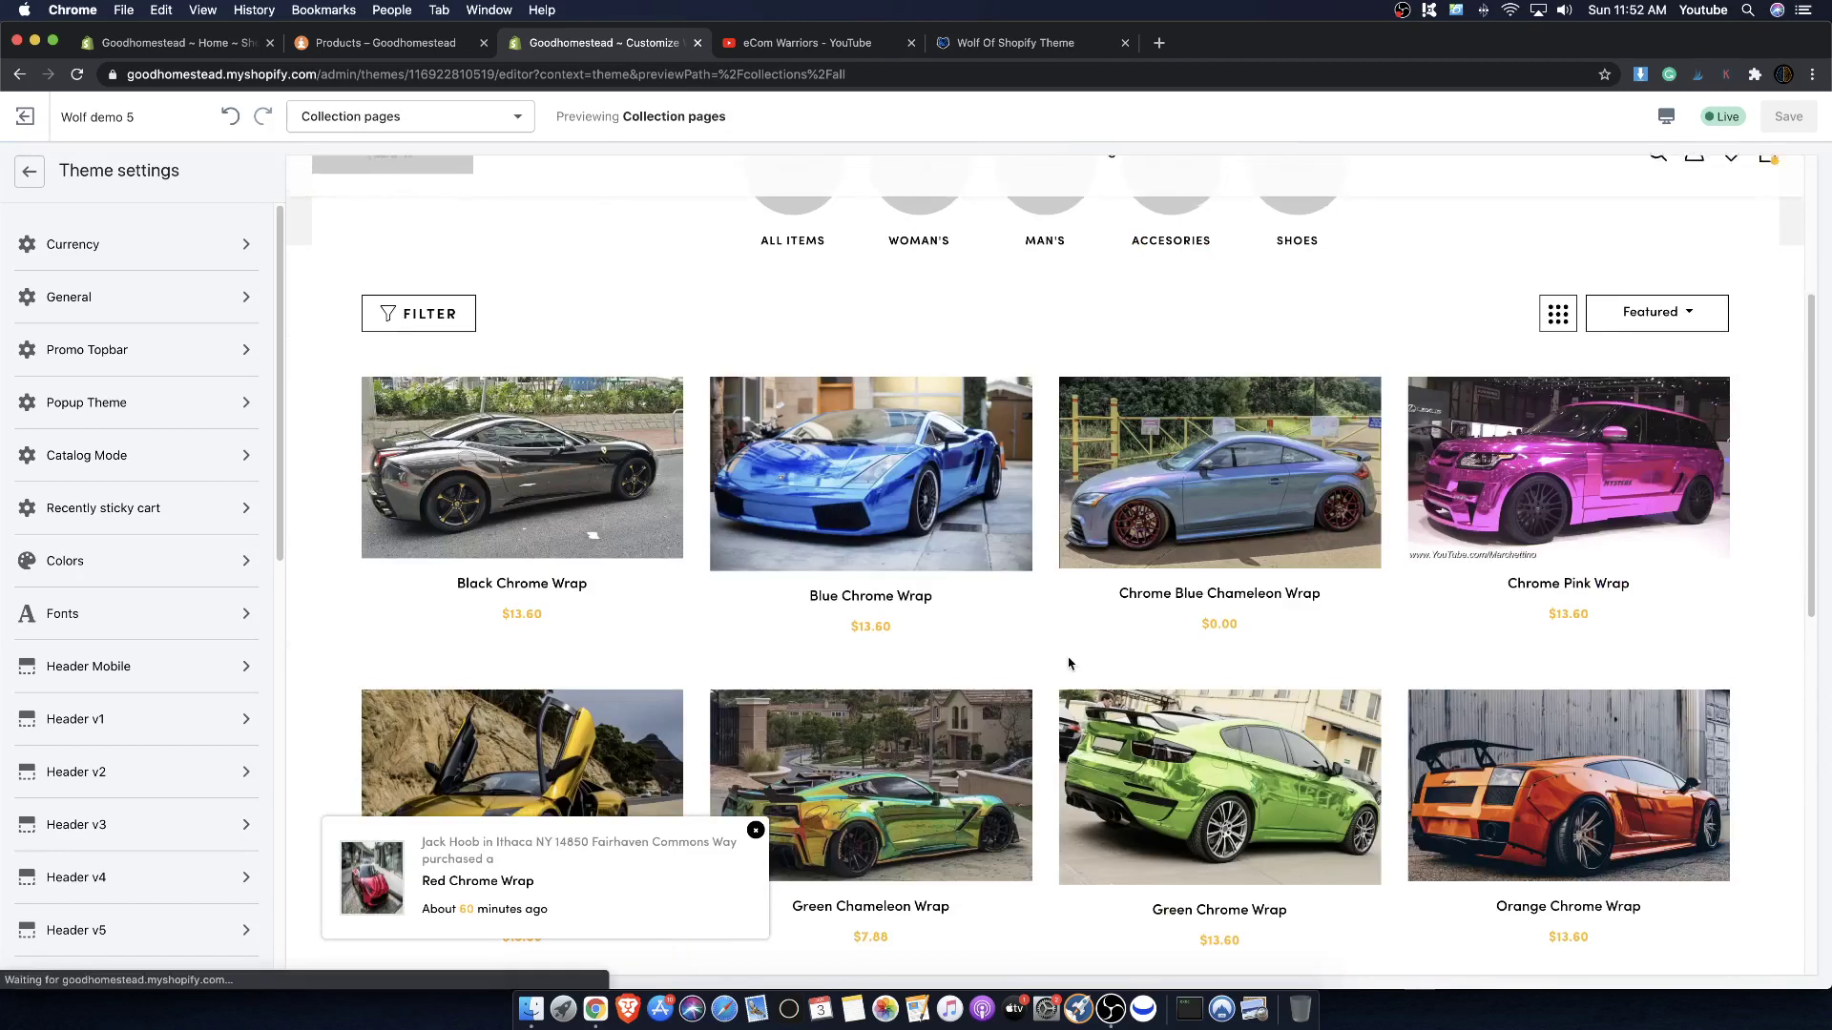
scroll(591, 524, "down", 3)
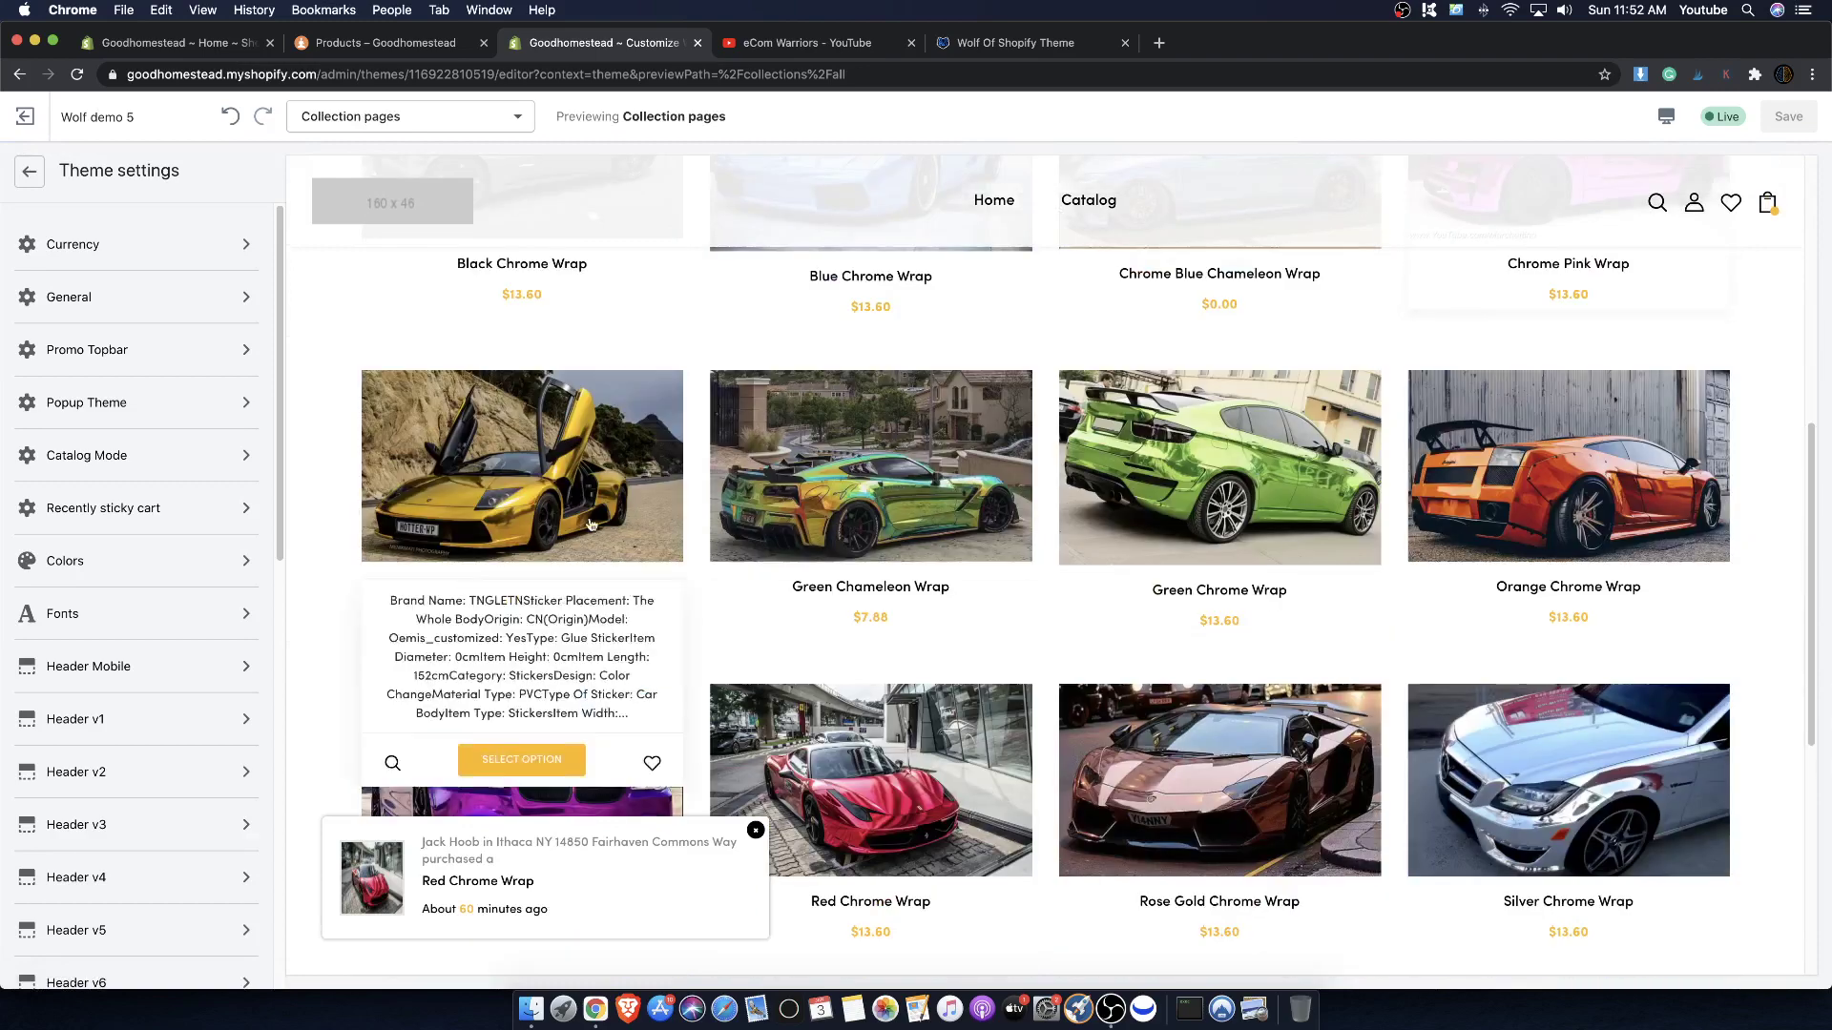
scroll(744, 400, "up", 10)
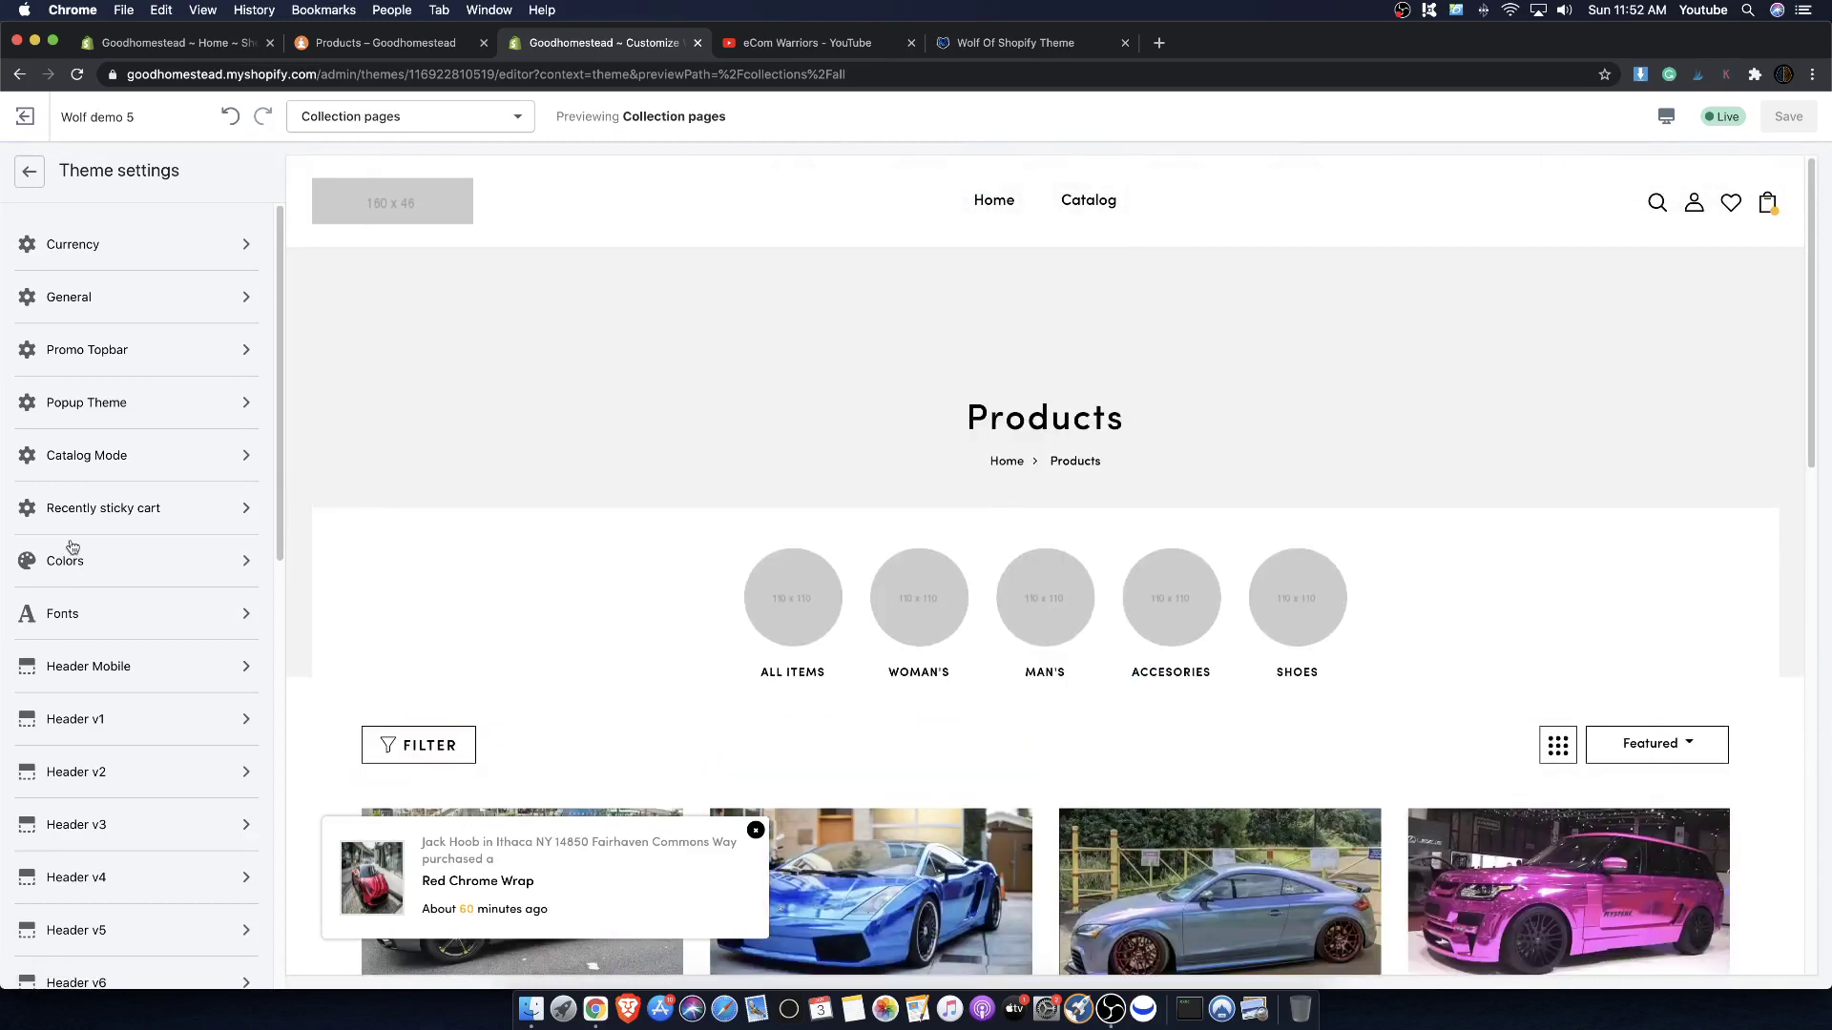
- Leave the theme settings and open the settings of the Collection Page section
scroll(76, 534, "down", 3)
scroll(62, 400, "up", 3)
left_click(29, 172)
left_click(138, 322)
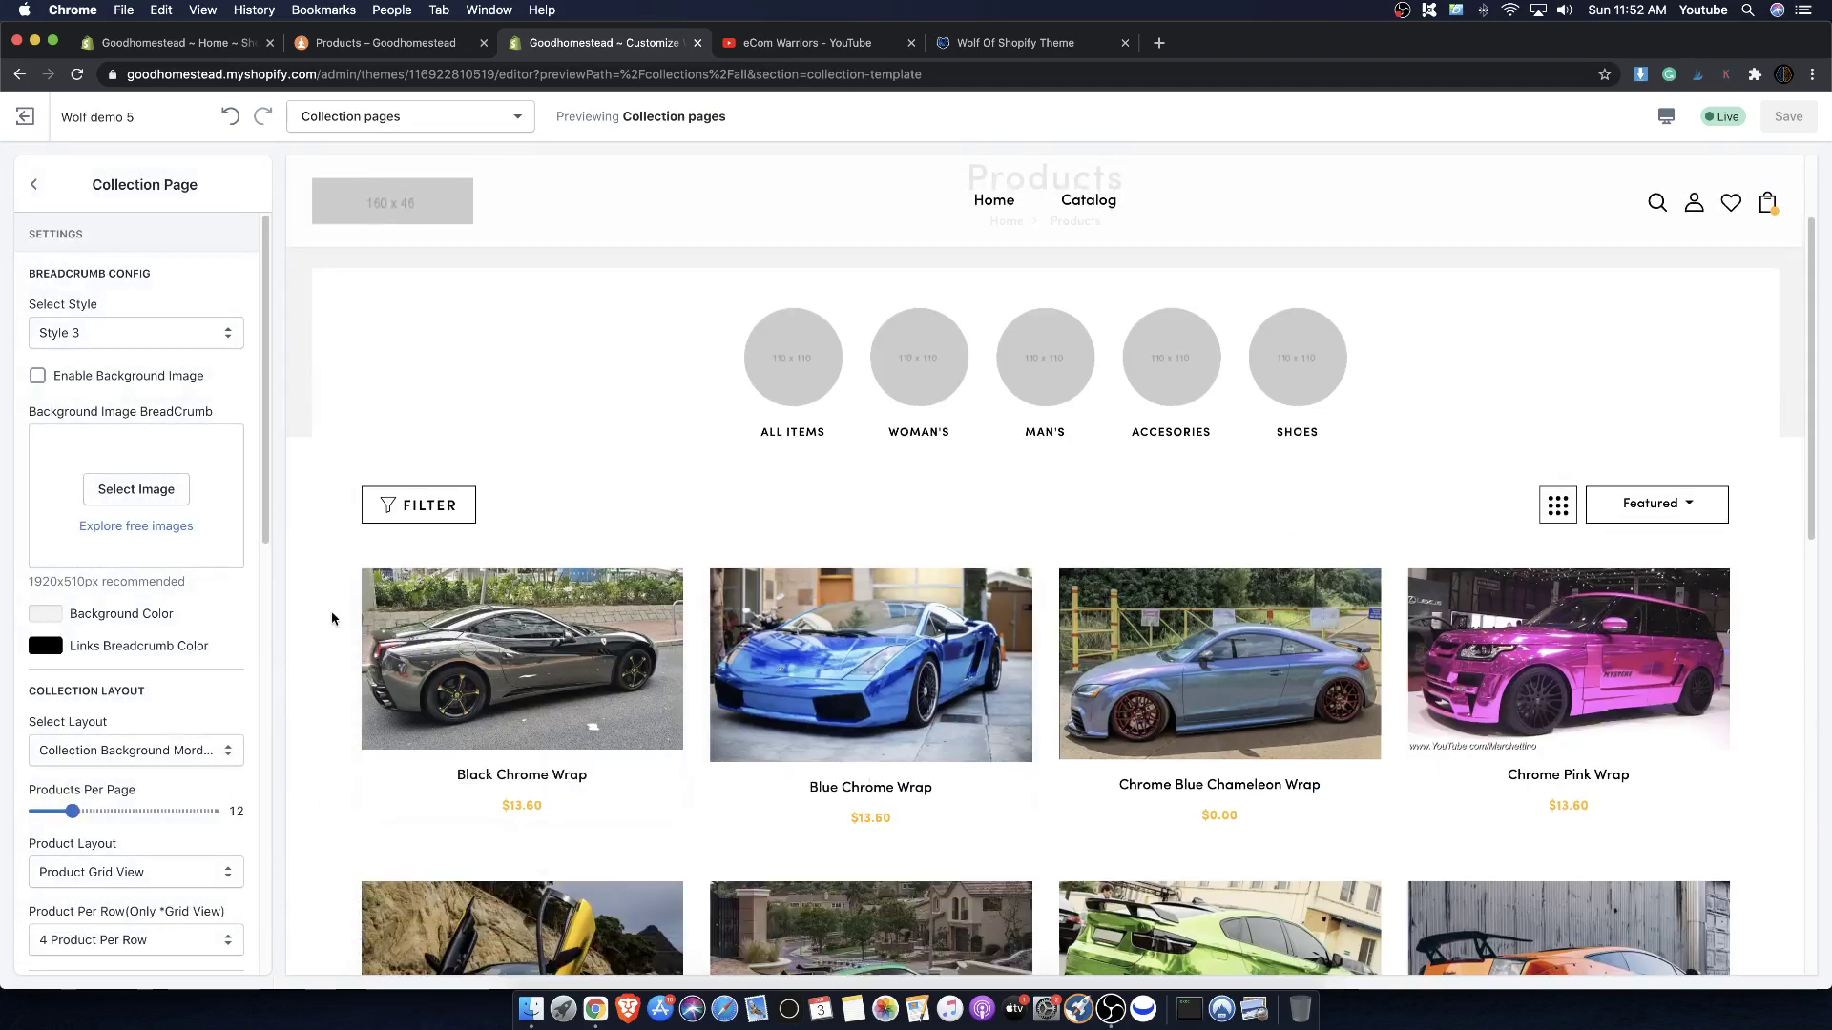
- Examine the breadcrumb configuration of the collection page, including its style options, against the Products header in the preview
left_click(133, 332)
left_click(155, 270)
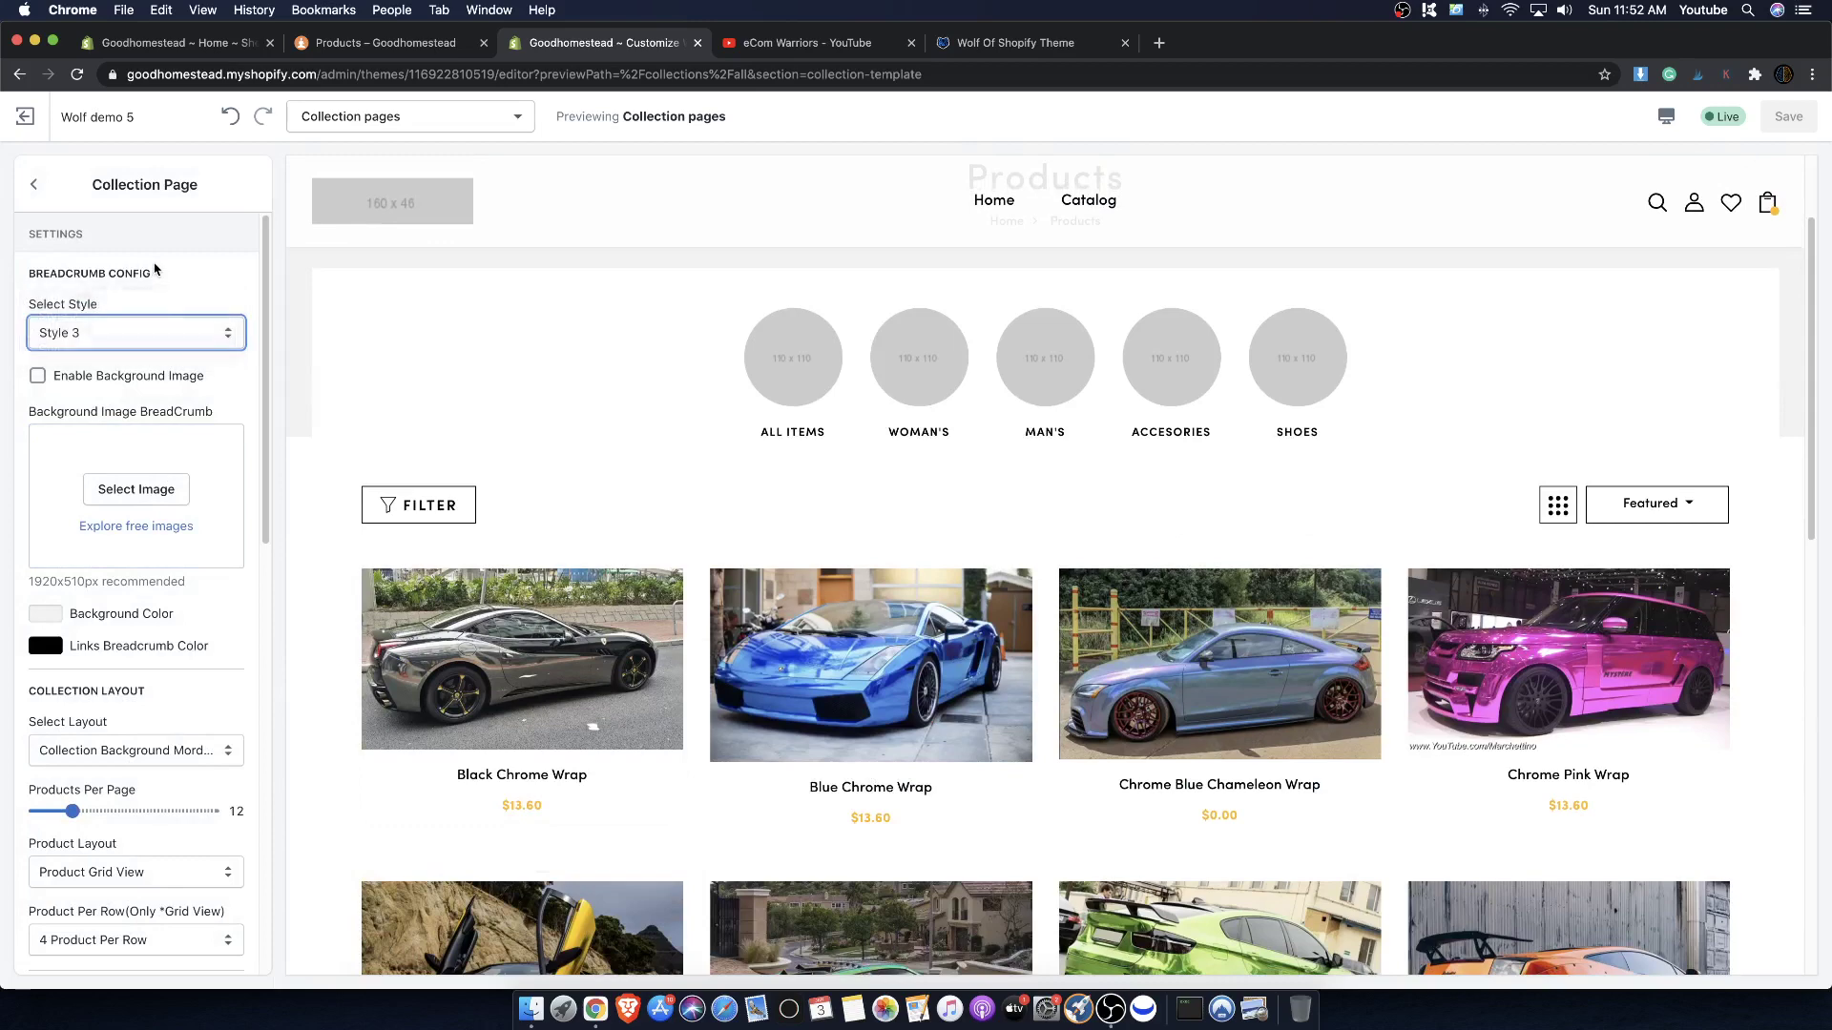
scroll(519, 563, "up", 3)
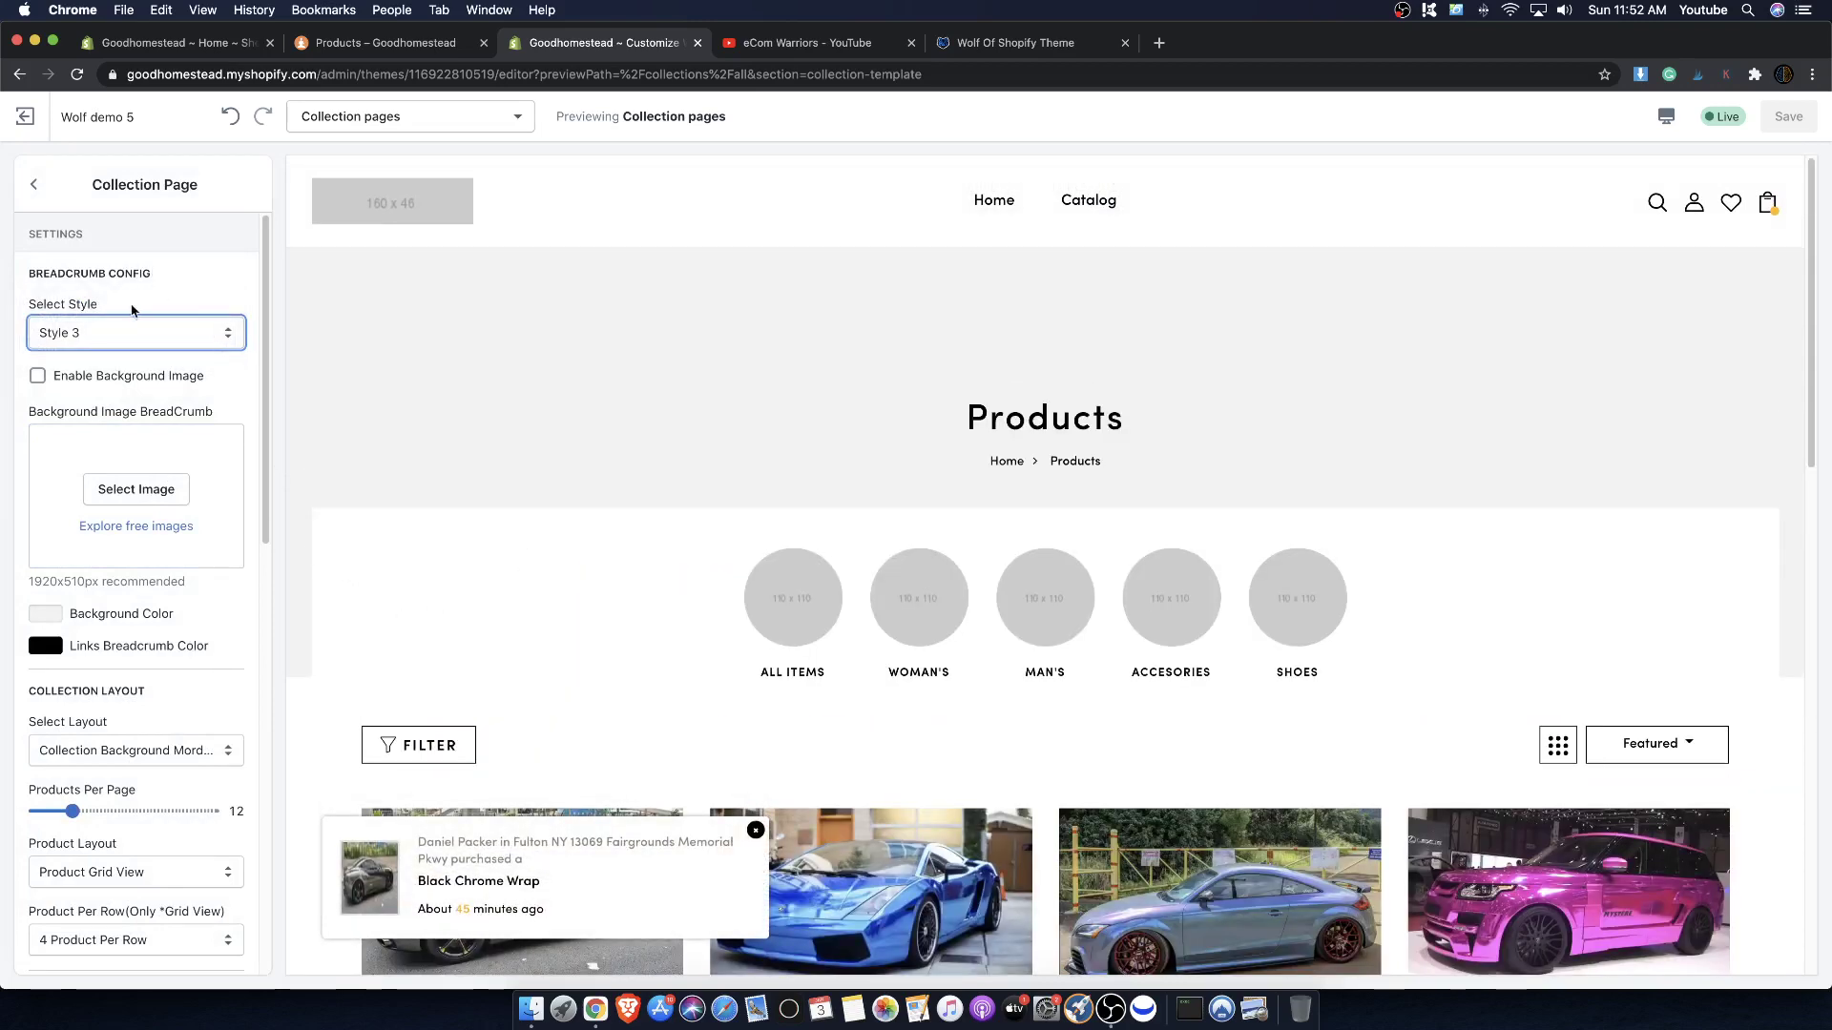
left_click(39, 274)
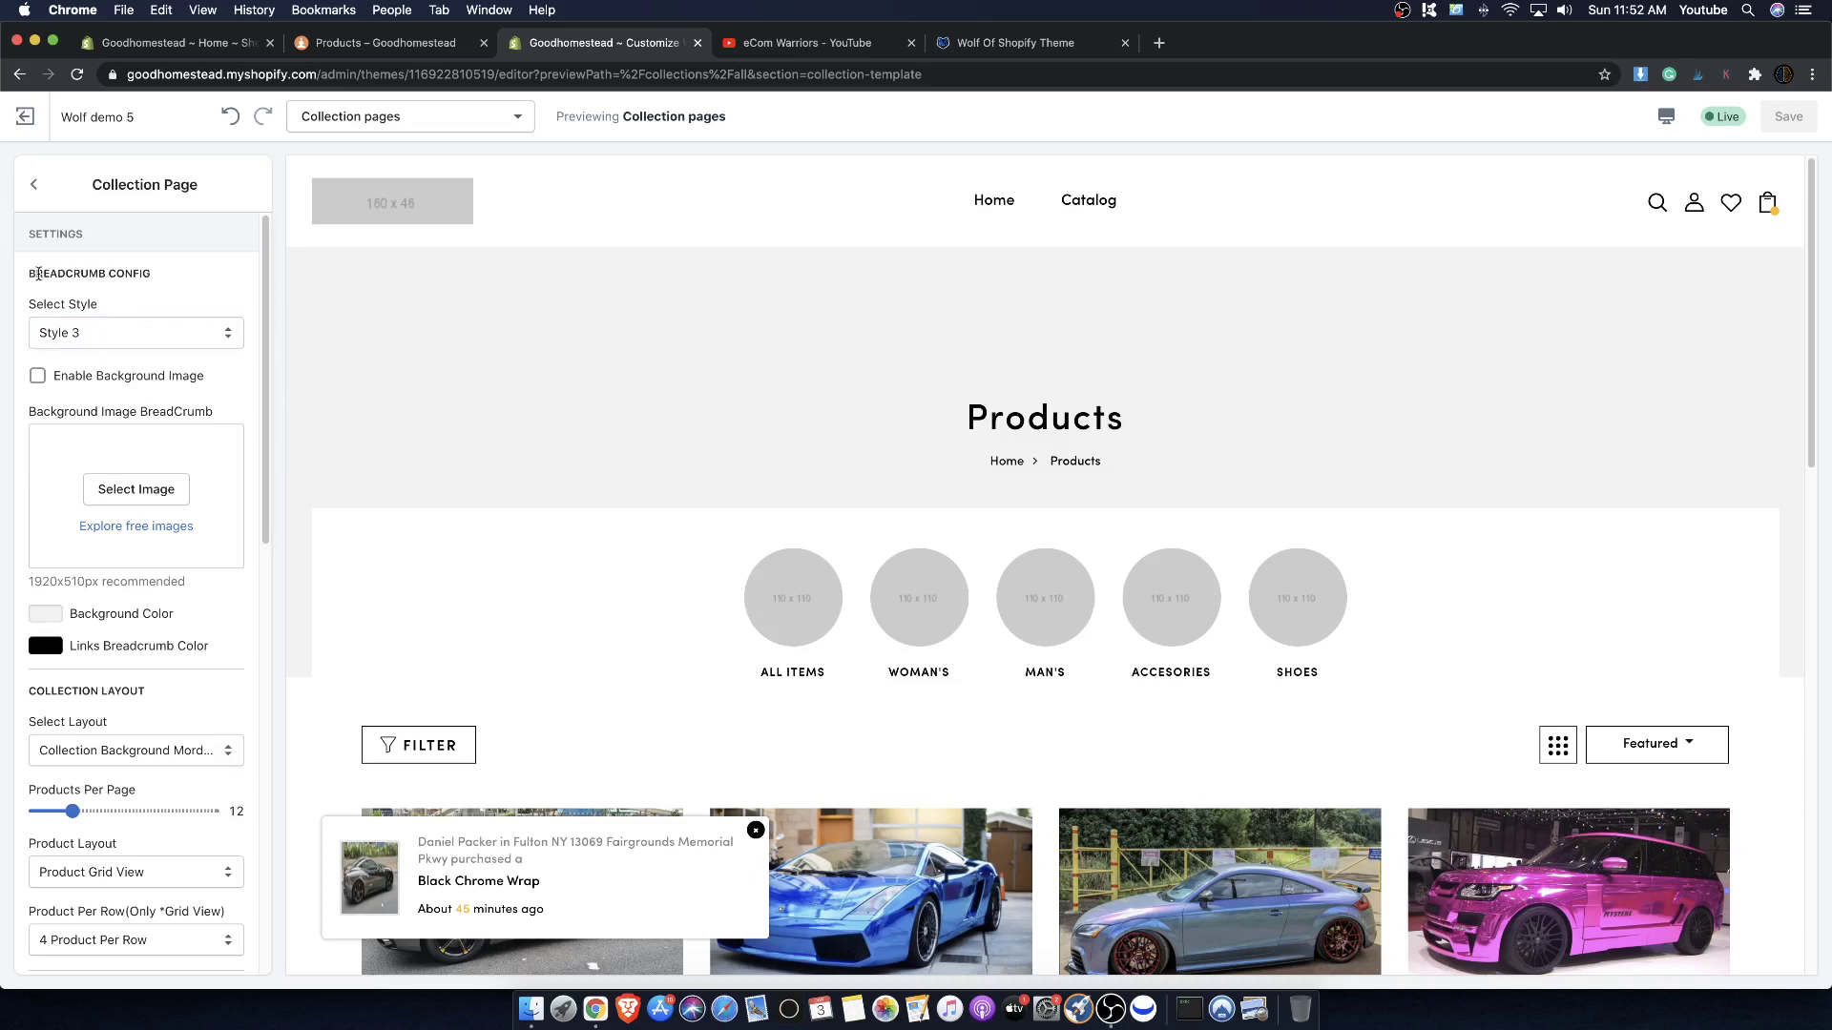
left_click_drag(39, 274, 152, 282)
left_click(152, 283)
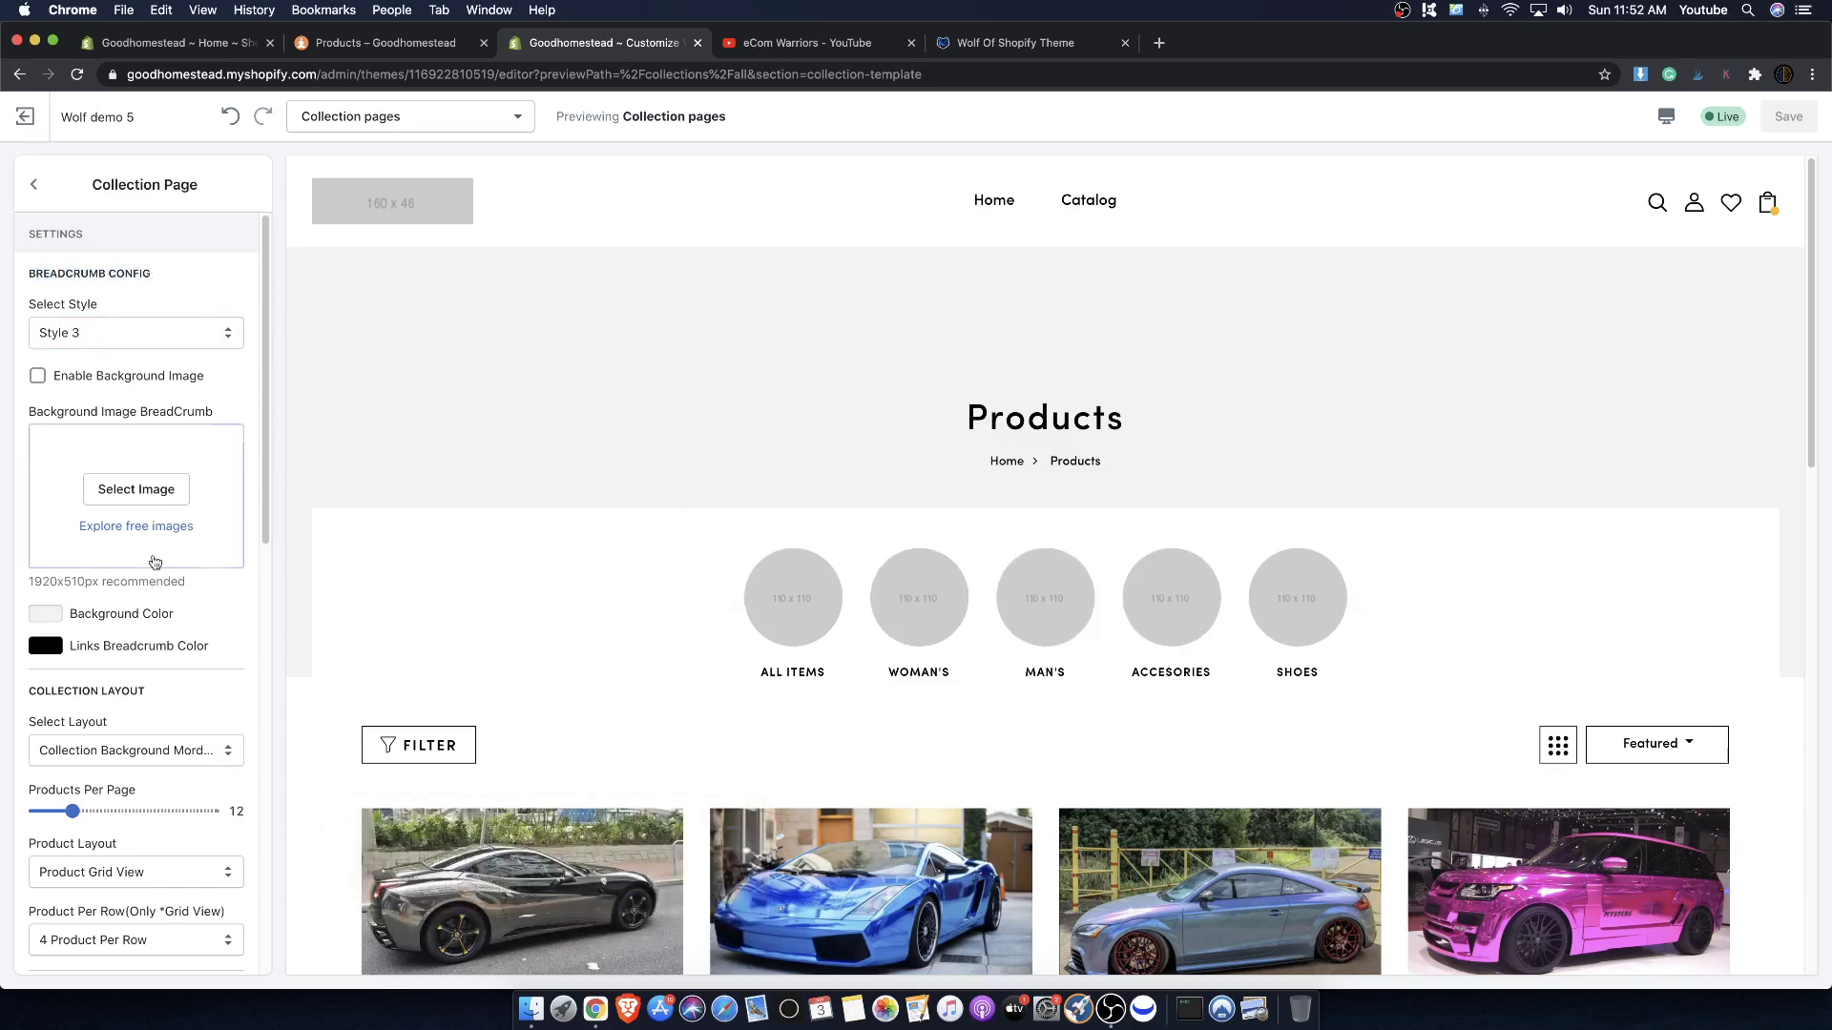
- Review the available page layouts in the Collection Layout settings without changing the selection
scroll(155, 562, "down", 4)
left_click(175, 592)
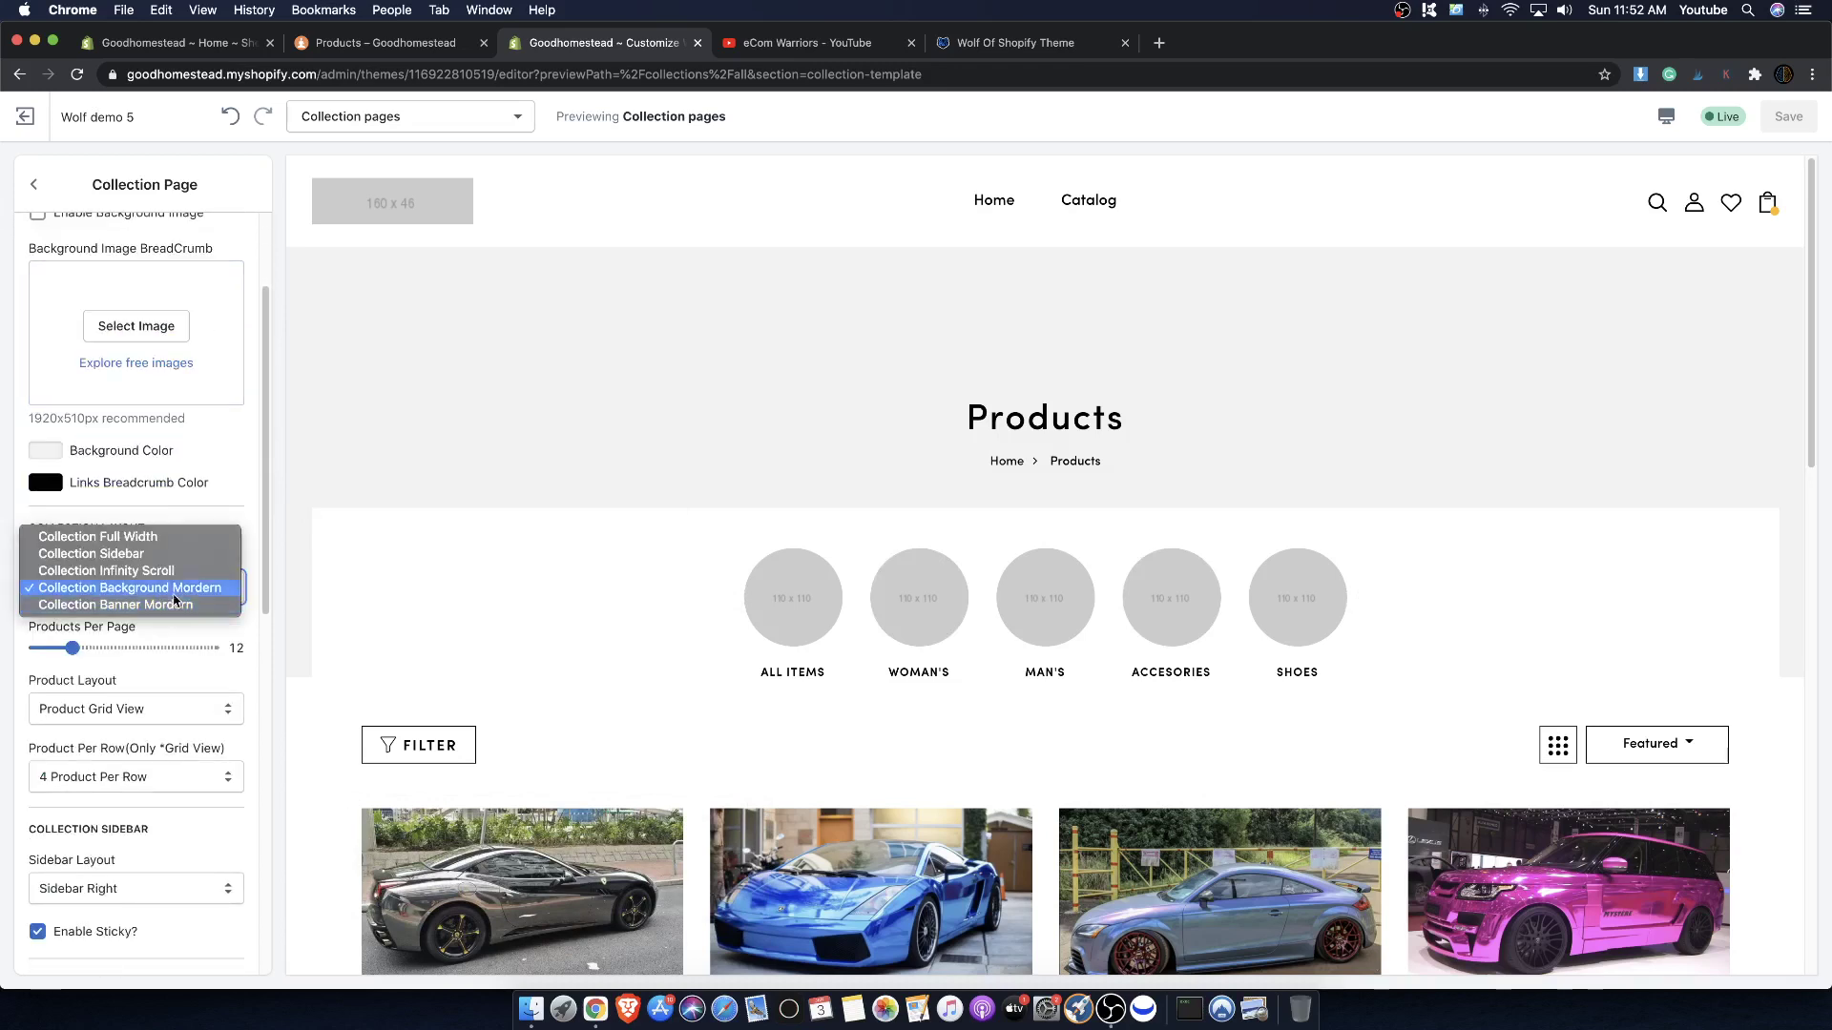
left_click(250, 539)
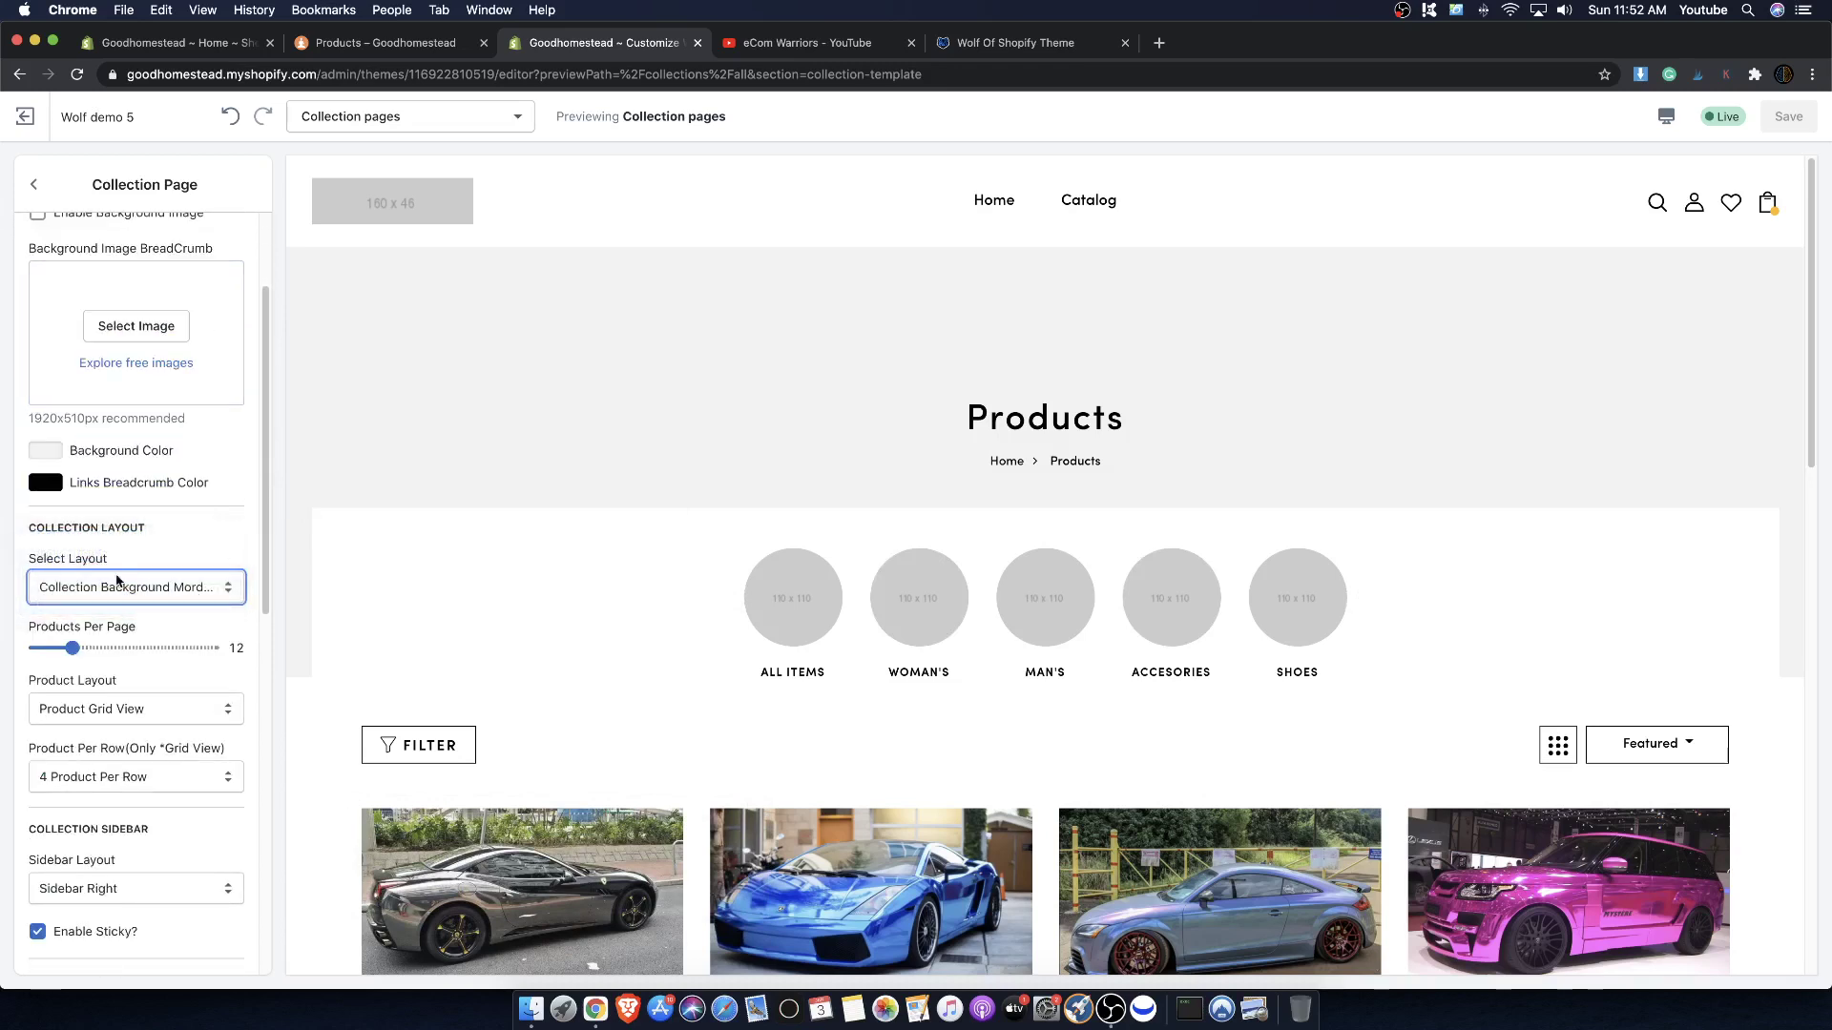
scroll(117, 580, "down", 1)
left_click_drag(26, 512, 141, 516)
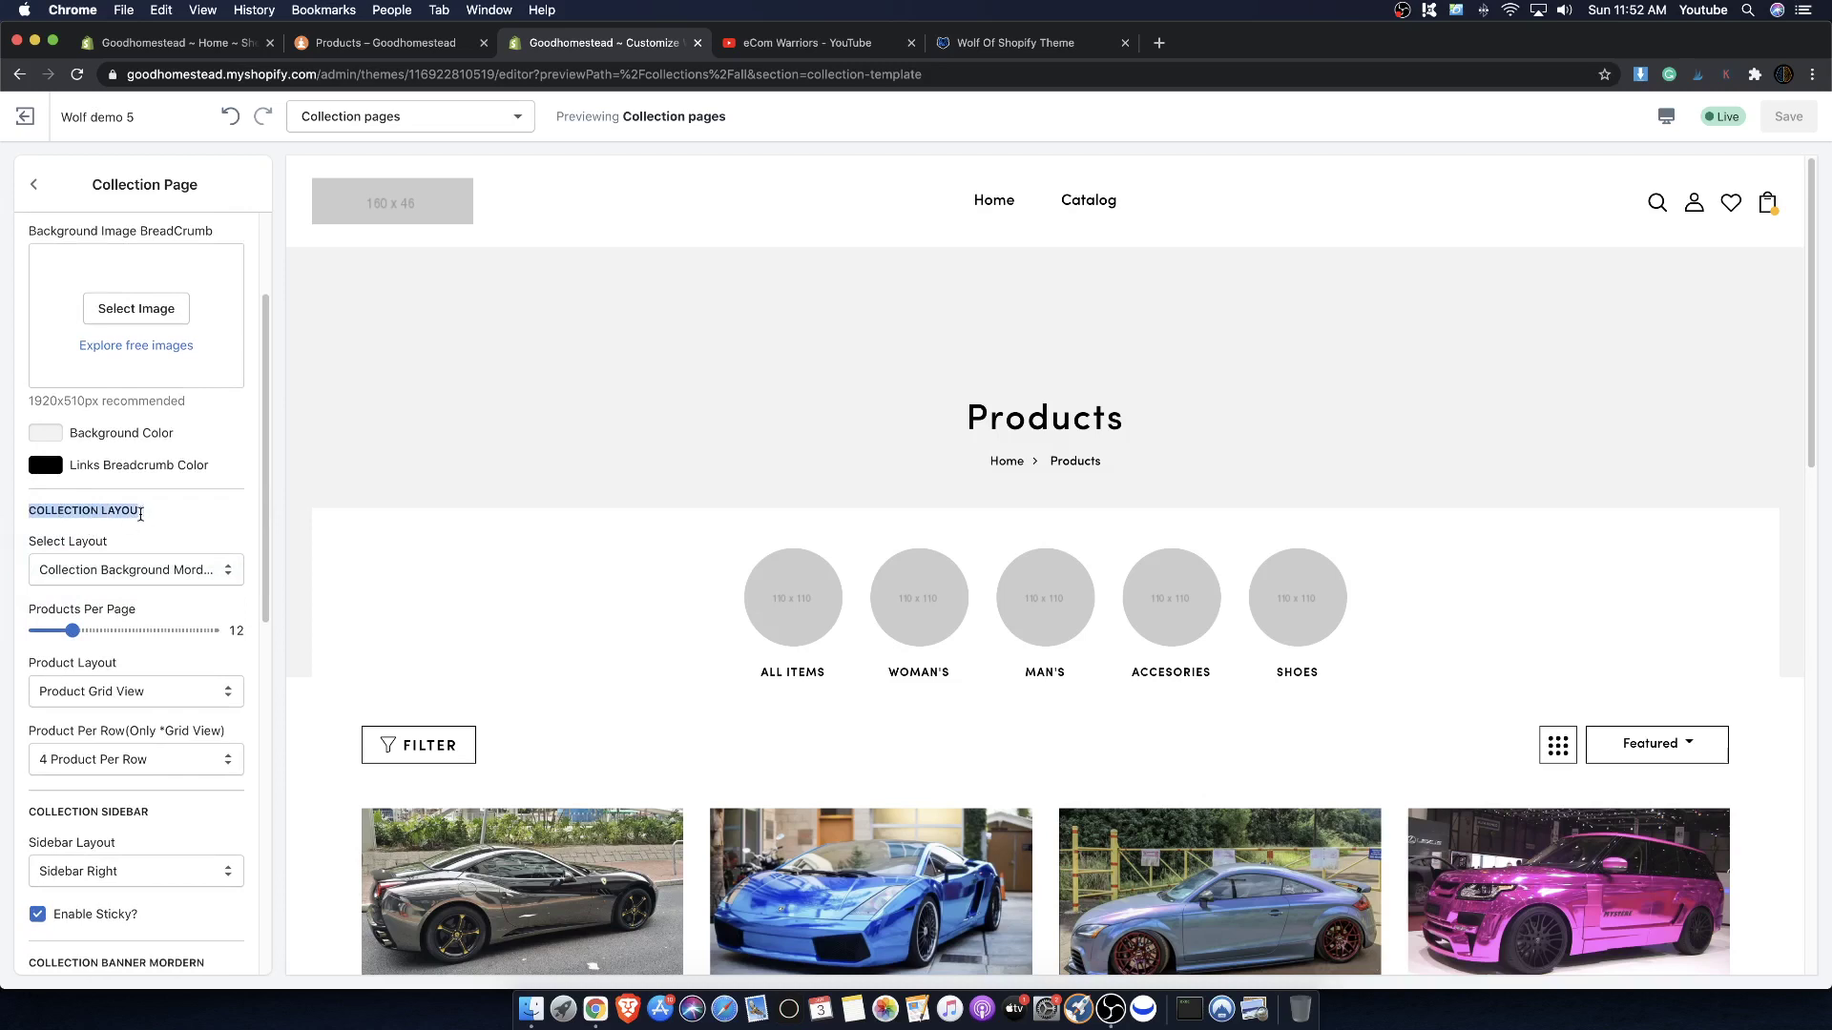
- Set the collection page's product layout to Product List View and look through the listed products in the preview
left_click(124, 691)
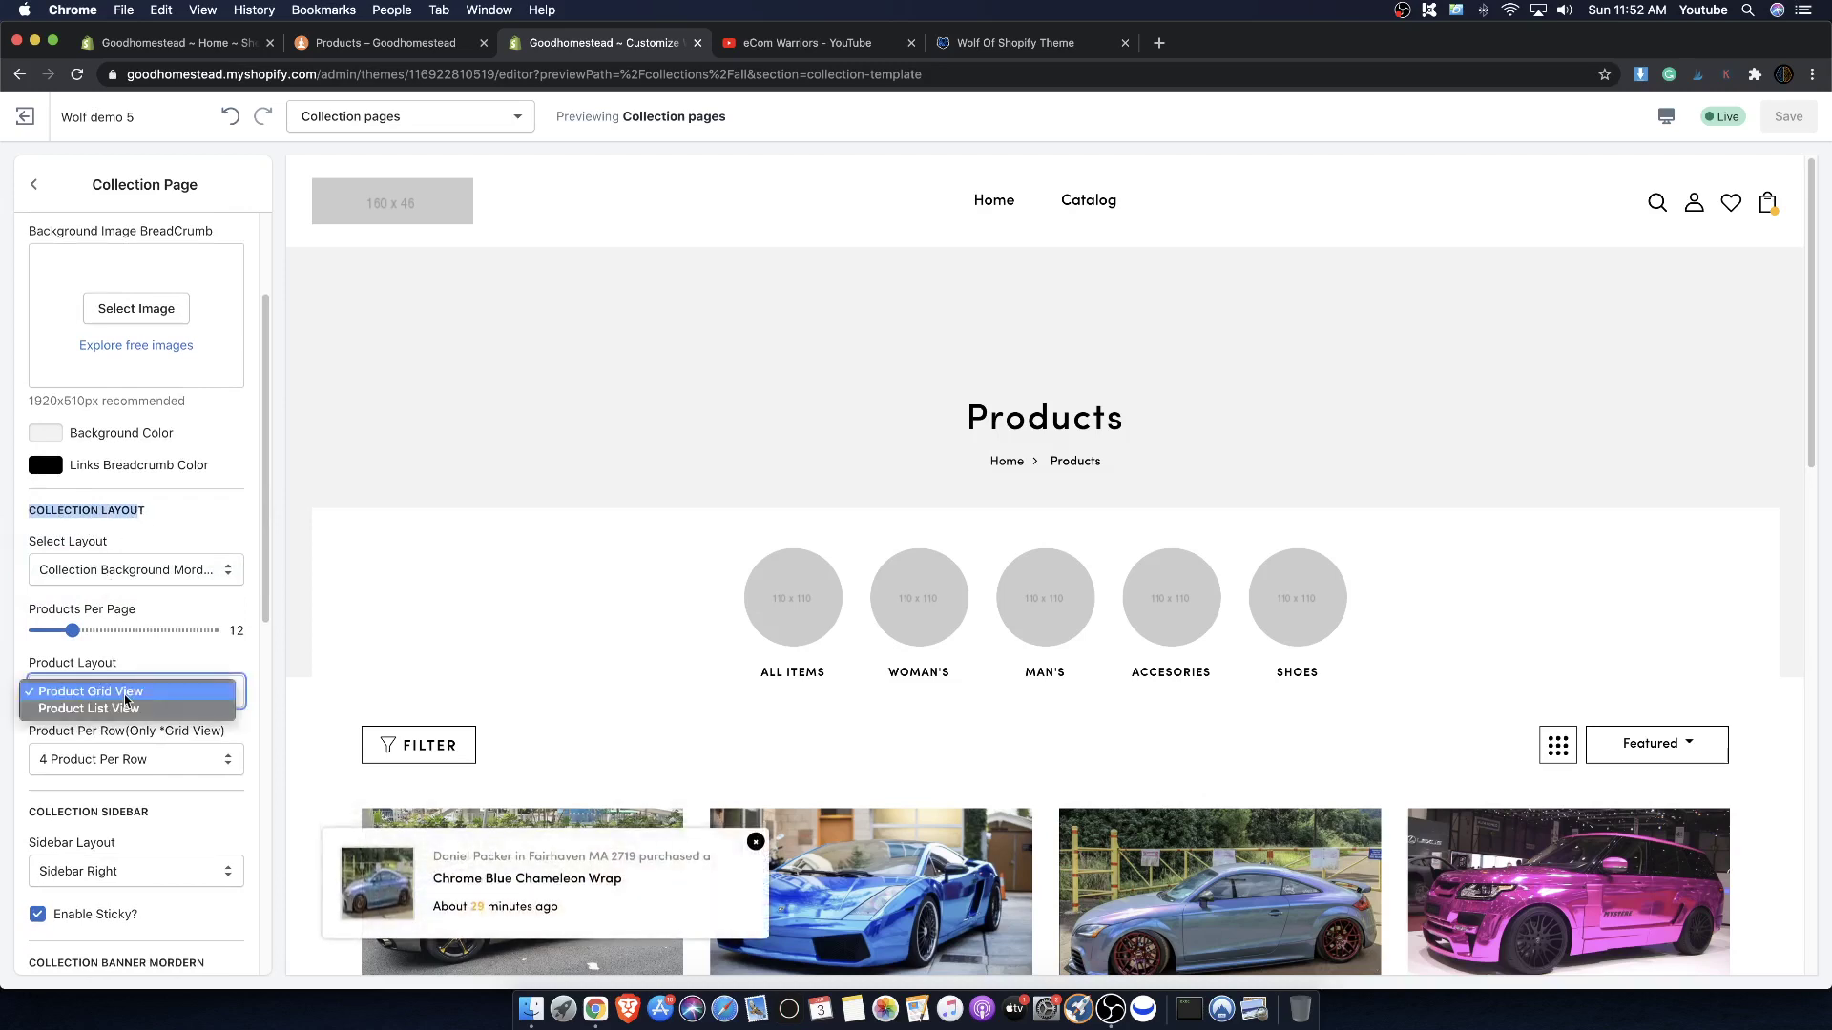
left_click(124, 695)
left_click(88, 695)
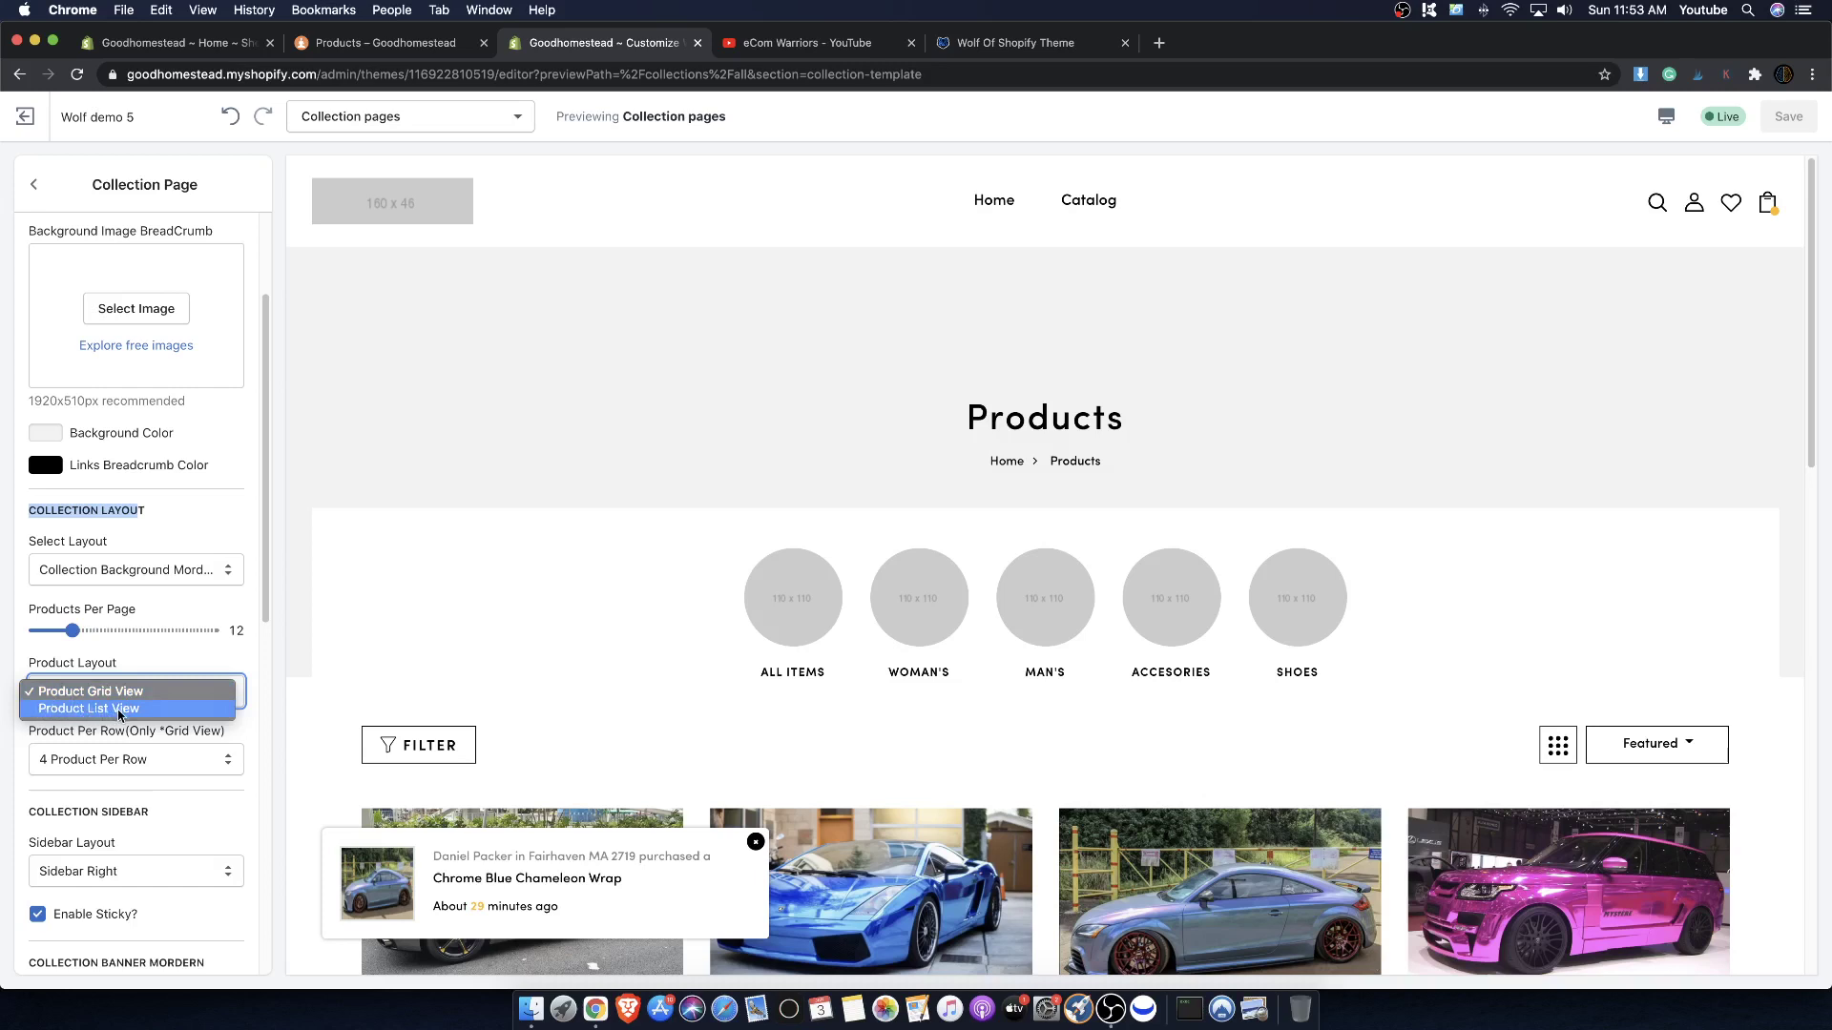
left_click(109, 710)
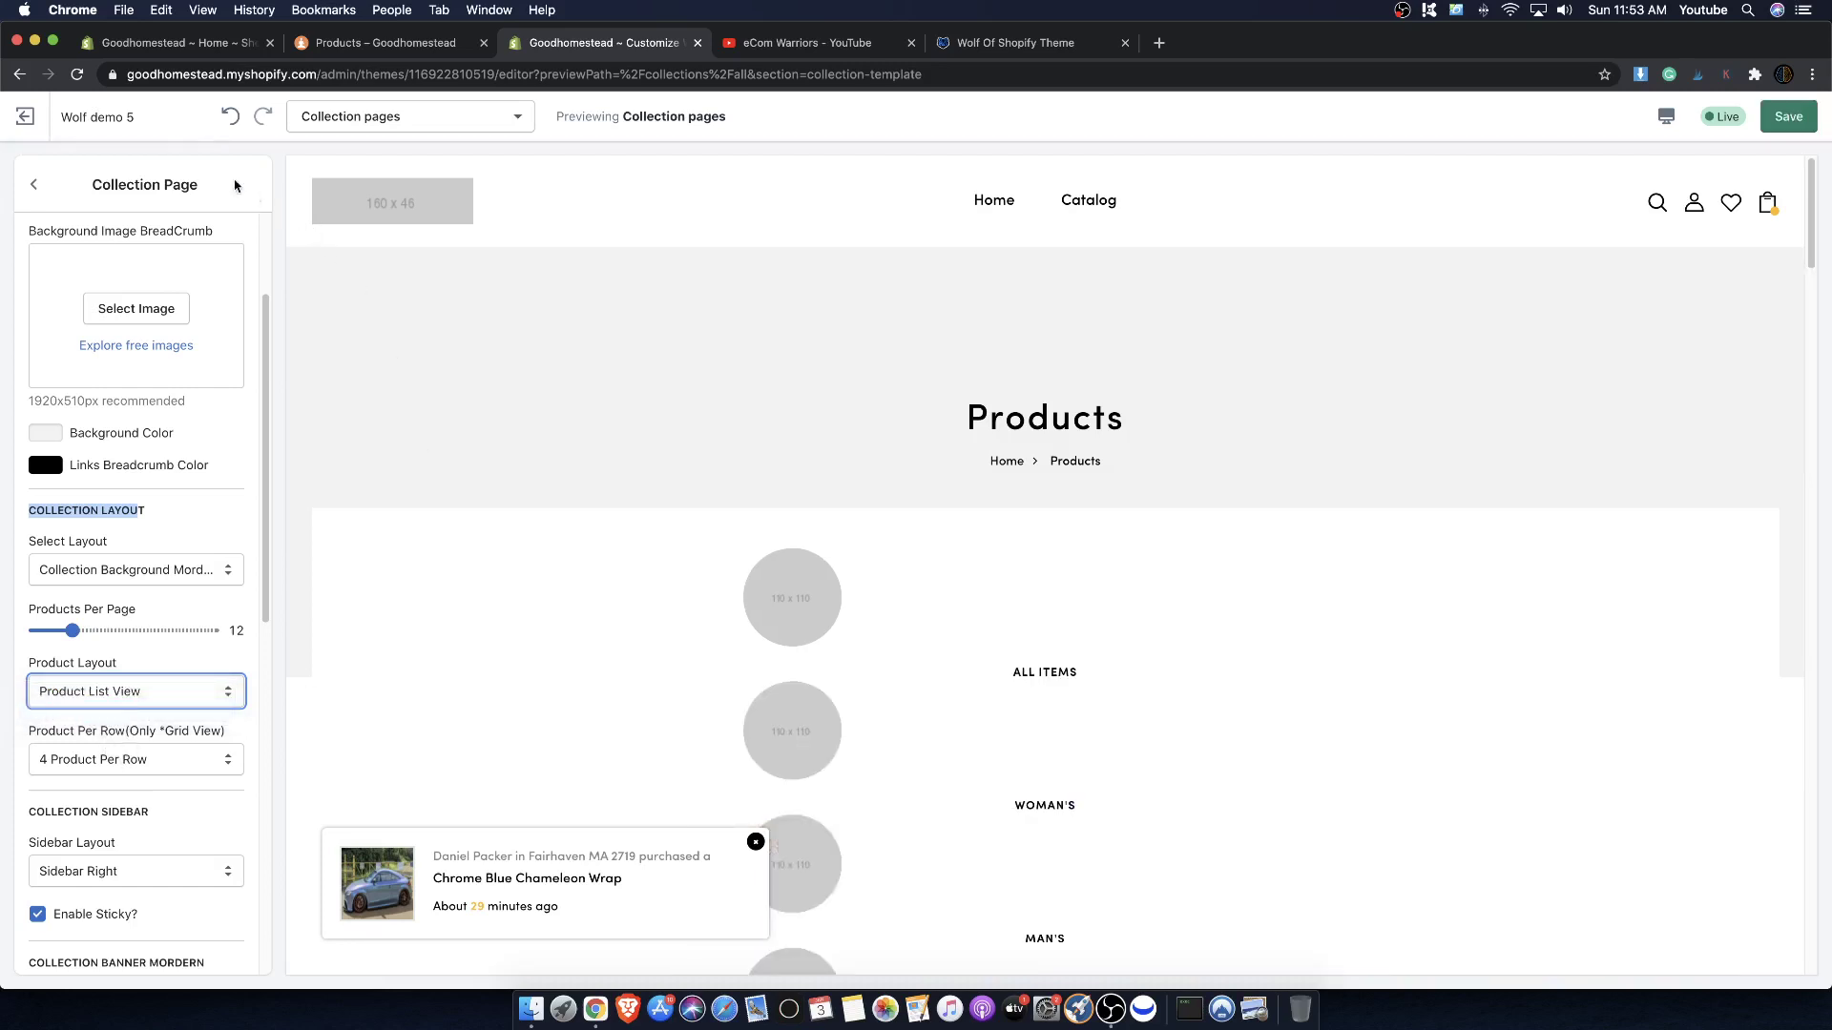
scroll(909, 381, "down", 2)
scroll(910, 381, "down", 10)
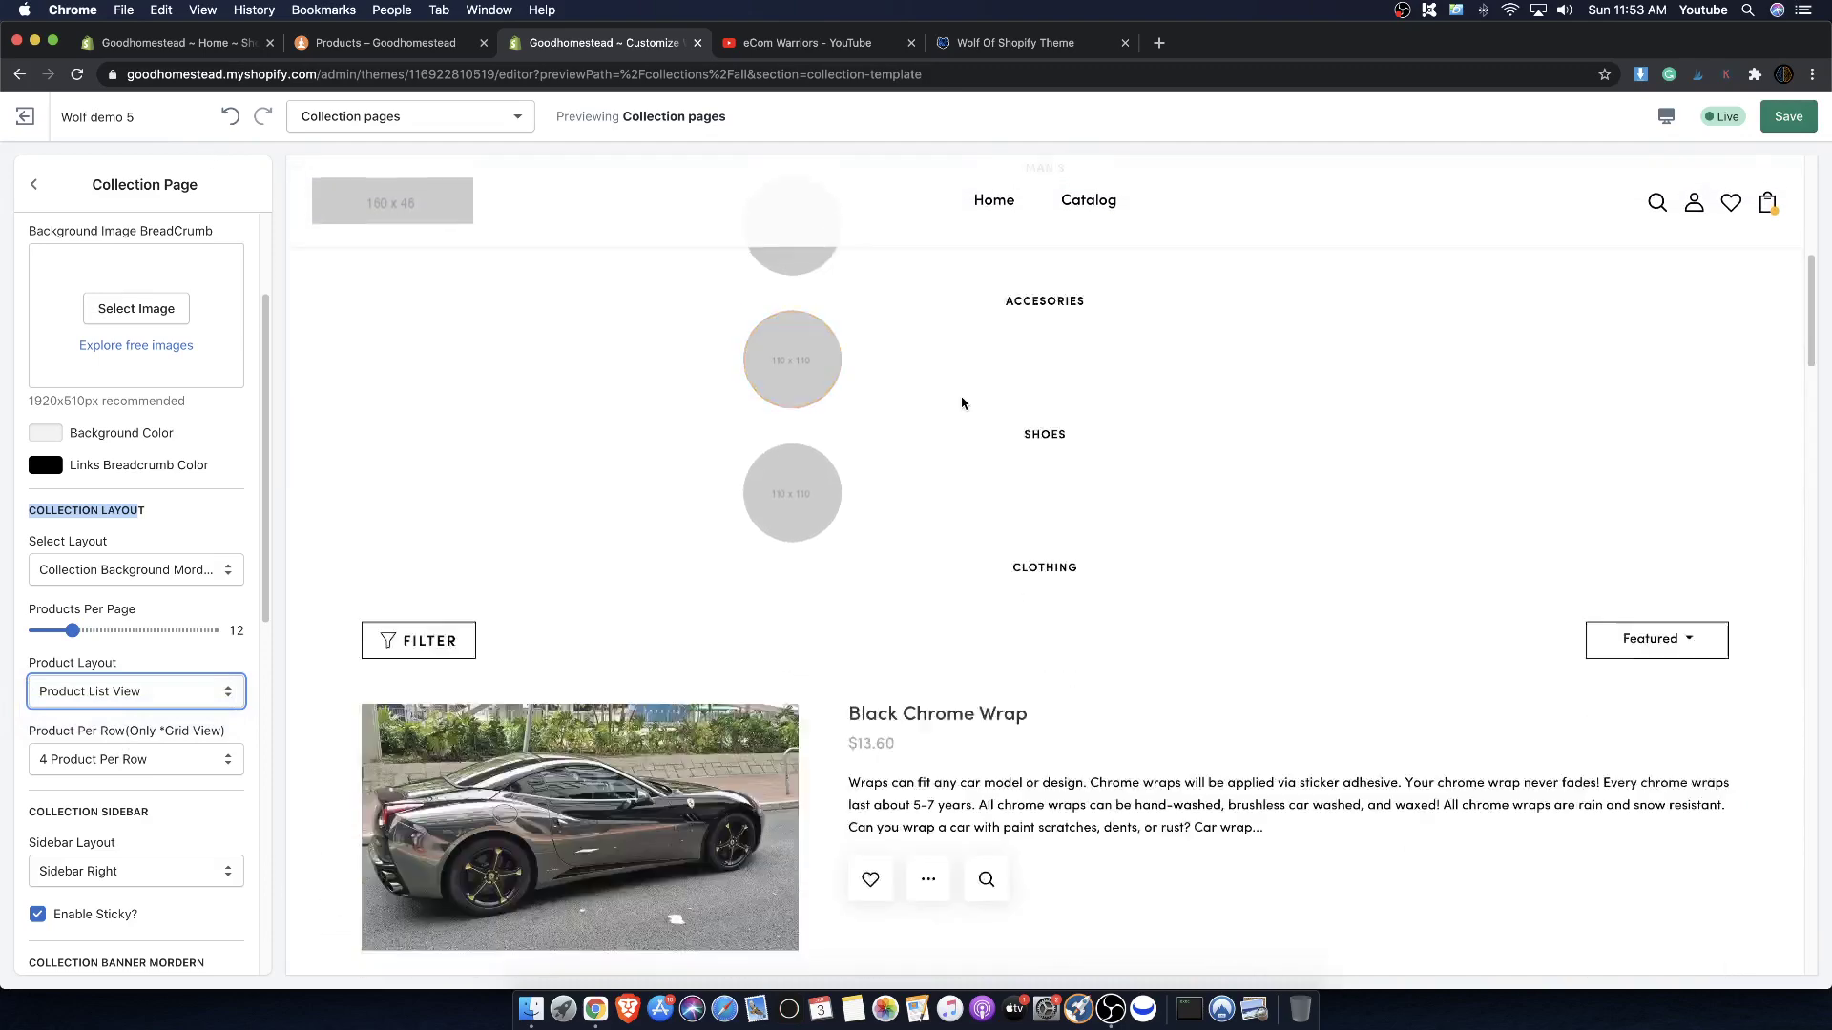
scroll(870, 434, "down", 2)
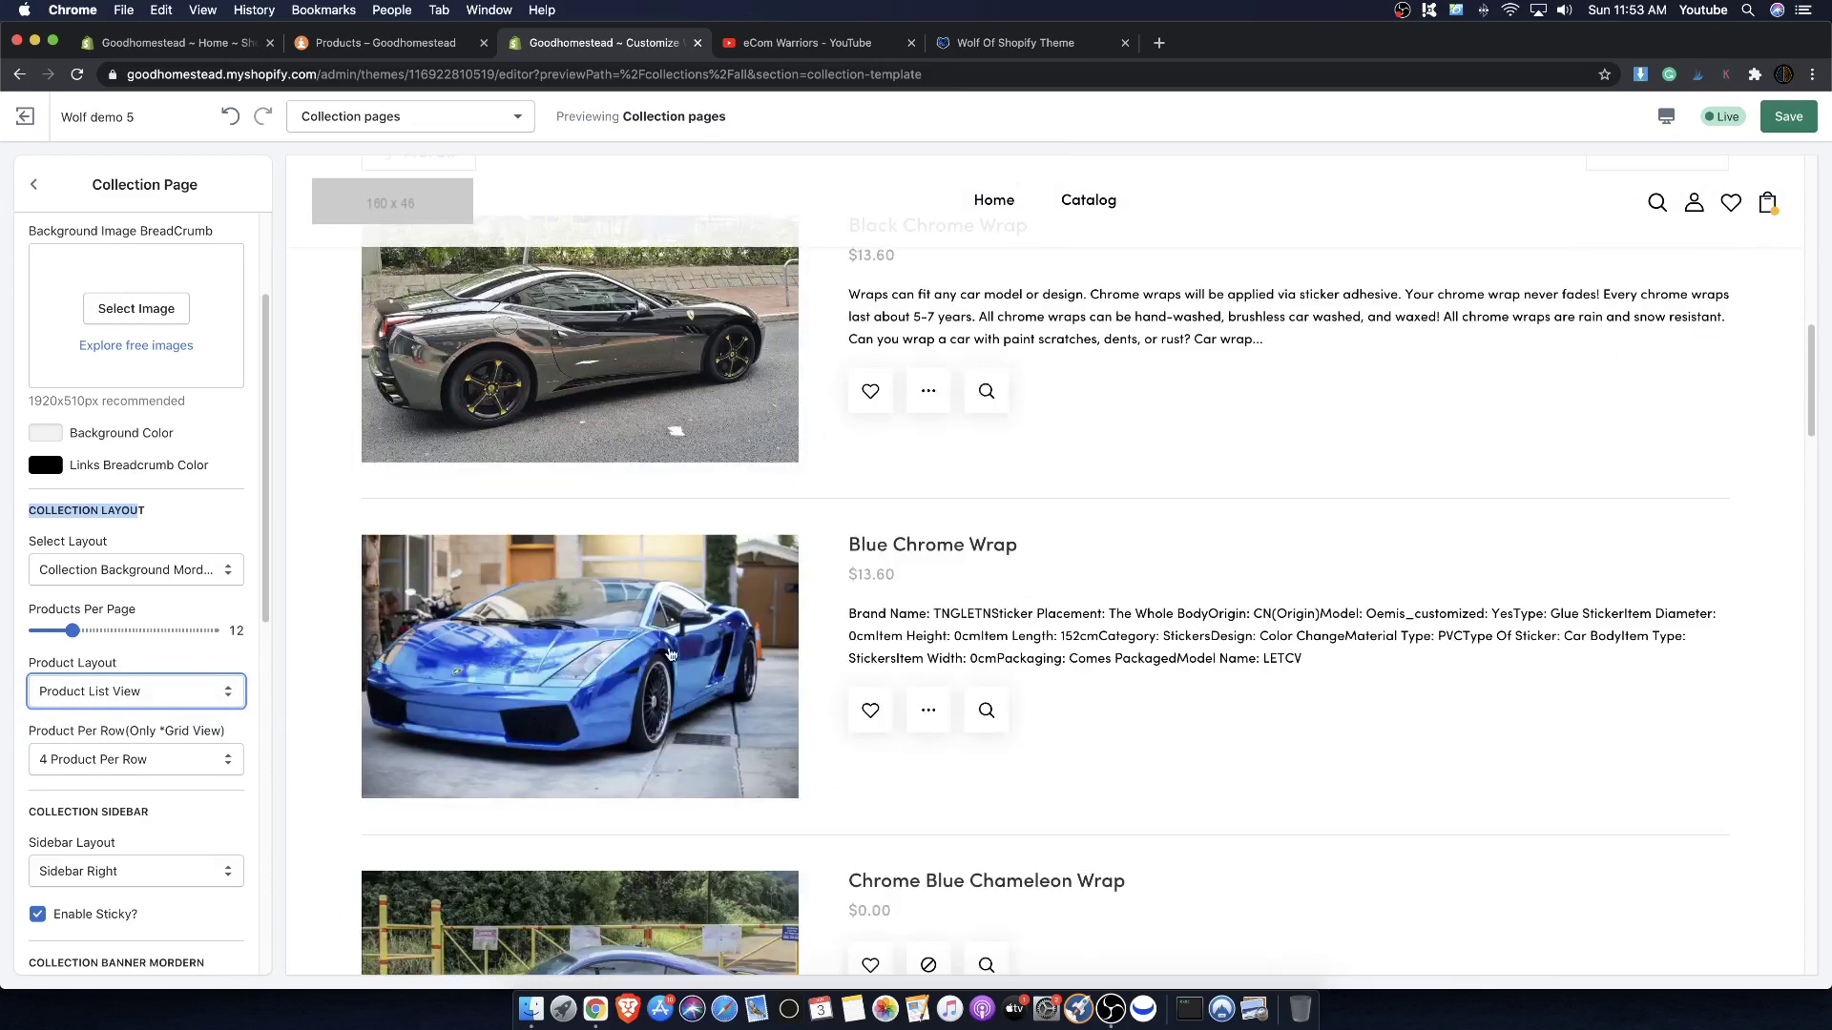
scroll(618, 458, "down", 4)
scroll(658, 640, "down", 4)
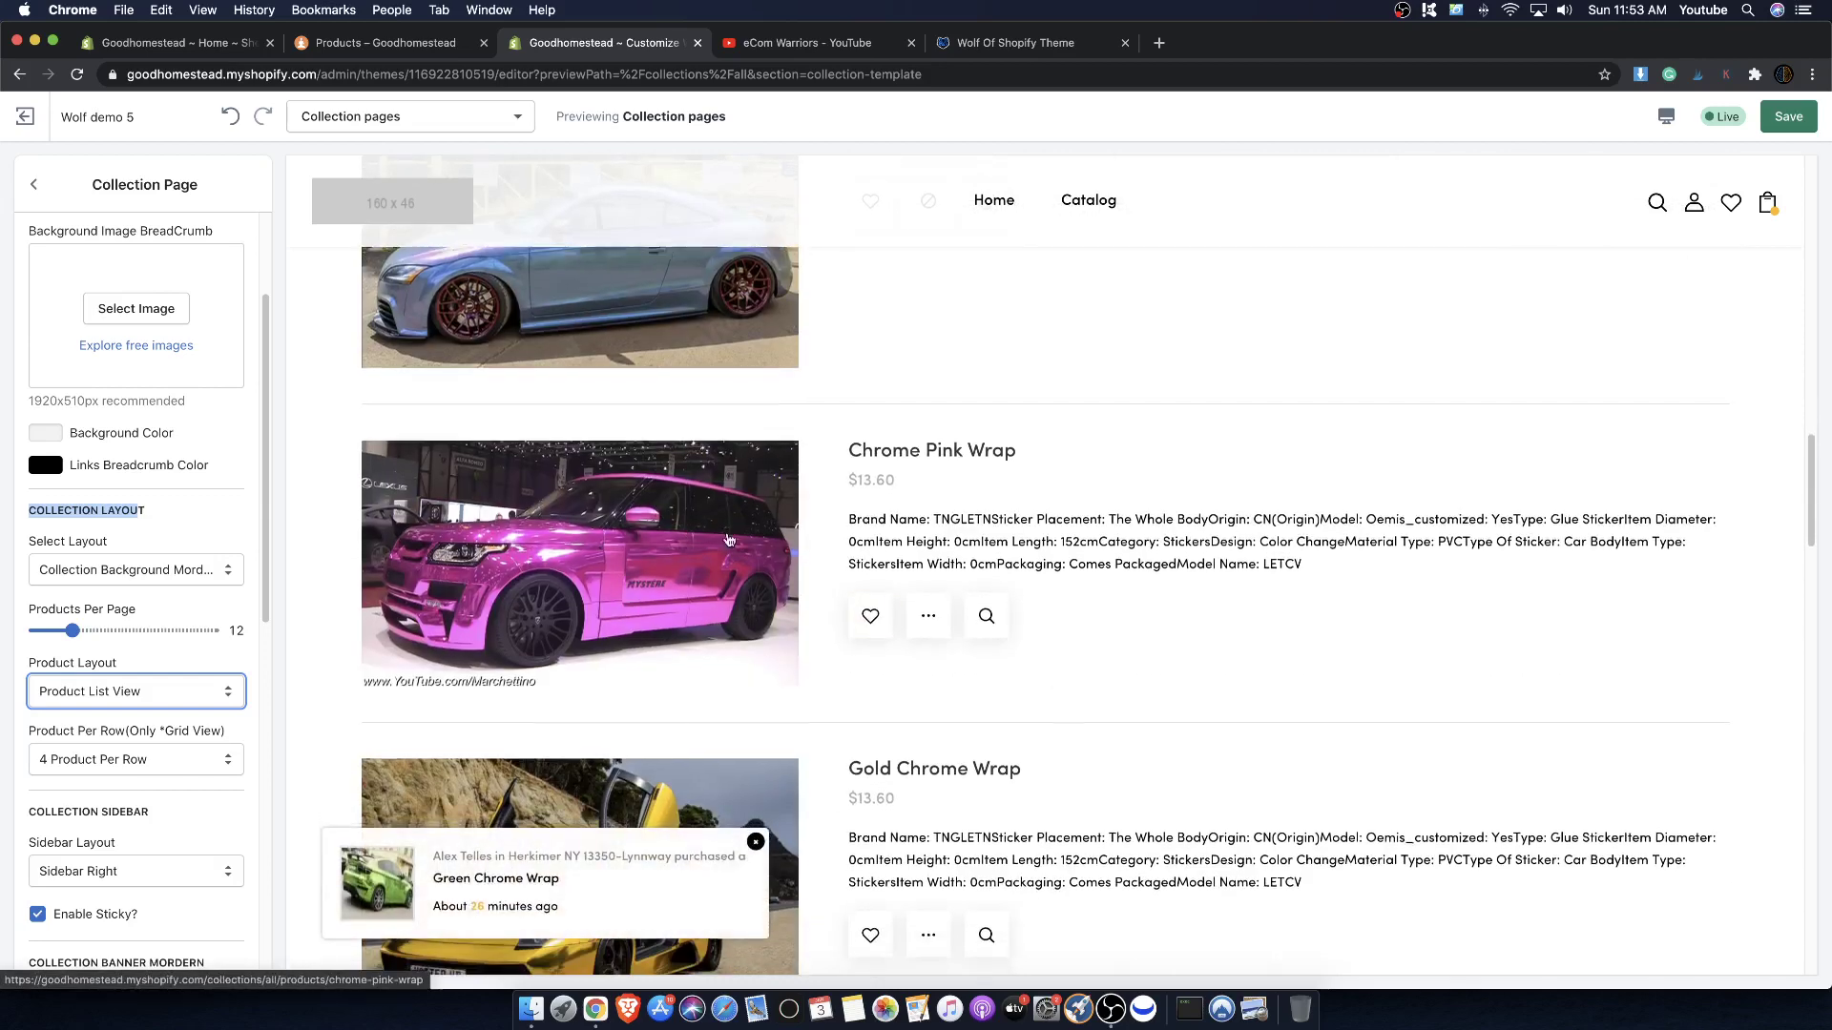
- Switch the collection page's product layout to Product Grid View and look over the products in the preview
scroll(668, 515, "down", 4)
scroll(697, 509, "down", 11)
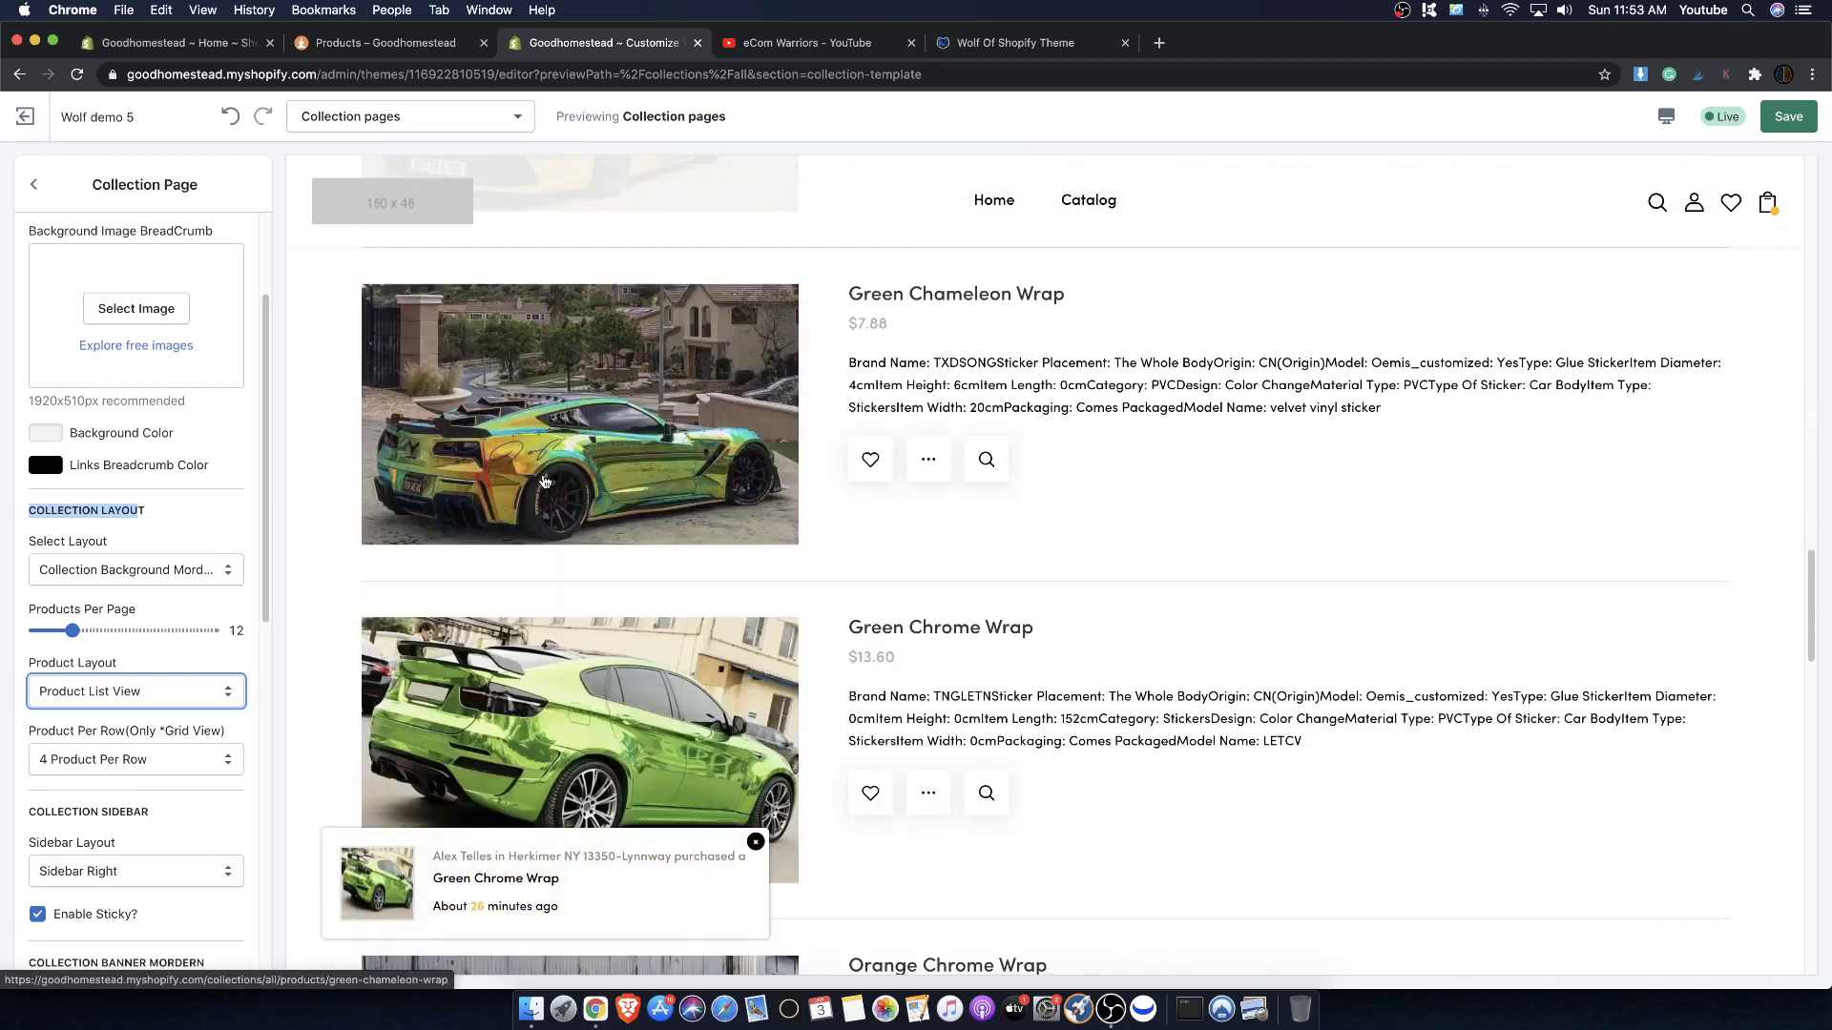
scroll(563, 477, "down", 6)
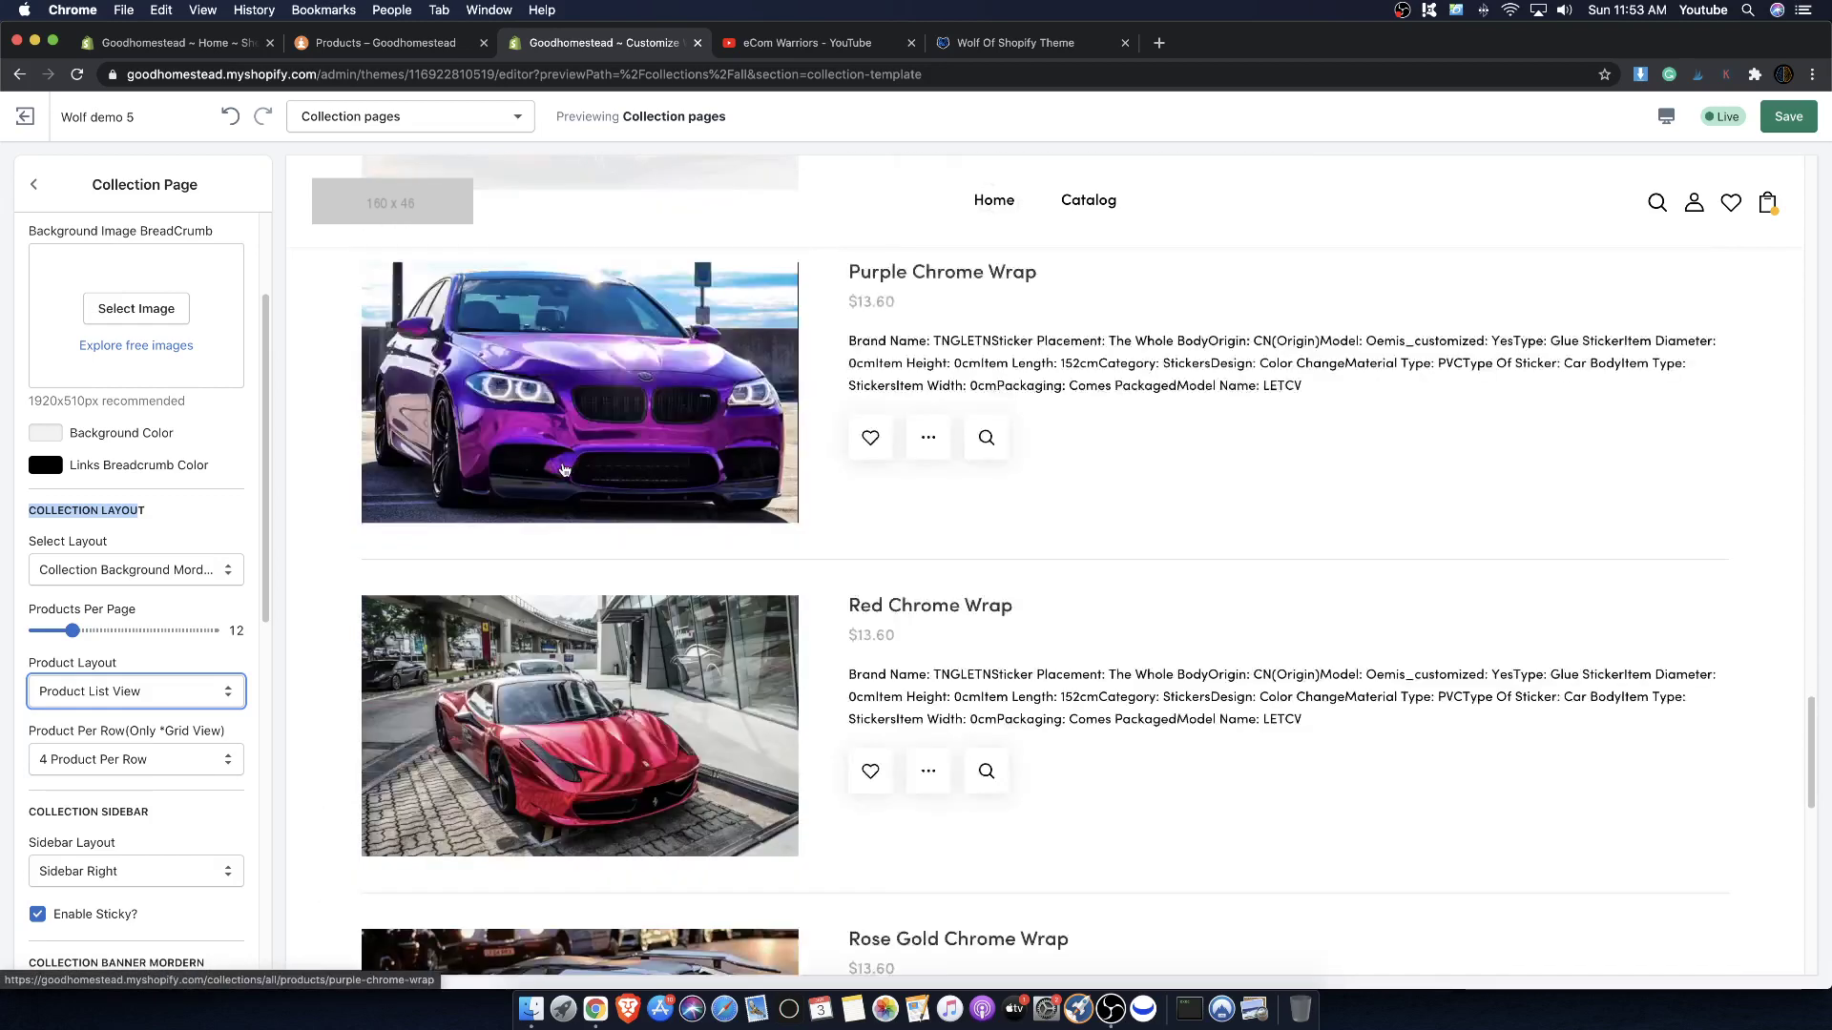
scroll(610, 477, "up", 11)
scroll(246, 588, "up", 3)
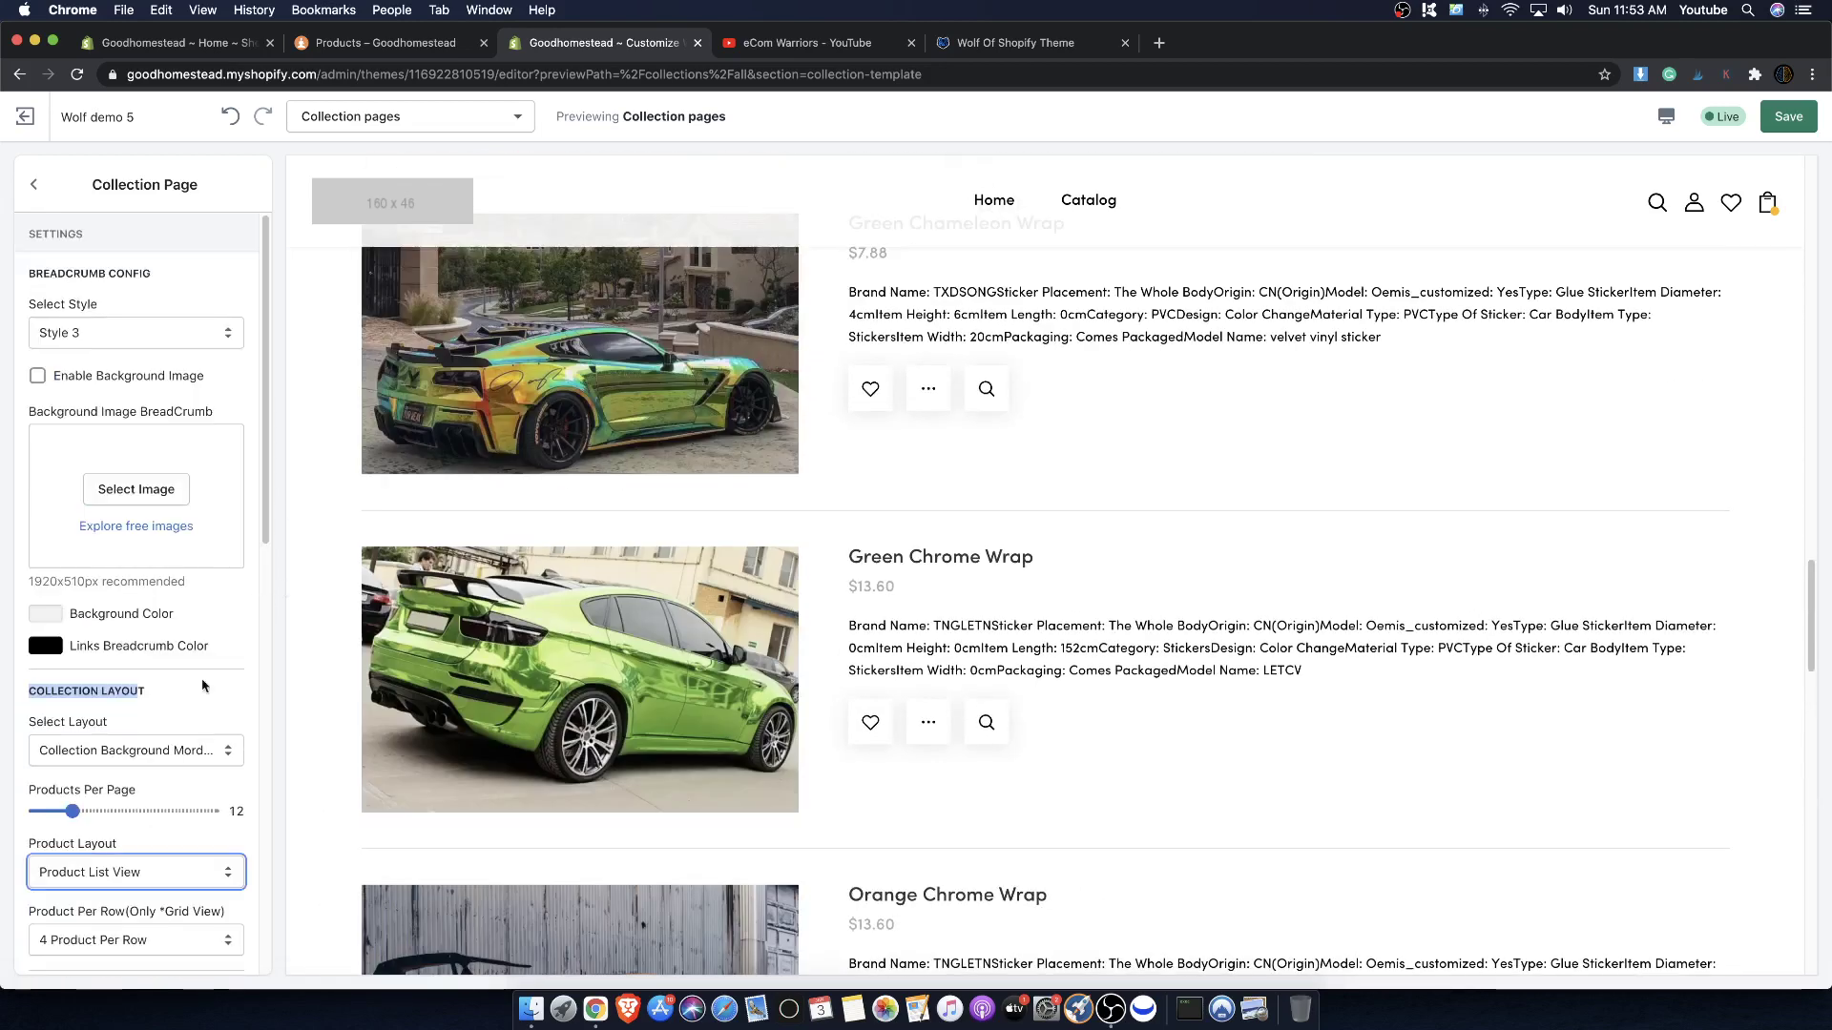
left_click(122, 872)
left_click(115, 858)
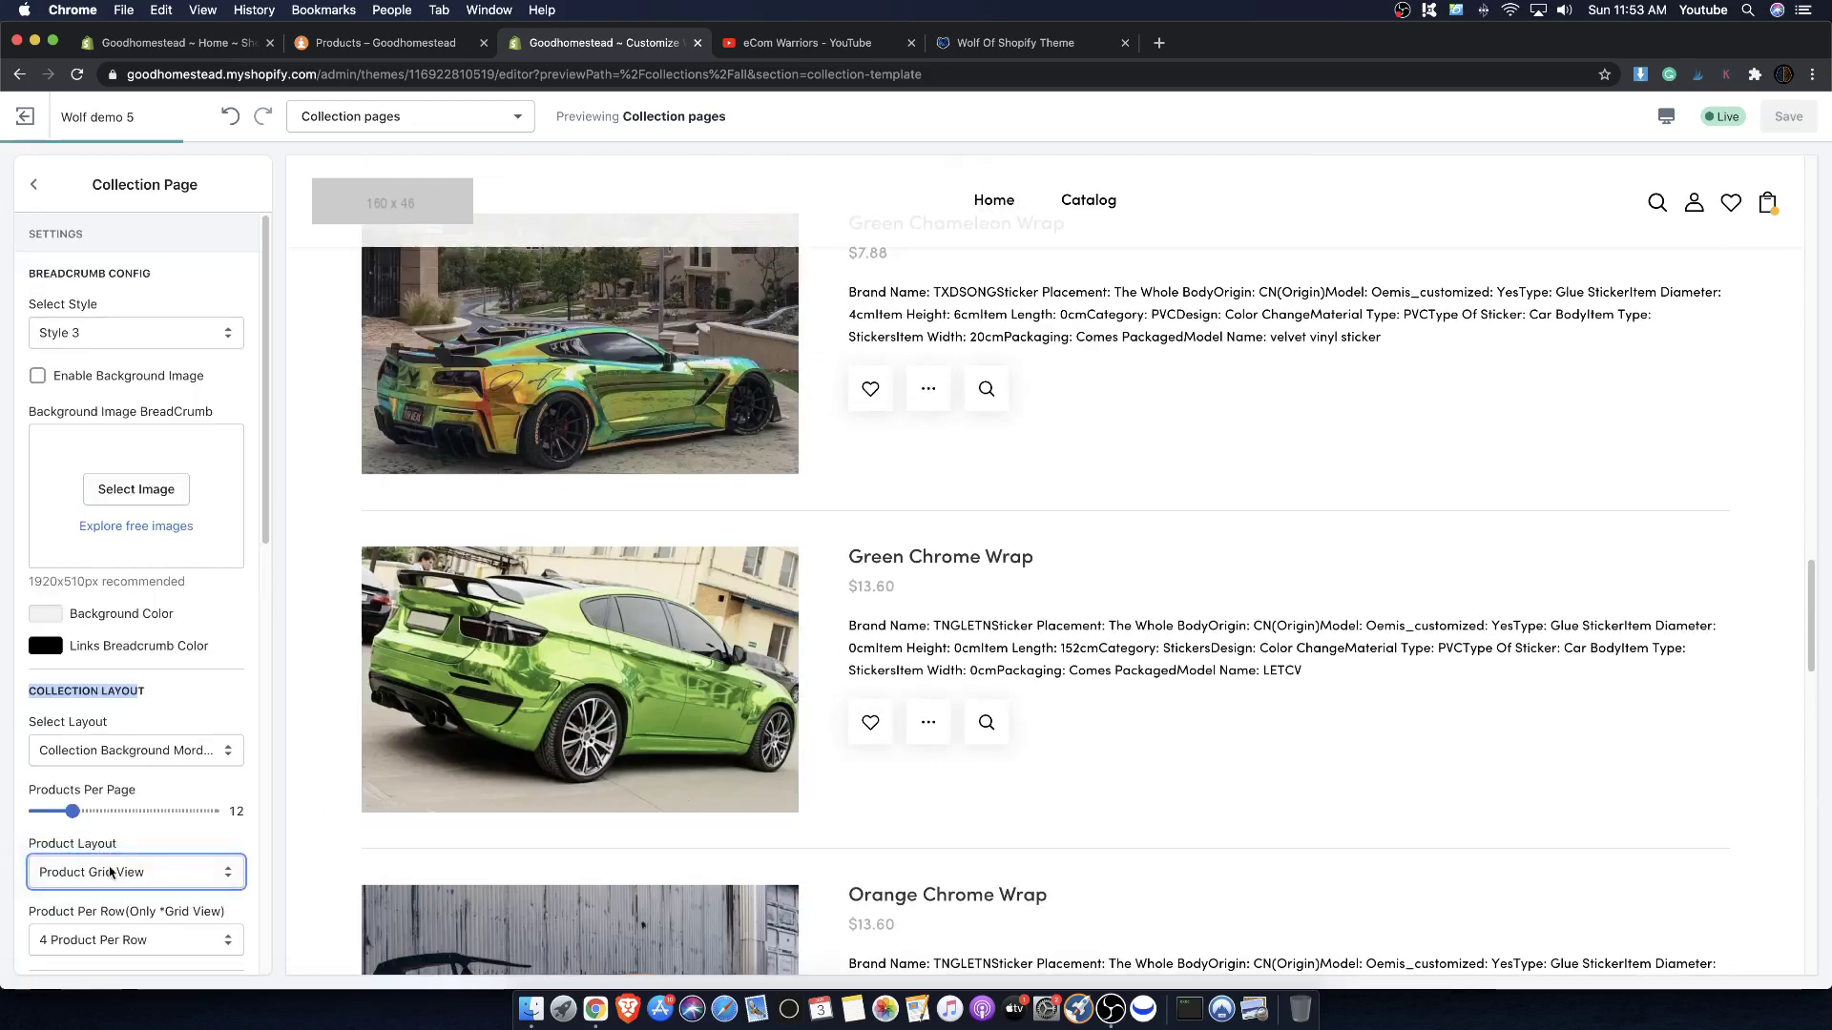
scroll(840, 587, "up", 6)
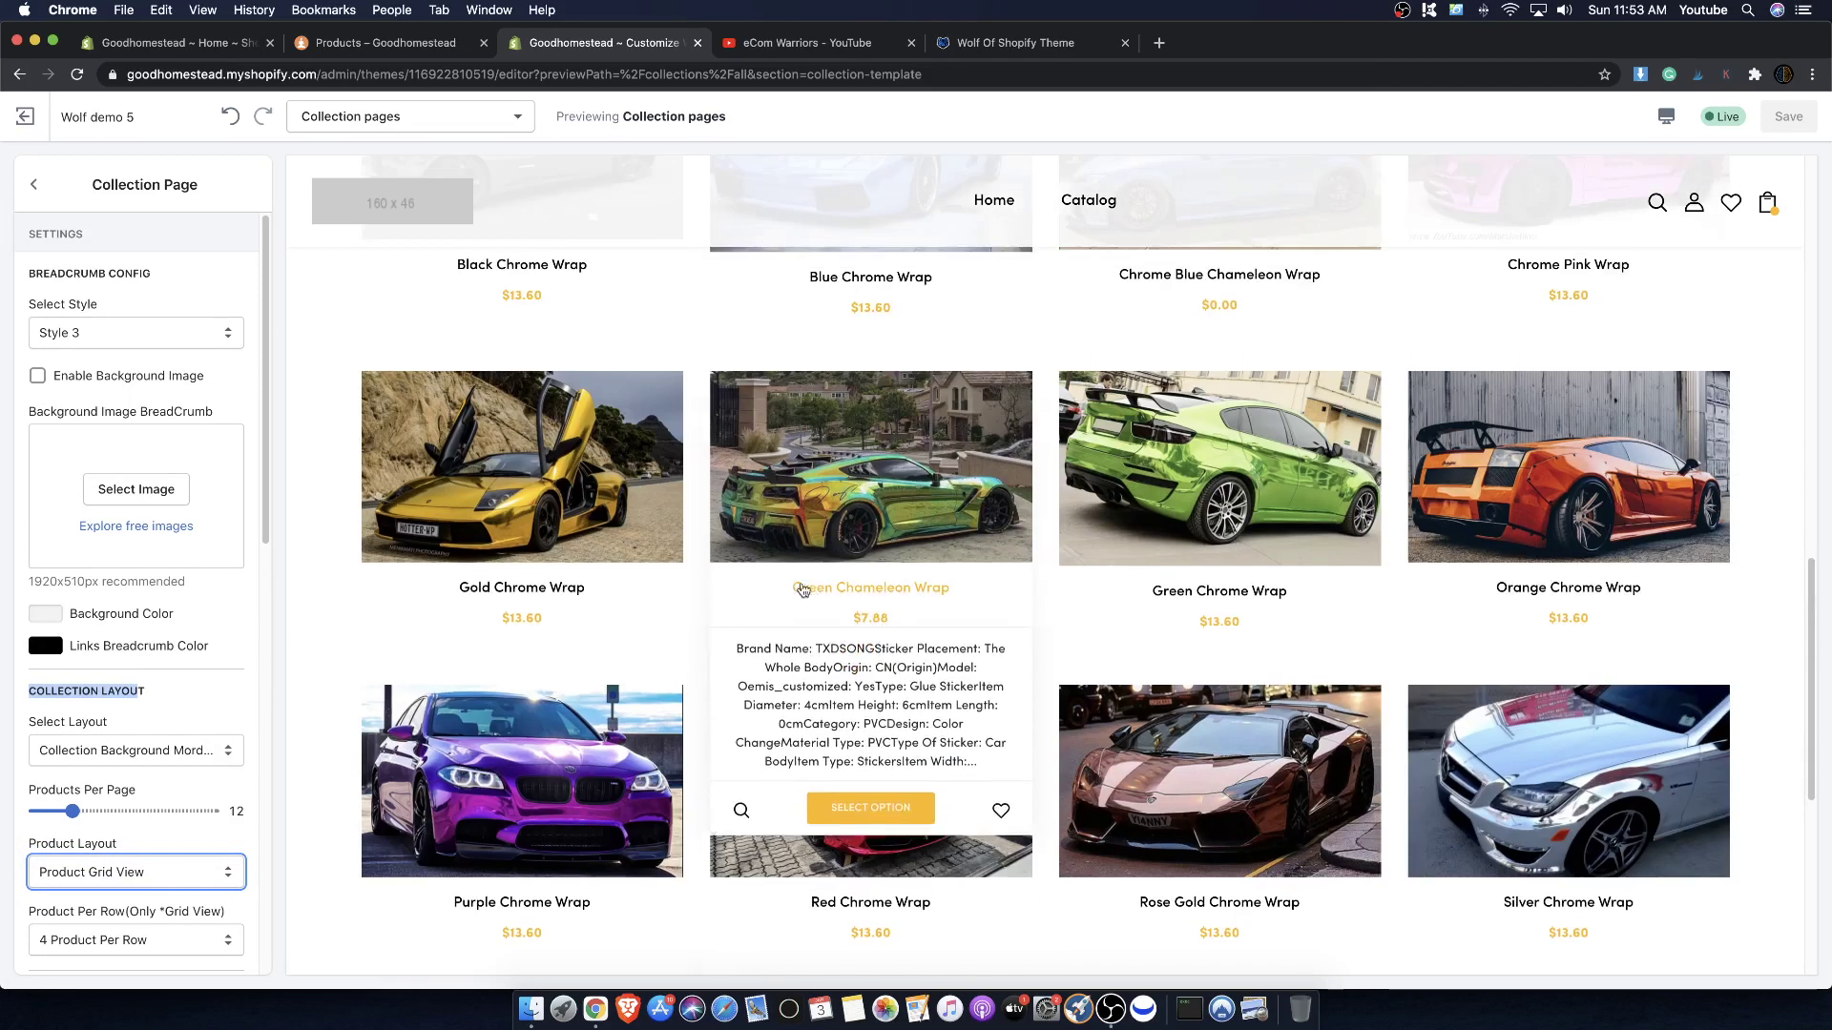
scroll(877, 500, "up", 5)
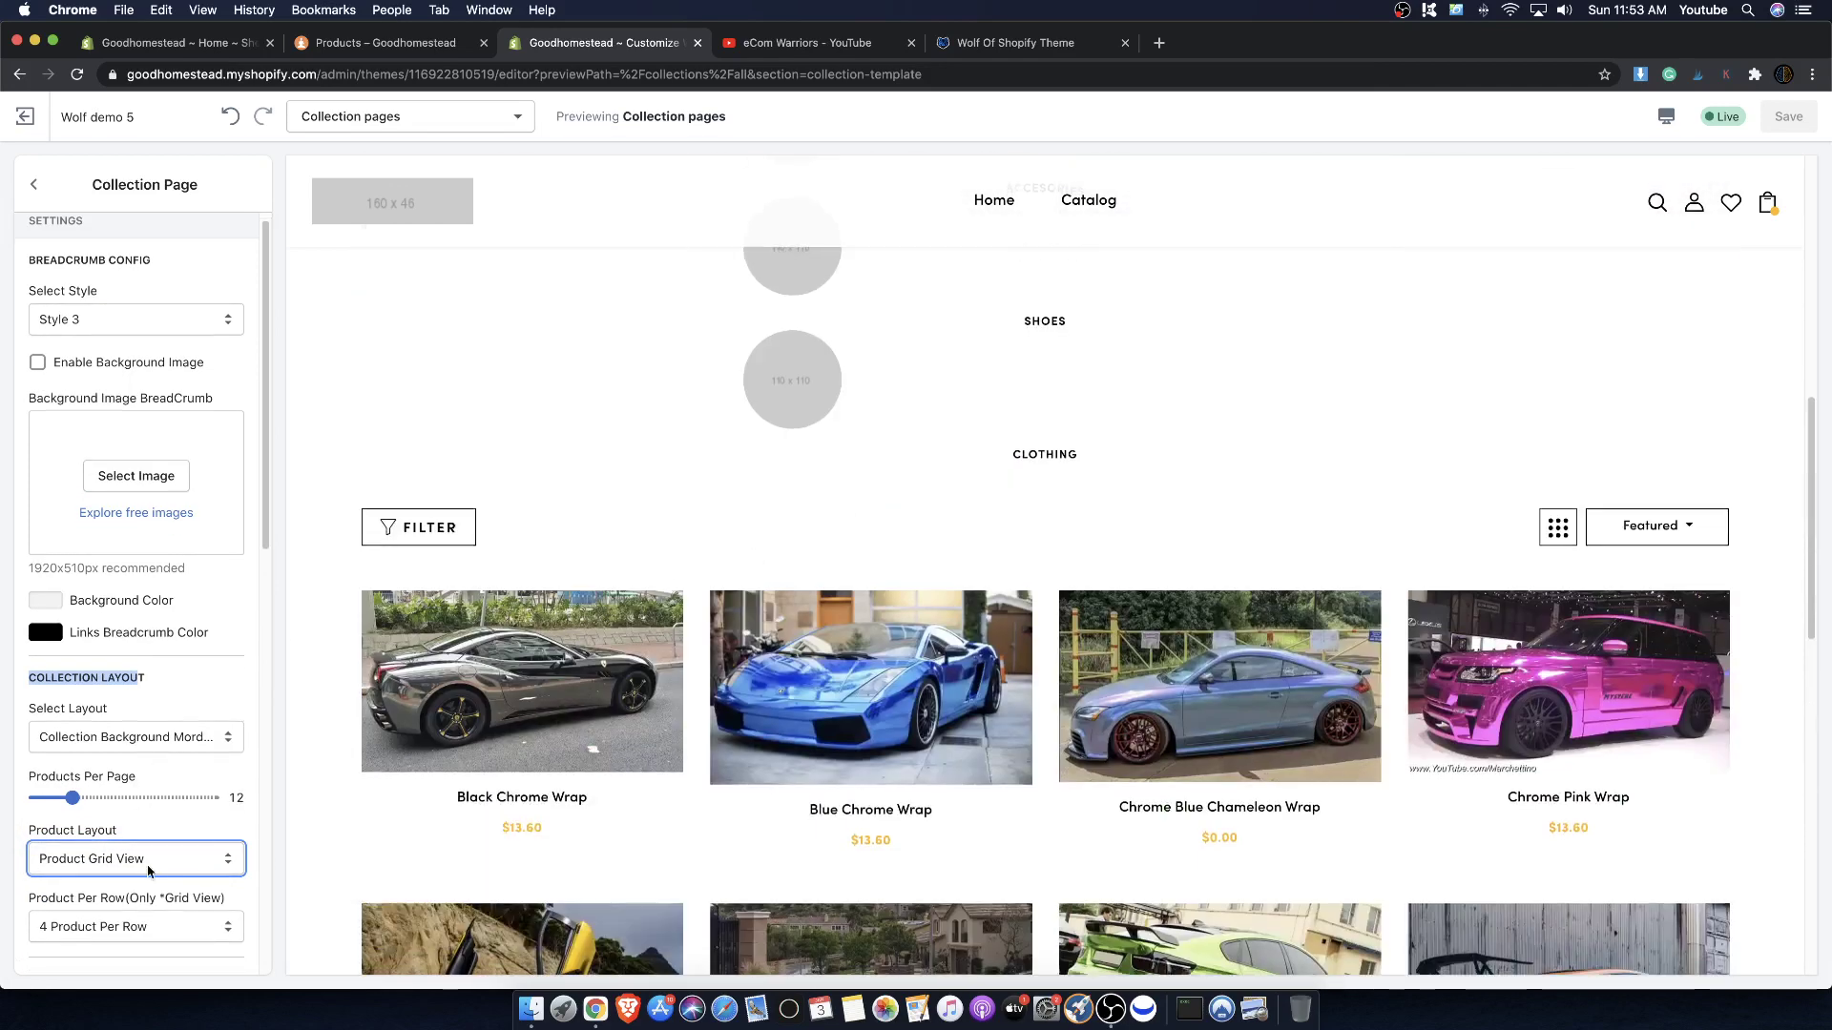
- Set the collection page's product layout to Product List View, check the products in the preview and save the change
left_click(145, 862)
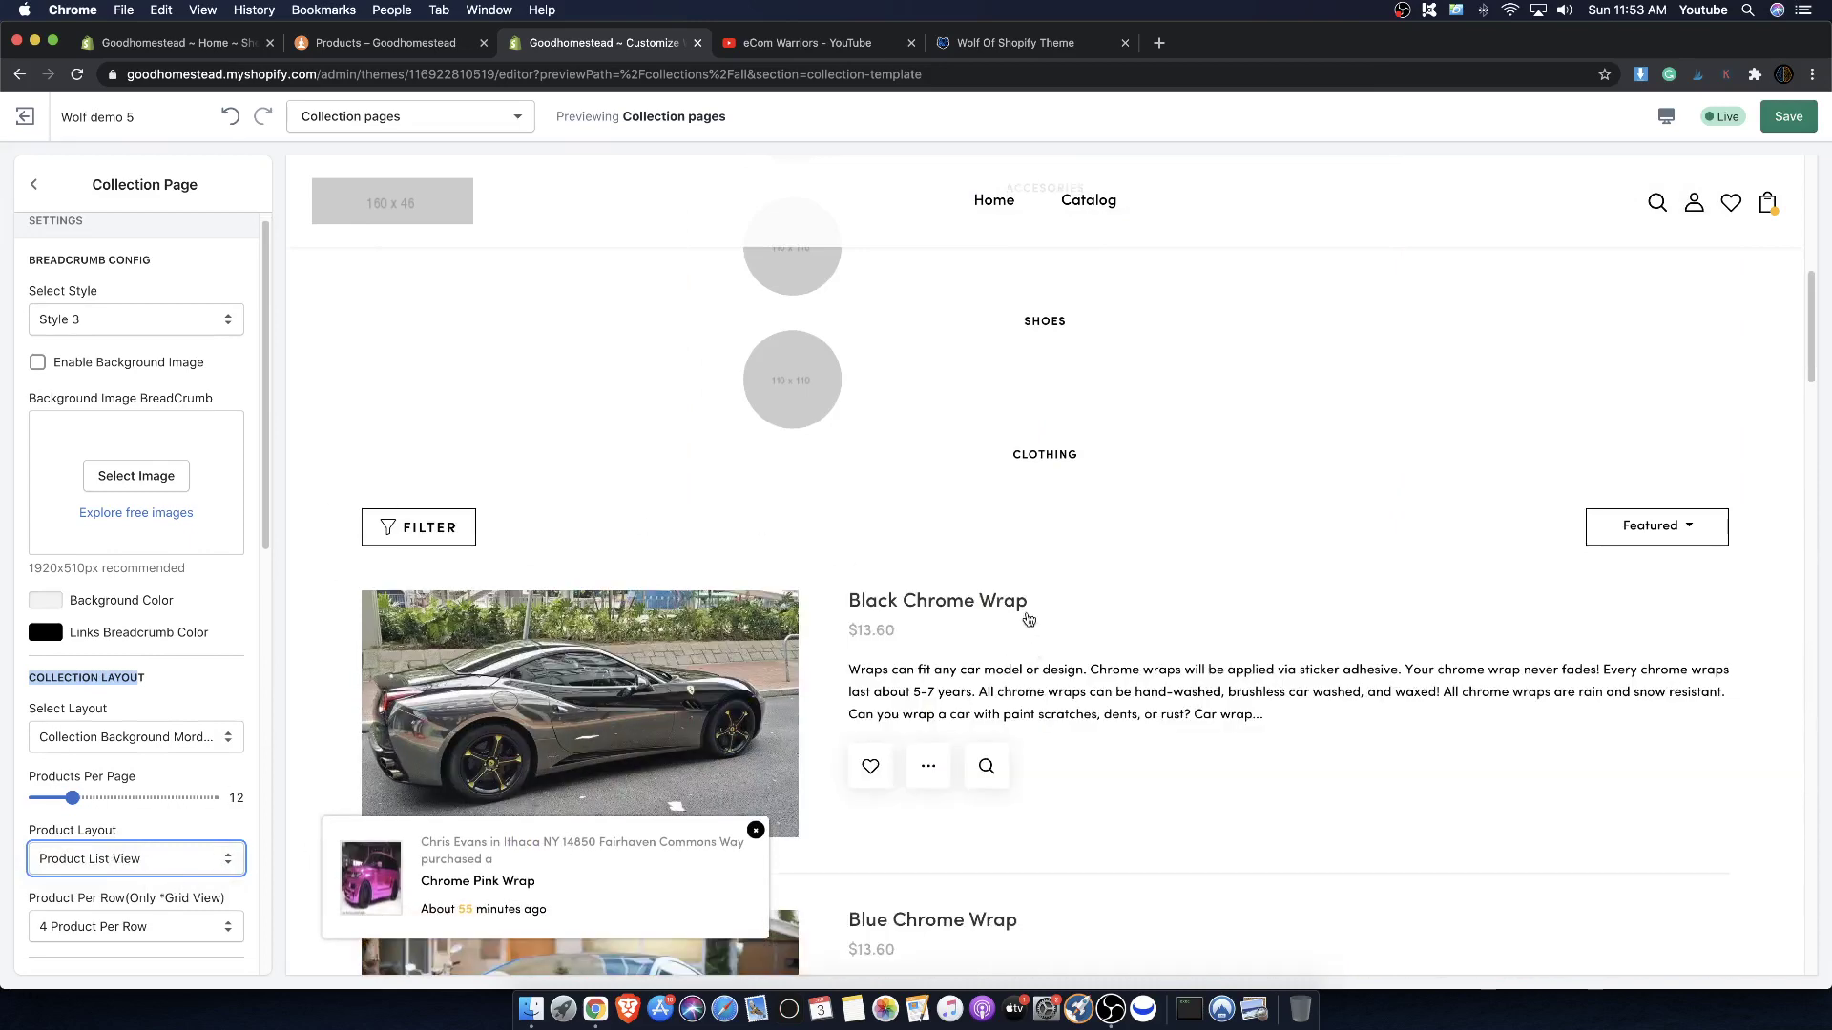
scroll(1049, 601, "down", 5)
scroll(1044, 604, "down", 6)
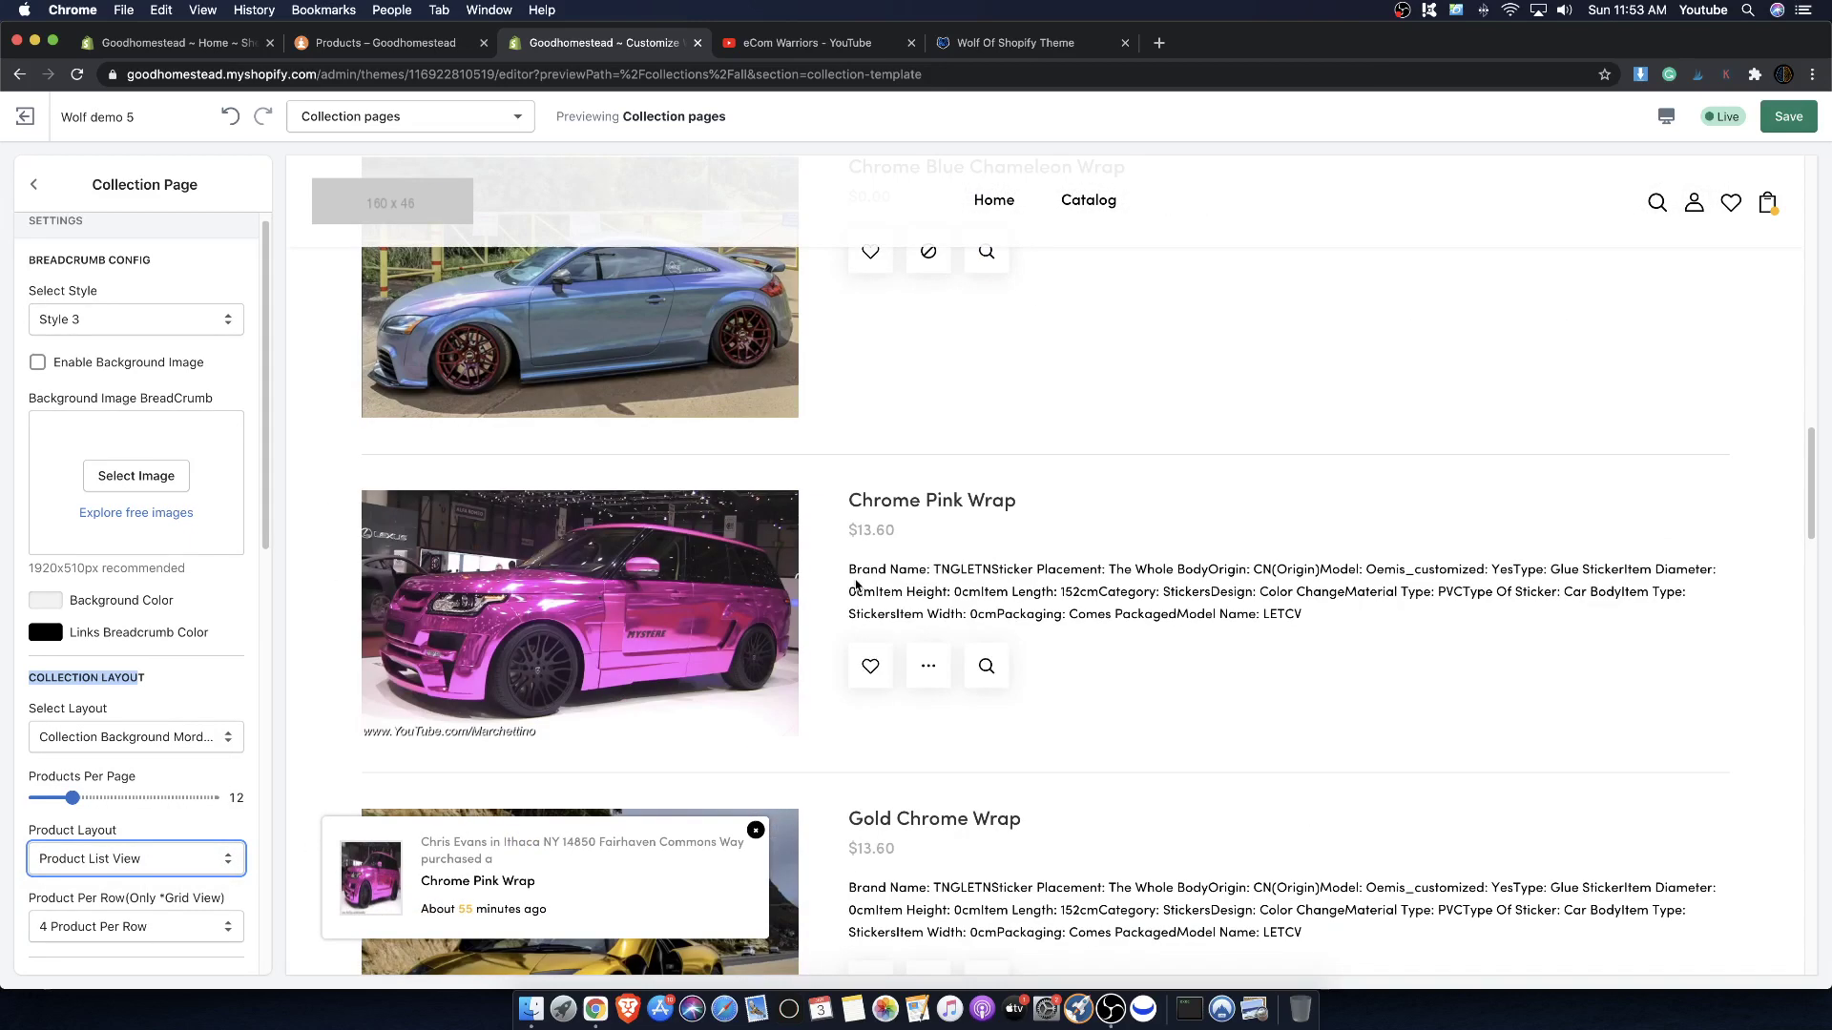
scroll(660, 626, "down", 7)
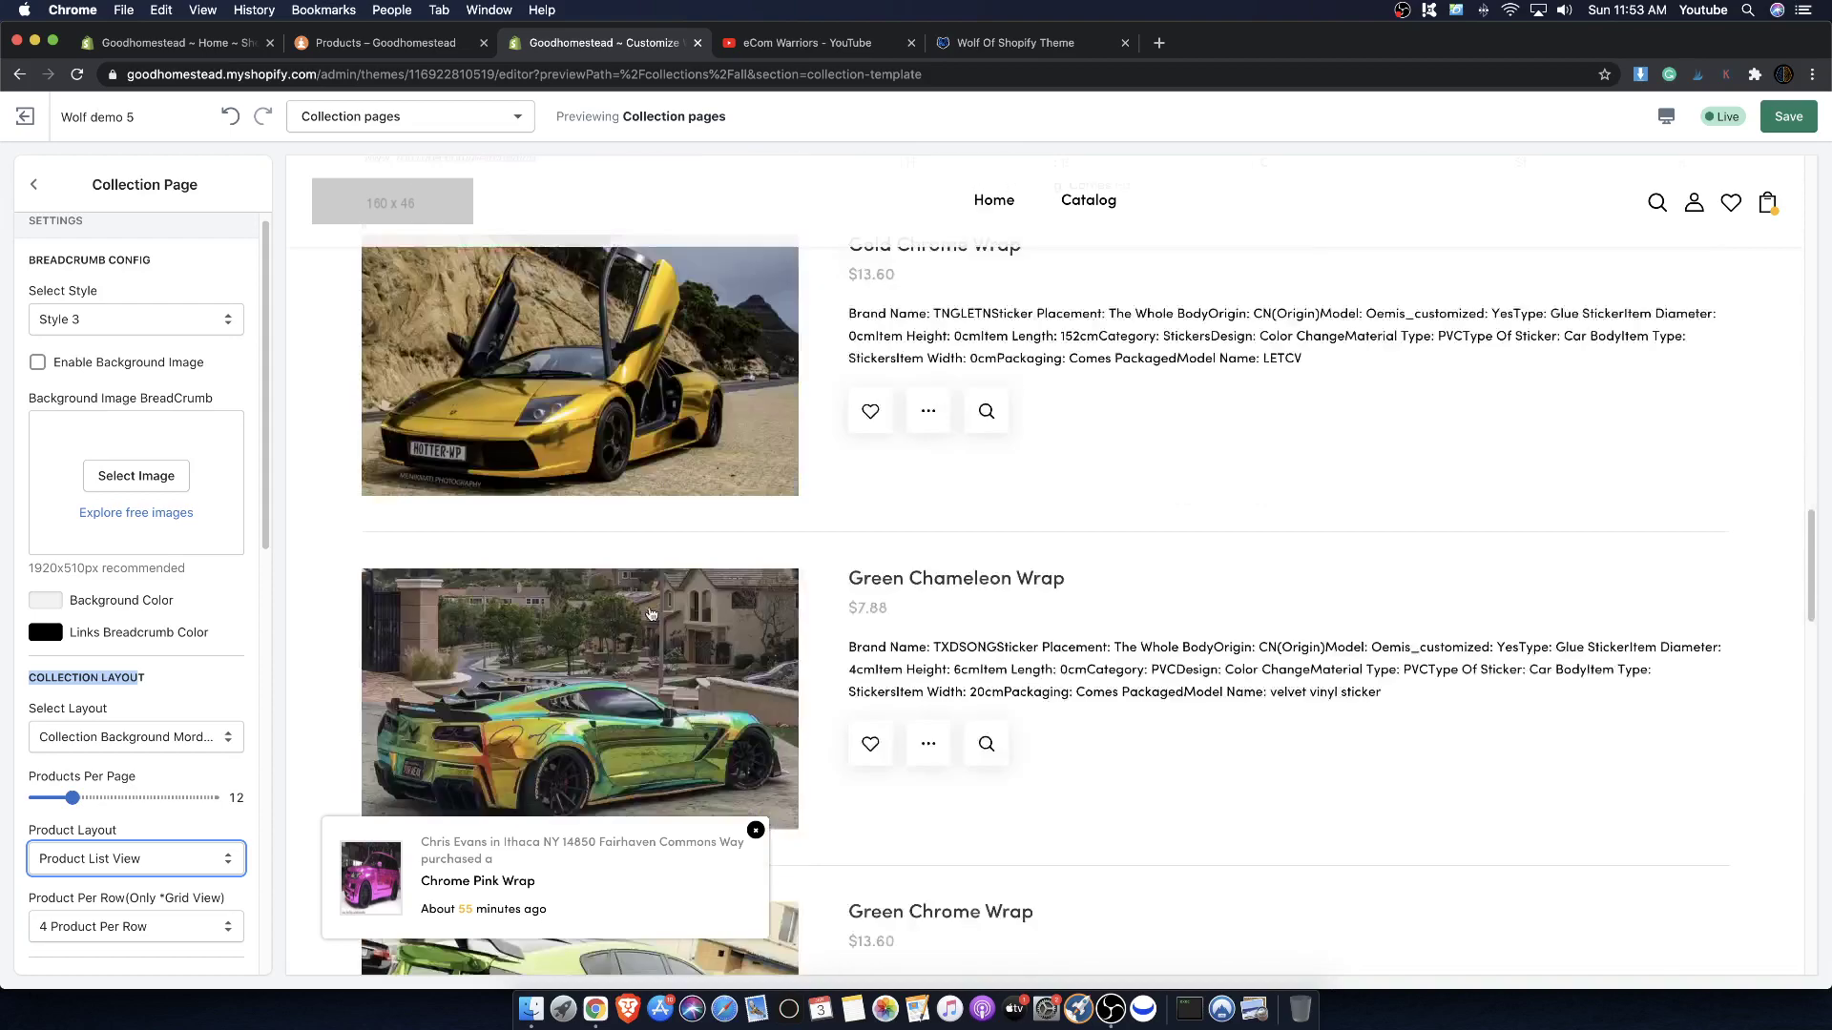
scroll(1161, 603, "down", 13)
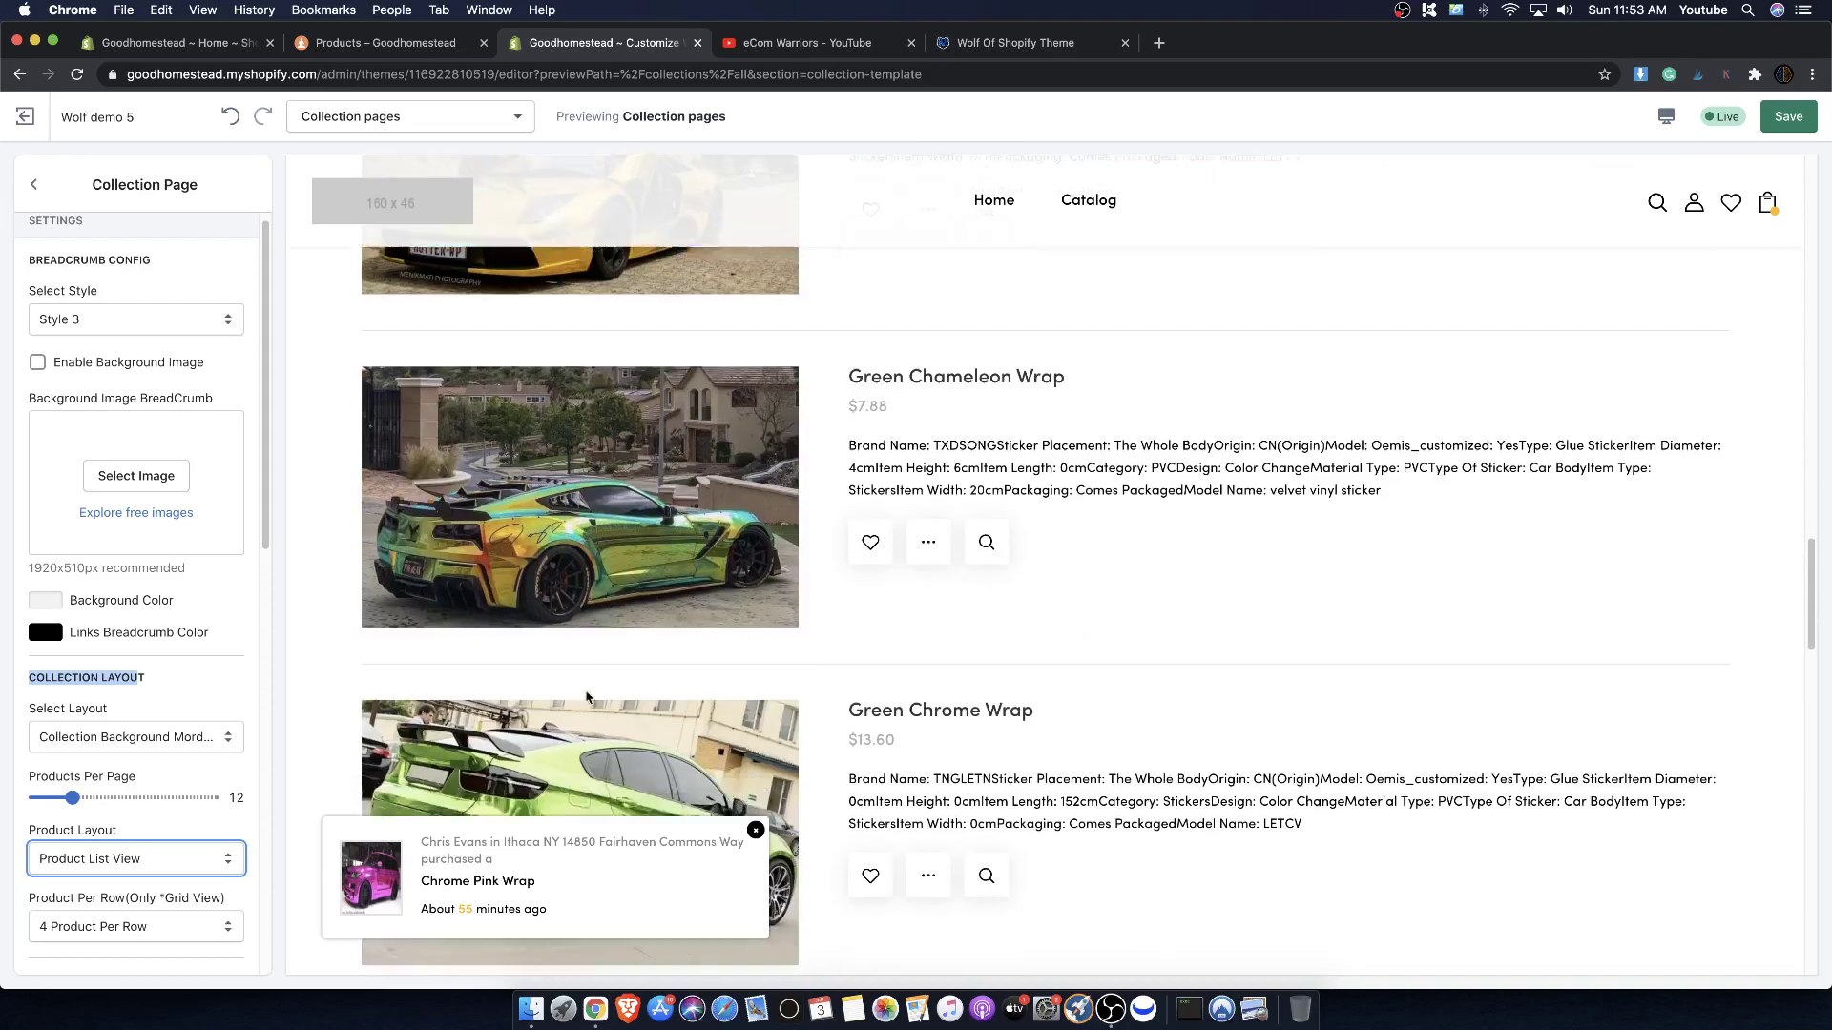
scroll(750, 694, "down", 5)
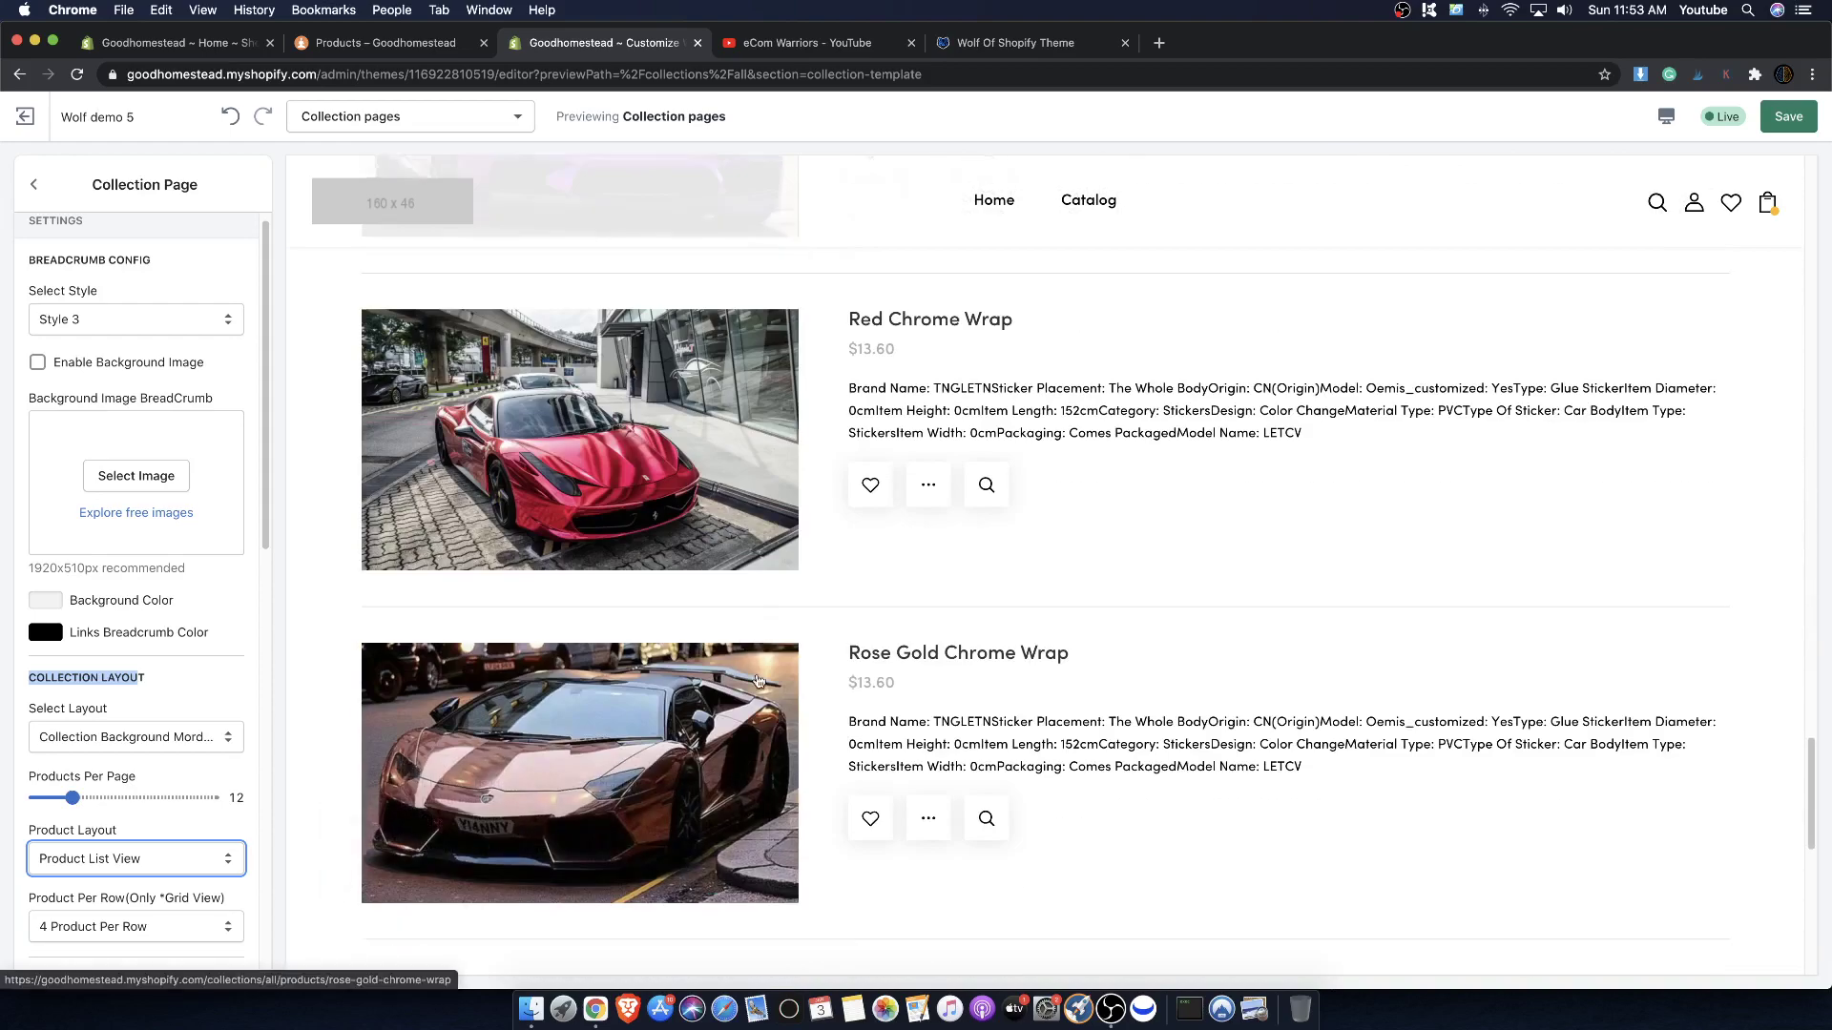
scroll(751, 694, "up", 10)
left_click(1774, 134)
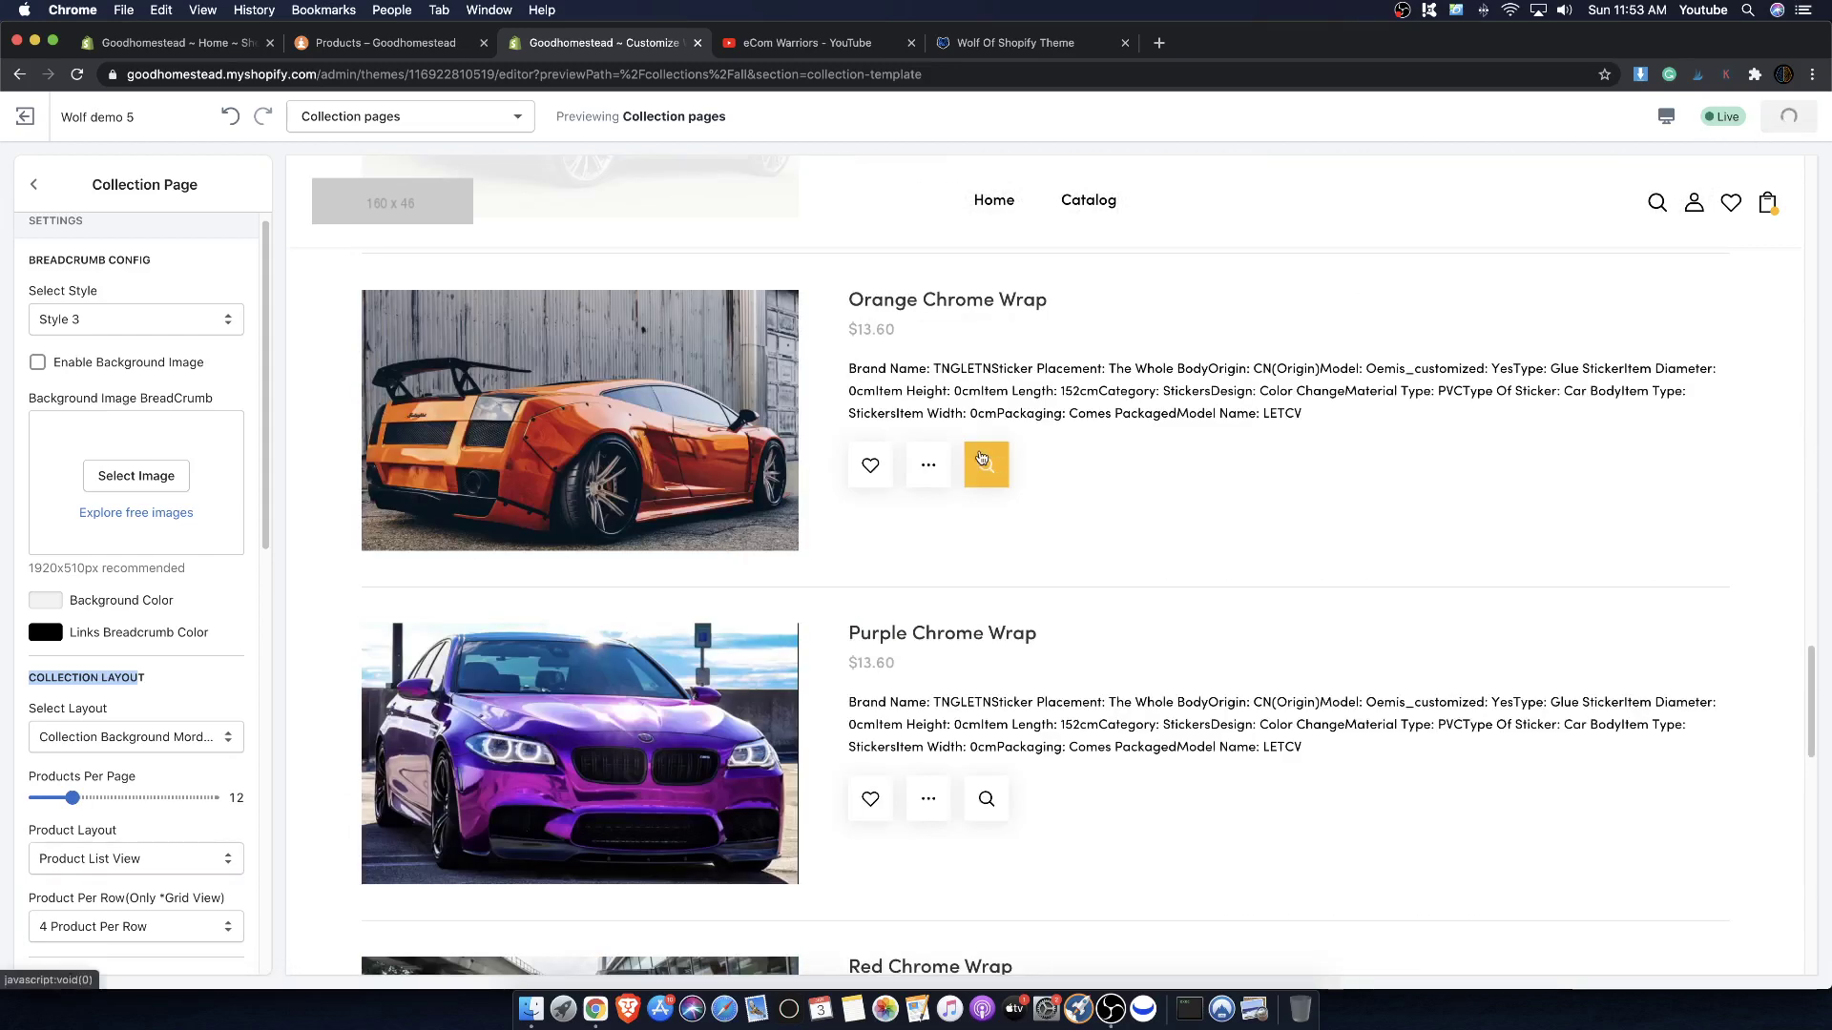
- Examine the saved collection page in the preview, from the Products header through the product list to the pagination
scroll(657, 416, "up", 20)
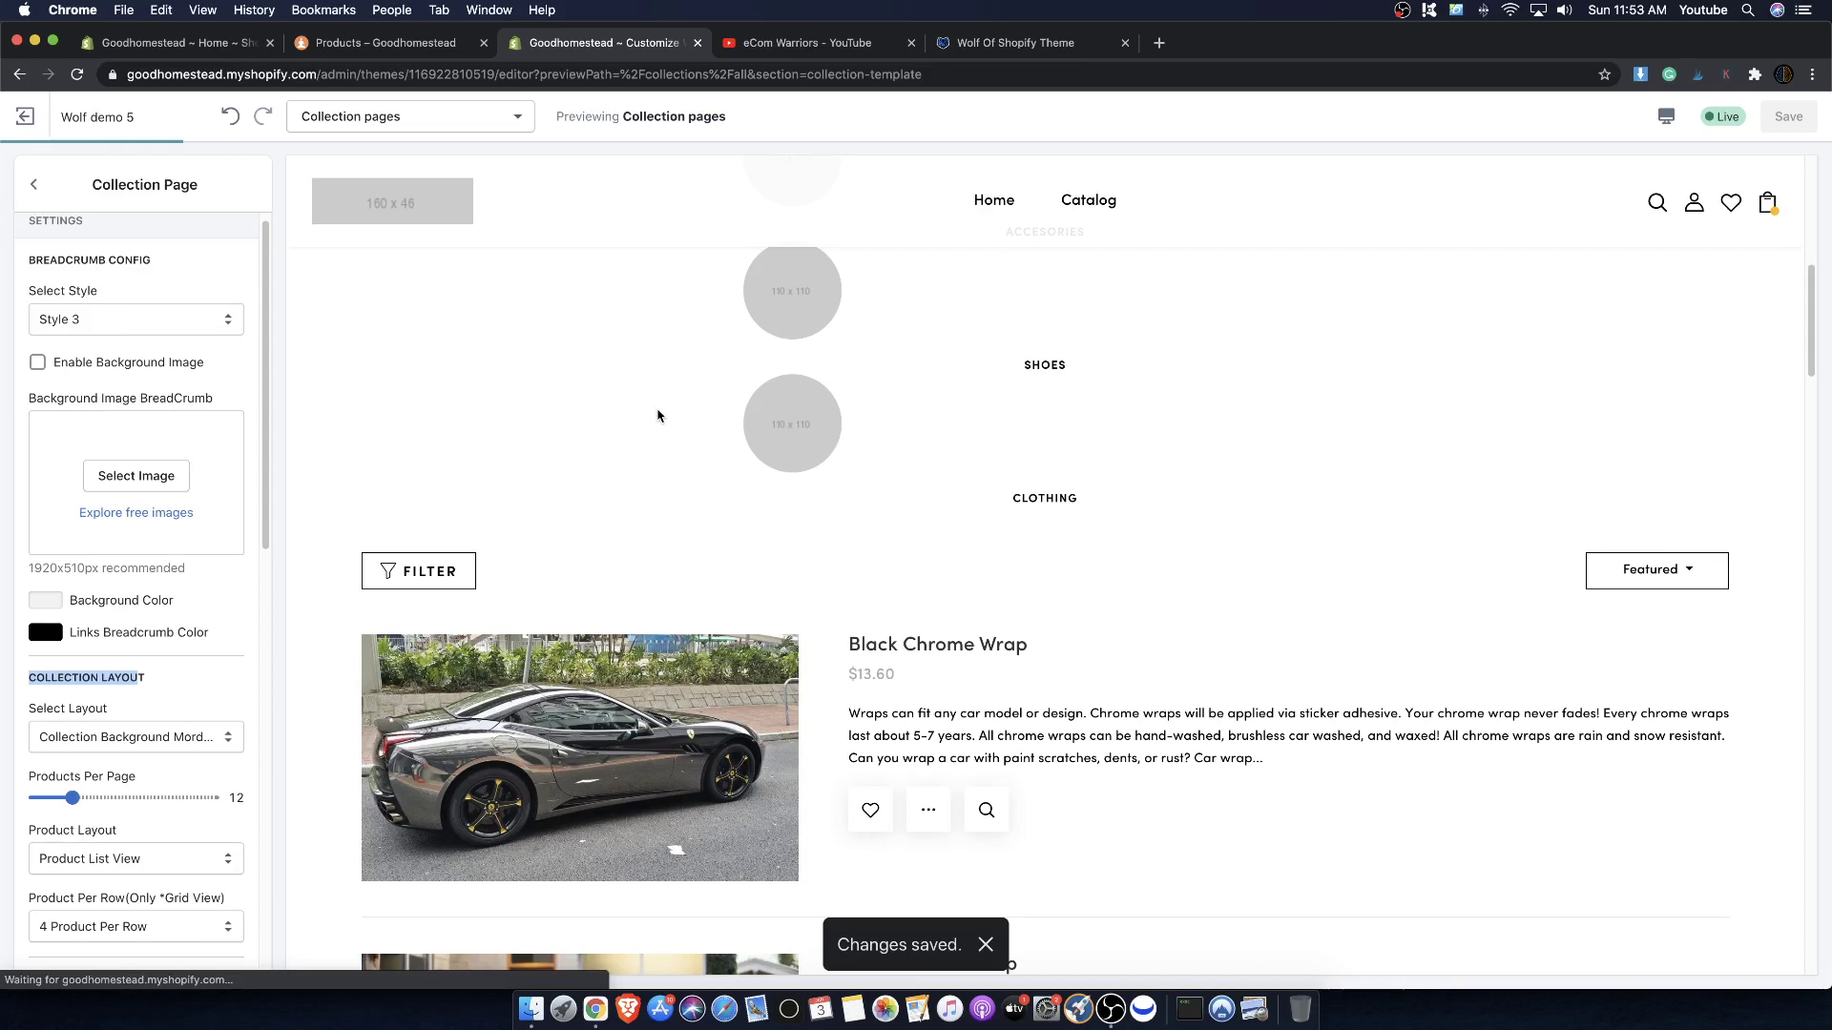
scroll(810, 496, "down", 7)
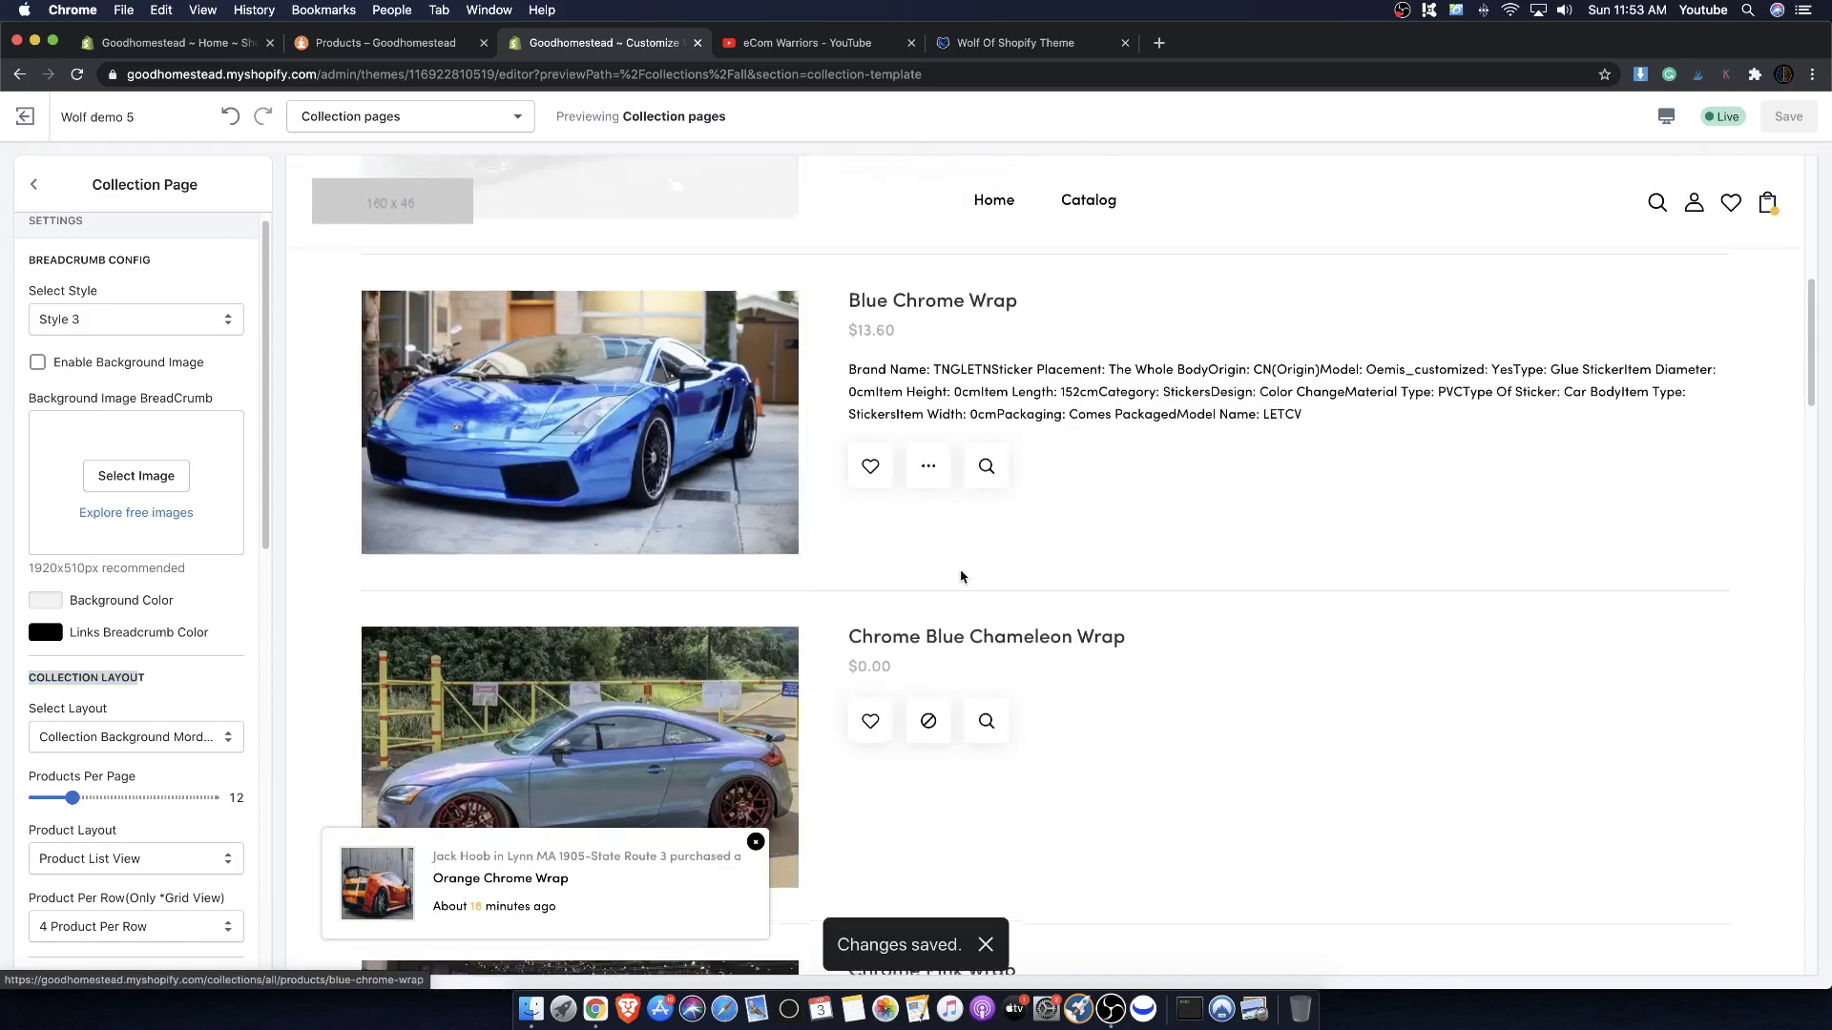
scroll(958, 573, "up", 2)
scroll(957, 573, "up", 5)
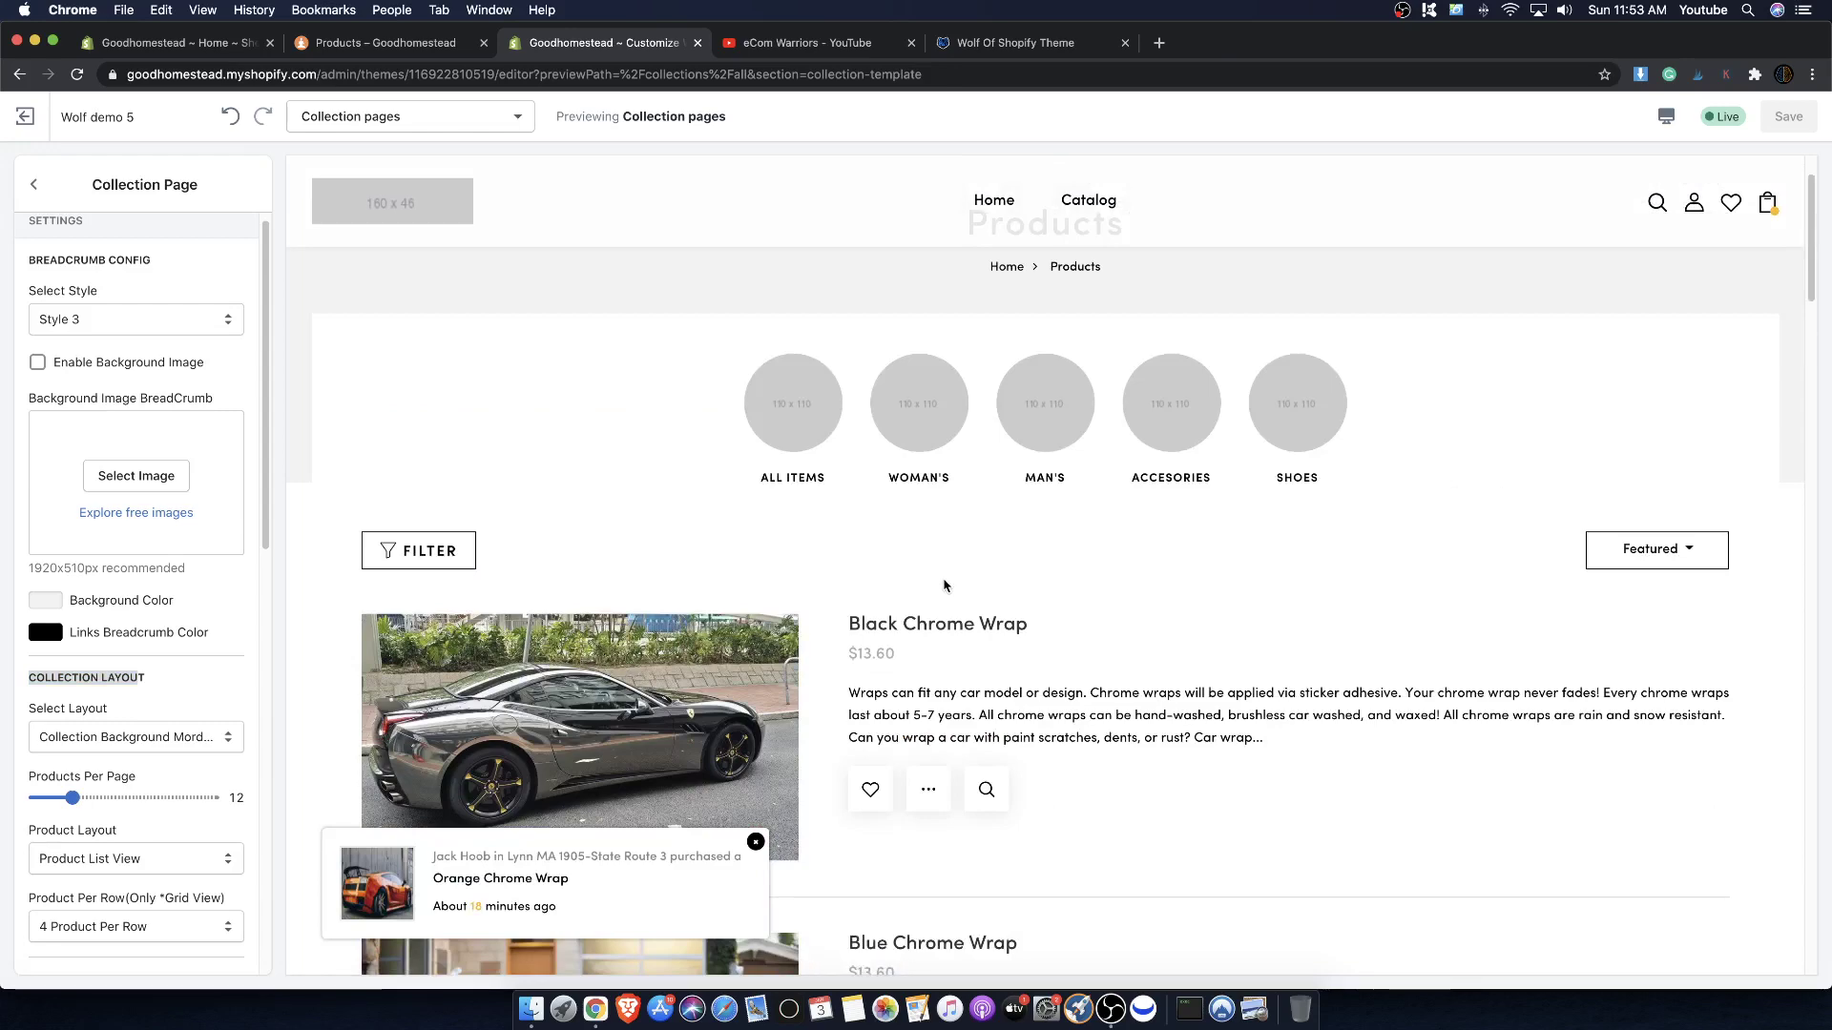
scroll(845, 654, "down", 4)
scroll(679, 642, "down", 15)
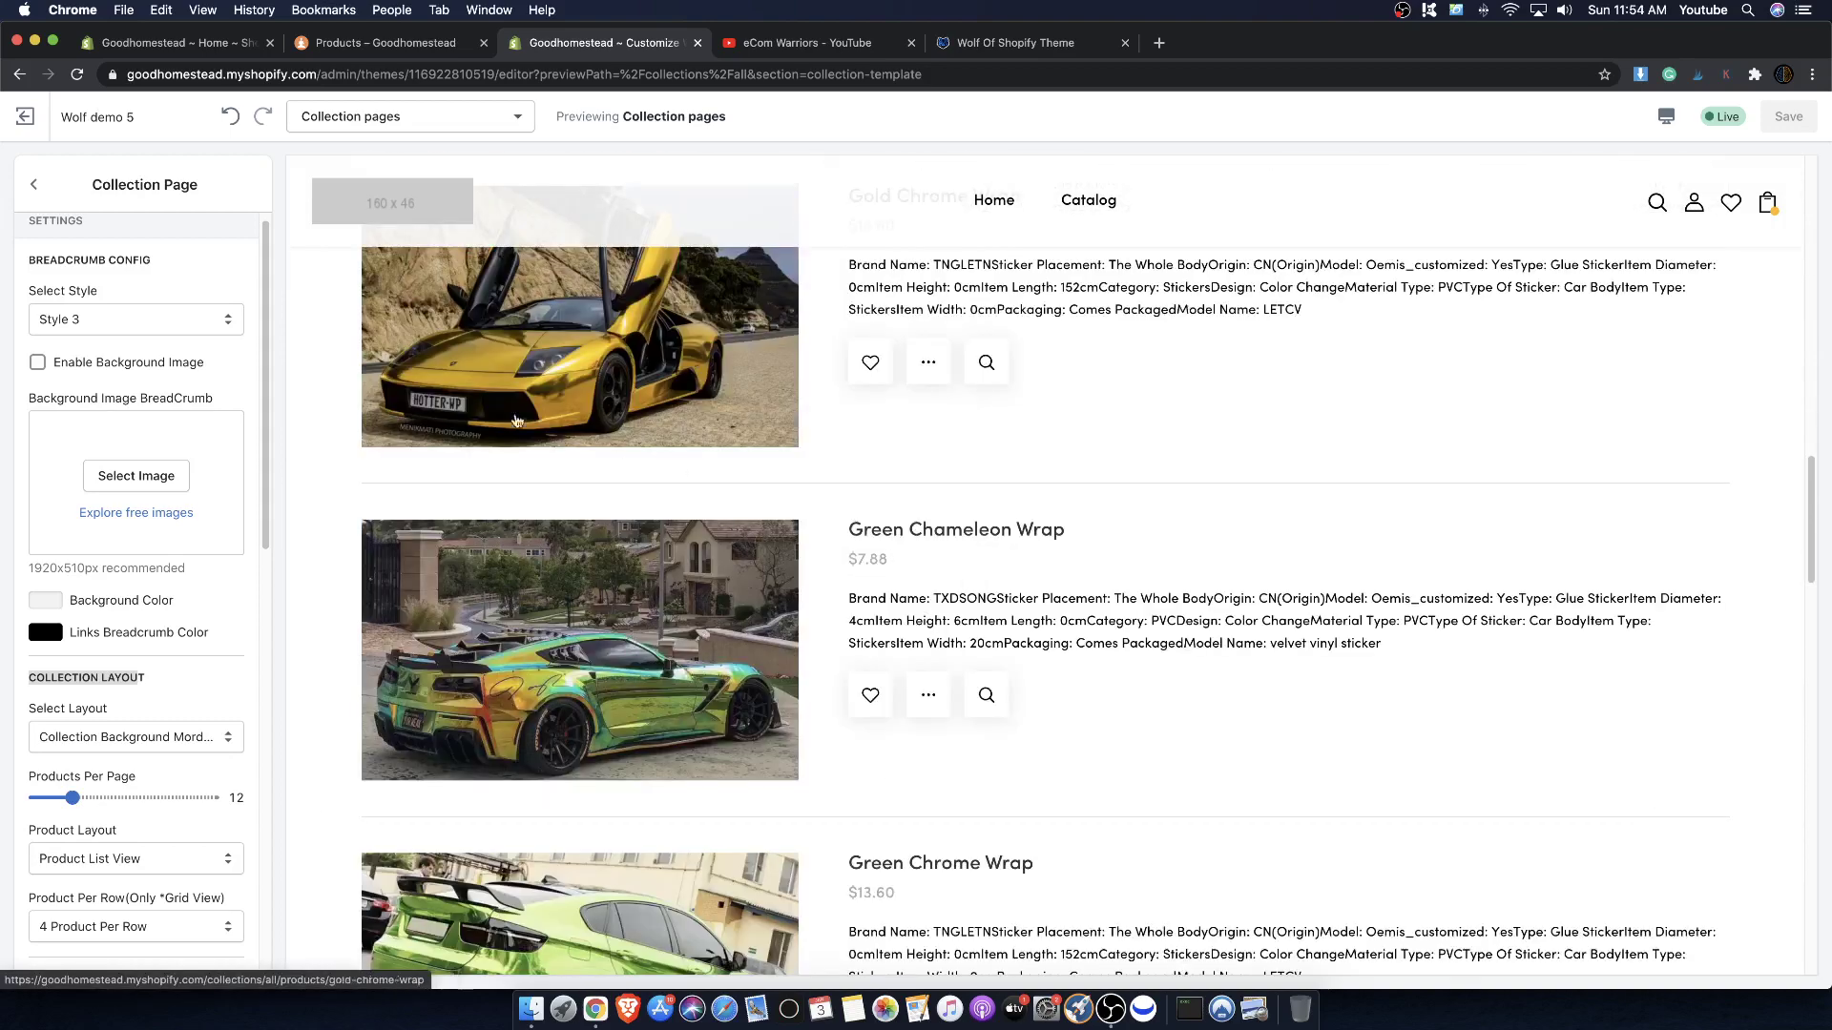
scroll(749, 636, "down", 8)
scroll(748, 636, "down", 15)
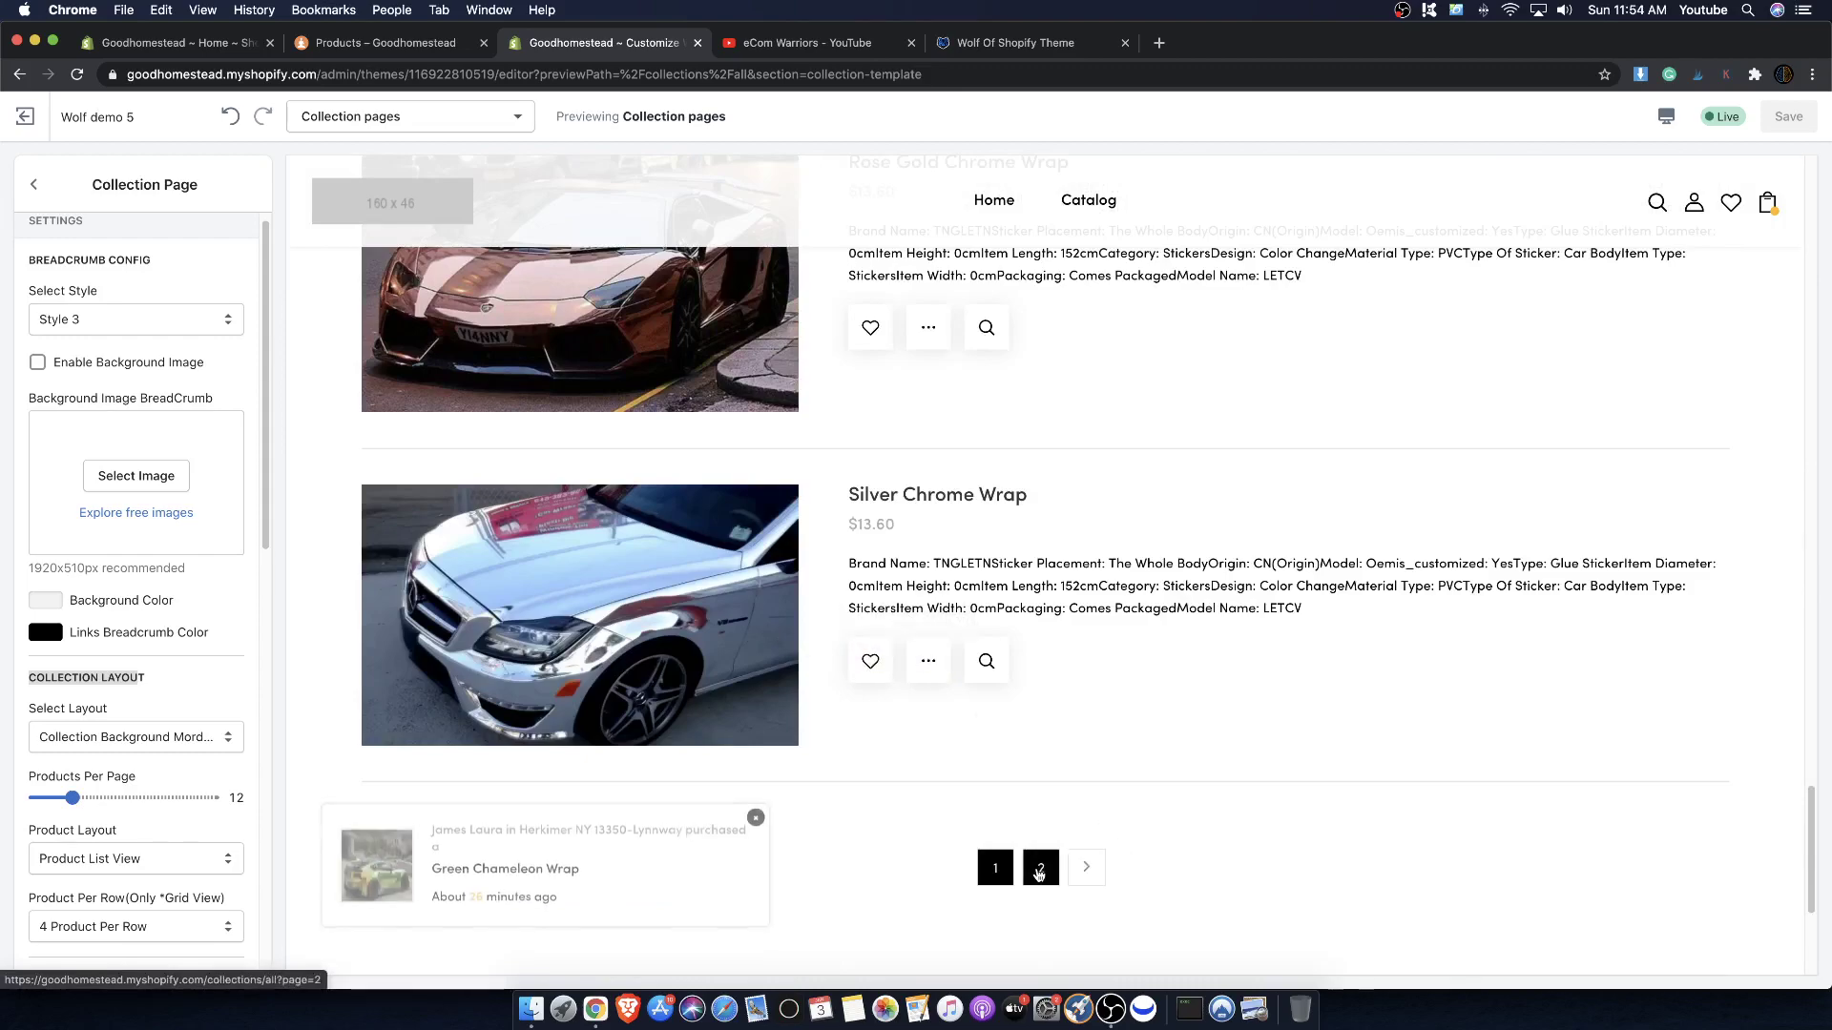
scroll(838, 592, "up", 8)
scroll(597, 465, "up", 20)
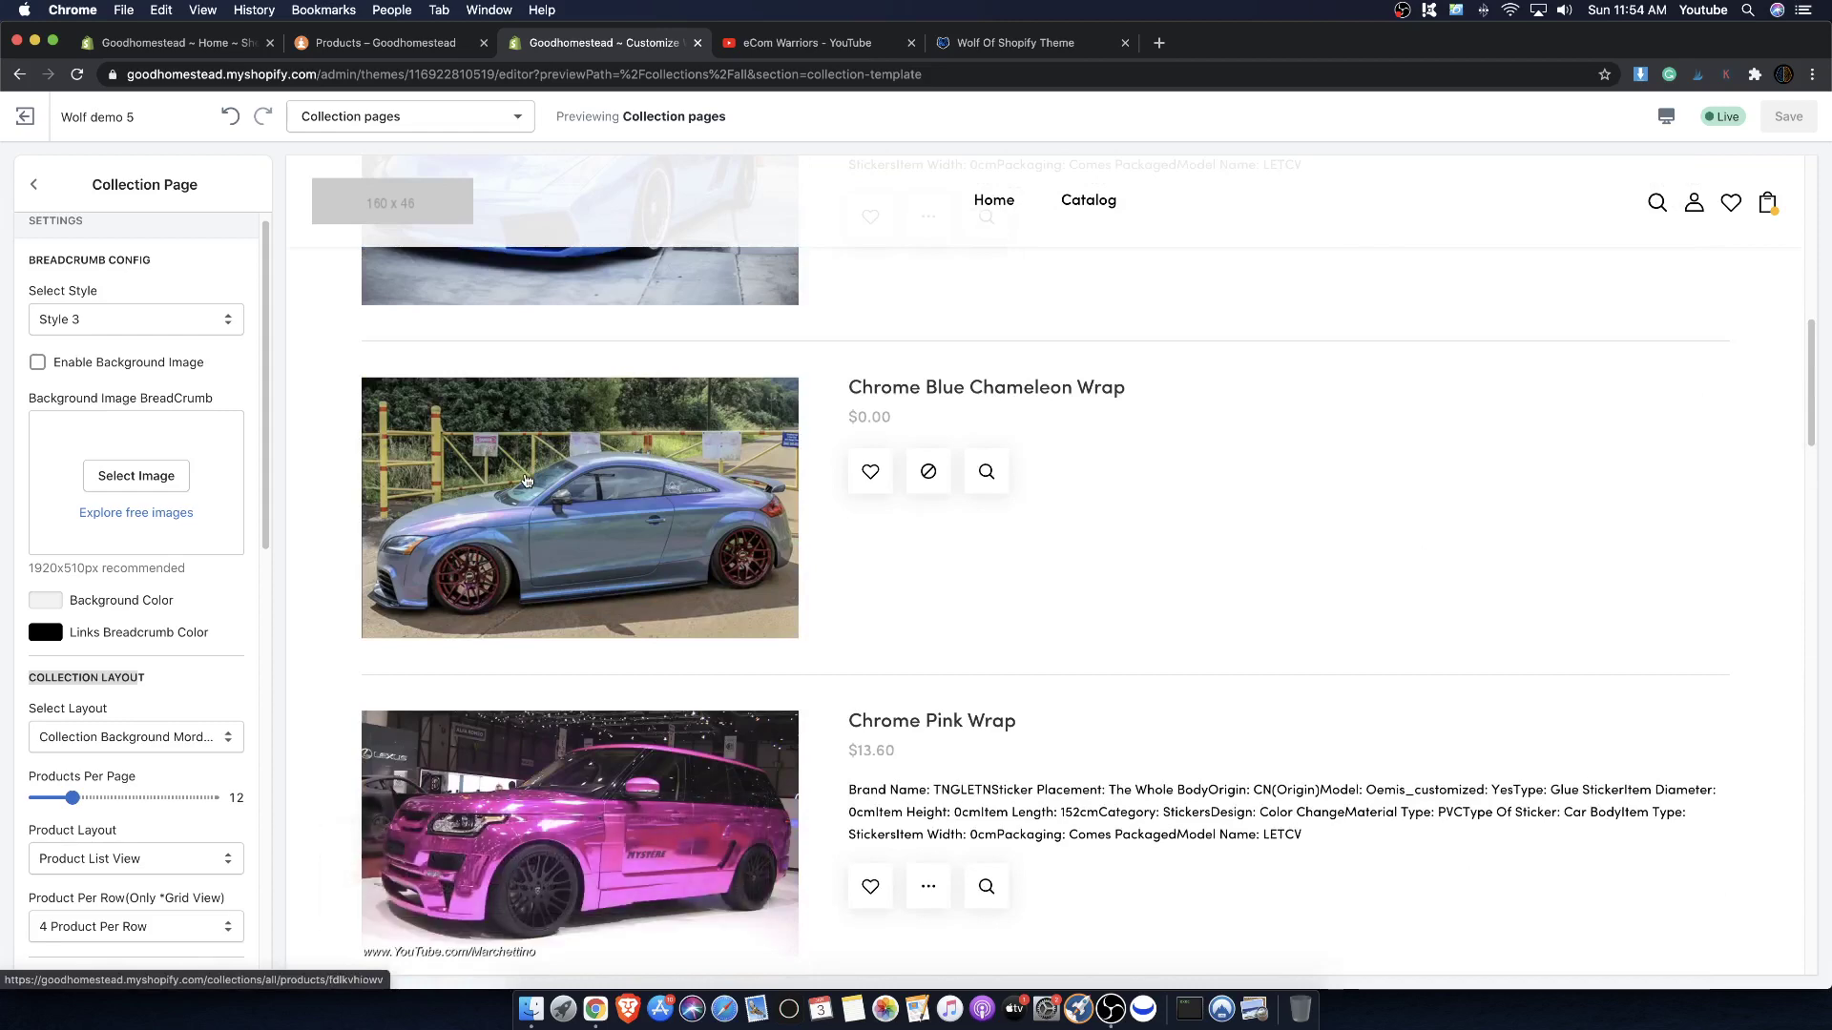
scroll(524, 480, "up", 12)
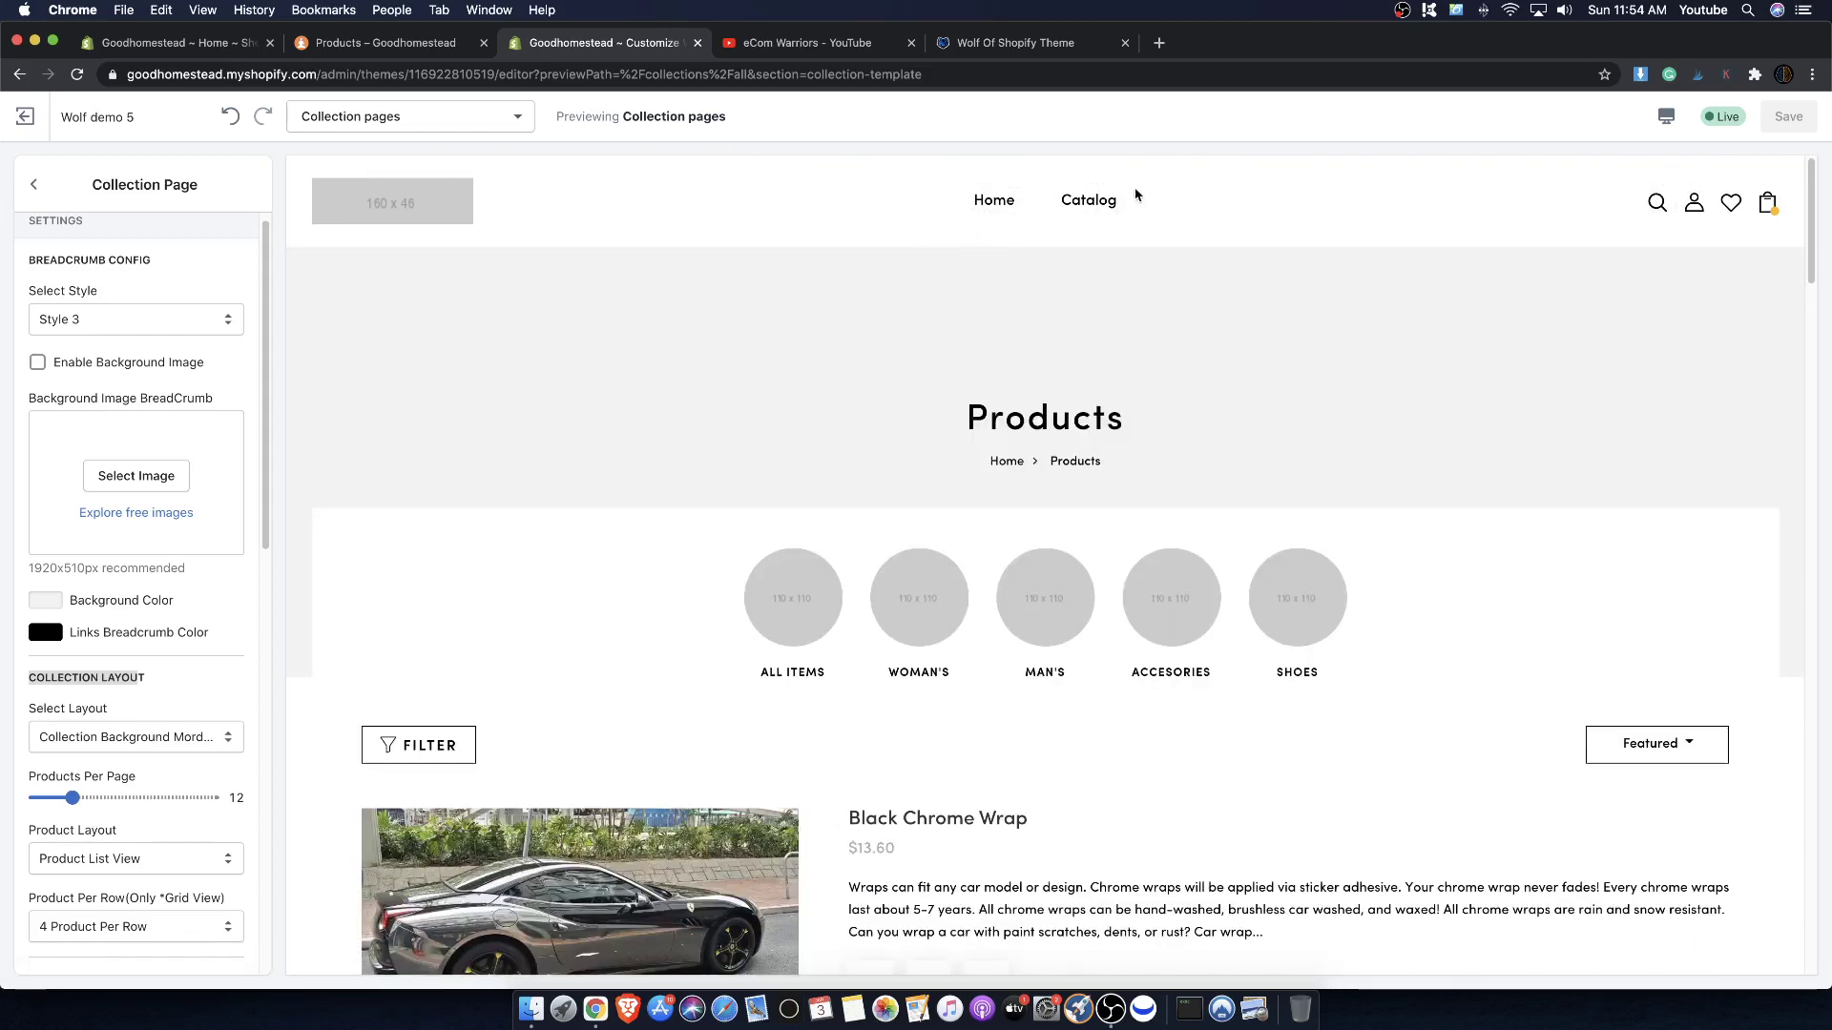
scroll(572, 531, "down", 9)
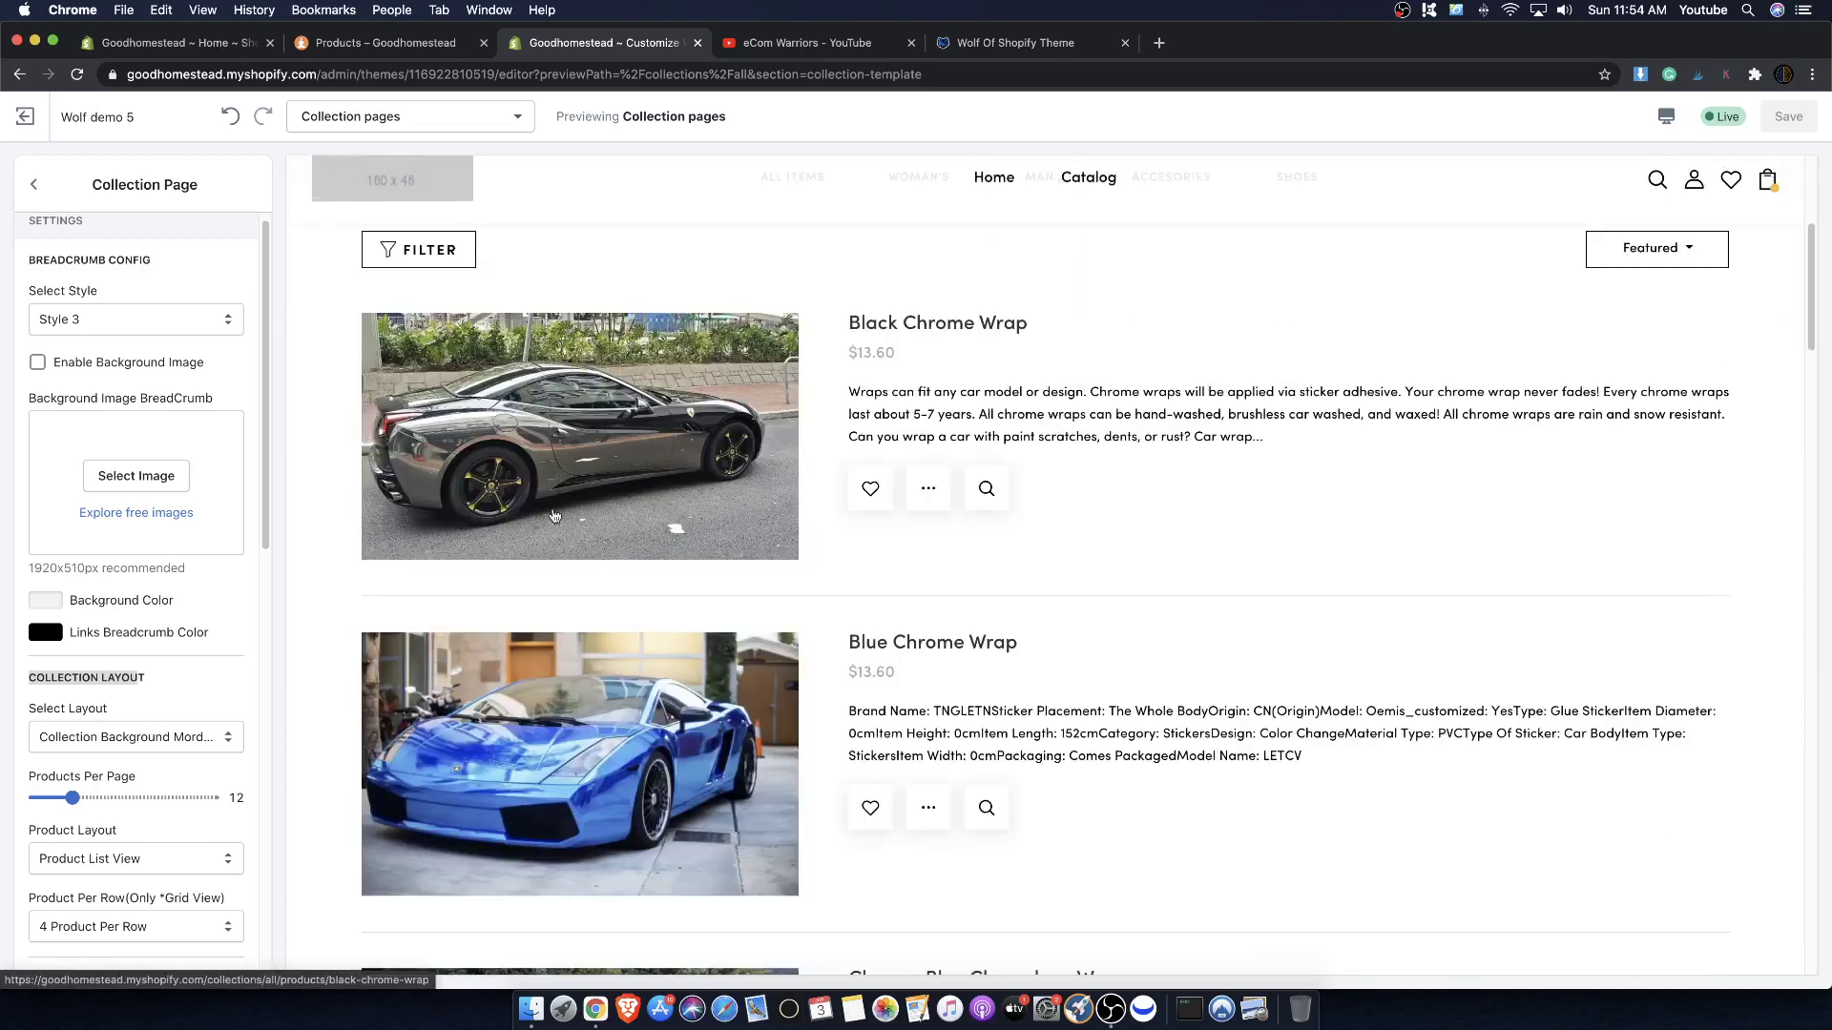
scroll(606, 535, "down", 10)
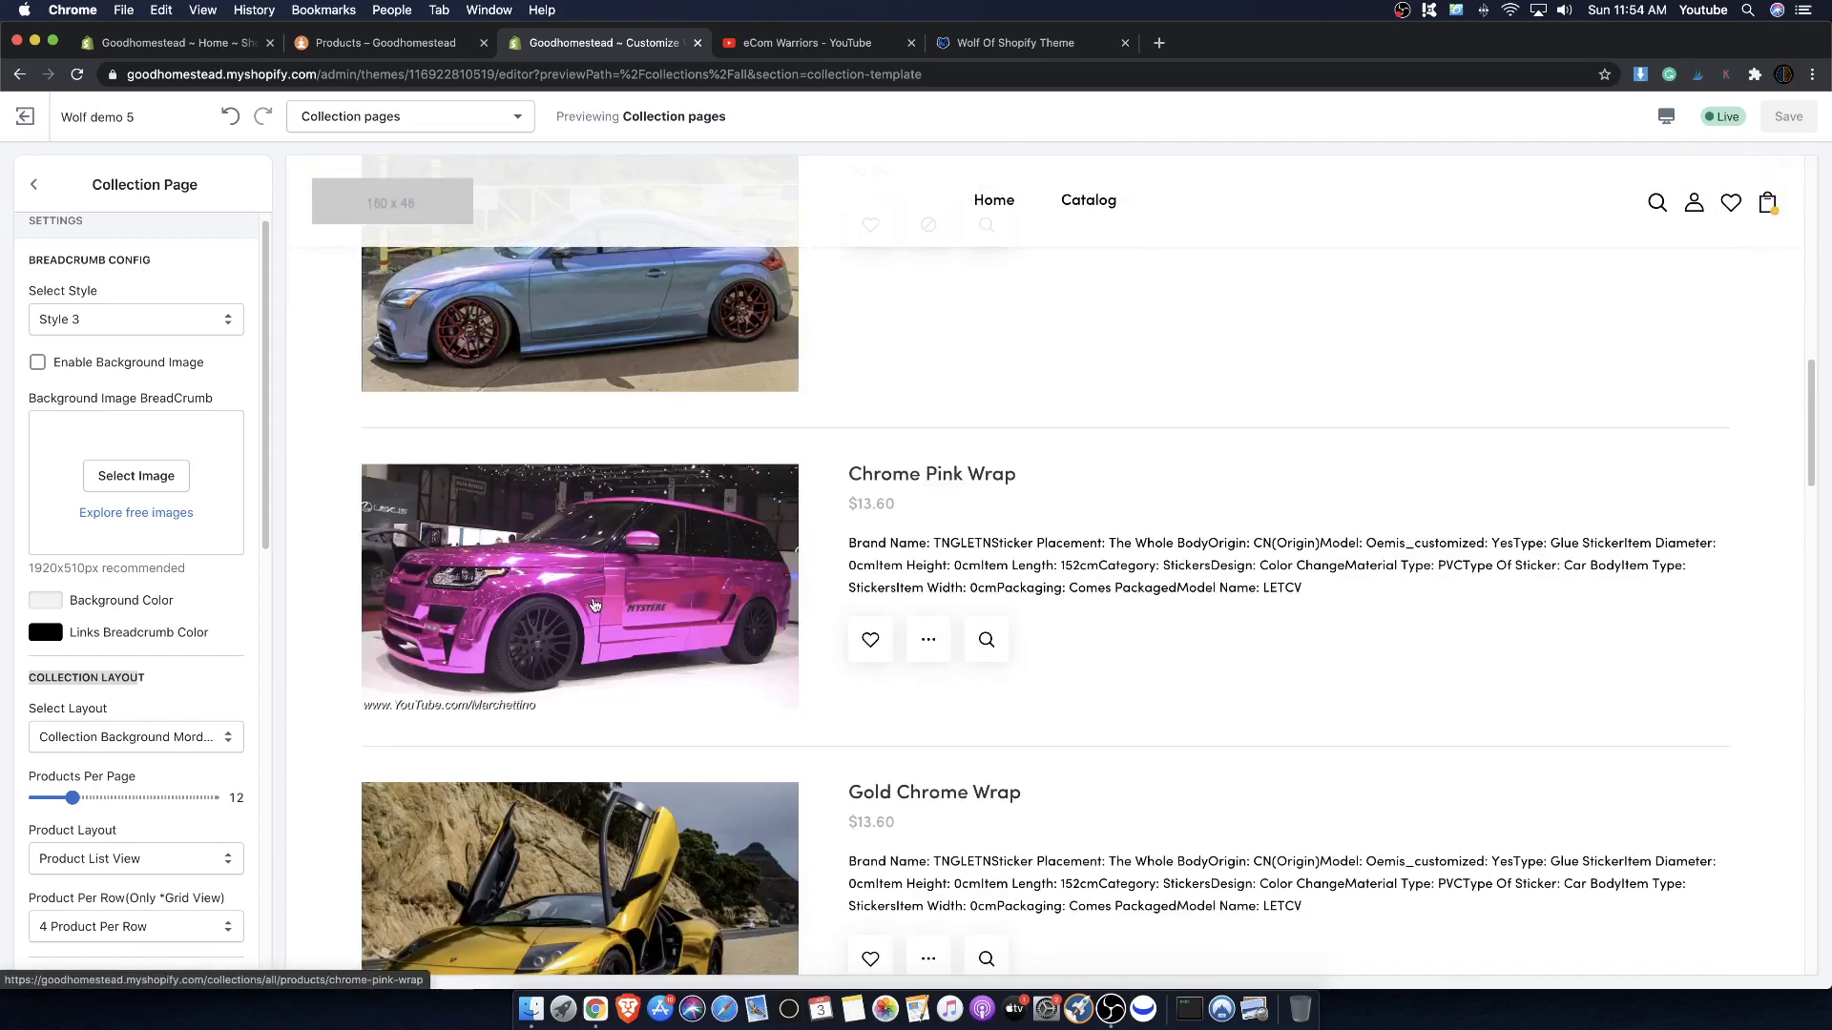
scroll(577, 555, "down", 15)
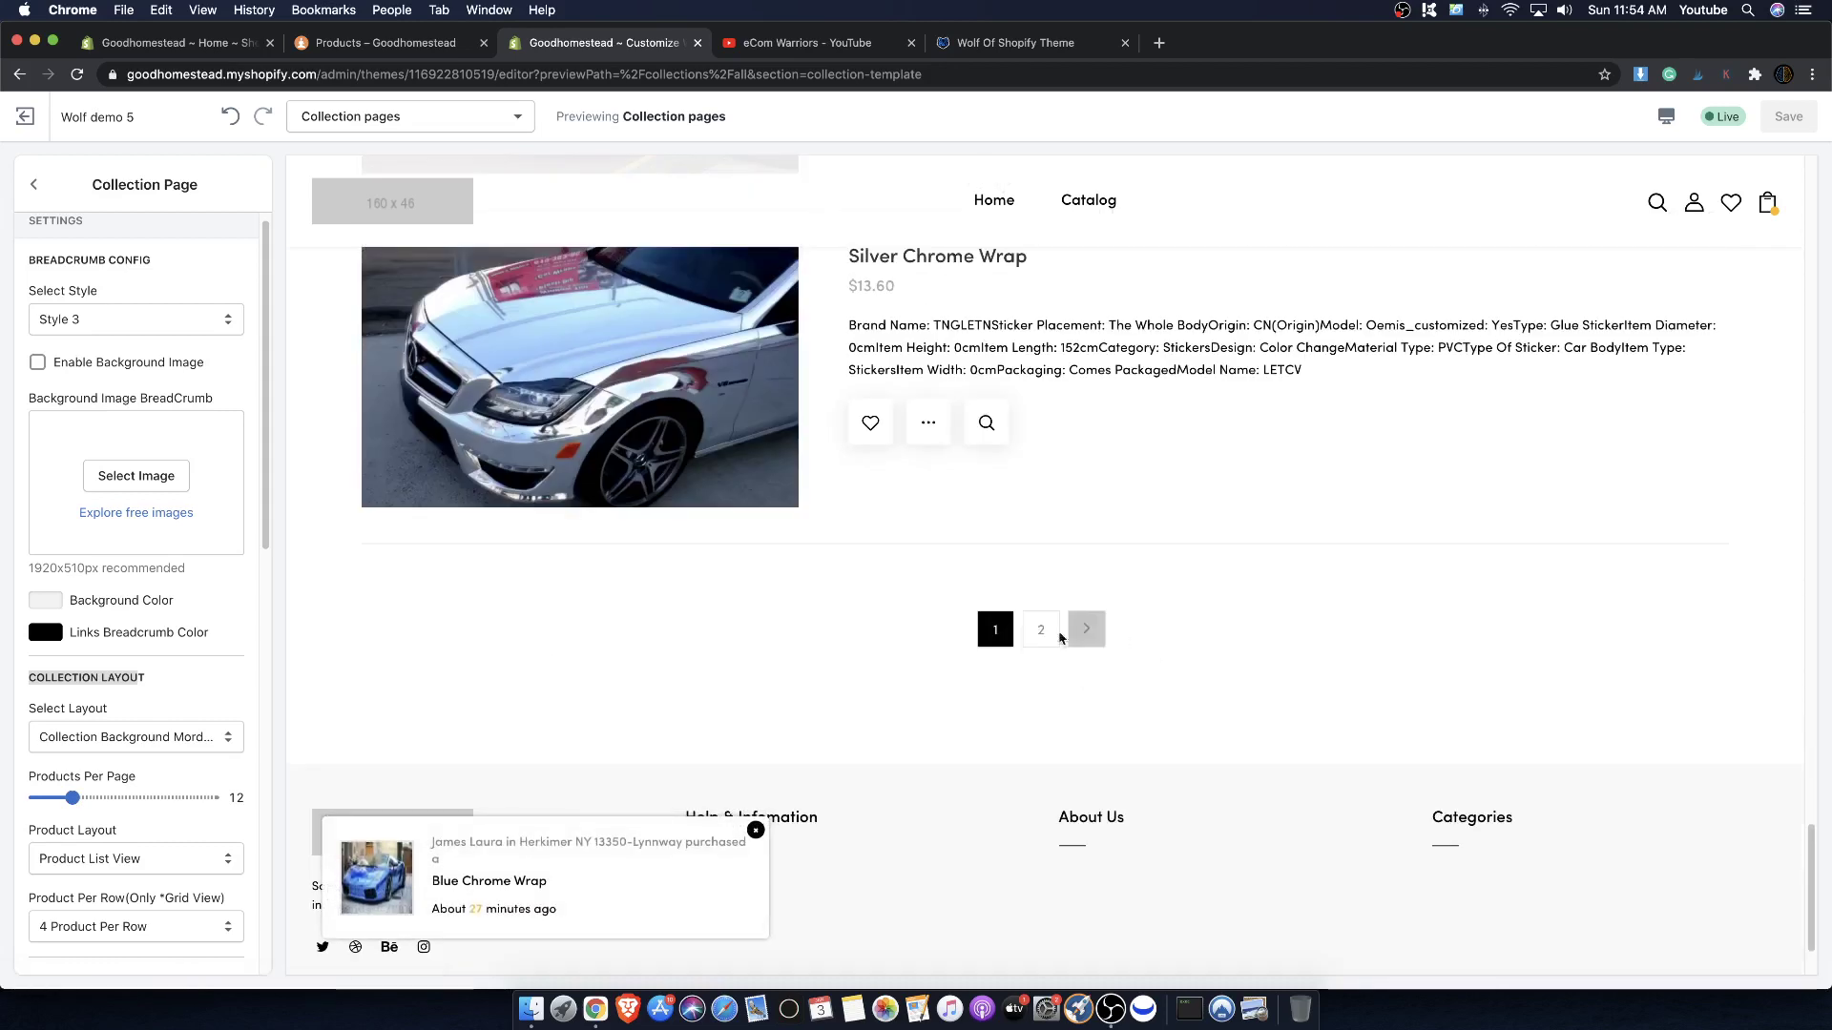
scroll(753, 575, "up", 15)
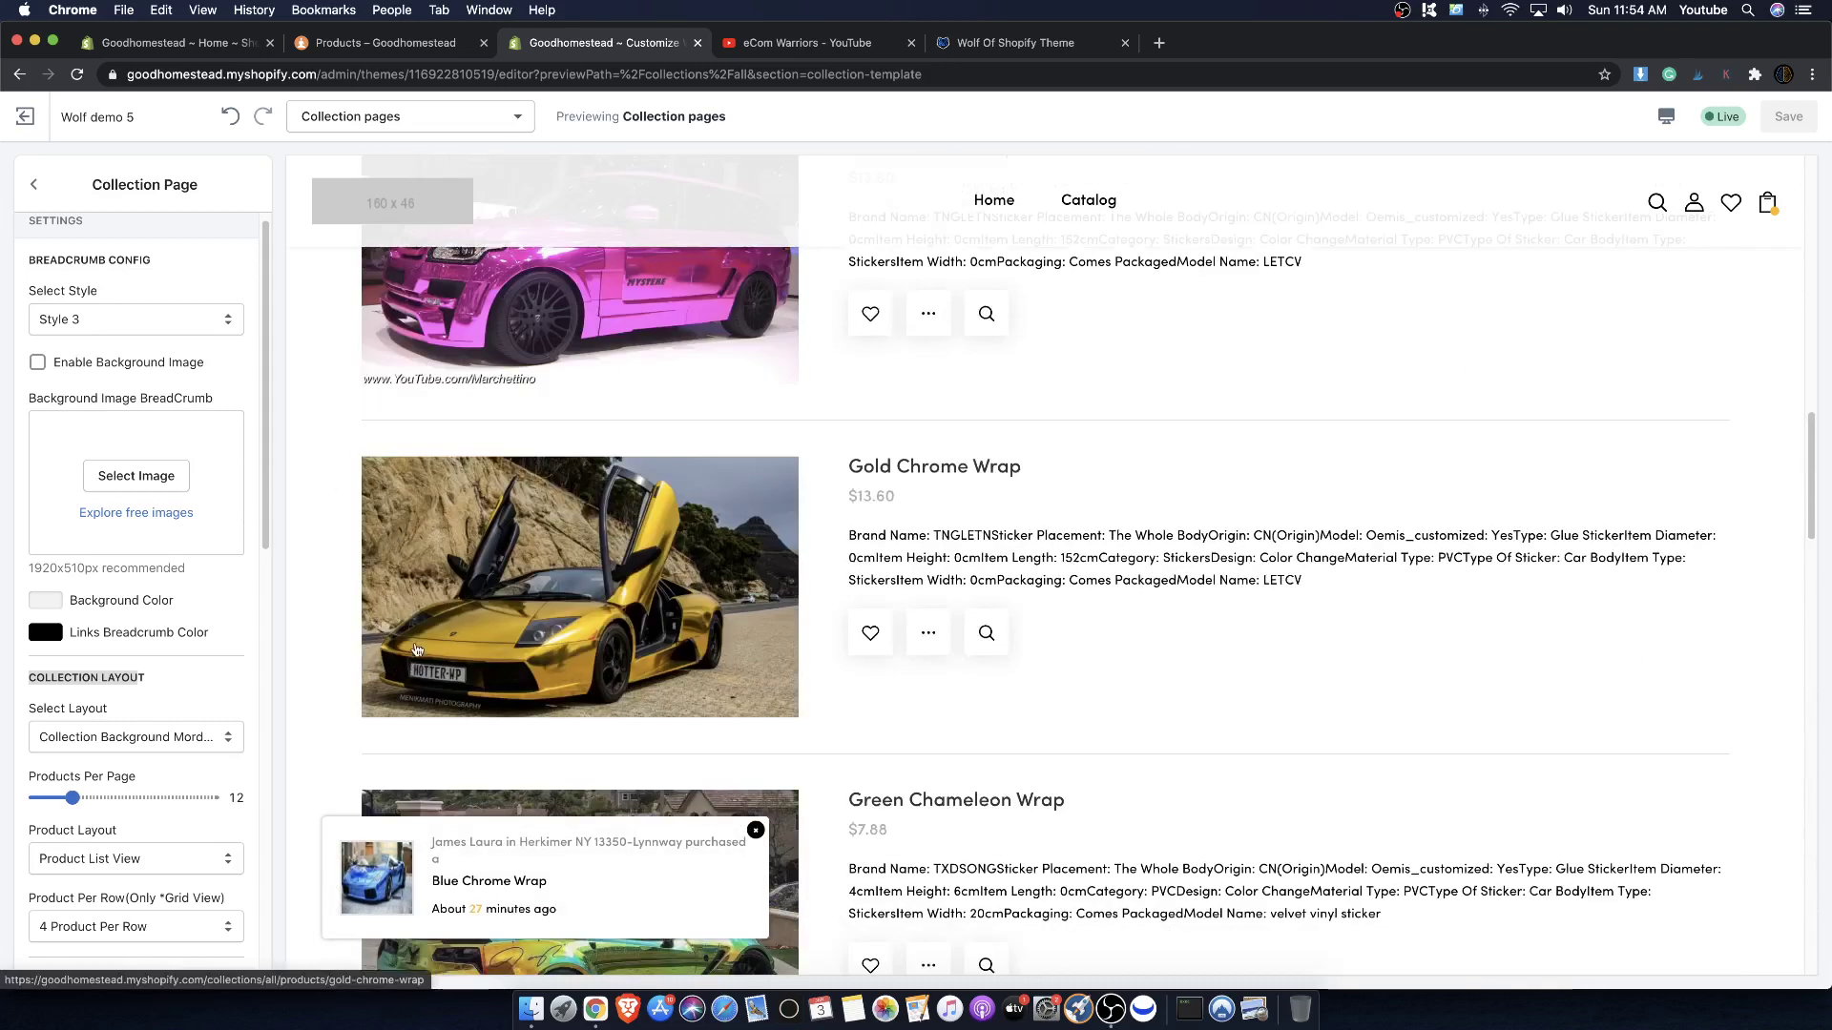
scroll(416, 650, "up", 10)
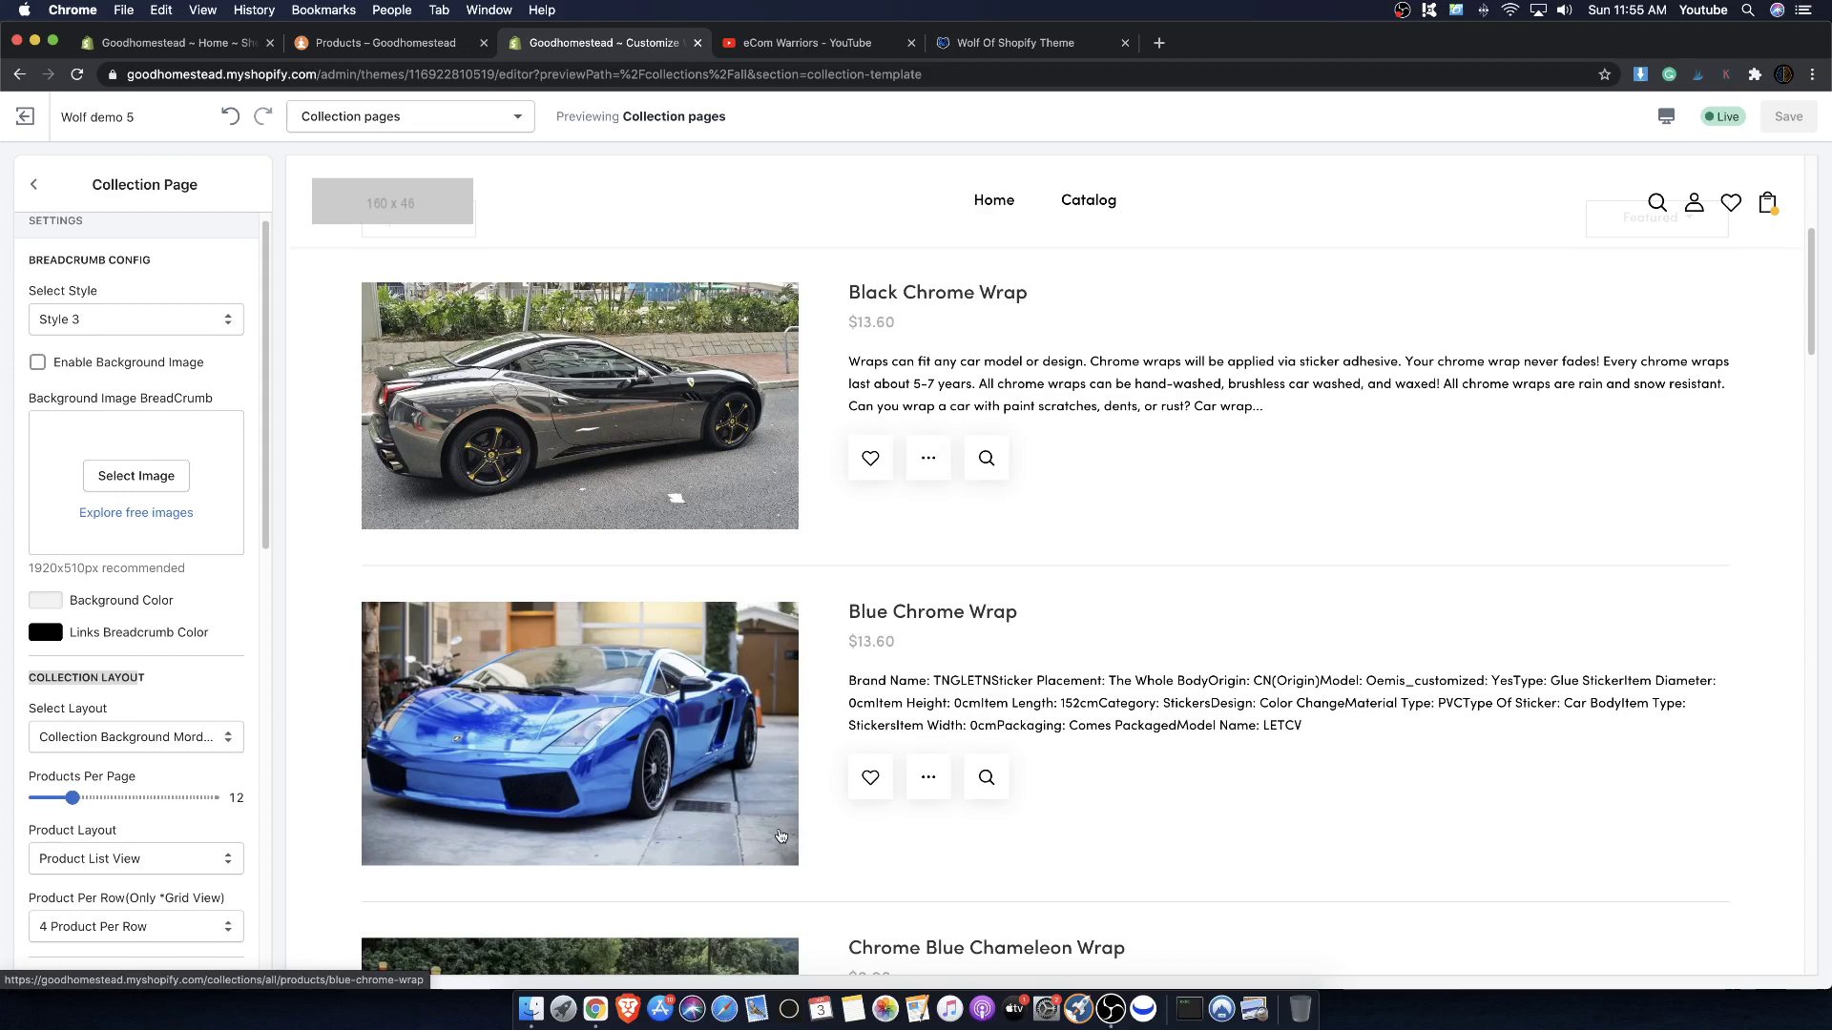
scroll(809, 685, "up", 5)
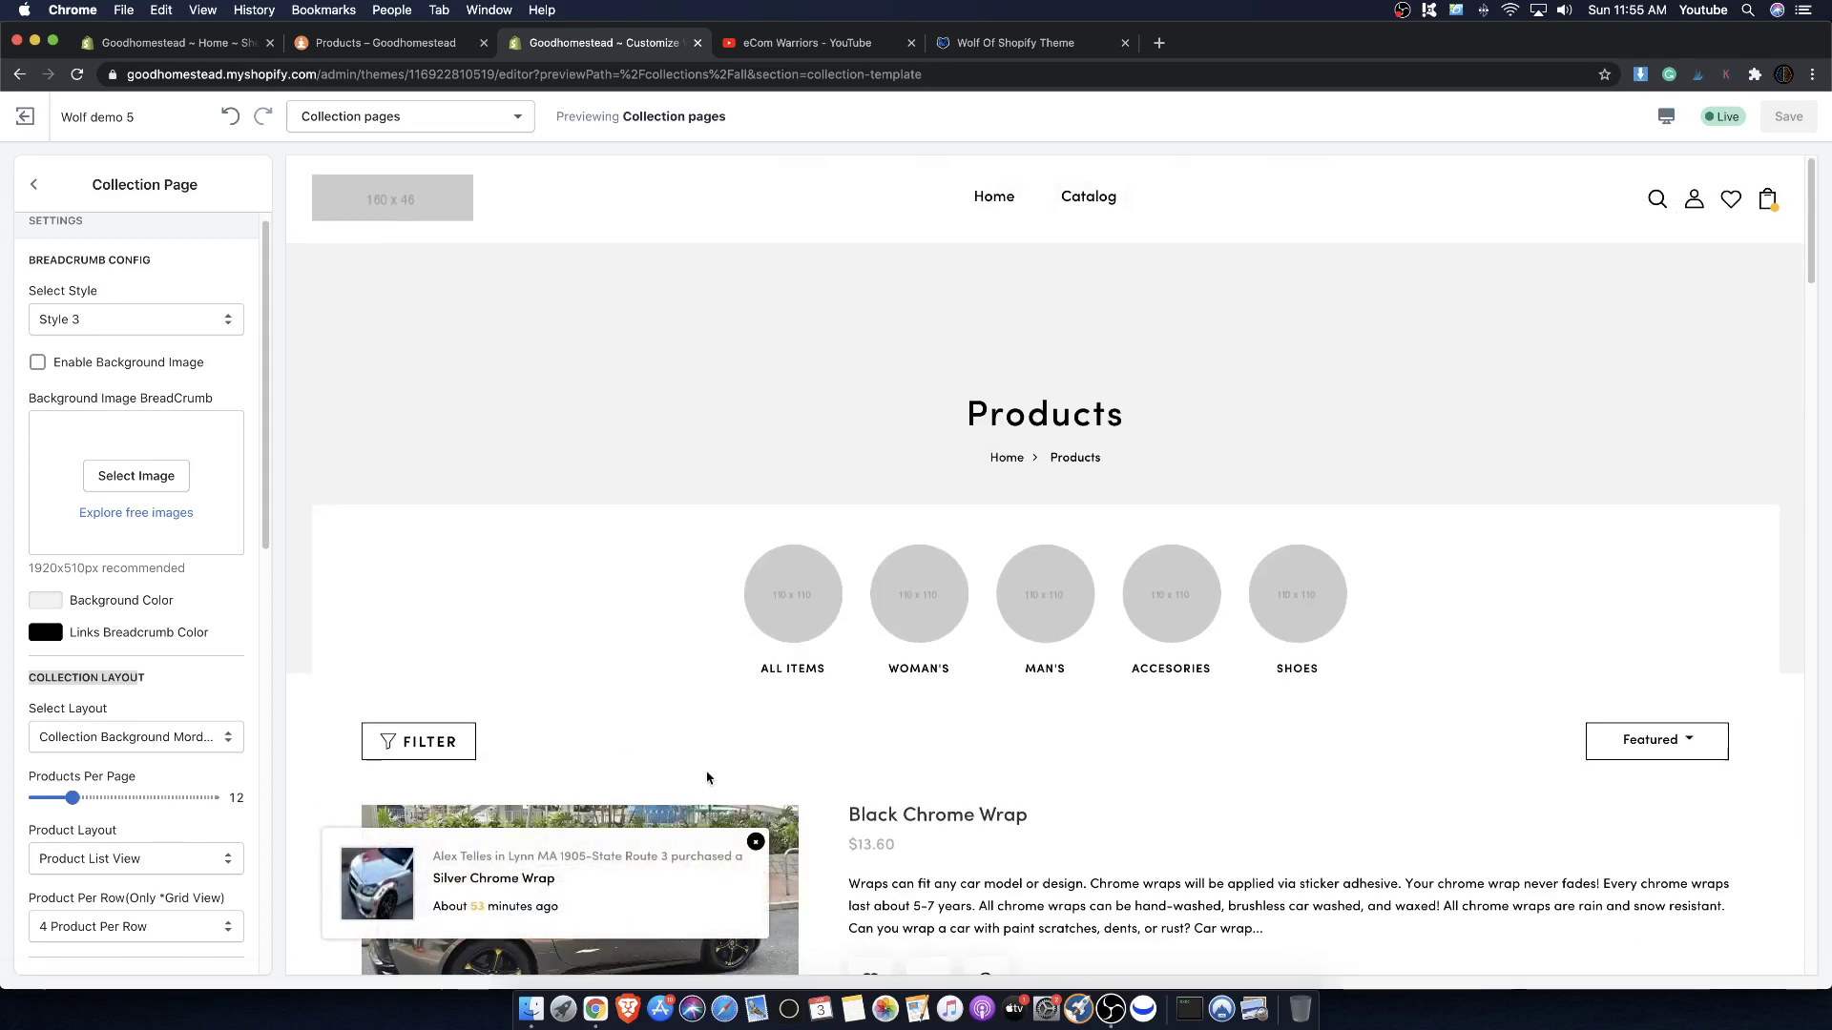
- Open the Black Chrome Wrap product page from the product list in the preview
scroll(706, 768, "down", 3)
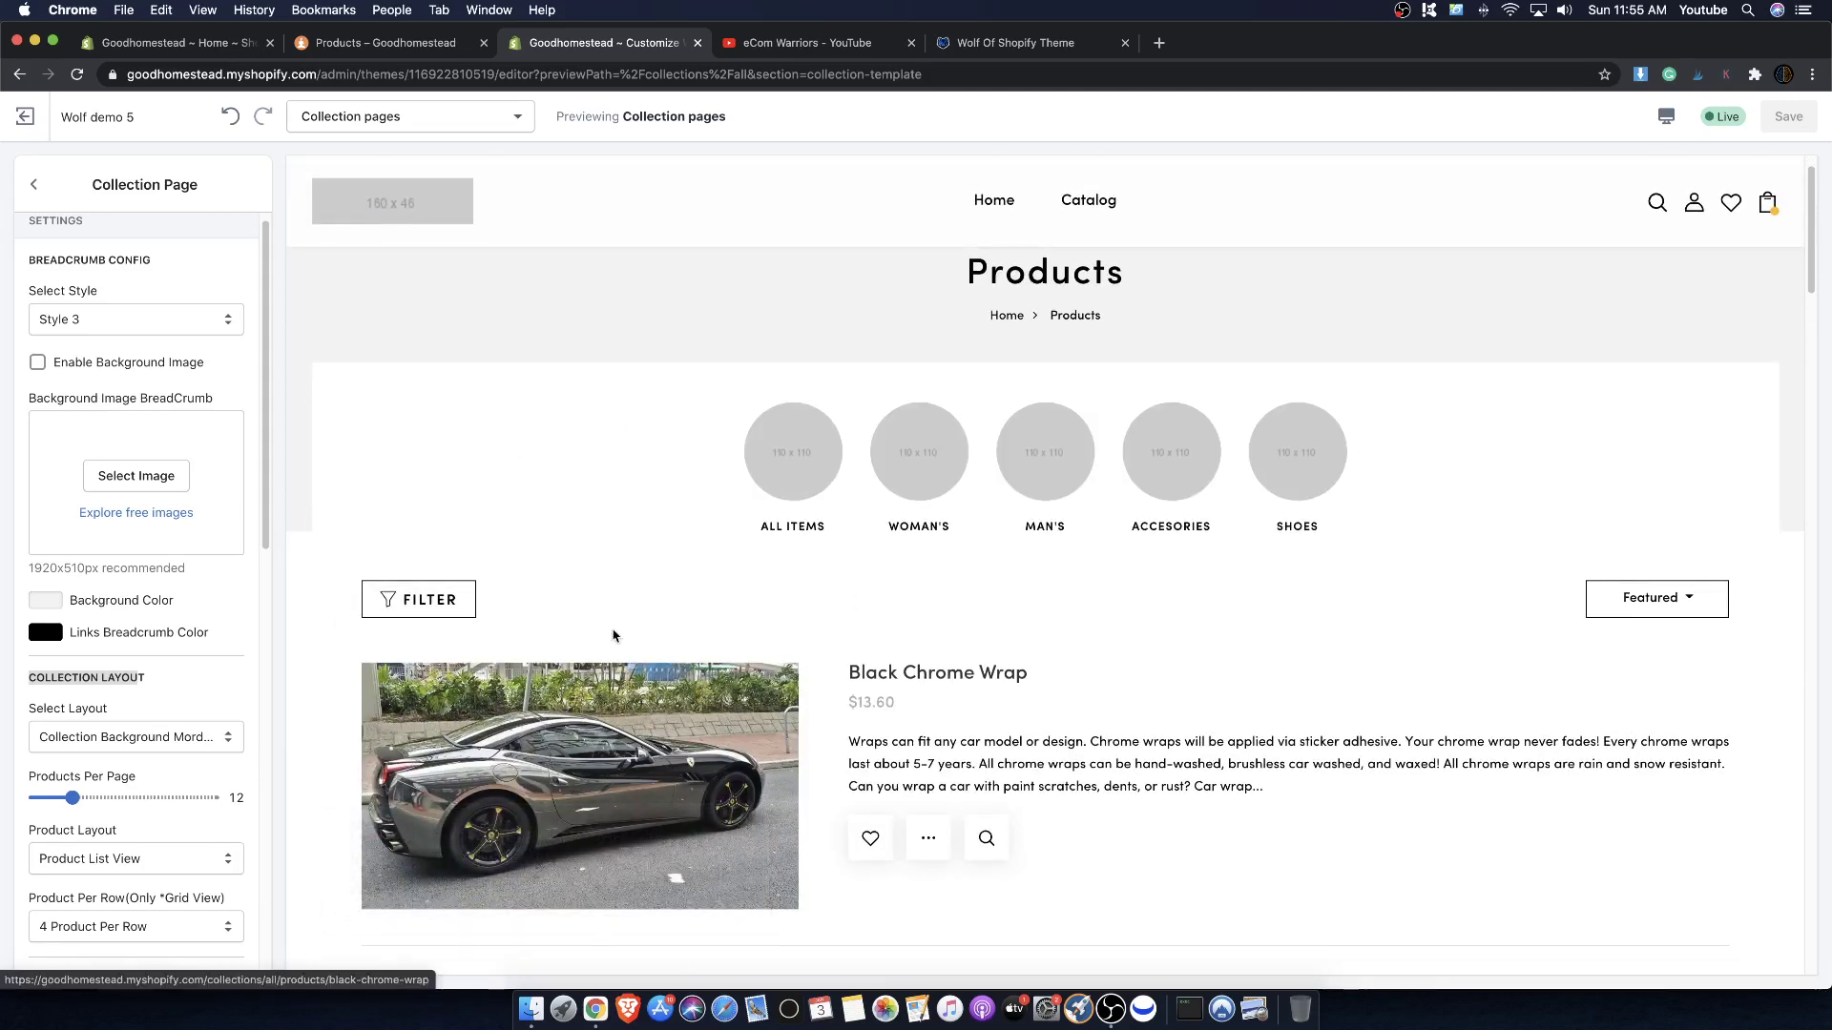
scroll(588, 754, "down", 5)
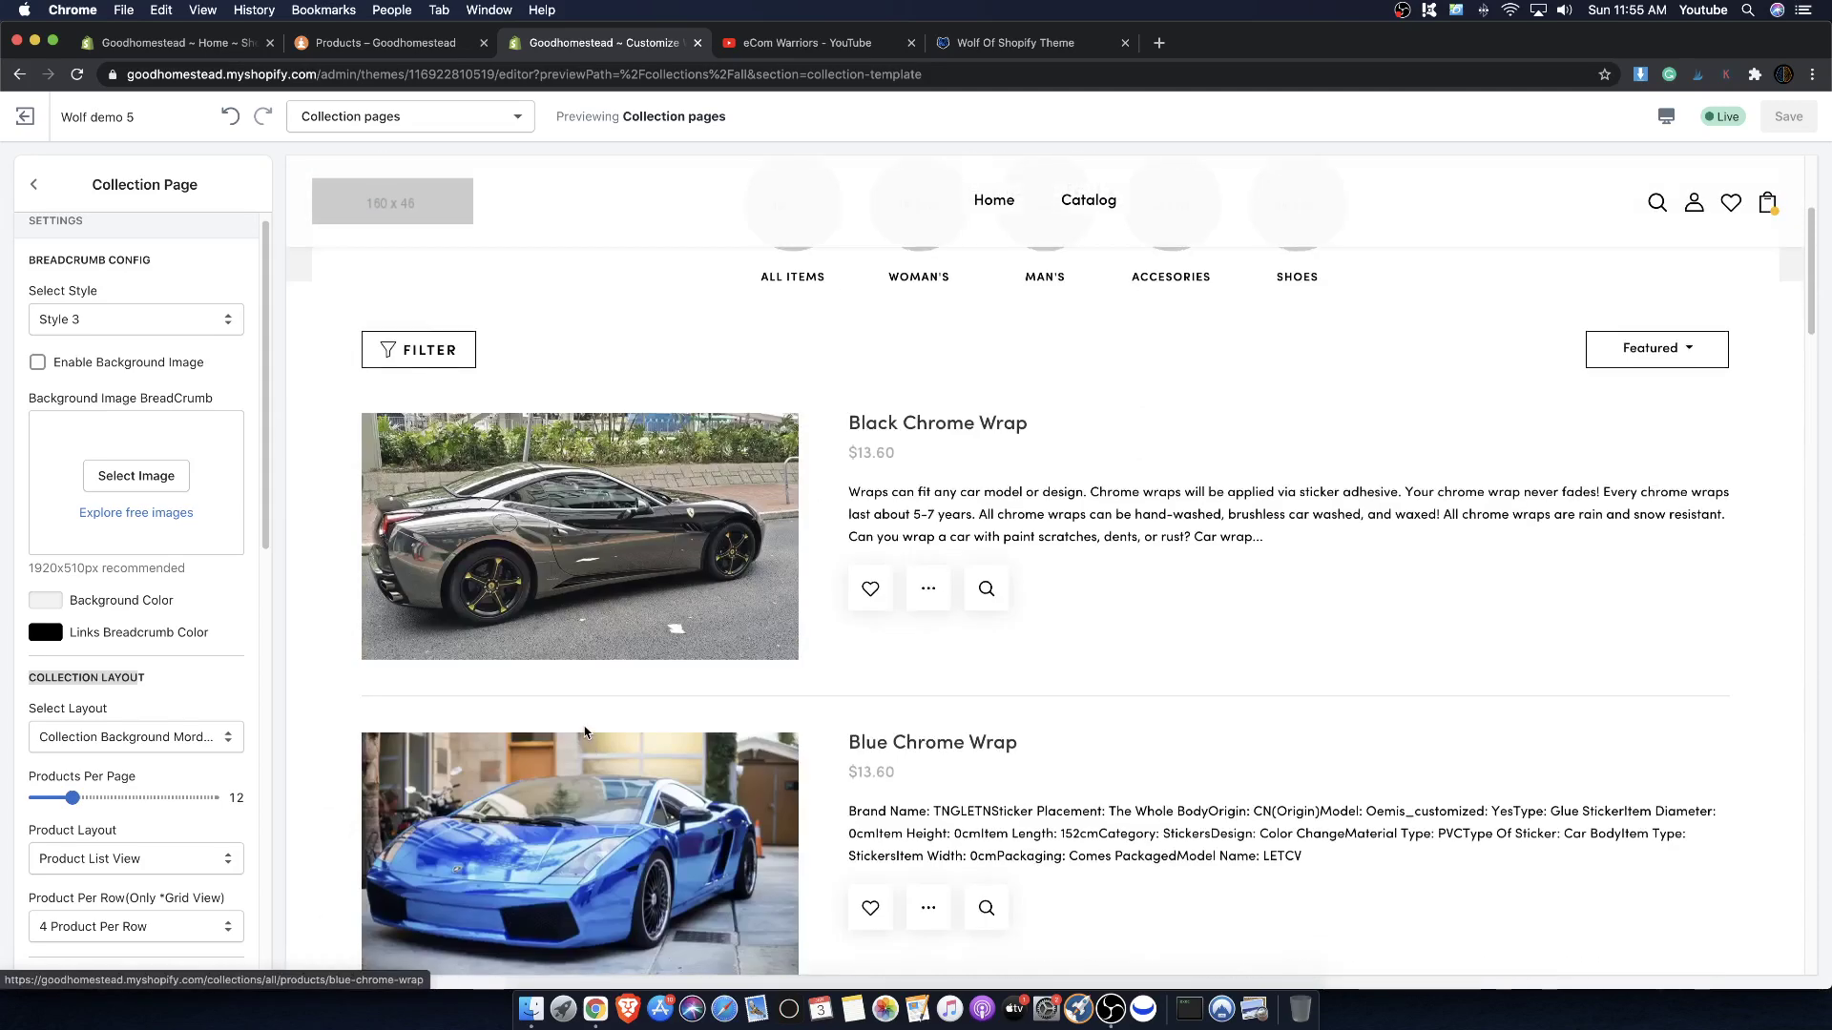
scroll(585, 732, "down", 2)
scroll(579, 736, "down", 1)
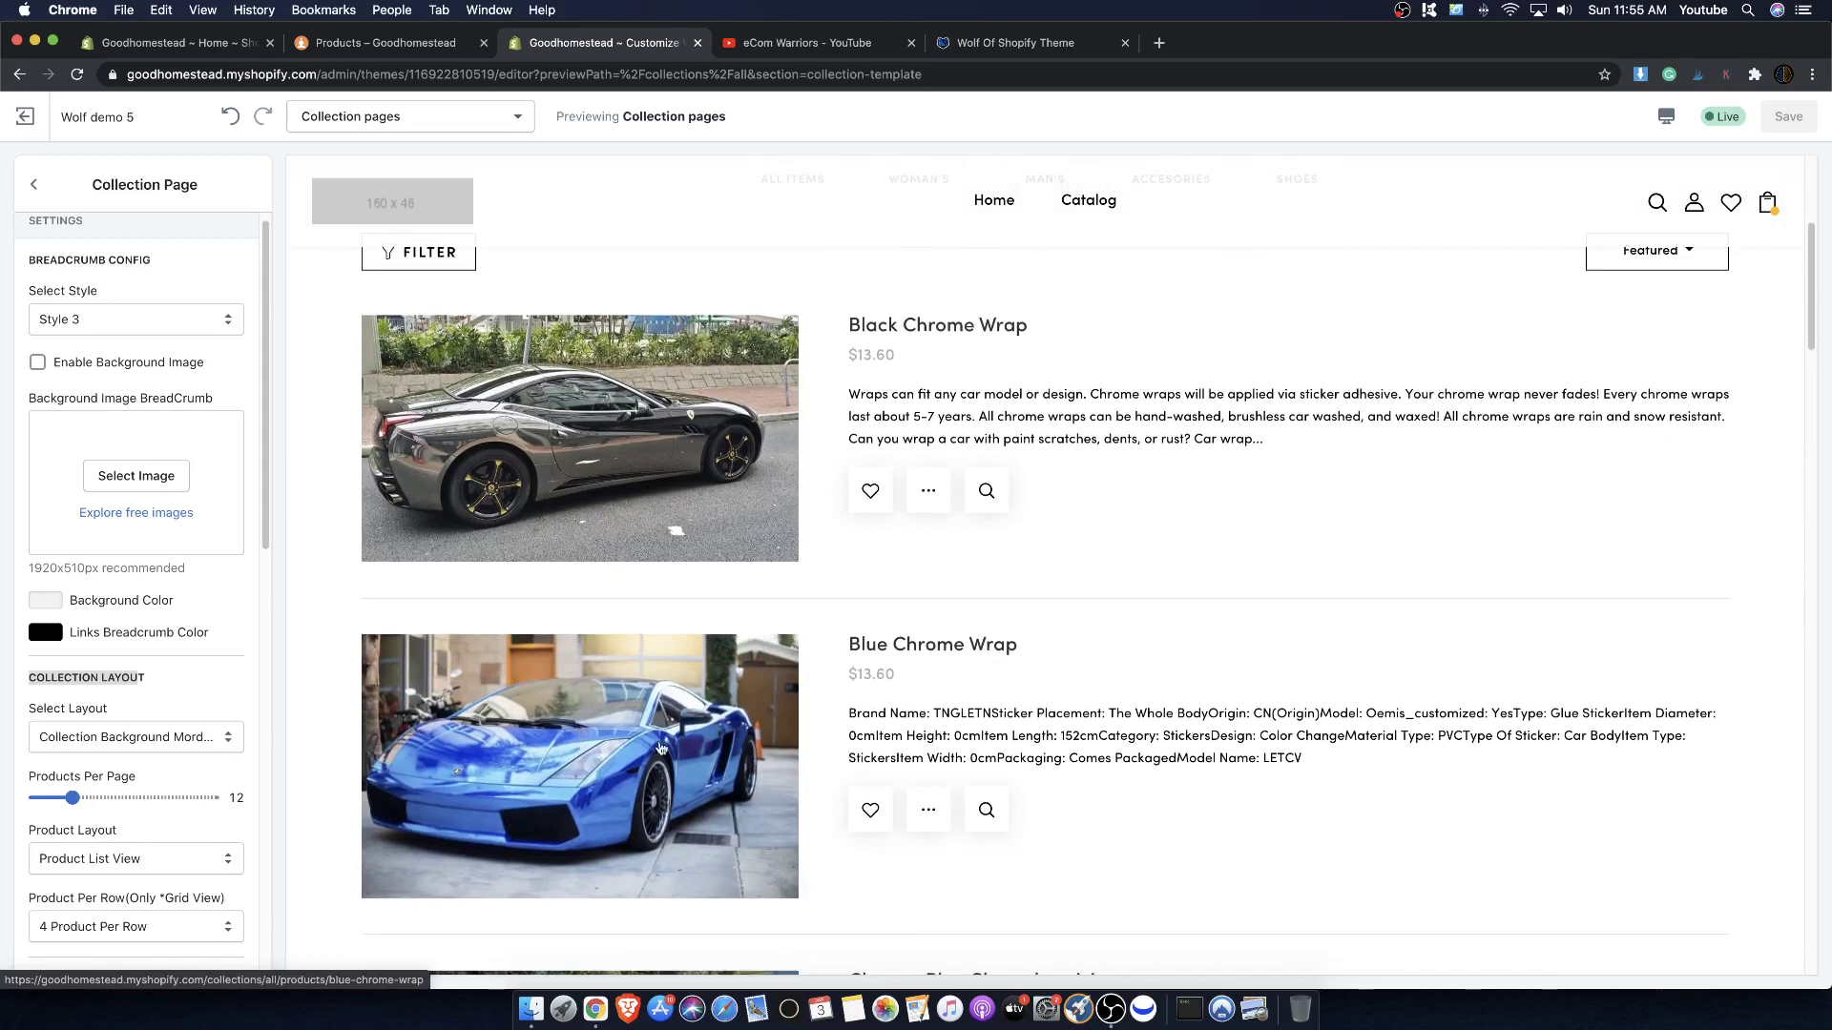
left_click(559, 382)
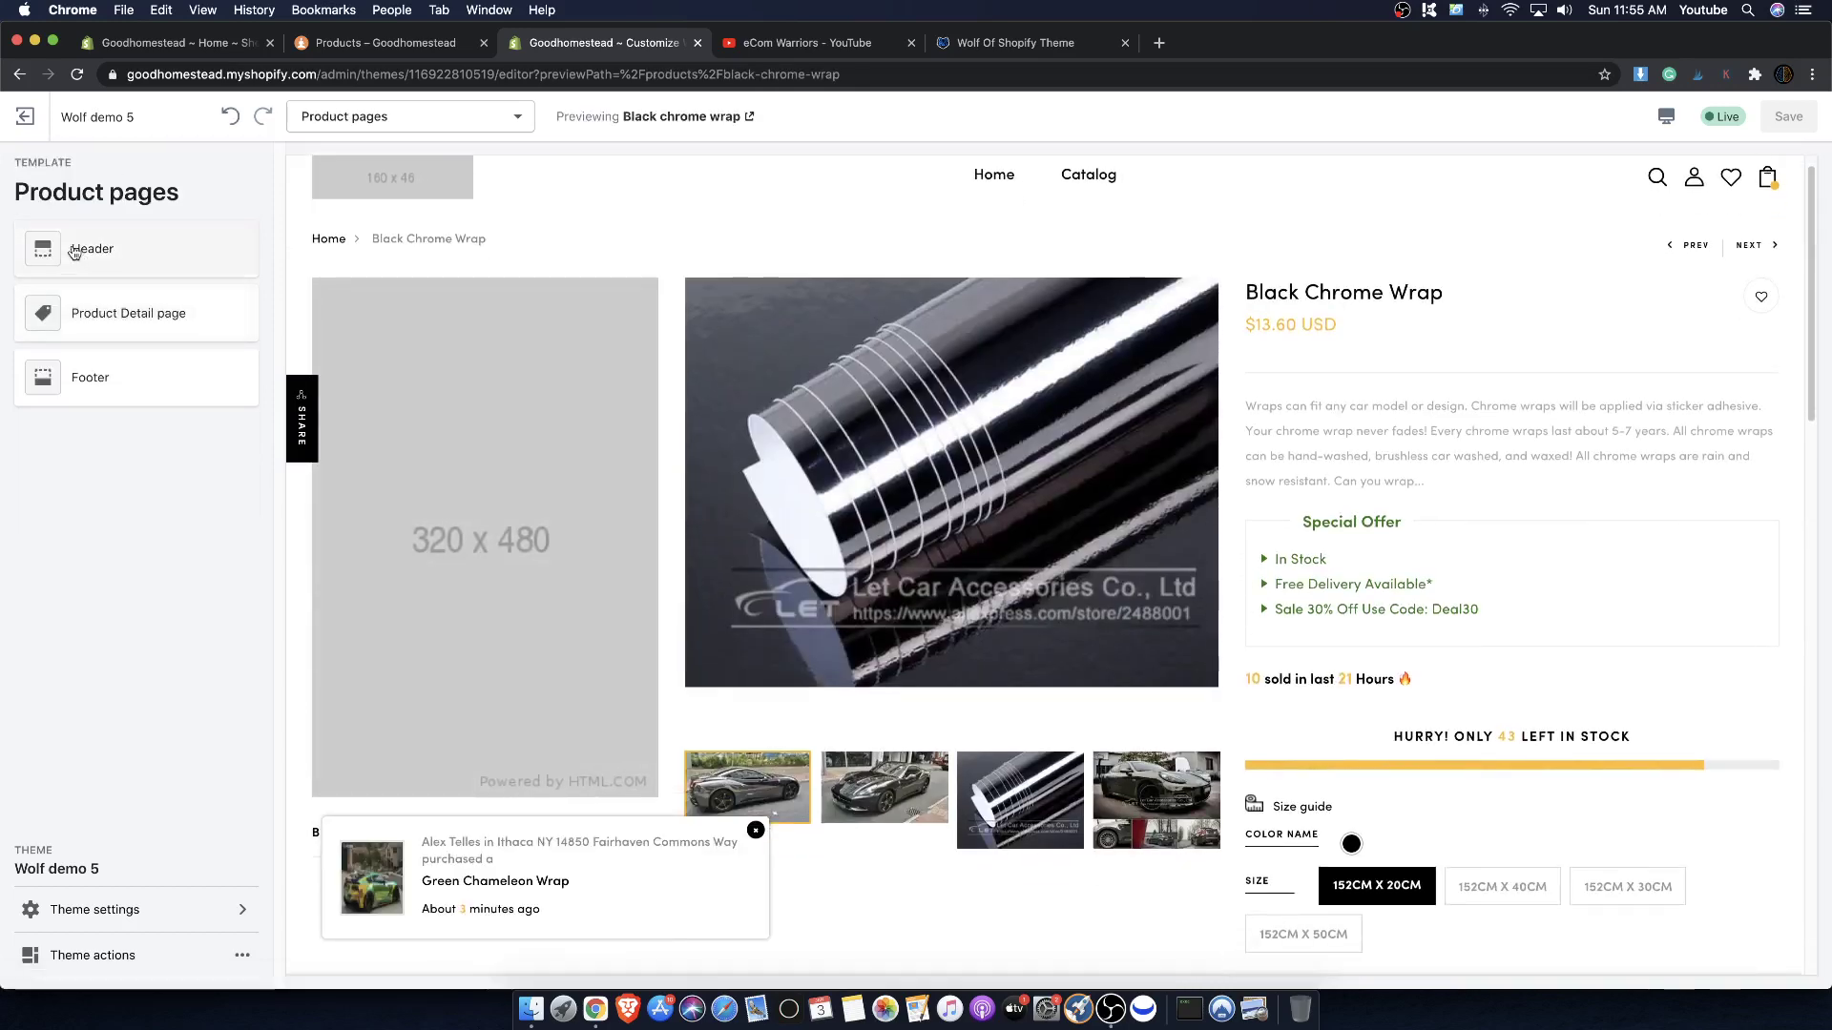
- Return to the Collection pages template and examine its Header section settings, including the homepage header's logo image
left_click(410, 116)
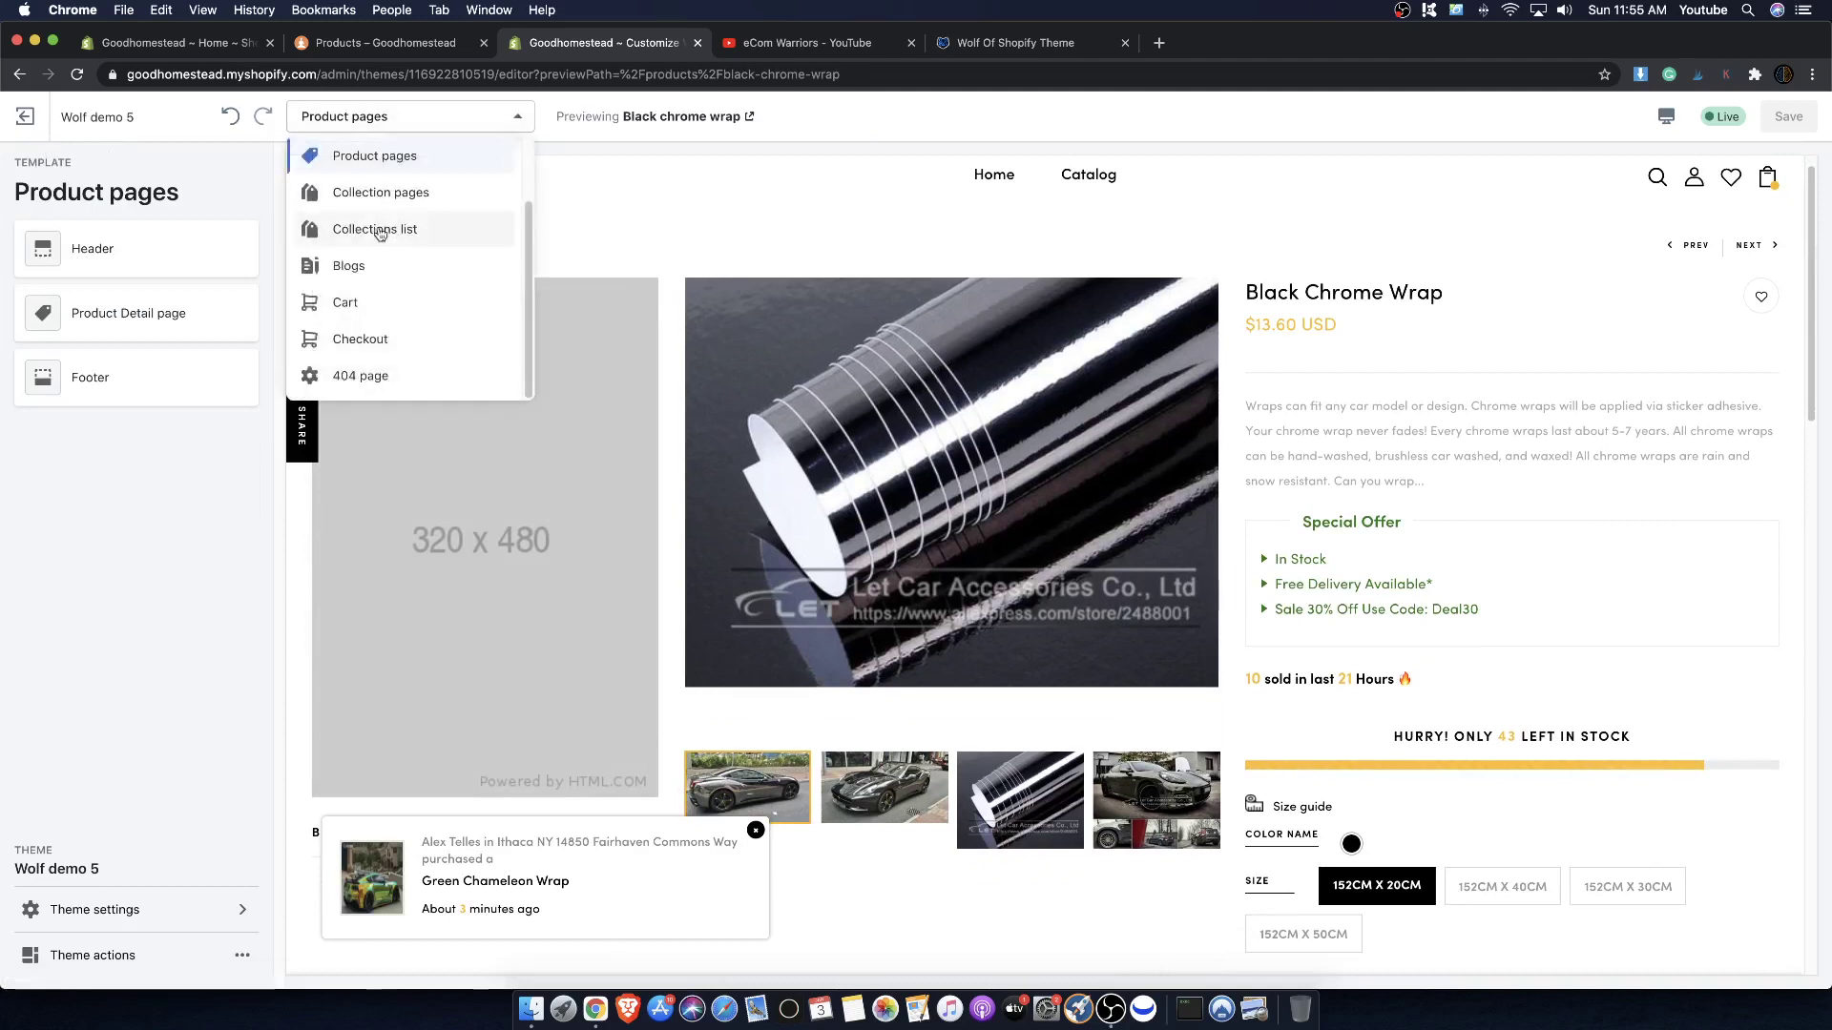
left_click(381, 192)
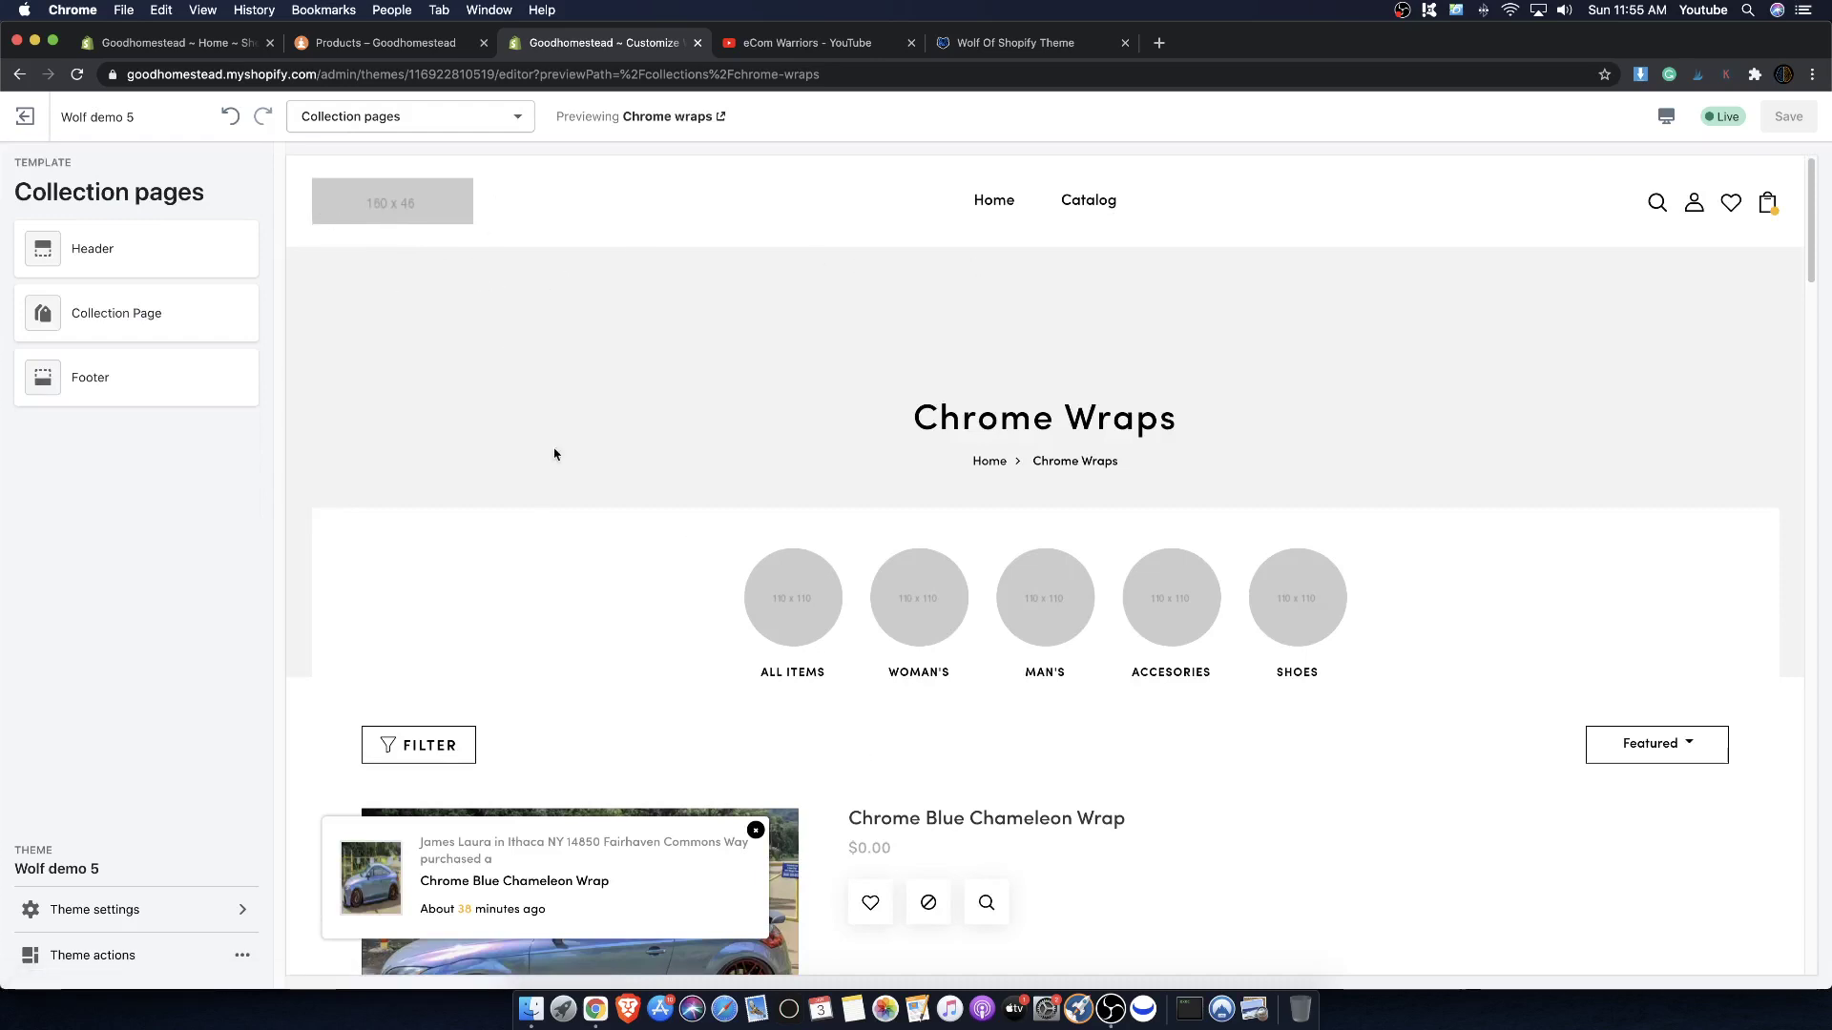
left_click(147, 273)
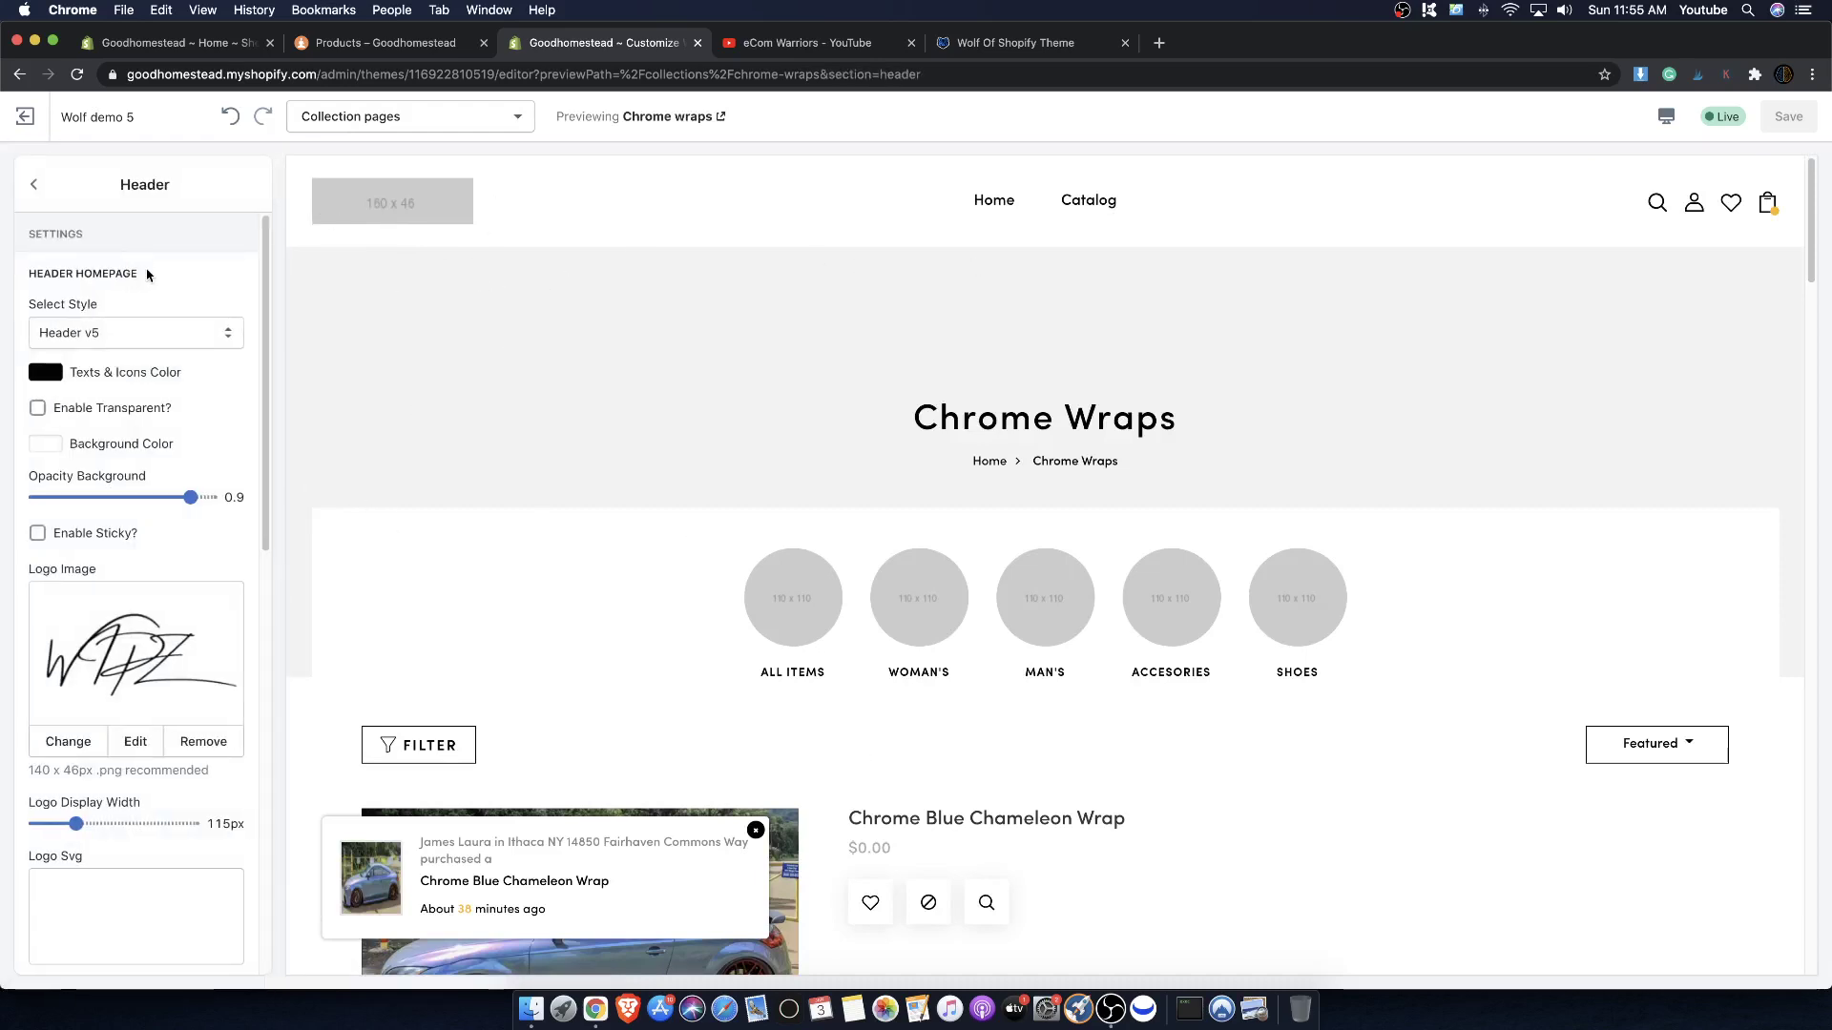
scroll(162, 611, "down", 10)
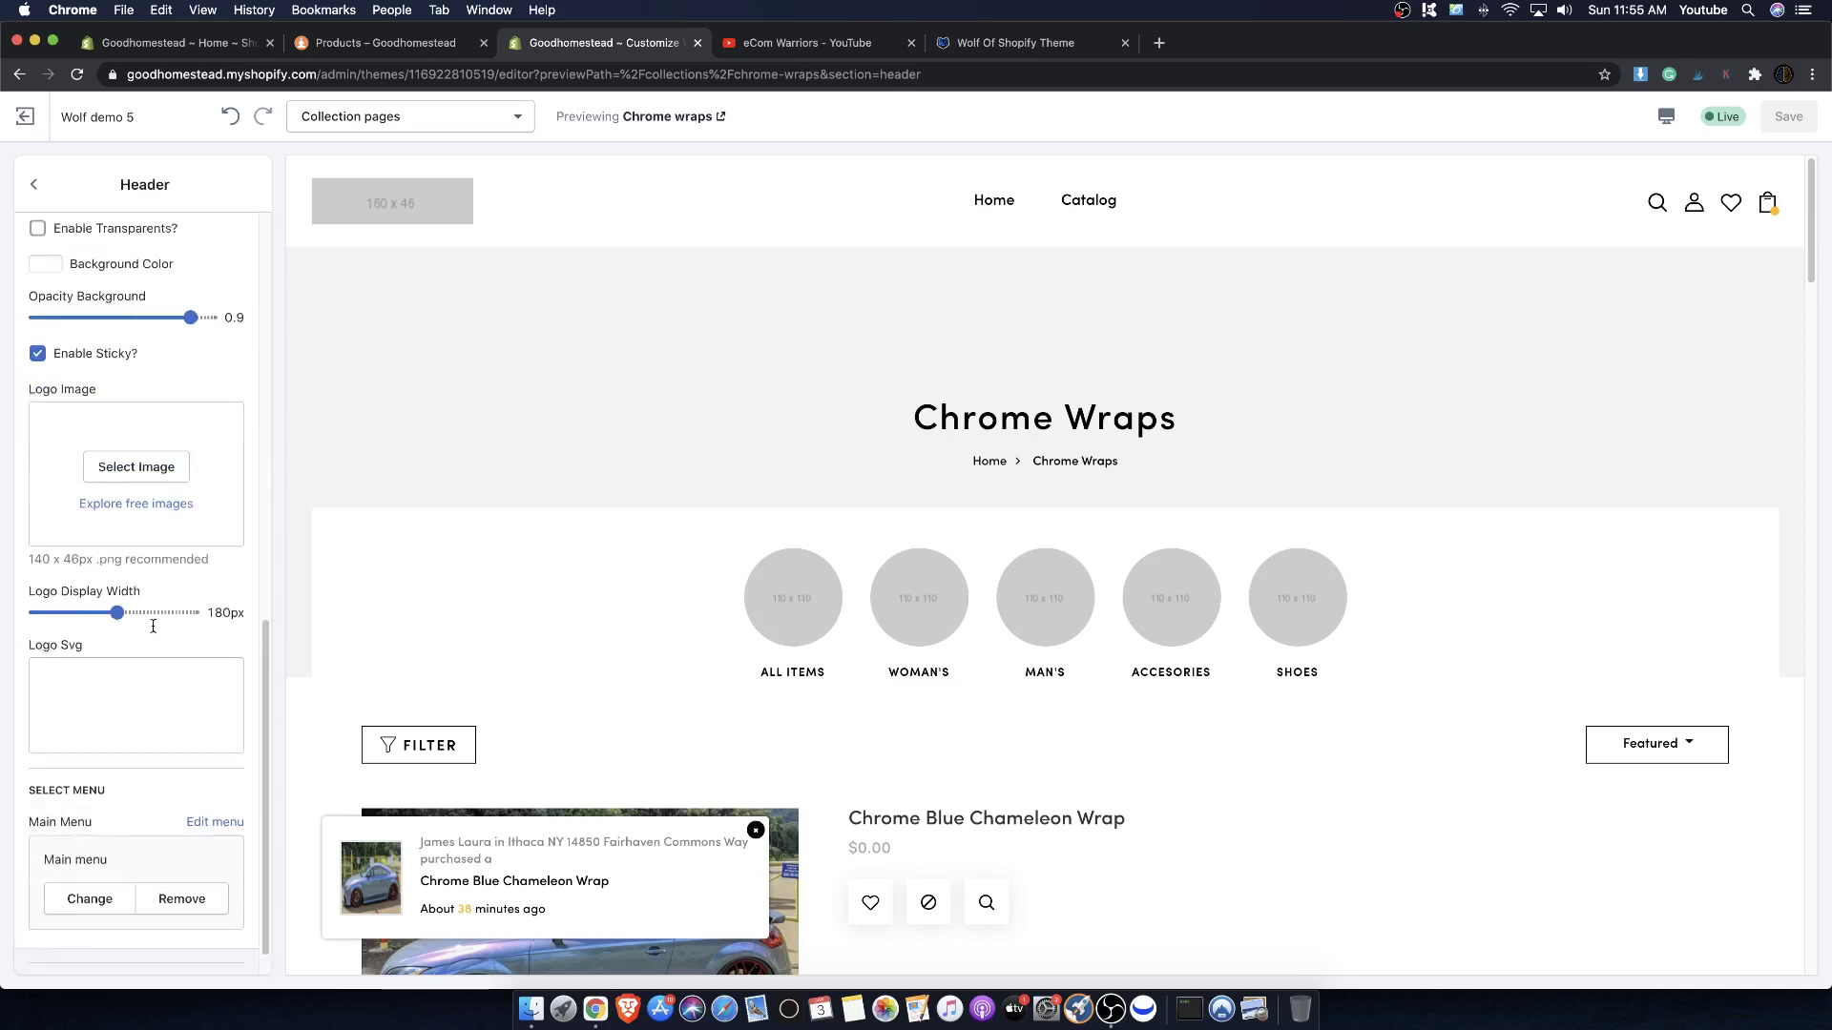
scroll(172, 620, "up", 10)
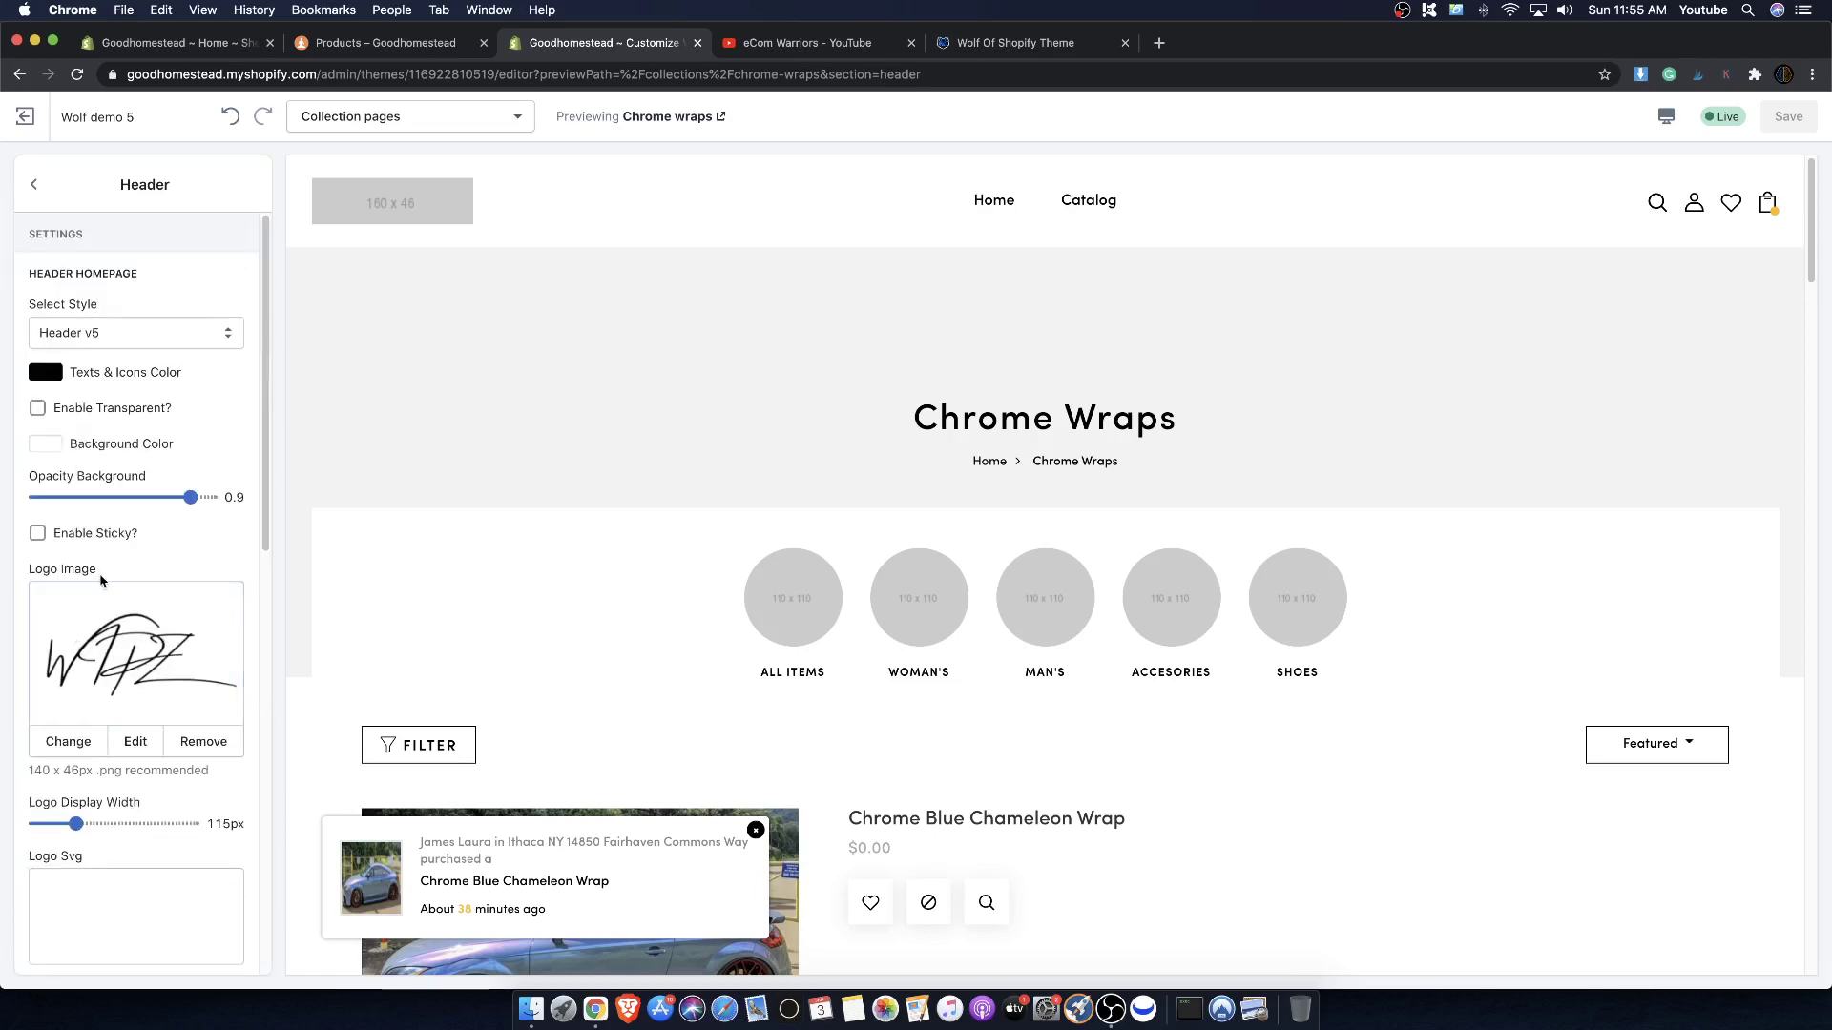
left_click_drag(102, 573, 40, 570)
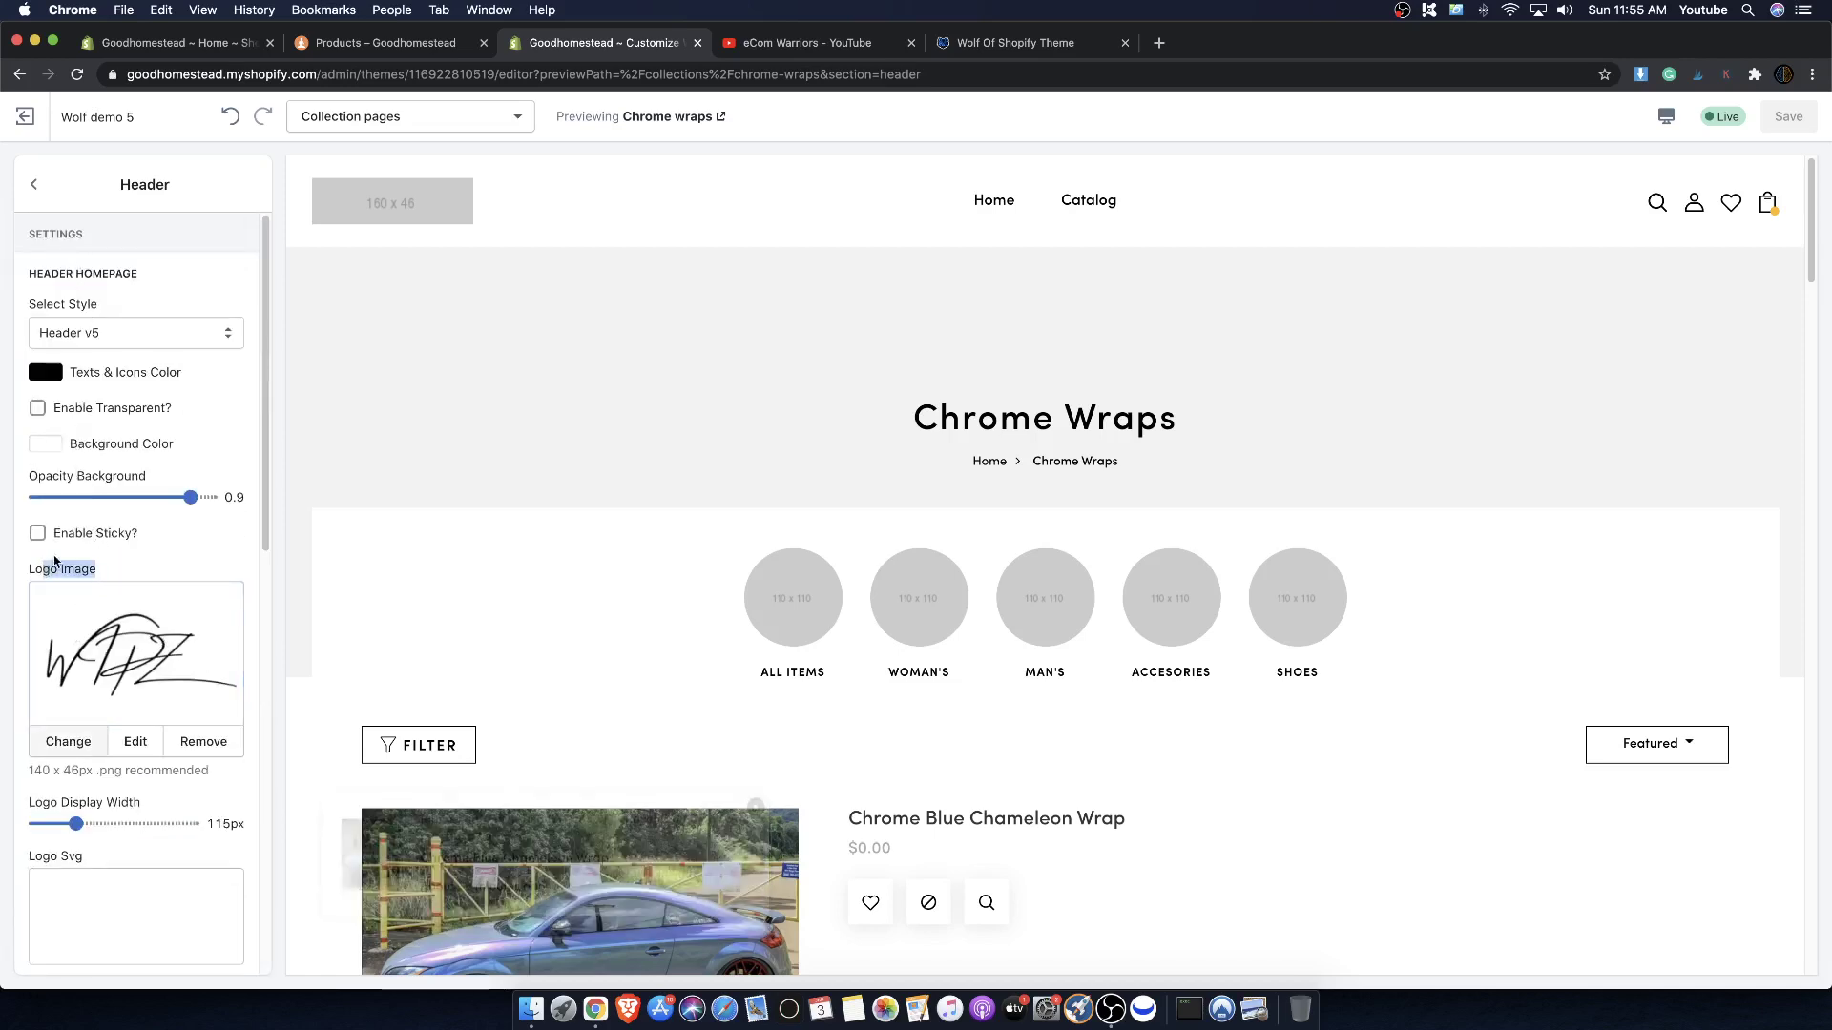
- Return to the home page and examine the full list of addable sections through Testimonial, then close it without adding any
left_click(1016, 203)
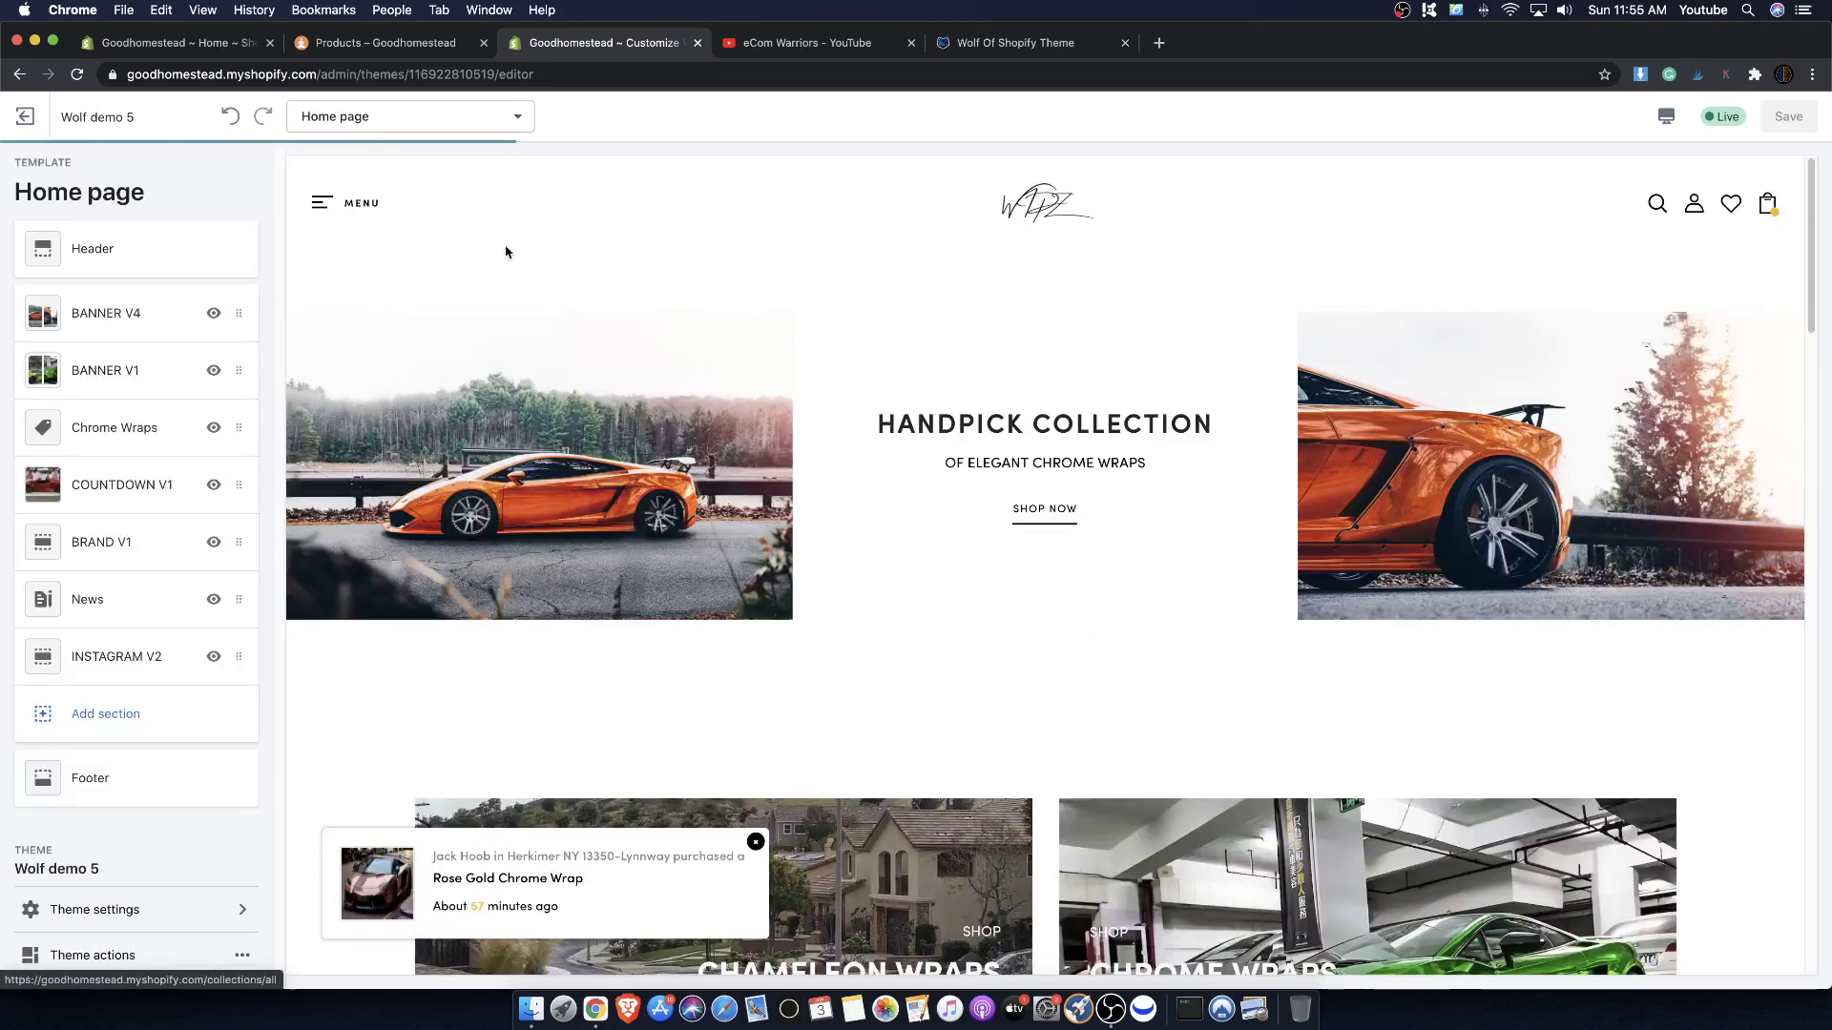
scroll(638, 300, "down", 7)
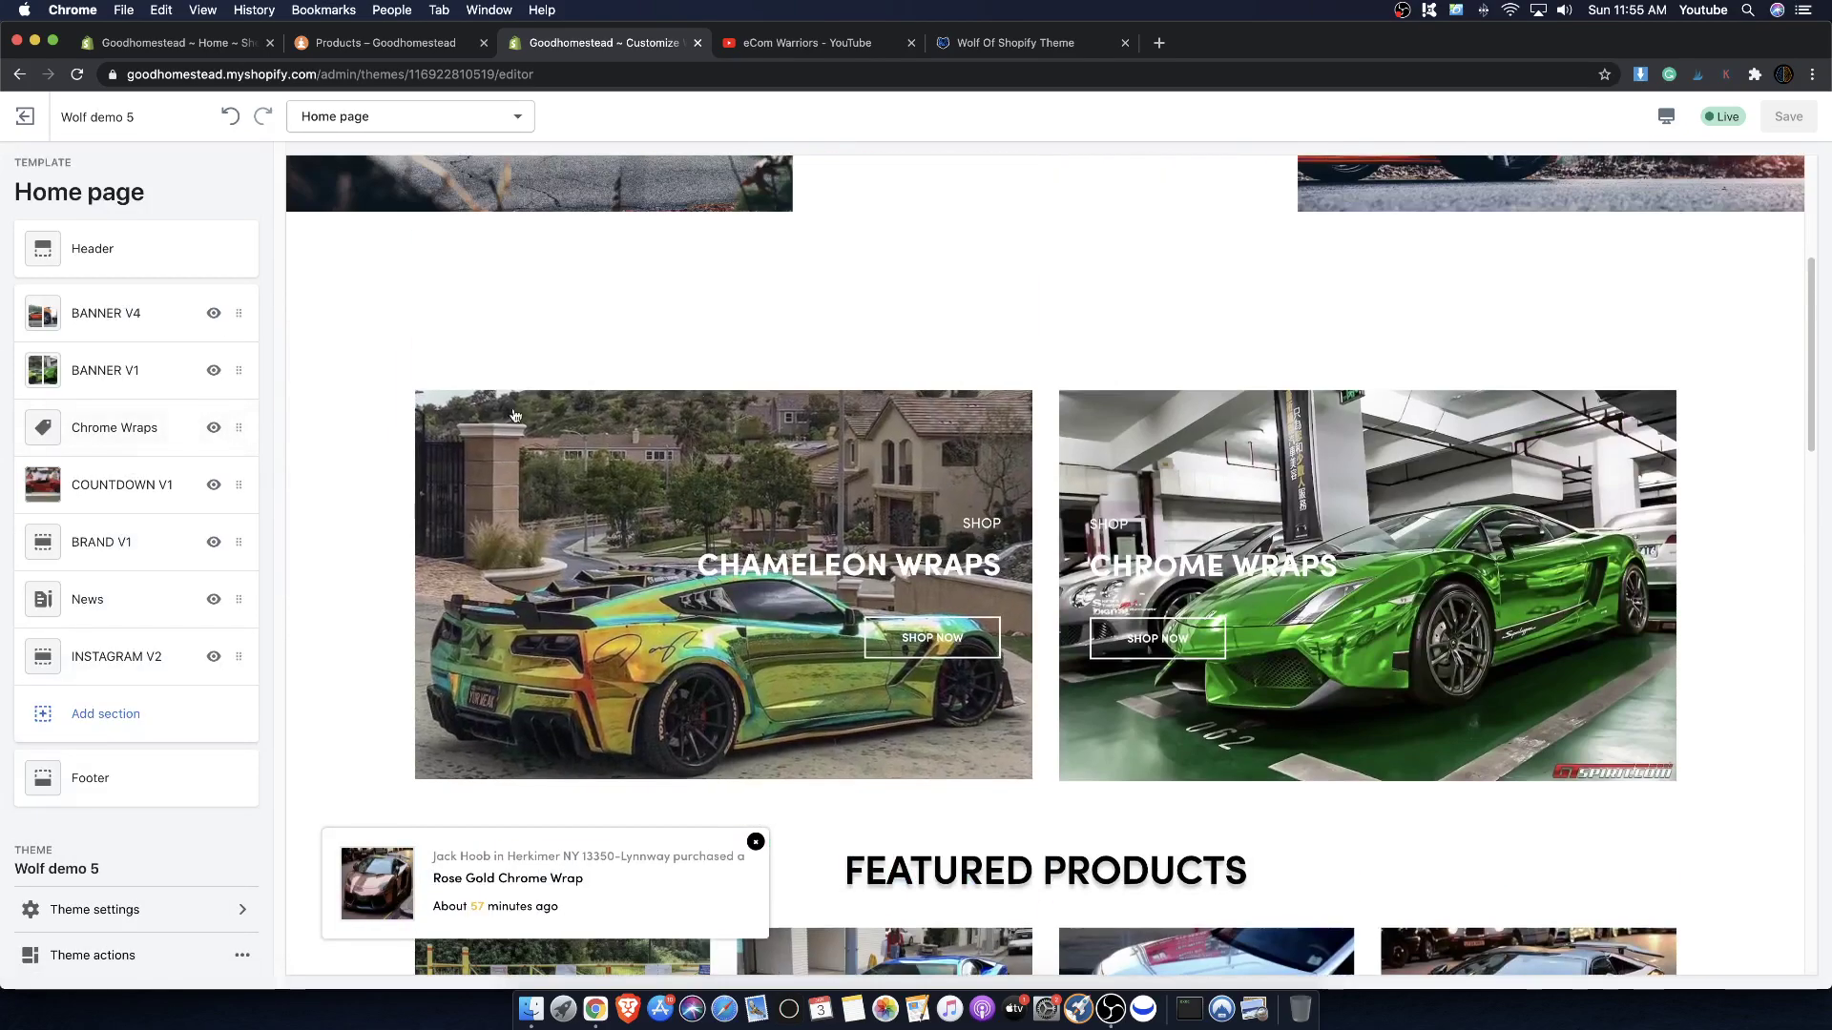
left_click(87, 716)
scroll(143, 572, "down", 10)
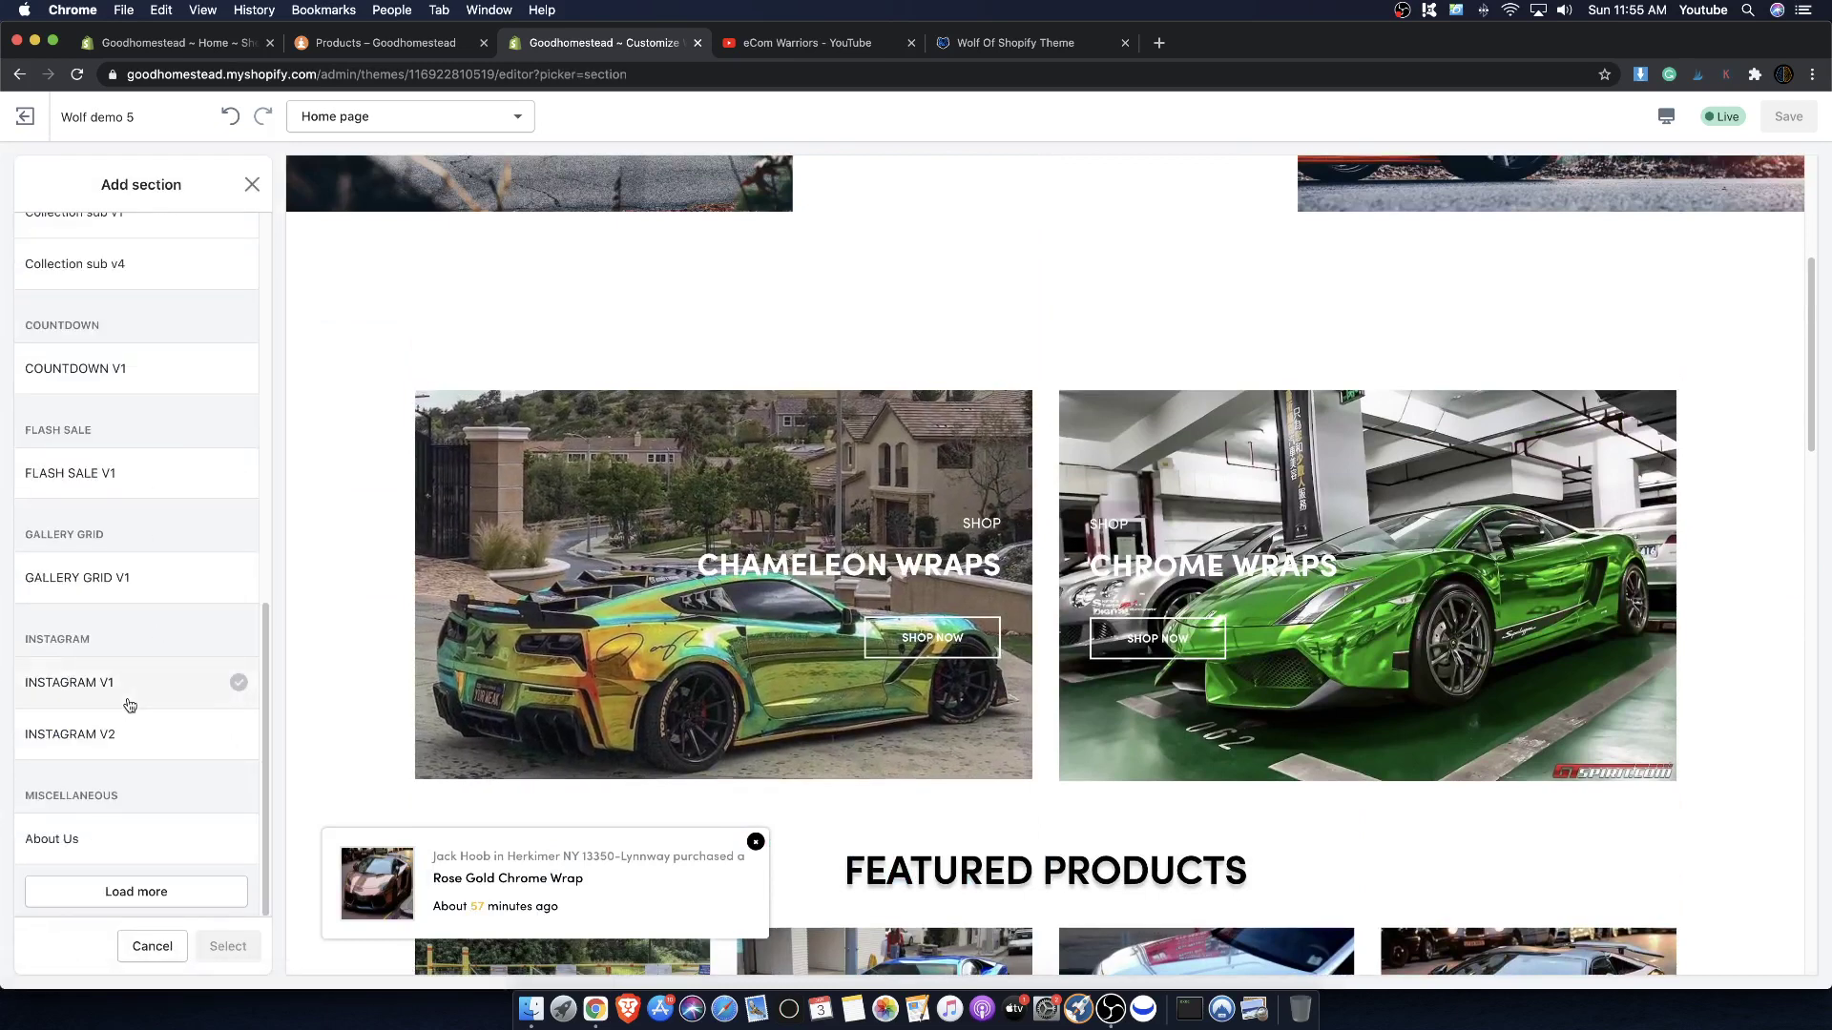
left_click(131, 892)
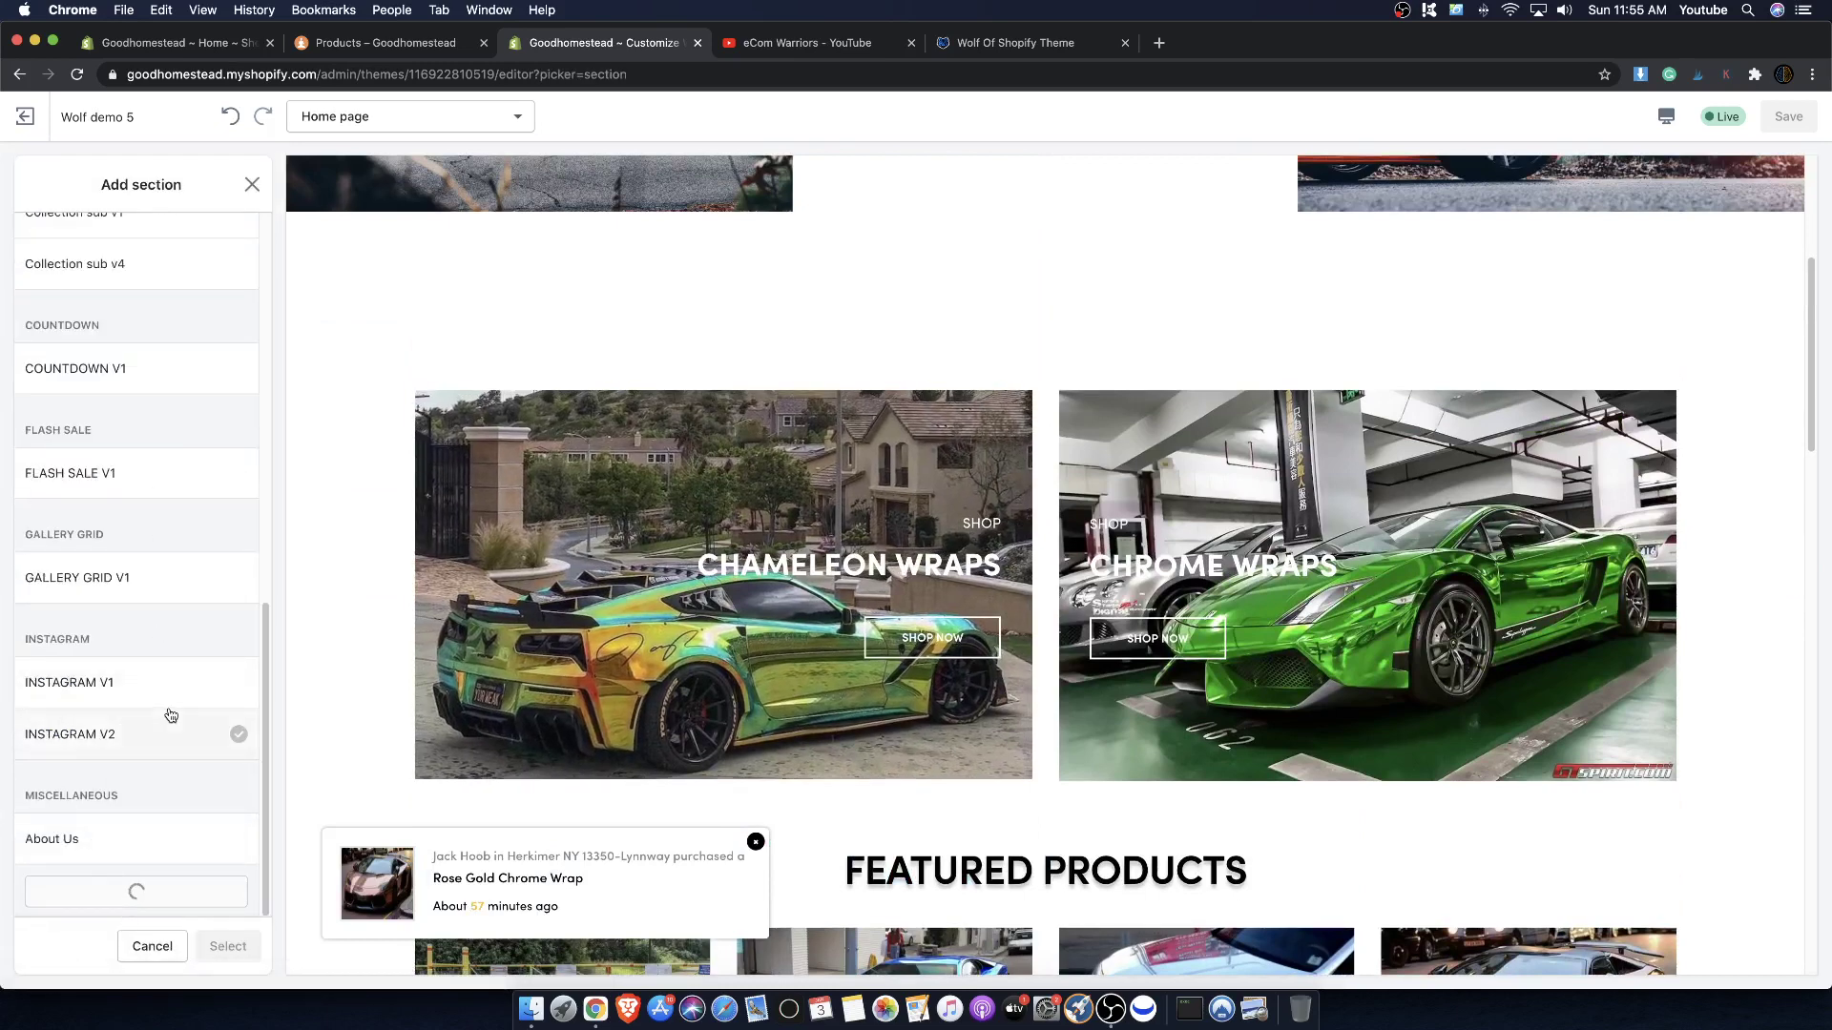
scroll(162, 725, "down", 10)
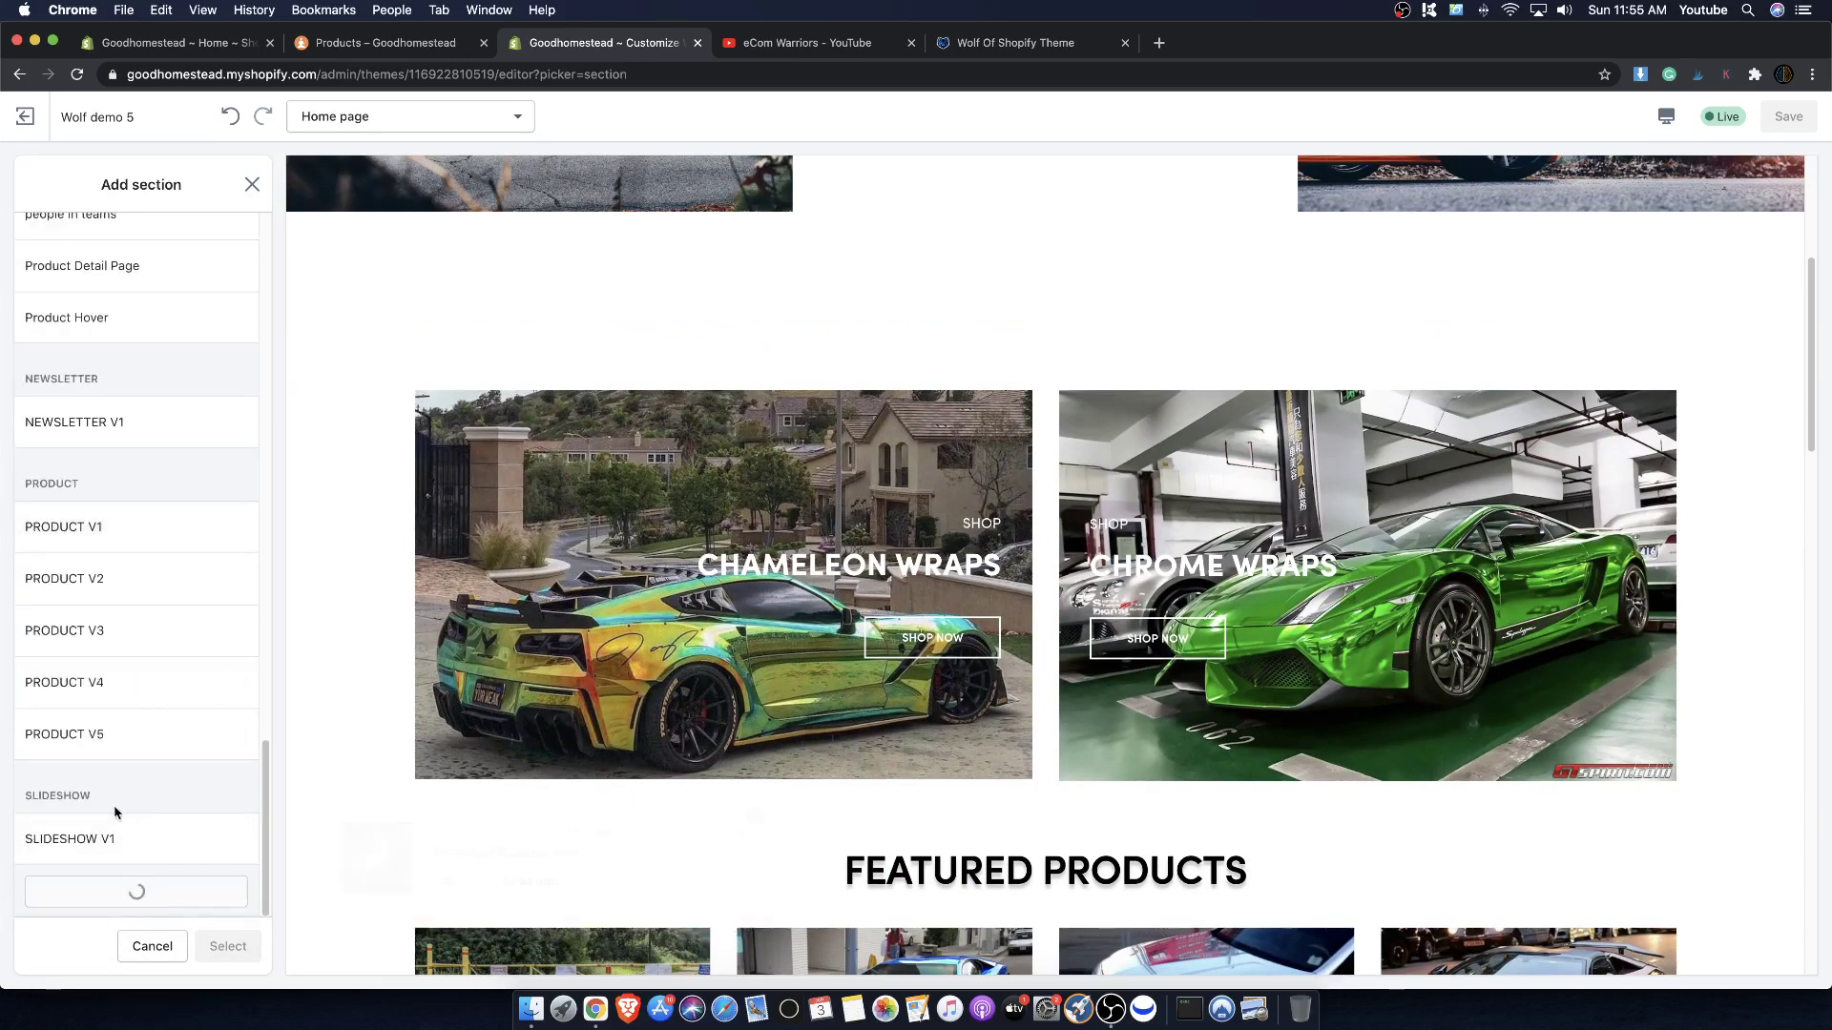
scroll(110, 773, "down", 2)
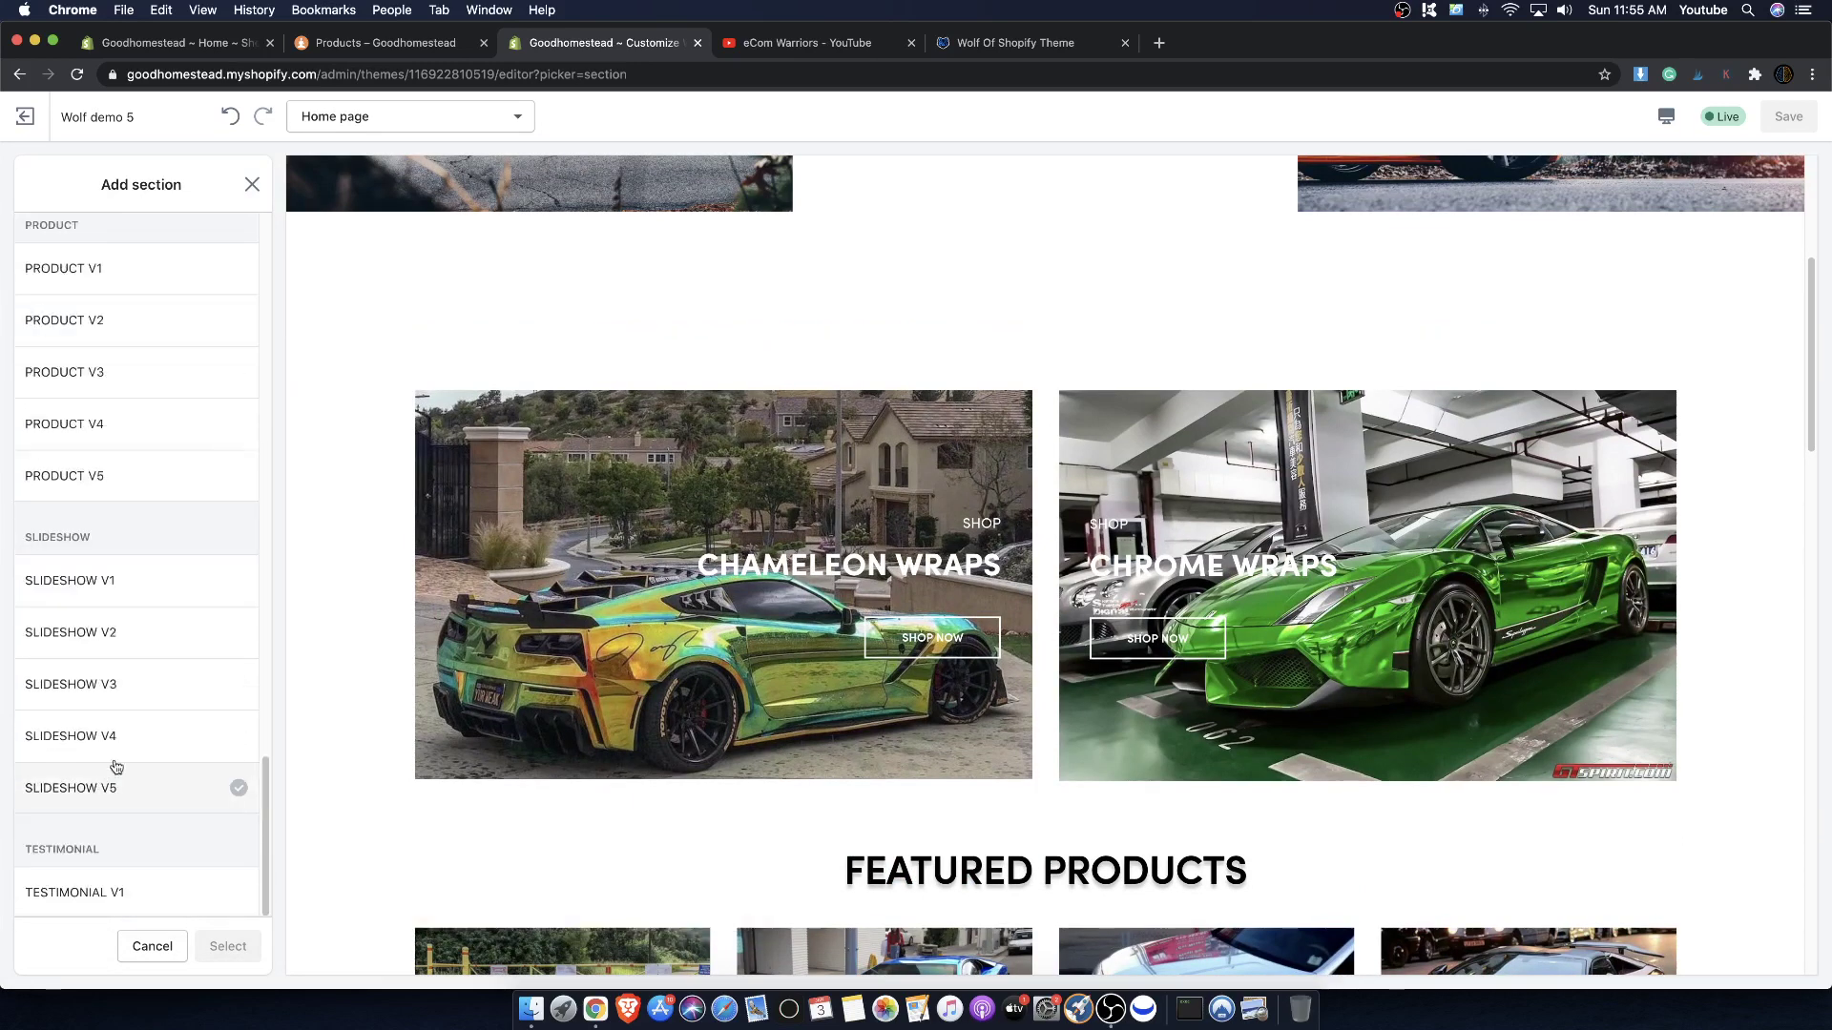
scroll(153, 754, "up", 10)
scroll(157, 744, "down", 10)
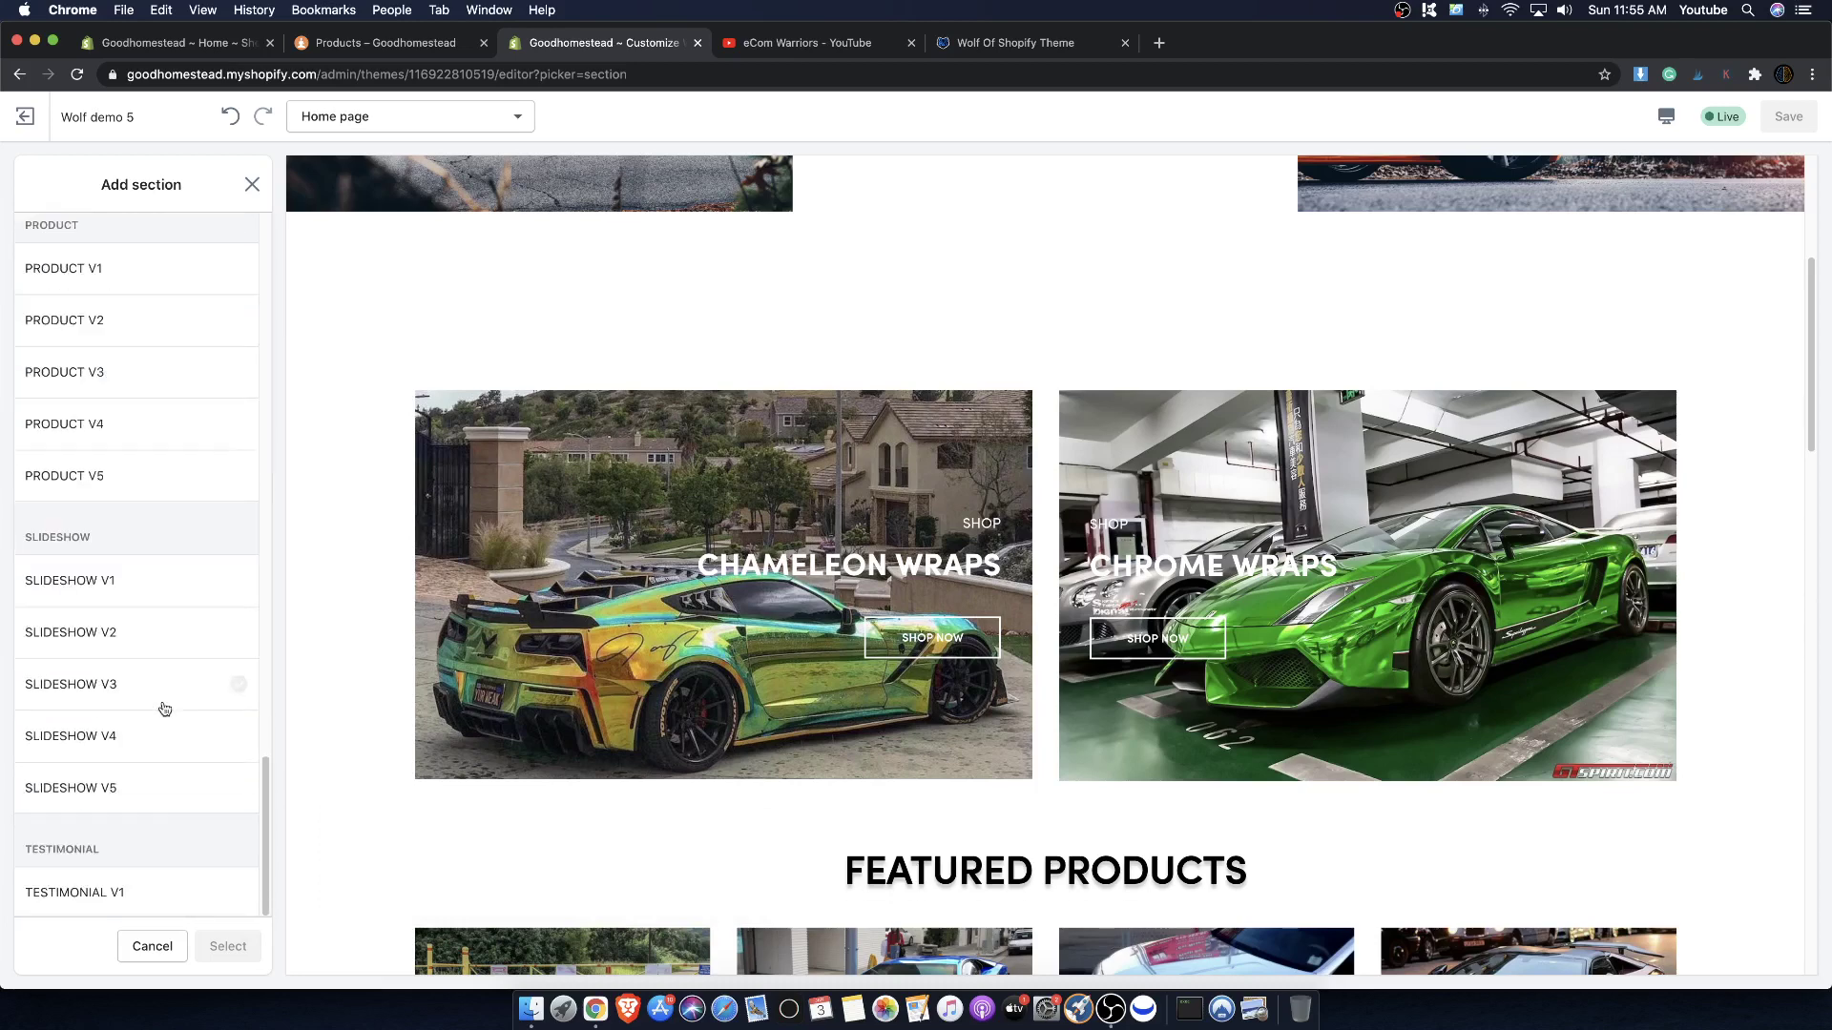
left_click(254, 187)
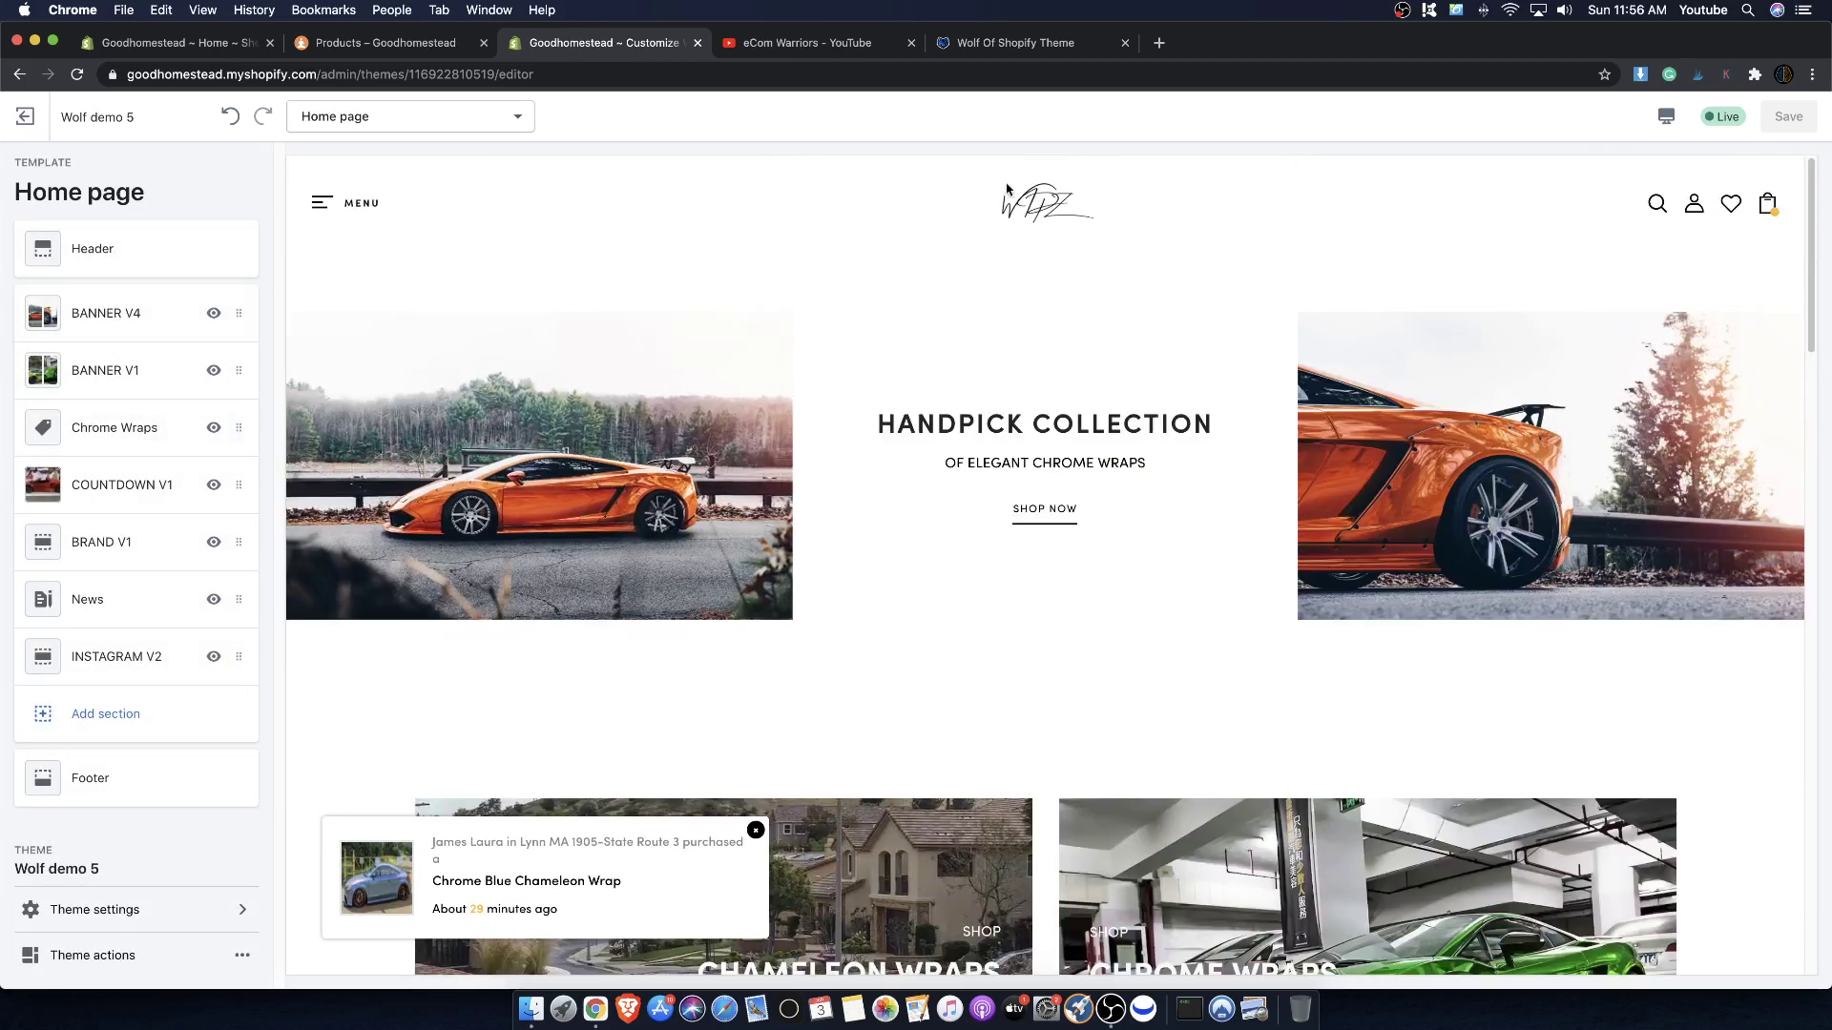
- Open the Catalog from the home page preview's menu and go to the Black Chrome Wrap product page
left_click(166, 248)
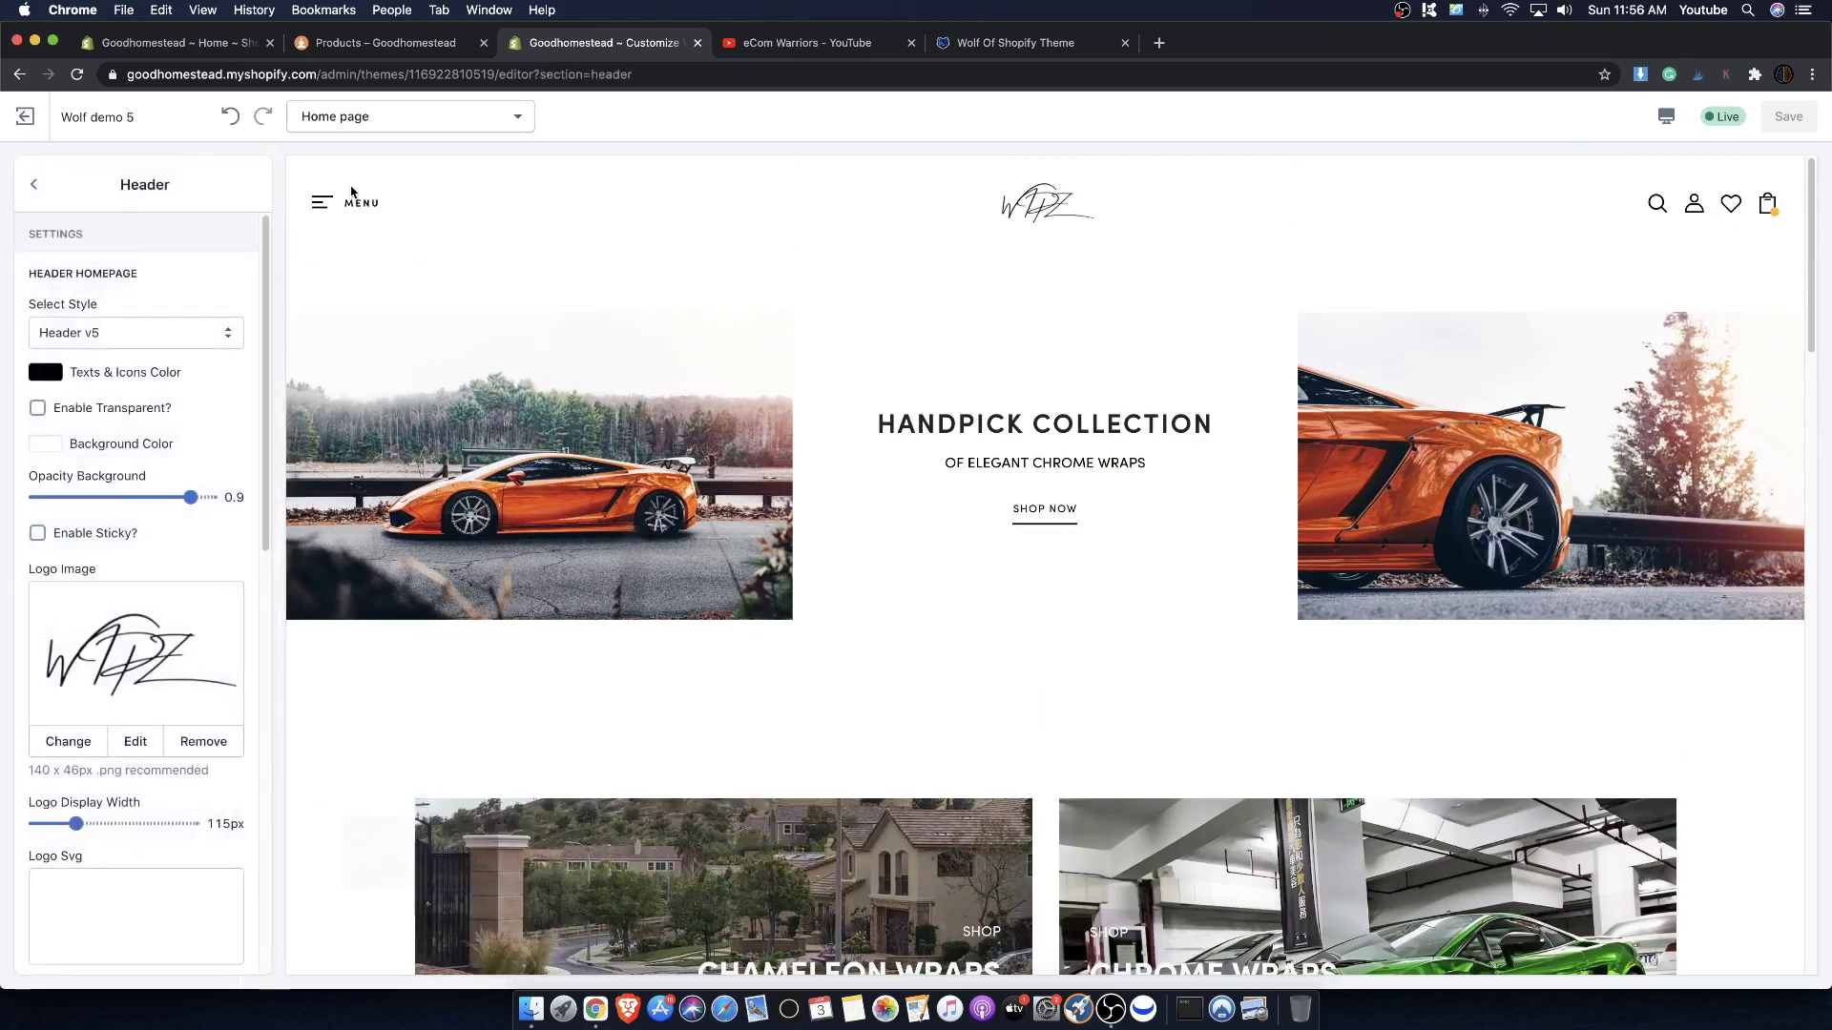
left_click(351, 200)
left_click(363, 278)
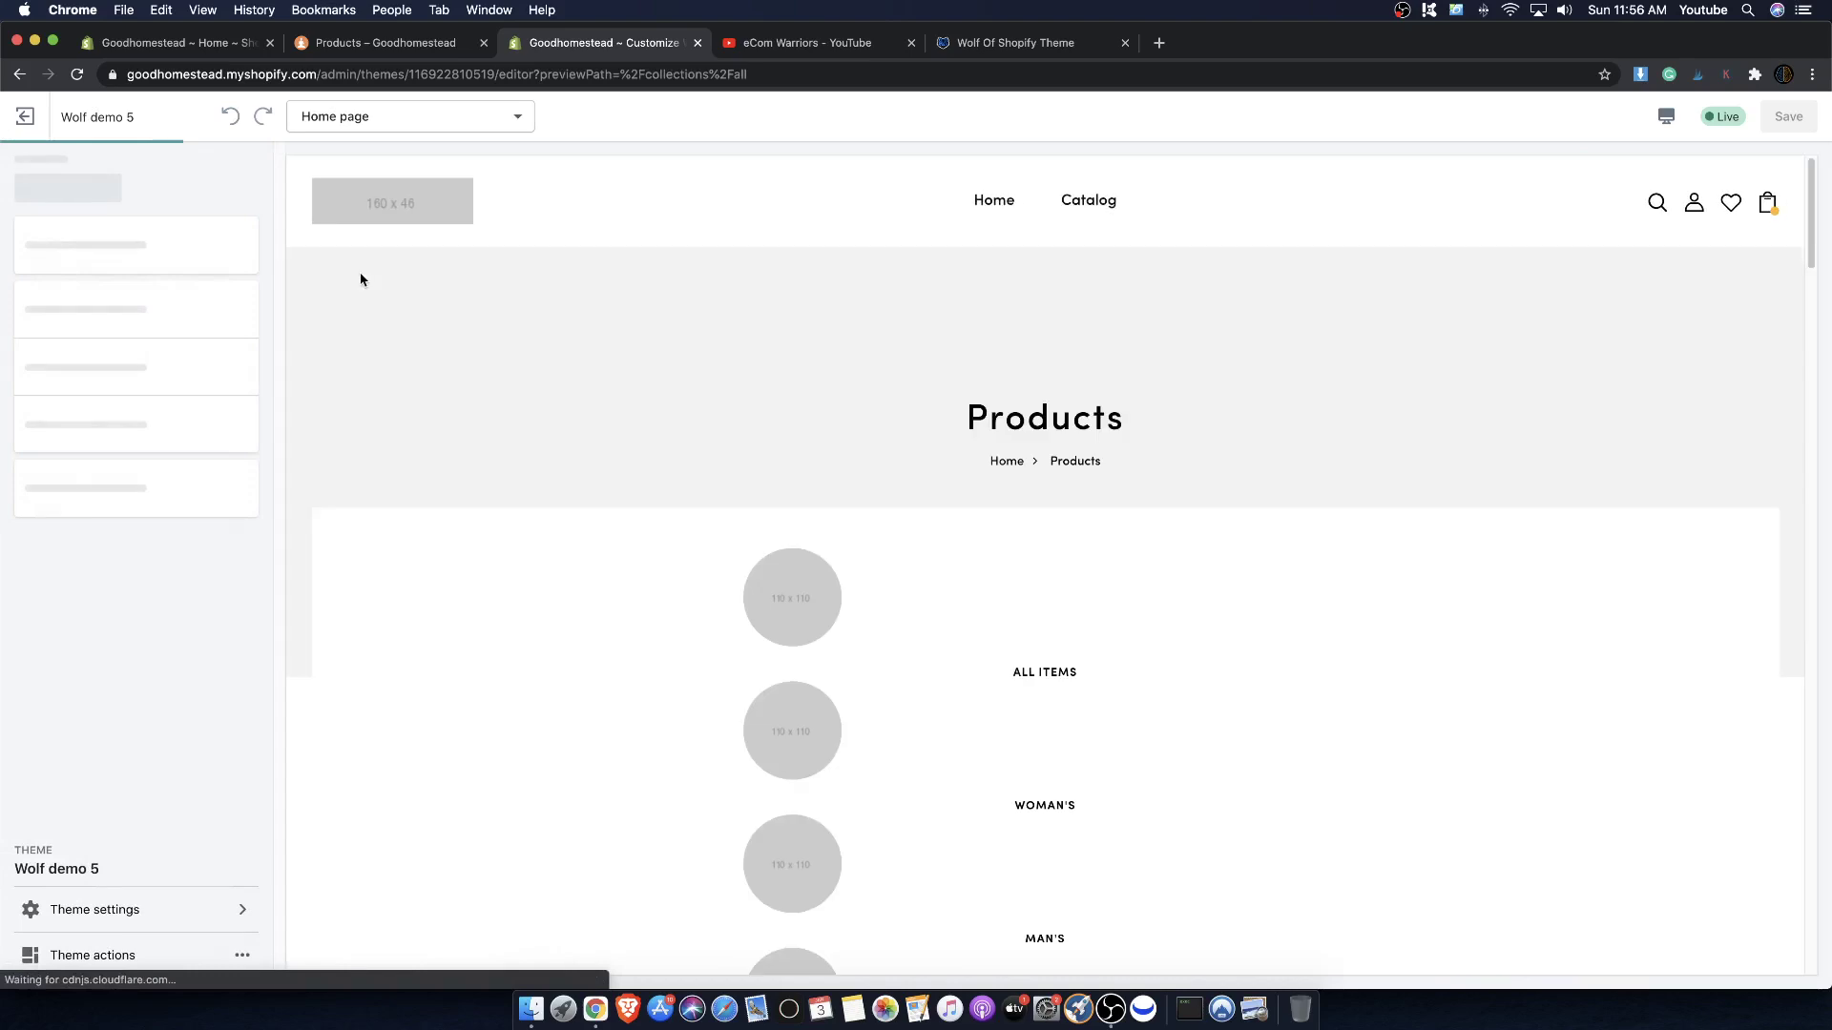
scroll(1118, 540, "down", 4)
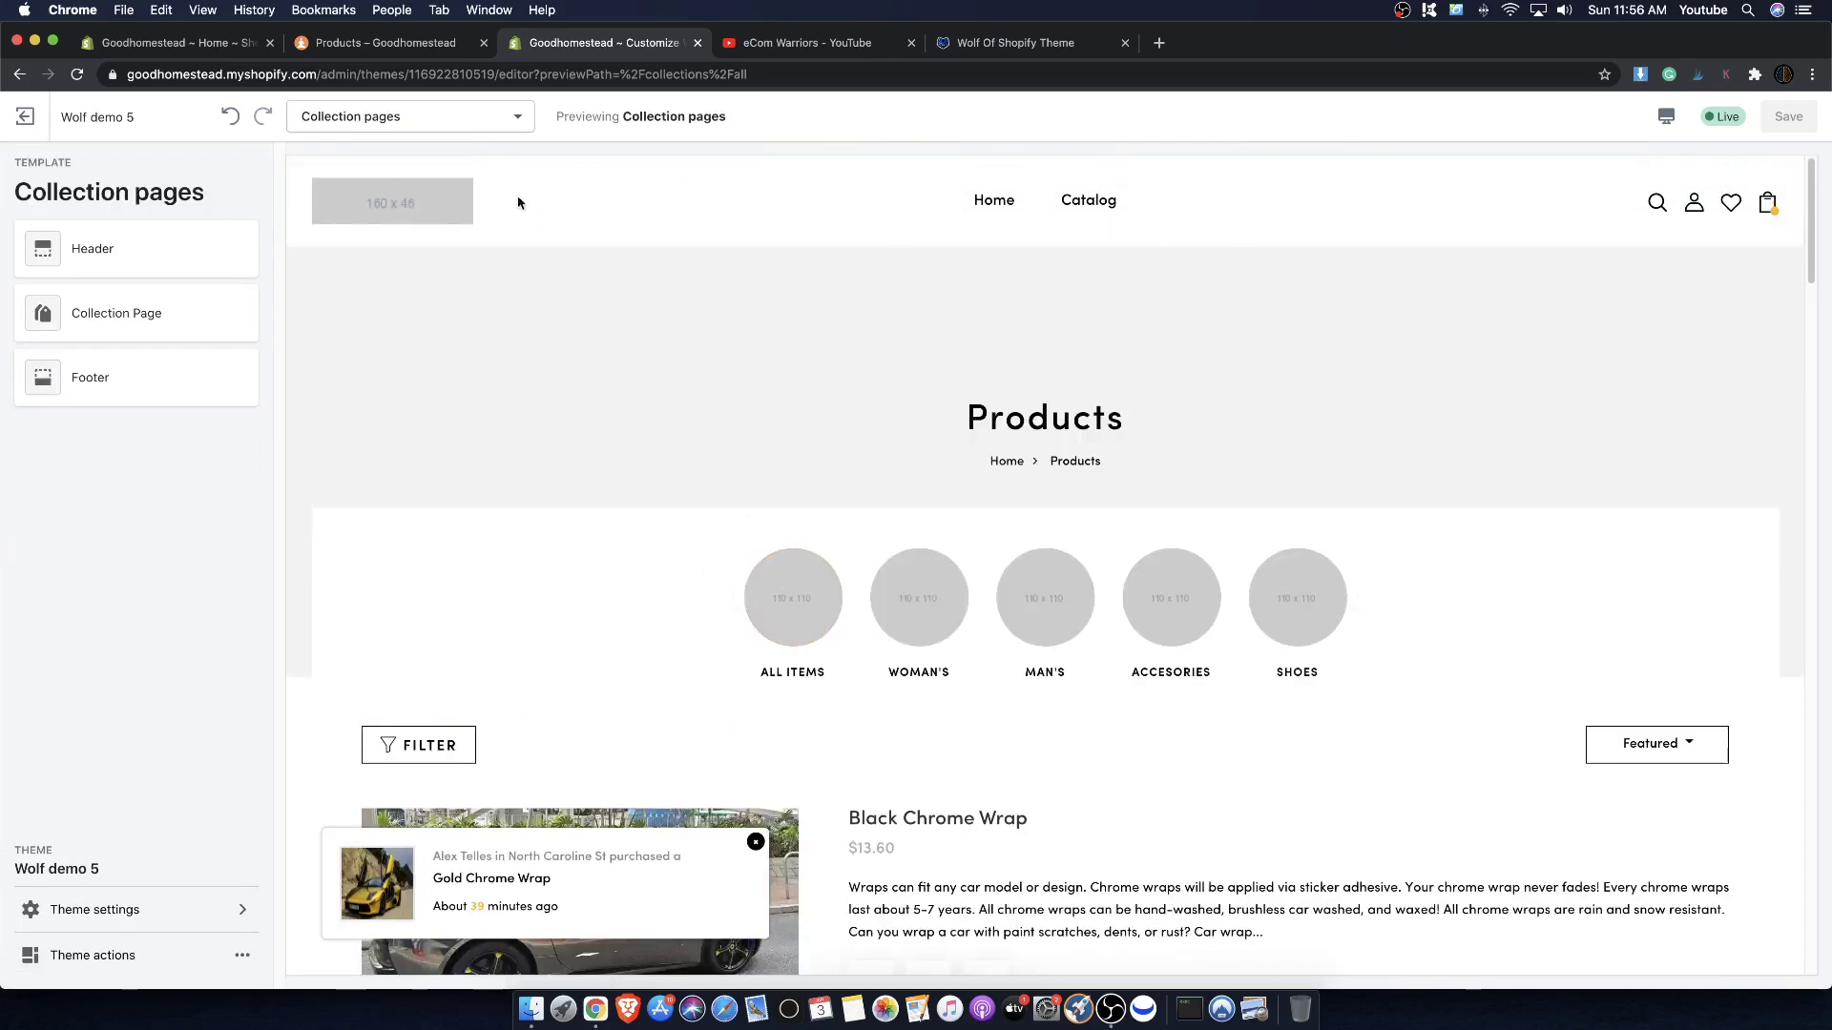
scroll(717, 587, "down", 5)
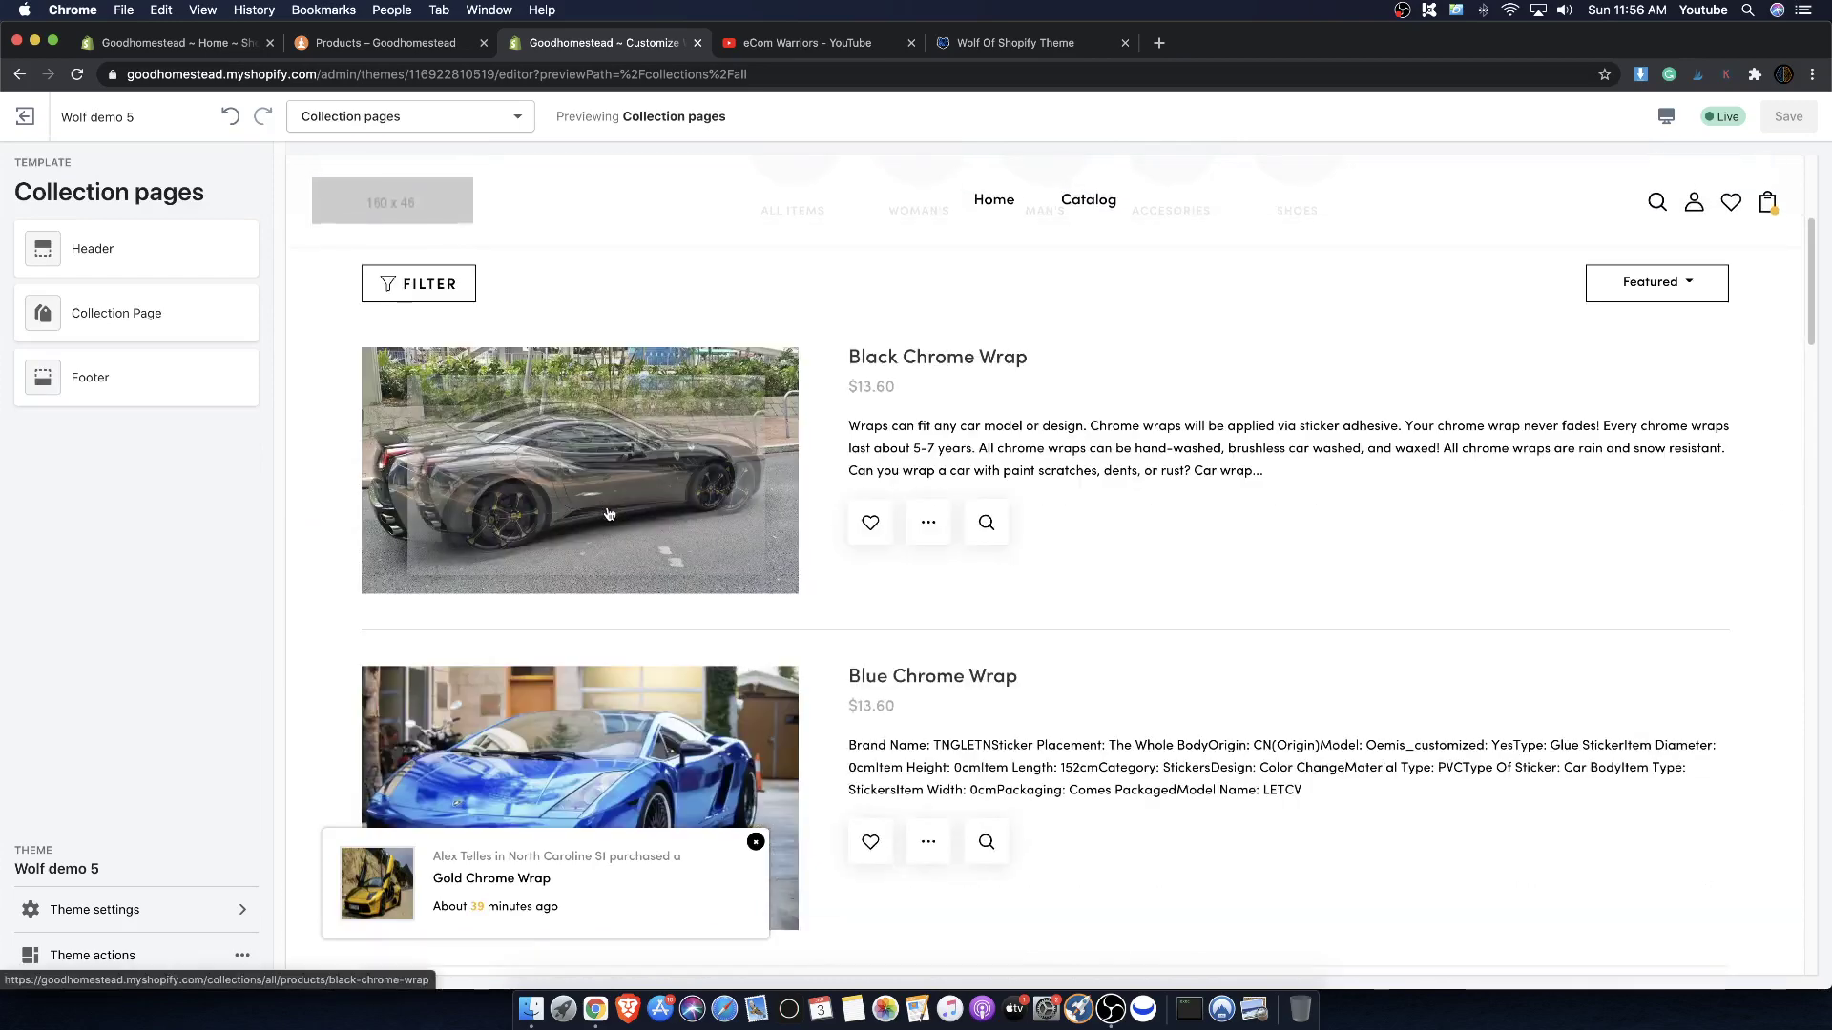
scroll(444, 239, "down", 5)
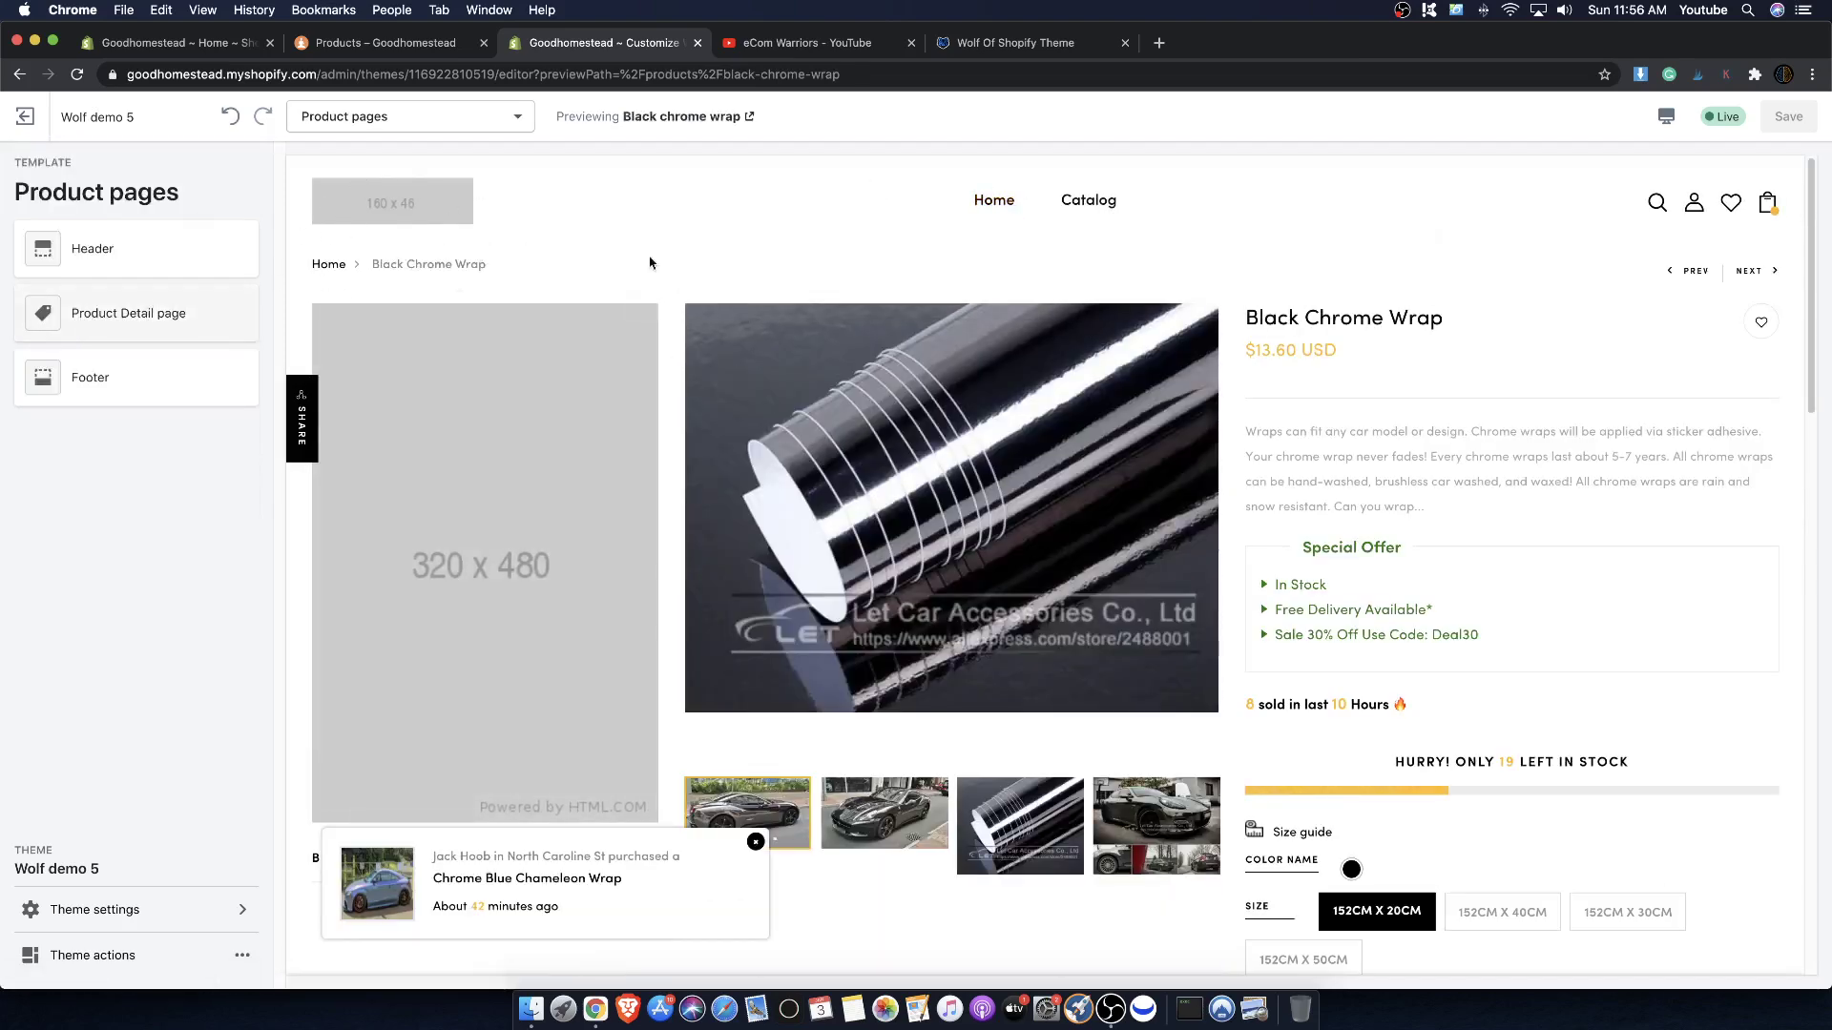
- Open the Header section of the Product pages template and find the Header Other Pages settings
left_click(68, 271)
scroll(114, 547, "down", 8)
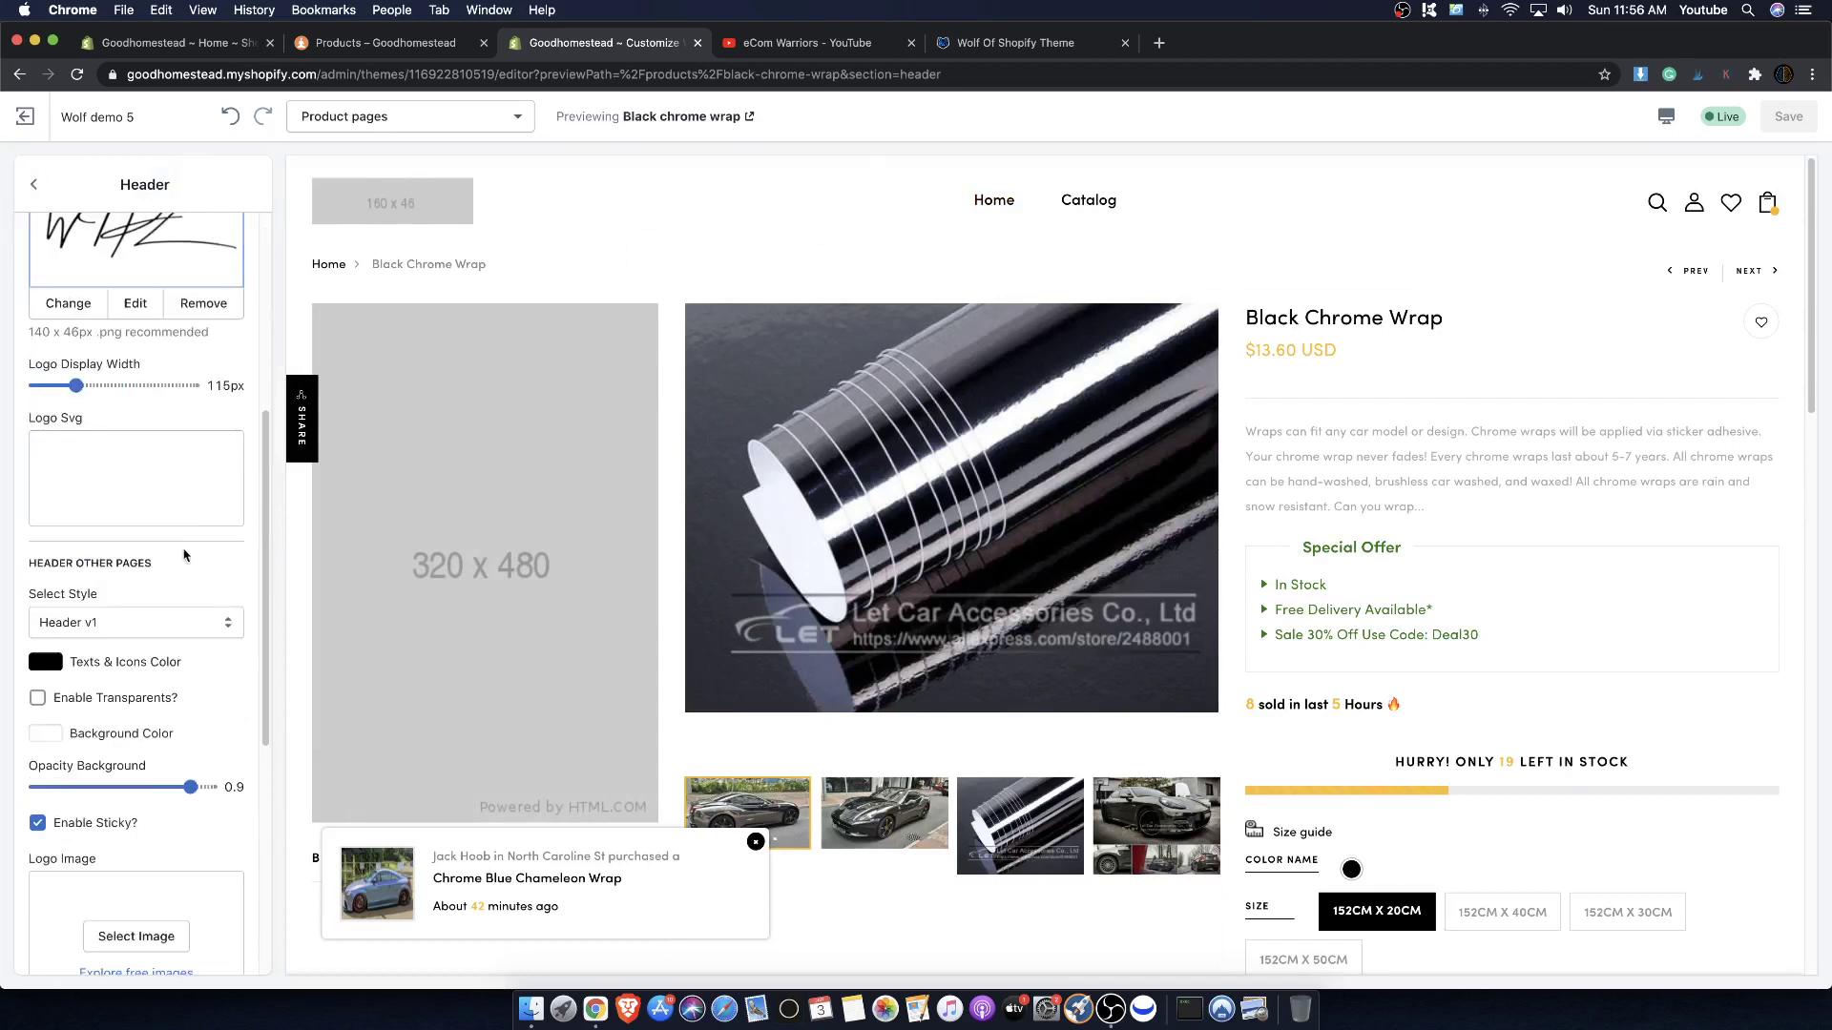
scroll(115, 547, "down", 2)
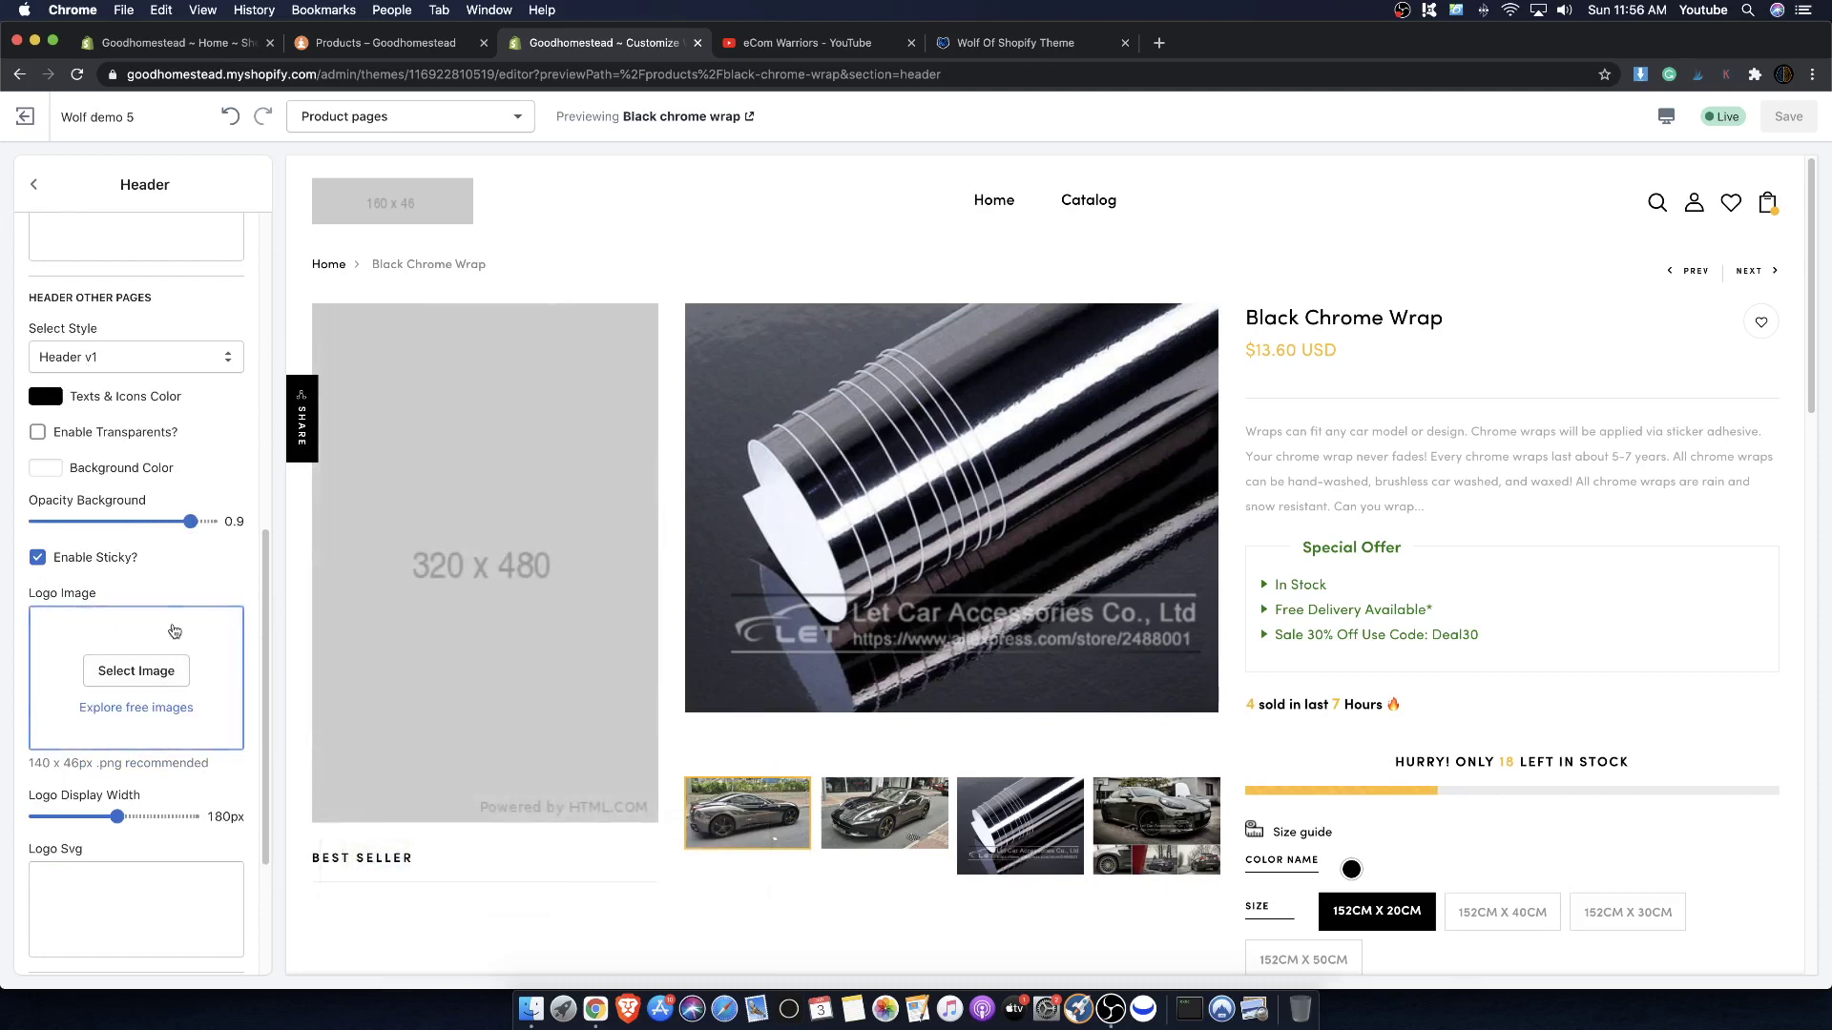
scroll(124, 534, "up", 1)
left_click_drag(34, 322, 138, 321)
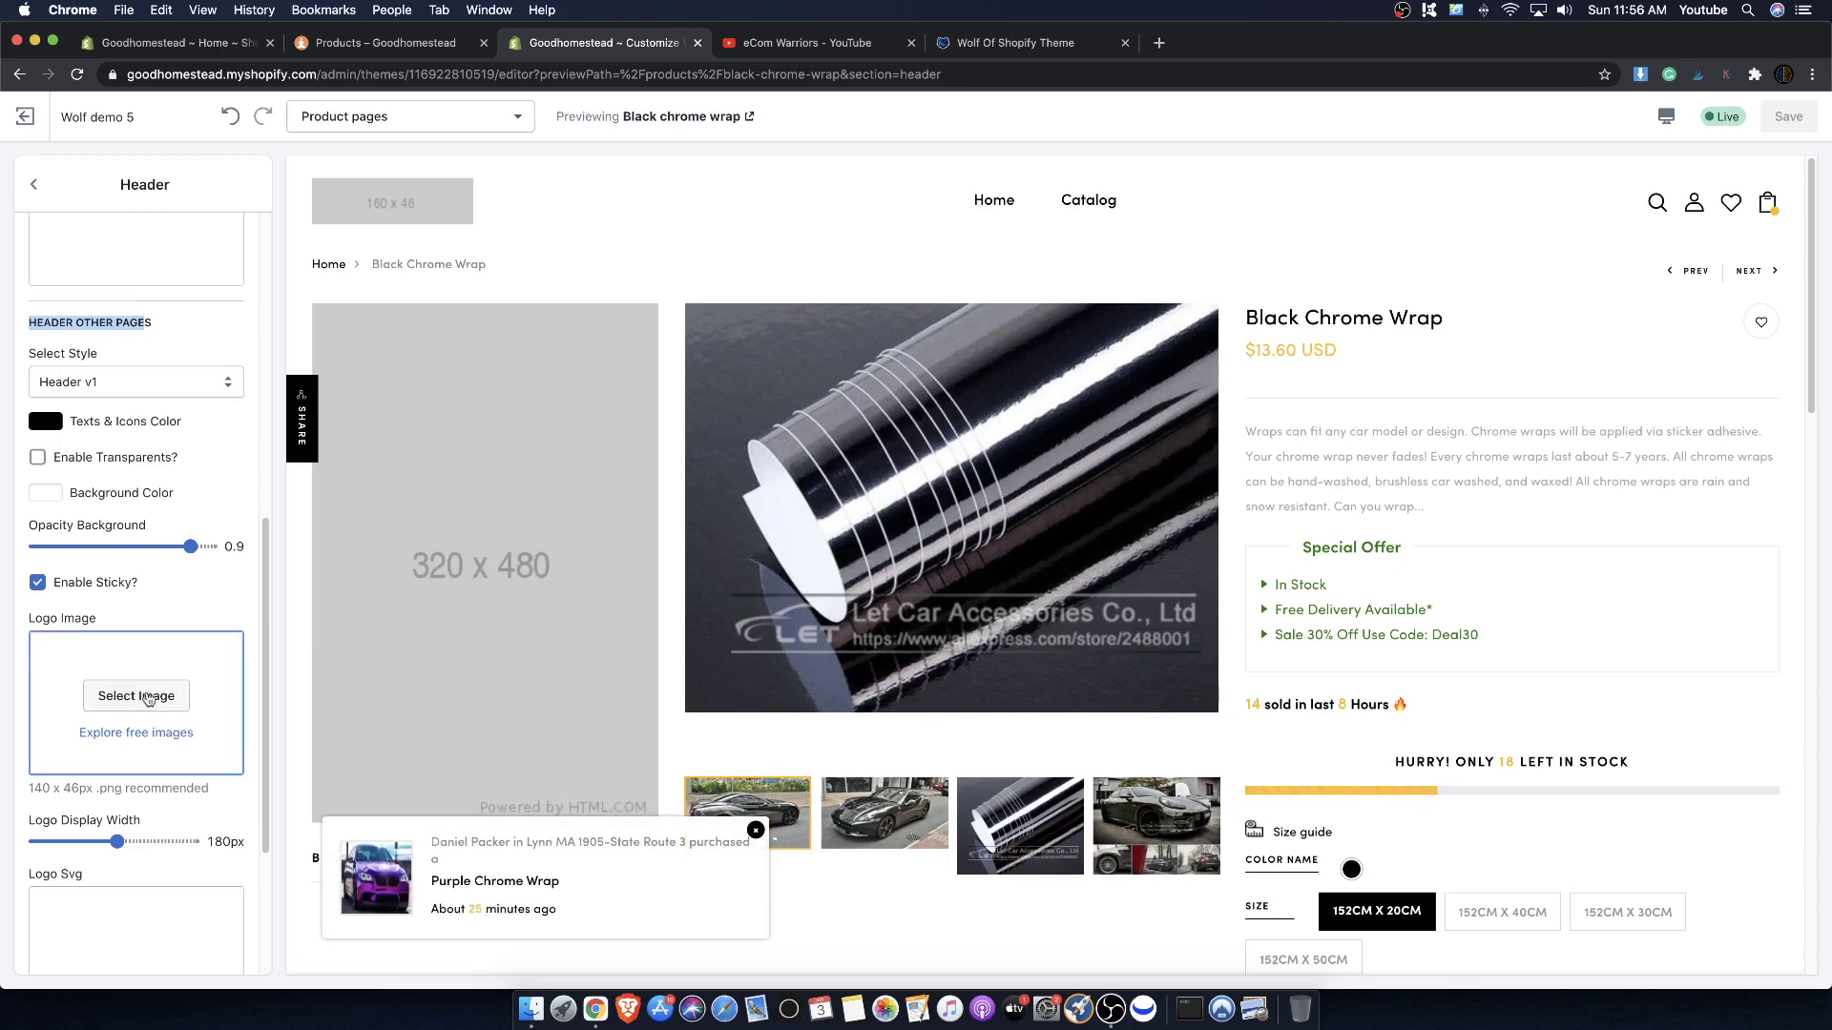
- Set the Header Other Pages logo image to the black signature logo from the image library
left_click(112, 697)
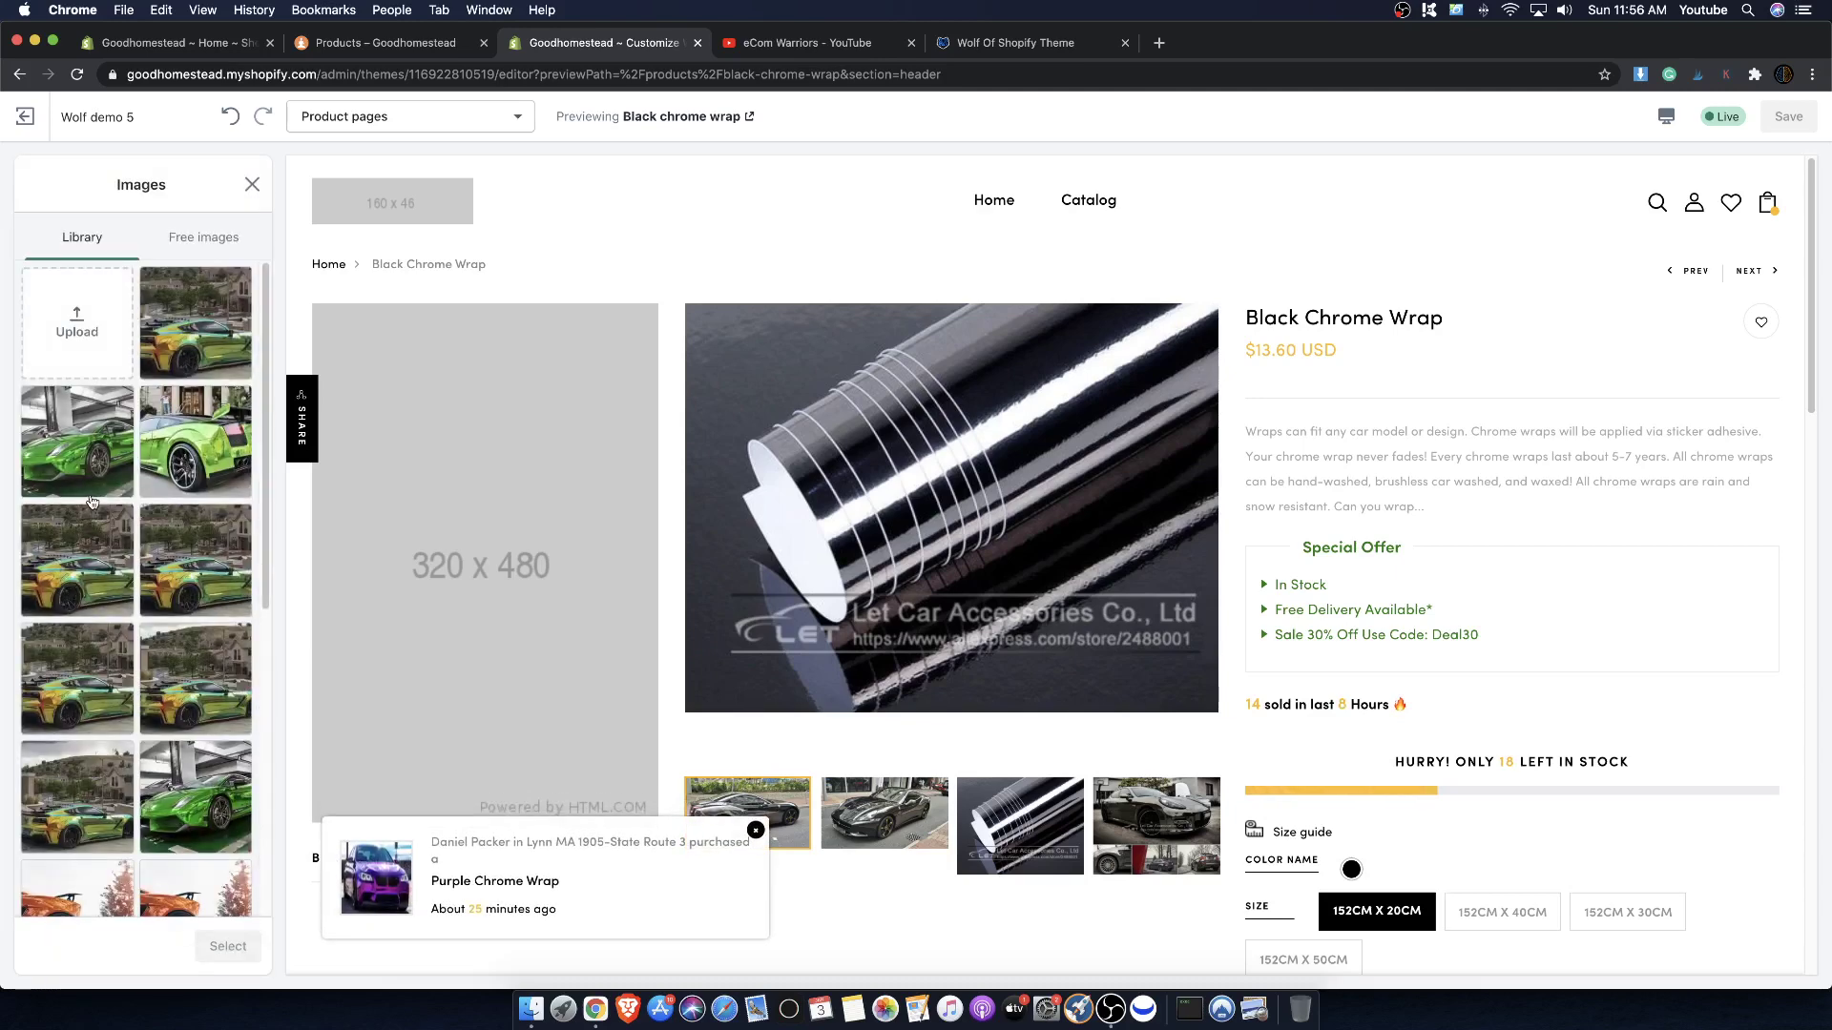
scroll(161, 868, "down", 5)
left_click(147, 895)
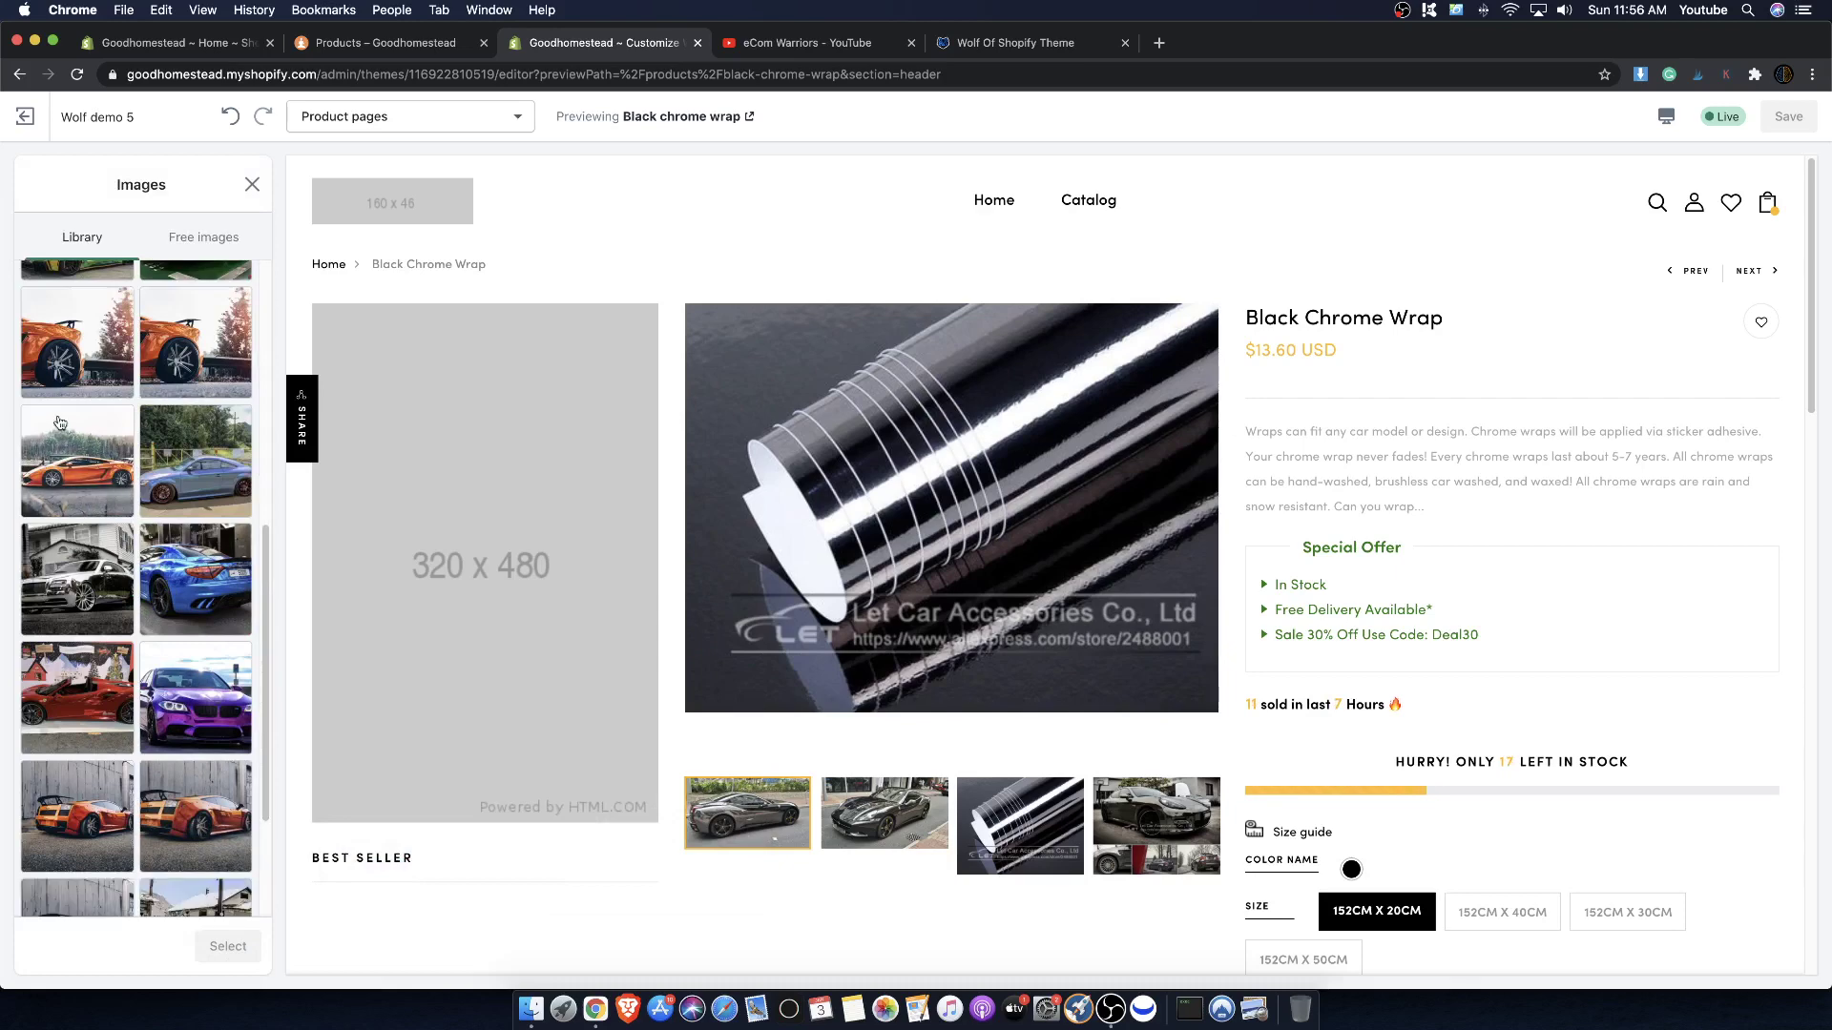
scroll(205, 811, "down", 3)
double_click(211, 801)
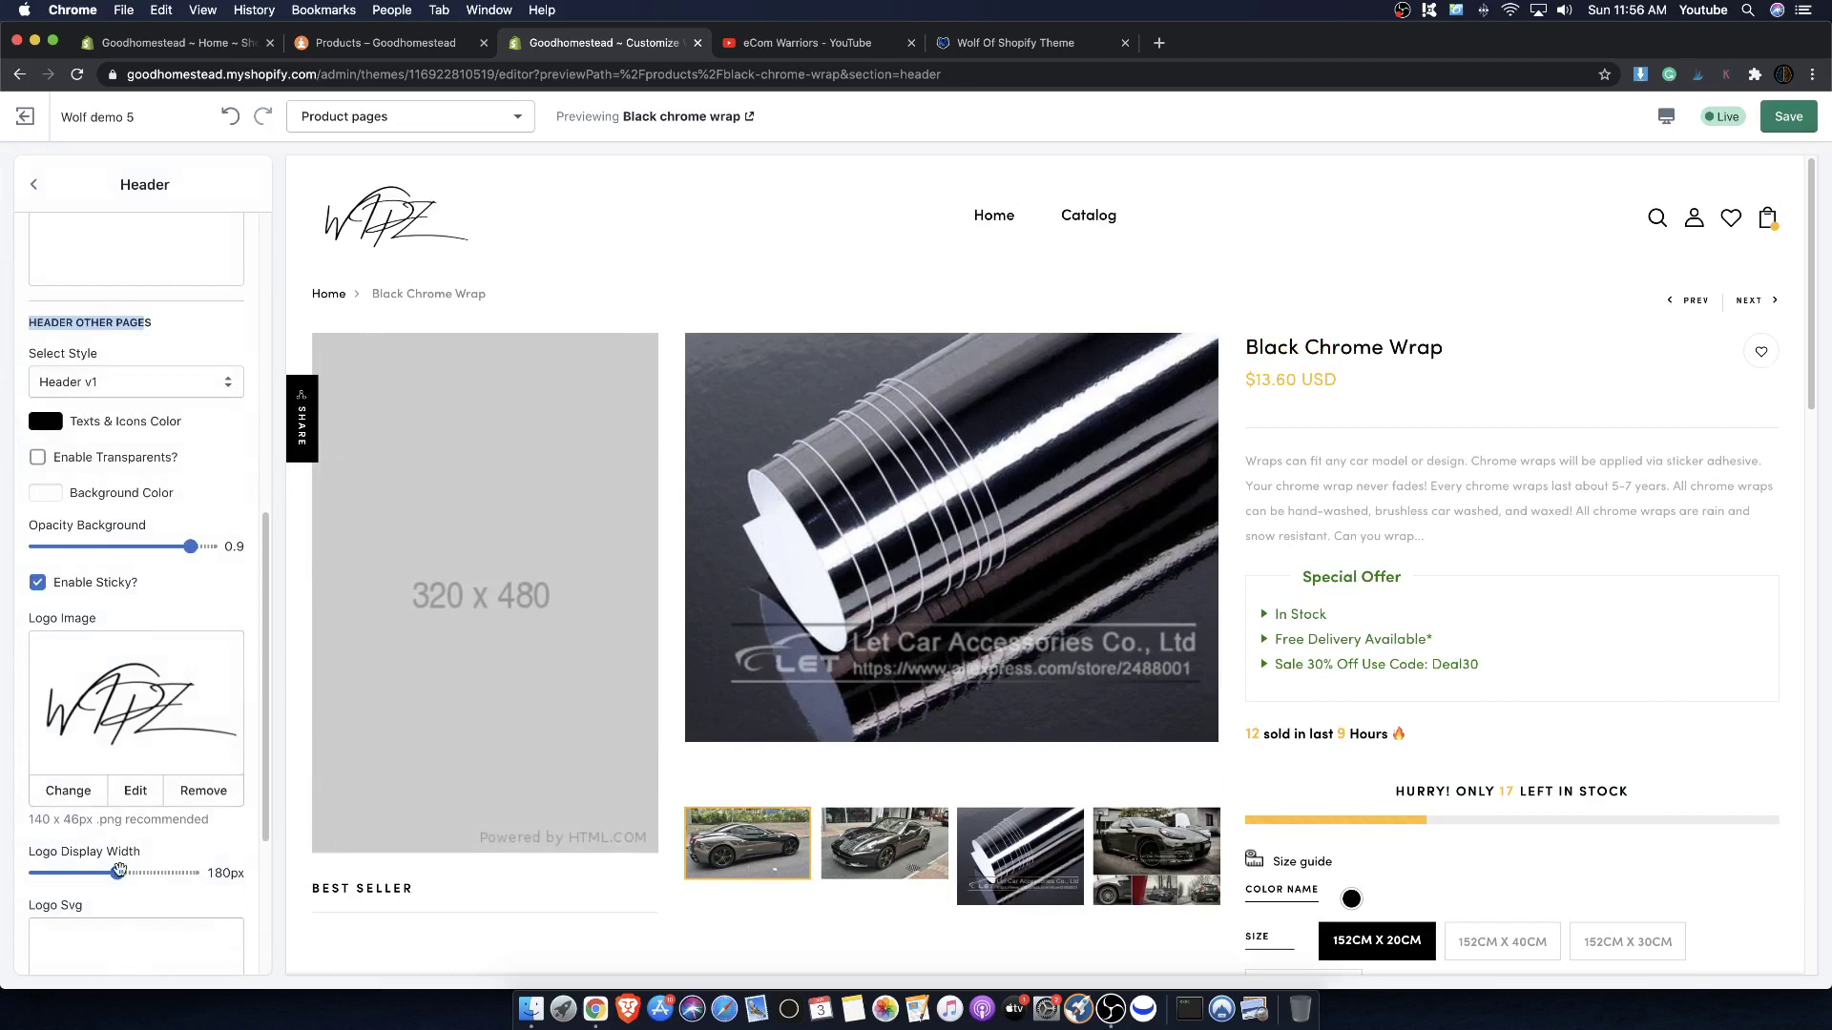
- Set the other pages' logo display width to 150px, save the change and check the product page preview
left_click_drag(116, 870, 104, 868)
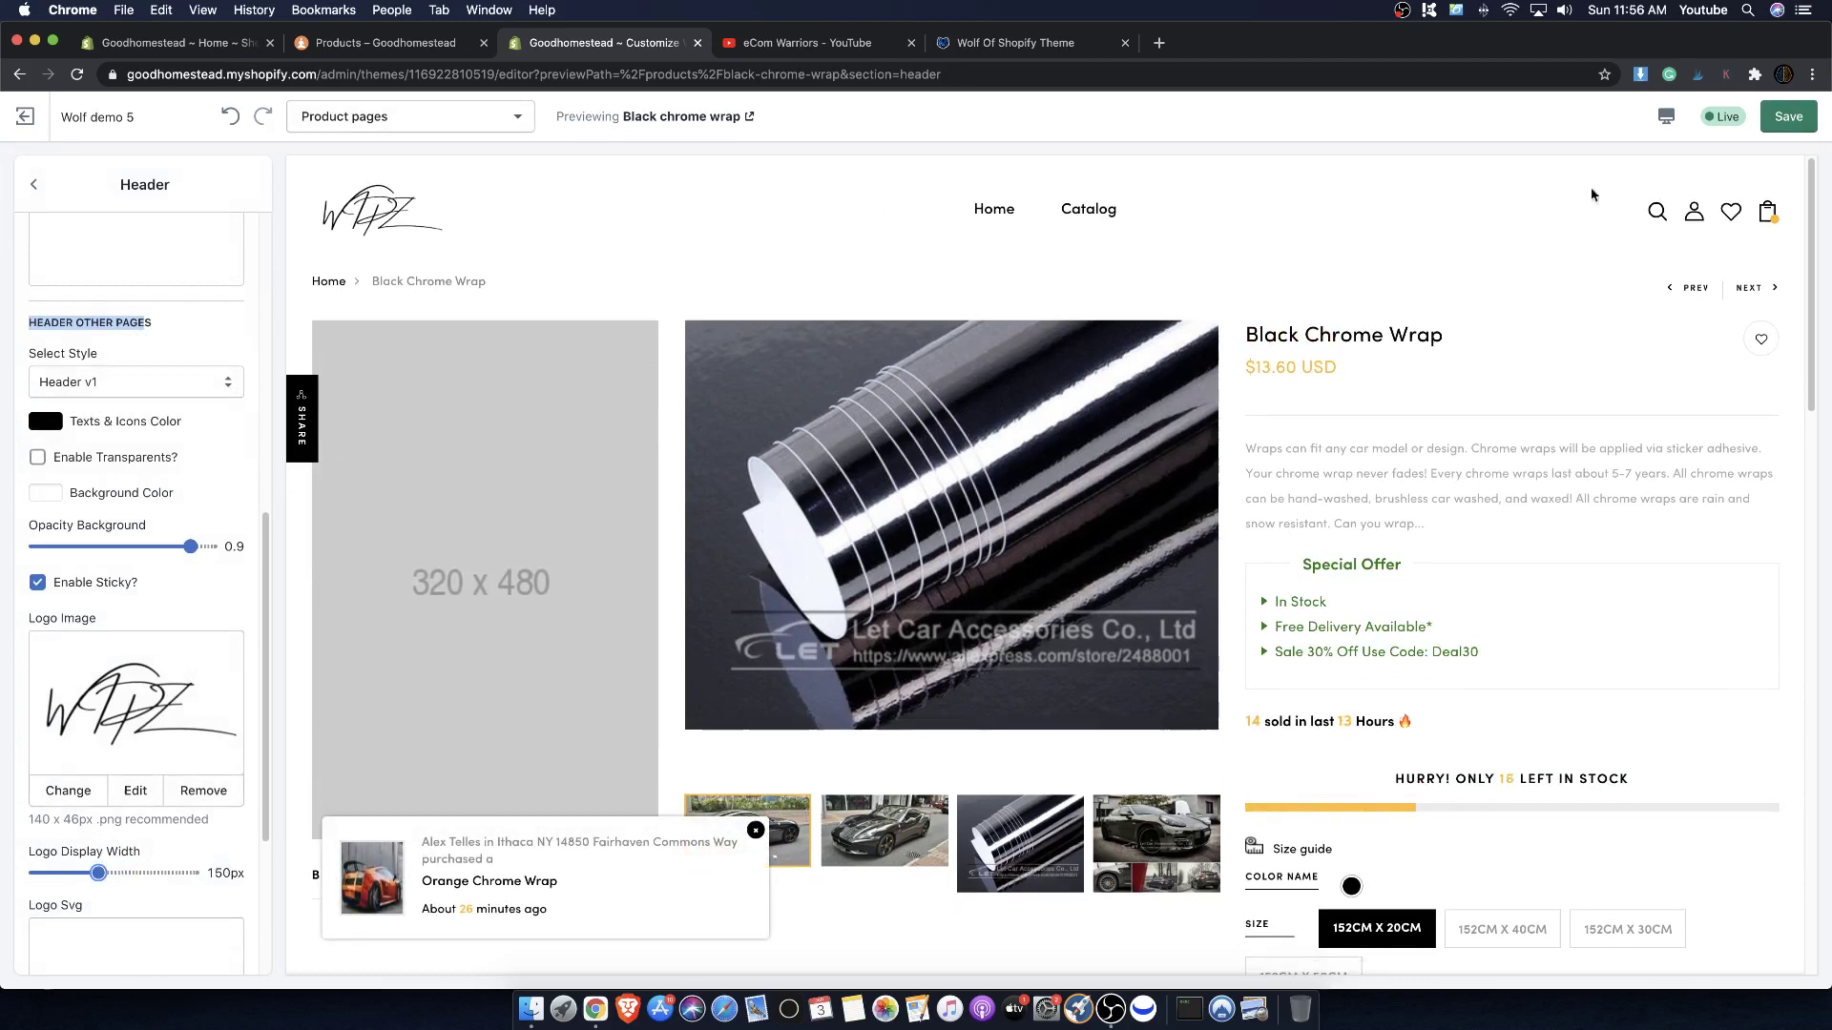
left_click(1790, 121)
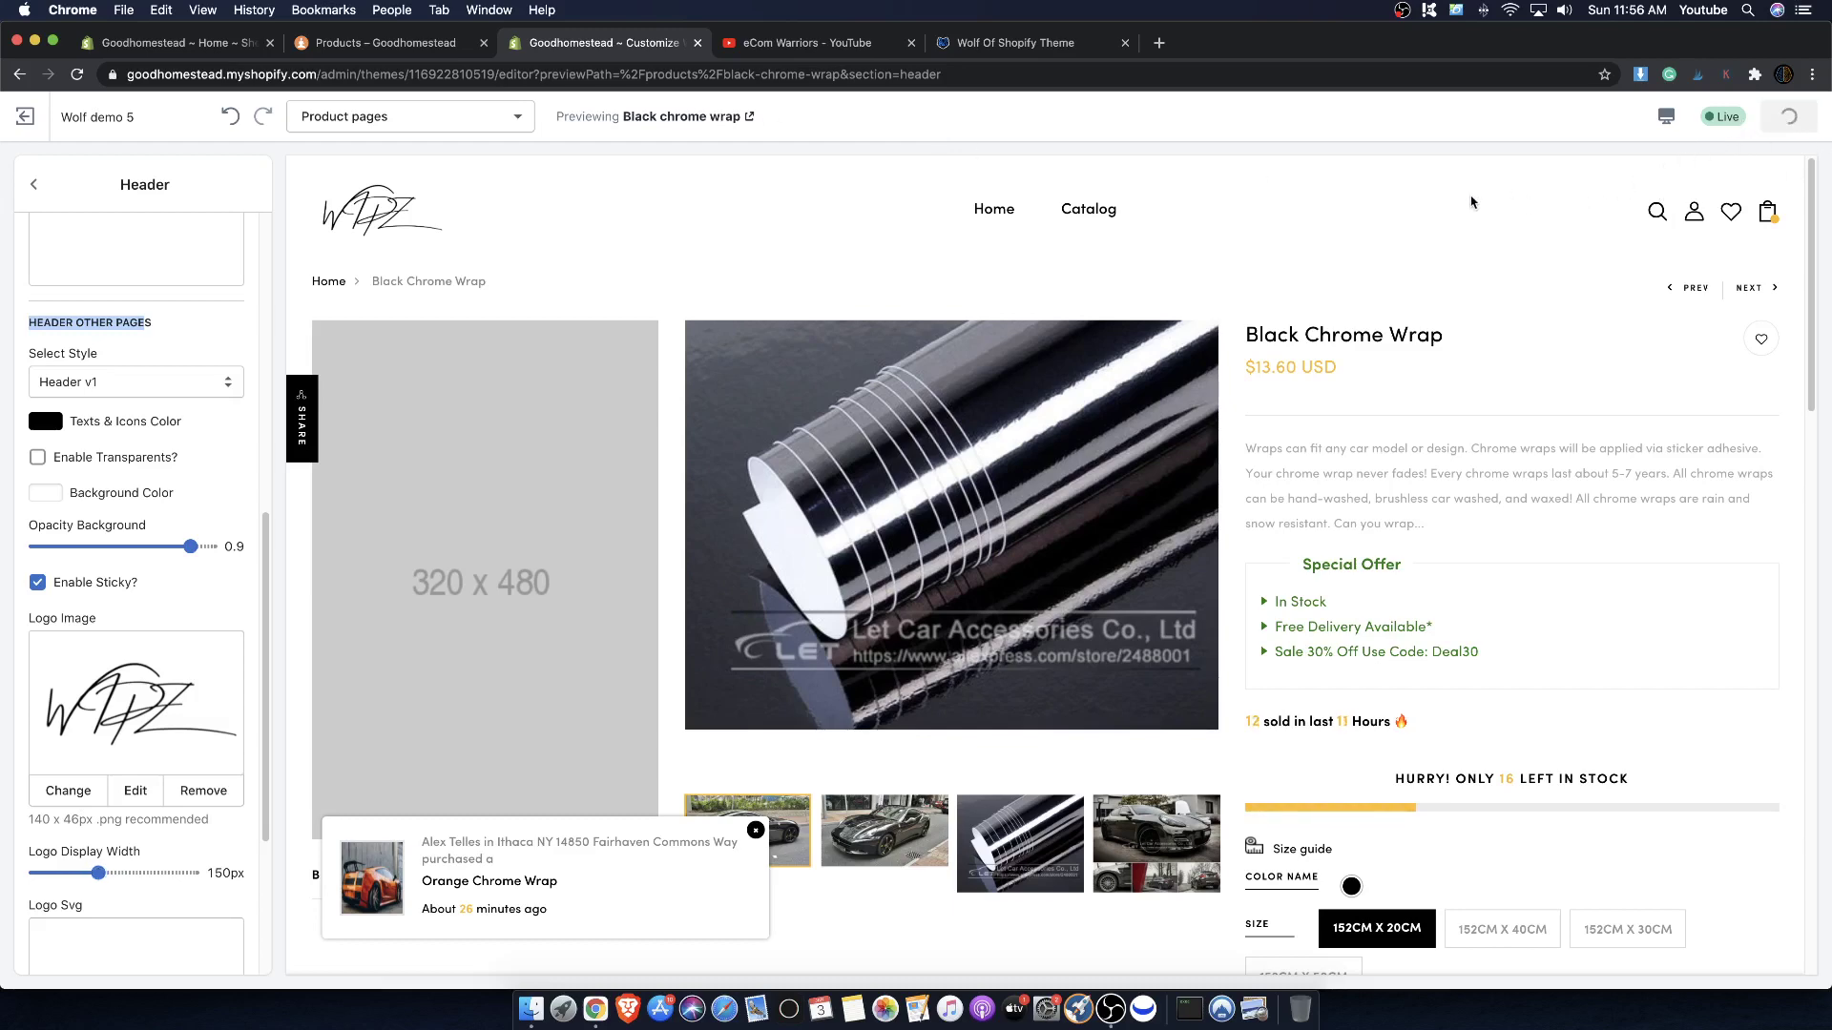
scroll(873, 281, "down", 10)
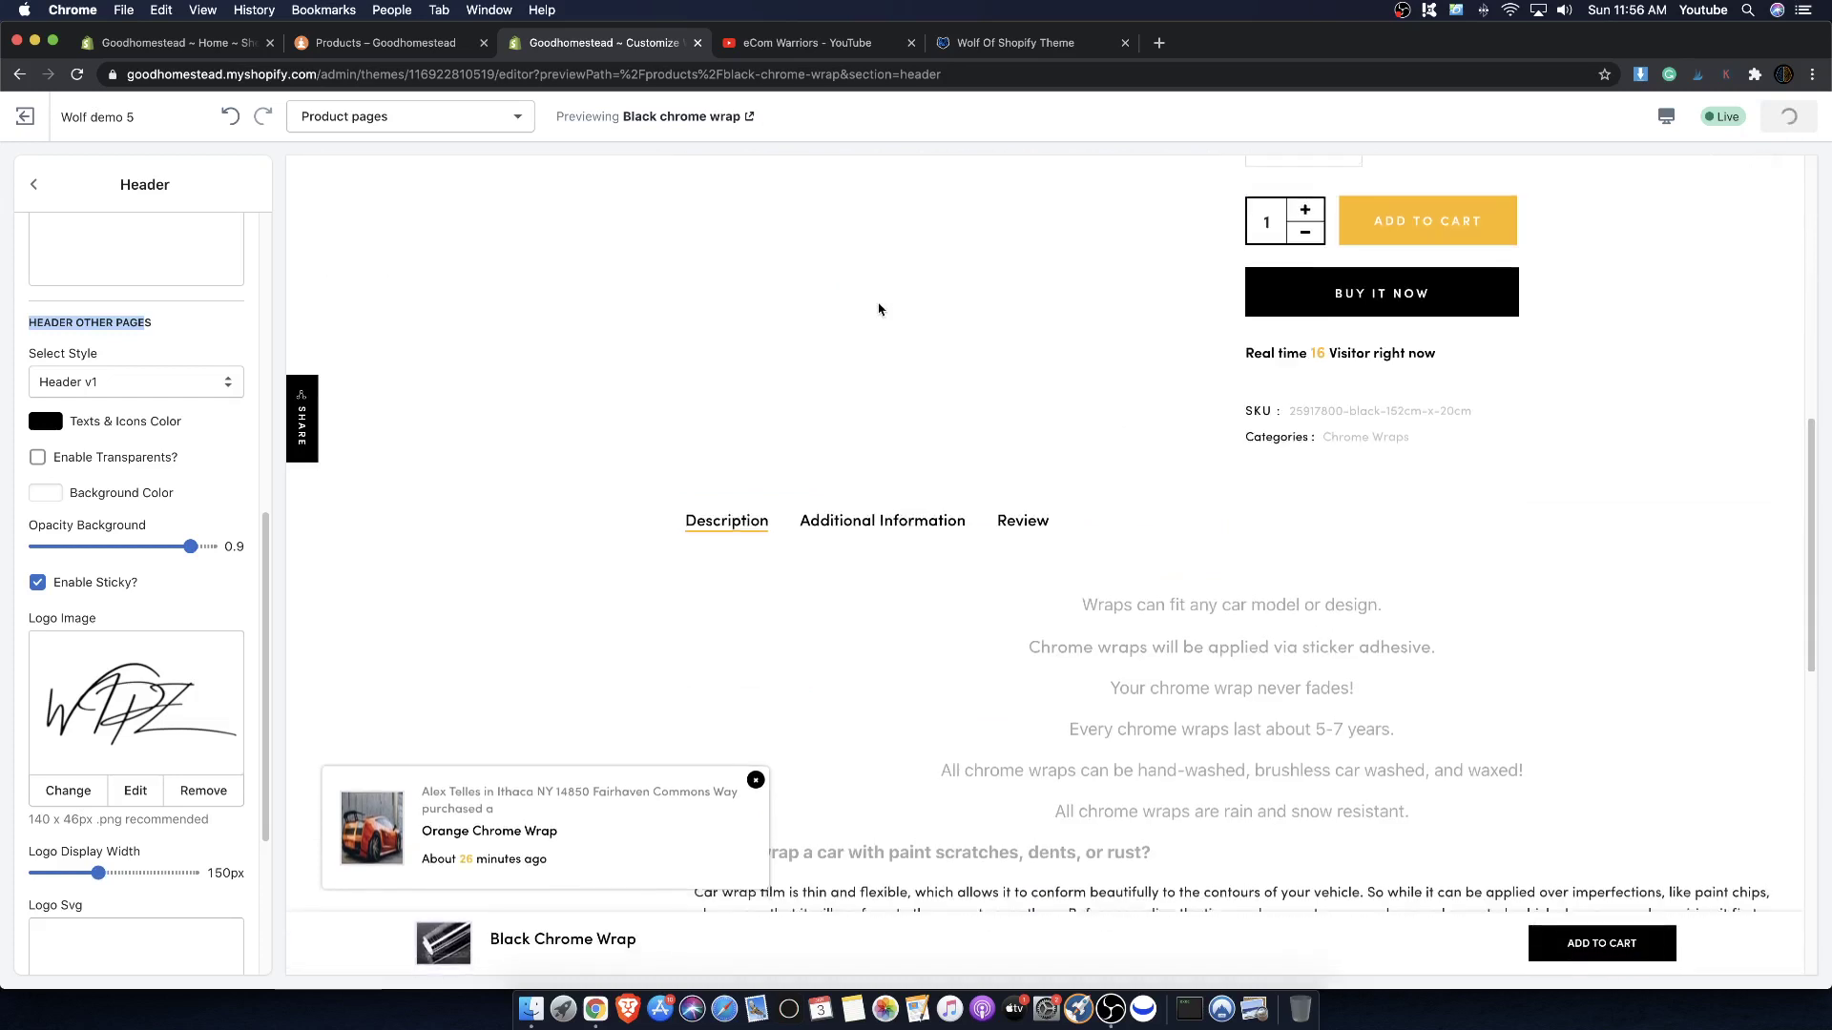
scroll(871, 302, "up", 10)
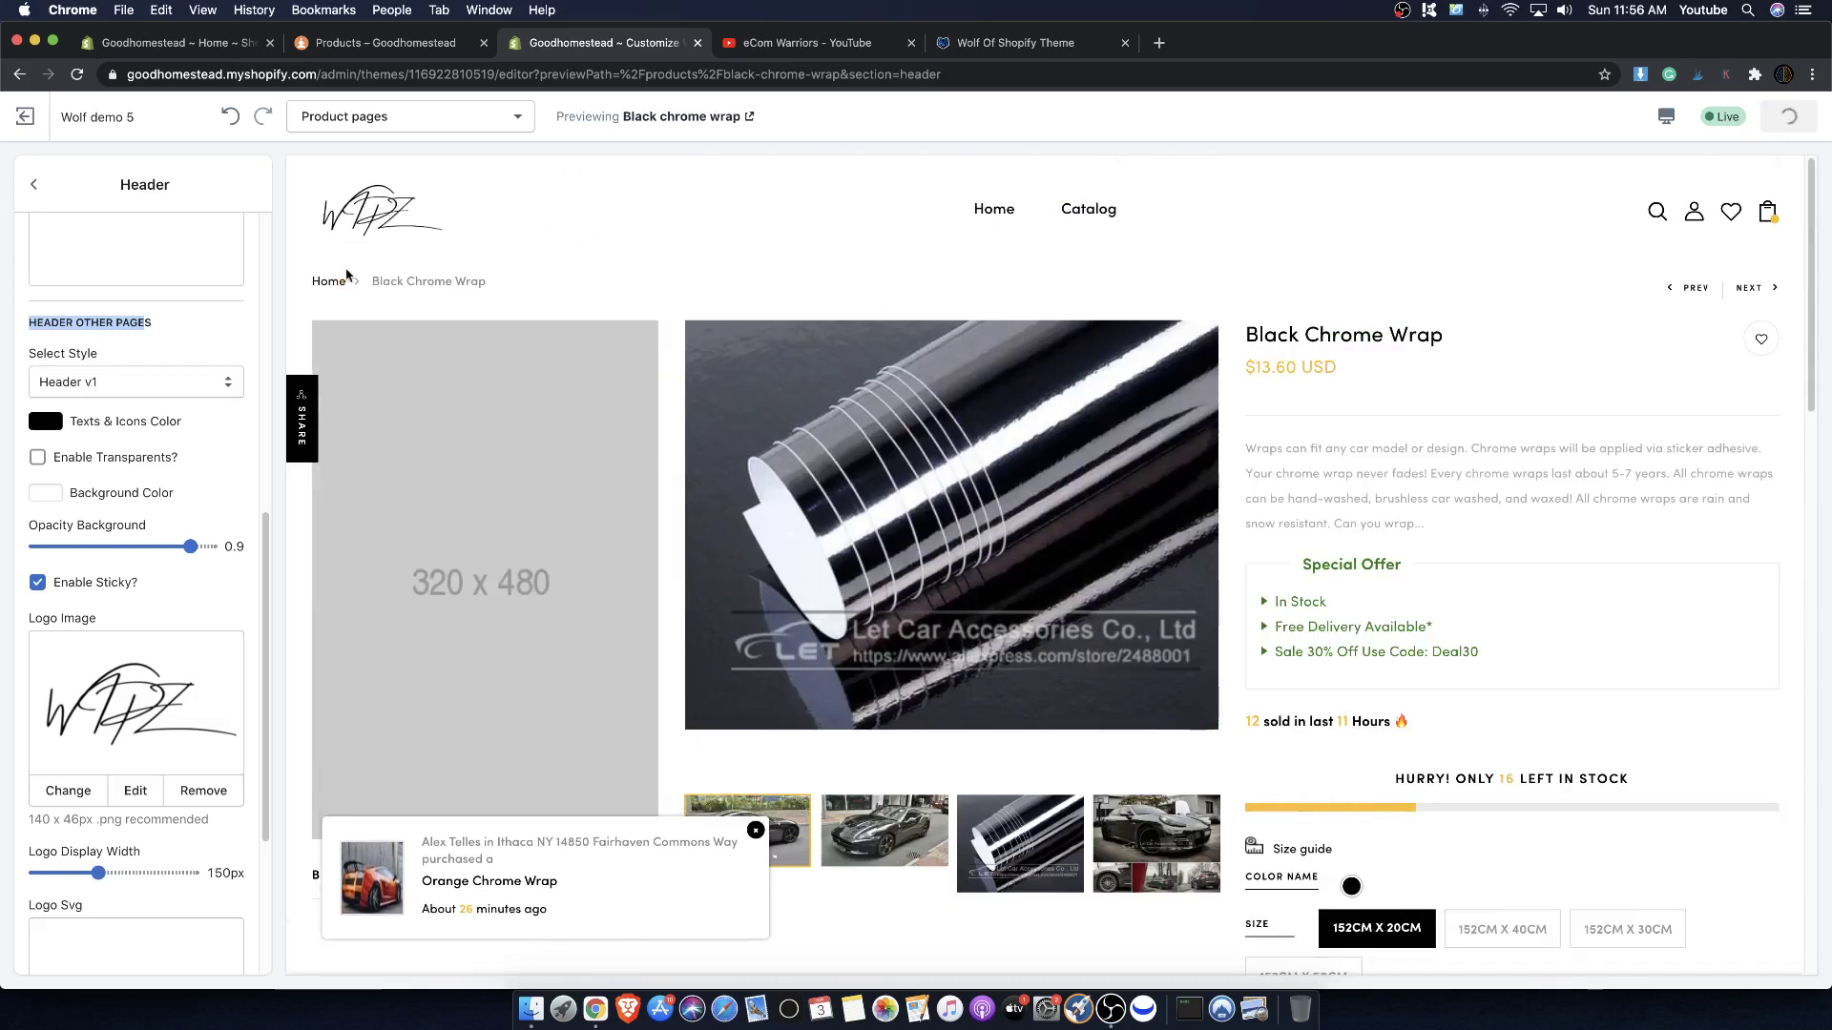
- Return to the home page through the logo and examine its Header section settings down to Select Menu
left_click(439, 237)
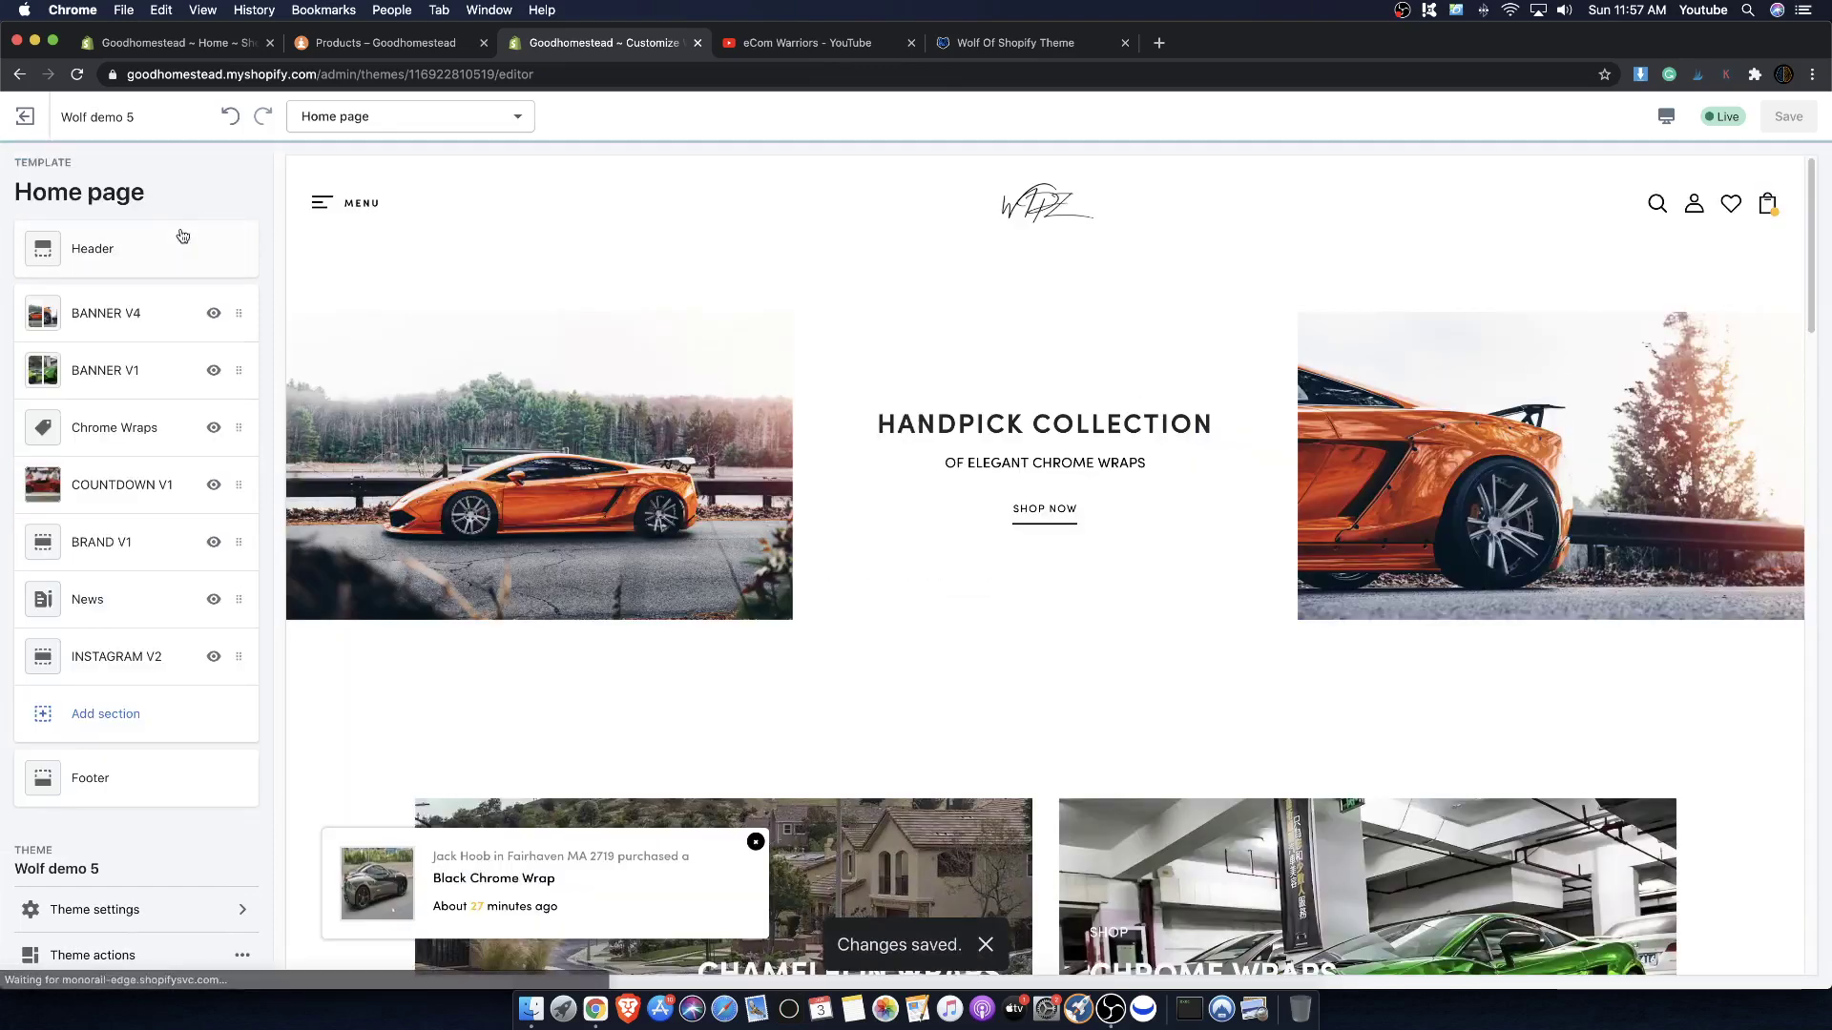
left_click(157, 248)
scroll(149, 384, "down", 7)
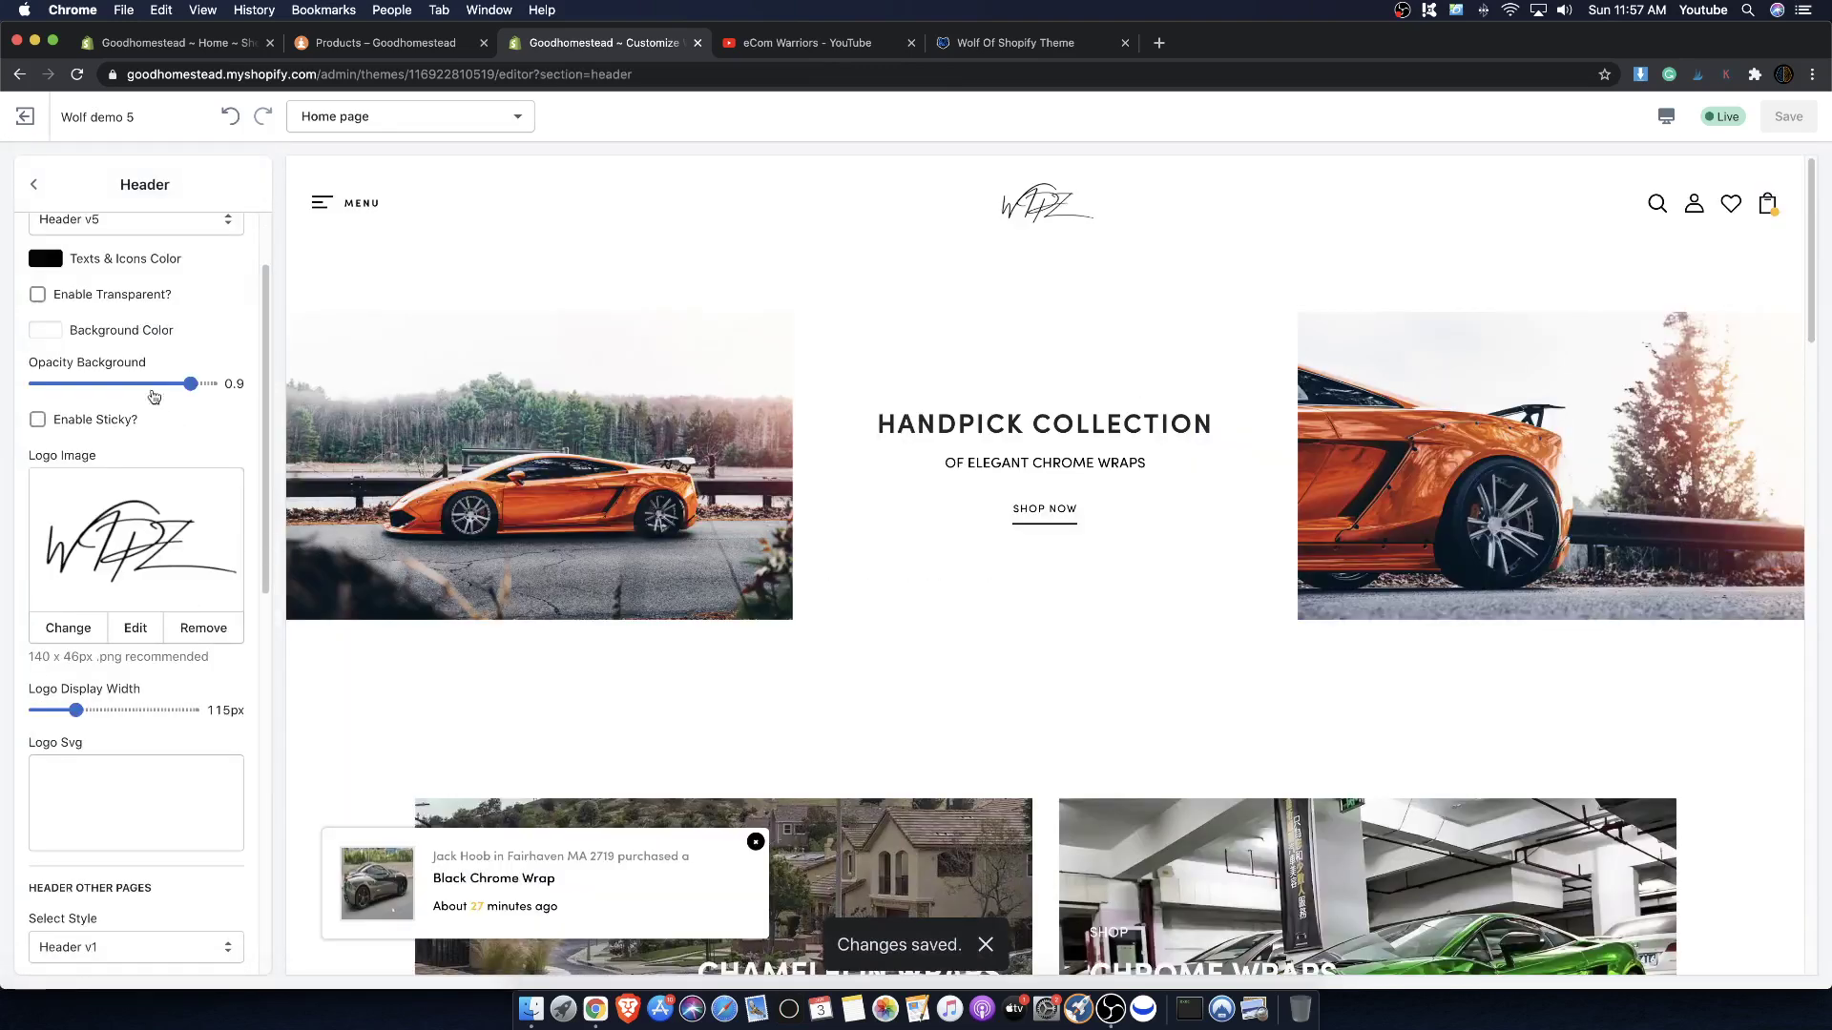
scroll(186, 630, "down", 4)
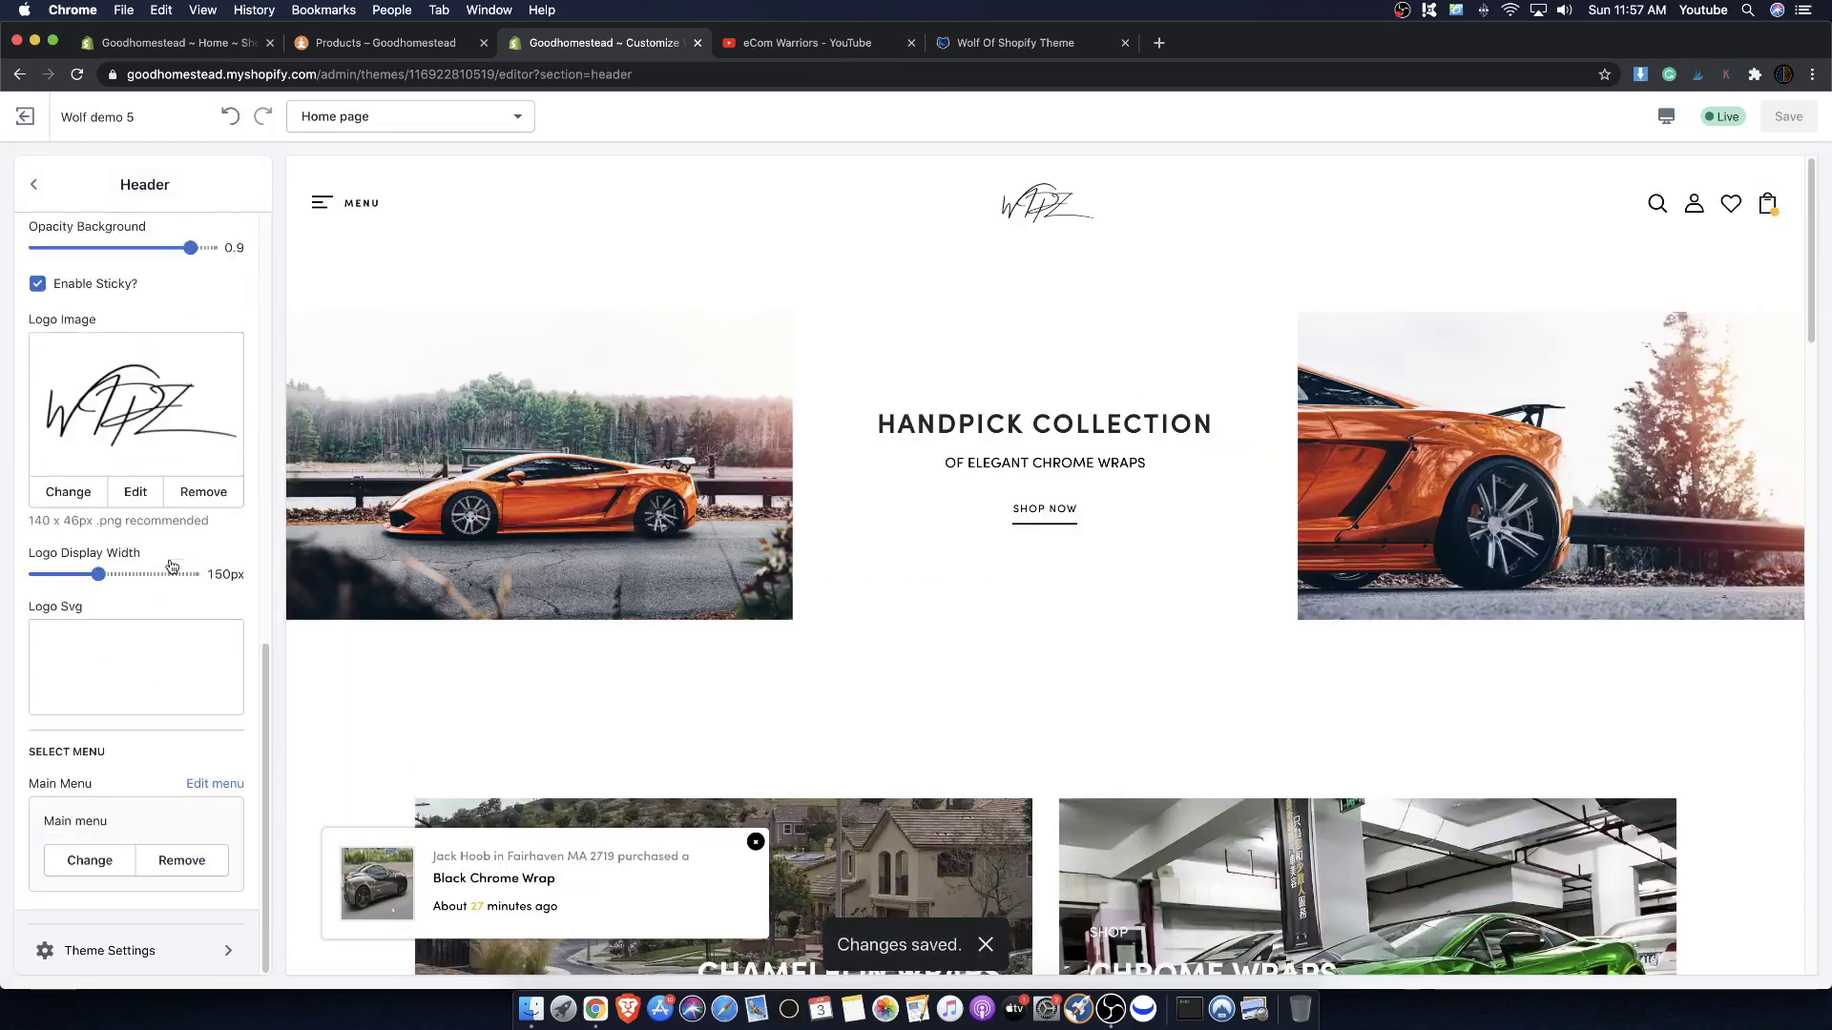
left_click(35, 184)
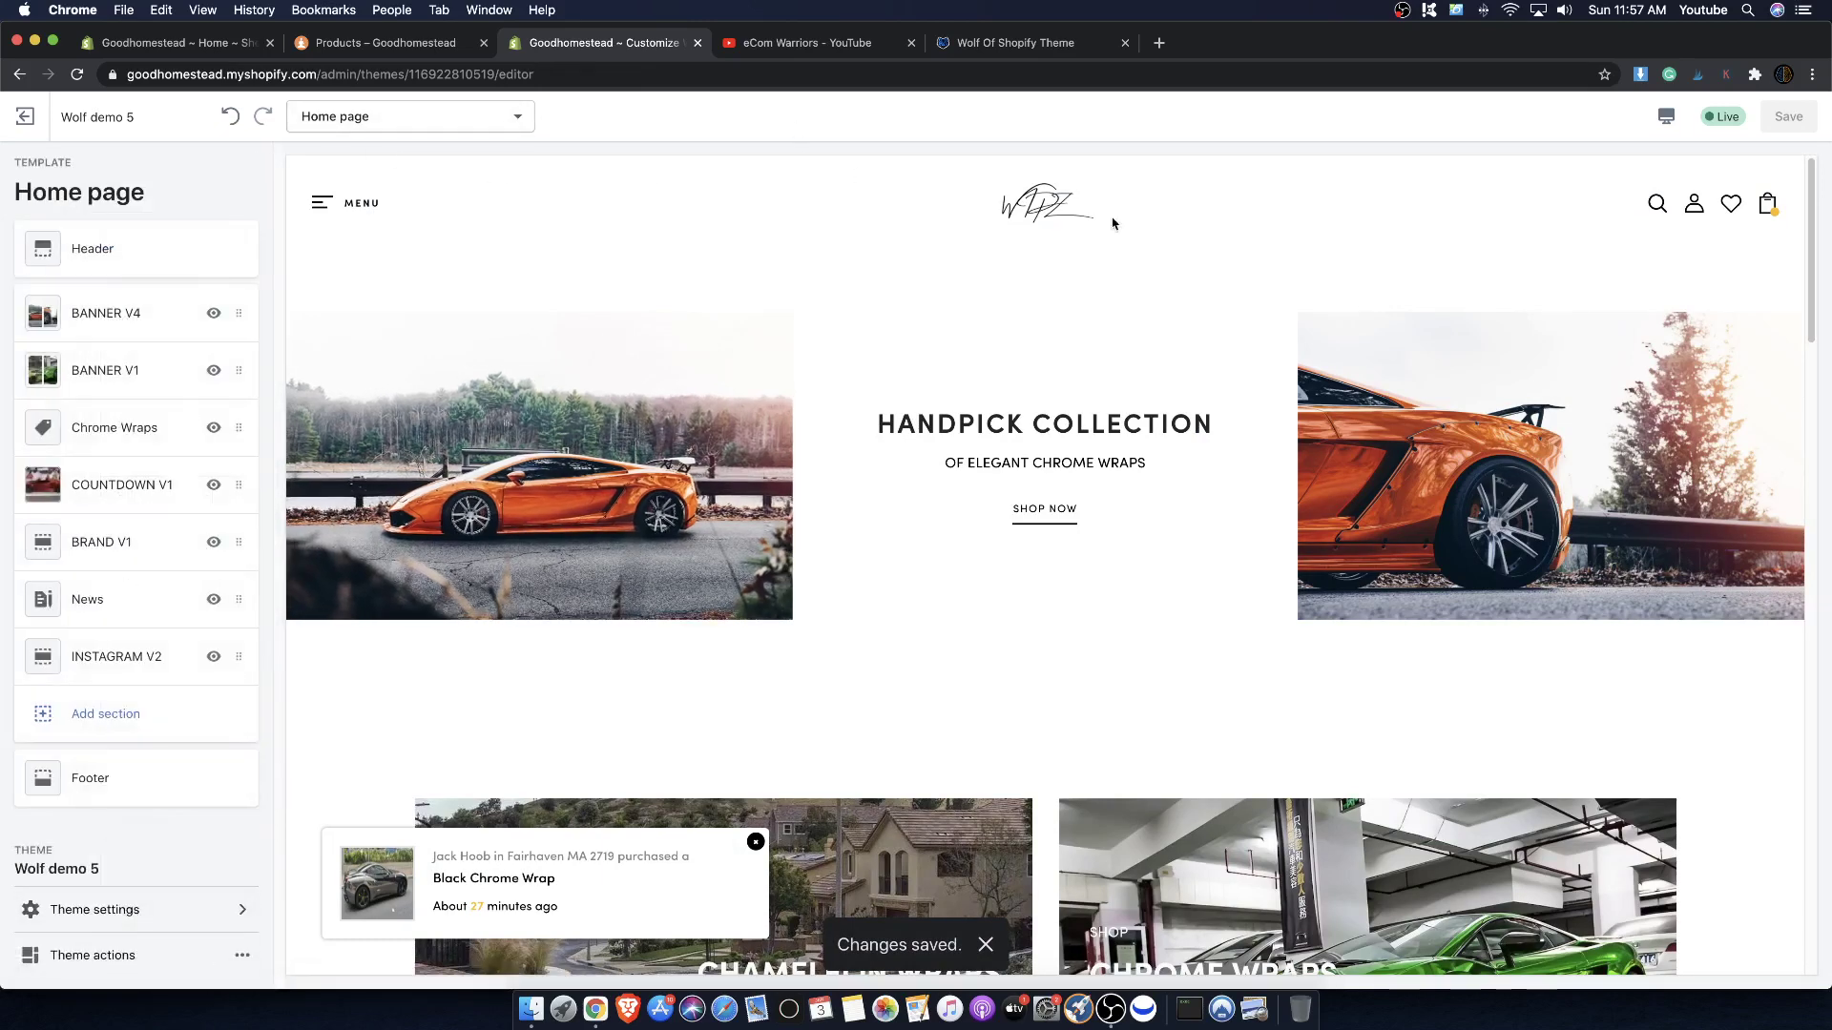
- Open the Header Mobile group in the theme settings and find the Header Logo Mobile settings
left_click(111, 908)
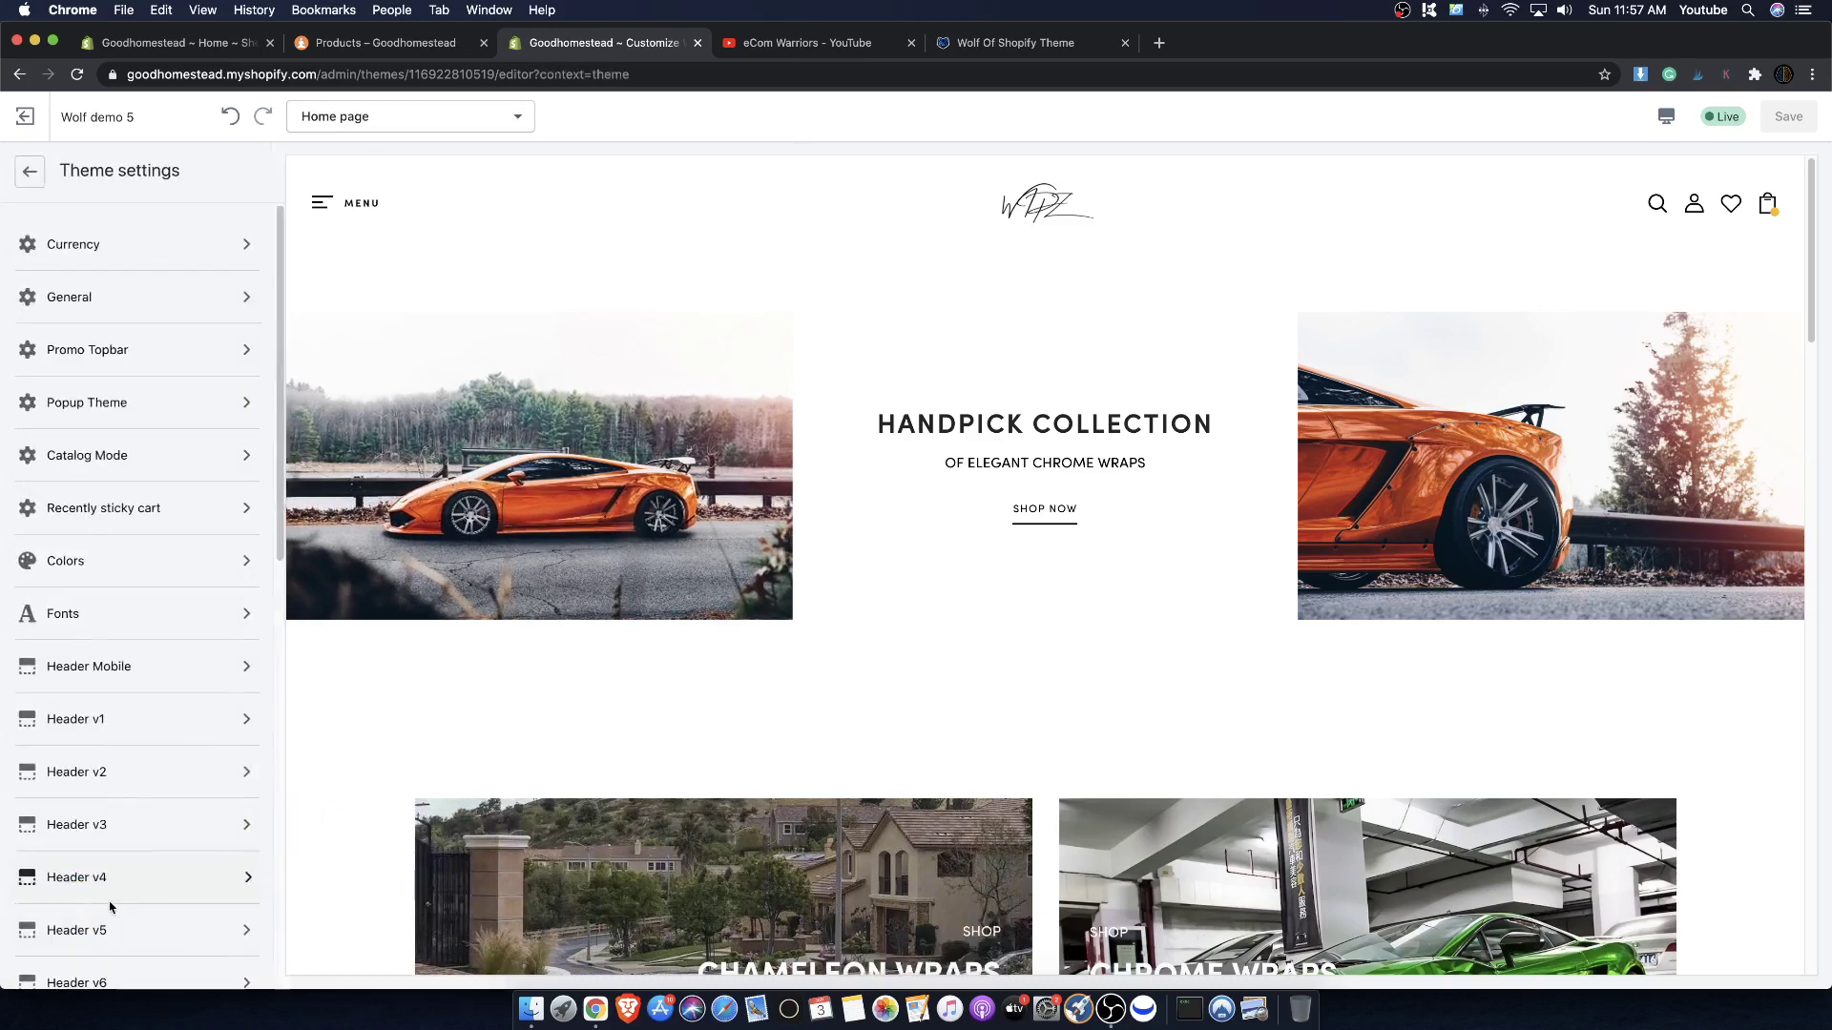
left_click(99, 677)
scroll(177, 537, "down", 5)
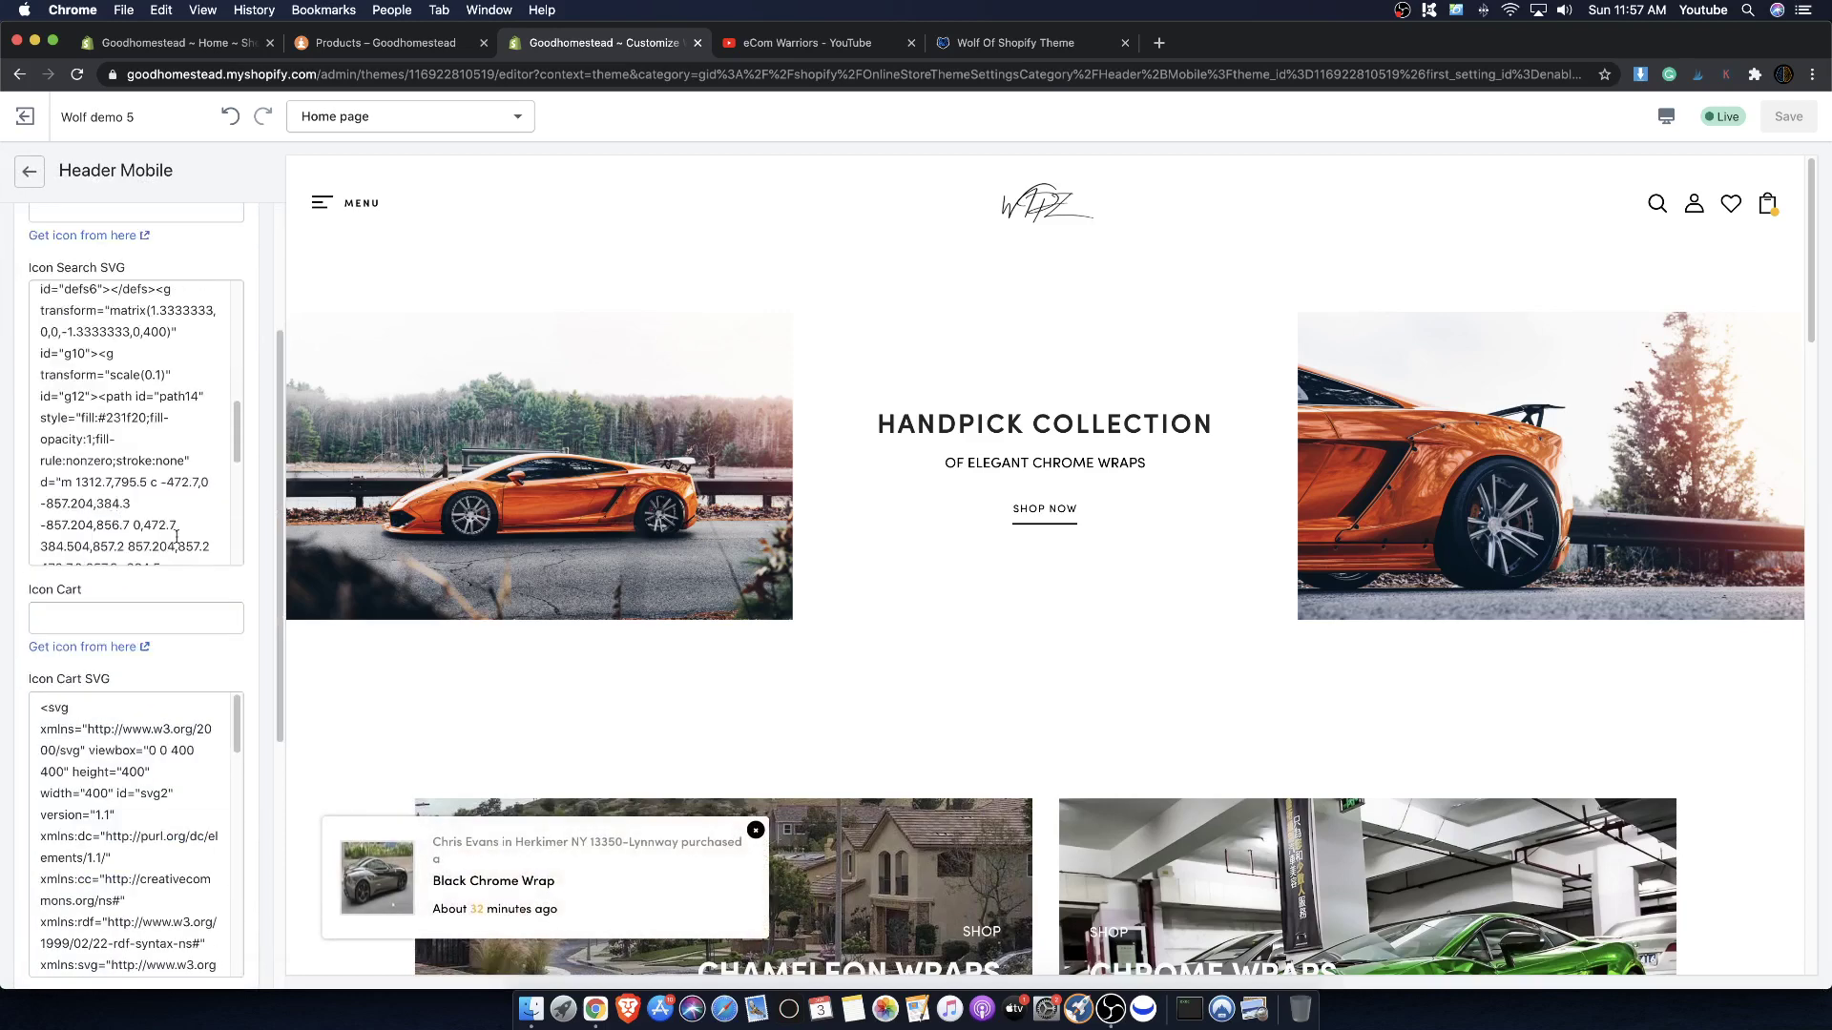
scroll(176, 537, "down", 5)
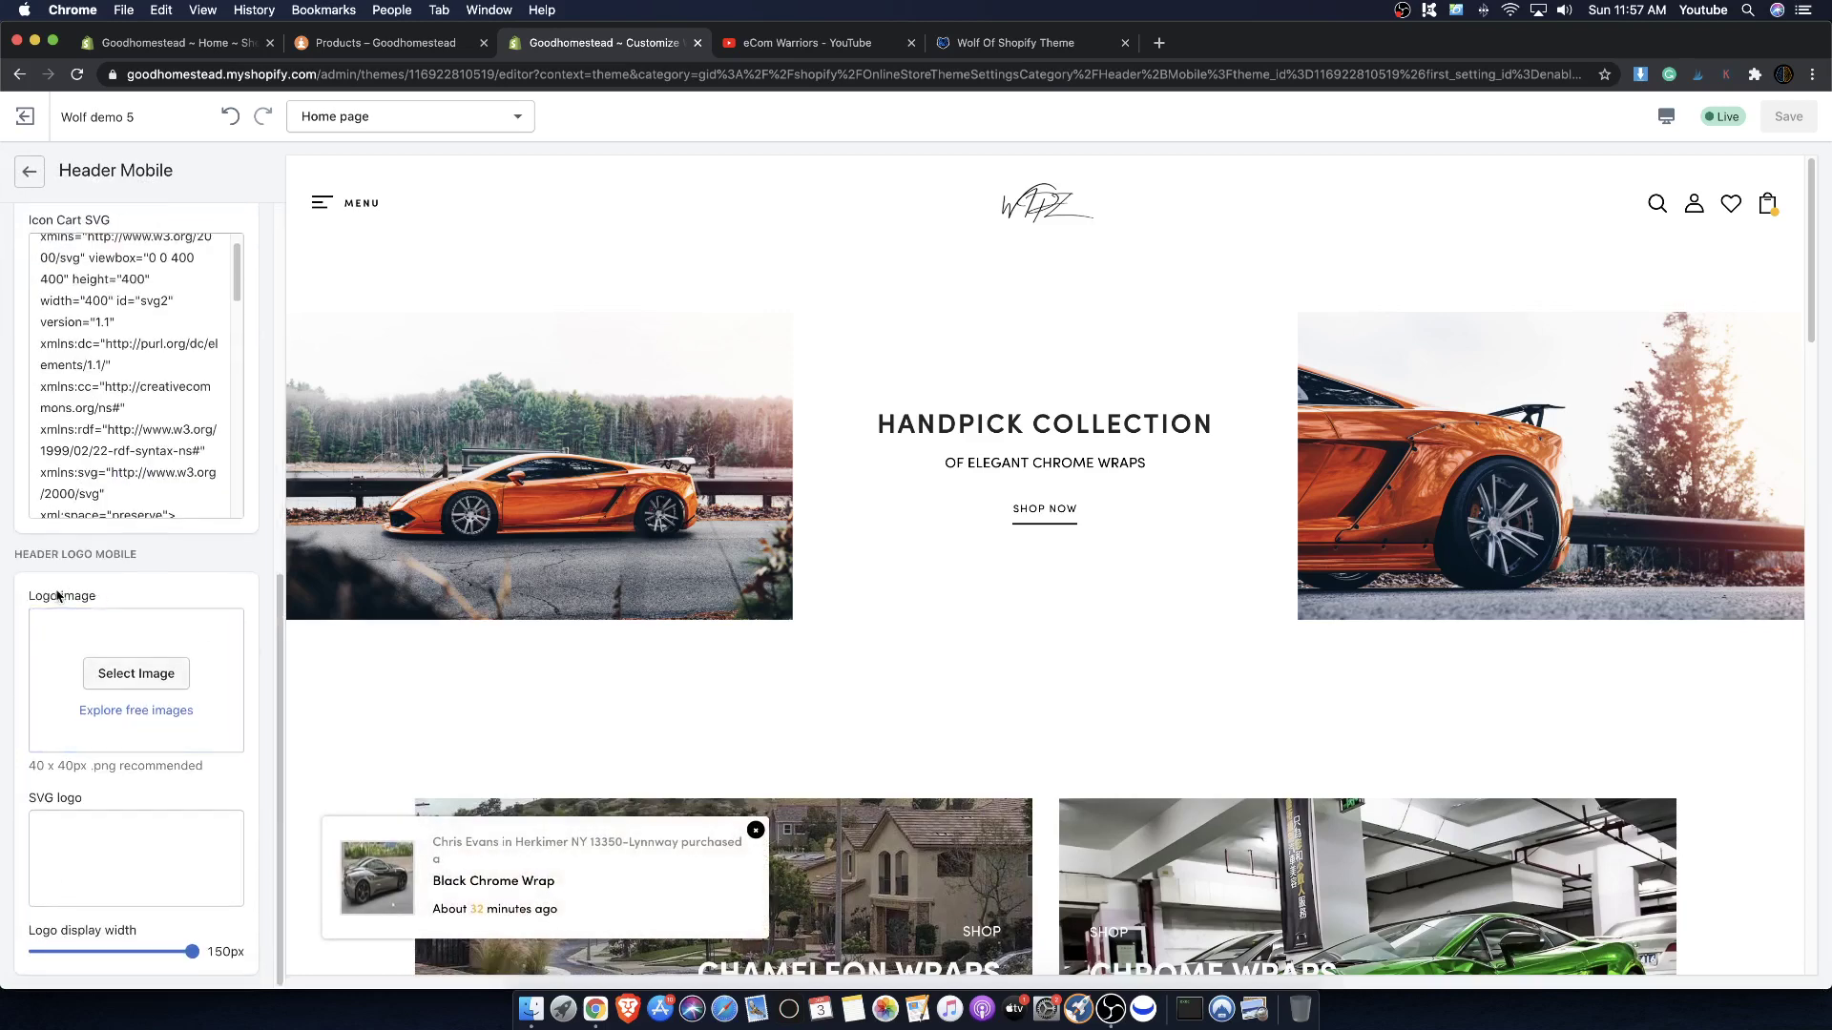
left_click_drag(28, 554, 127, 676)
- Set the mobile header's logo image to the black signature logo from the image library and save the change
left_click(128, 675)
scroll(133, 620, "down", 5)
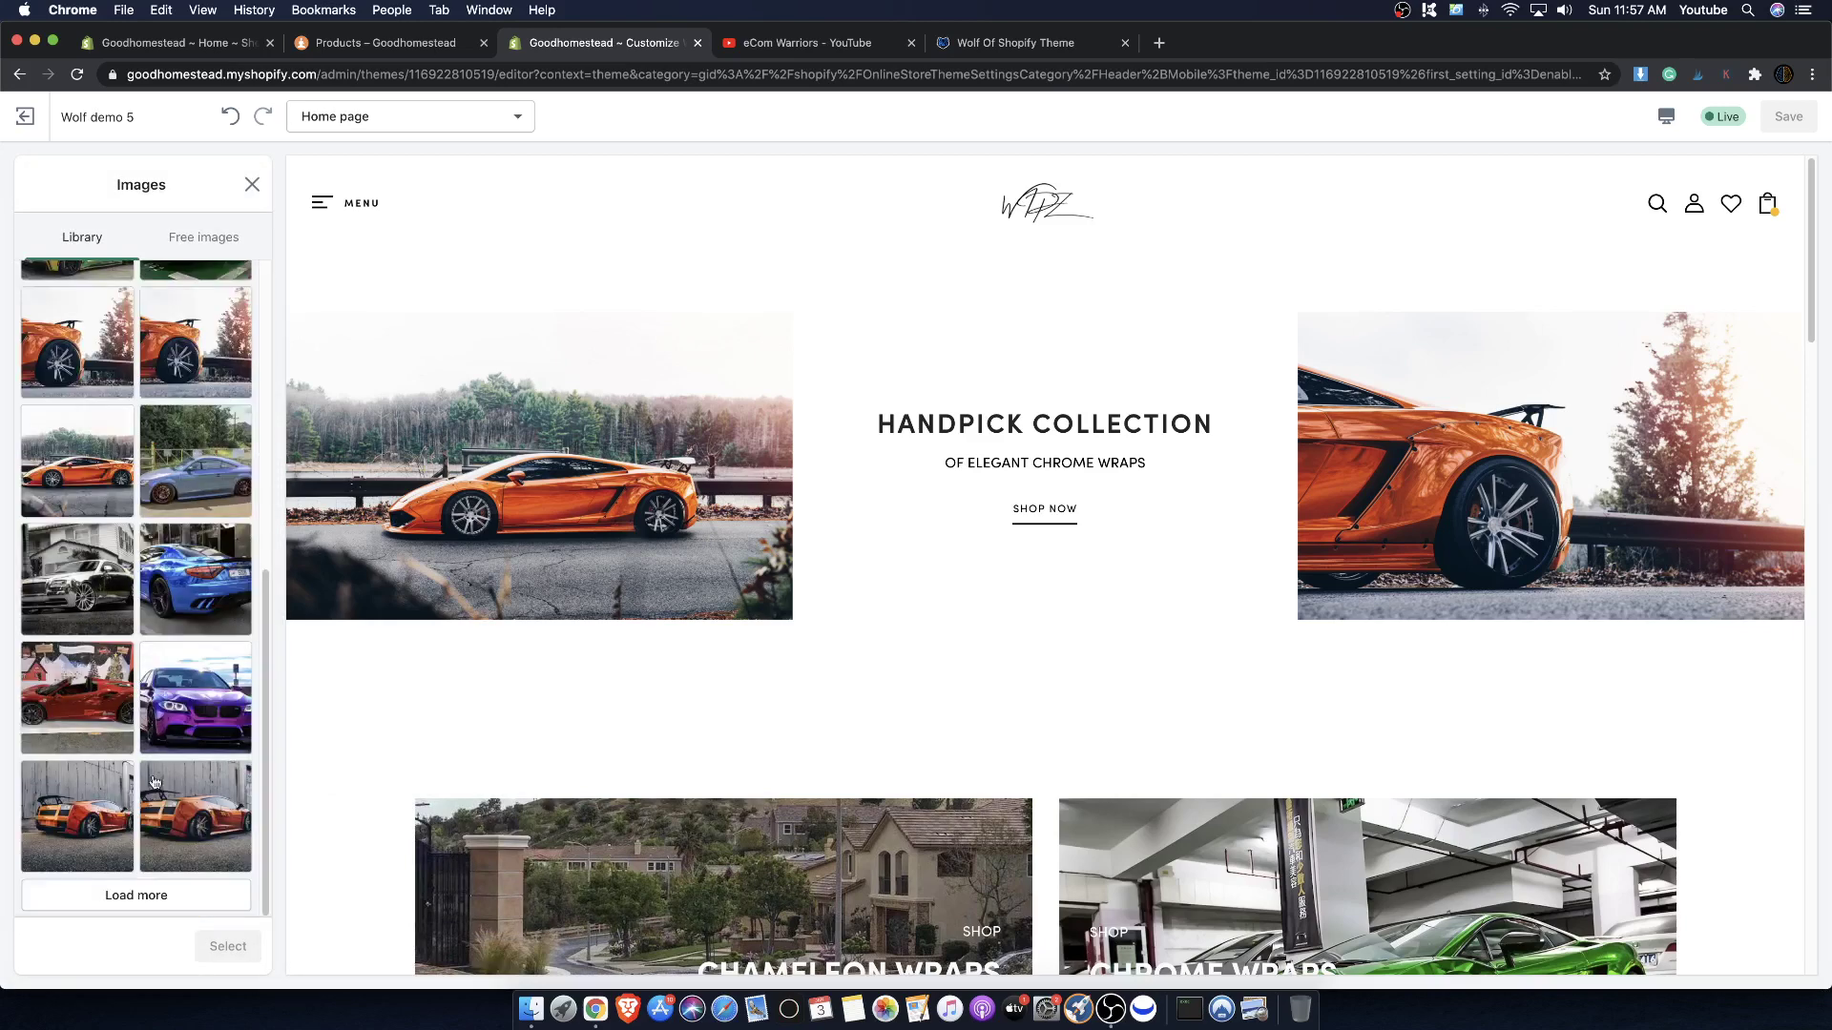
left_click(170, 894)
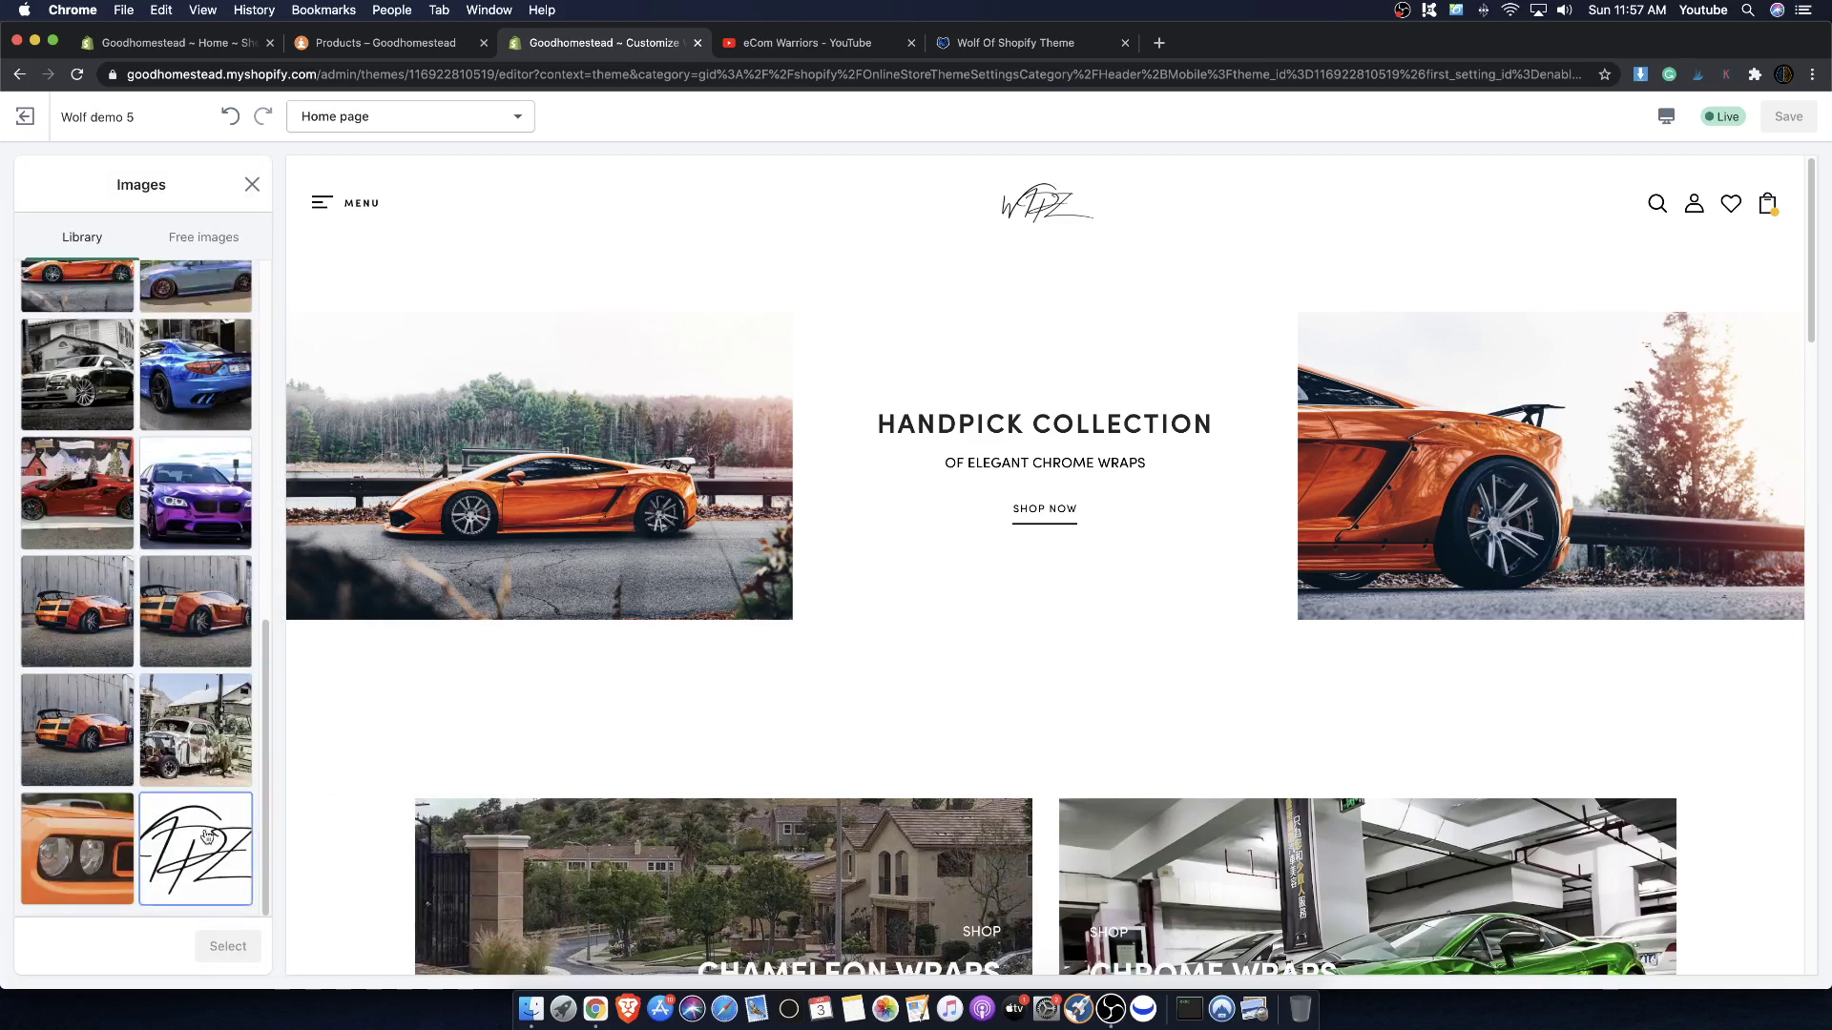
left_click(198, 864)
left_click(221, 943)
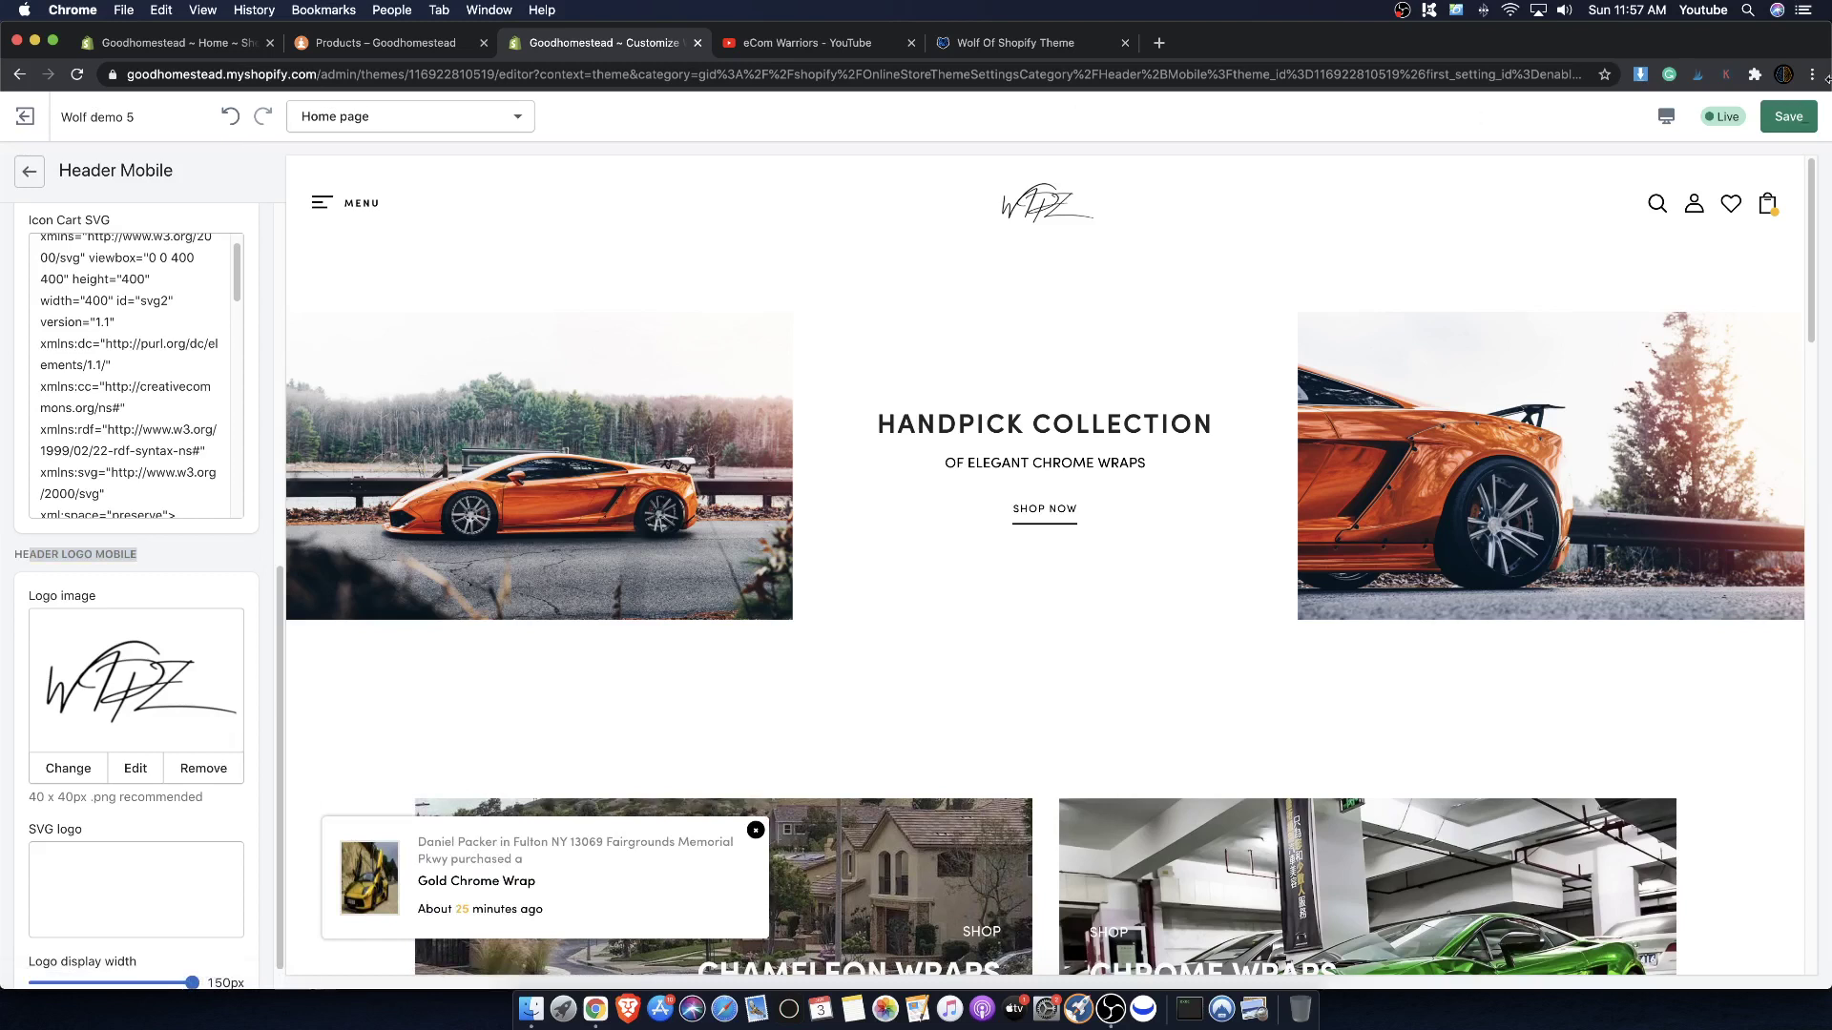
left_click(1784, 125)
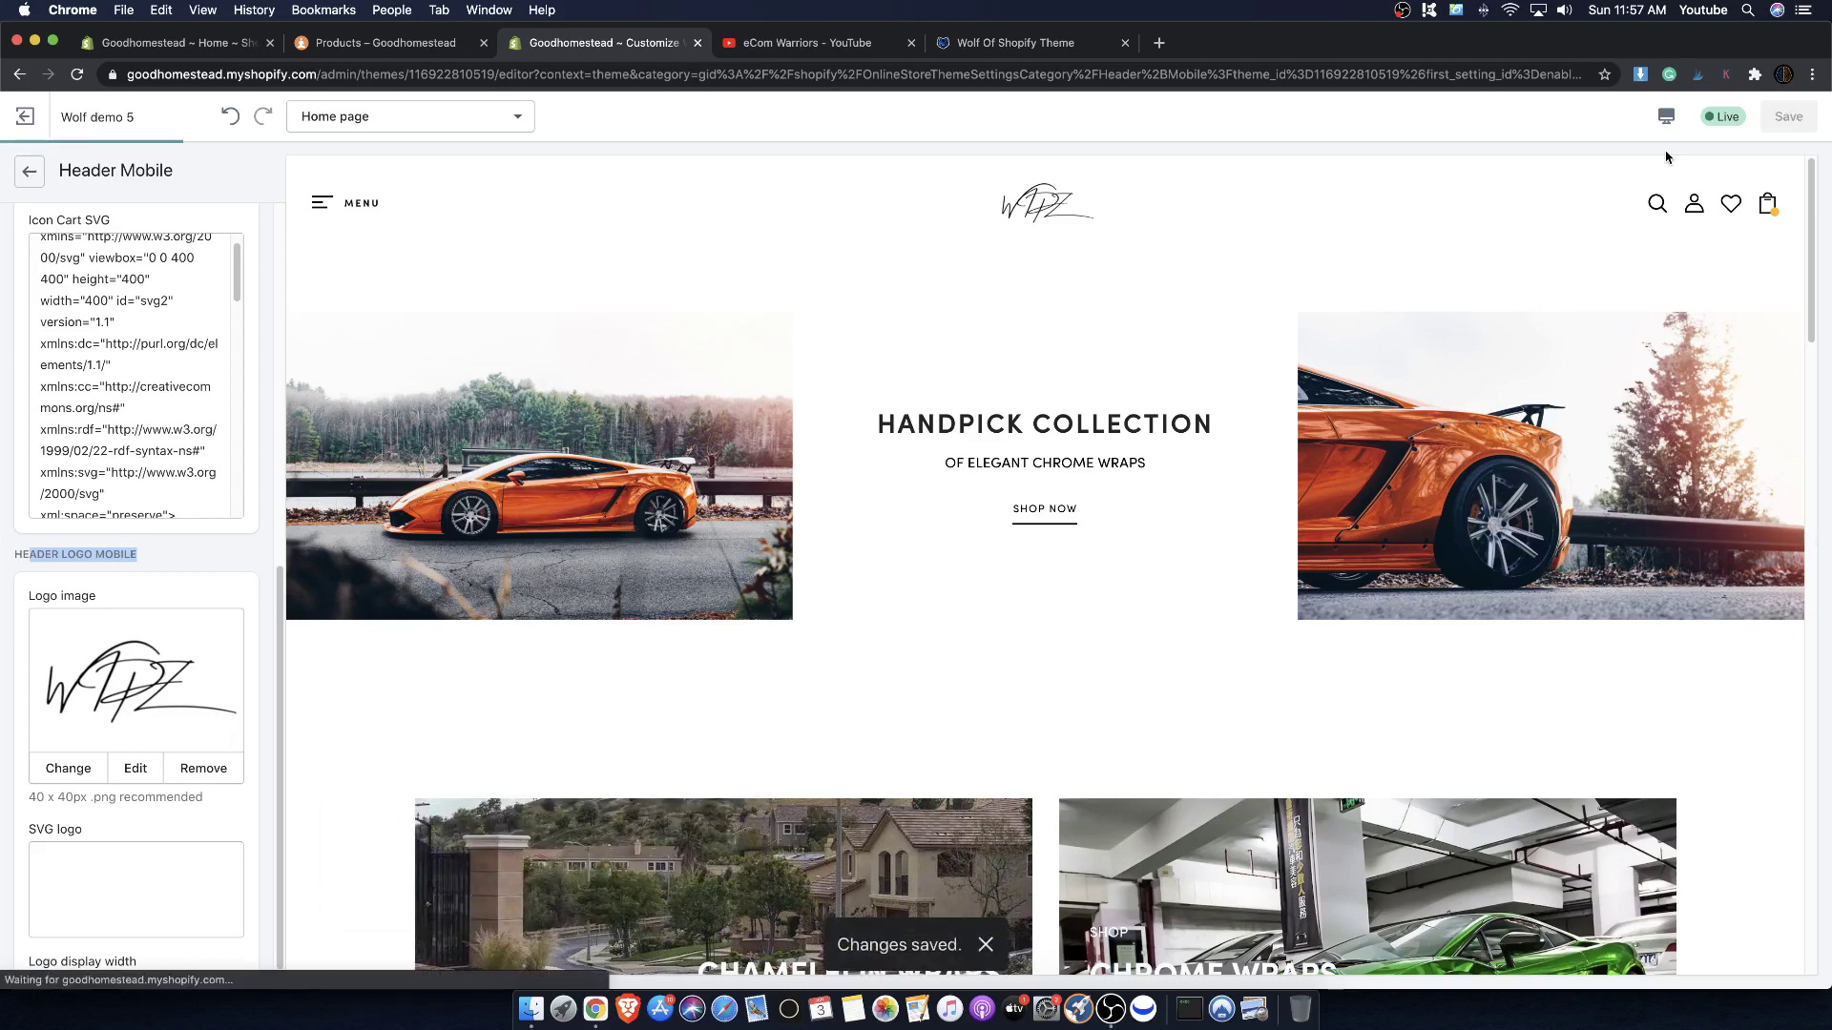
- Switch the preview to mobile view, set the mobile header's logo display width to 120px and save the change
left_click(1666, 116)
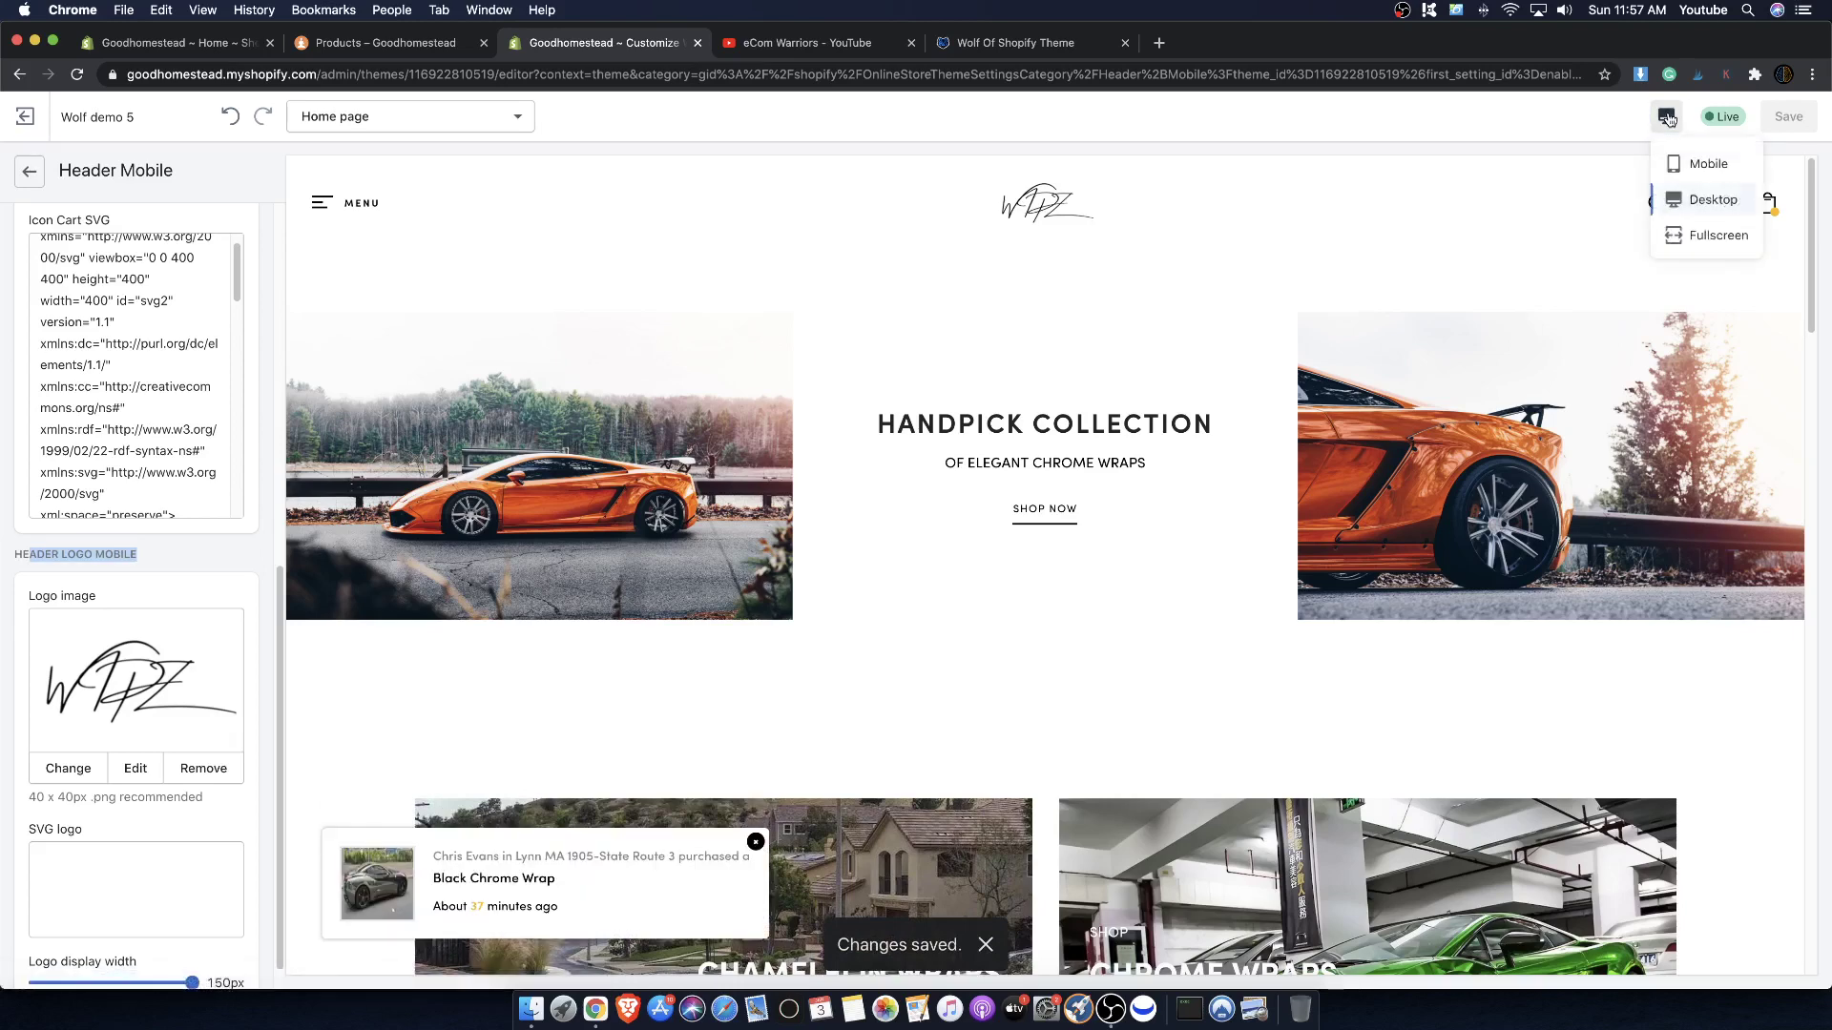
left_click(1679, 170)
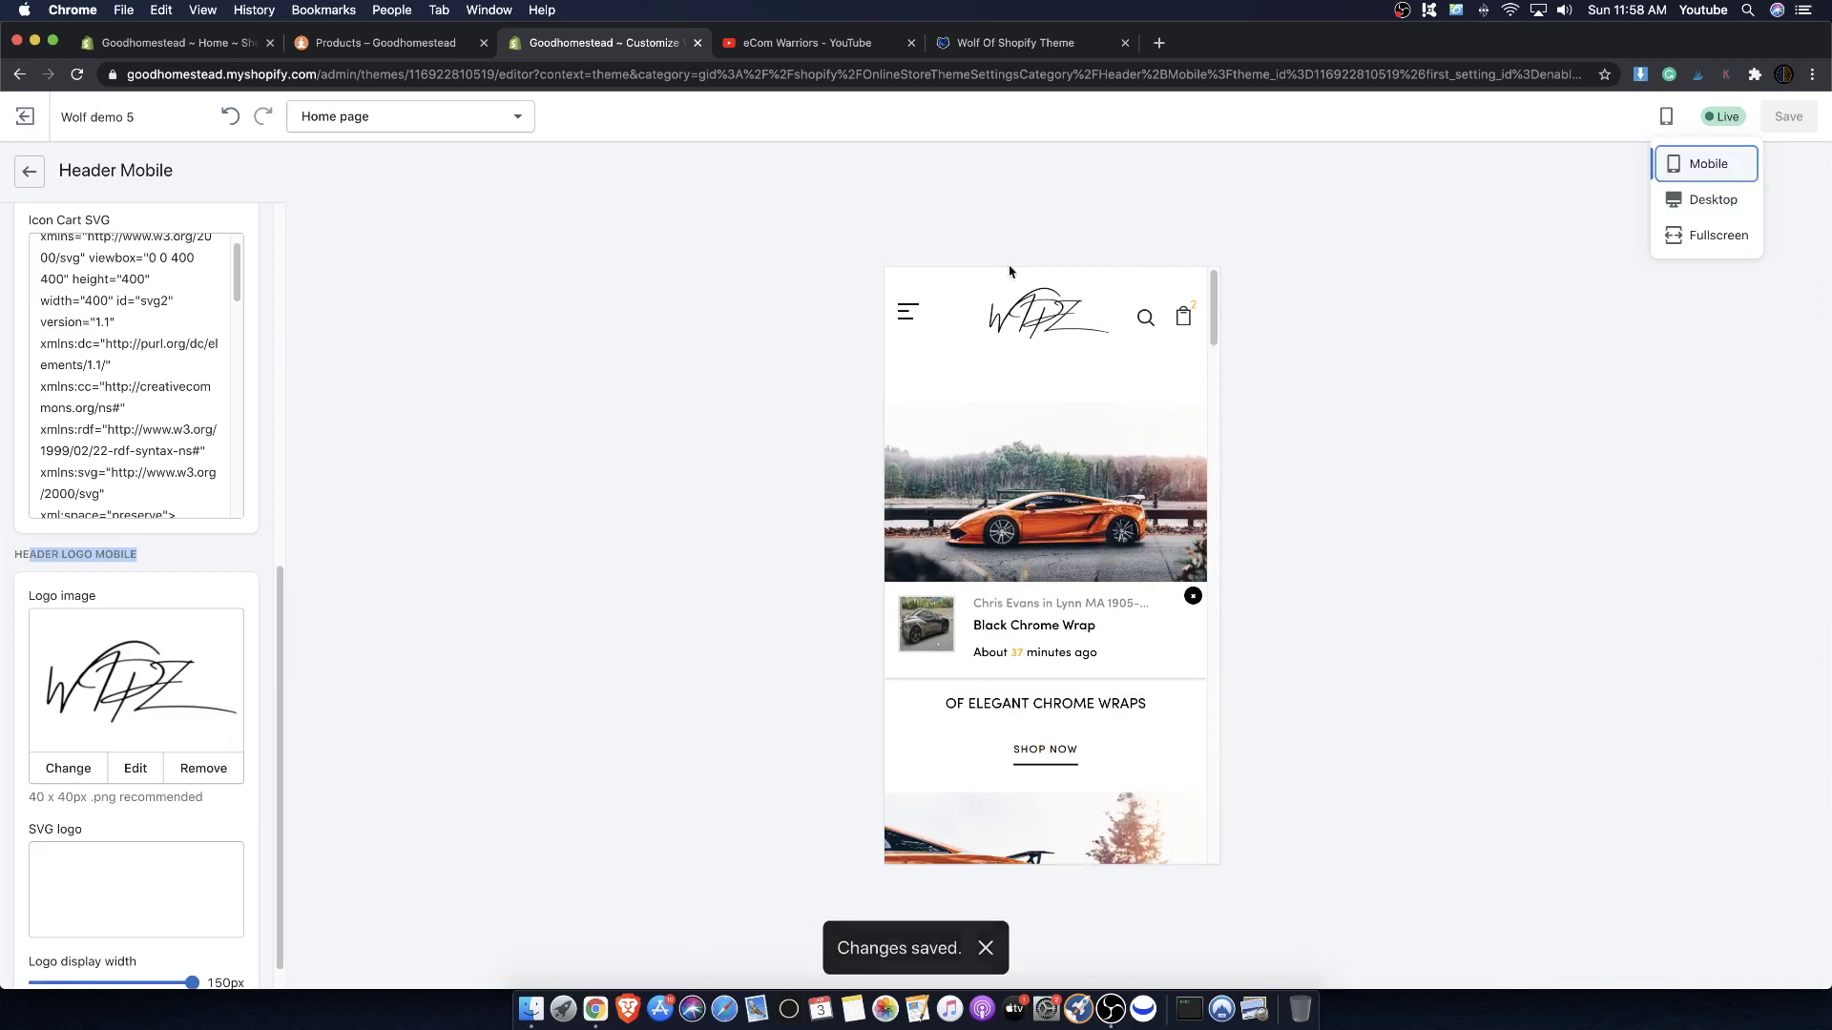
scroll(155, 912, "down", 1)
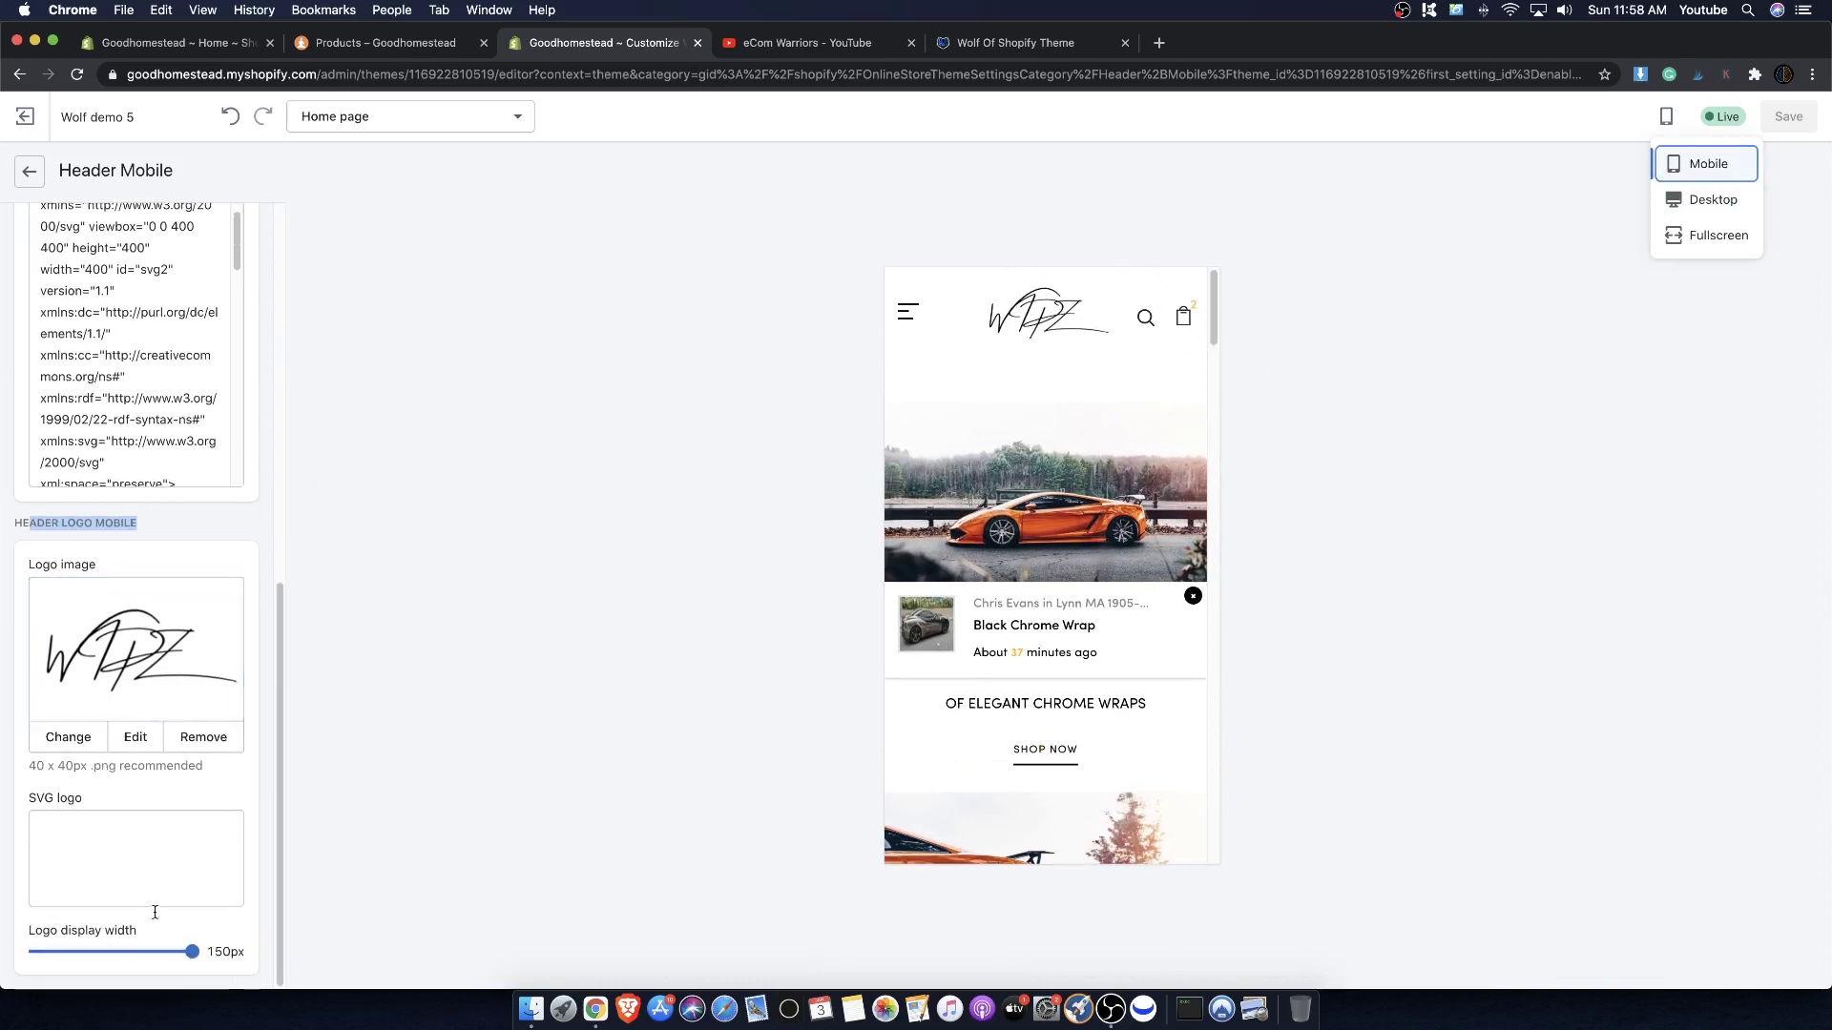
left_click_drag(193, 952, 153, 951)
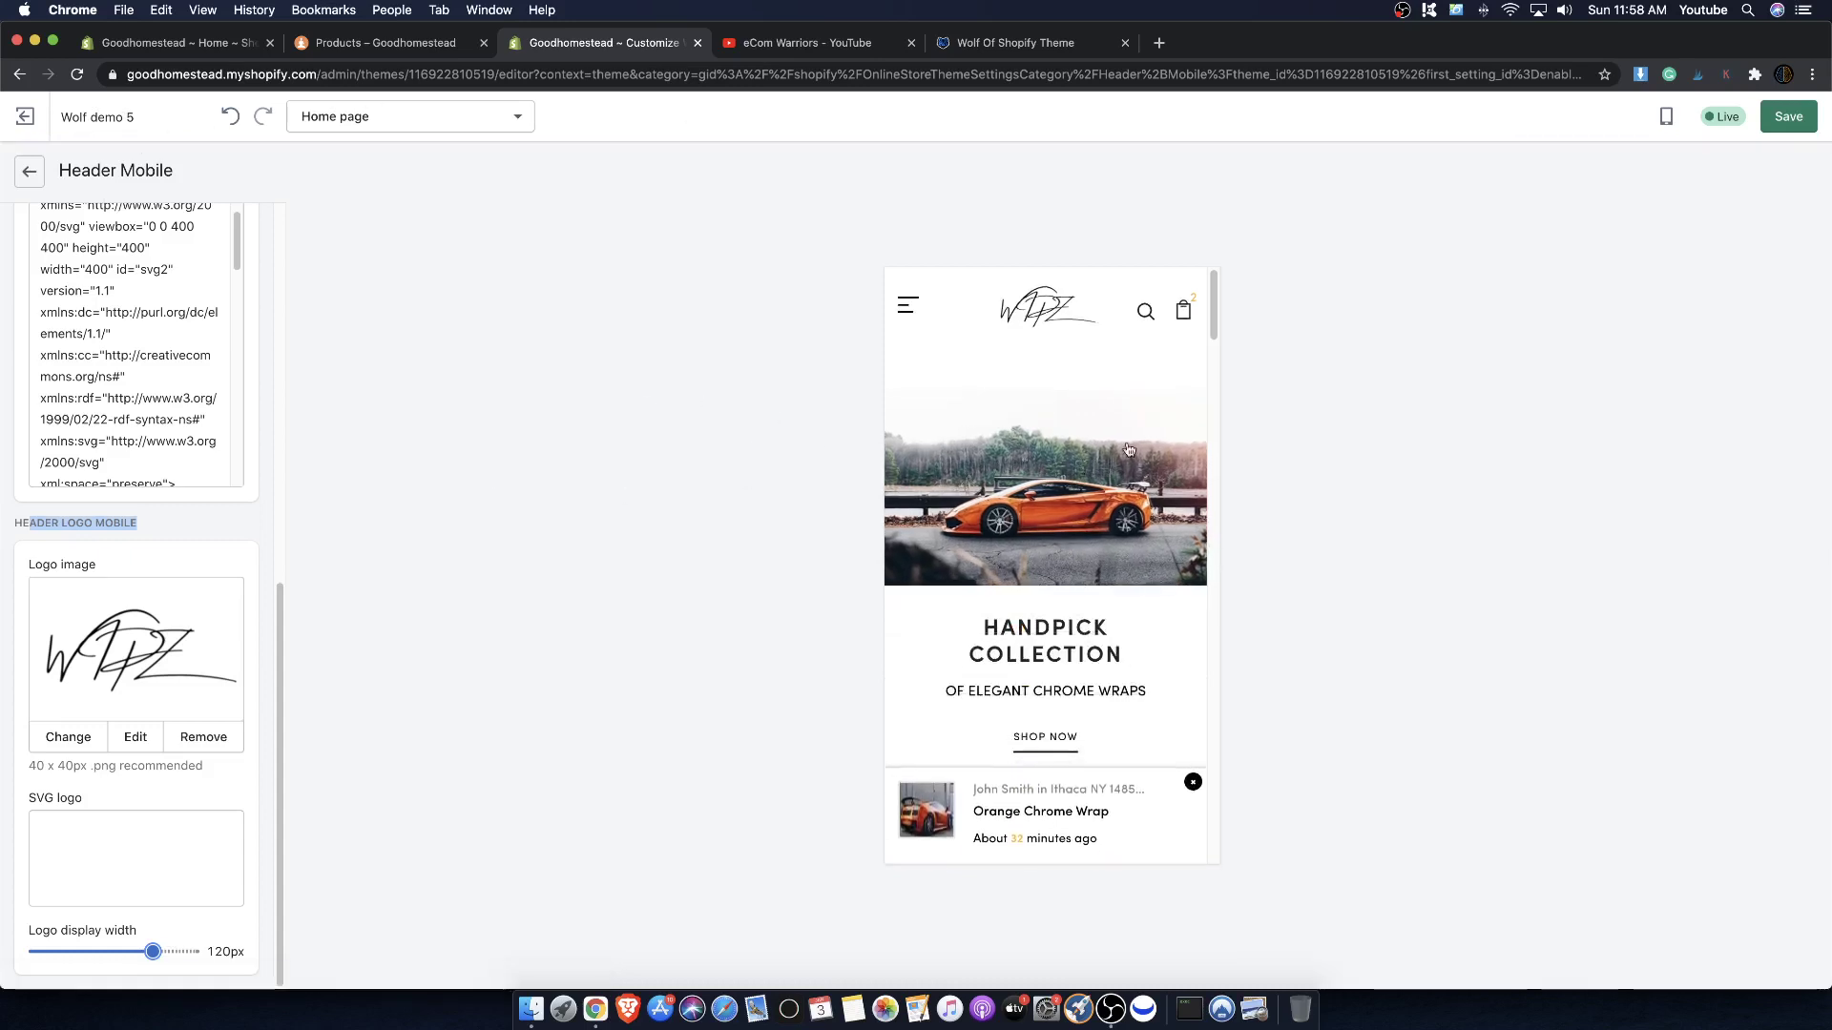
left_click(1094, 343)
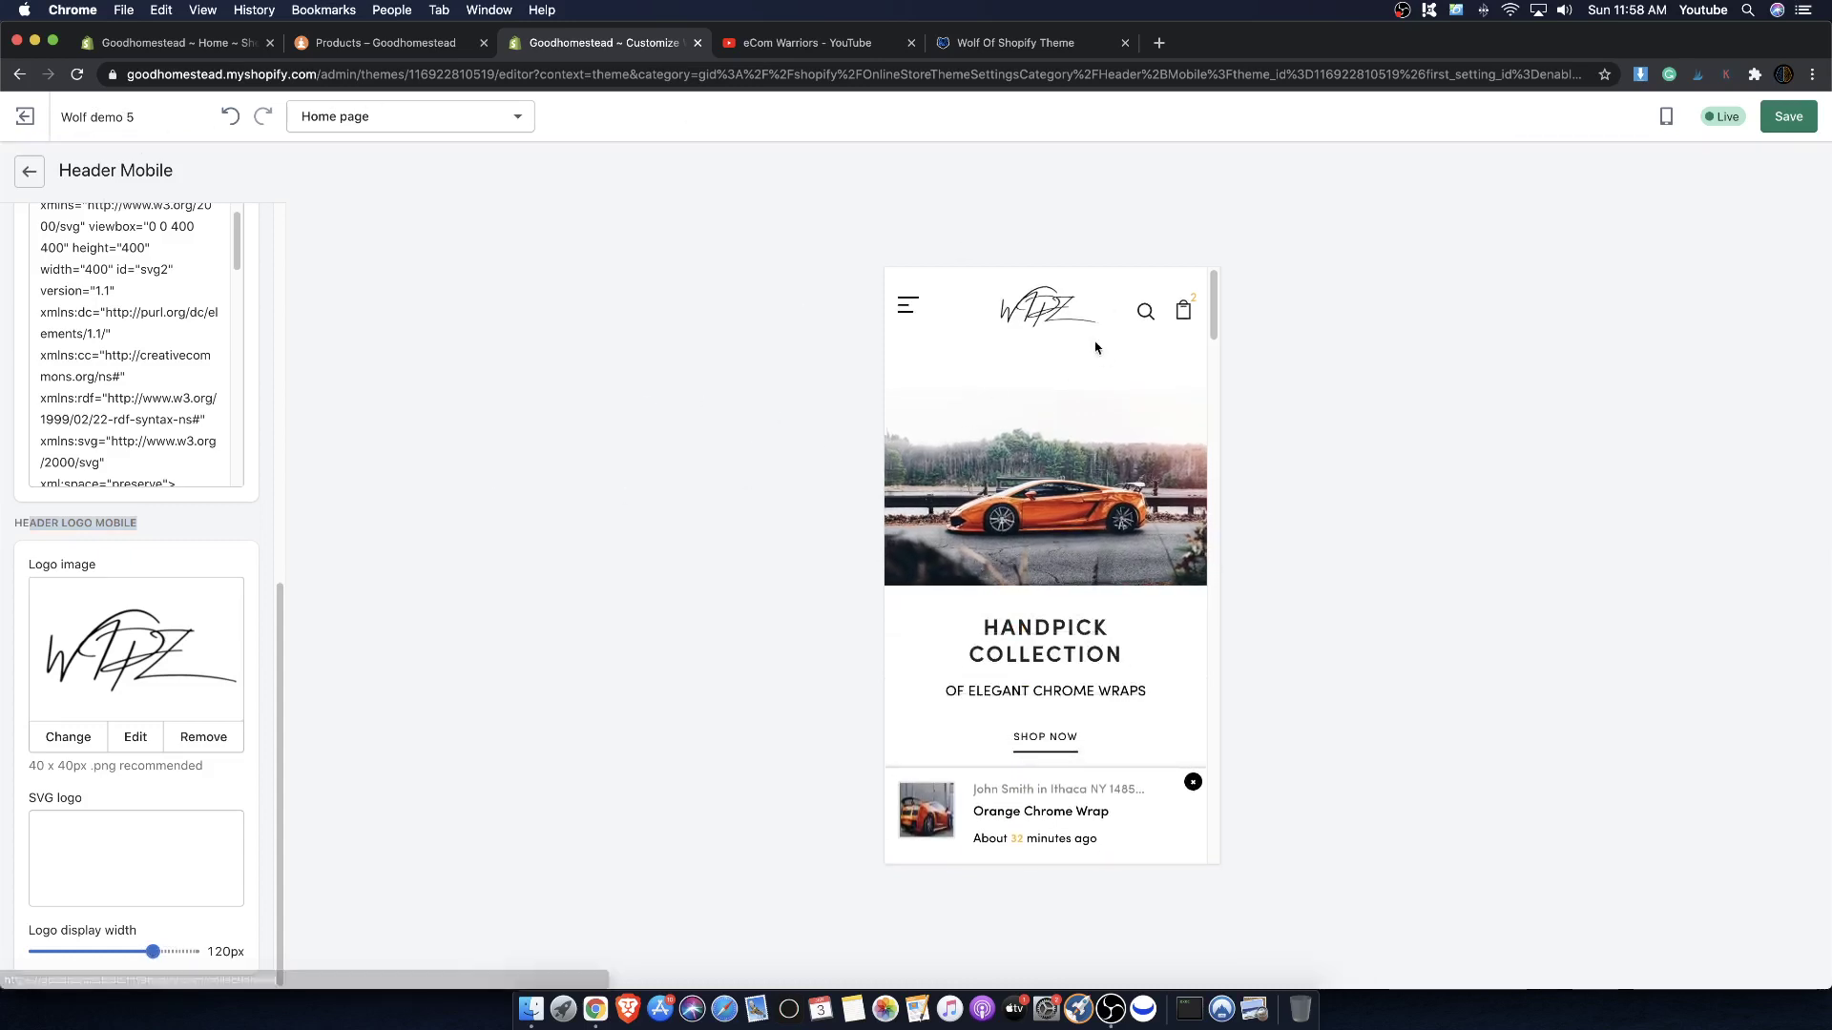
left_click(1780, 119)
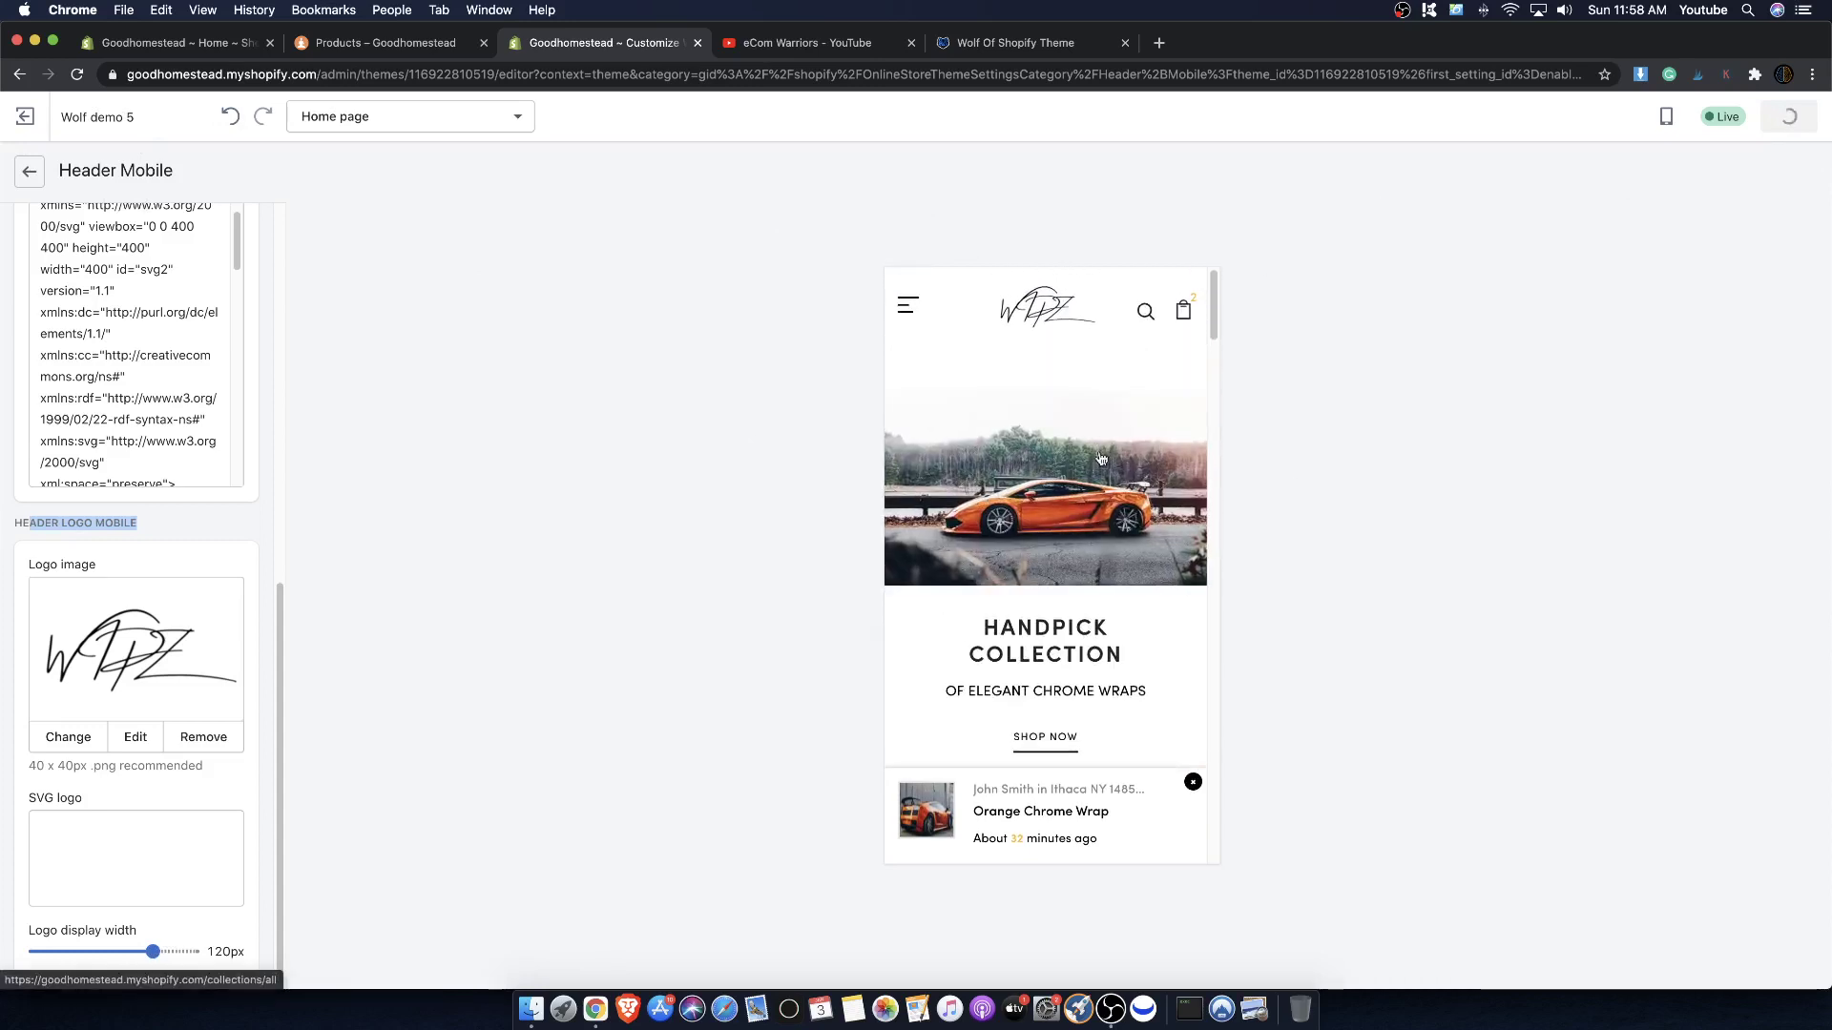
- Compare the home page header in the mobile and desktop previews, ending in the mobile view
scroll(1099, 459, "down", 5)
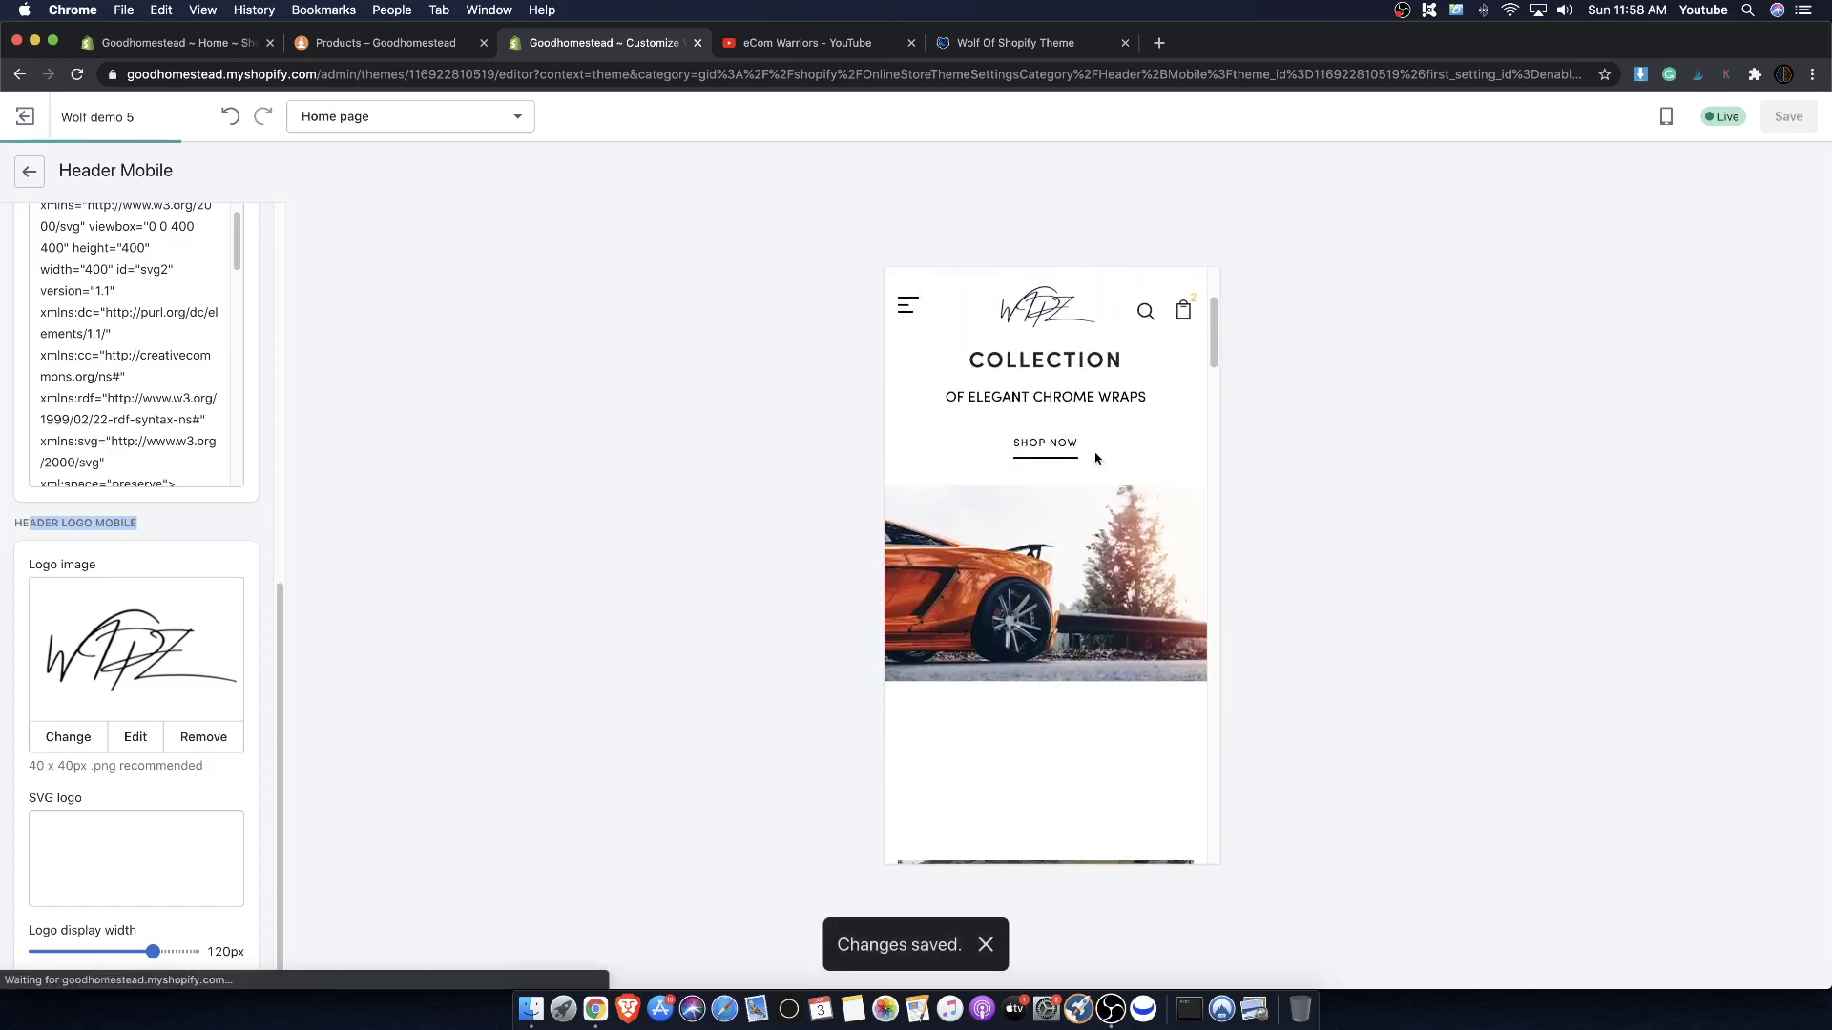
scroll(1097, 459, "up", 3)
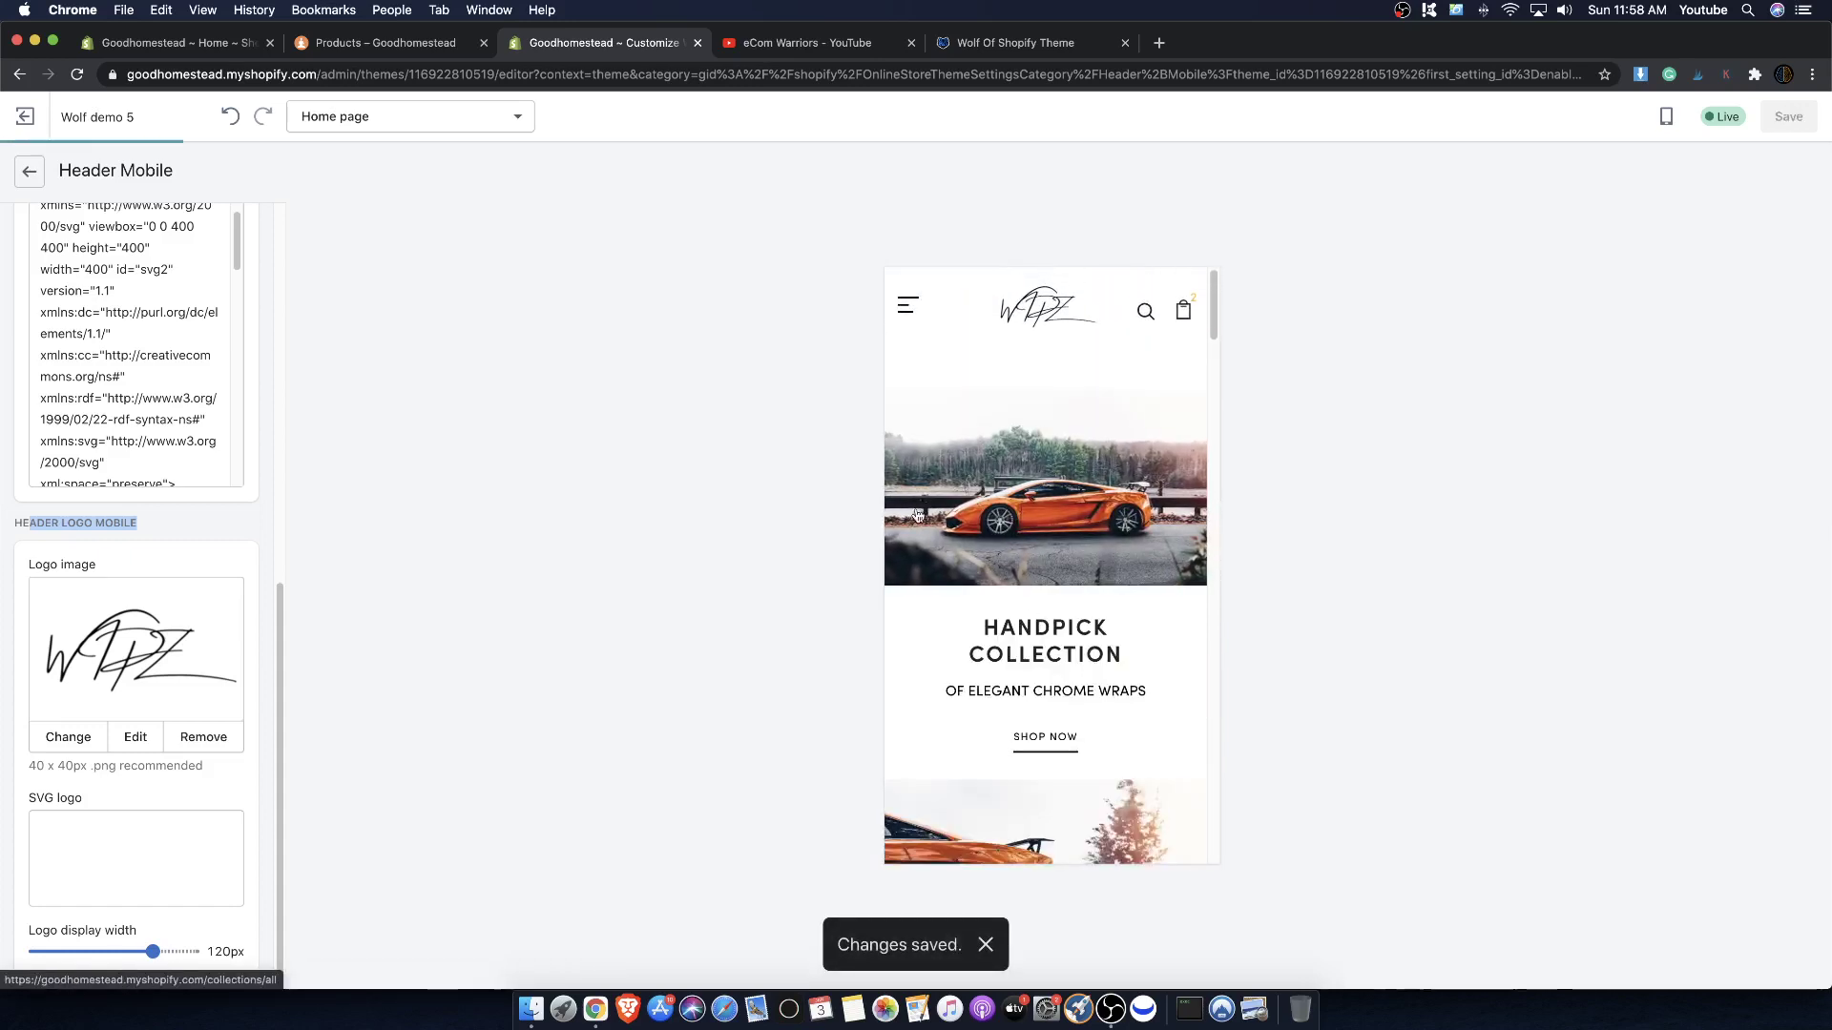
scroll(954, 496, "down", 3)
scroll(954, 496, "up", 3)
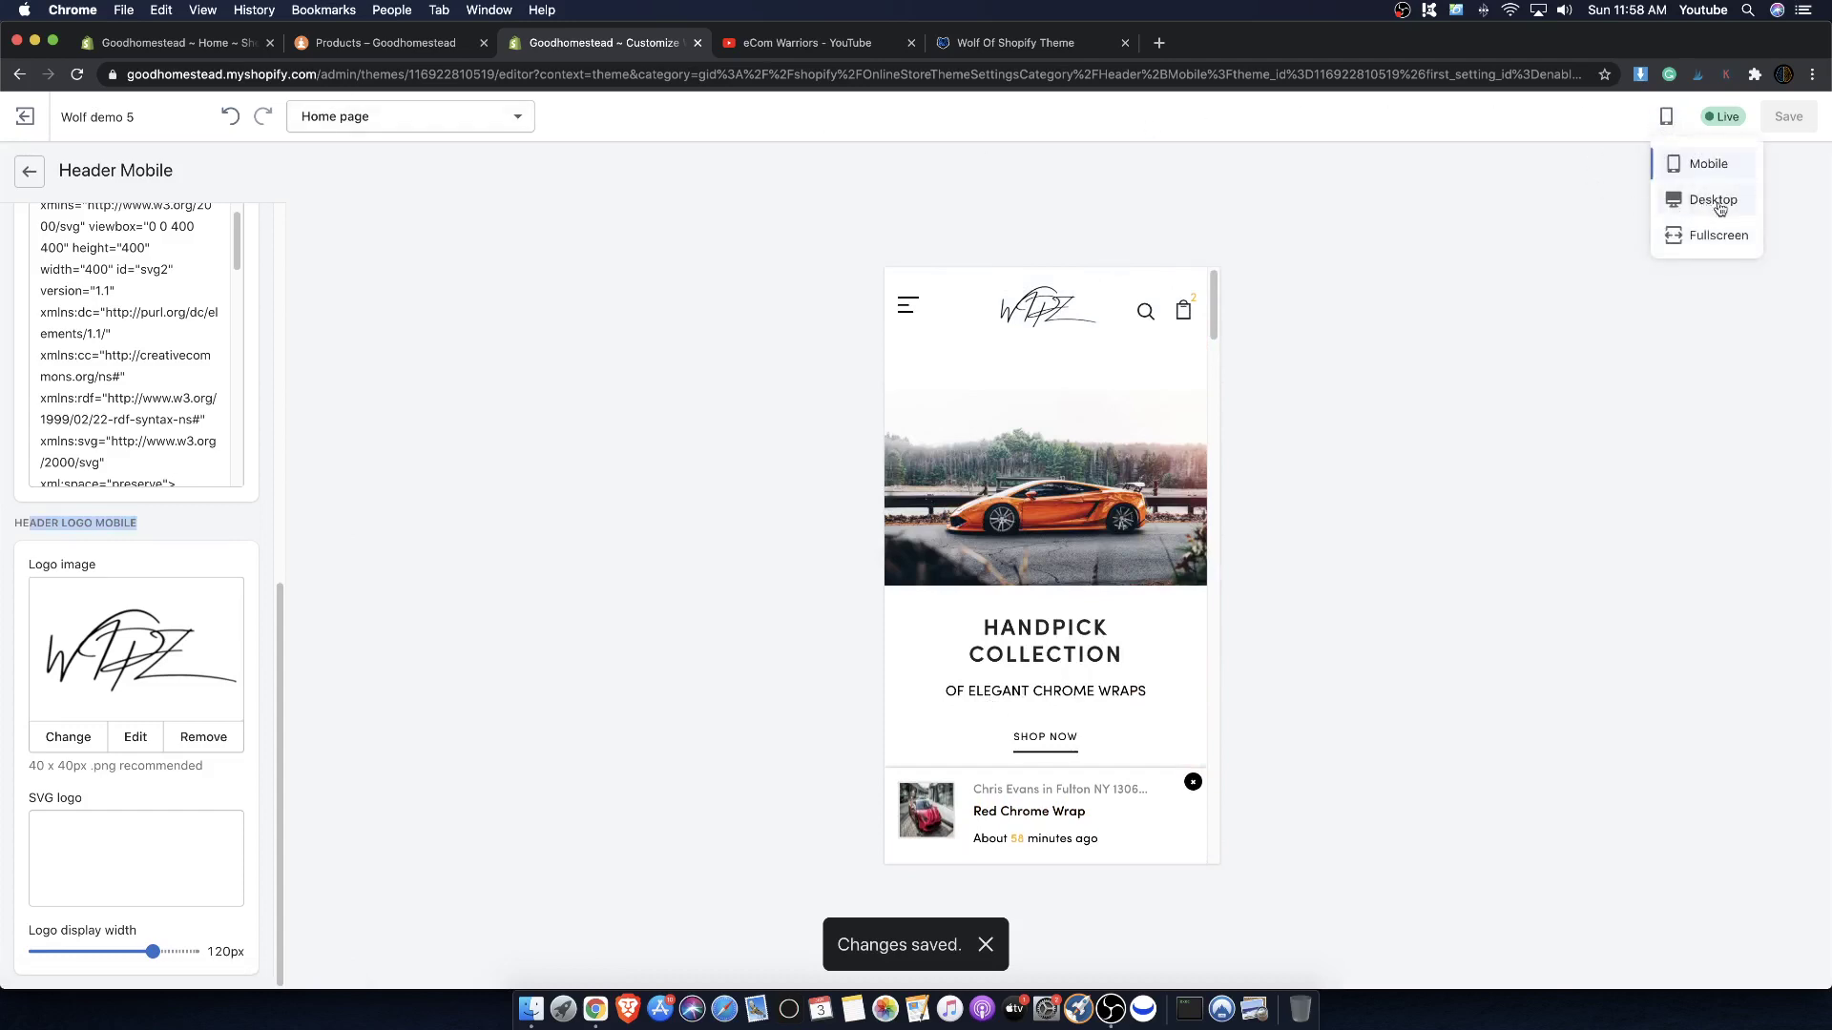
left_click(1720, 209)
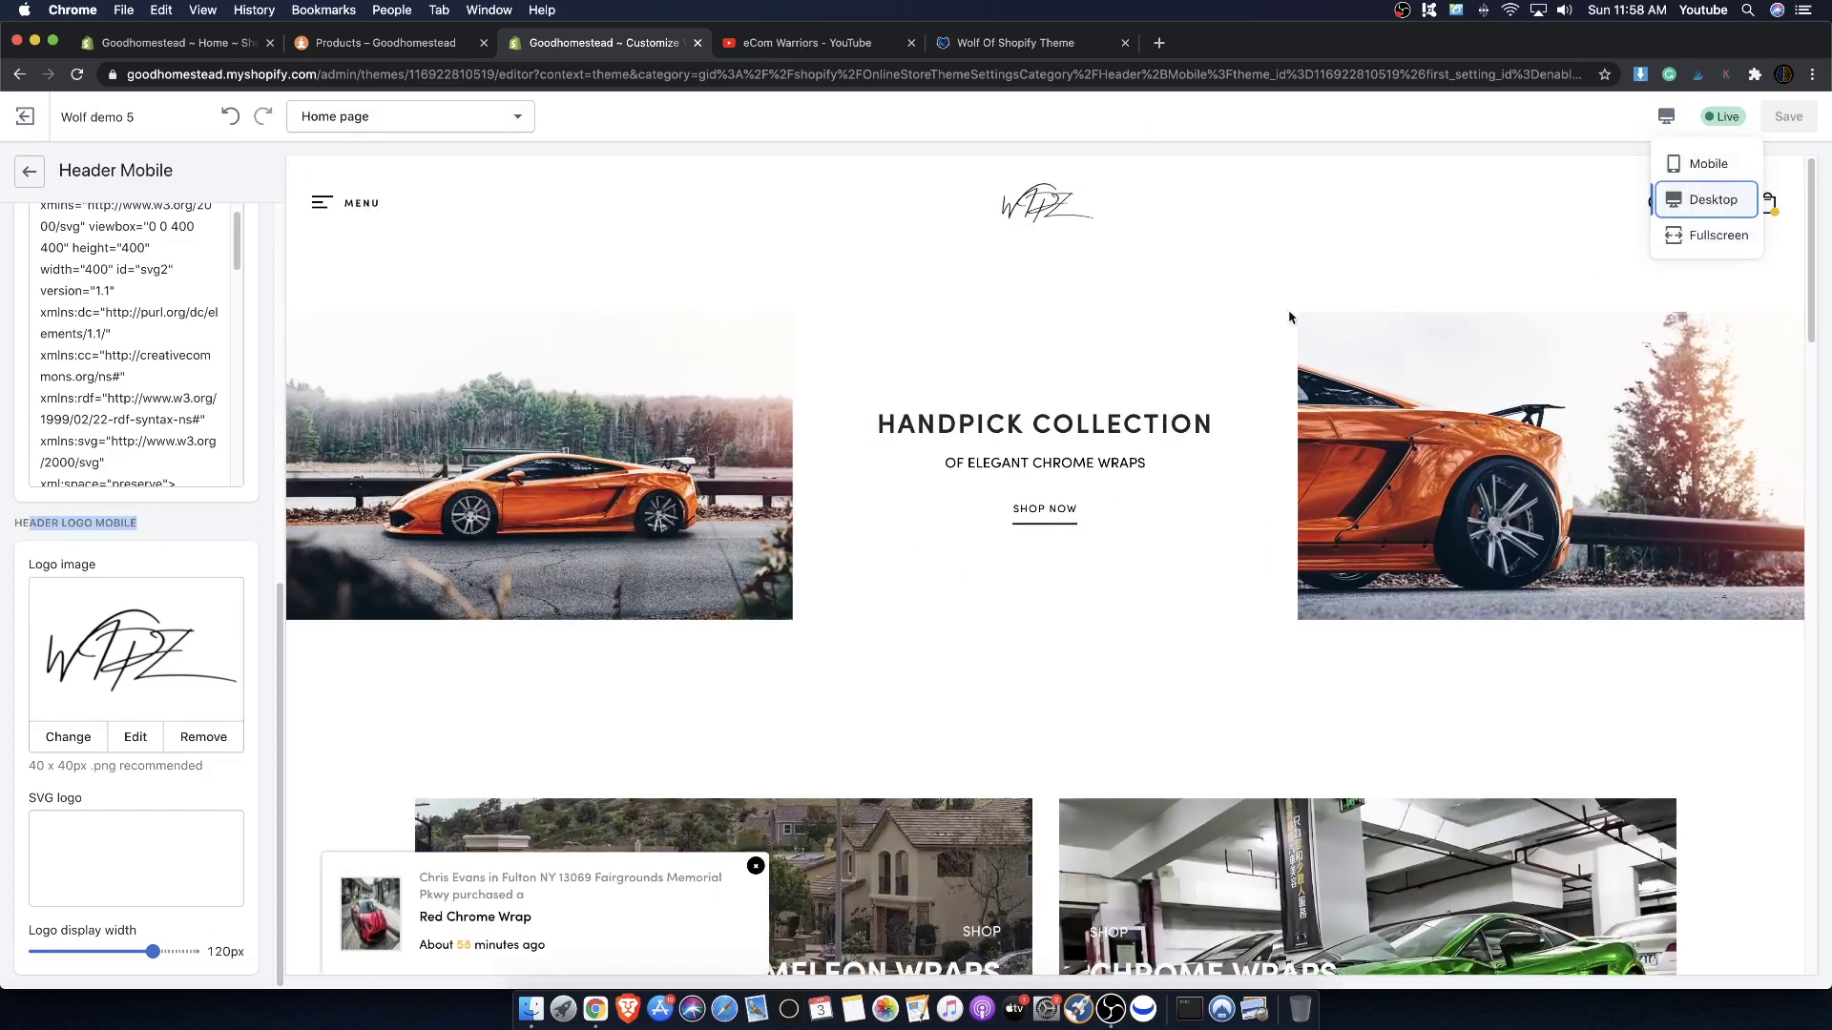
left_click(1707, 164)
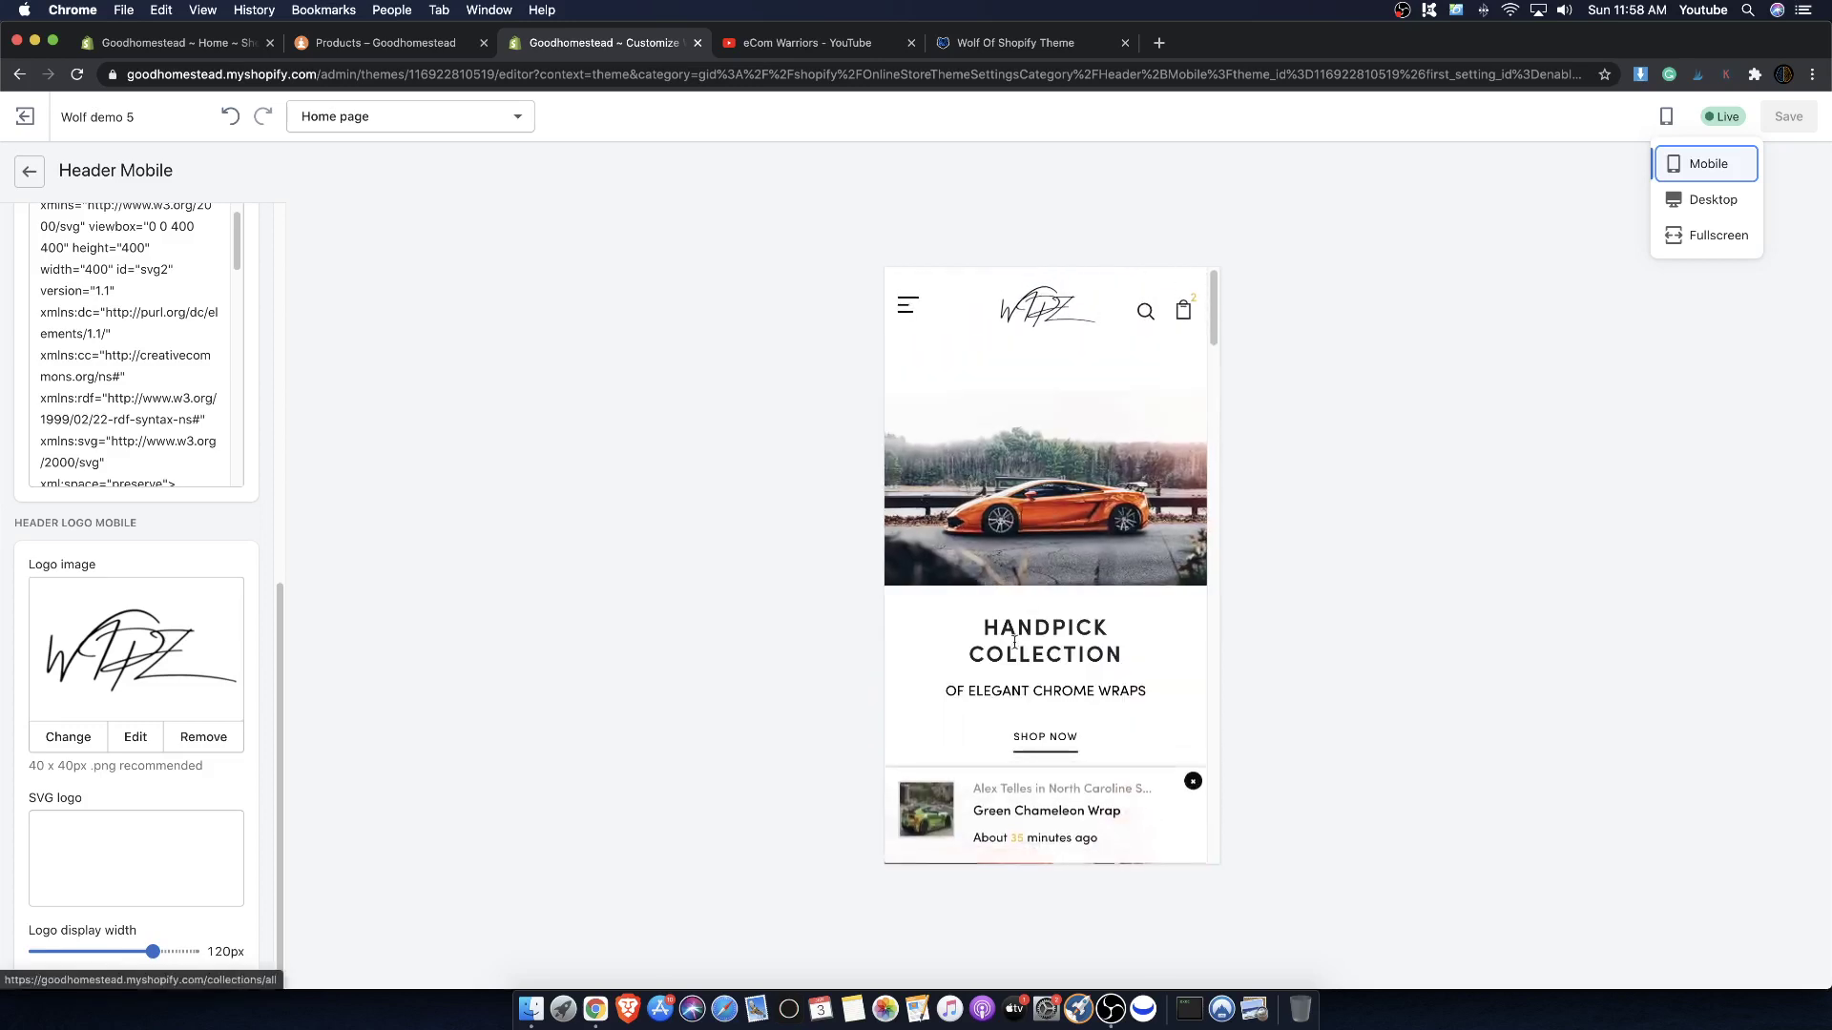
- Examine the mobile home page from the Handpick Collection banner through Featured Products to the Chrome Red Wrap section
scroll(1020, 648, "down", 1)
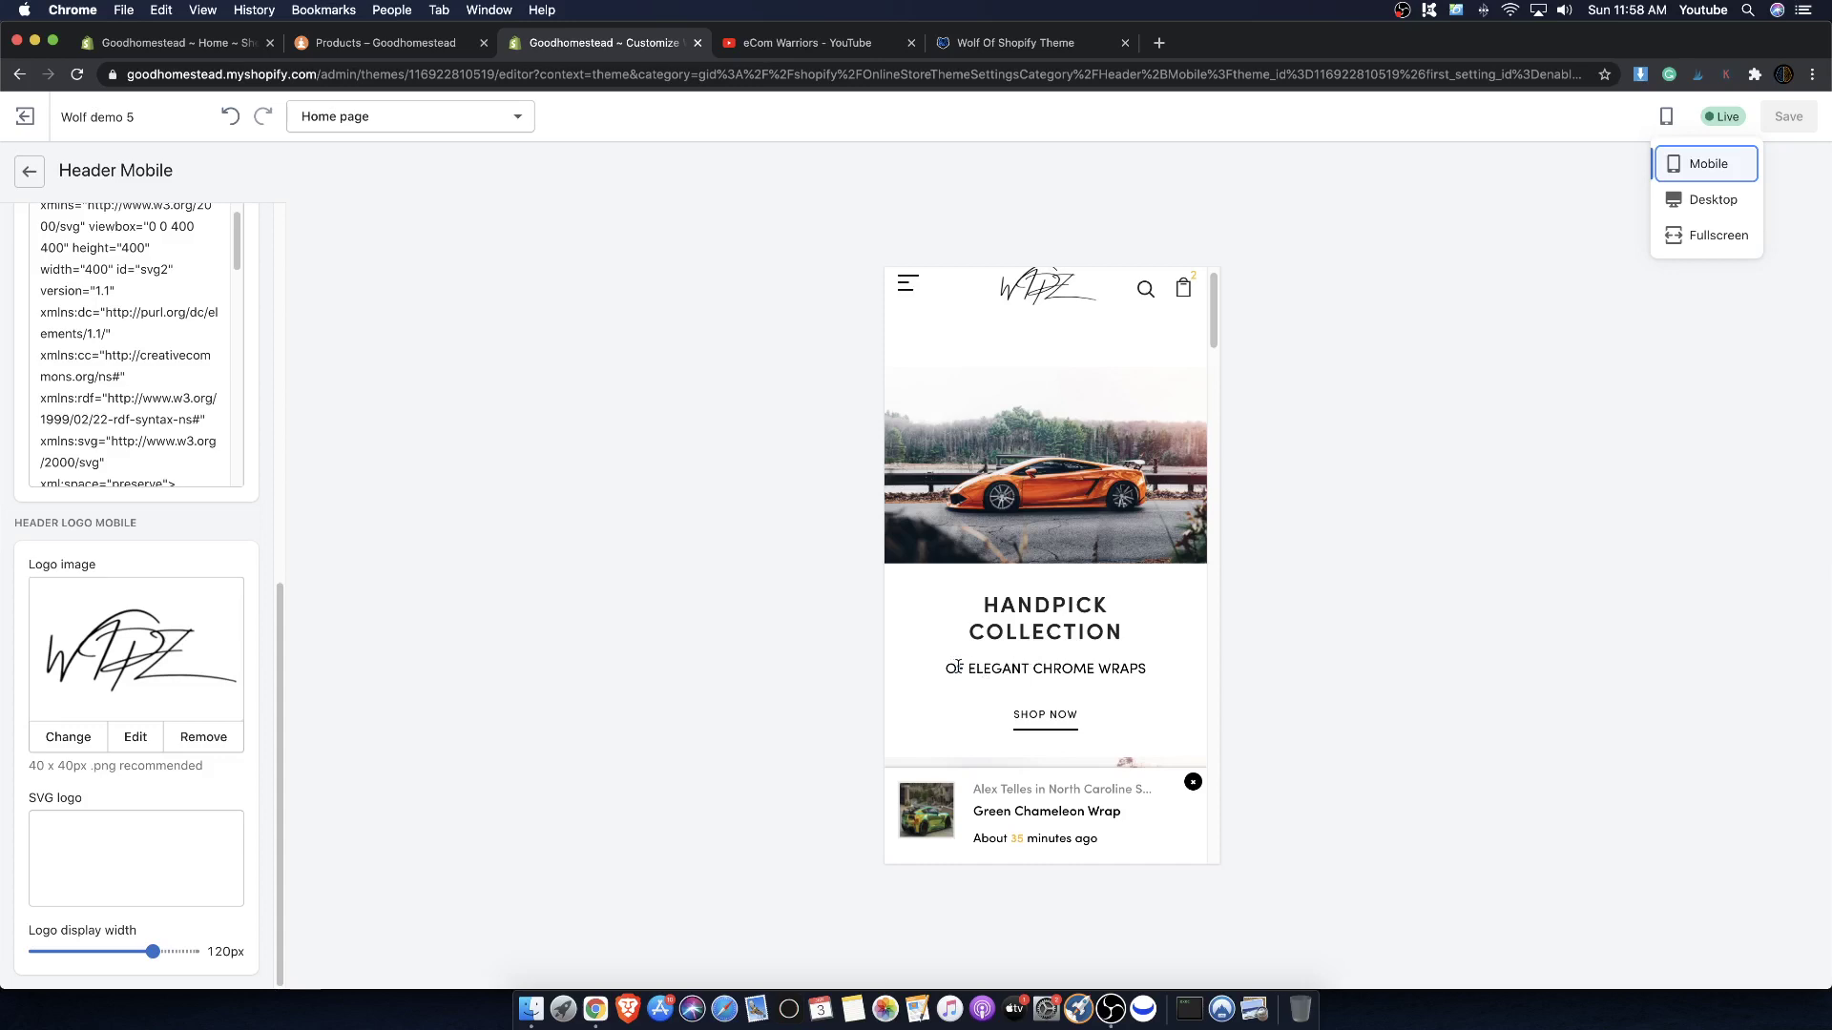
left_click_drag(957, 667, 1121, 670)
scroll(1062, 565, "down", 3)
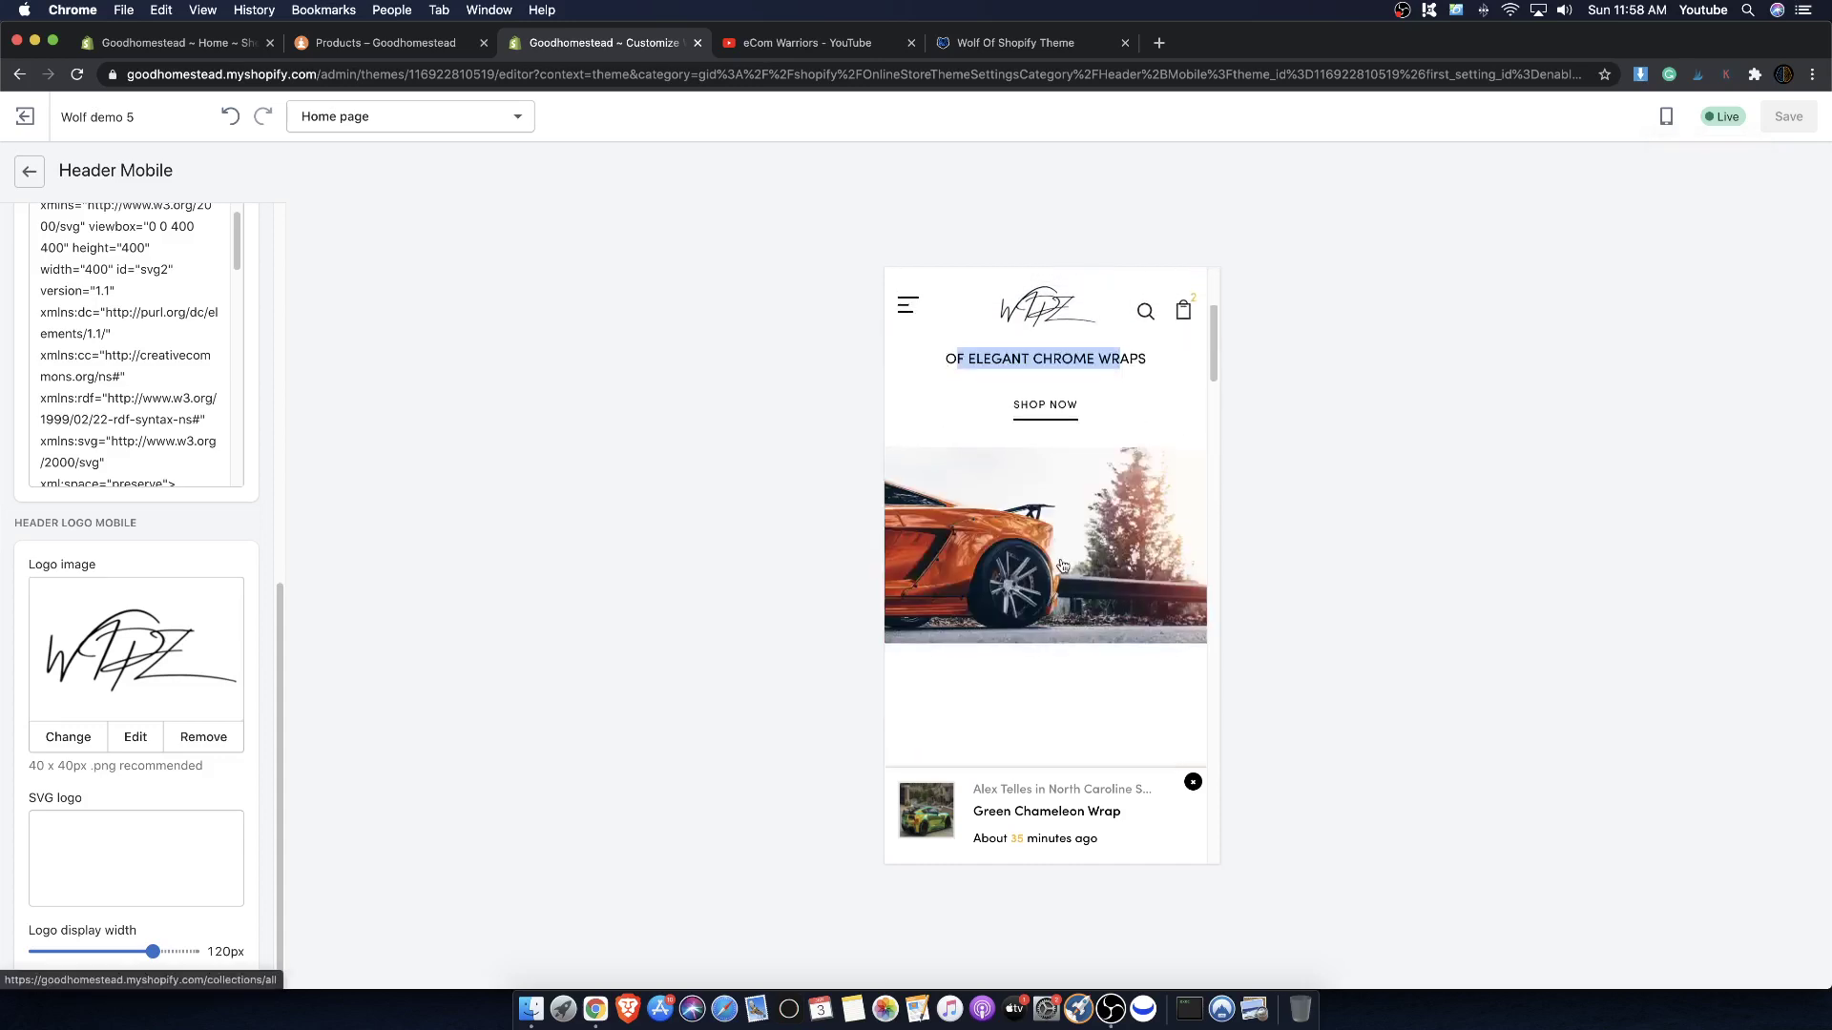
scroll(1061, 565, "down", 5)
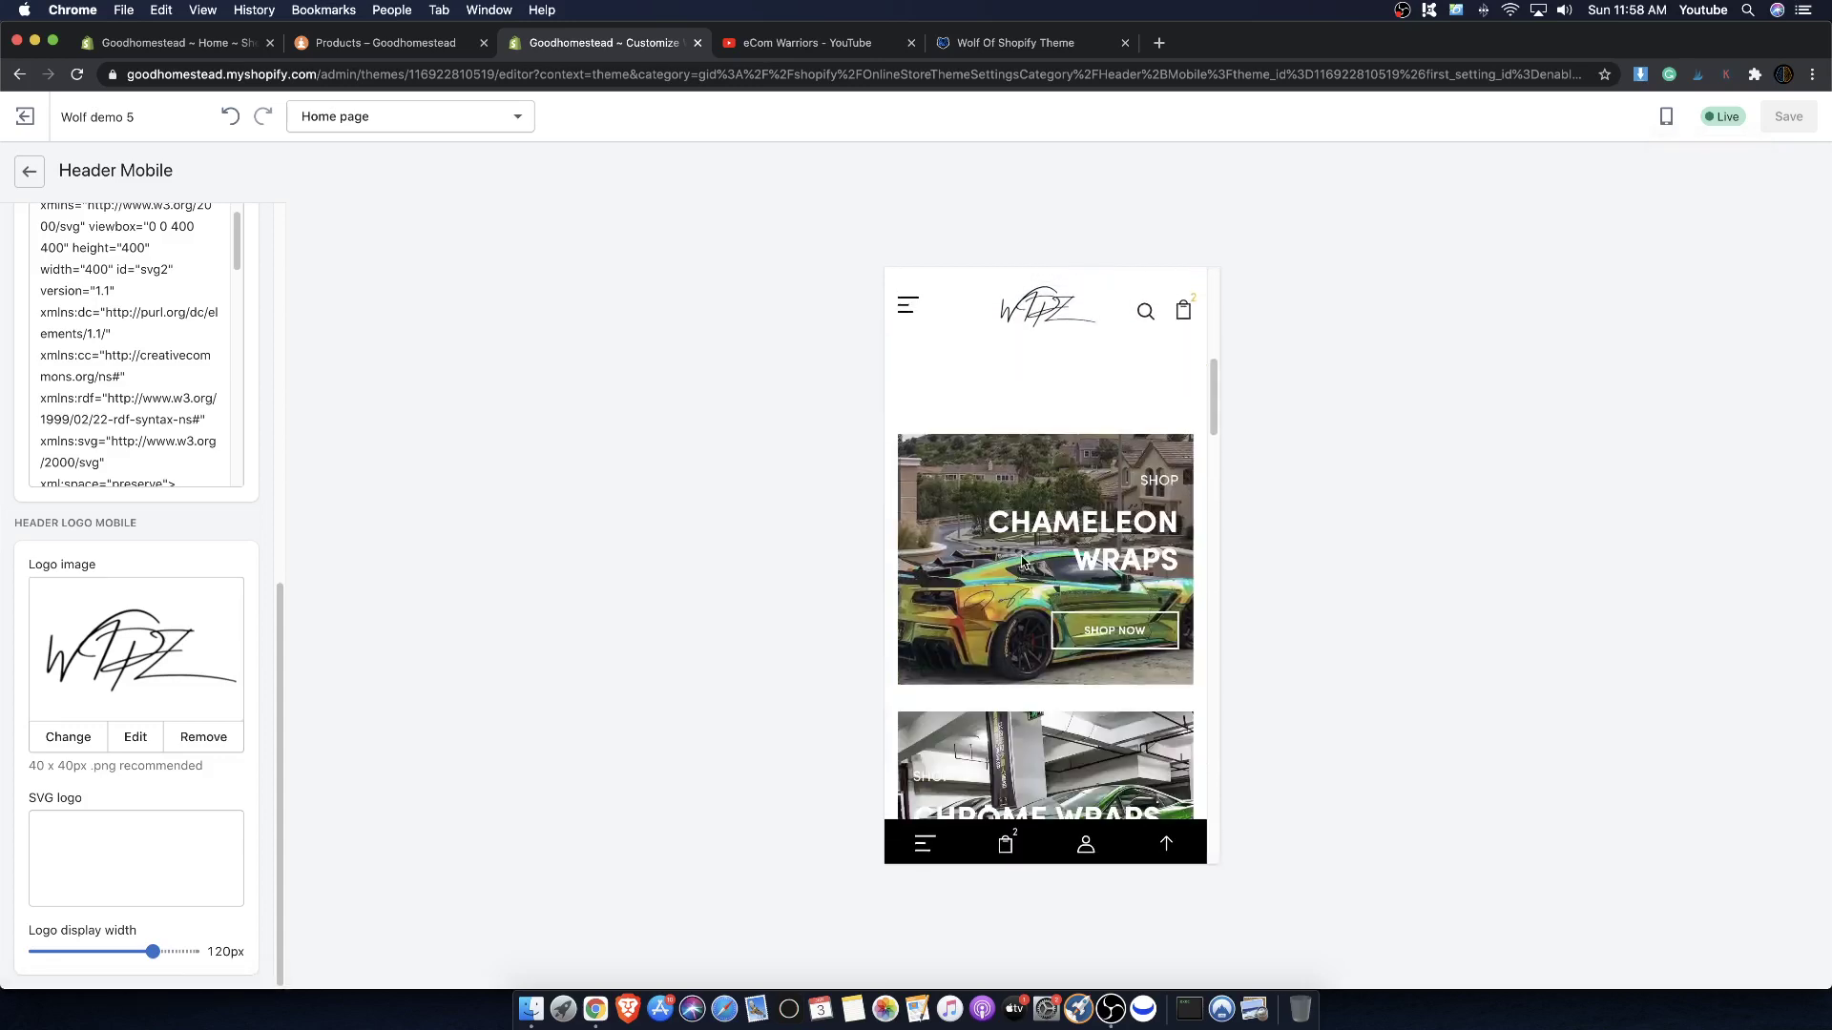
scroll(1022, 561, "down", 2)
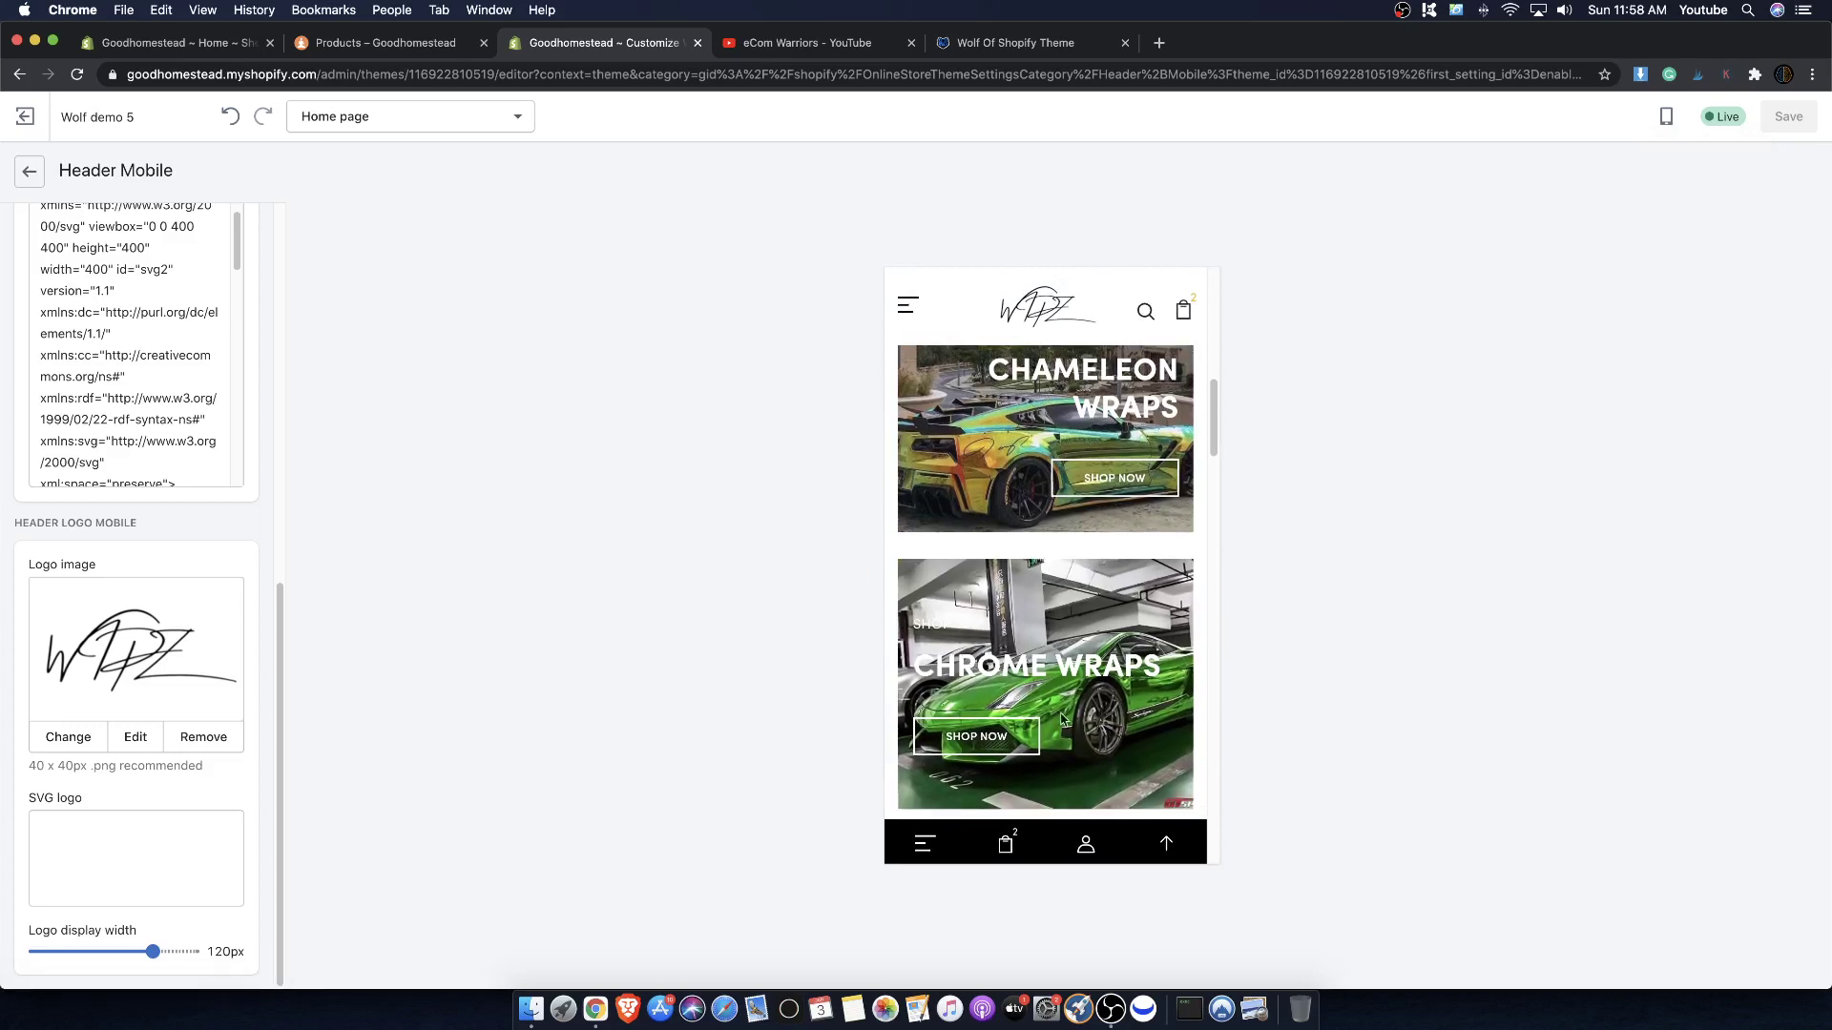
scroll(1061, 721, "up", 1)
scroll(1039, 549, "down", 5)
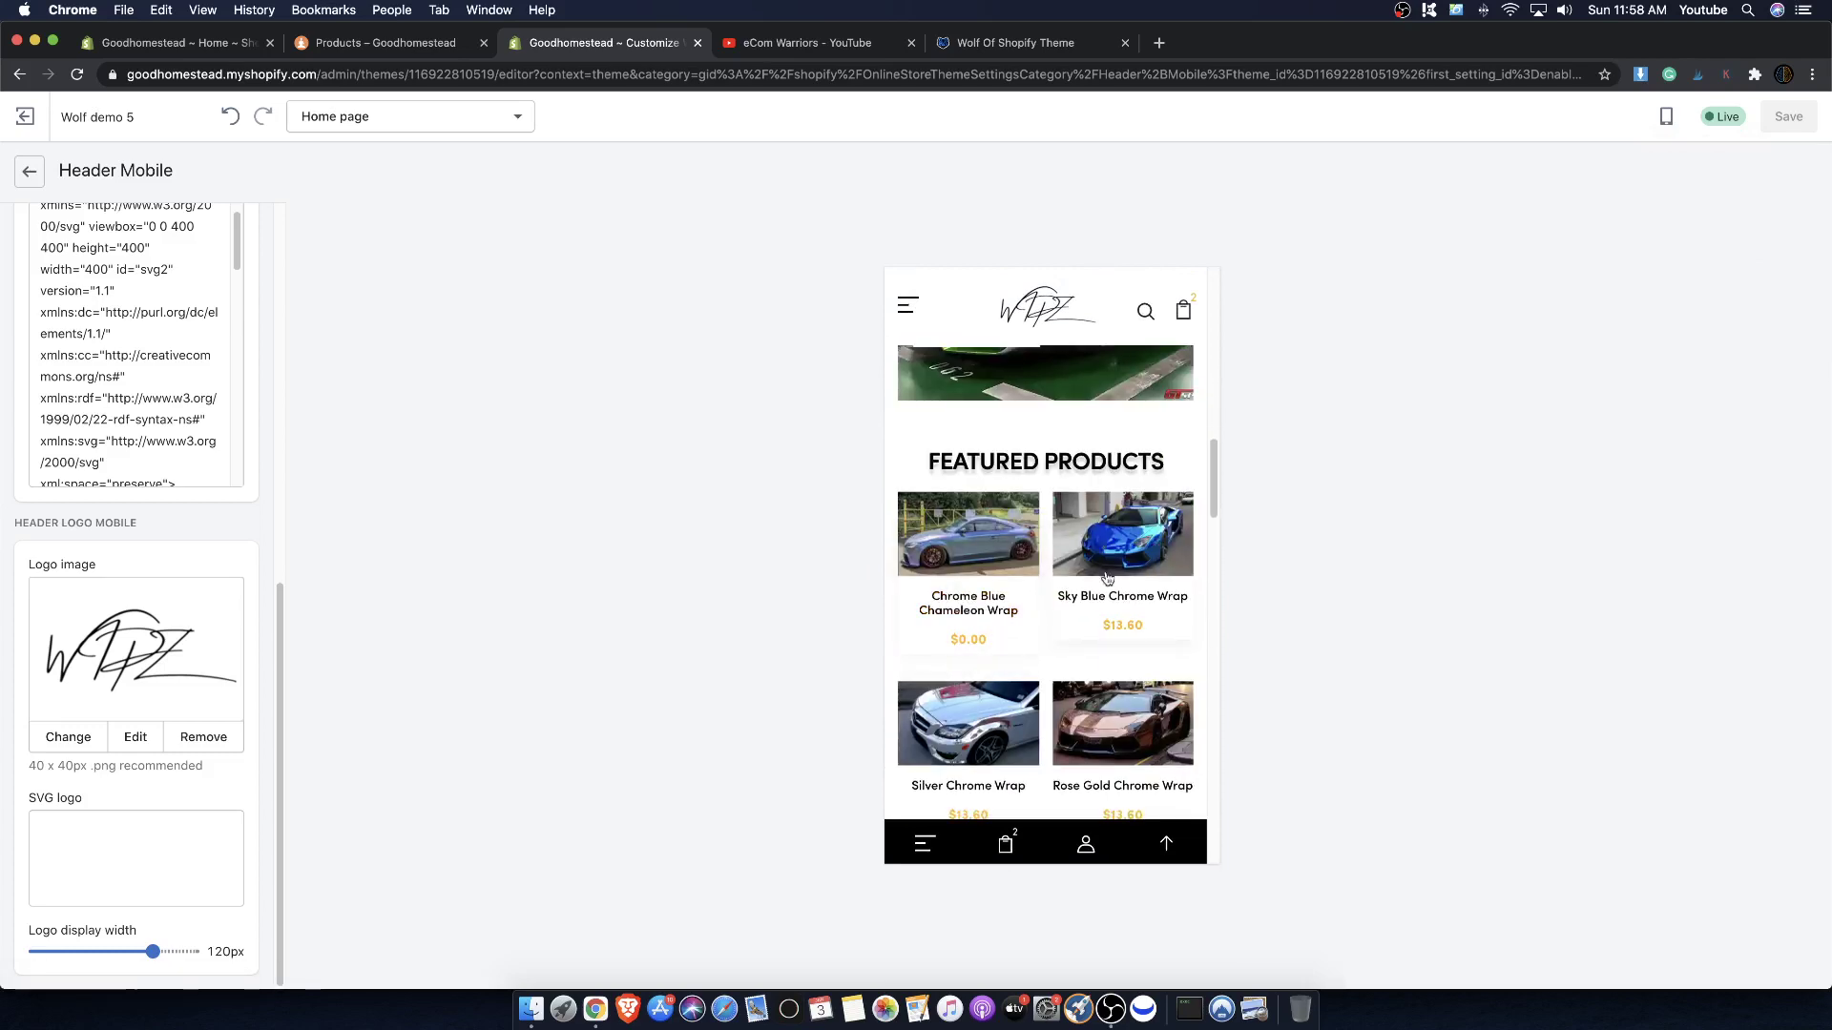
scroll(1106, 579, "down", 3)
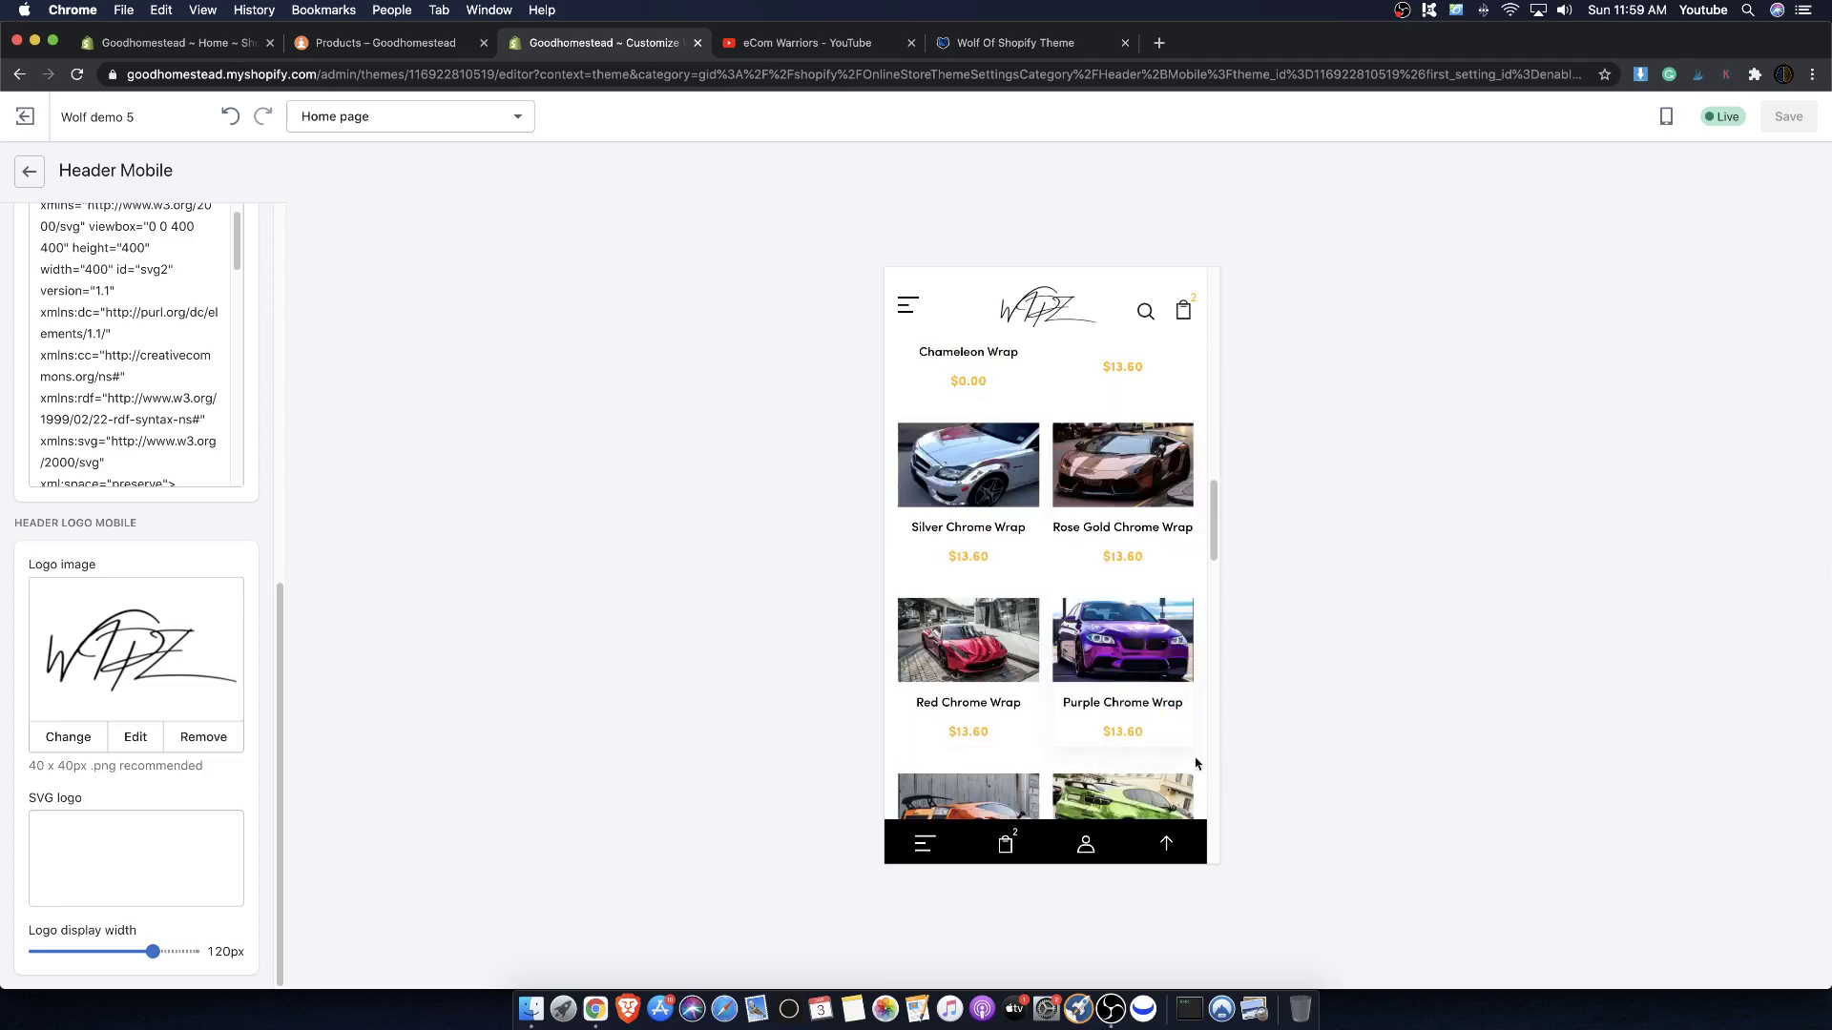
scroll(978, 549, "down", 3)
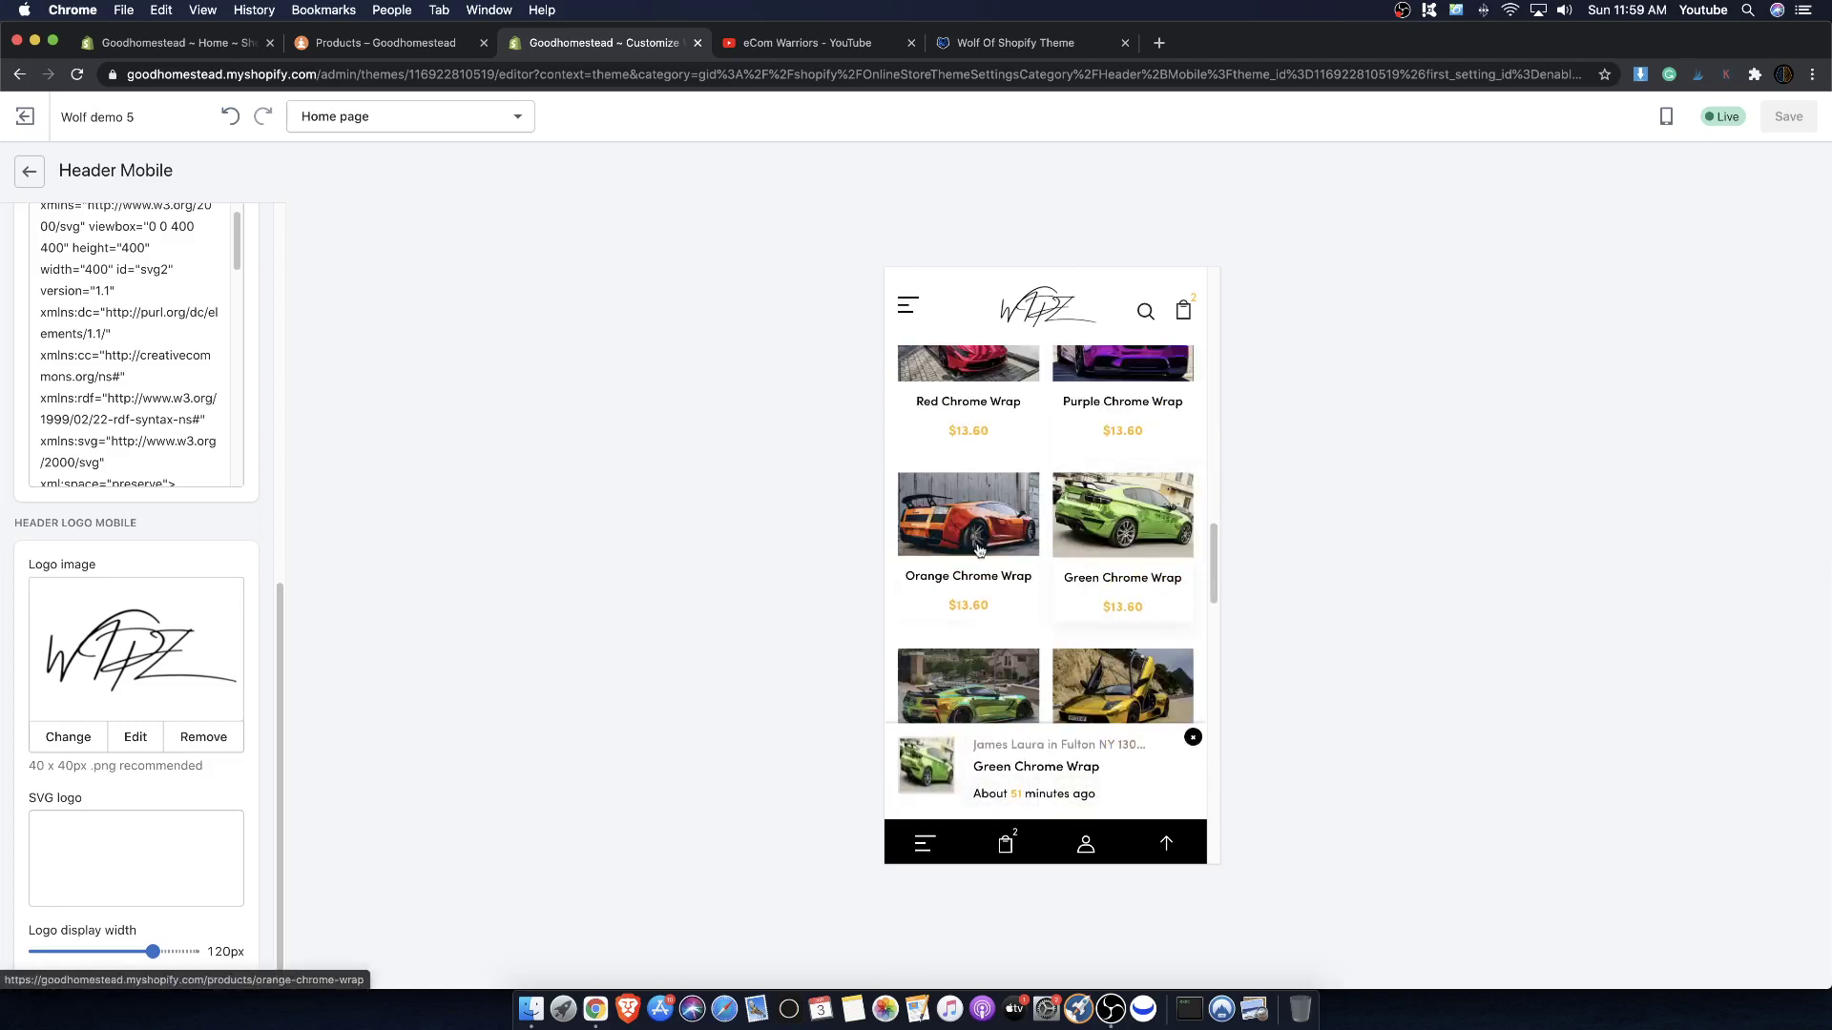
scroll(978, 549, "down", 9)
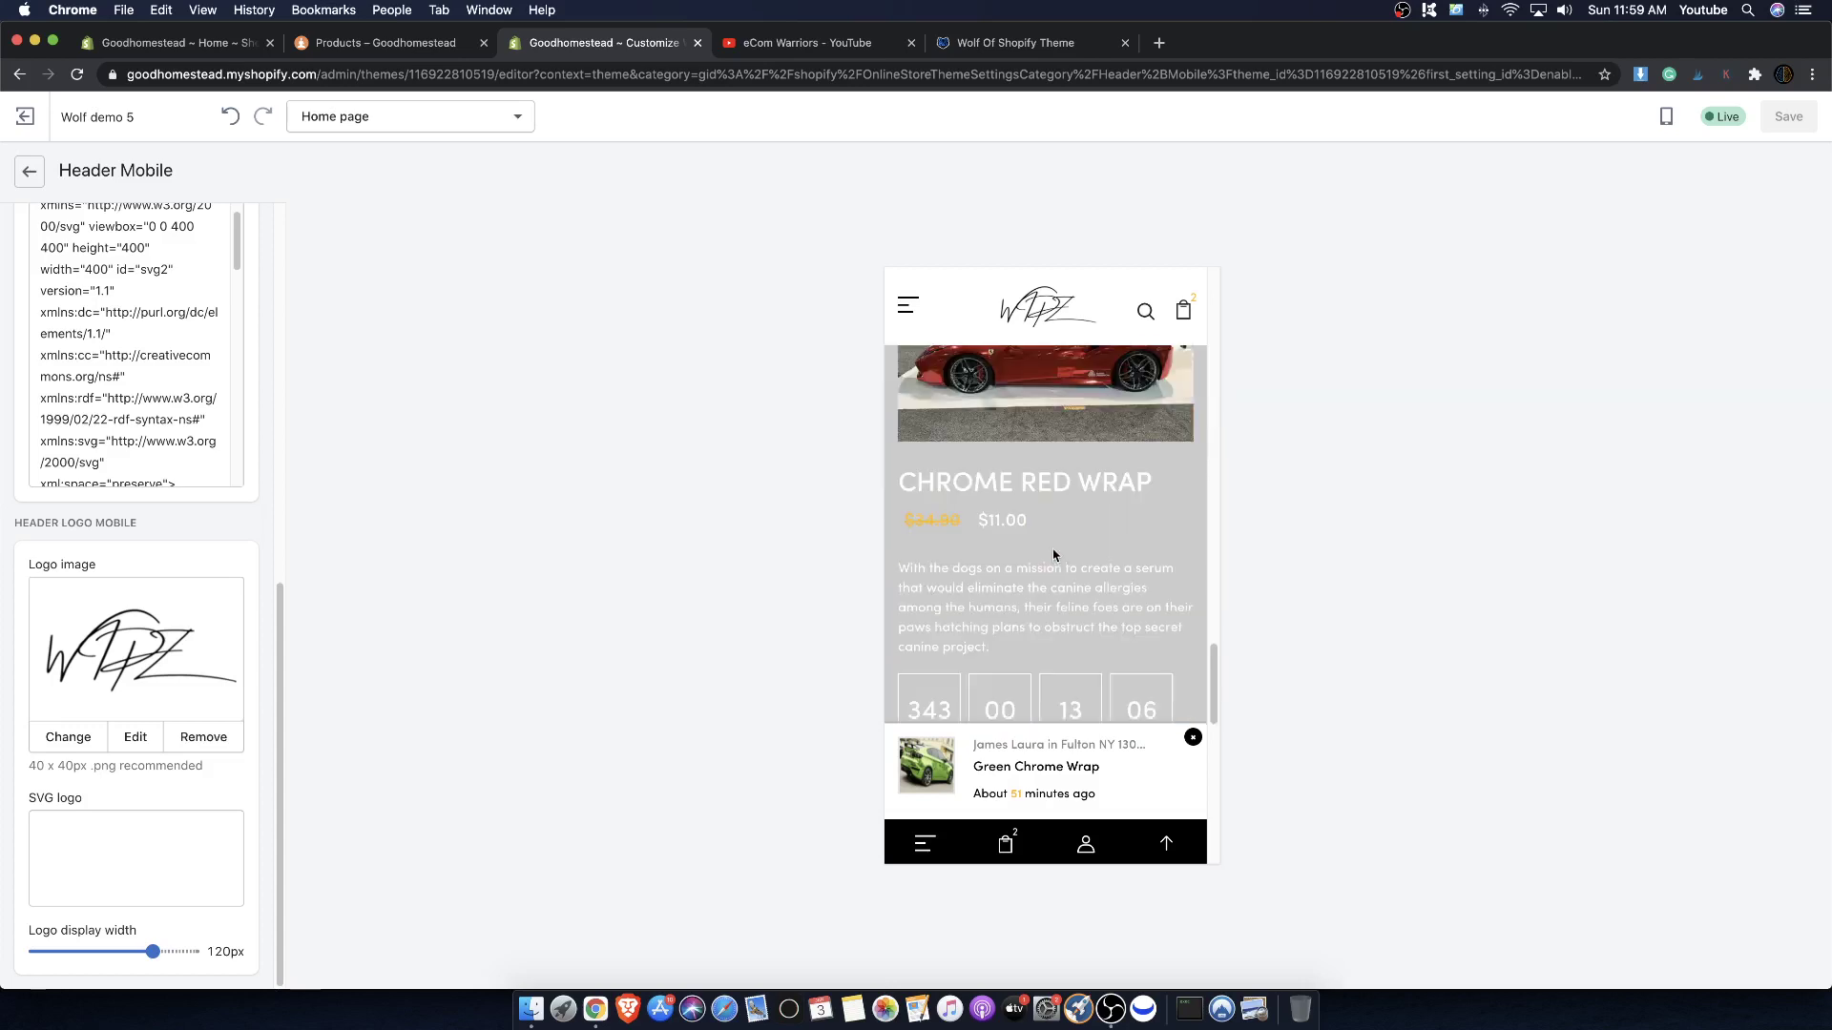
scroll(1053, 554, "up", 15)
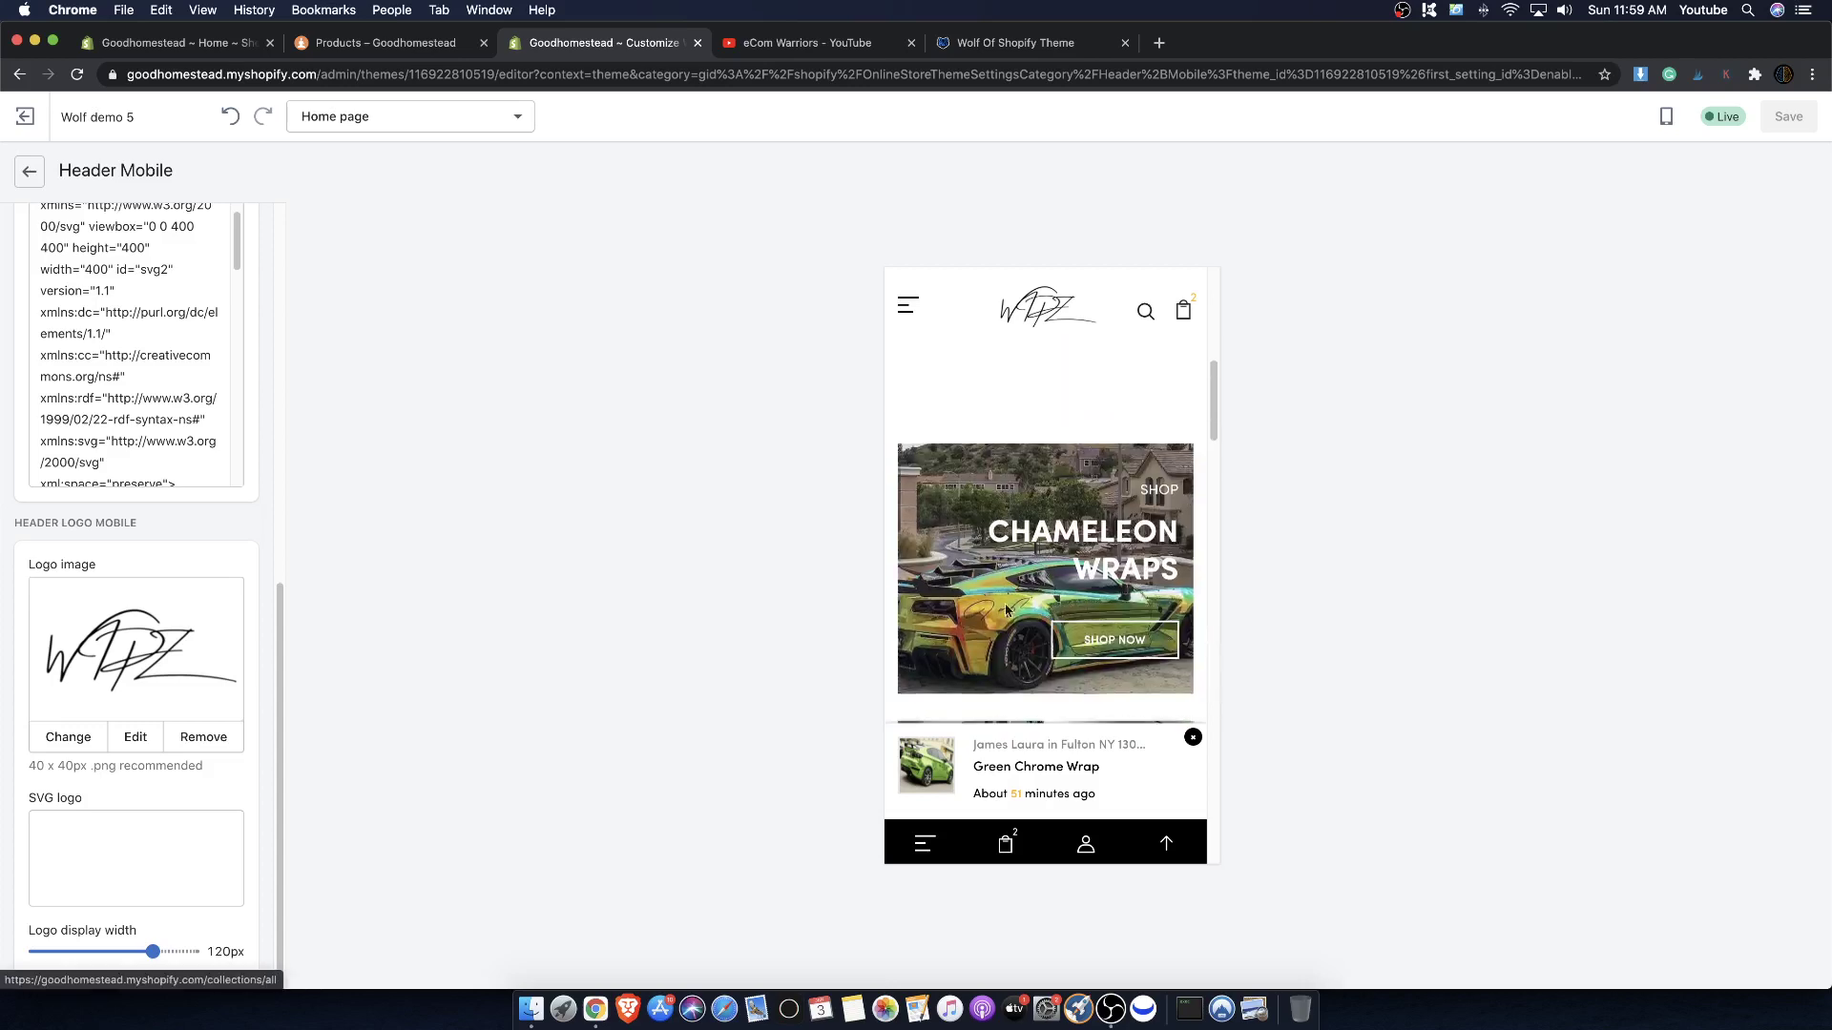
- Open and close the mobile navigation menu and the shopping cart drawer from the sticky bar, declining the new-window prompts
left_click(925, 845)
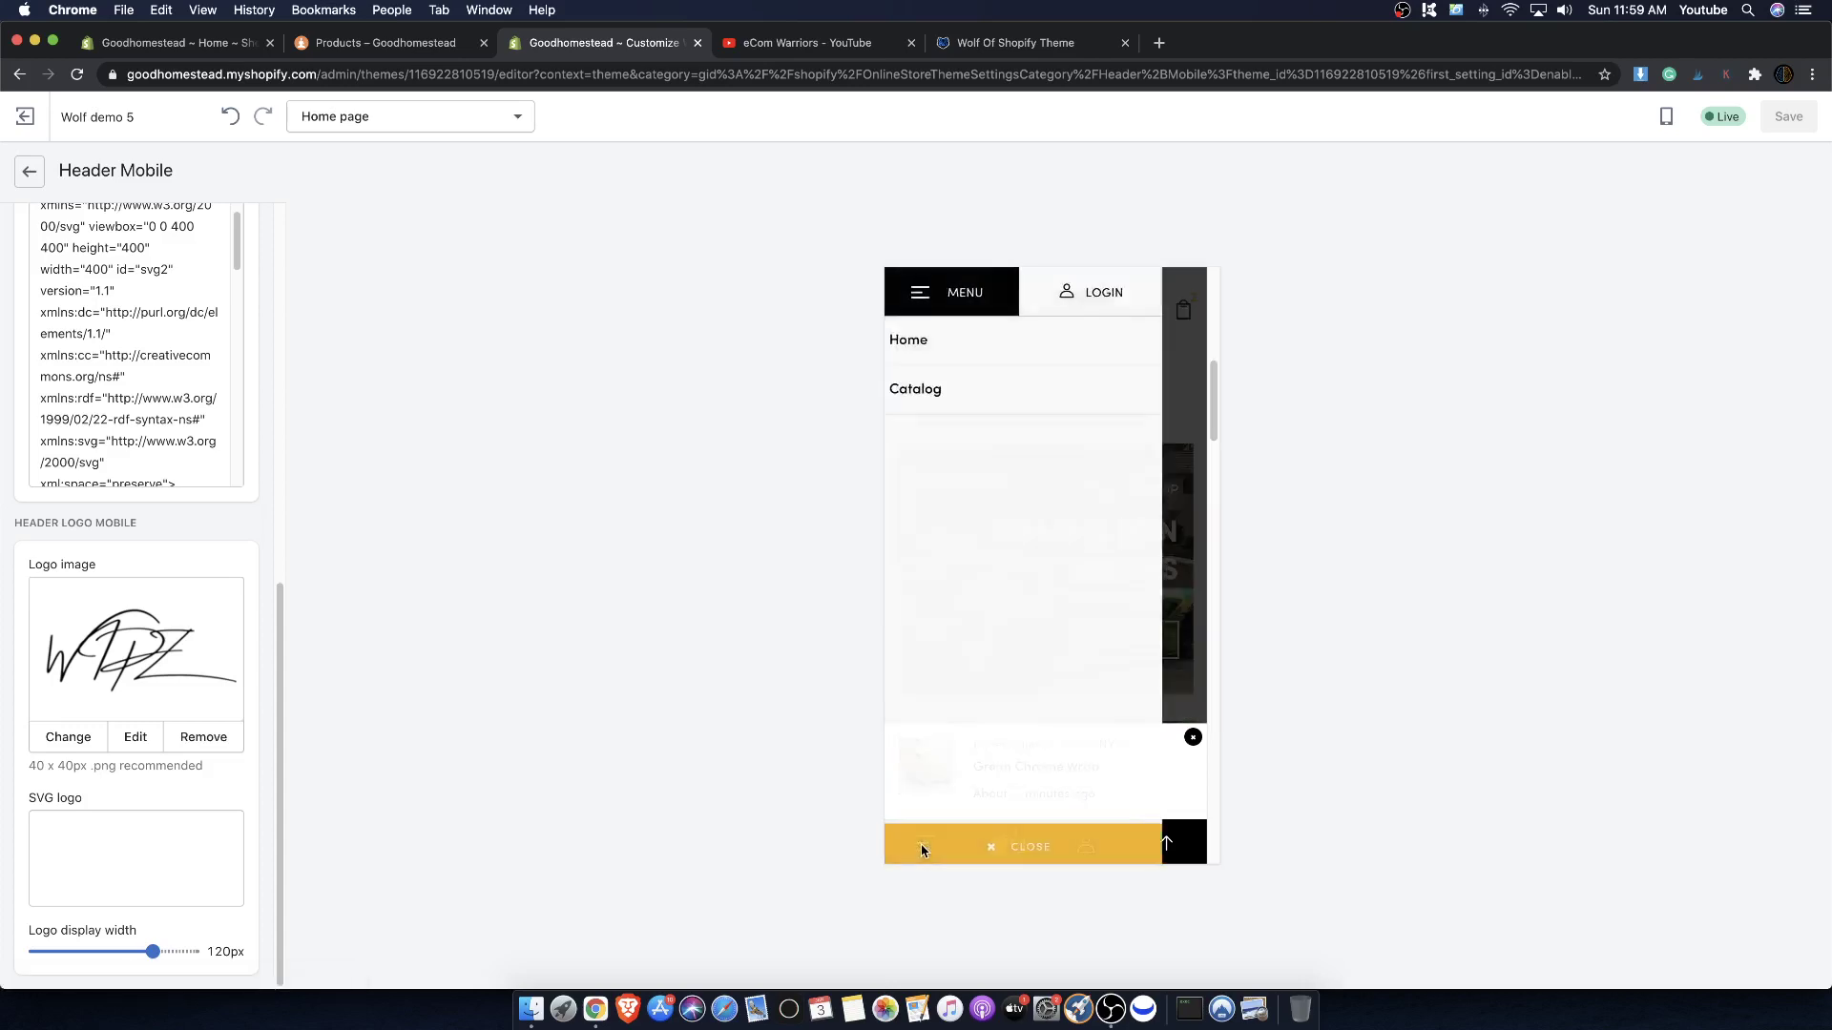
left_click(1041, 850)
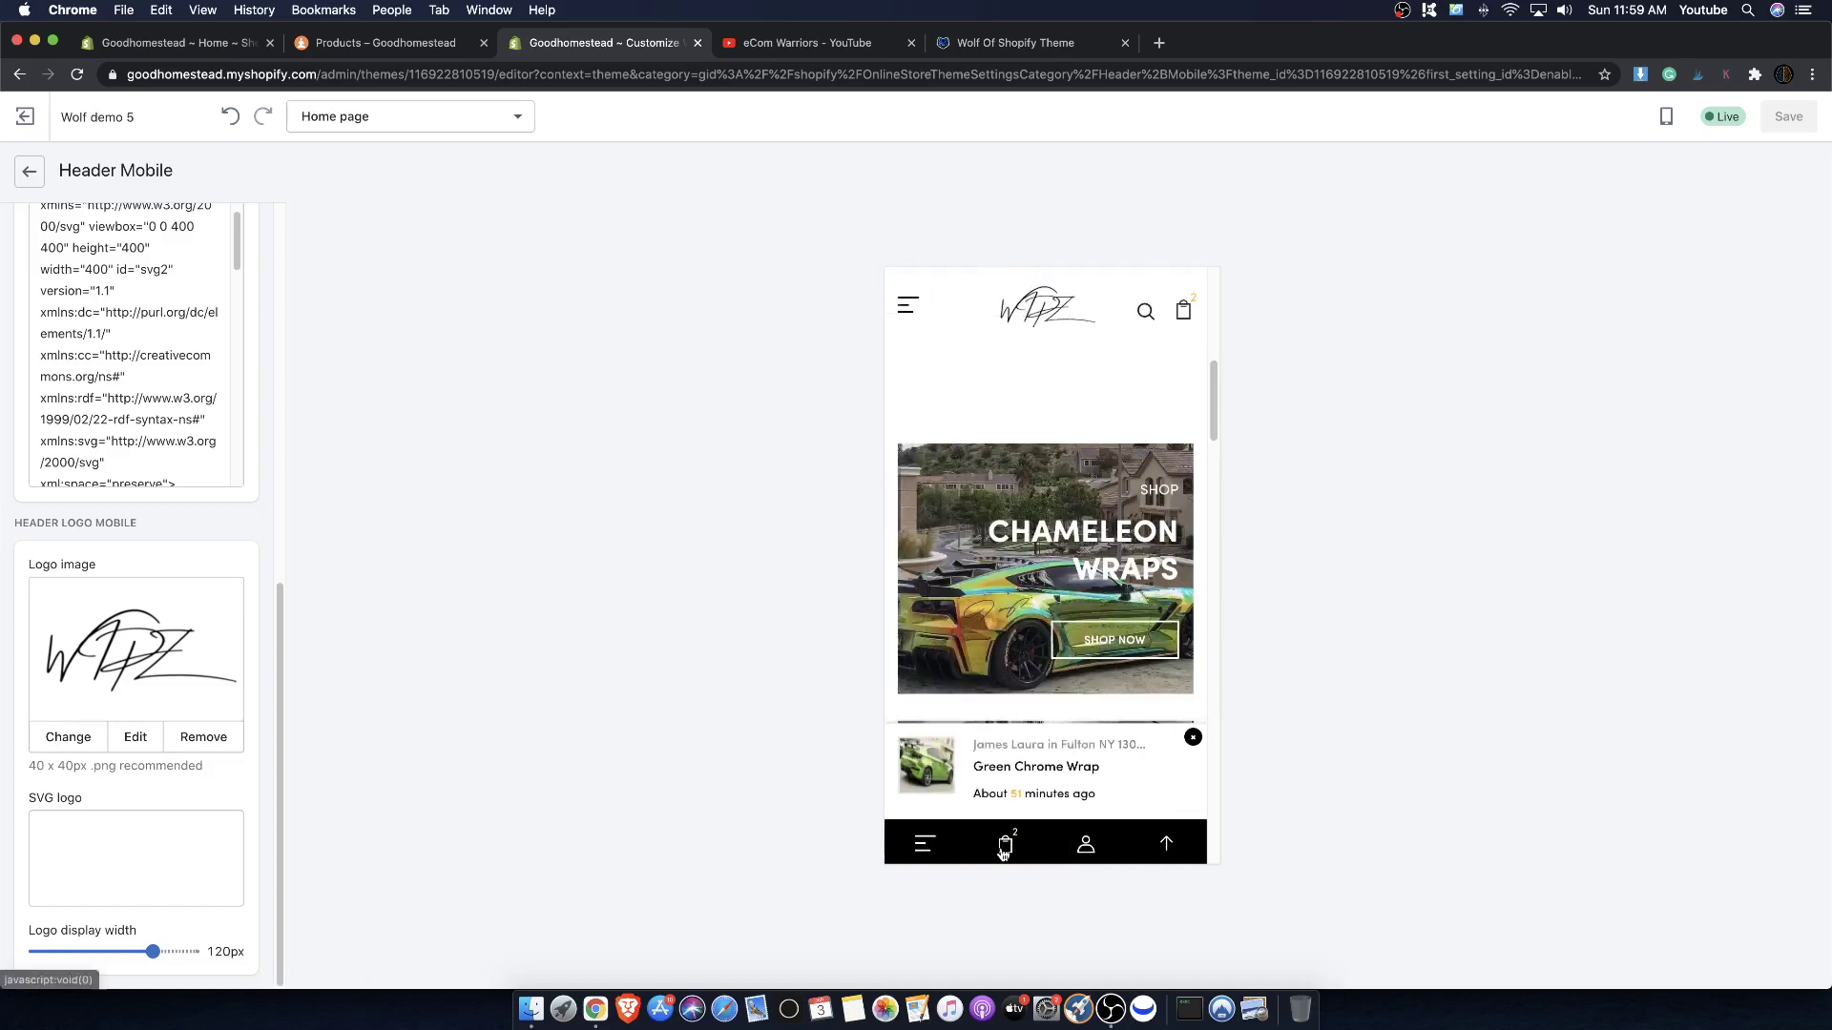
left_click(1008, 848)
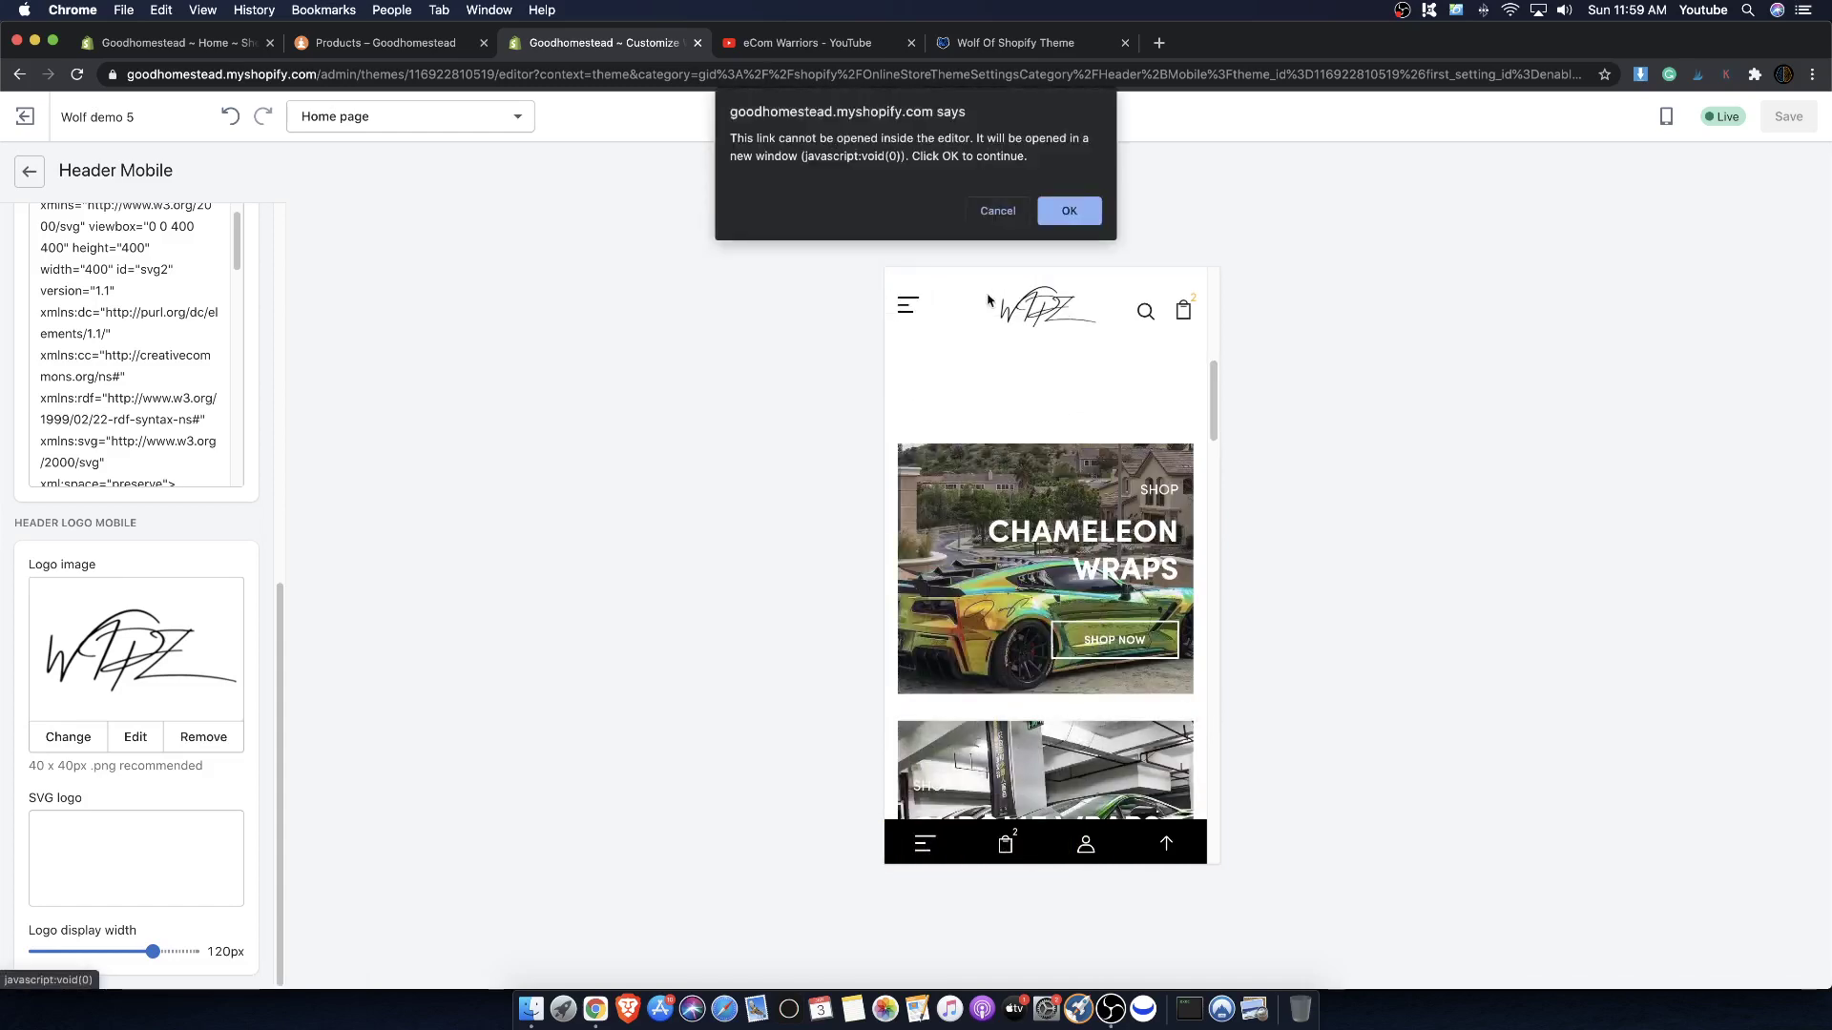
left_click(998, 211)
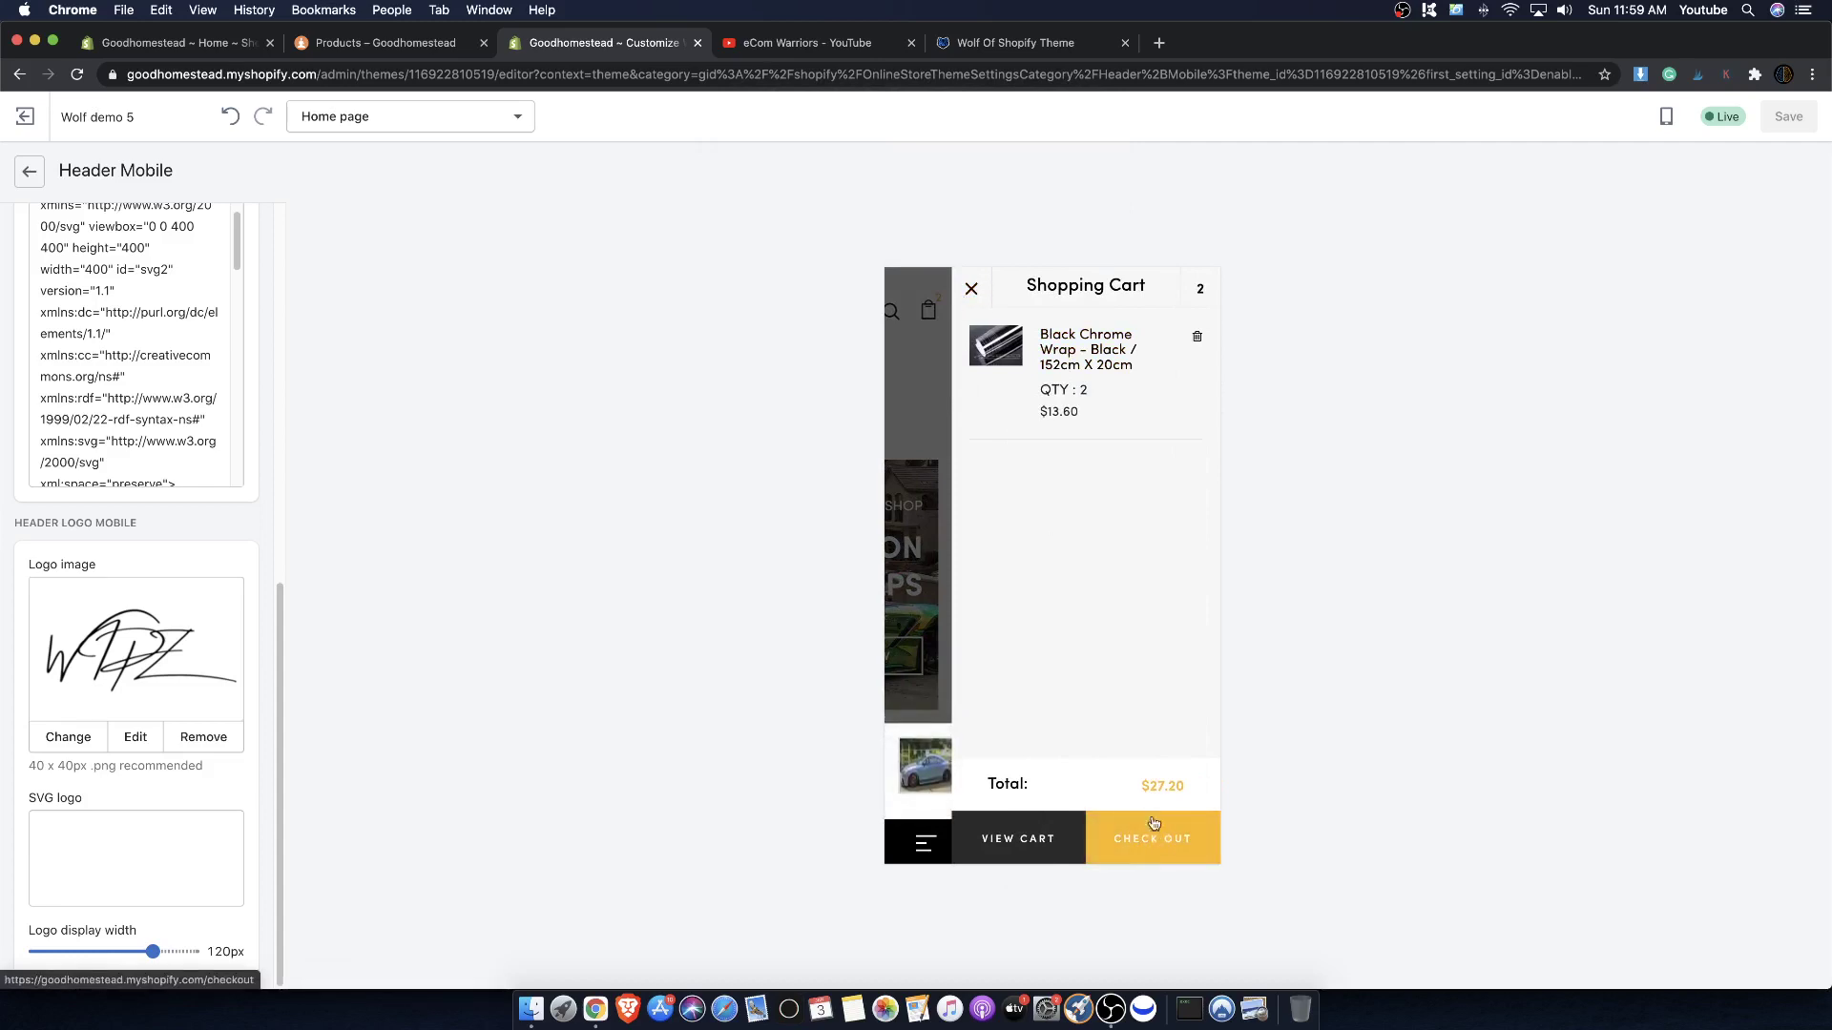
left_click(971, 290)
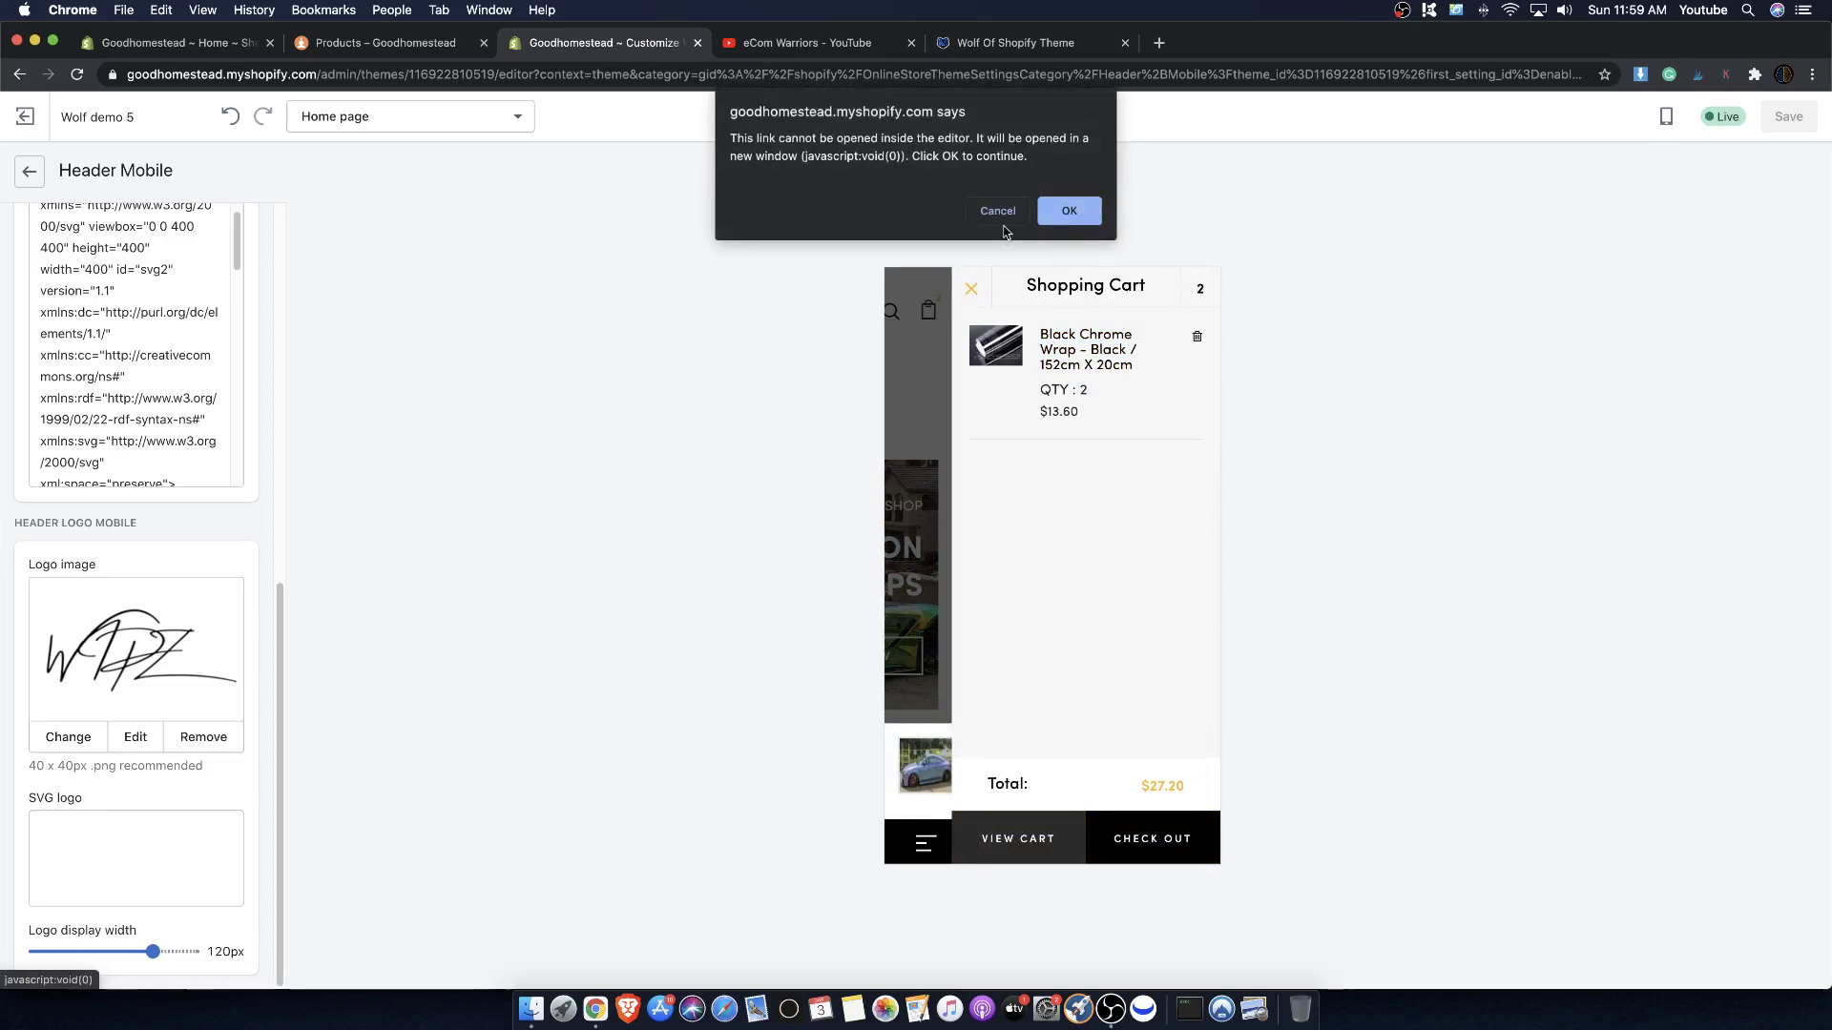
left_click(992, 211)
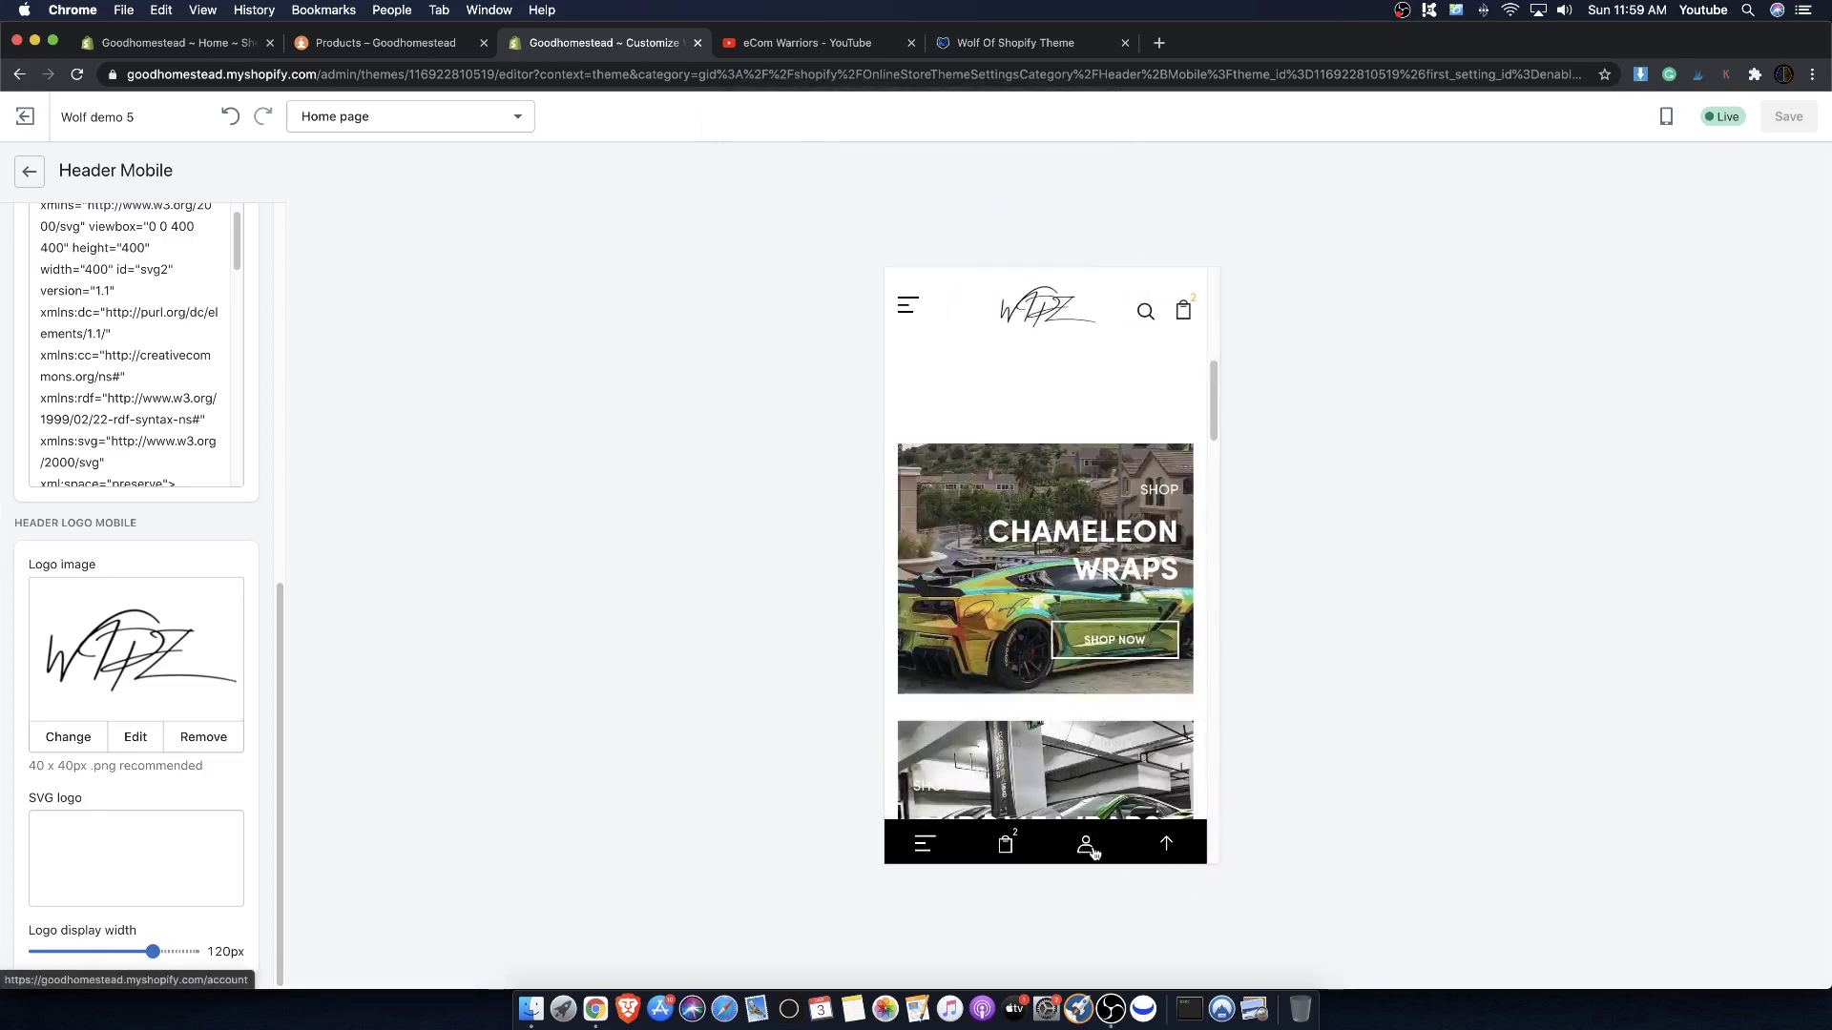
- Review the mobile home page down to the footer, then return to its beginning with the sticky bar's back-to-top control
scroll(1150, 622, "down", 5)
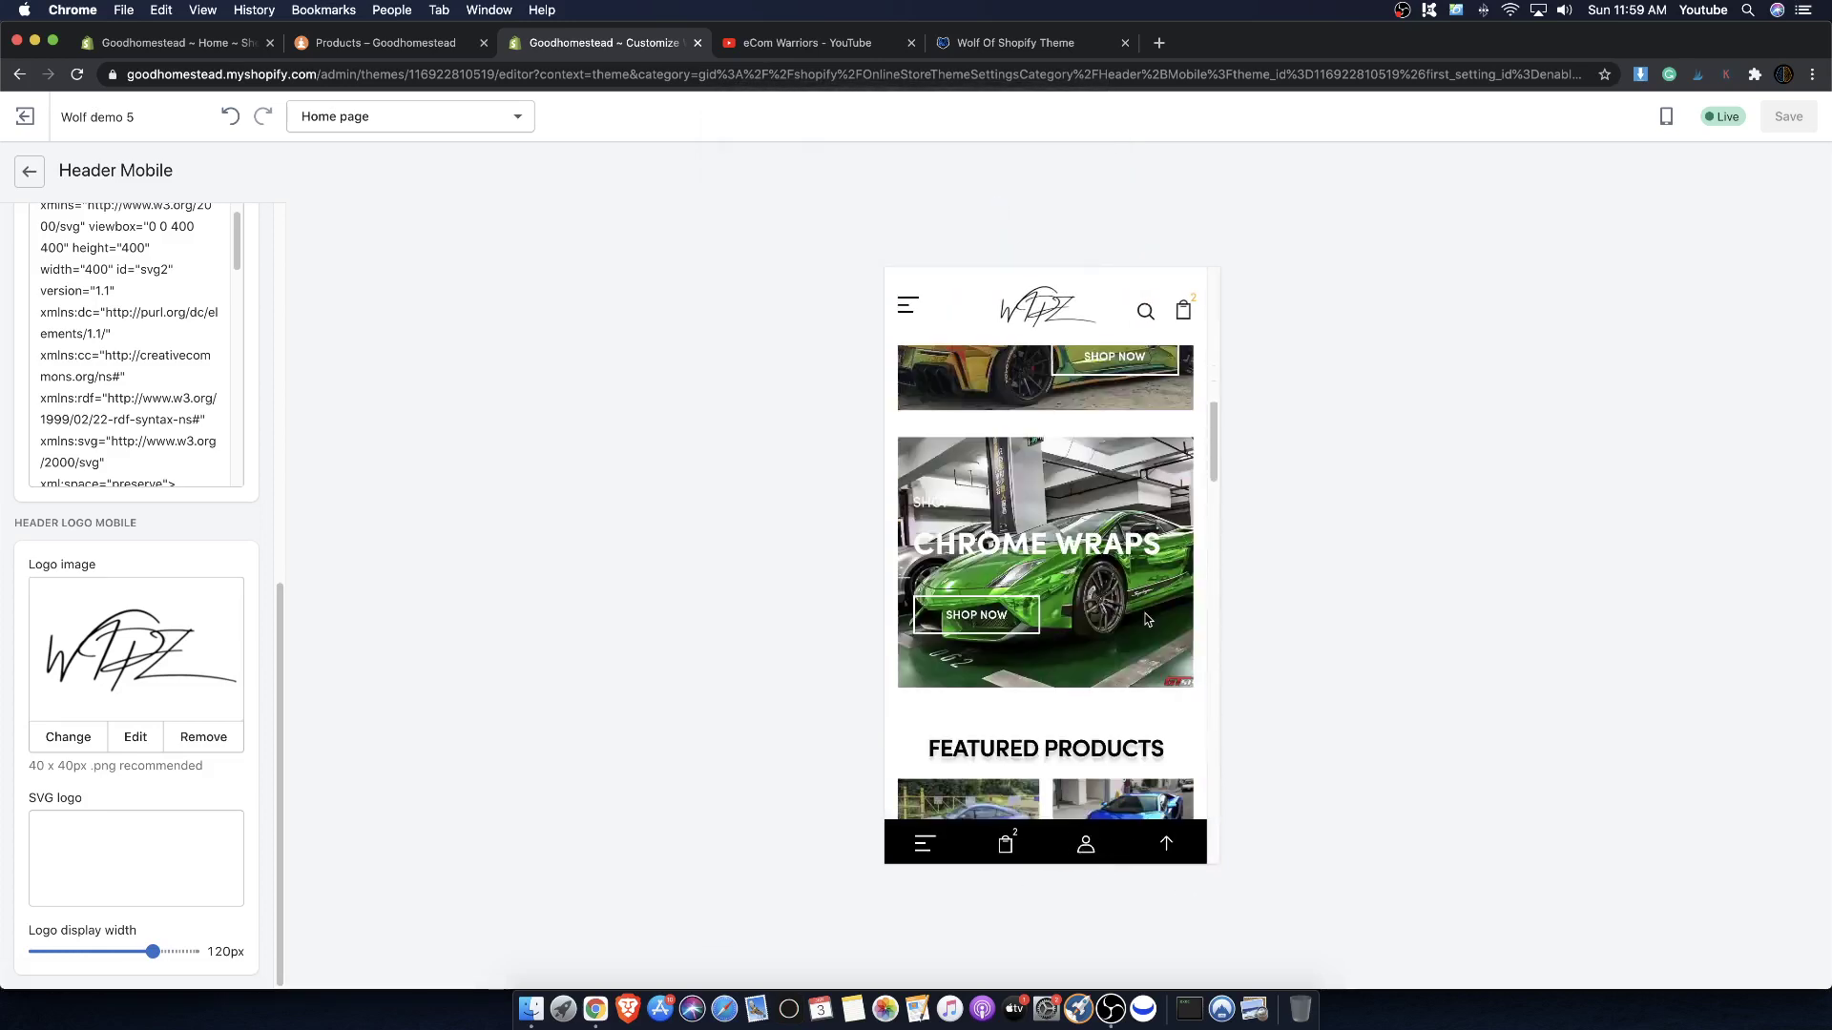
scroll(1175, 863, "up", 10)
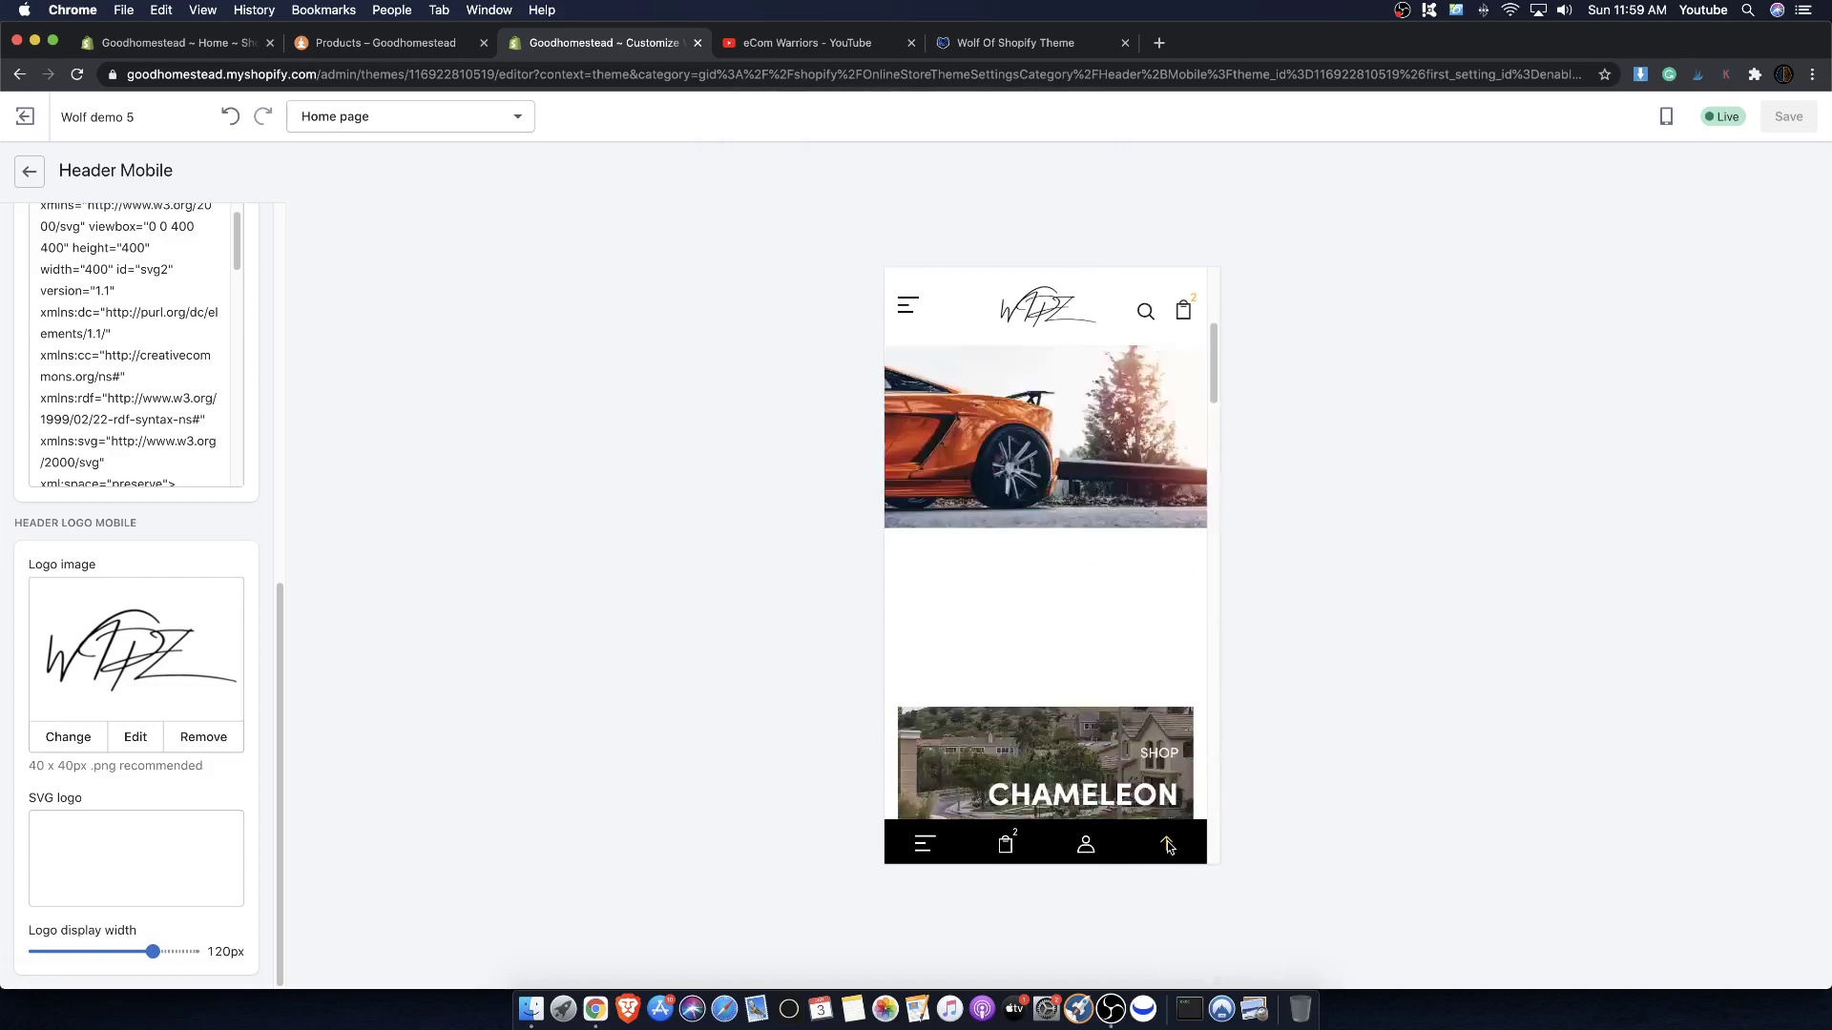
scroll(1175, 863, "down", 15)
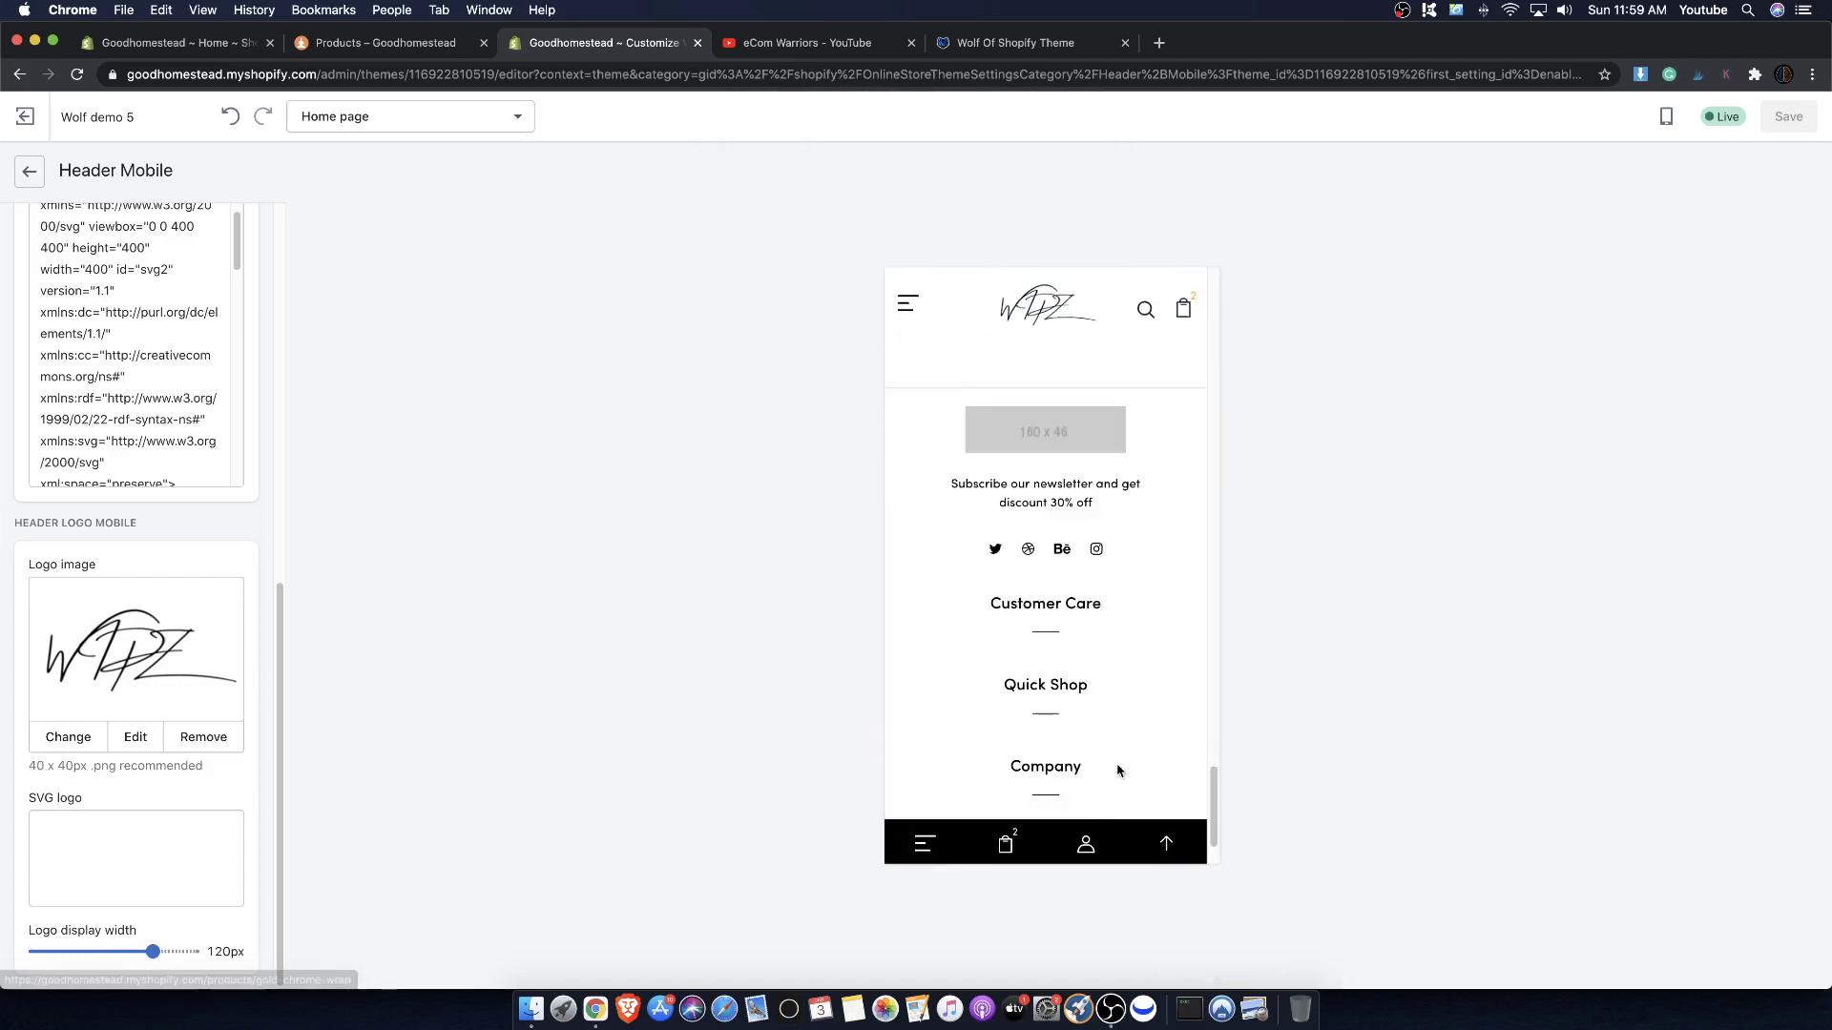
scroll(1116, 764, "up", 6)
scroll(1059, 730, "up", 5)
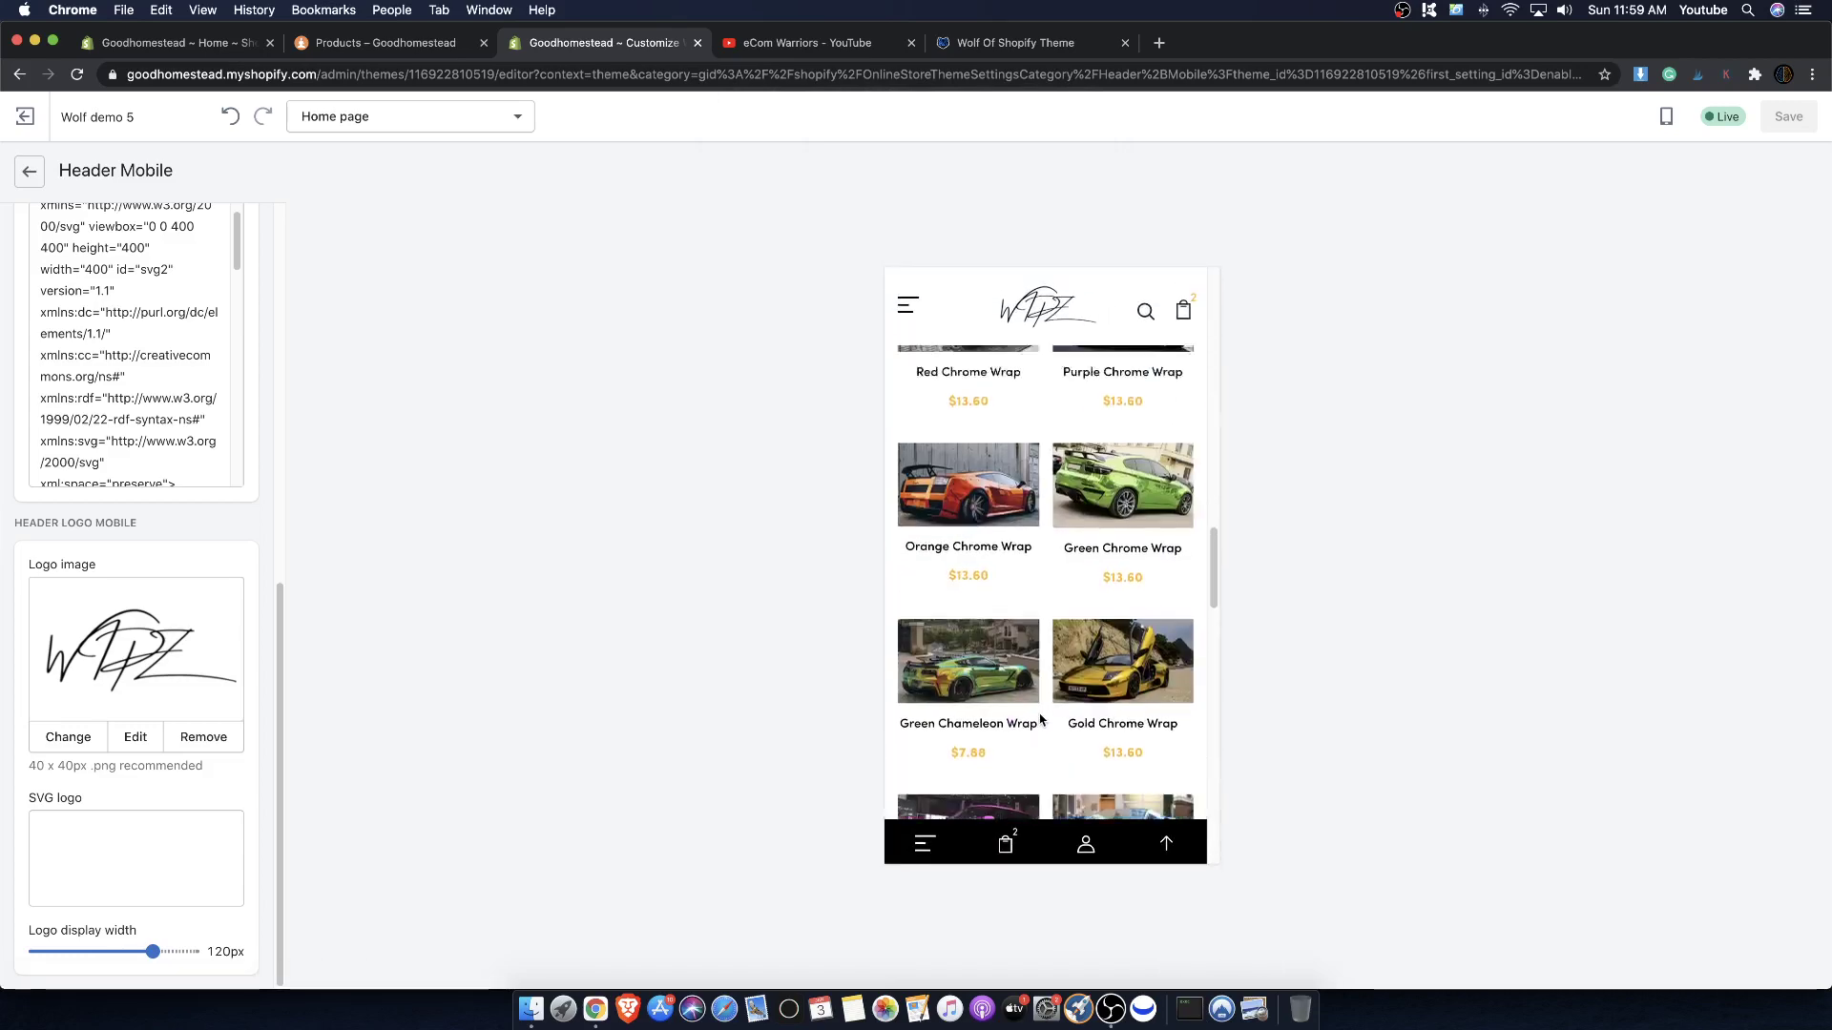
scroll(1044, 716, "down", 3)
scroll(1044, 714, "down", 5)
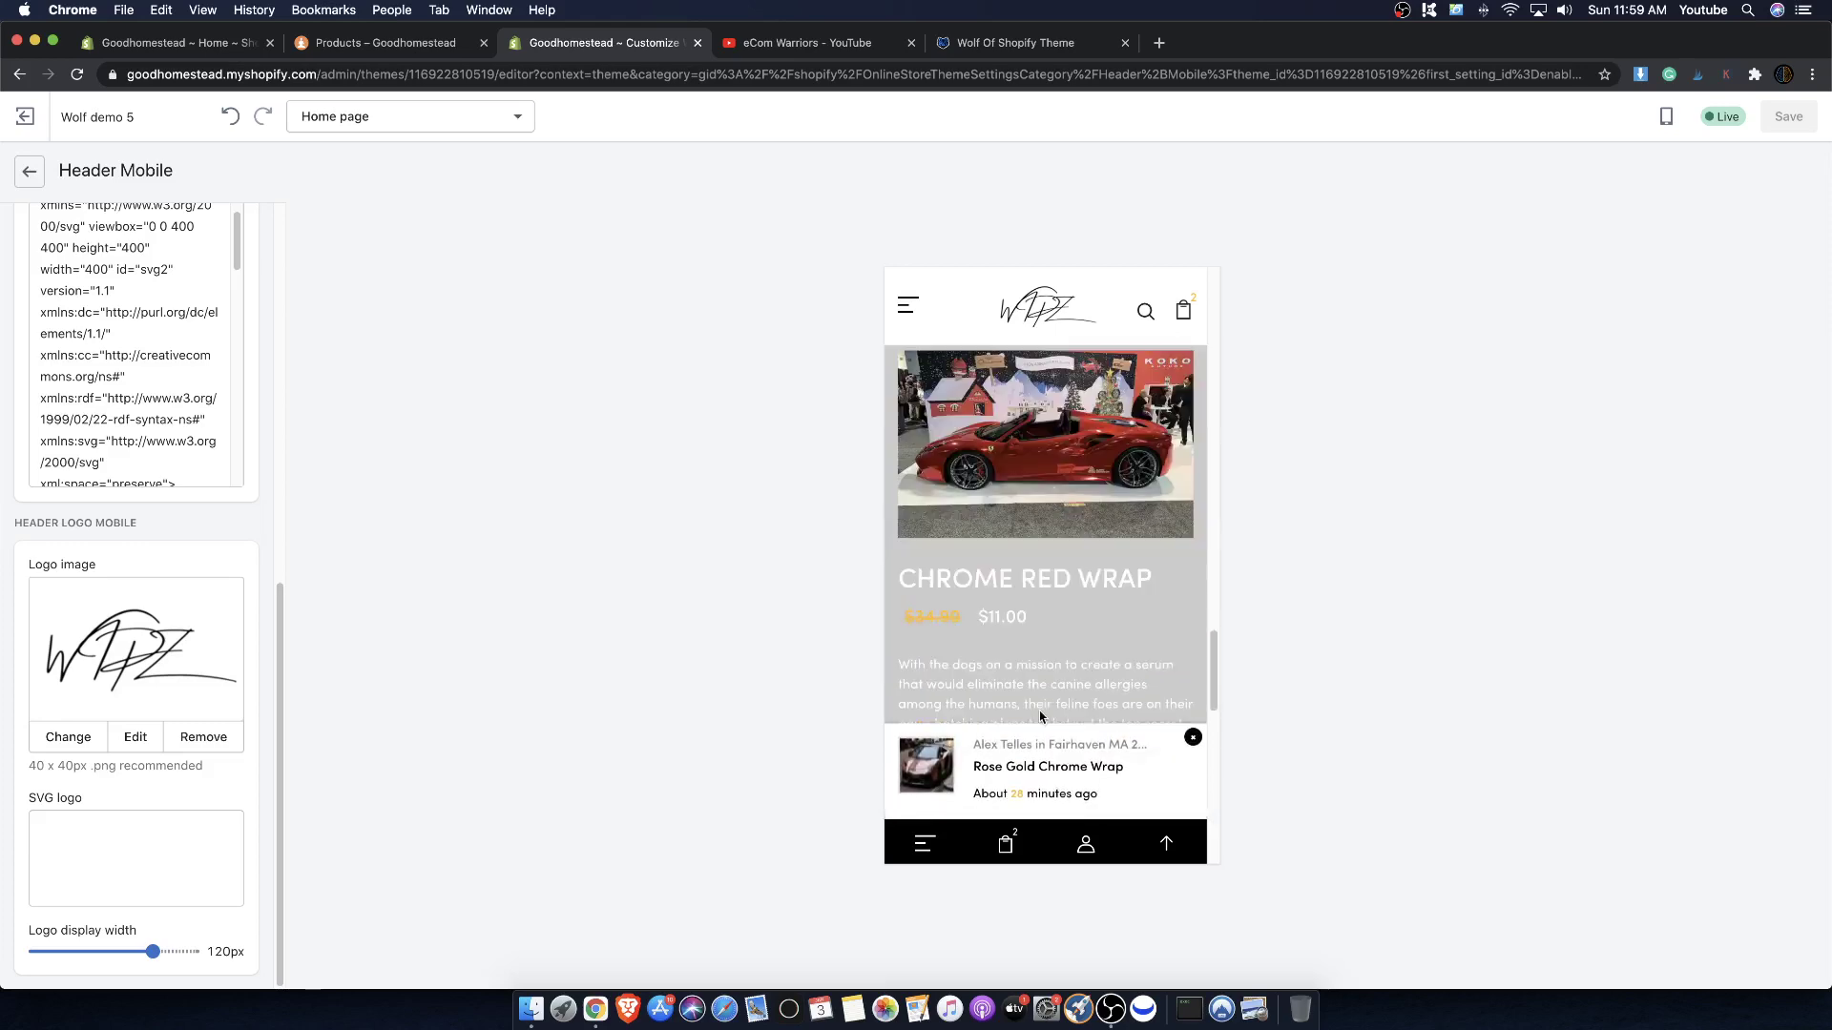
left_click(1168, 845)
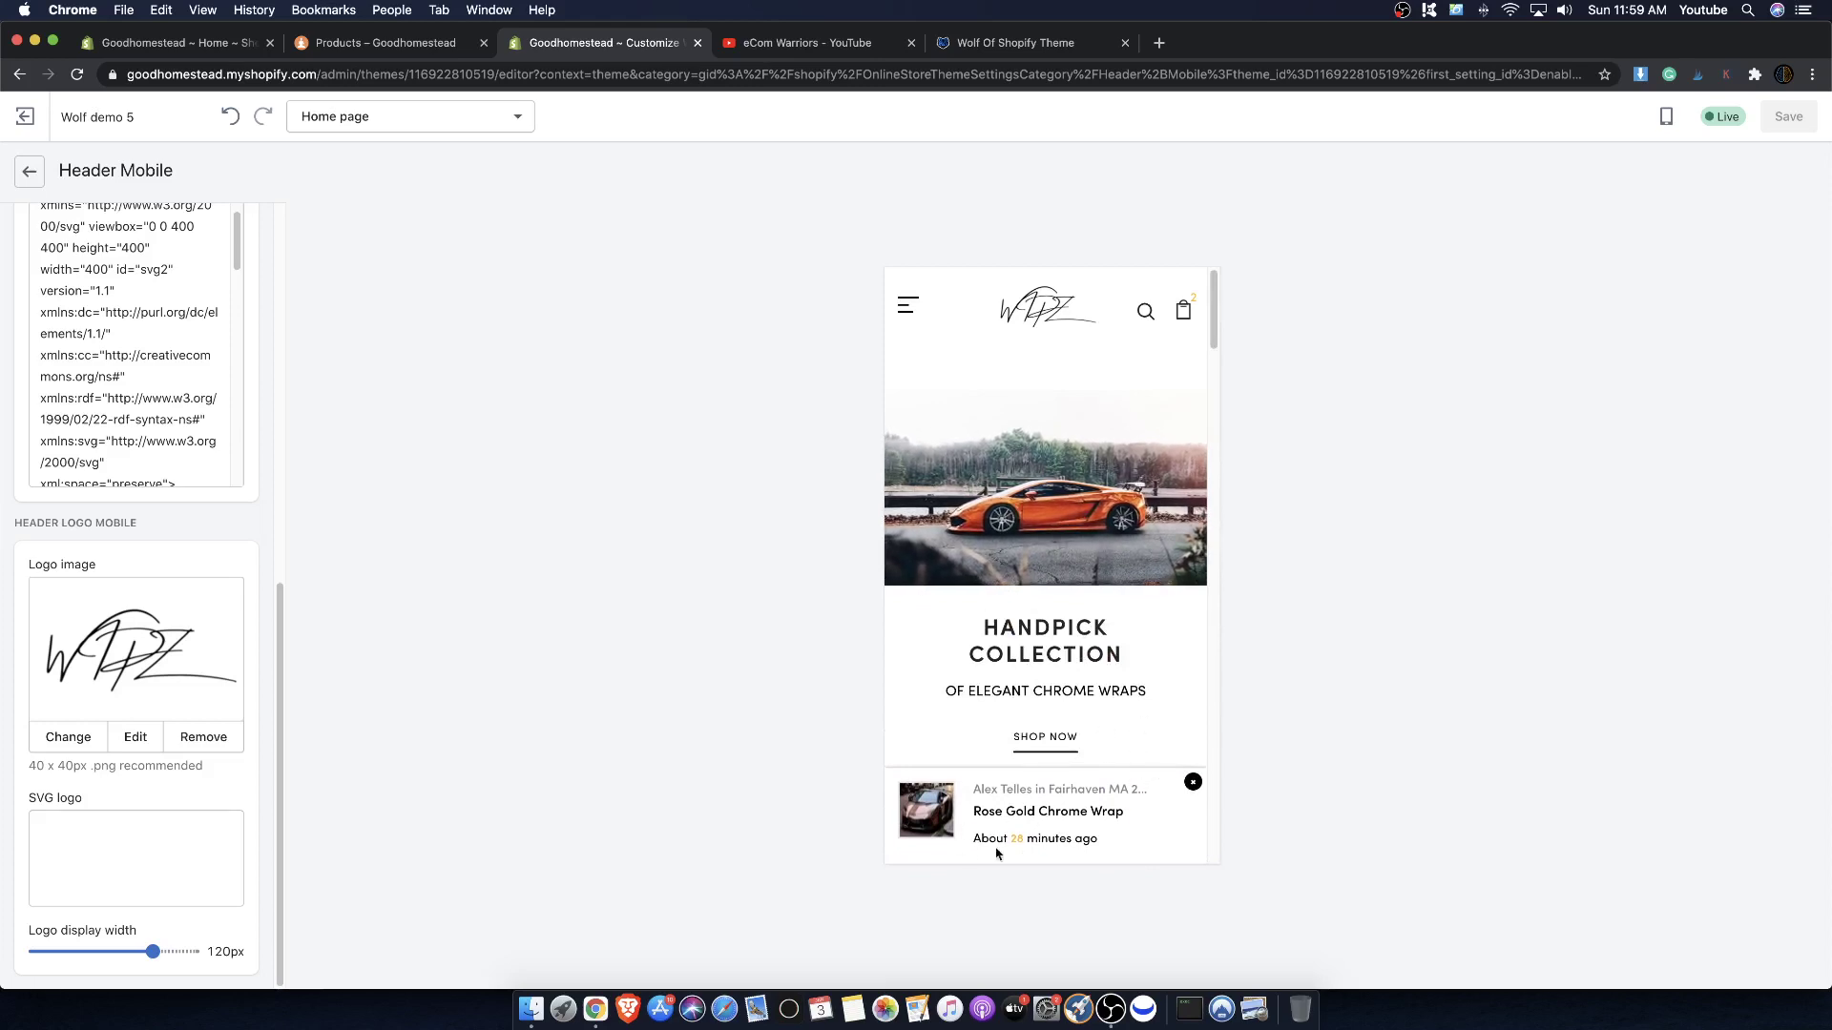
- Examine the recent-purchase popup and the Handpick Collection banner on the mobile home page
left_click_drag(940, 783, 1097, 844)
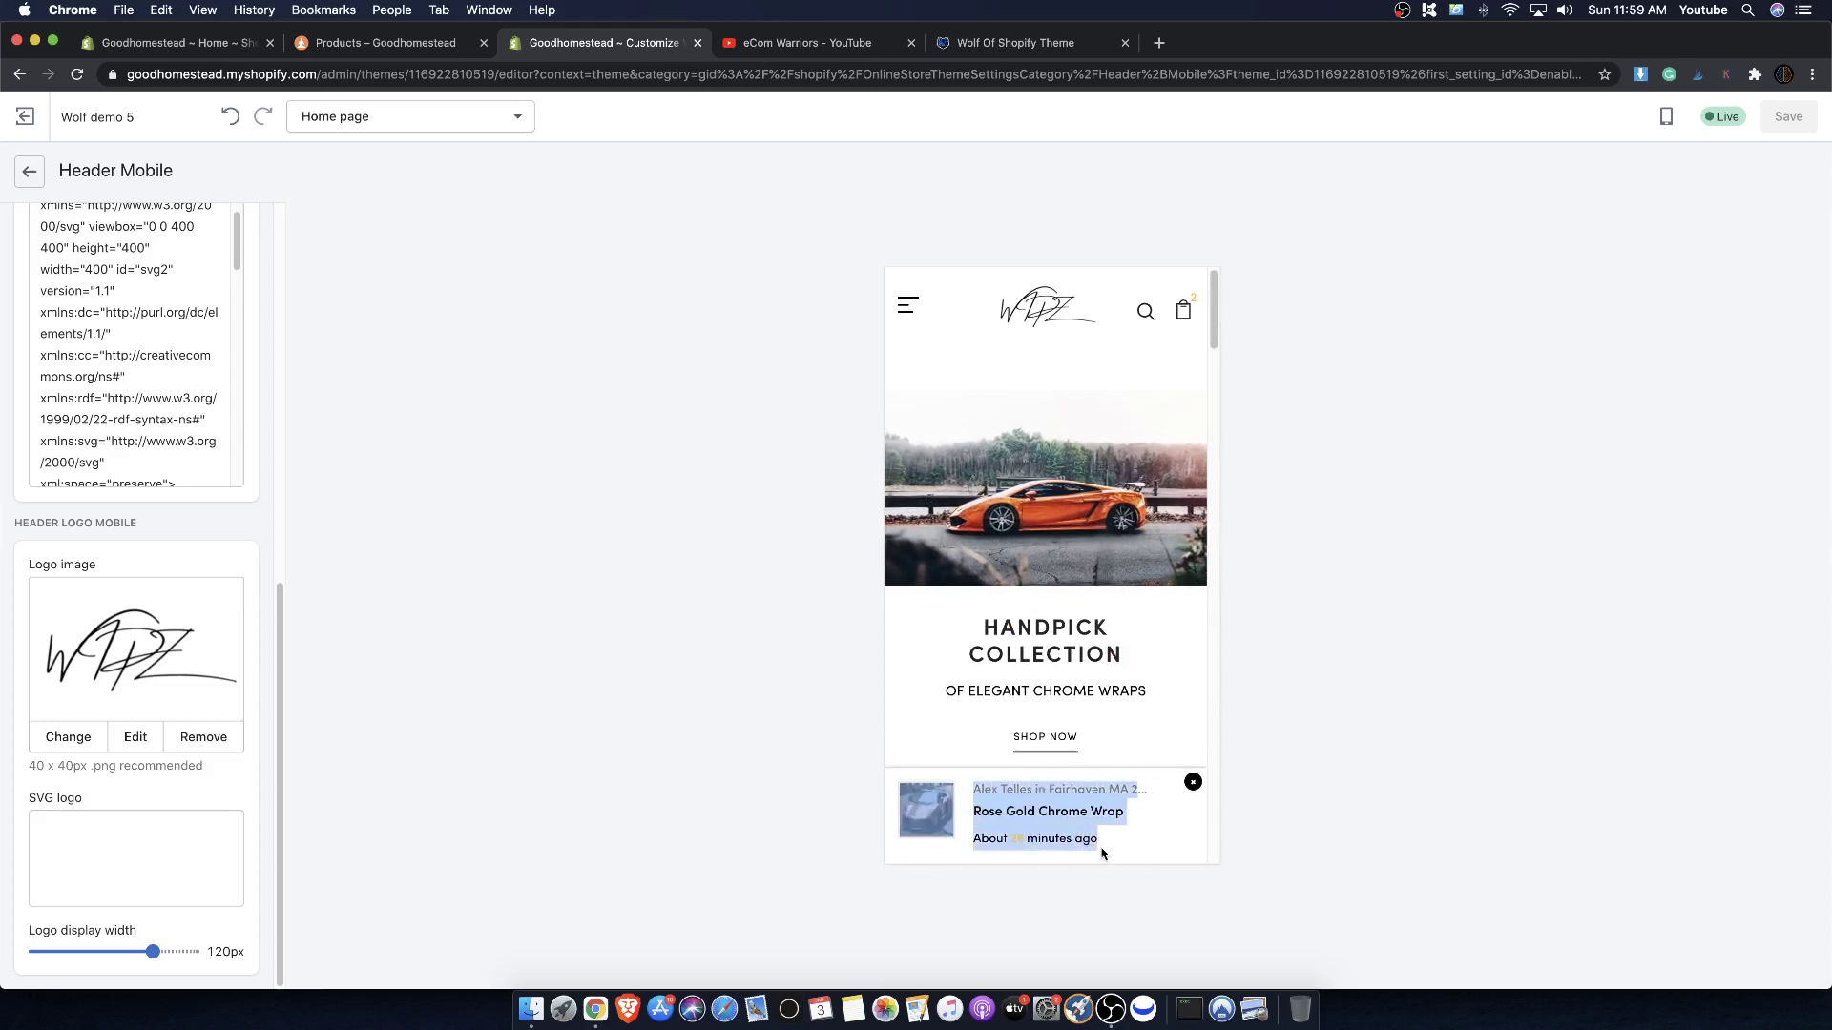
scroll(1088, 798, "down", 5)
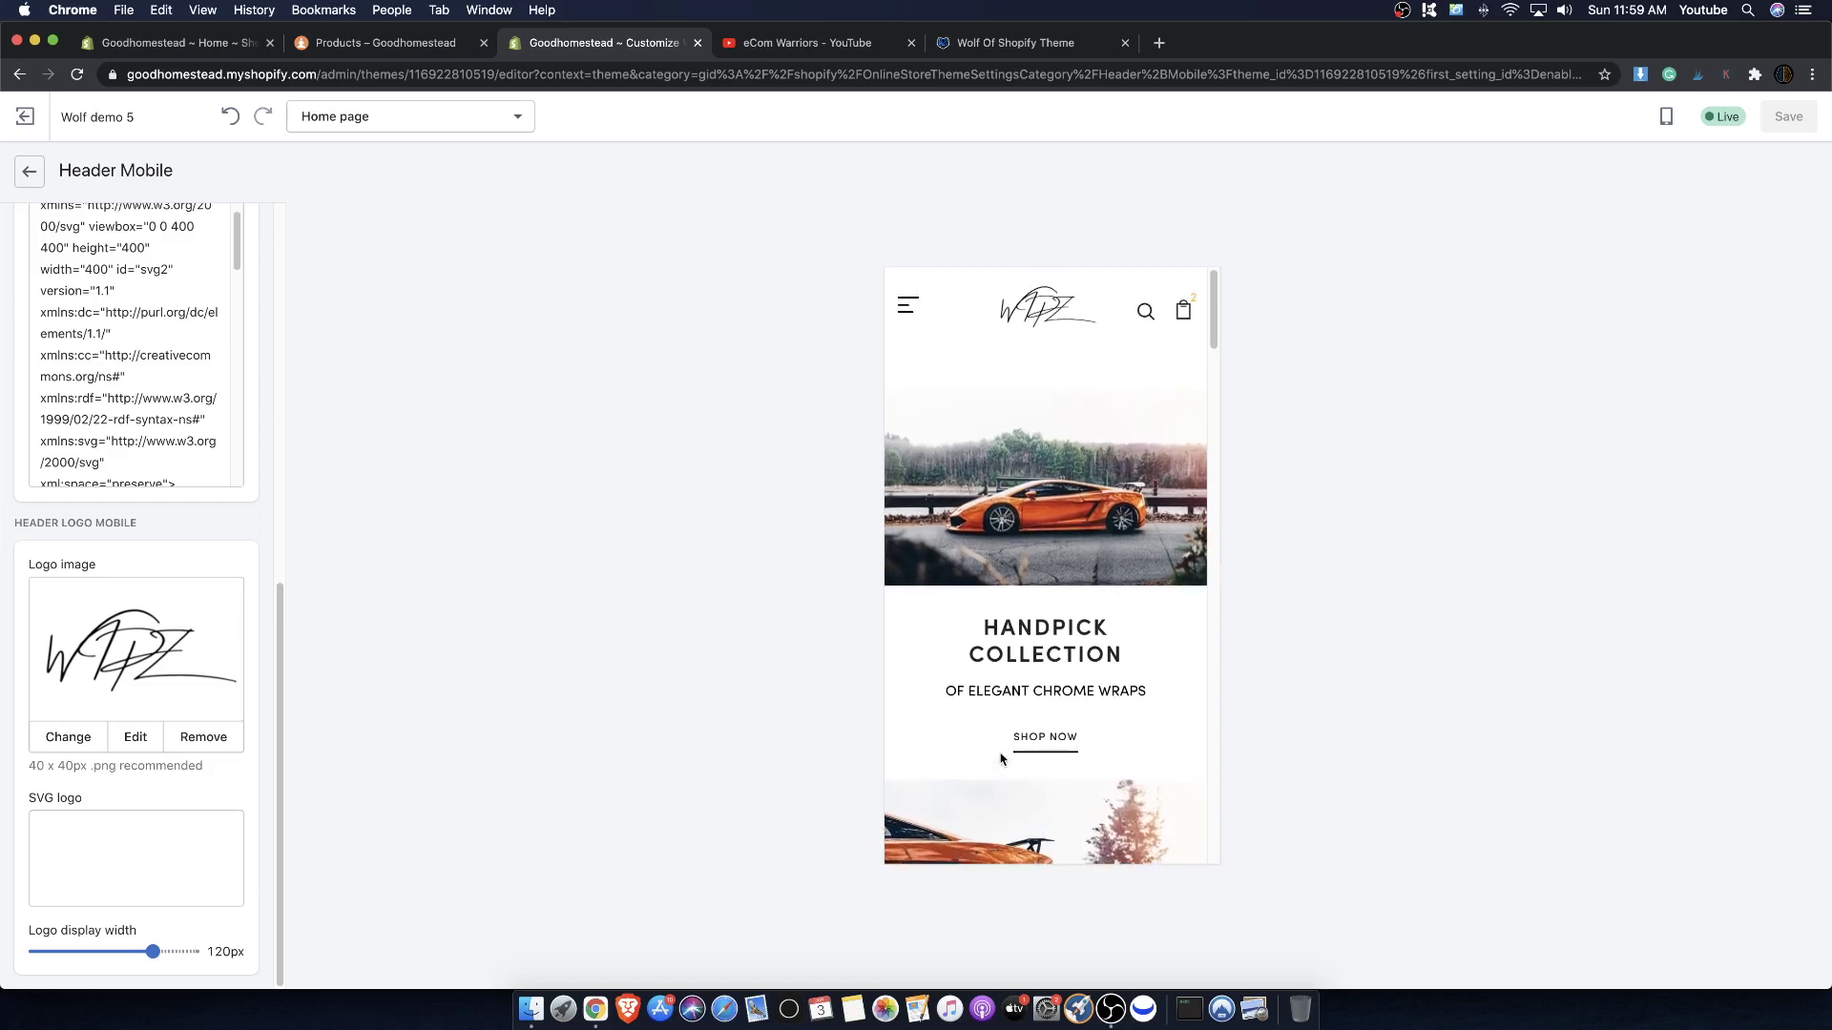
scroll(999, 762, "up", 4)
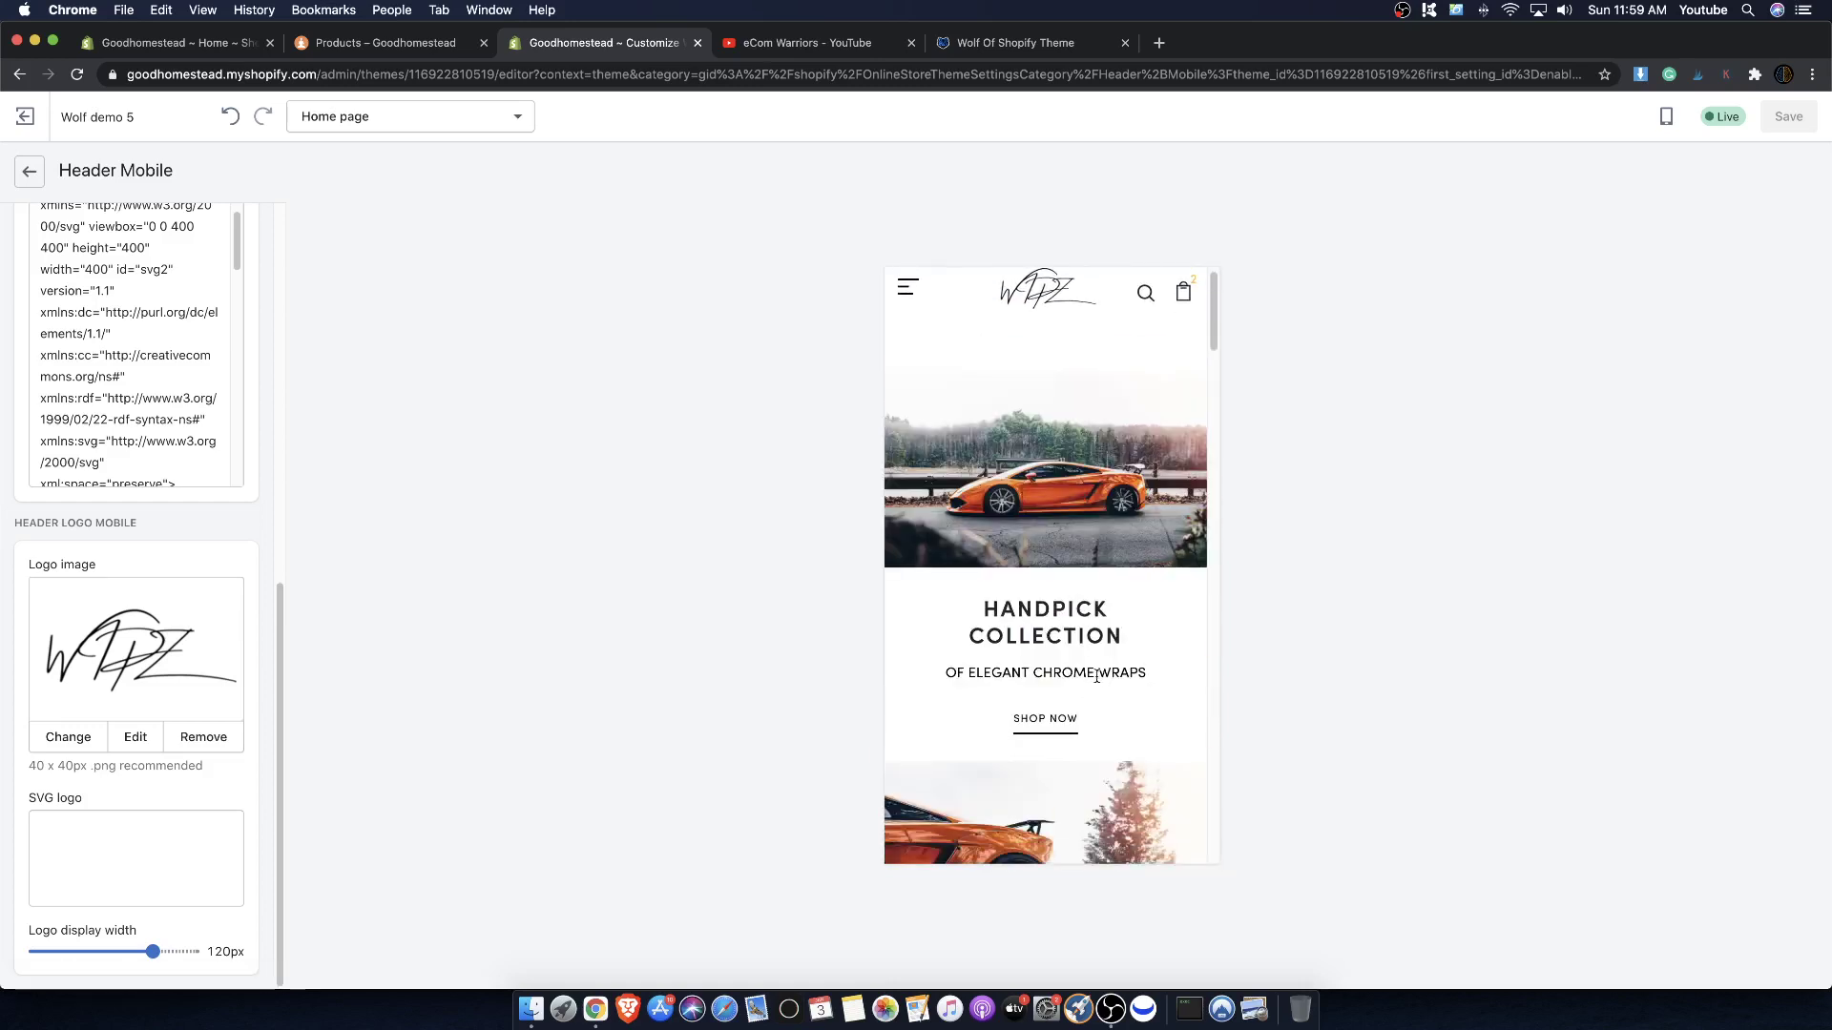
- Open the Products collection page from the Handpick Collection banner's Shop Now link and skim its beginning in the mobile preview
scroll(1093, 679, "up", 1)
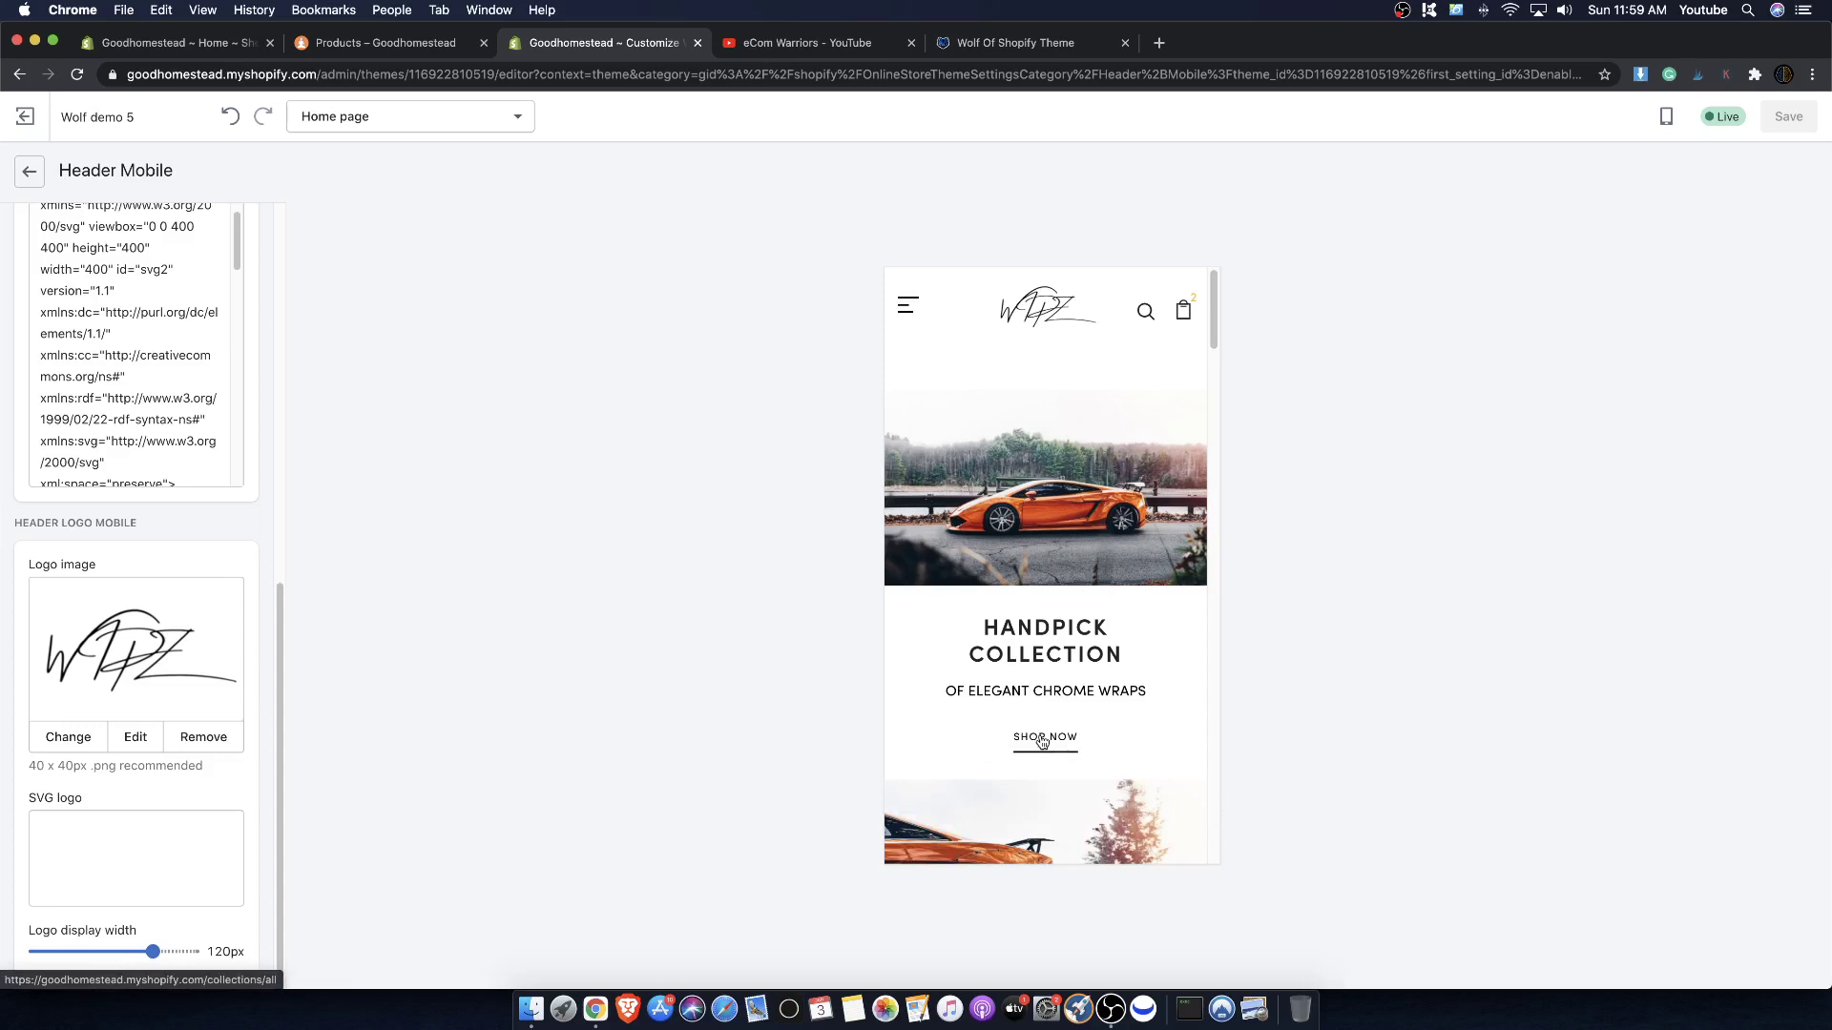
left_click(1042, 743)
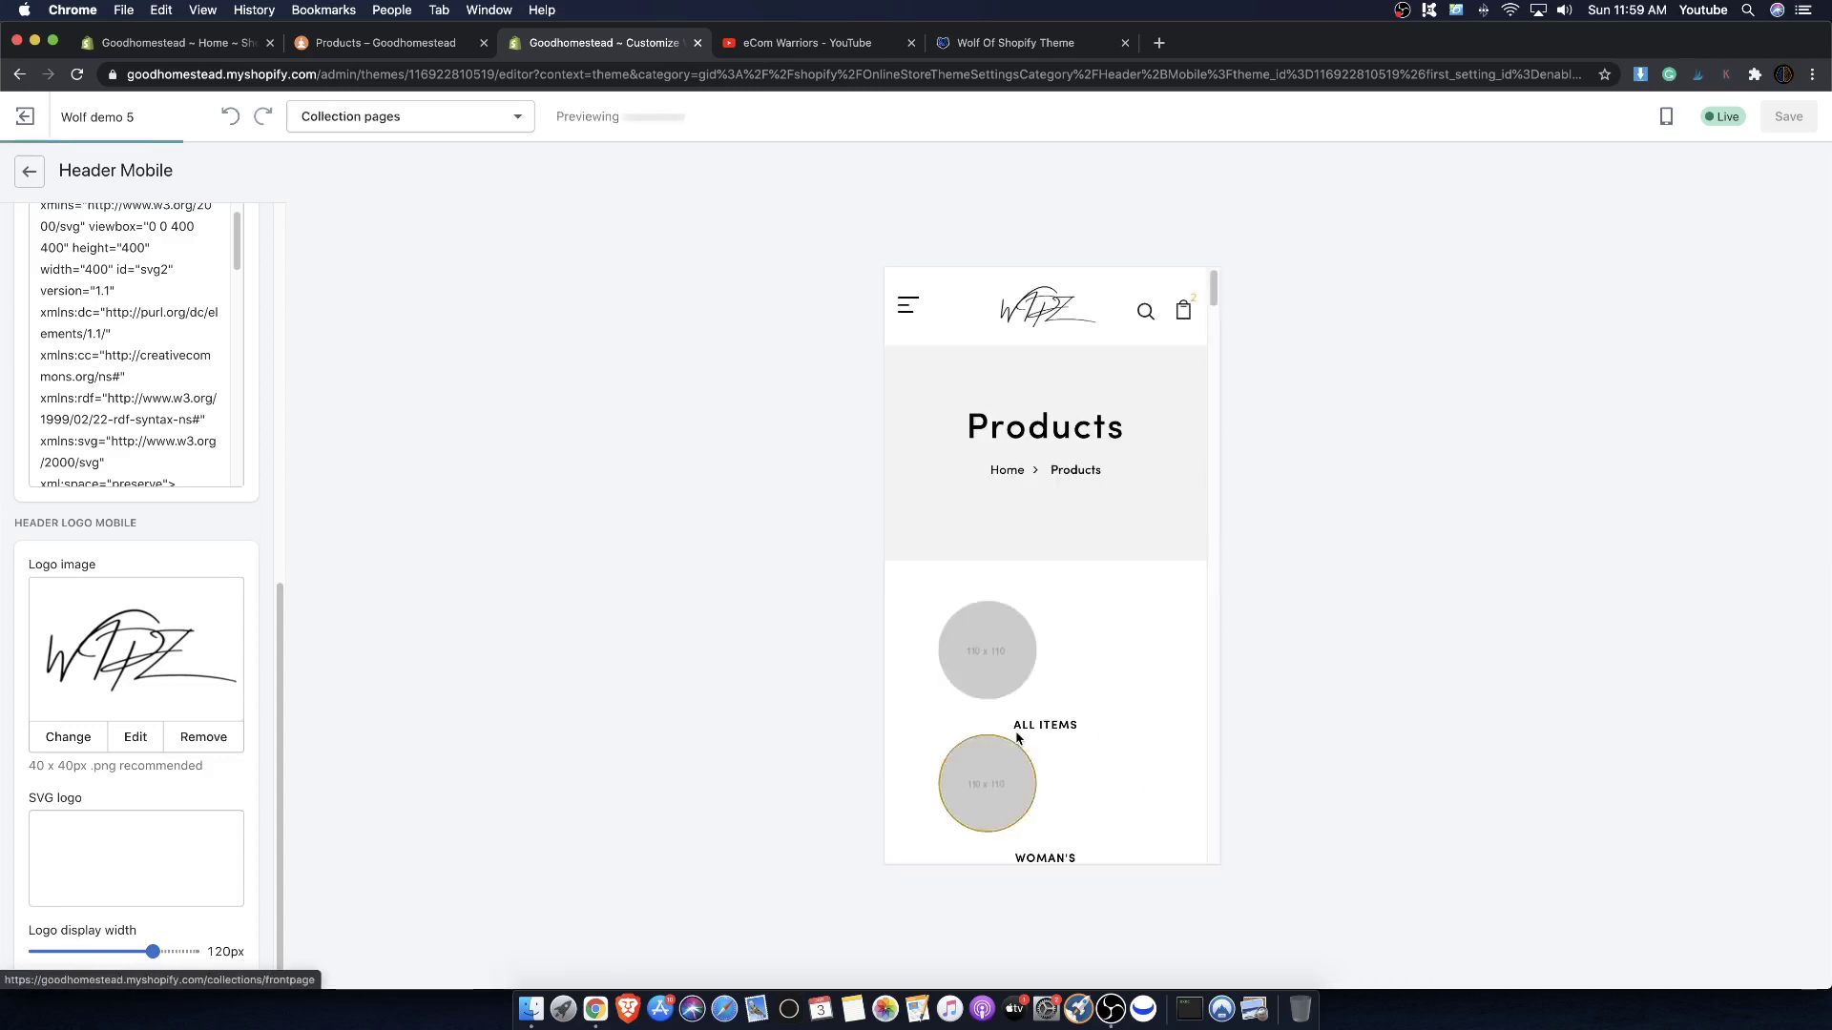
scroll(1017, 729, "down", 10)
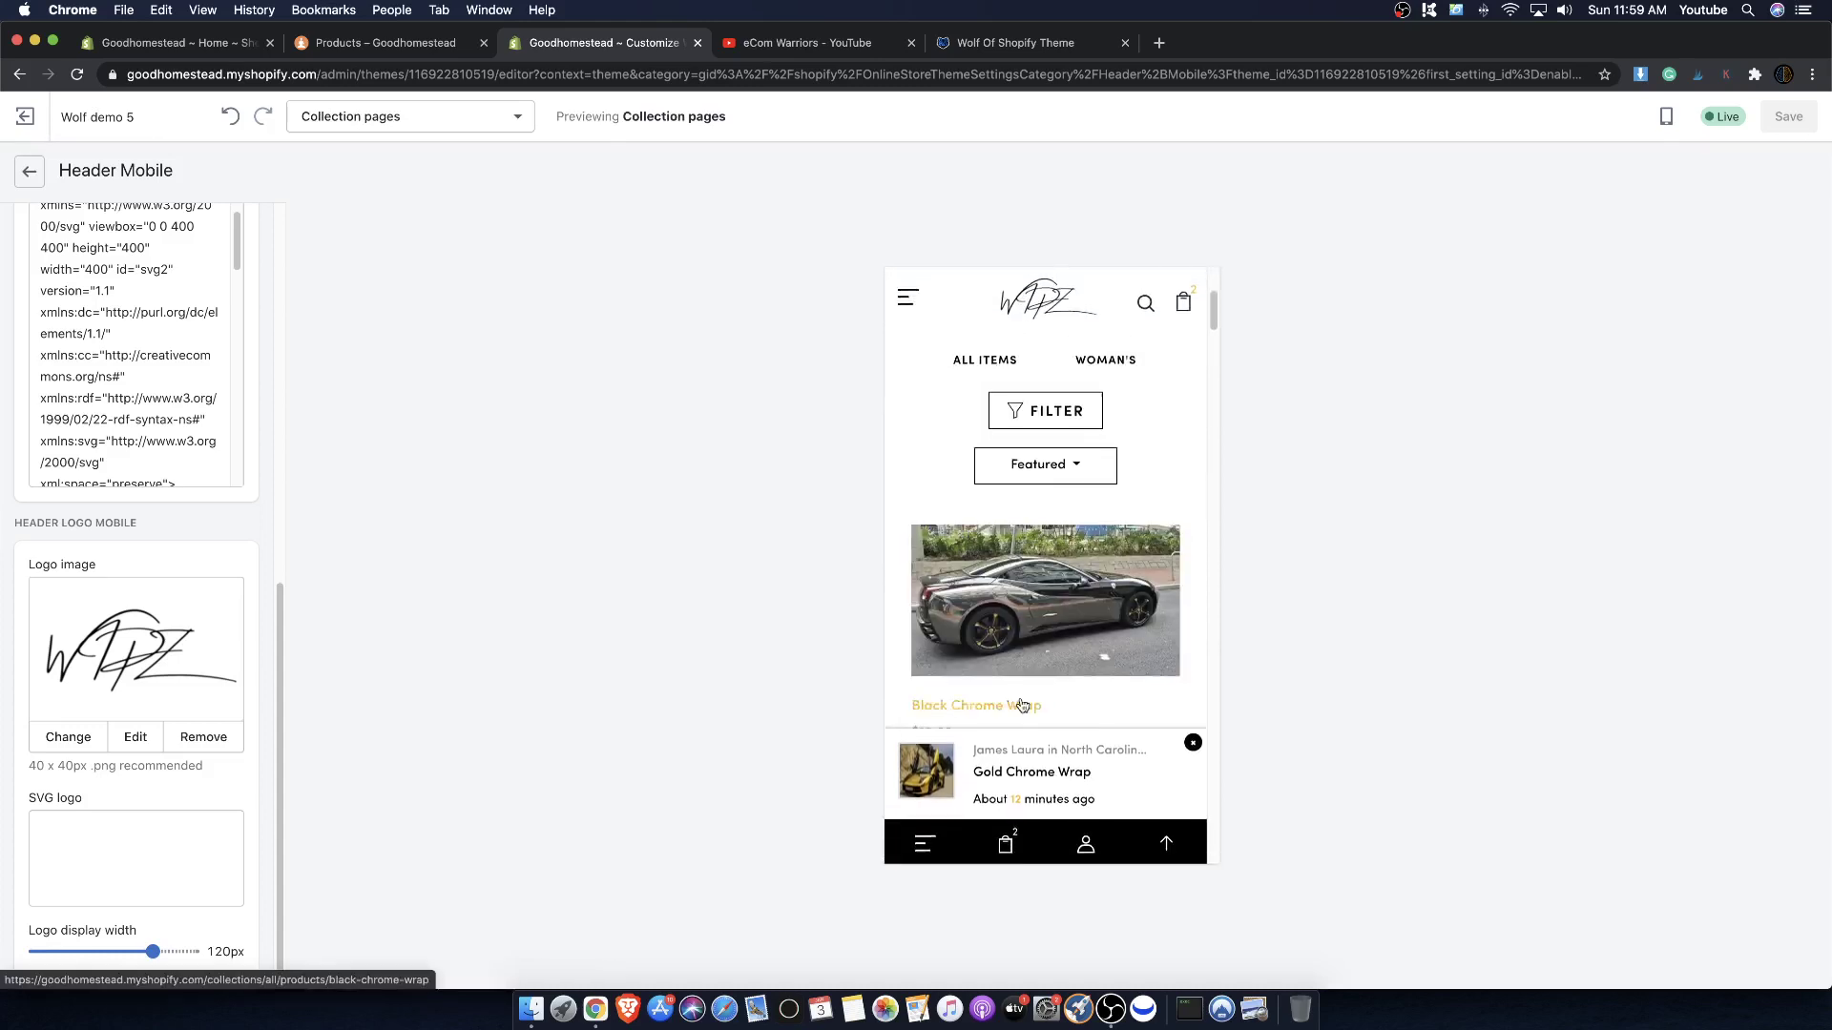
scroll(1030, 628, "up", 10)
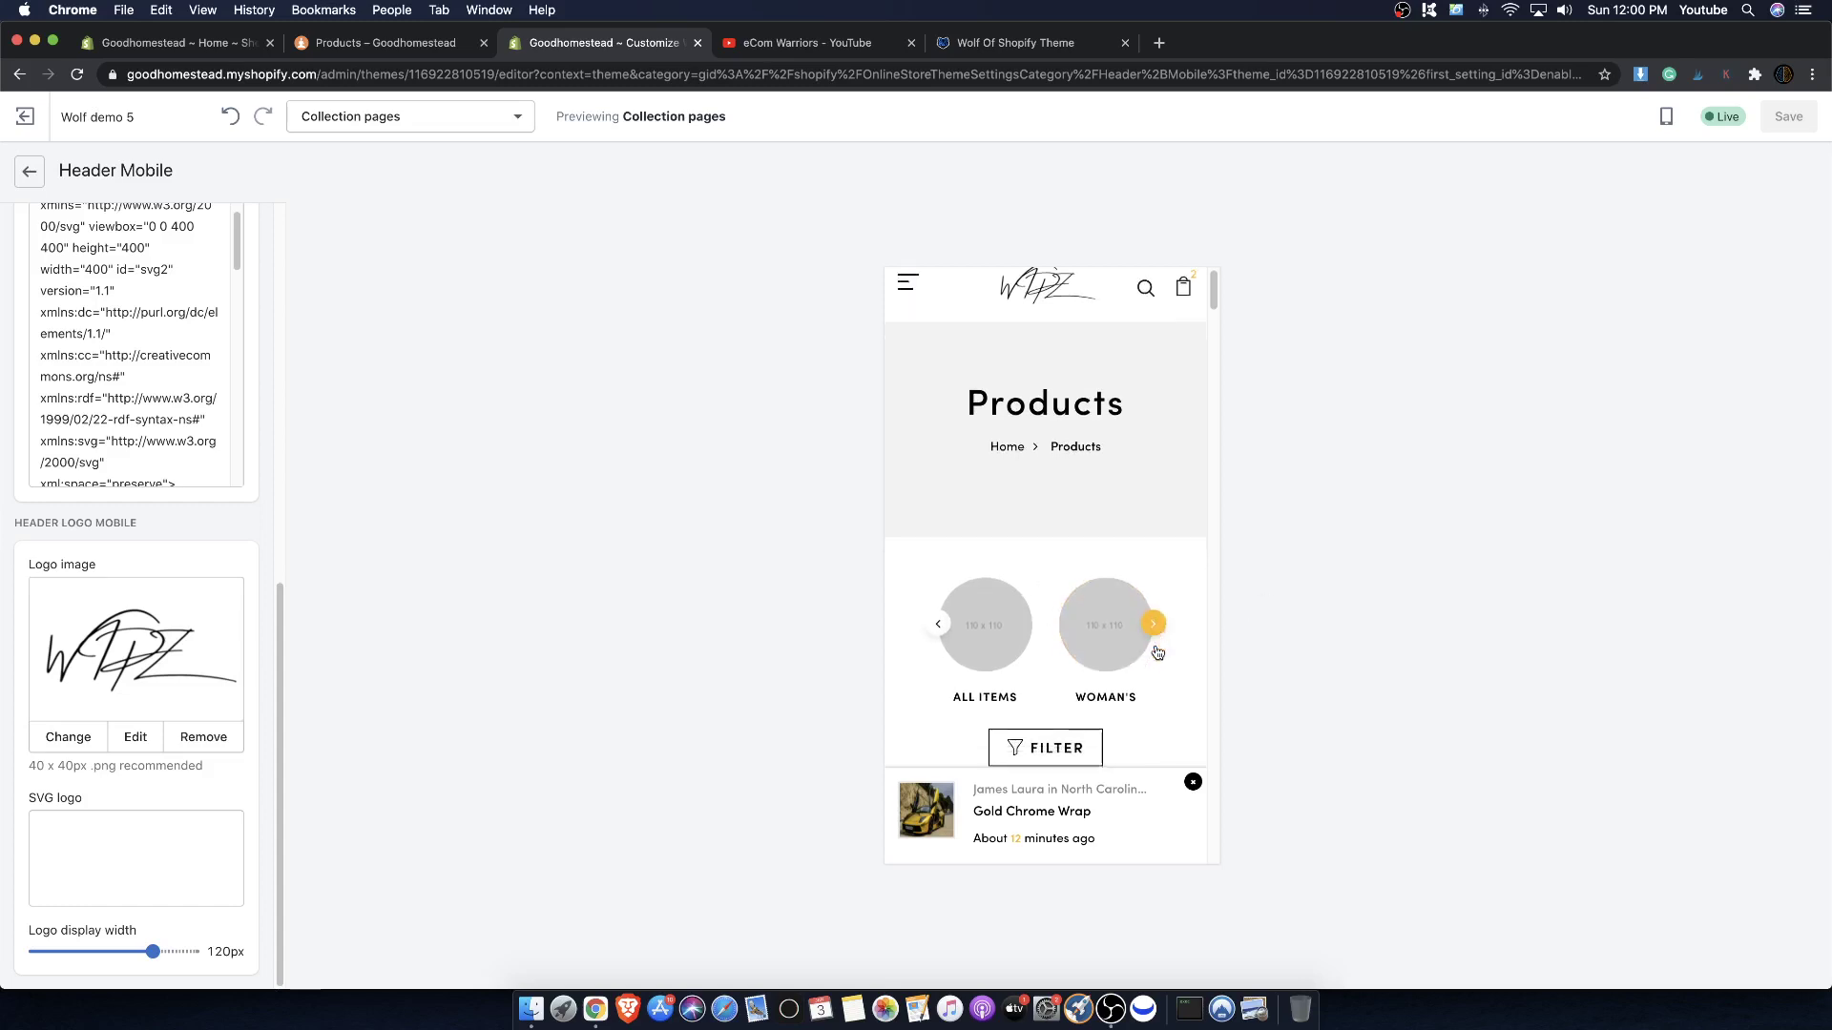
- Cycle the category carousel on the mobile Products page forward to Shoes and Clothing, and back to All Items and Woman's
scroll(1157, 651, "down", 1)
left_click(1159, 627)
left_click(1158, 626)
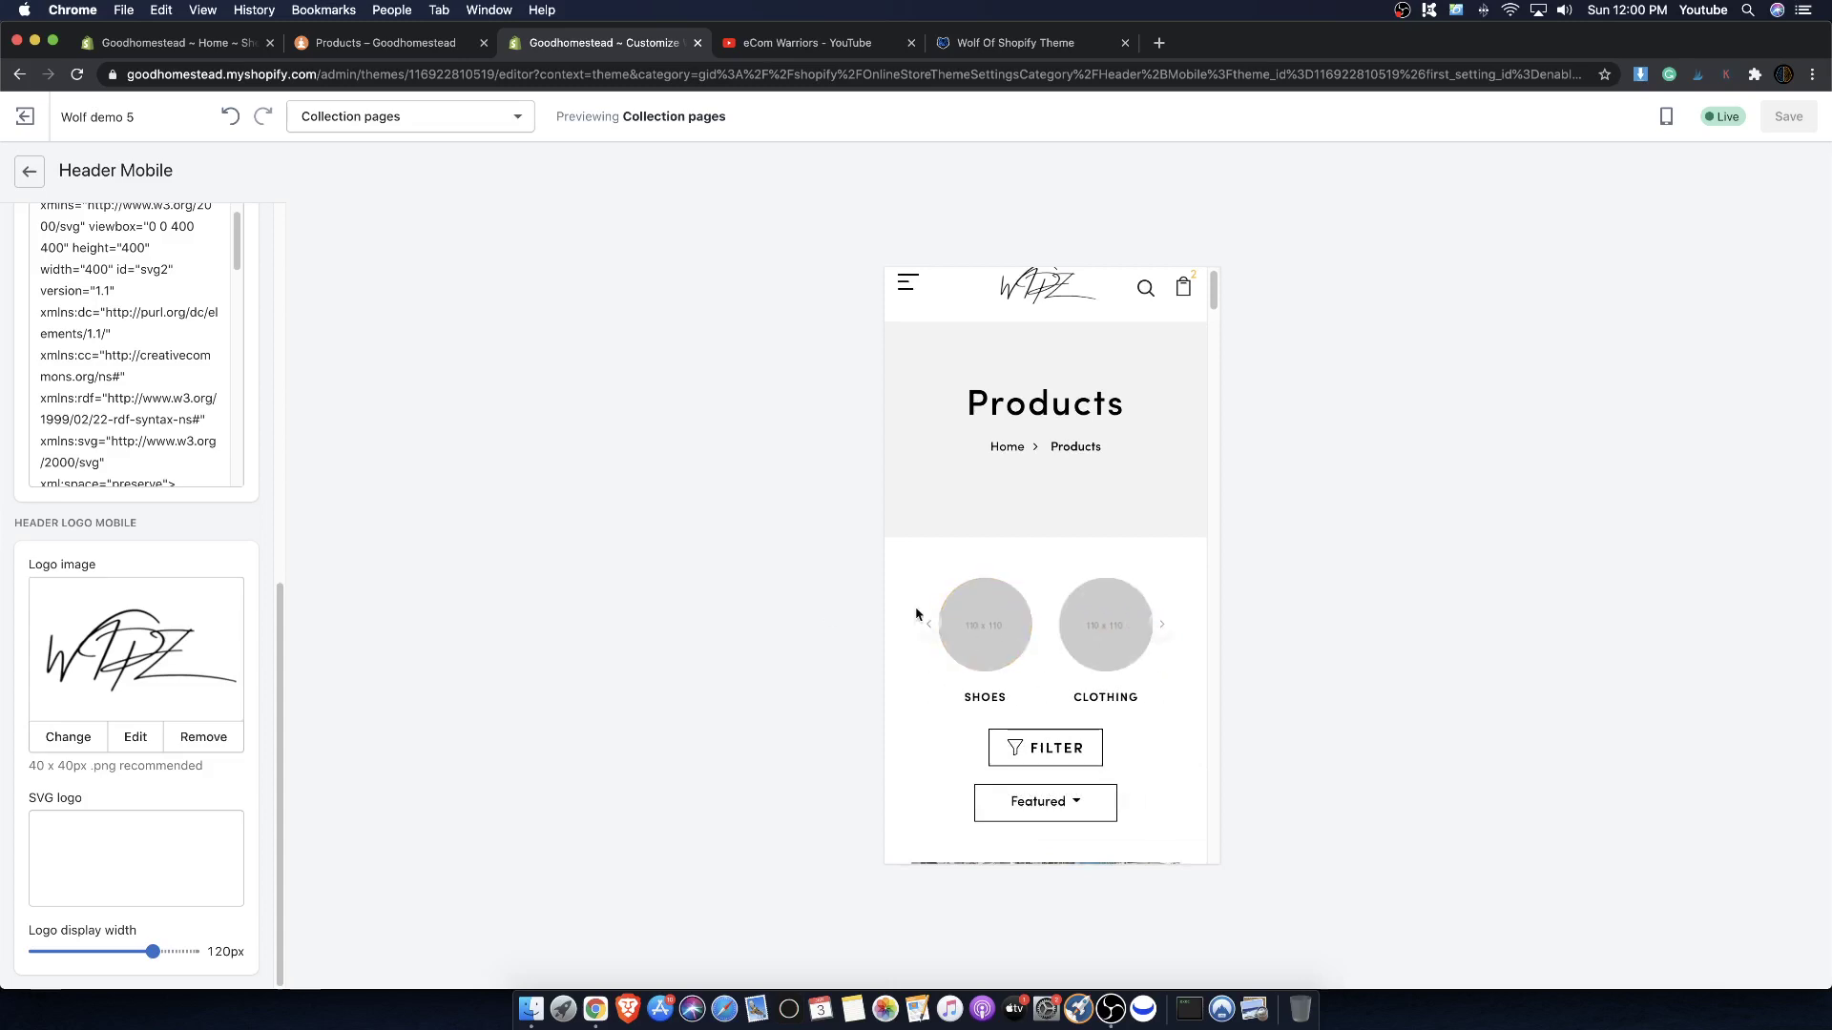
left_click(927, 630)
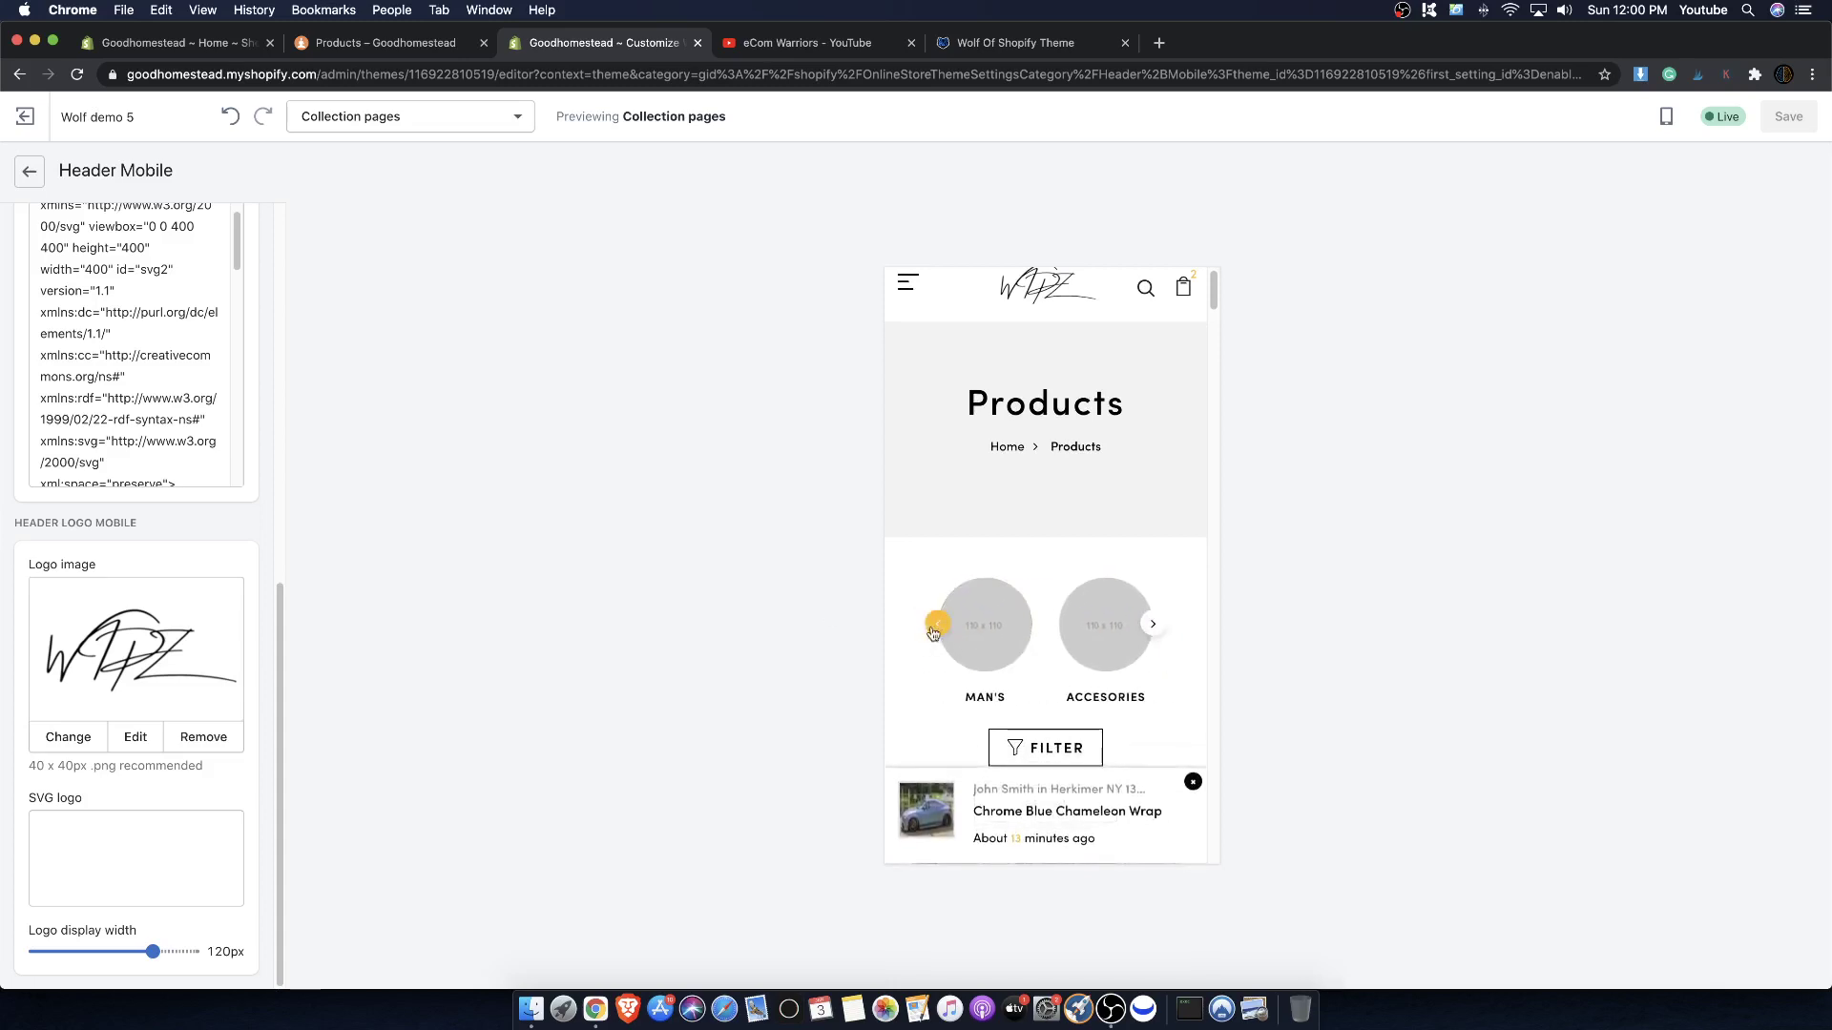
left_click(942, 632)
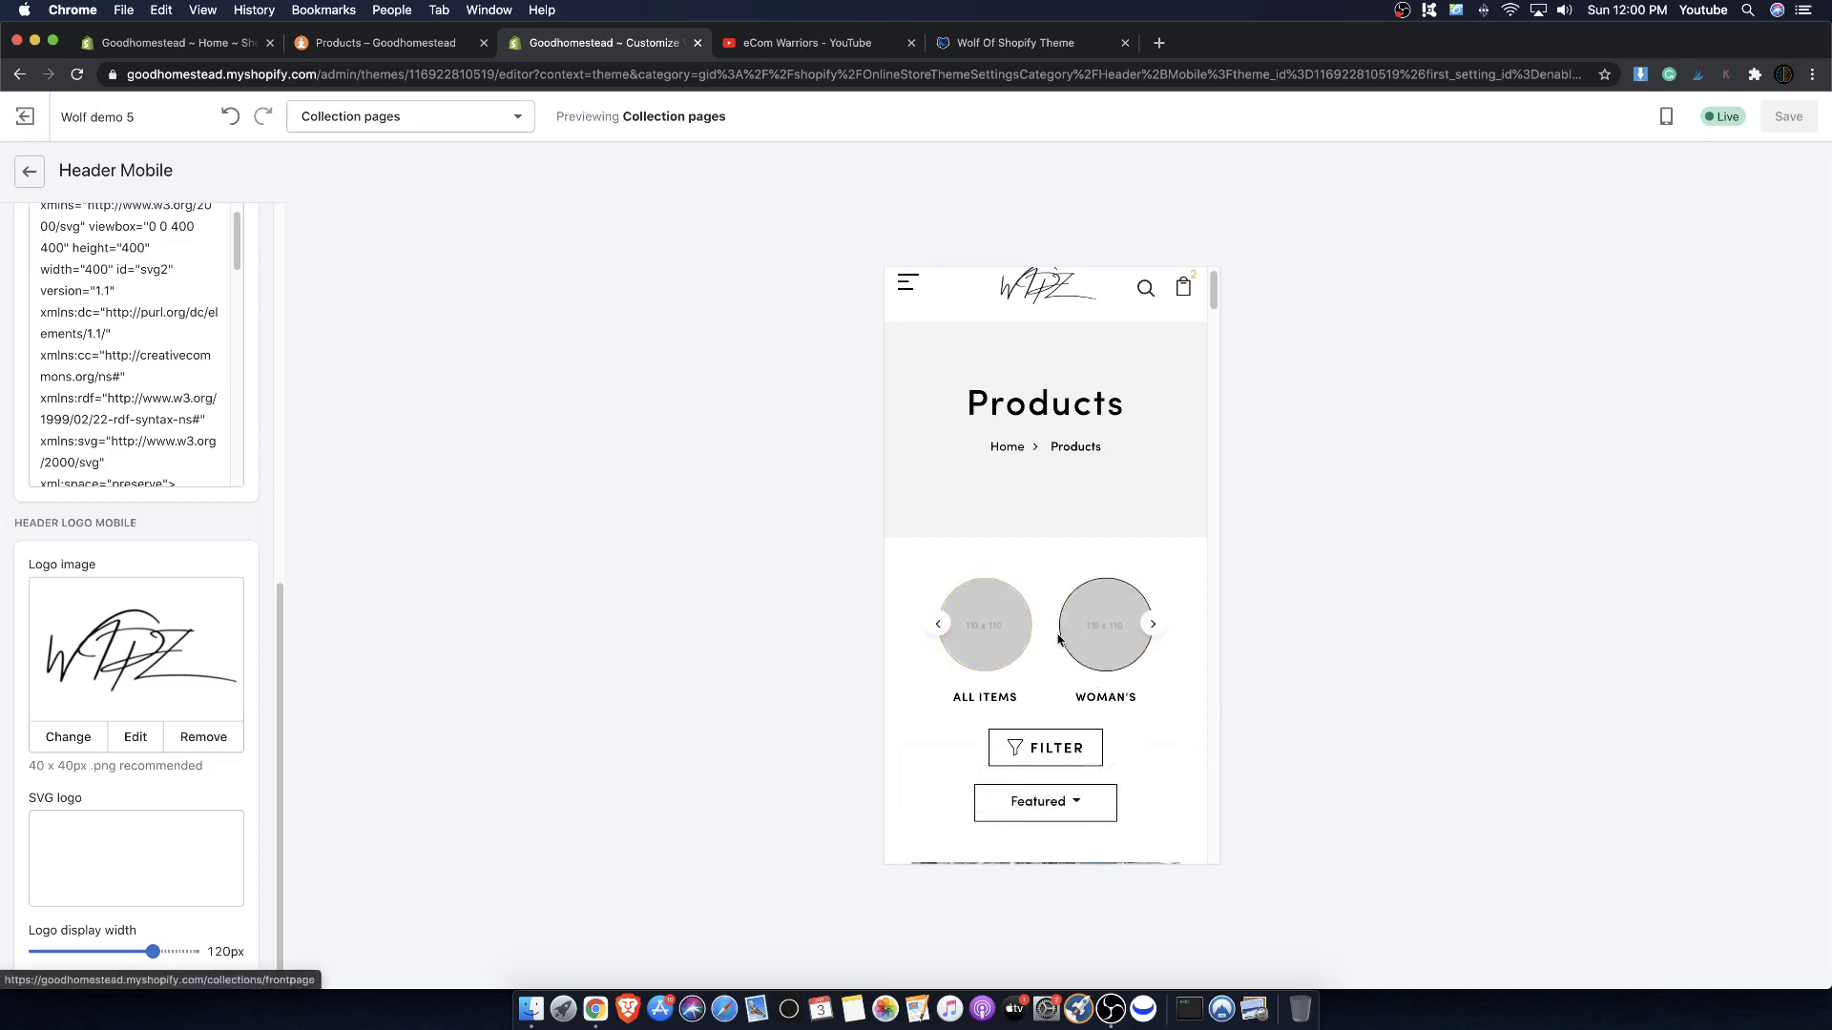
- Examine the first product listing on the mobile Products page, and open and close the Featured sort options without changing the order
scroll(969, 611, "down", 3)
scroll(969, 610, "down", 3)
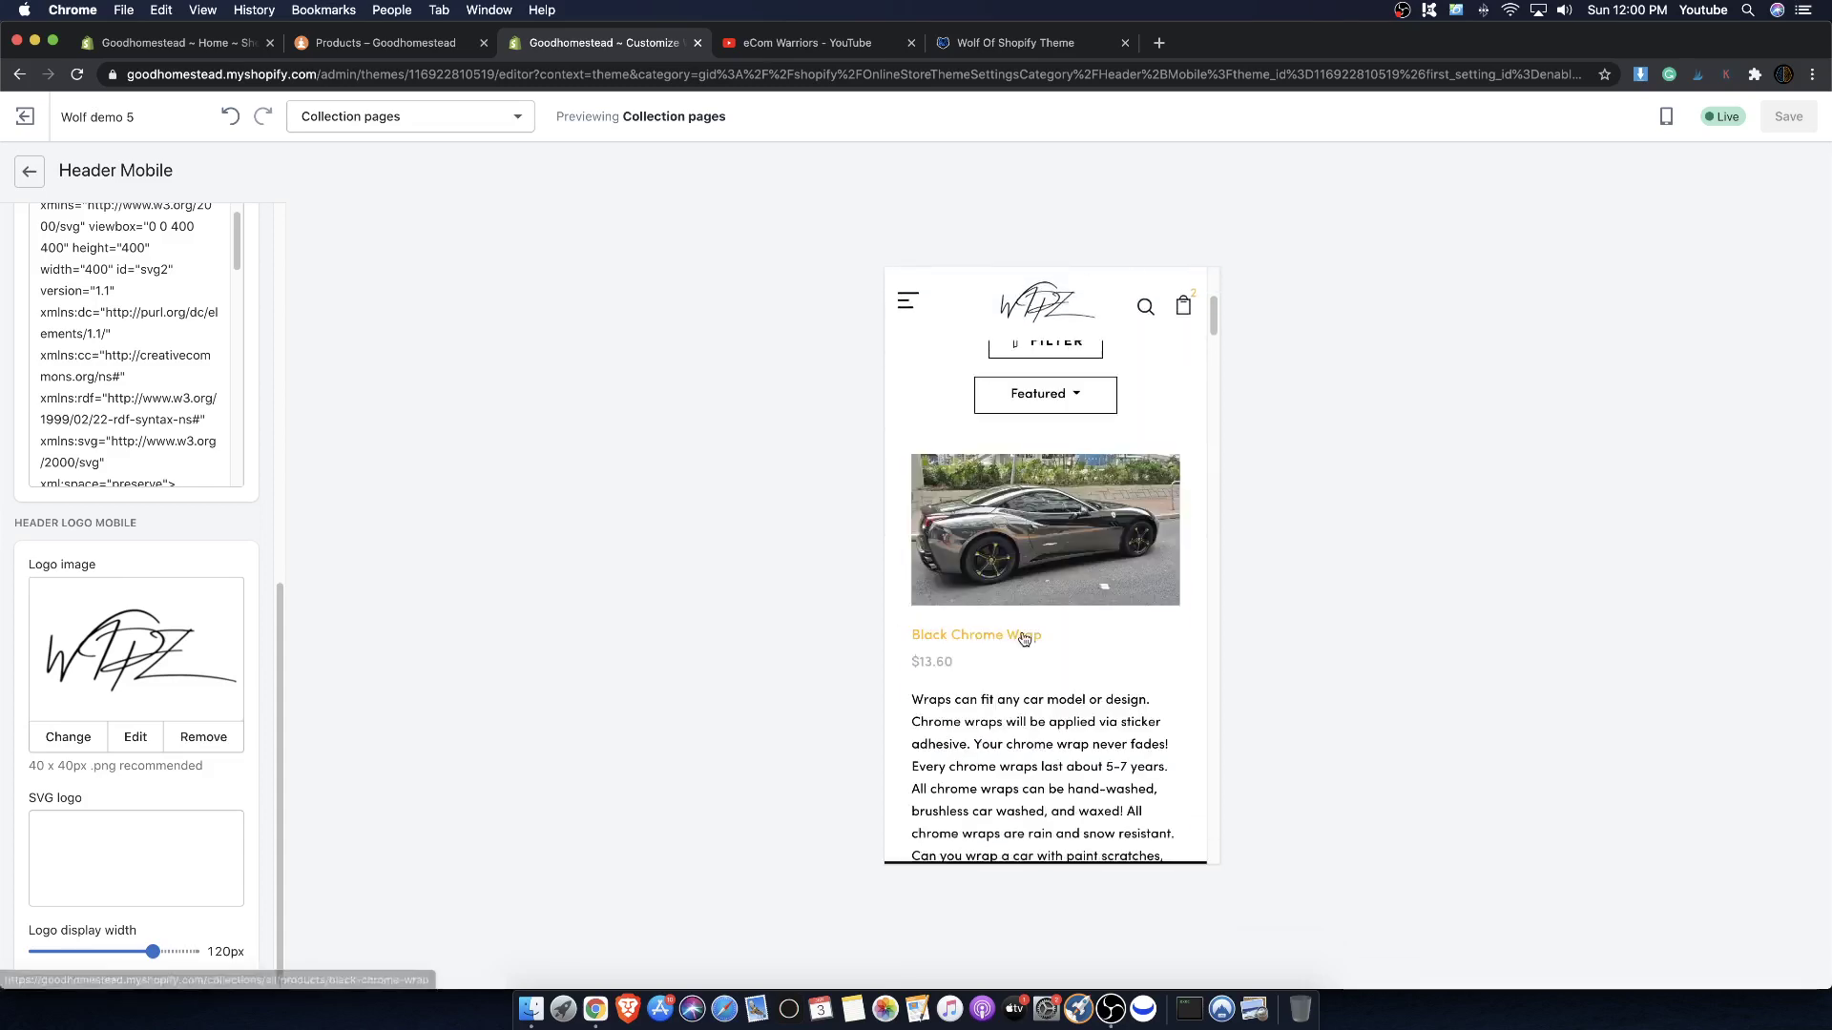
scroll(983, 620, "up", 5)
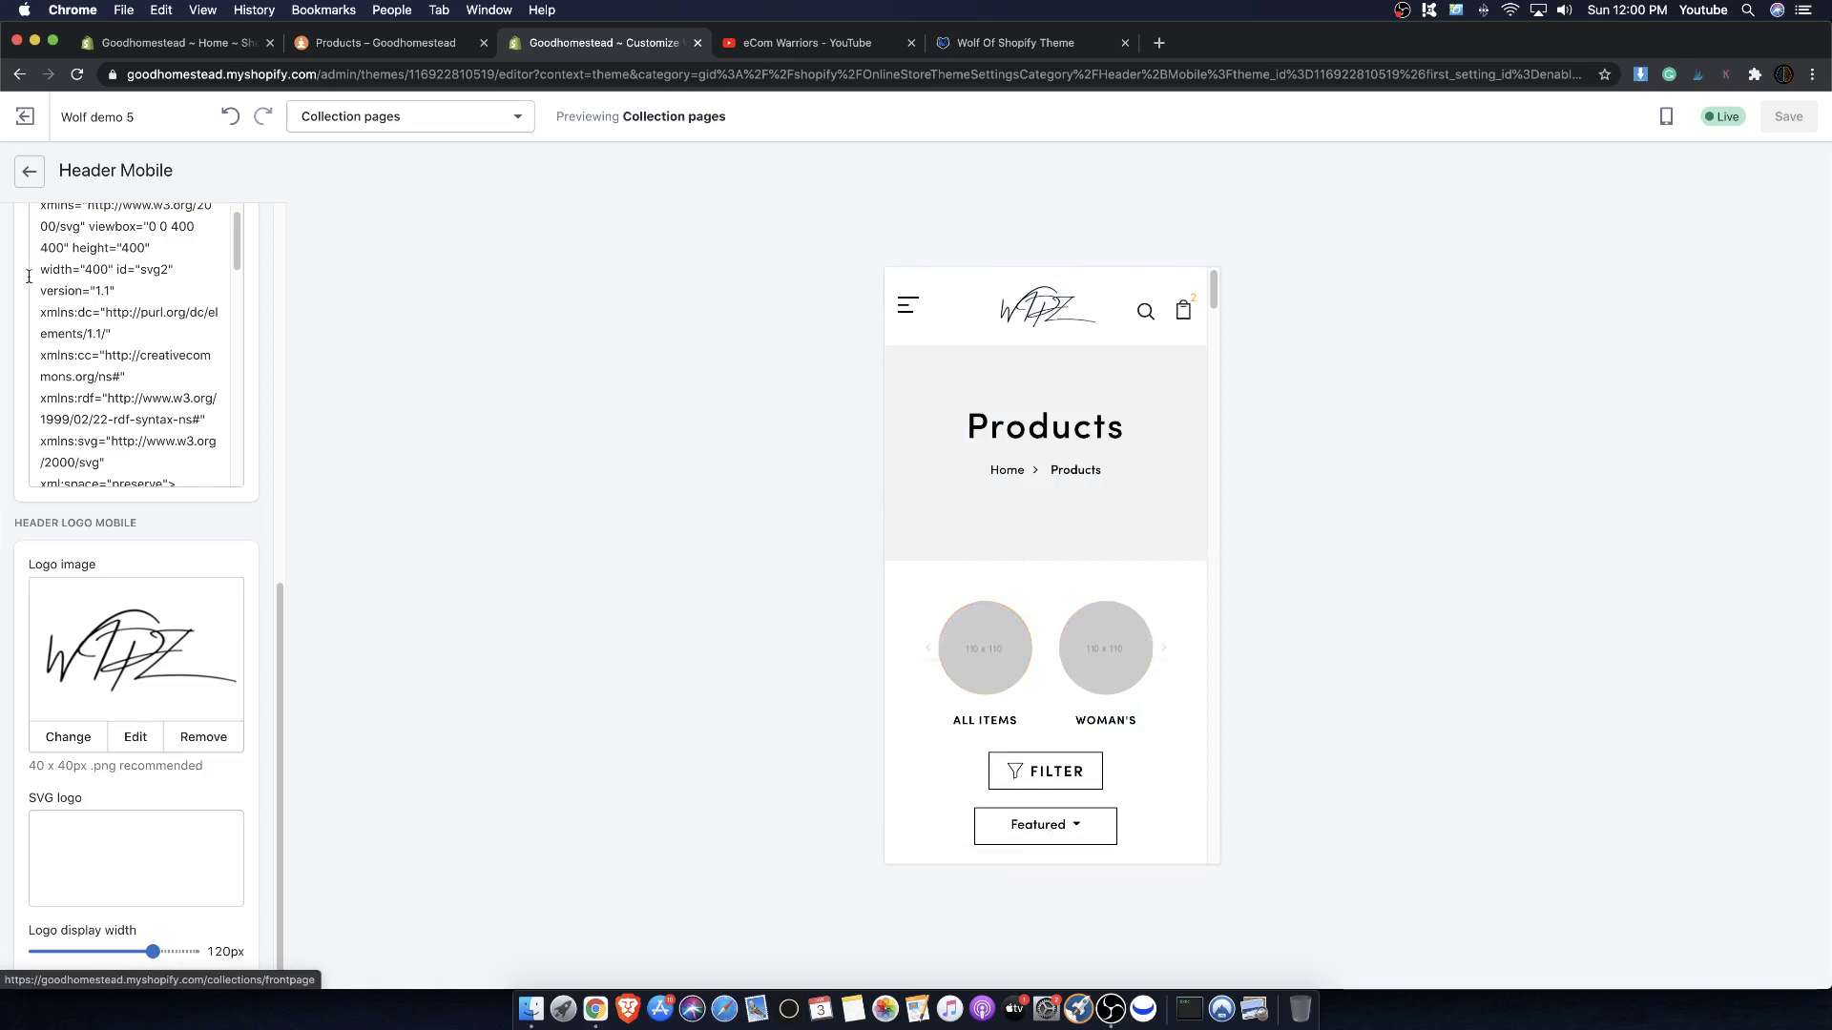
scroll(165, 449, "up", 1)
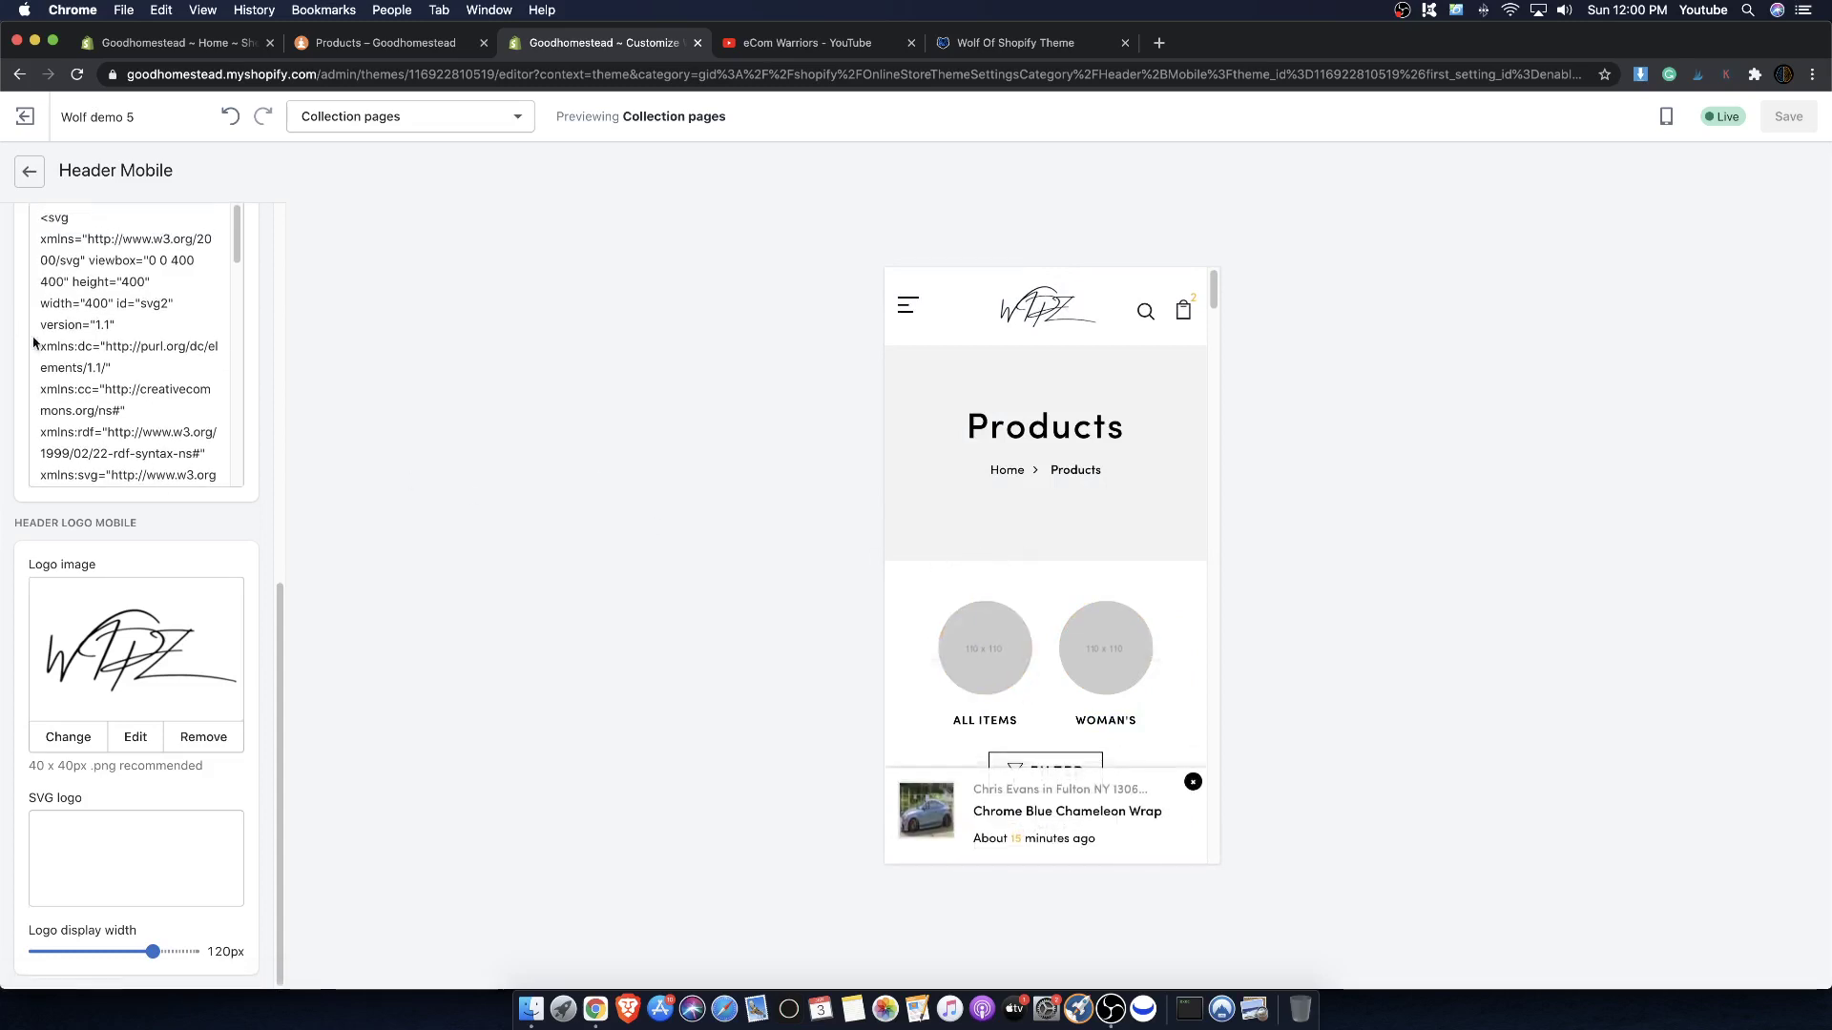
scroll(33, 343, "up", 8)
scroll(1040, 553, "down", 8)
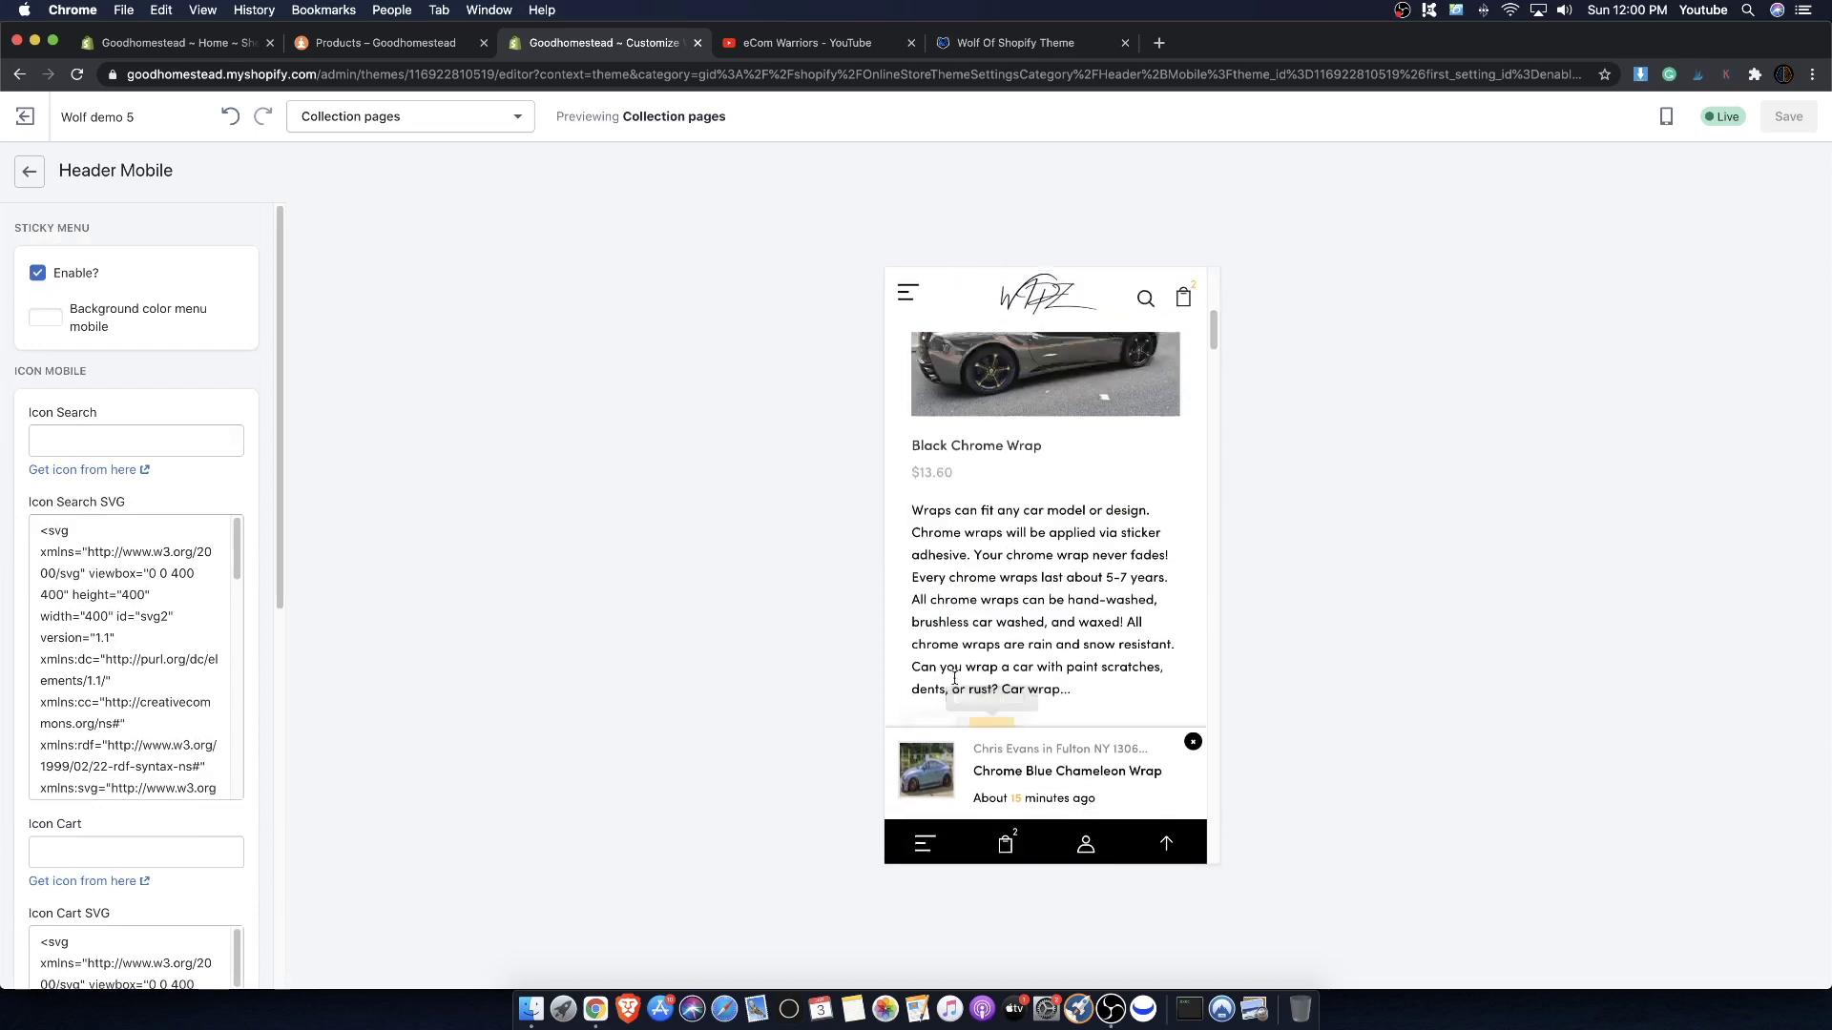
scroll(1021, 563, "up", 6)
scroll(1071, 616, "down", 1)
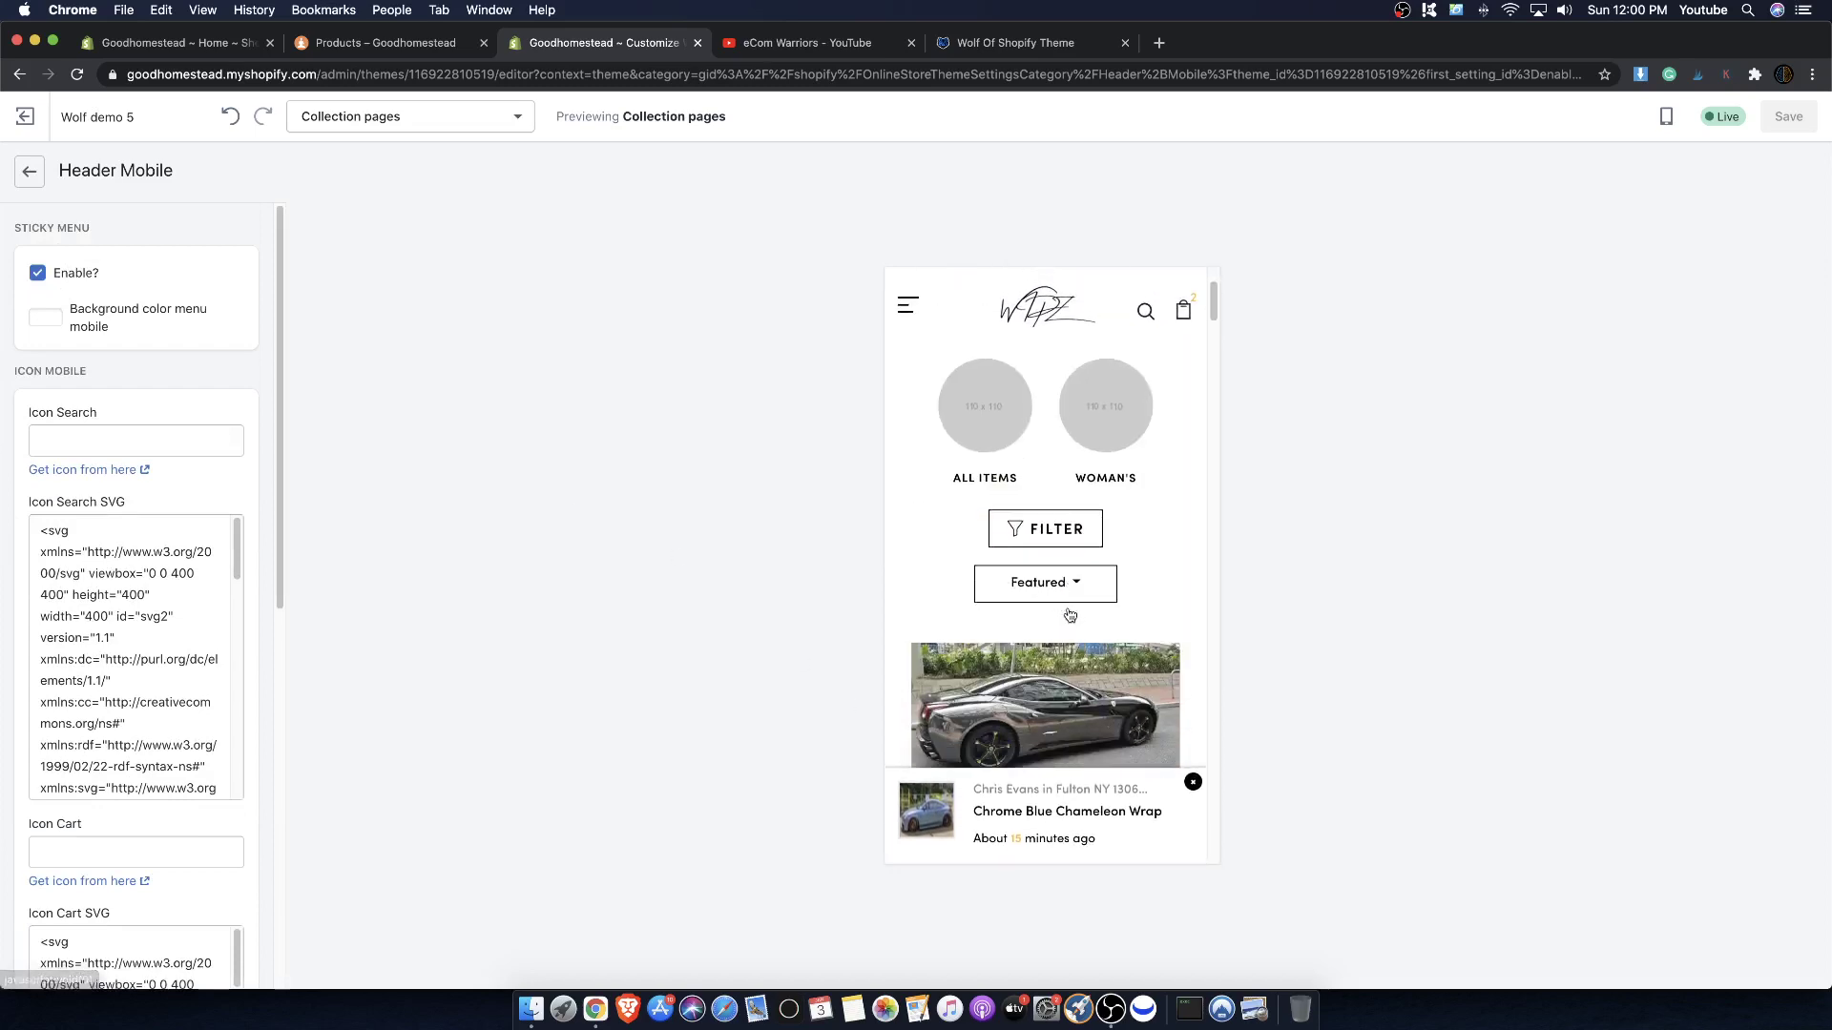
left_click(1044, 584)
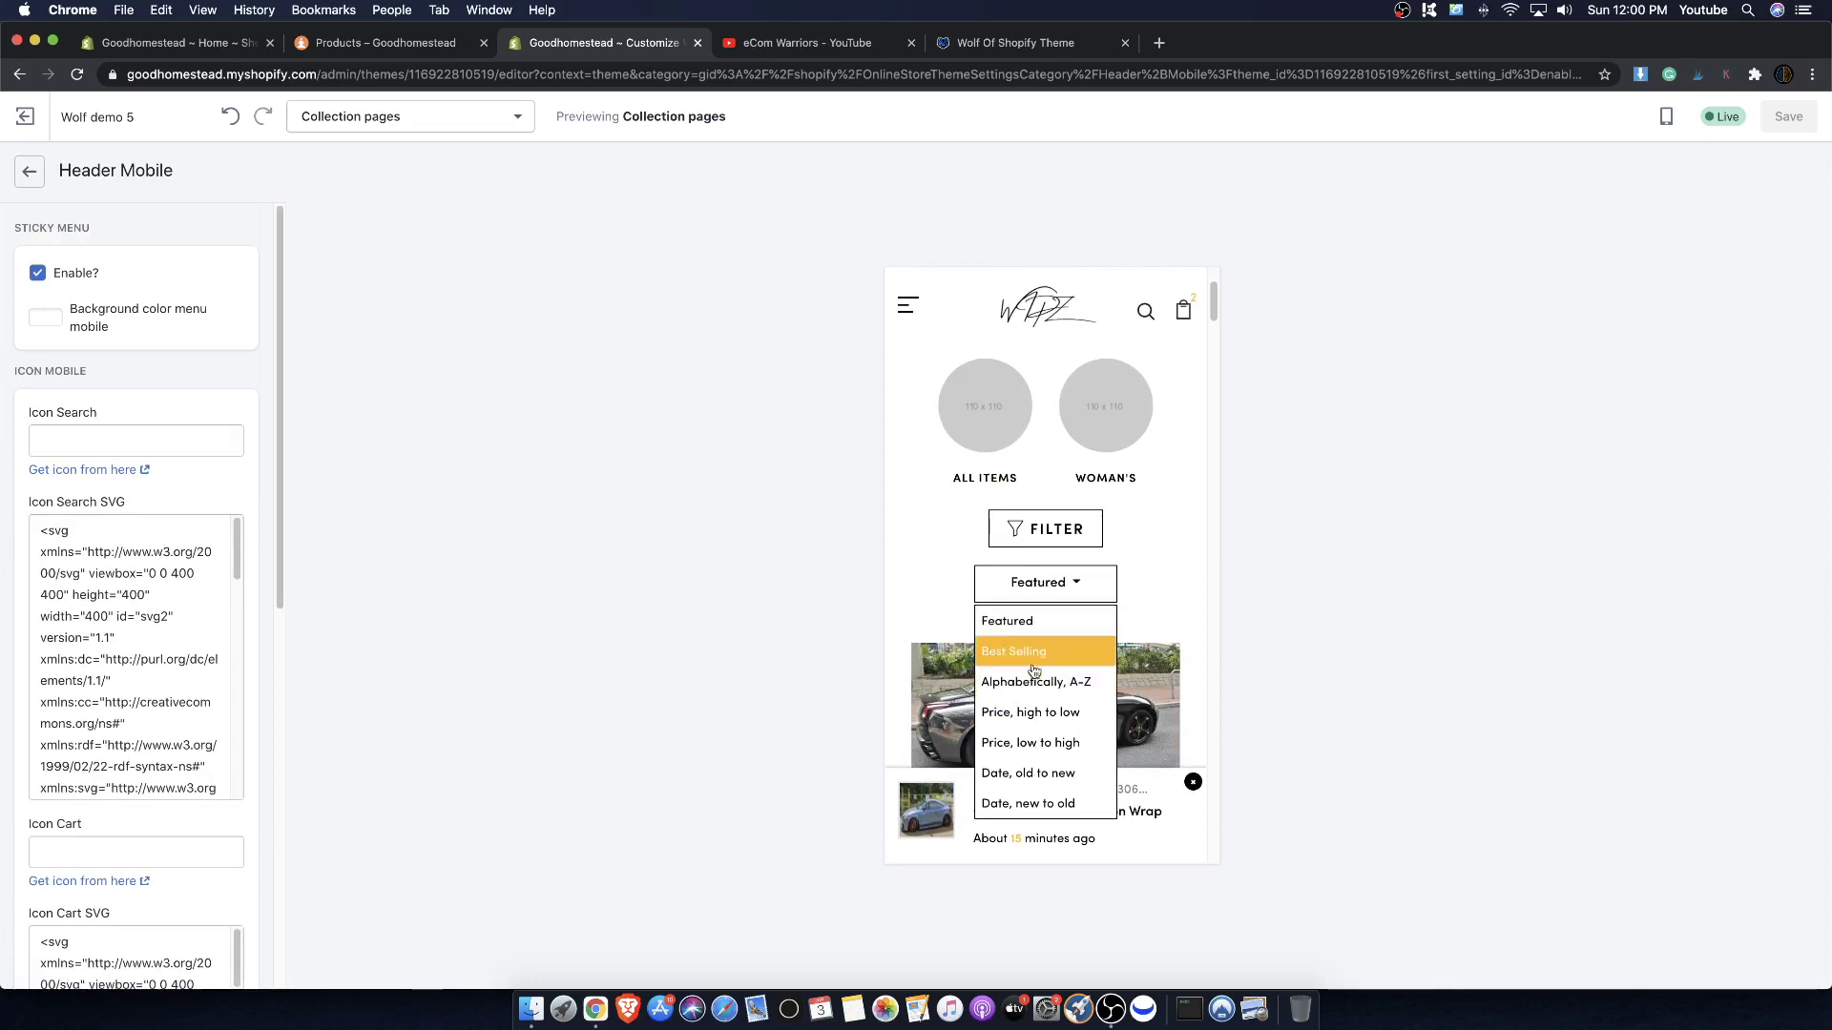
left_click(1175, 584)
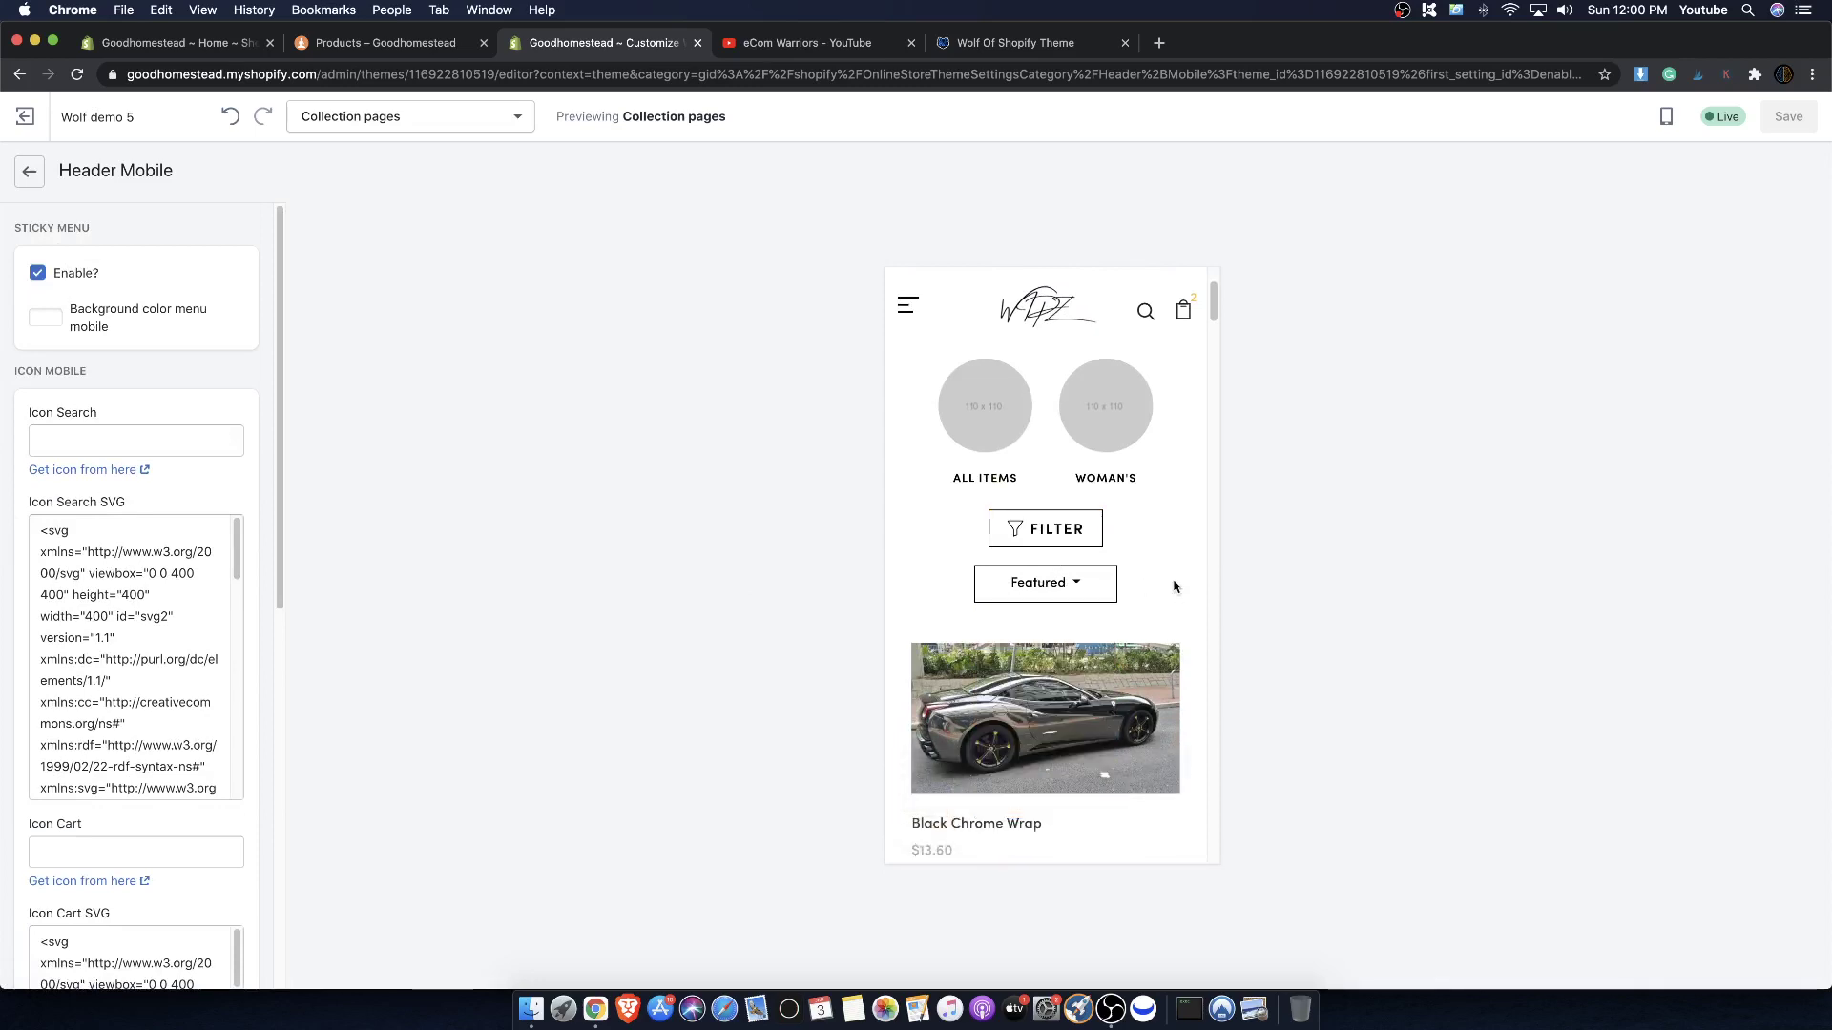
- Review the mobile product list from Black Chrome Wrap past Chrome Pink Wrap and return to its beginning
scroll(1046, 591, "down", 10)
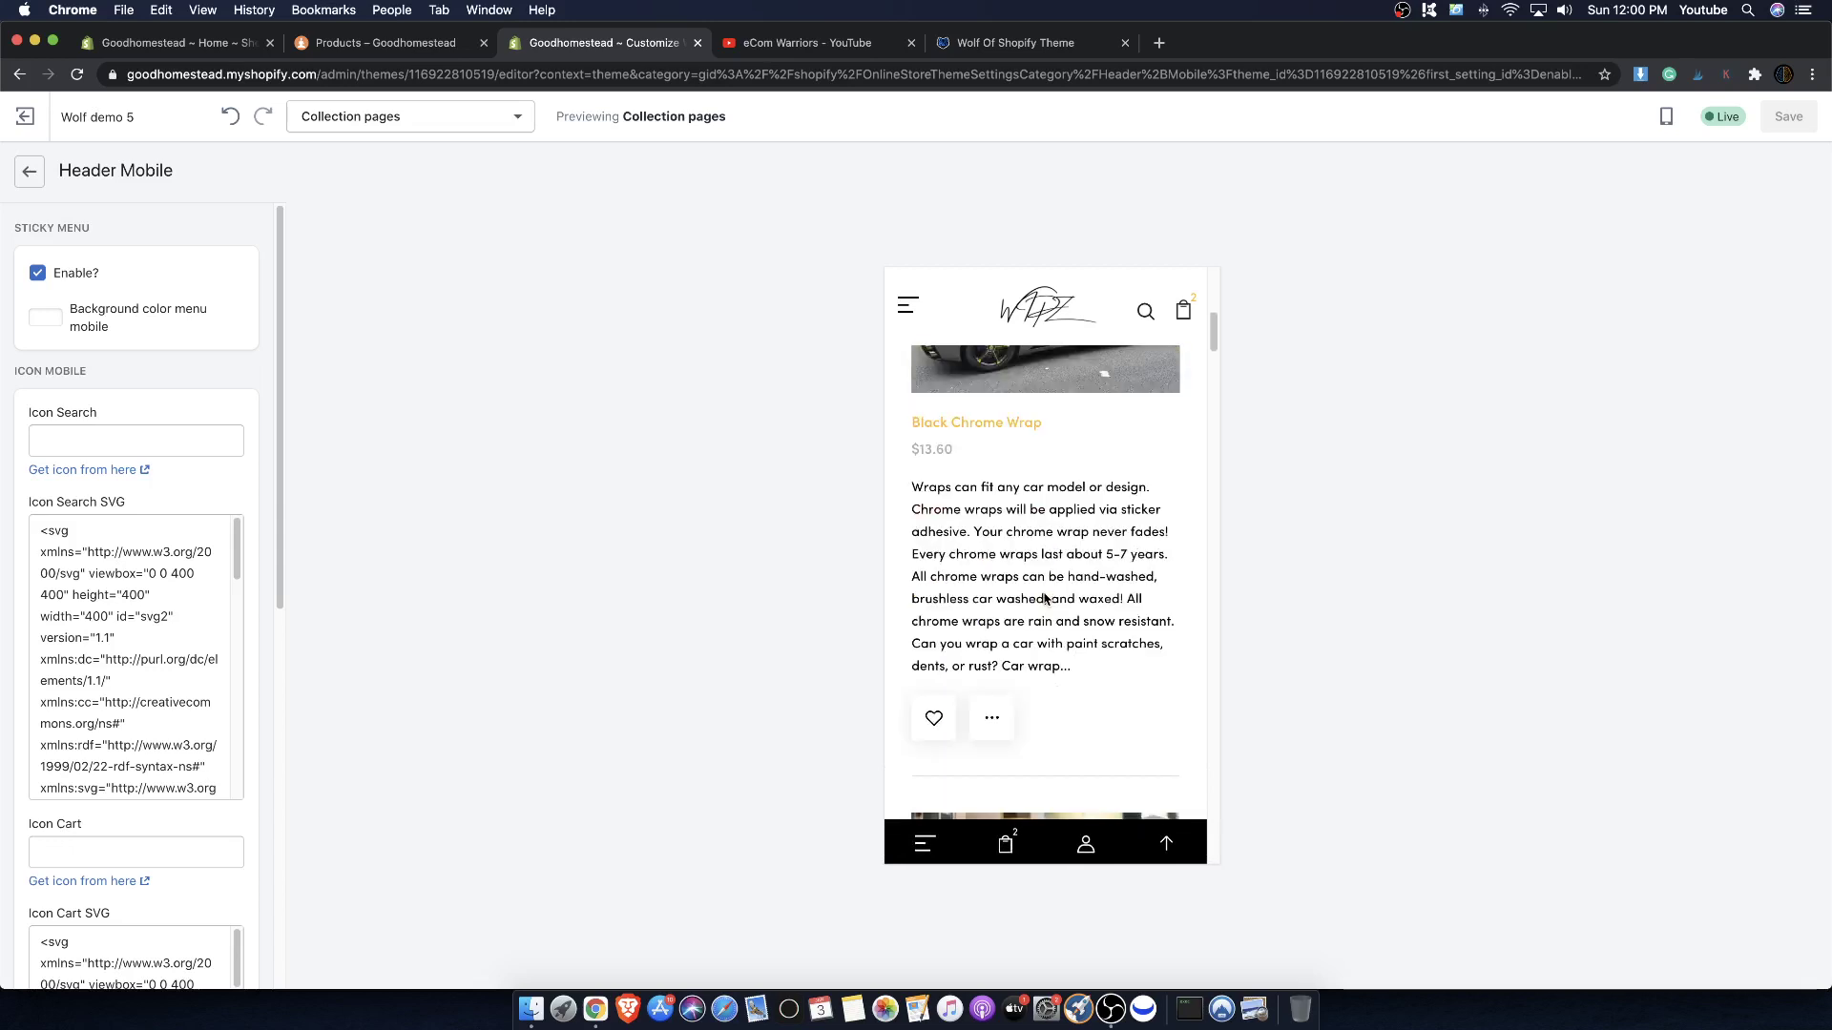
scroll(1045, 599, "down", 8)
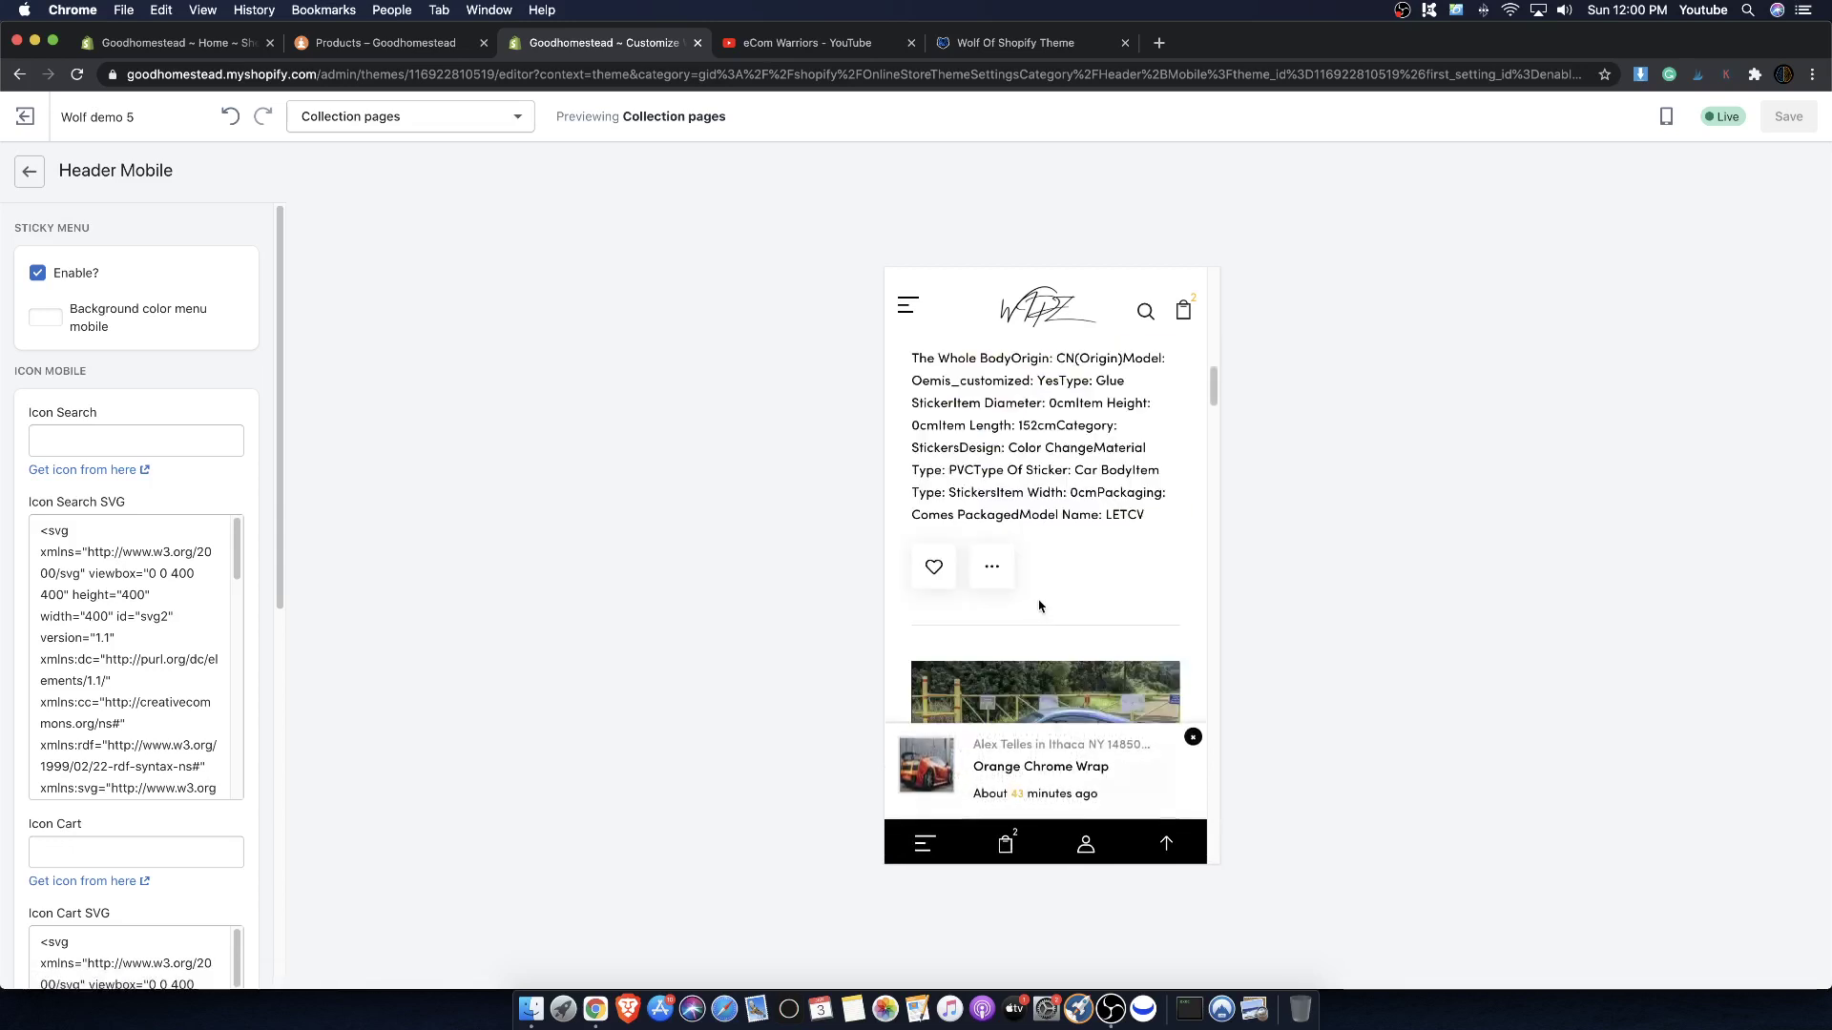
scroll(1040, 611, "down", 8)
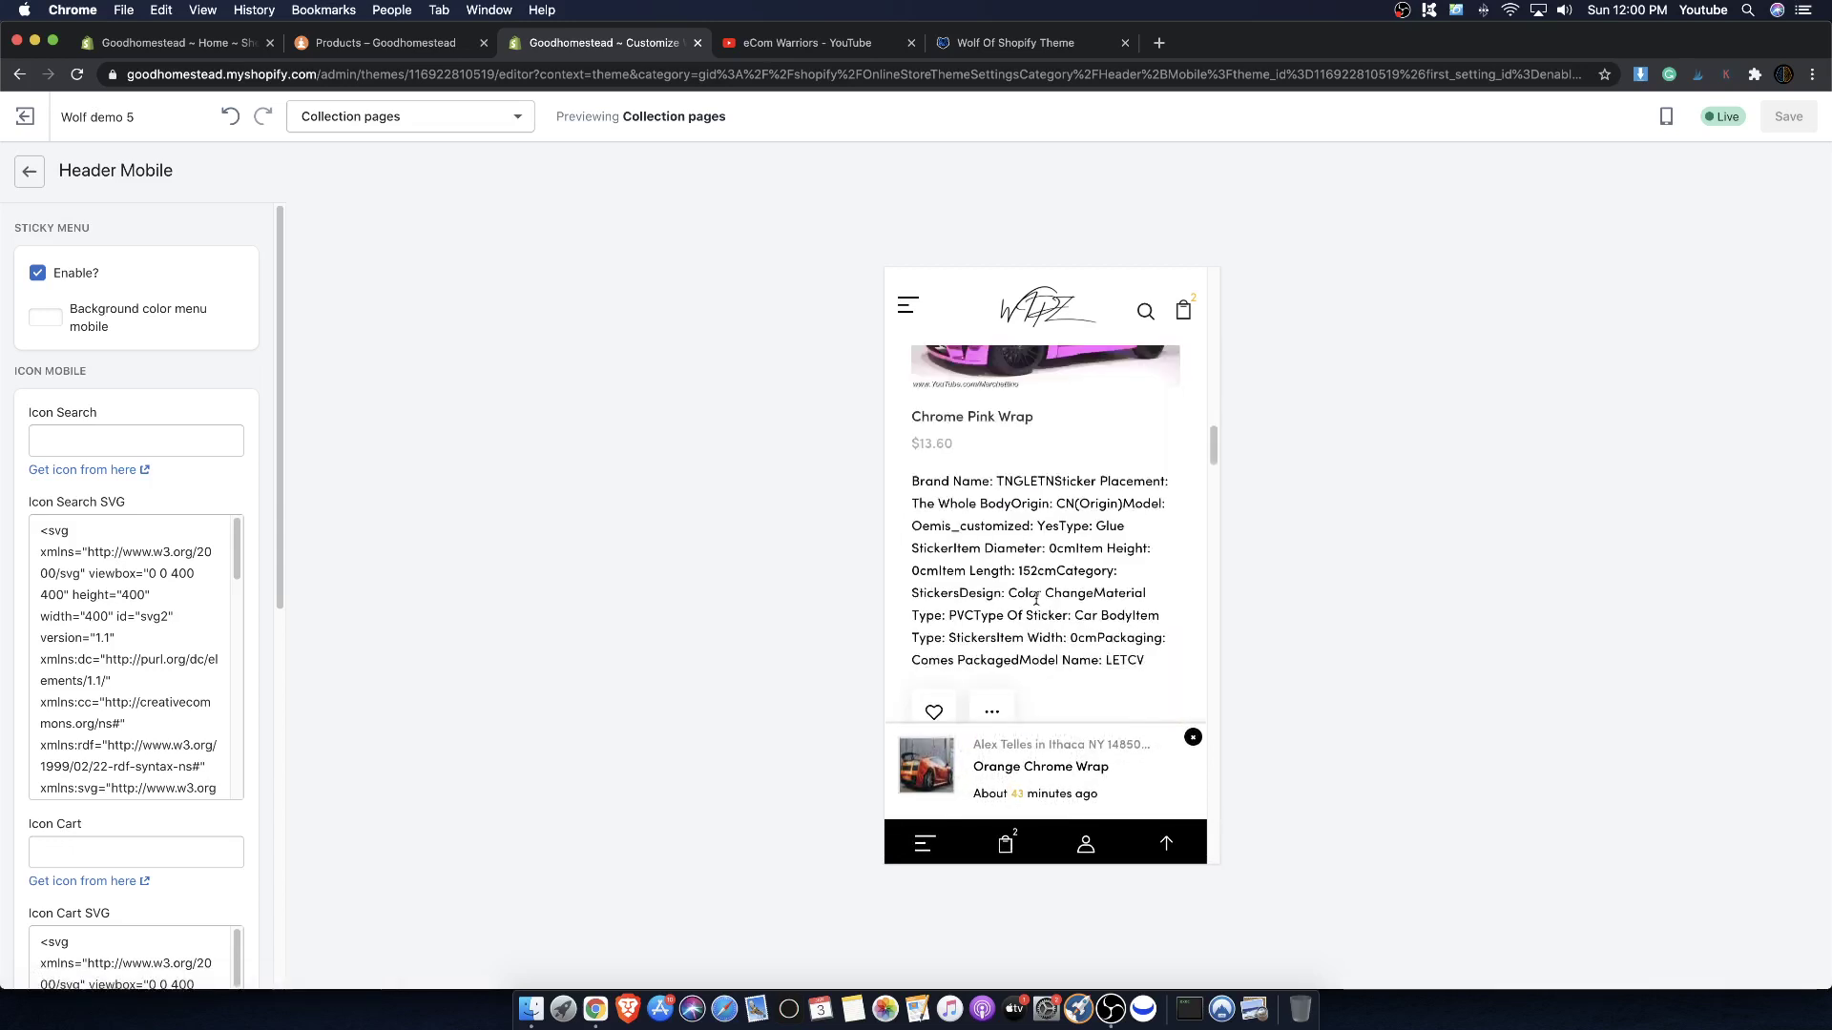
scroll(1027, 588, "down", 7)
scroll(1005, 609, "up", 20)
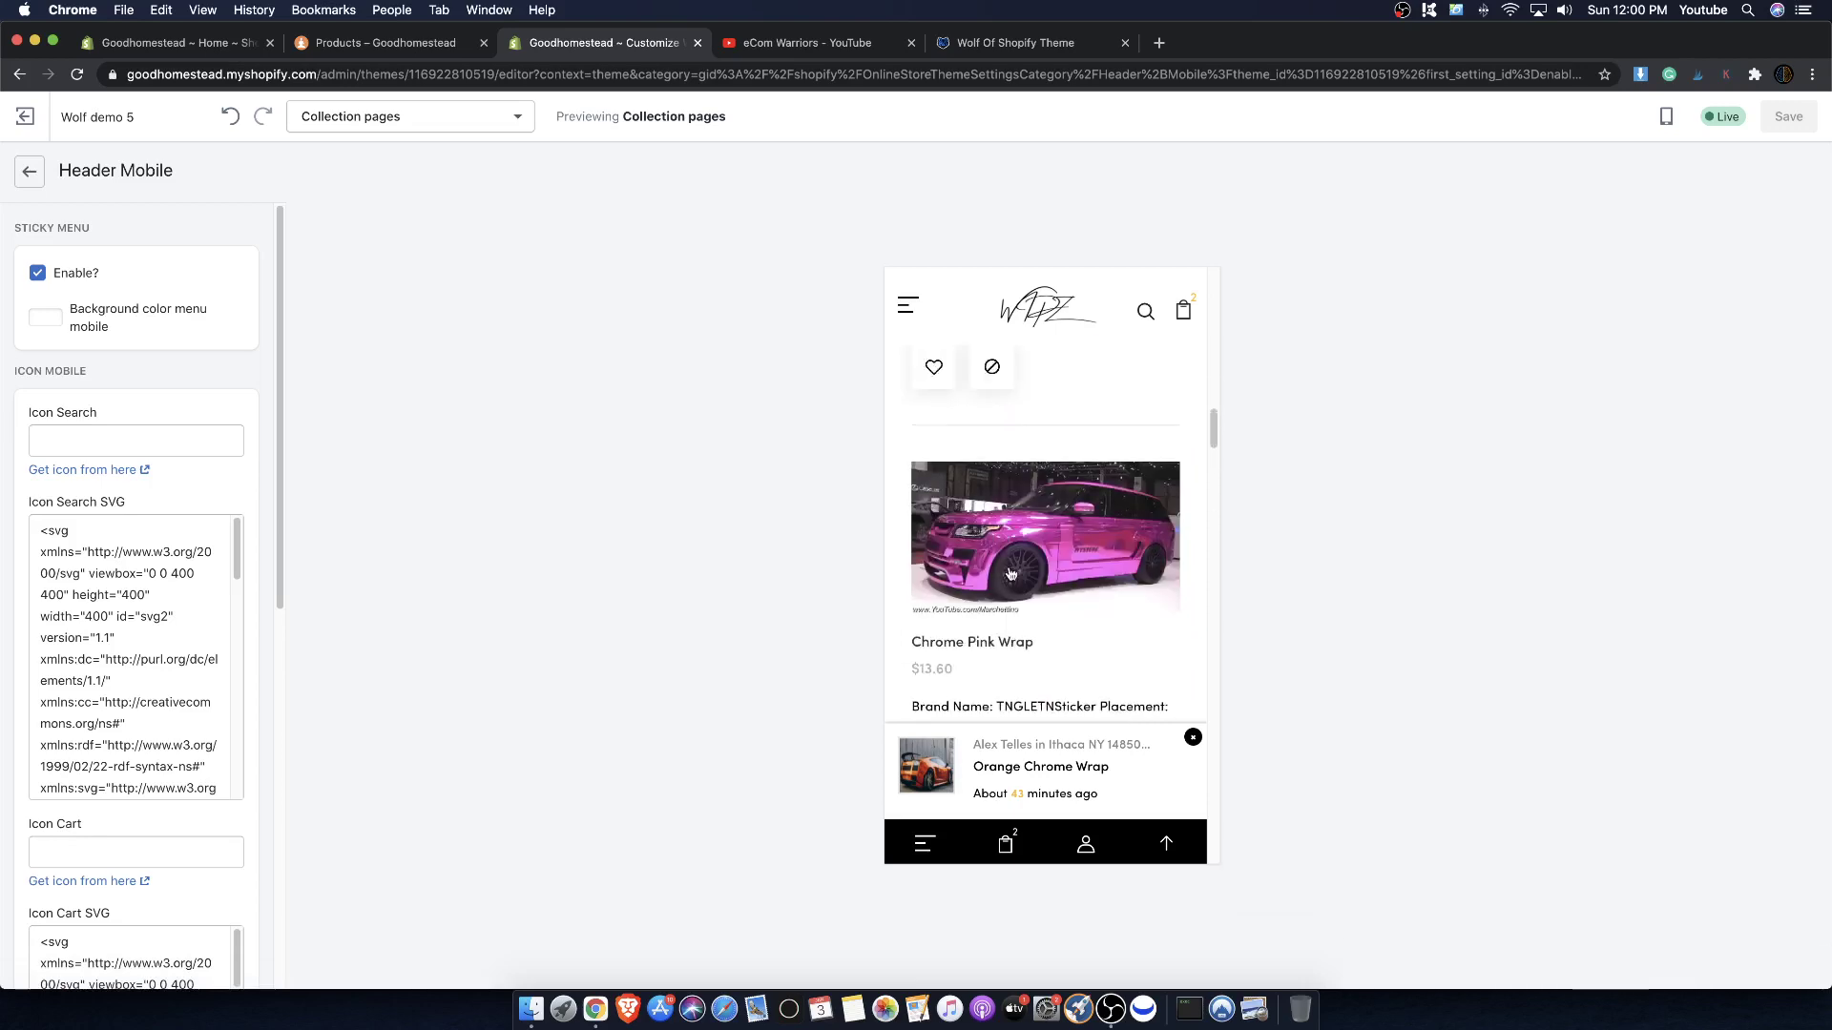
- Switch the preview to desktop, leave the theme settings and open the Collection Page section settings
left_click(1666, 116)
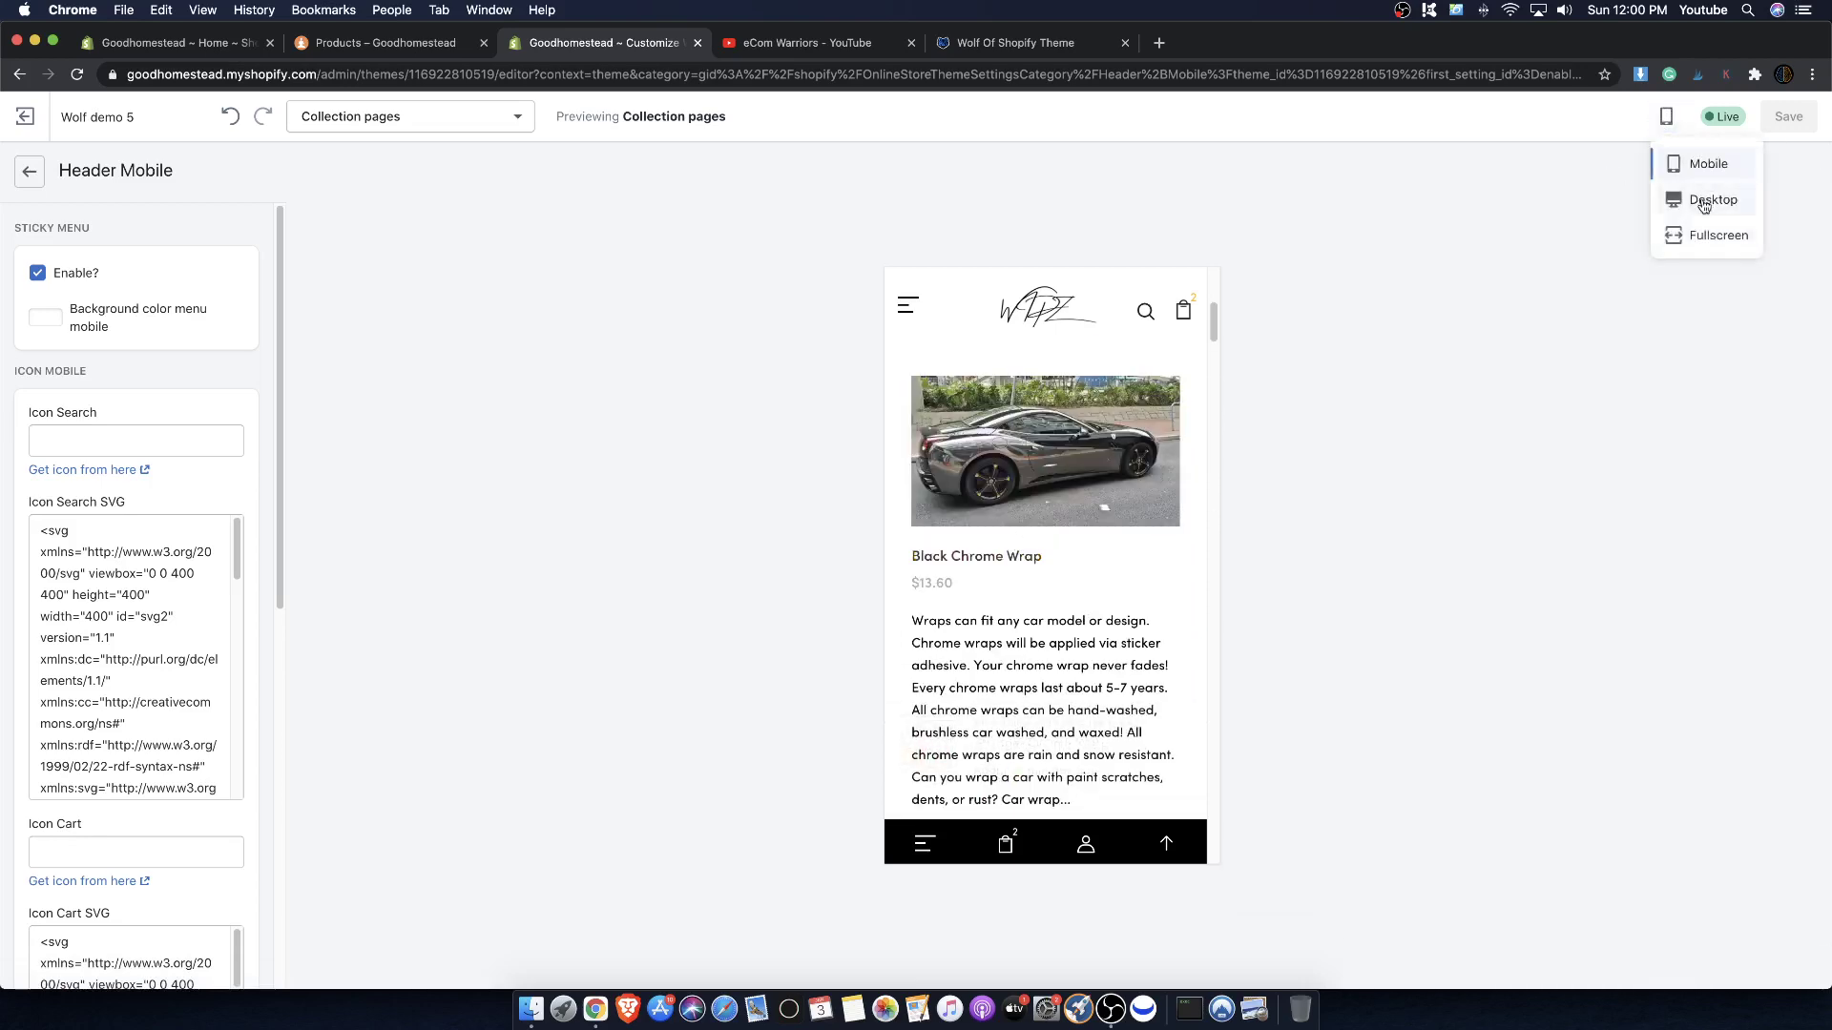
left_click(1704, 203)
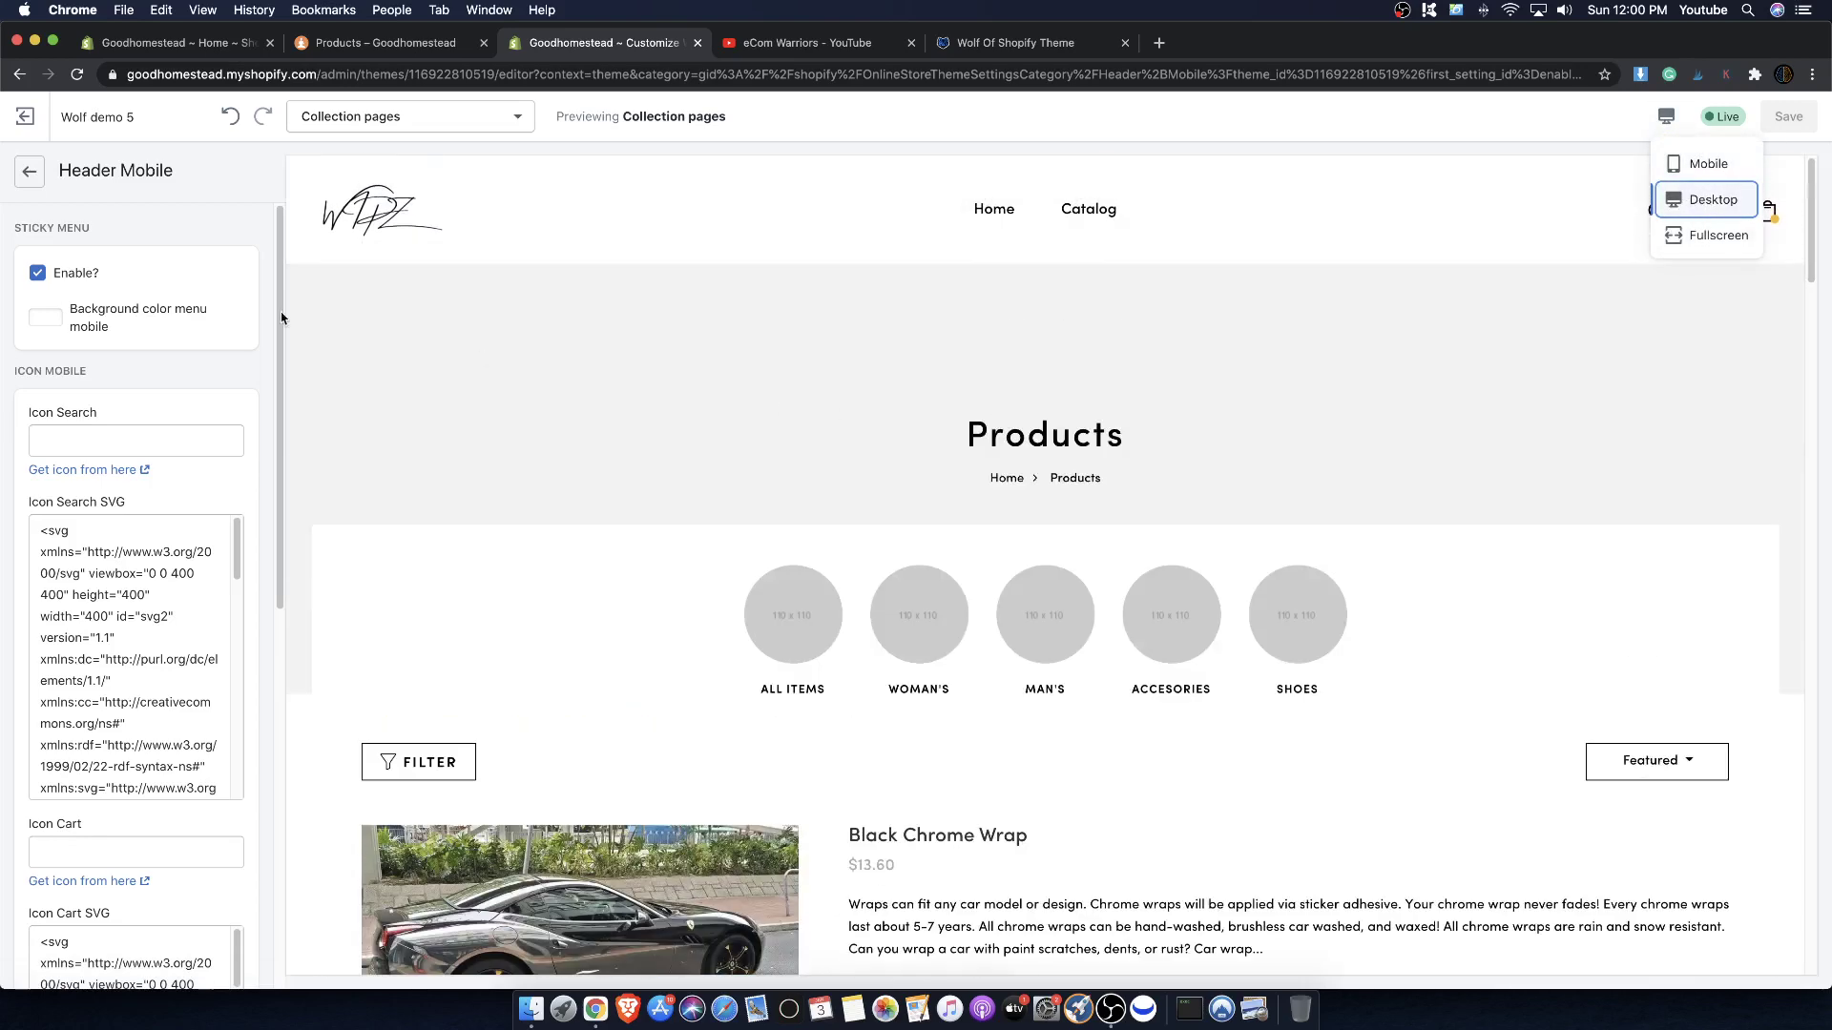
left_click(30, 172)
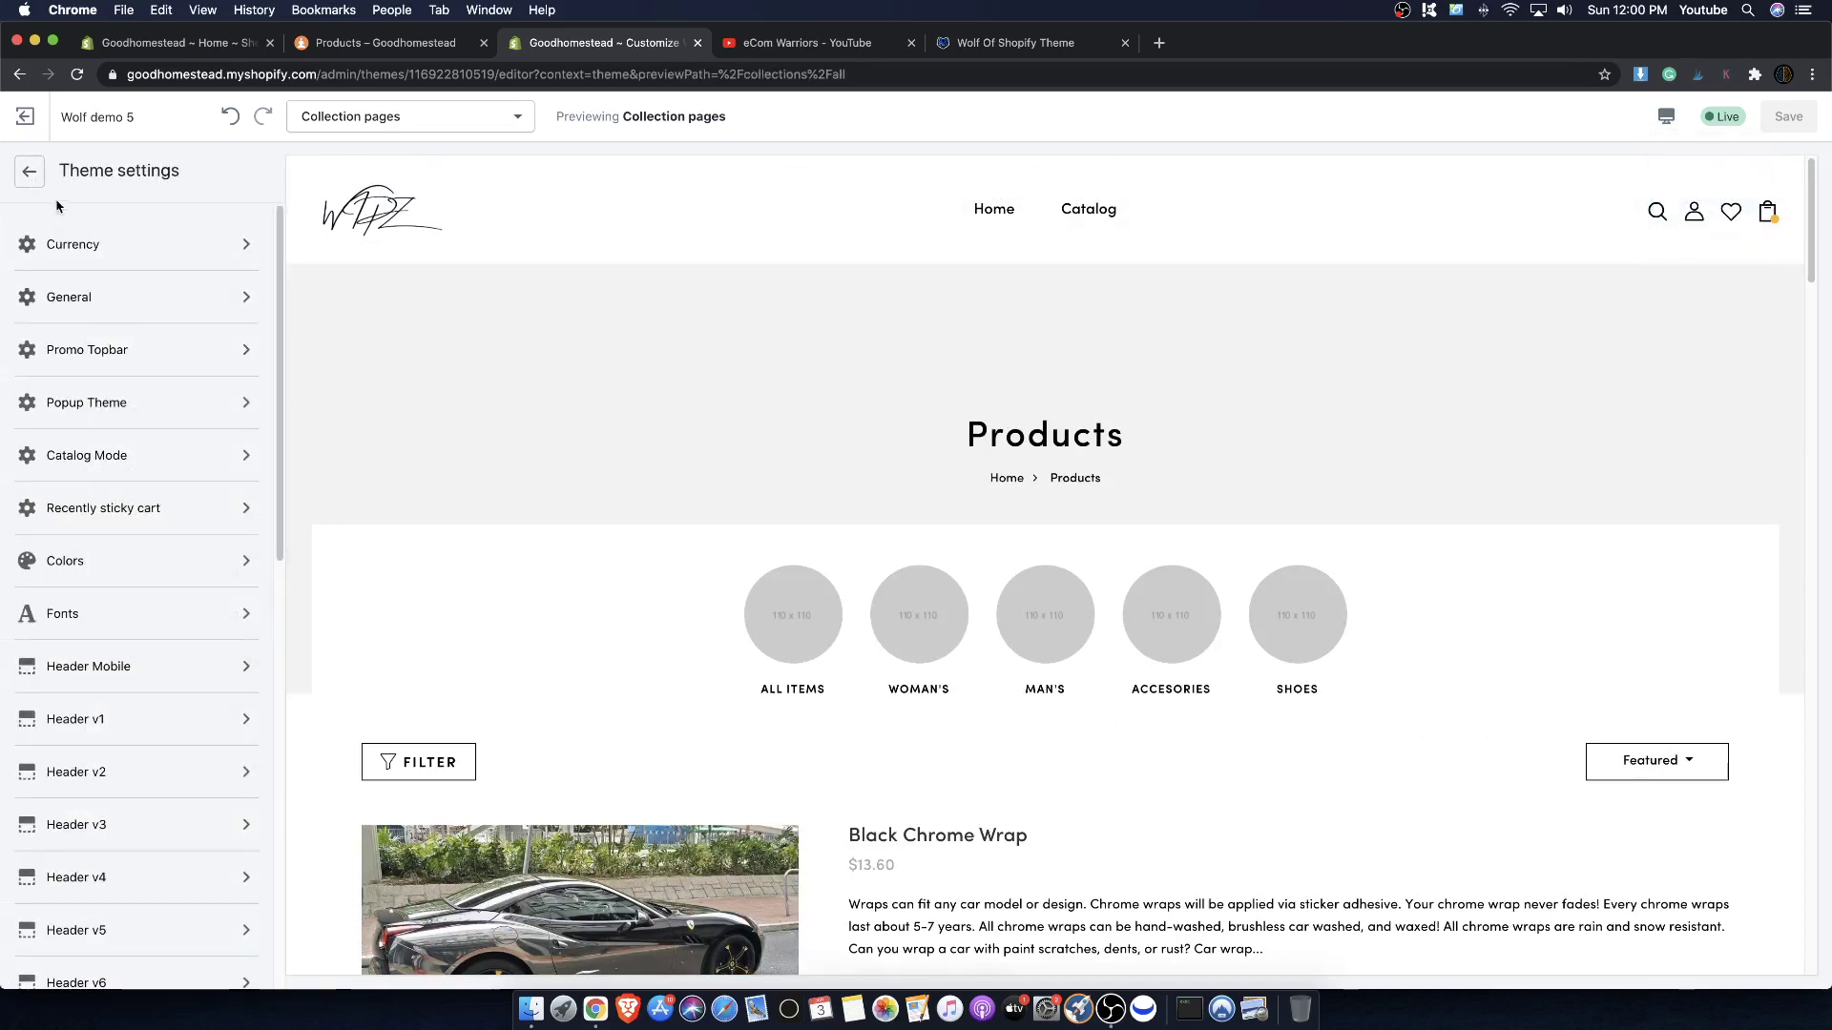
left_click(30, 172)
left_click(99, 317)
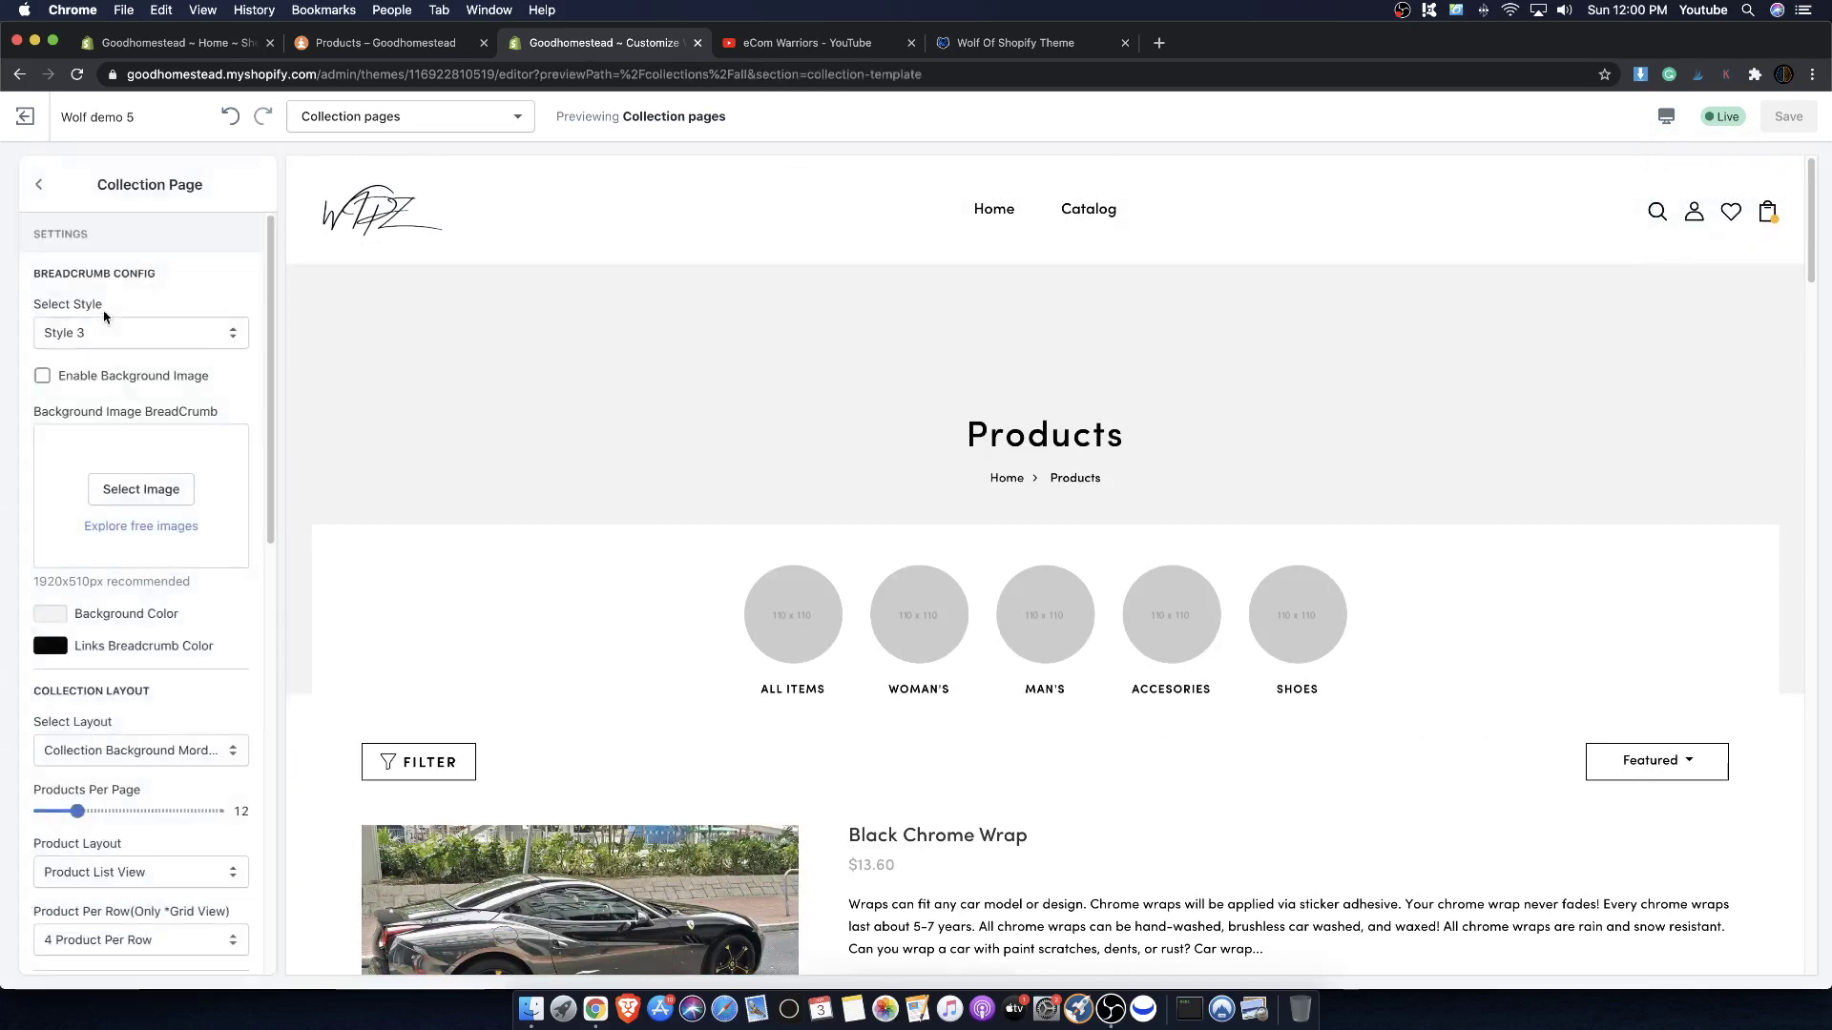
- Set the collection page breadcrumb to Style 4, save the theme and check the page layout
scroll(714, 502, "down", 3)
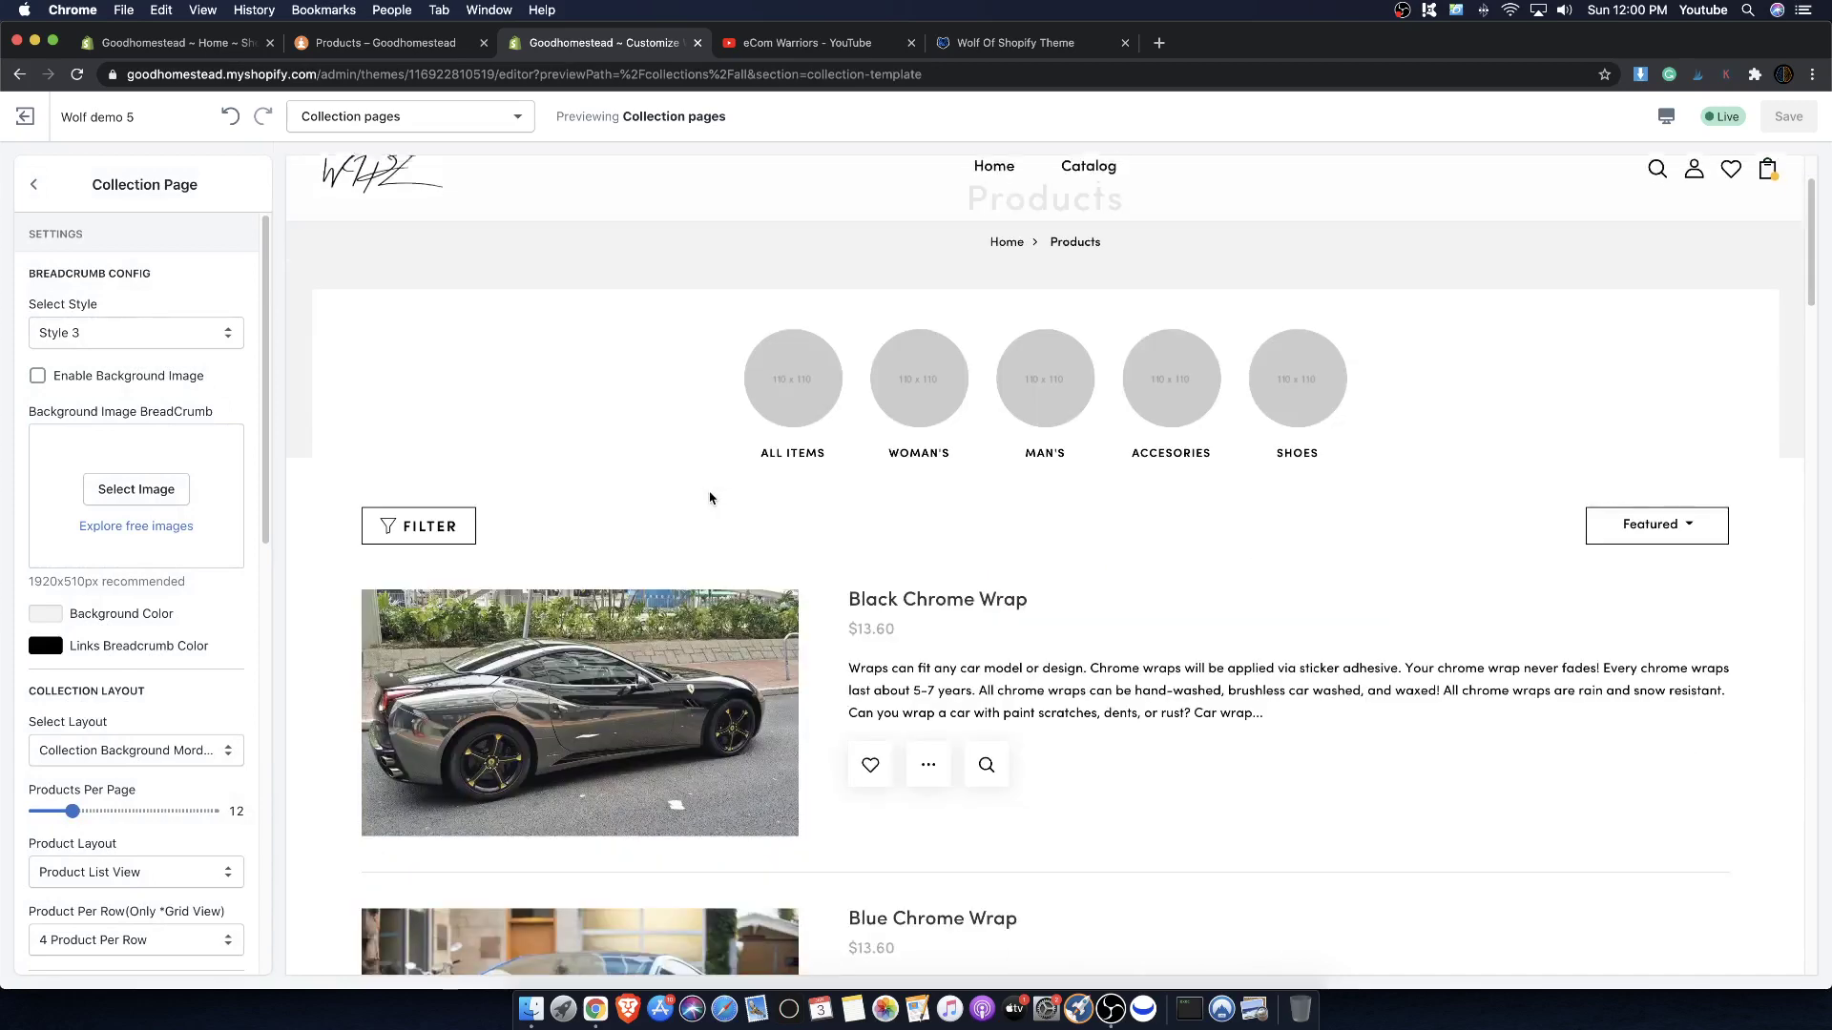
scroll(709, 497, "up", 3)
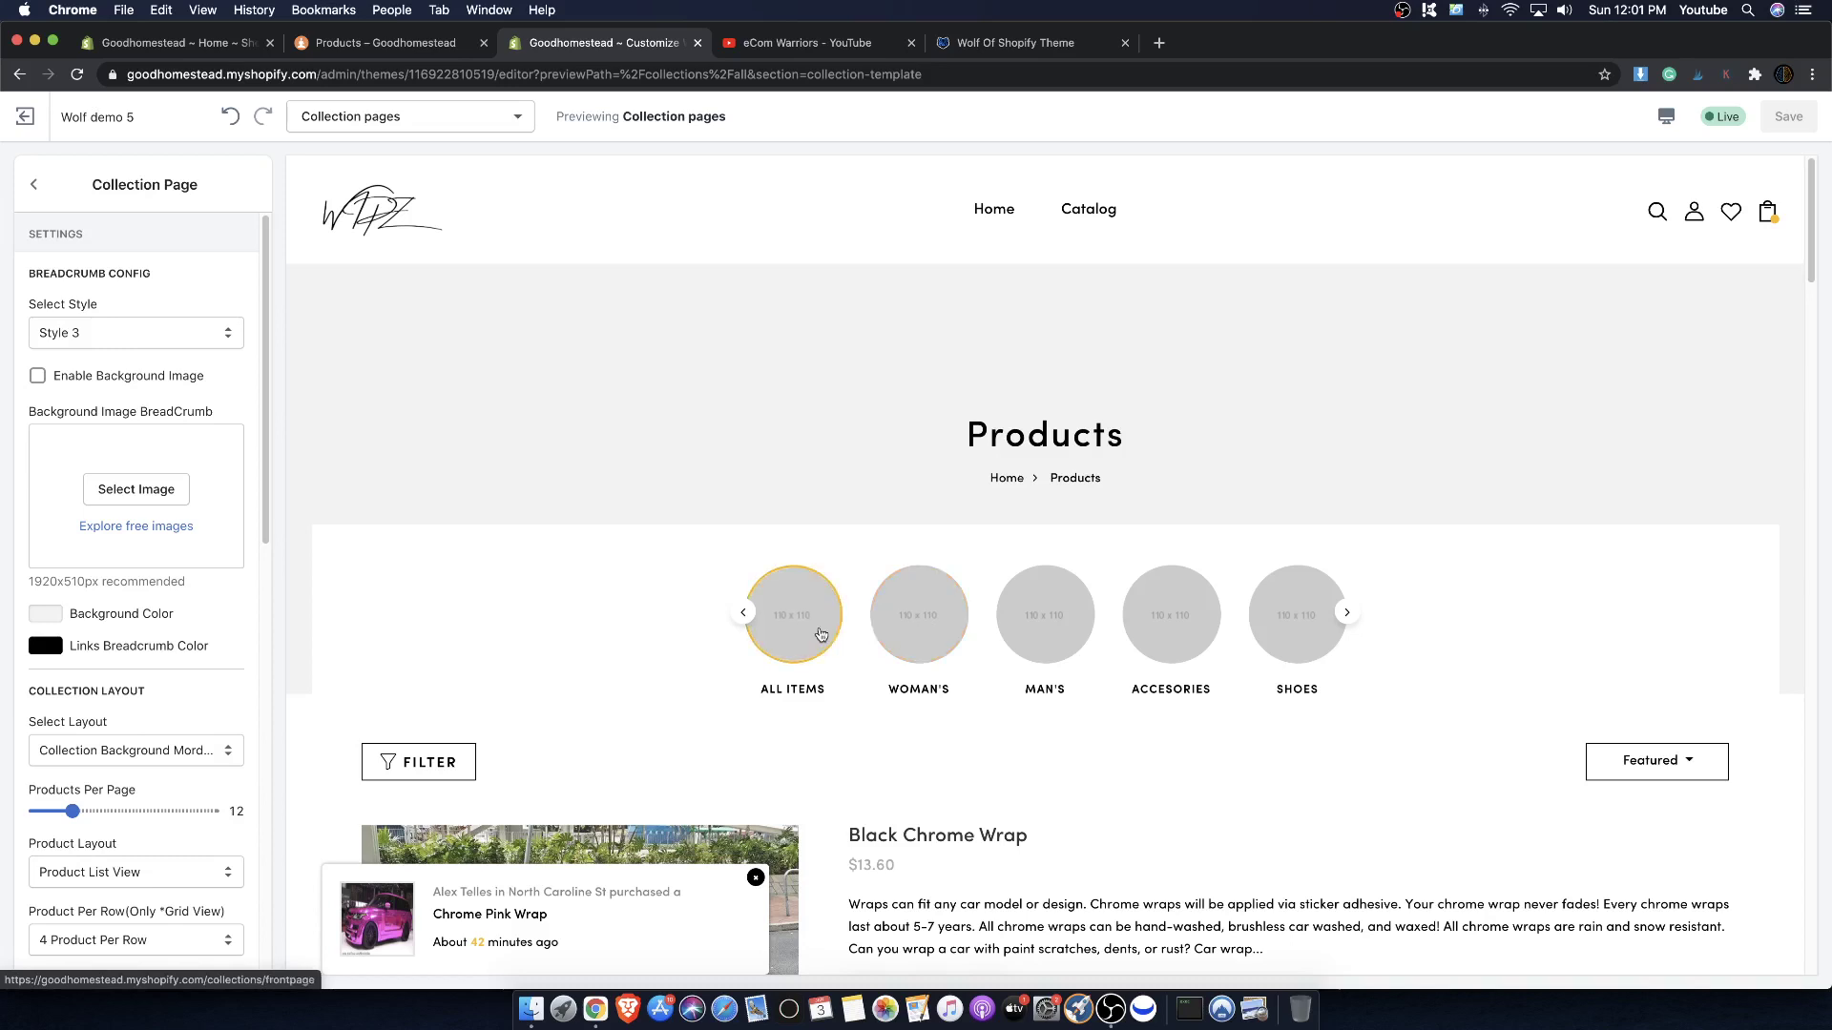
left_click(86, 329)
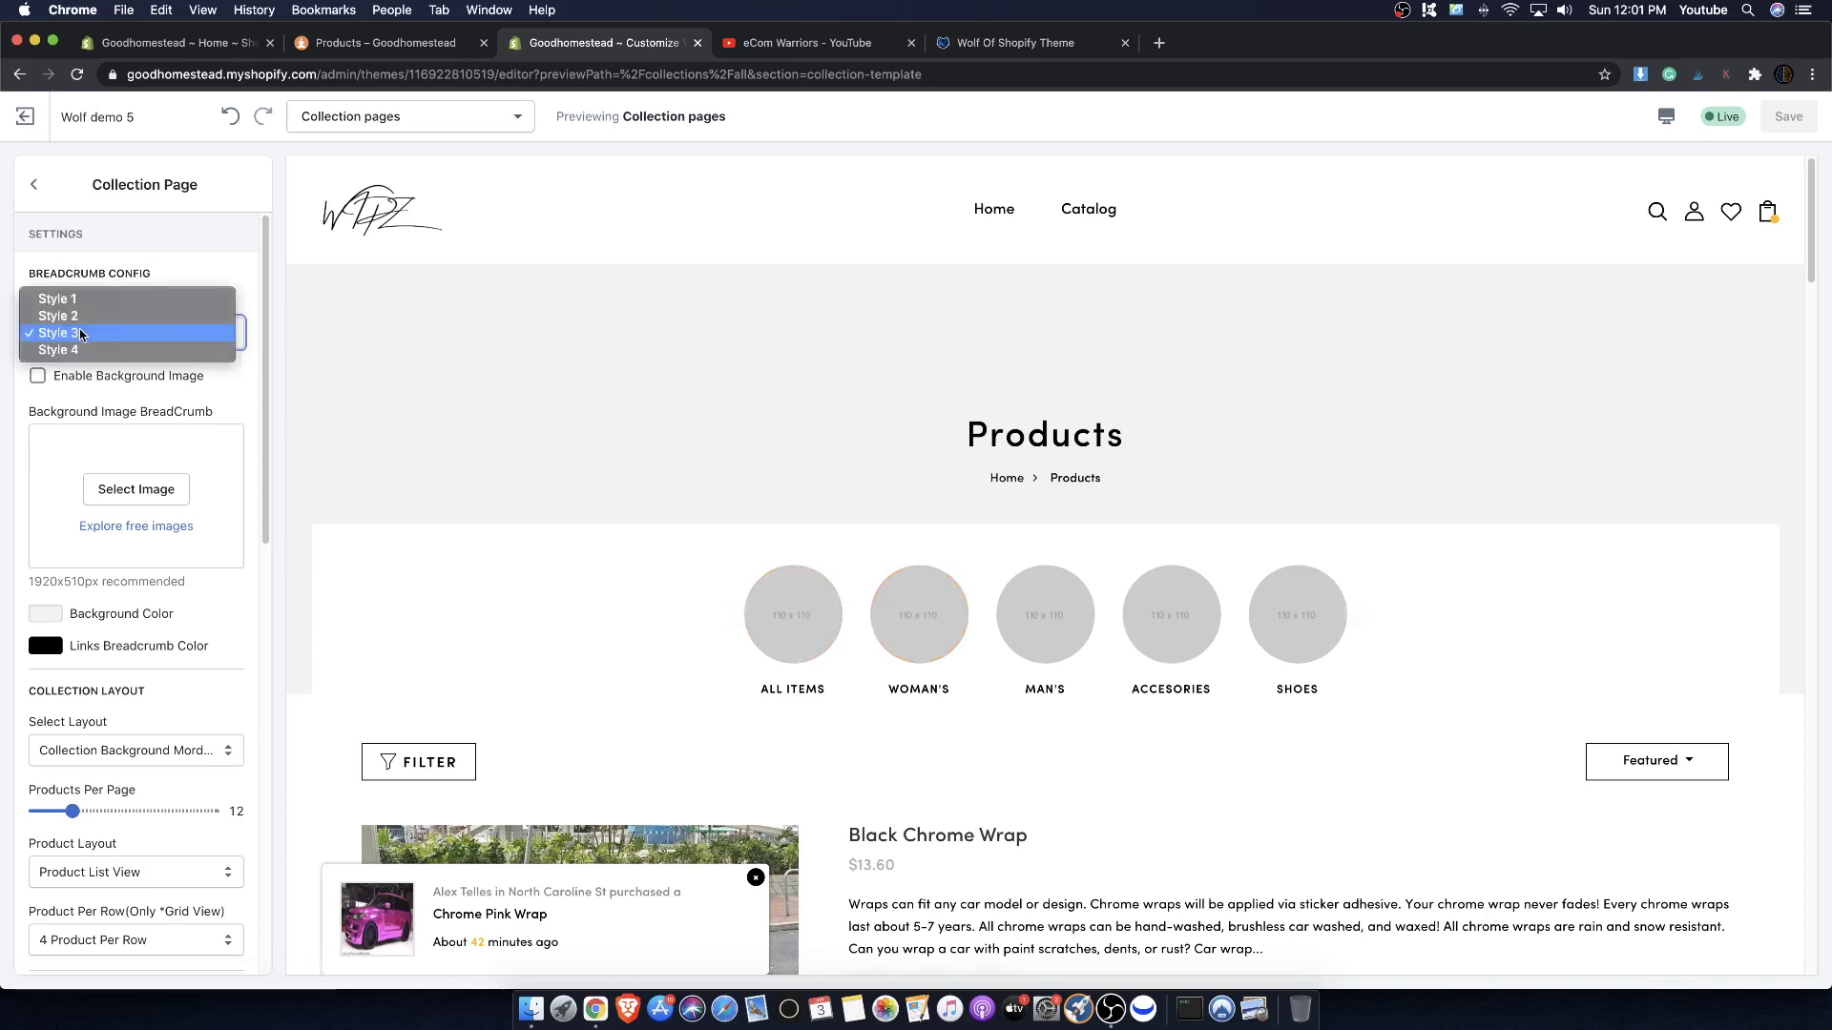
left_click(74, 352)
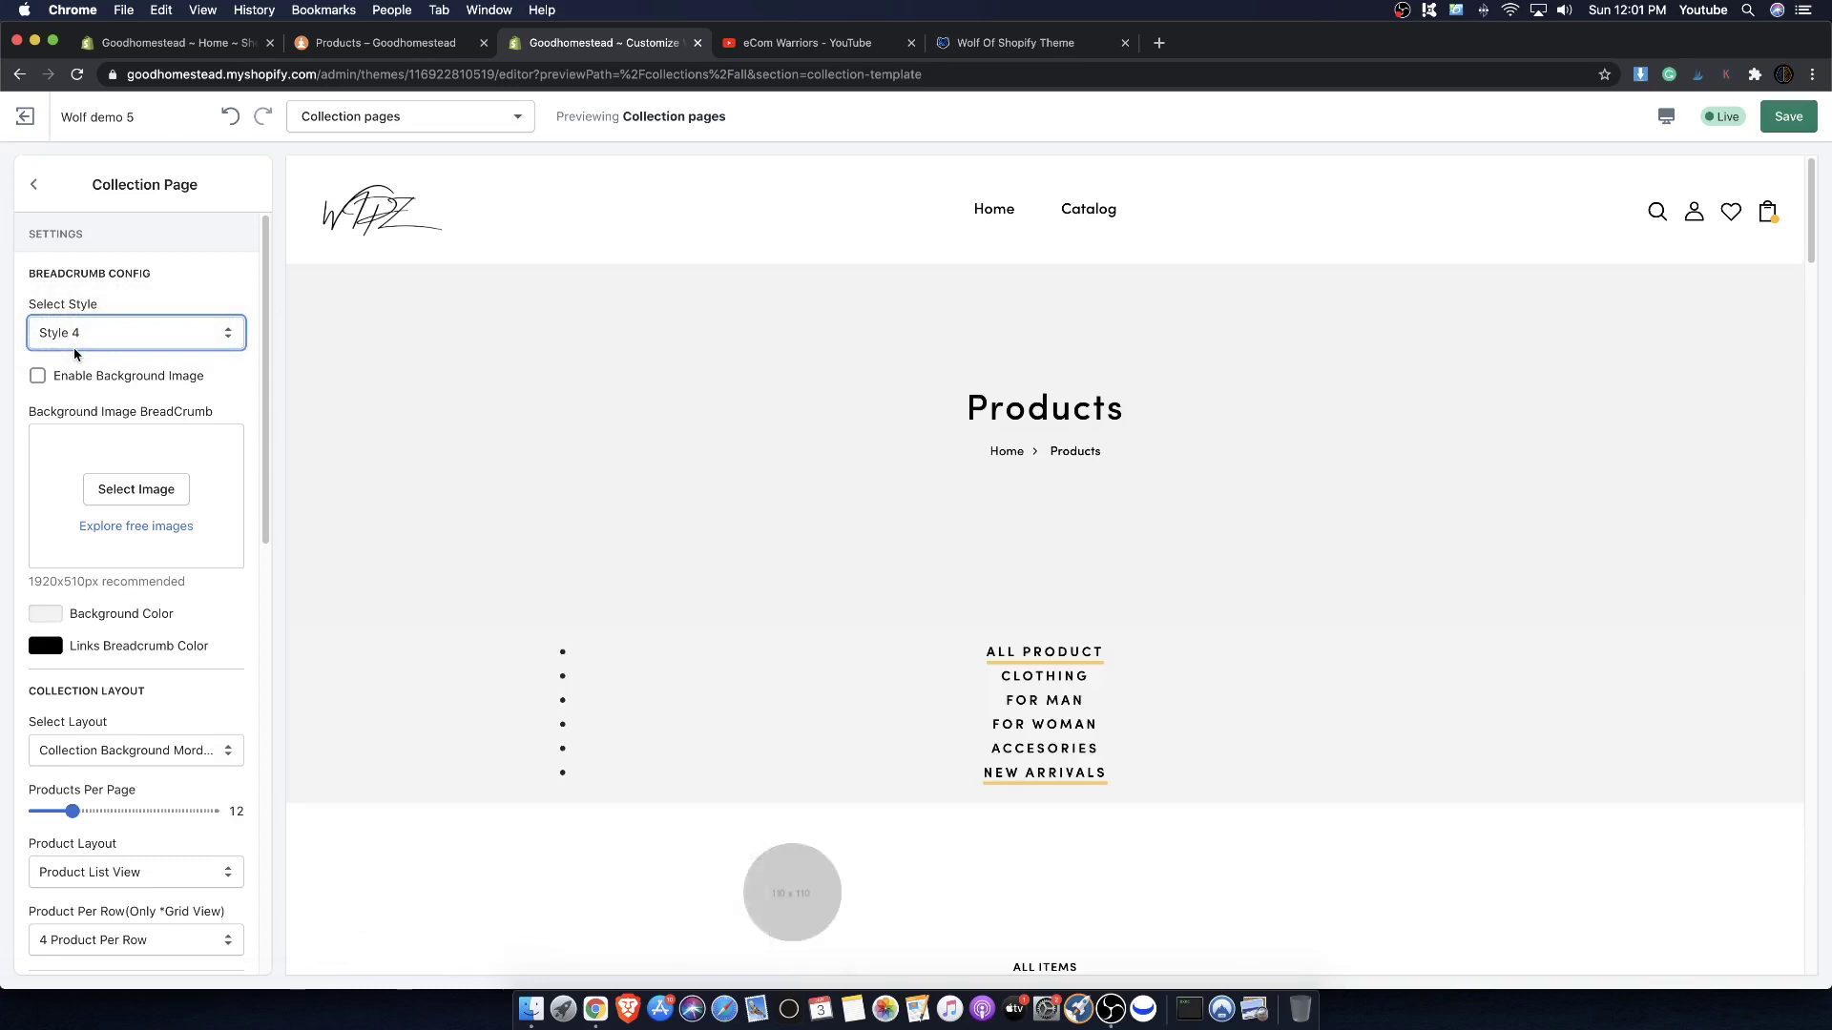
left_click(1798, 118)
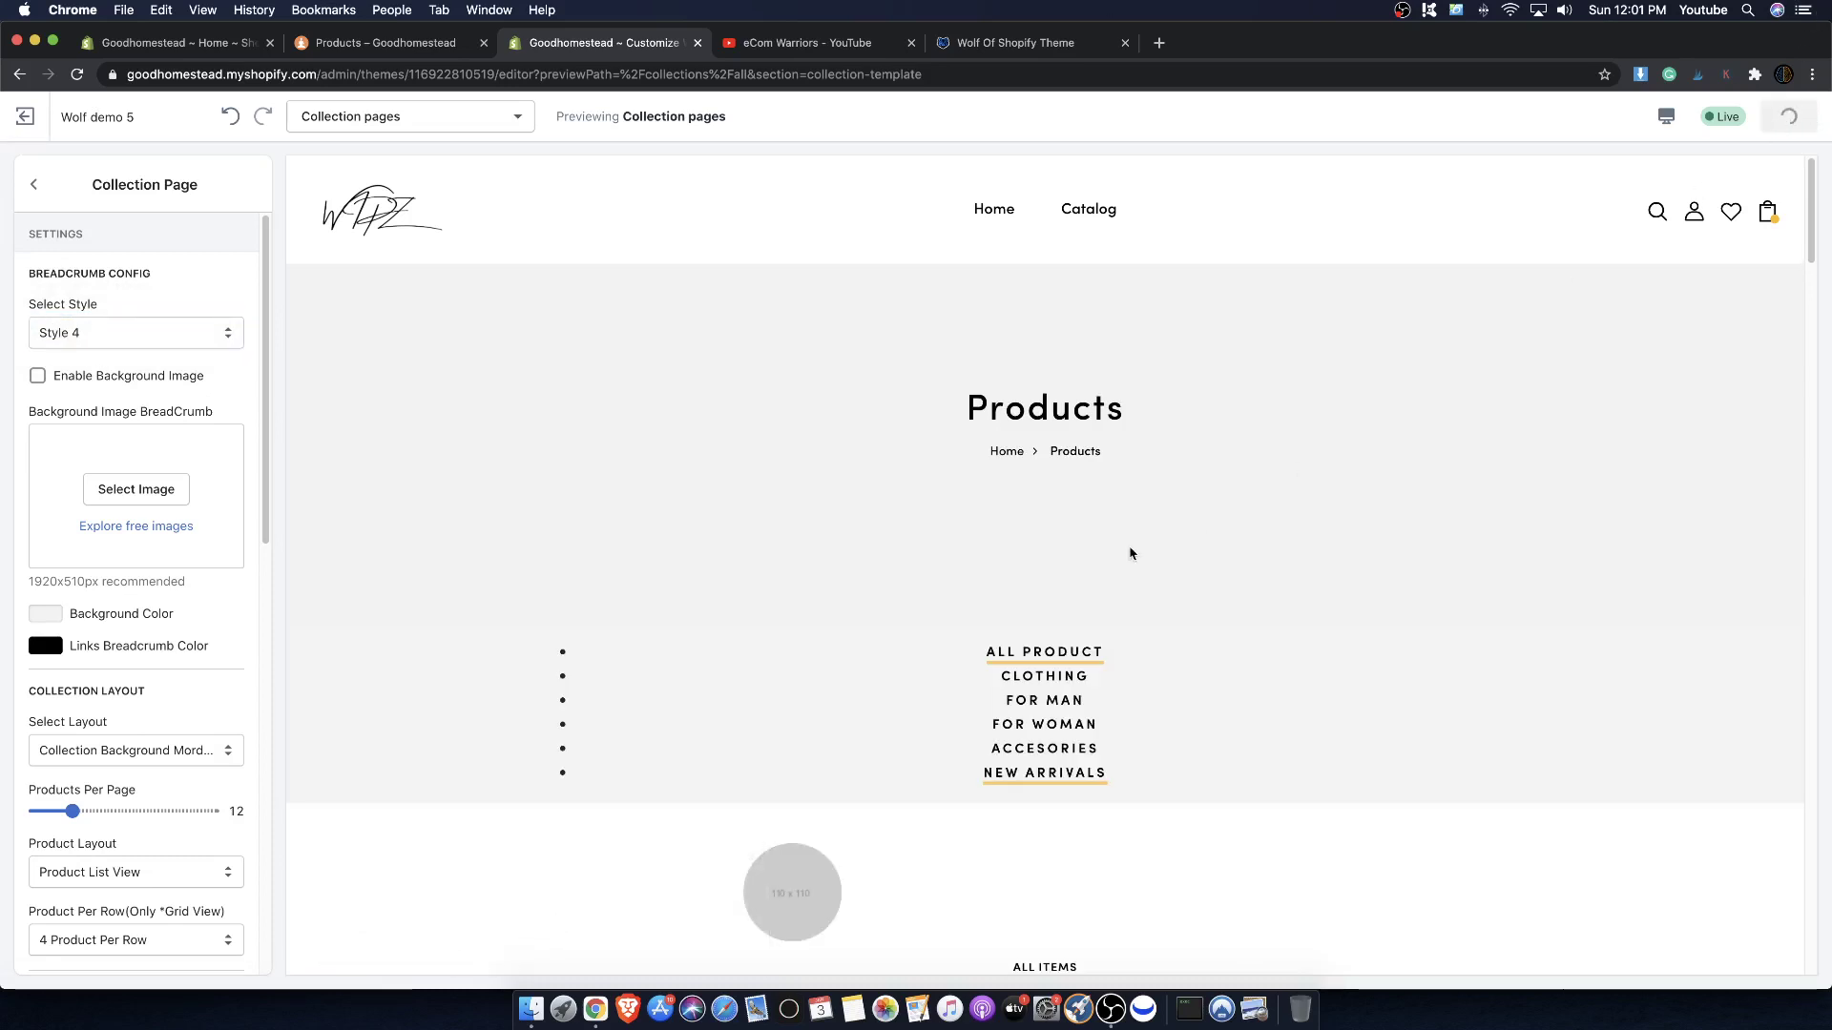
scroll(966, 561, "down", 7)
scroll(913, 541, "up", 4)
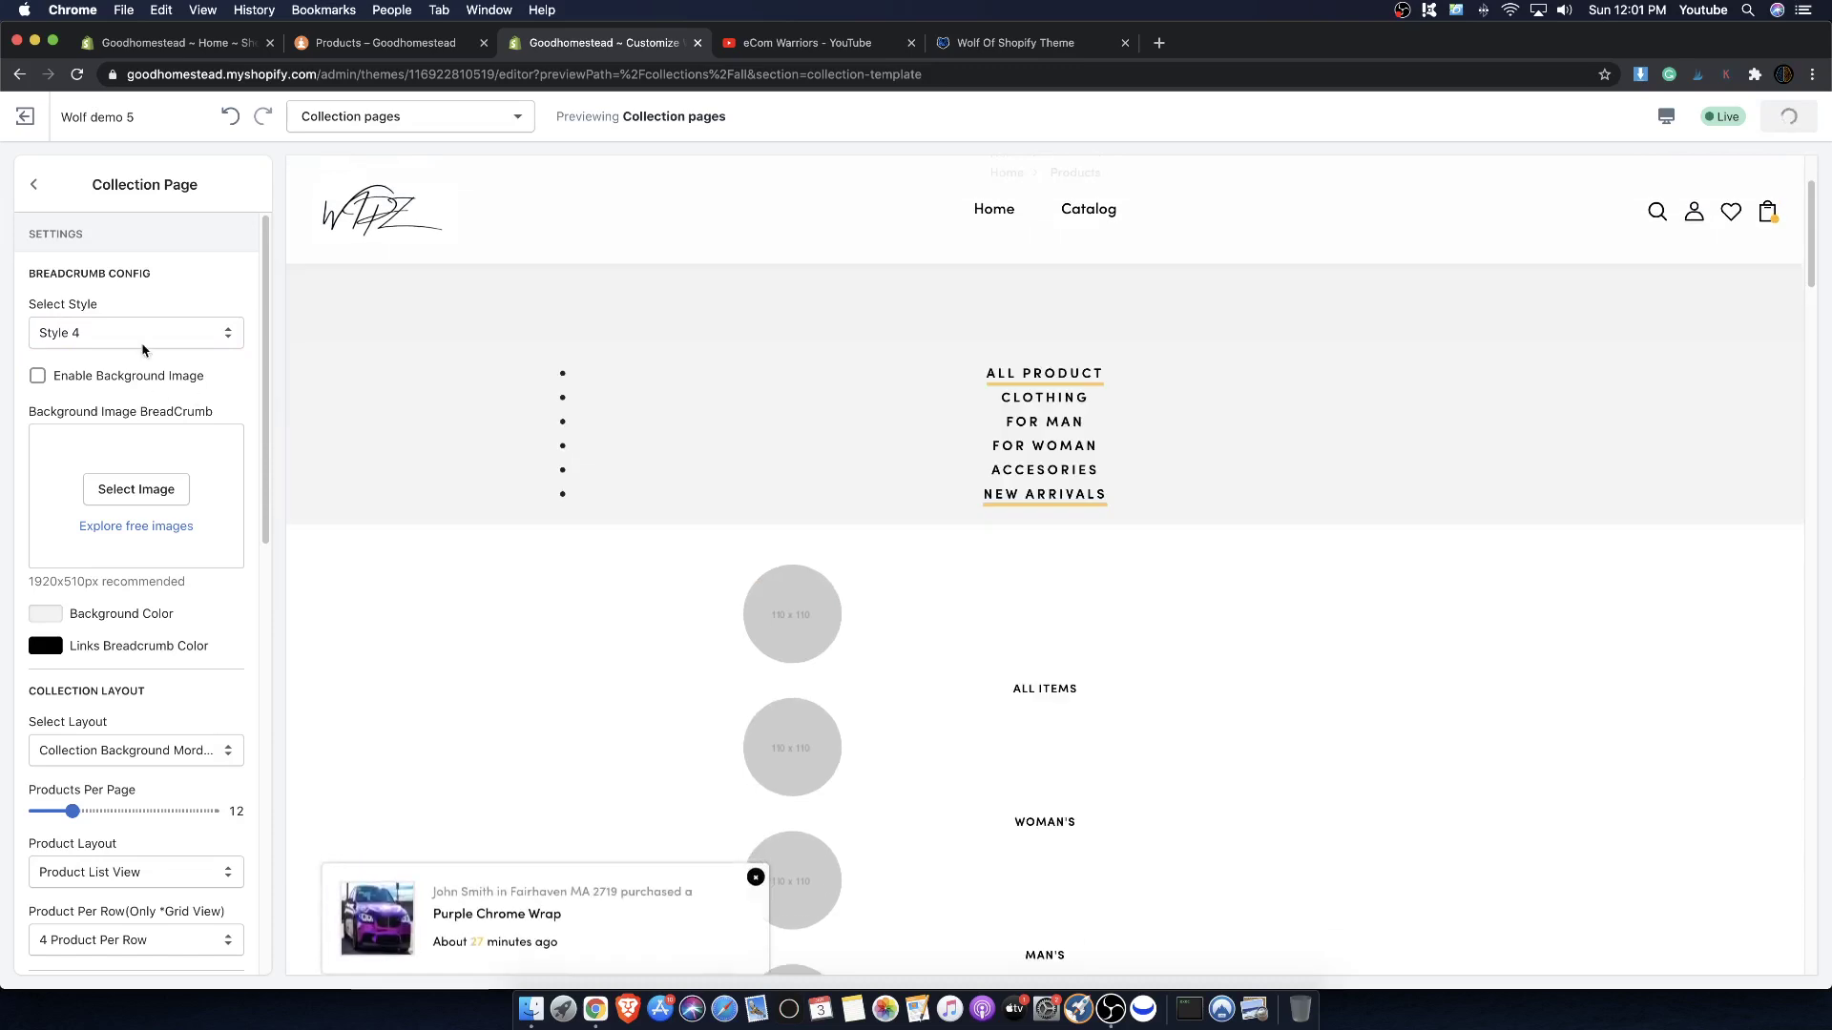
- Try breadcrumb Style 2 on the collection page and check it in the desktop preview
left_click(143, 345)
left_click(101, 298)
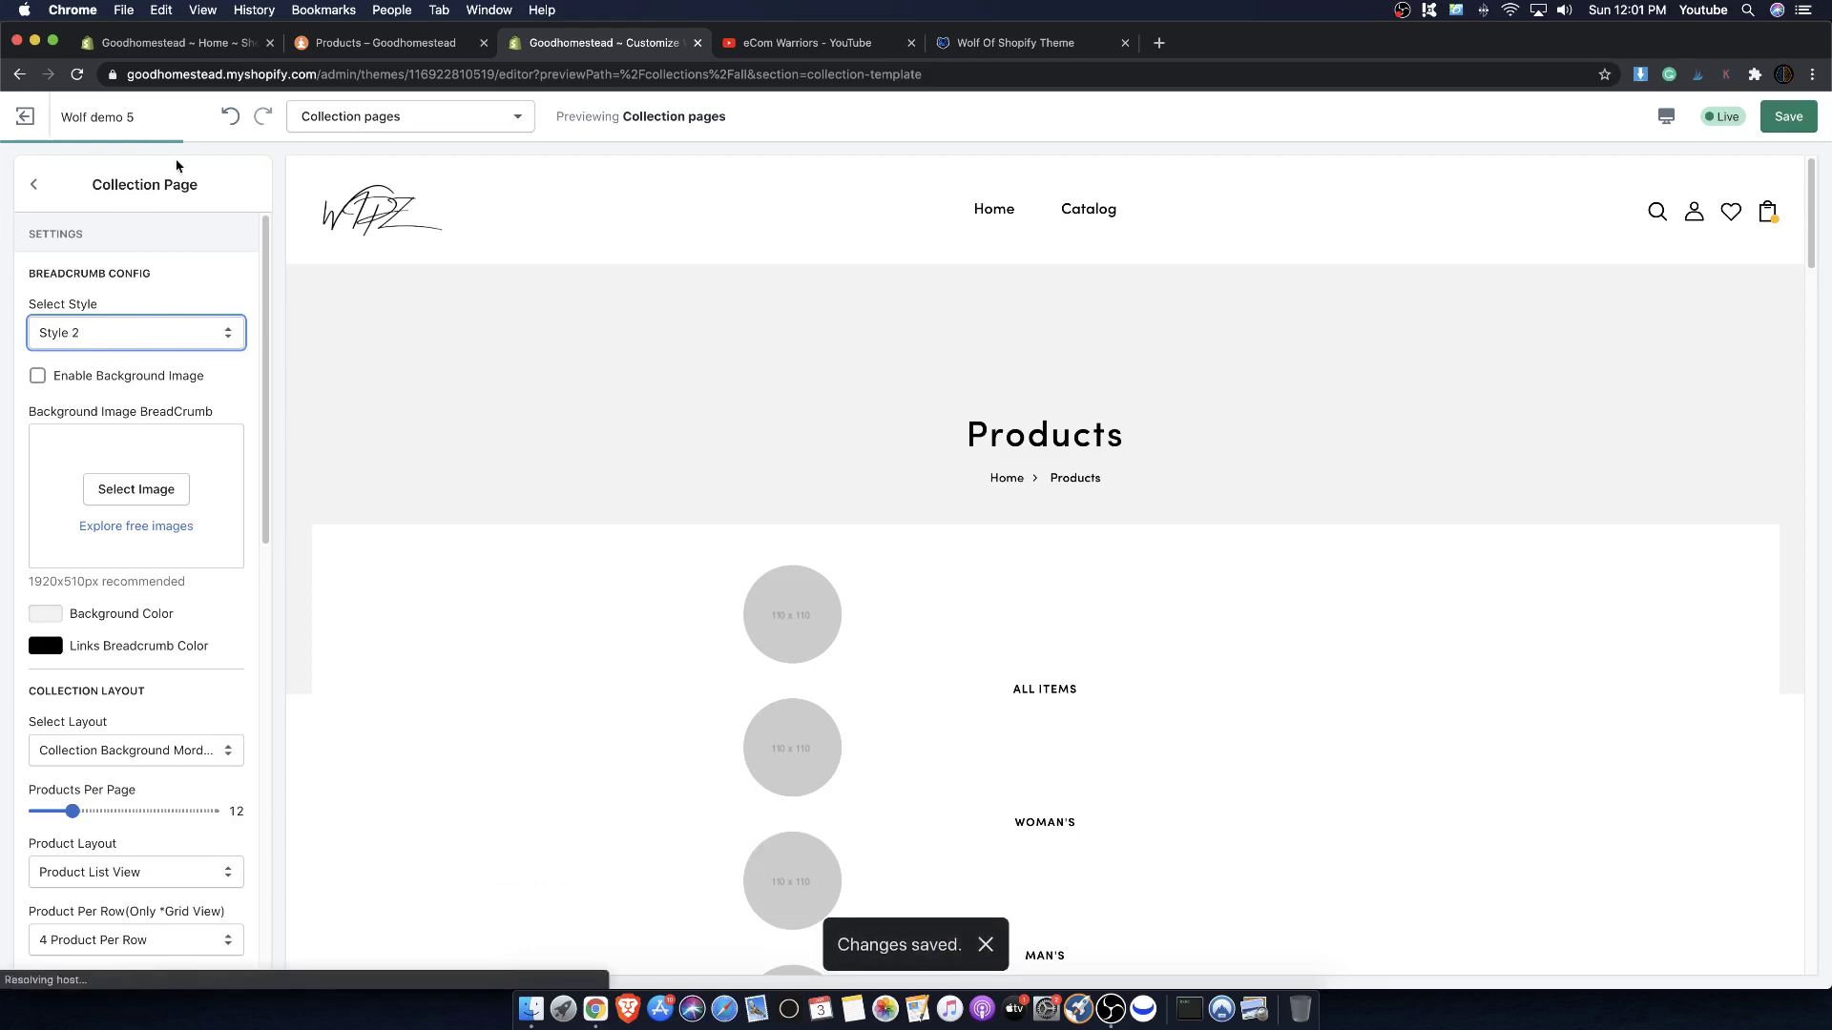
scroll(569, 471, "down", 3)
scroll(569, 471, "up", 3)
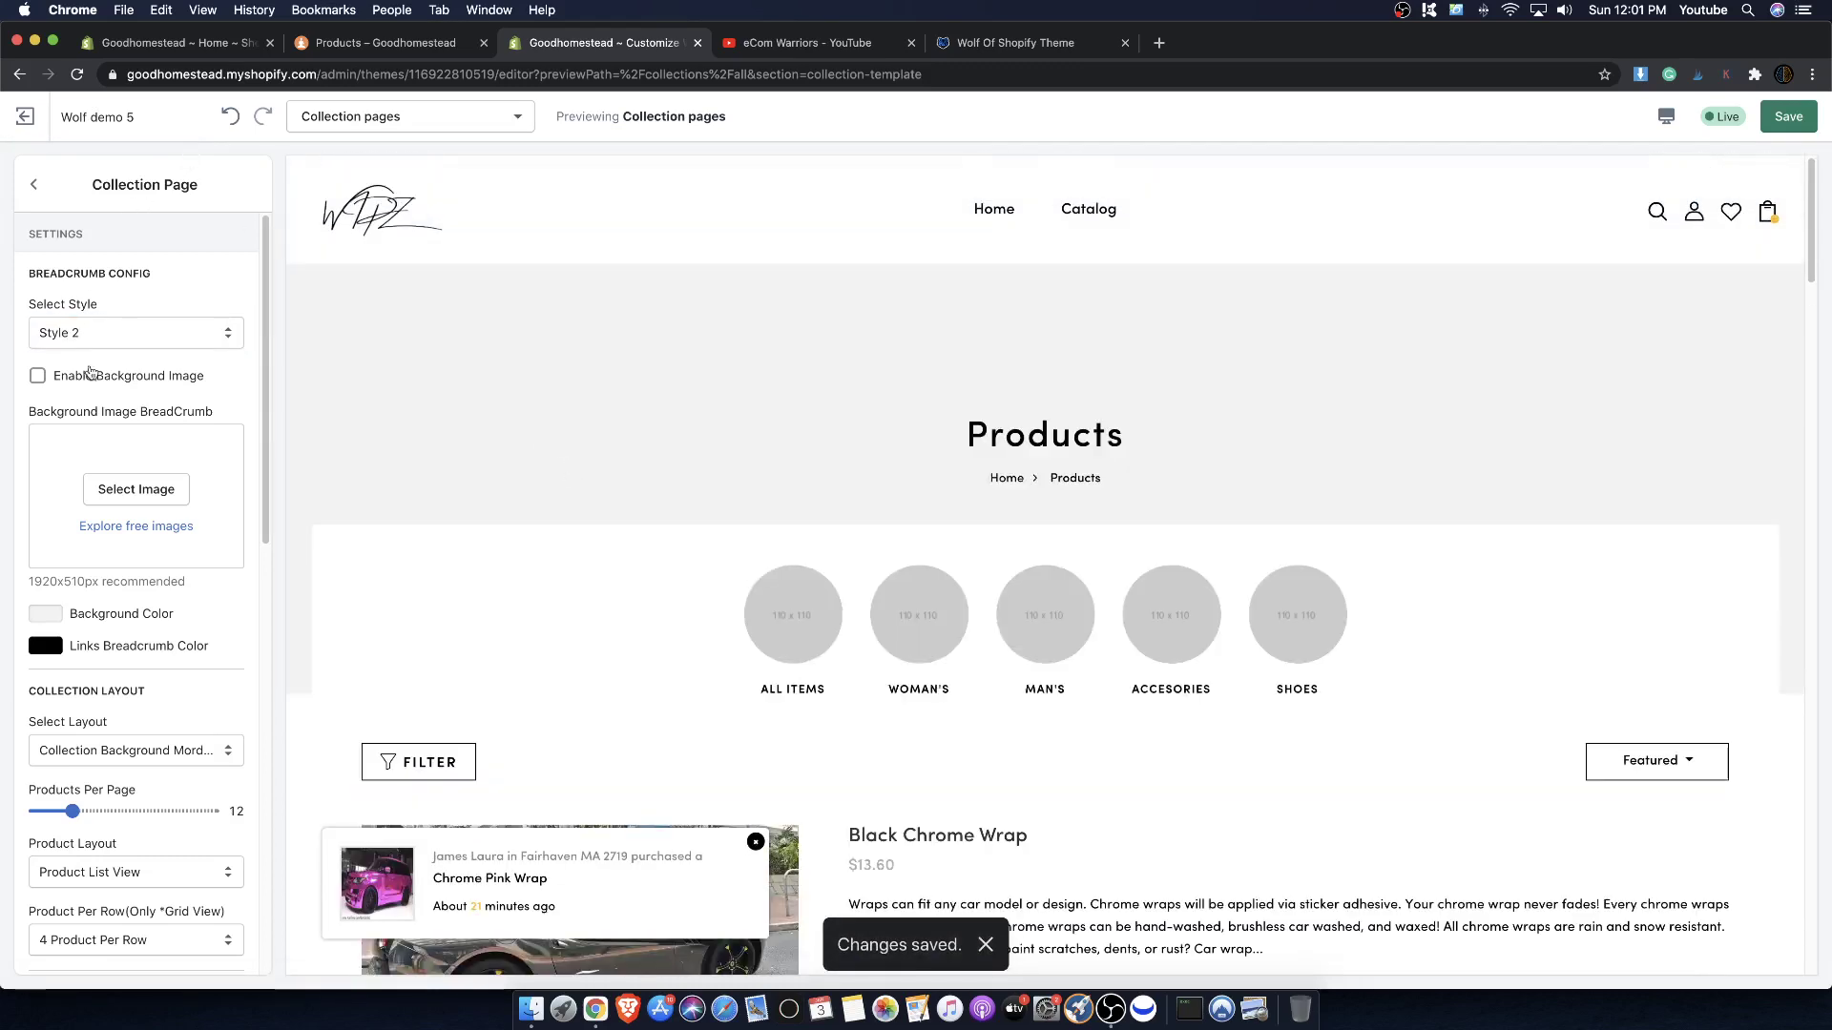
- Set the collection page breadcrumb to Style 1 and review the header, categories and product list in the desktop preview
left_click(84, 330)
left_click(85, 317)
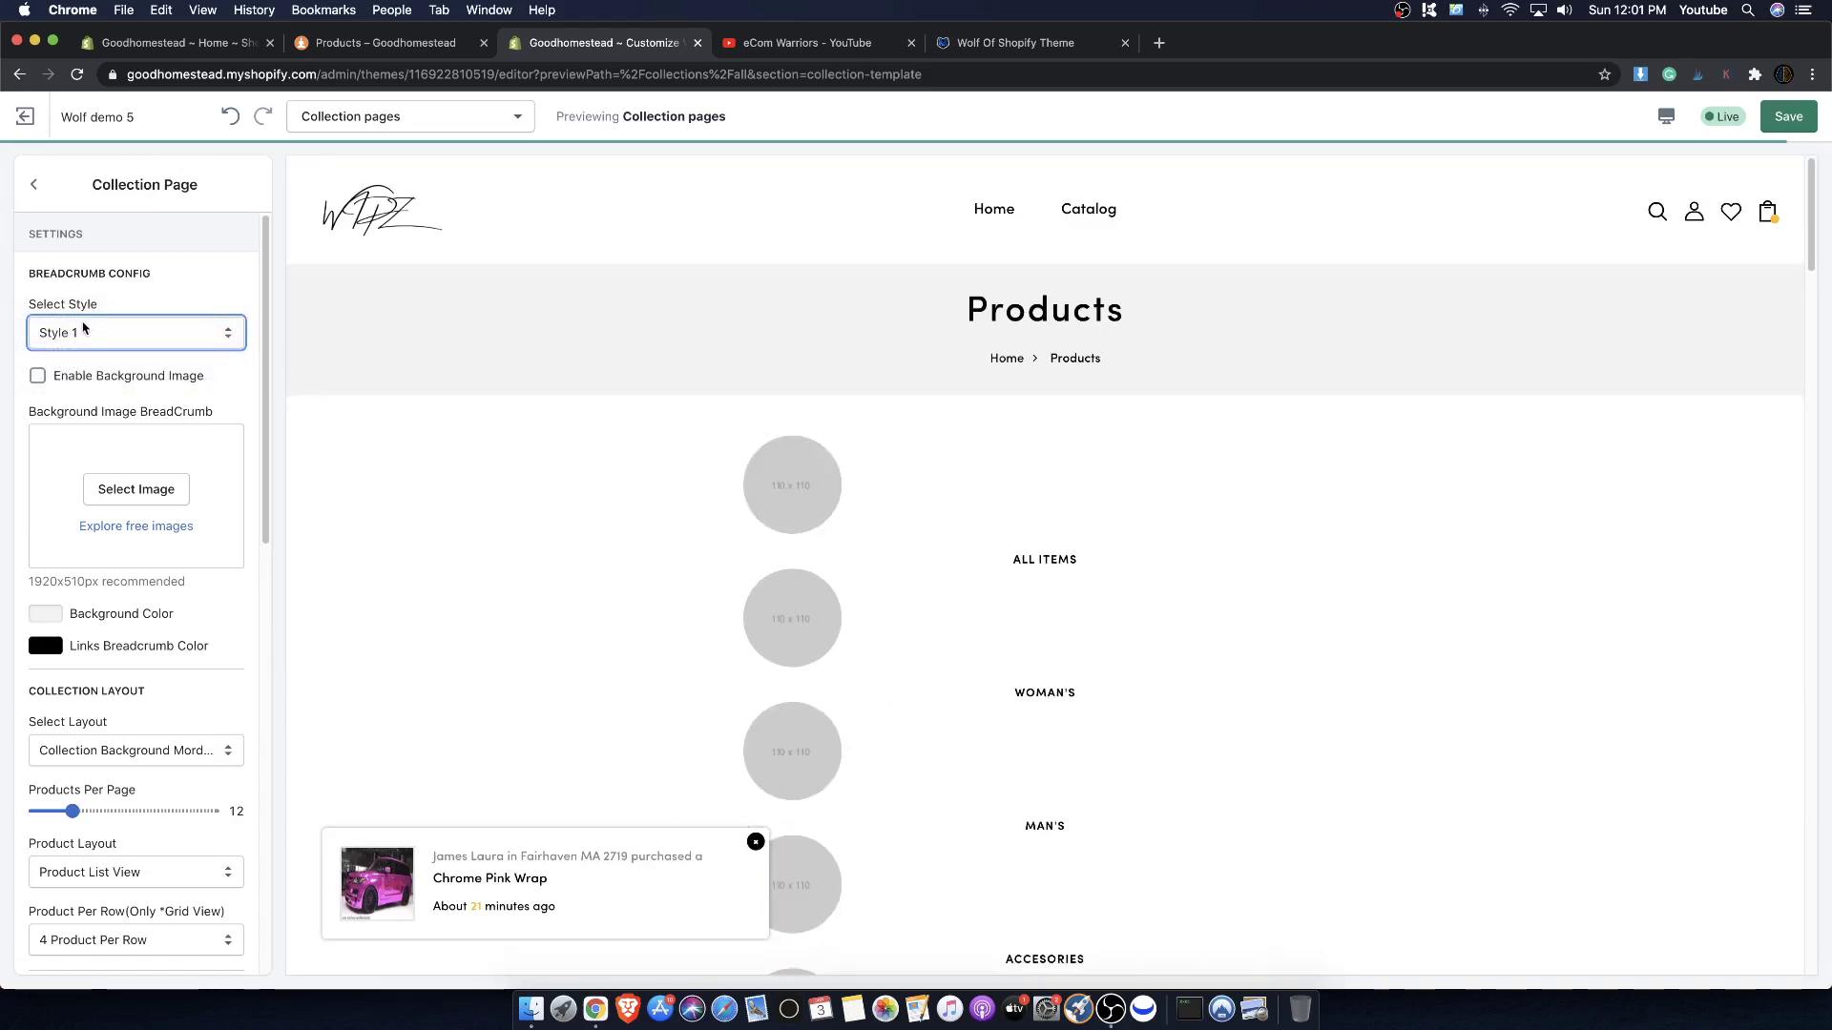
scroll(871, 617, "up", 4)
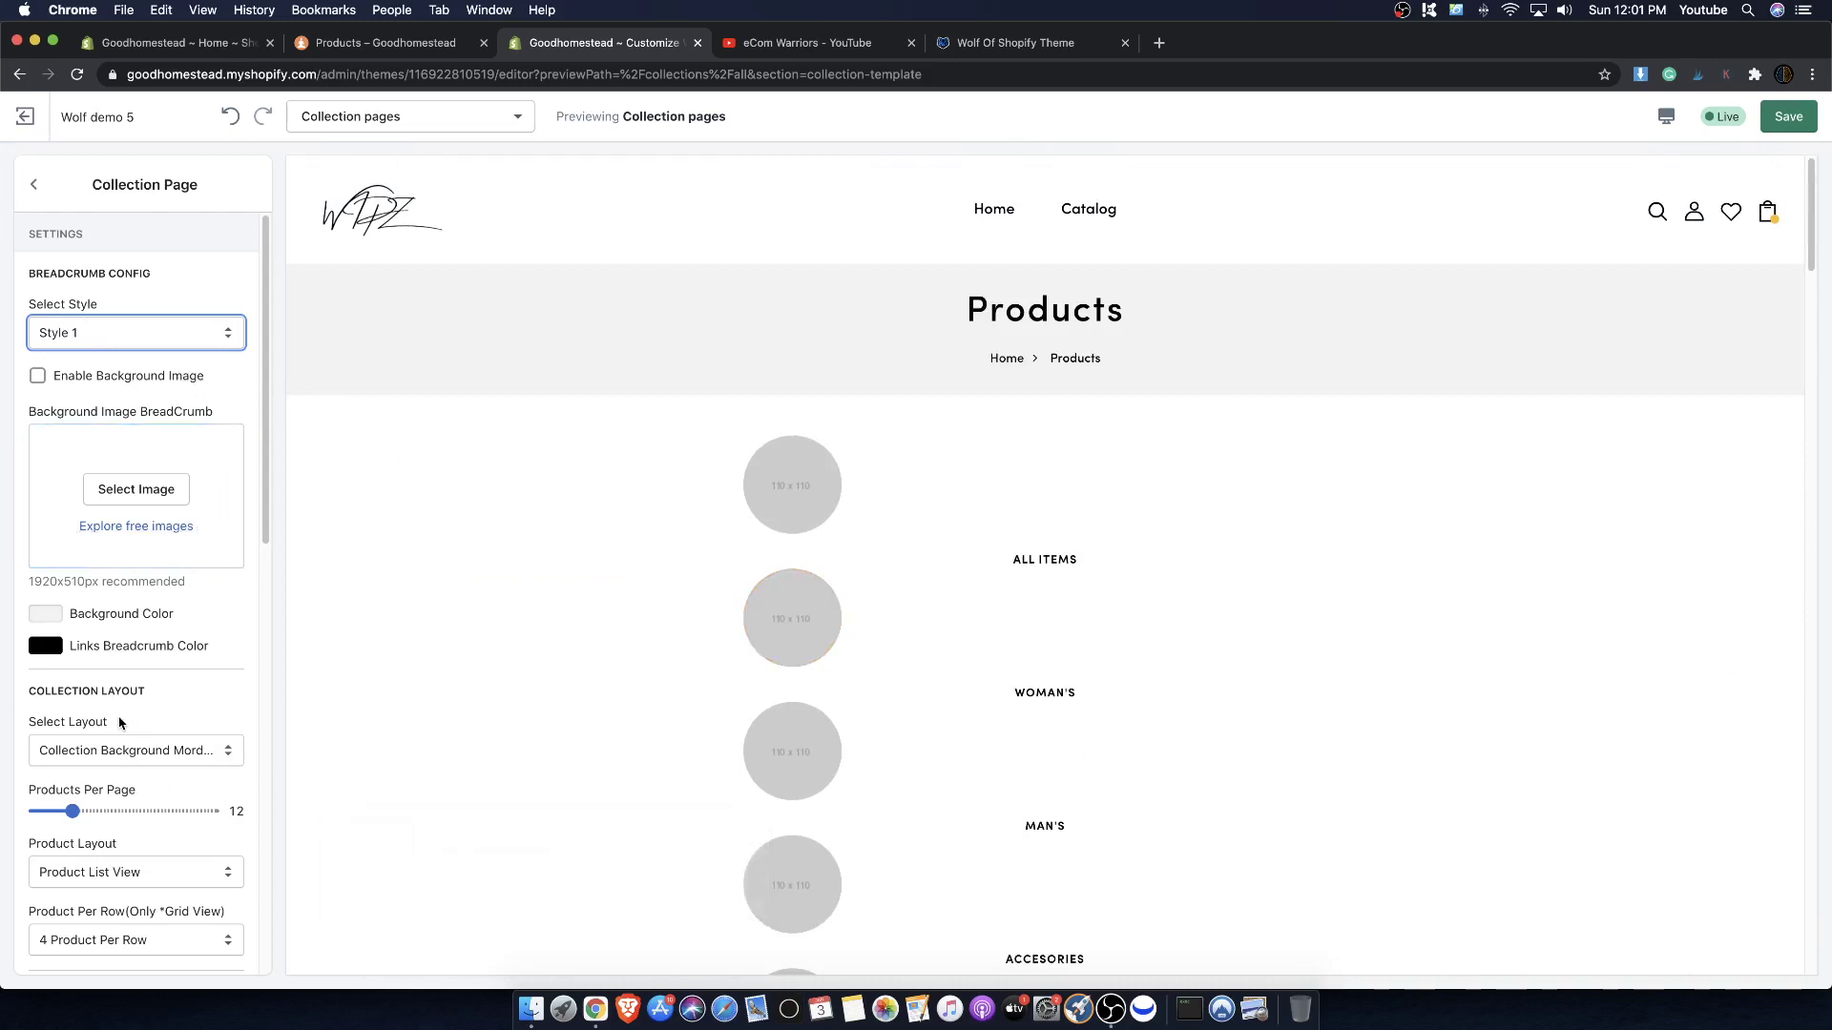
scroll(887, 506, "down", 5)
scroll(915, 438, "up", 3)
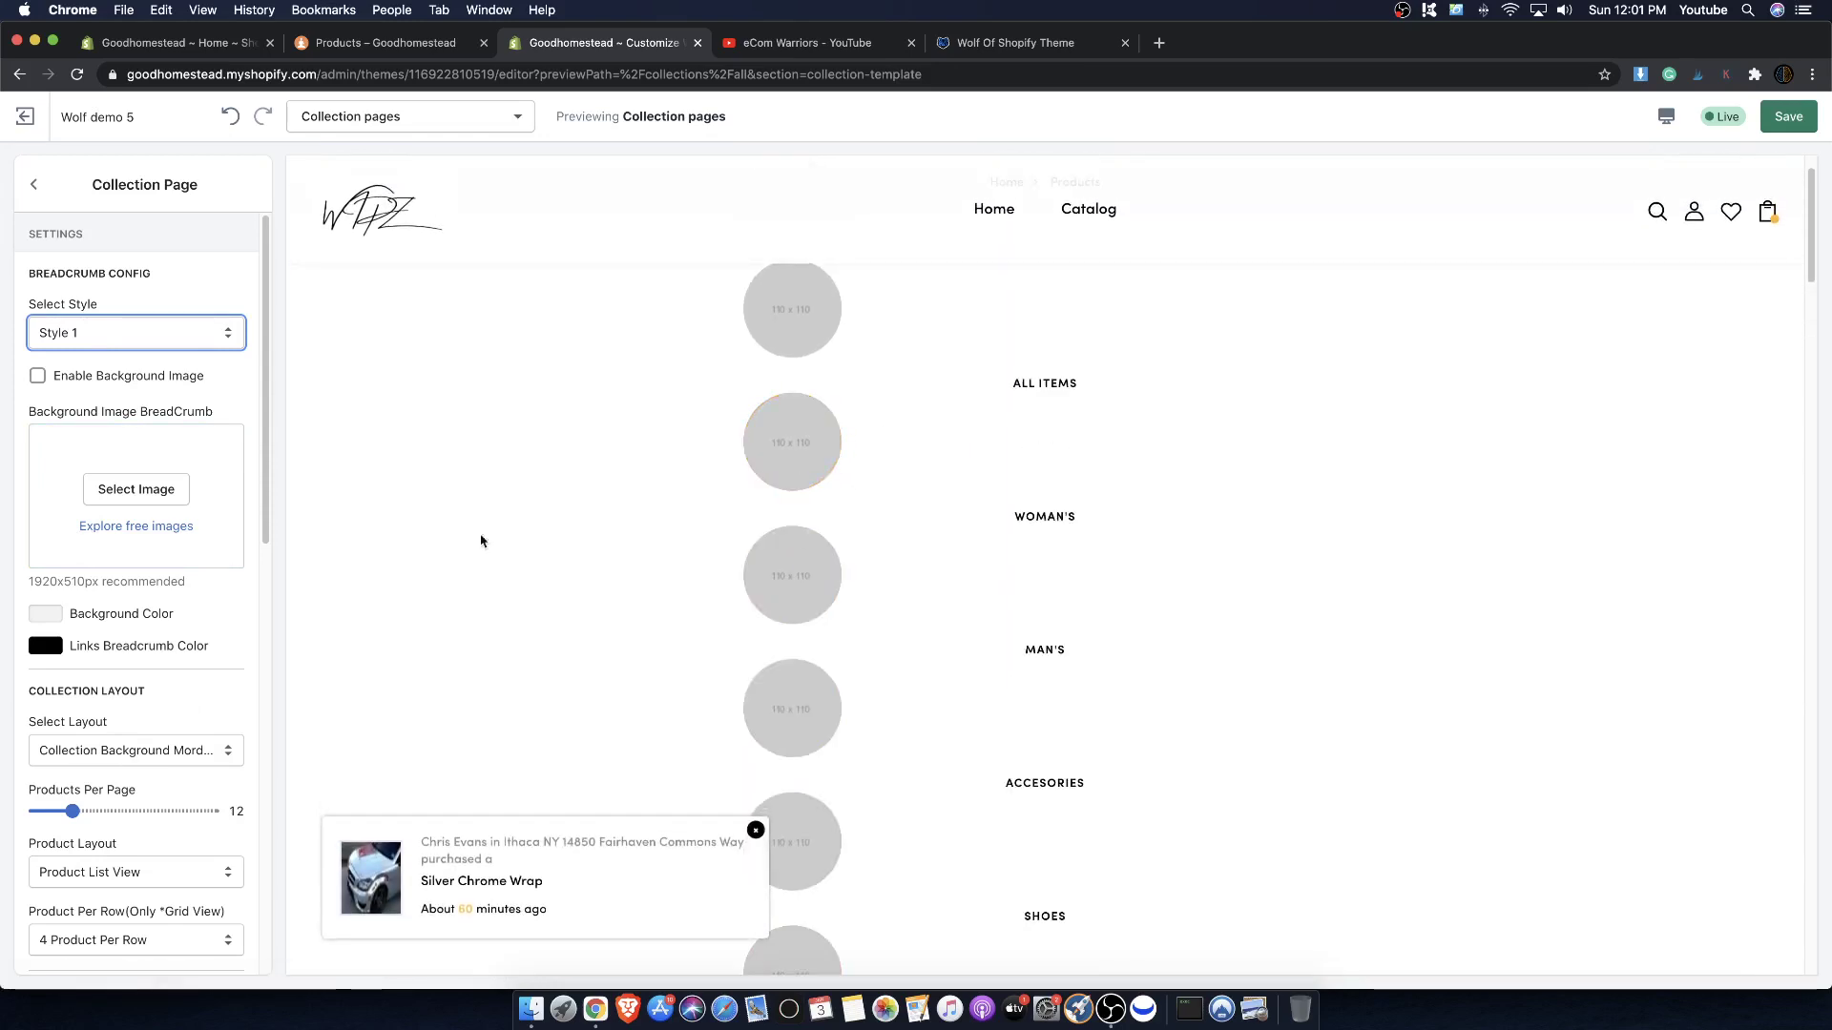
scroll(887, 405, "up", 3)
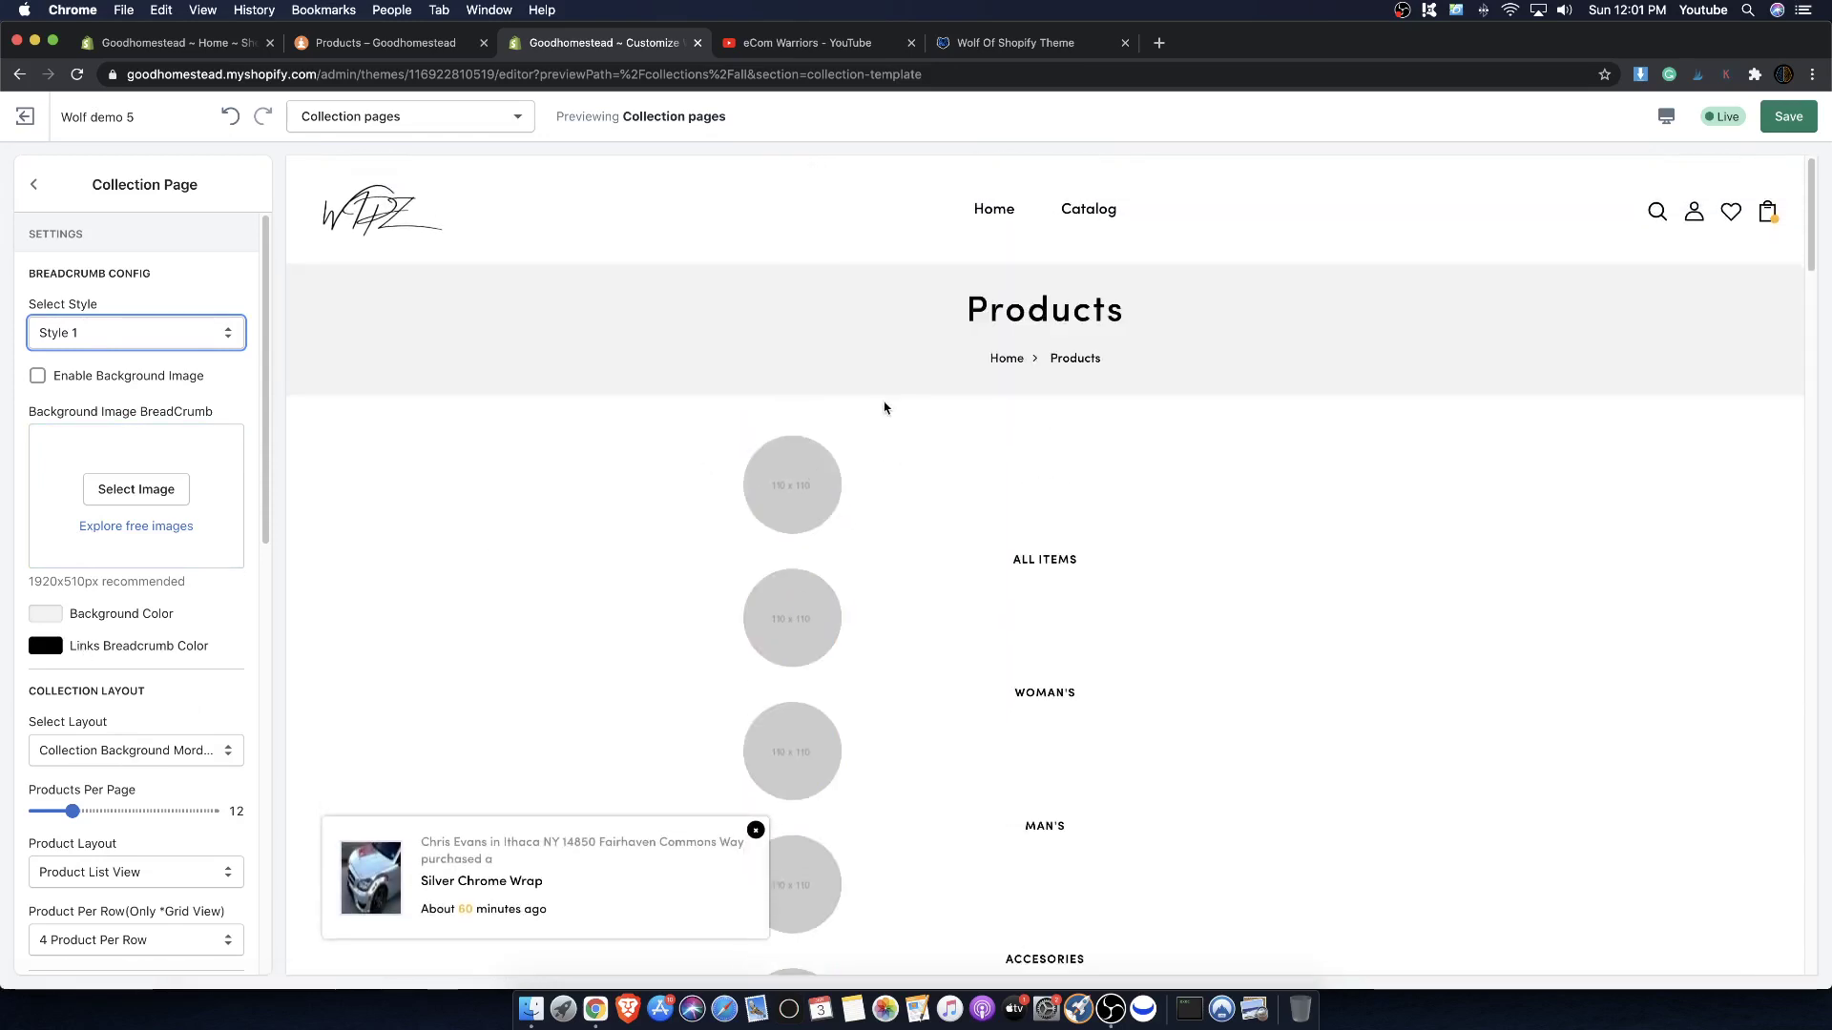
scroll(973, 324, "down", 8)
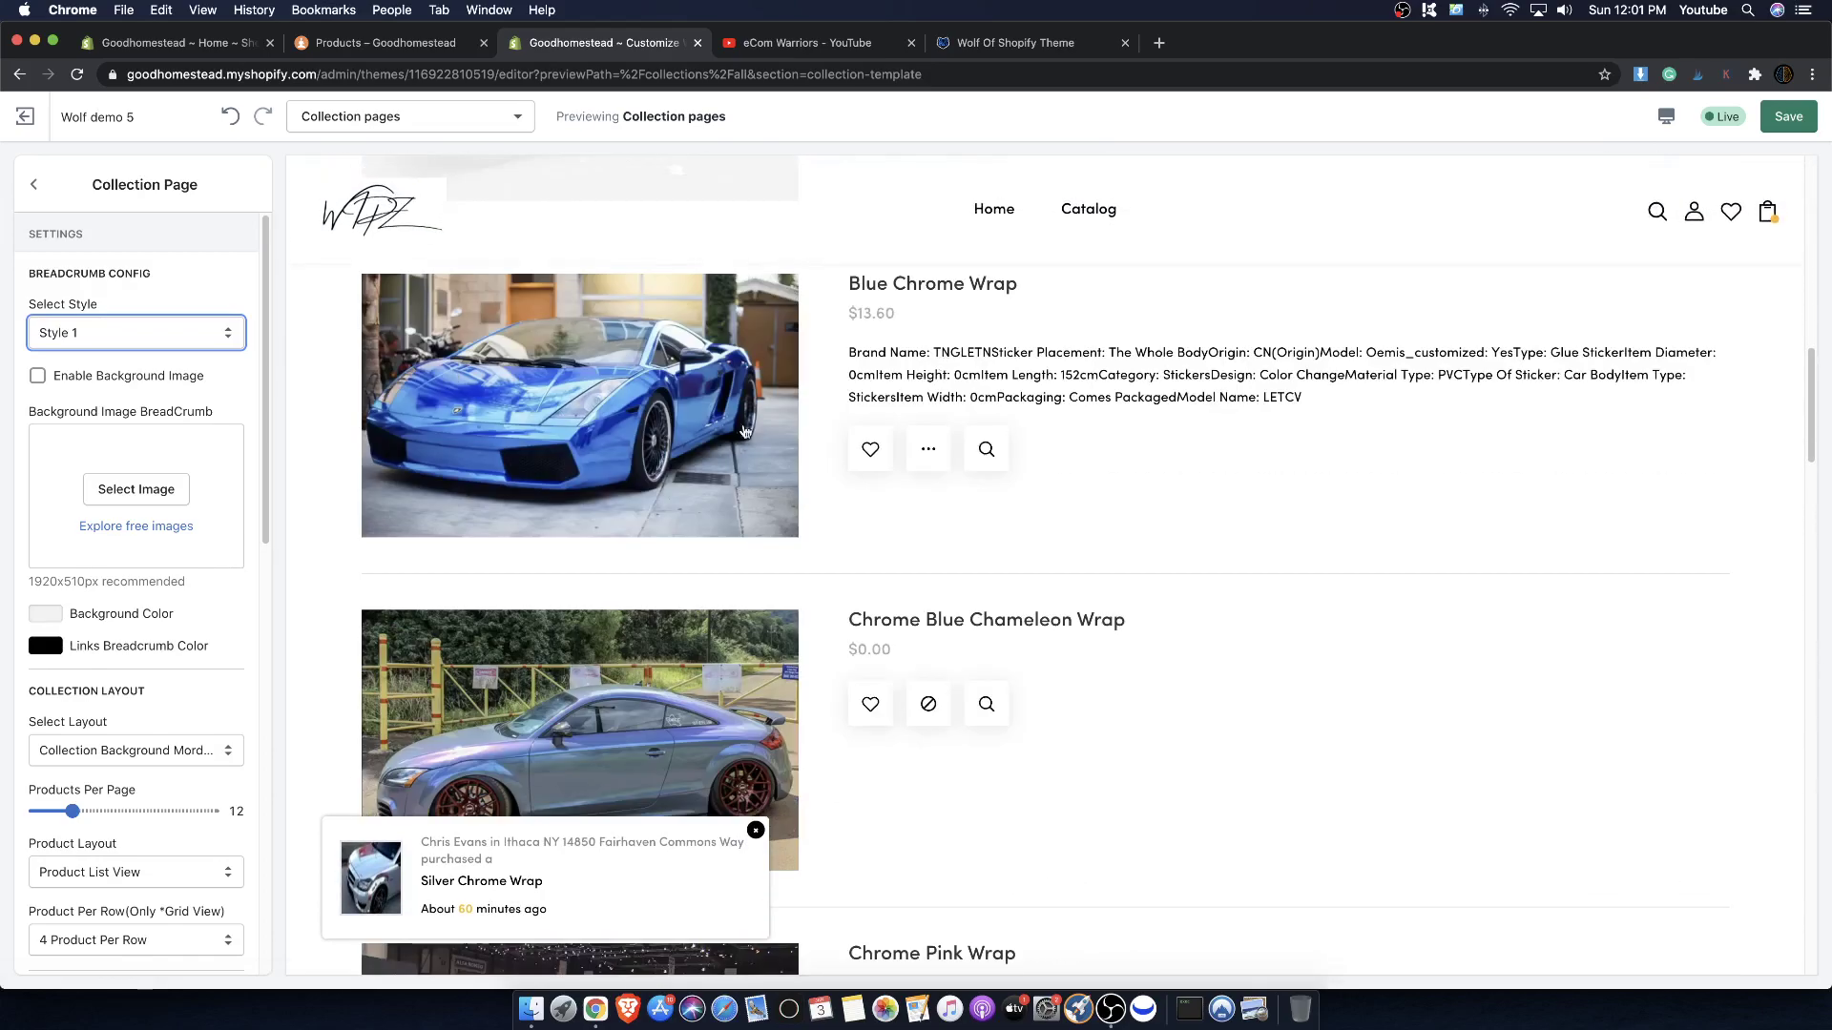
- Save the theme with the Style 1 breadcrumb and check the collection page's header, category circles, filter row and product list
scroll(734, 429, "down", 10)
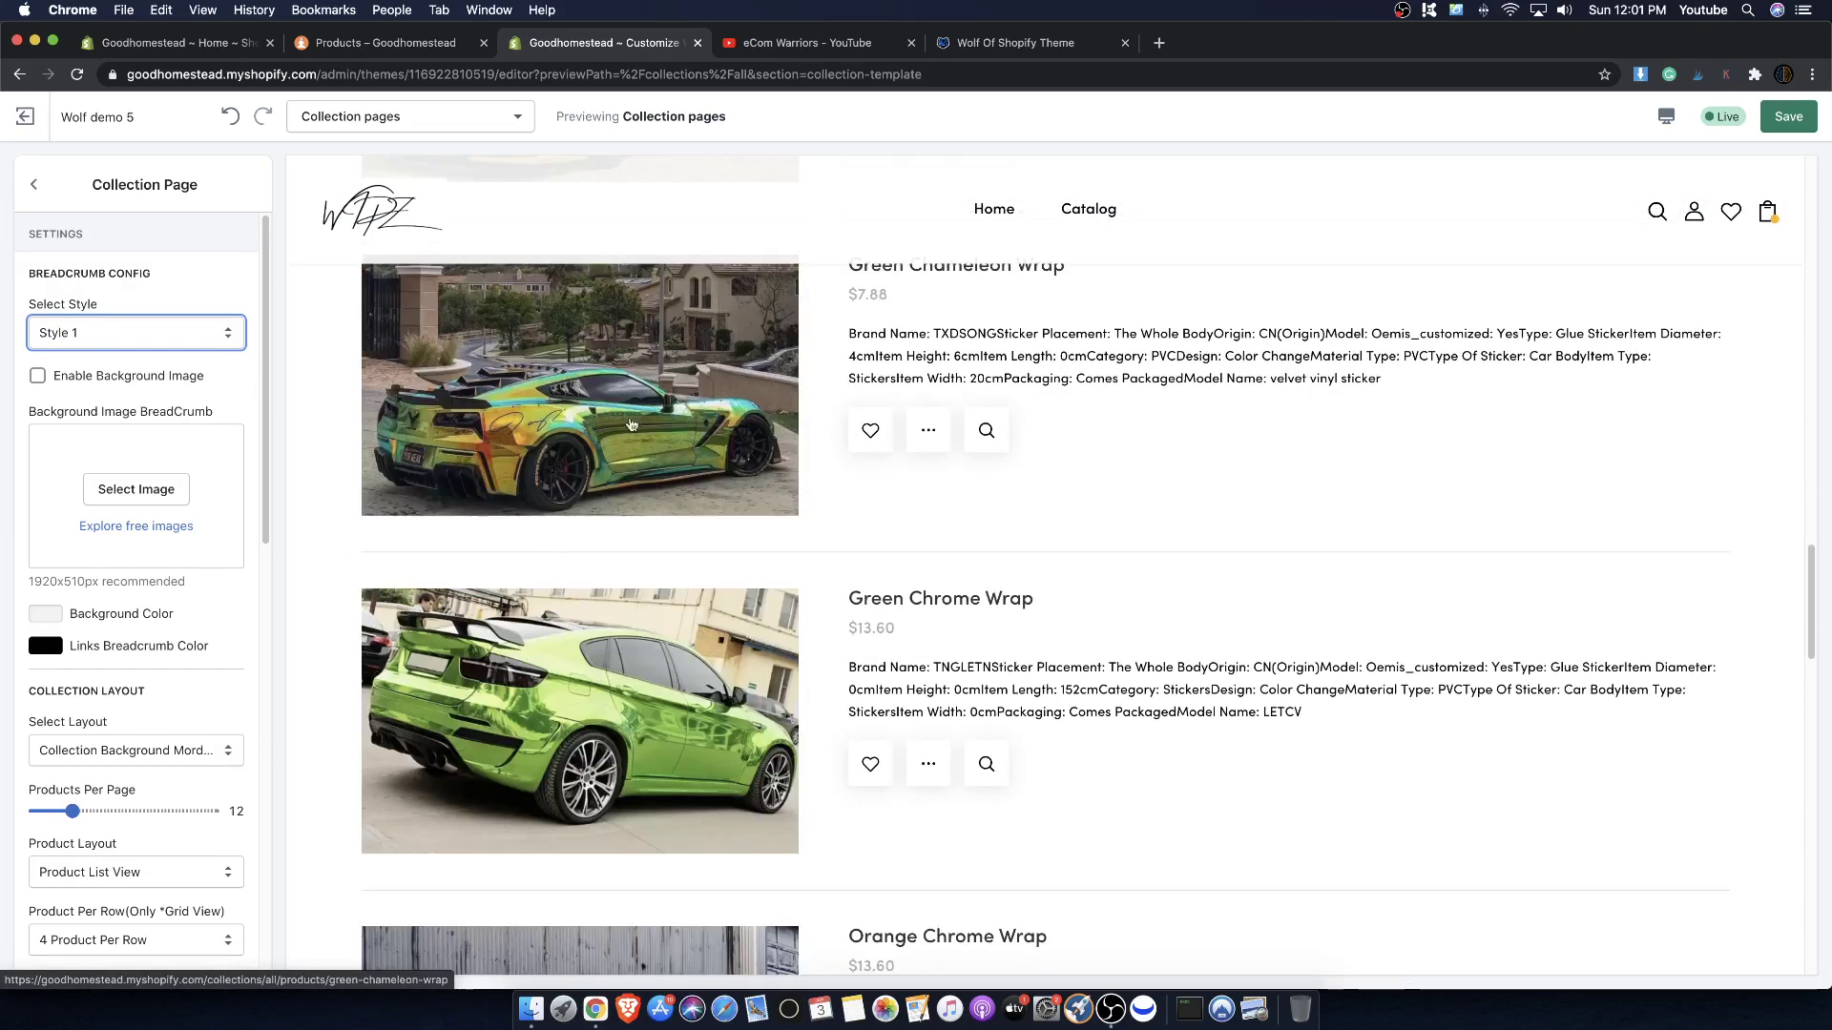
scroll(630, 424, "up", 15)
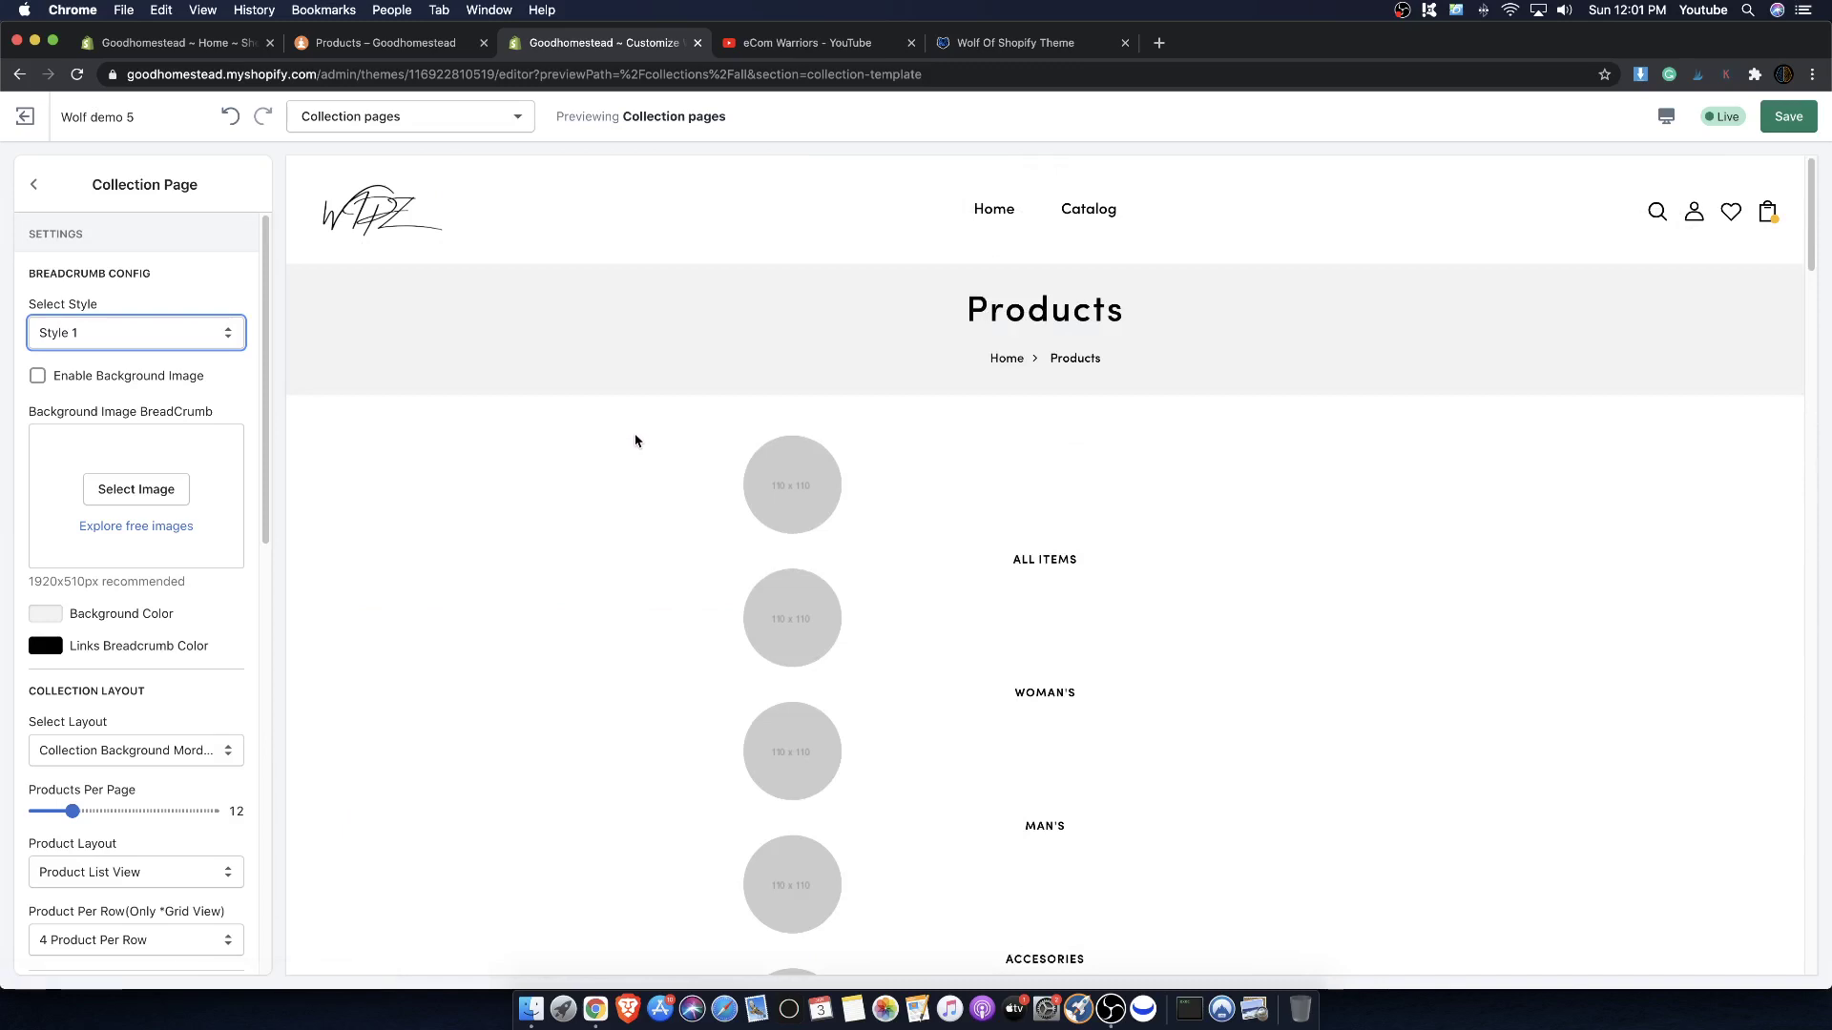
left_click(1798, 123)
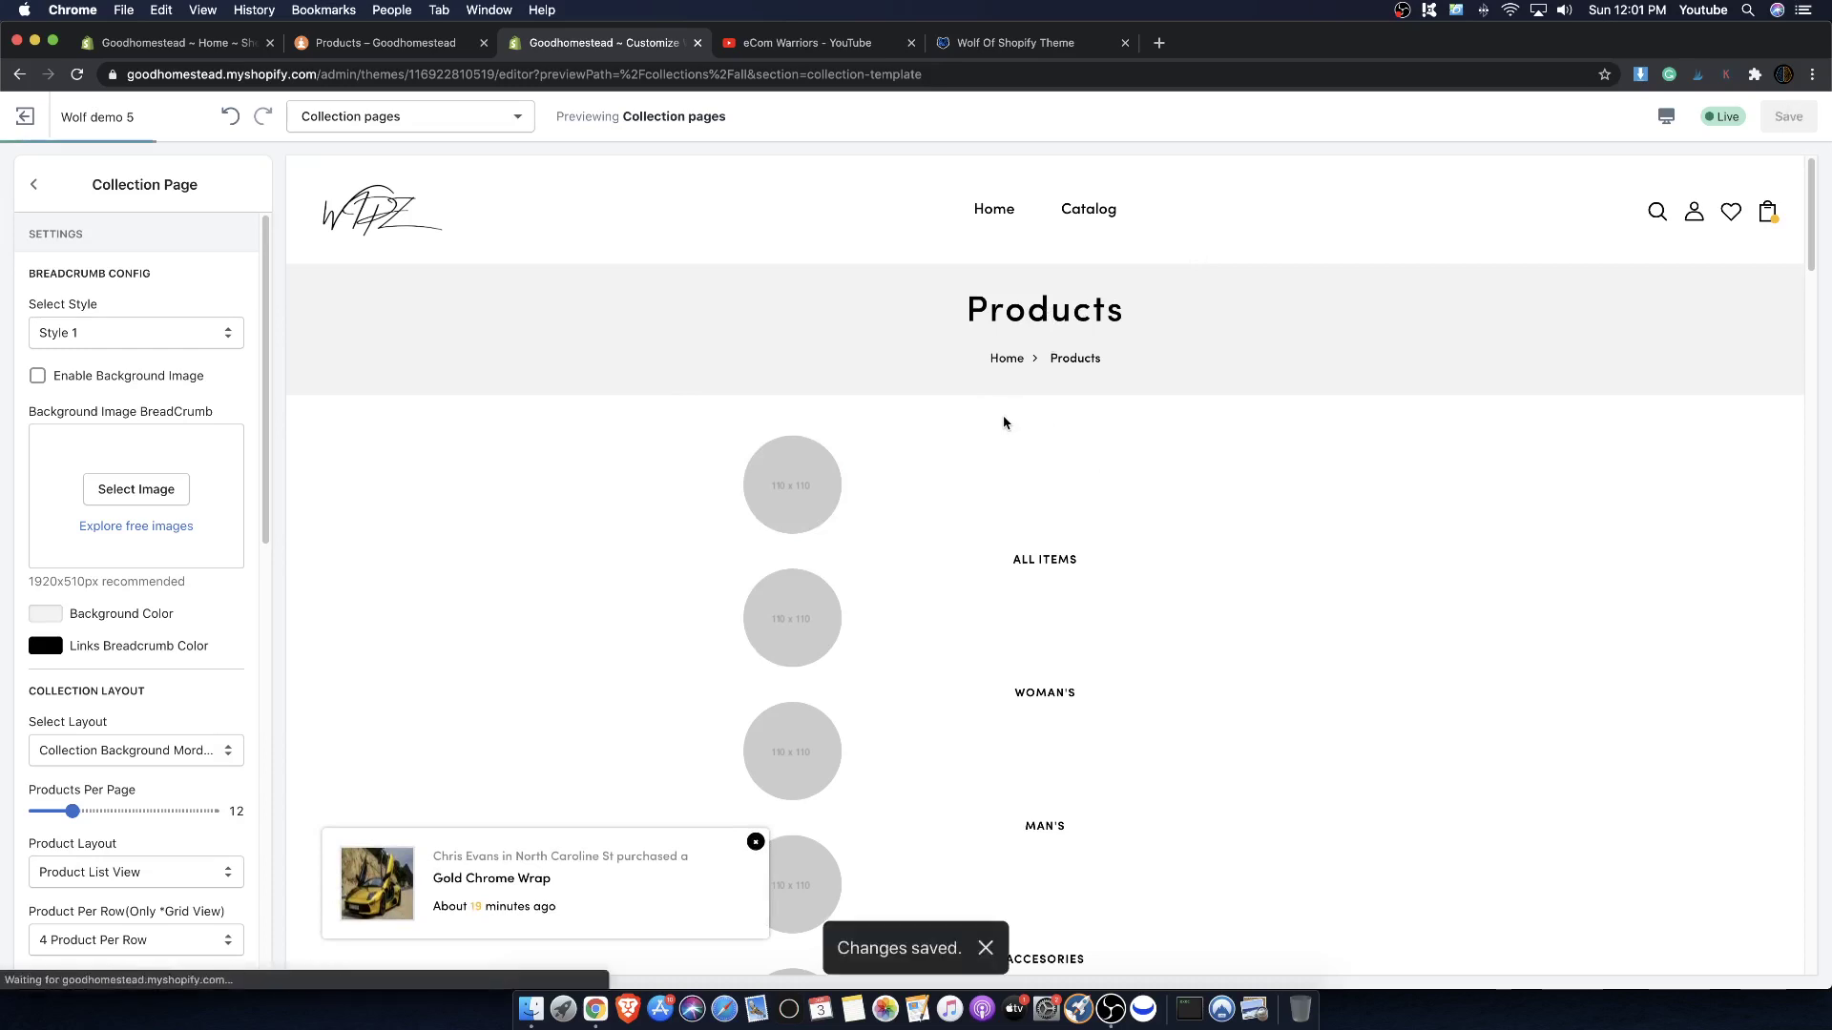
scroll(789, 615, "down", 2)
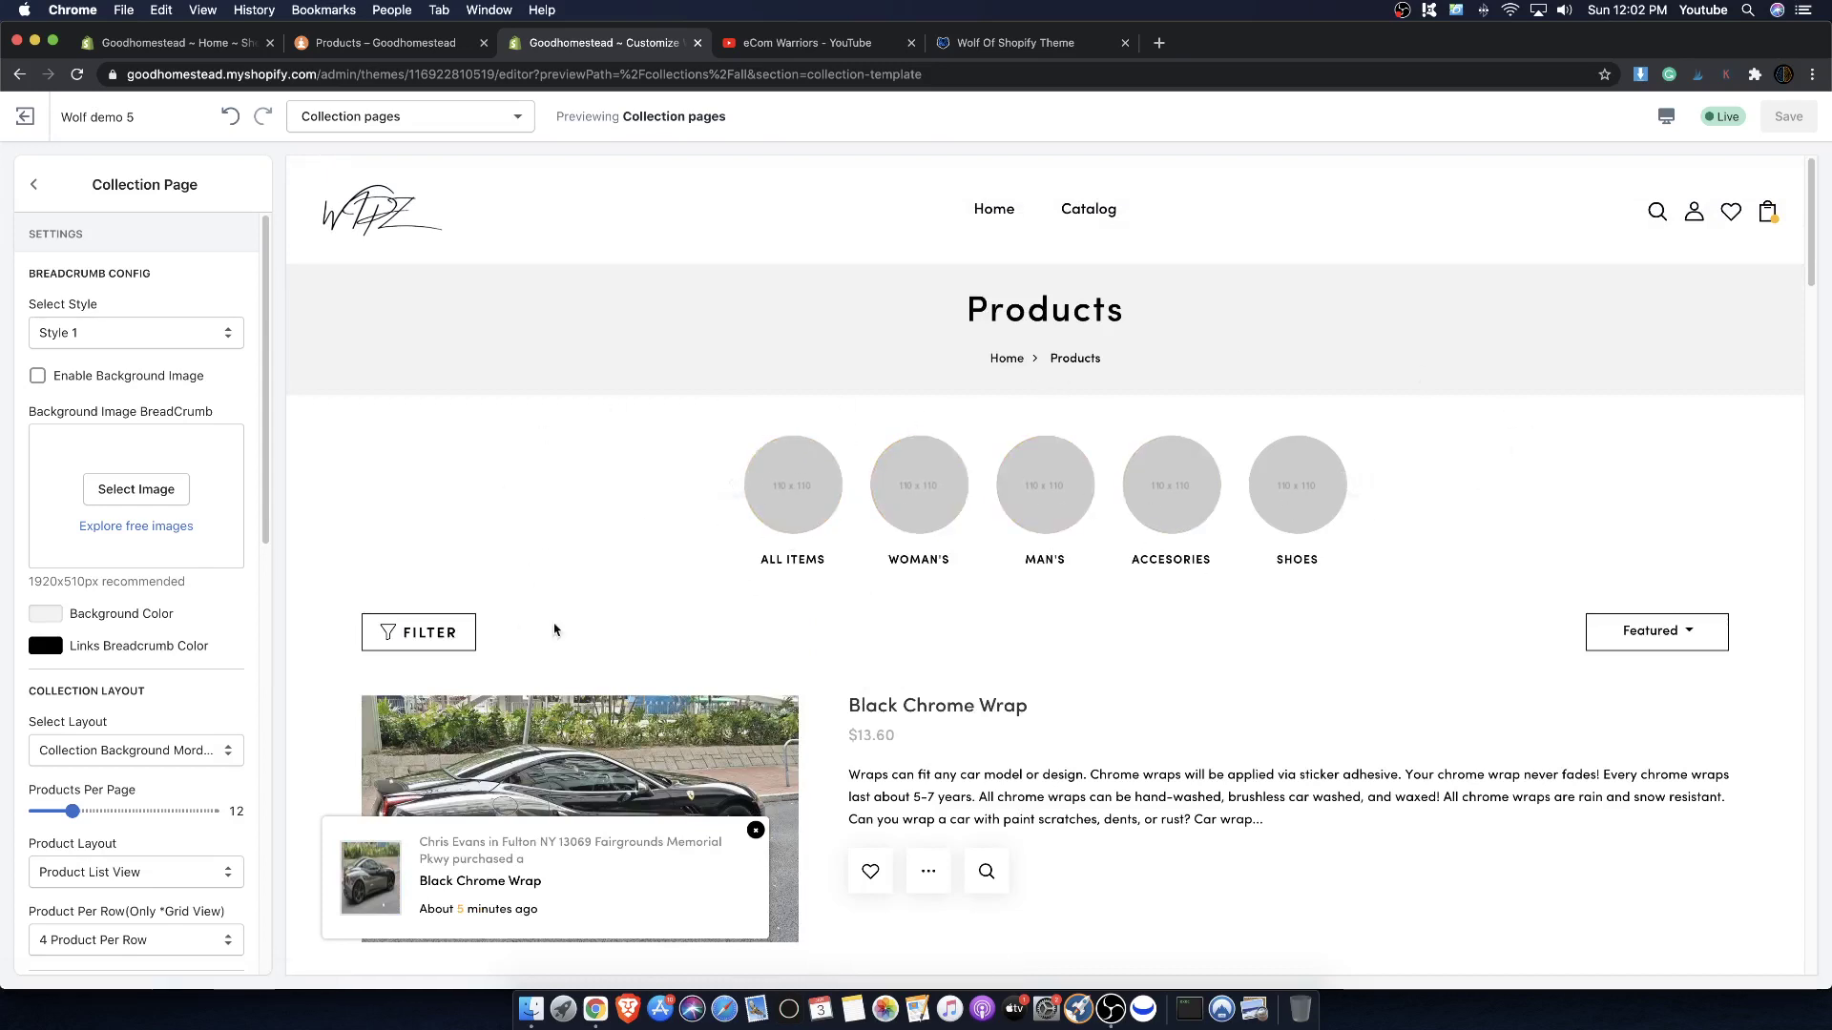
scroll(655, 497, "down", 3)
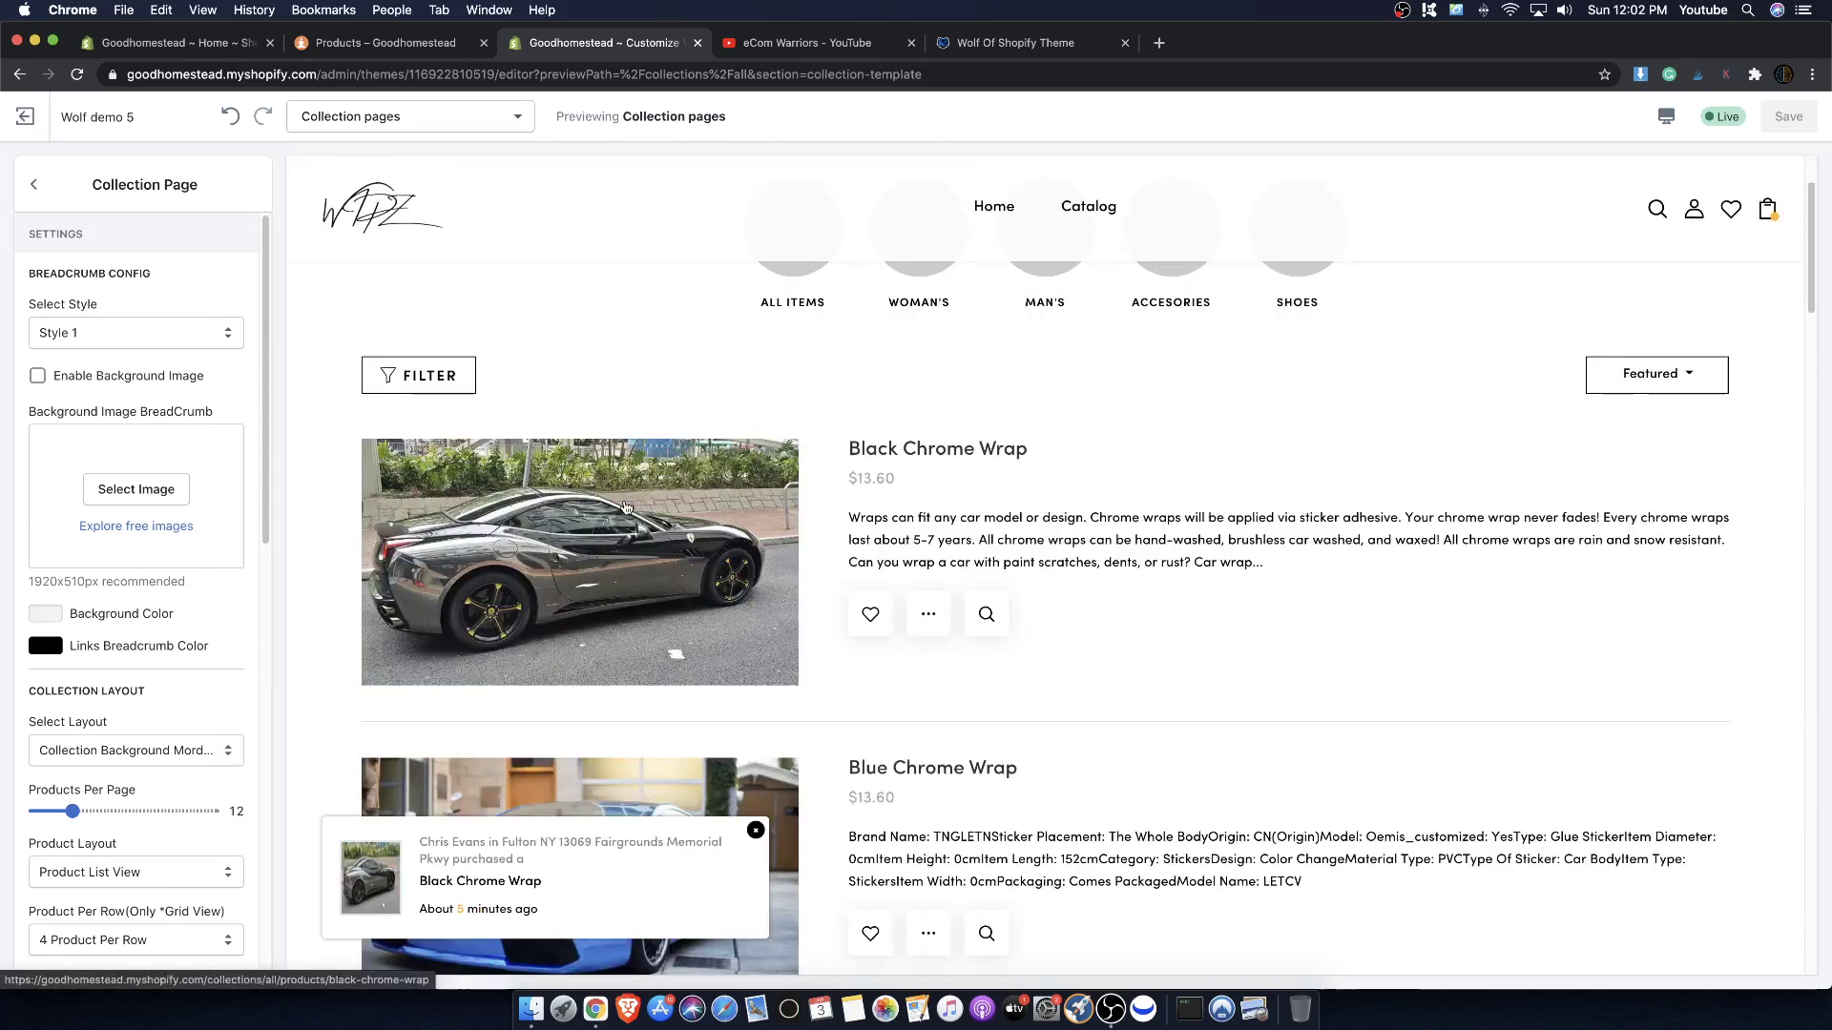
scroll(613, 499, "up", 3)
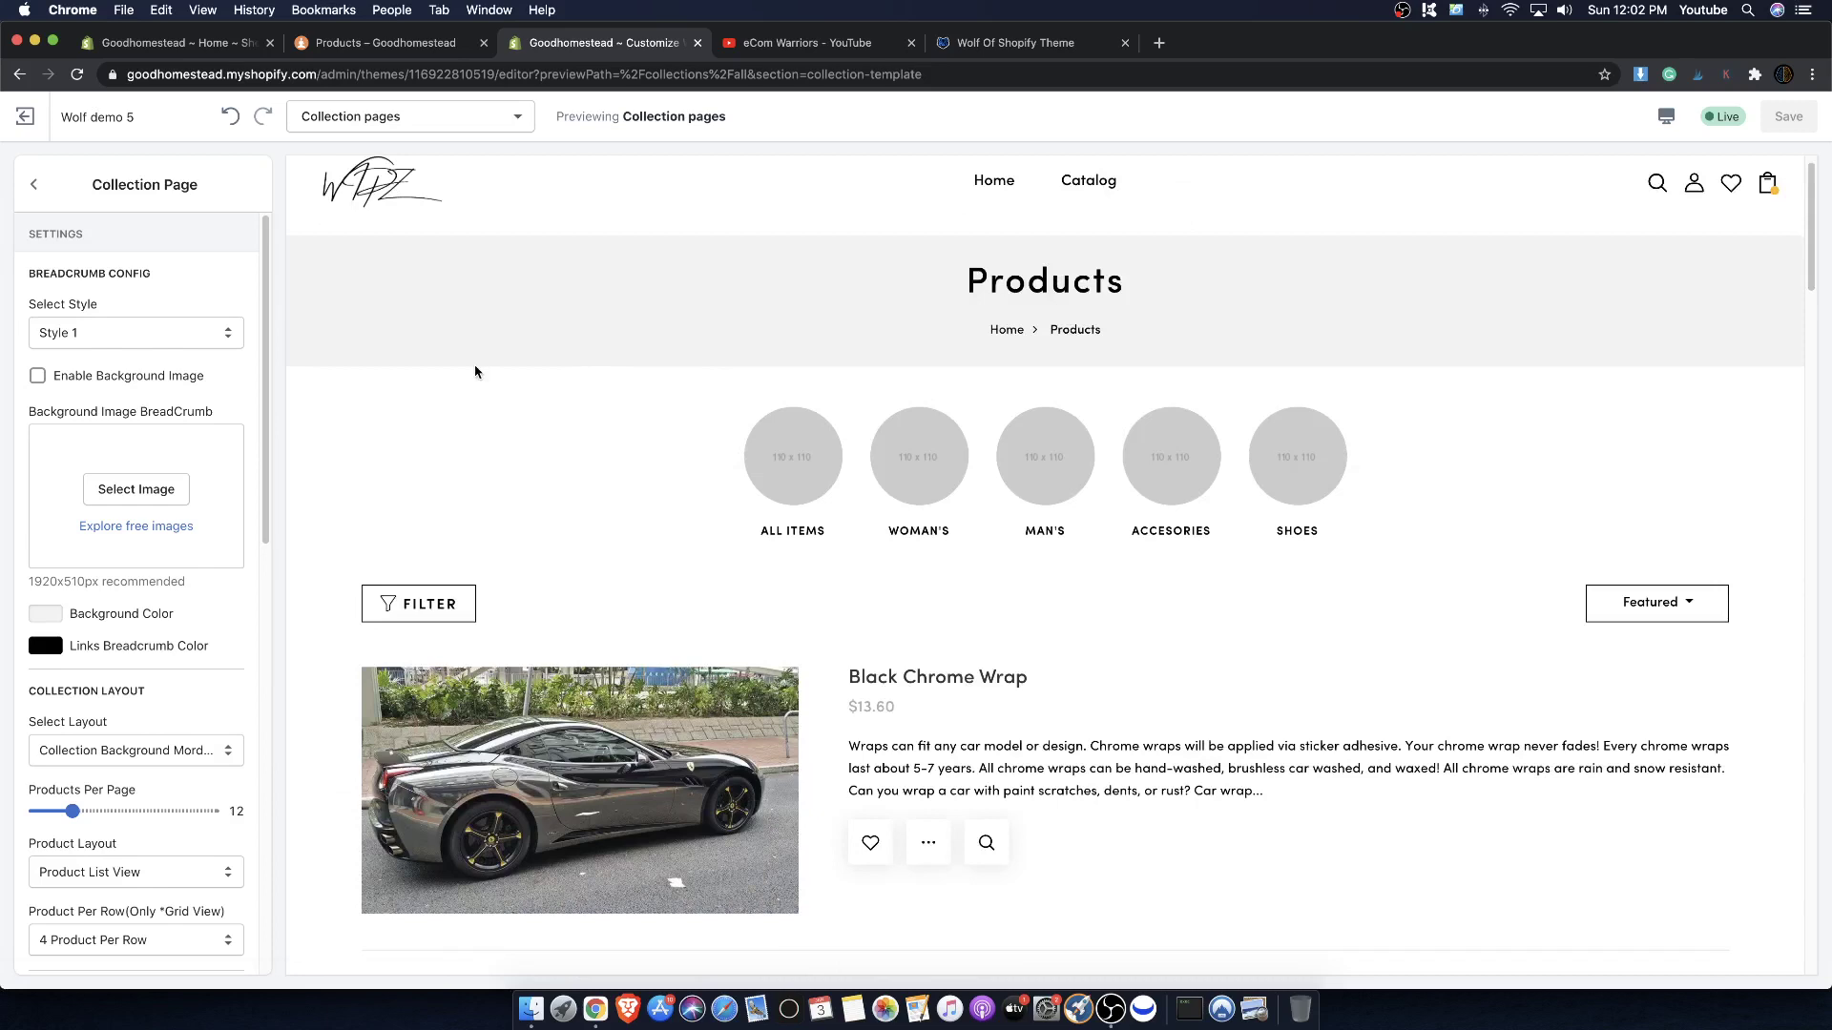
scroll(329, 892, "down", 1)
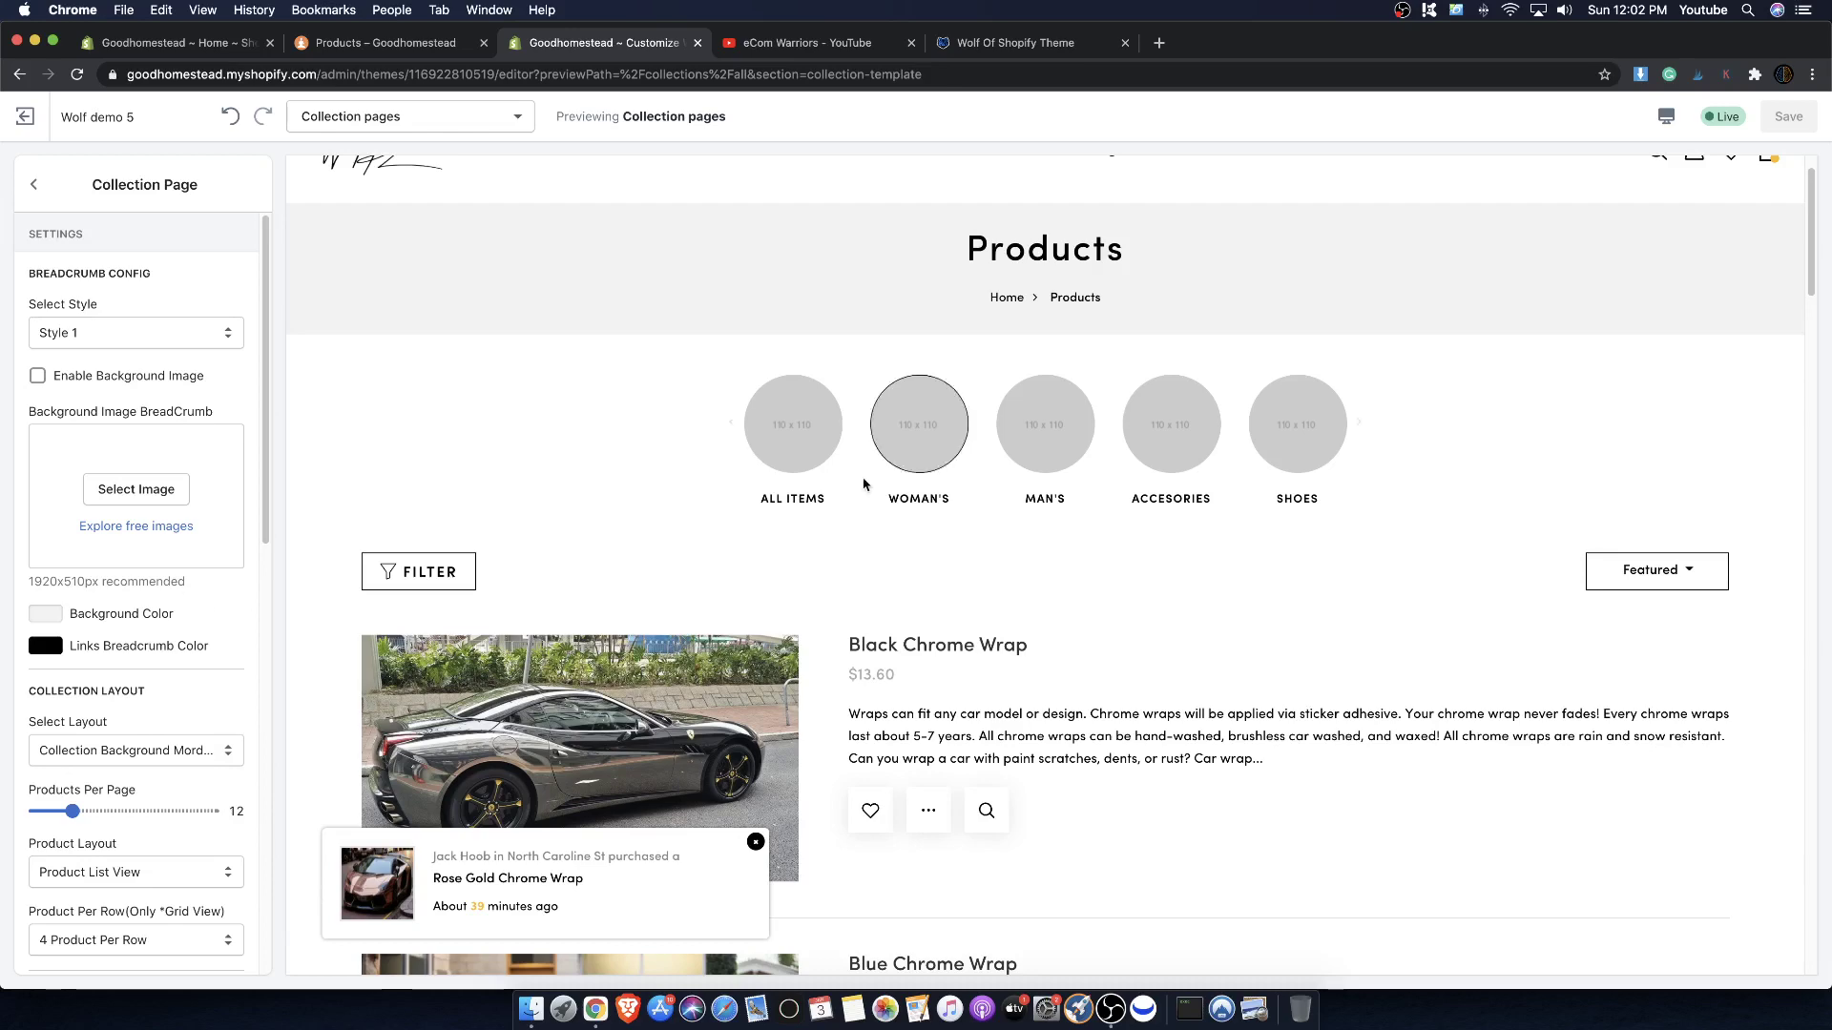
- Review the collection page's section settings and product list preview, and open the theme settings
scroll(125, 573, "down", 10)
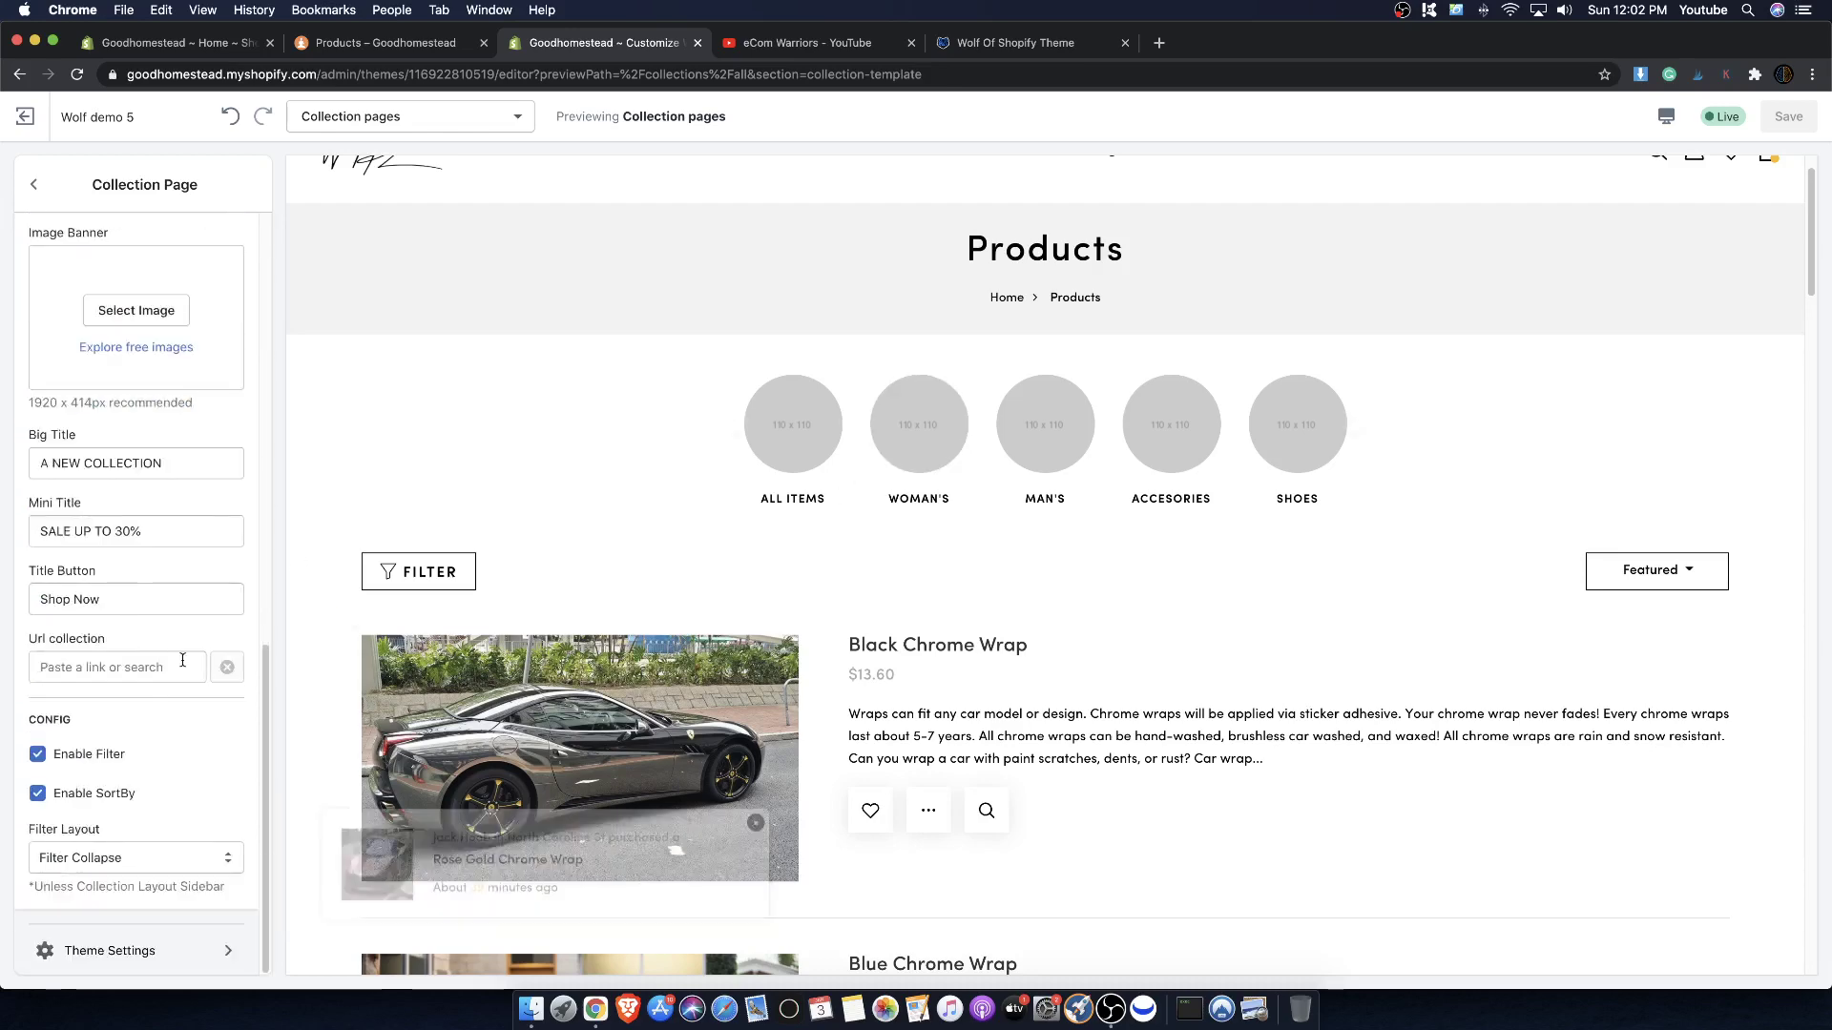
scroll(728, 674, "down", 3)
scroll(728, 675, "up", 4)
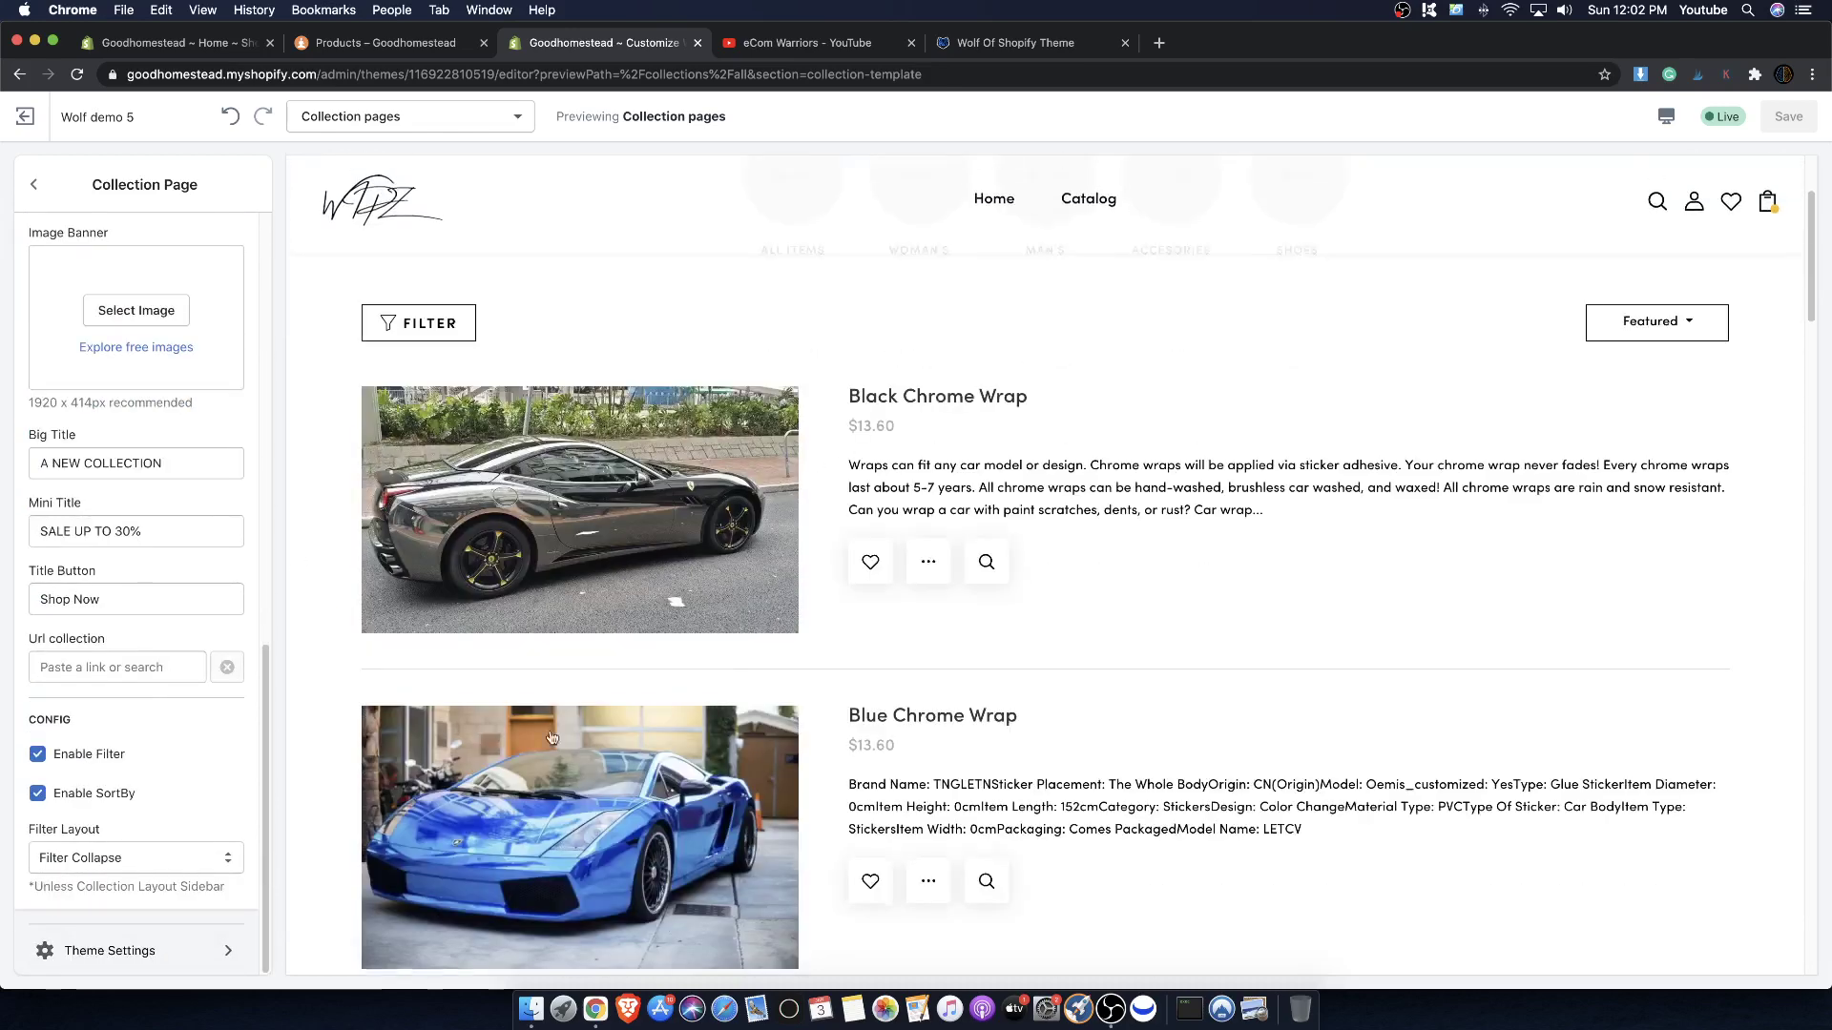
scroll(165, 763, "up", 3)
scroll(165, 763, "down", 3)
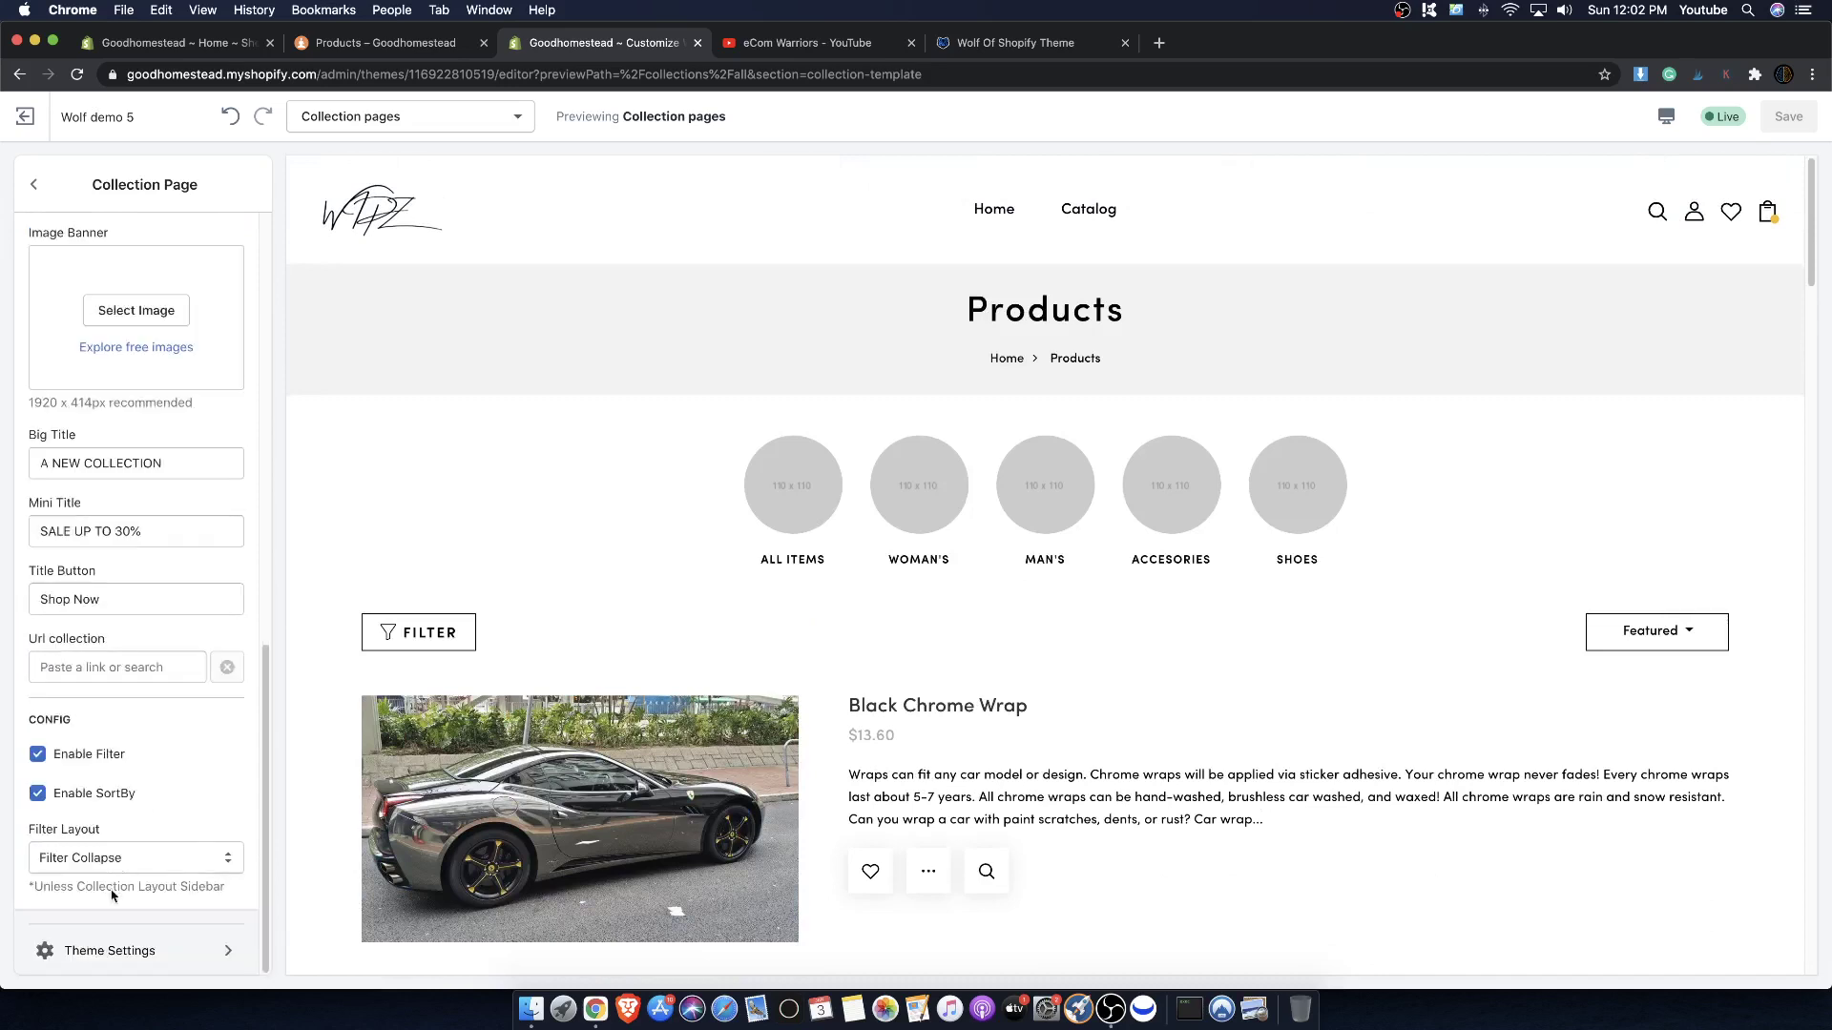
left_click(111, 951)
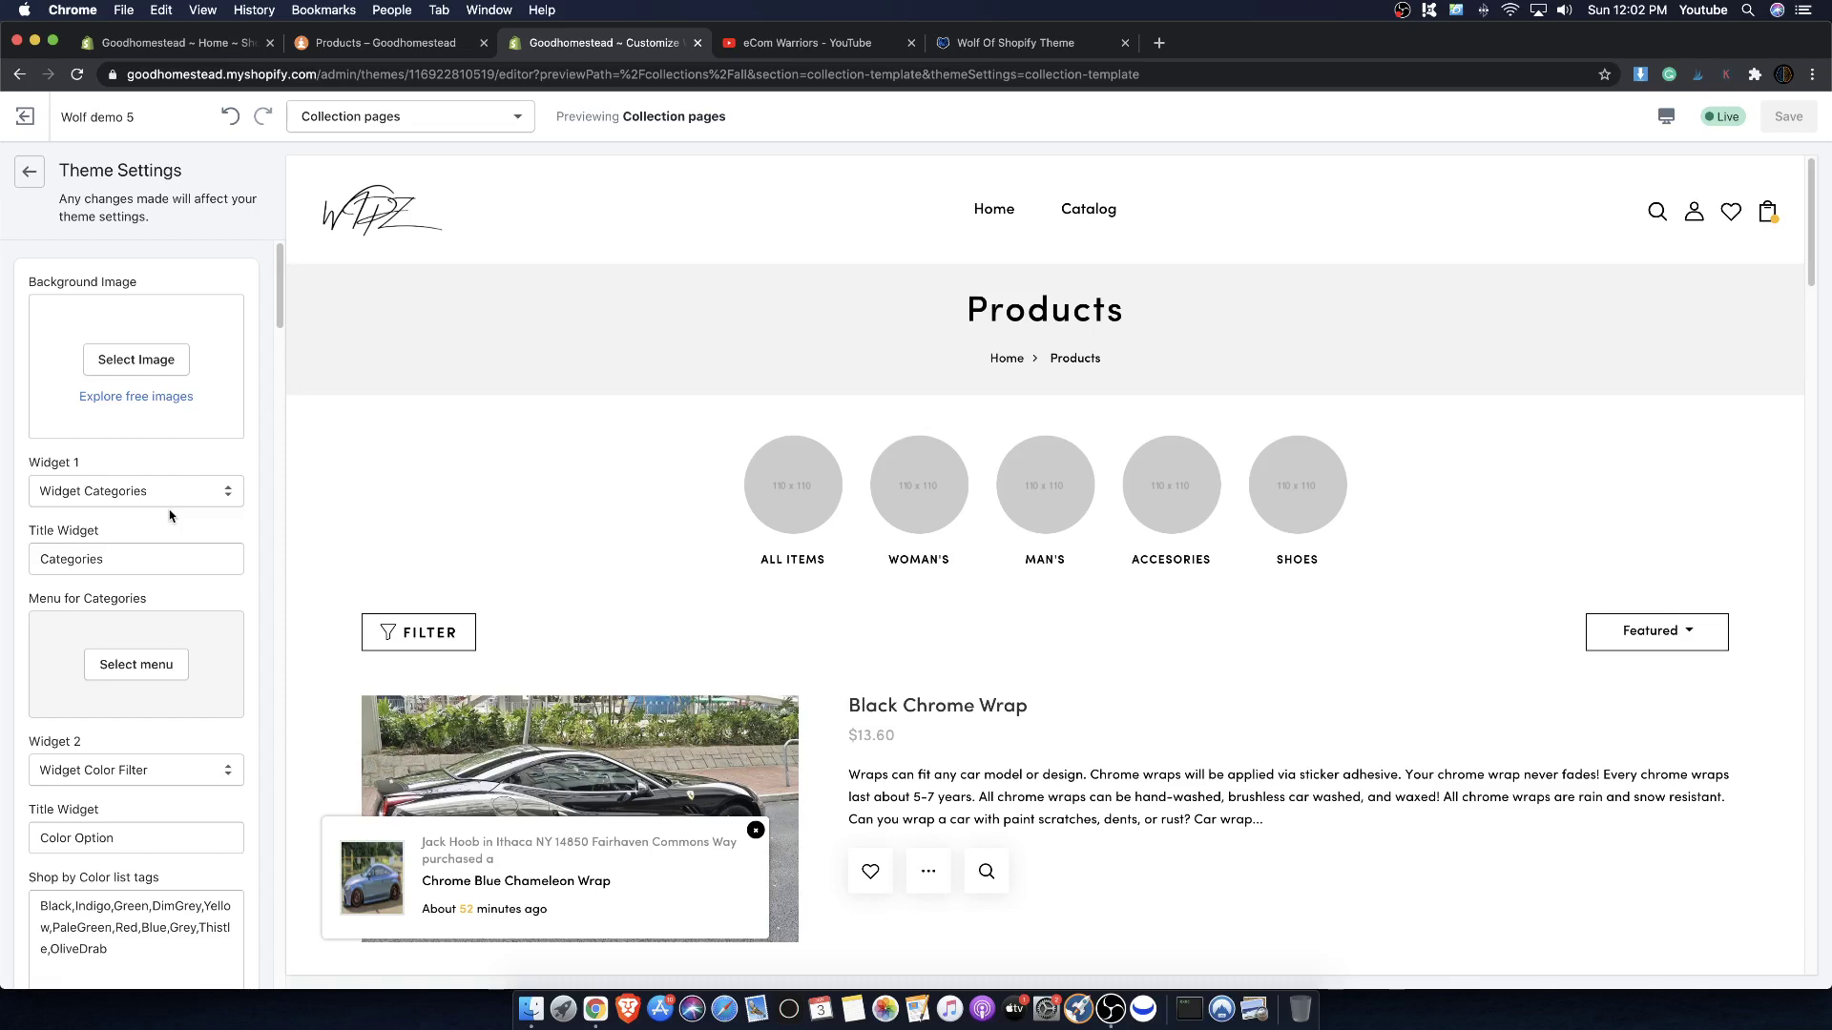
- Look through the collection theme settings for the titles and links of the round collection icons
scroll(744, 458, "down", 3)
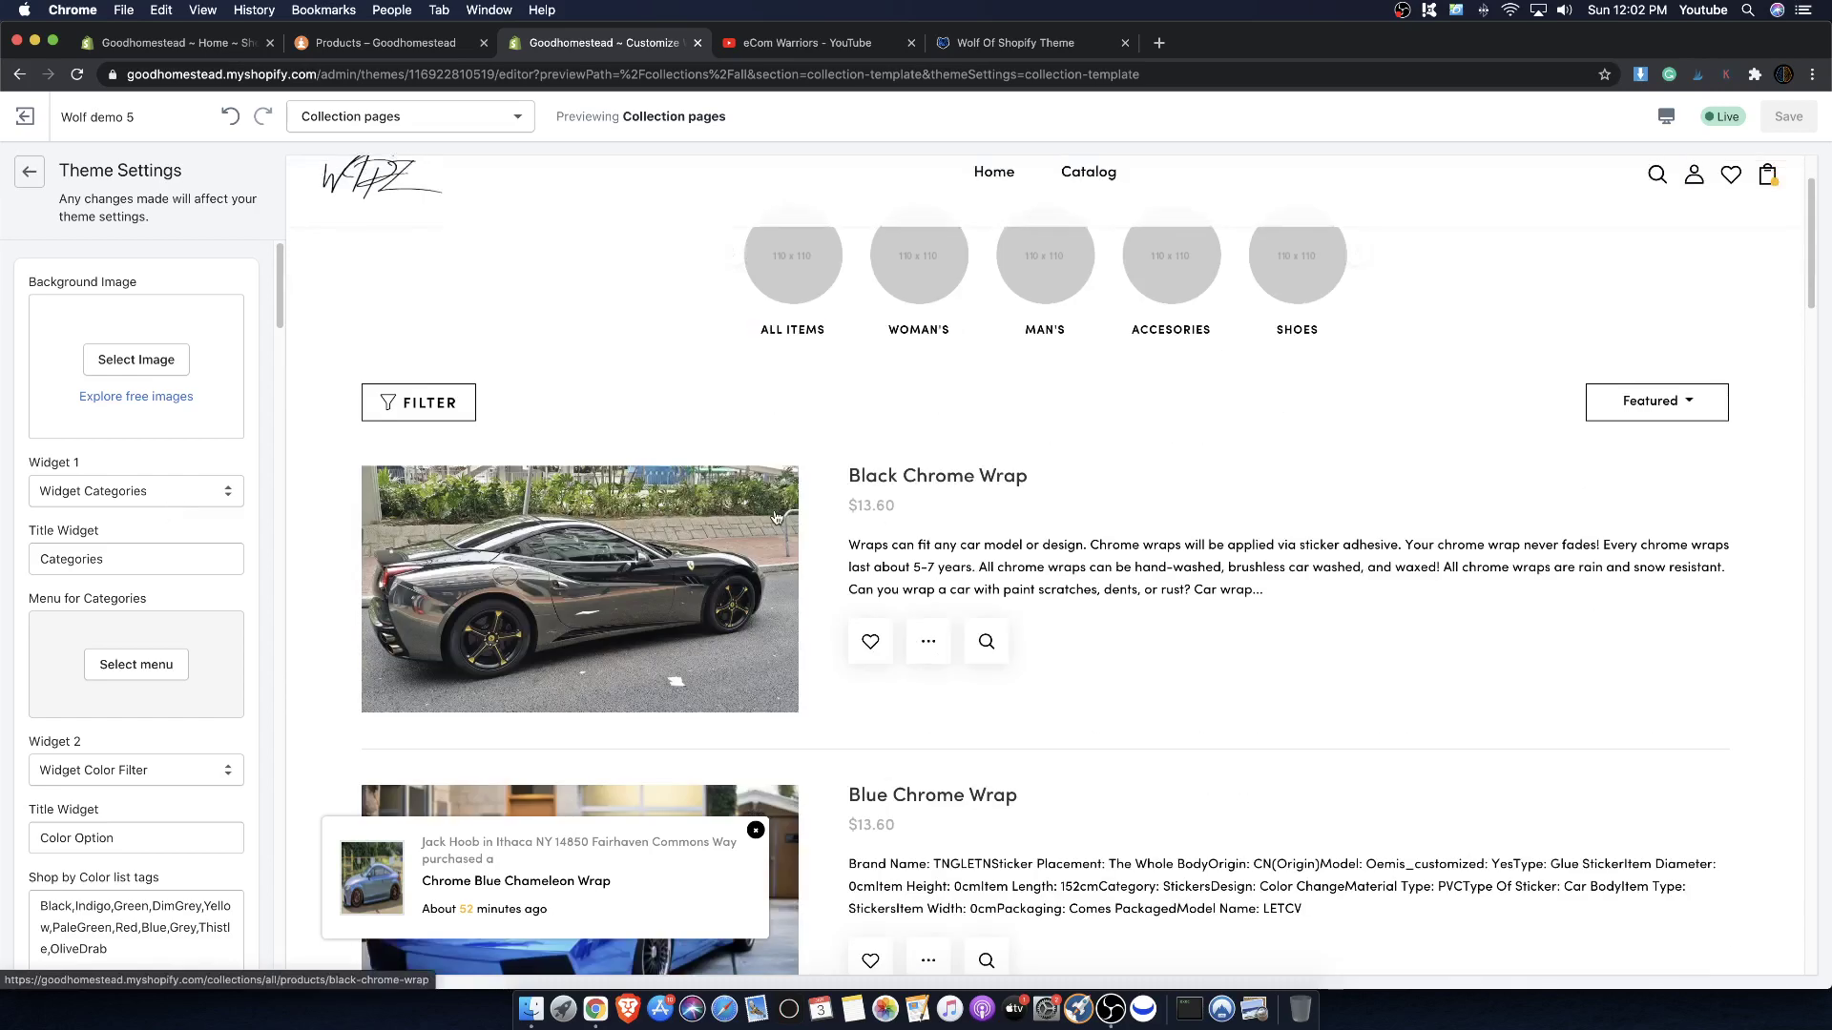
scroll(613, 523, "up", 3)
scroll(122, 558, "down", 10)
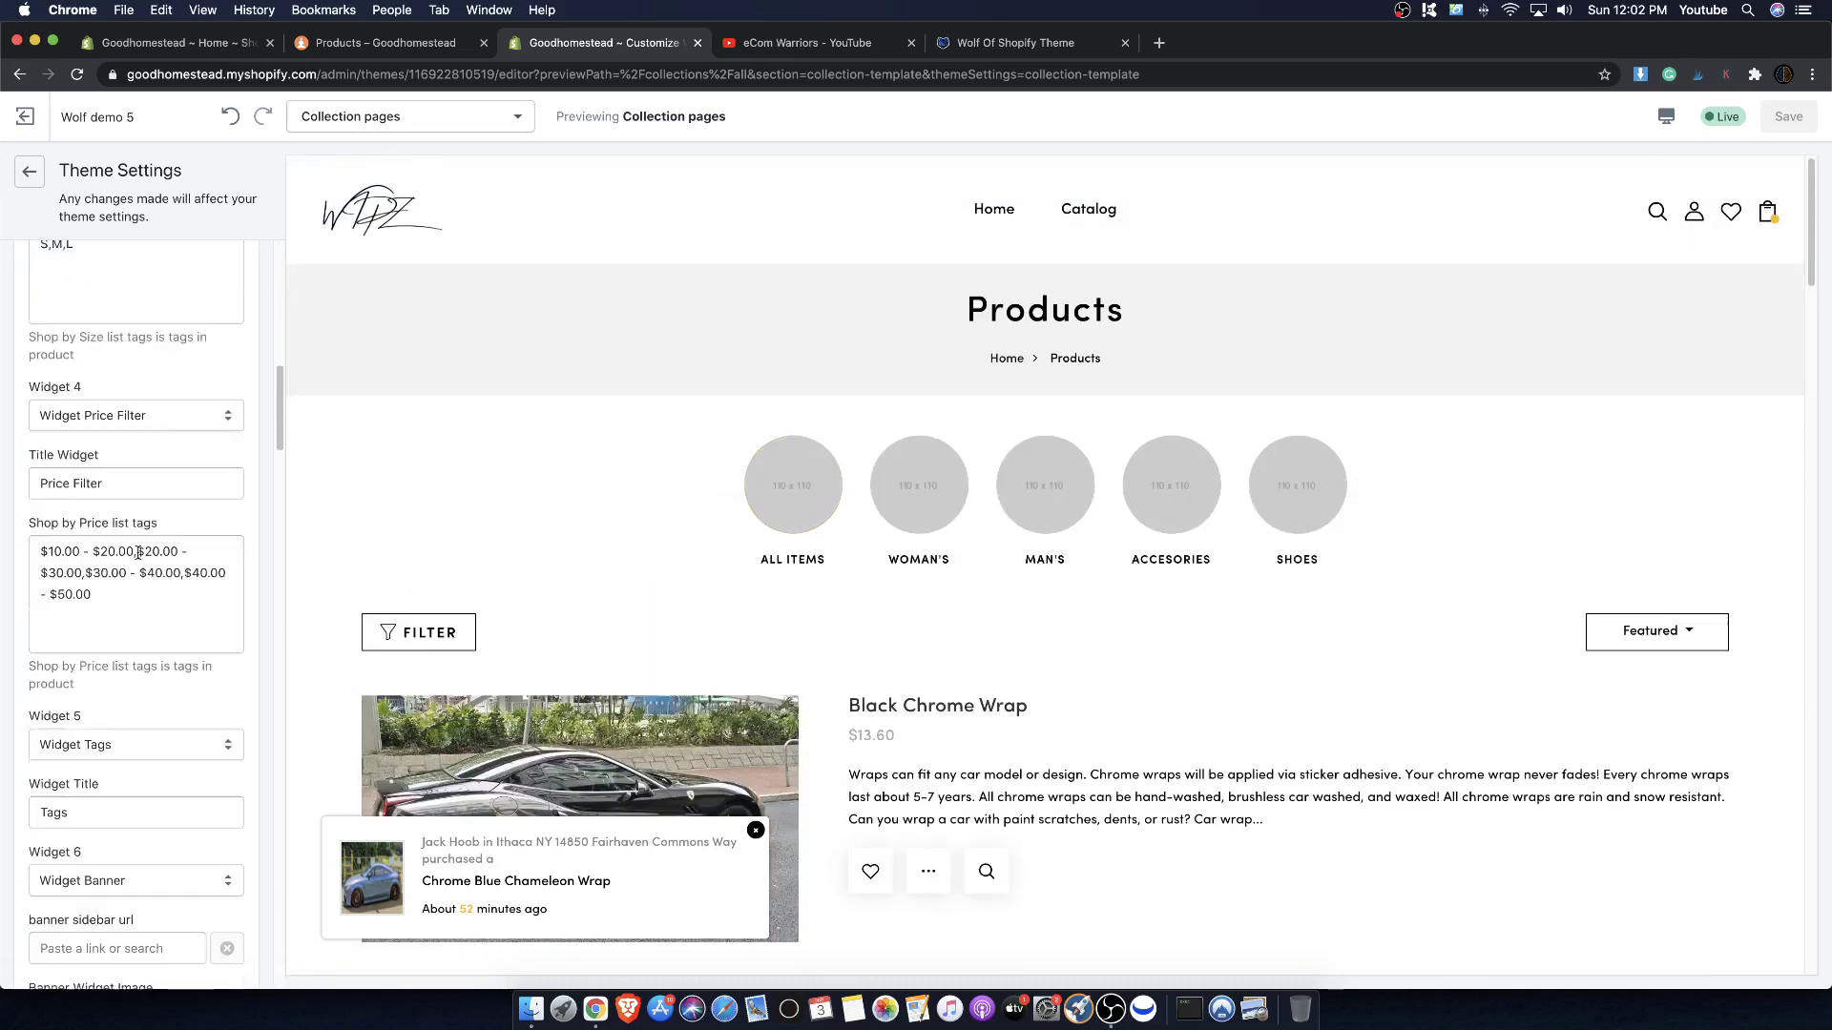
scroll(138, 556, "down", 15)
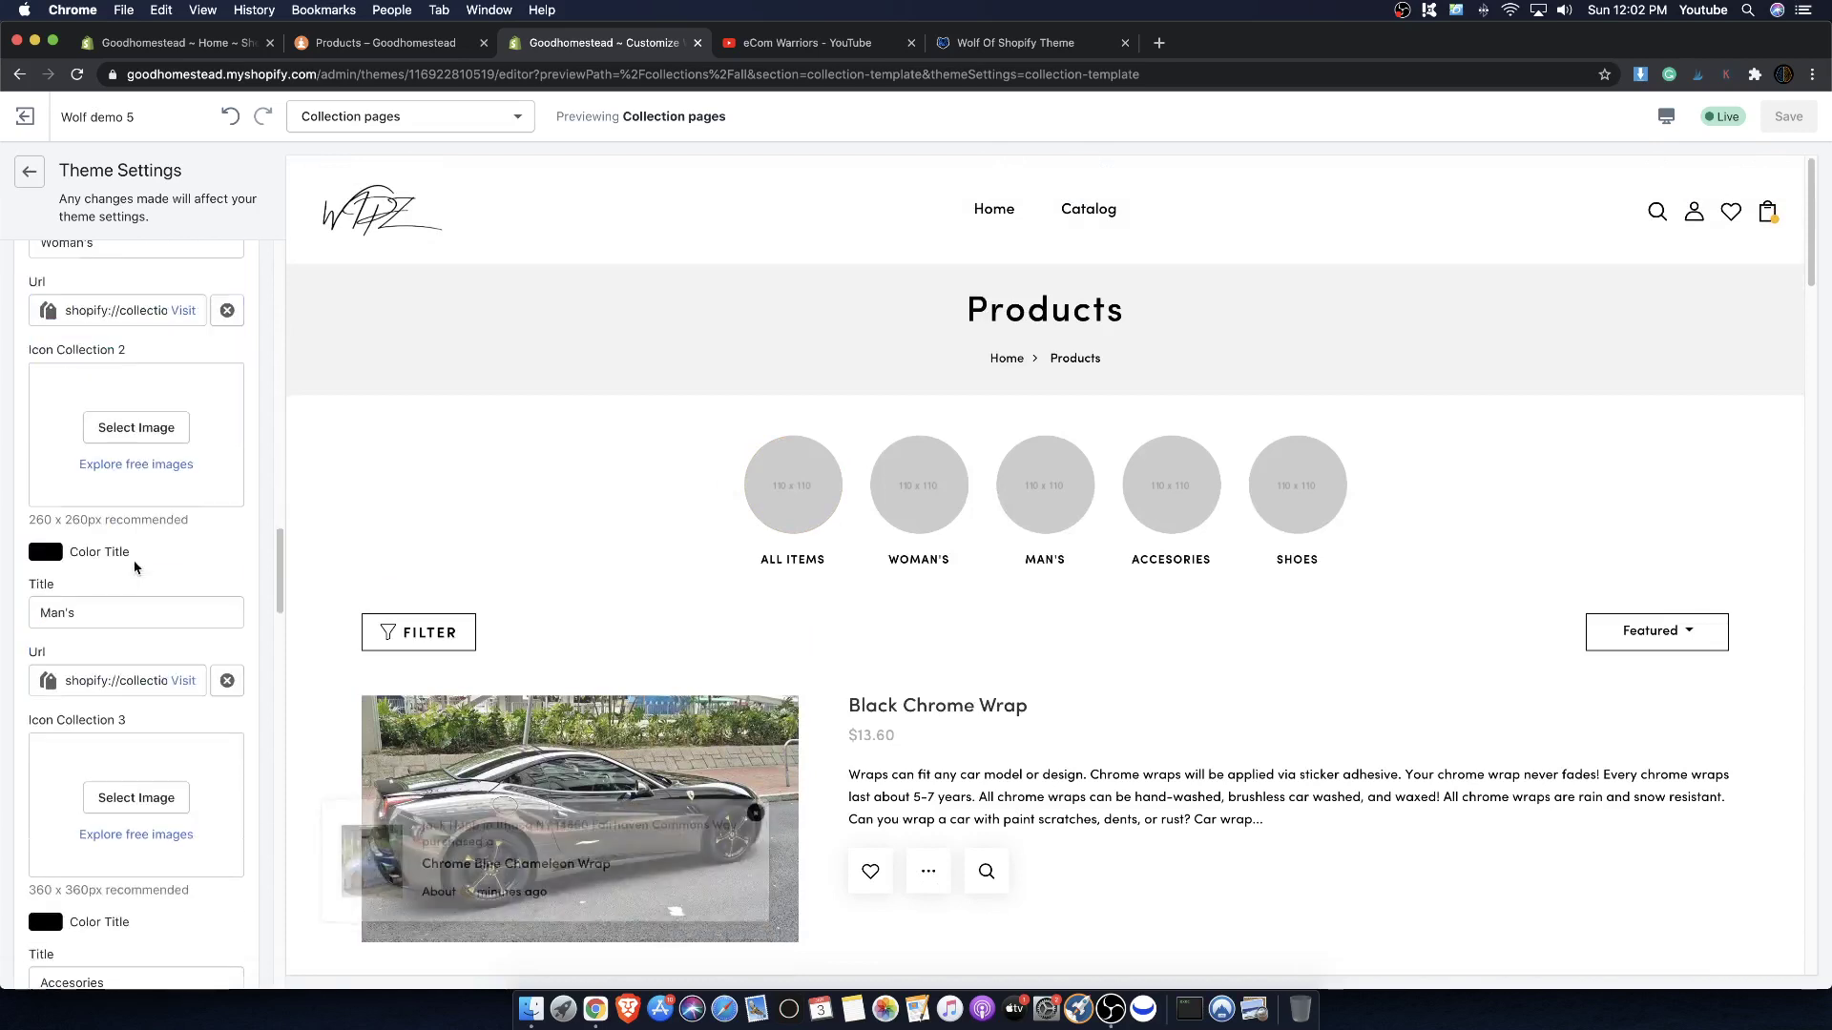
scroll(131, 567, "up", 15)
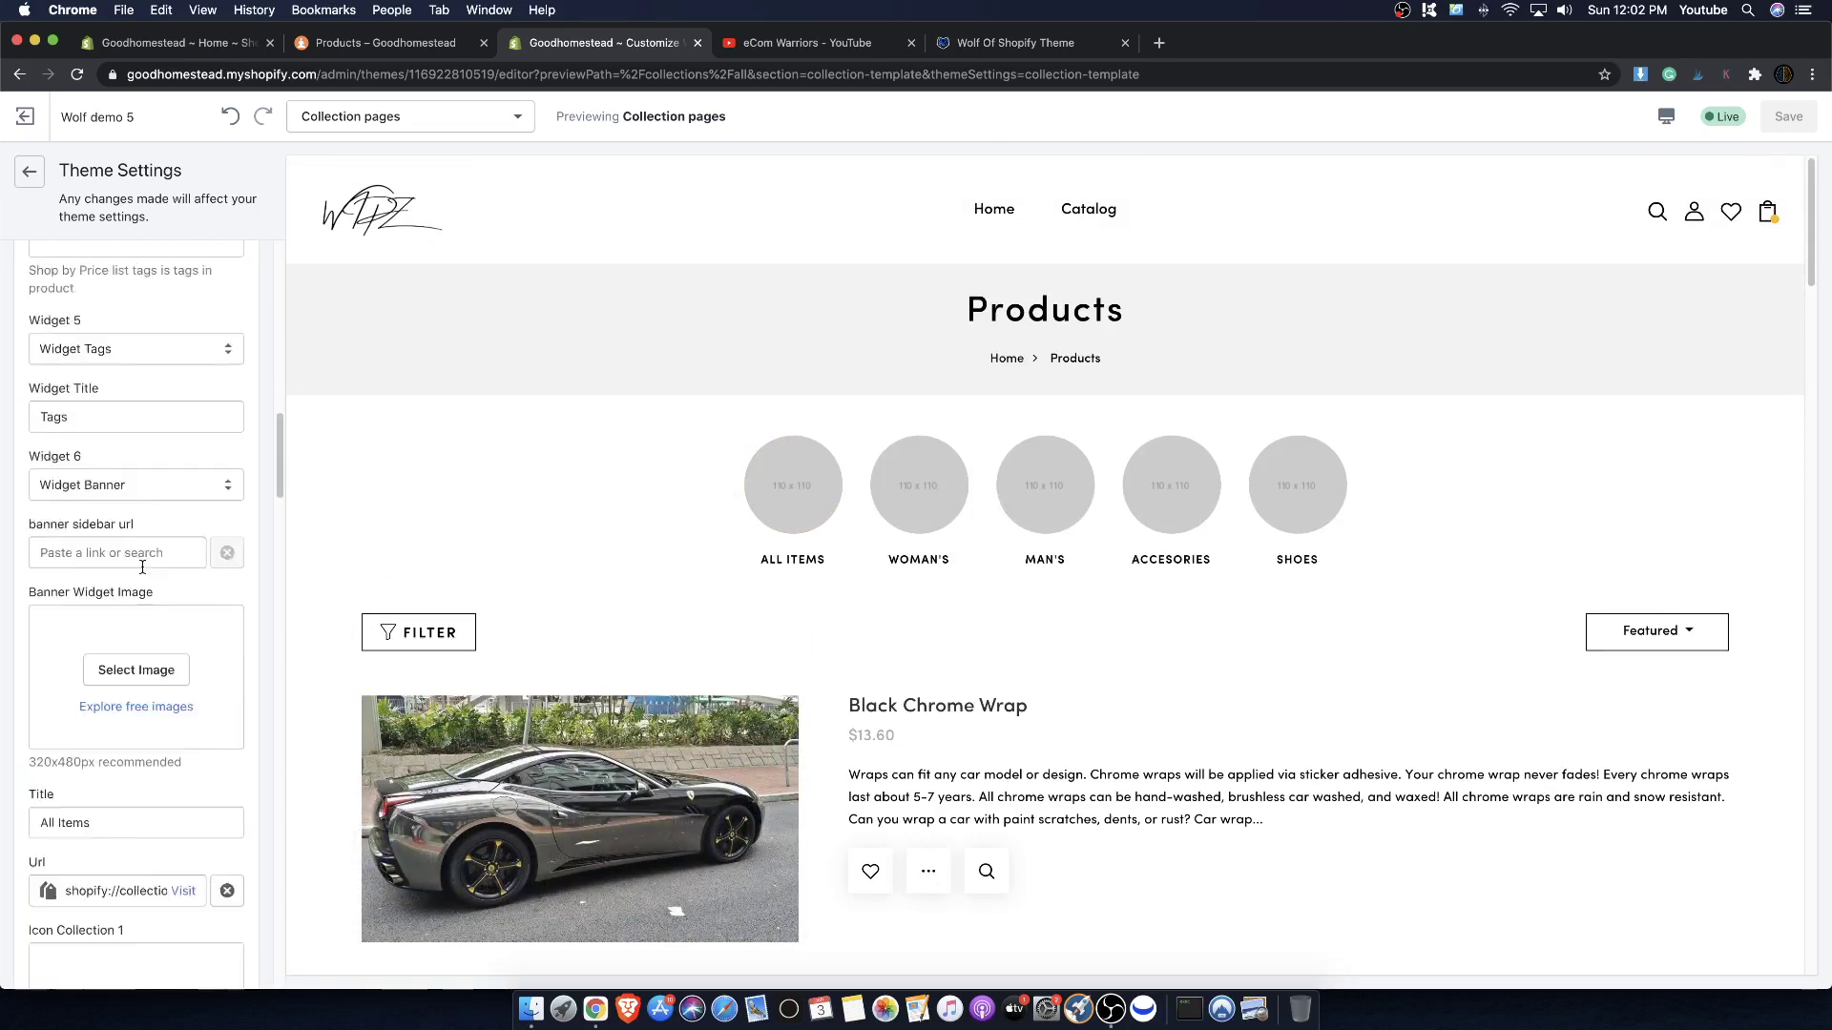
scroll(144, 571, "down", 10)
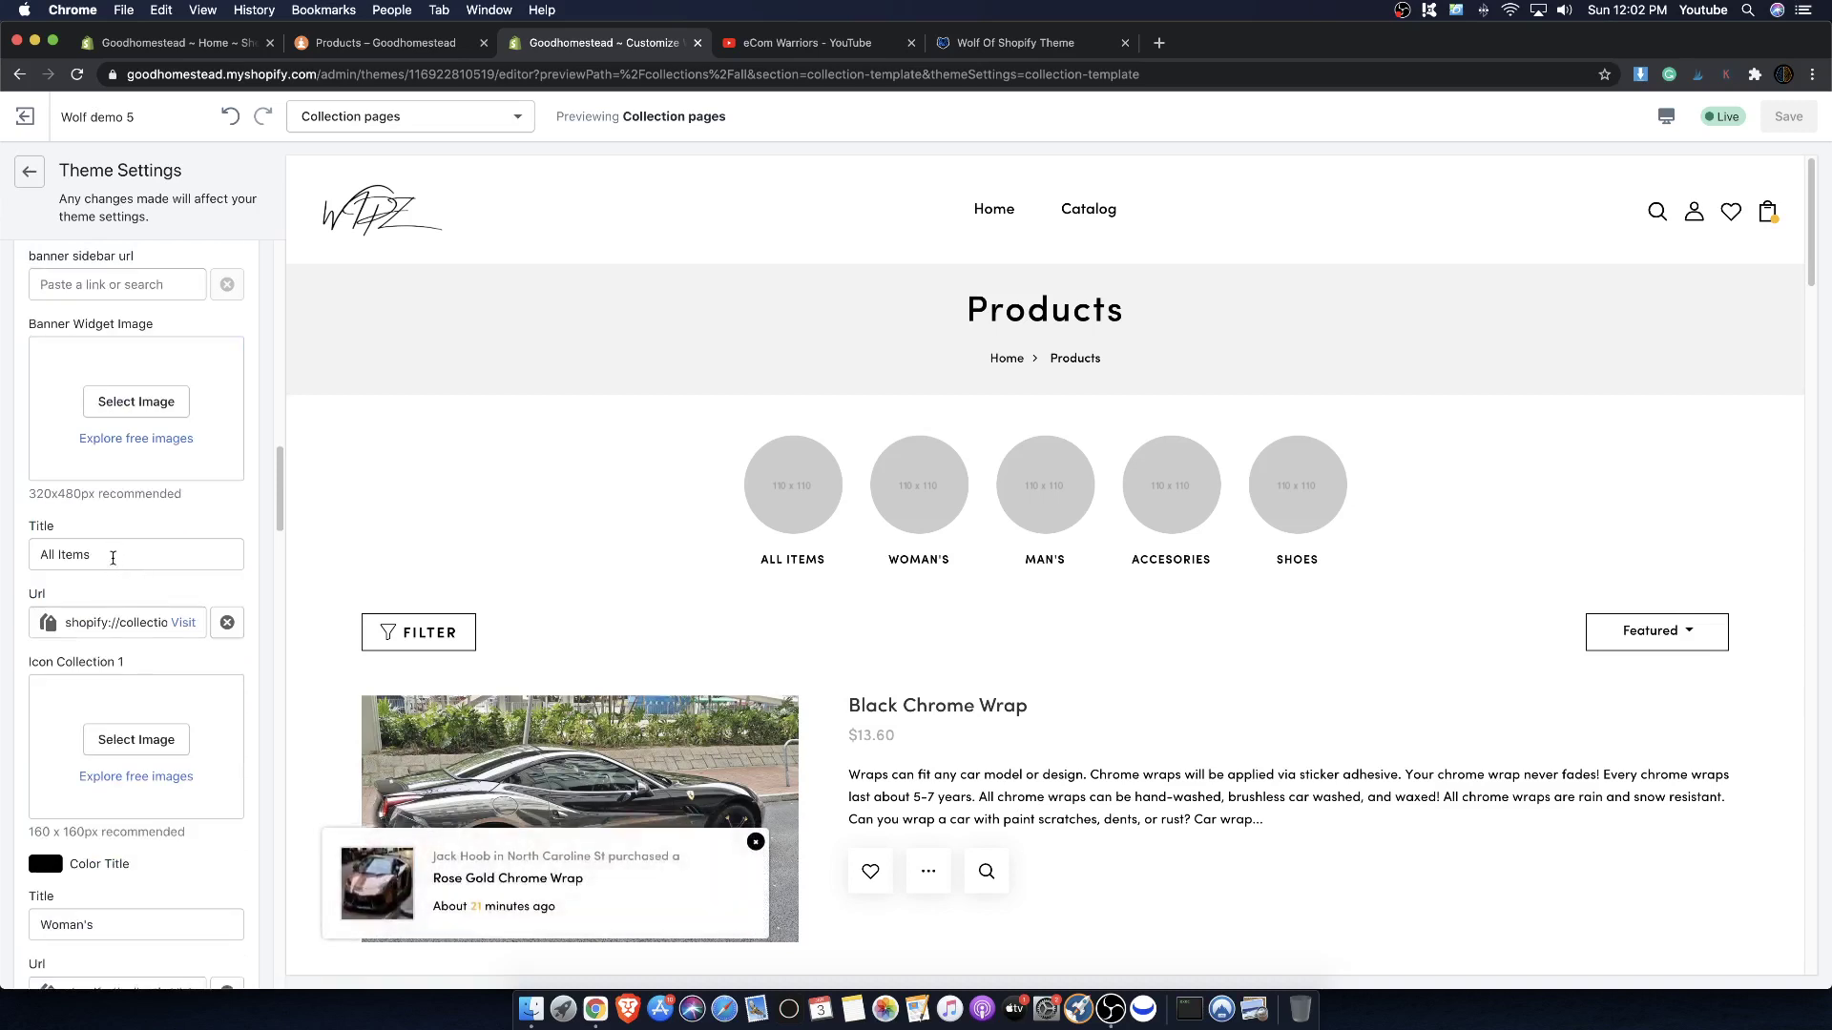
- Rename the first collection icon from "All Items" to "Chrome Wraps"
left_click_drag(114, 554, 58, 554)
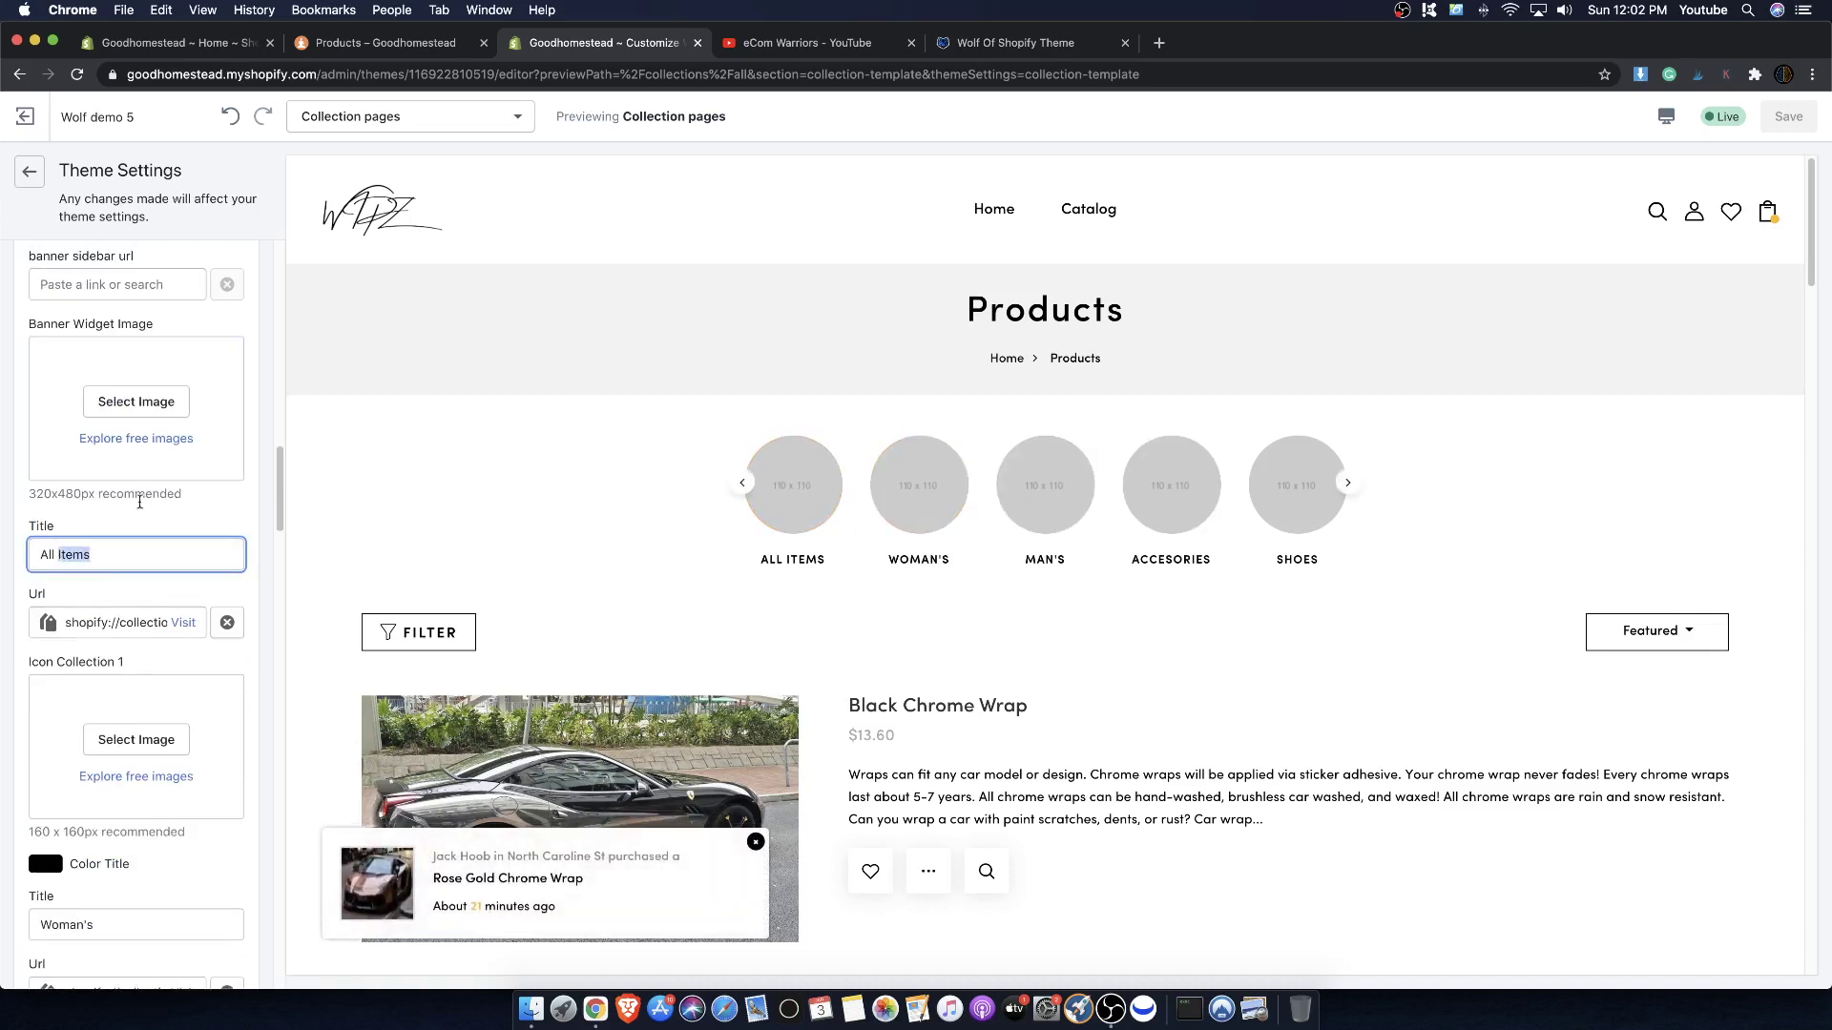
scroll(84, 496, "up", 5)
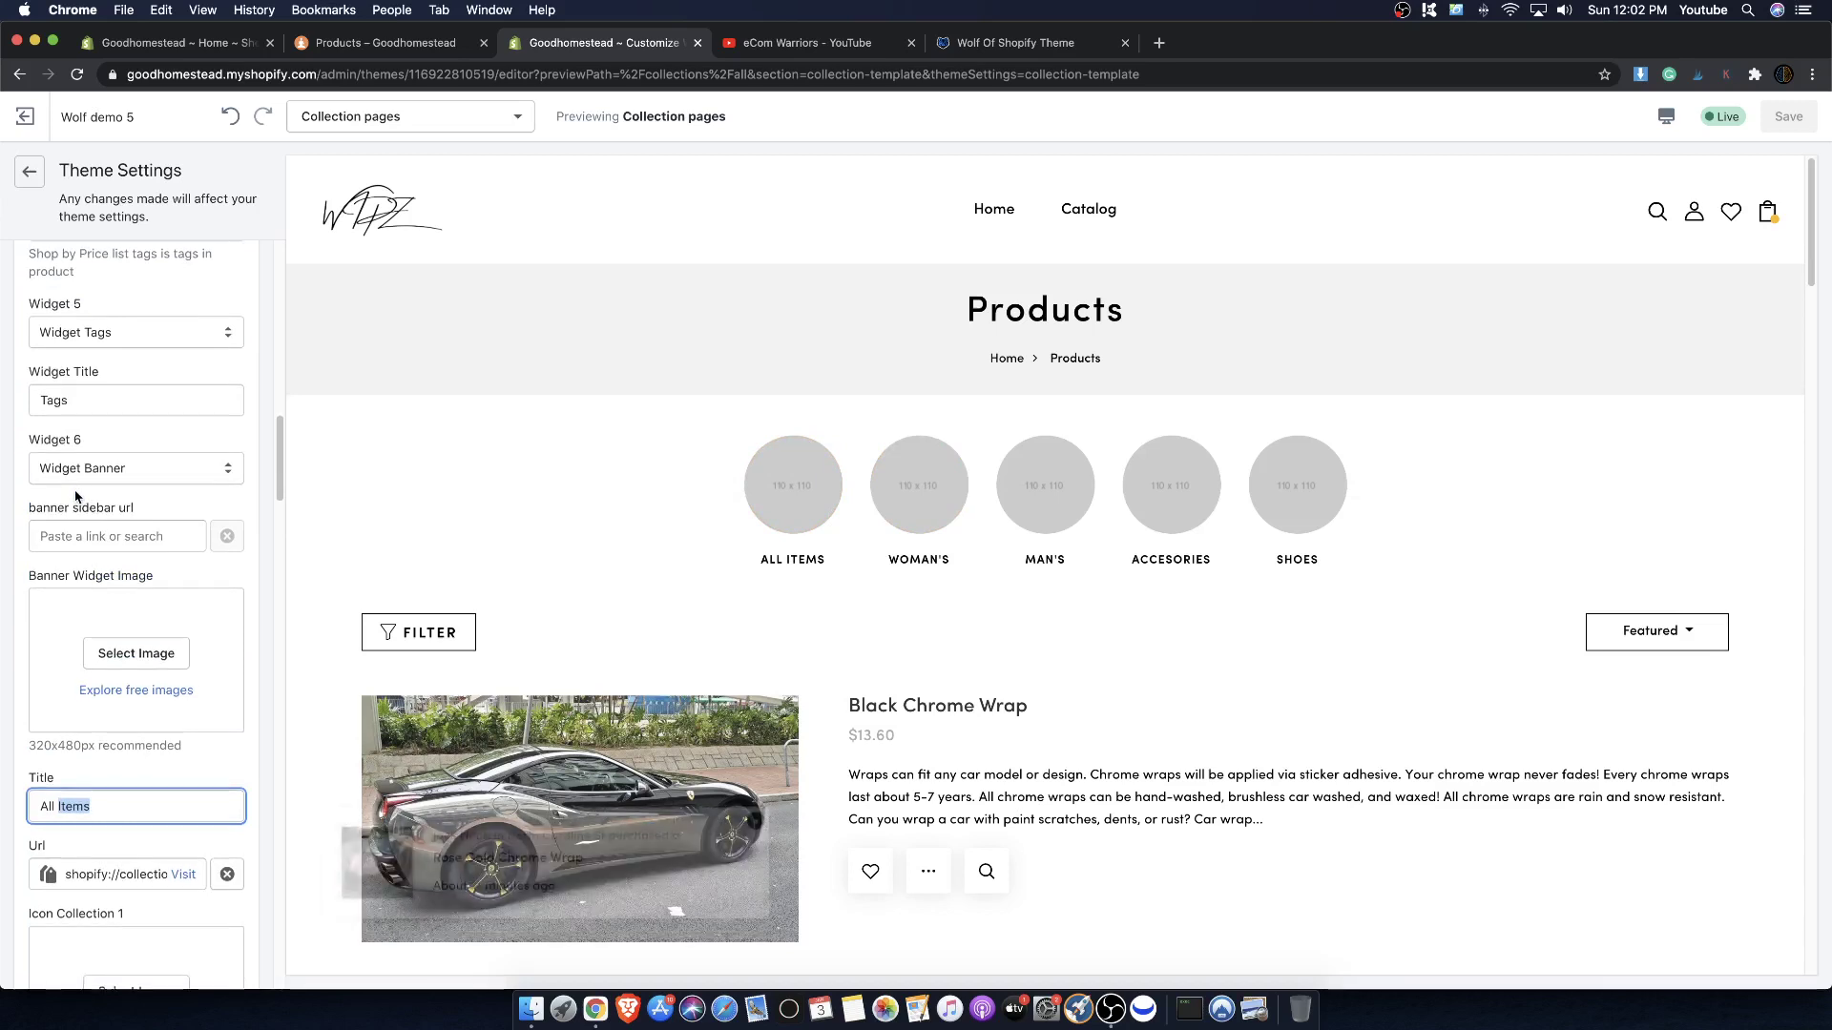
scroll(79, 501, "down", 5)
left_click_drag(26, 498, 51, 506)
left_click(113, 534)
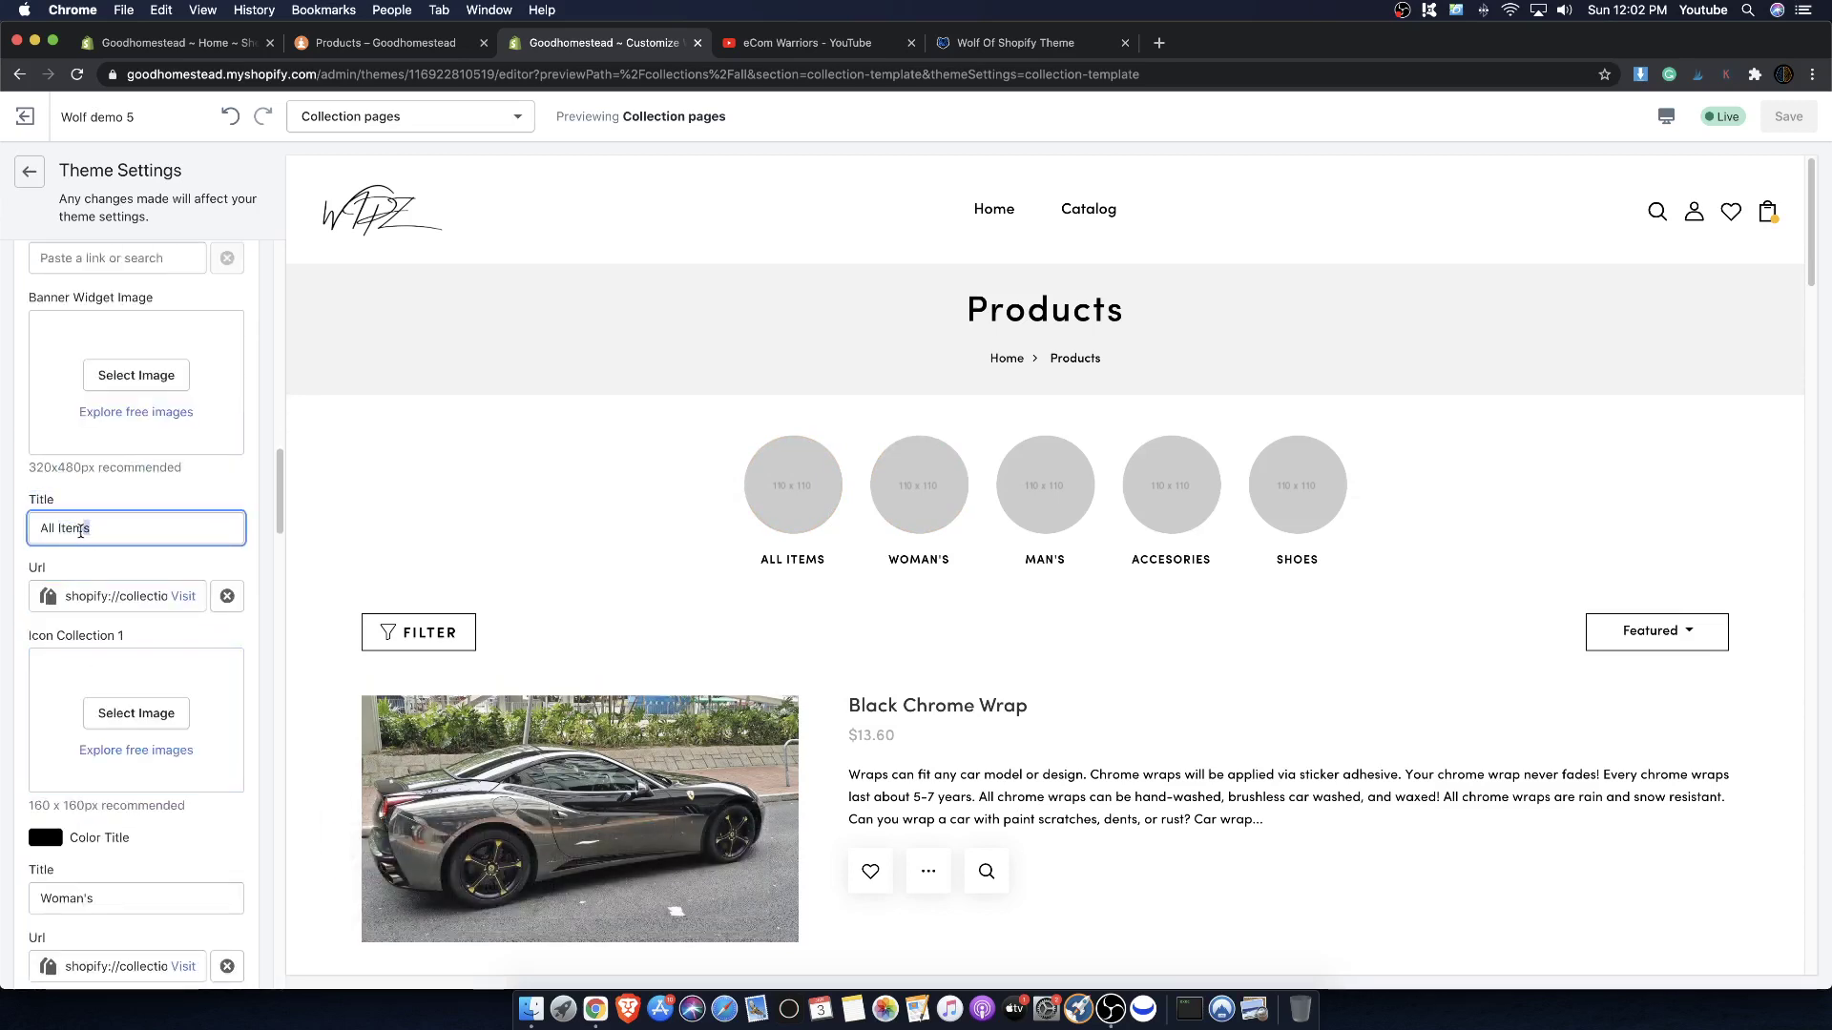
left_click_drag(106, 527, 19, 513)
key("BackSpace")
type("Chro")
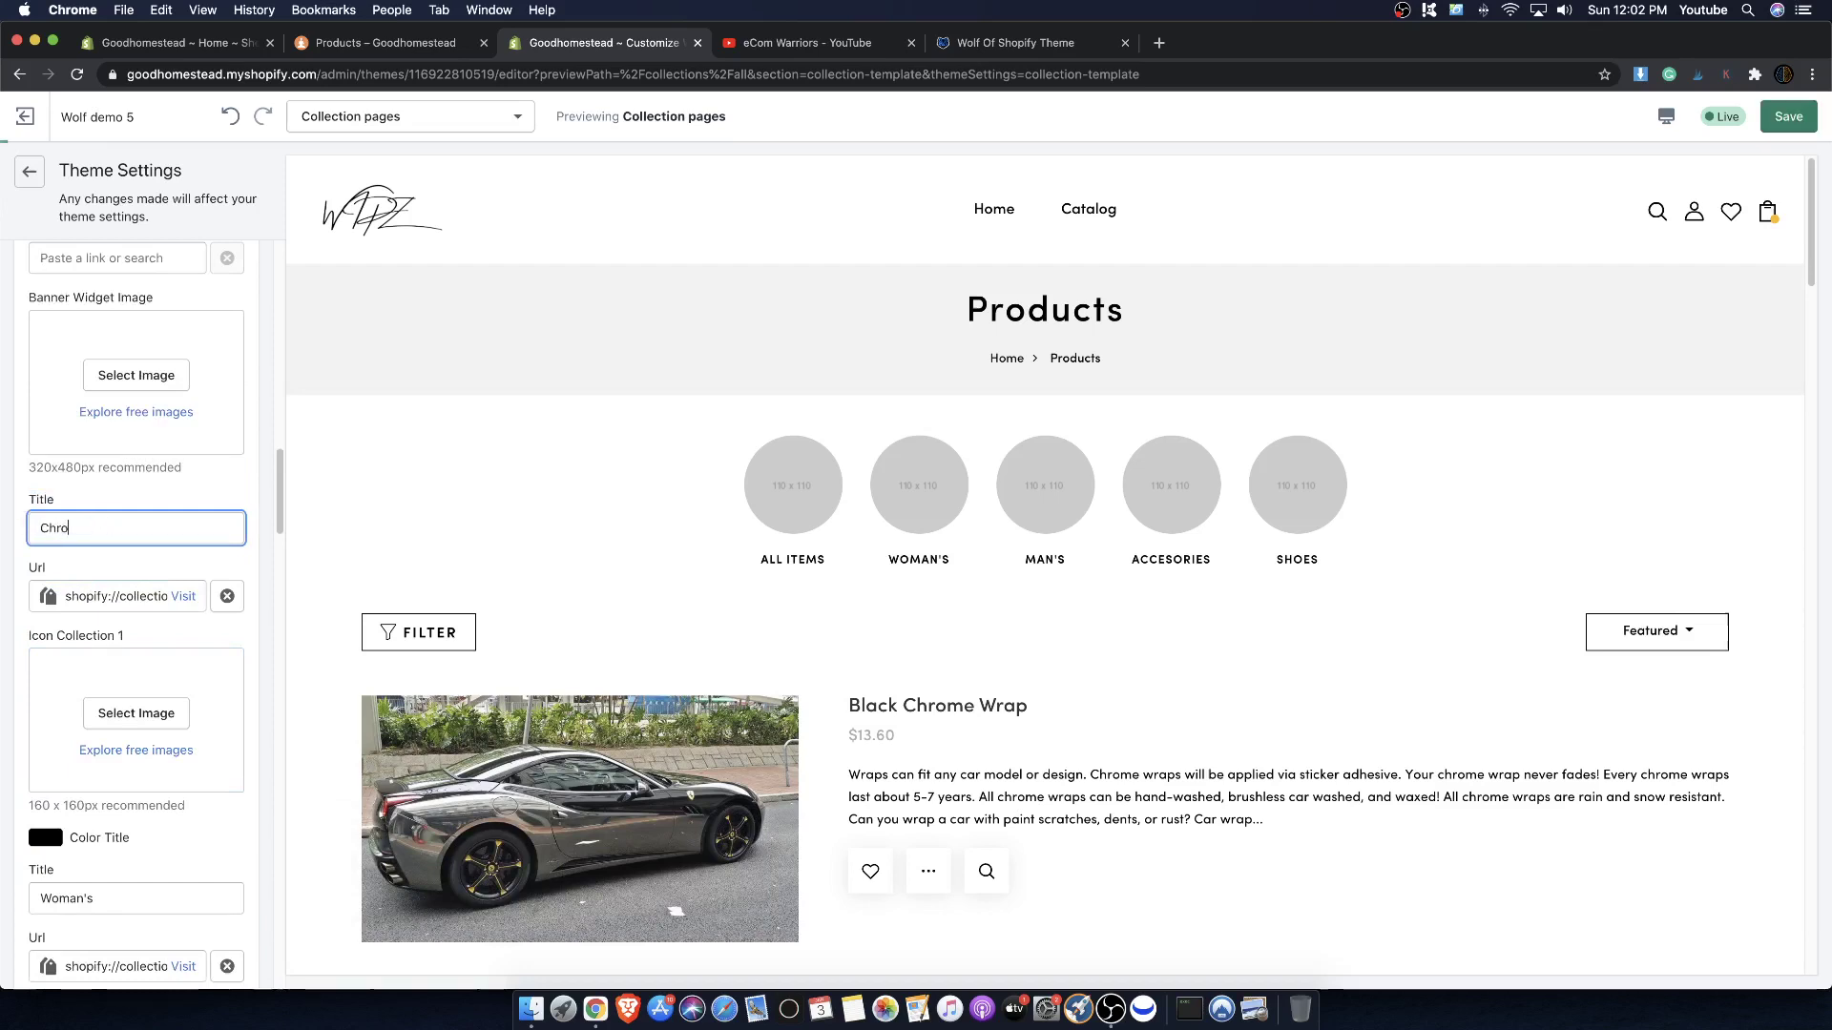
type("me Wrap")
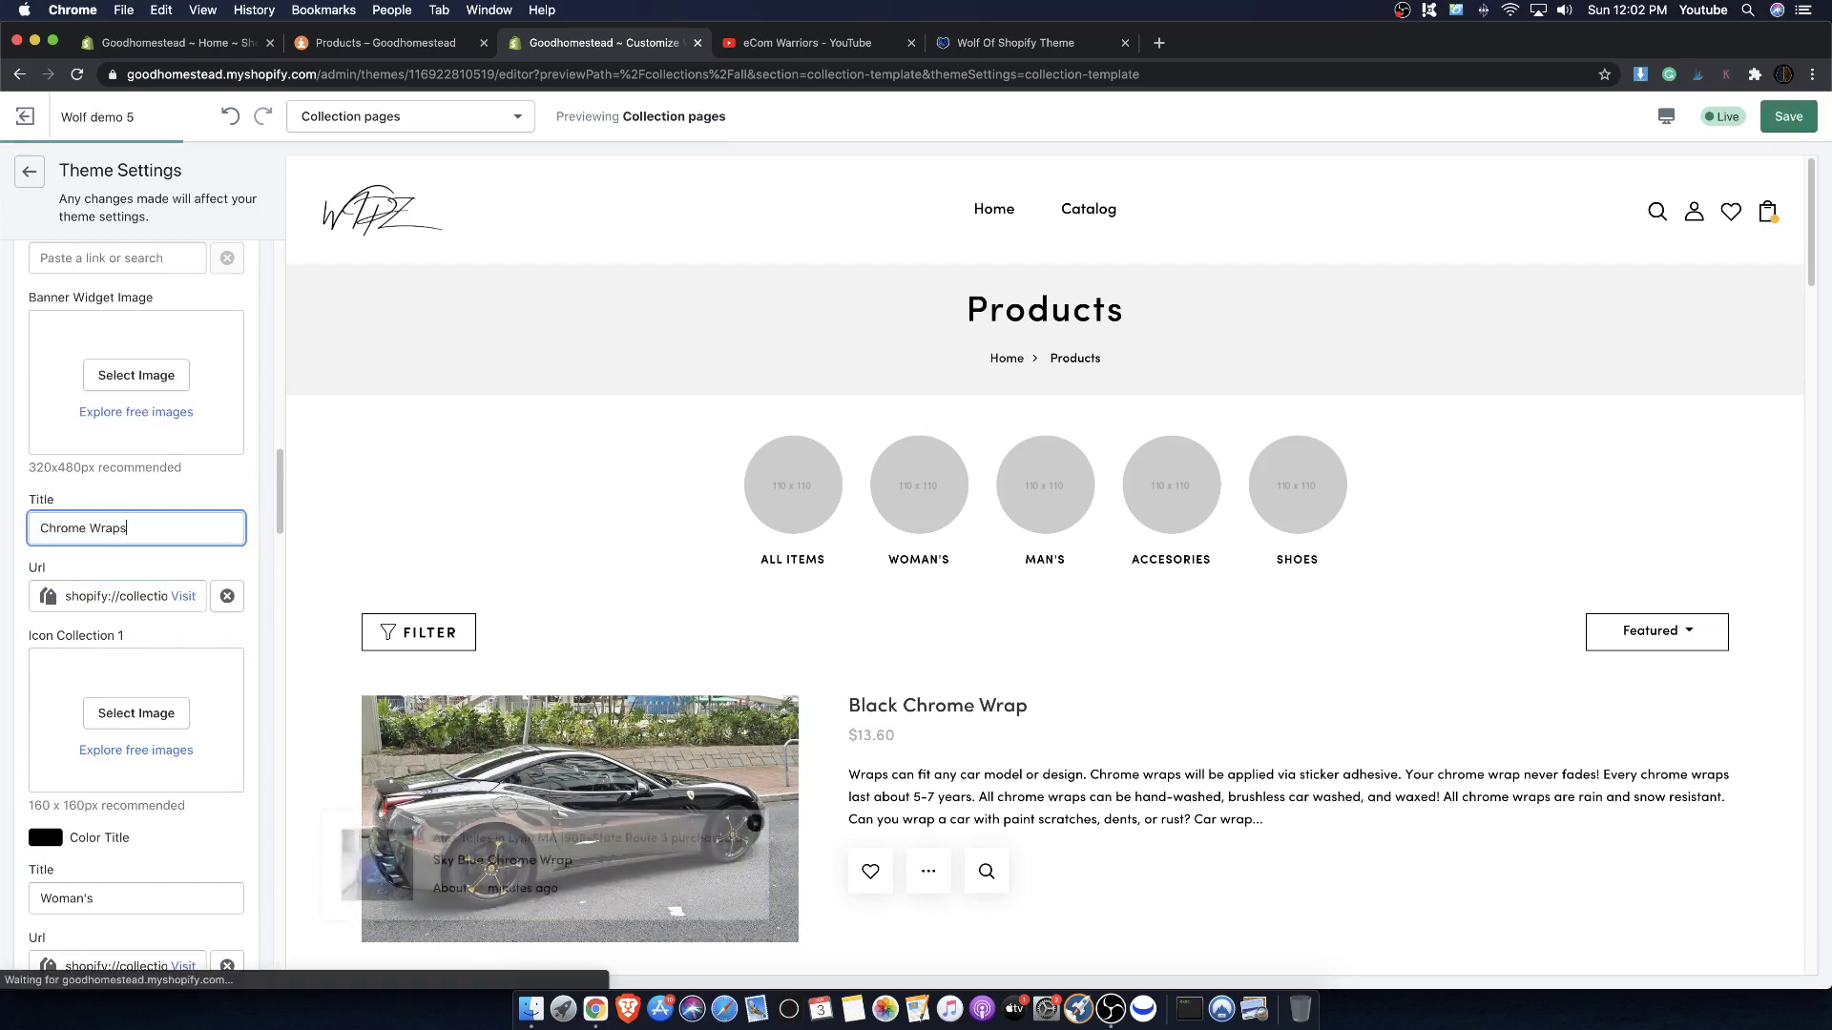
type("s")
- Change the title of the second collection icon, "Woman's", to "Chameleon Wraps"
scroll(142, 474, "down", 5)
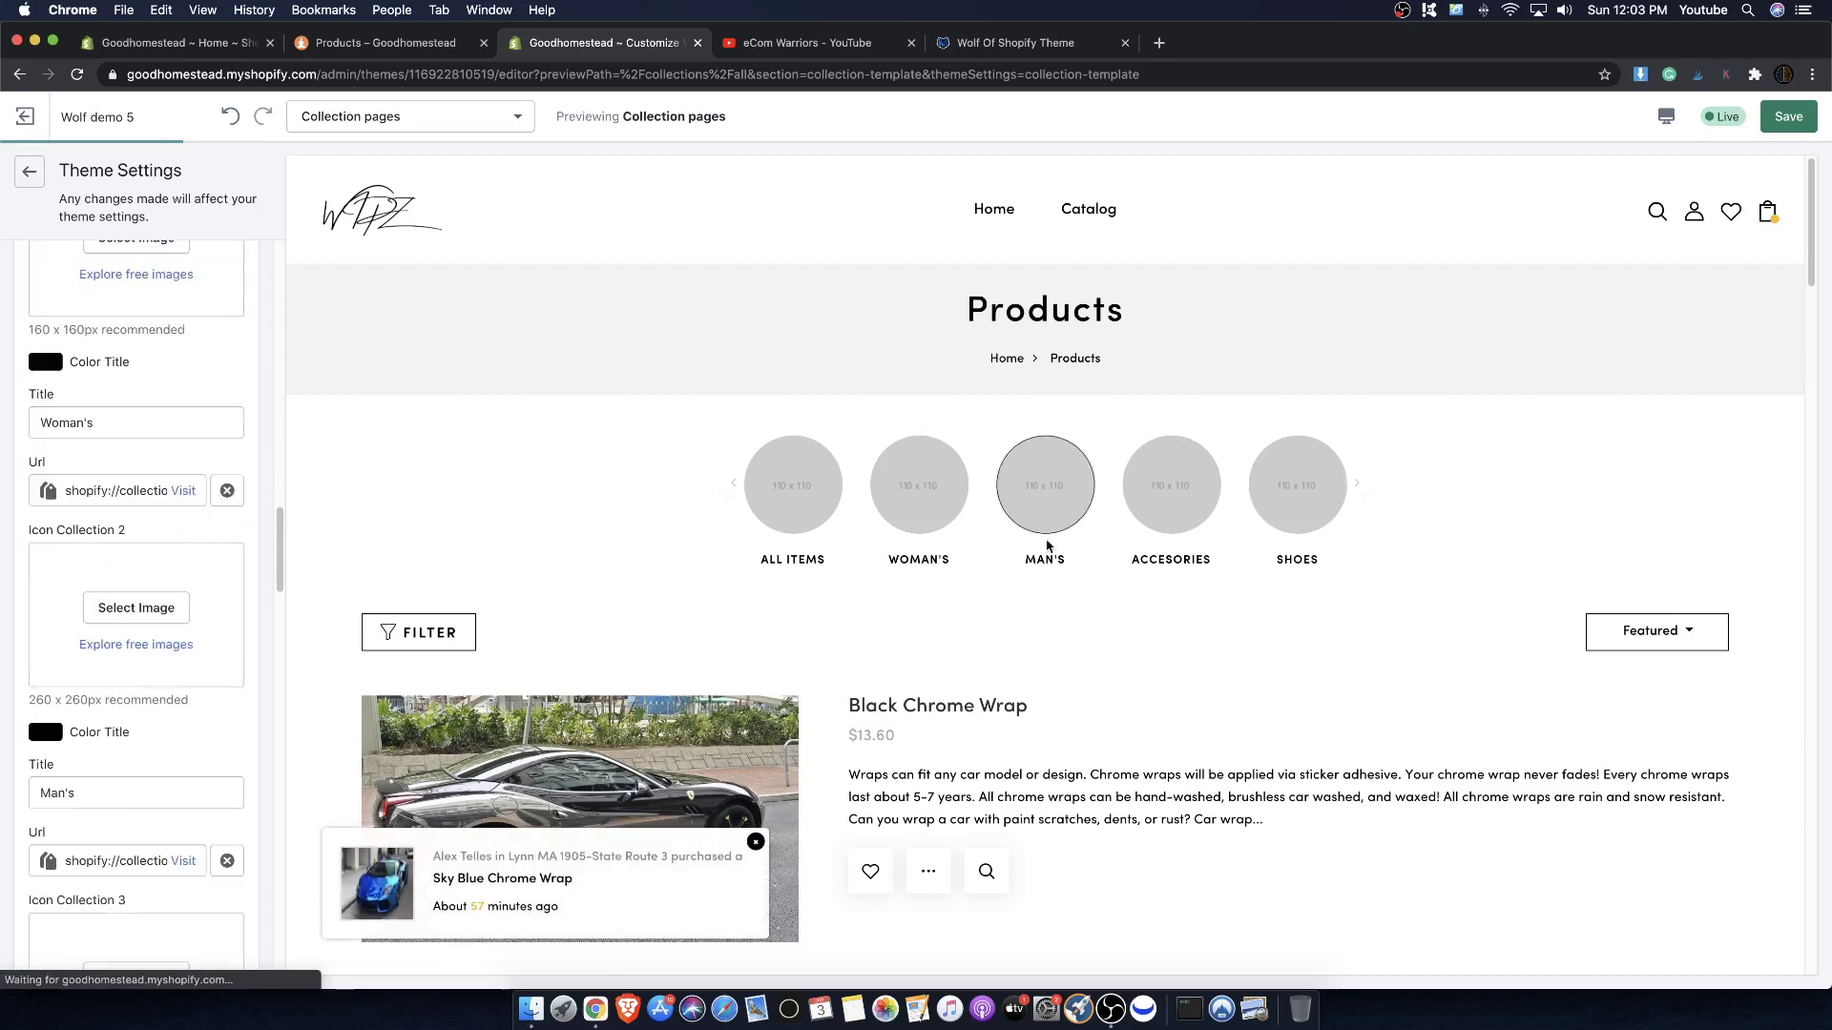
double_click(130, 423)
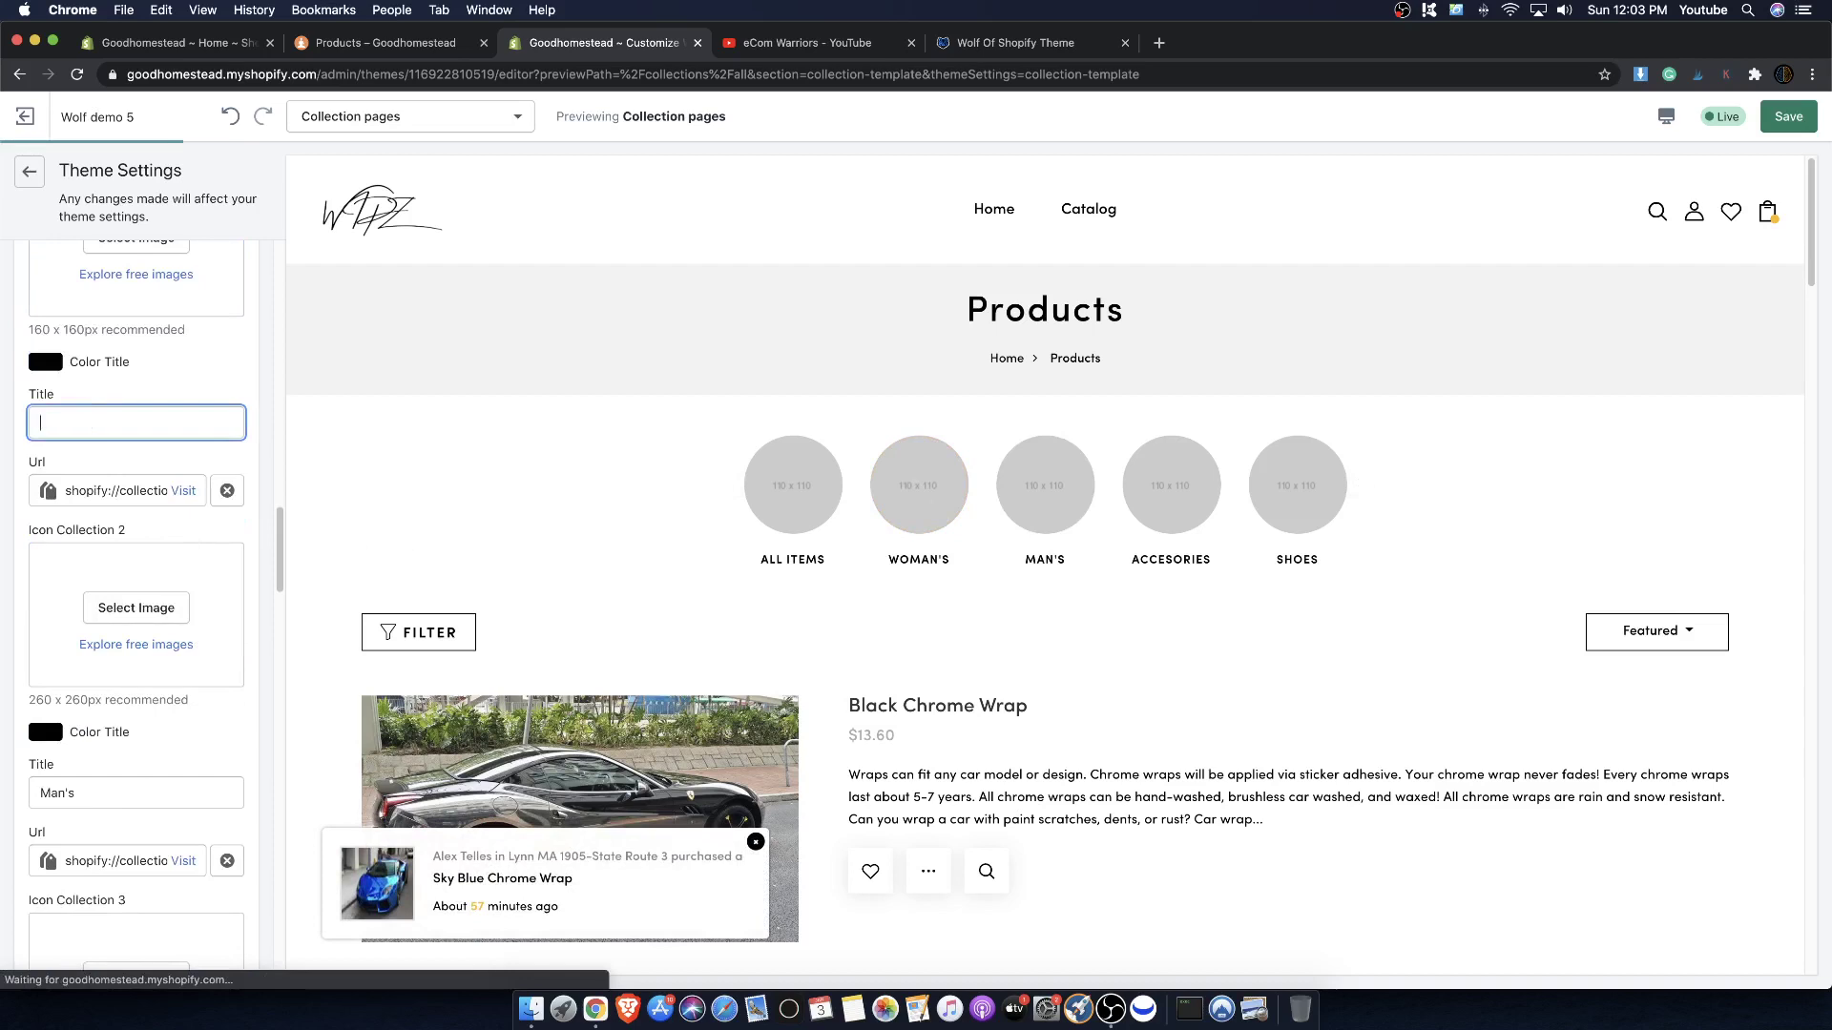
type("Chameleon Wraps")
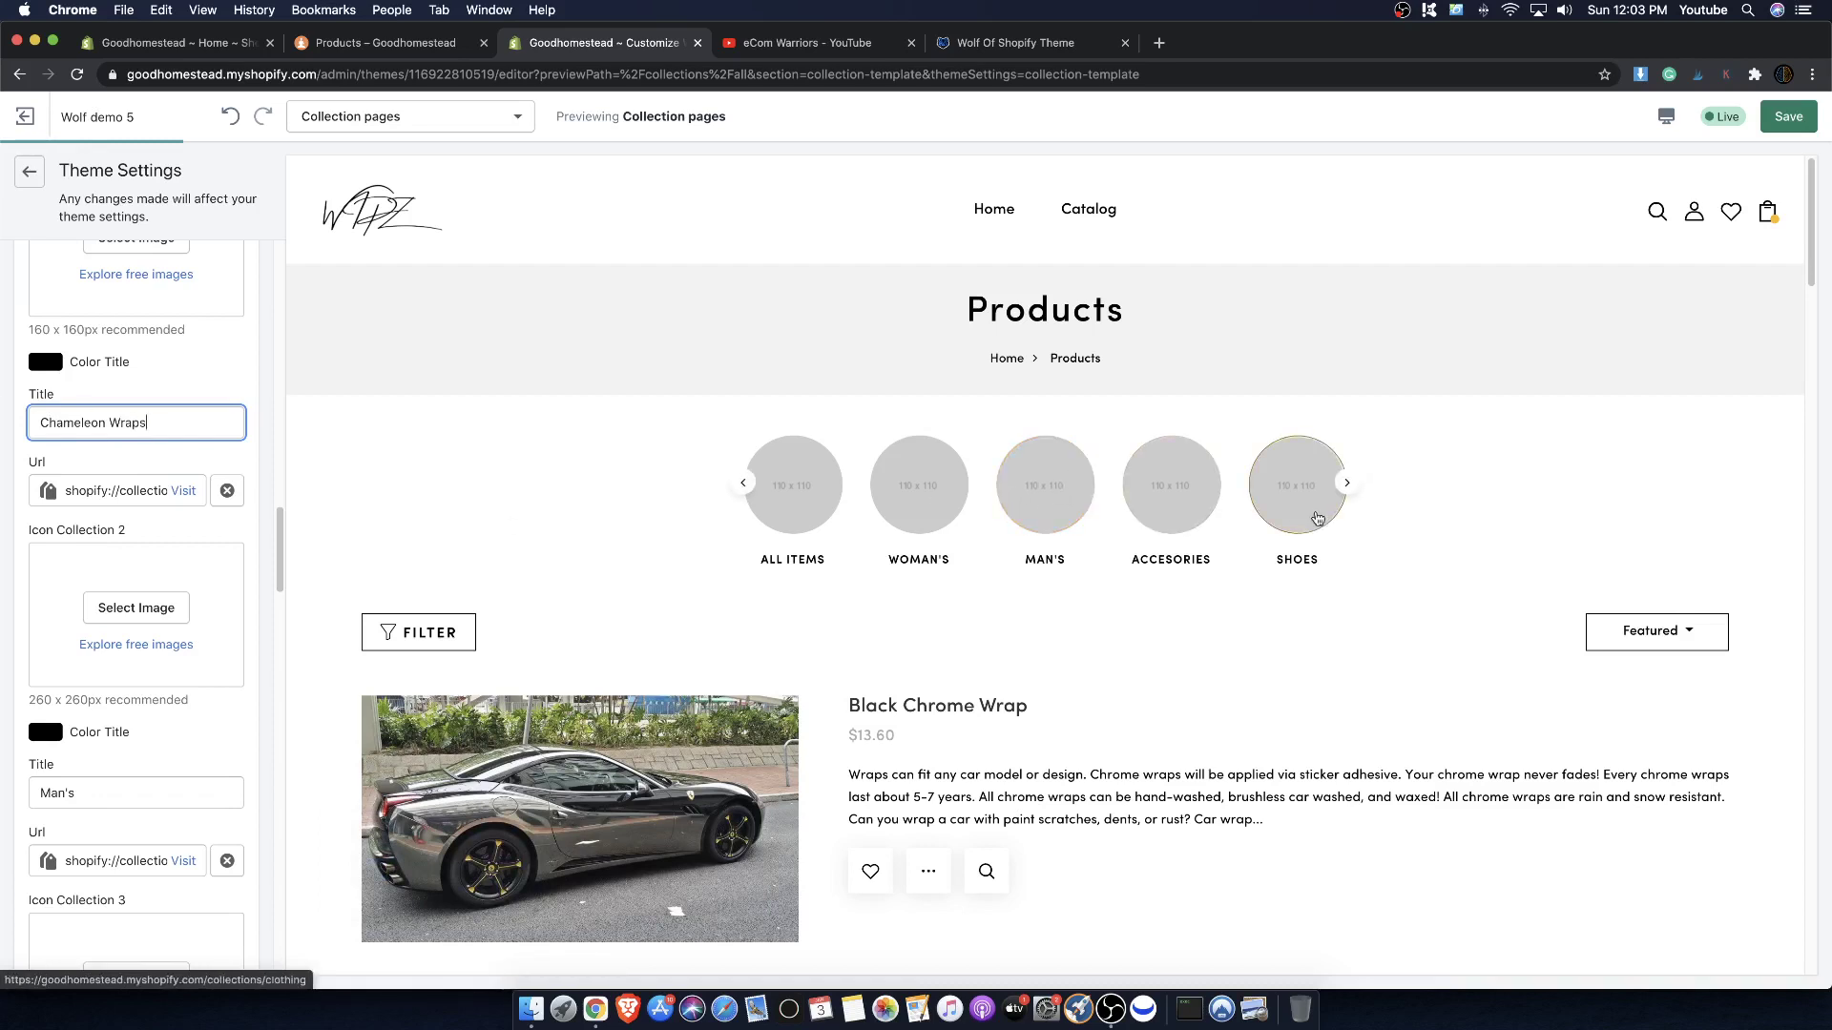
- Clear the URL and title of the "Man's" collection icon
left_click(228, 860)
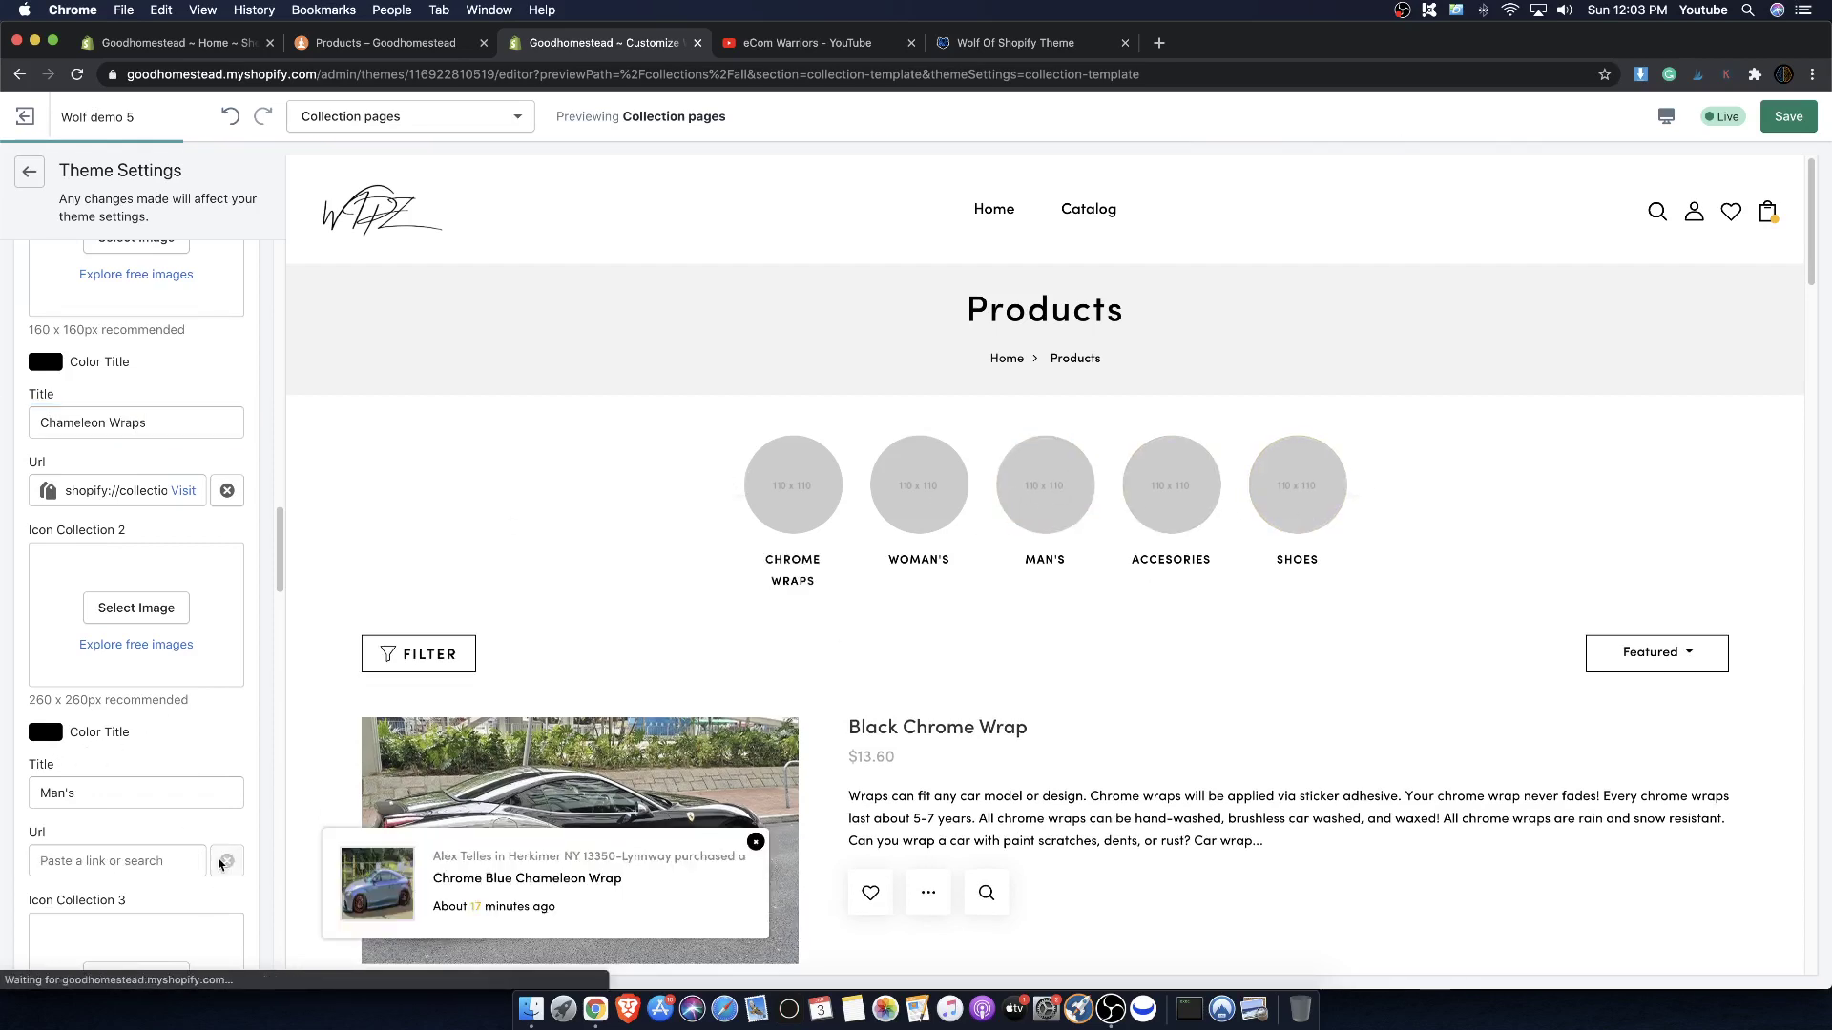
scroll(184, 845, "down", 2)
double_click(129, 709)
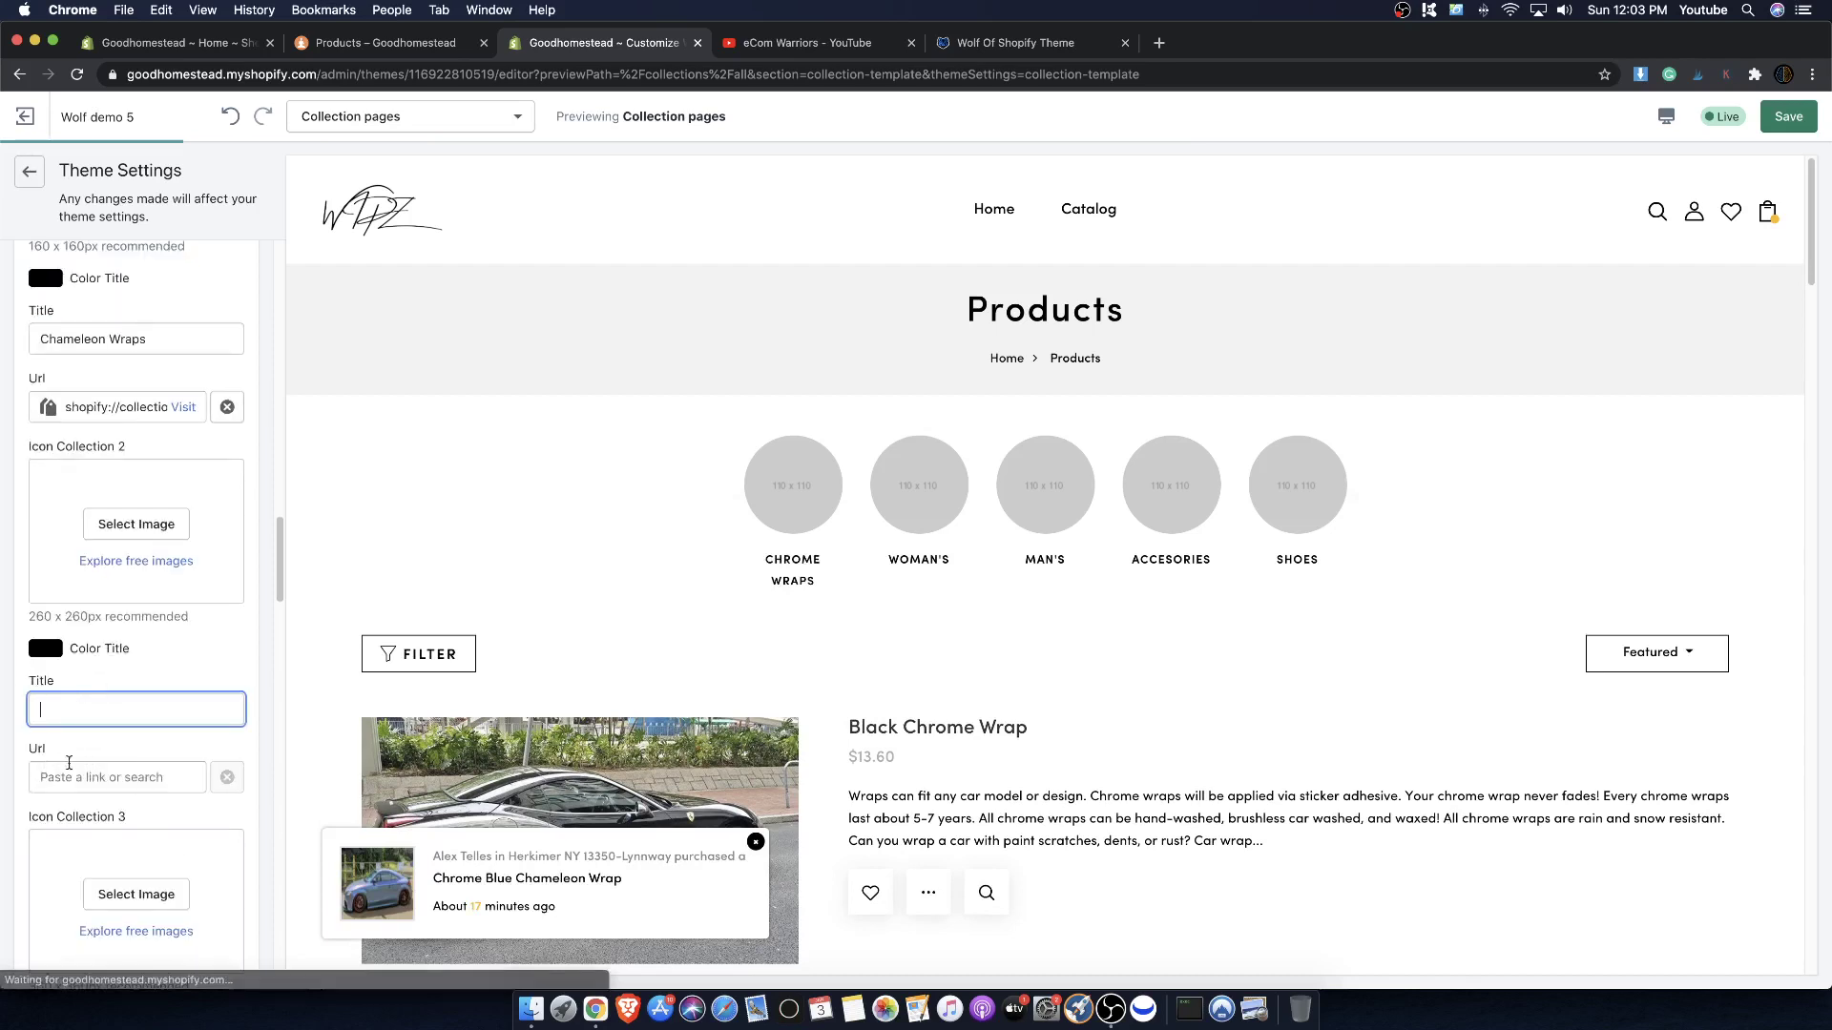
- Clear the title and URL of the "Accesories" collection icon
scroll(95, 649, "down", 10)
left_click_drag(141, 485, 39, 468)
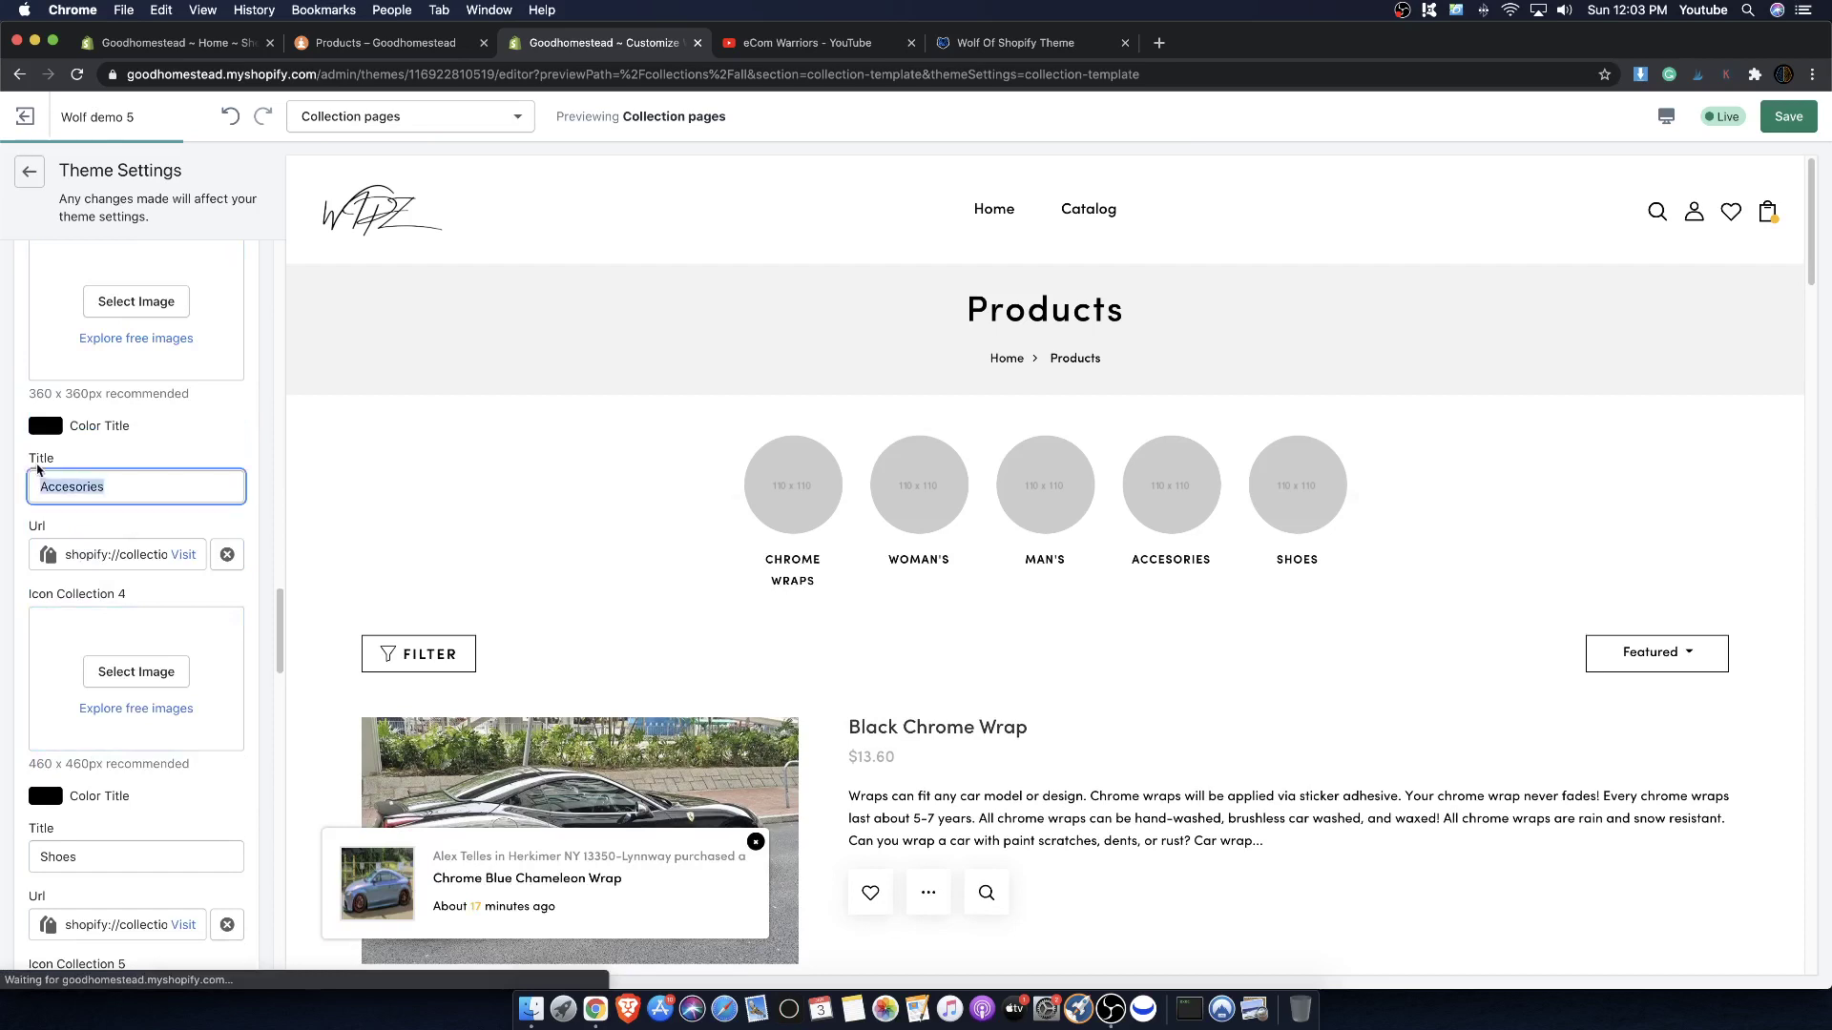
key("BackSpace")
left_click(227, 554)
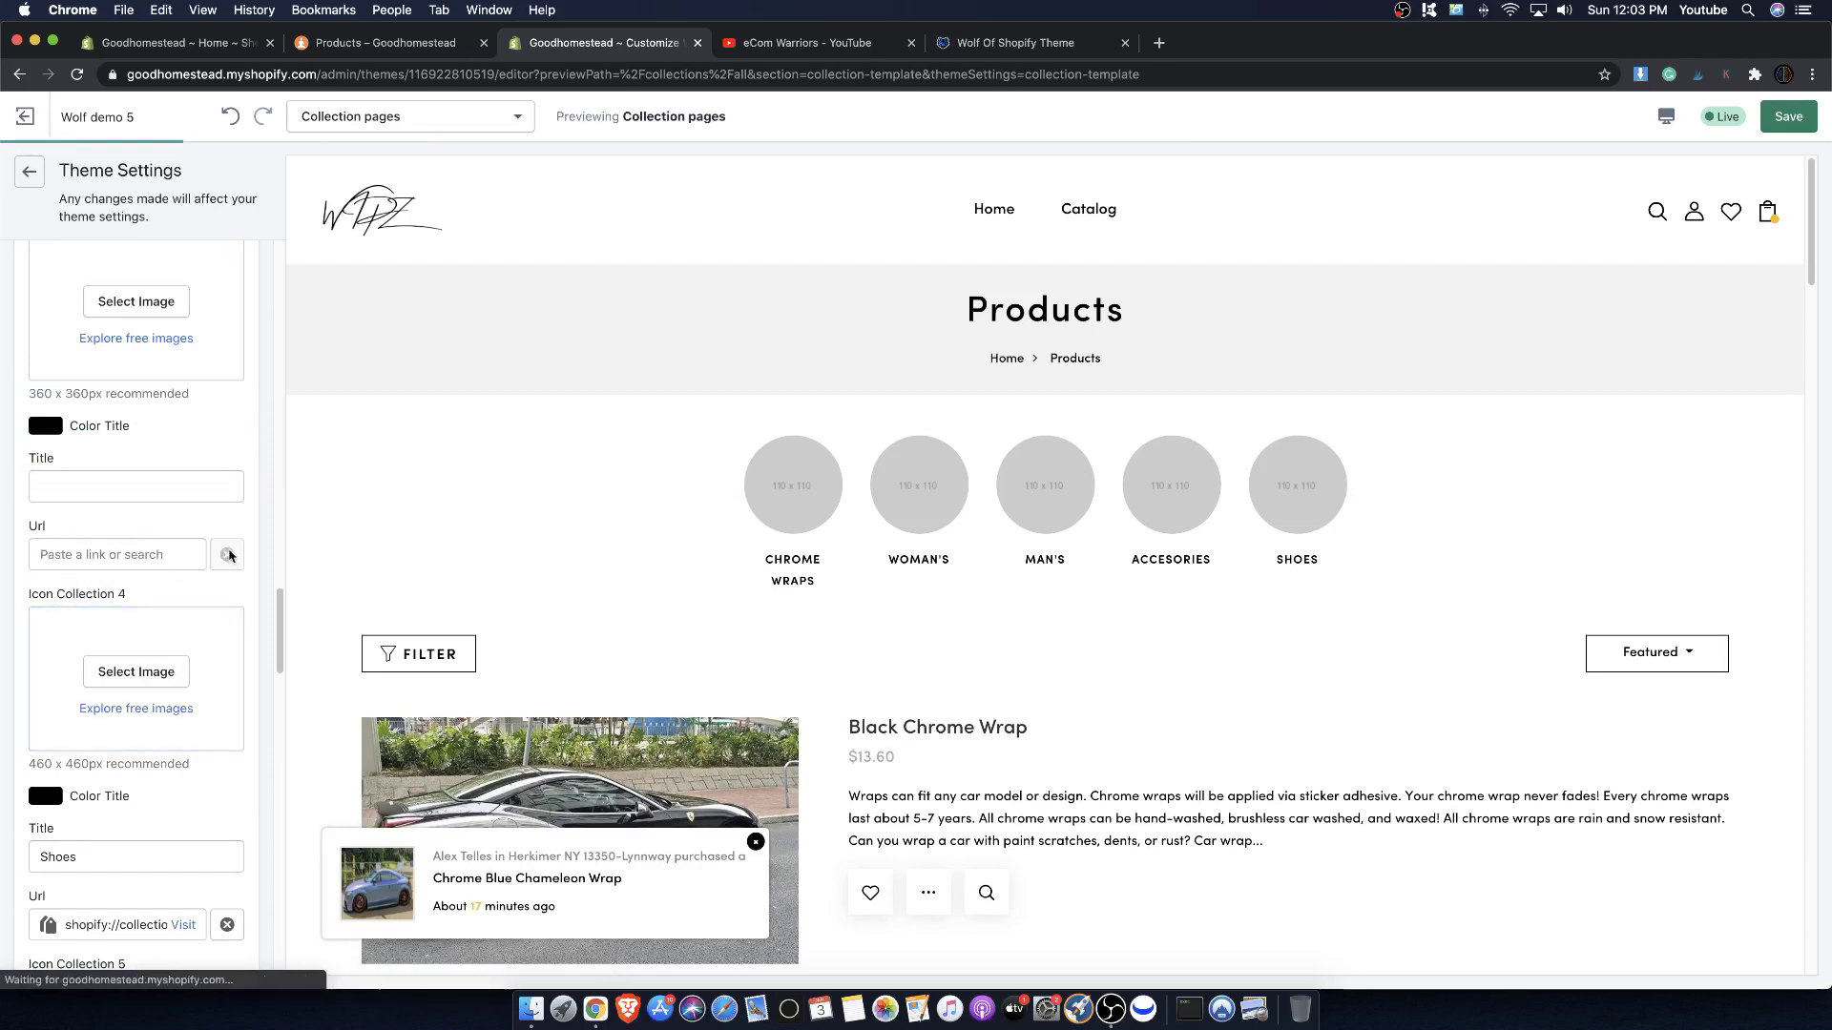
- Clear the title and URL of the "Shoes" collection icon
scroll(180, 687, "down", 1)
scroll(180, 687, "down", 2)
left_click_drag(107, 773, 35, 774)
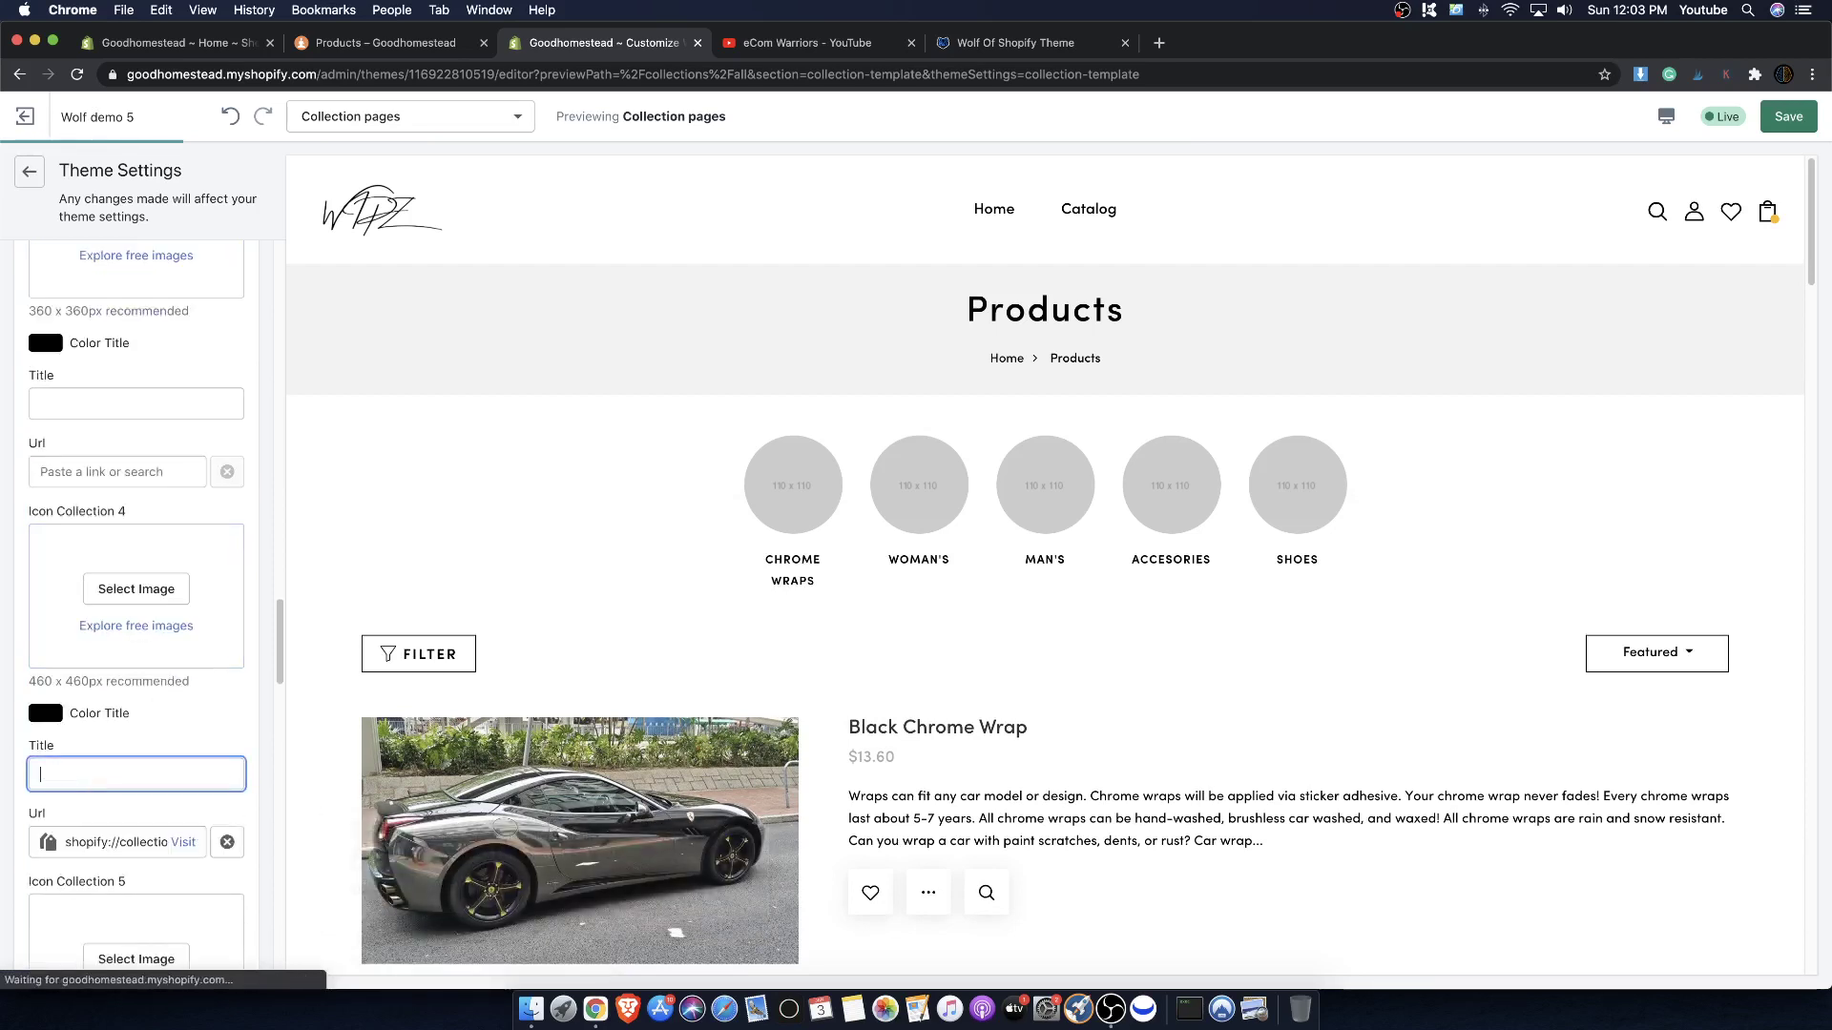
left_click(227, 842)
- Clear the title and URL of the "Clothing" collection icon
scroll(153, 801, "down", 10)
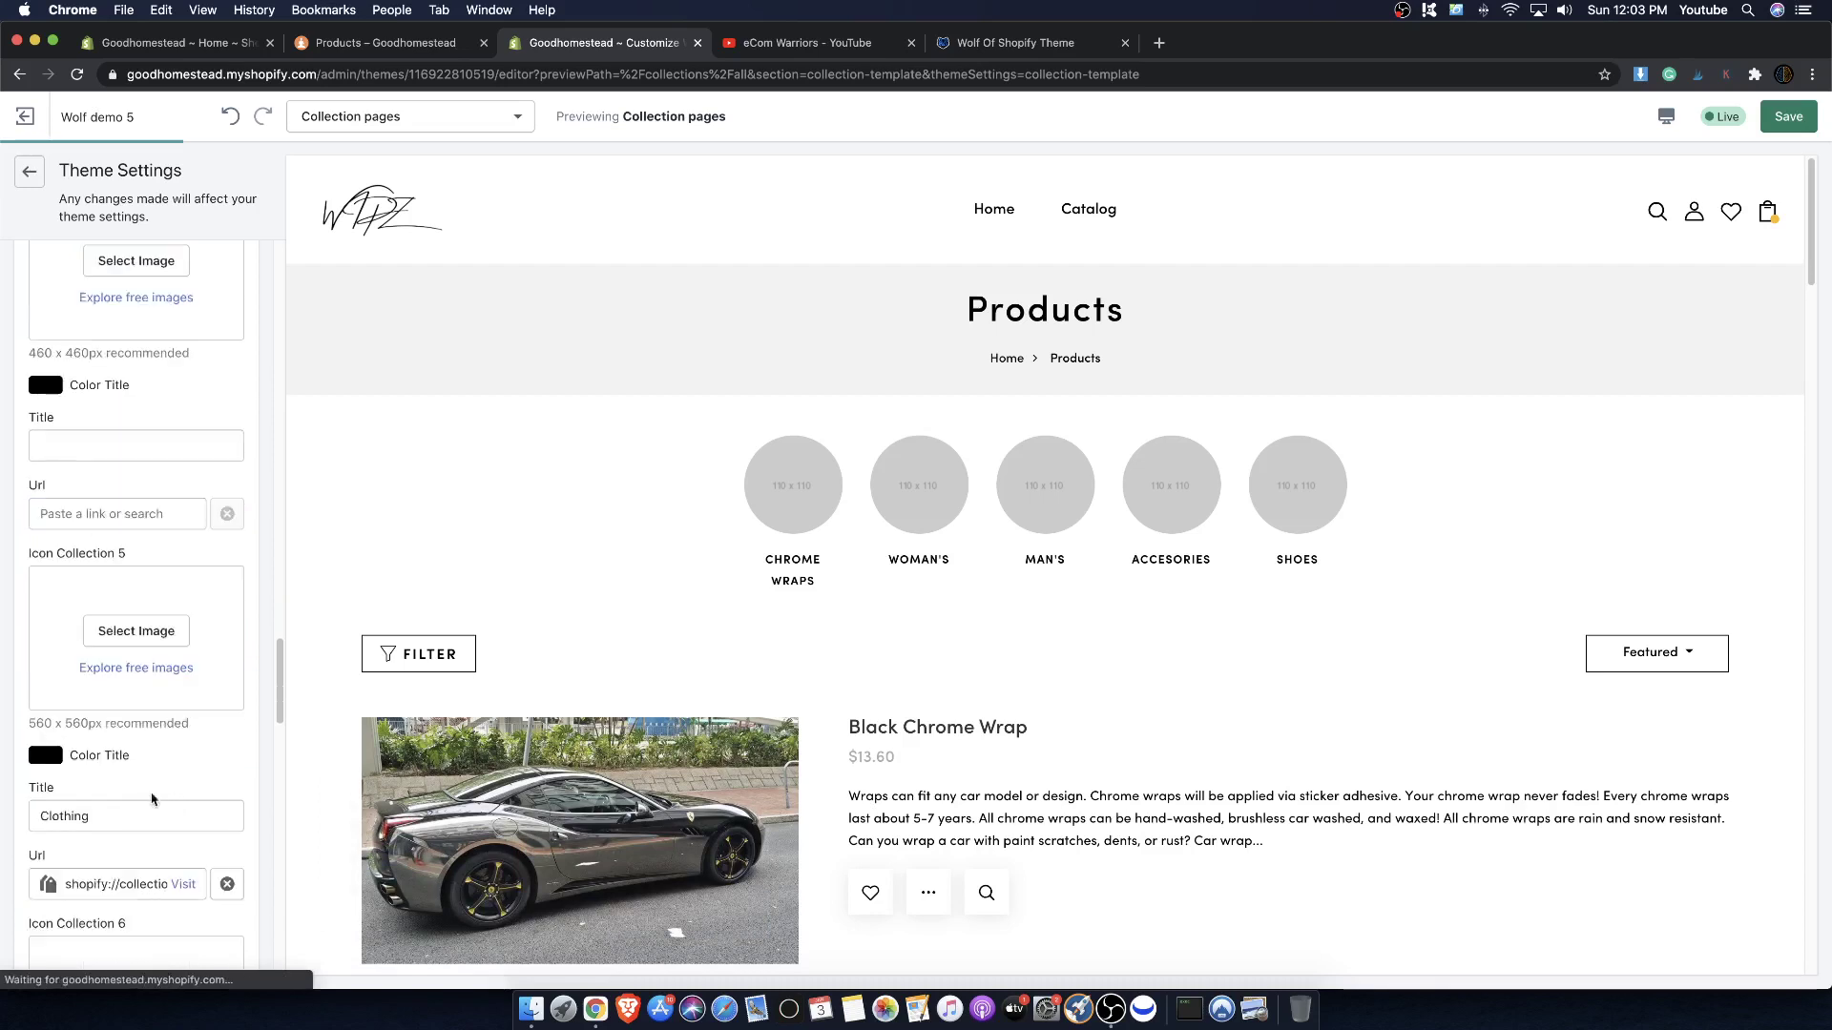
left_click_drag(144, 812, 35, 815)
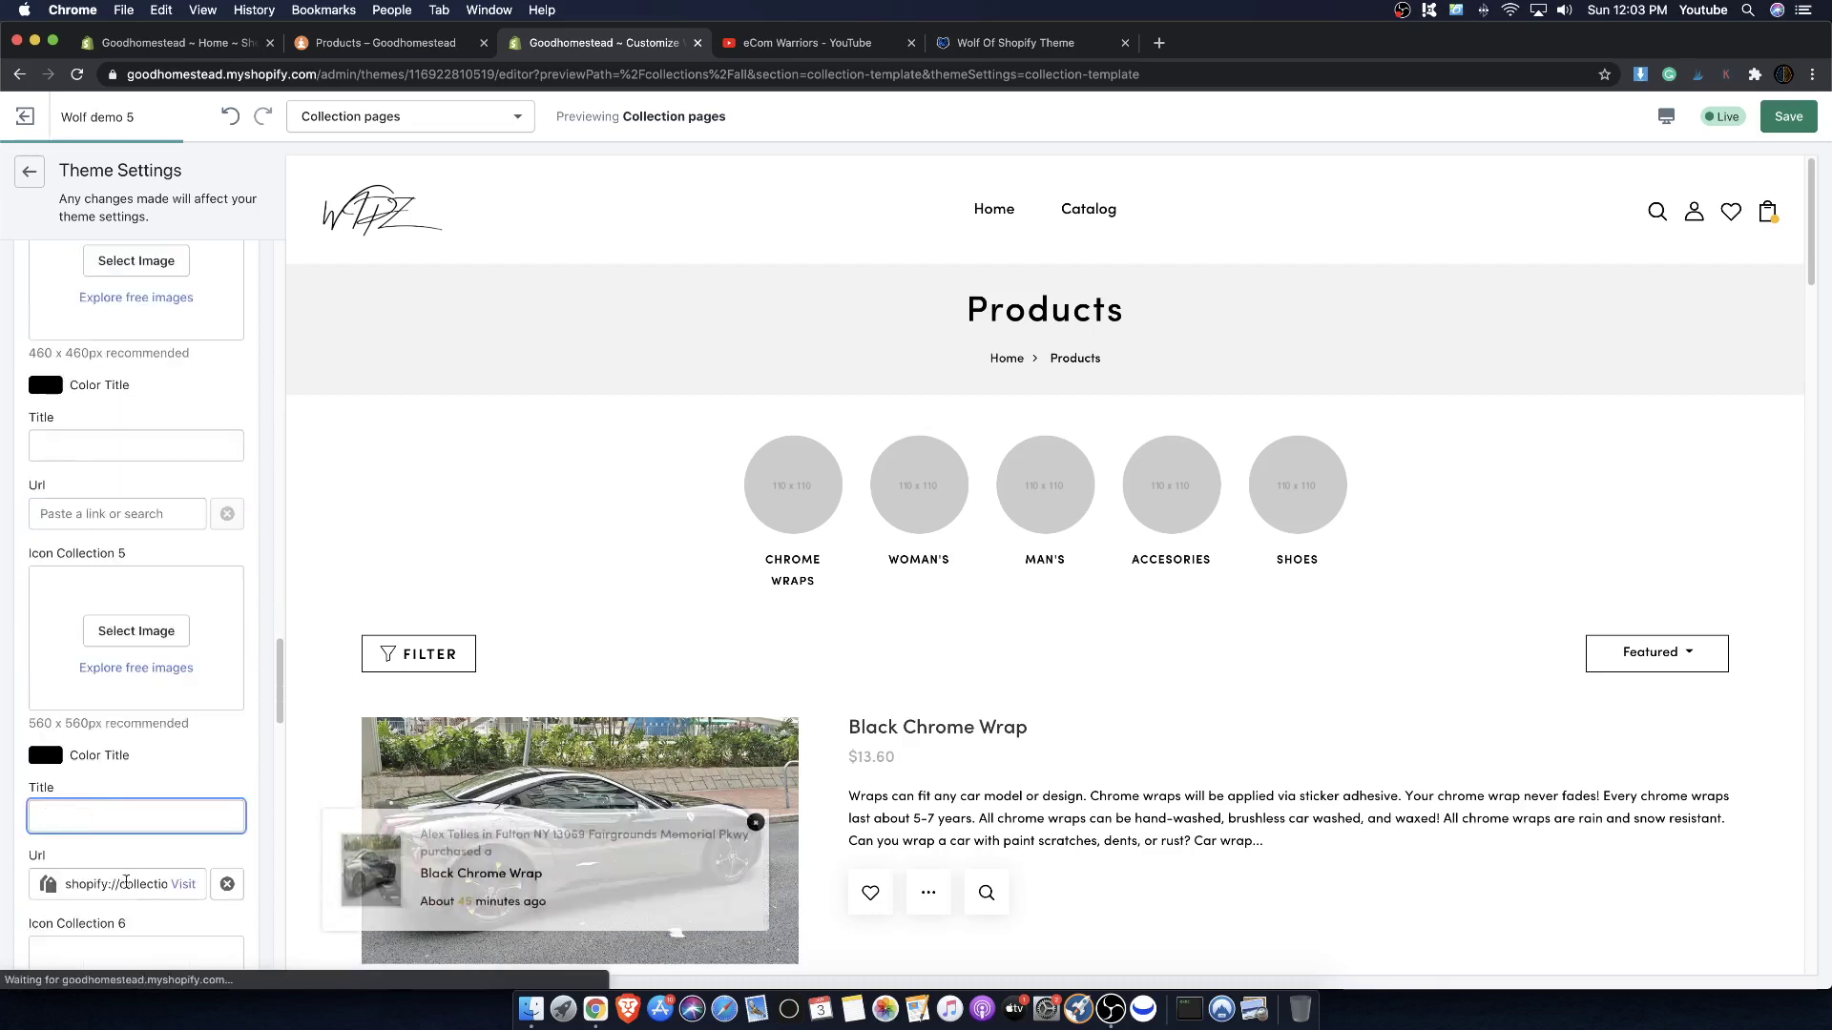
left_click(227, 883)
- Check the remaining title fields and wishlist settings, and review the Chrome Wraps and Chameleon Wraps icons in the preview
scroll(183, 867, "down", 3)
scroll(183, 866, "down", 10)
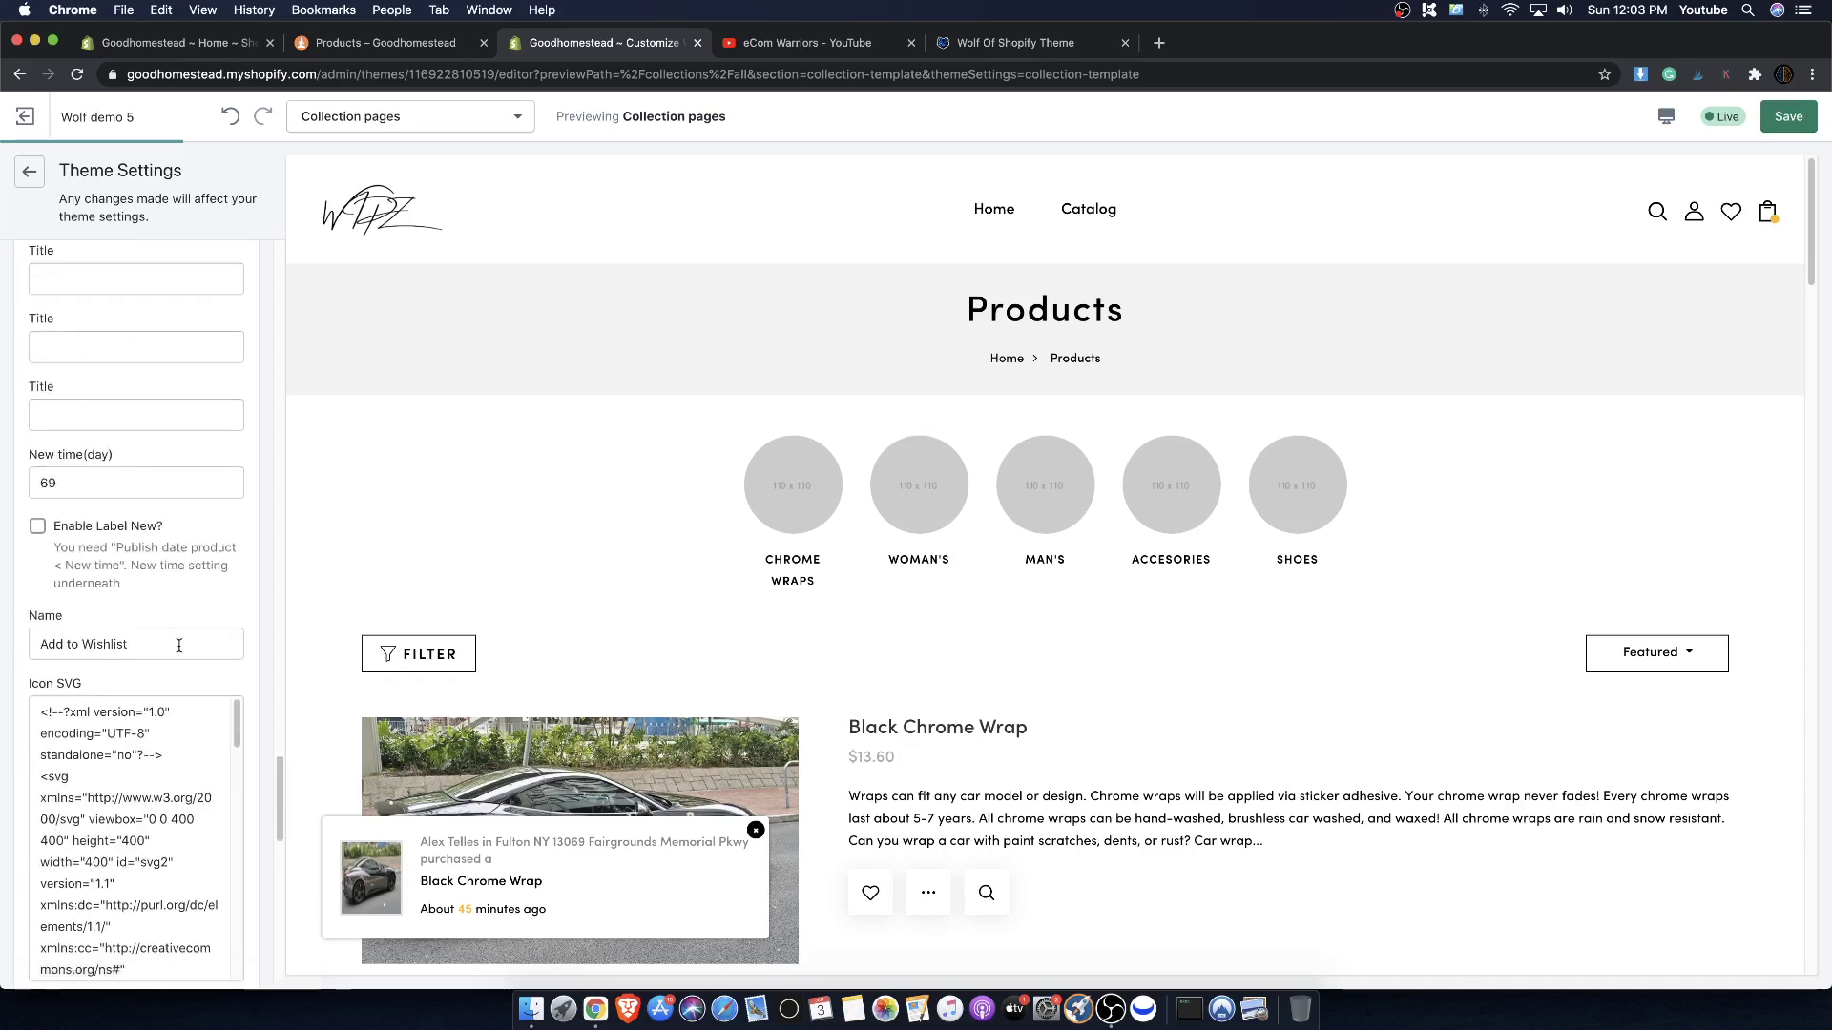
triple_click(114, 643)
double_click(151, 612)
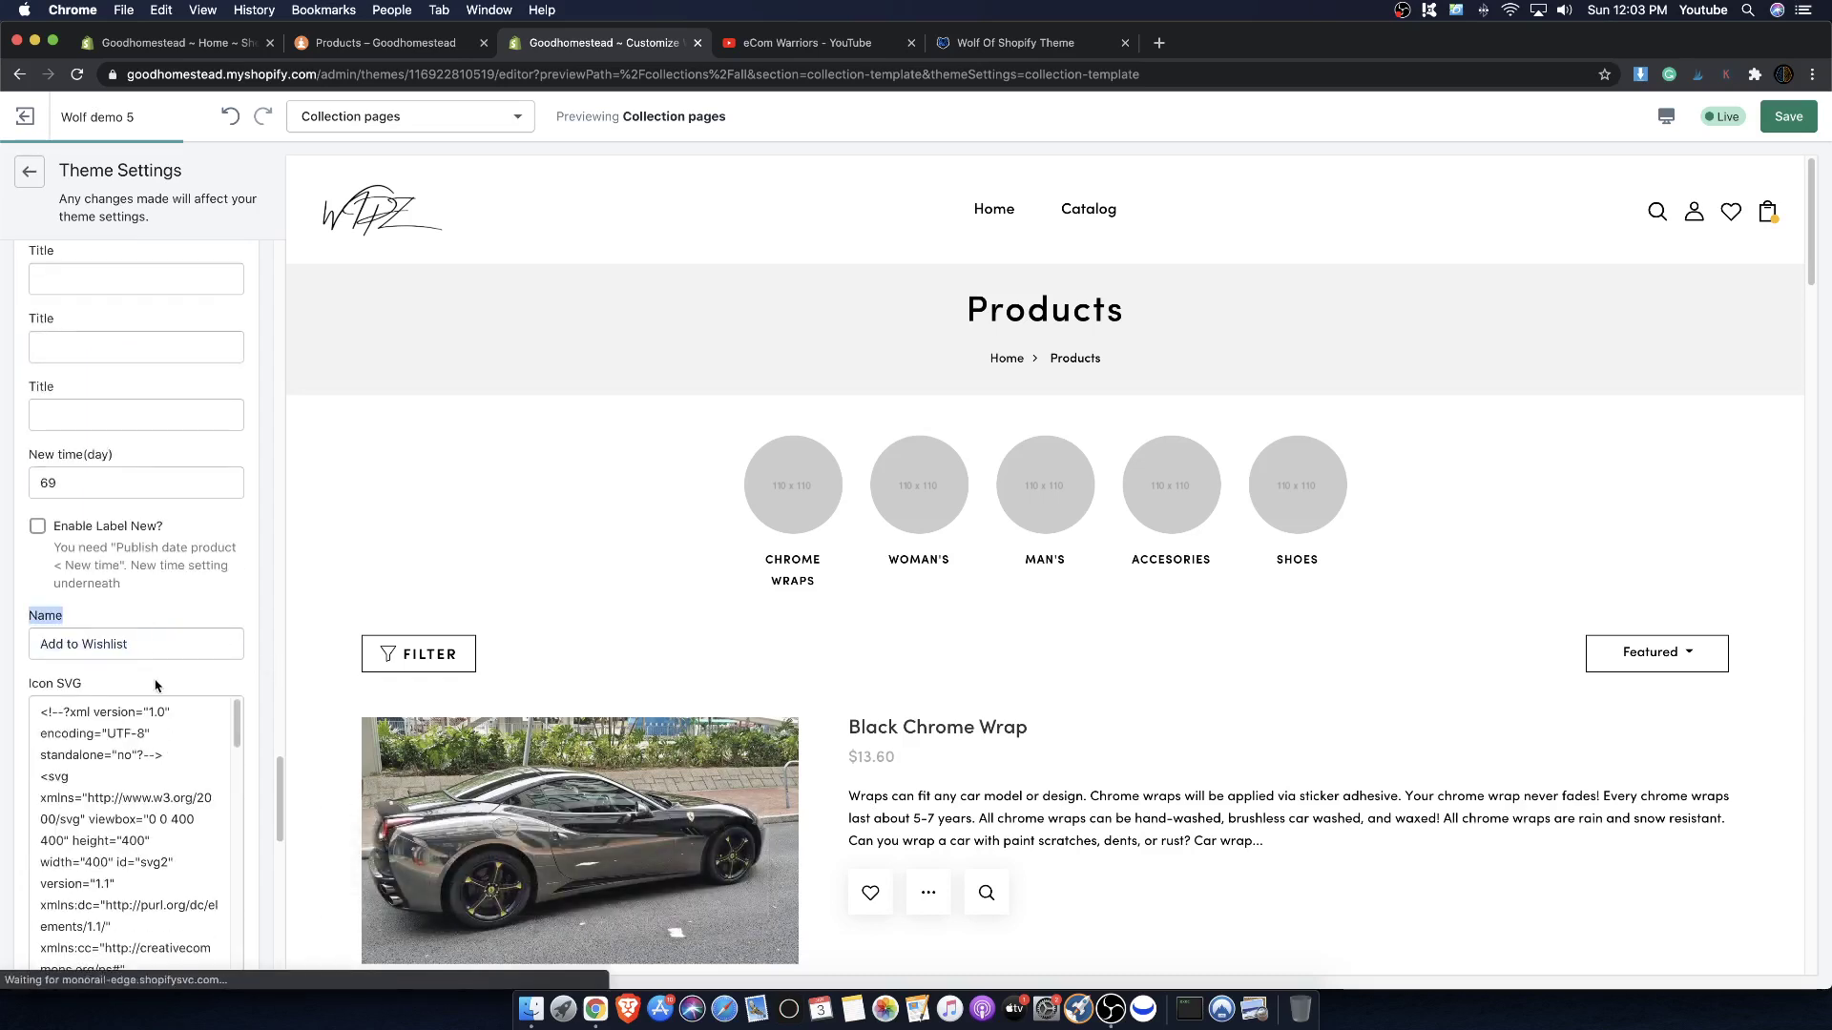
scroll(156, 684, "up", 15)
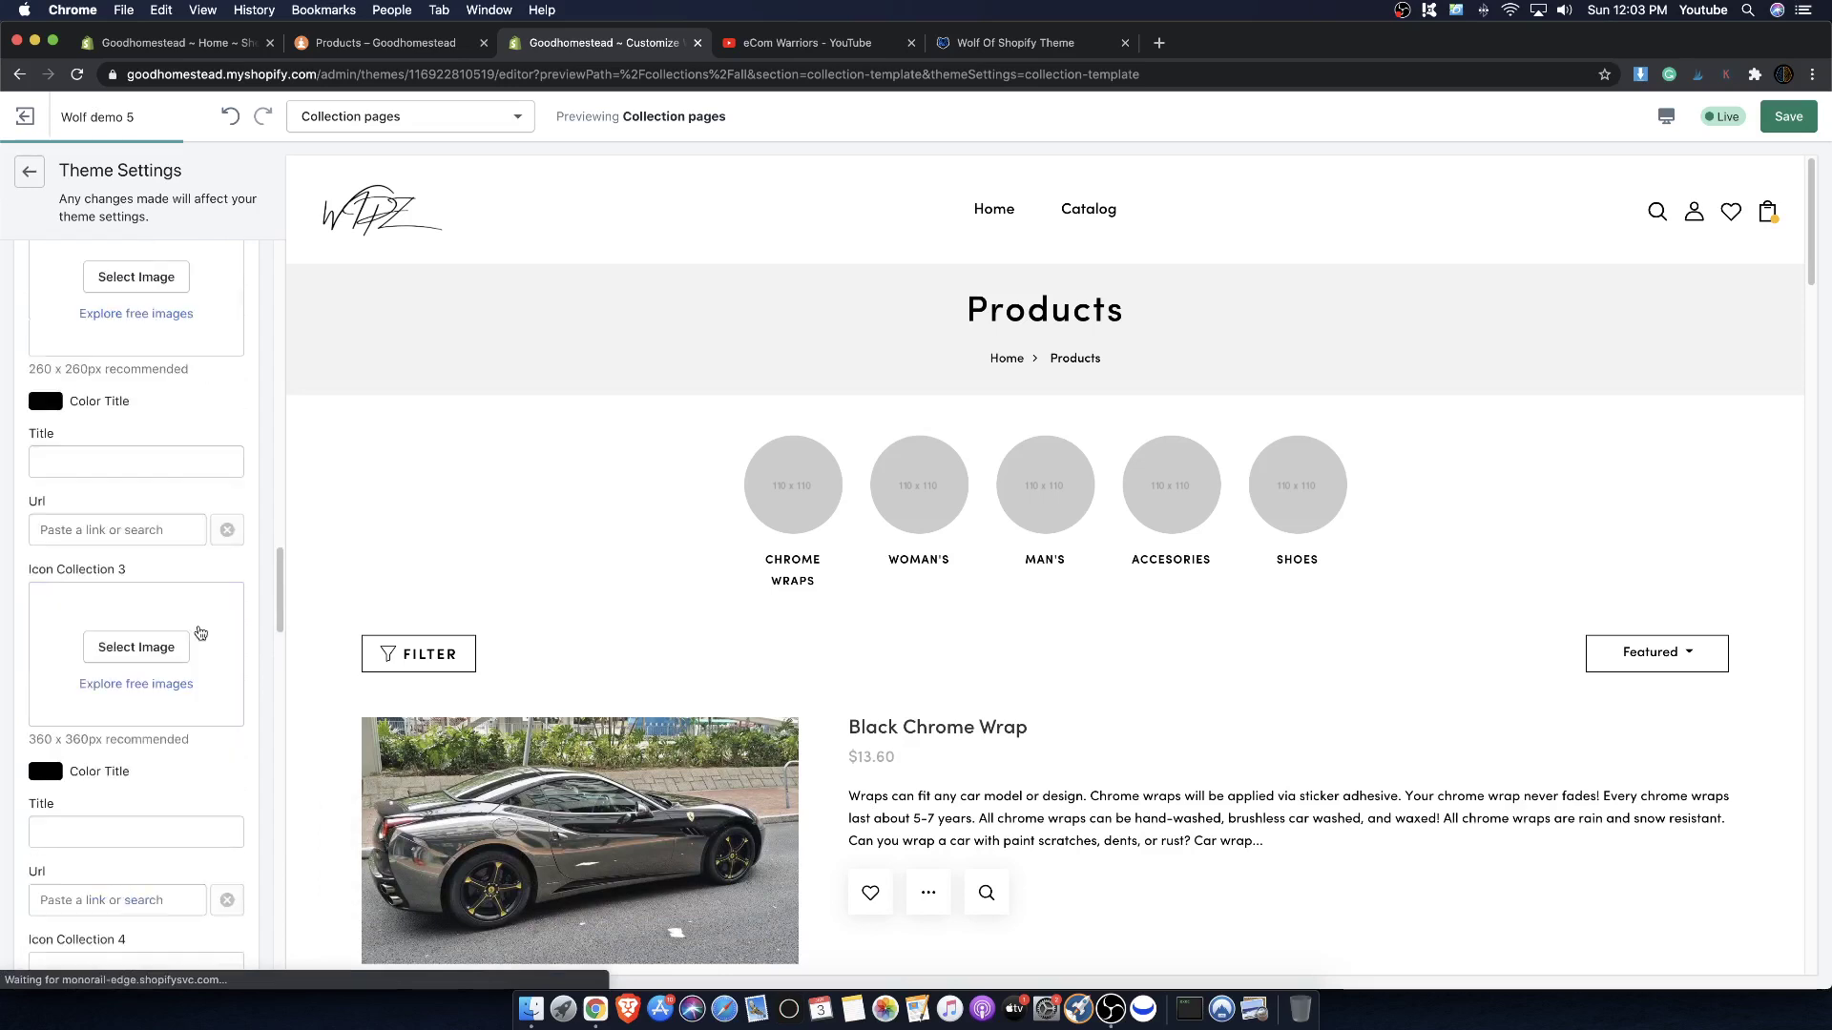
scroll(200, 632, "up", 6)
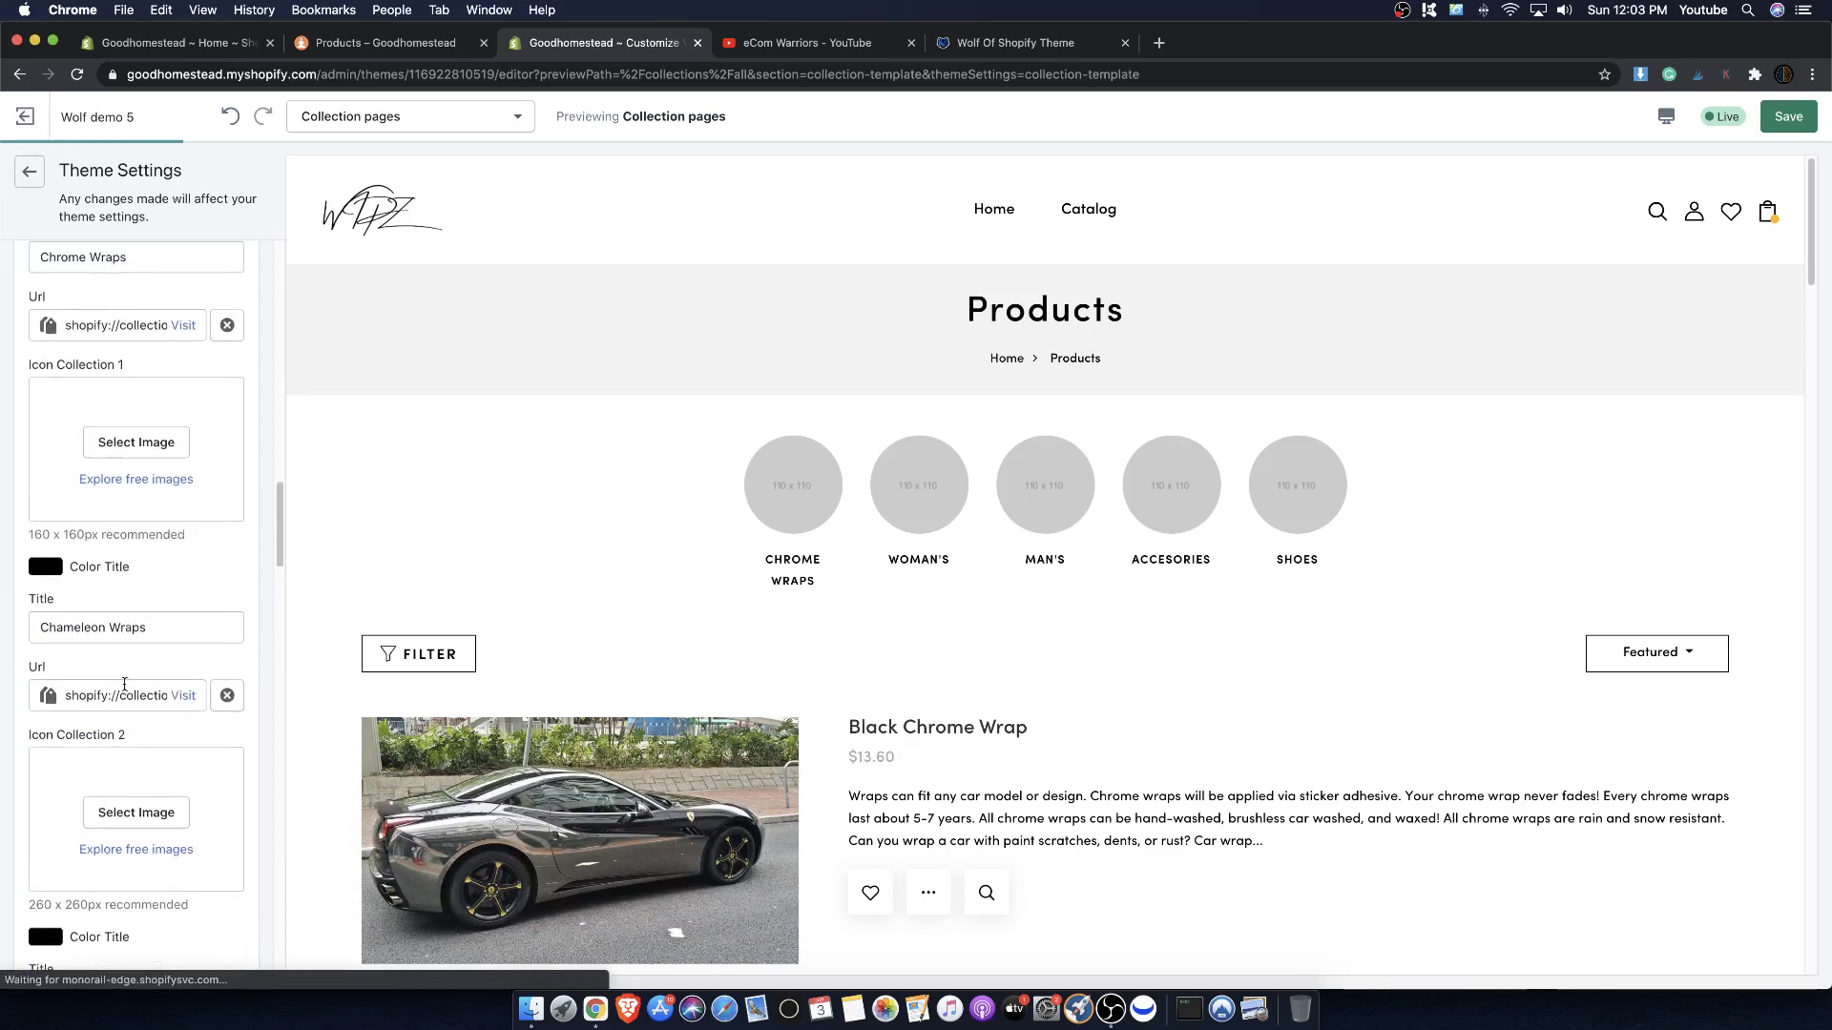
scroll(124, 684, "up", 8)
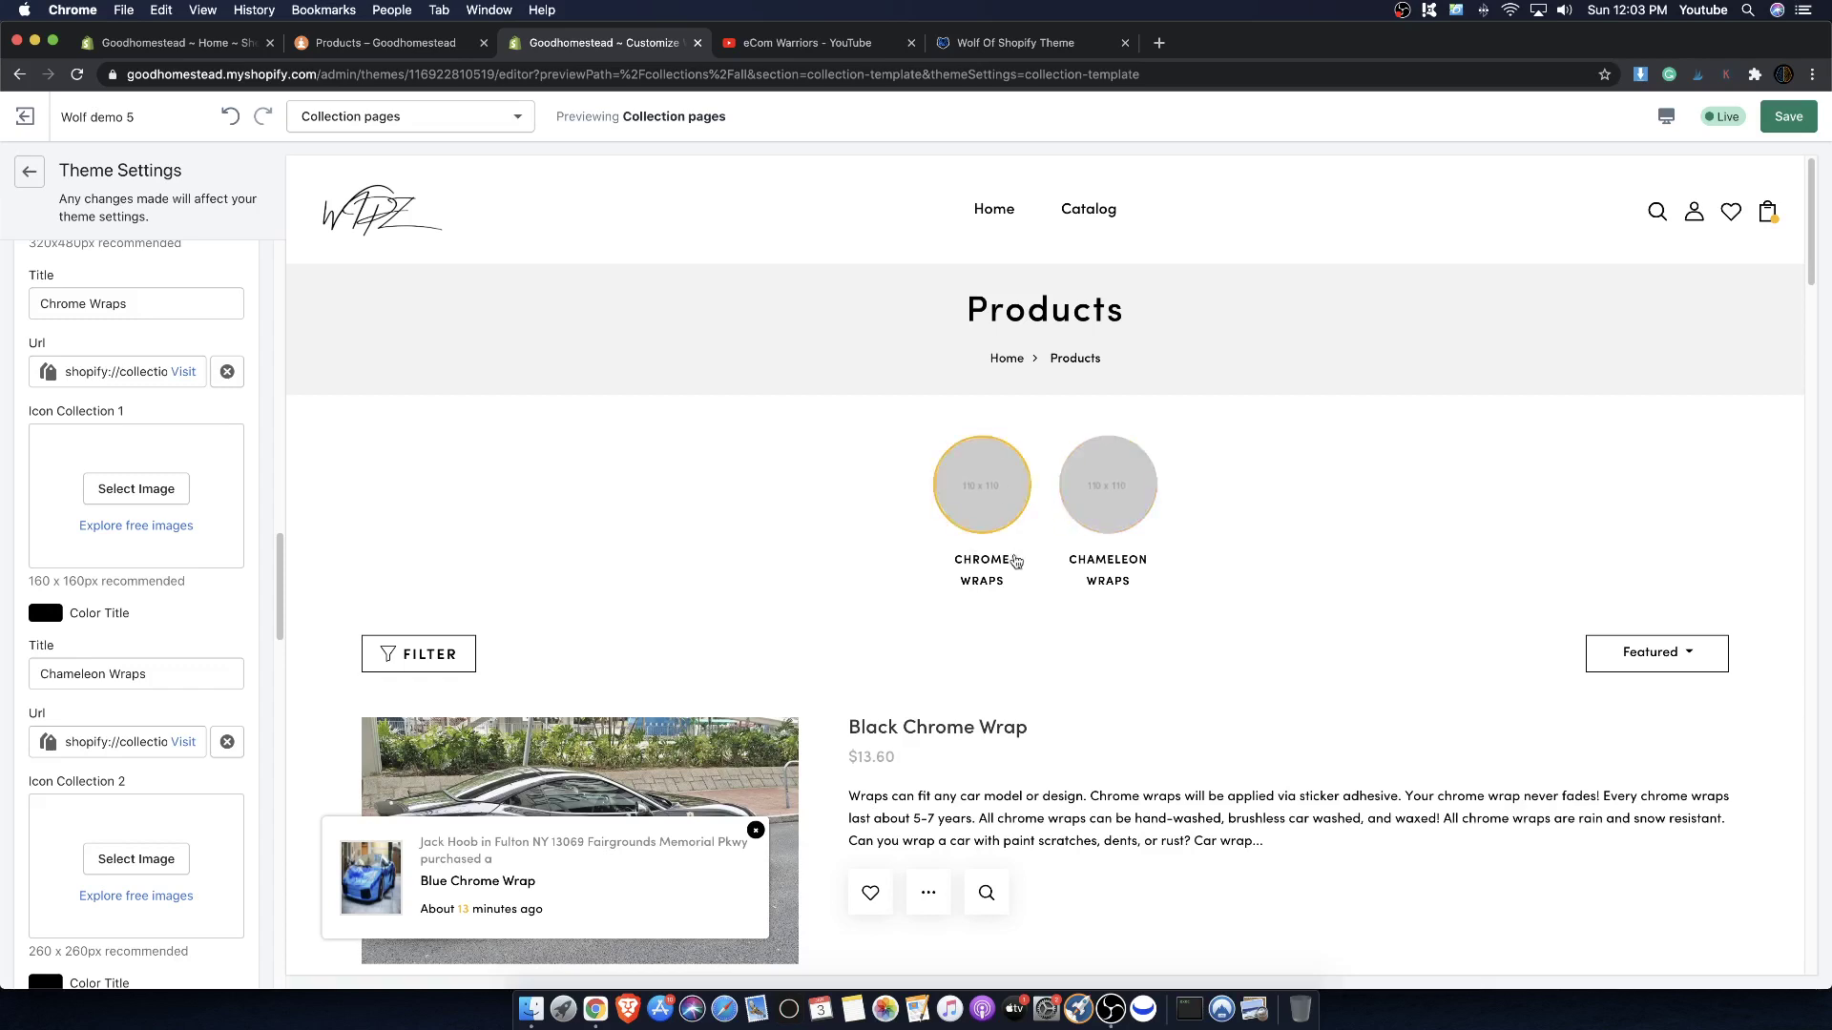
scroll(143, 539, "up", 3)
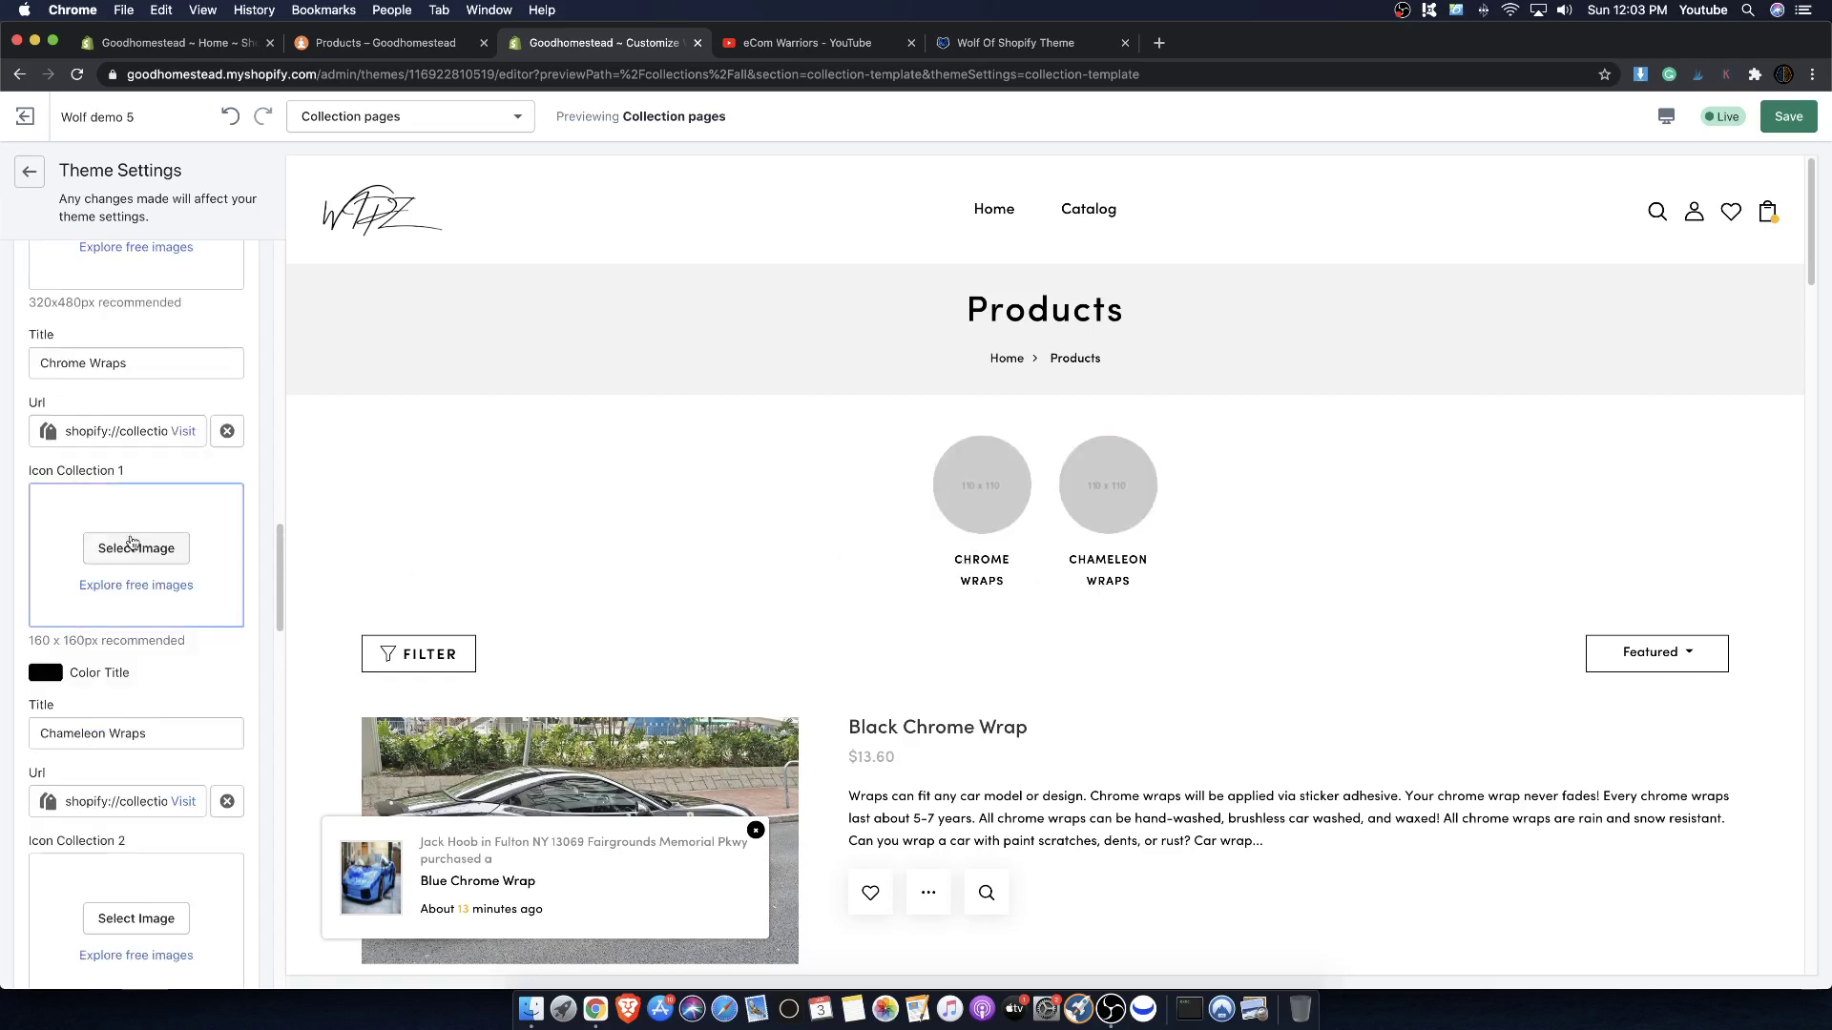
scroll(954, 477, "down", 2)
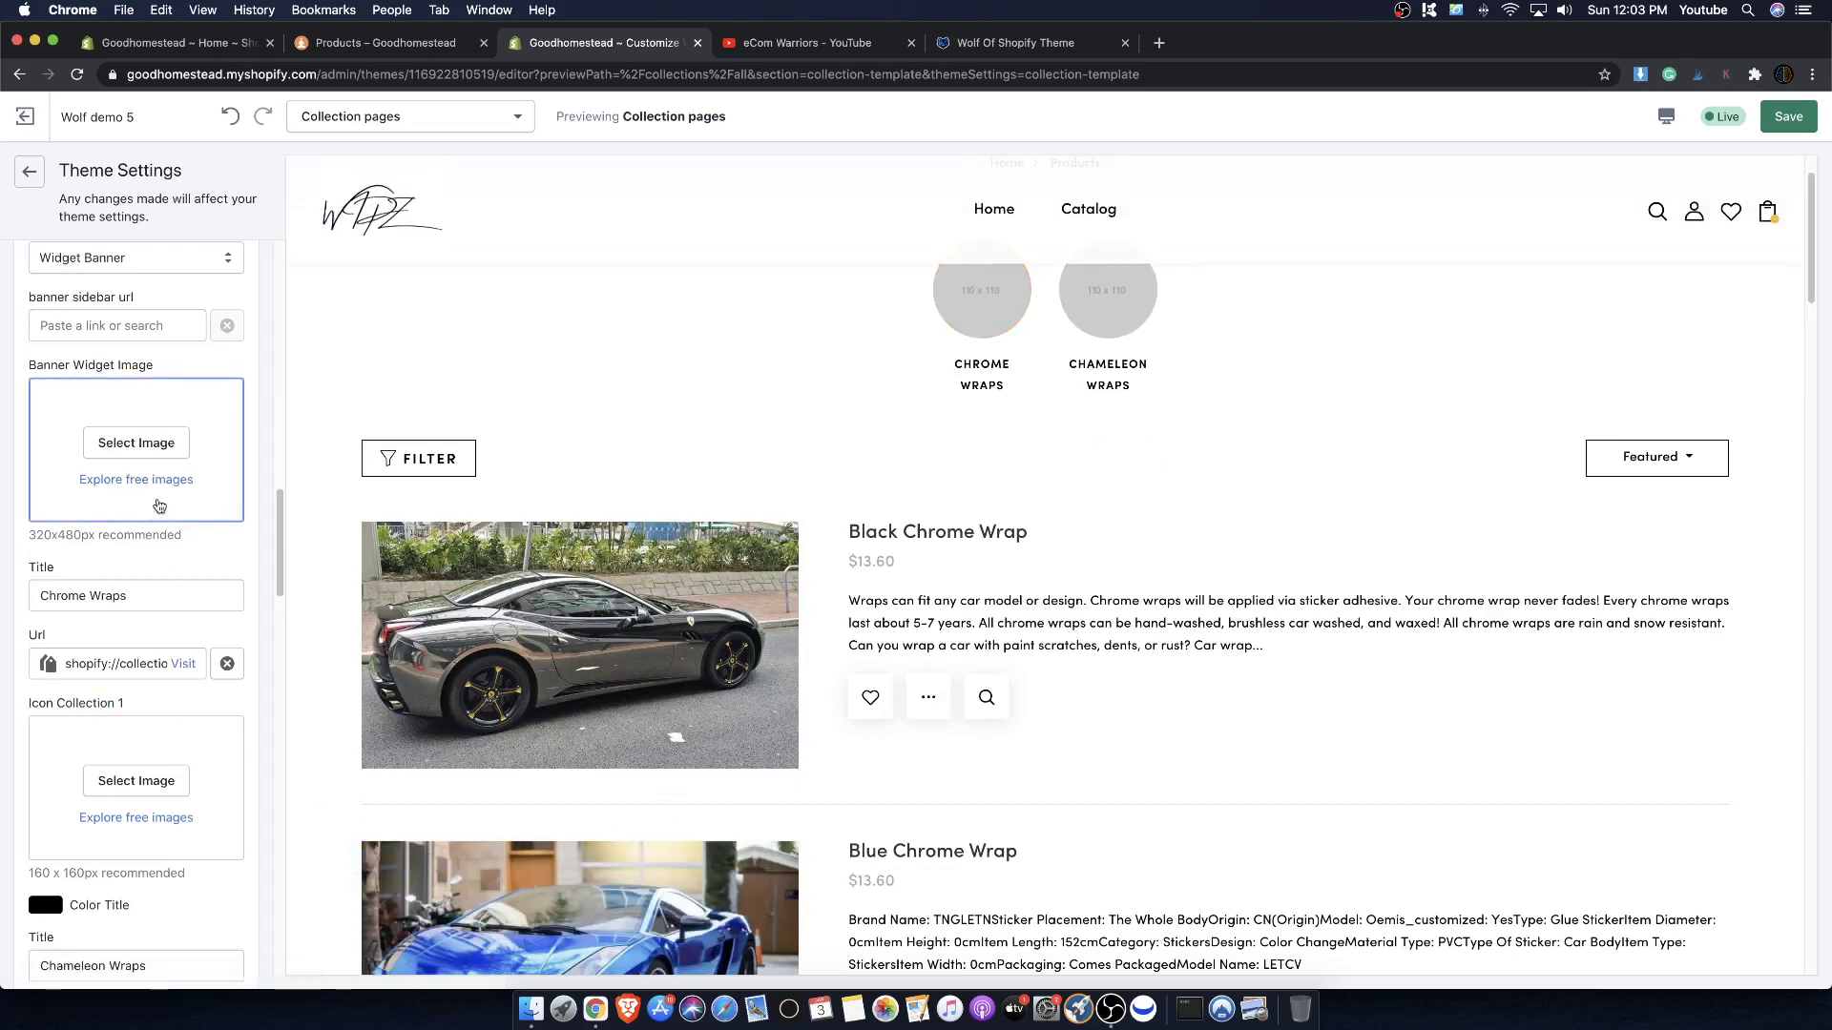
scroll(145, 530, "up", 2)
scroll(936, 451, "up", 2)
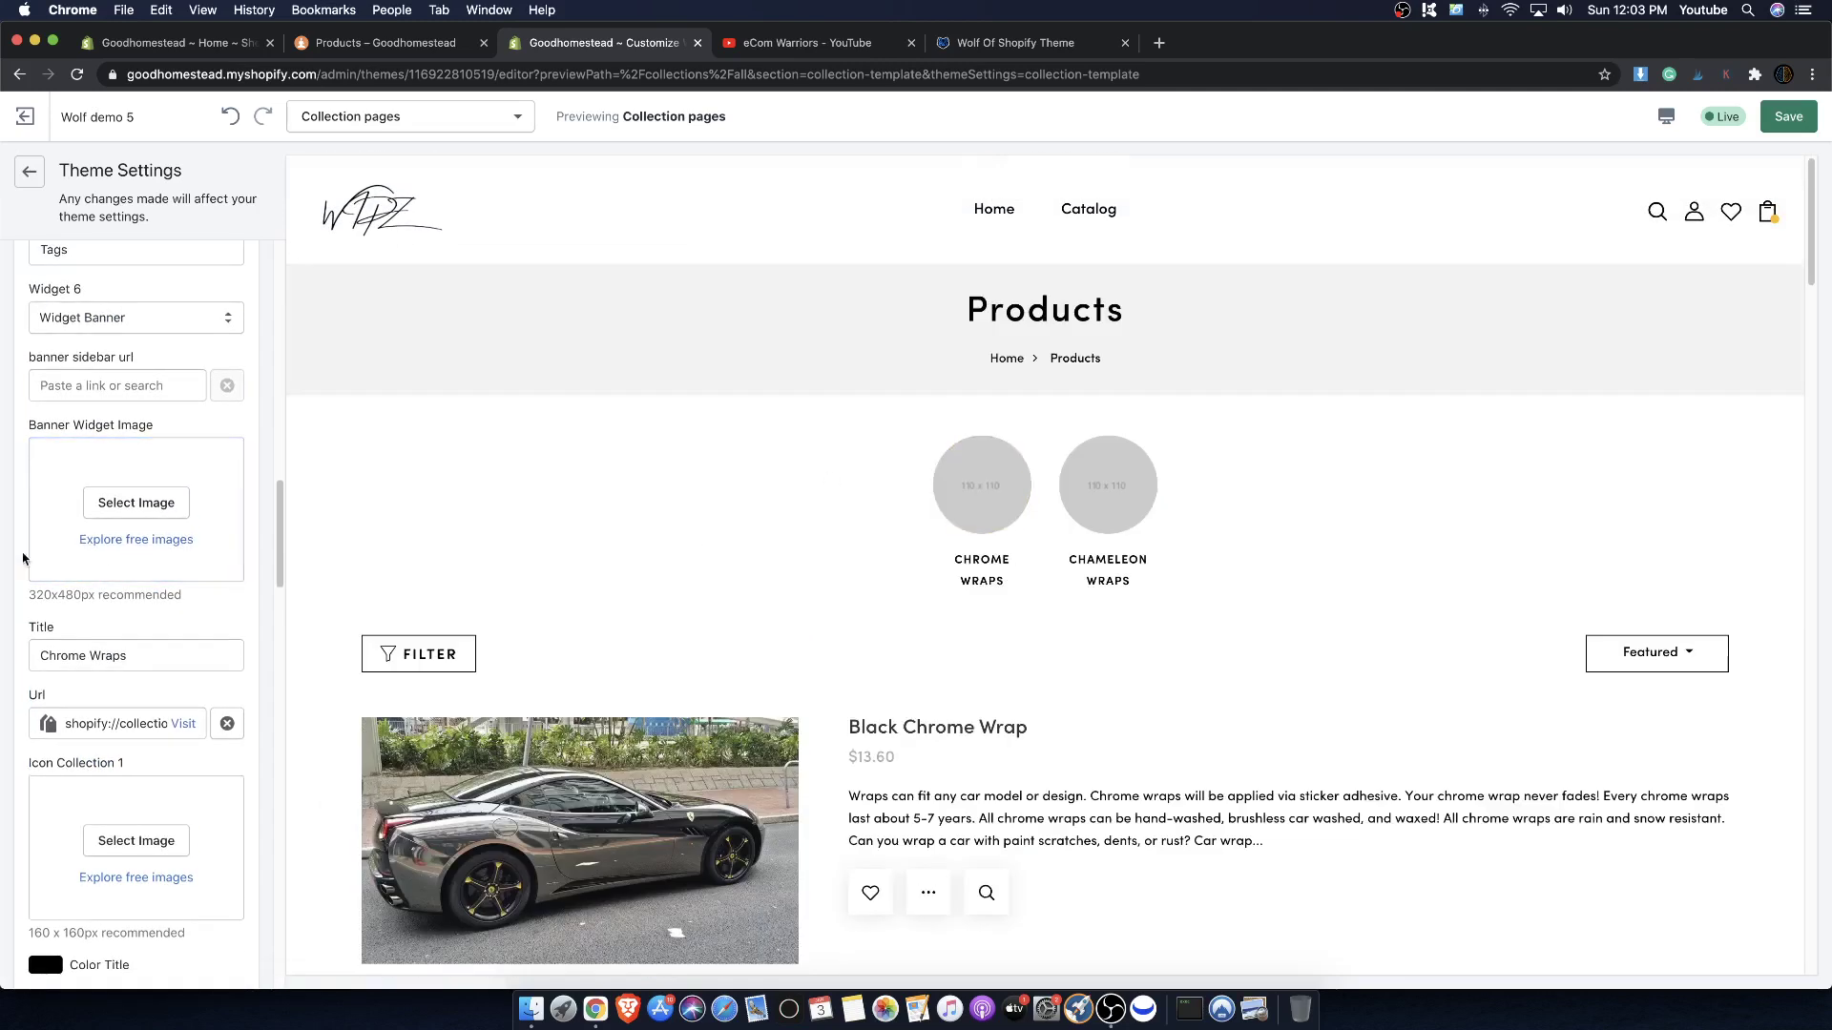
- Set the Banner Widget Image to the library photo of the orange sports car on a road
left_click(91, 508)
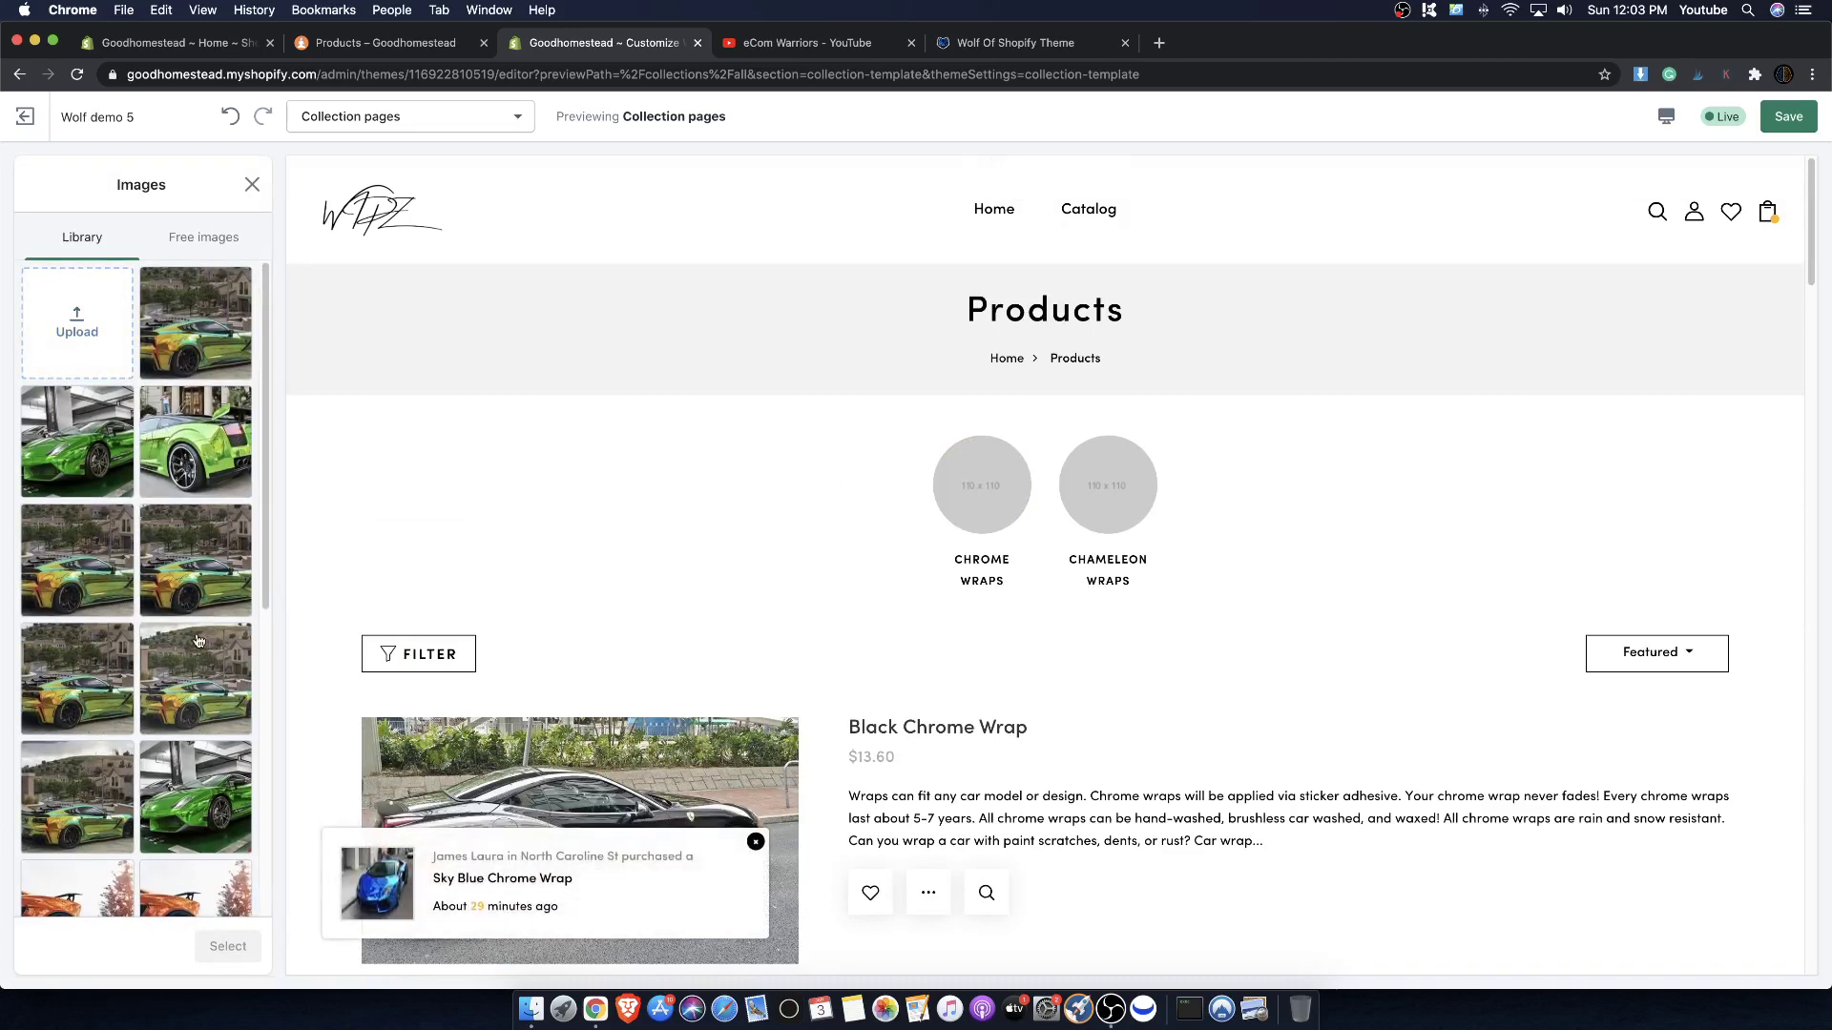
scroll(164, 798, "down", 5)
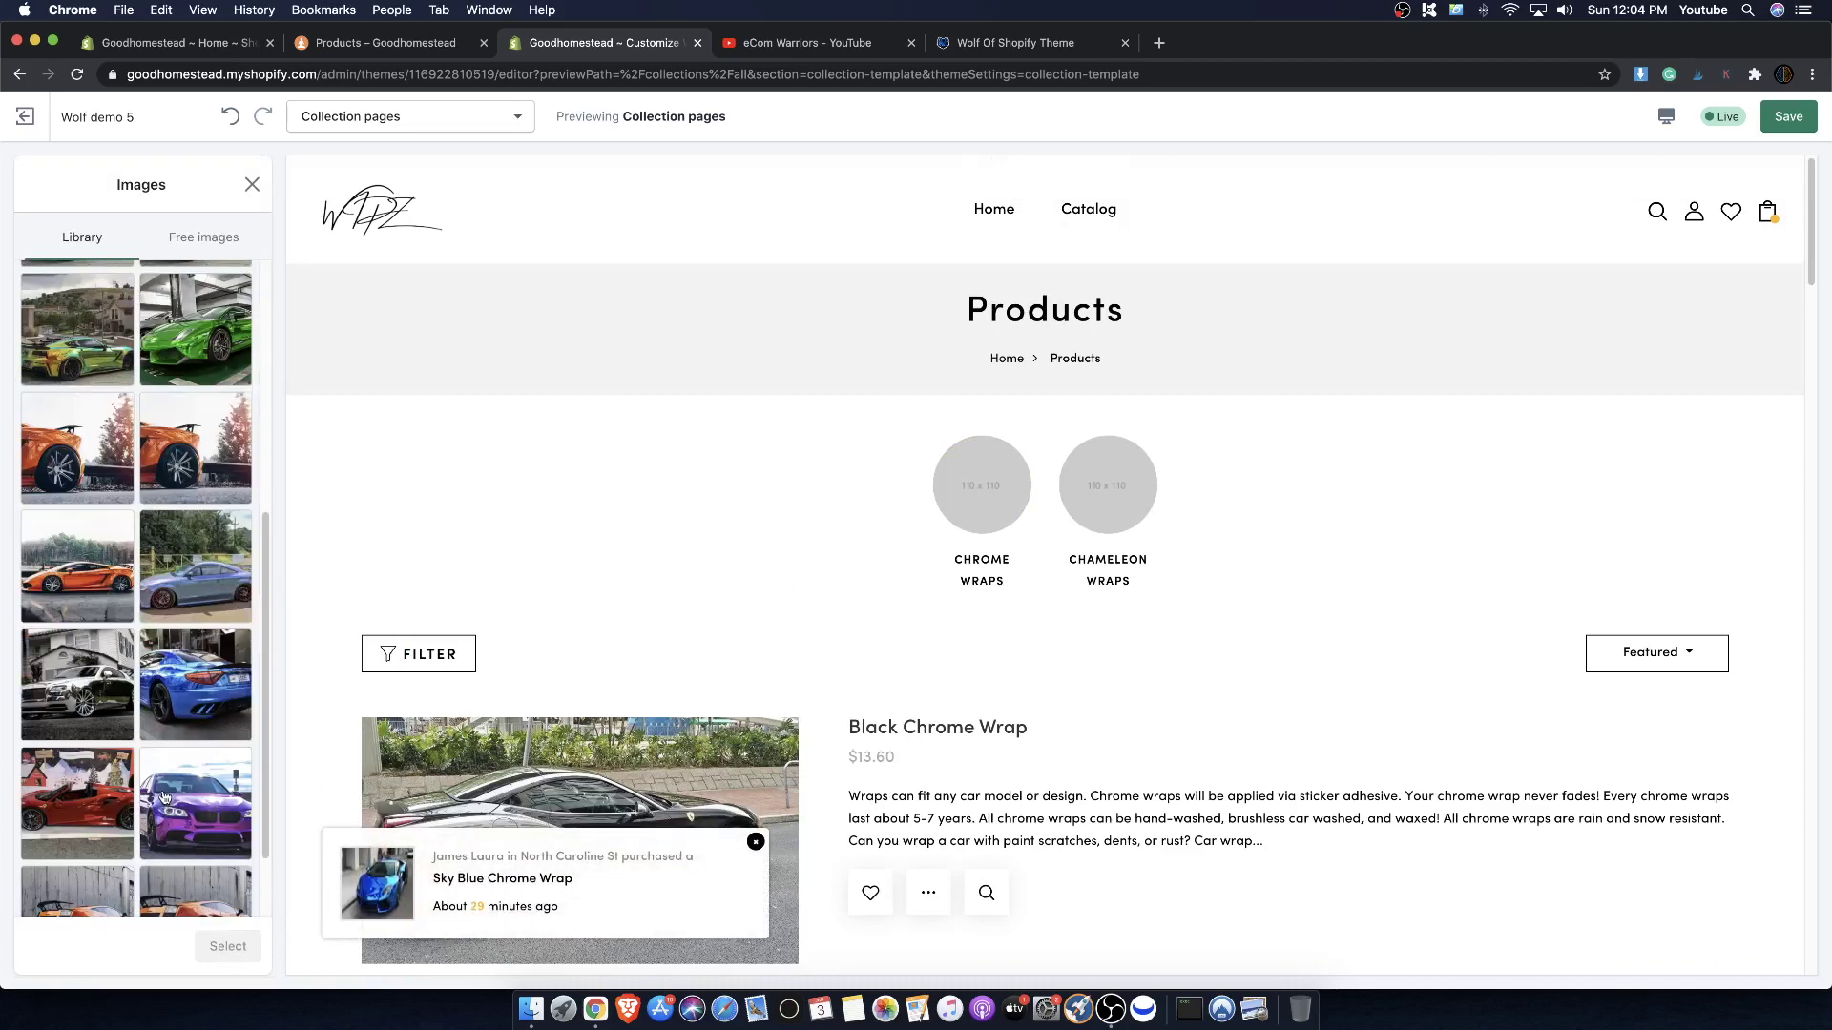
scroll(177, 777, "down", 2)
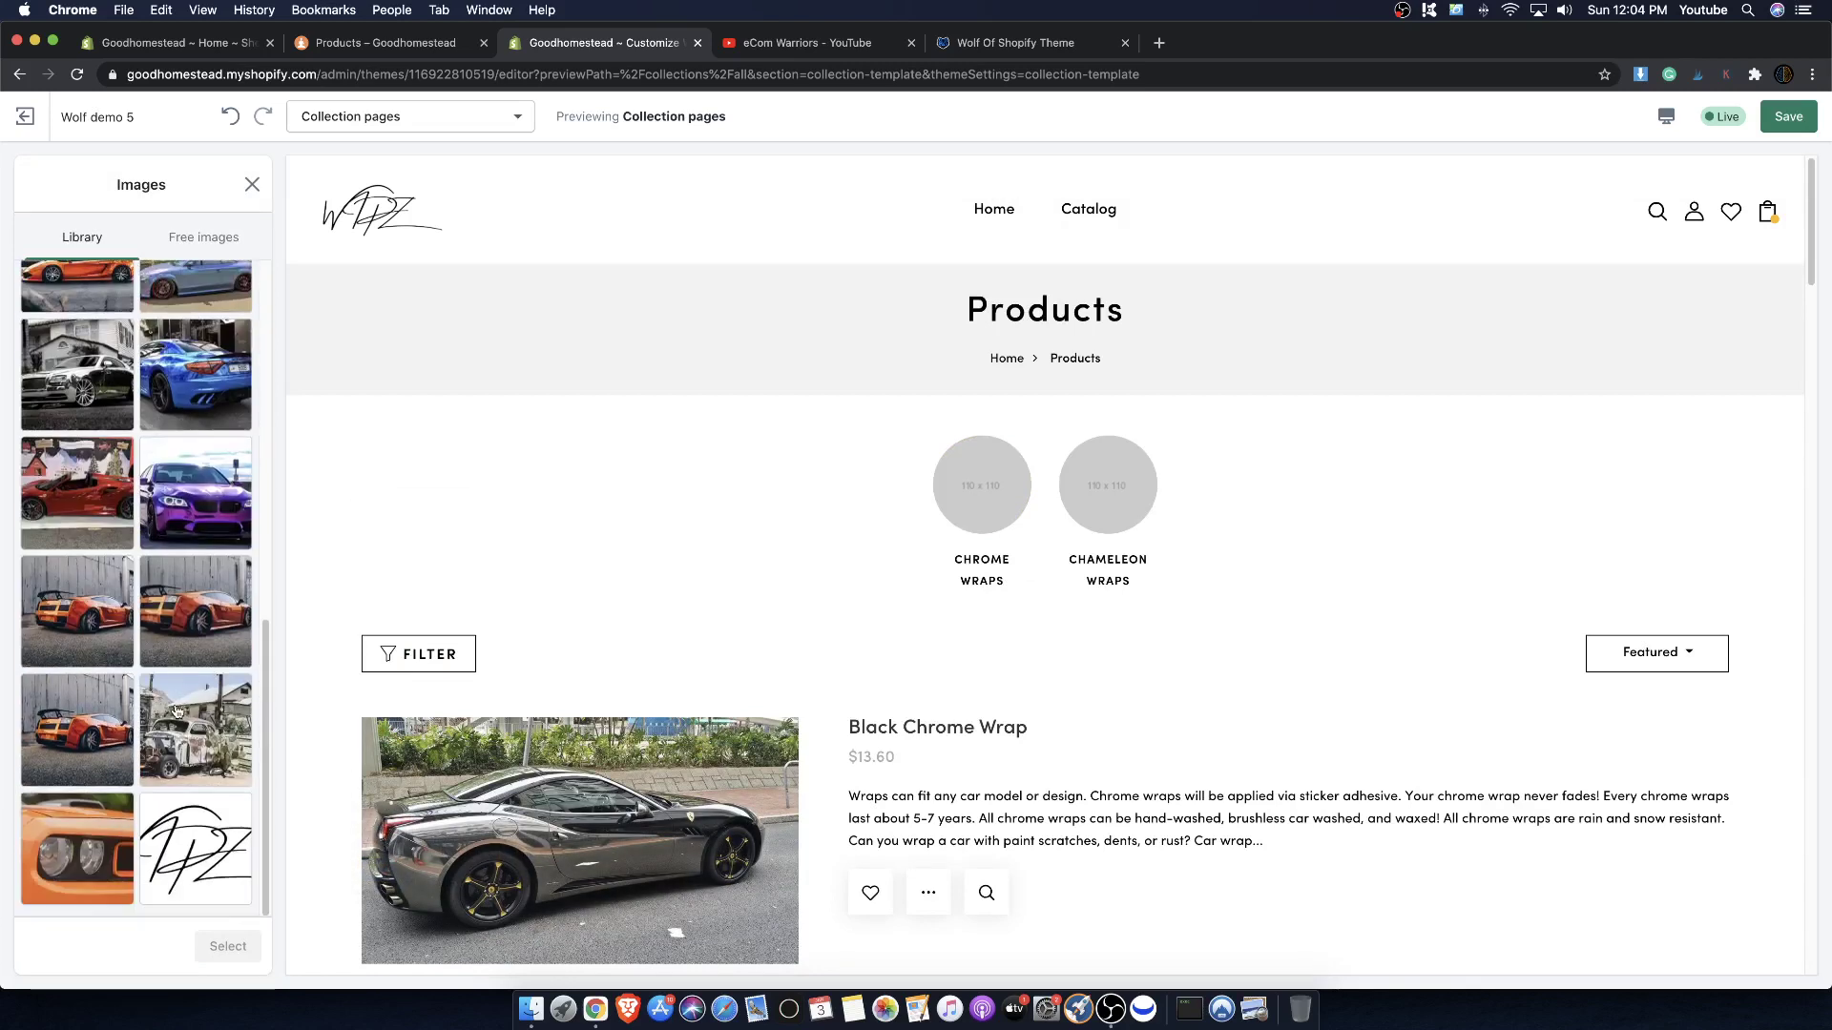
scroll(191, 773, "up", 4)
scroll(204, 771, "down", 2)
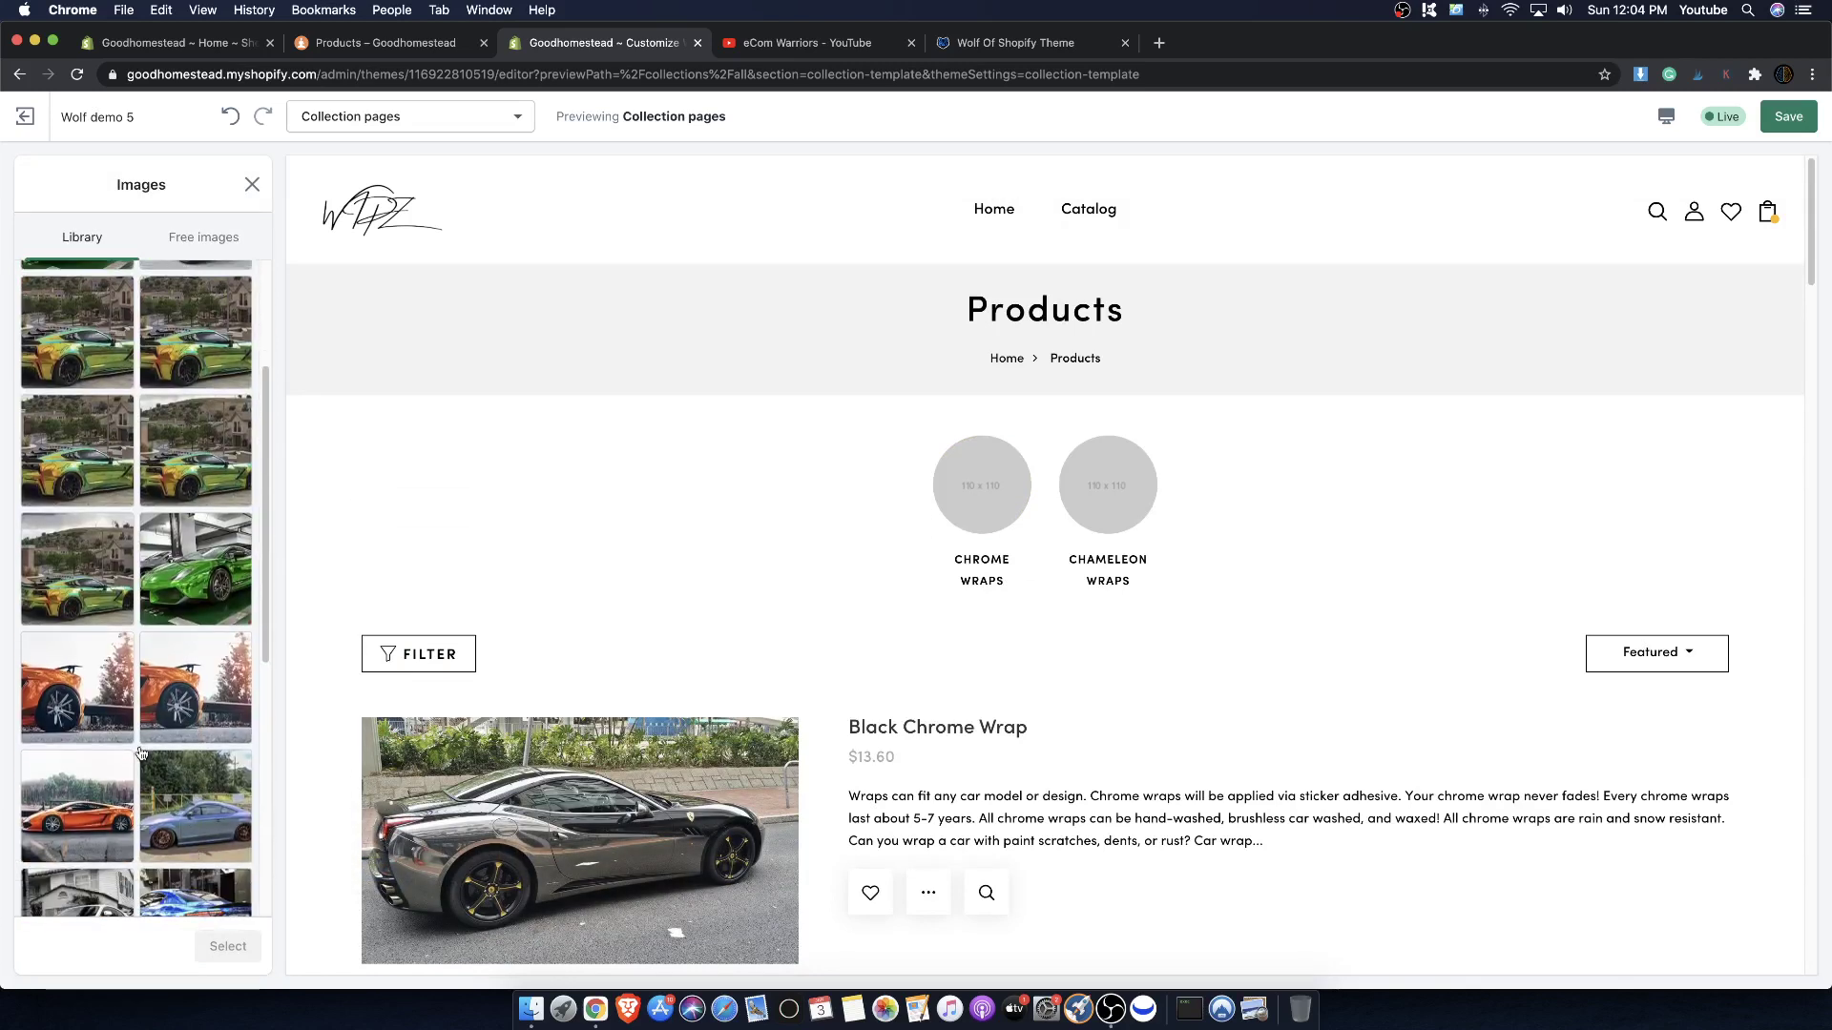
left_click(82, 799)
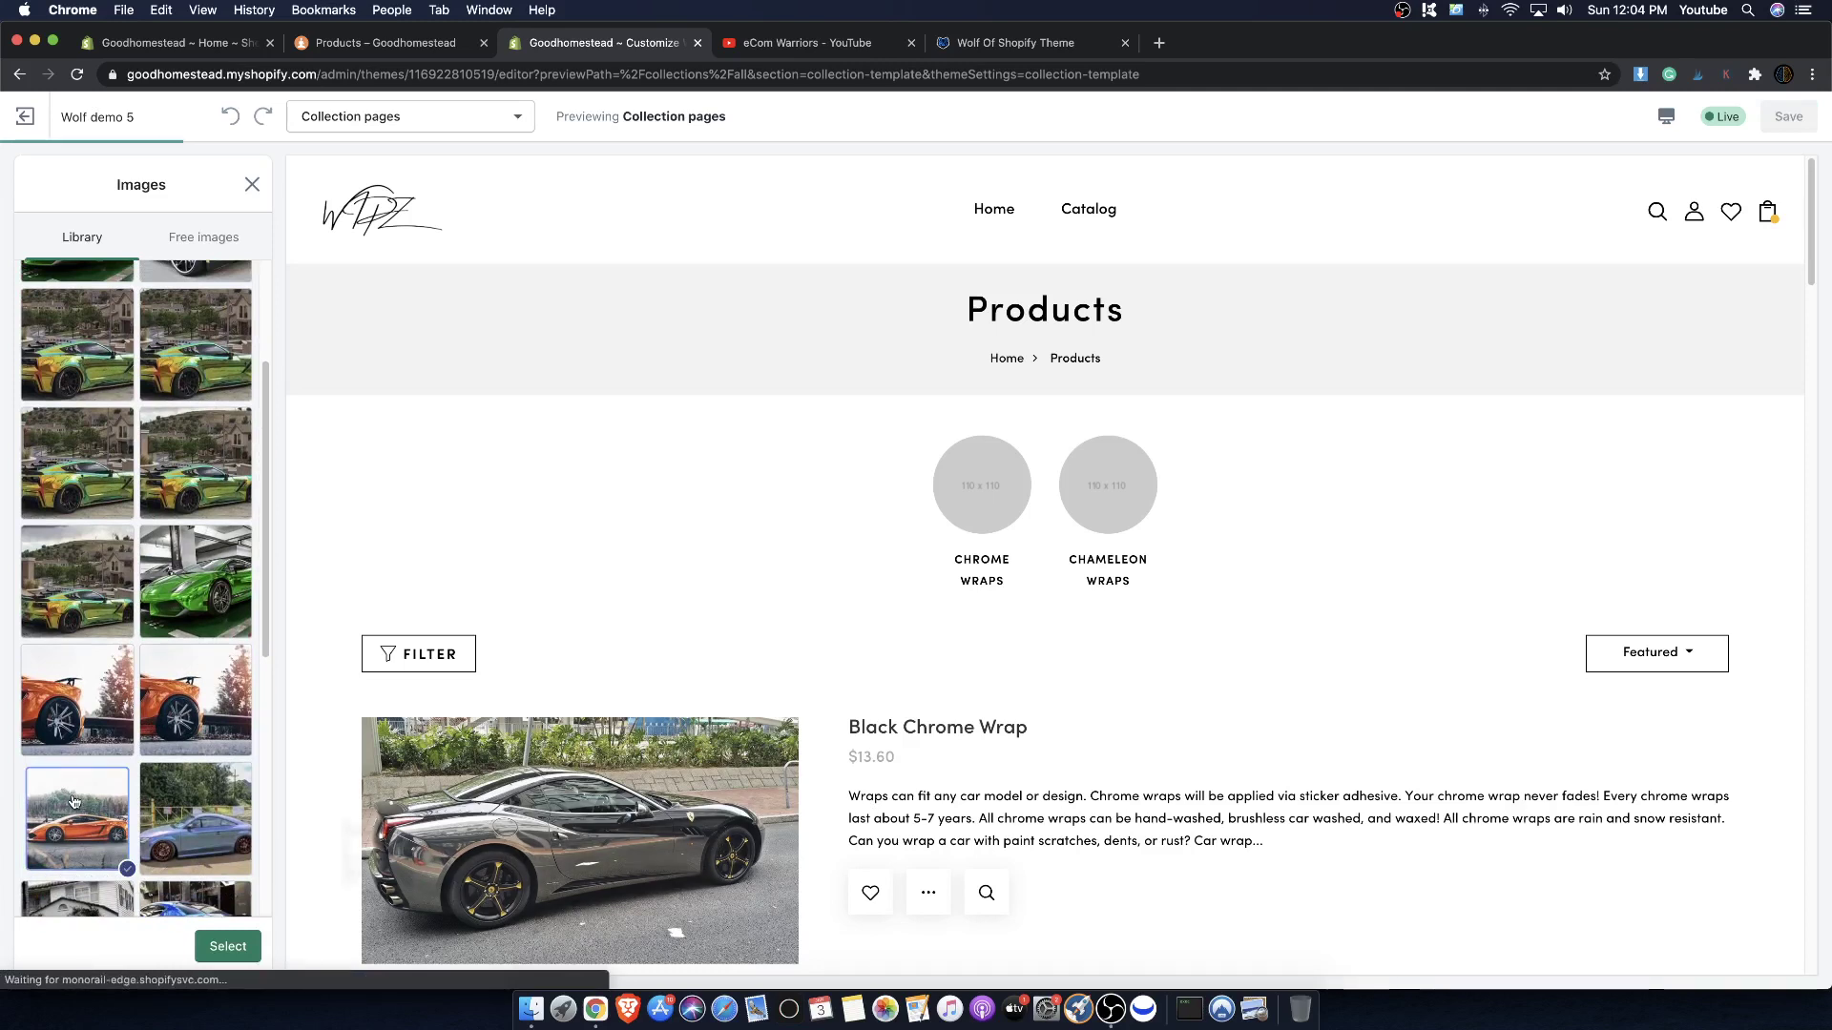
left_click(226, 945)
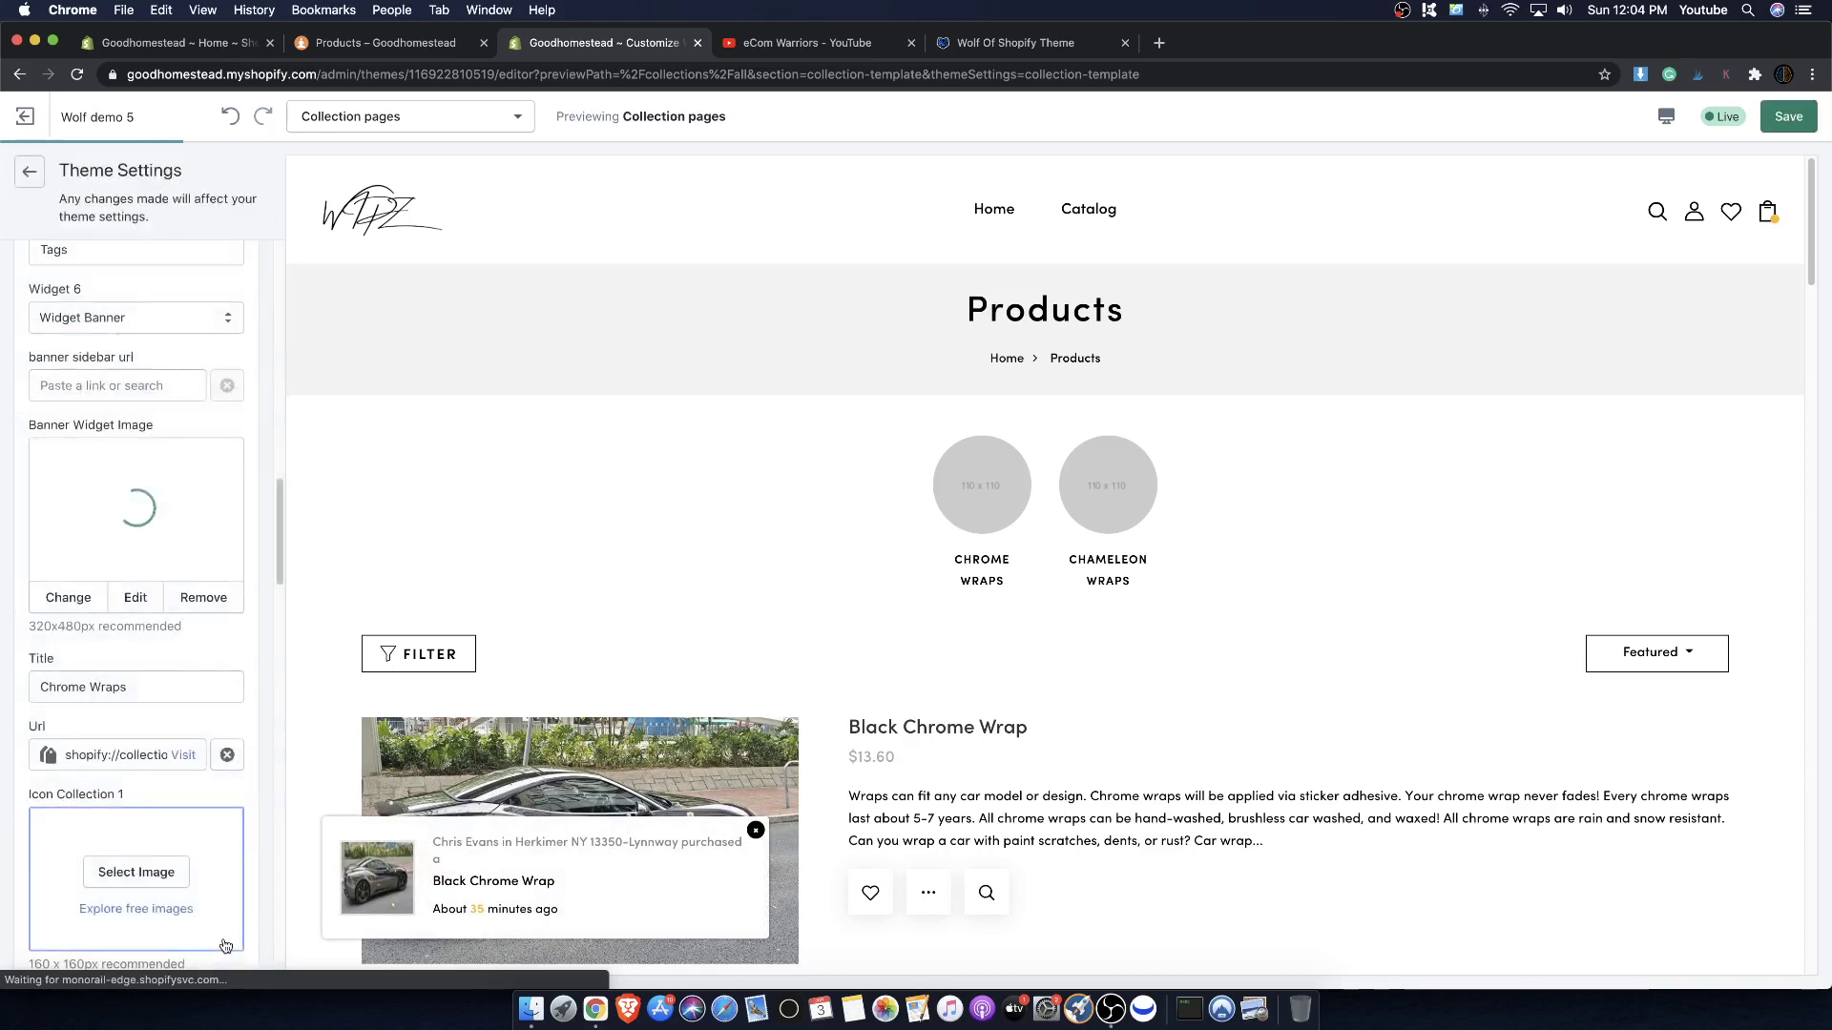
- Set the Icon Collection 1 image to the first library photo, the green and gold sports car
scroll(152, 811, "down", 1)
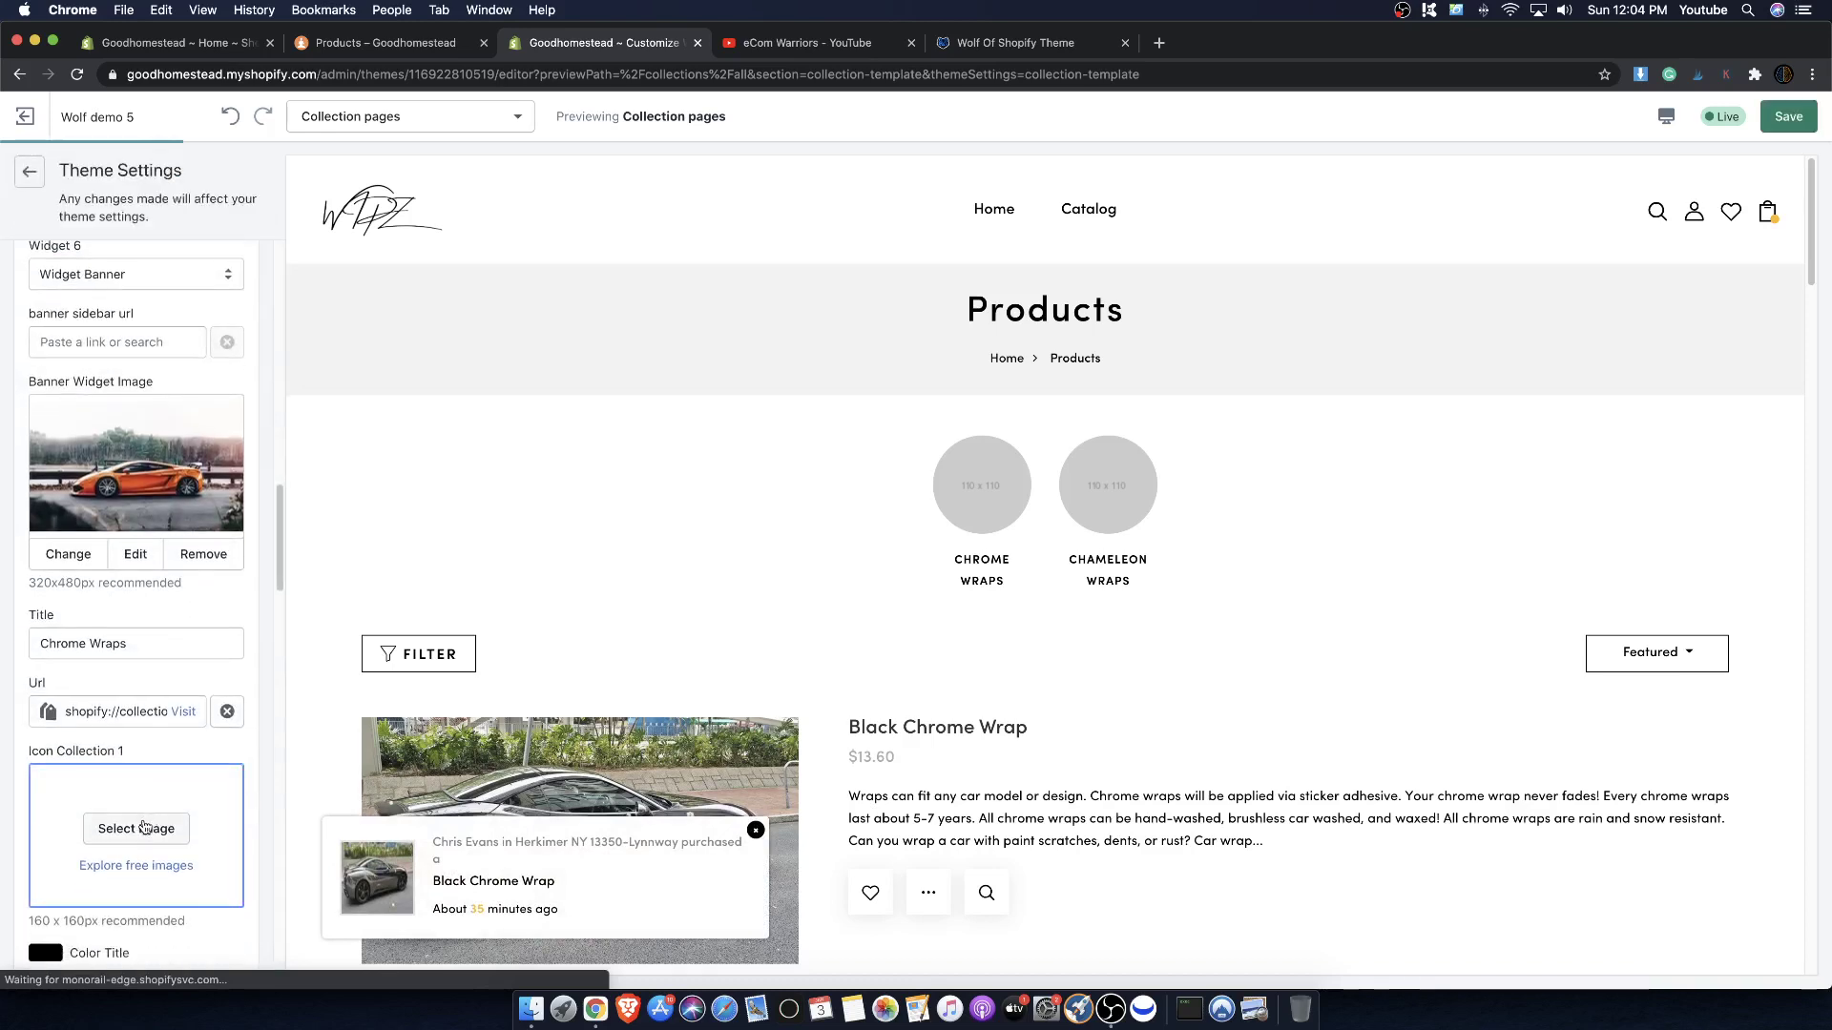
left_click(143, 826)
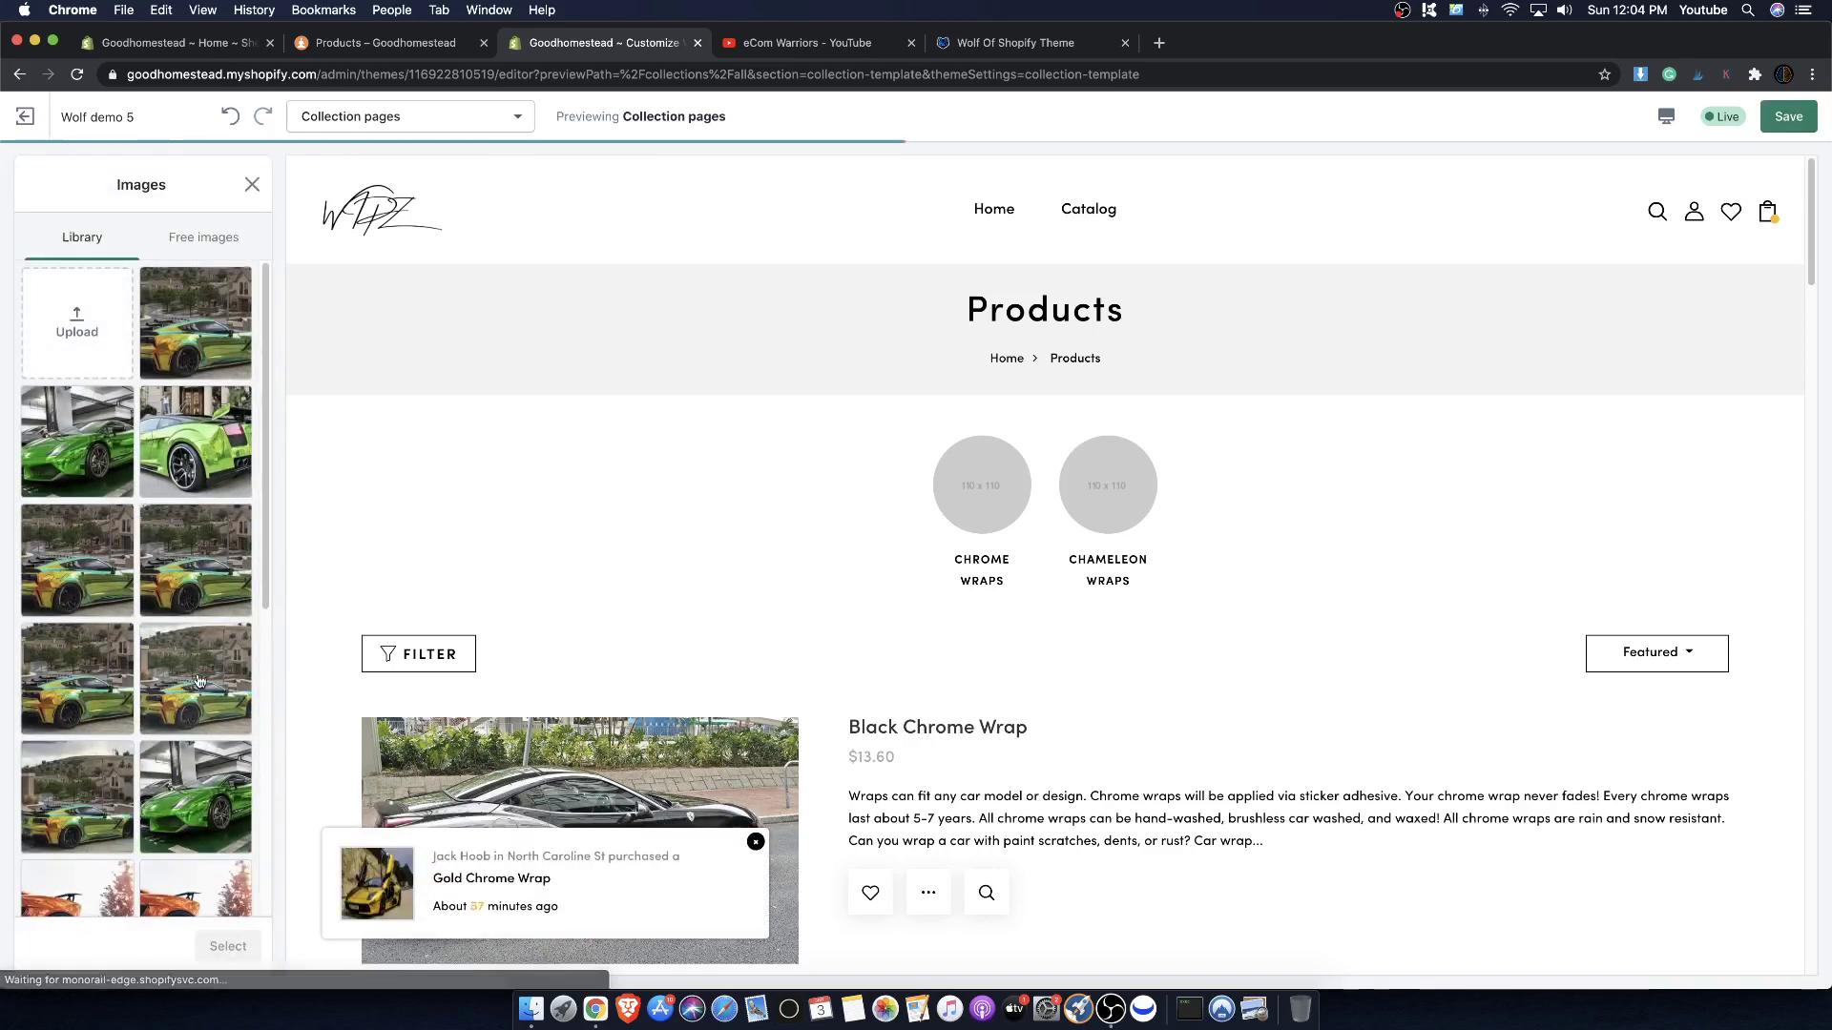
left_click(167, 298)
left_click(227, 945)
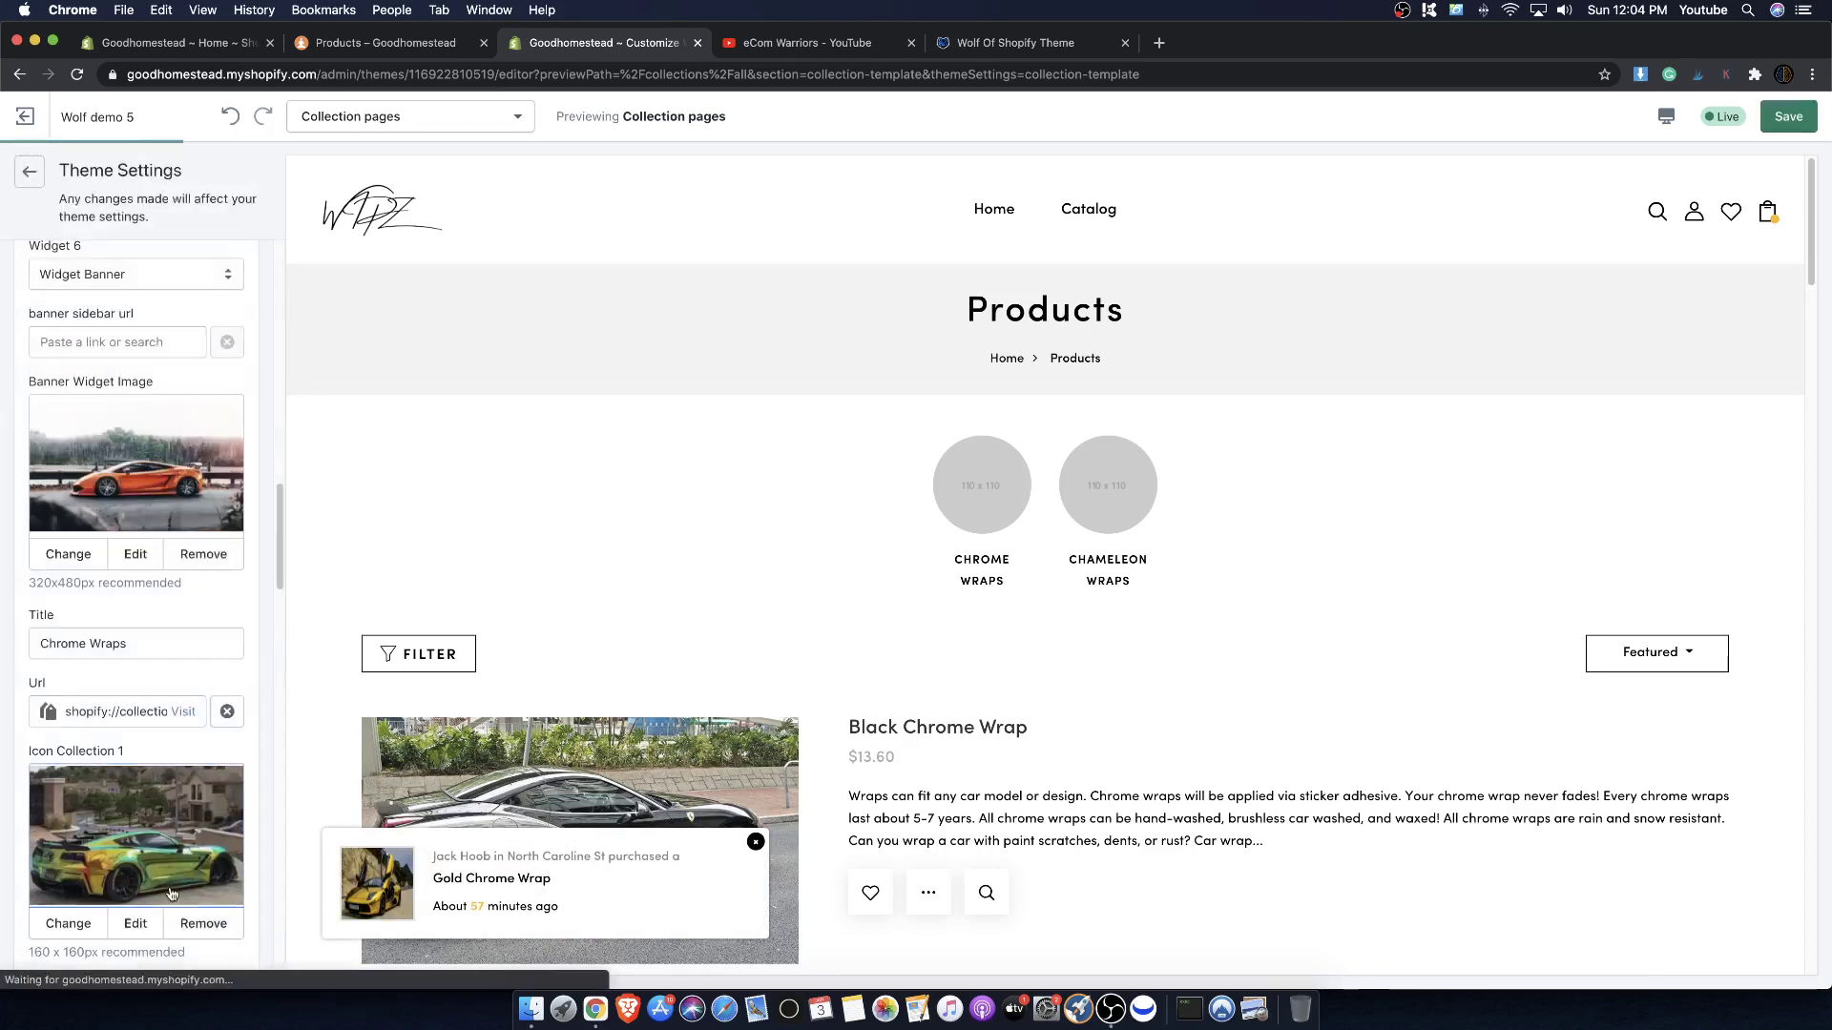
scroll(149, 648, "down", 5)
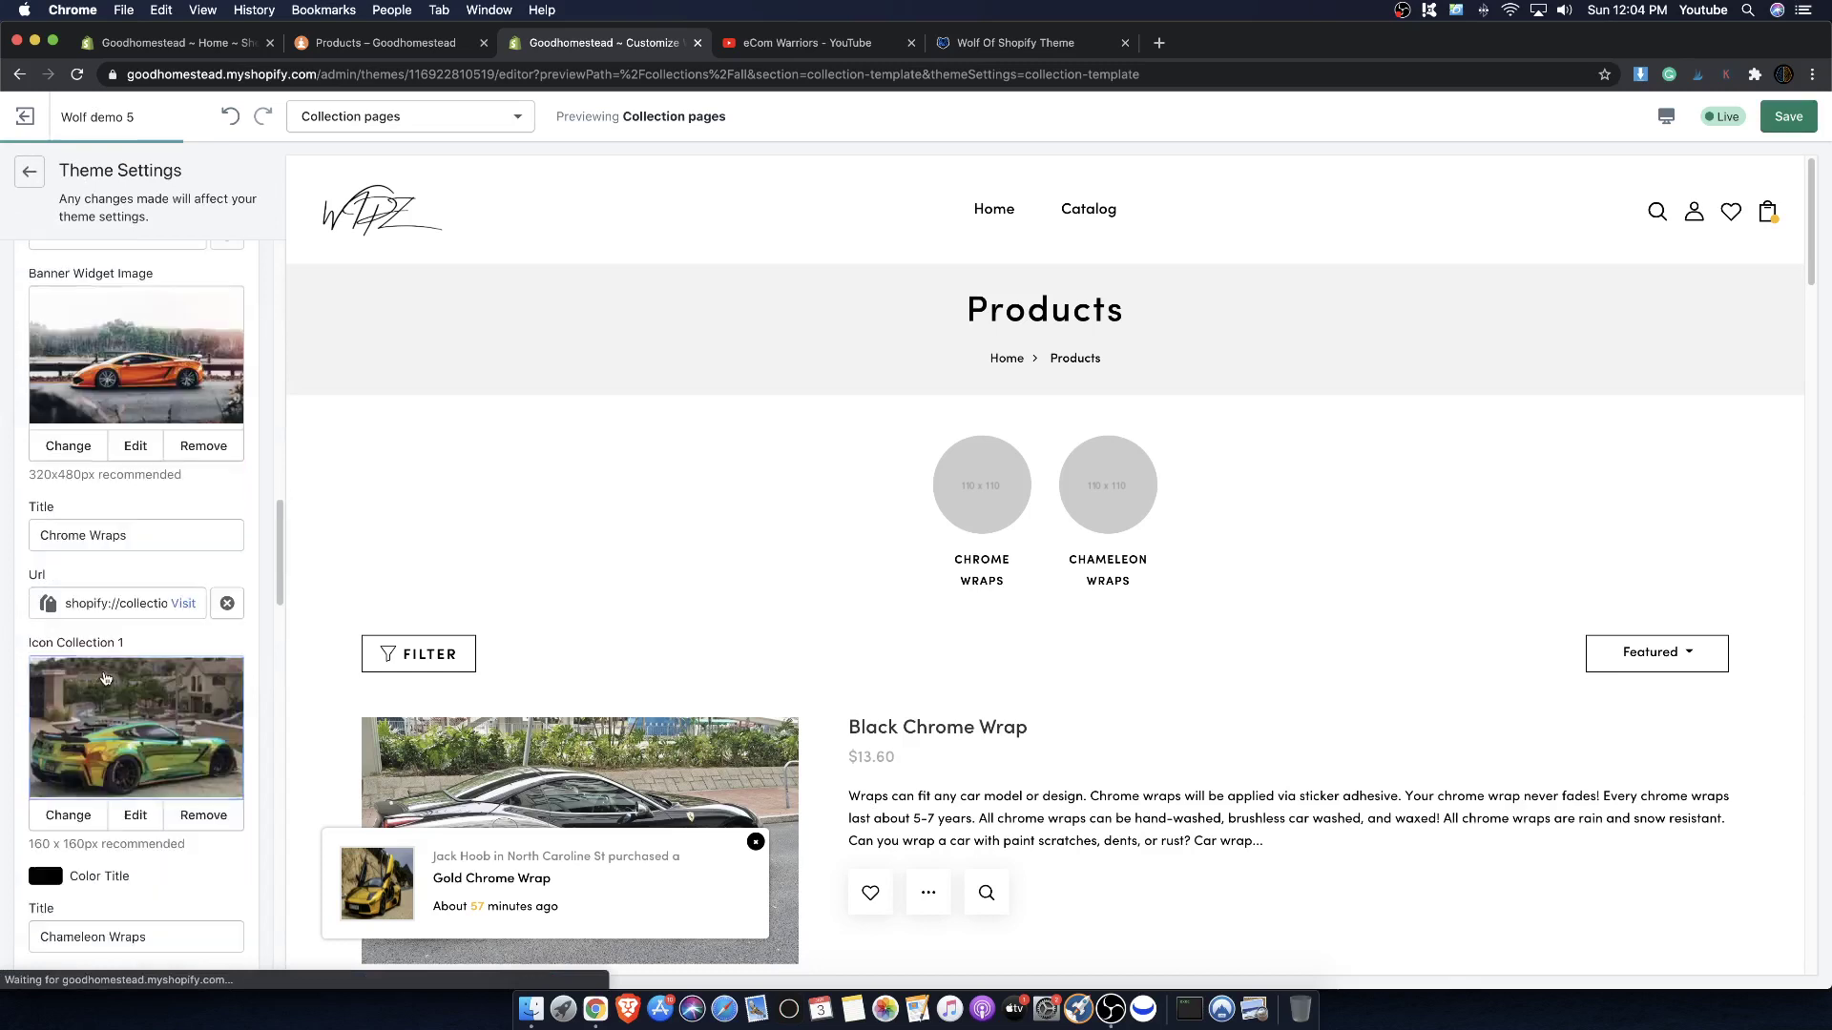
scroll(100, 687, "down", 5)
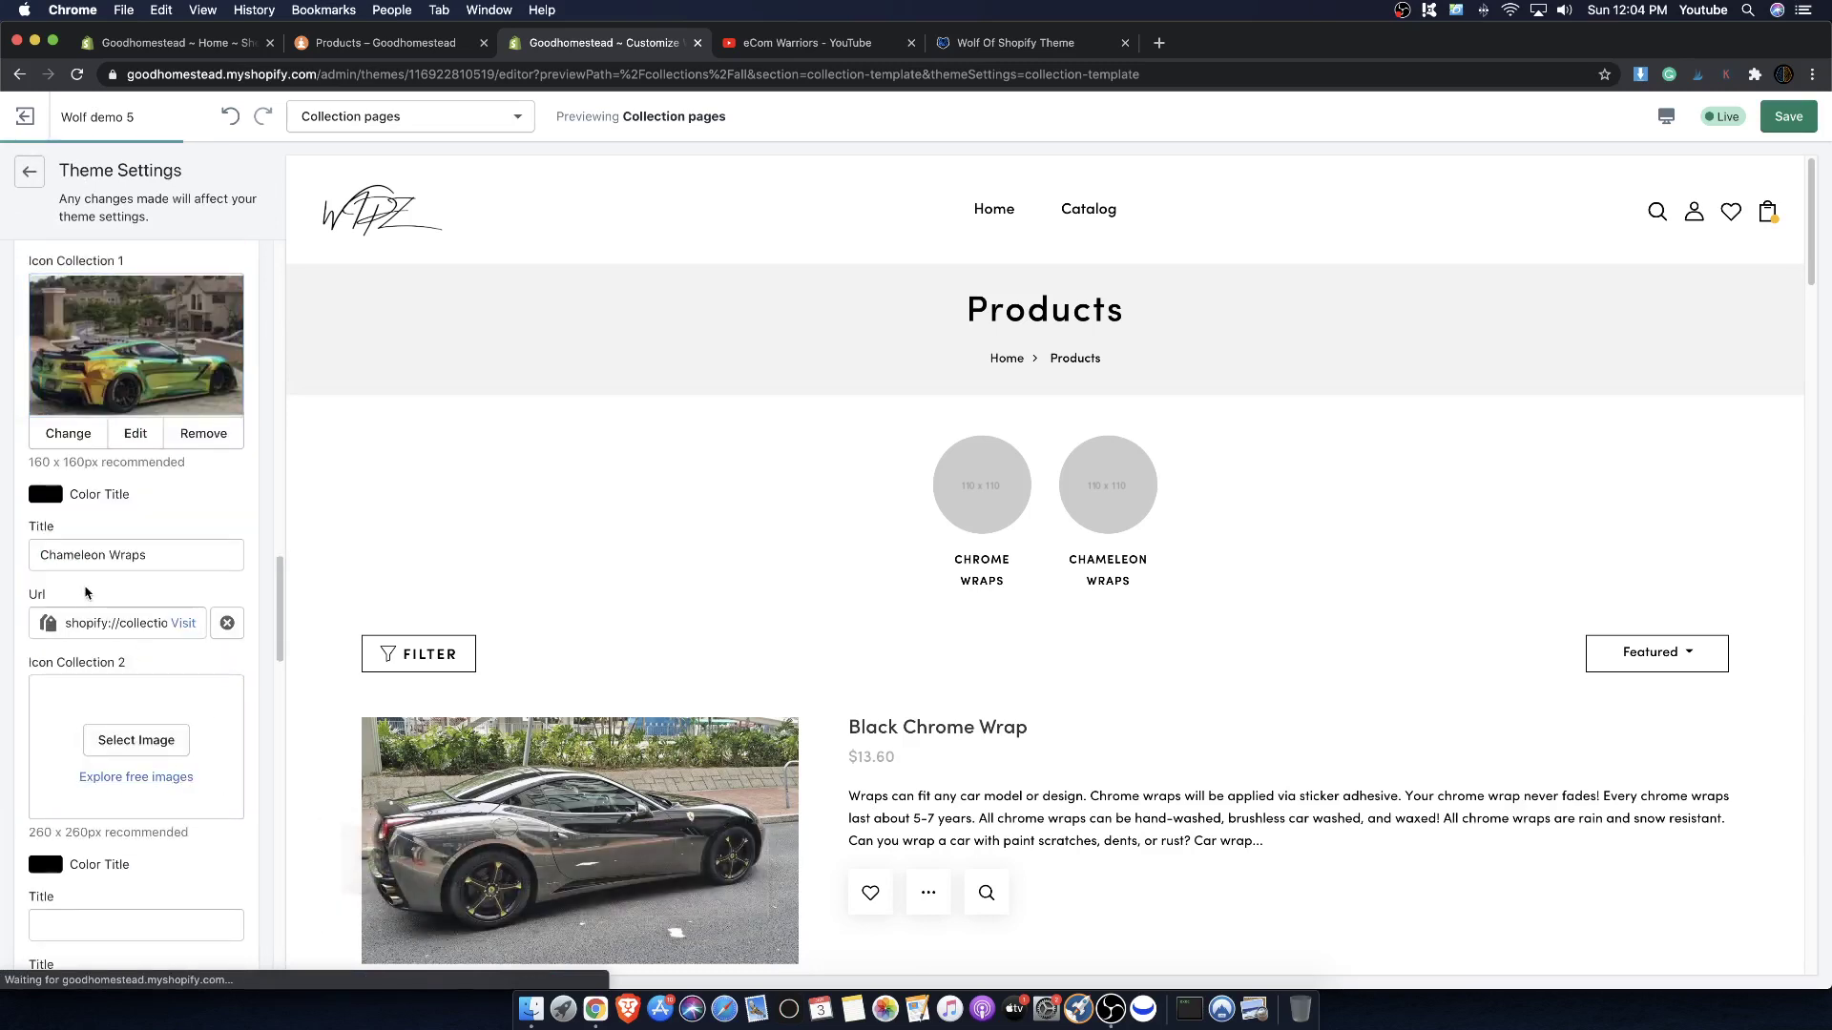
- Remove the orange car from the Banner Widget Image and the green and gold car from Icon Collection 1
scroll(90, 592, "up", 4)
scroll(90, 593, "up", 8)
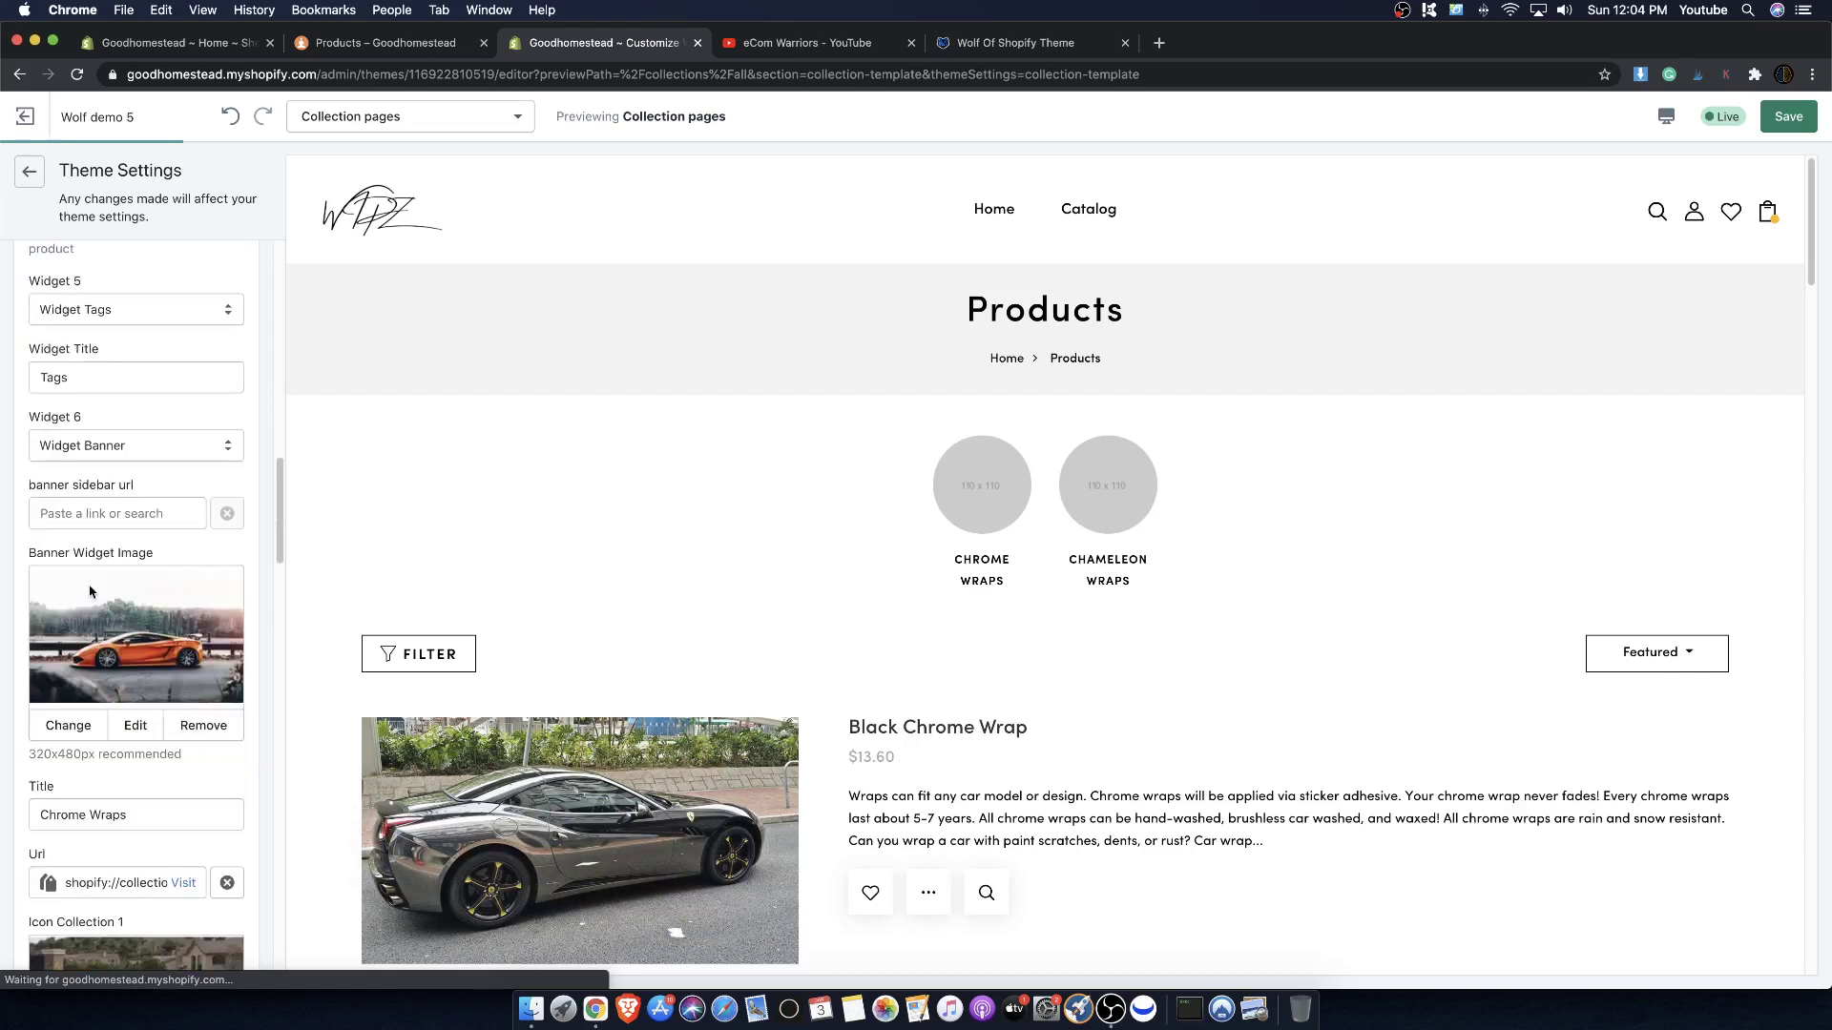
left_click(203, 726)
scroll(205, 763, "down", 4)
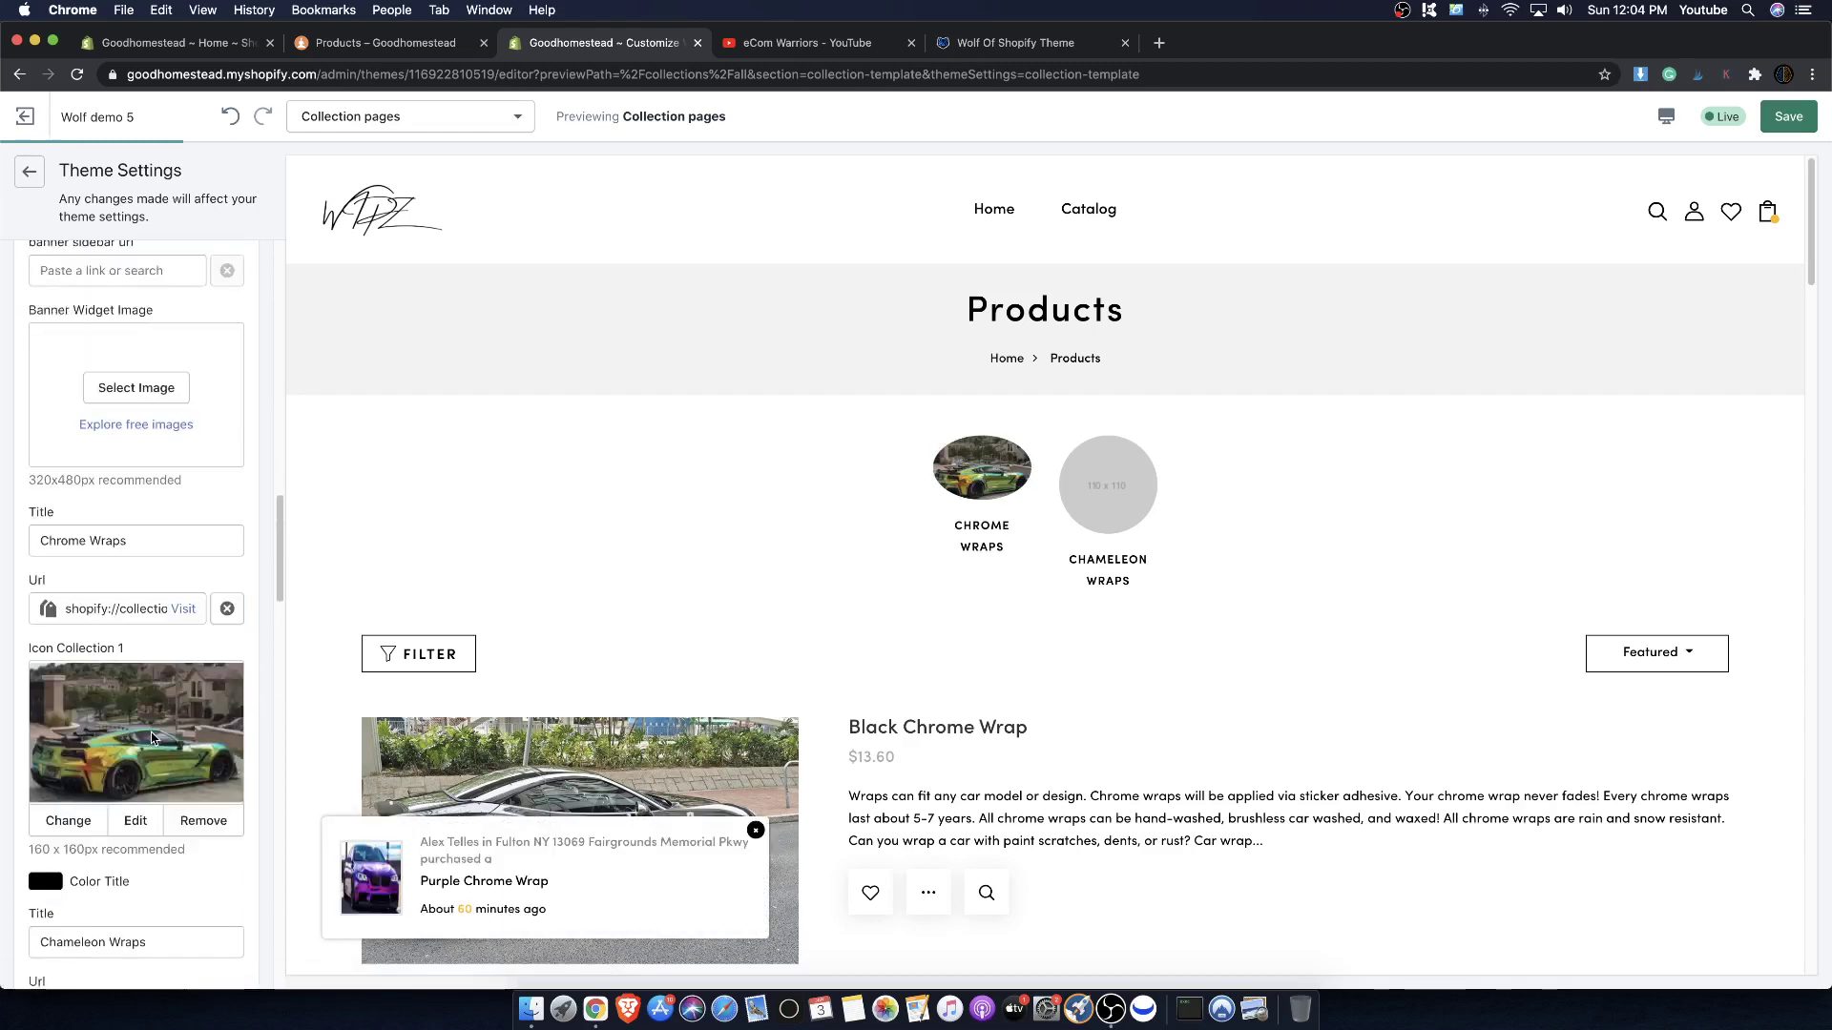
left_click(202, 820)
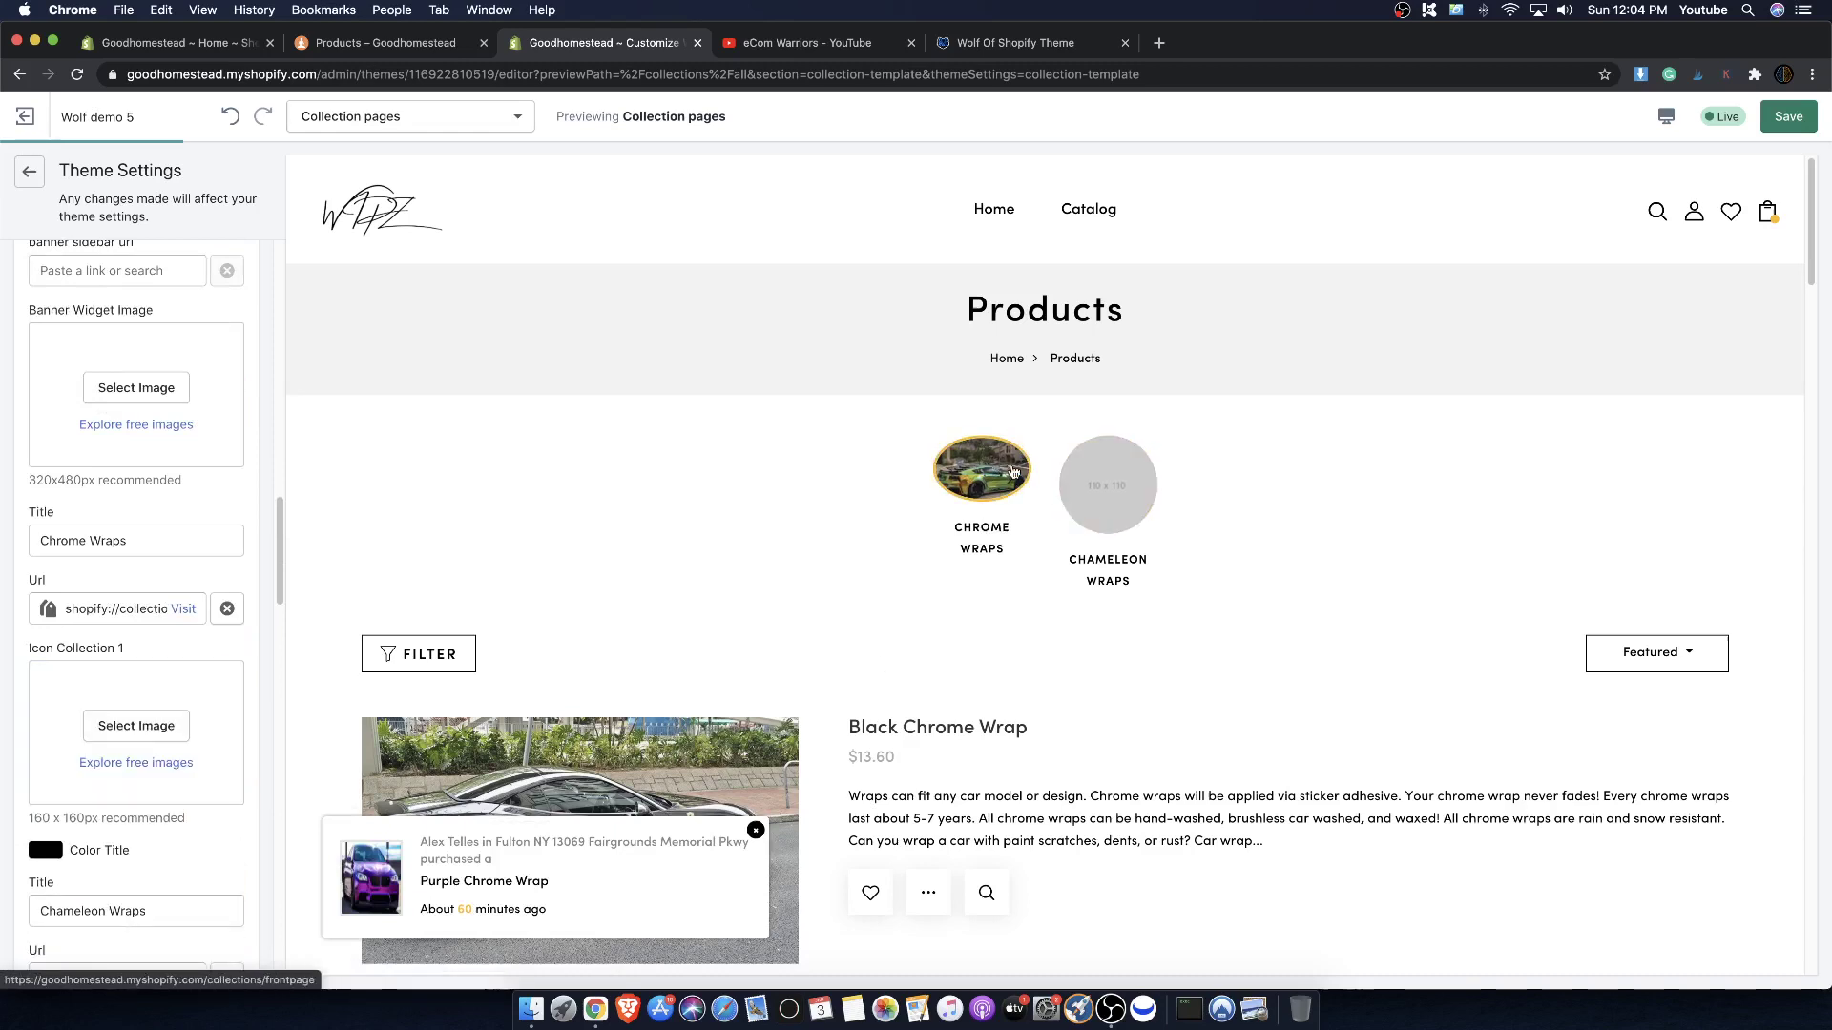
- Examine the collection icon settings, including the recommended image sizes for Icon Collection 1 and Icon Collection 2
scroll(64, 807, "down", 1)
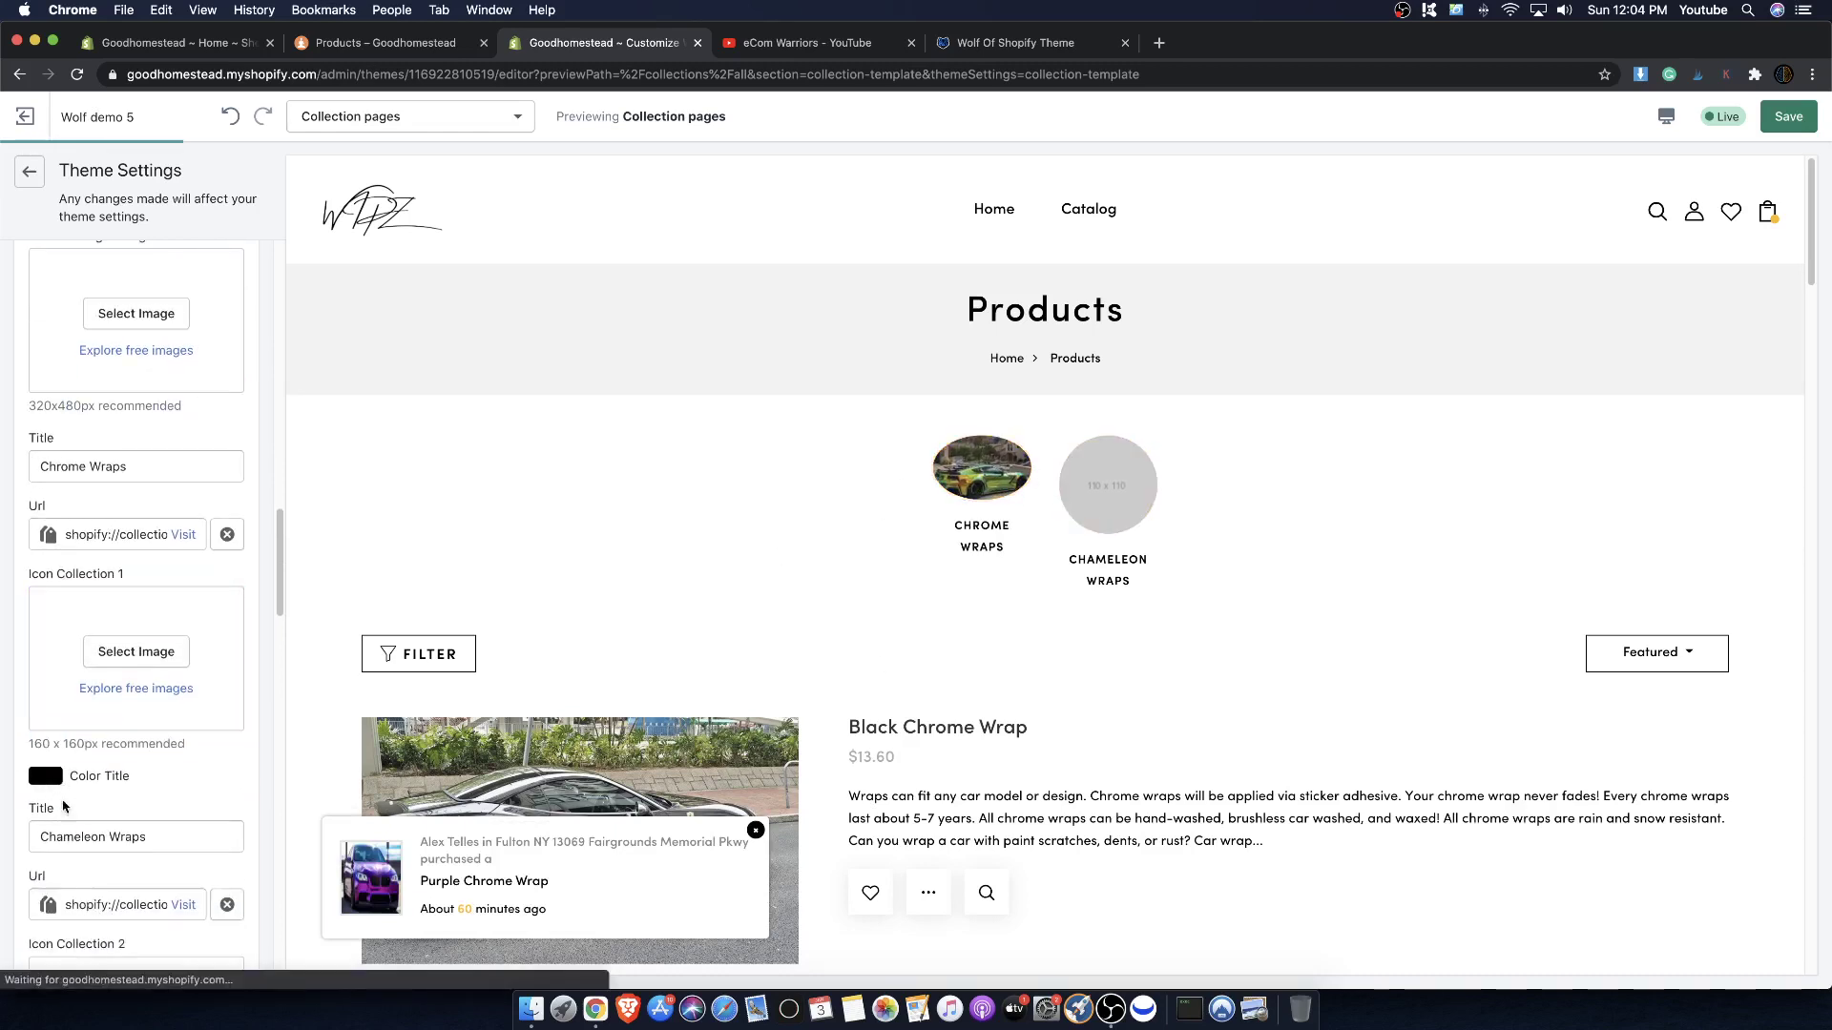
scroll(154, 710, "down", 10)
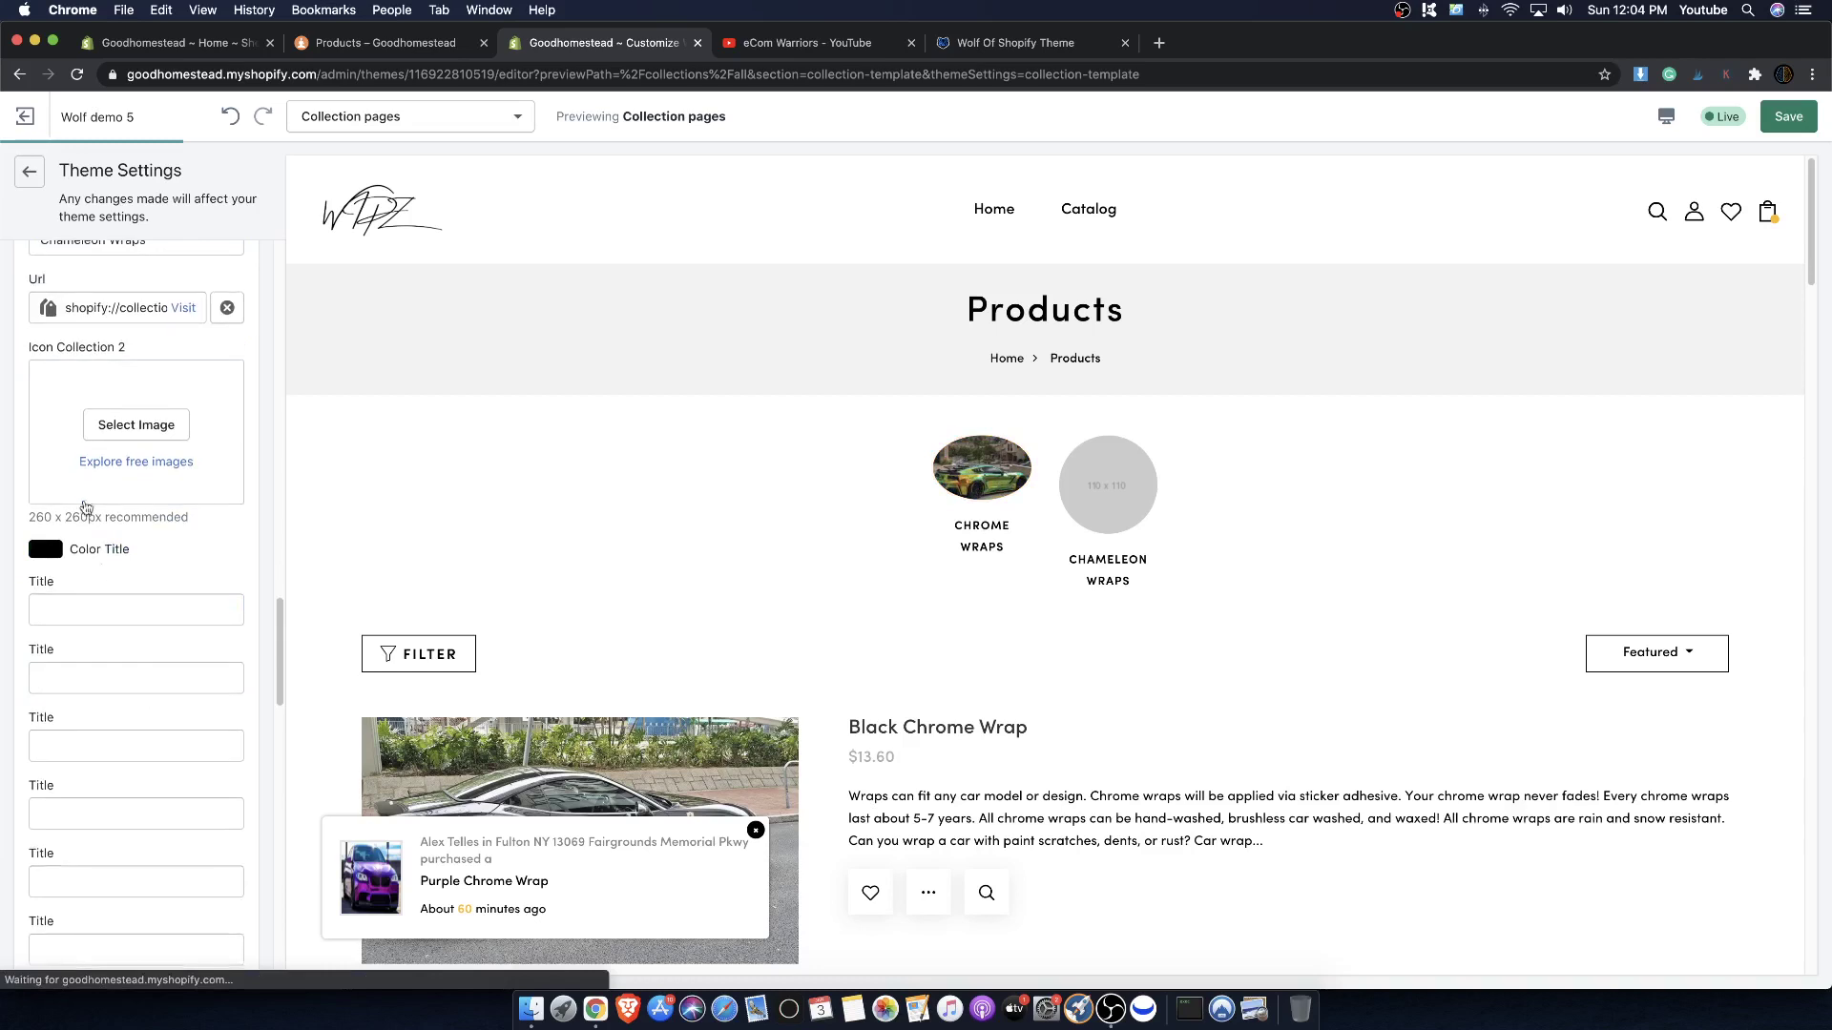
scroll(143, 534, "down", 9)
scroll(143, 544, "up", 9)
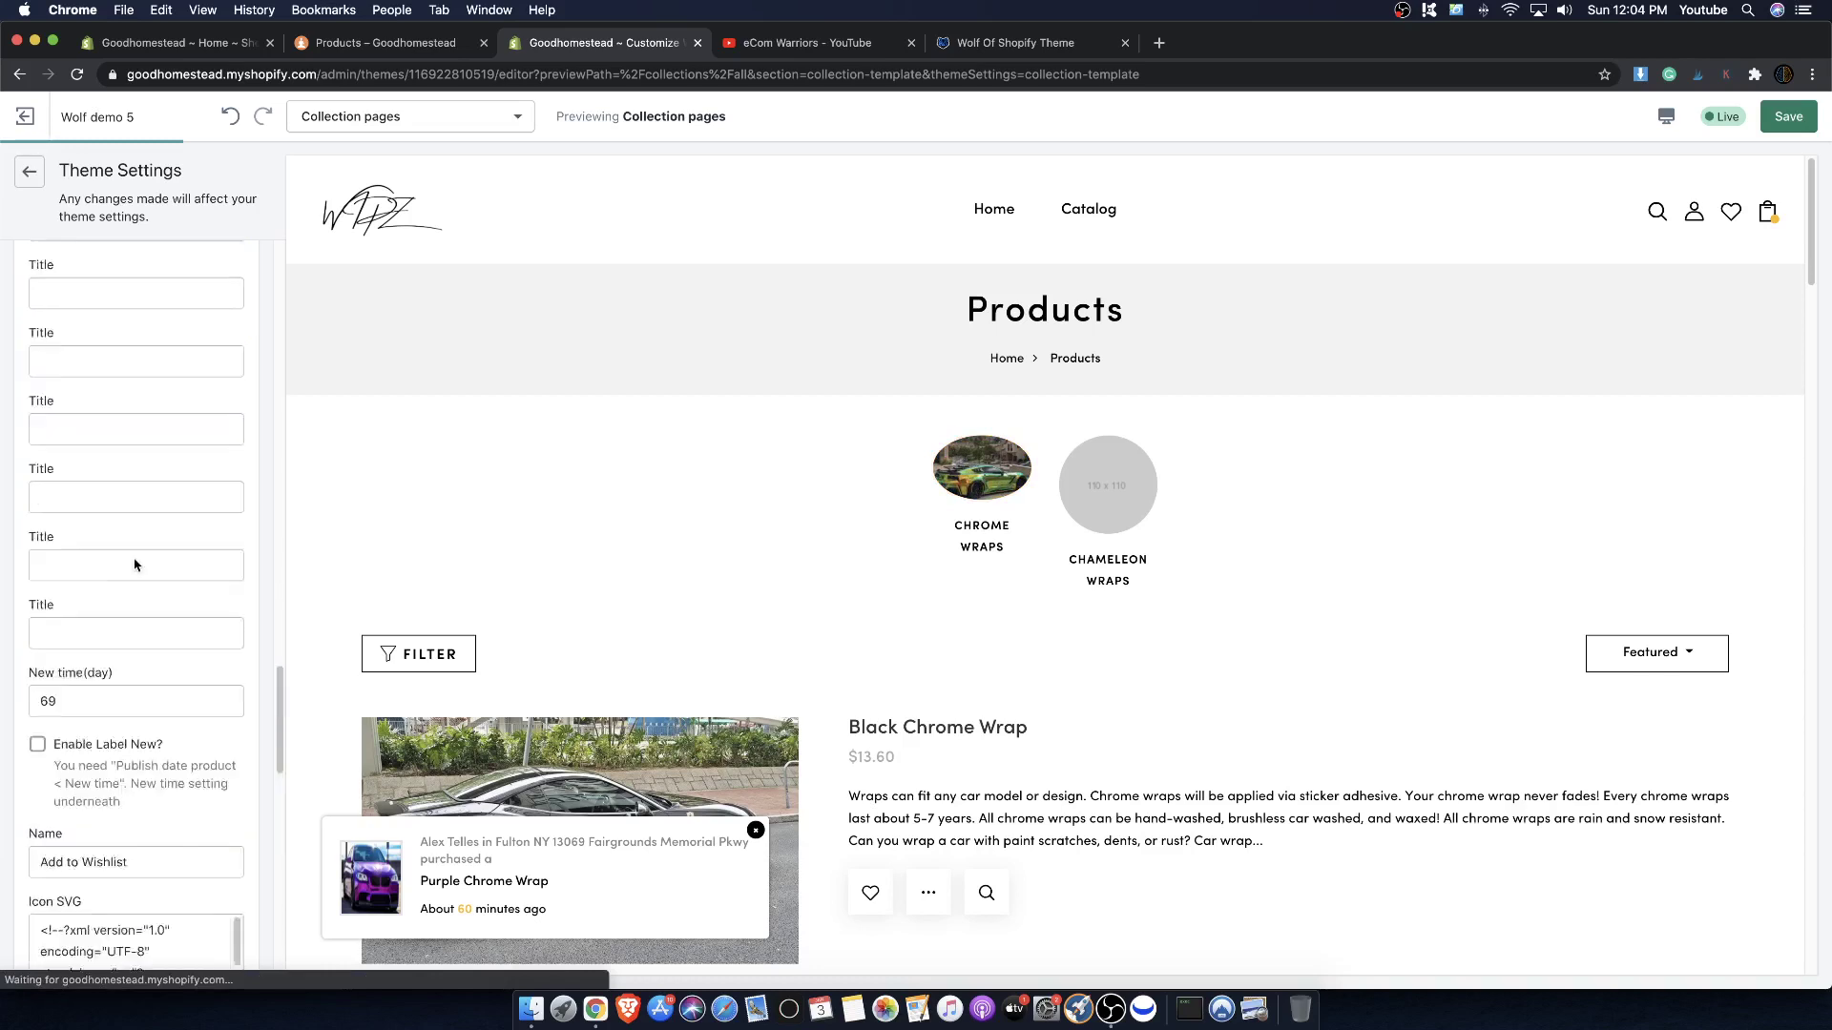
scroll(135, 565, "up", 12)
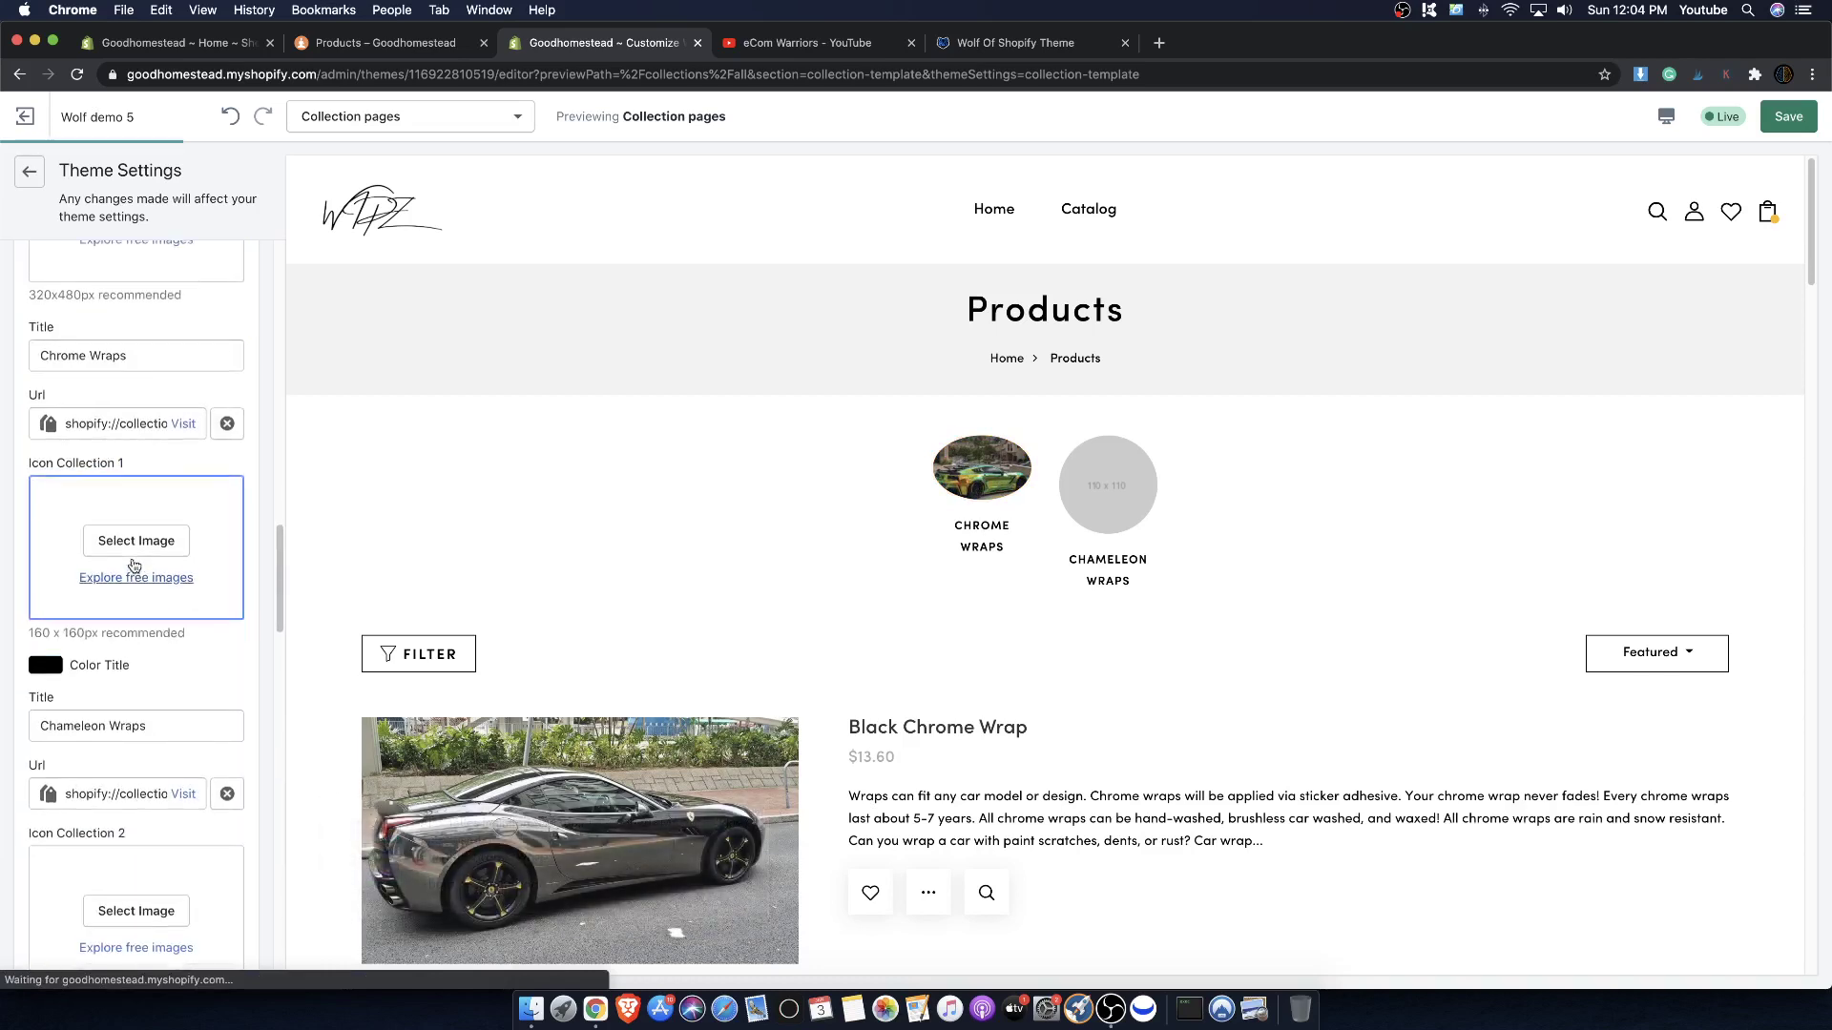
scroll(134, 572, "down", 2)
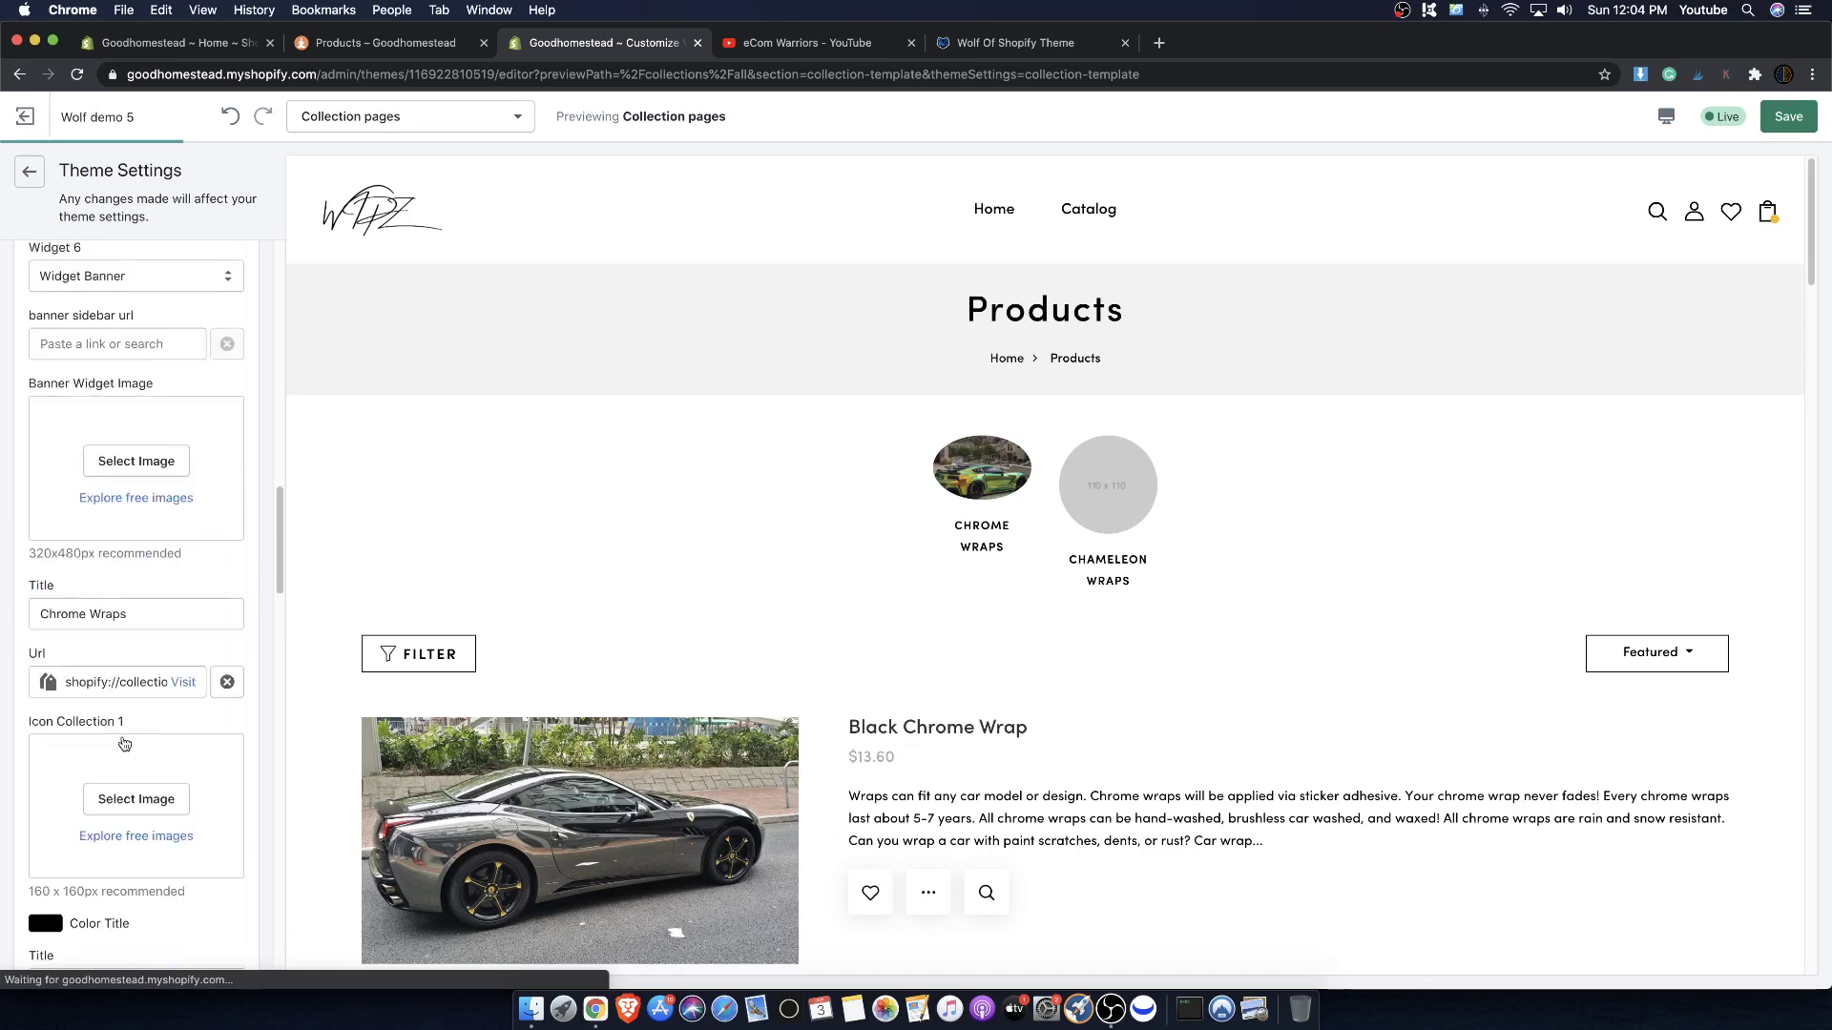
scroll(134, 805, "down", 1)
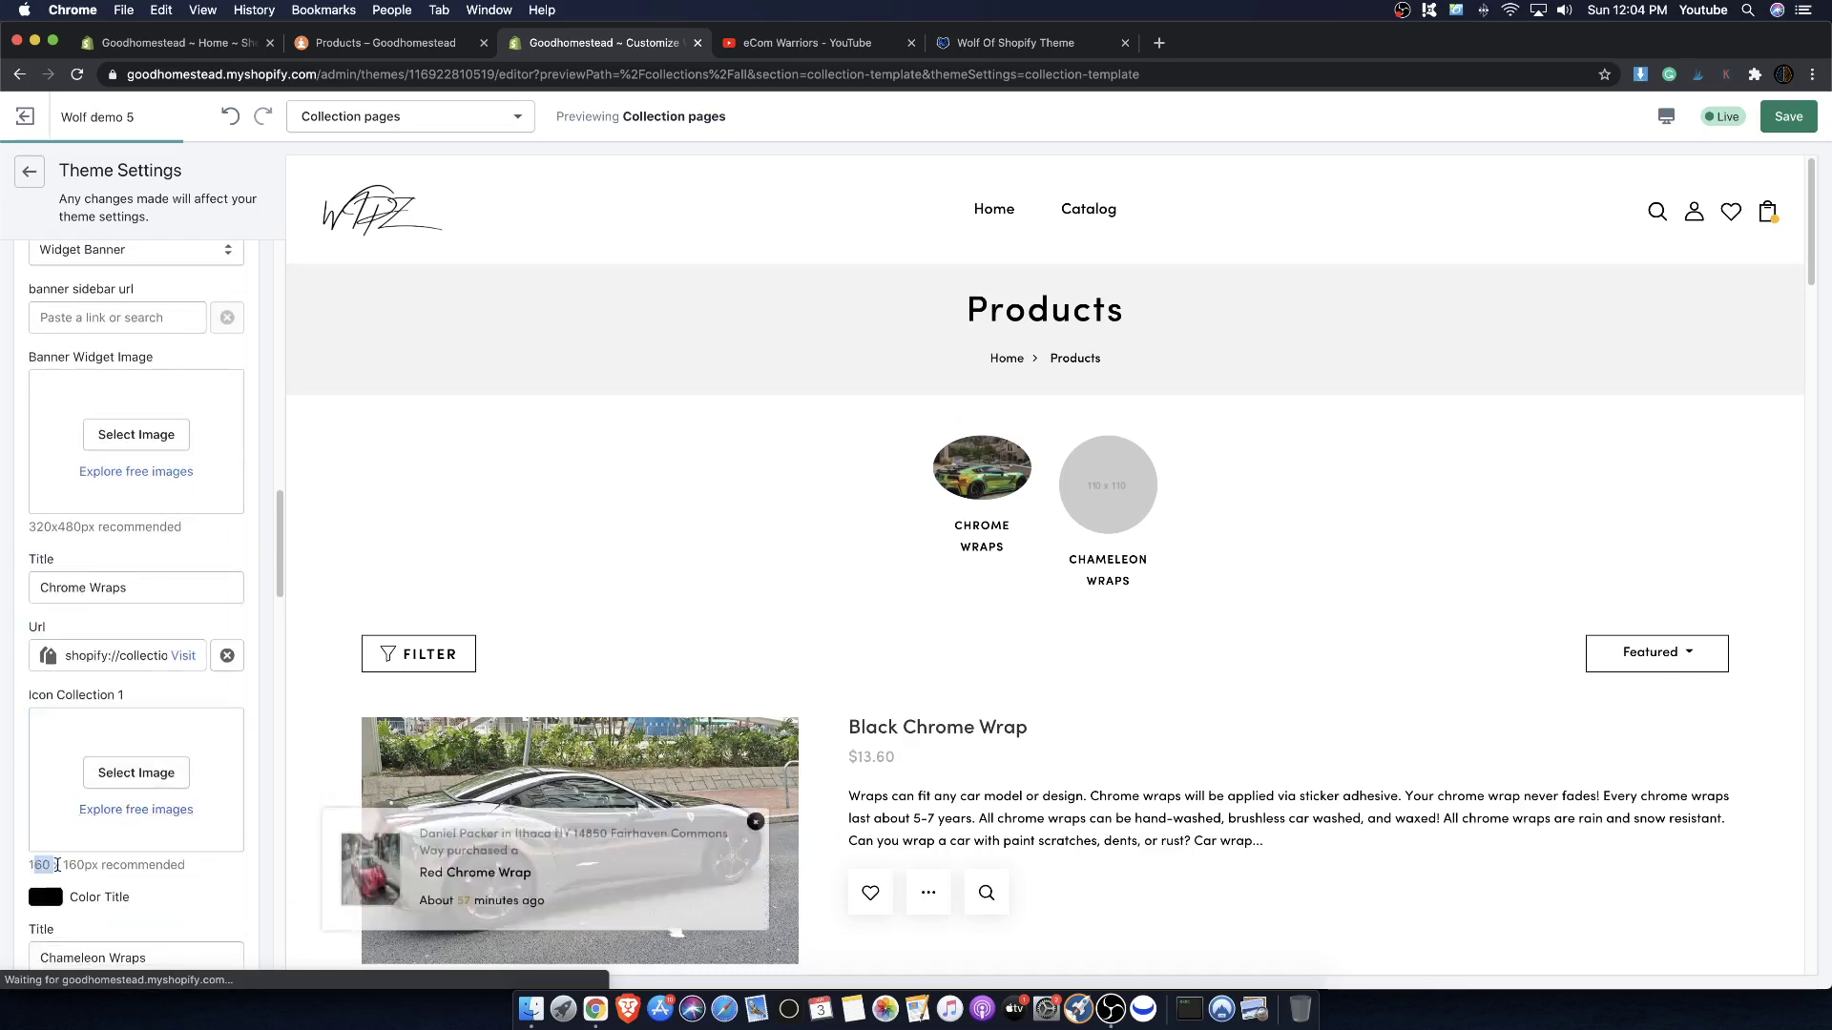
left_click_drag(33, 865, 123, 871)
scroll(133, 620, "up", 2)
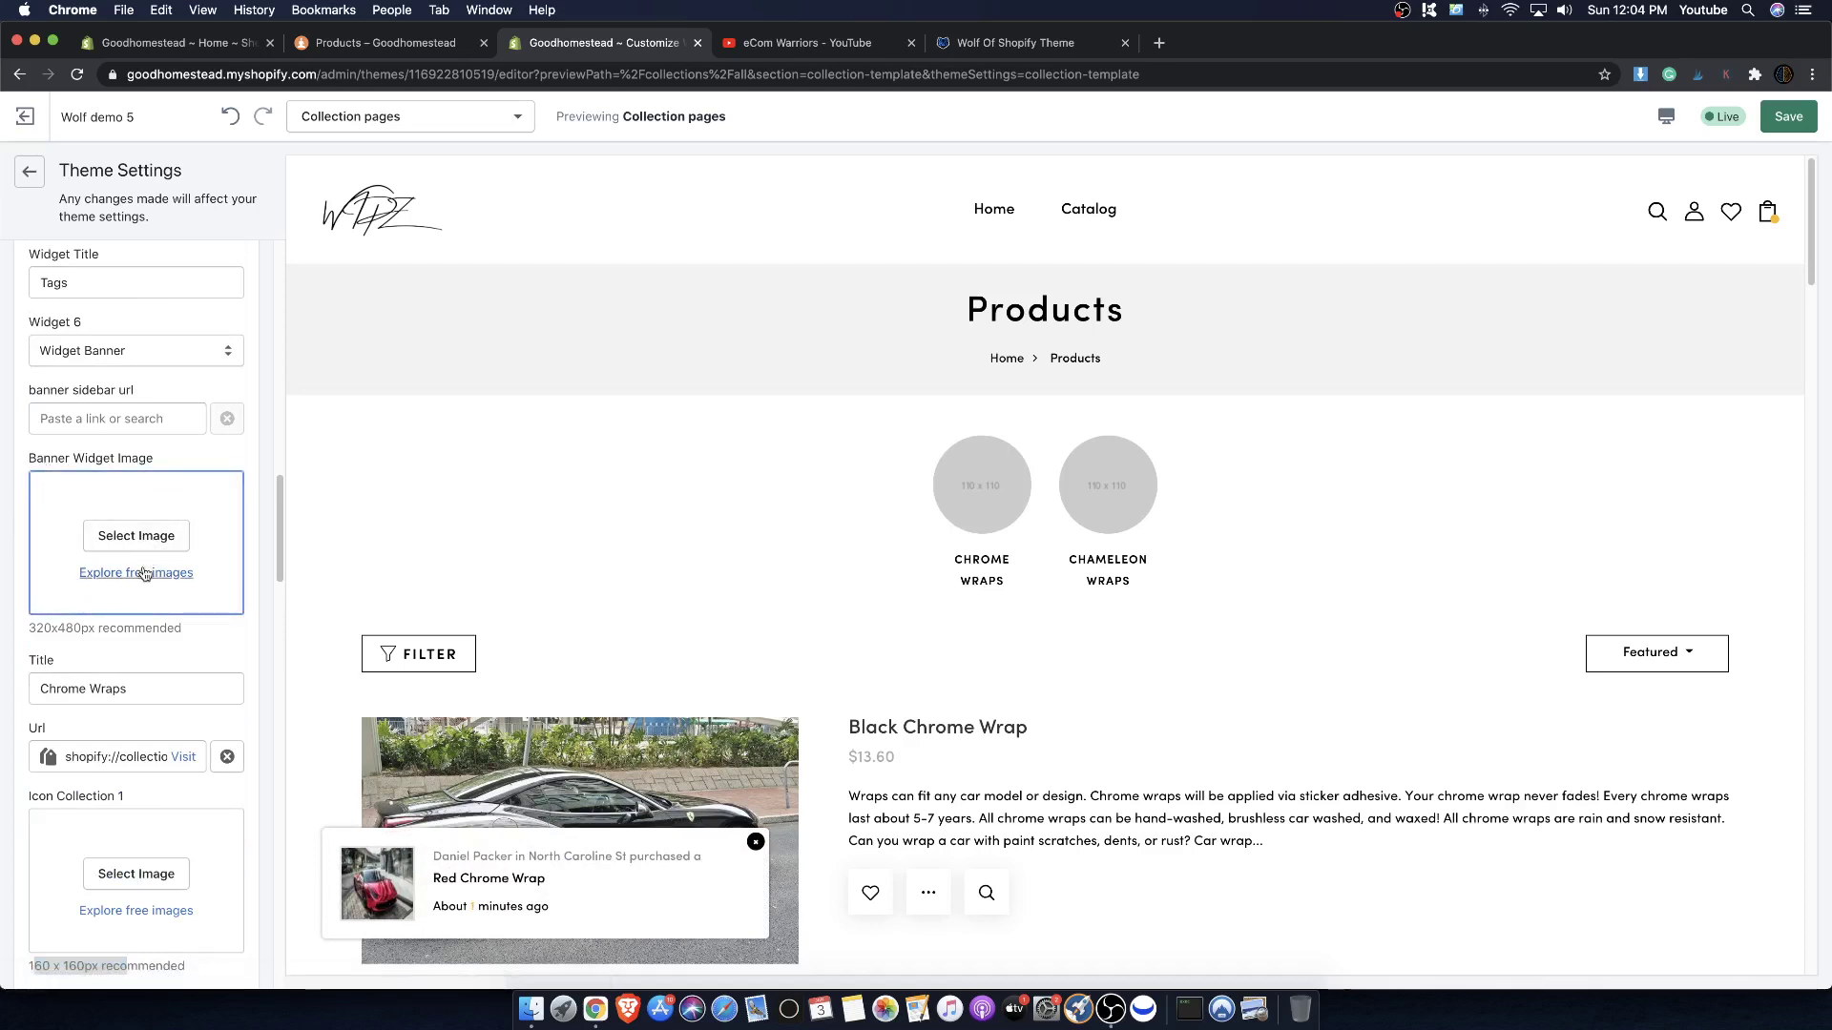
scroll(124, 544, "up", 5)
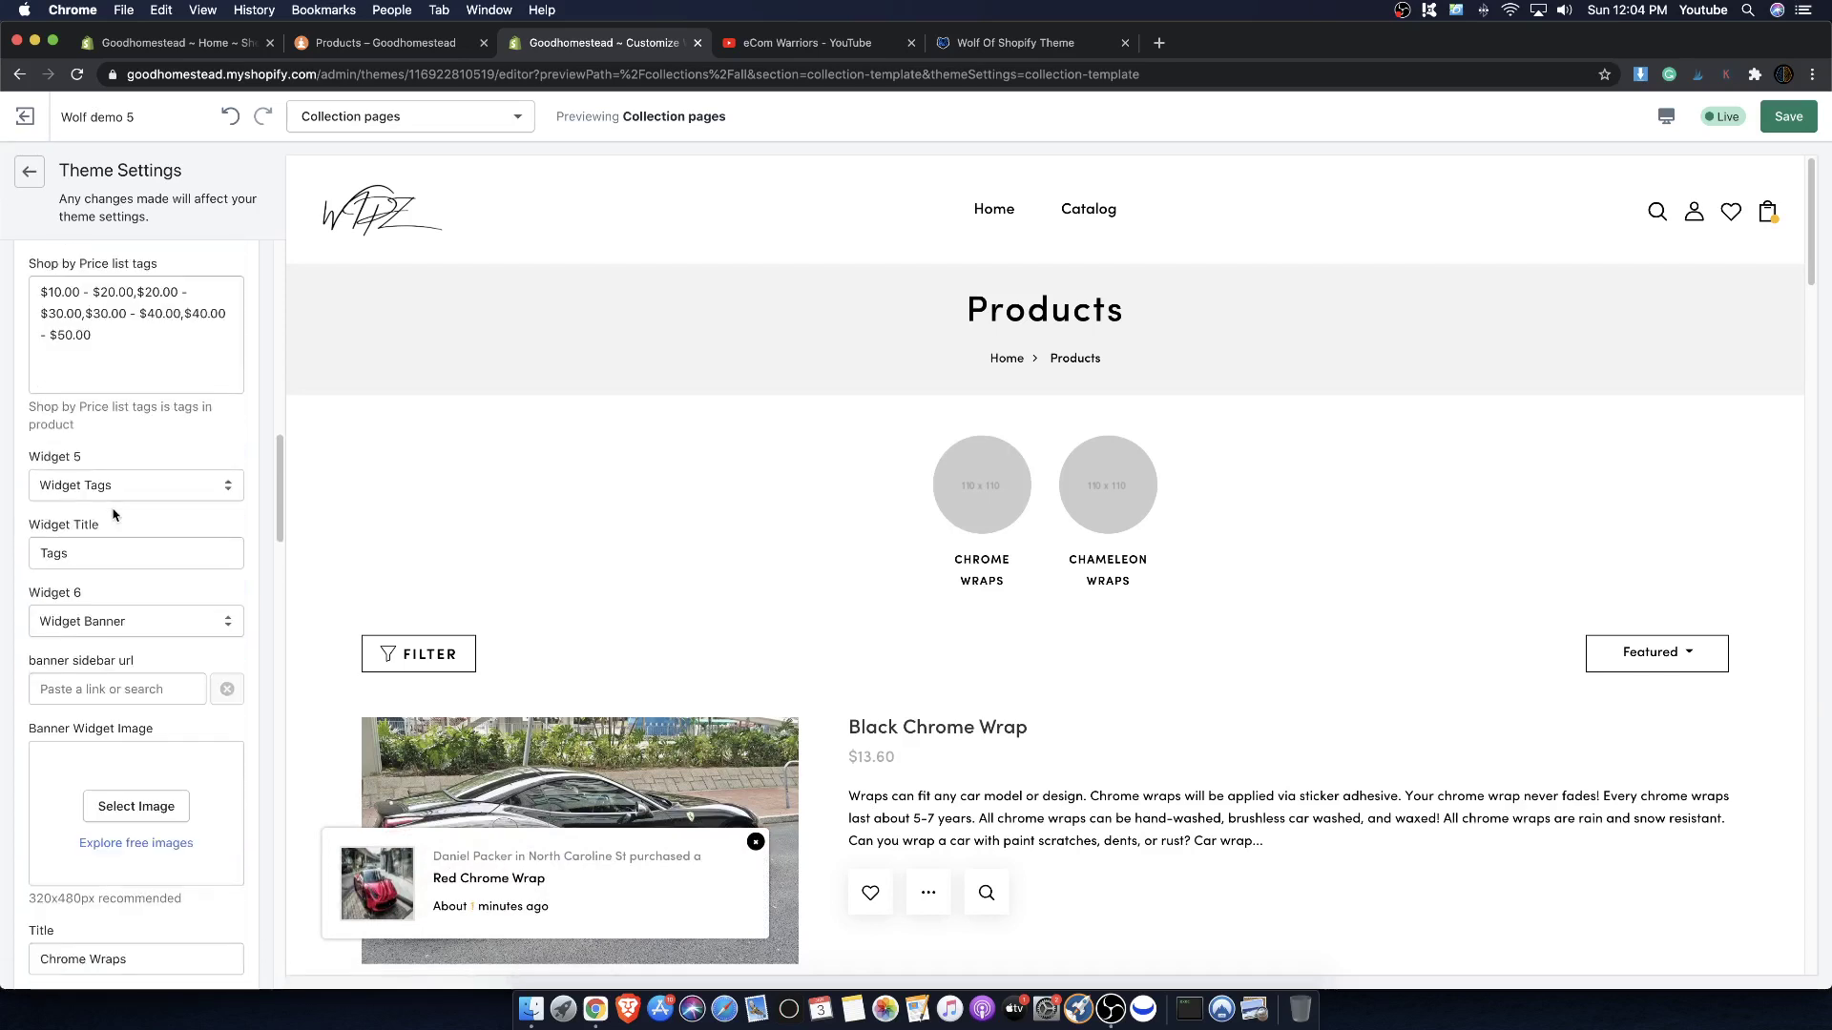
scroll(112, 535, "down", 15)
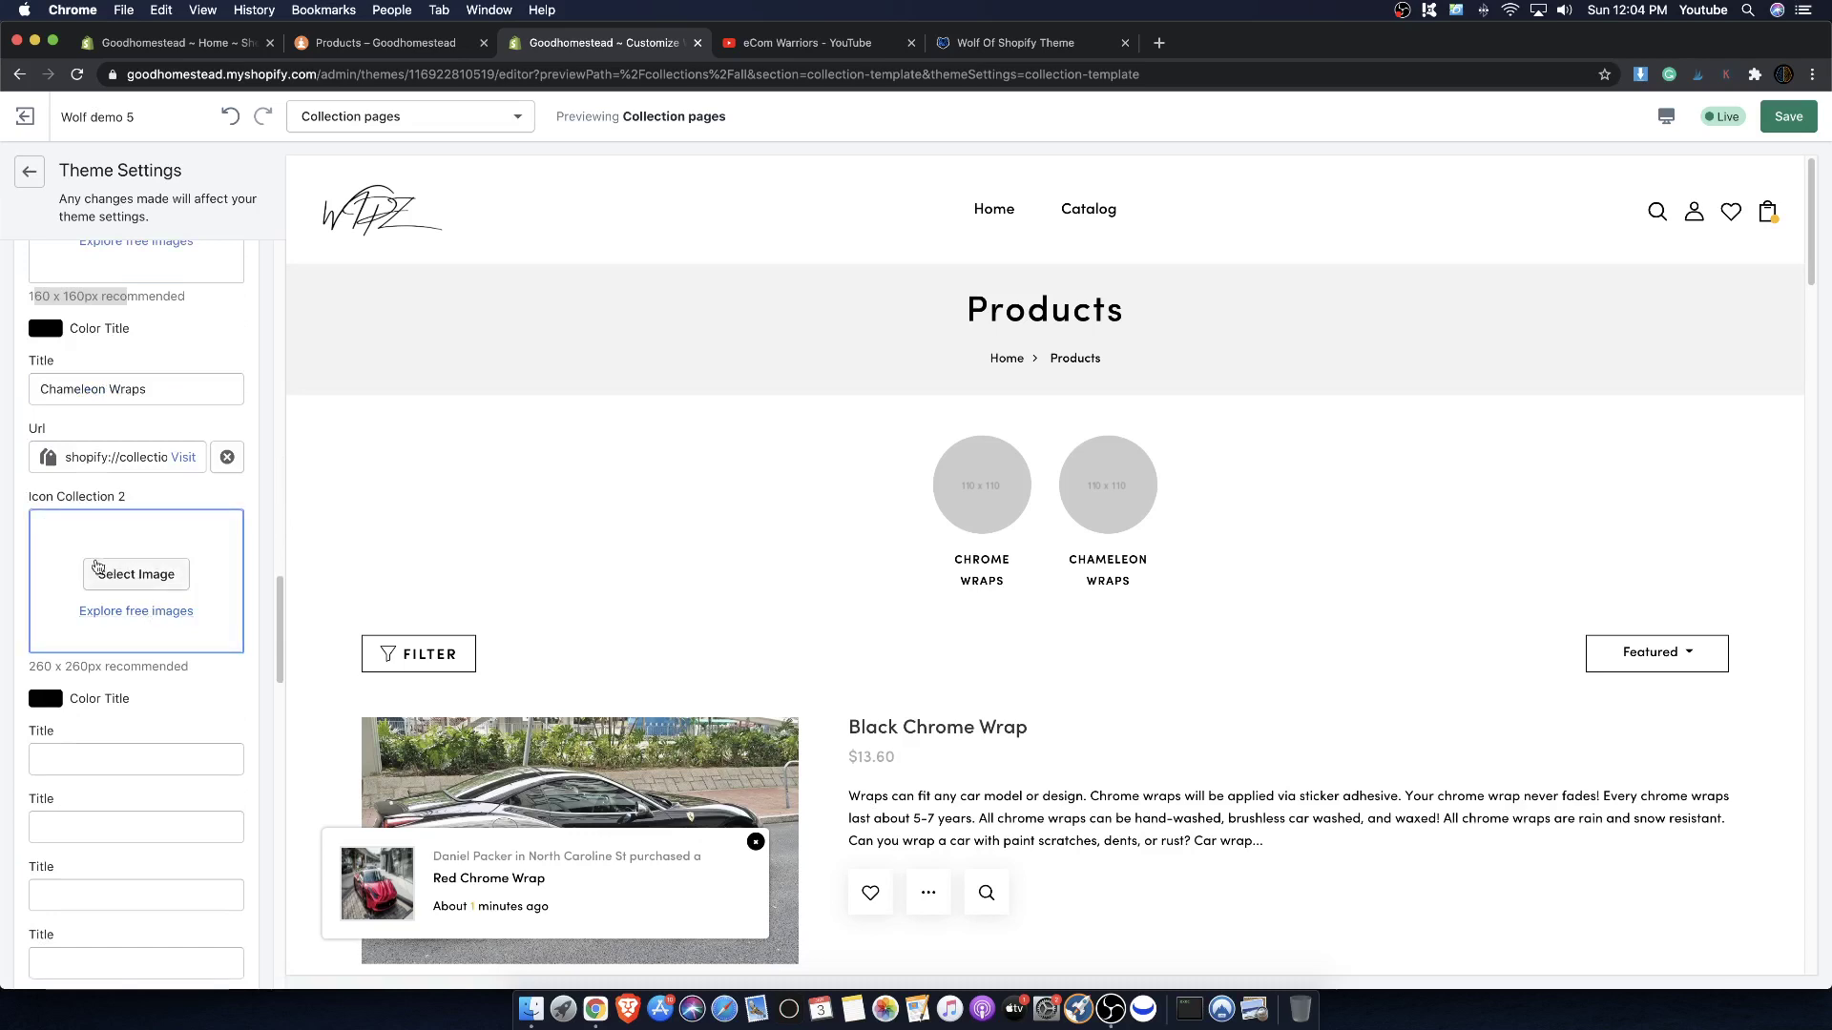
scroll(121, 601, "up", 1)
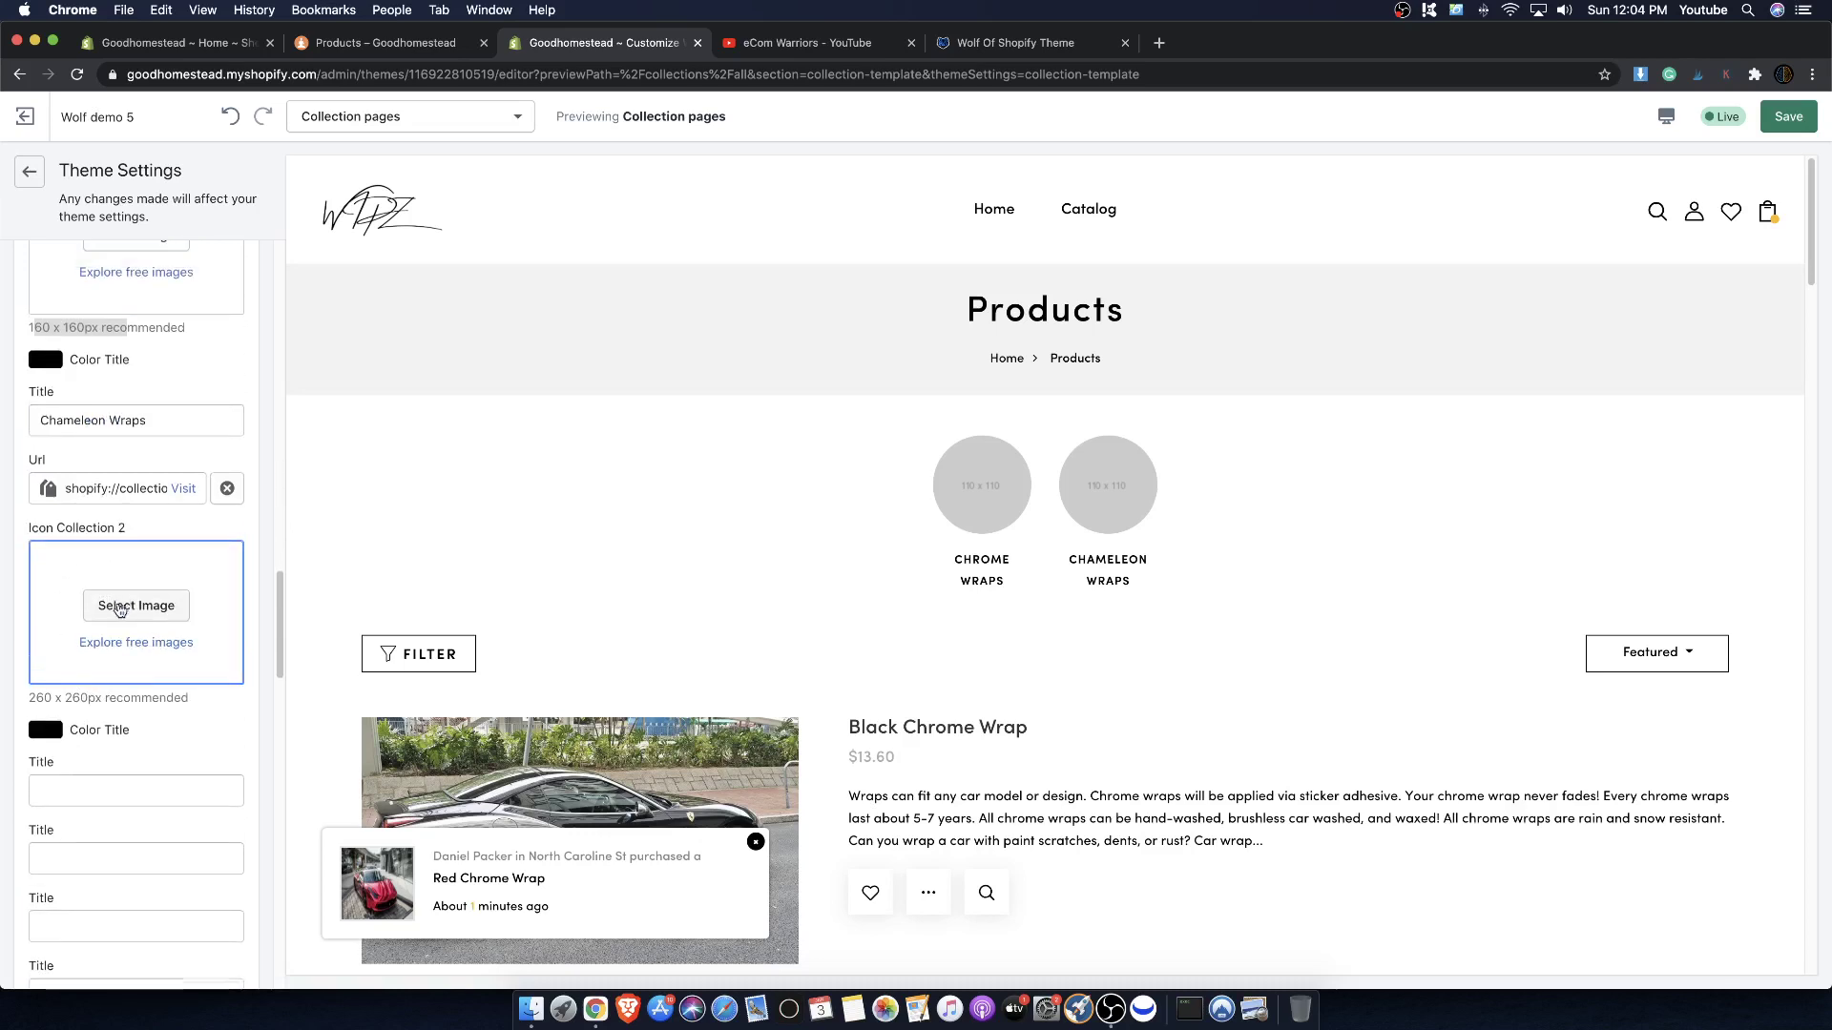
- Set the Icon Collection 1 image for Chrome Wraps to the library photo of the blue car seen from behind
scroll(124, 572, "up", 4)
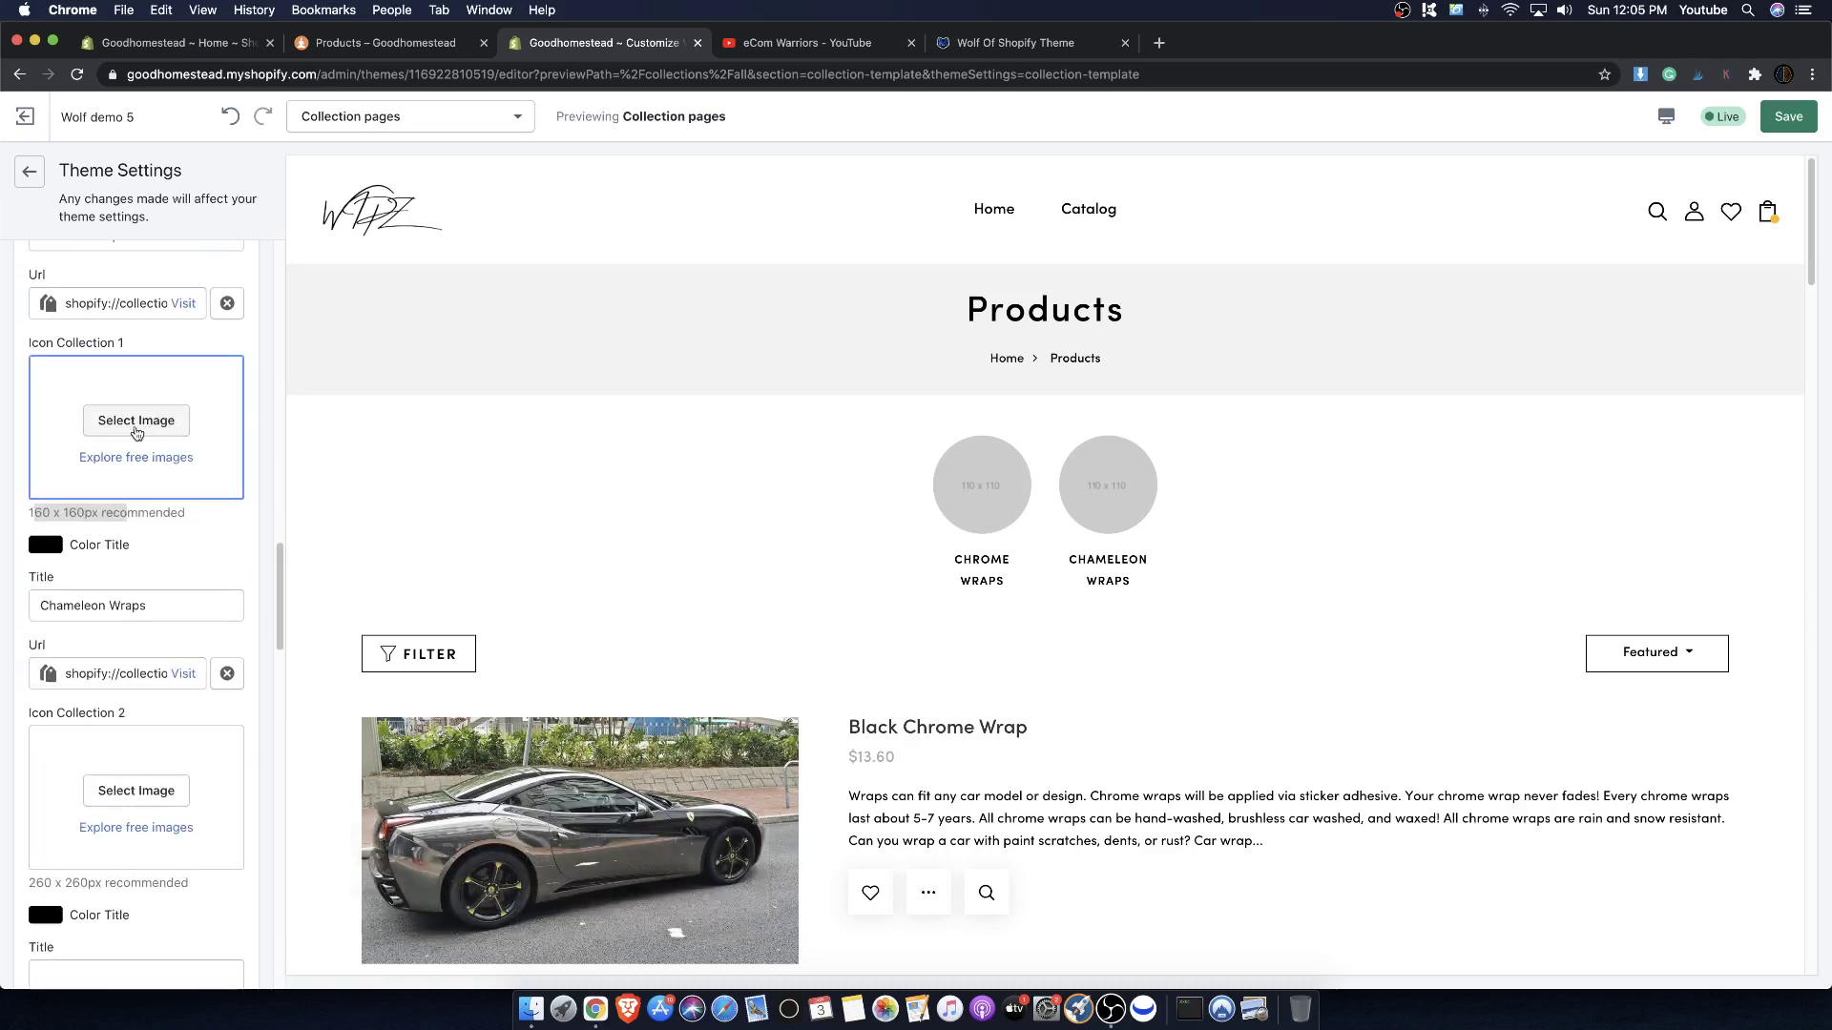
scroll(121, 483, "up", 3)
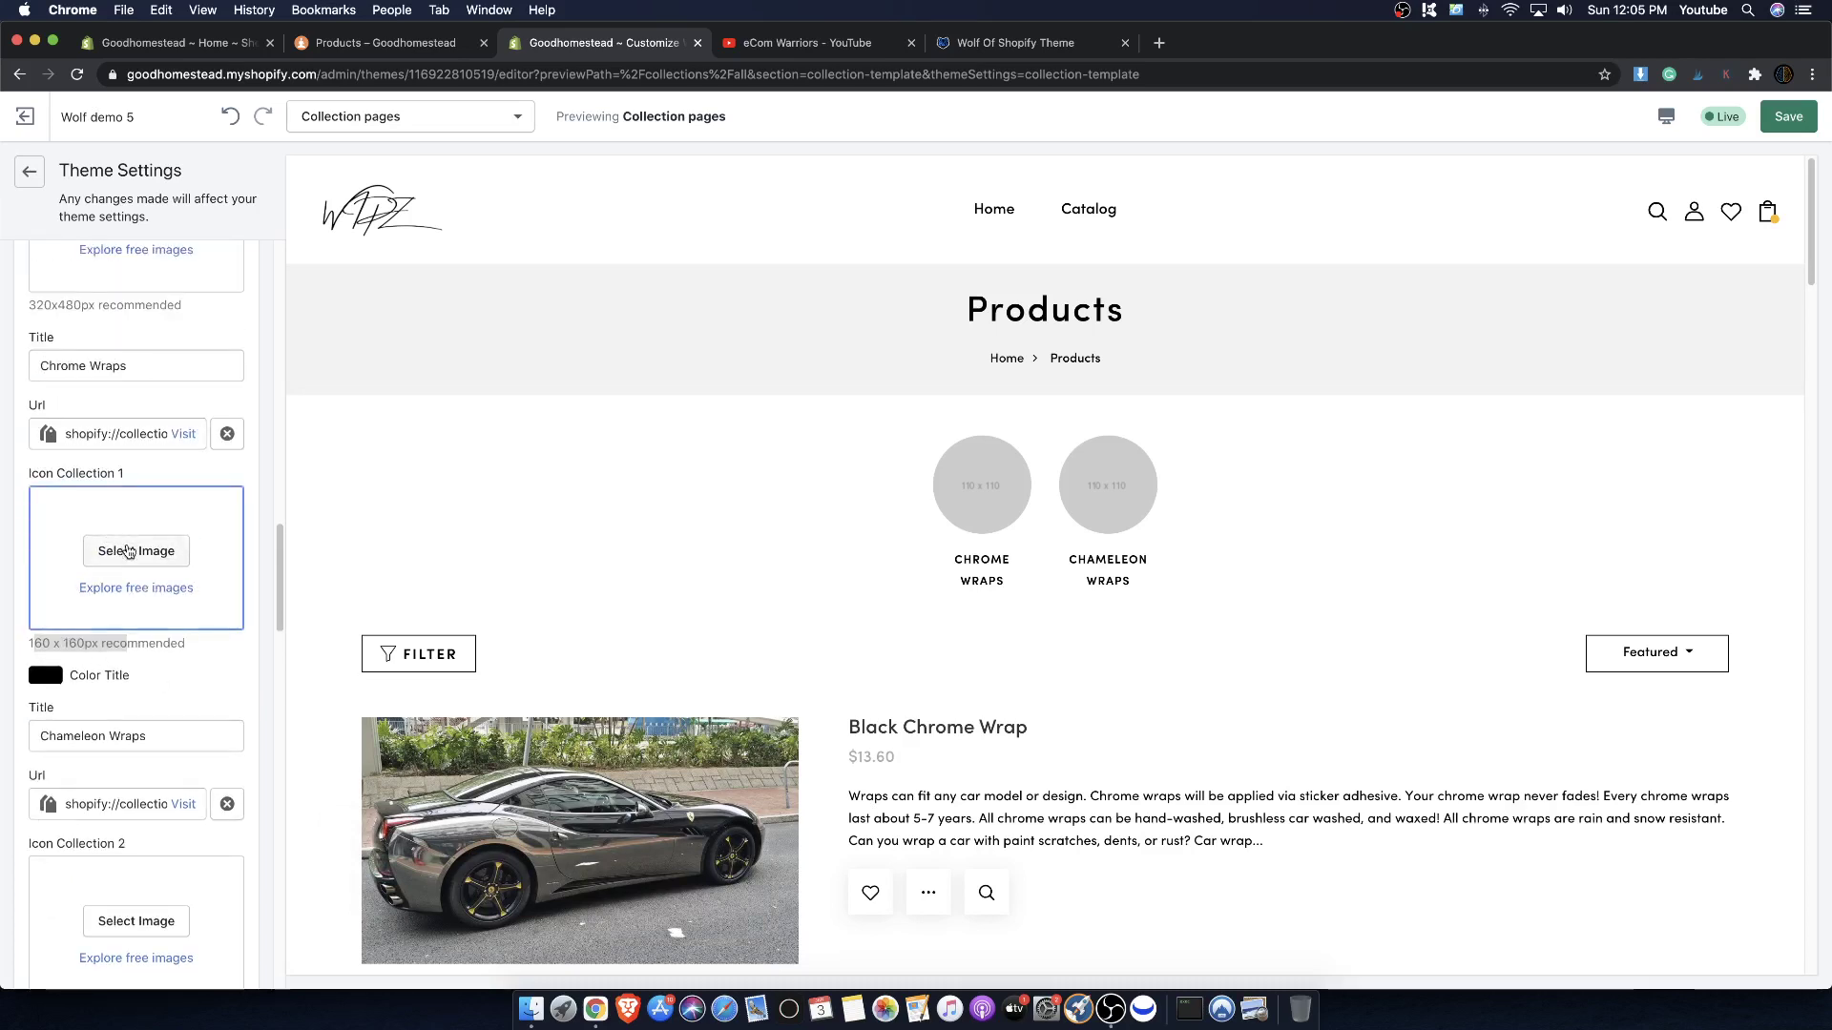
left_click(131, 546)
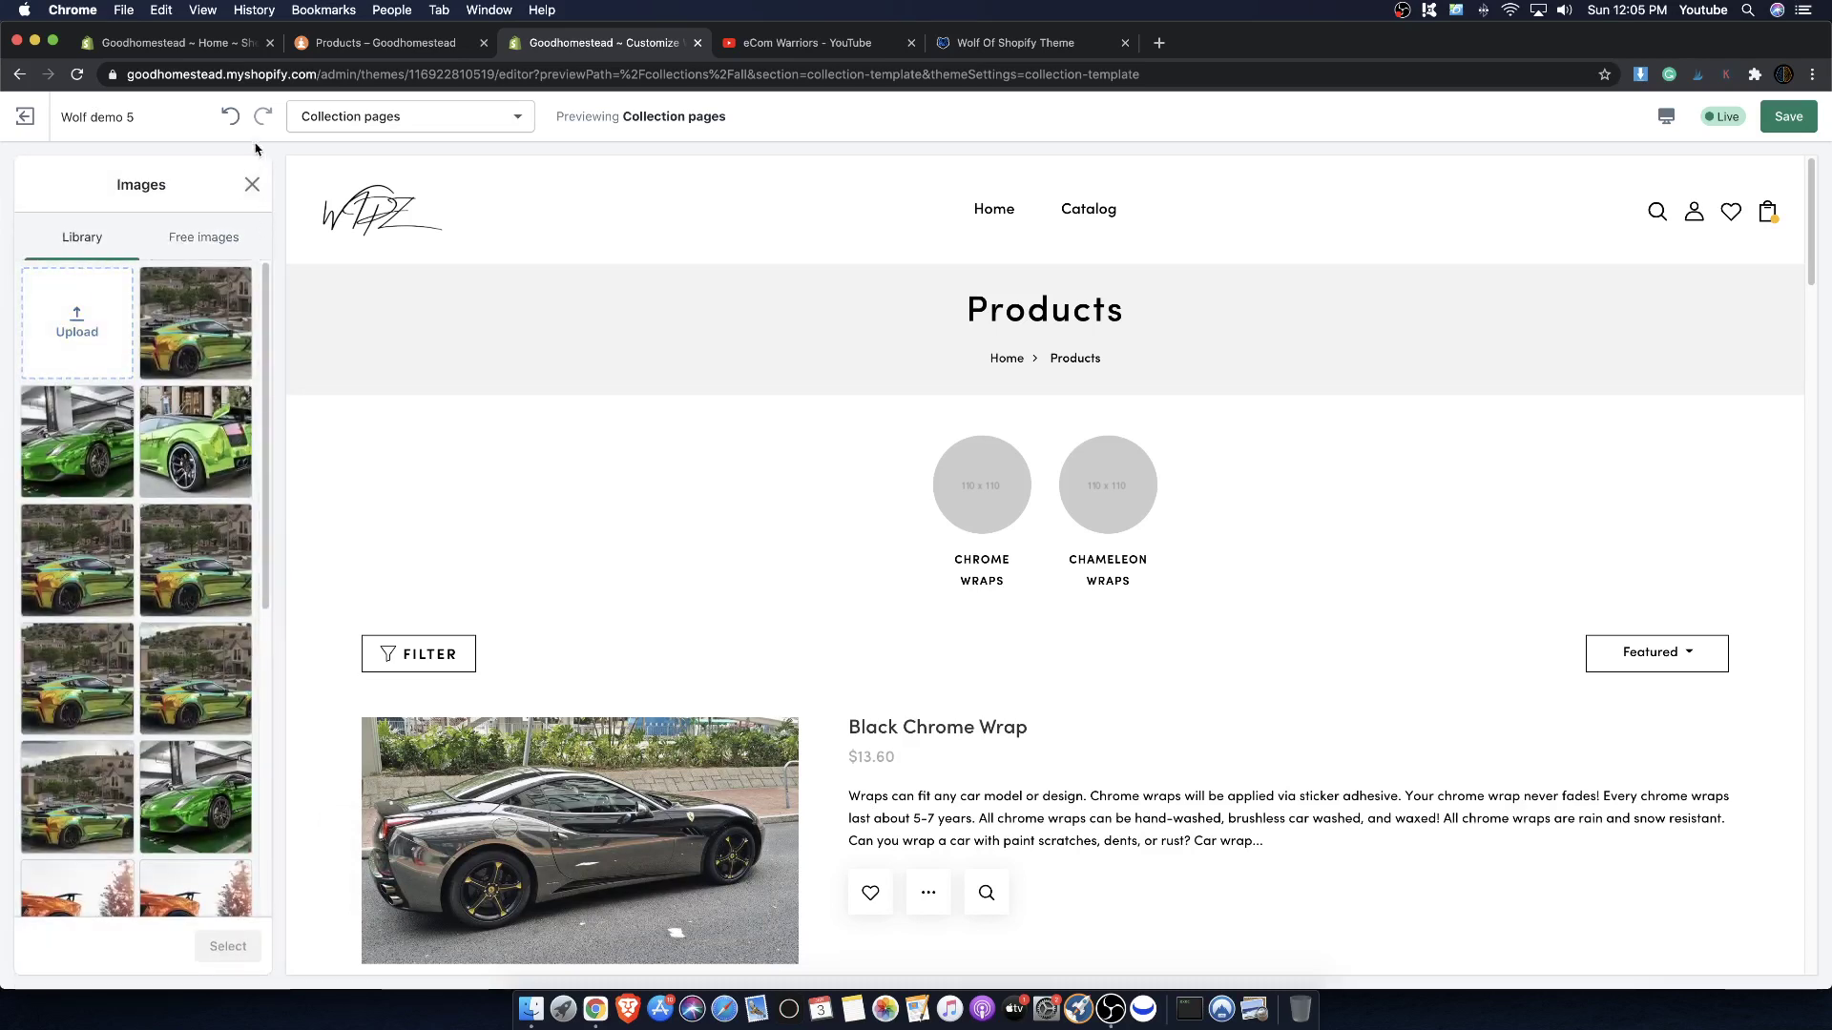
left_click(252, 184)
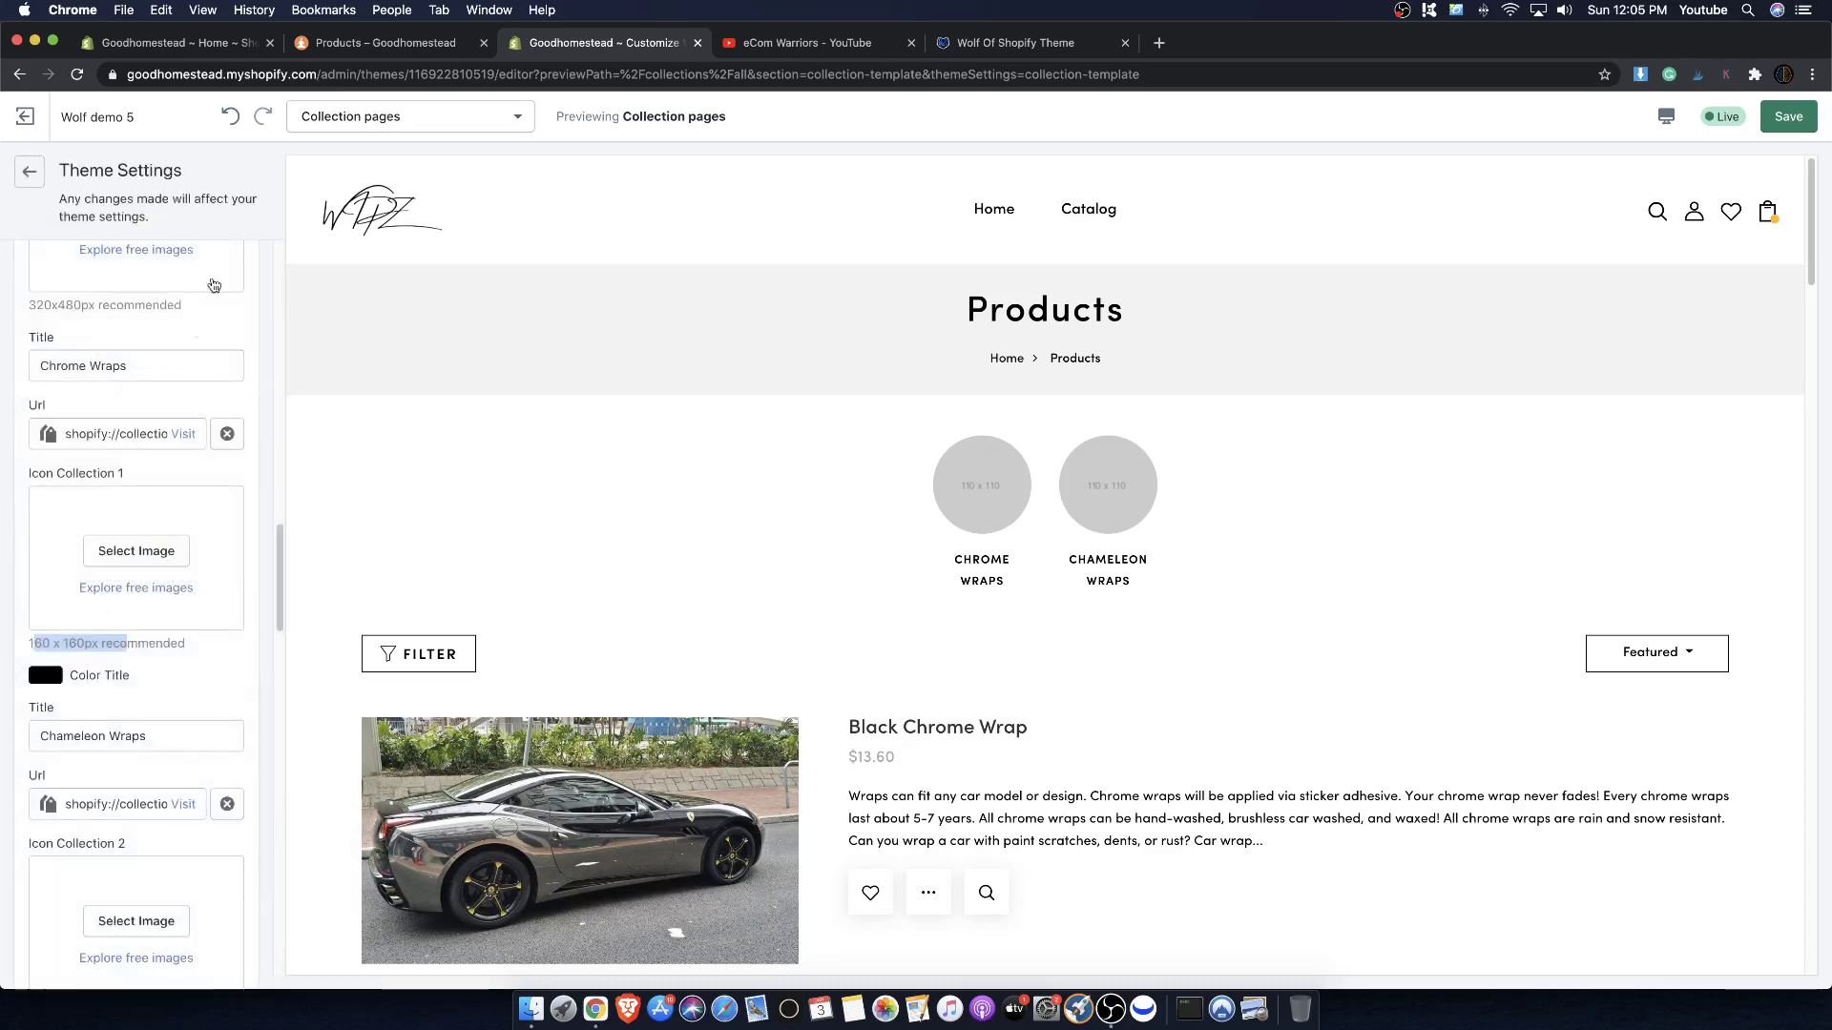
left_click(118, 554)
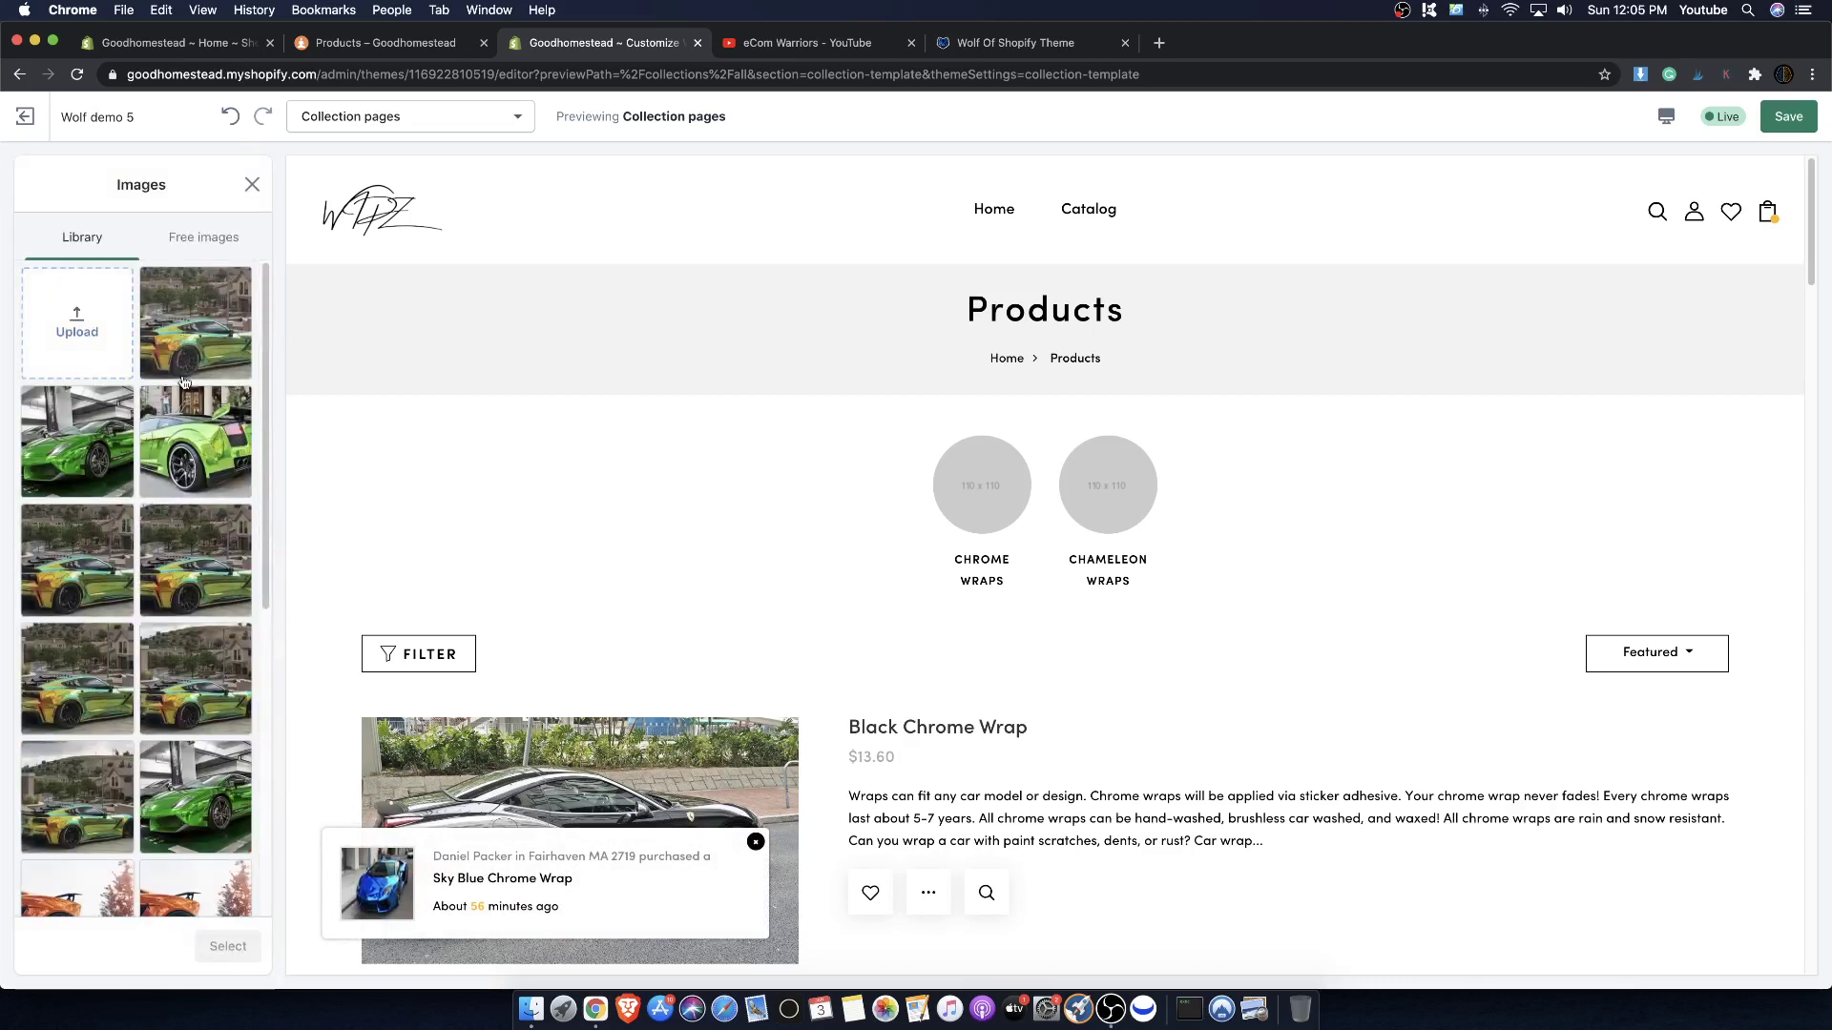
scroll(195, 668, "down", 5)
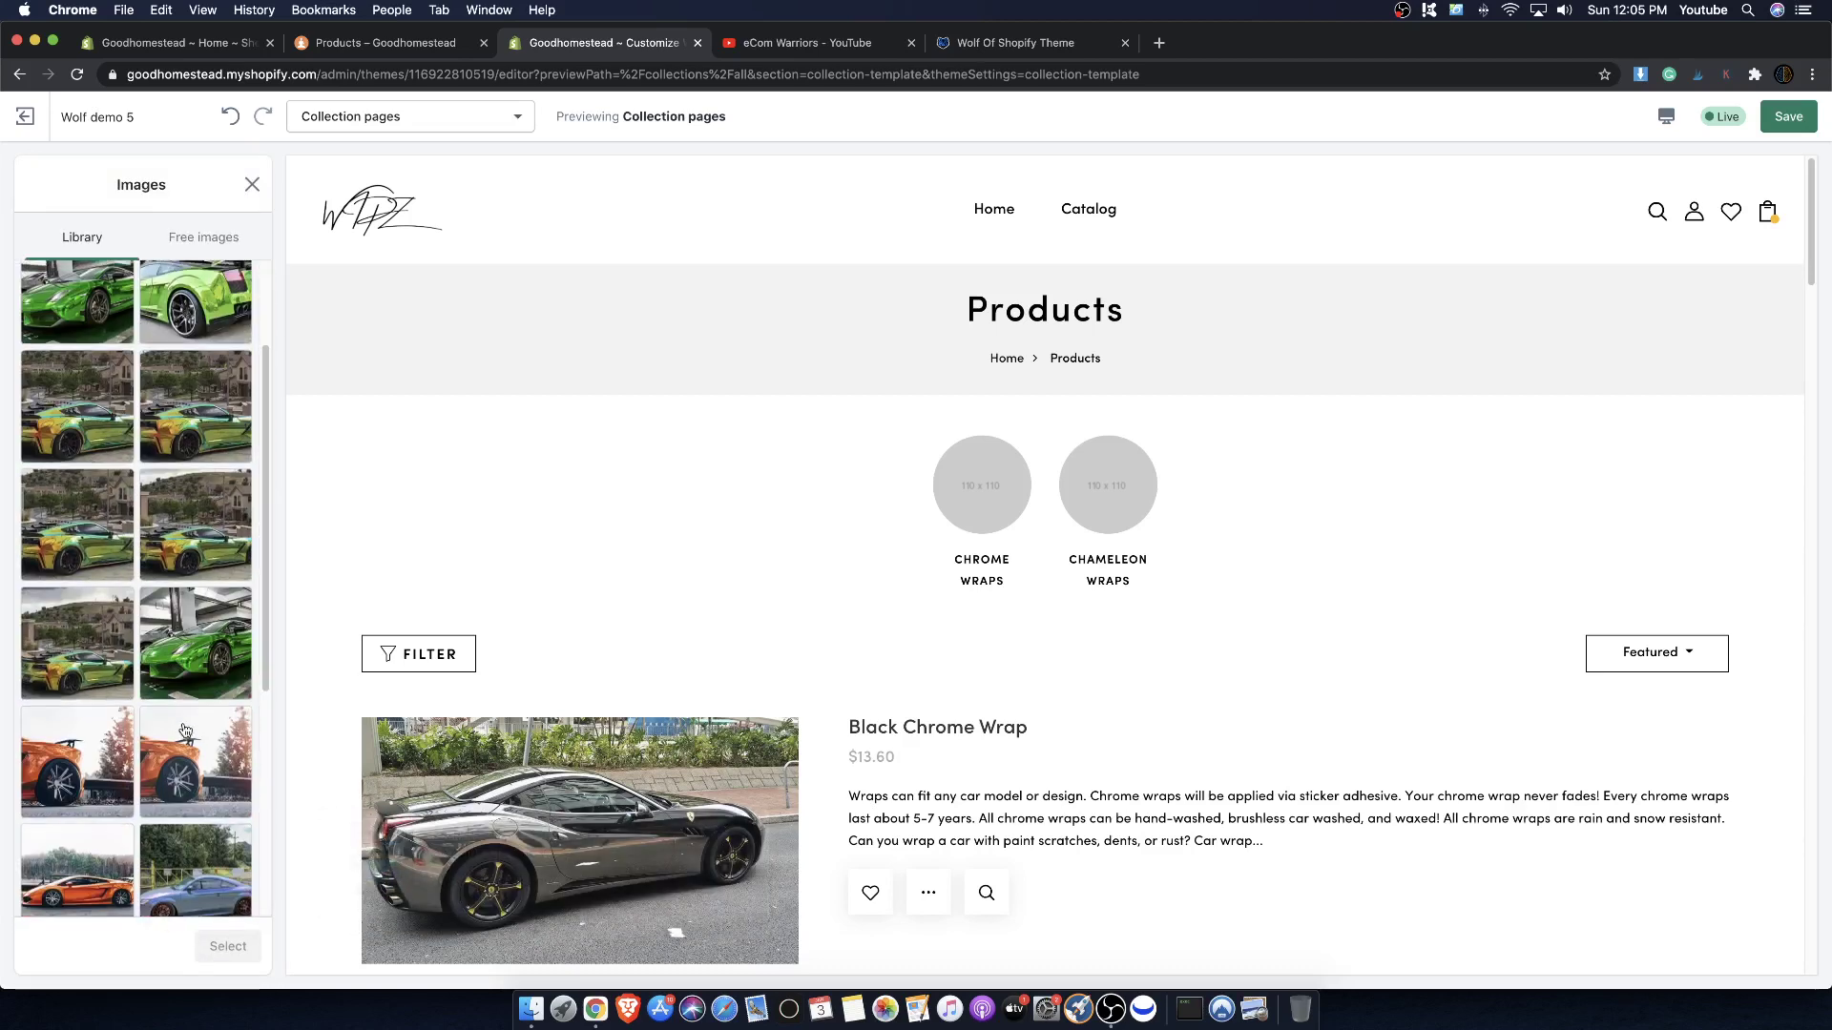
left_click(218, 870)
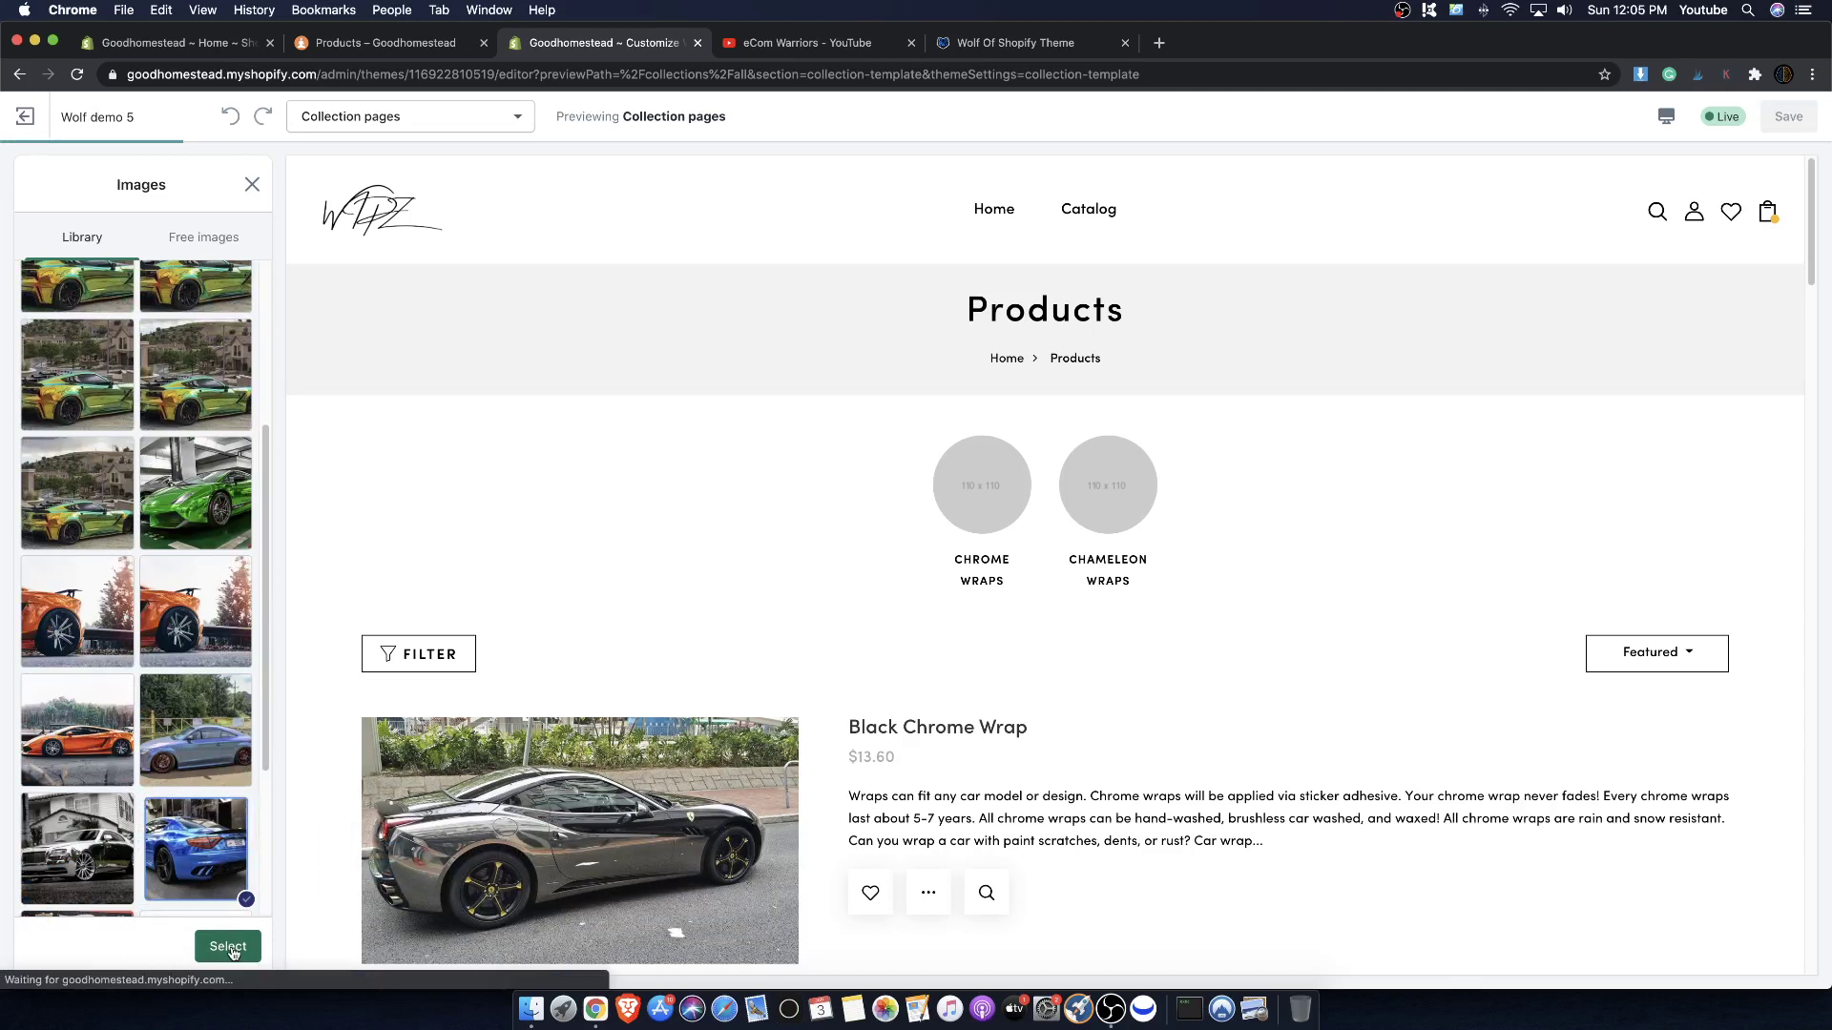
left_click(228, 948)
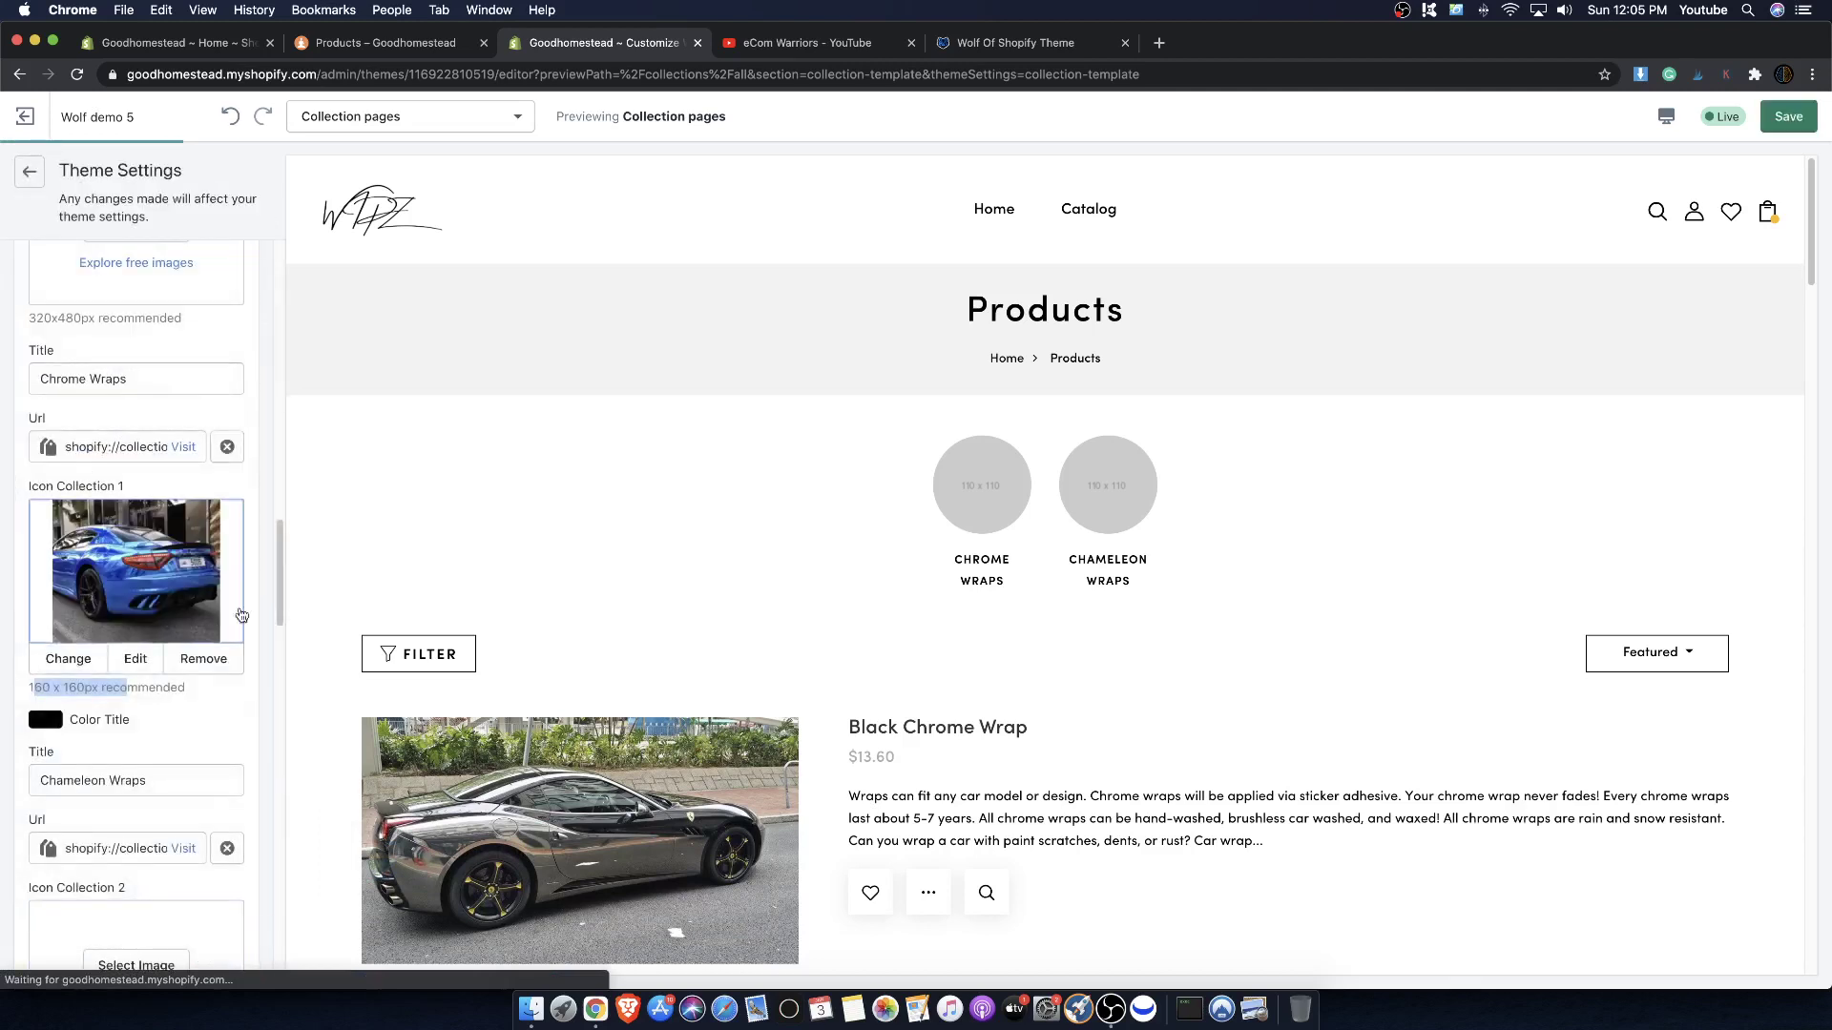
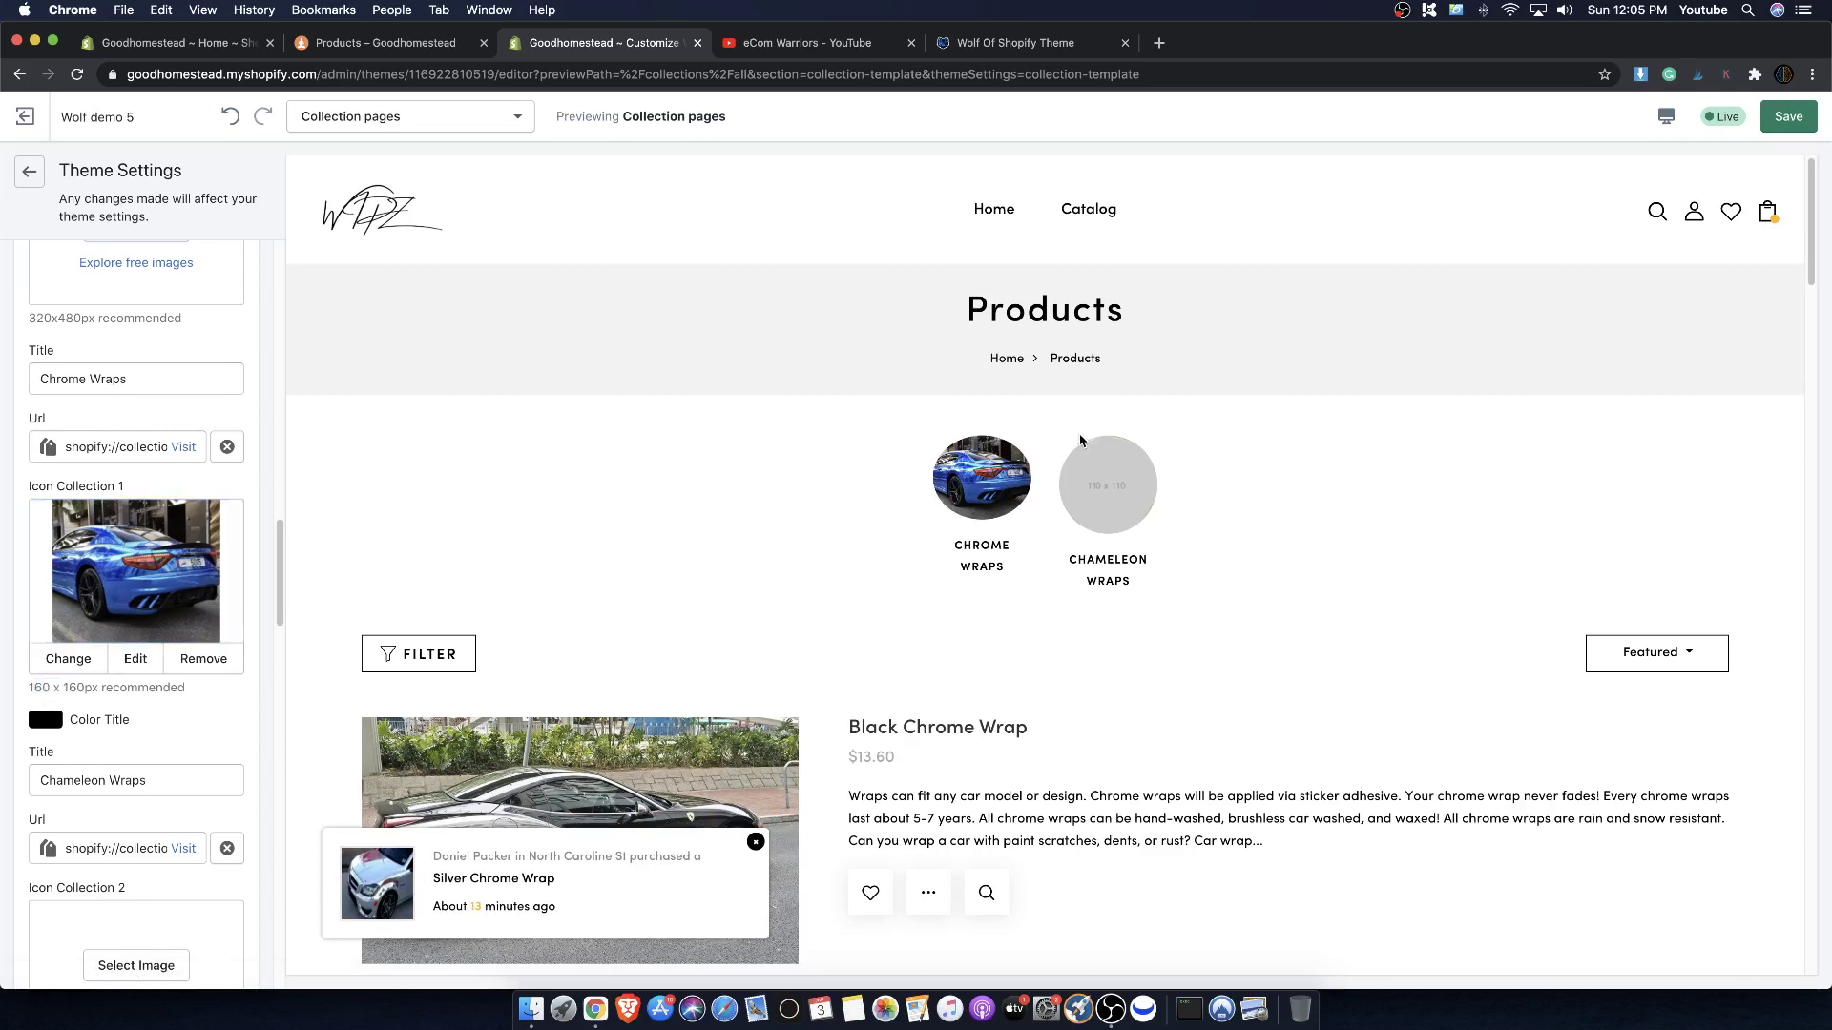
- Set the Icon Collection 2 image for Chameleon Wraps to a library photo of the green and gold sports car, and save the theme
scroll(133, 535, "down", 6)
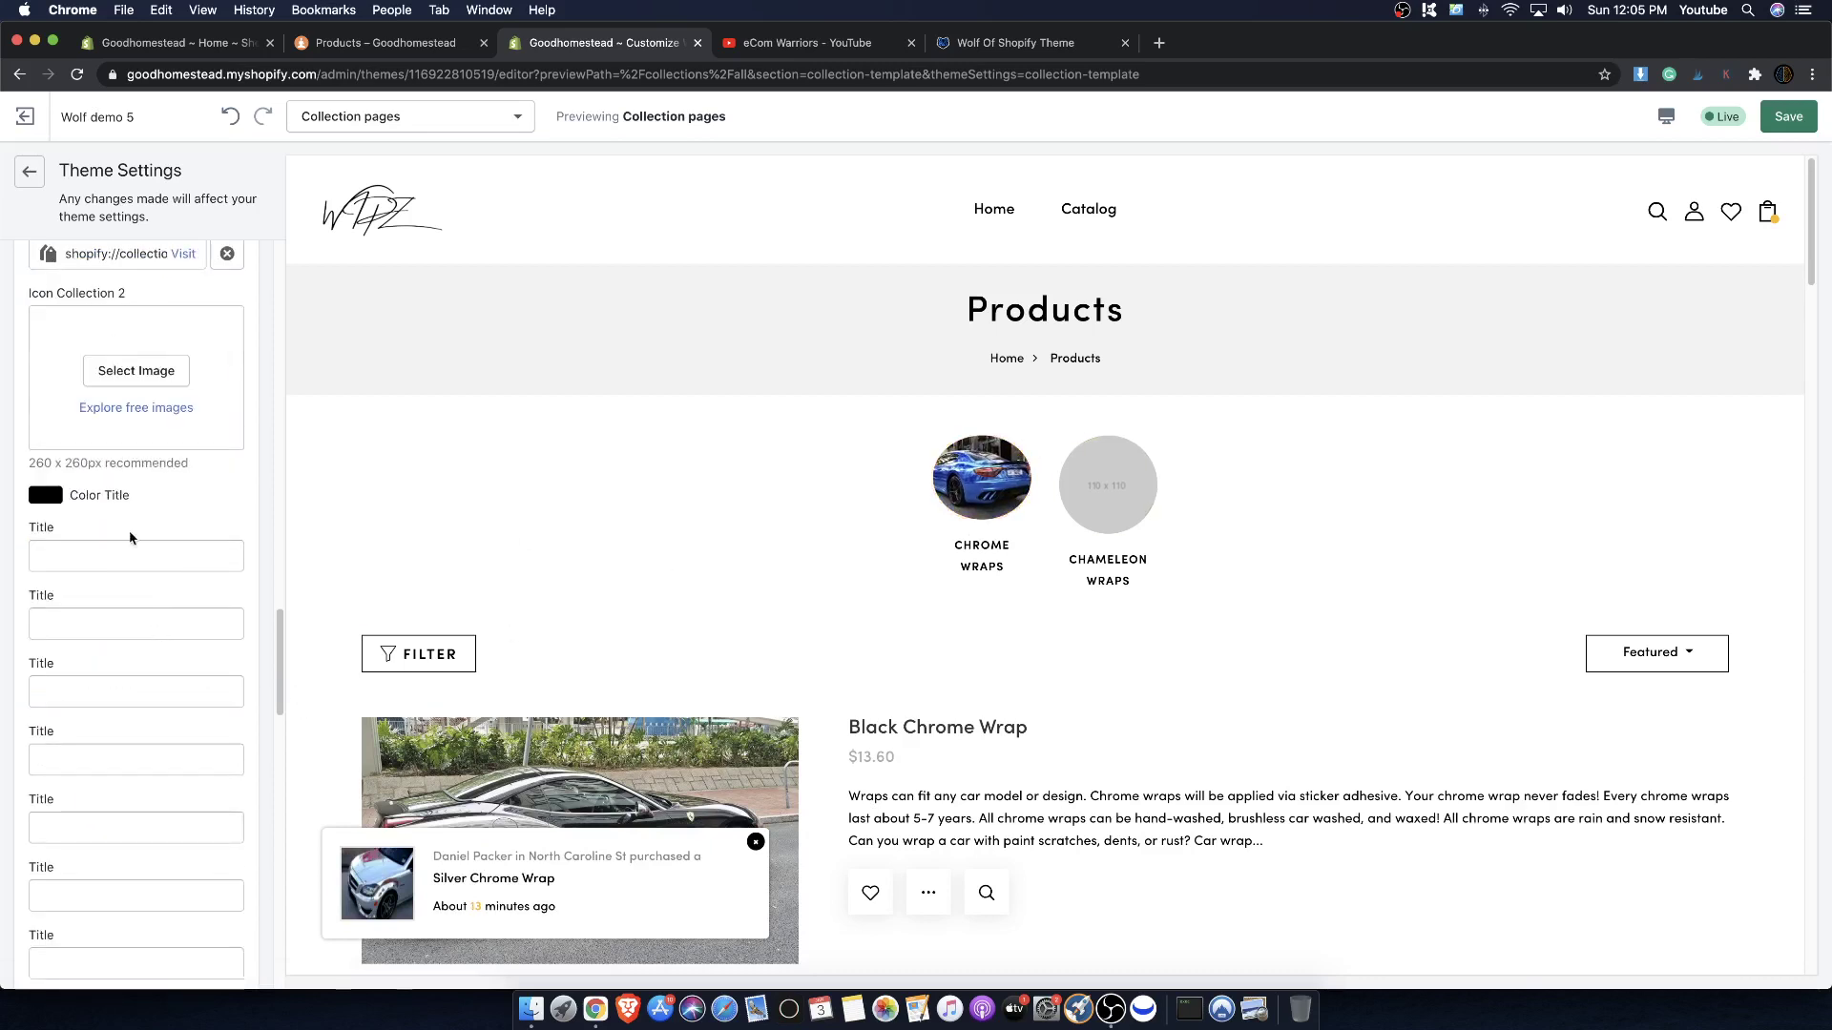
scroll(133, 535, "up", 4)
left_click(160, 732)
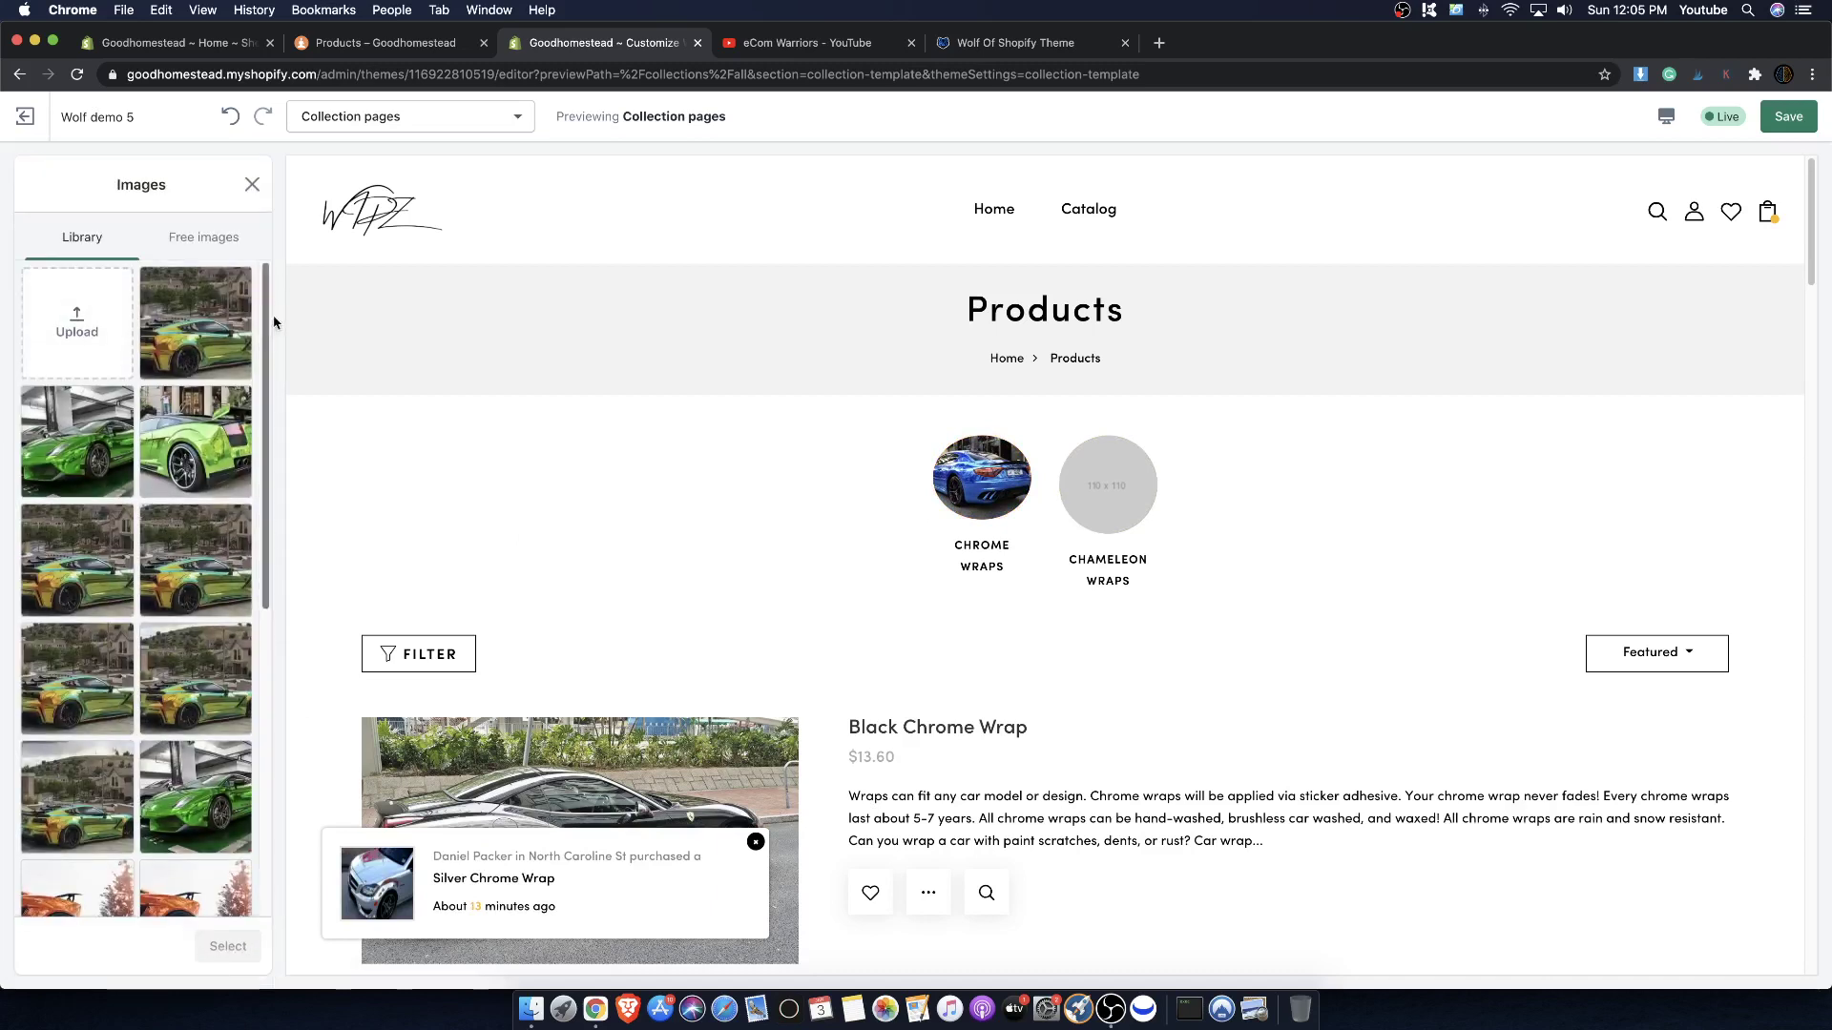
scroll(216, 669, "down", 1)
left_click(198, 656)
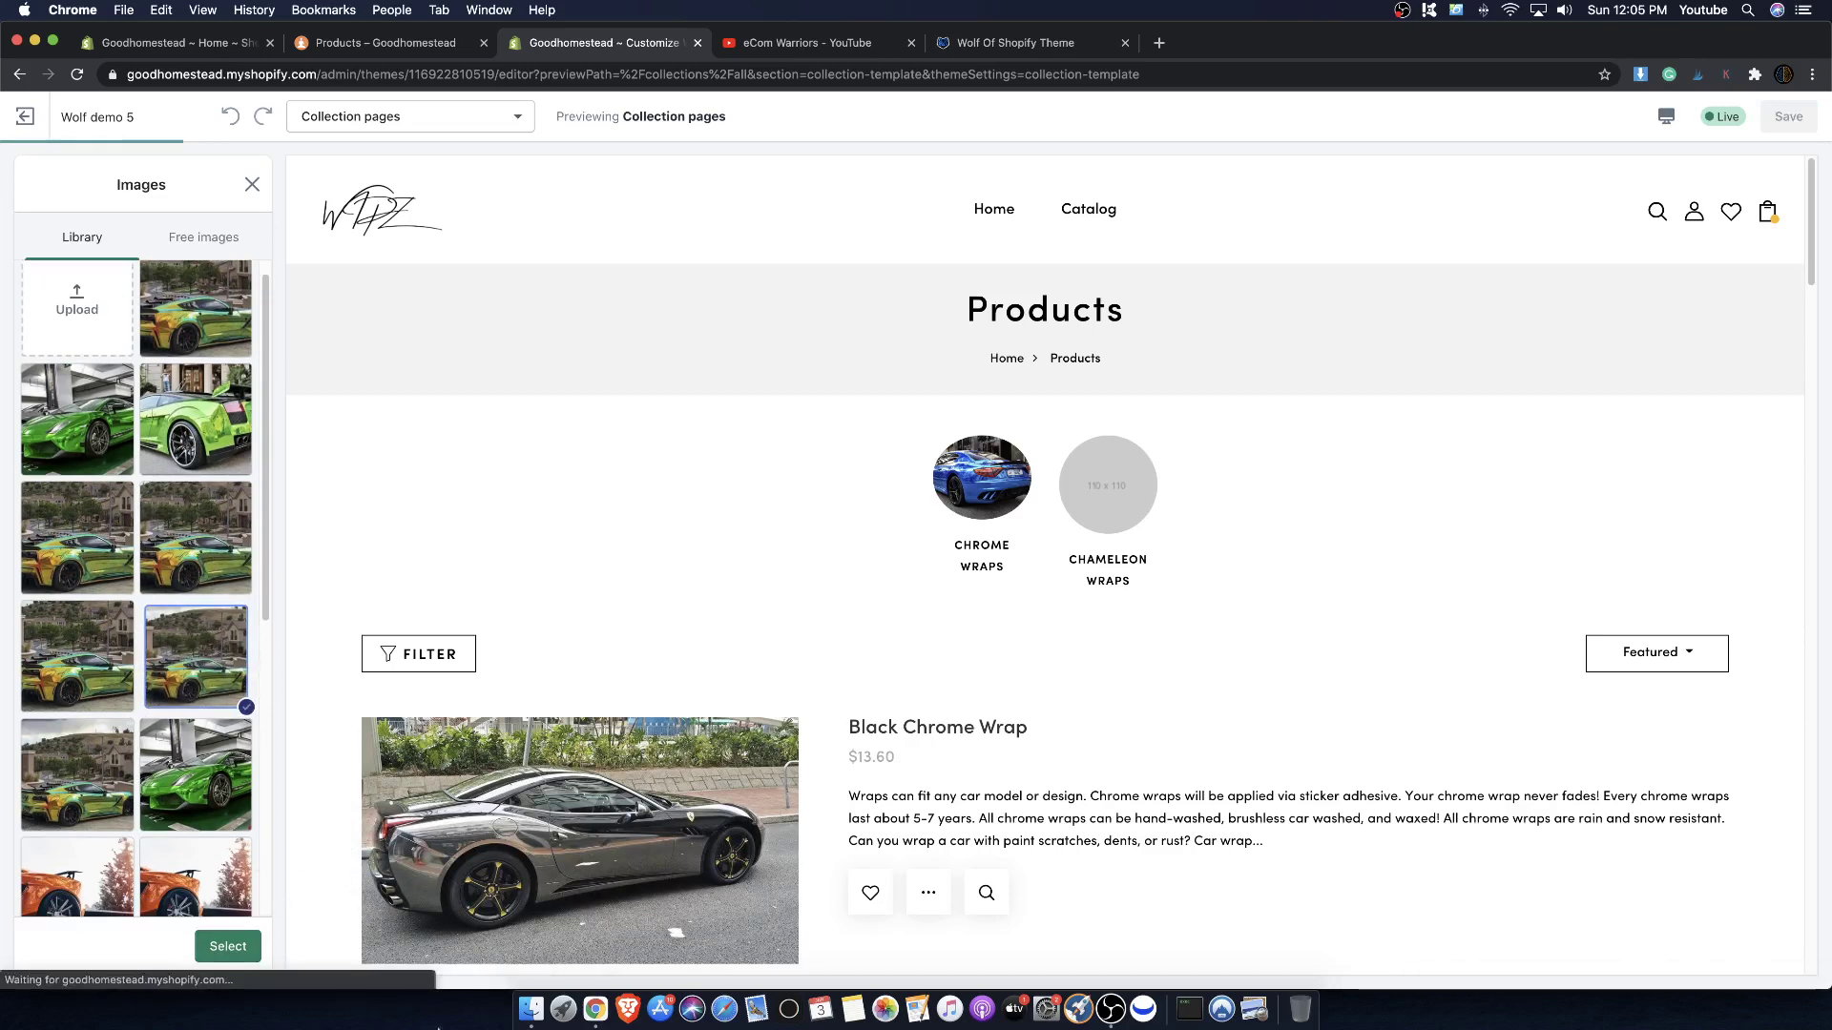
left_click(531, 1008)
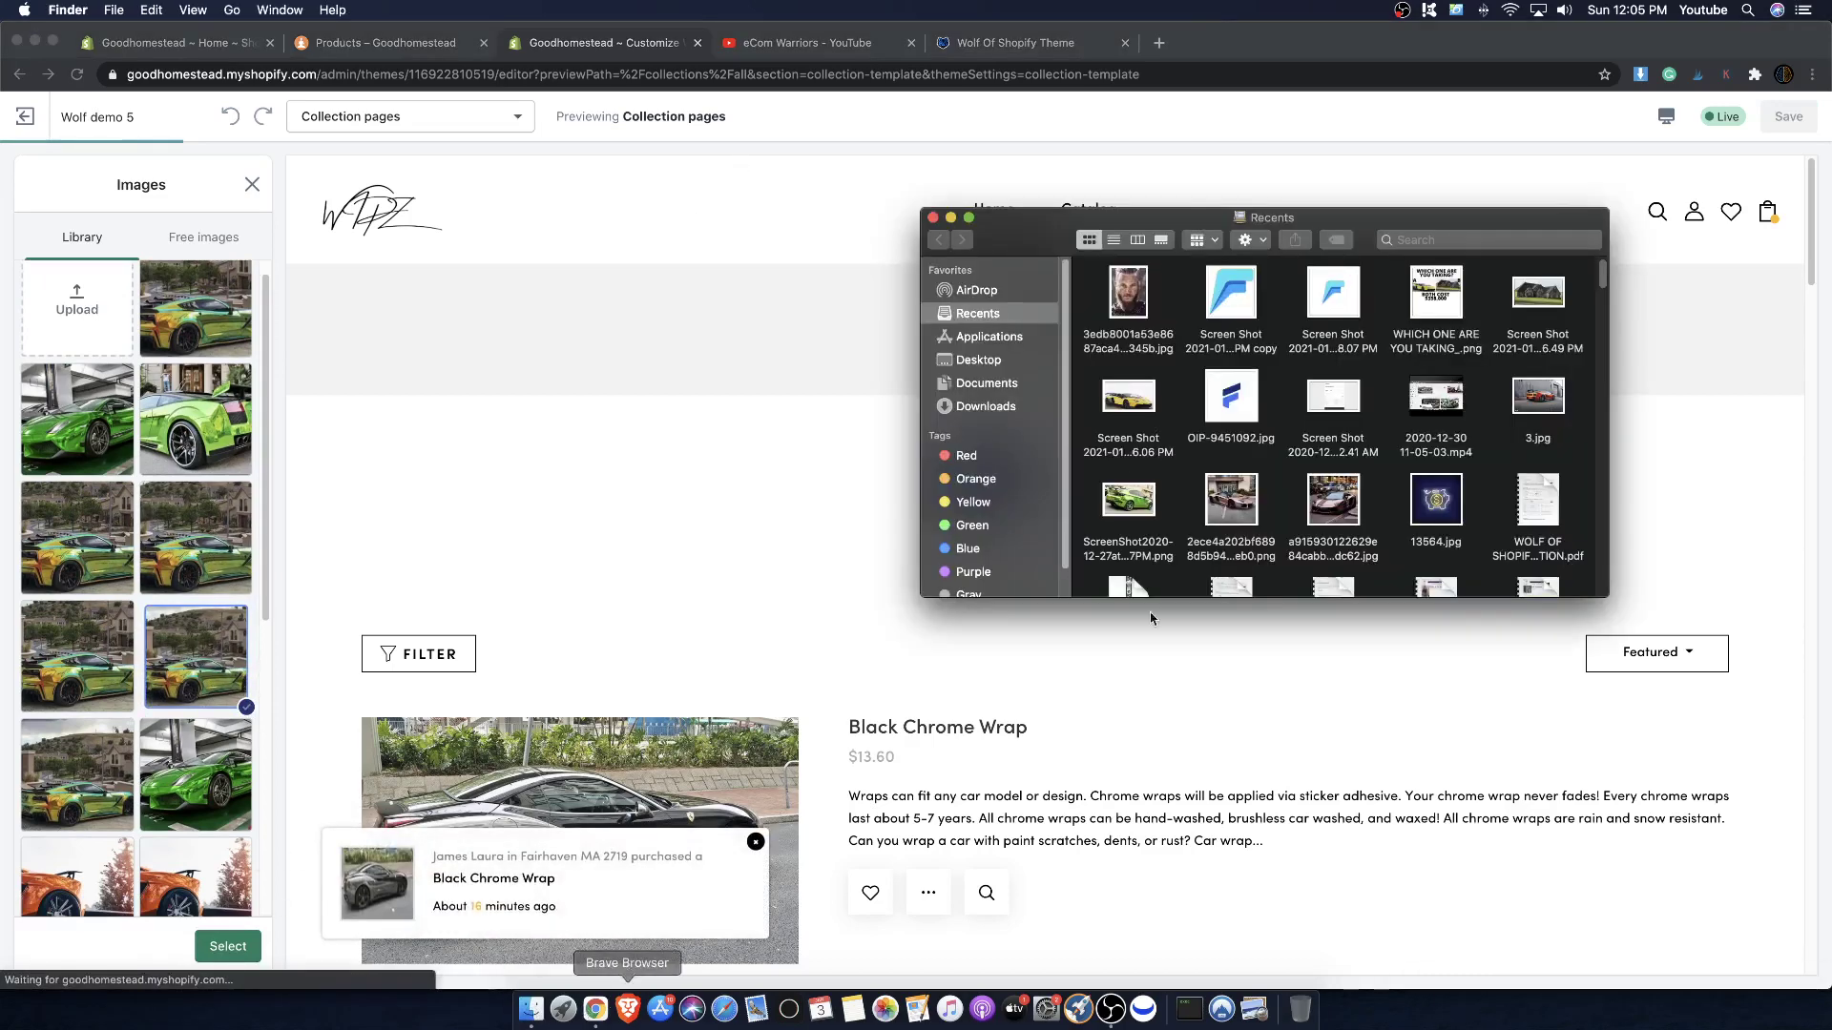
left_click_drag(1311, 208, 0, 126)
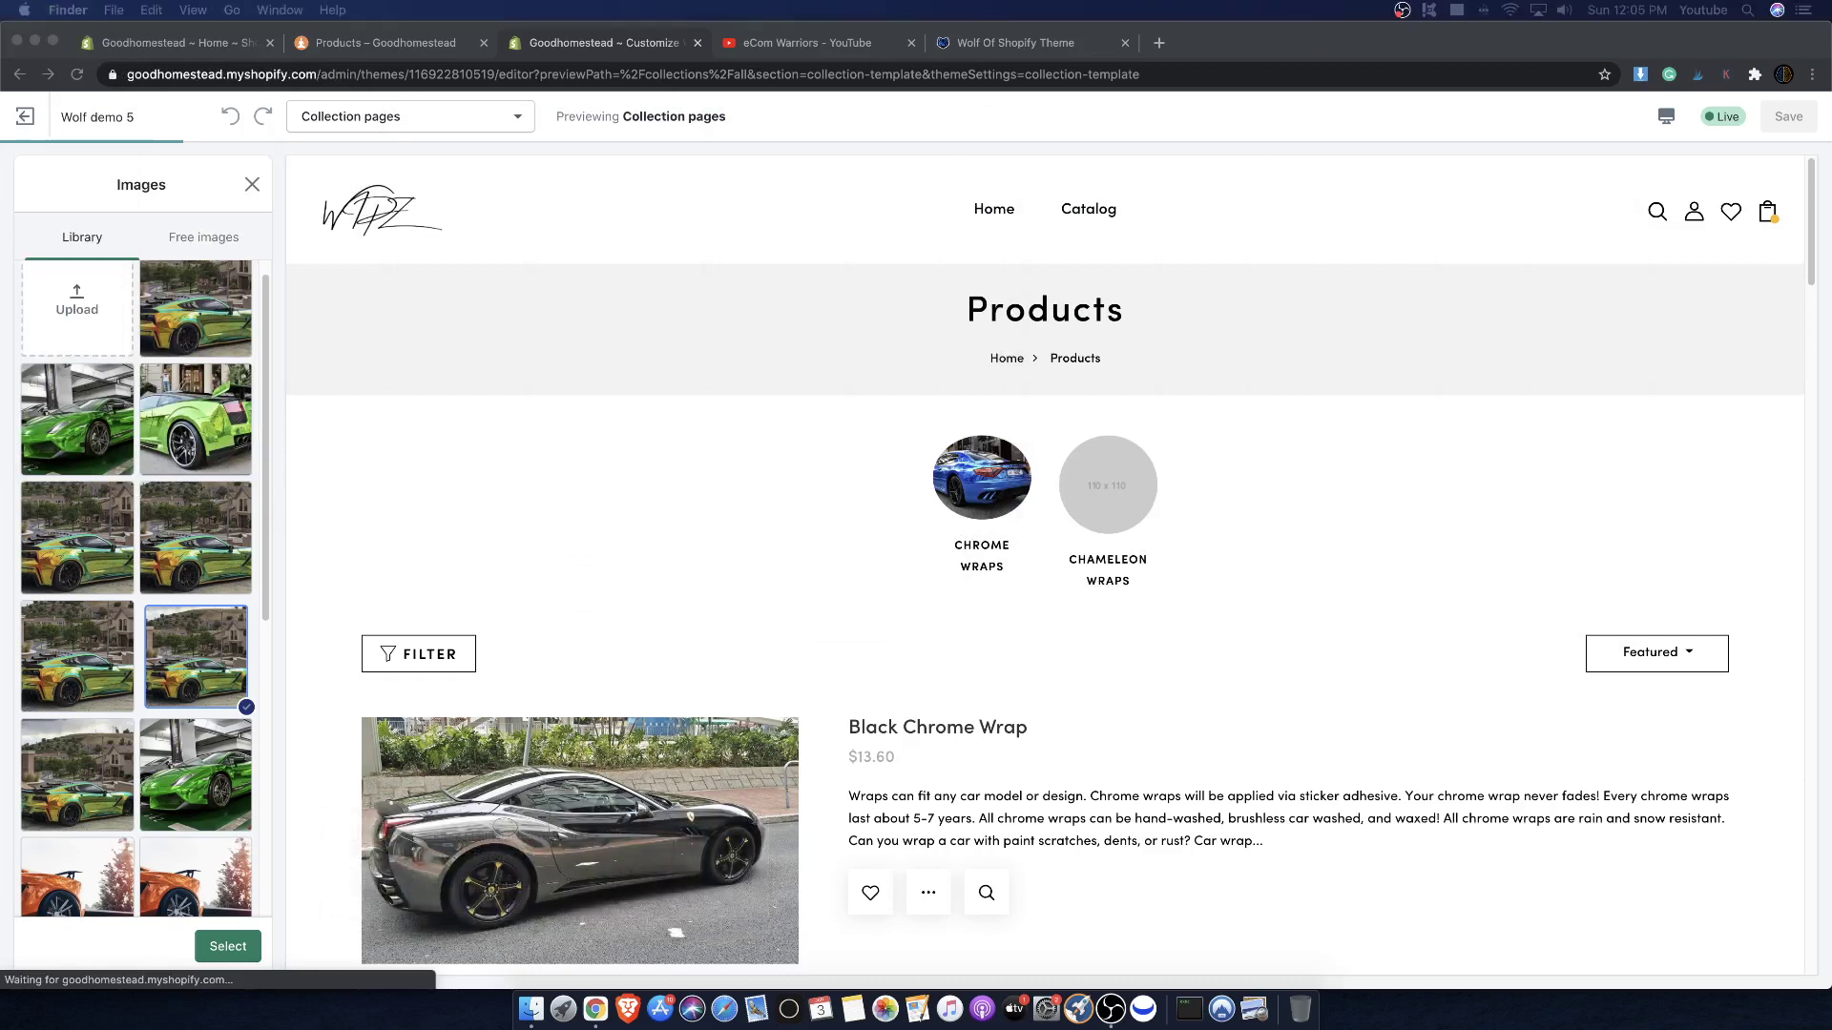
left_click(228, 945)
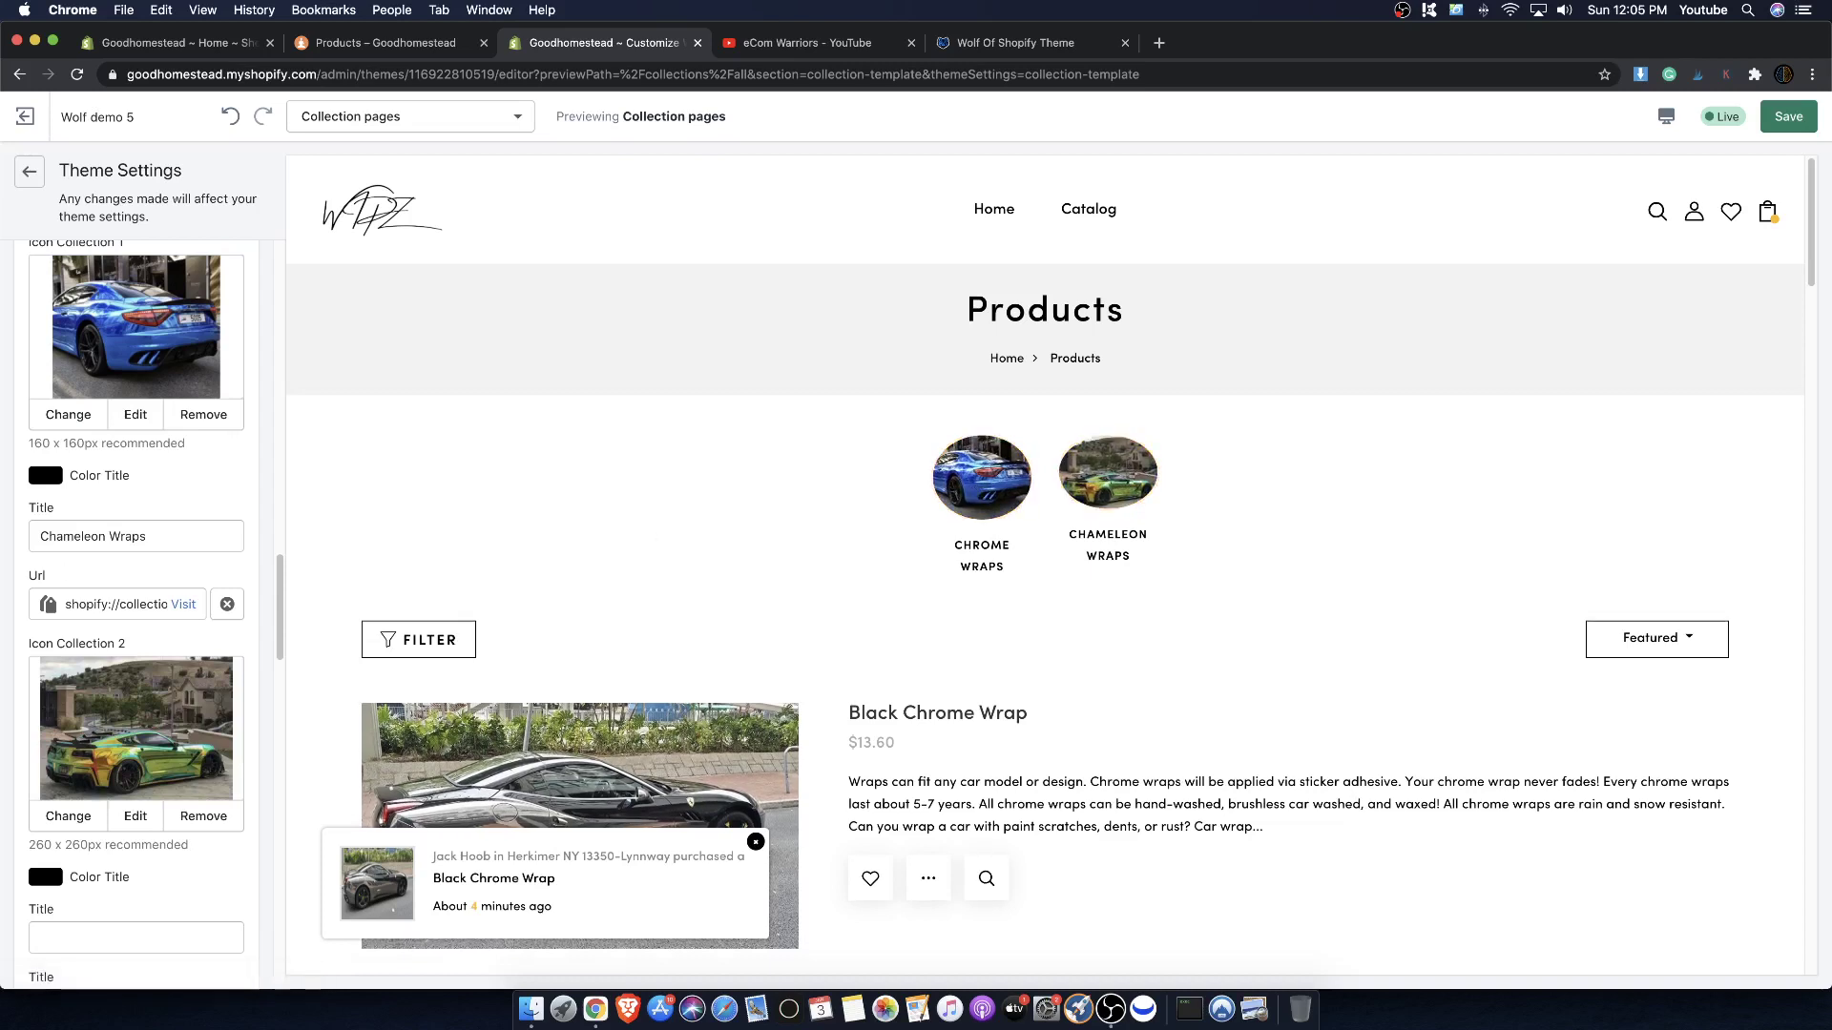
left_click(1790, 119)
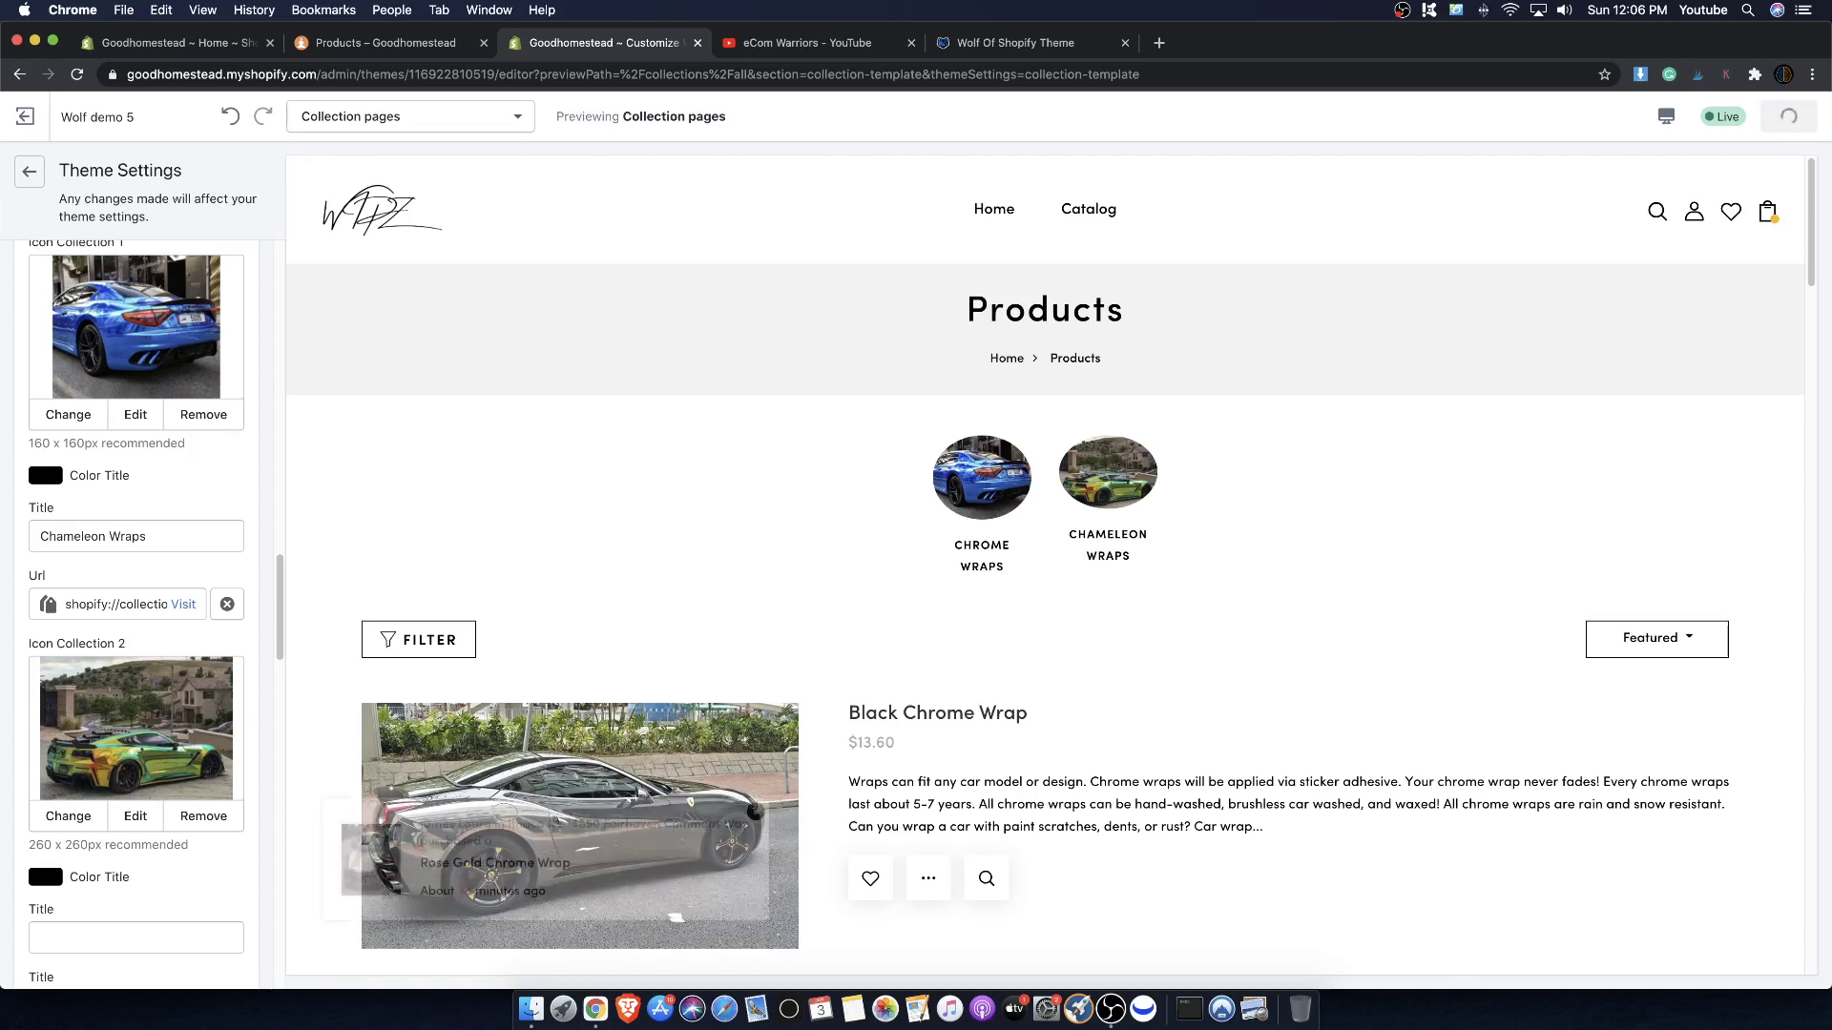
- Leave the theme editor and open the Green Chameleon Wrap product from the store's product list
left_click(32, 173)
left_click(37, 182)
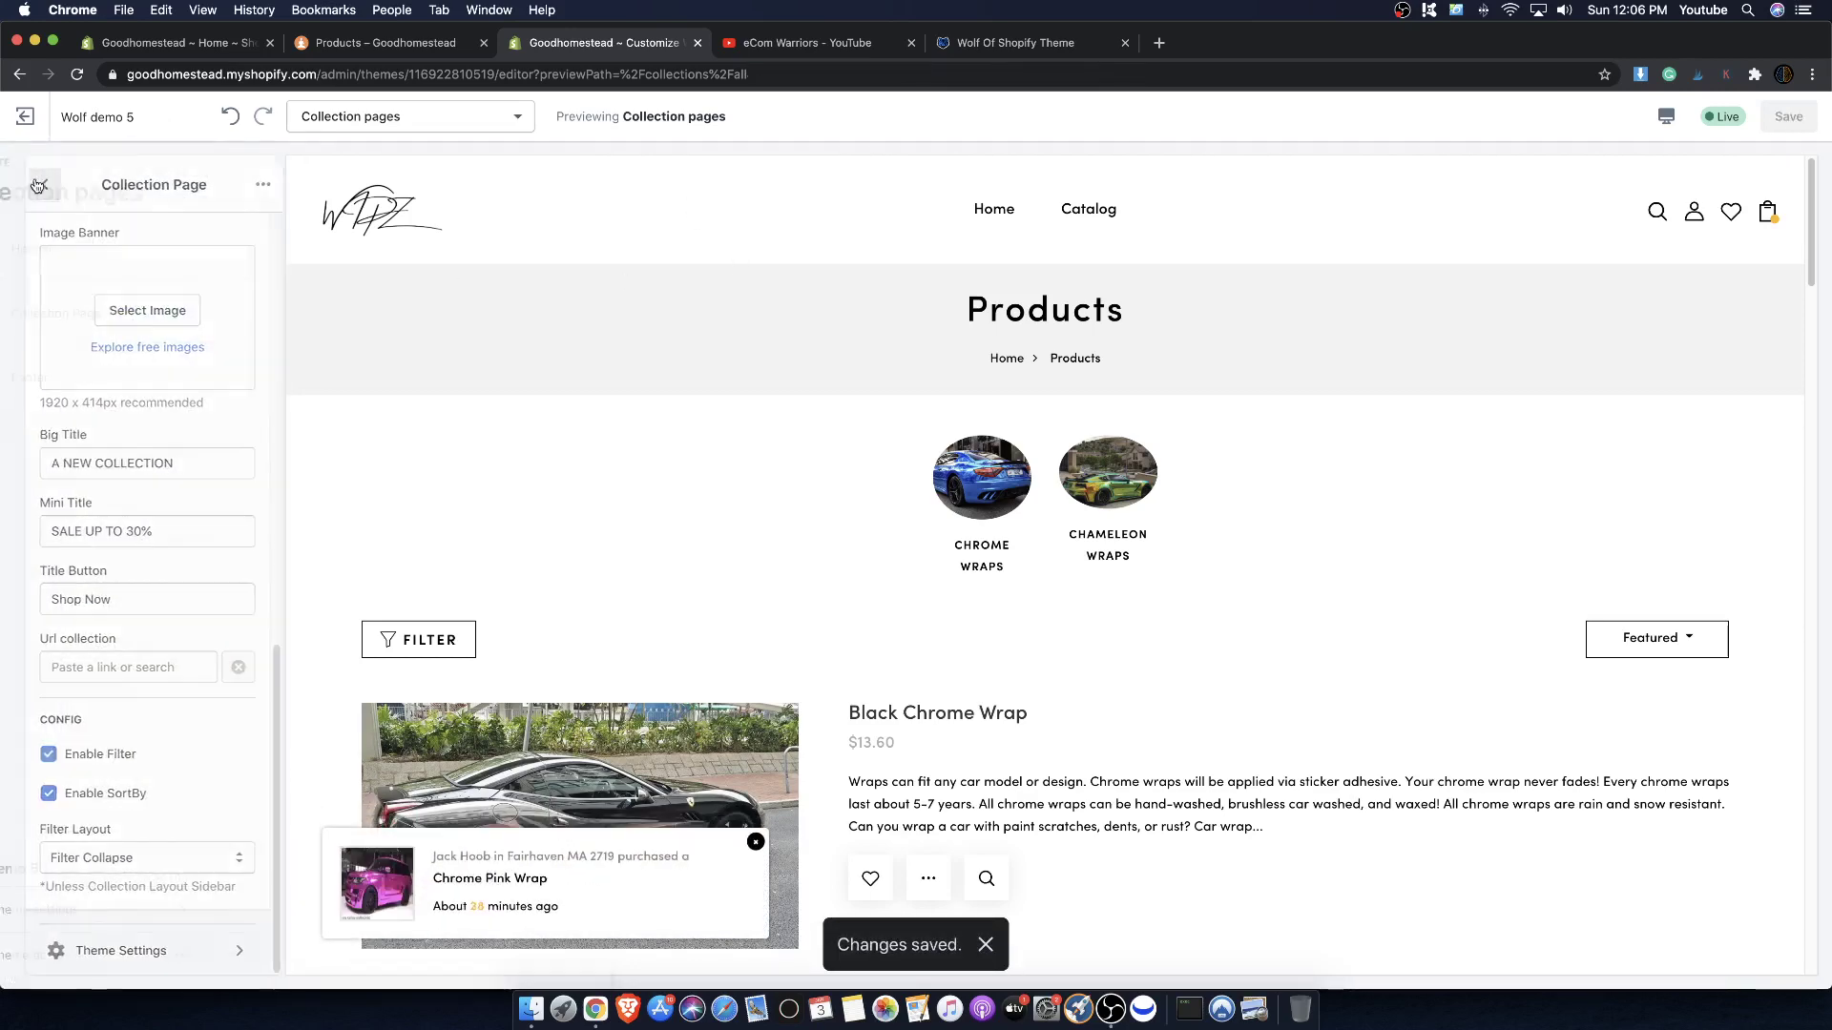
left_click(43, 124)
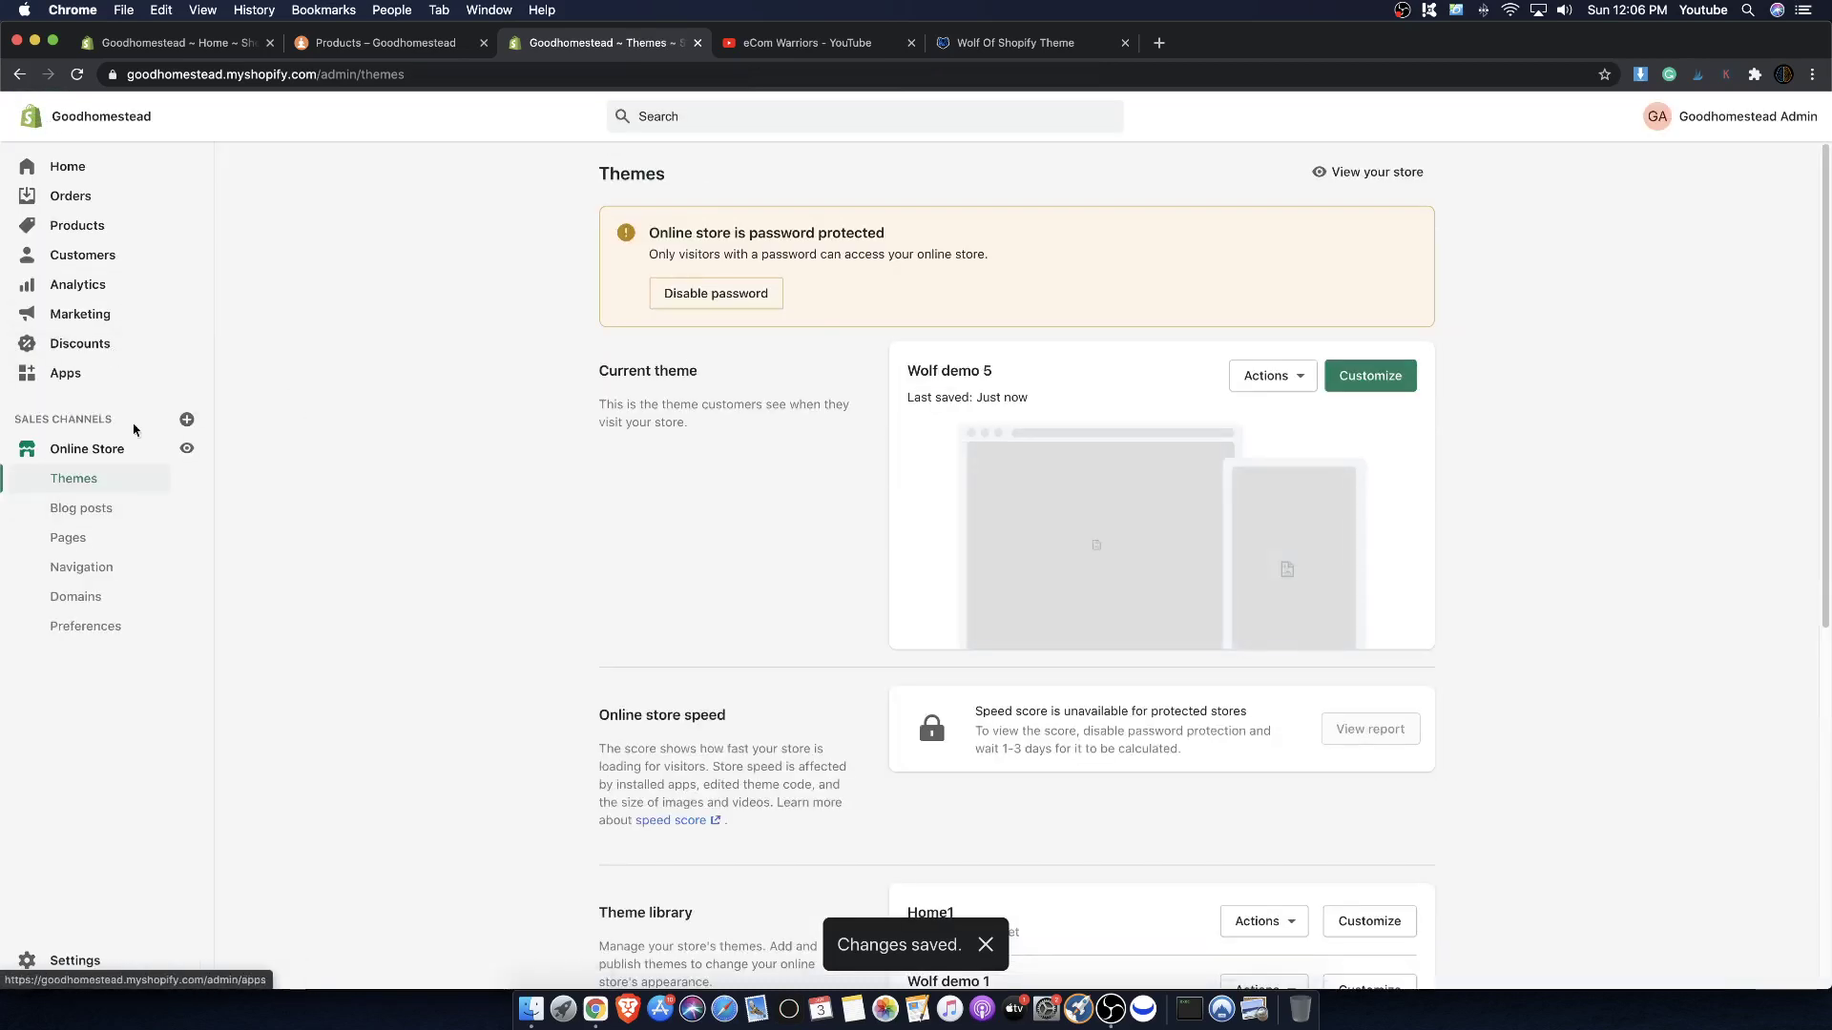
left_click(57, 230)
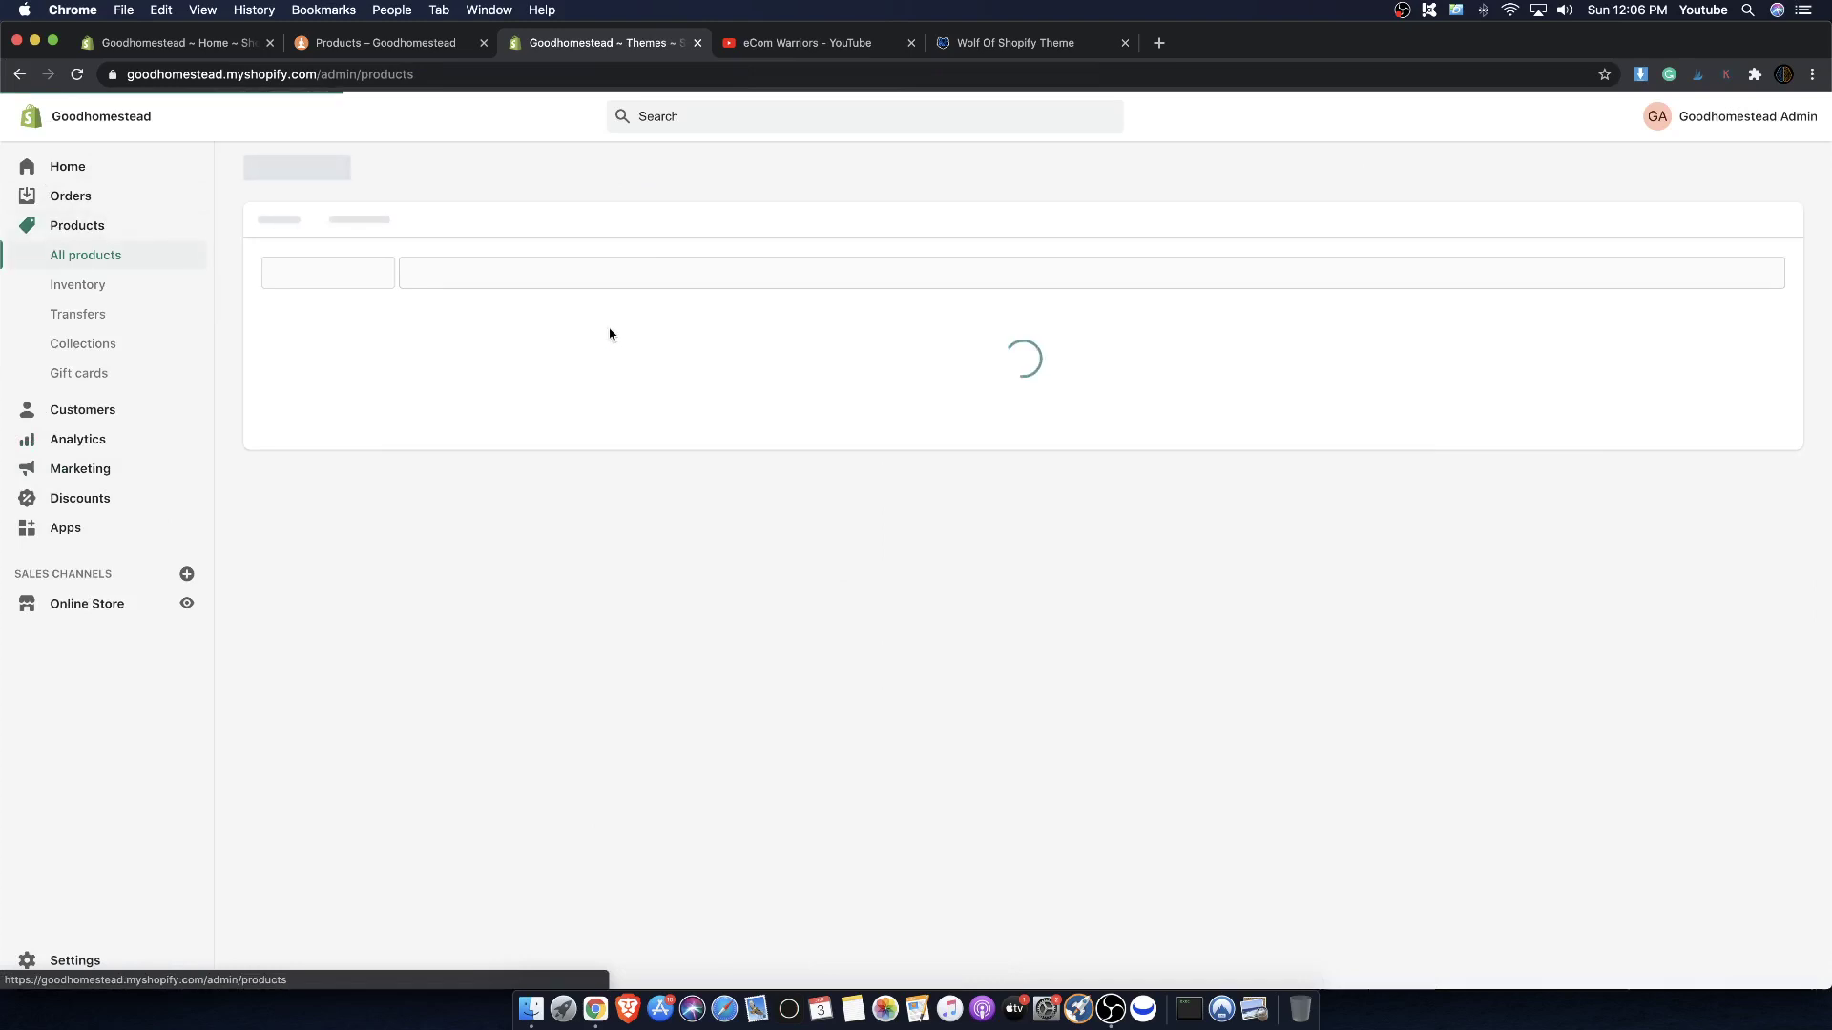
scroll(306, 448, "down", 3)
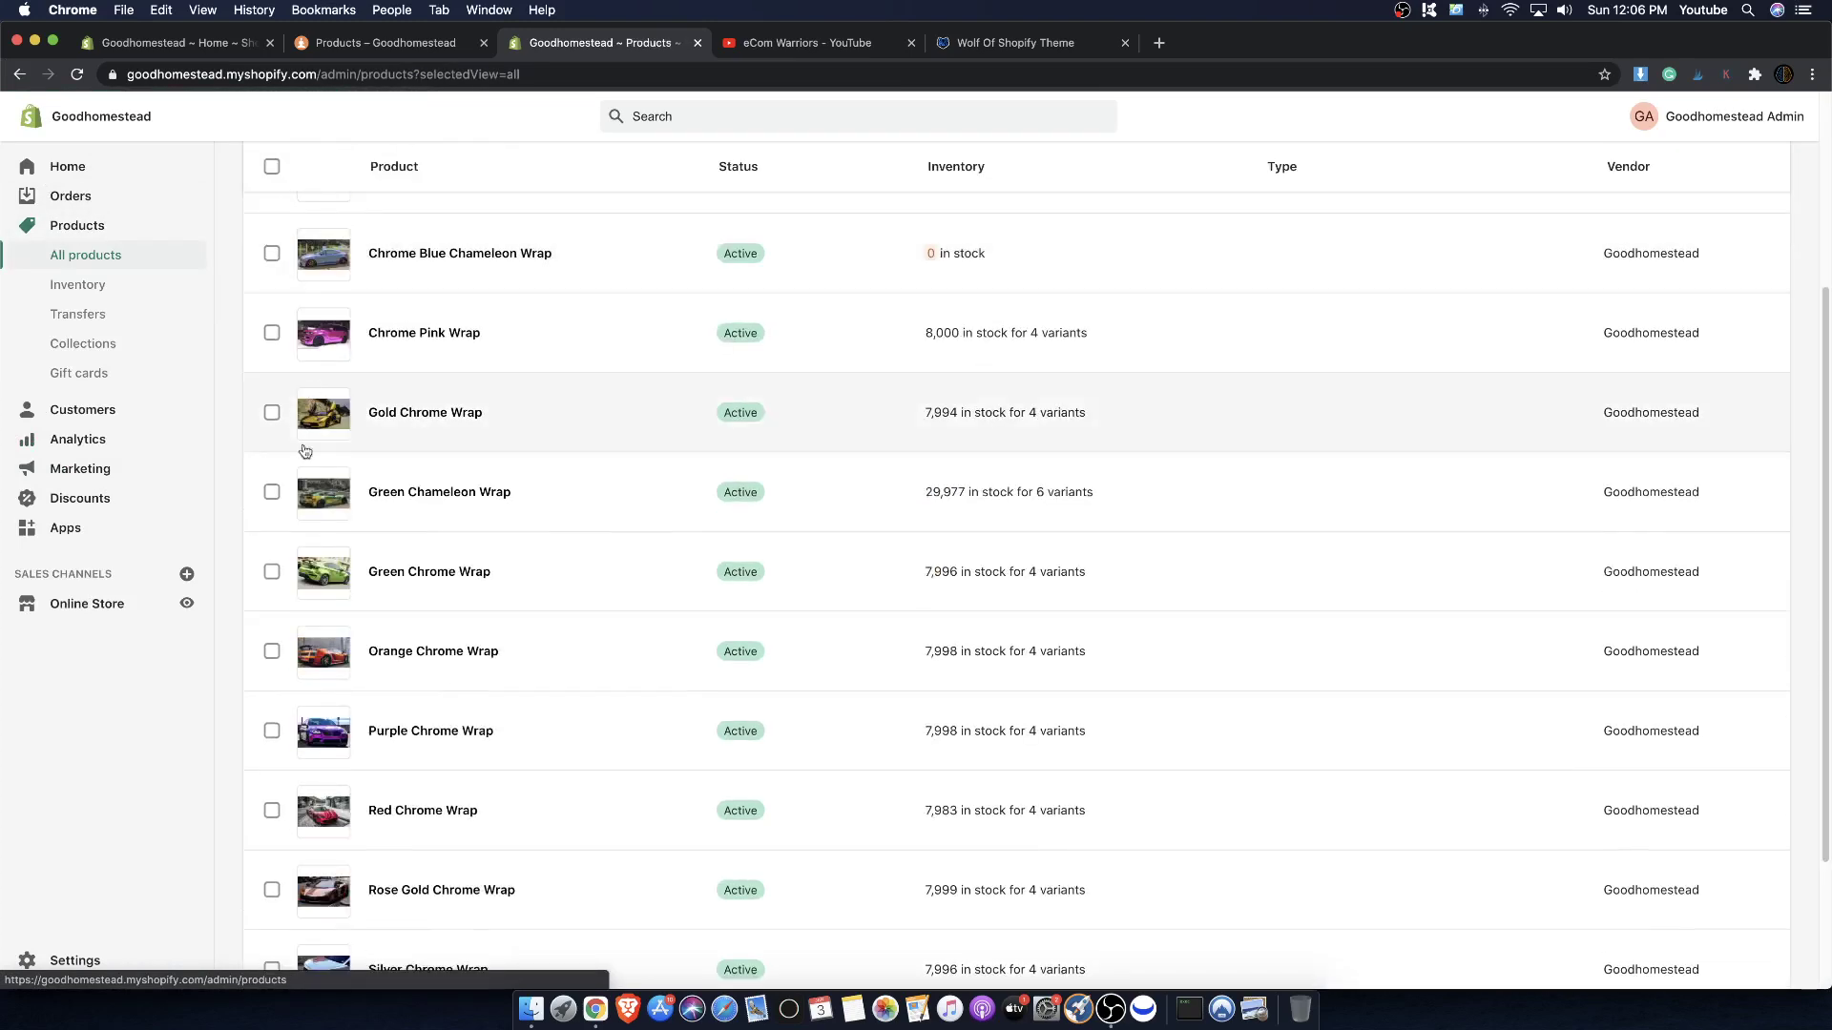
left_click(391, 495)
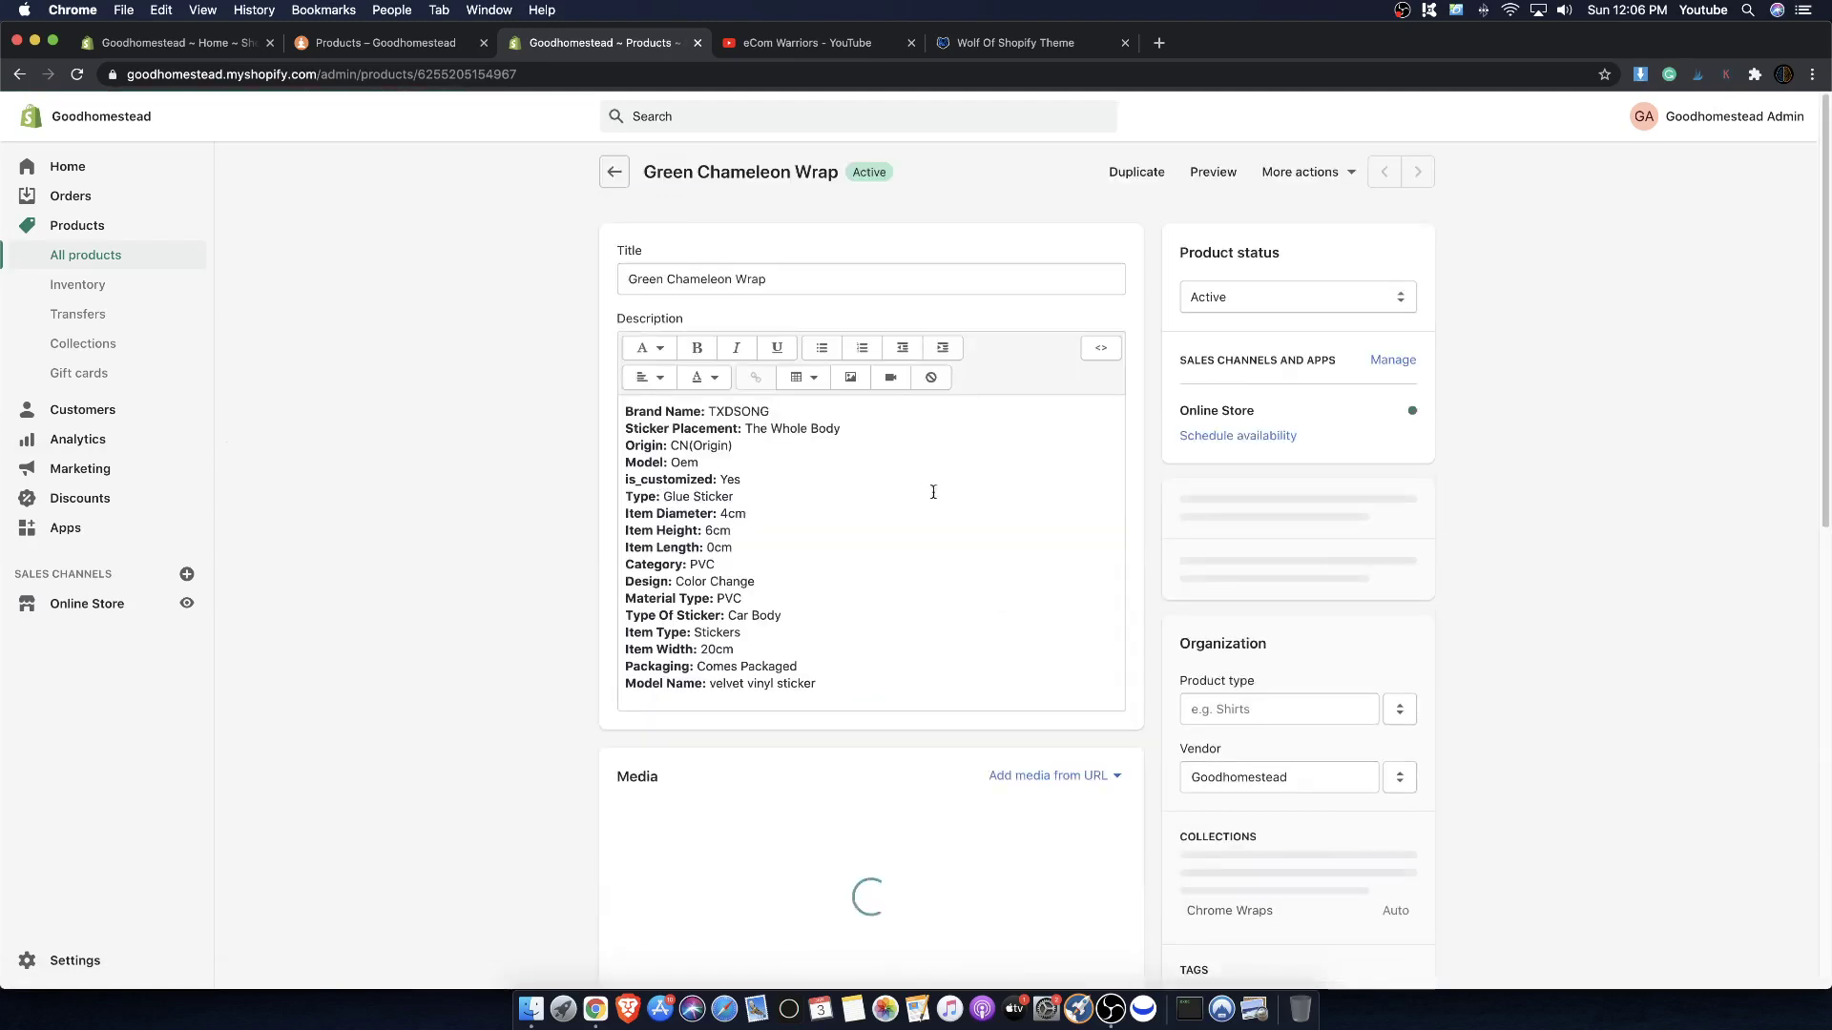
- Download the product's third media image, the front view of the green and gold car, and open the file in Preview
scroll(992, 534, "down", 3)
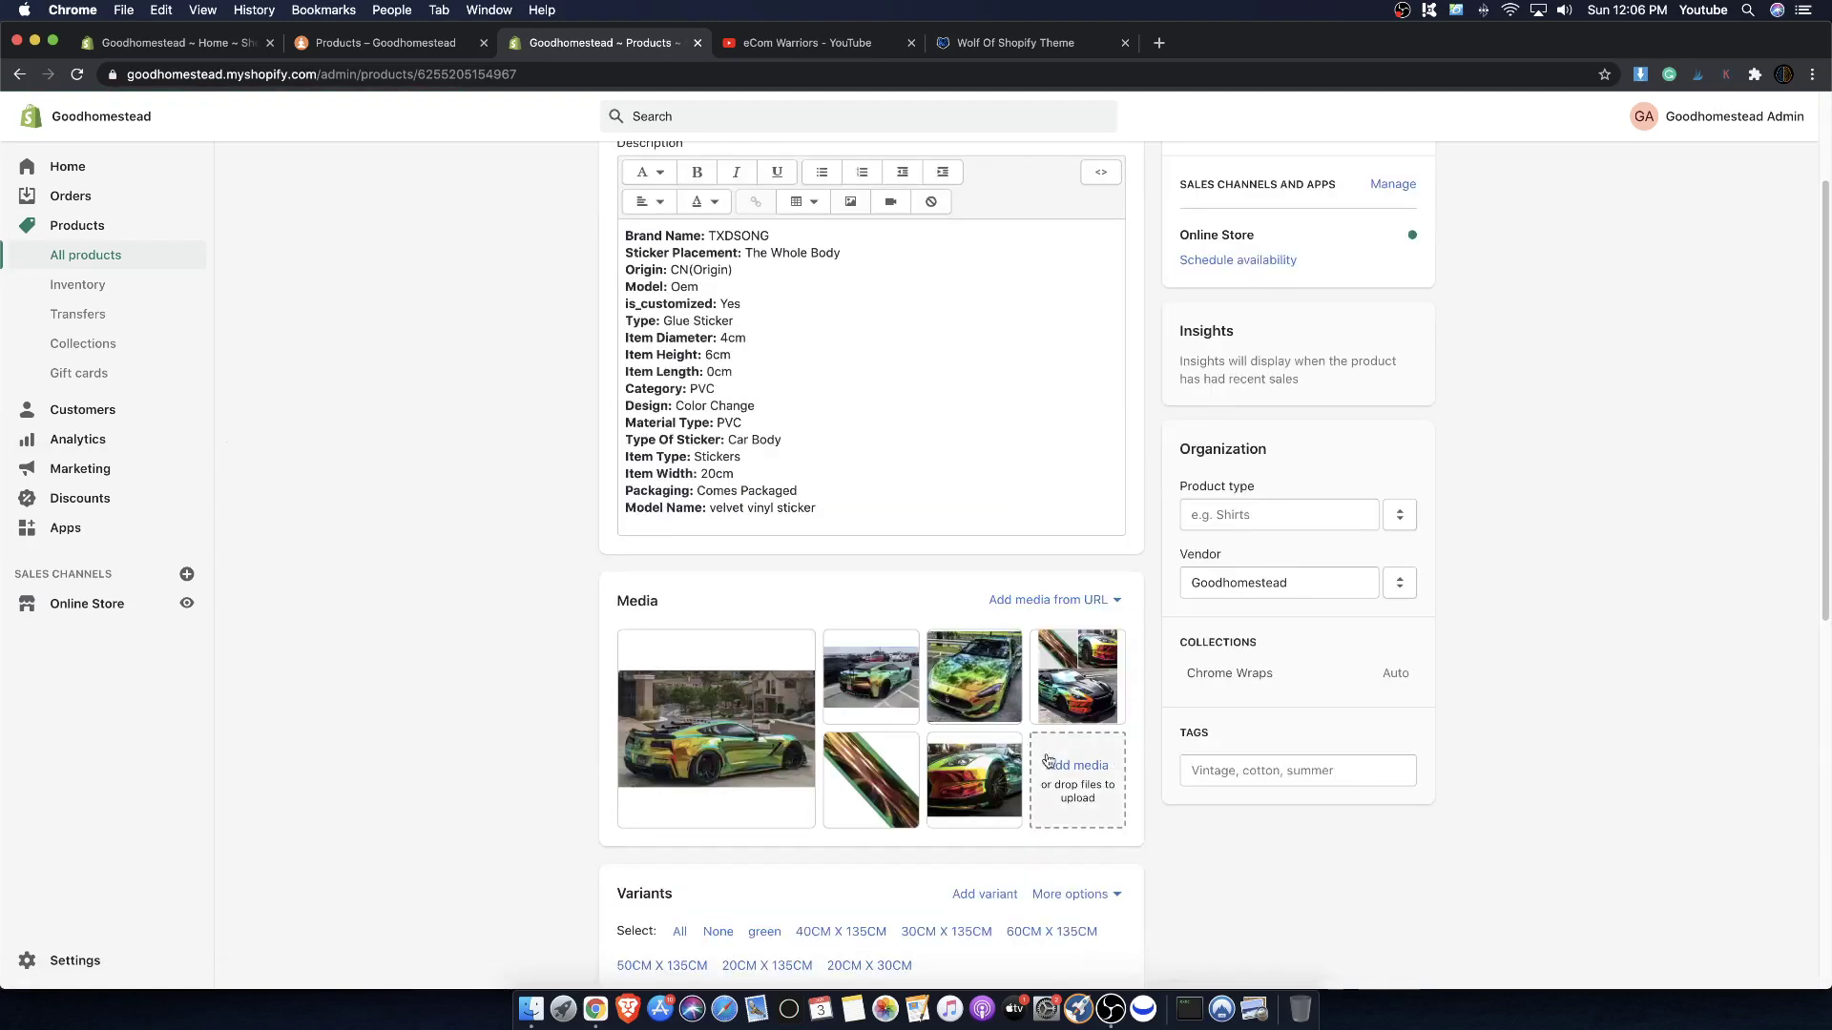
left_click(990, 688)
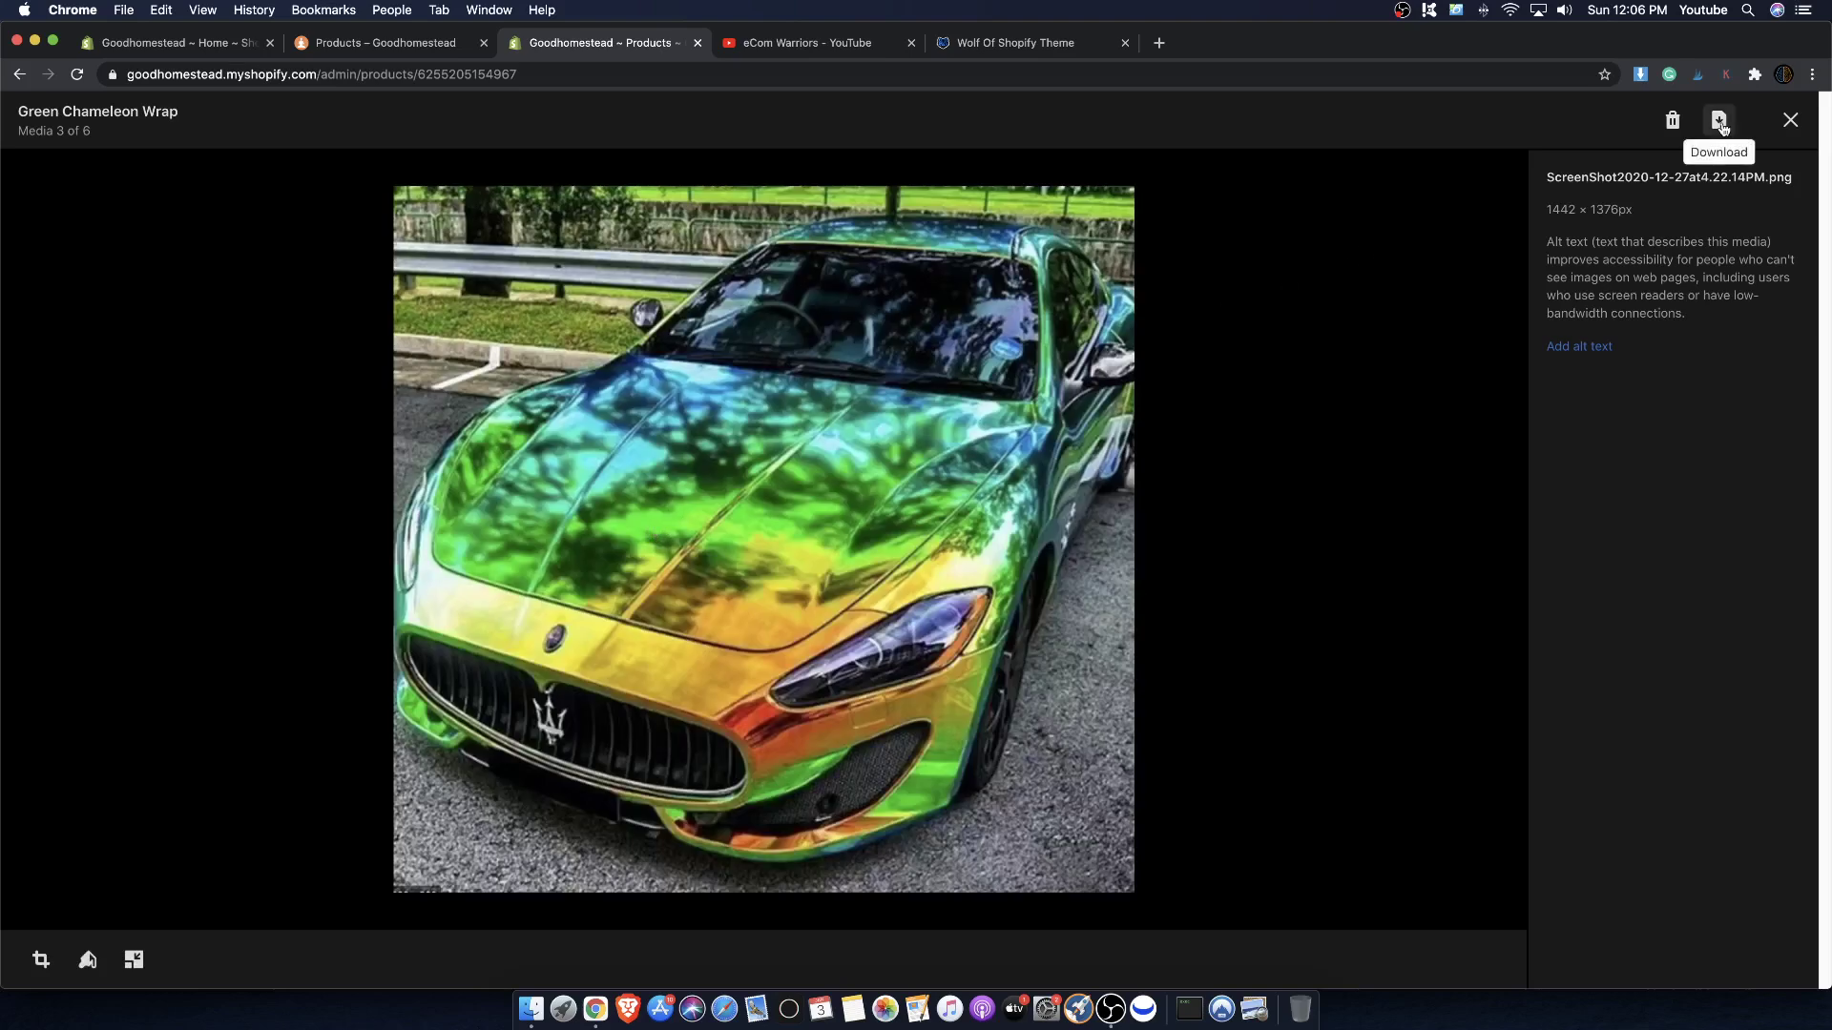
left_click(1716, 123)
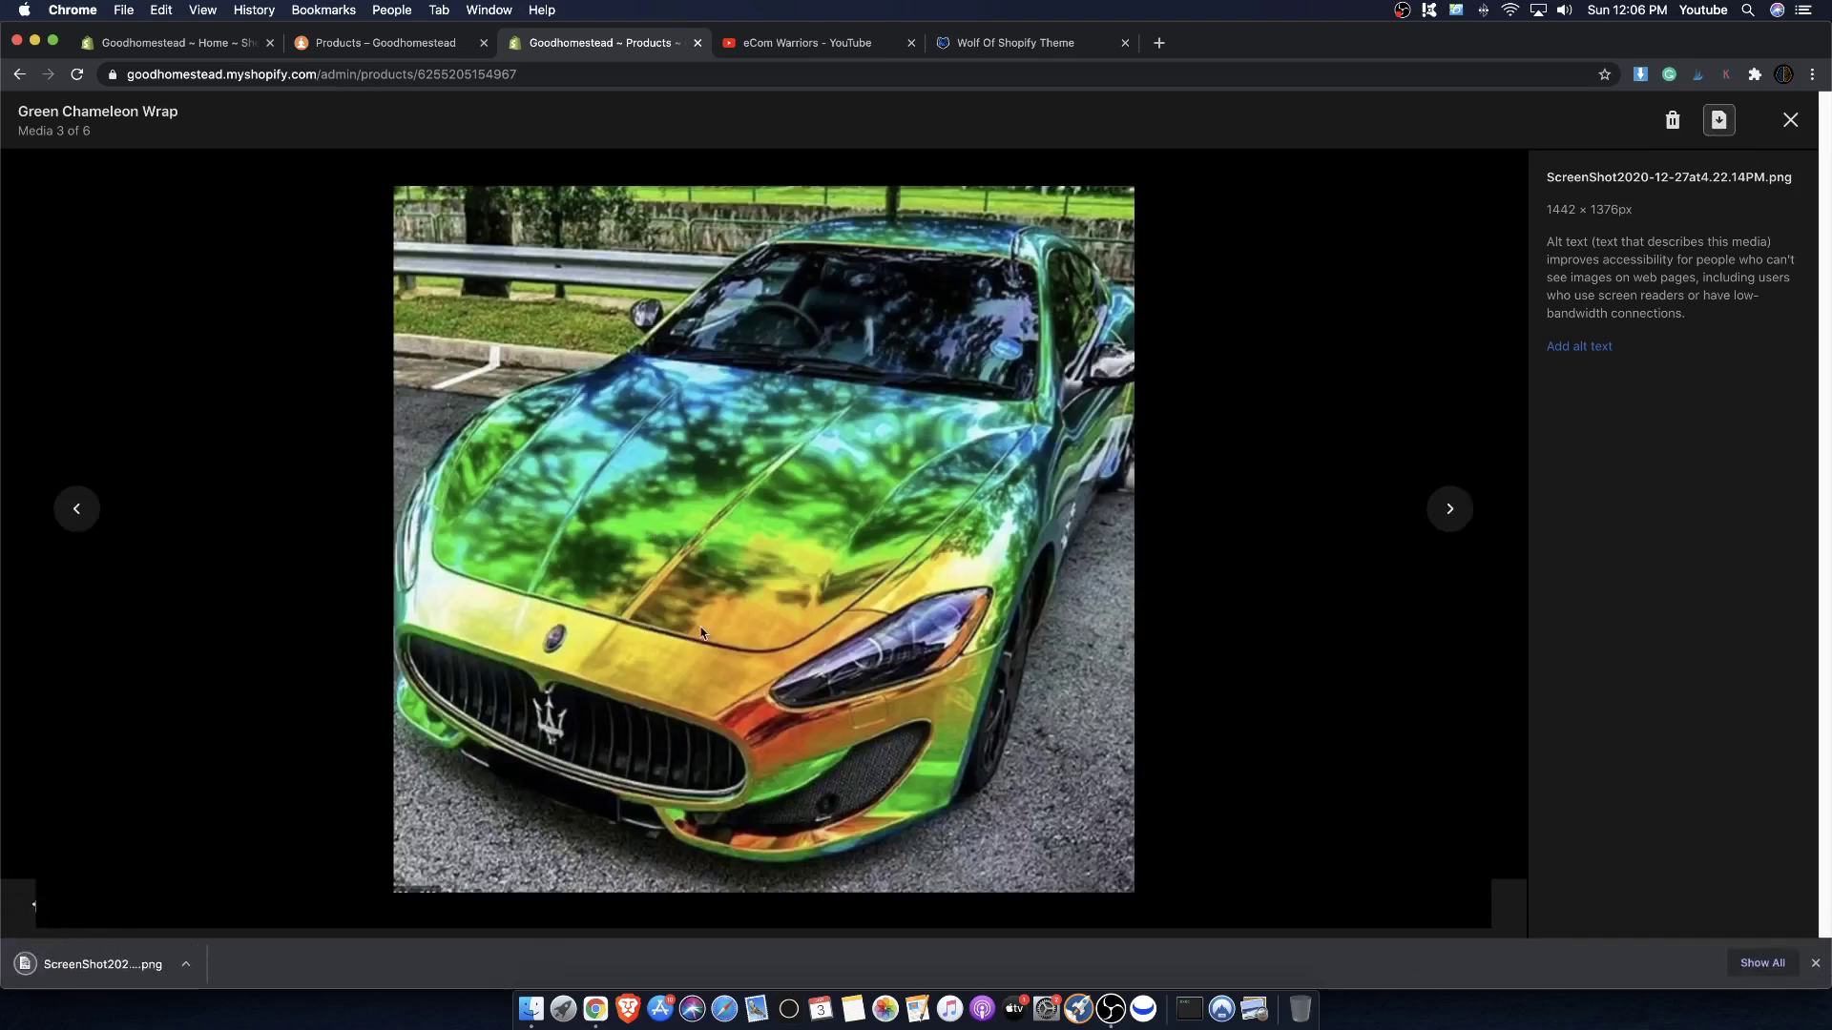
left_click(135, 969)
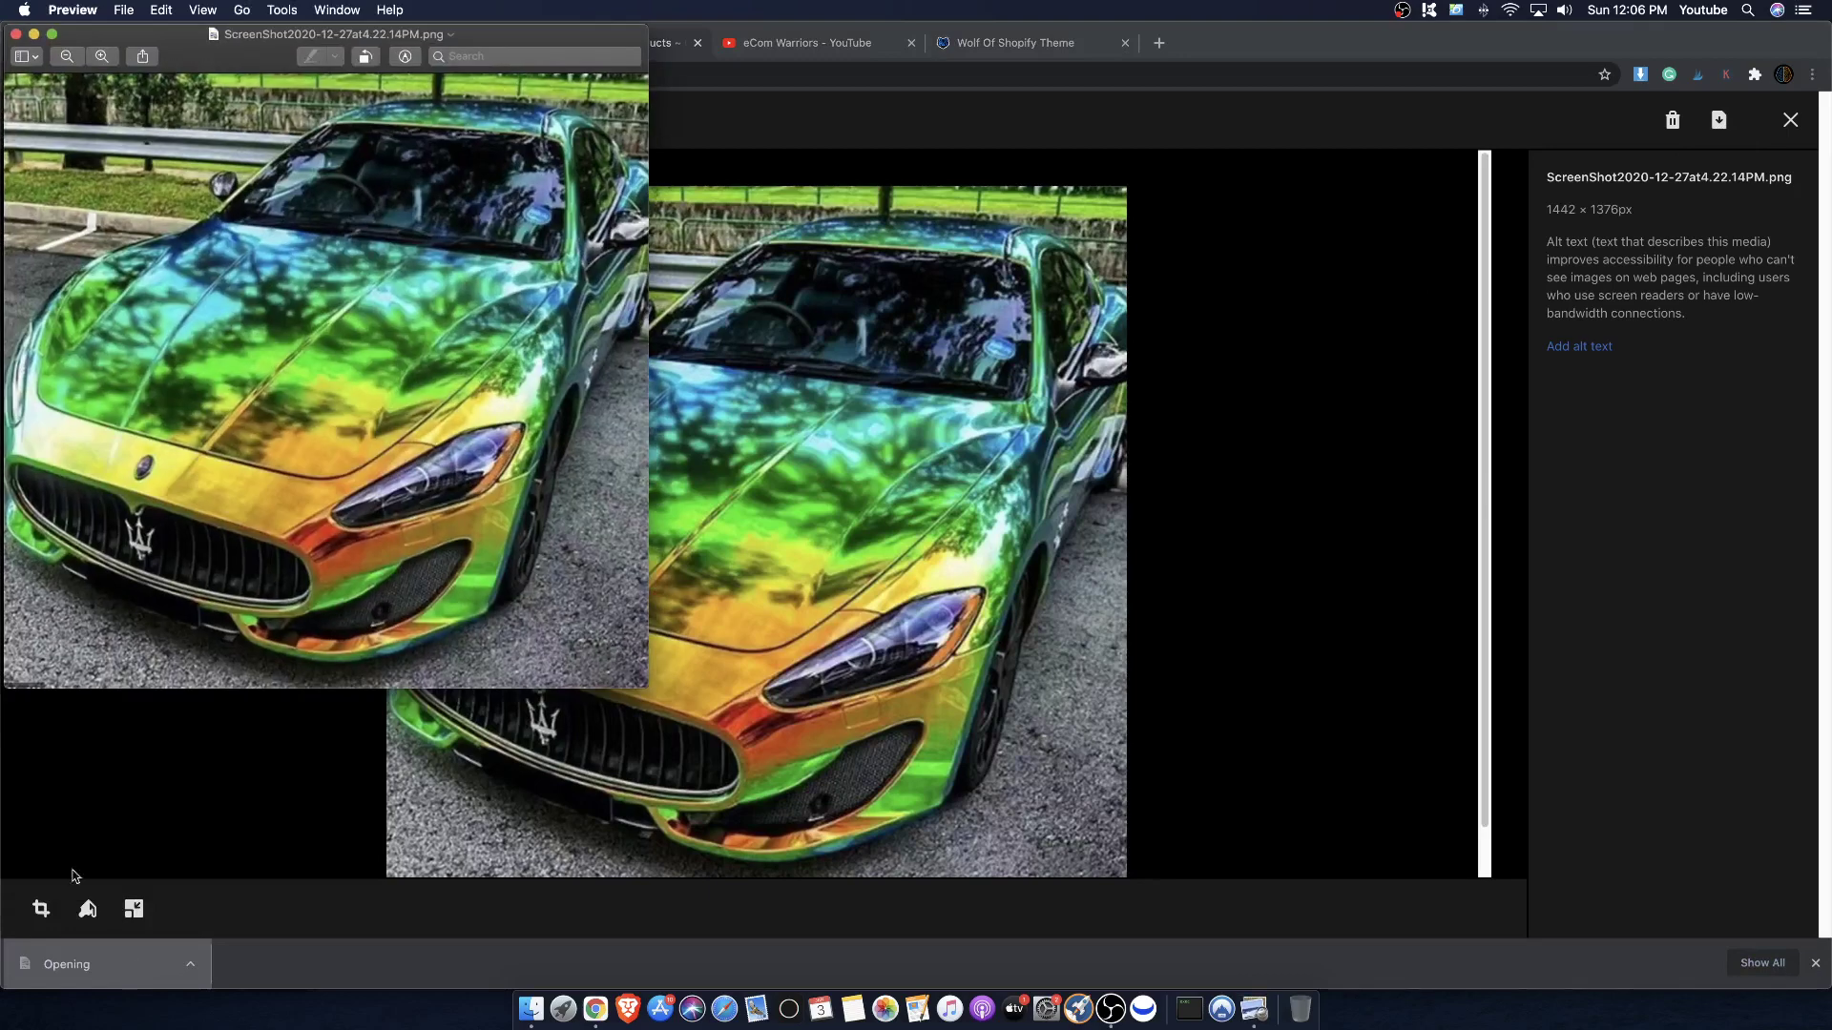
- Crop the downloaded car photo slightly along its left, top and bottom edges
left_click_drag(589, 95, 1072, 183)
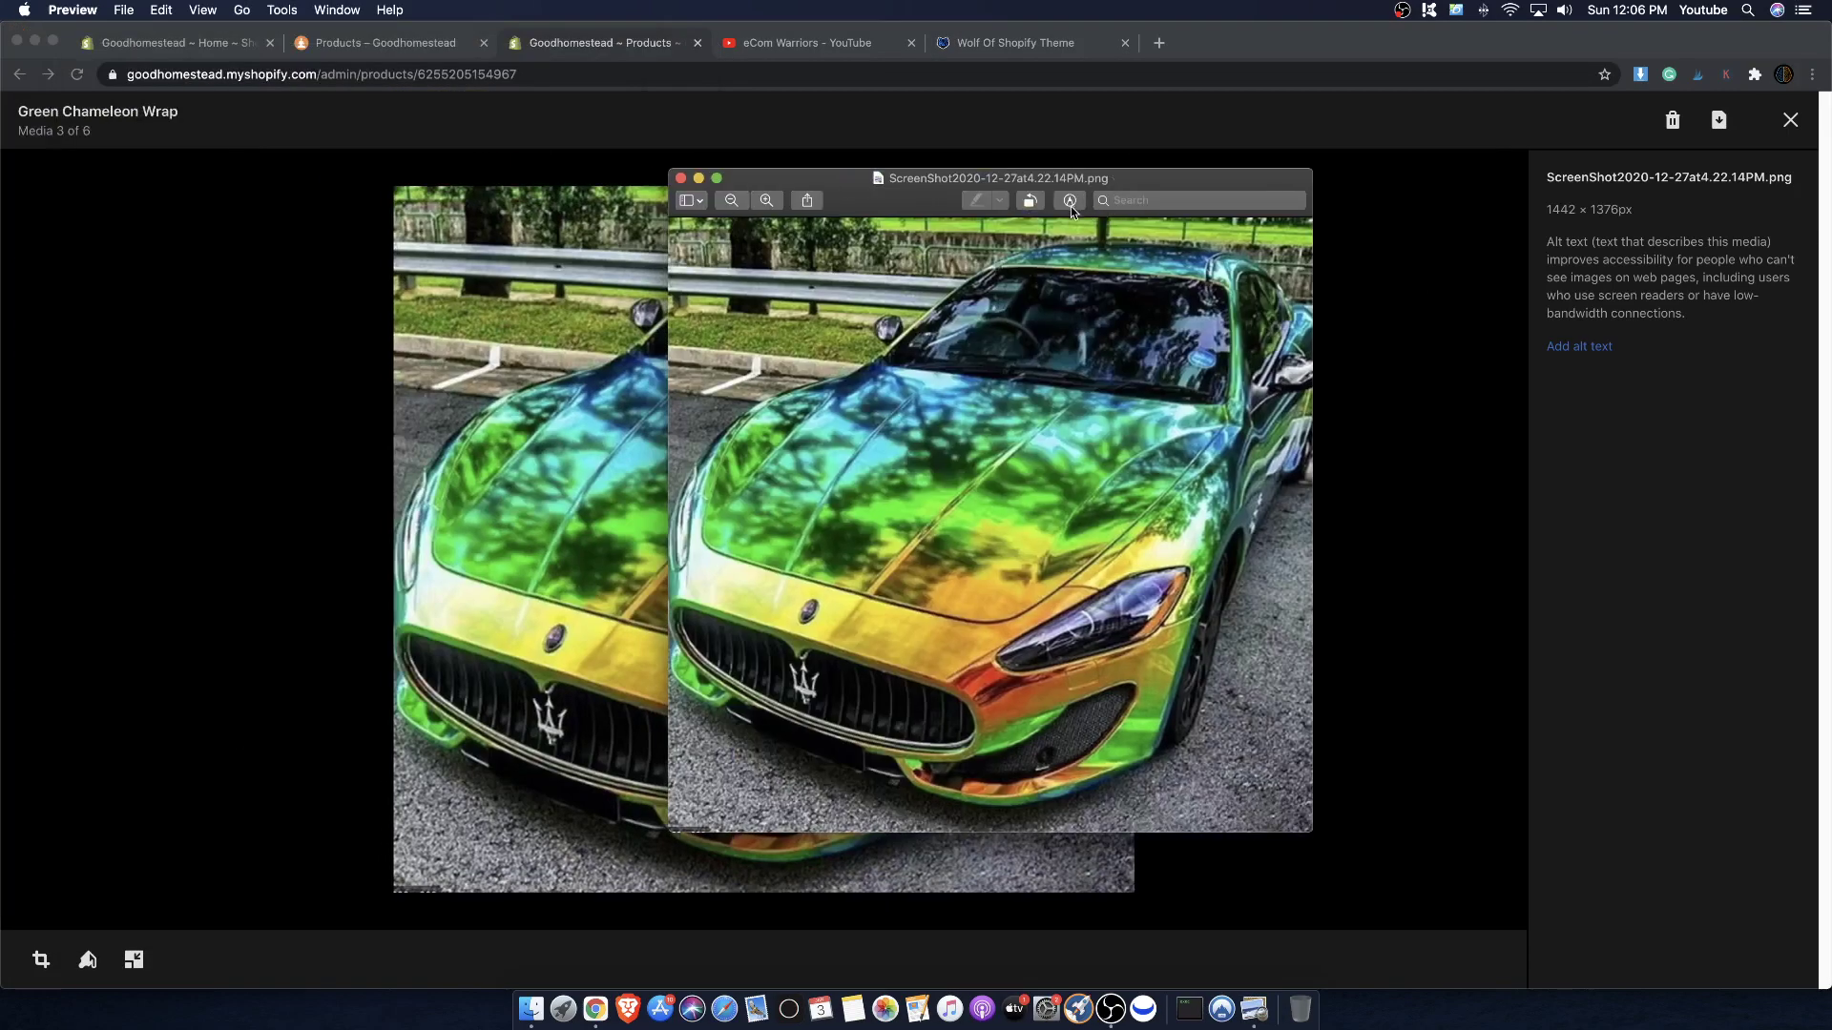
left_click(1070, 201)
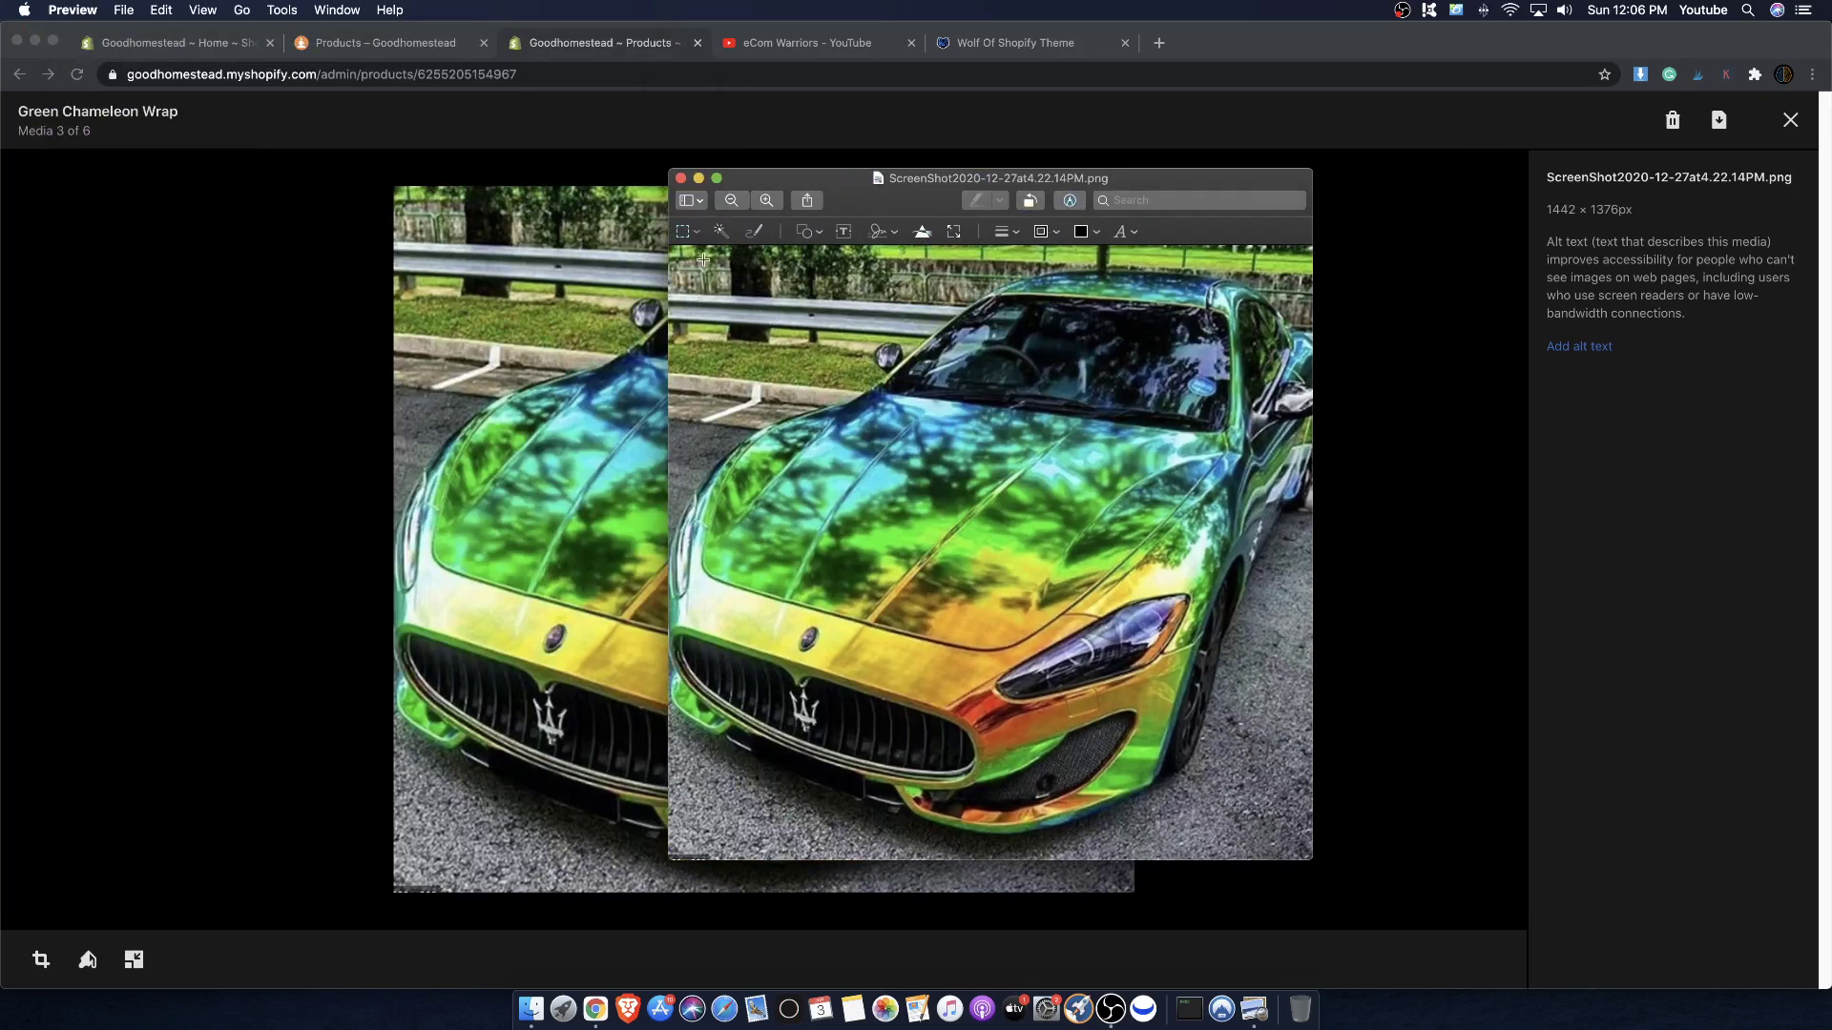
left_click_drag(737, 281, 1310, 834)
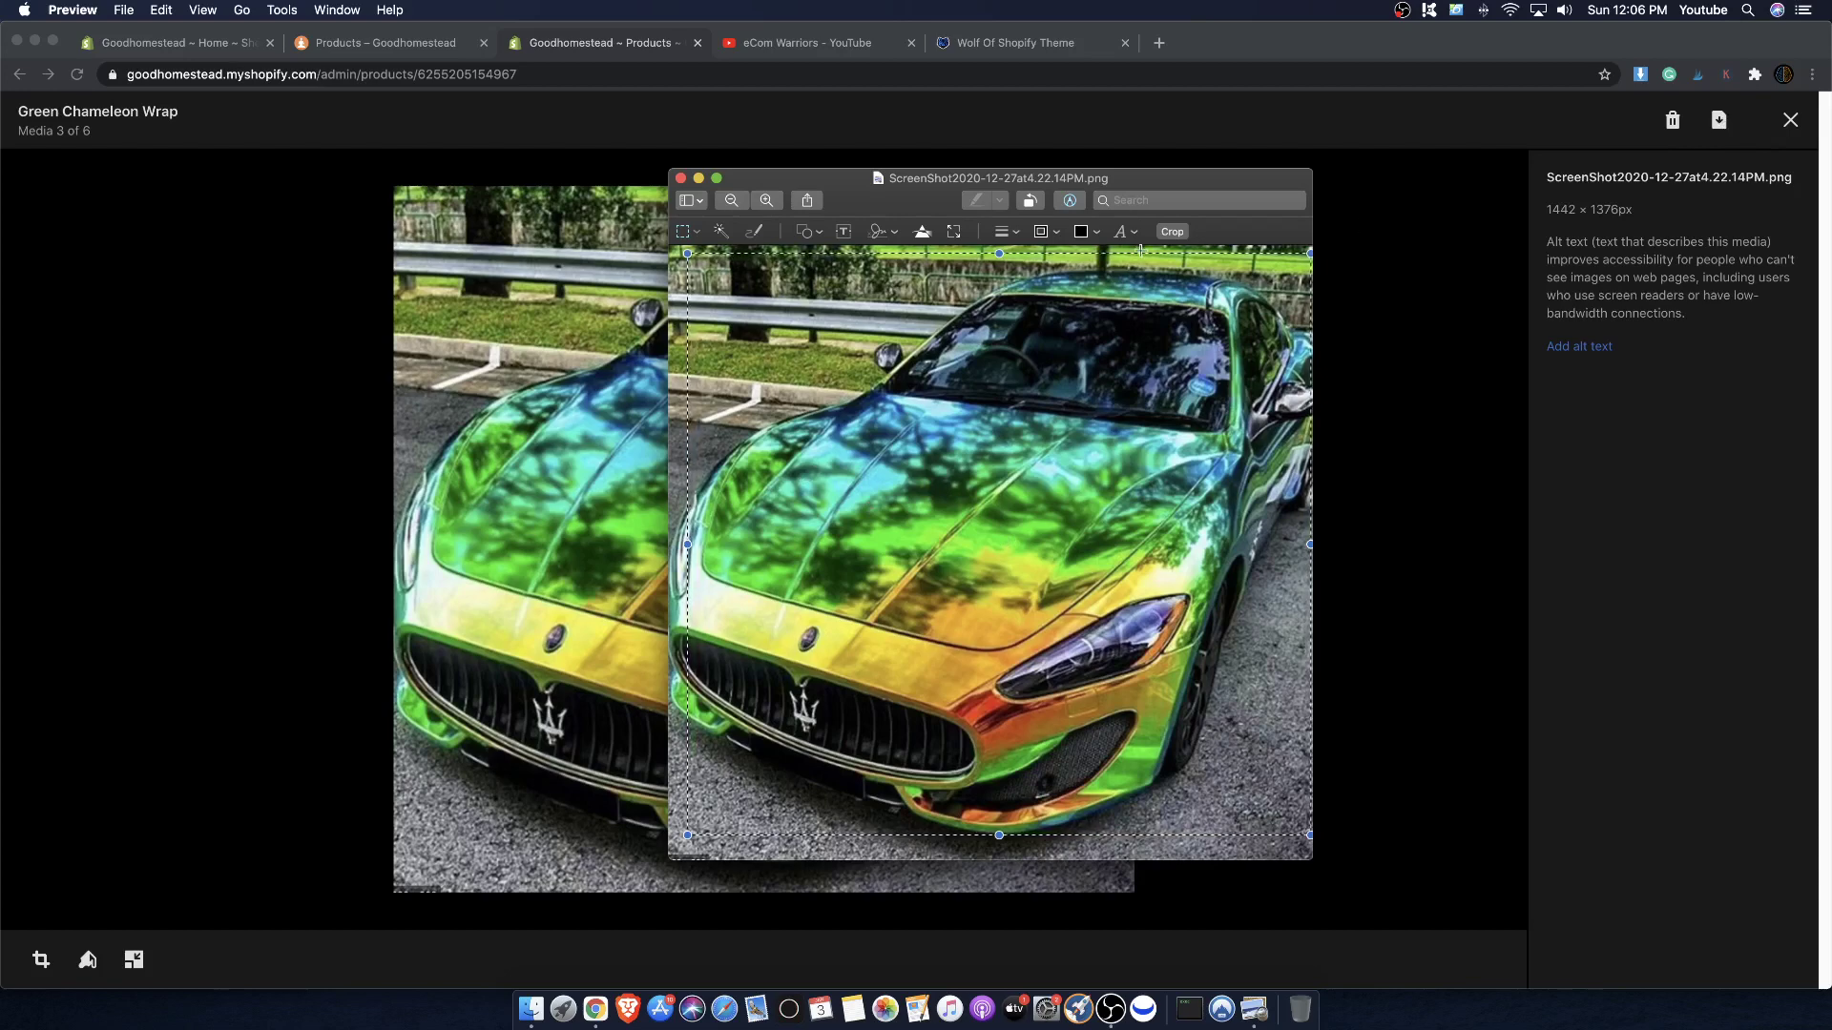
left_click(1172, 232)
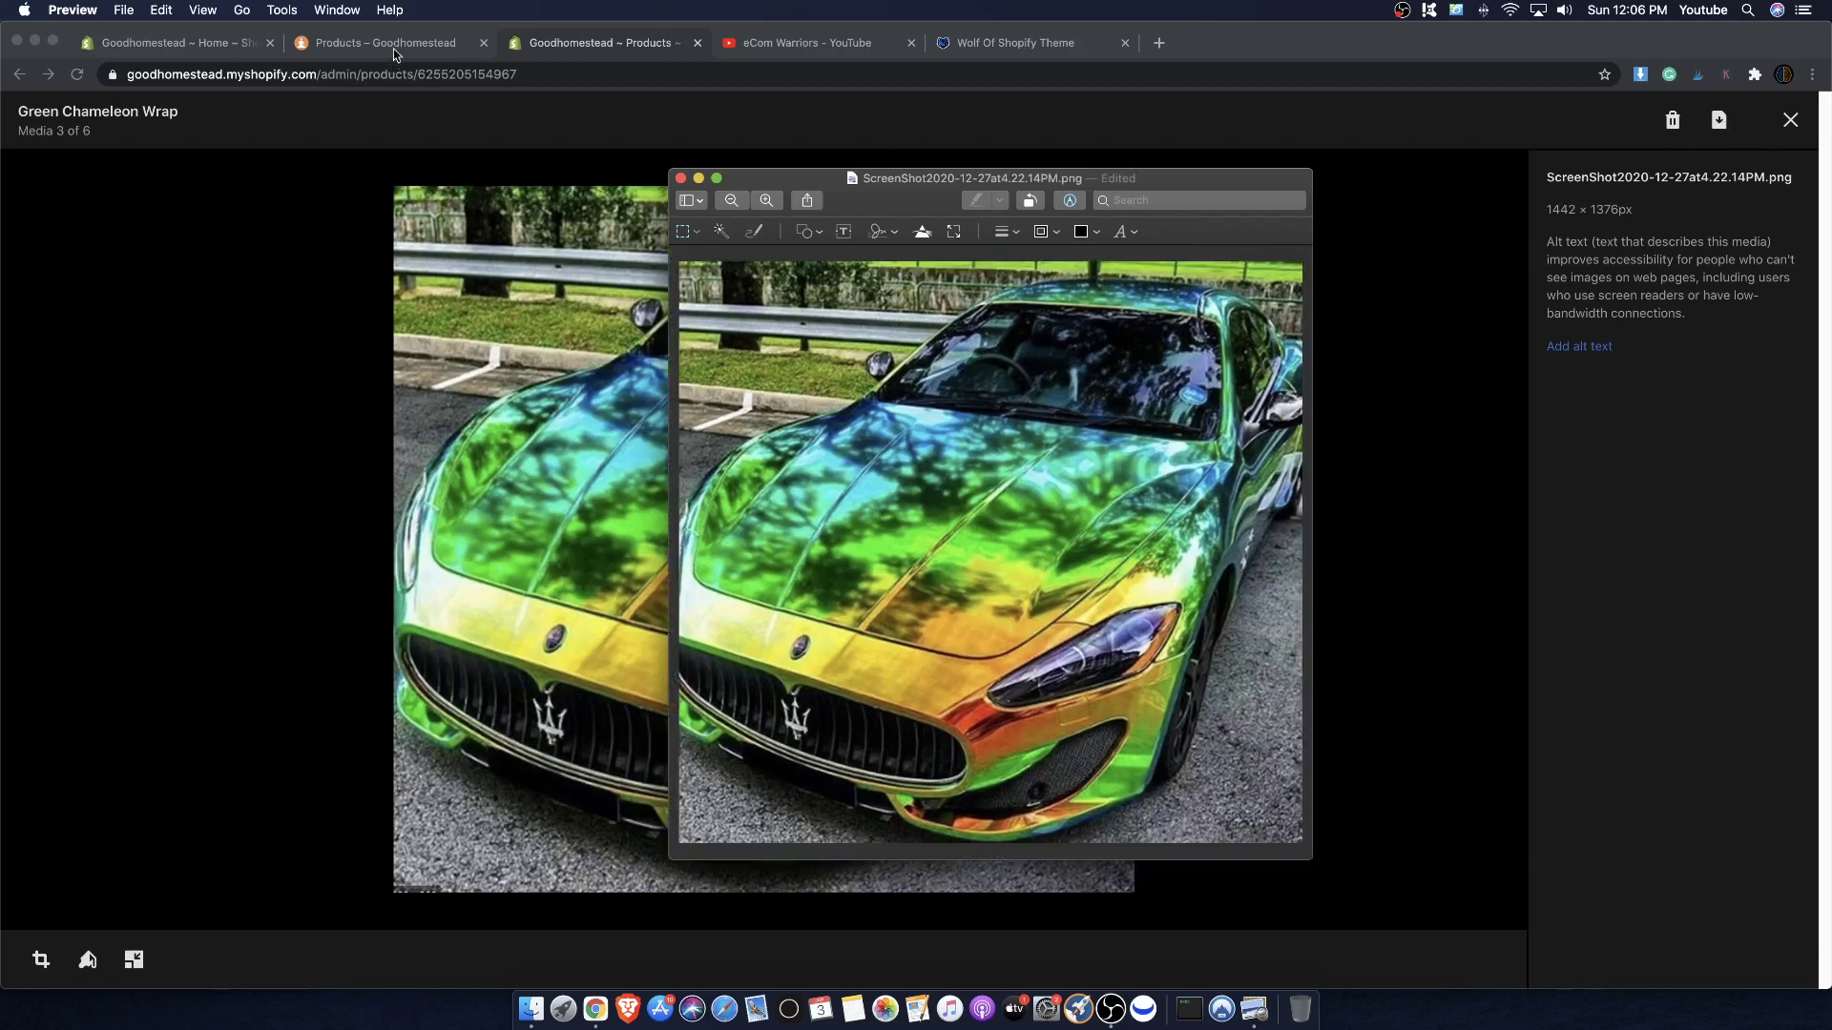
- Switch back to Chrome and reopen the theme editor for Wolf demo 5
left_click(393, 49)
left_click(194, 47)
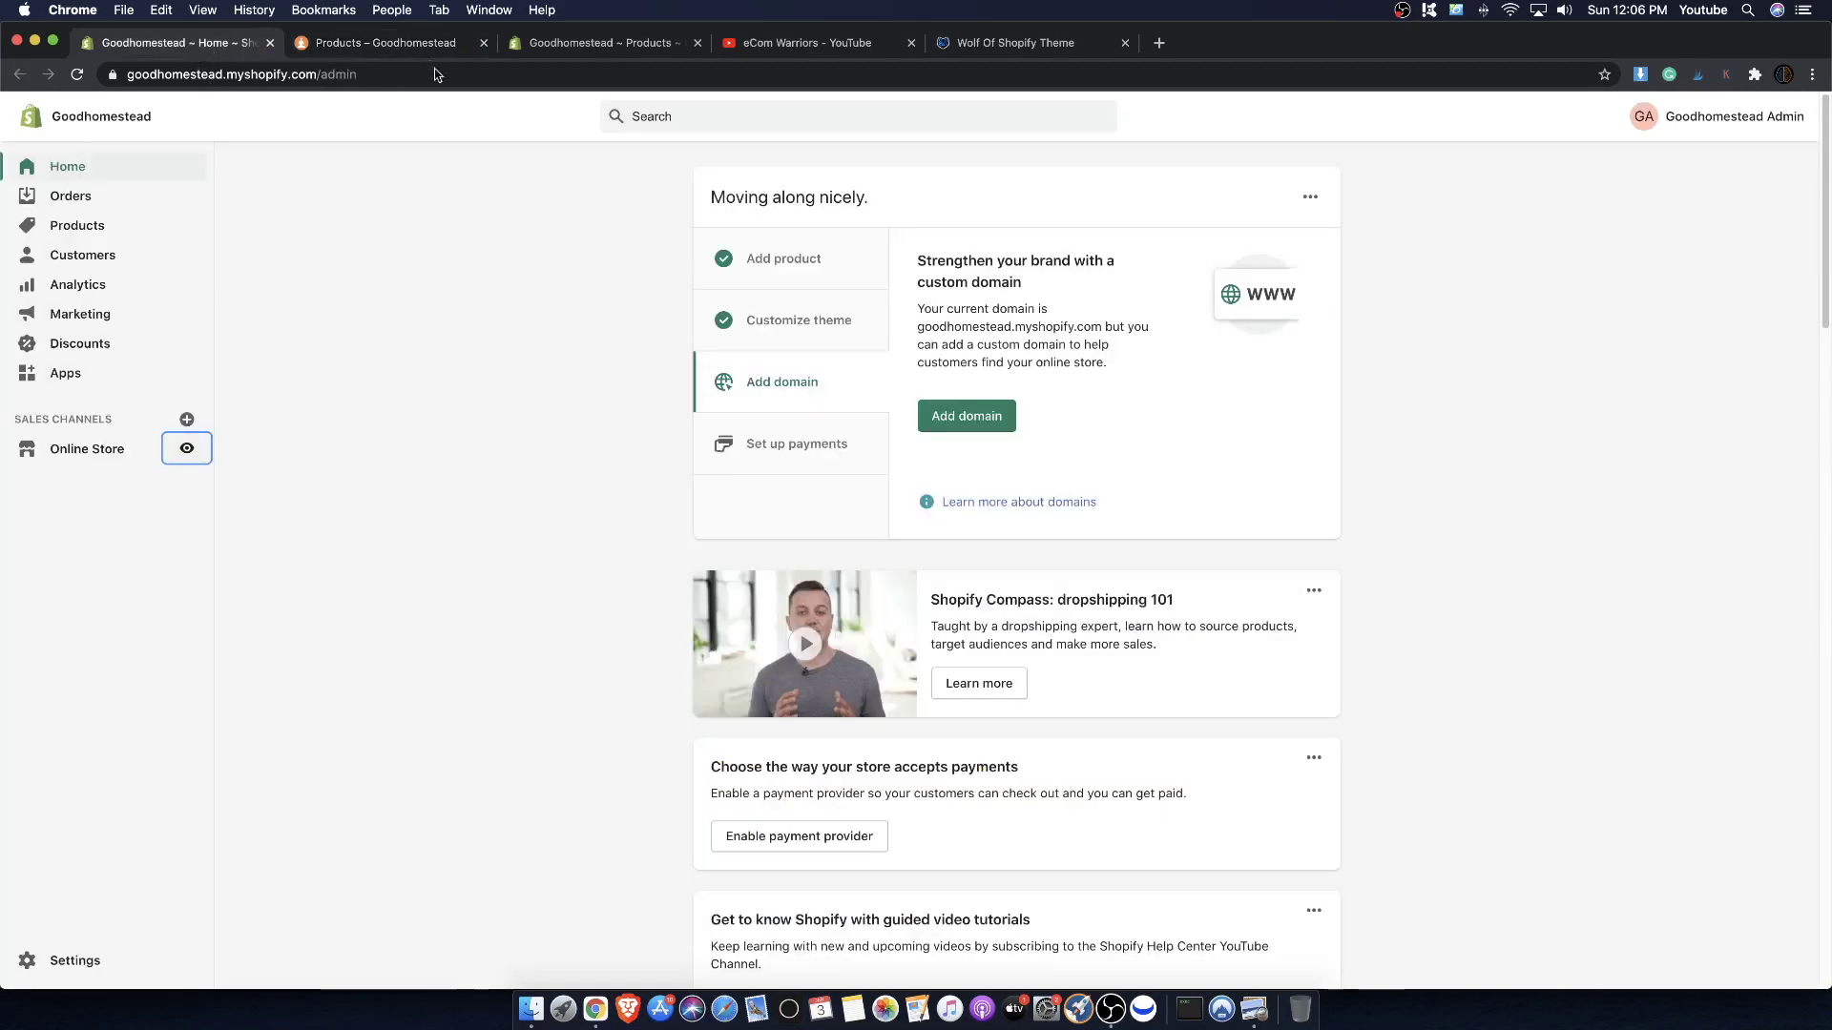
left_click(399, 49)
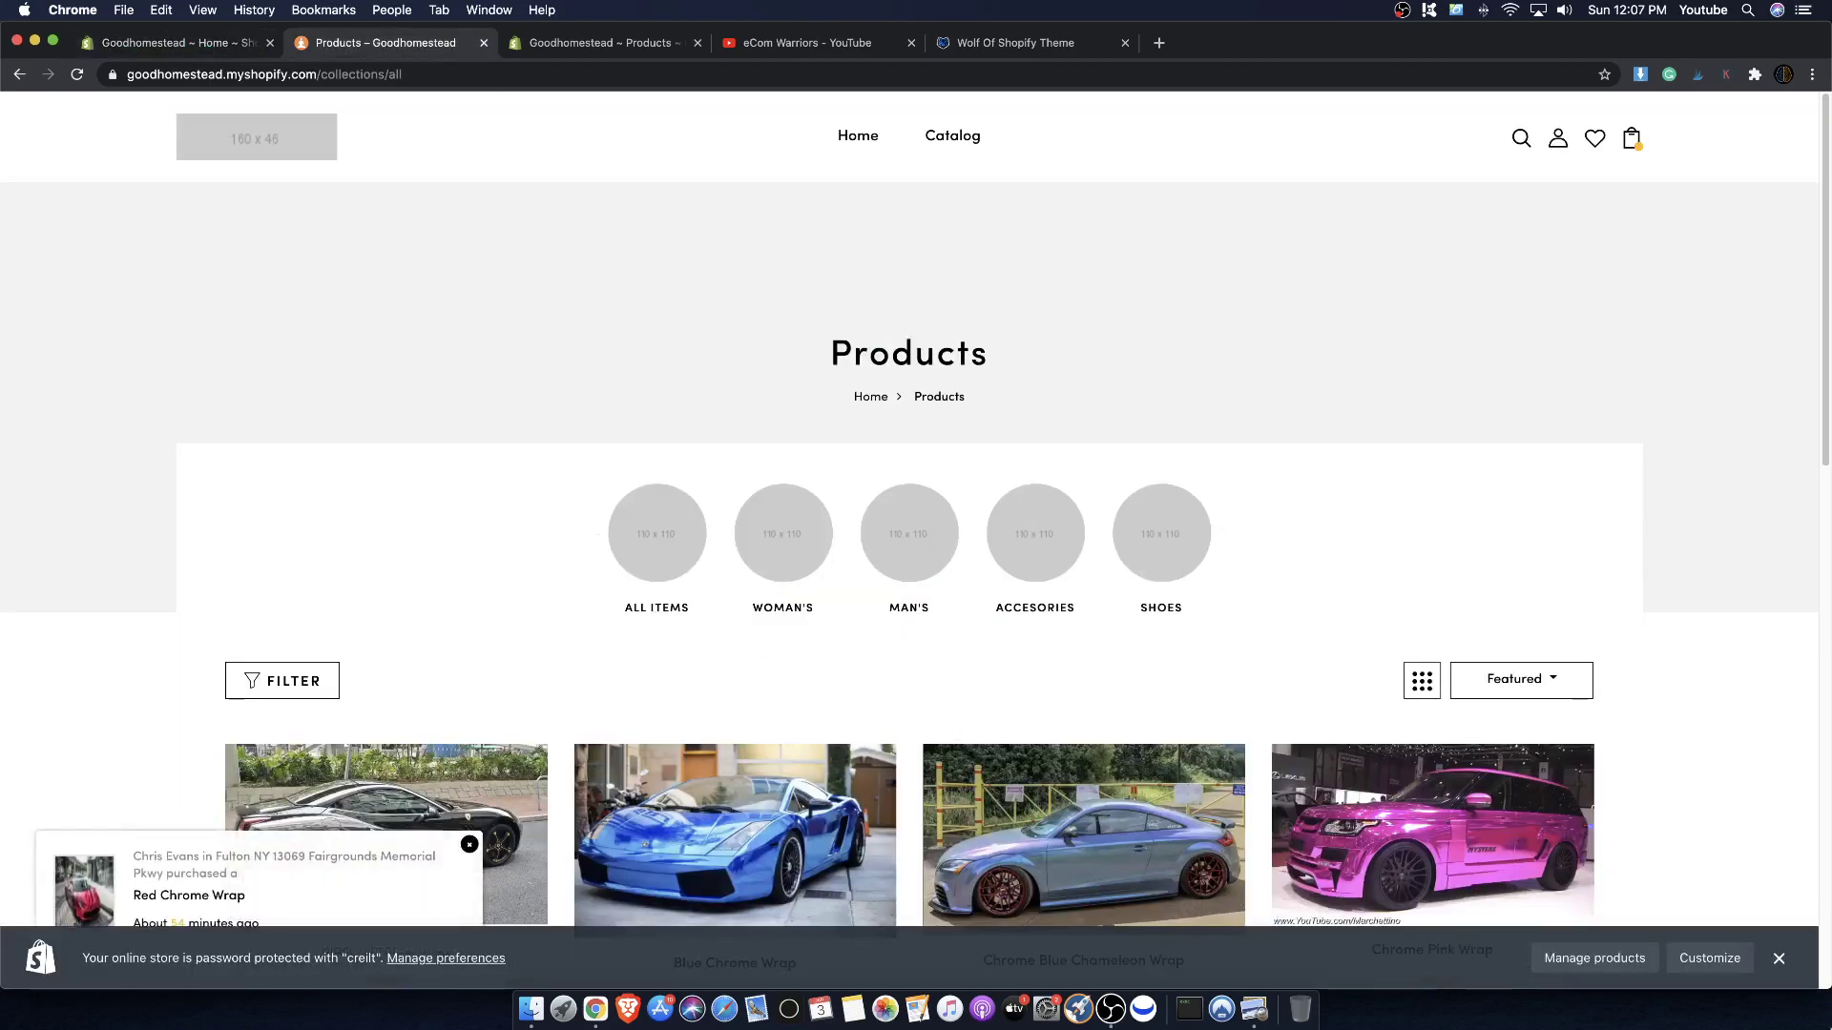
left_click(1779, 957)
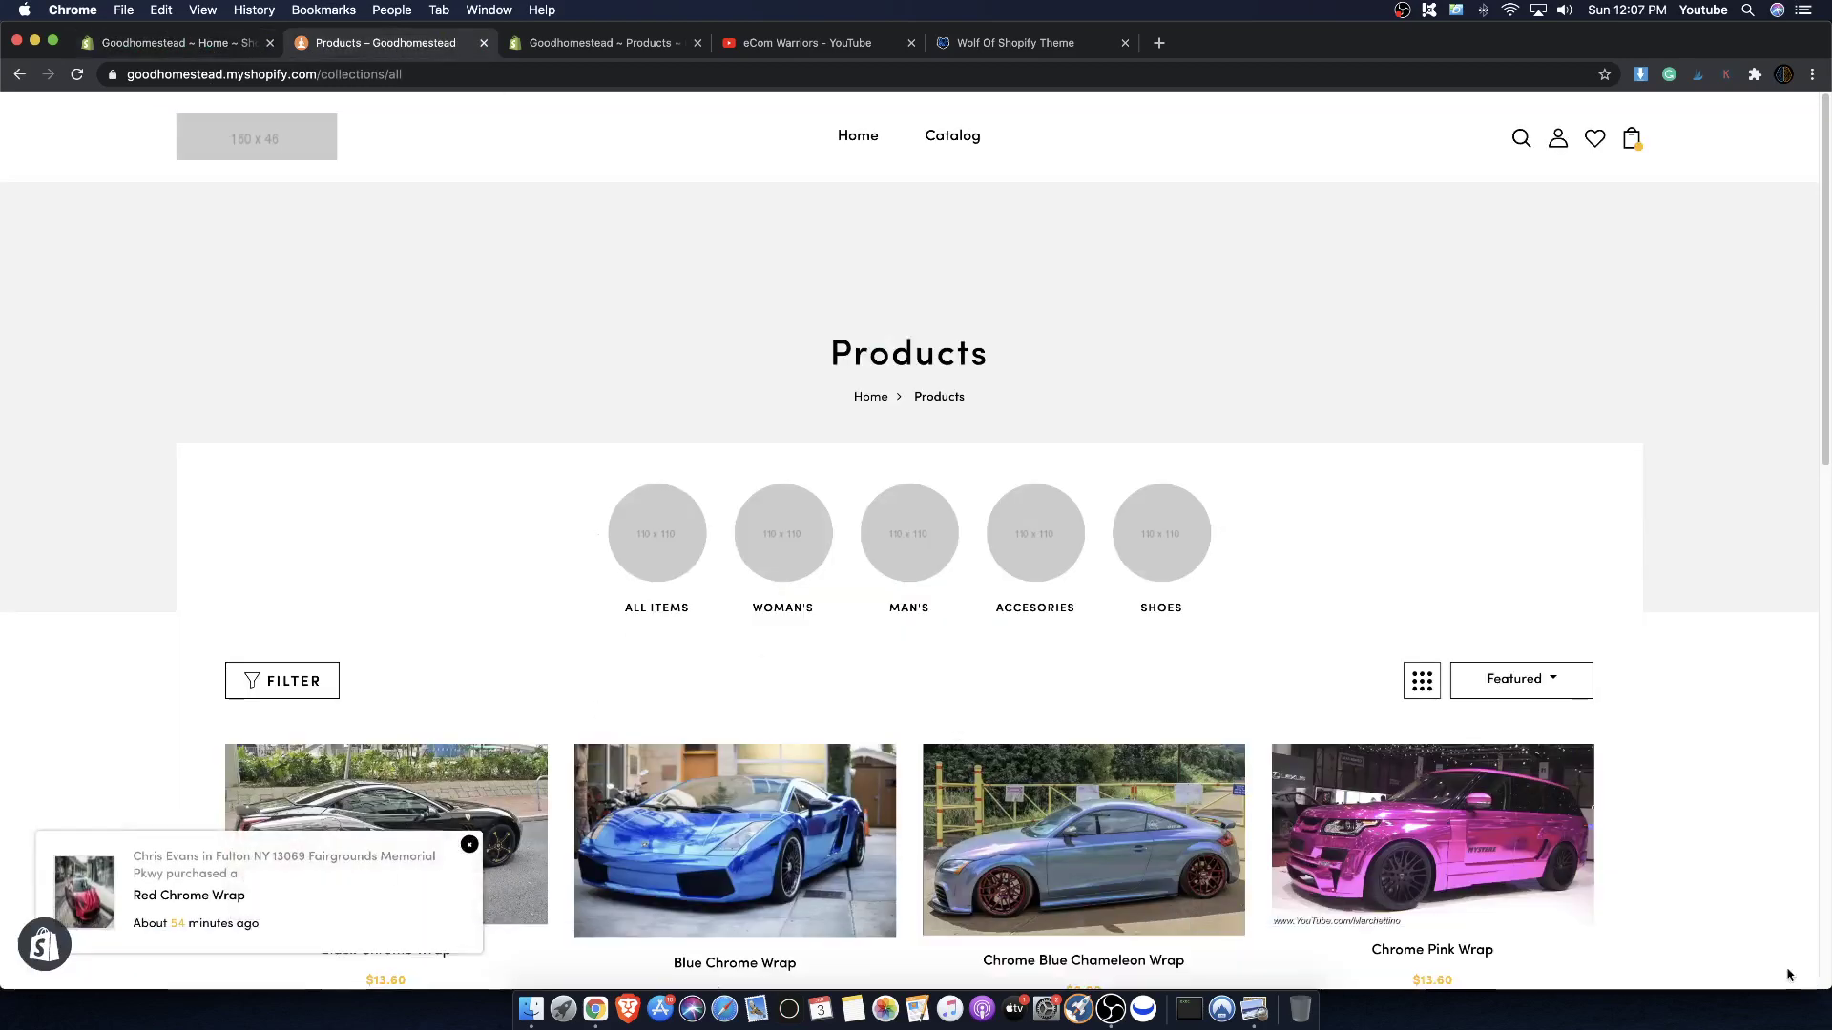
left_click(45, 947)
left_click(601, 42)
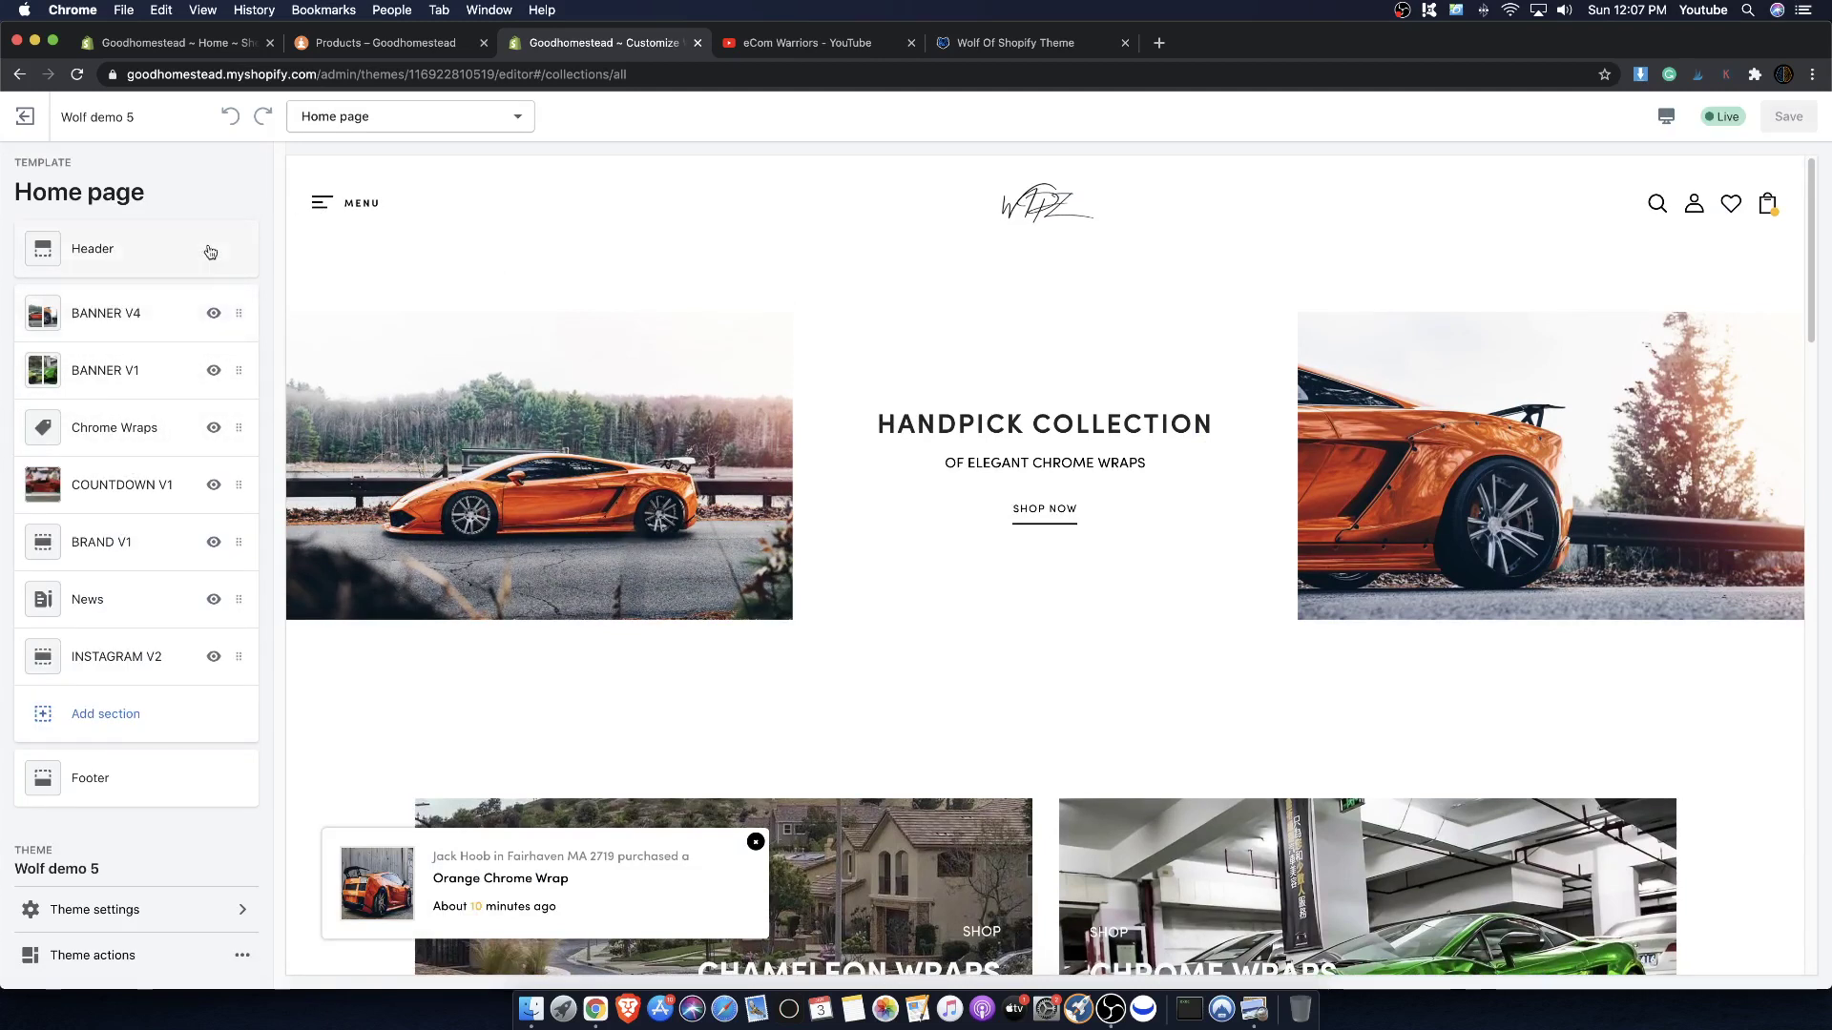
- Bring up the Collection pages template in the theme editor with the Chrome Wraps collection previewed
left_click(391, 119)
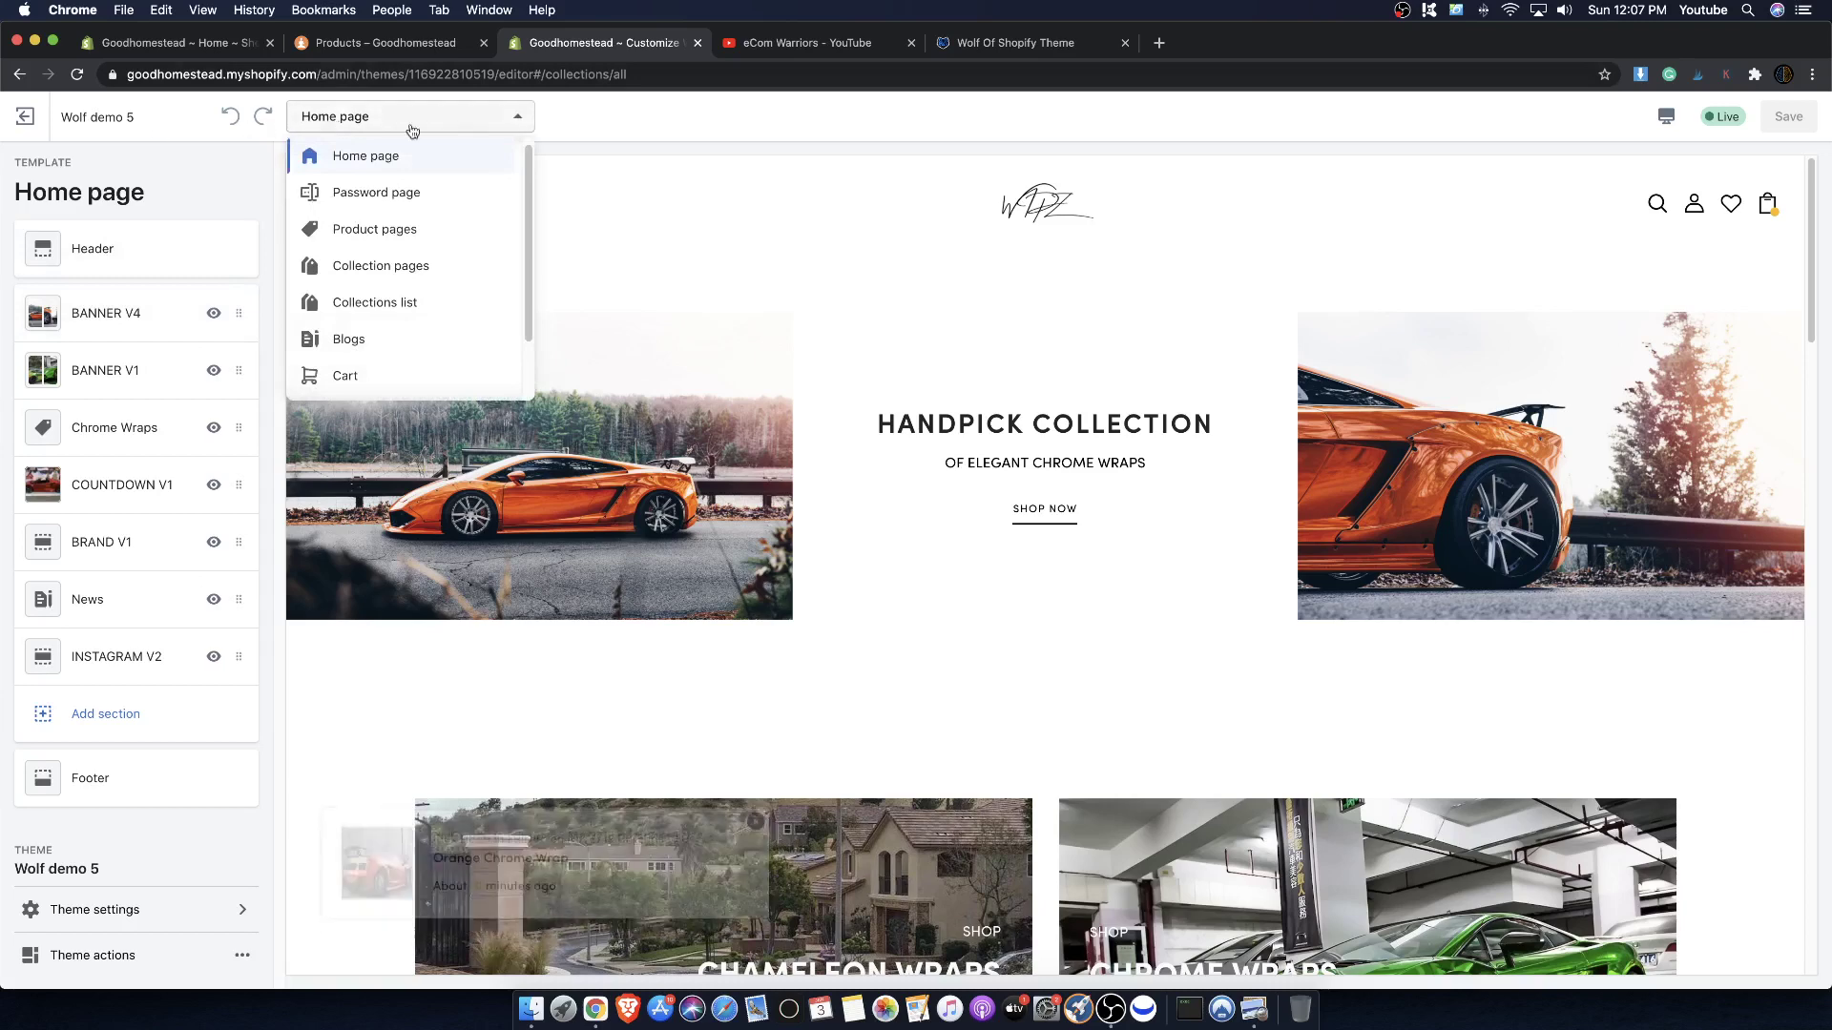
left_click(359, 303)
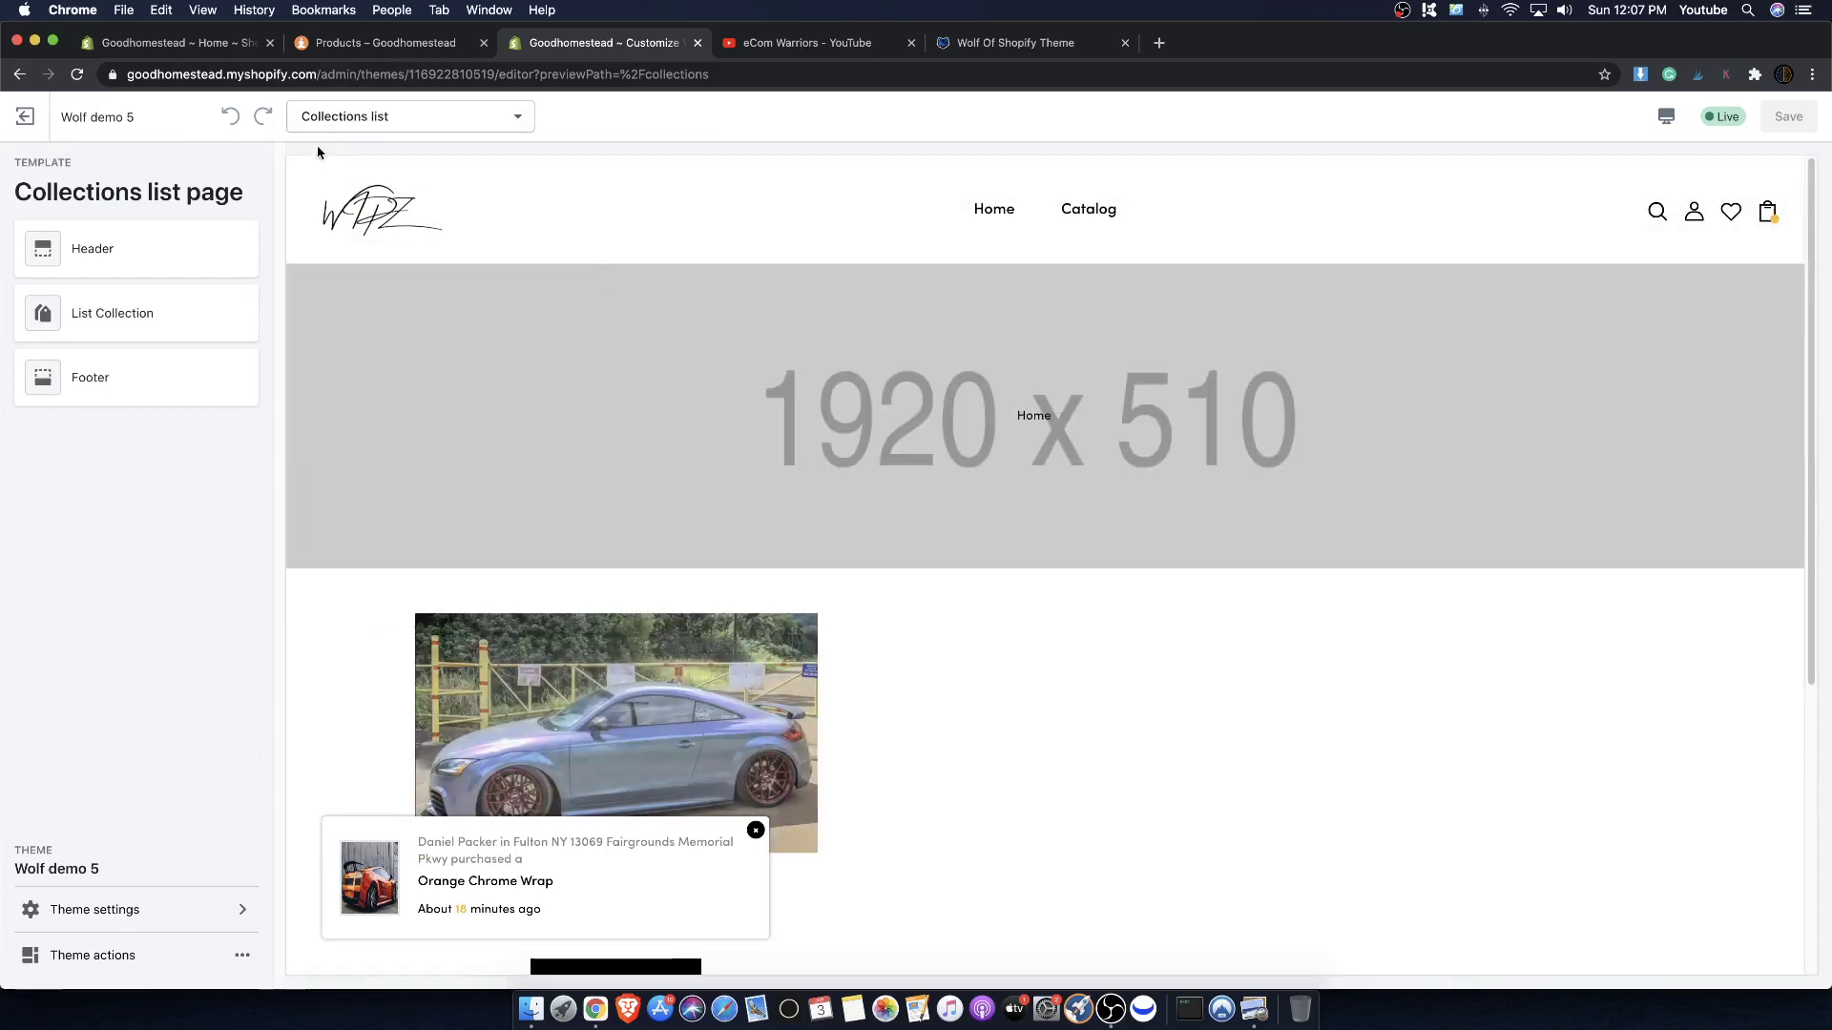
left_click(320, 117)
left_click(322, 193)
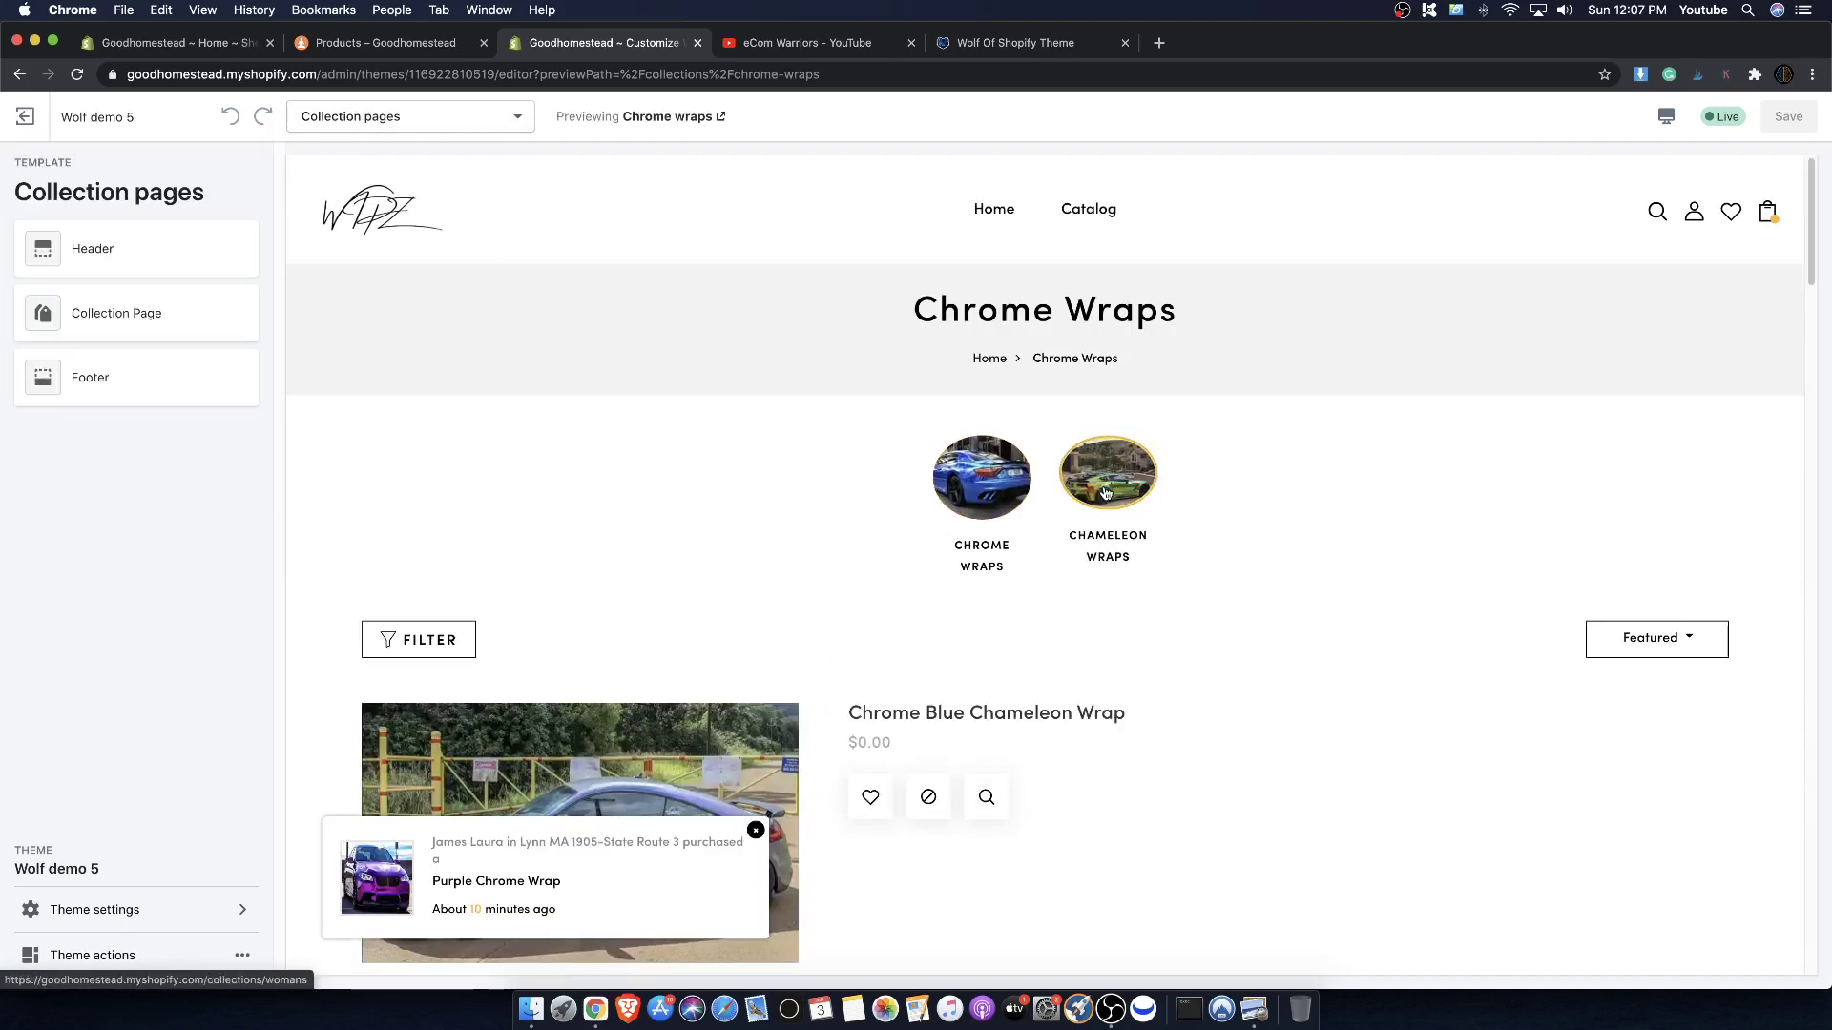
left_click(184, 308)
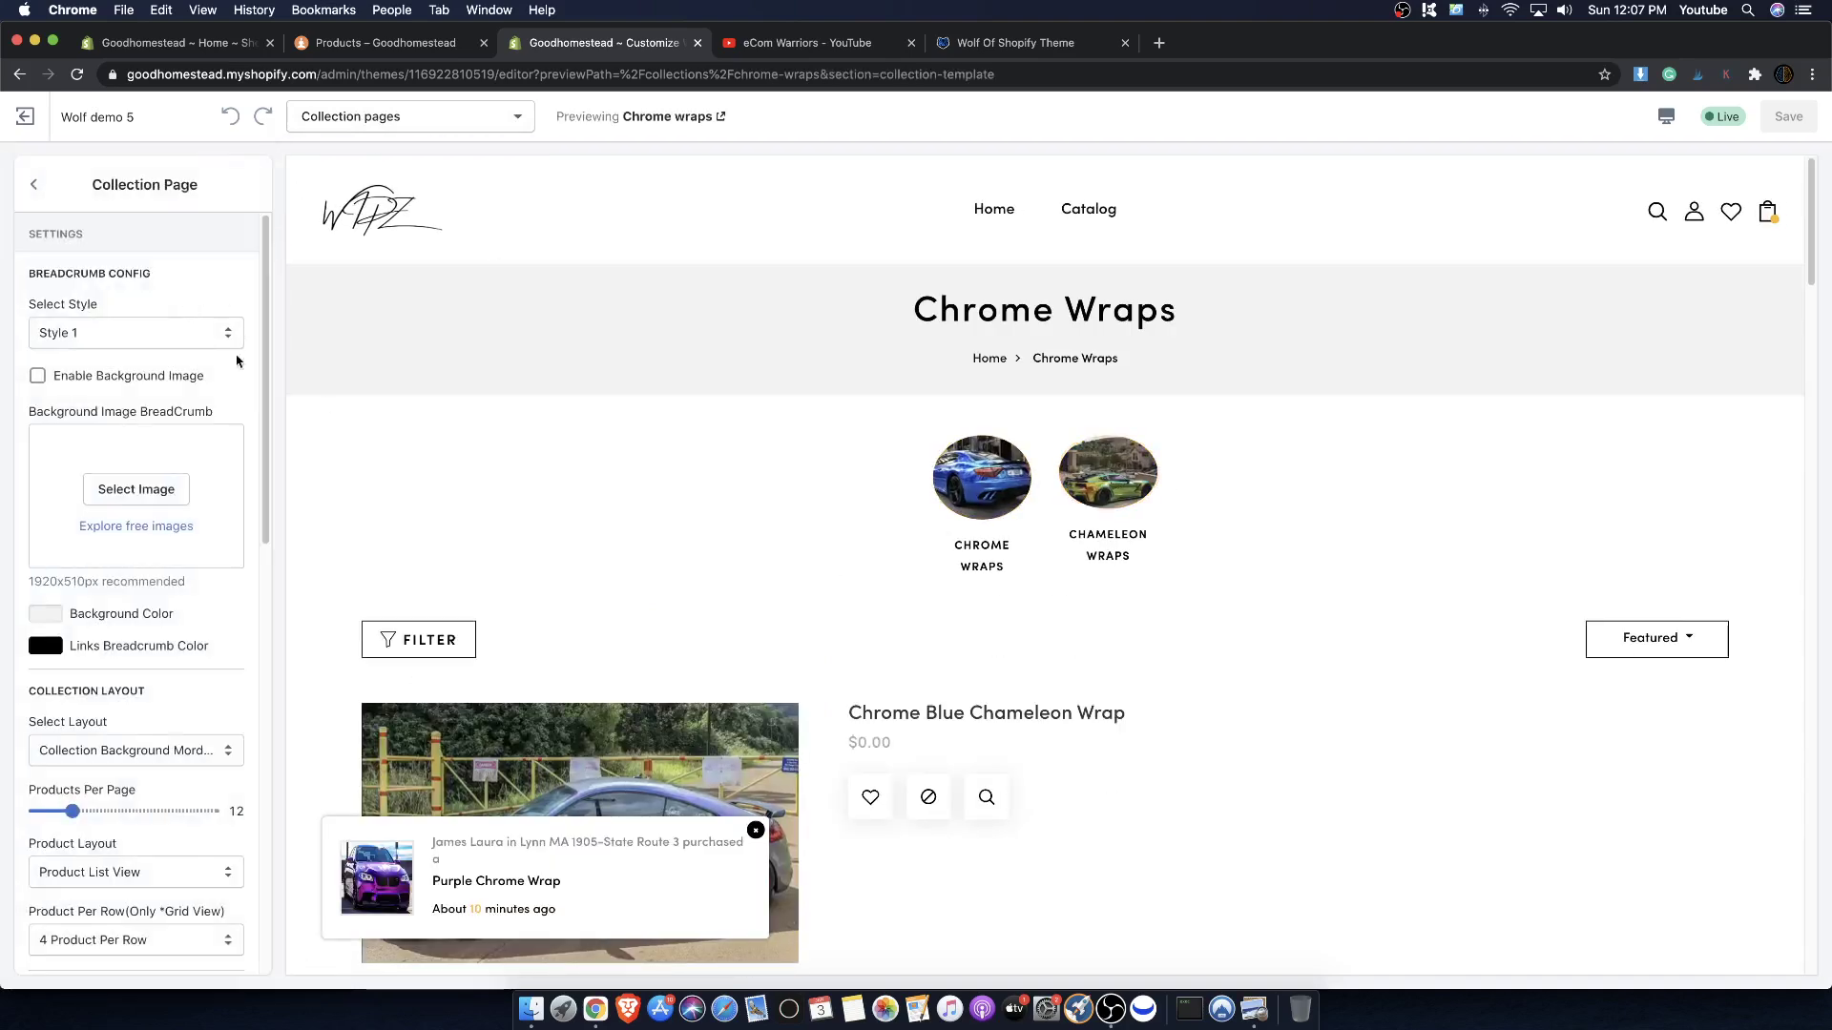
scroll(238, 361, "down", 10)
scroll(115, 524, "up", 10)
left_click(37, 187)
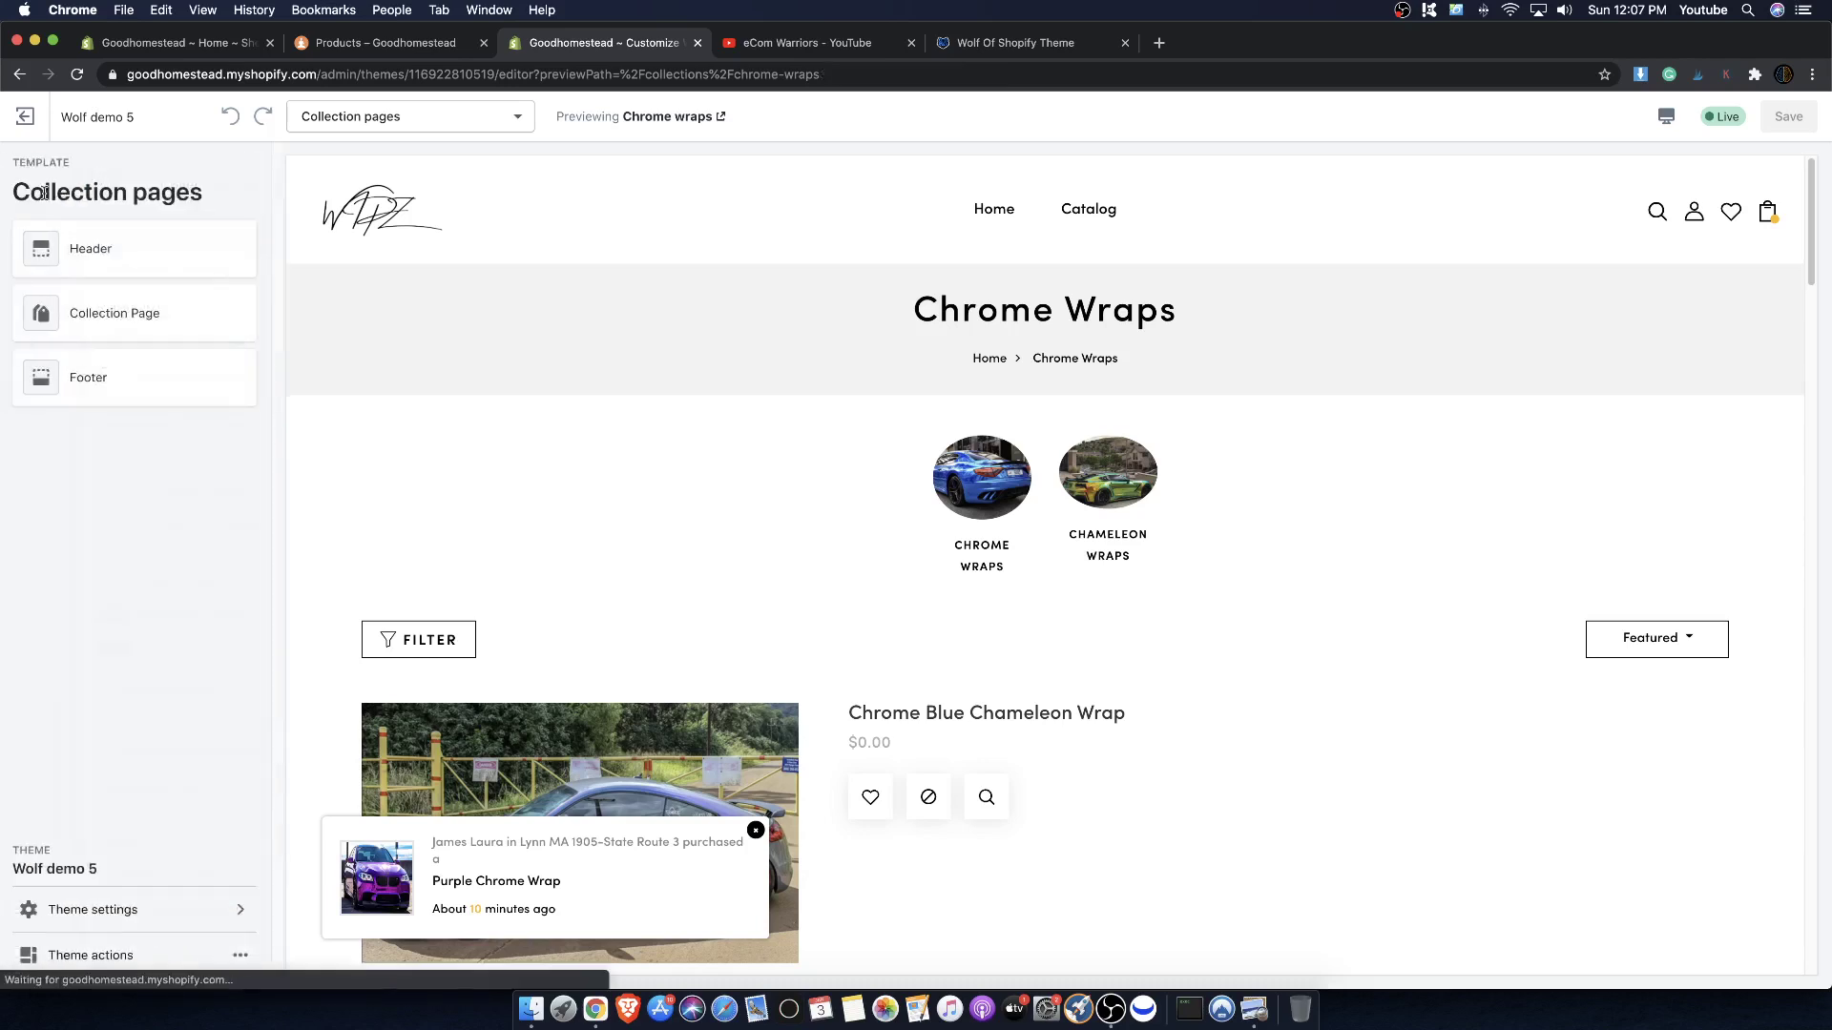
left_click(113, 914)
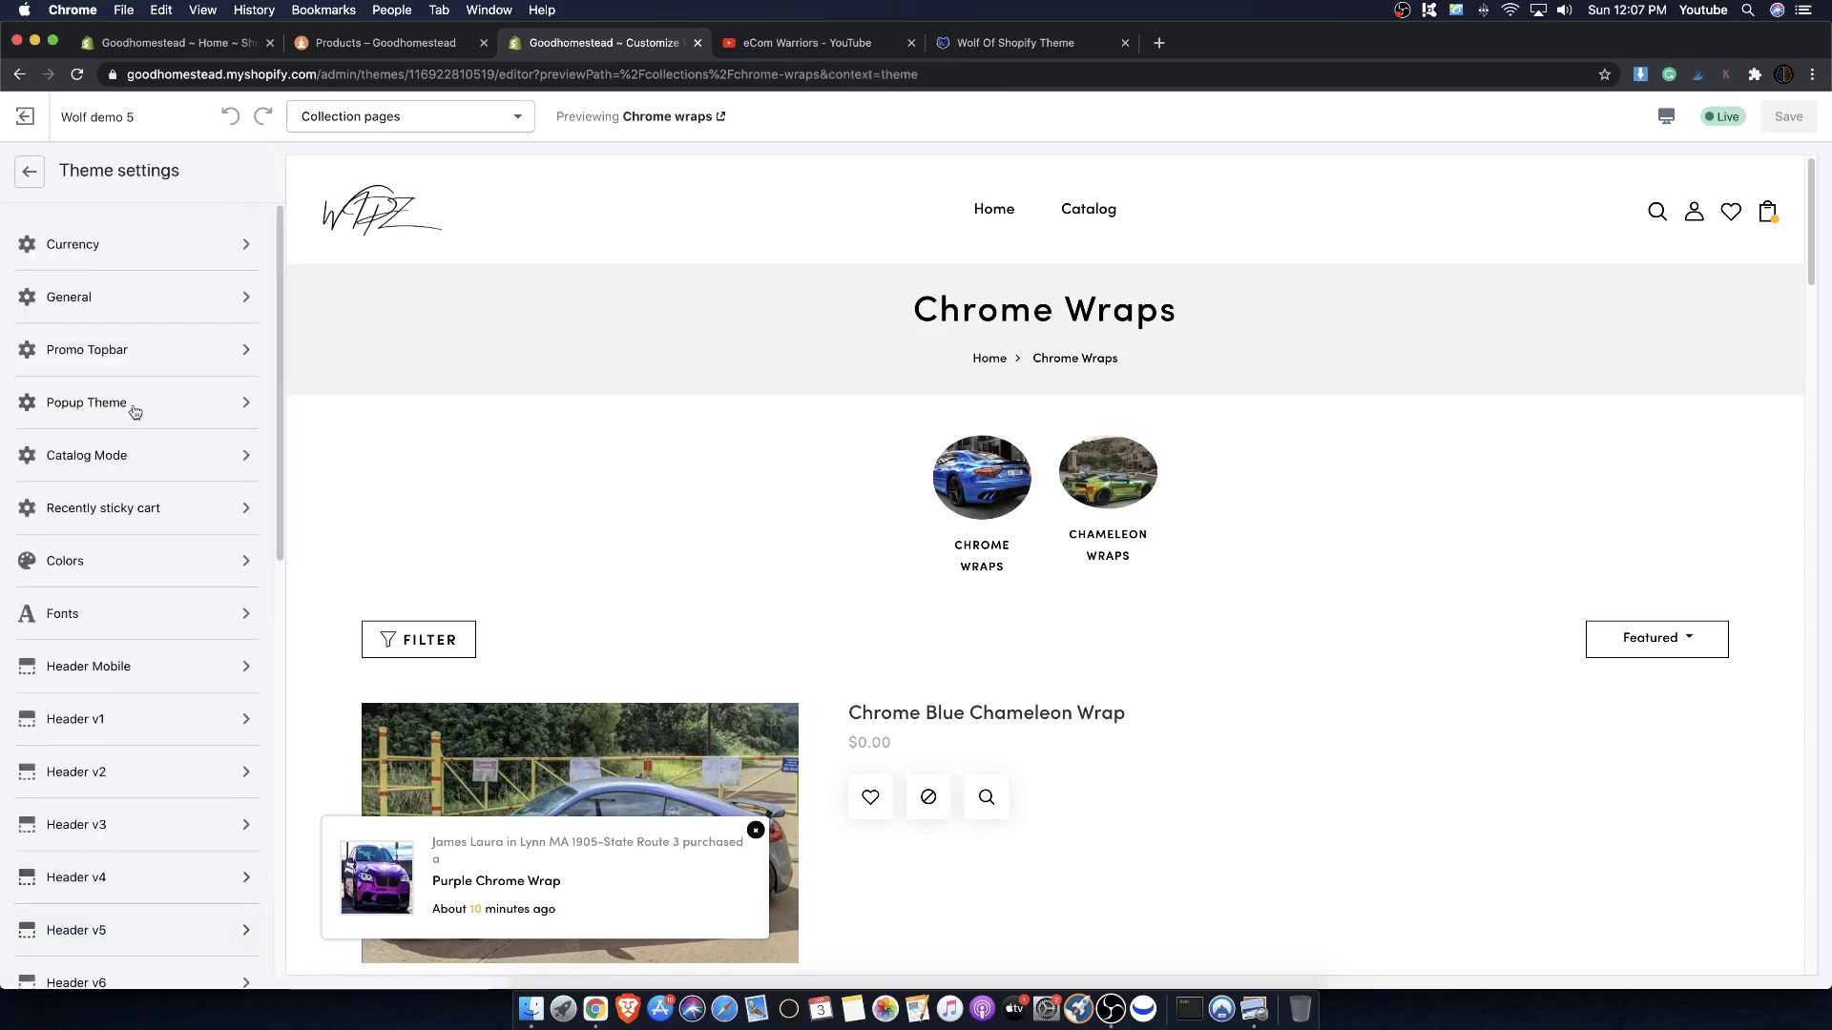
left_click(29, 172)
- Open the Collection Page section's theme settings at the Icon Collection 2 image of Chameleon Wraps
left_click(135, 315)
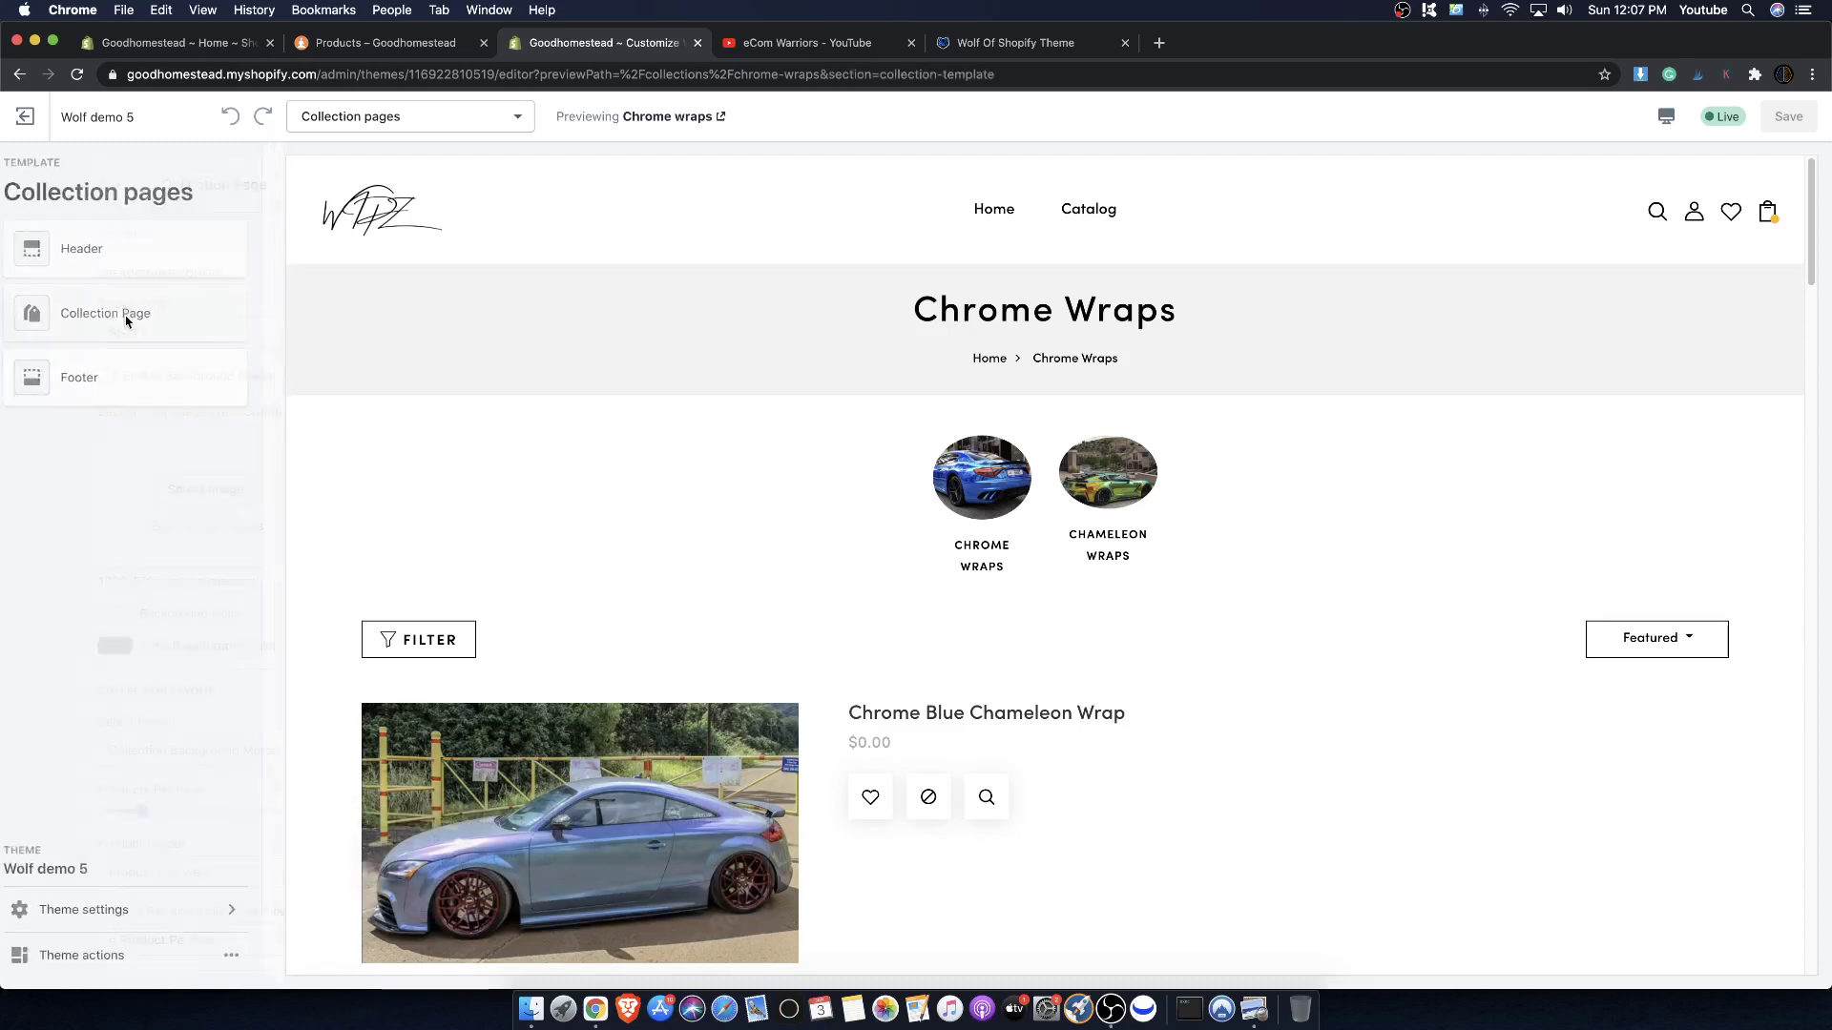
scroll(122, 573, "down", 5)
scroll(122, 594, "down", 6)
left_click(145, 949)
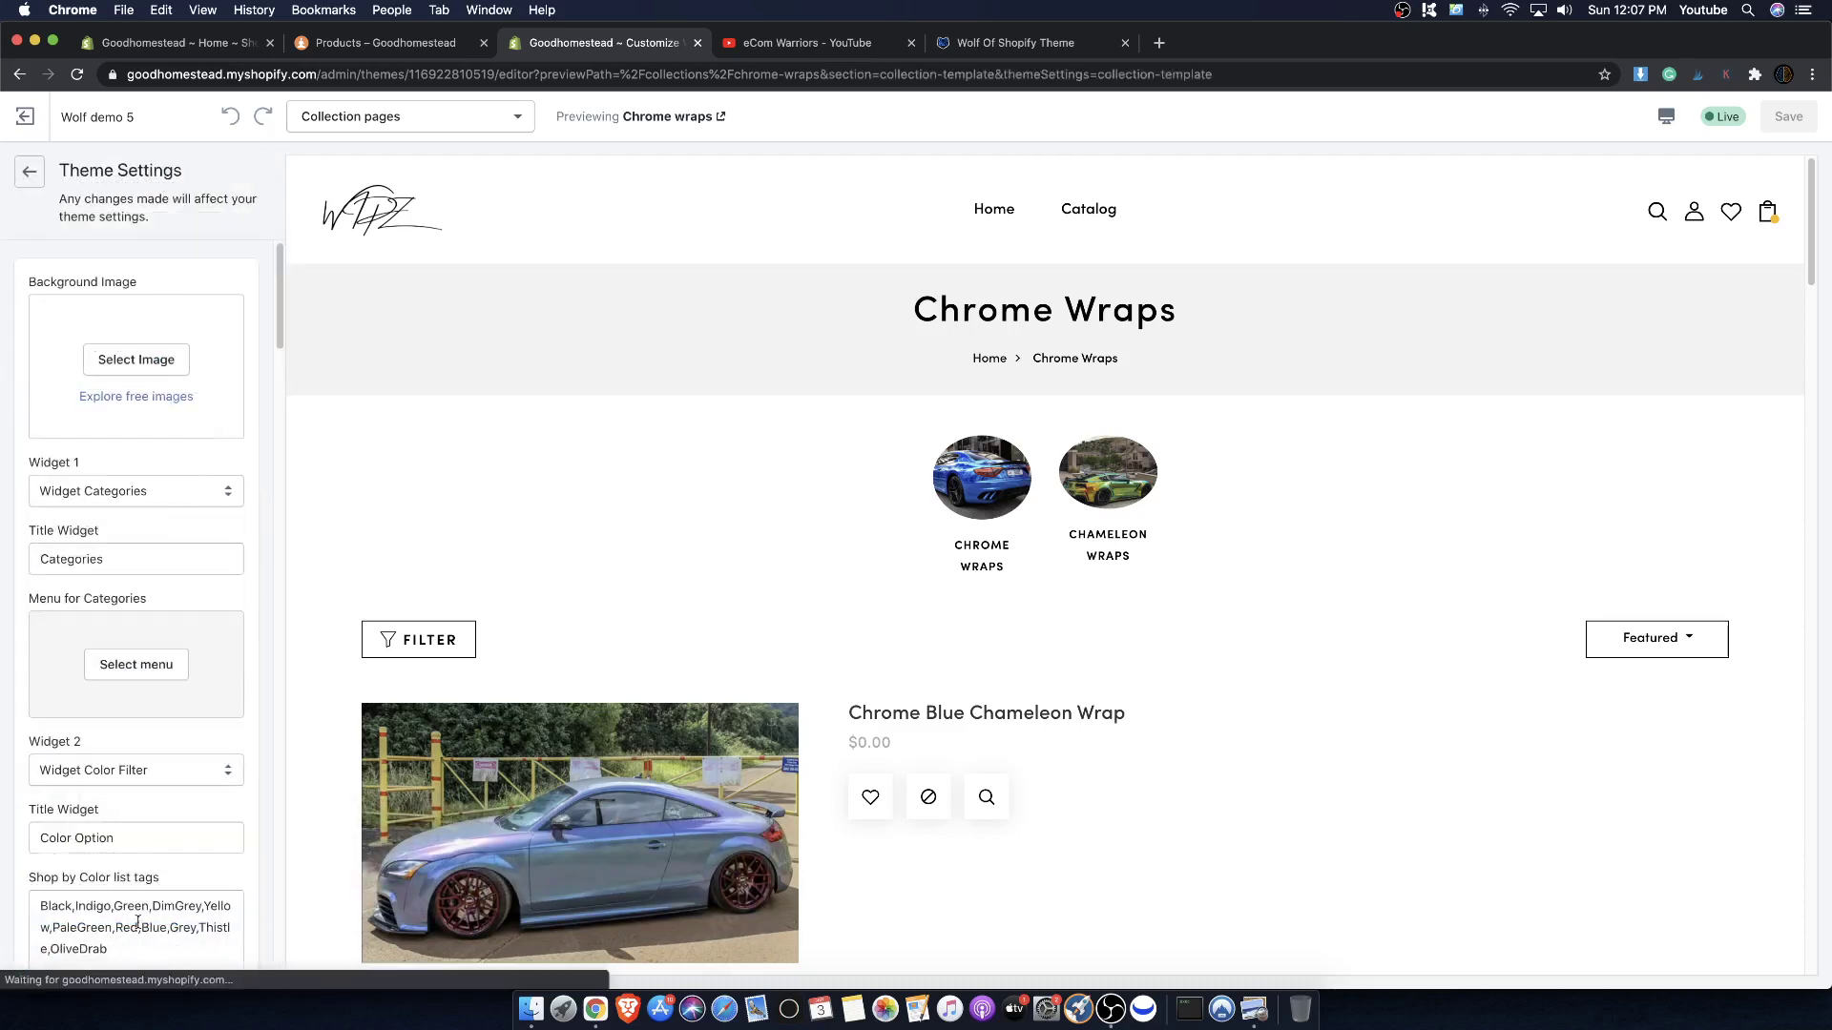
scroll(181, 477, "down", 15)
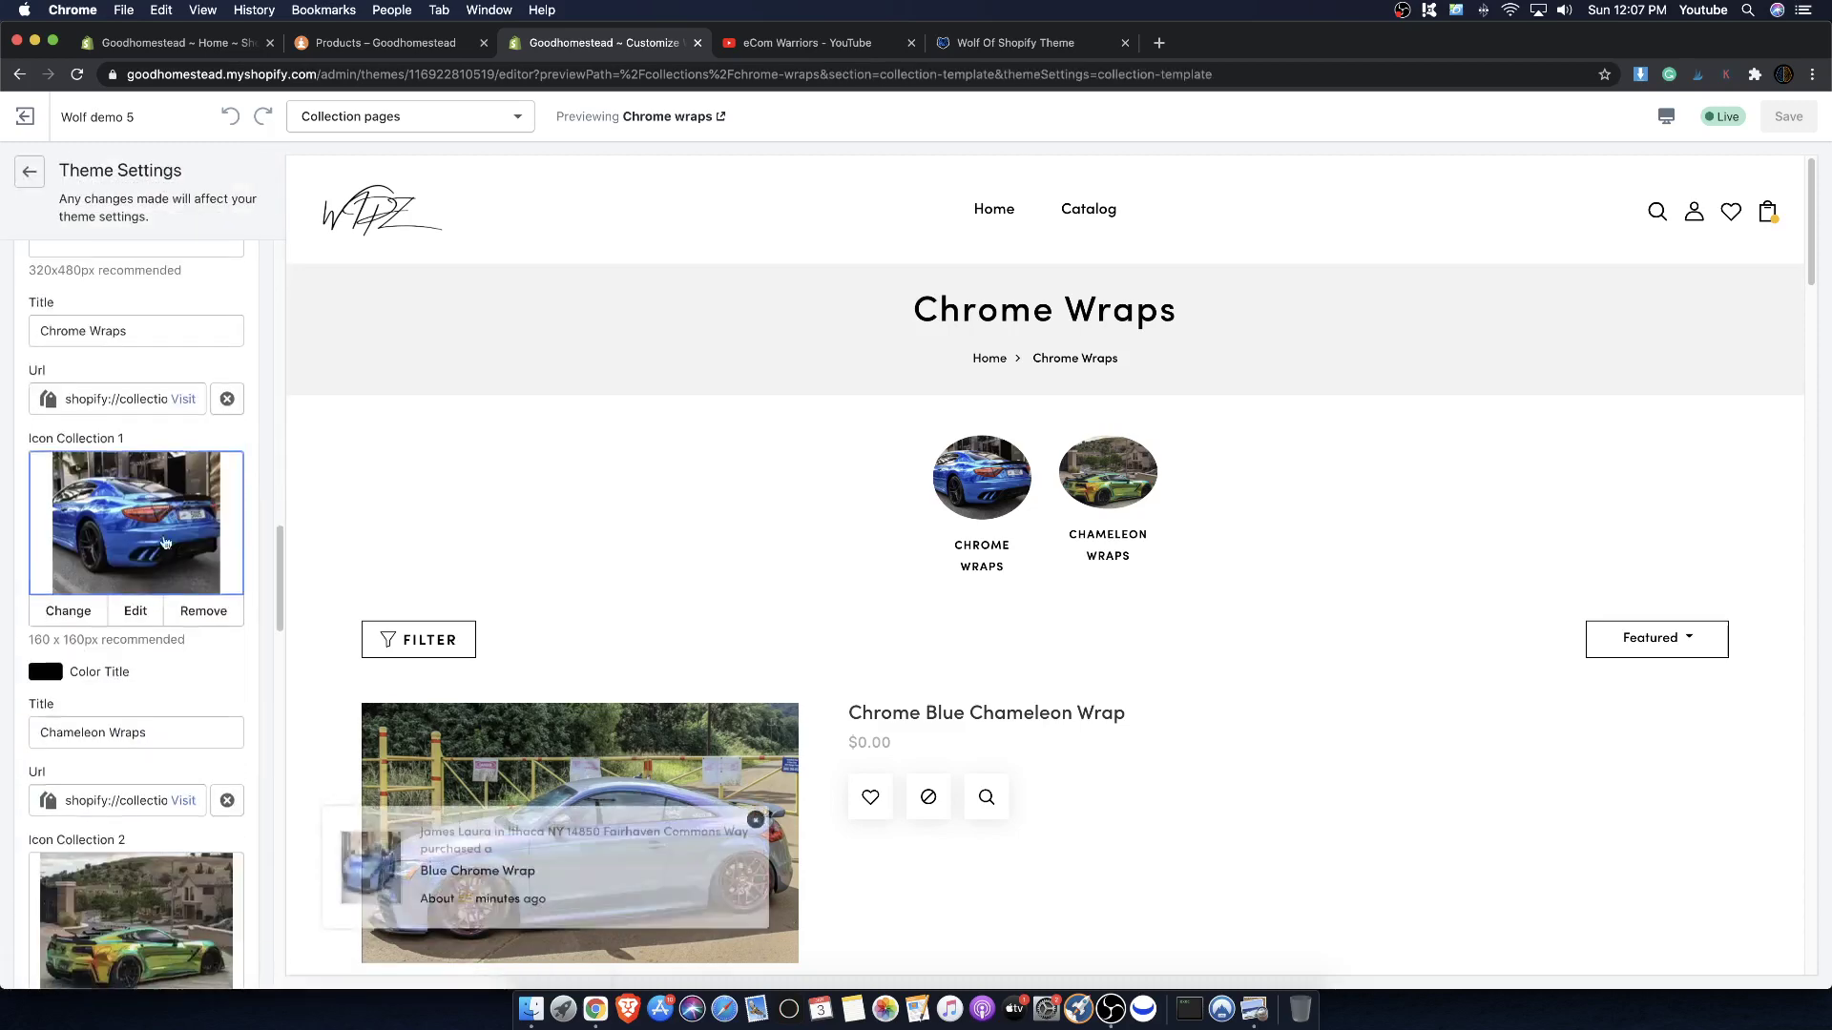
scroll(143, 572, "down", 5)
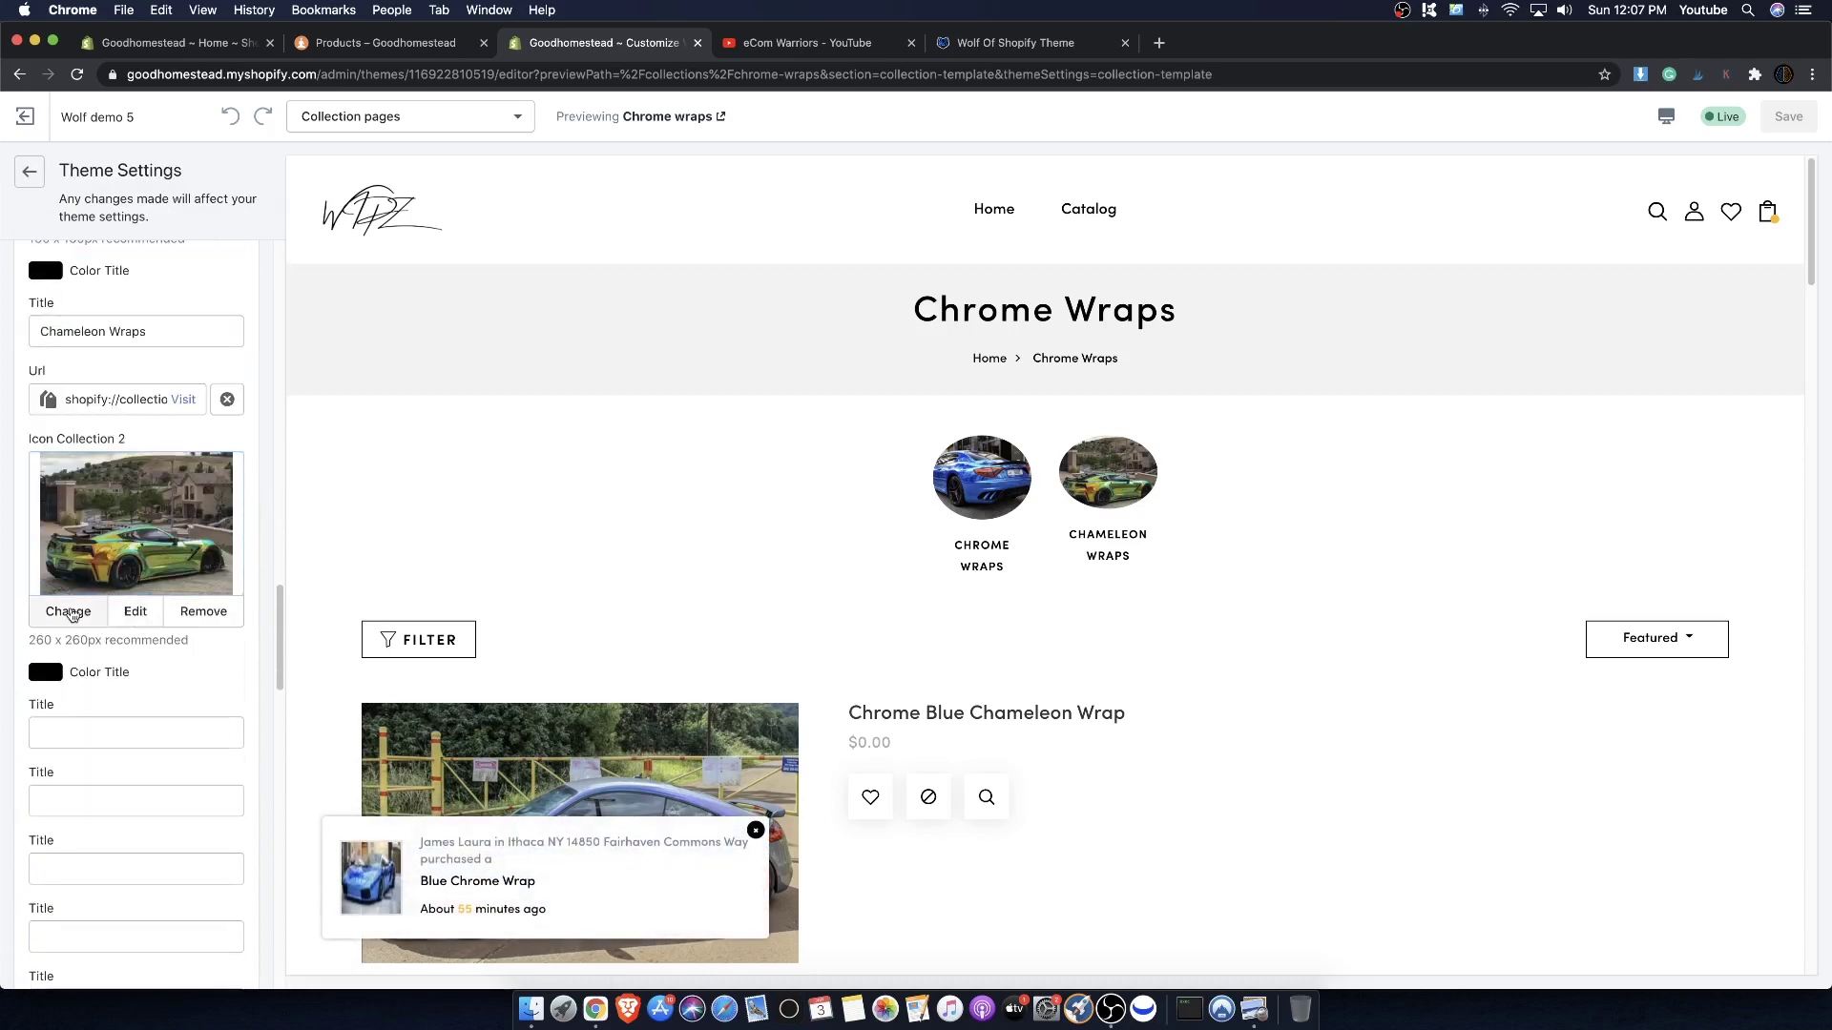
- Upload the cropped green and gold car photo and set it as the Icon Collection 2 image
left_click(67, 612)
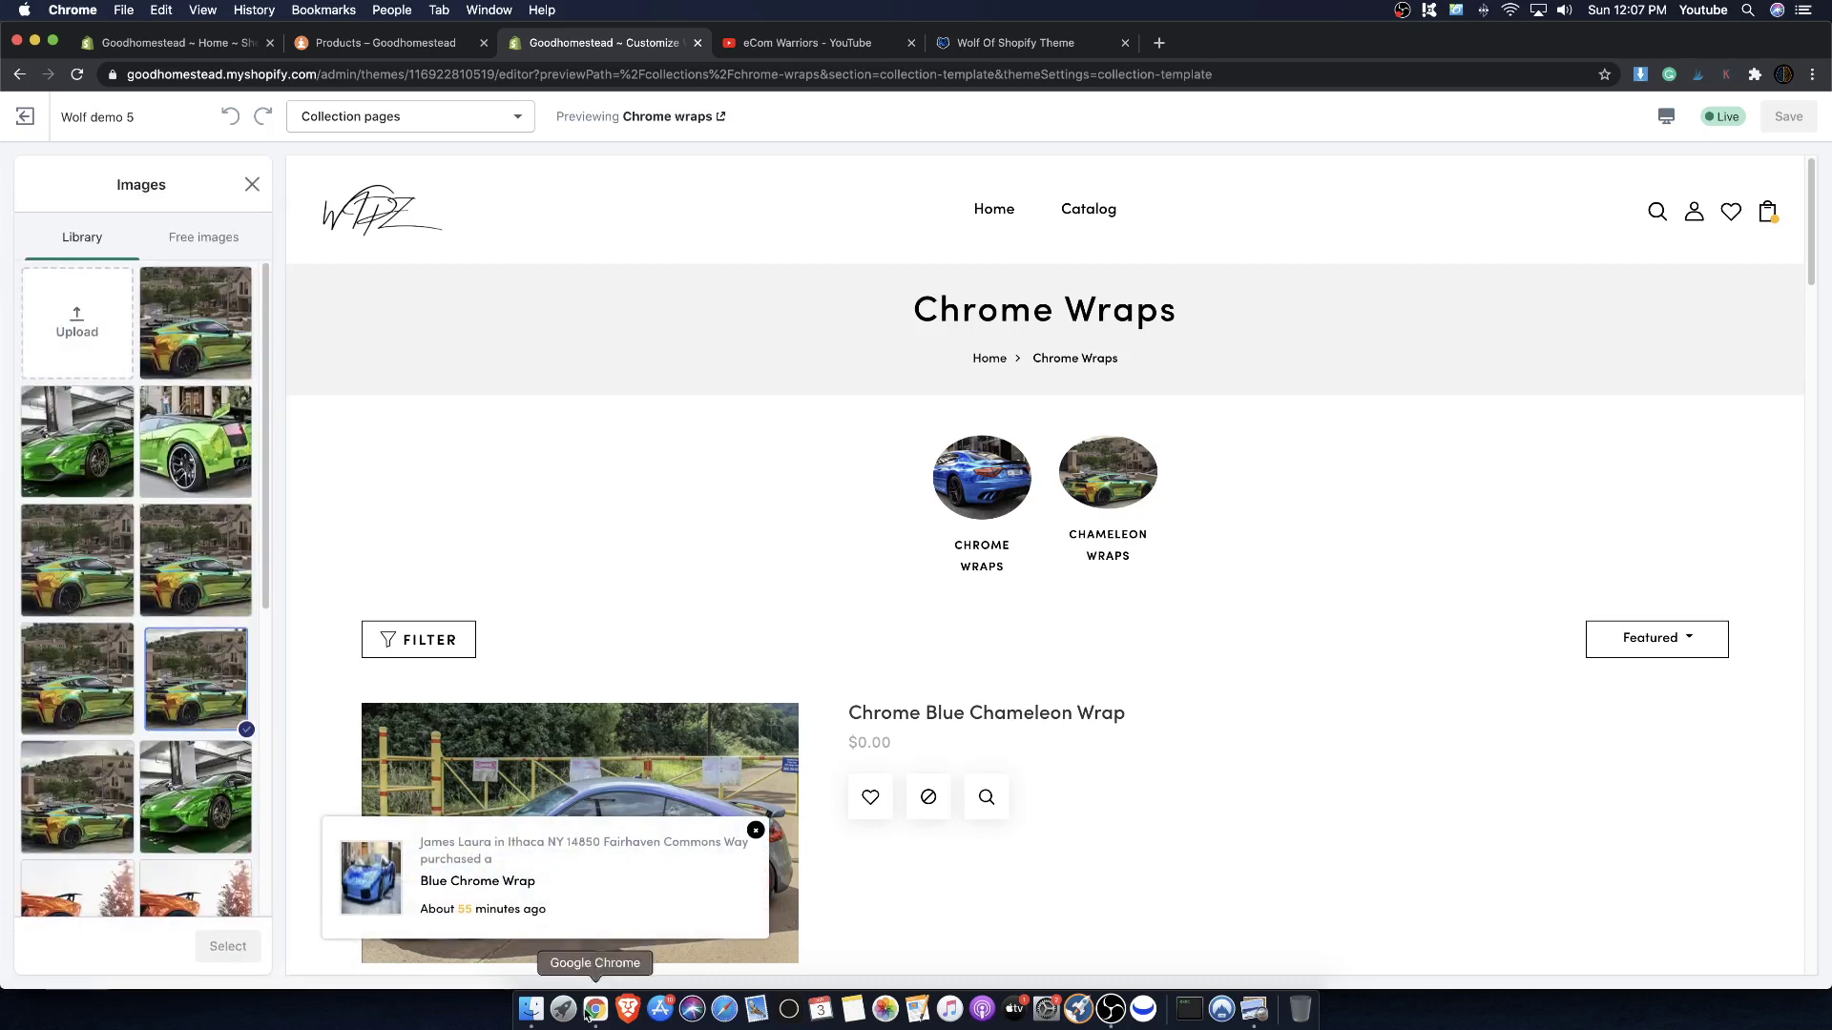
left_click(530, 1009)
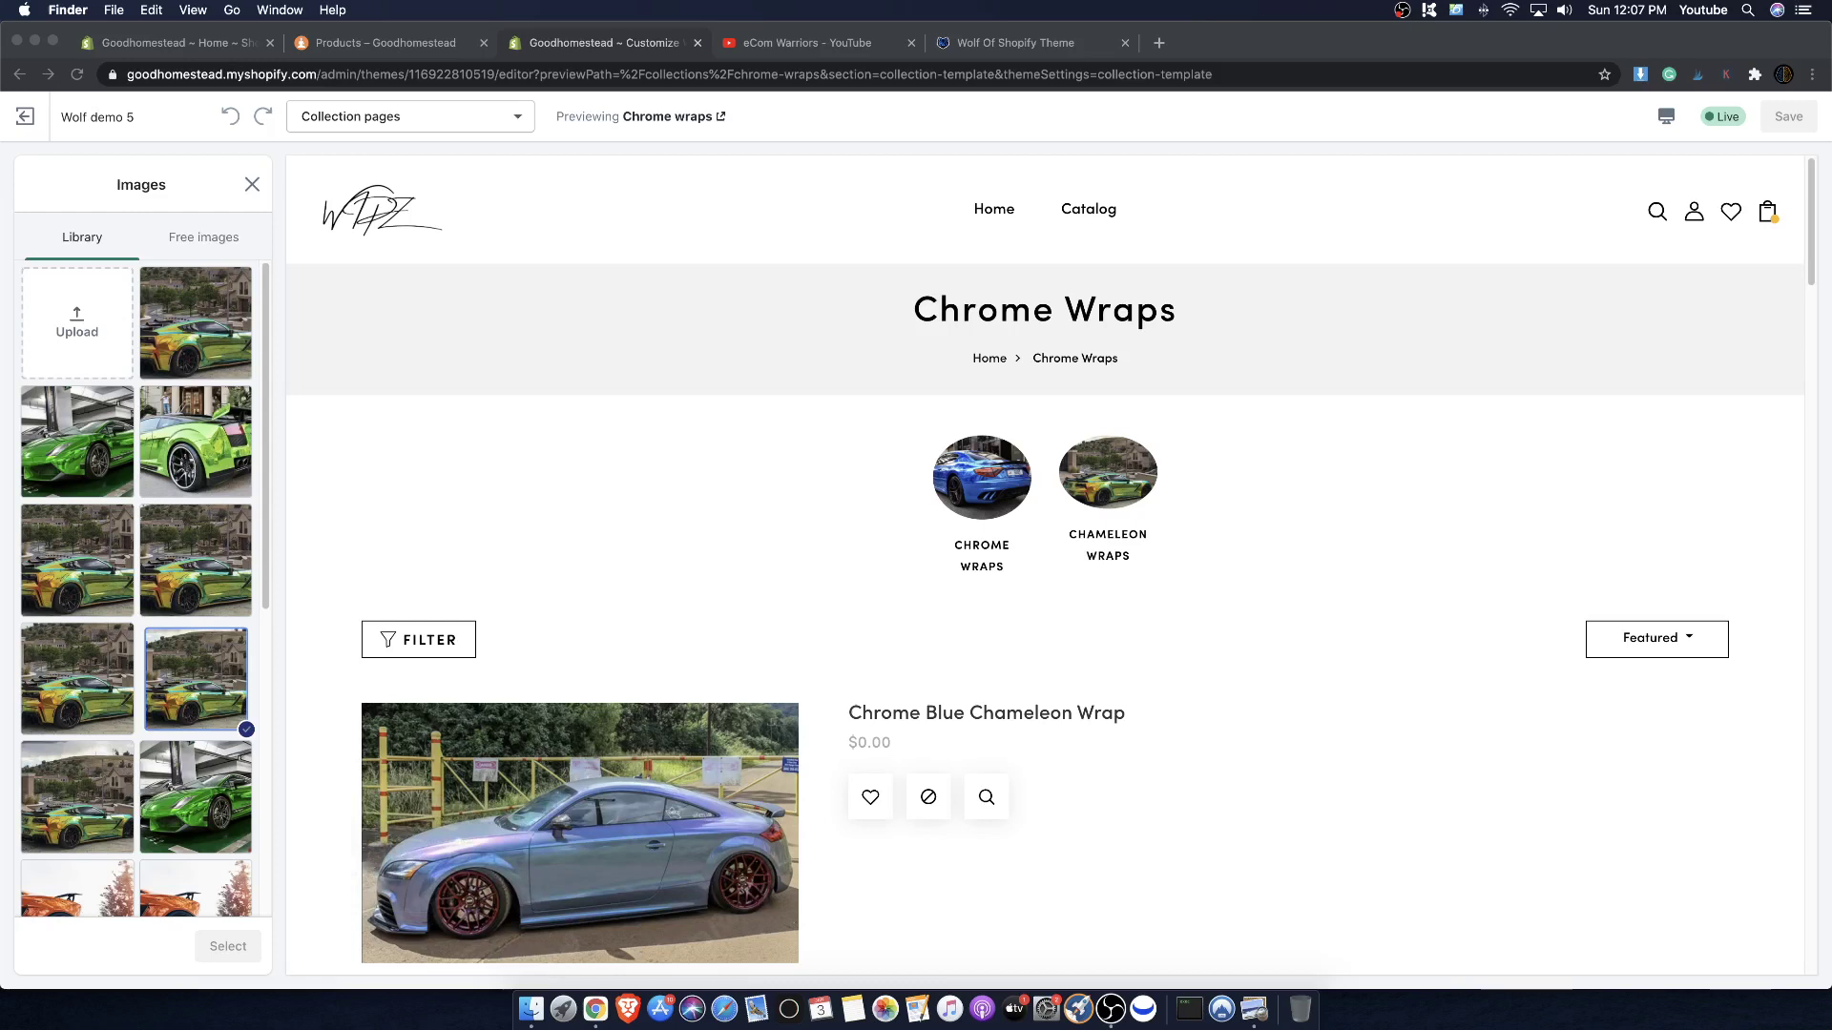
left_click_drag(563, 362, 65, 292)
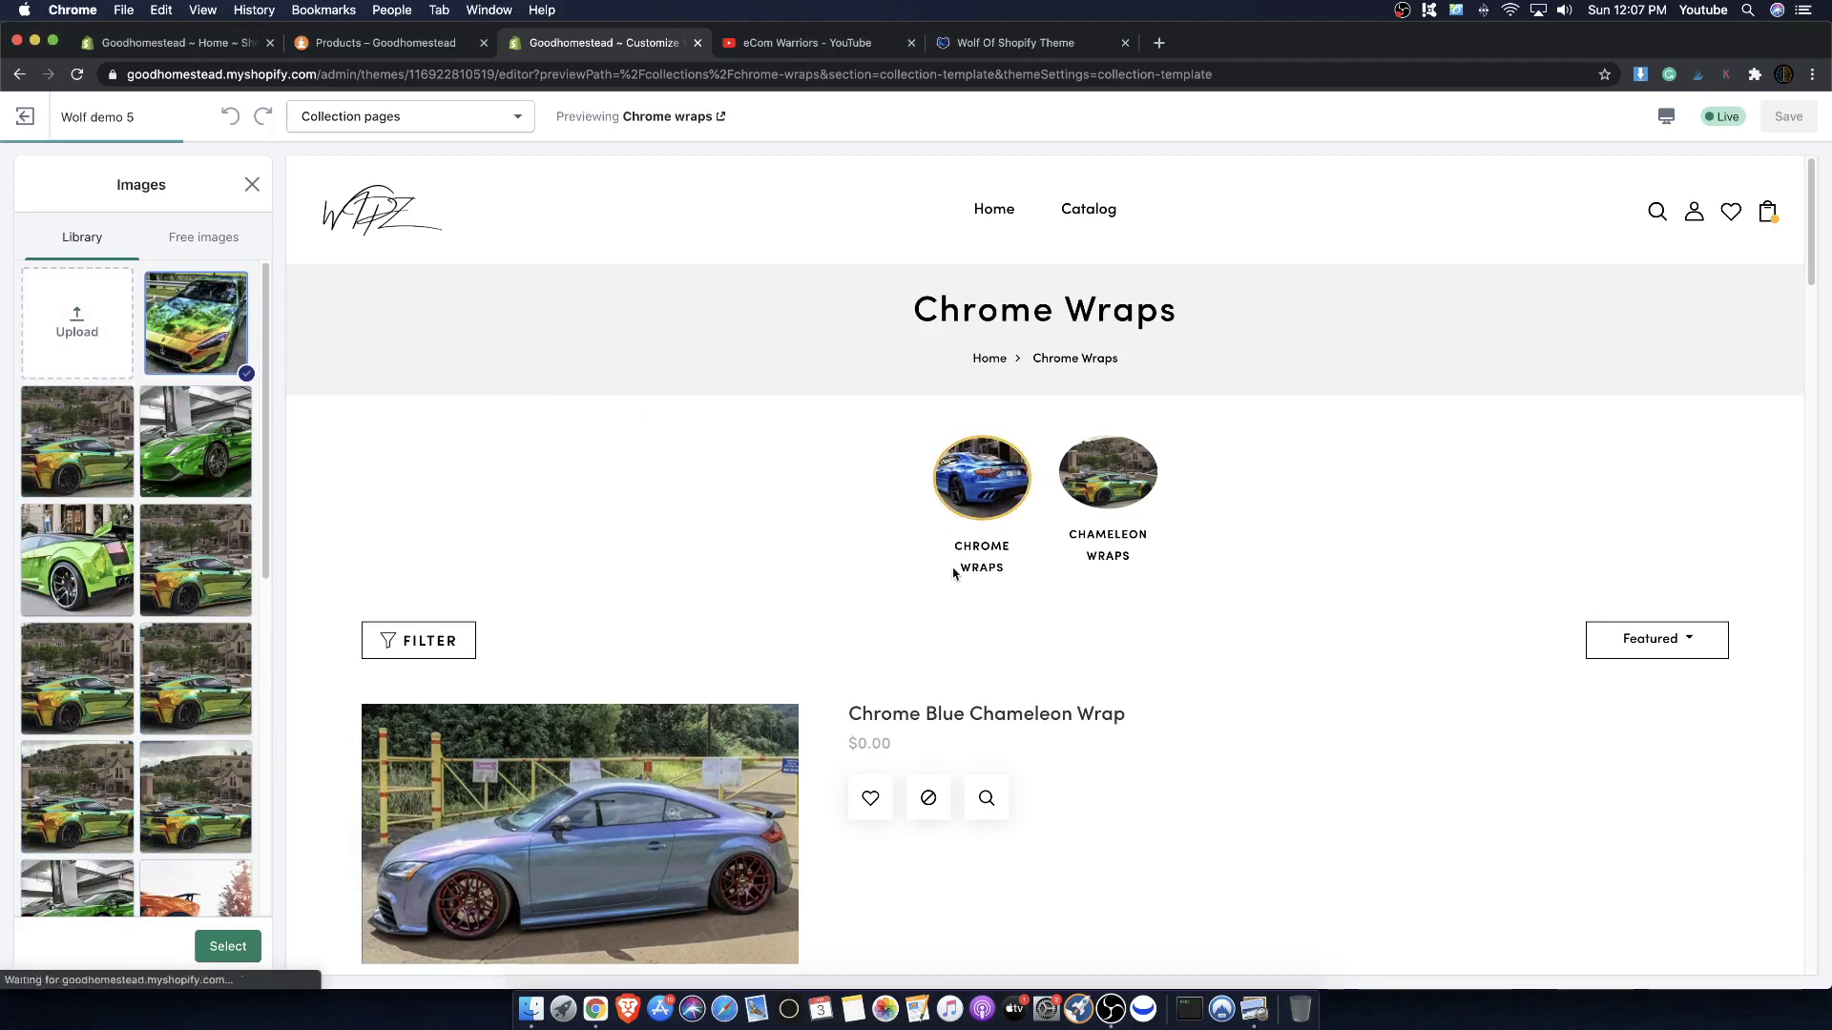
left_click(224, 947)
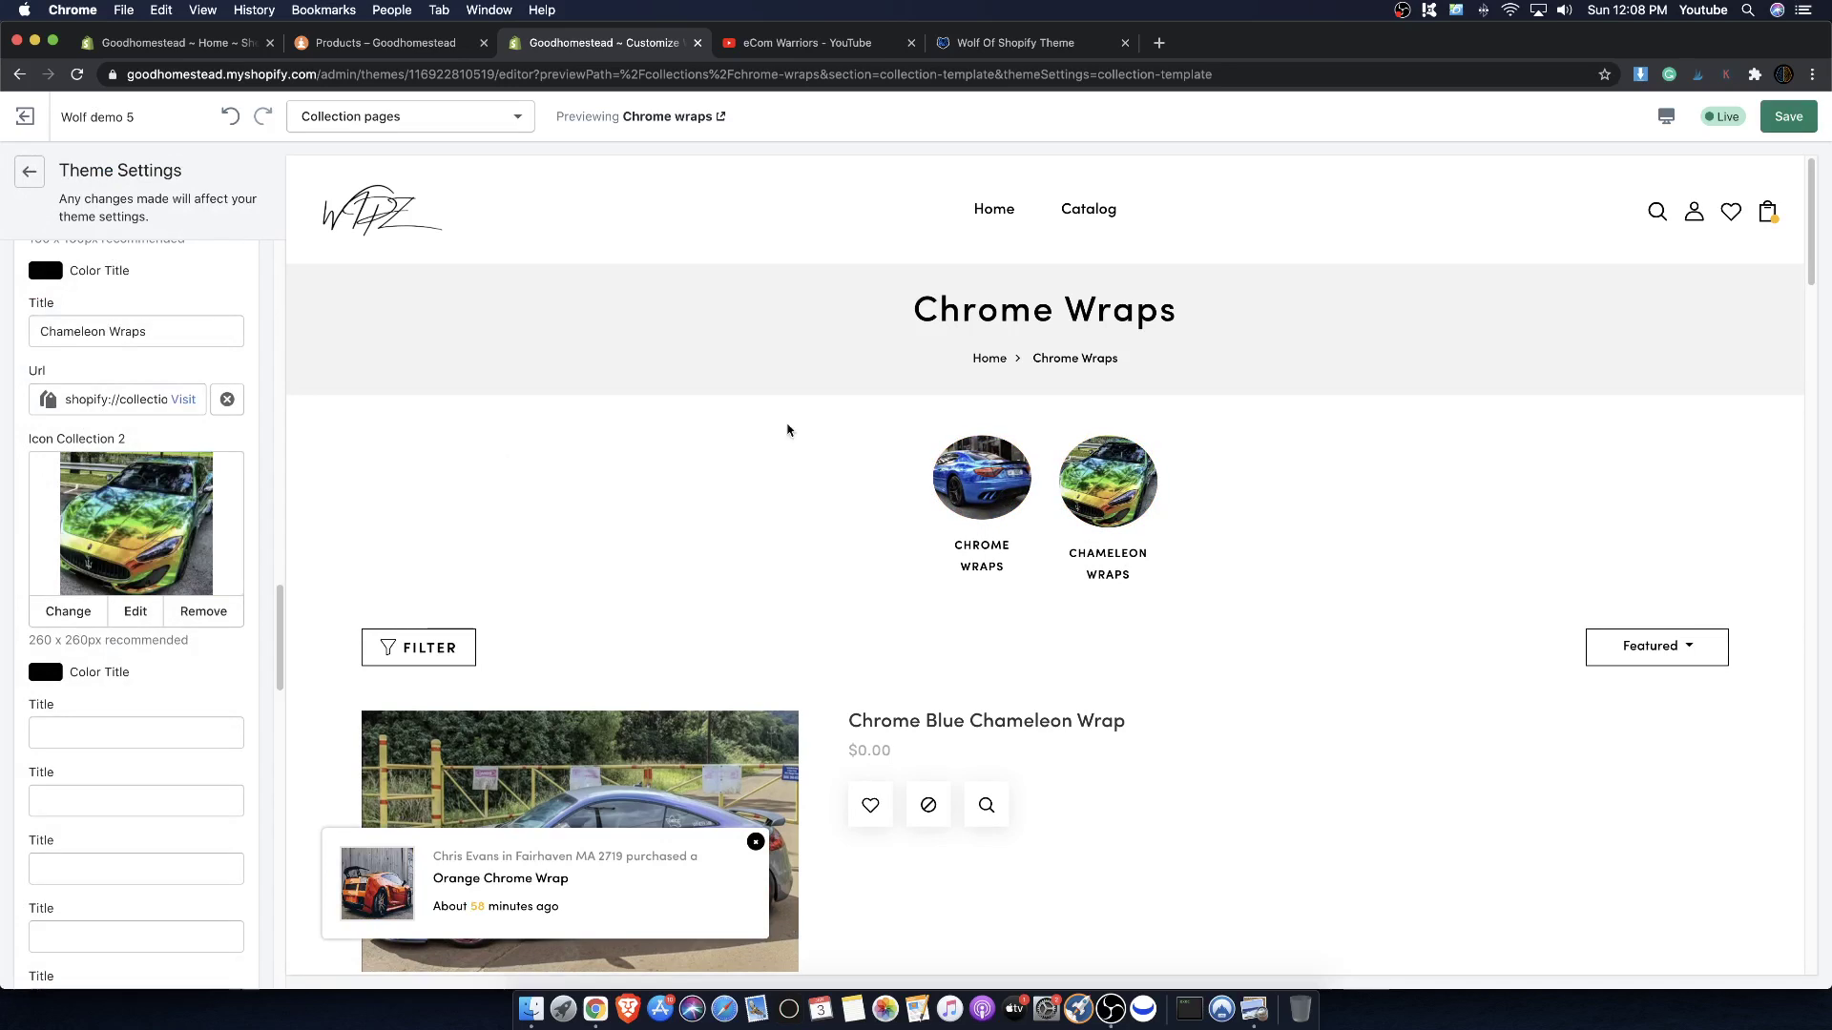
- Save the collection page changes and exit the theme editor to the Themes page
left_click(1788, 117)
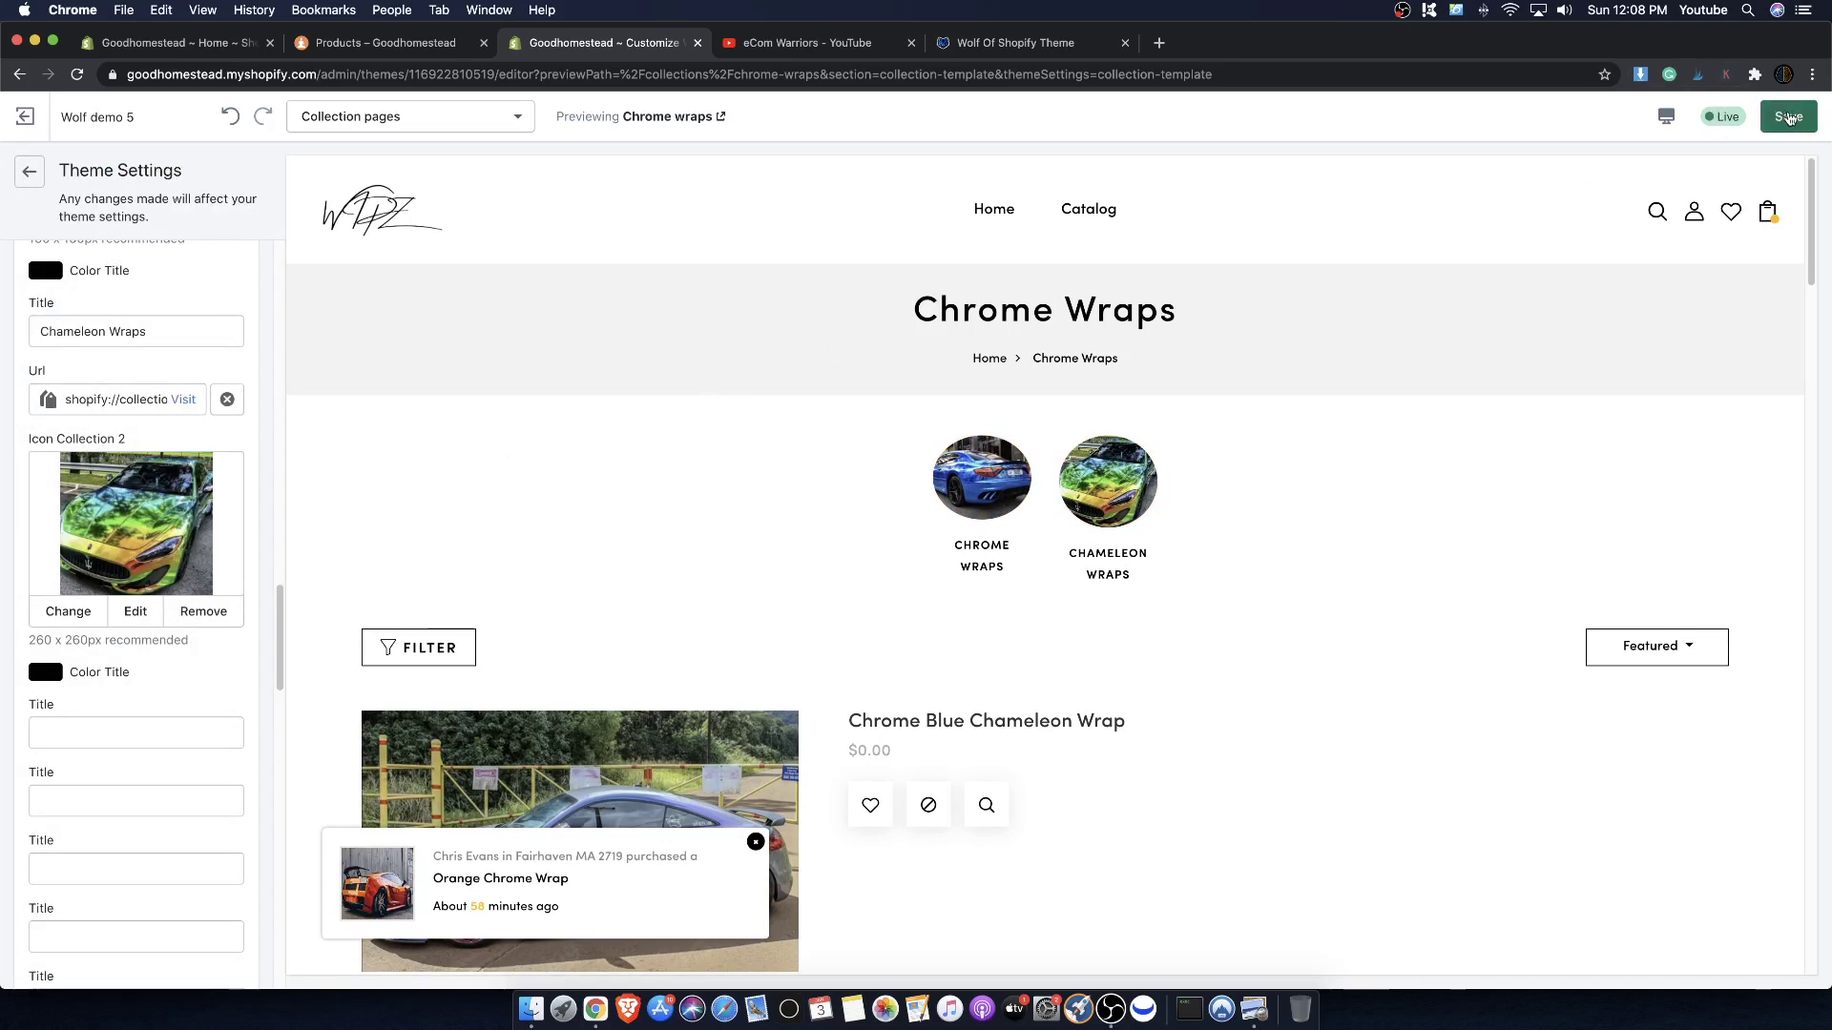
left_click(31, 173)
left_click(30, 175)
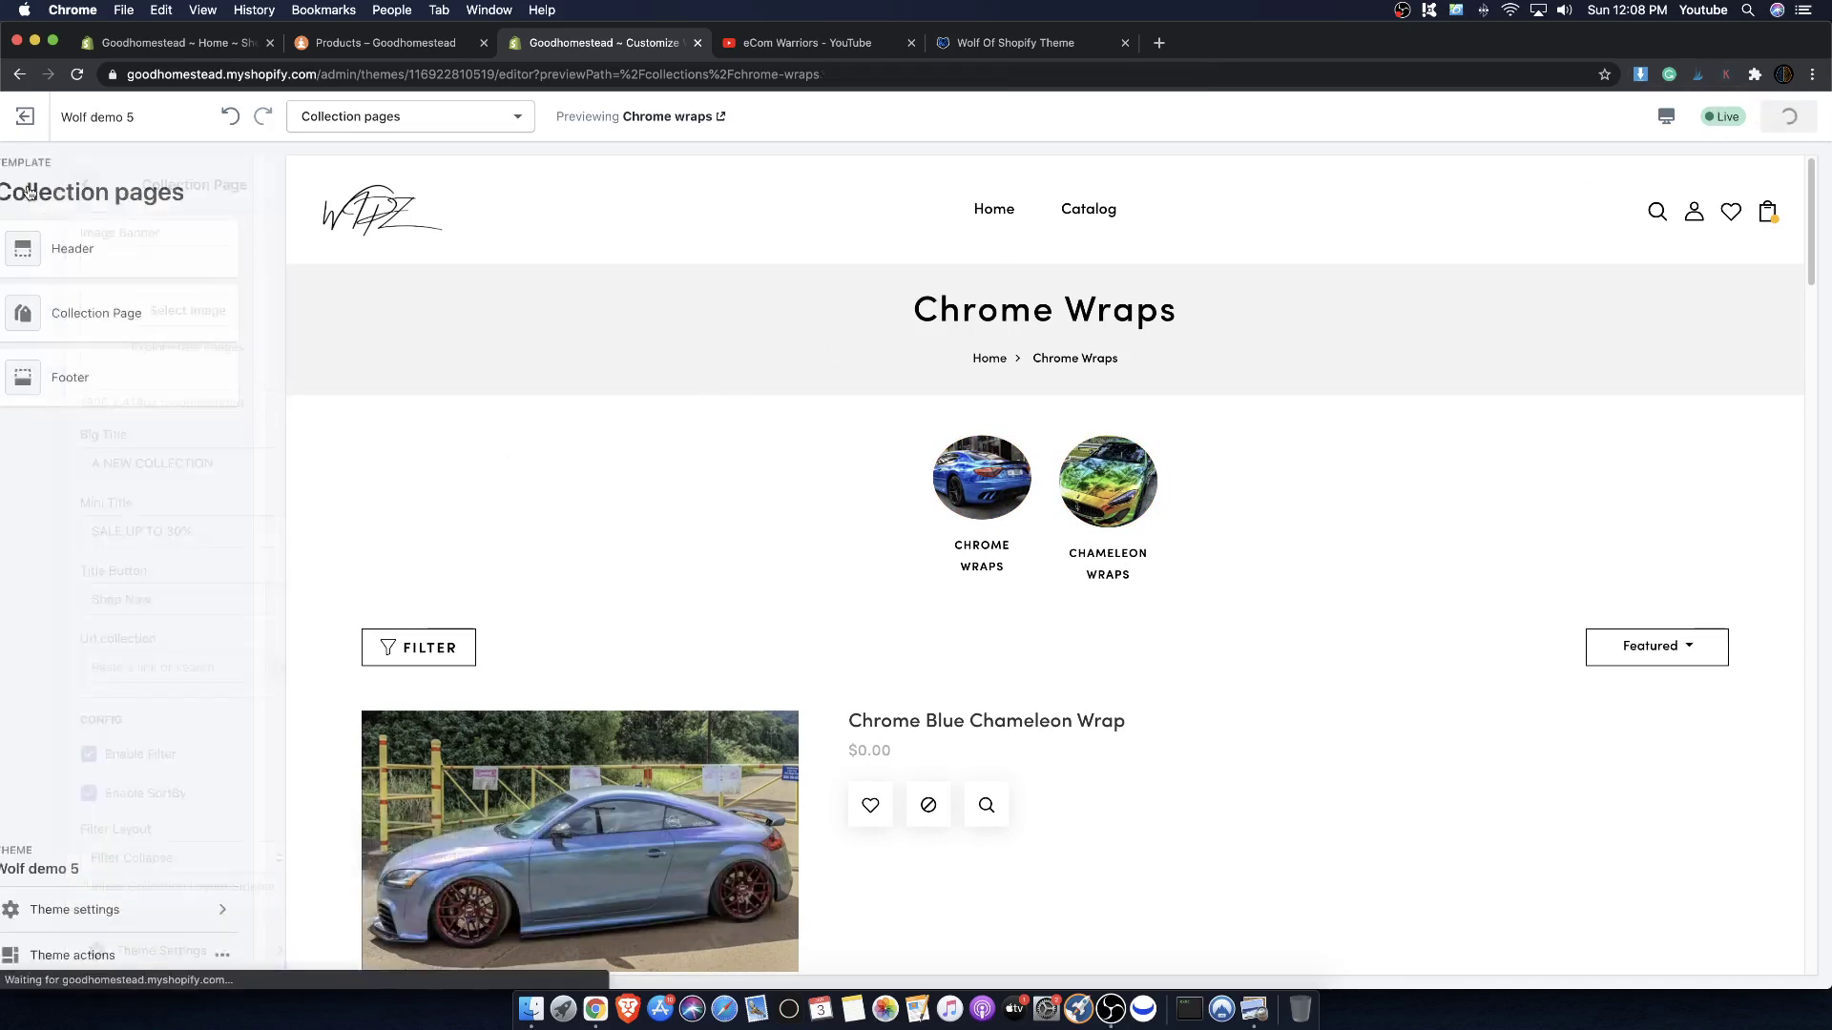
left_click(25, 117)
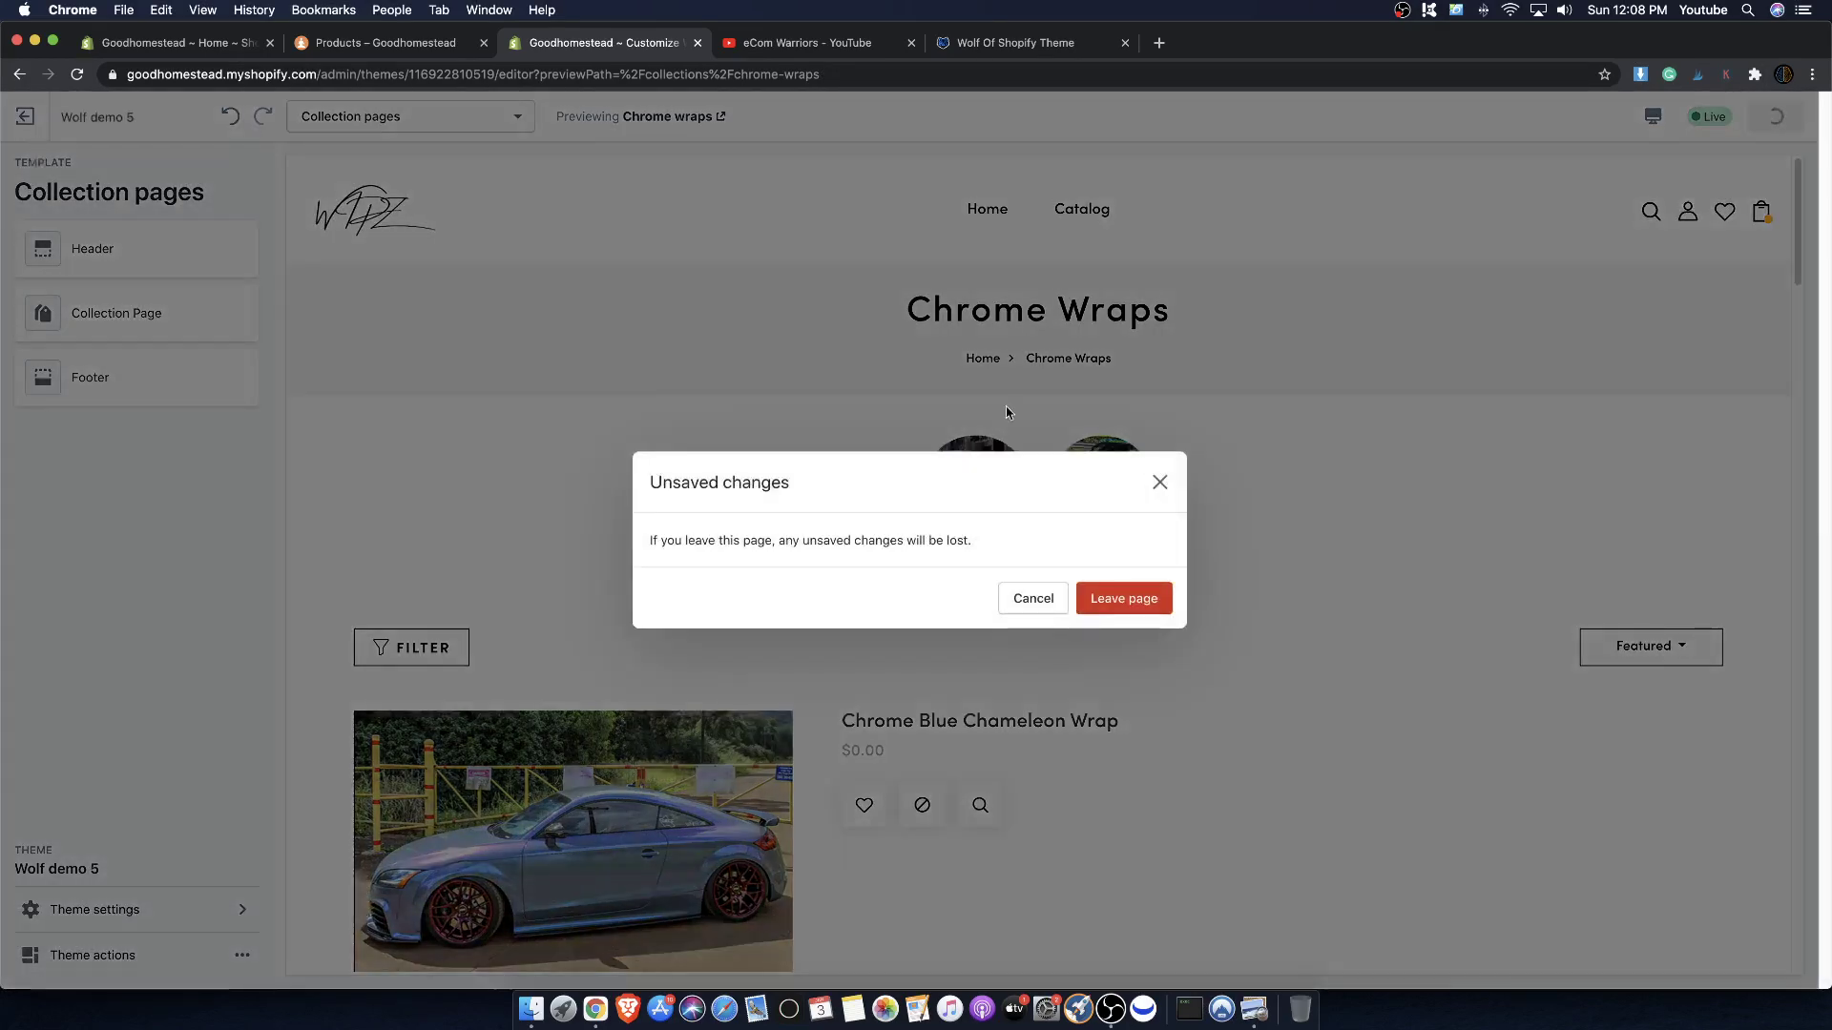
left_click(1159, 481)
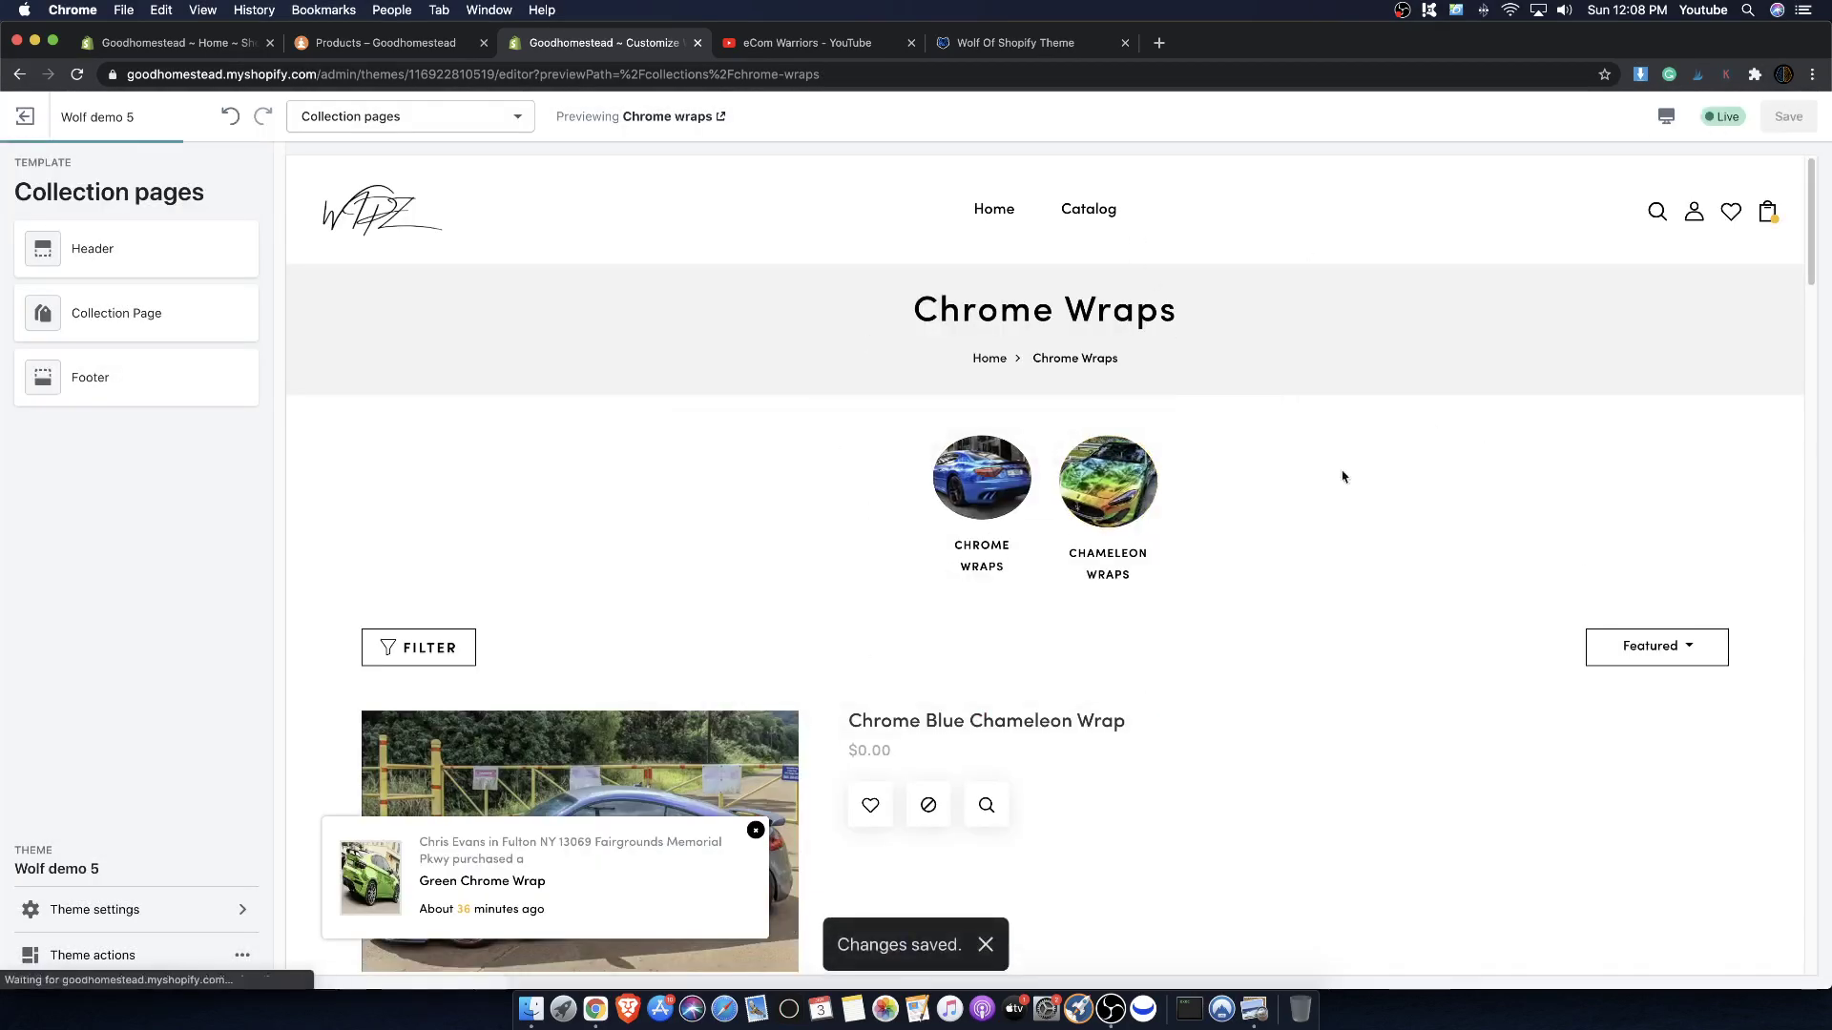
left_click(25, 116)
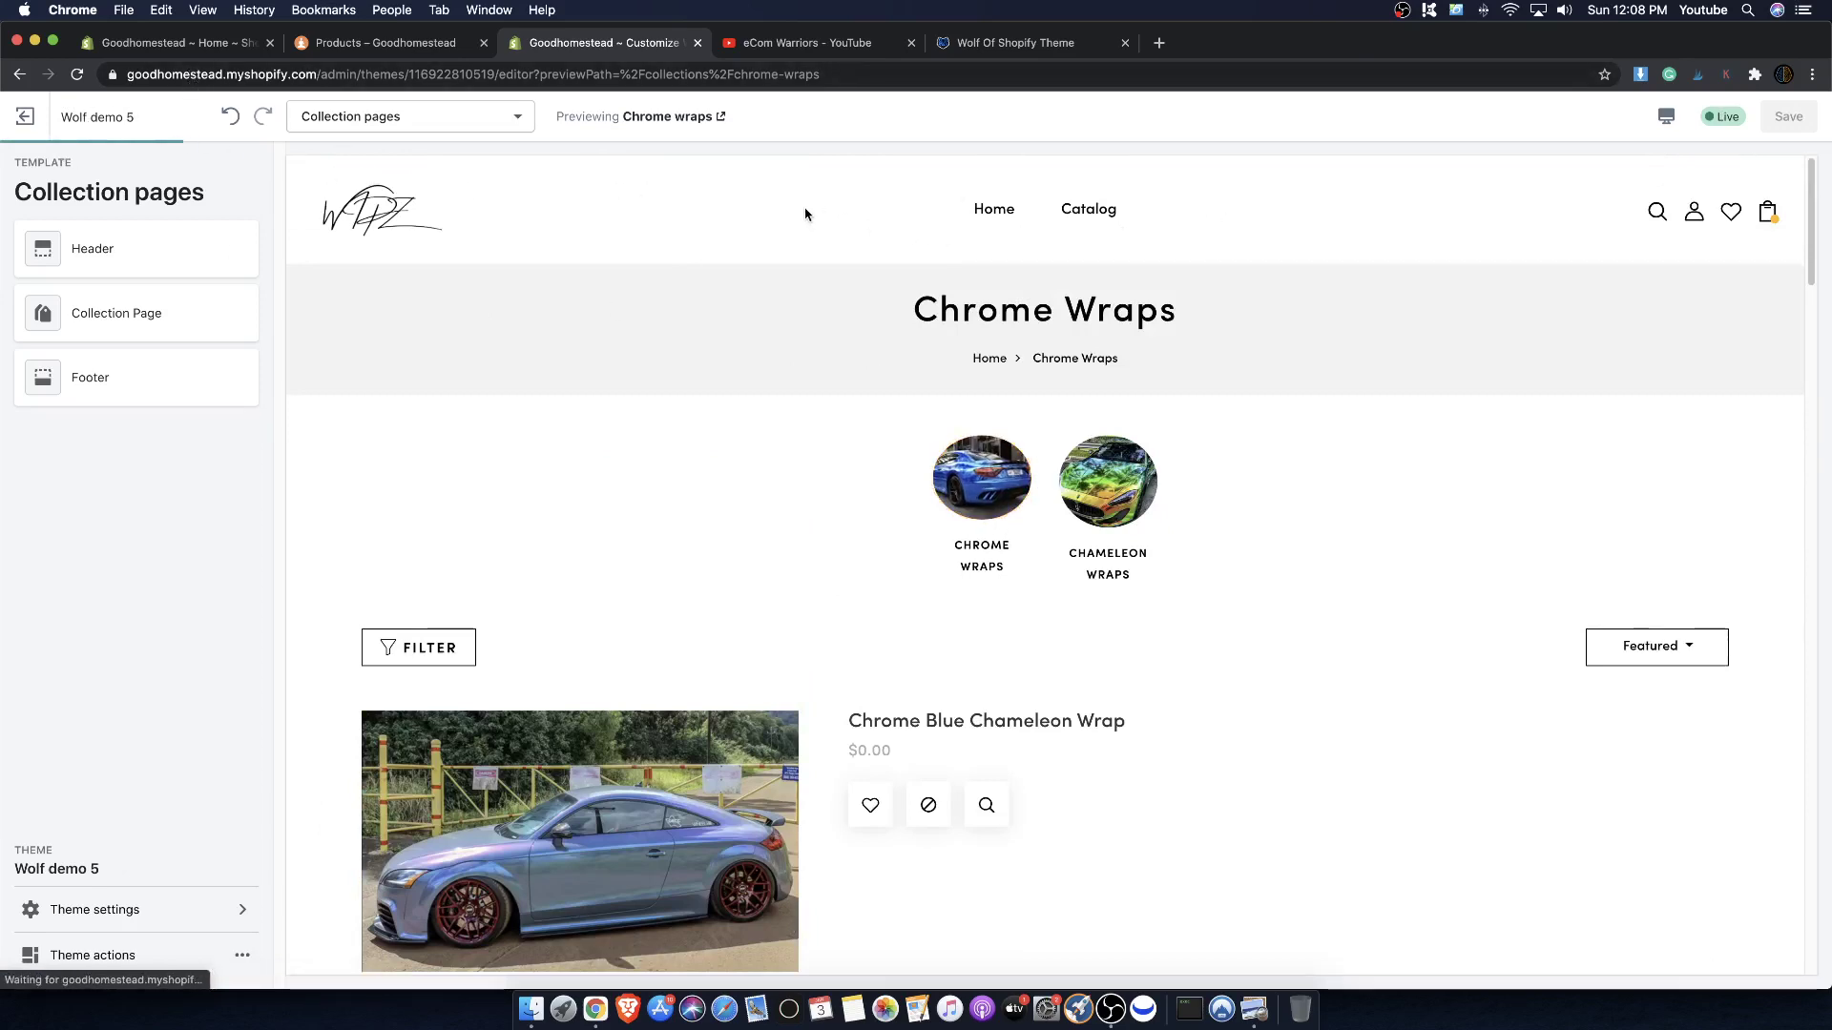
scroll(805, 214, "down", 10)
scroll(804, 213, "down", 11)
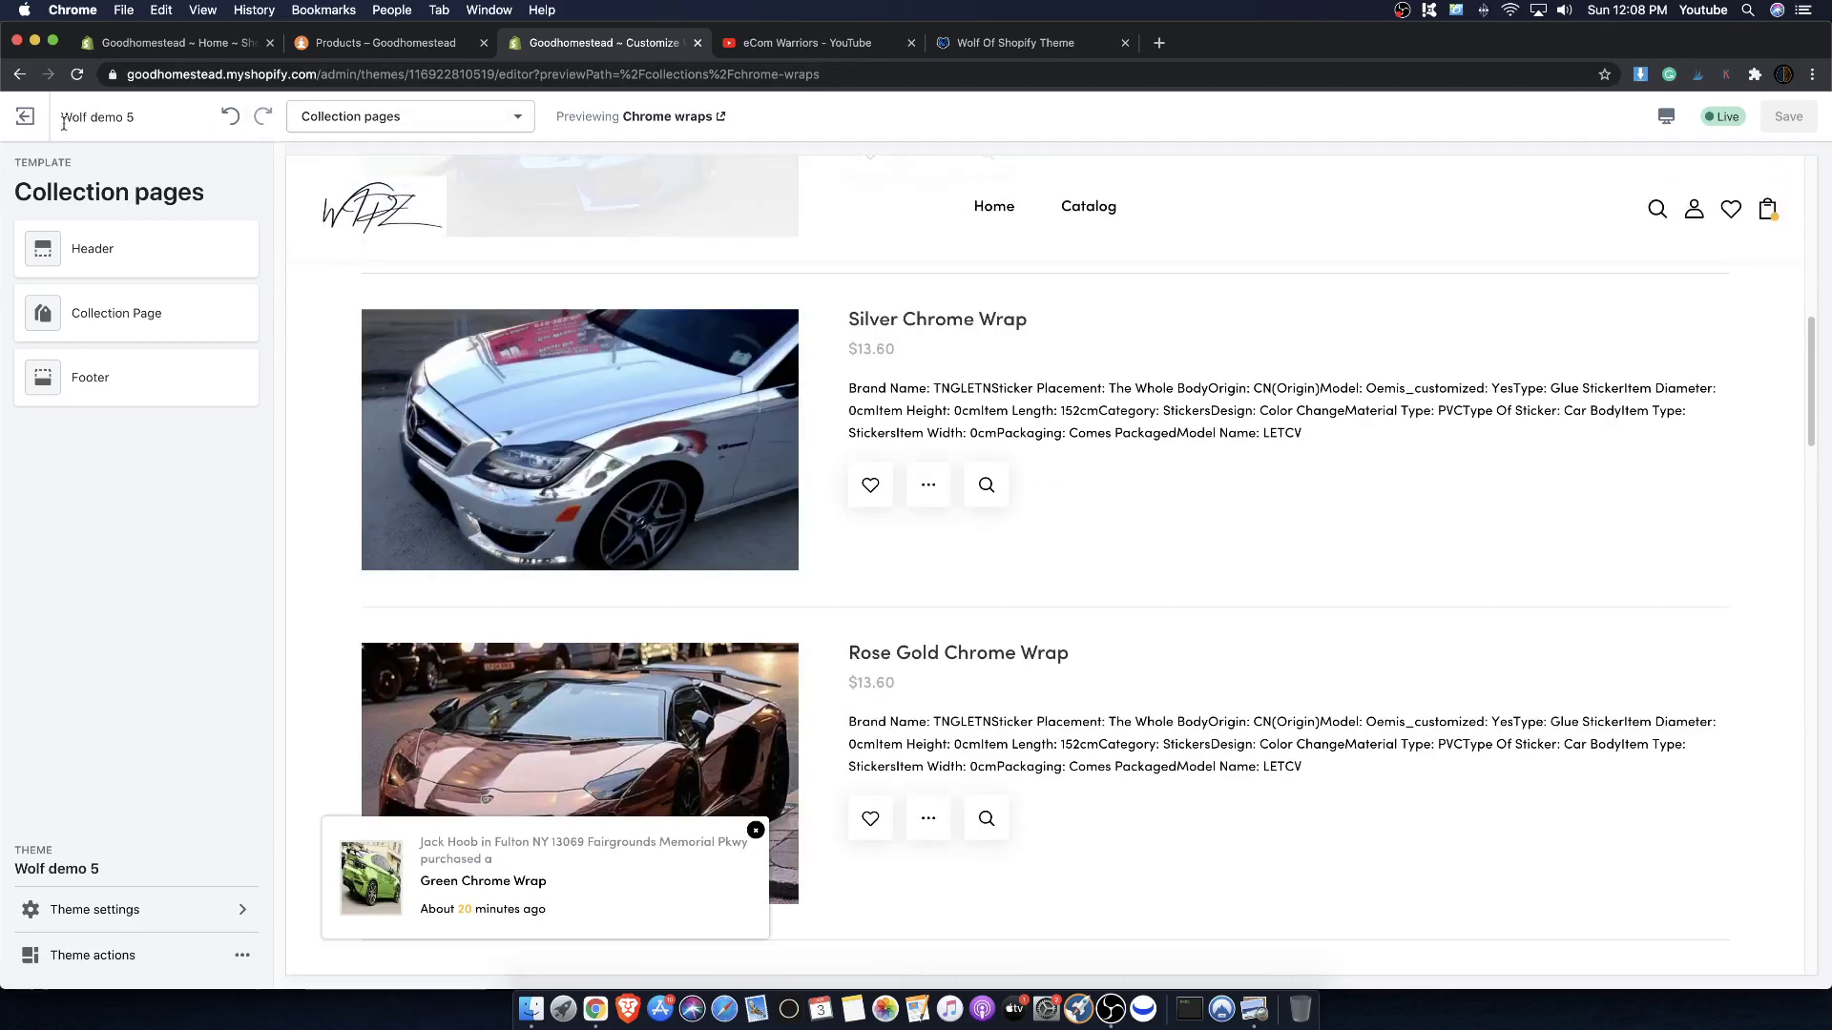
left_click(23, 117)
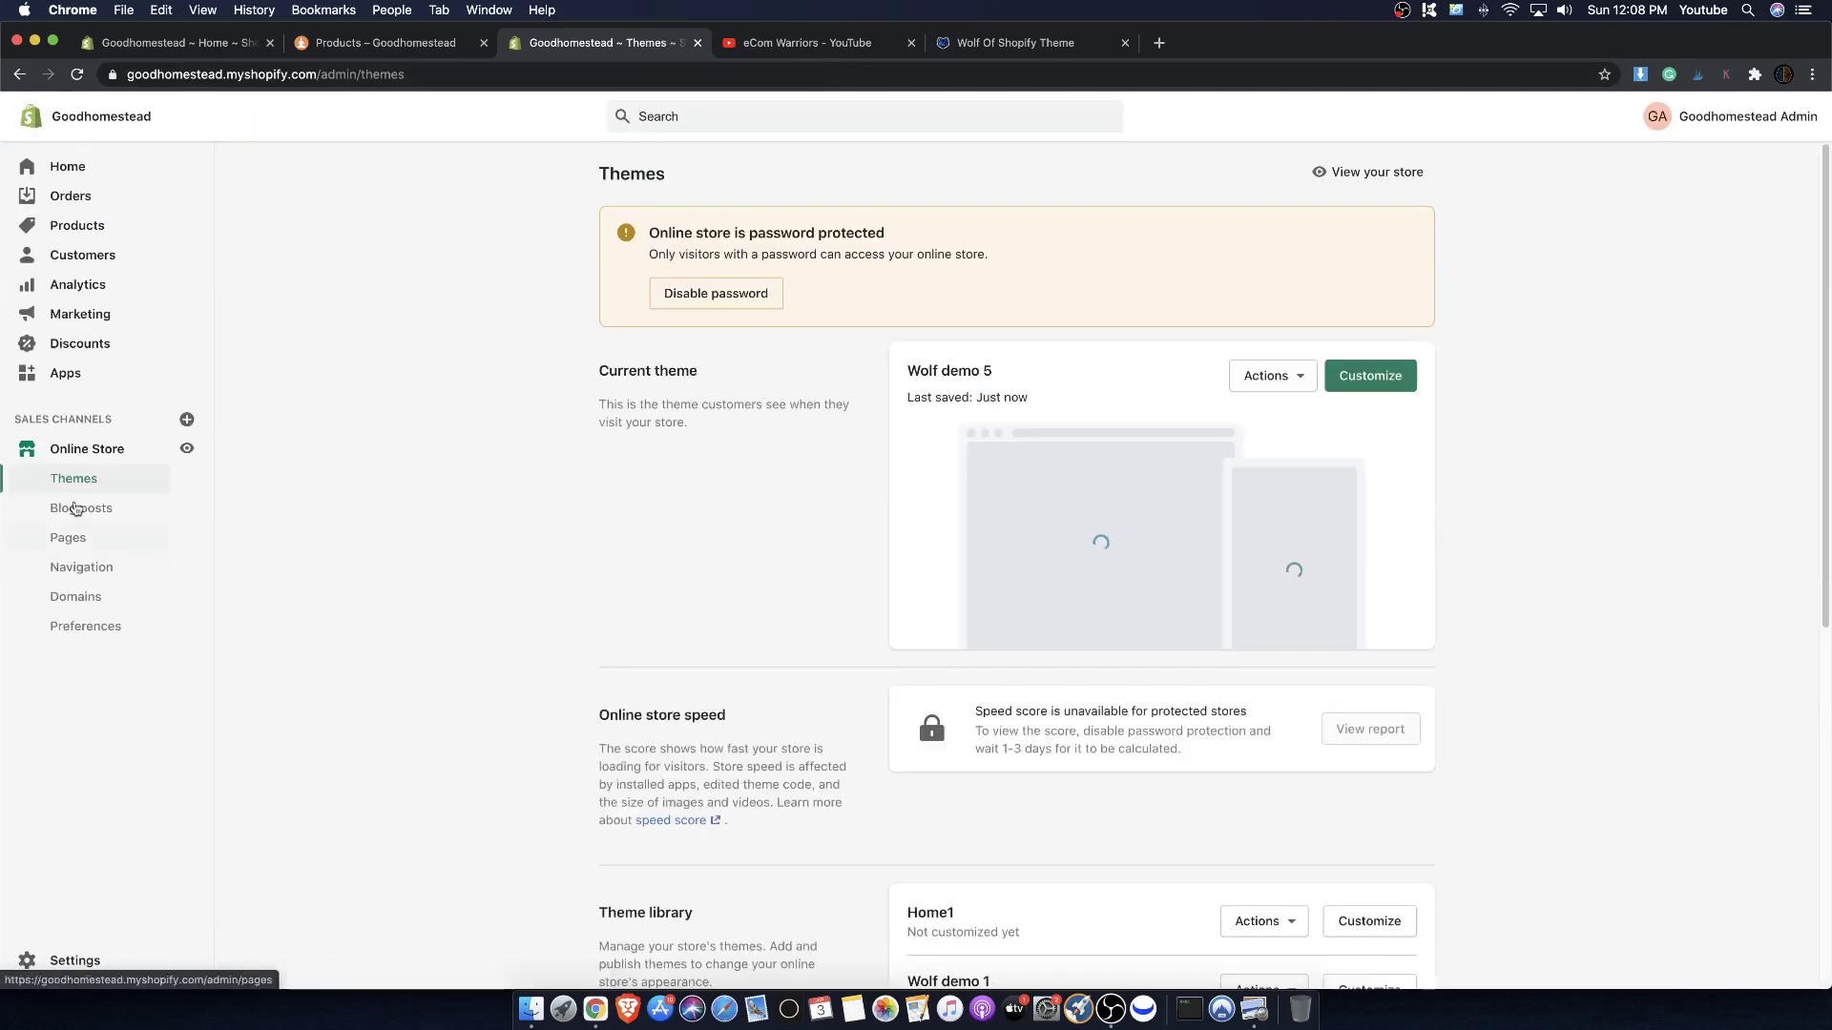
- Open the Blue Chrome Wrap product from the product list and examine its media images
left_click(69, 237)
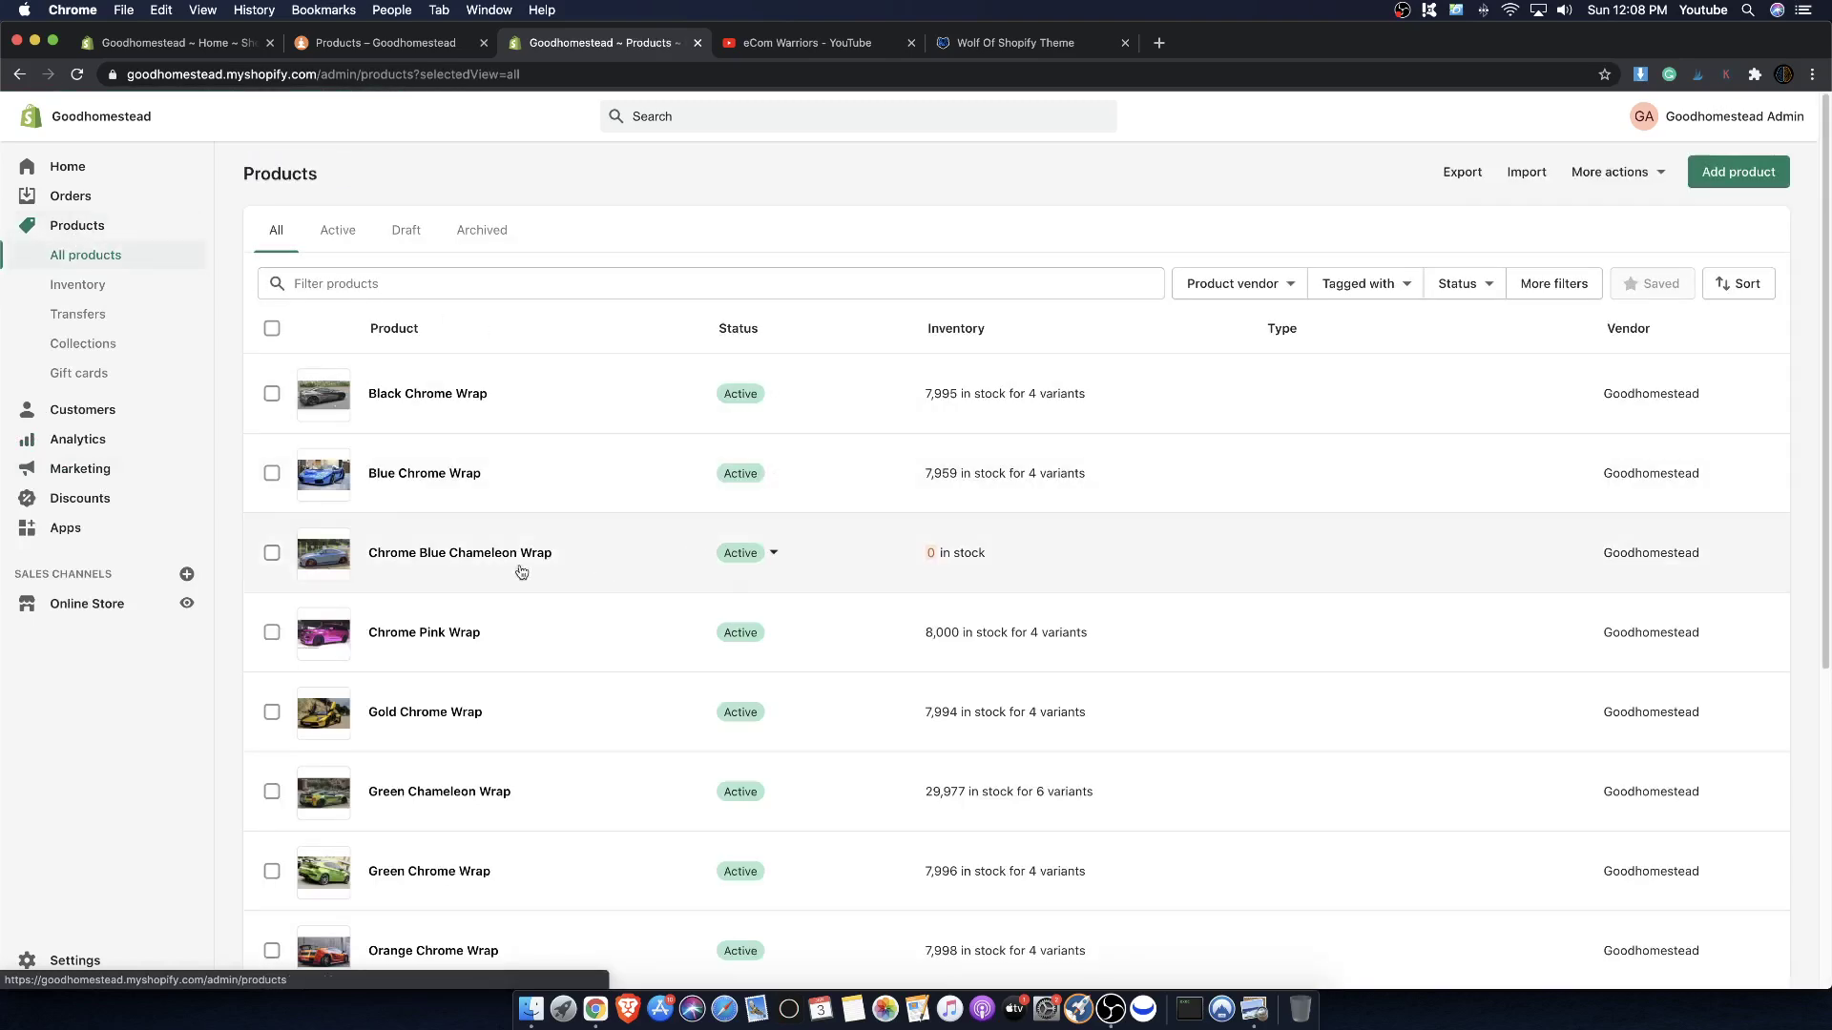
scroll(381, 479, "down", 5)
scroll(380, 540, "up", 5)
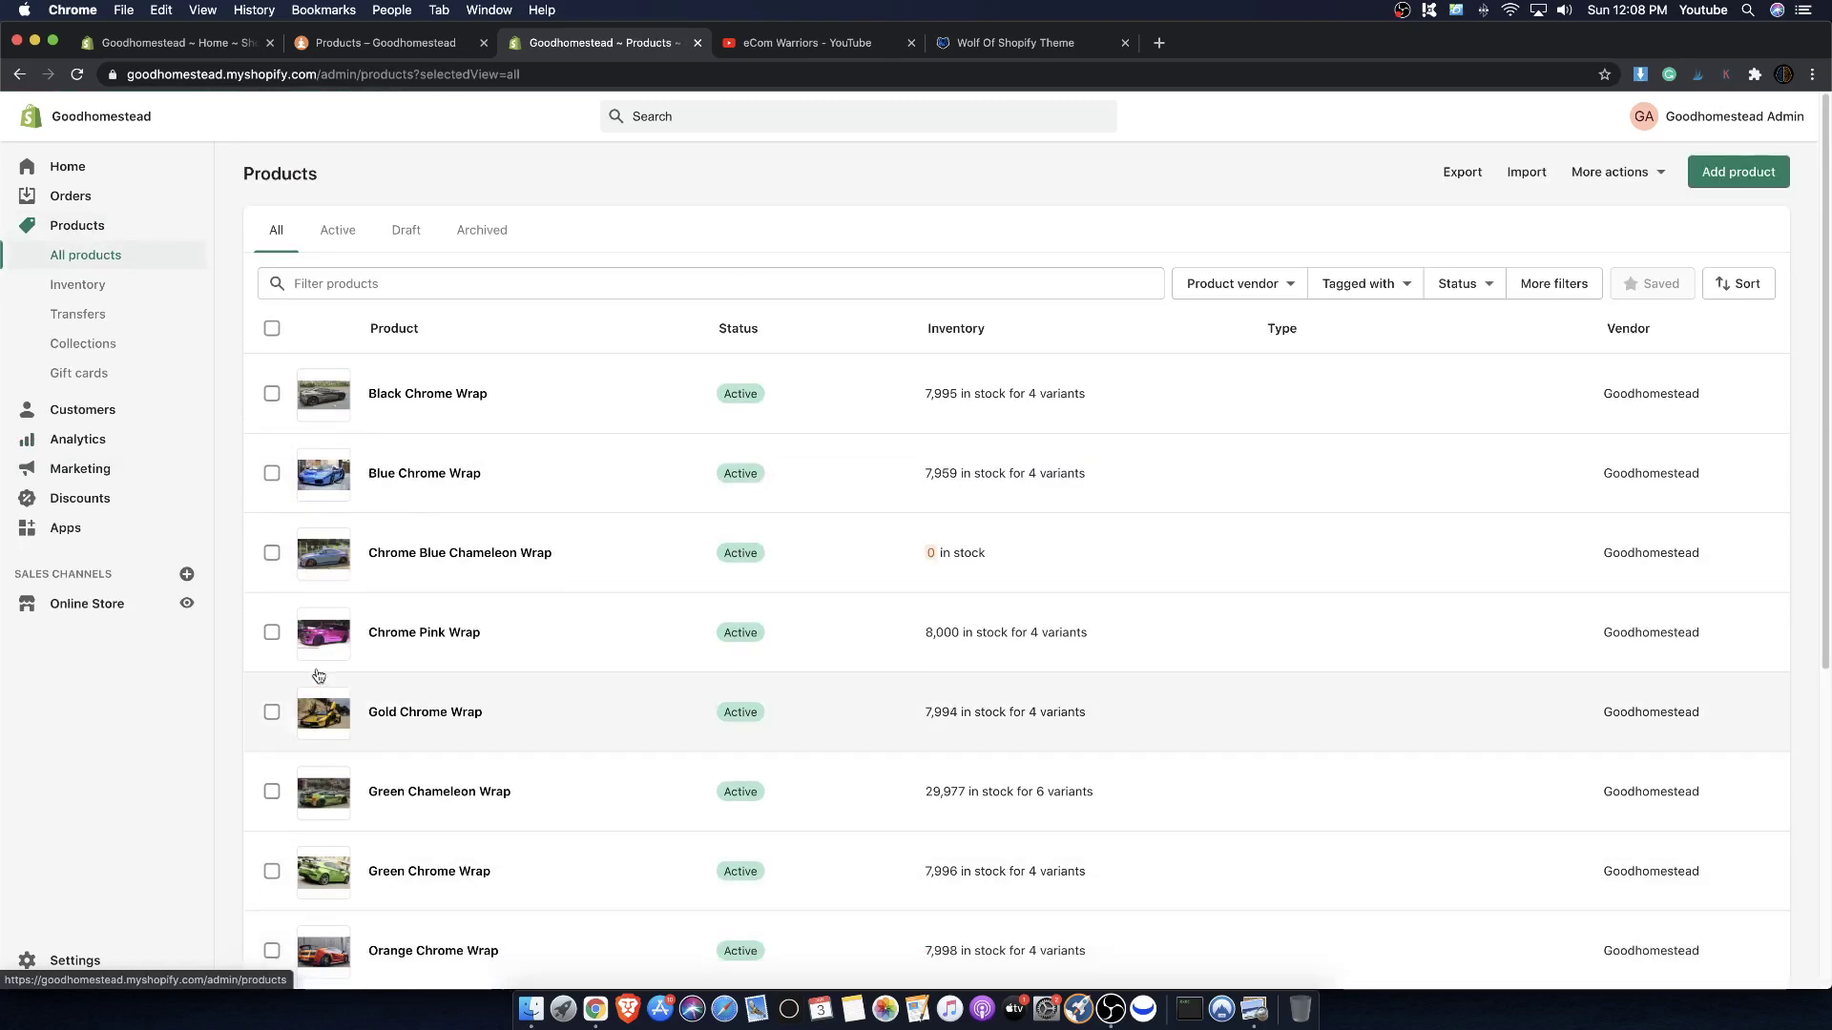
scroll(319, 477, "down", 5)
scroll(324, 573, "up", 5)
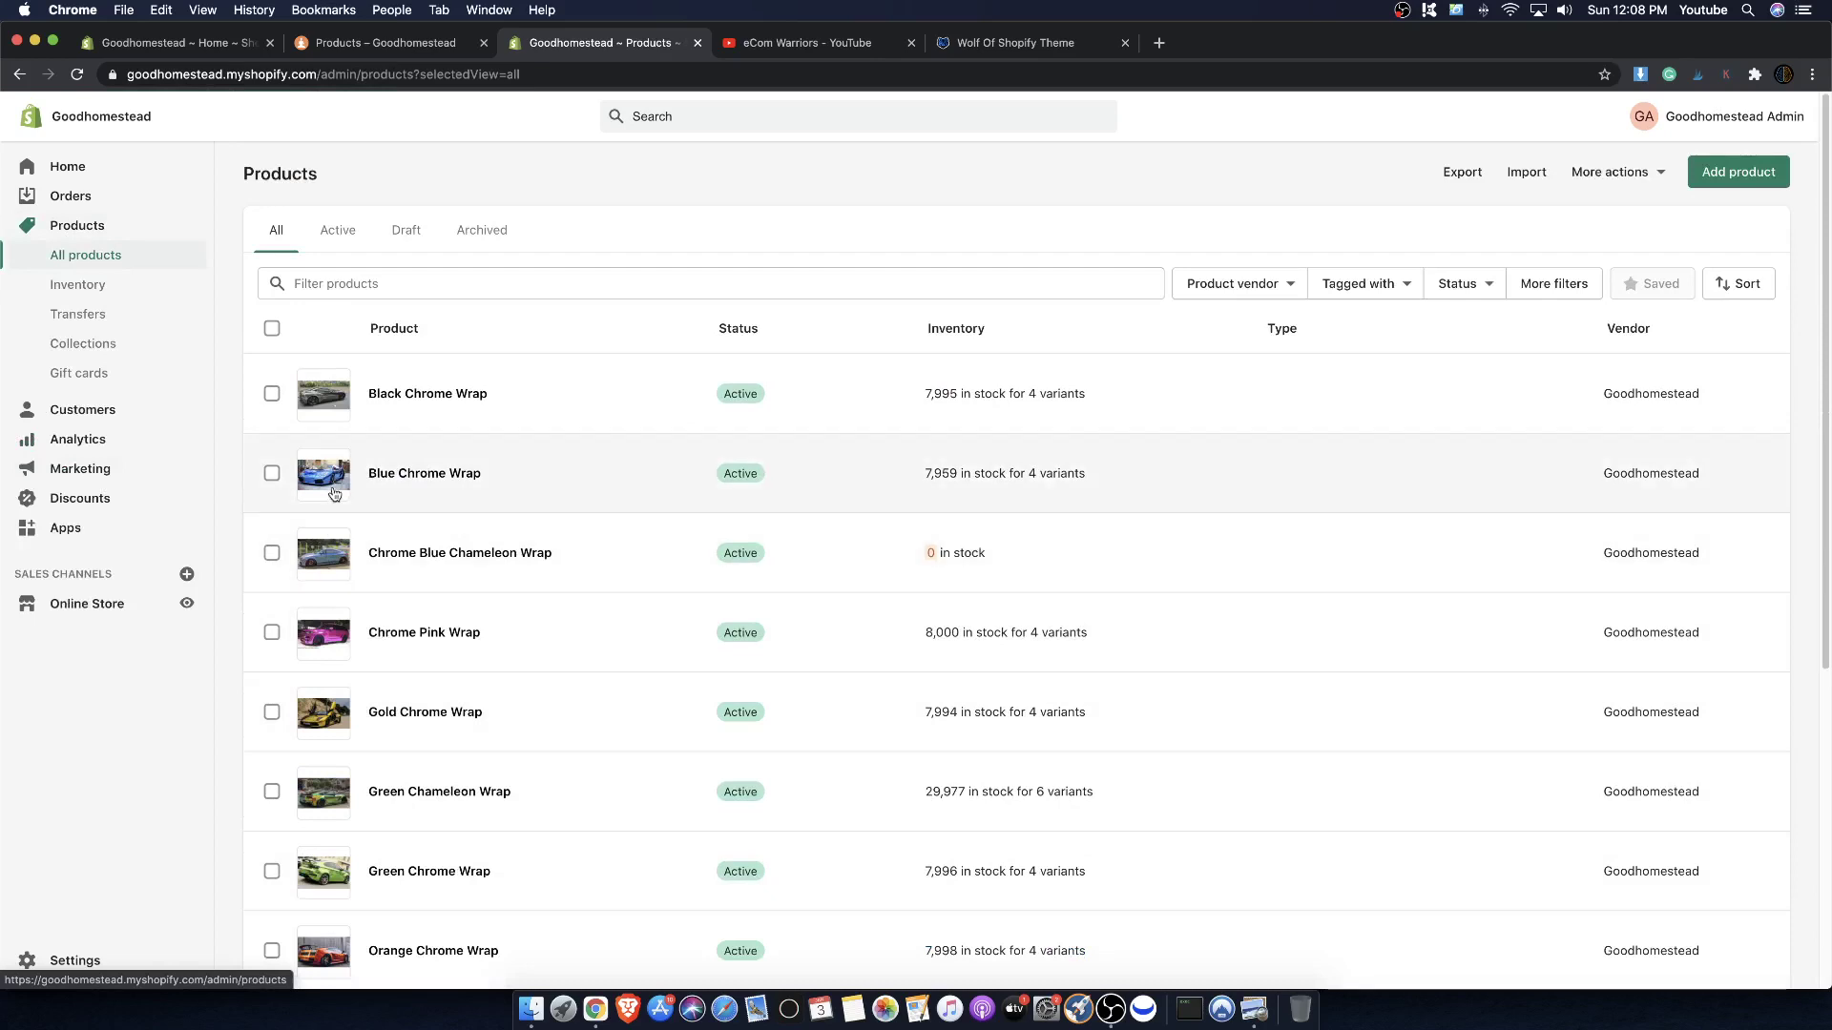
left_click(328, 482)
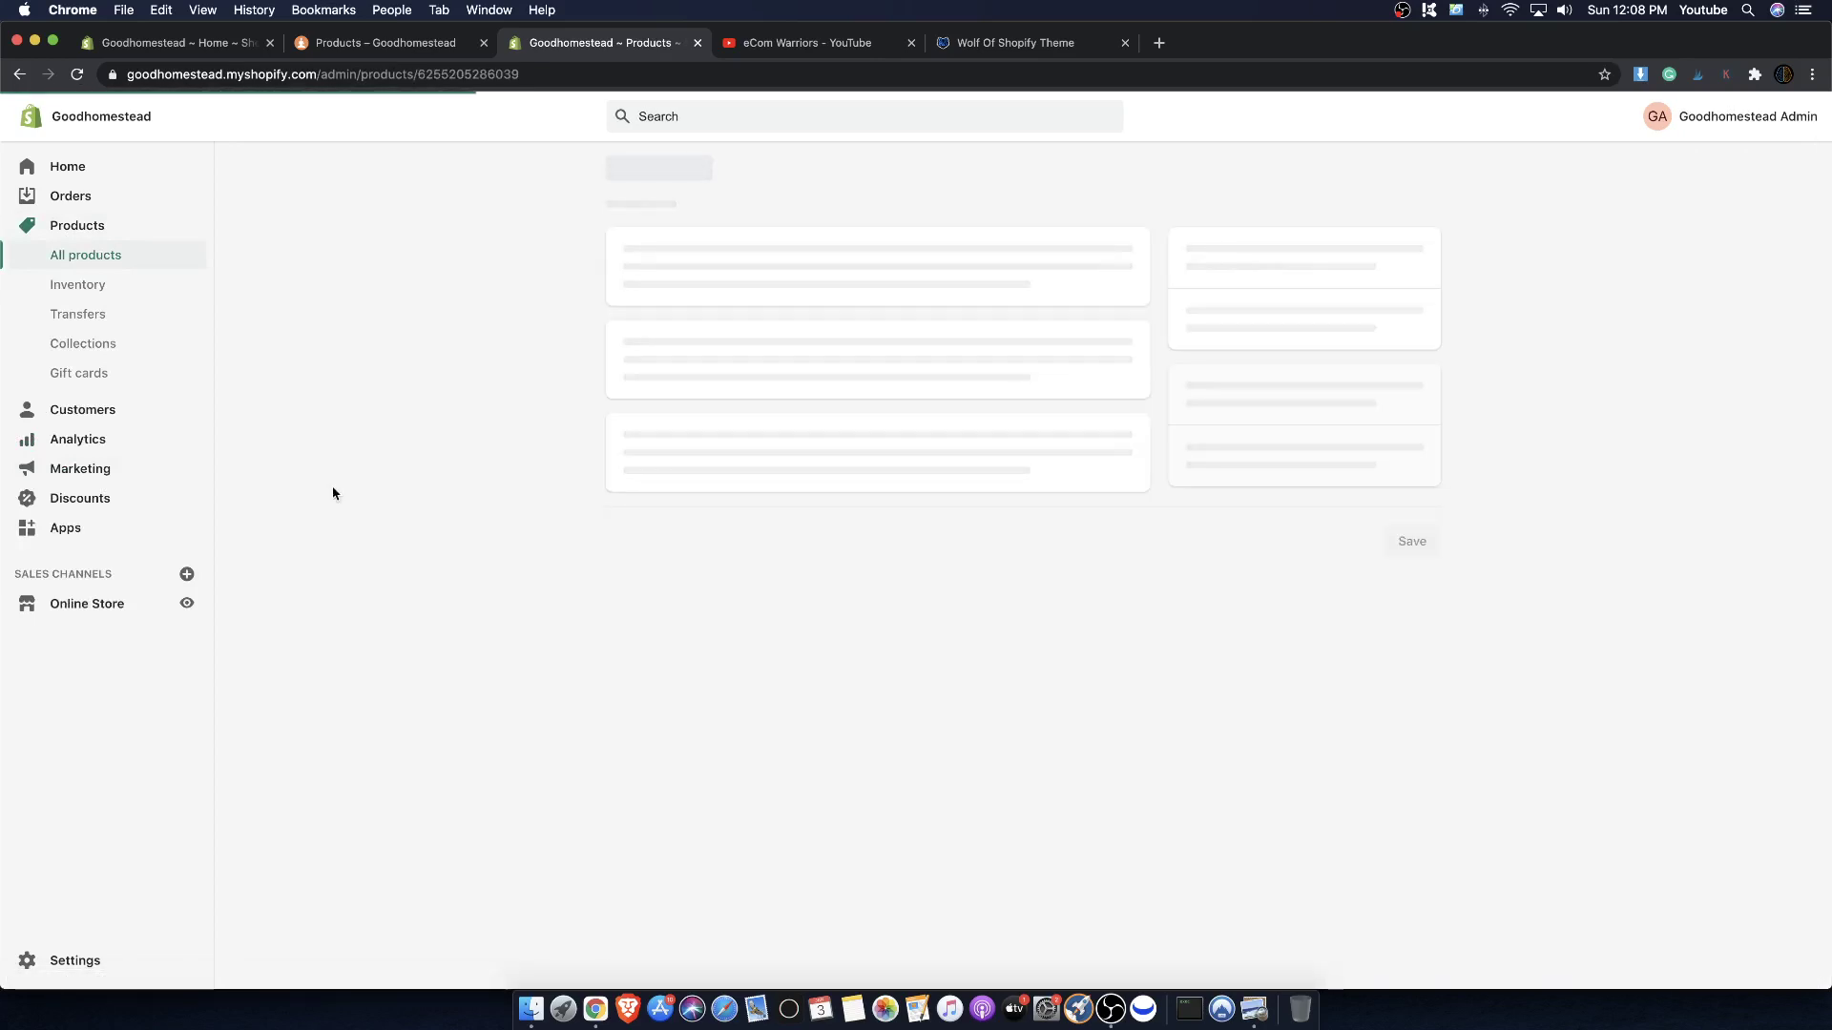
scroll(859, 439, "down", 5)
scroll(880, 437, "up", 3)
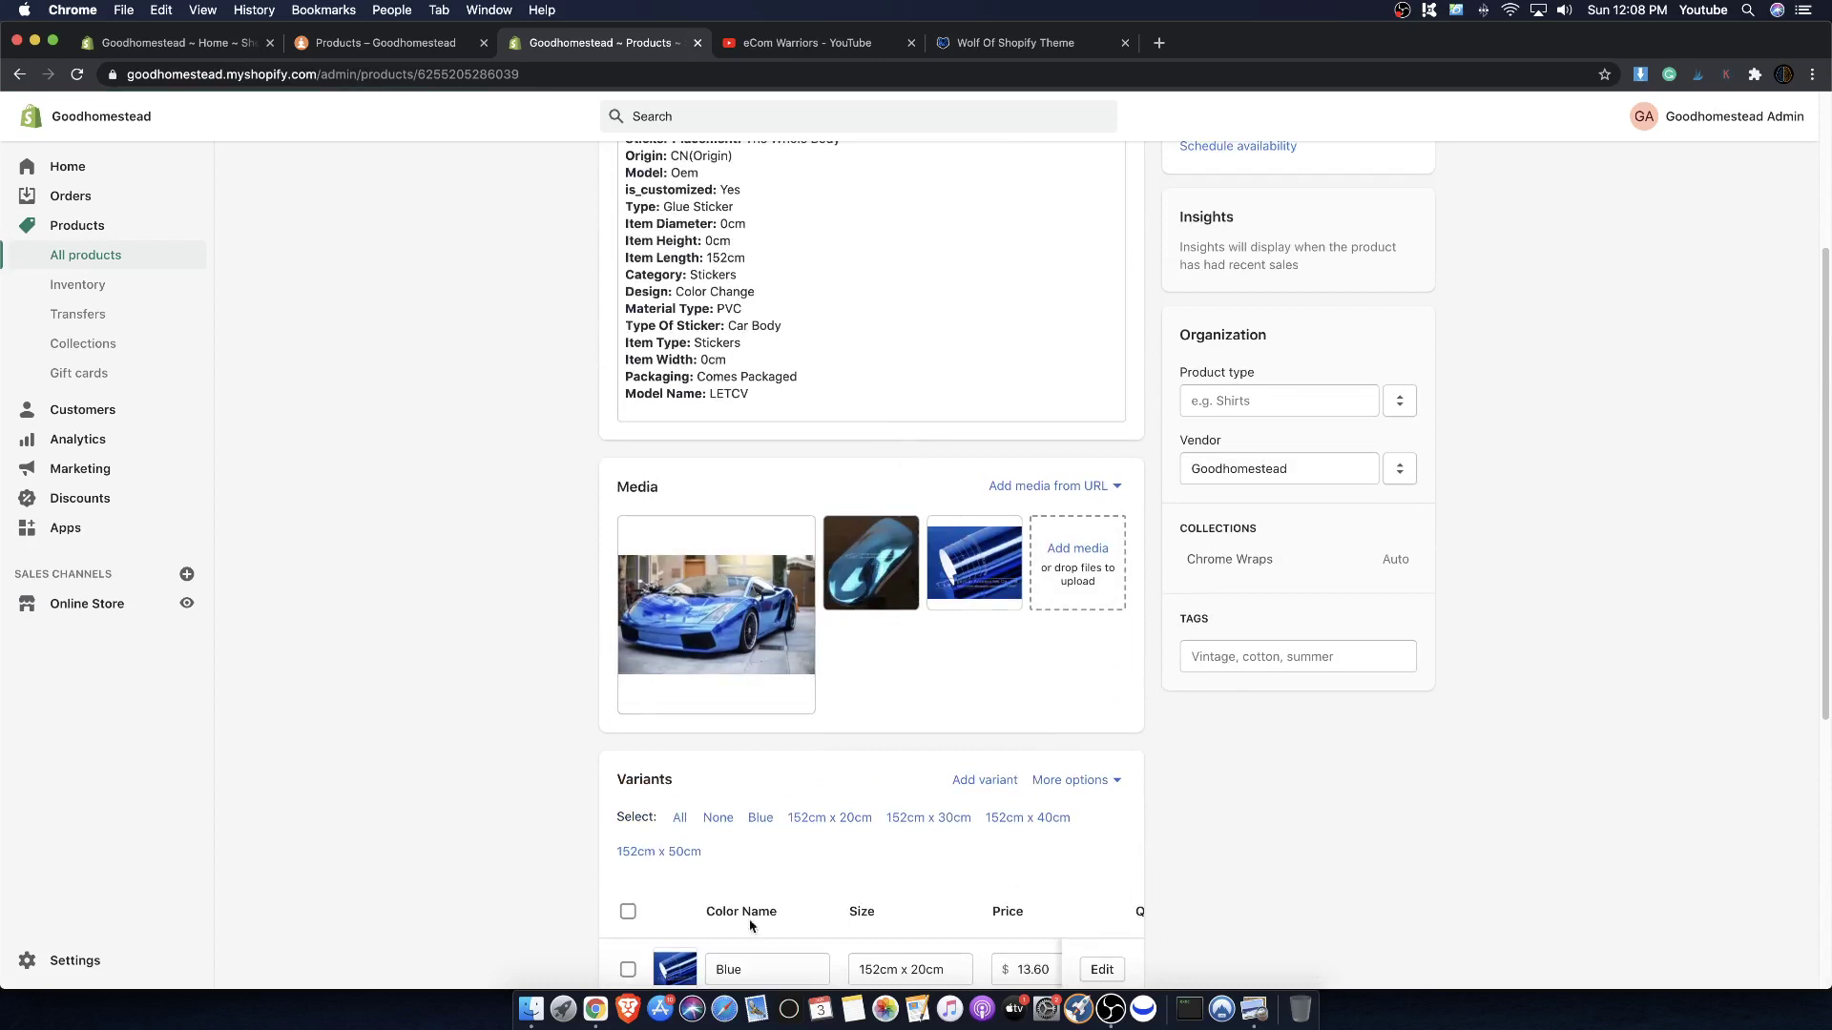
scroll(318, 462, "up", 3)
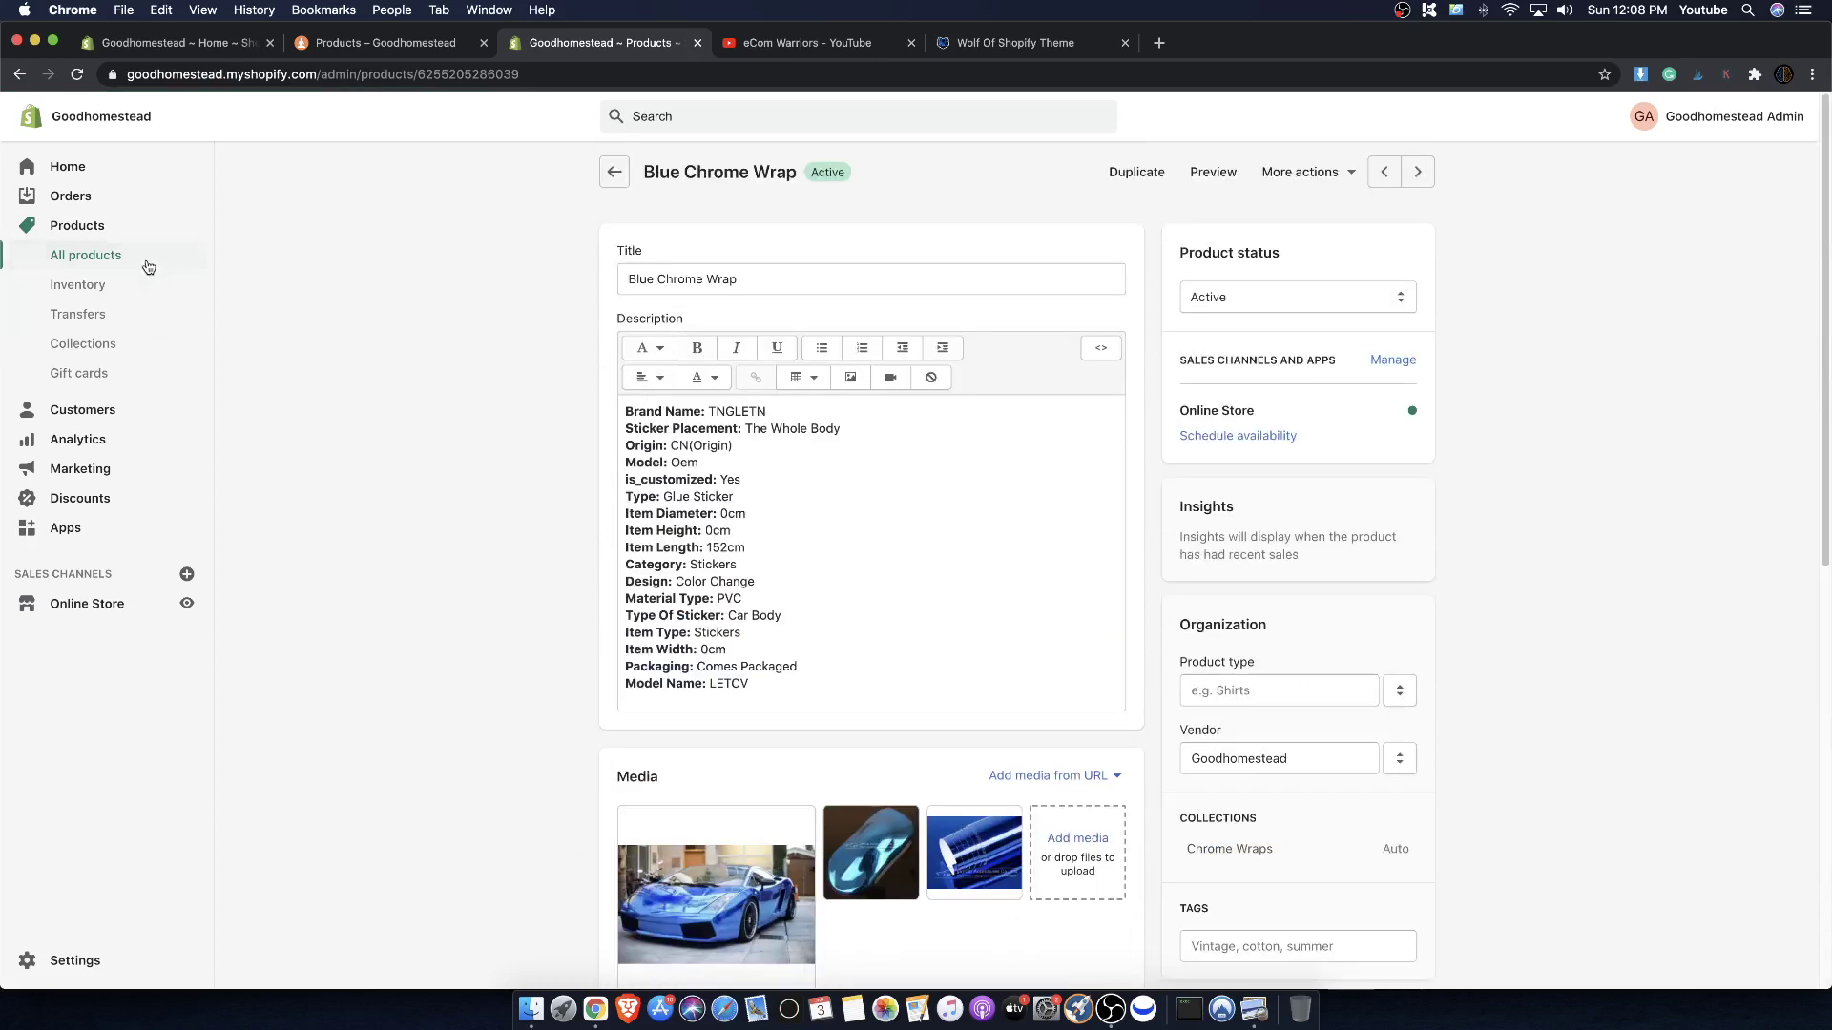
- Open the third media image of the Sky Blue Chrome Wrap product and take a screenshot of nearly the whole blue car photo
left_click(148, 264)
scroll(543, 658, "down", 5)
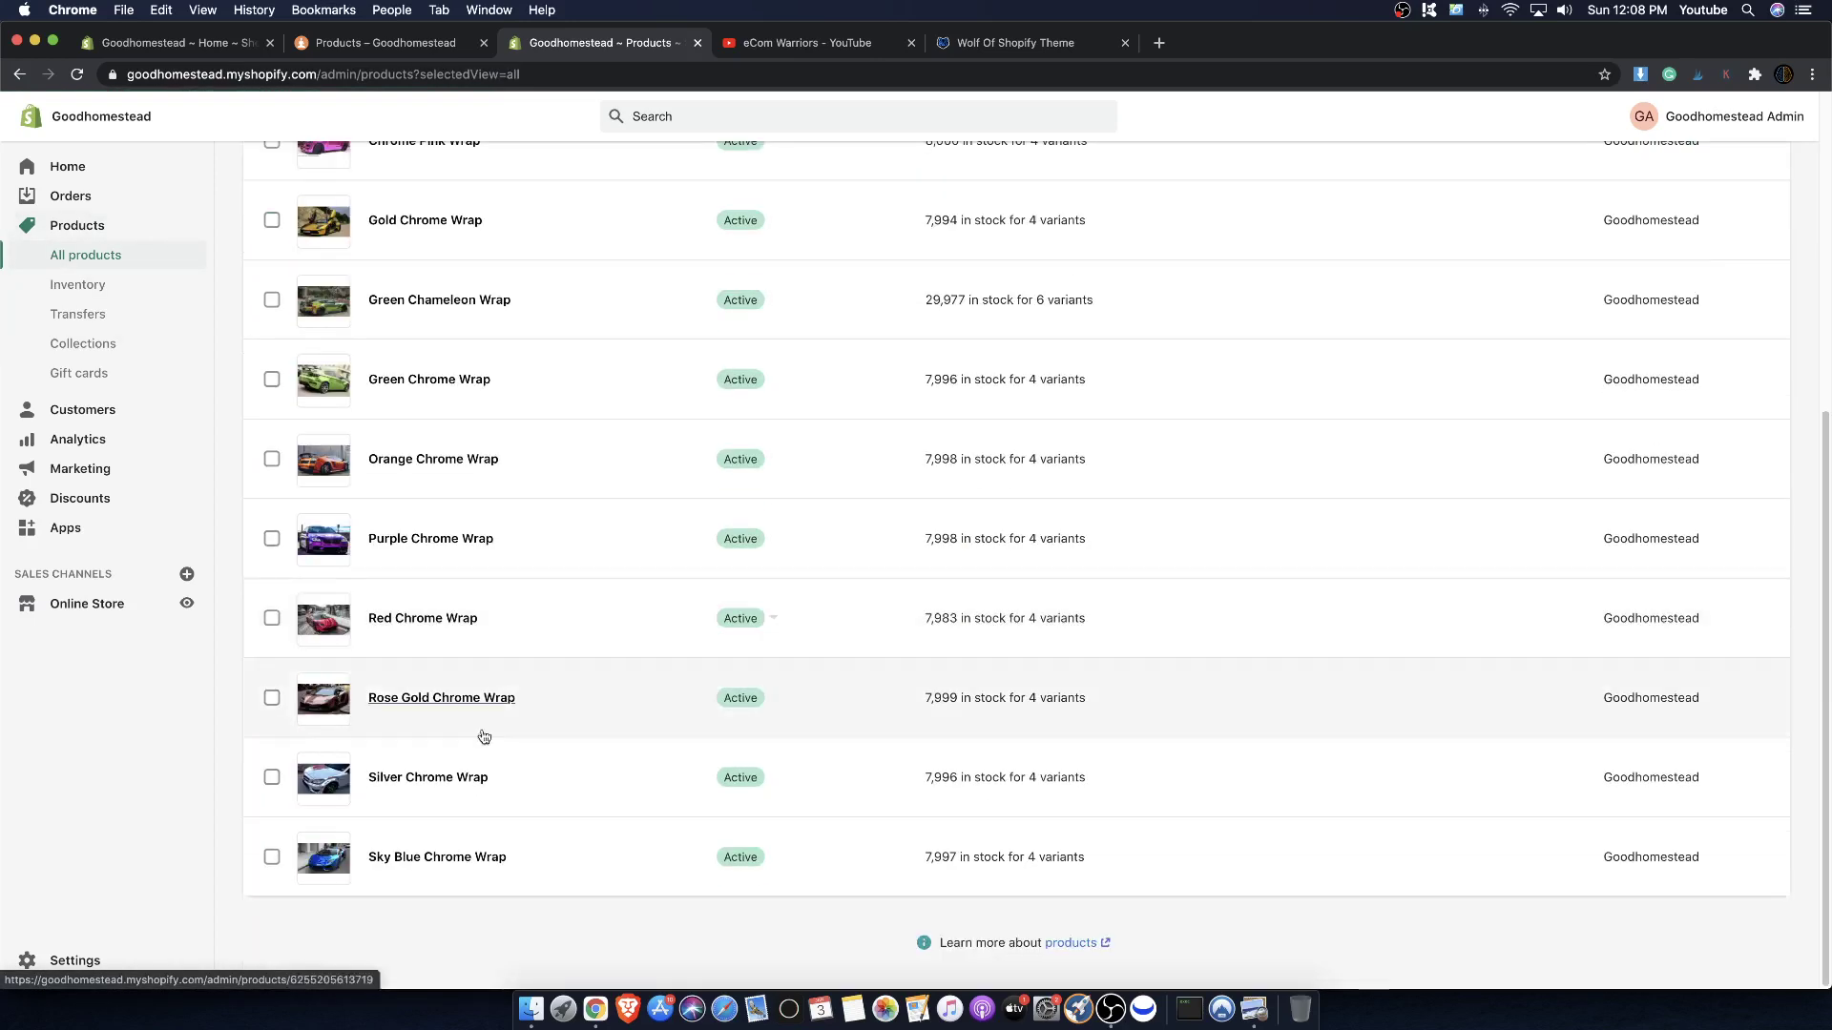
left_click(340, 857)
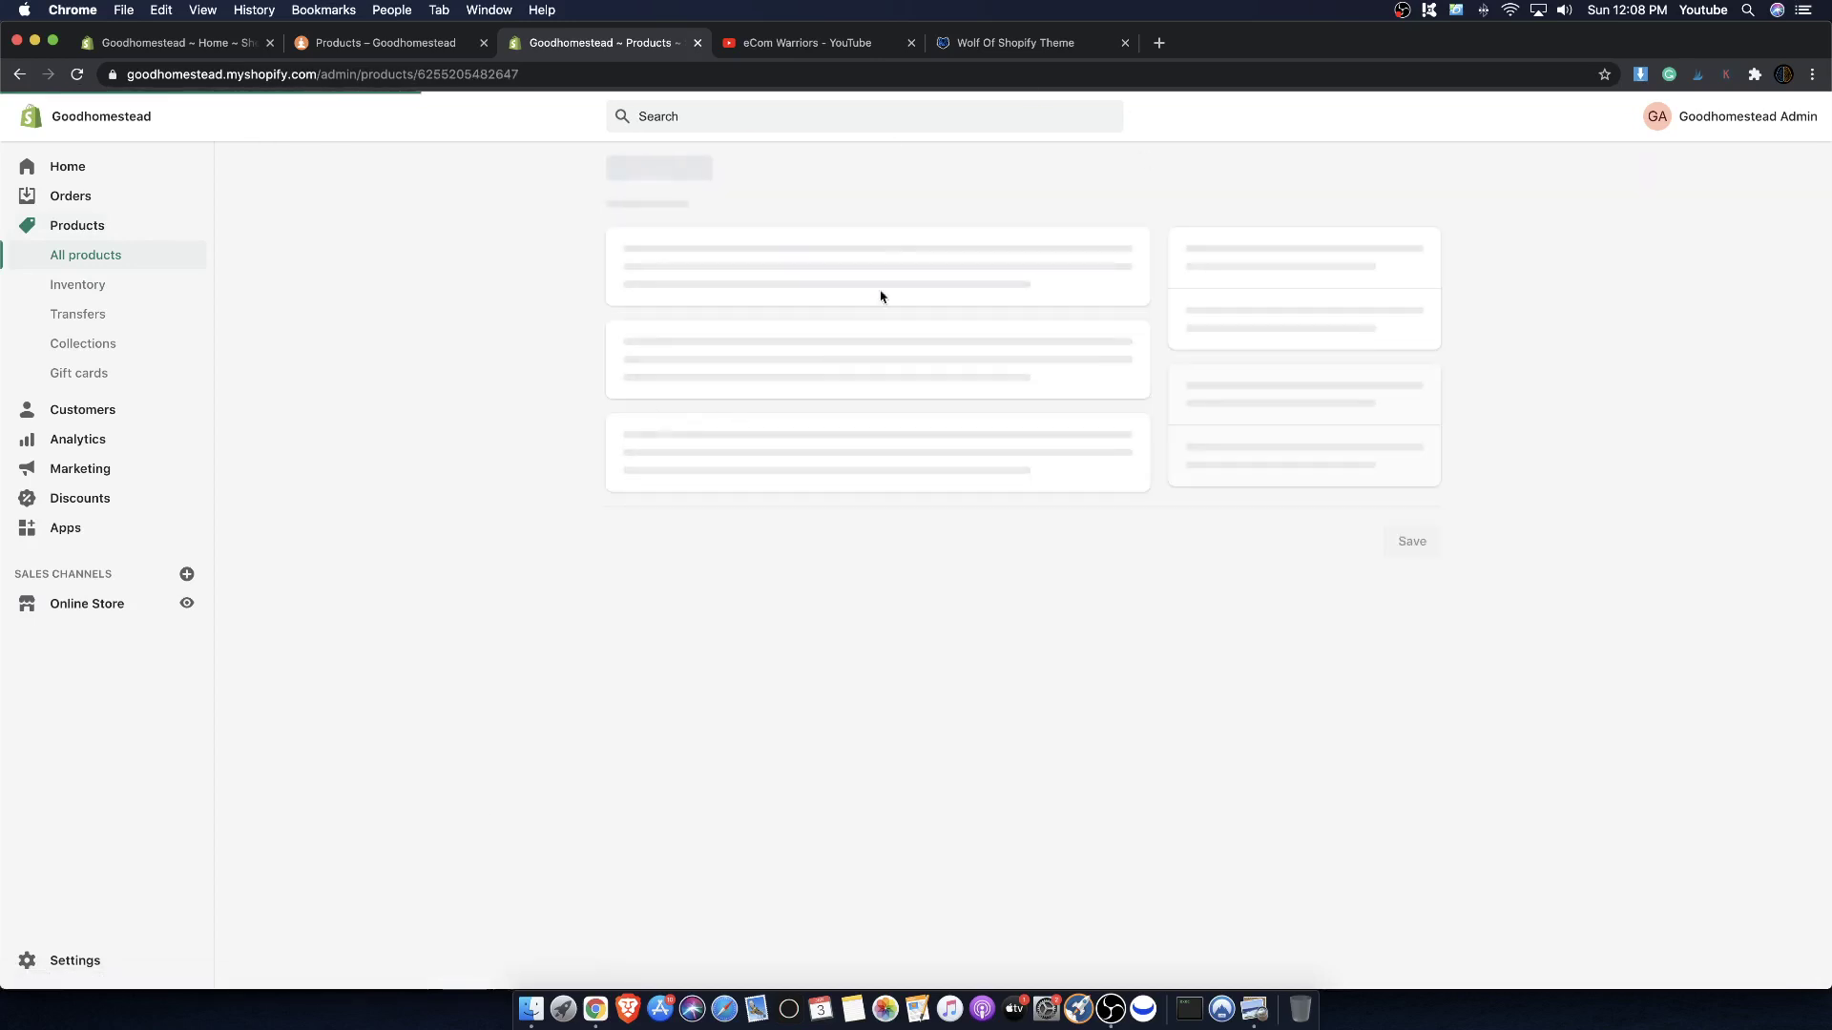
scroll(629, 420, "down", 3)
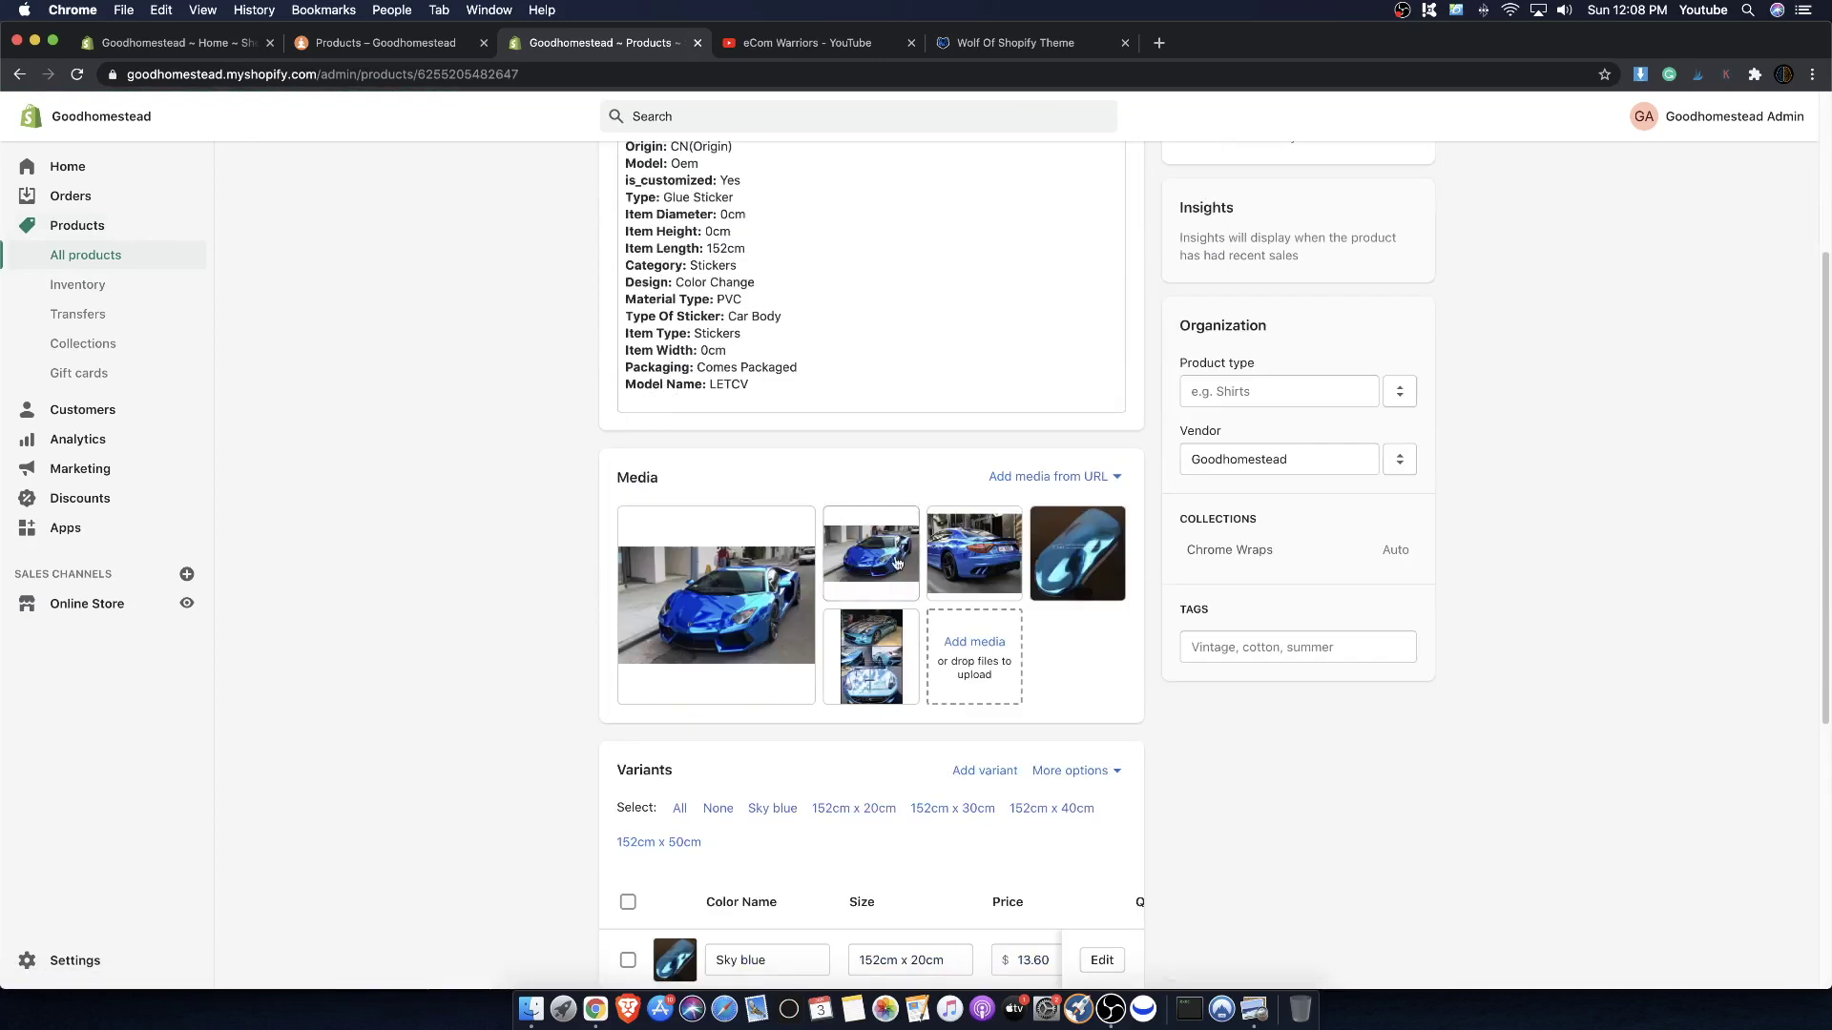
left_click(965, 544)
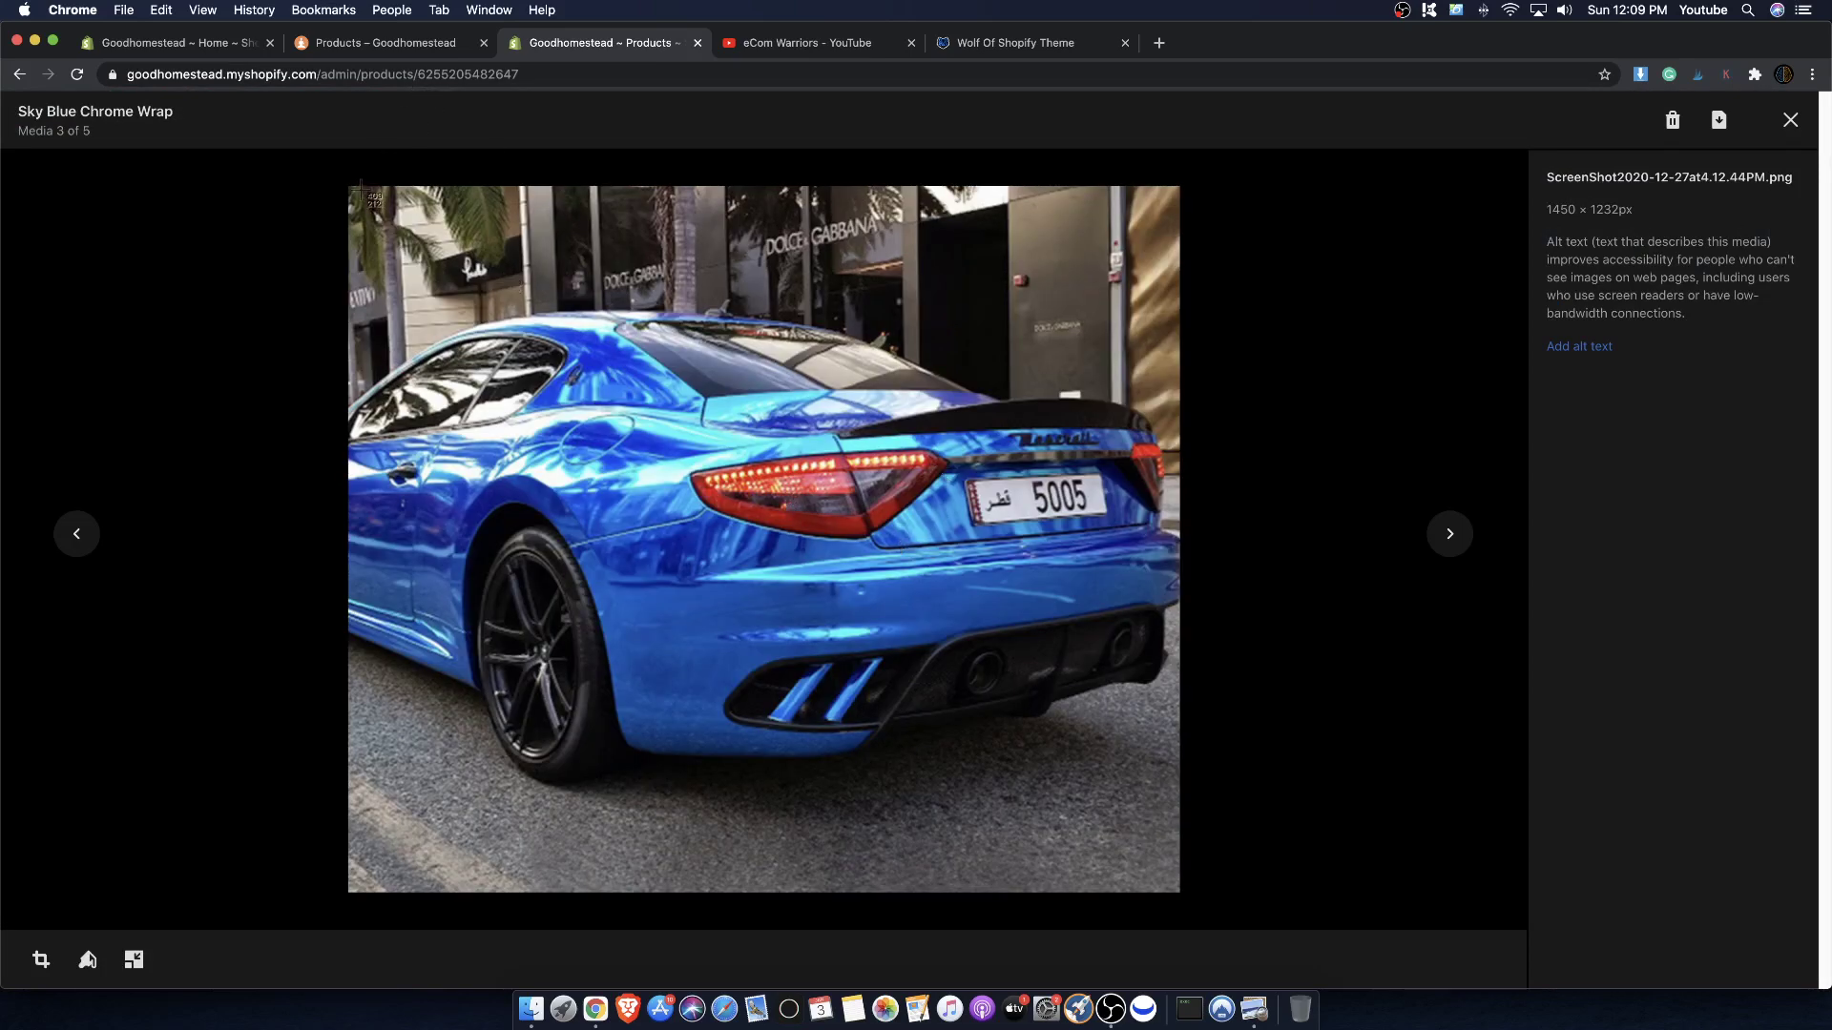
left_click_drag(361, 189, 1175, 891)
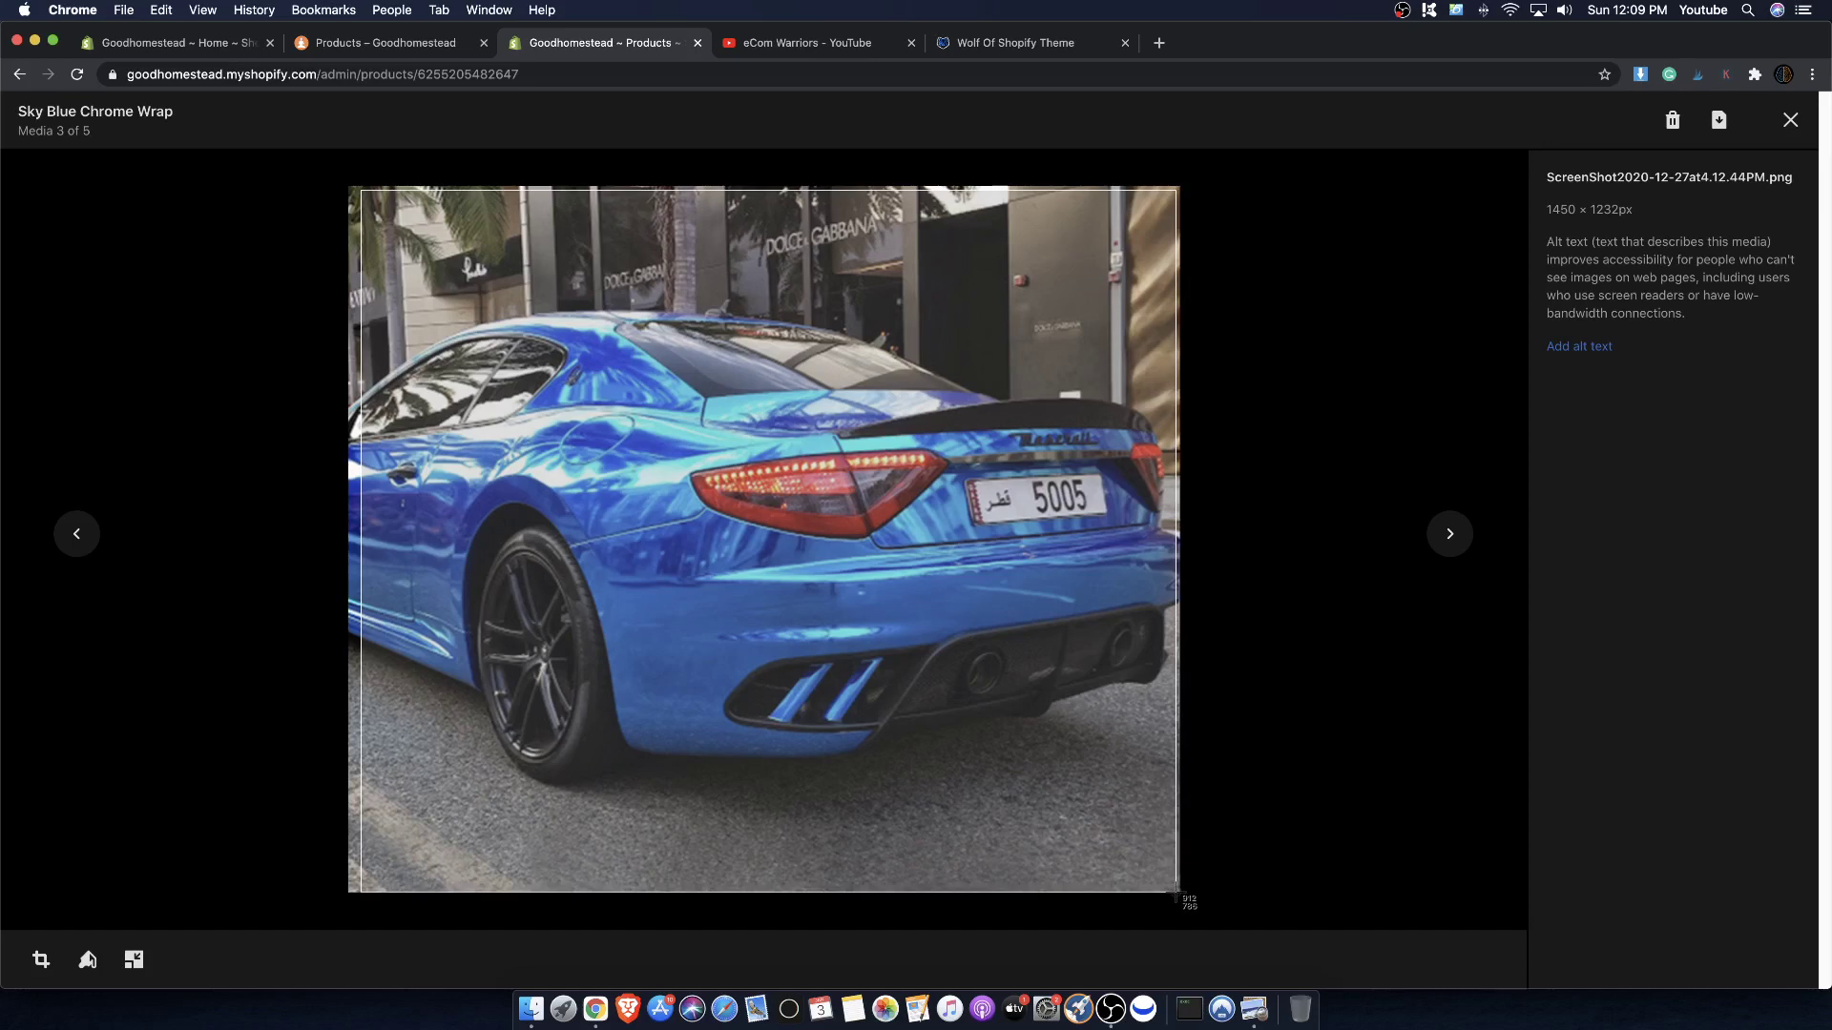
left_click_drag(1176, 891, 1176, 892)
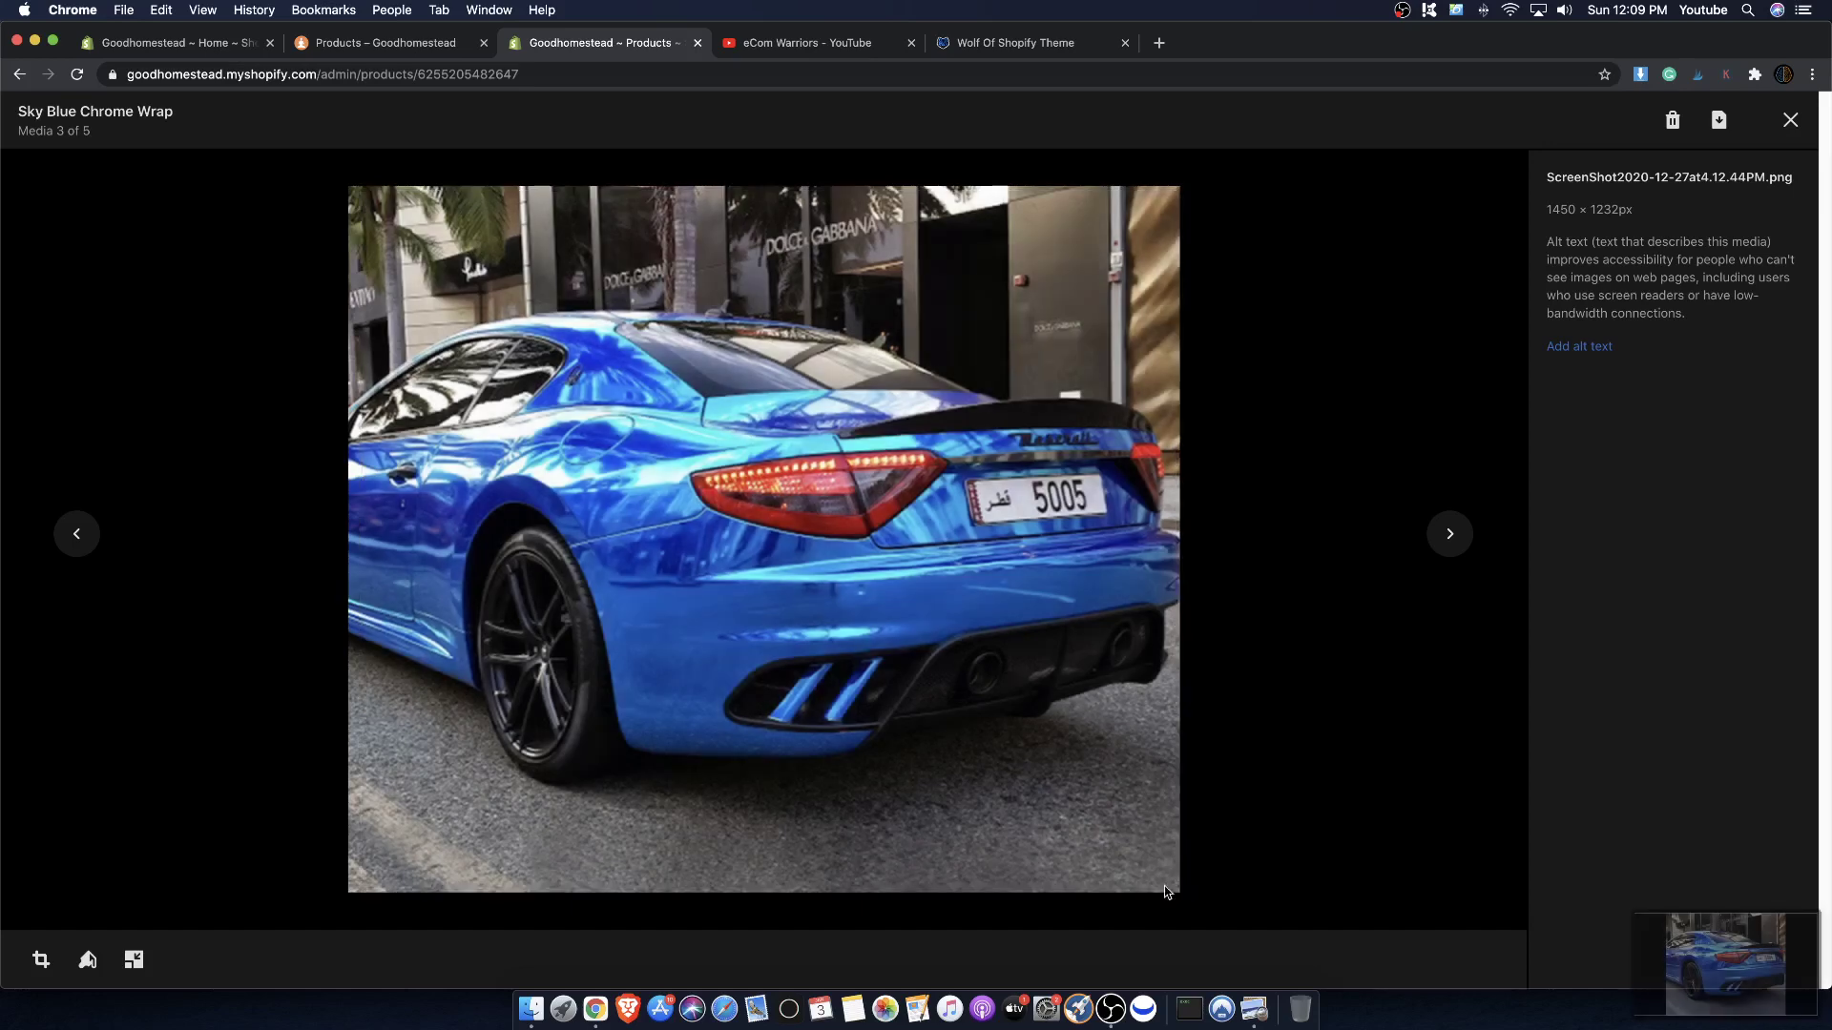
- Switch to the browser tab with the store's admin home and open the Online Store themes page
left_click(837, 48)
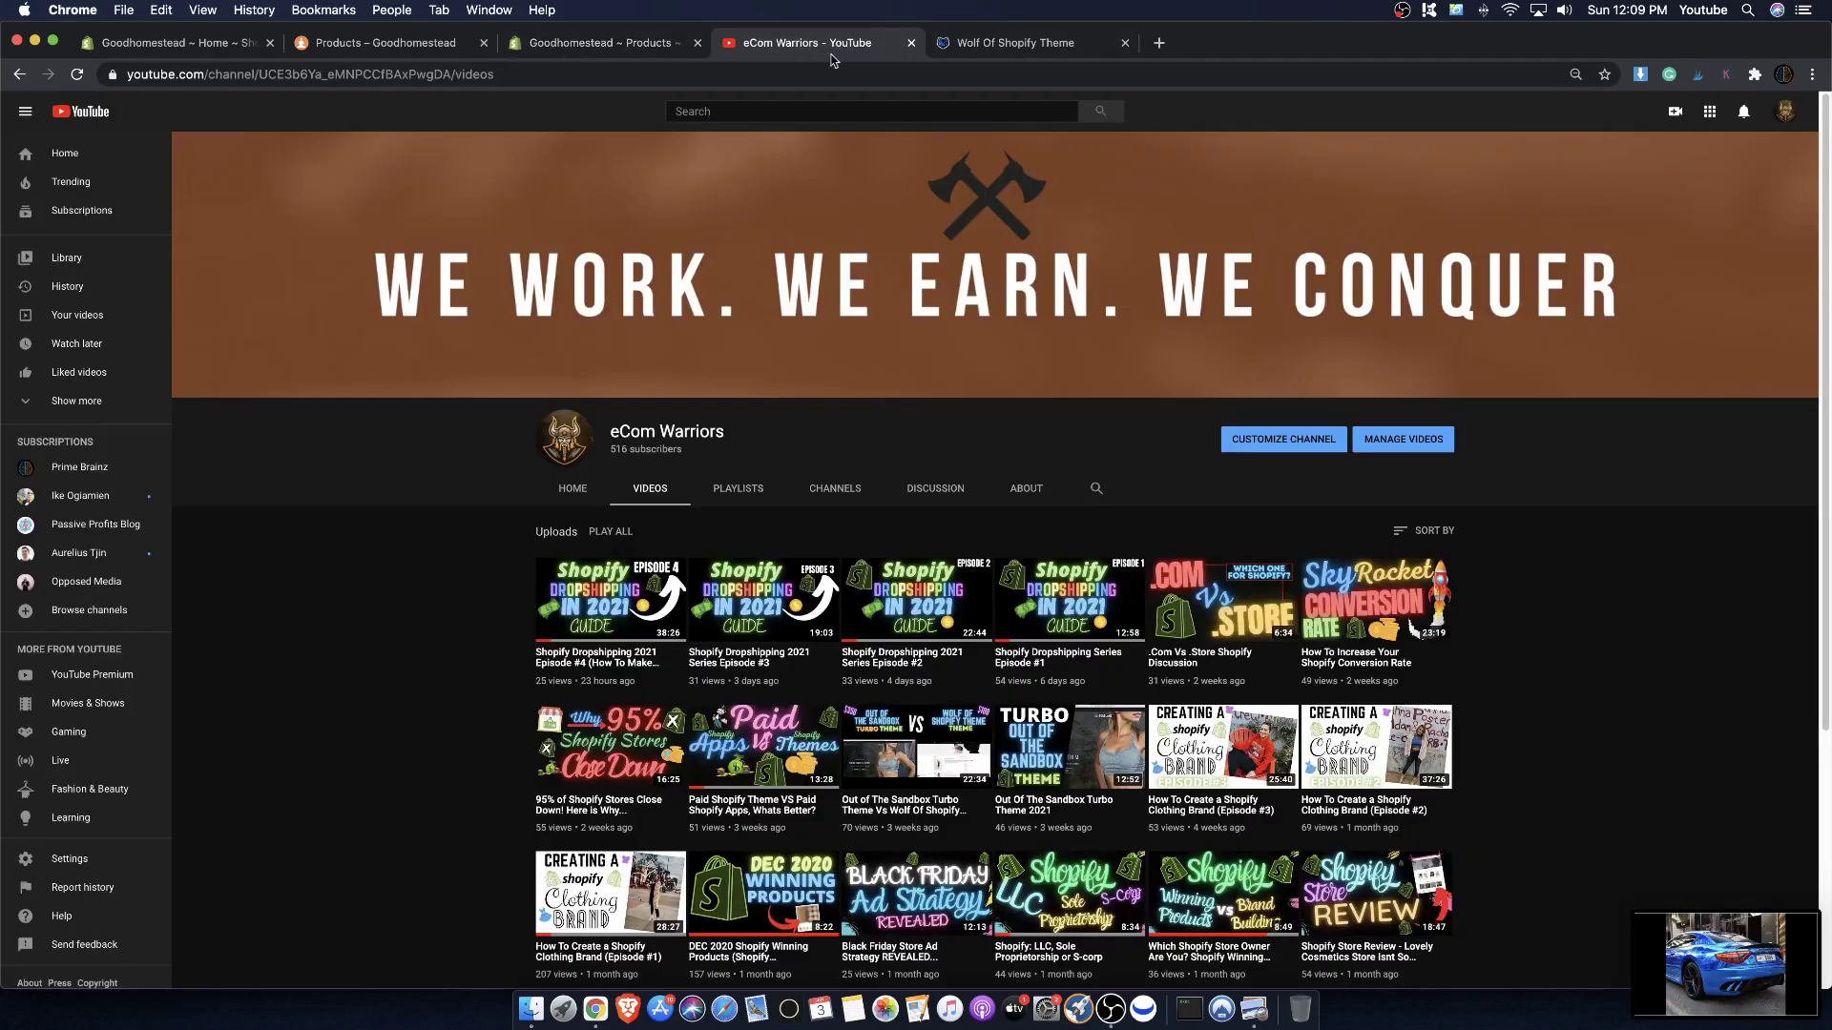
left_click(351, 42)
left_click(172, 42)
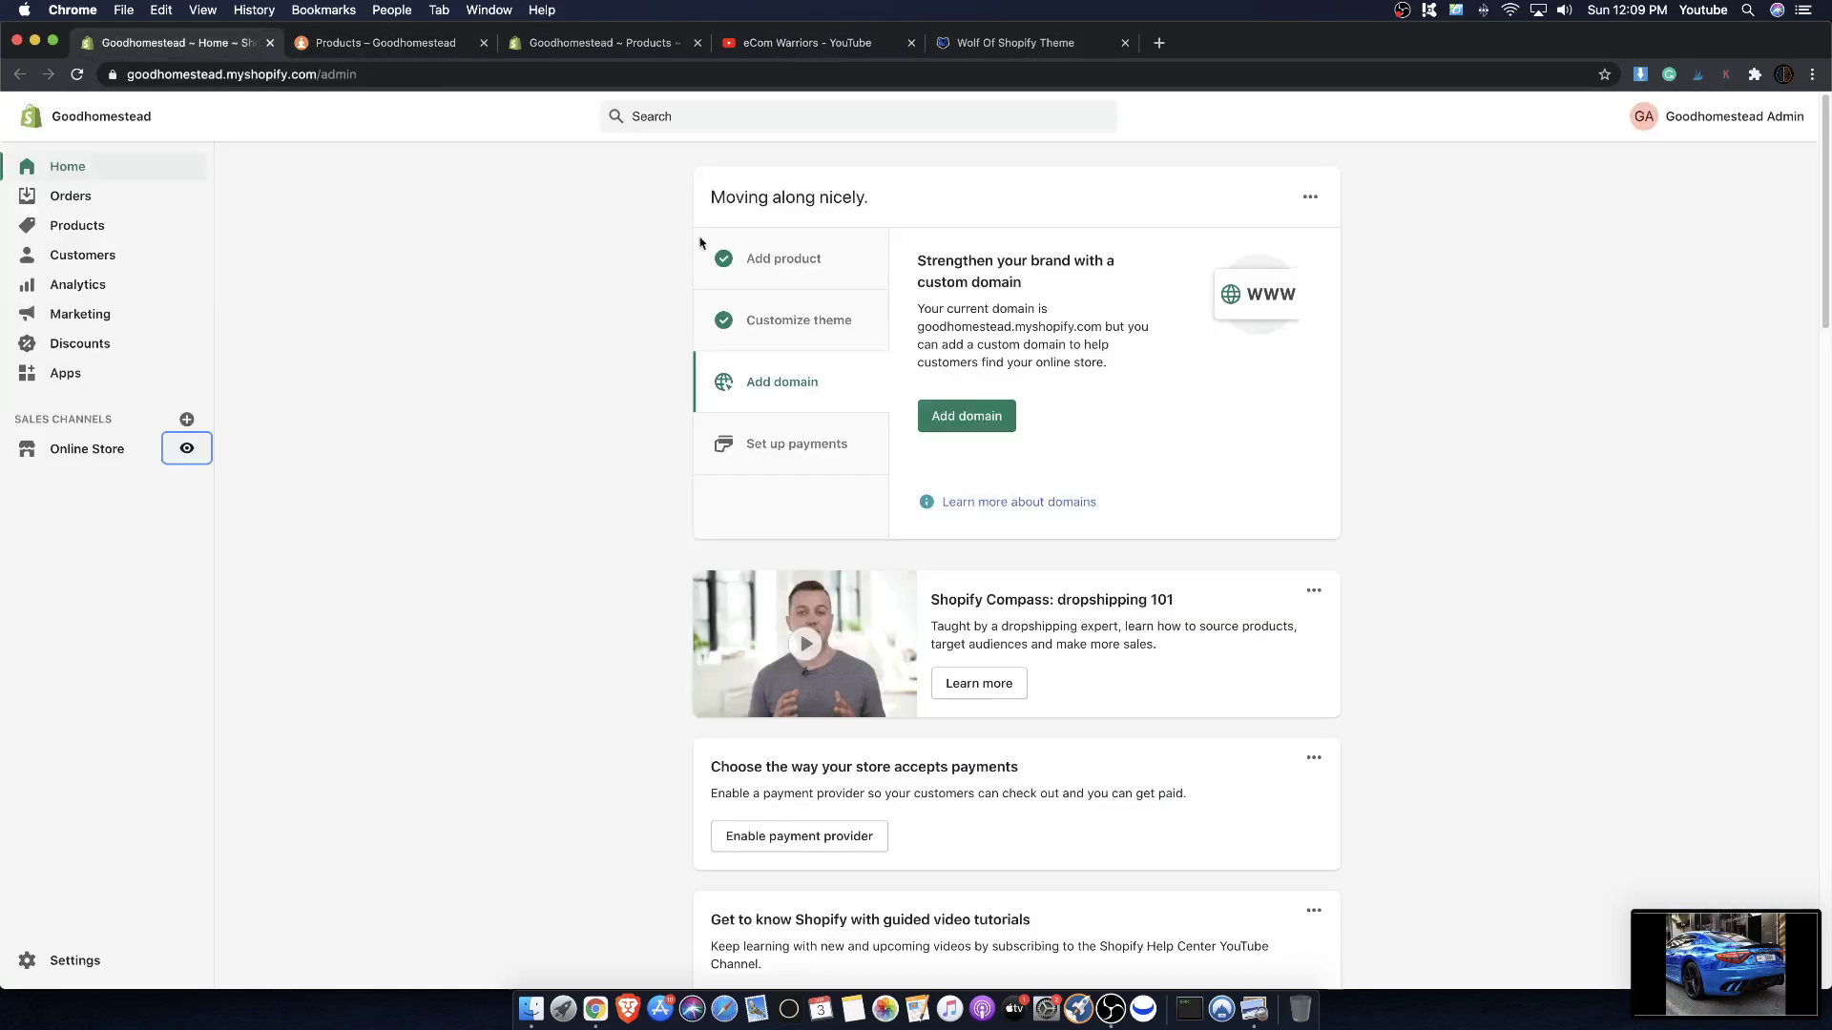
left_click(81, 456)
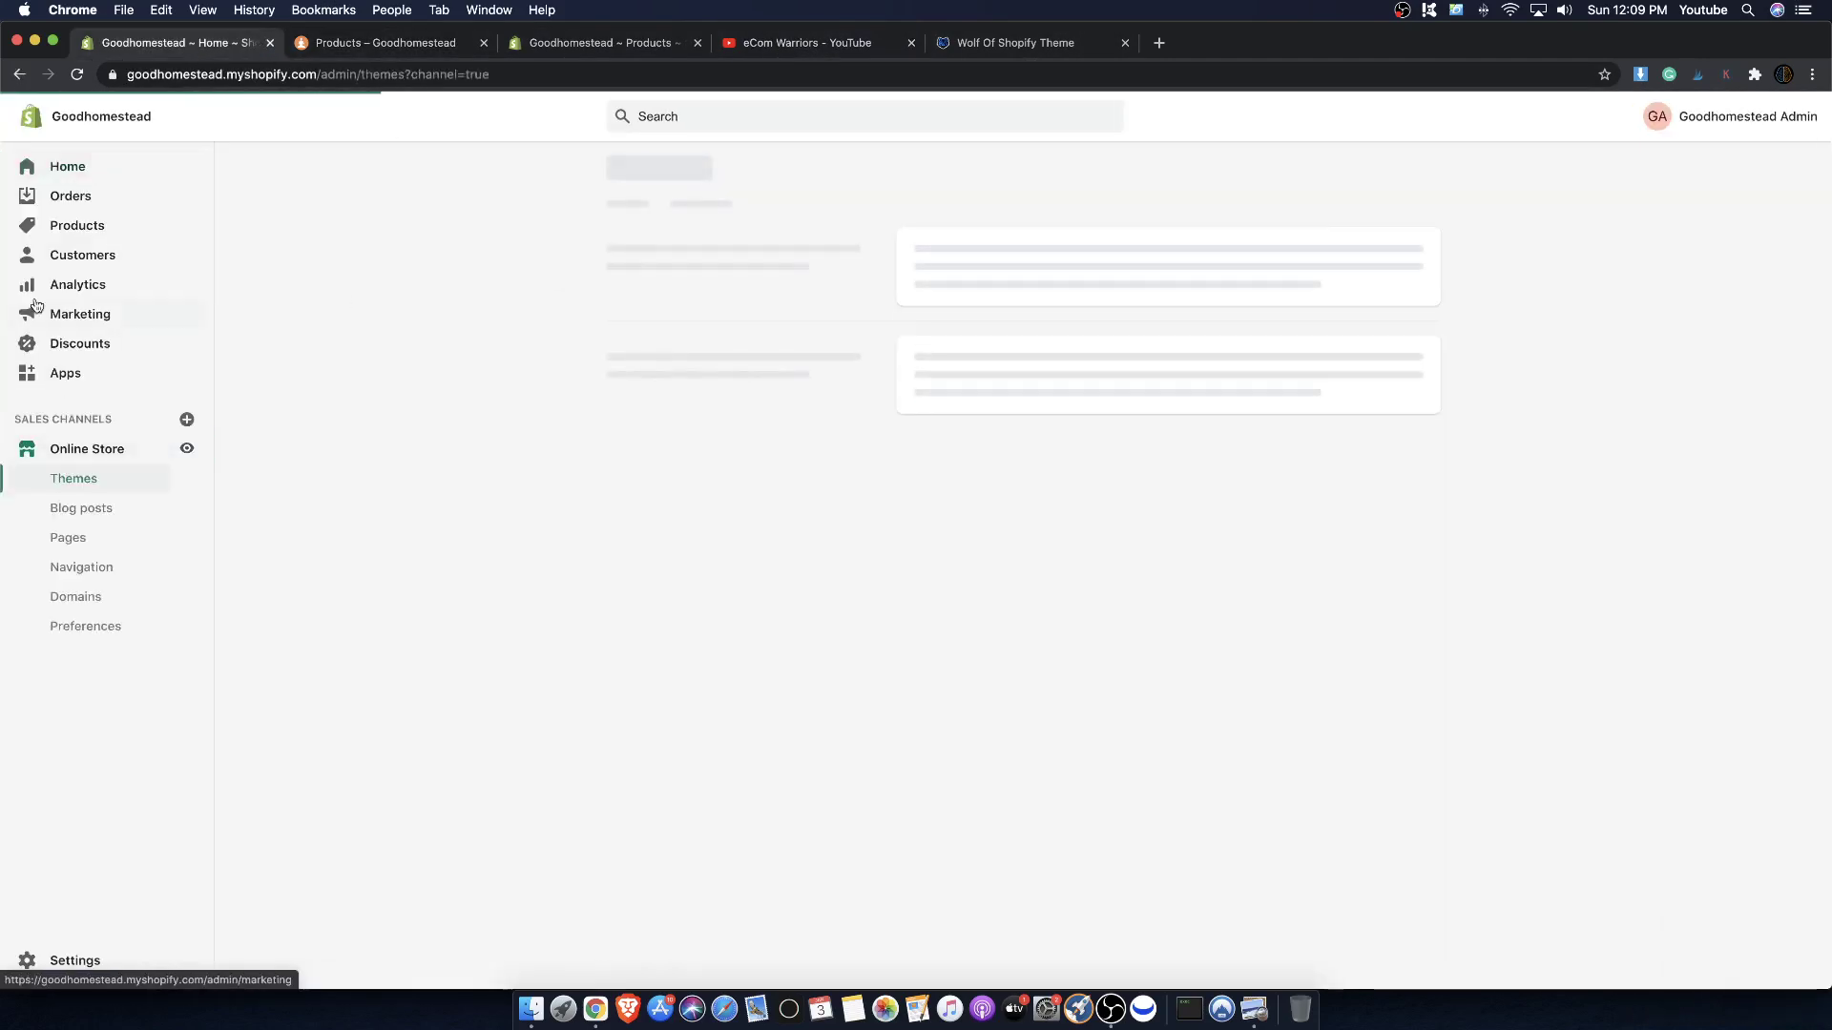
- Open the new blue car screenshot in Preview and show the markup tools
left_click(532, 1013)
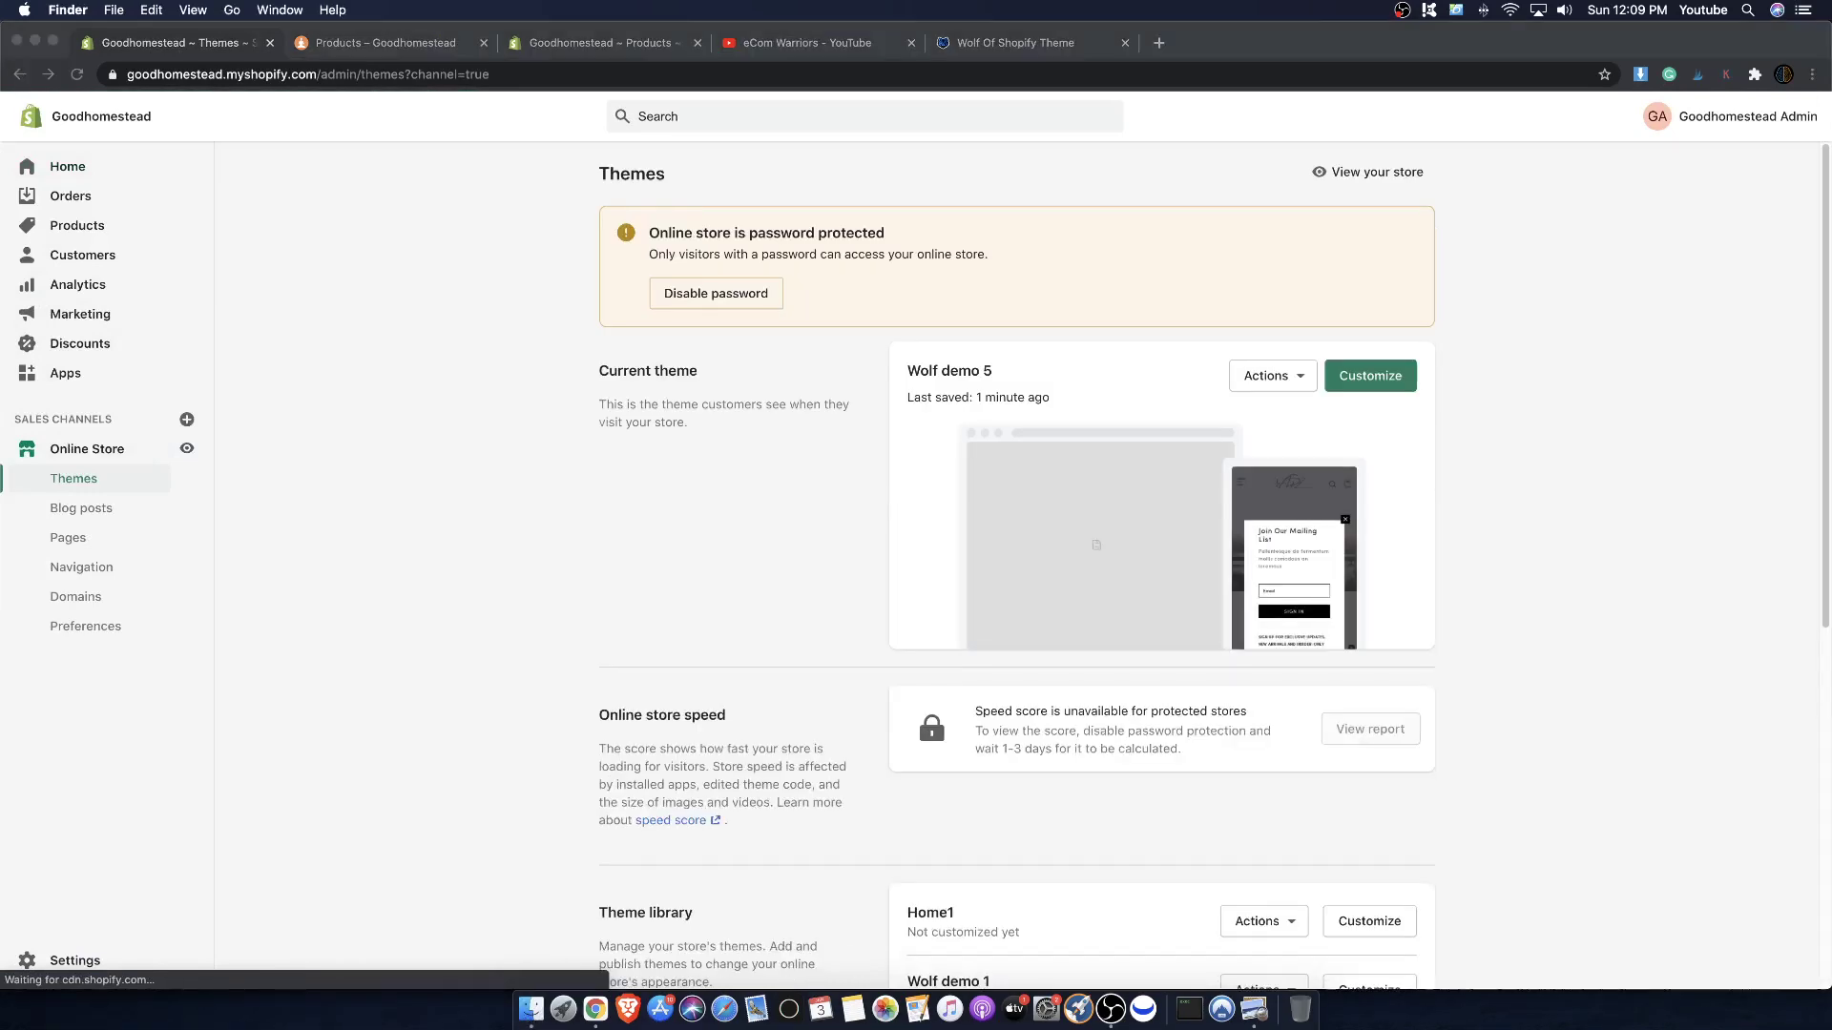
key("super+o")
left_click_drag(537, 98, 798, 120)
left_click(840, 111)
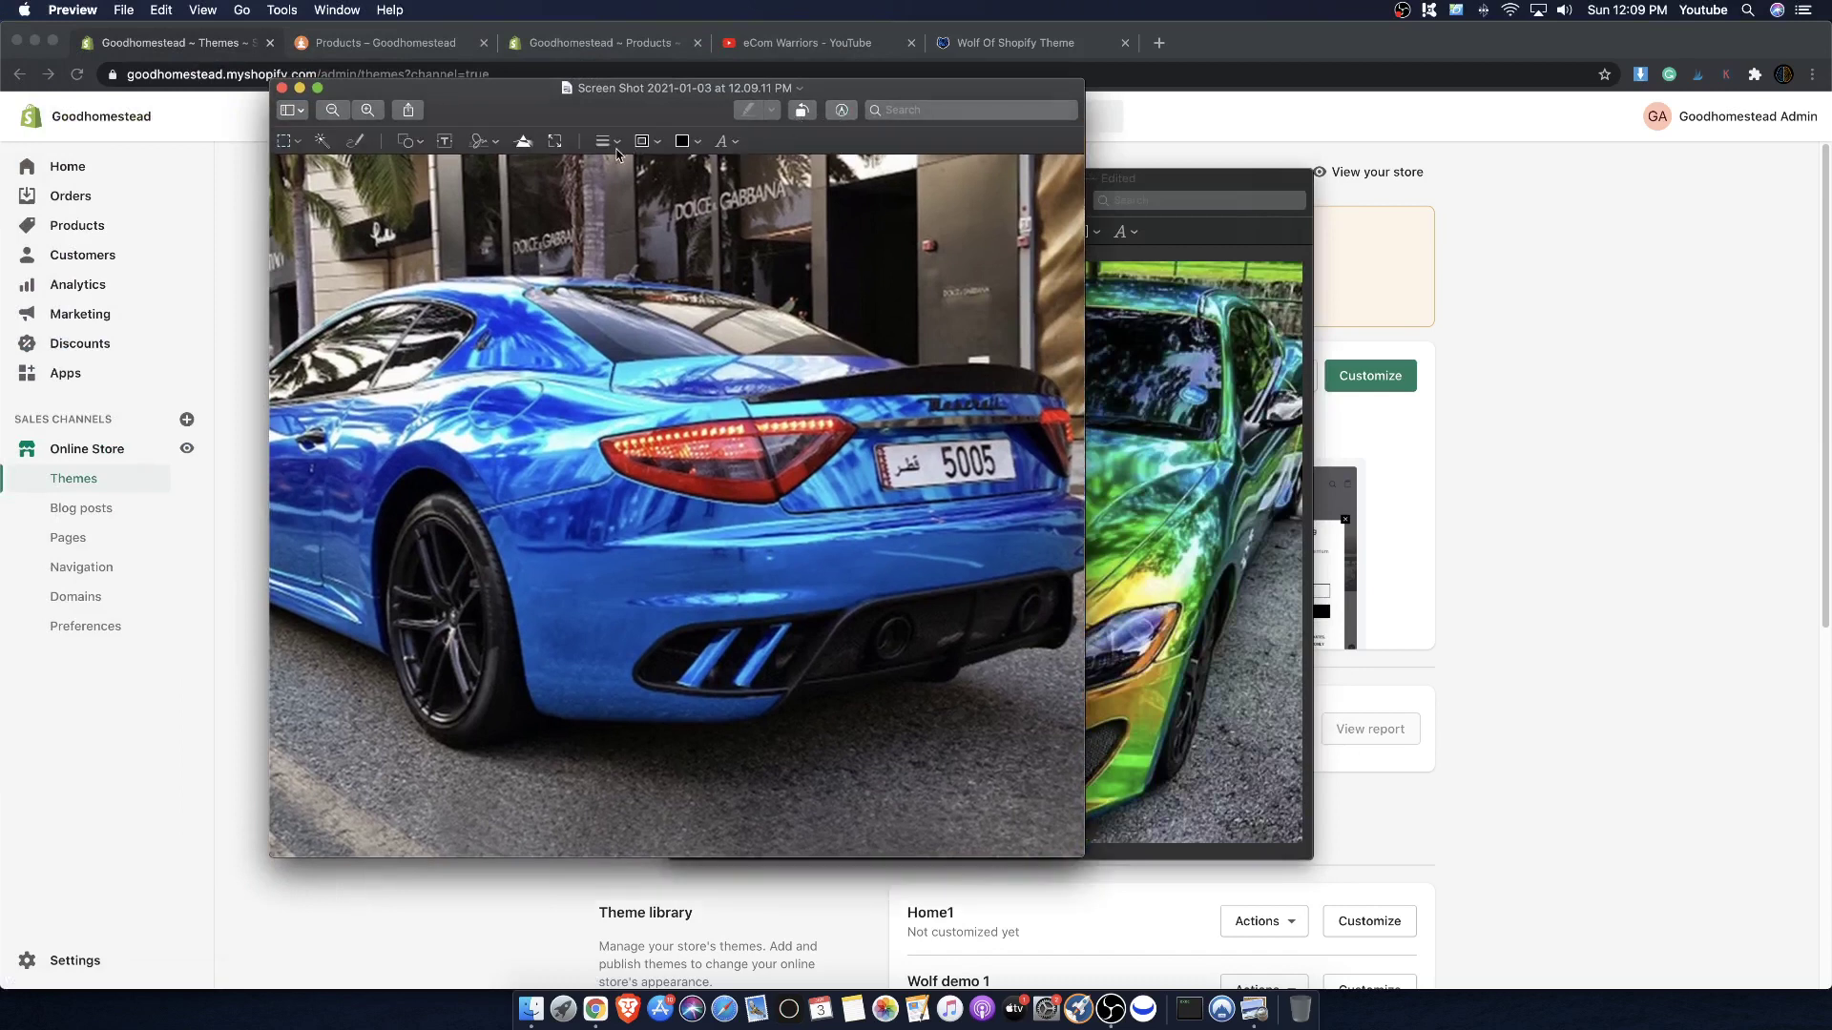
- Resize the blue car screenshot to 1300 × 1300 pixels with proportional scaling turned off
left_click(552, 141)
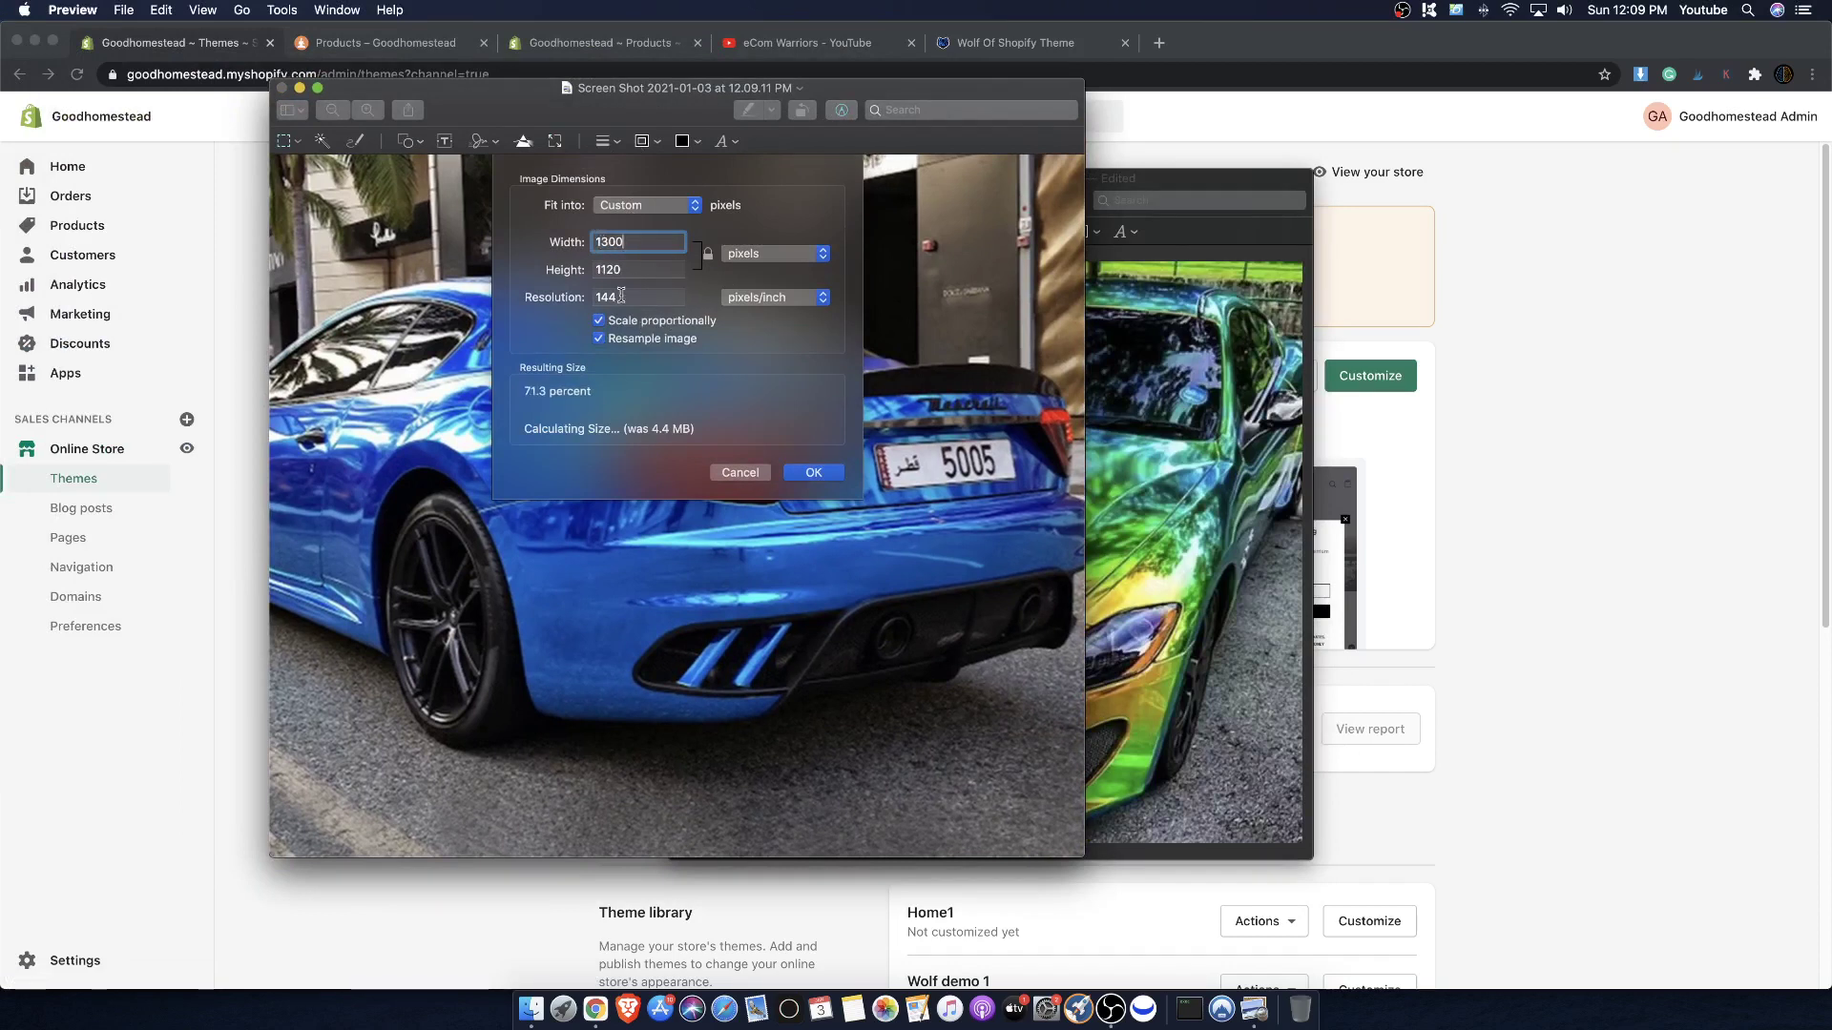
left_click(606, 259)
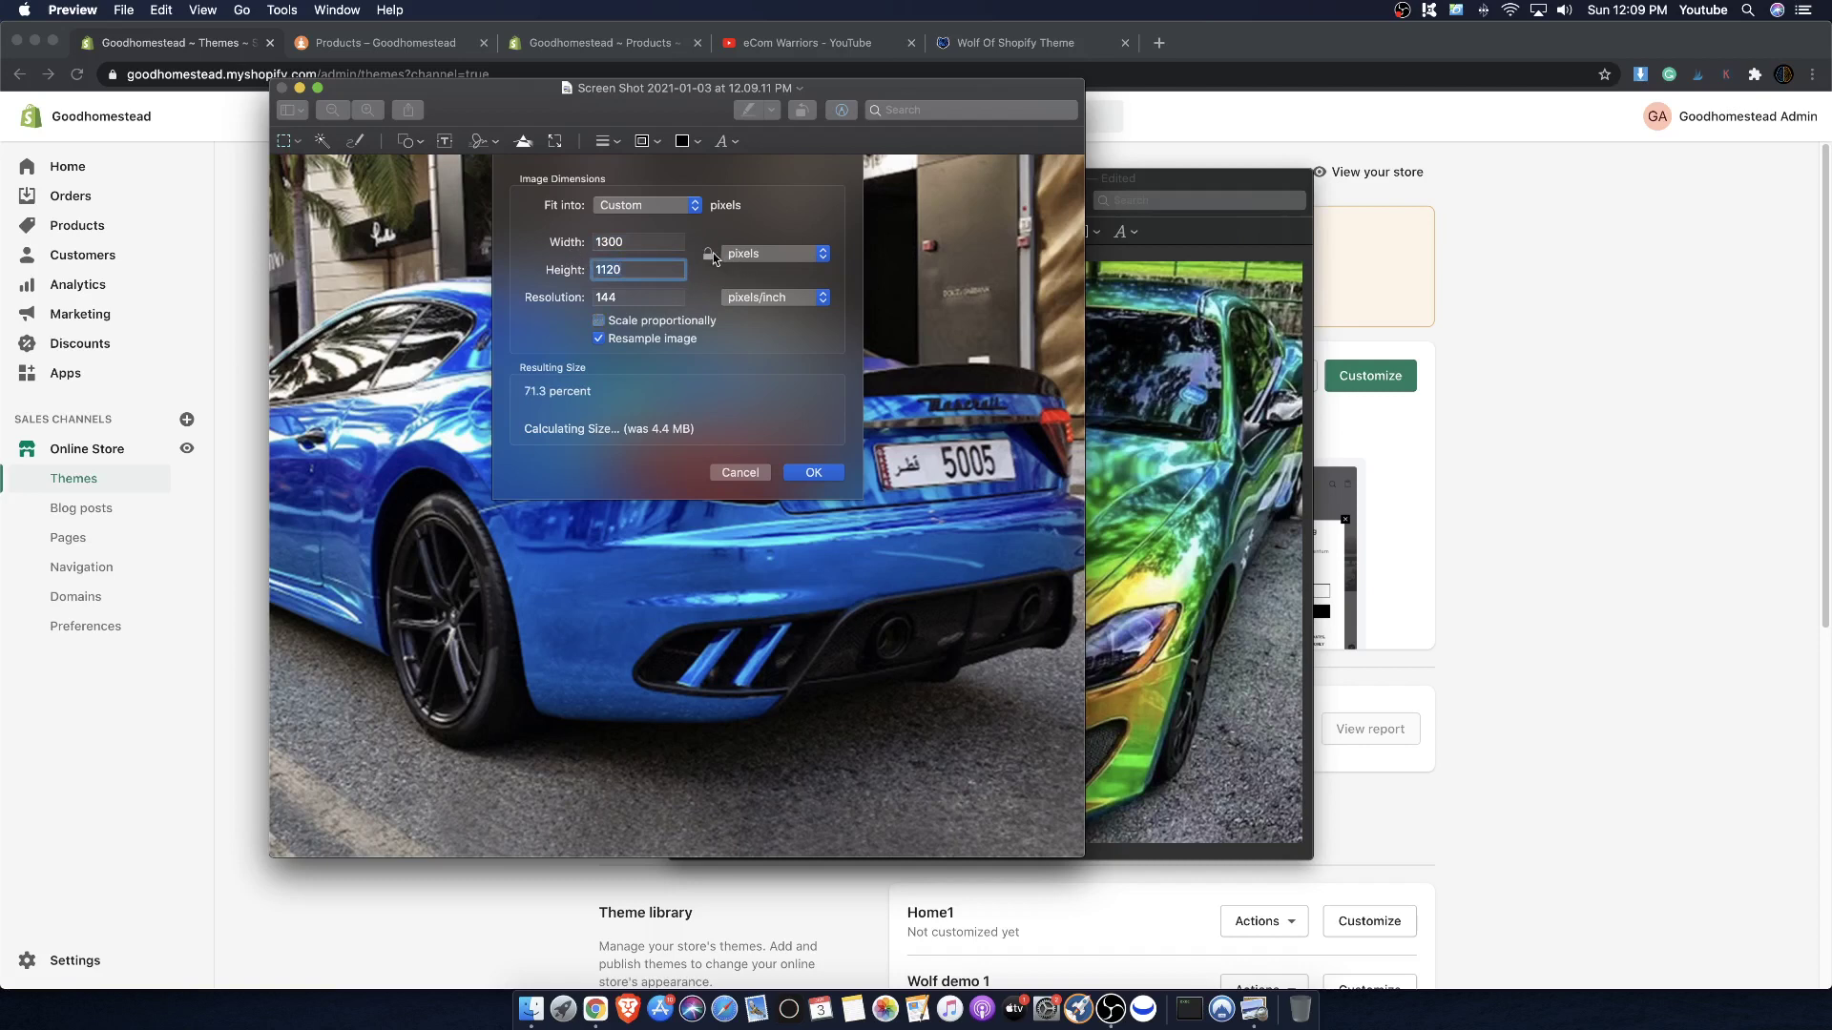
left_click(626, 298)
type("1300")
left_click(810, 474)
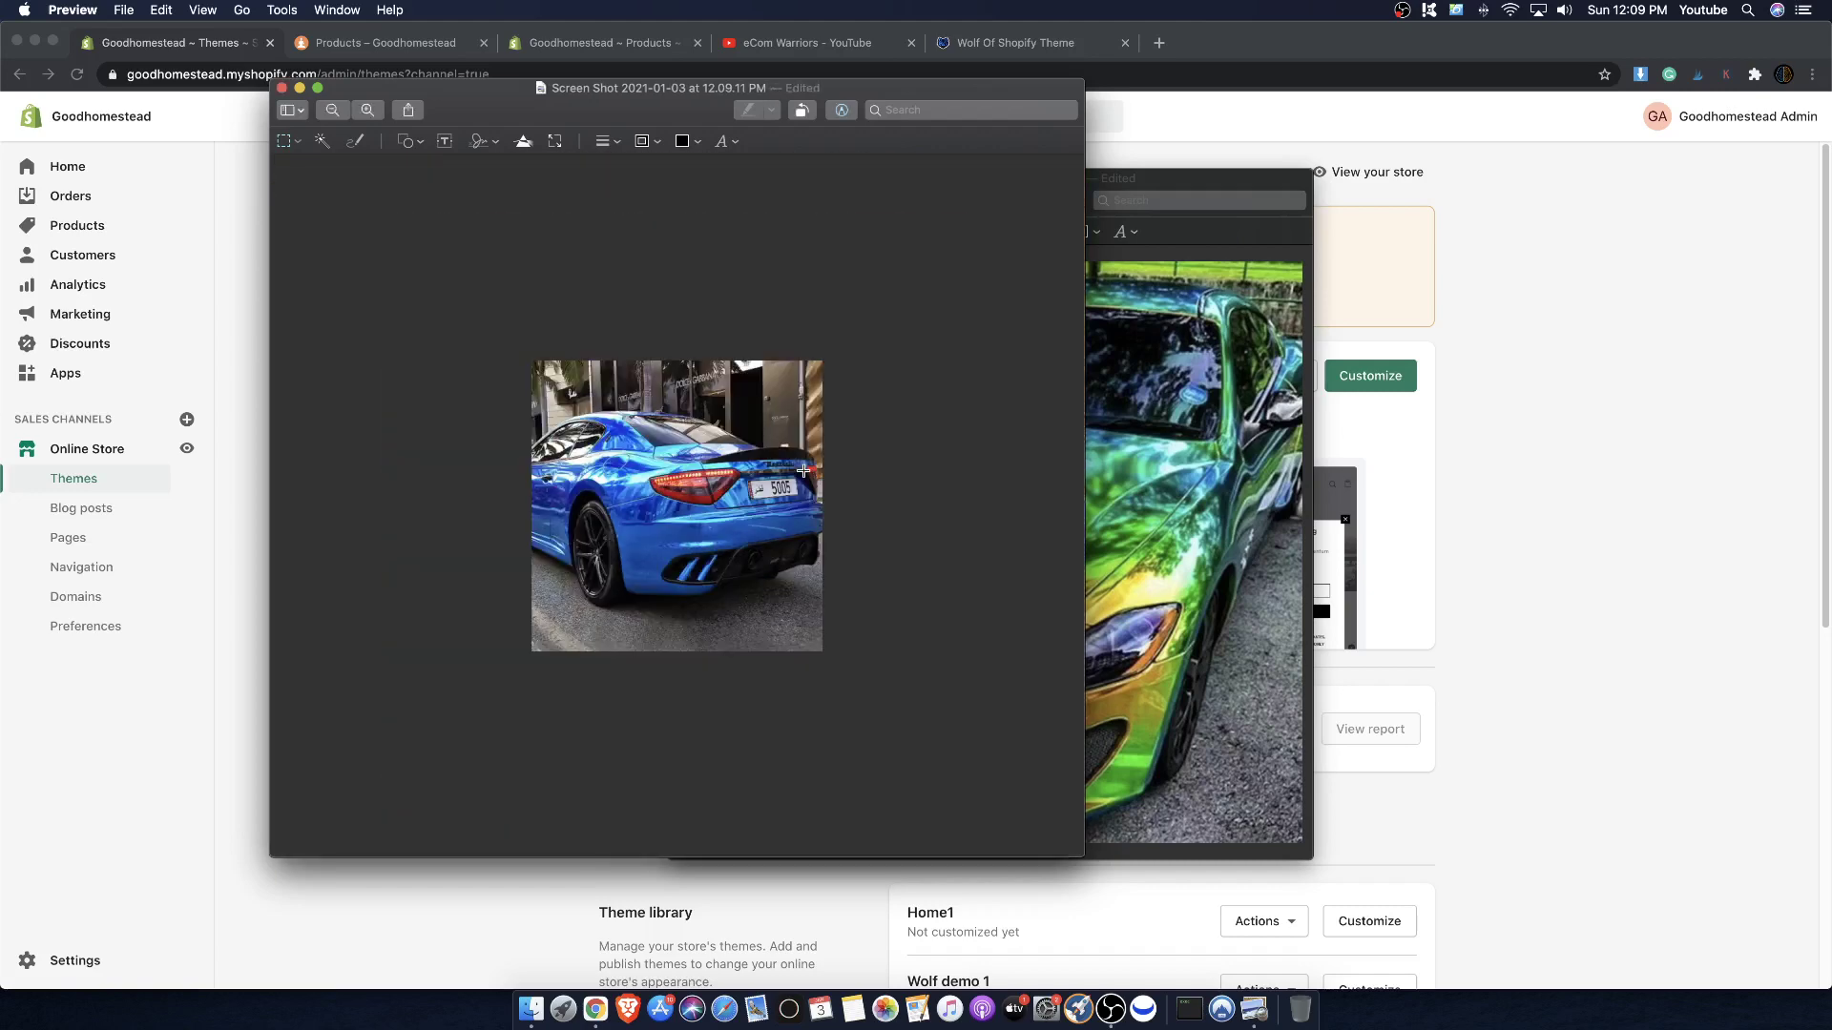
- Close both edited car images in Preview and open the Wolf demo 5 theme in the store's theme customizer
left_click(283, 89)
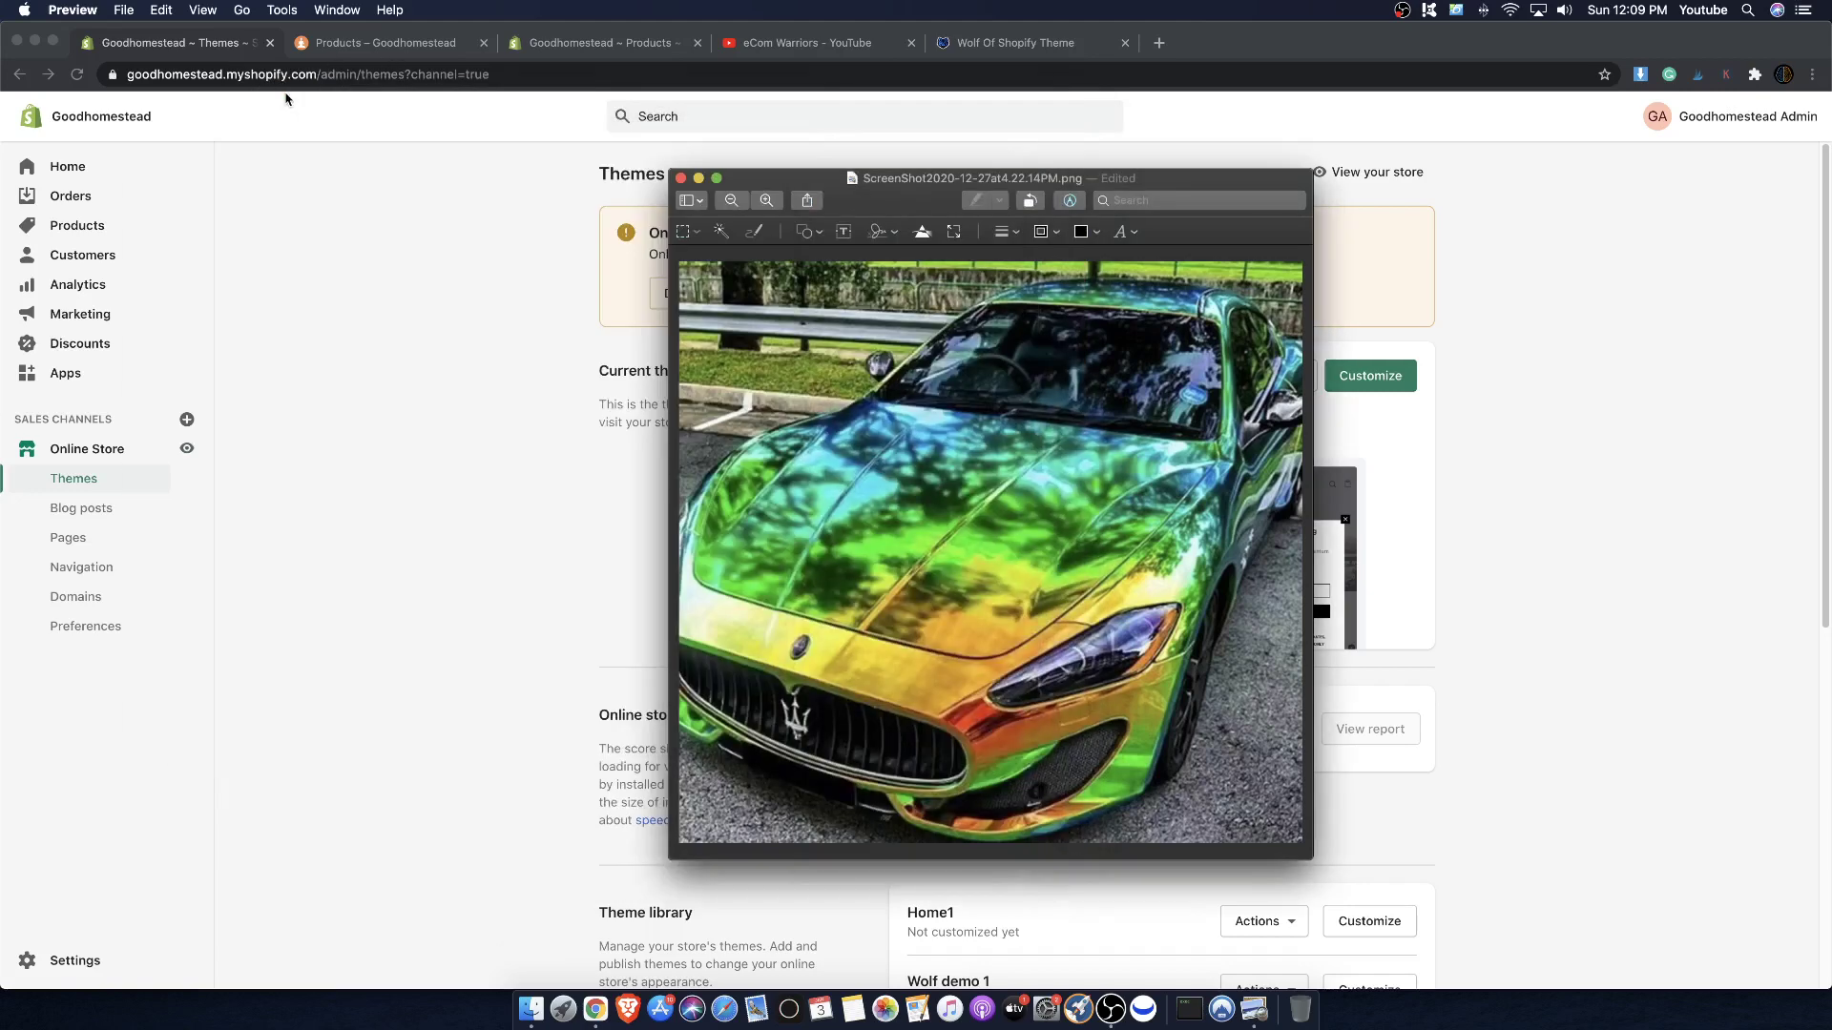
left_click(680, 178)
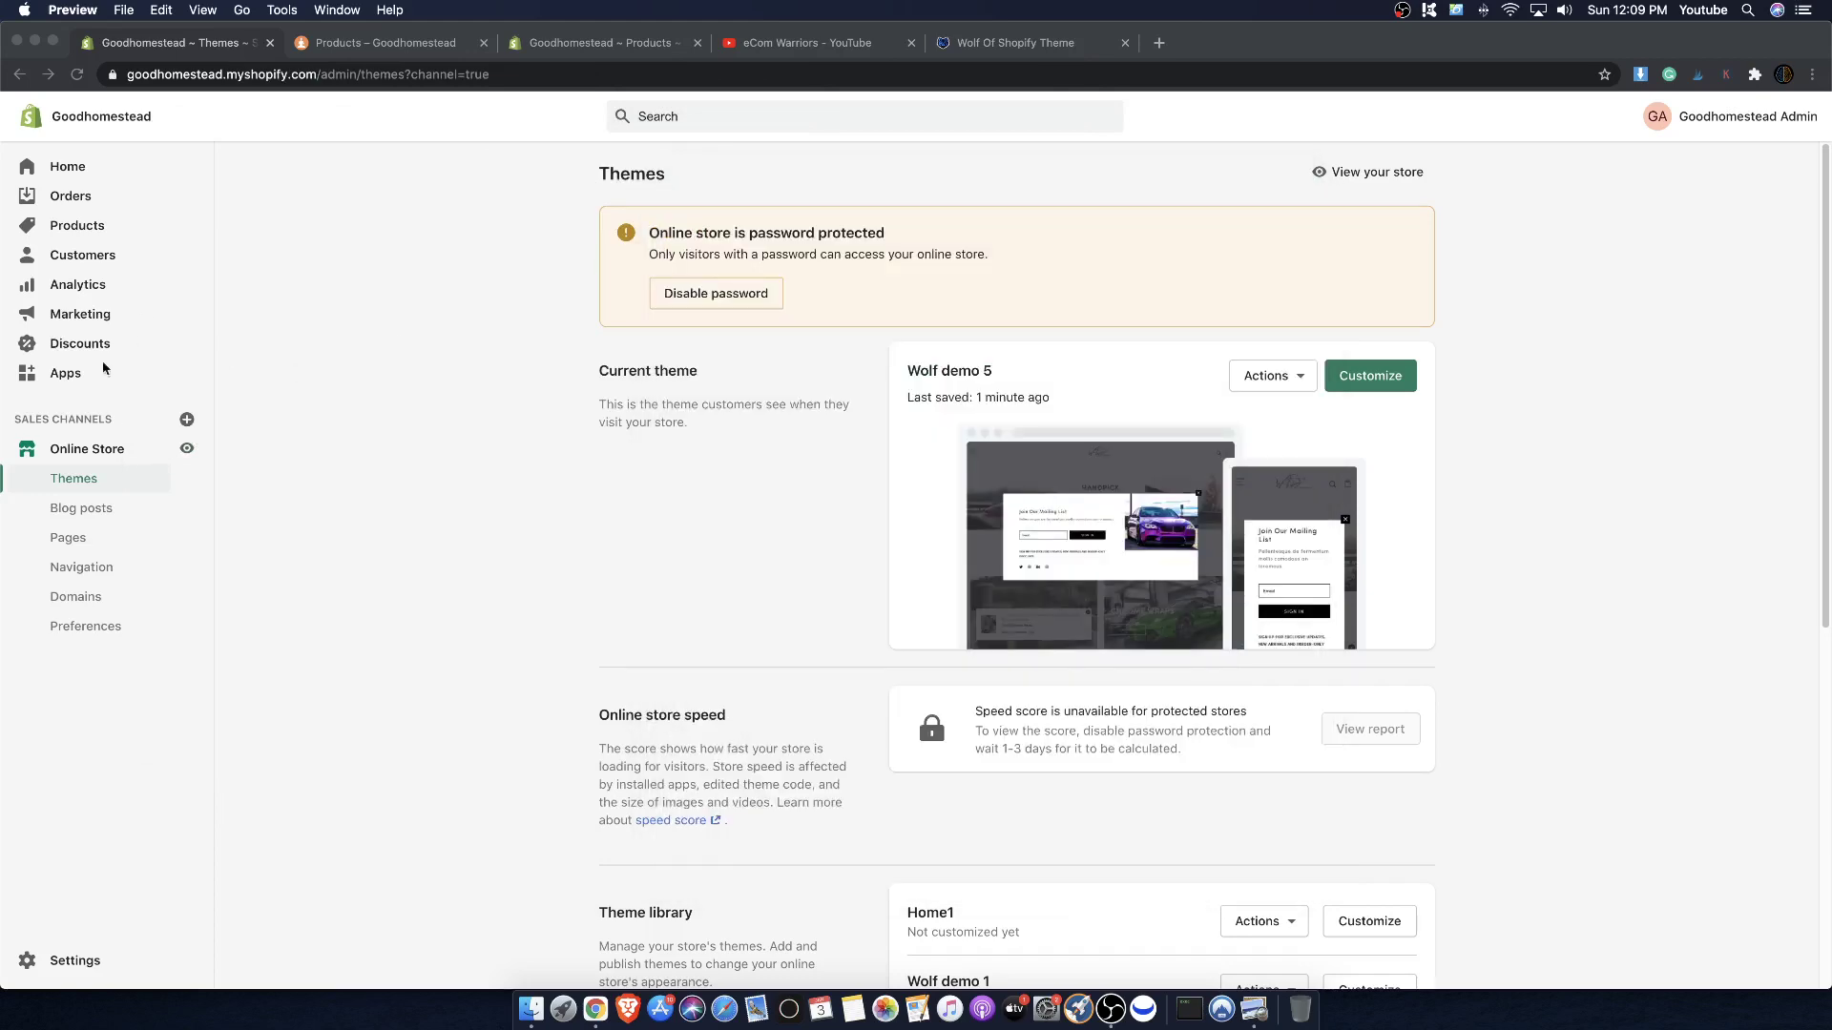
left_click(84, 444)
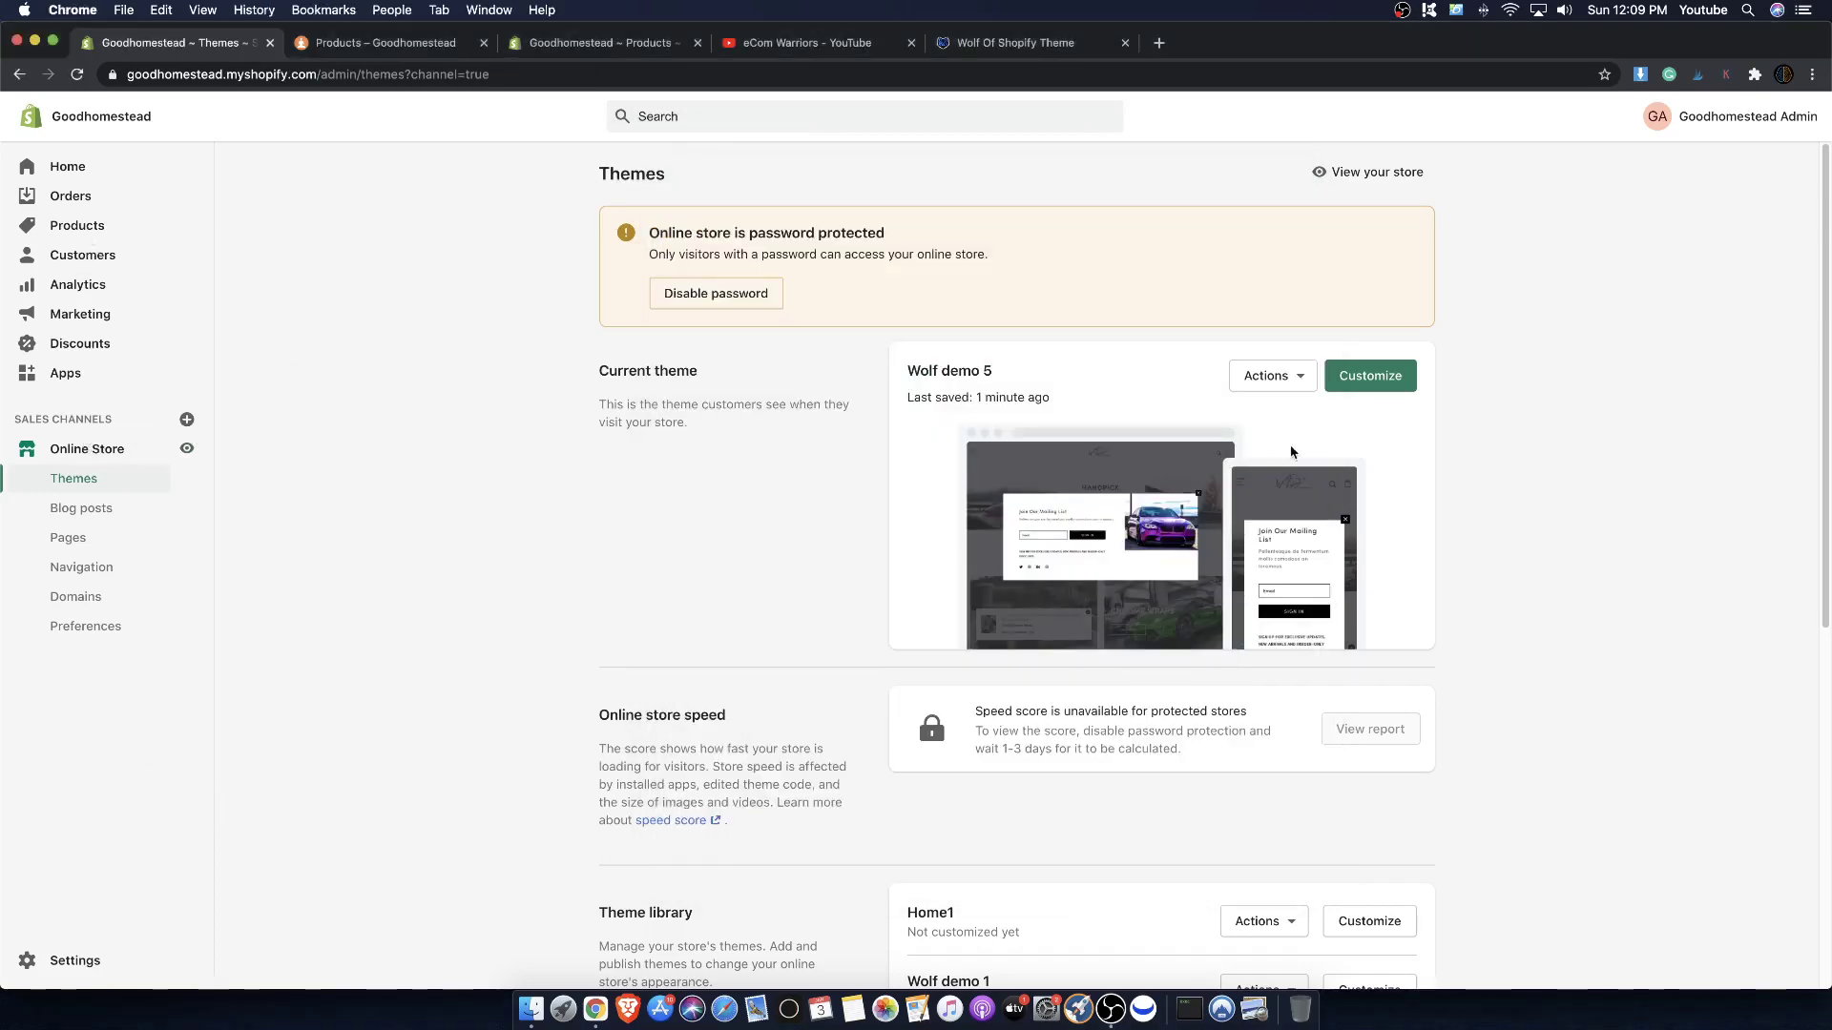
left_click(1369, 376)
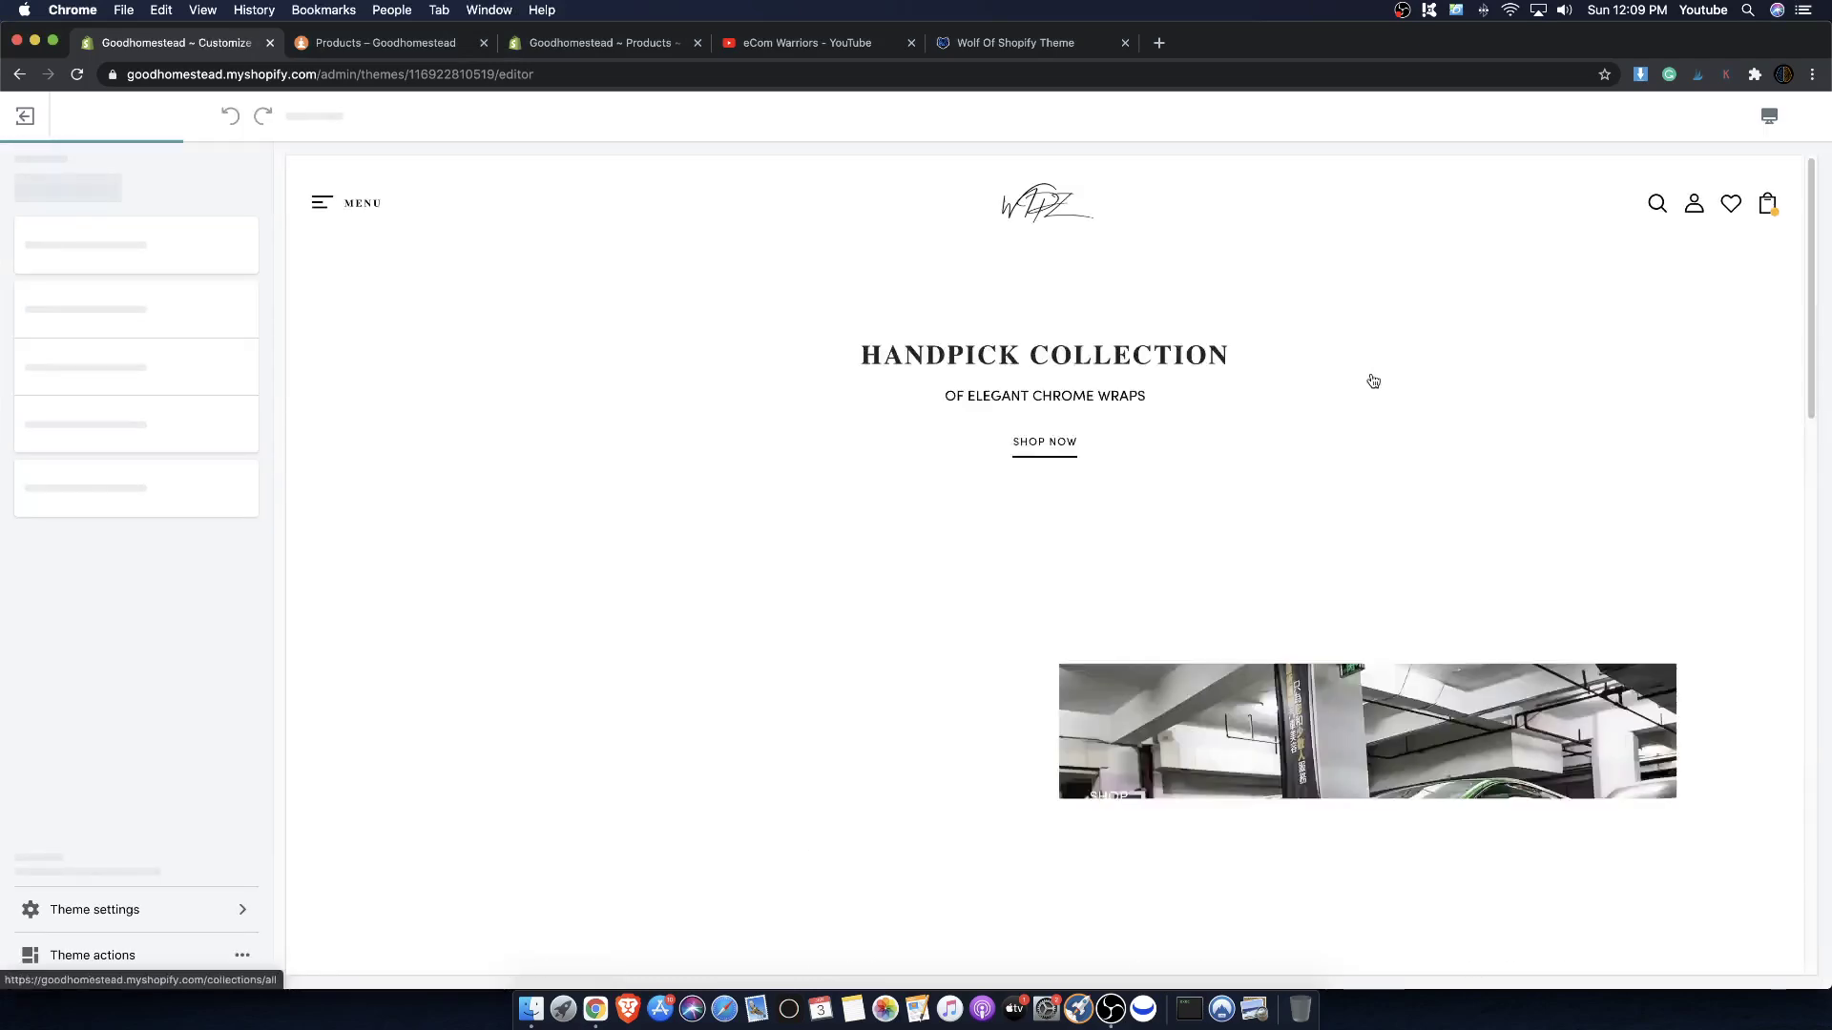
scroll(879, 477, "down", 5)
scroll(880, 472, "down", 15)
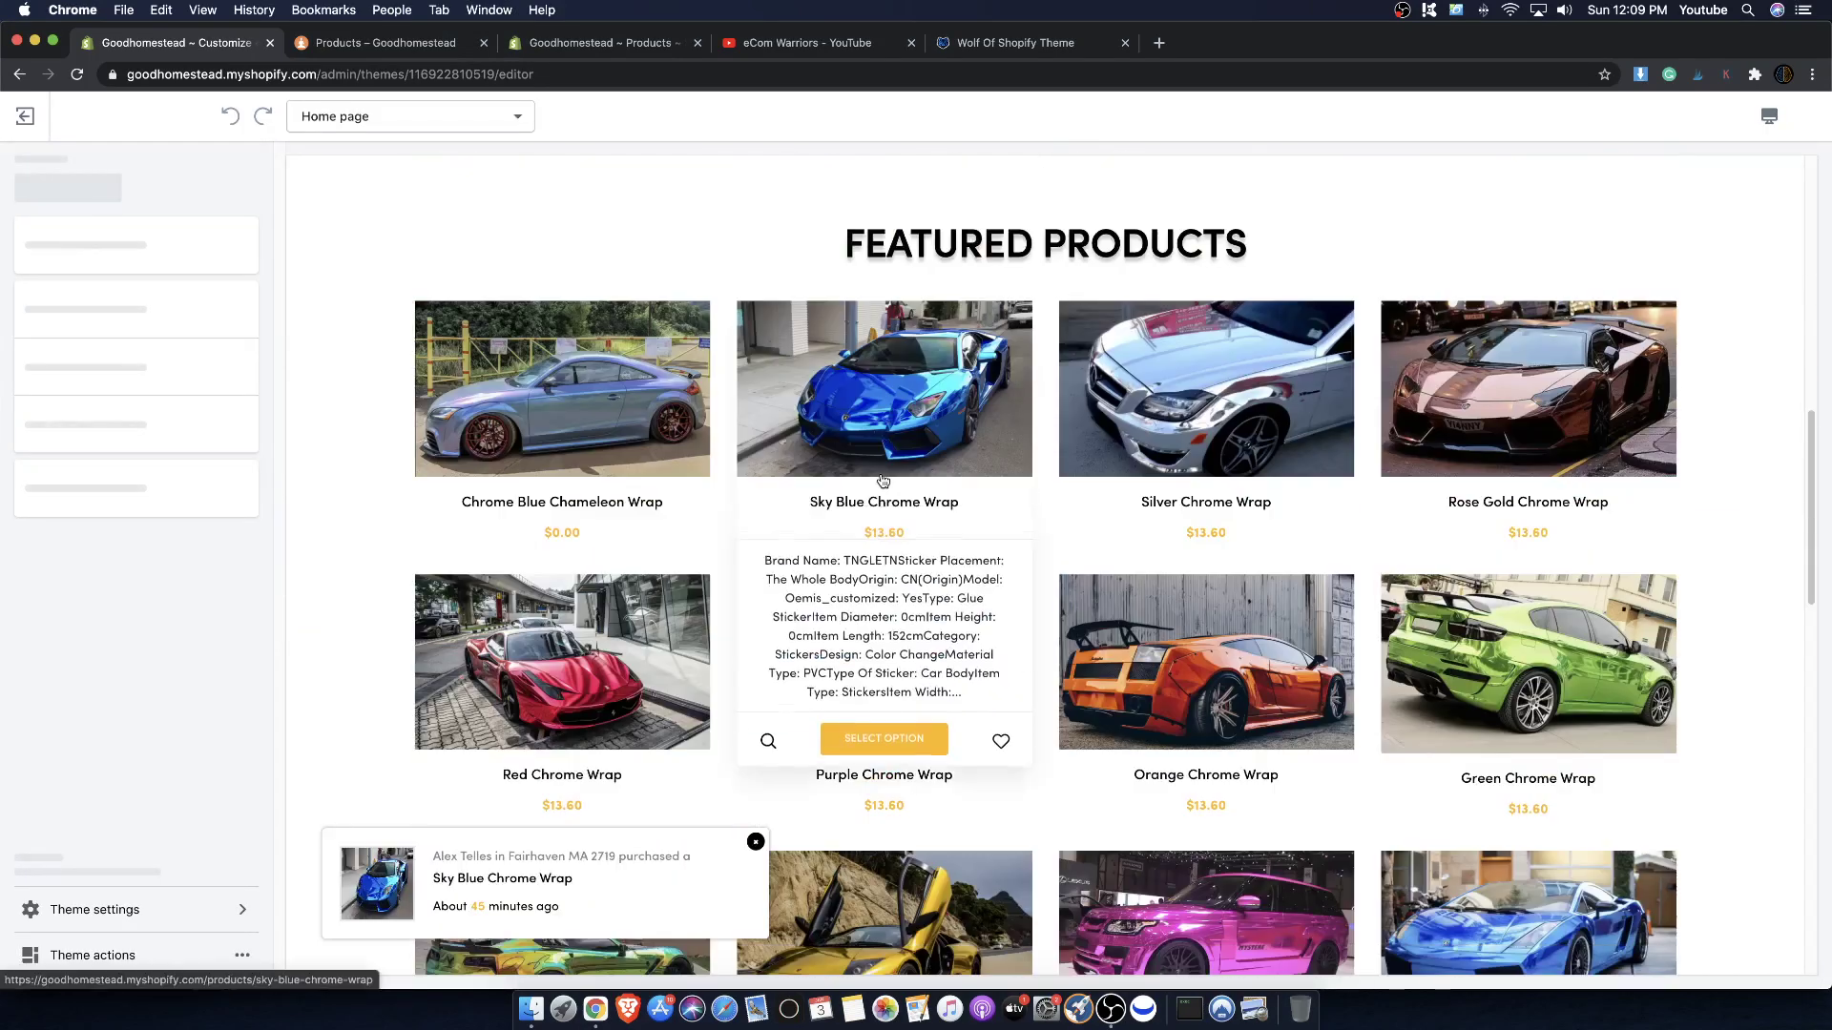
scroll(783, 513, "down", 3)
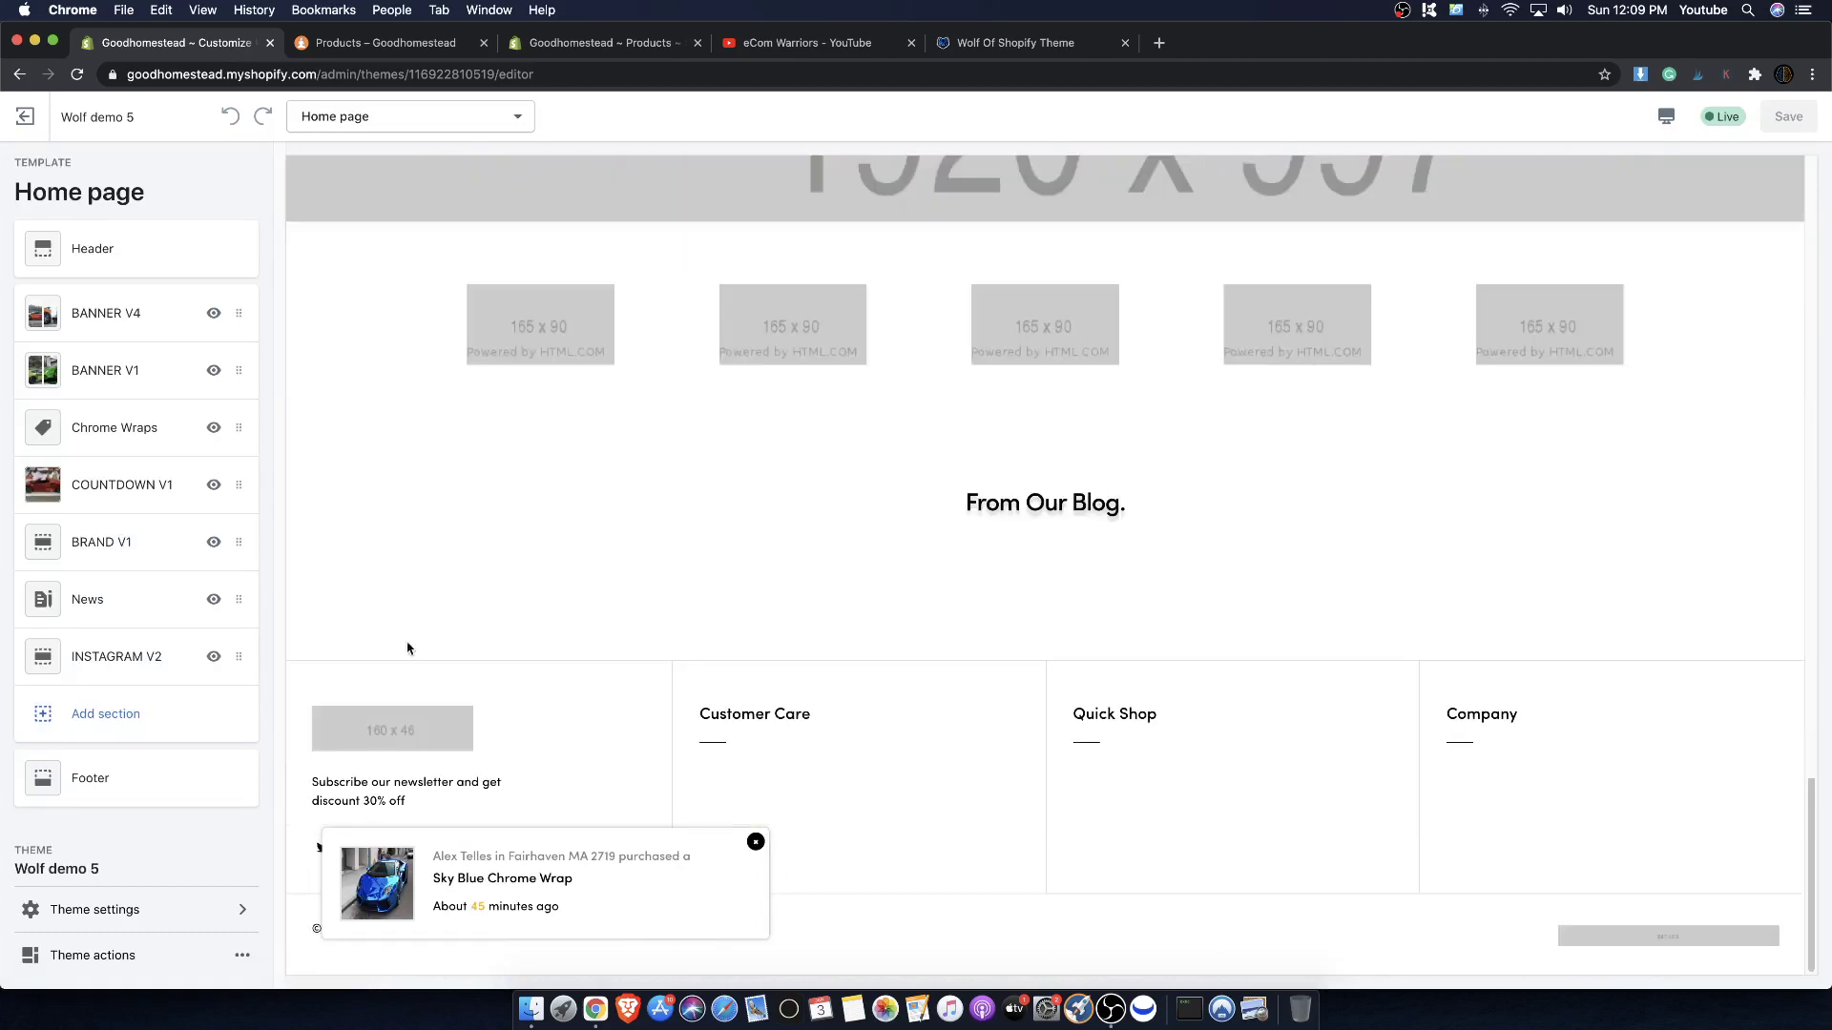
left_click(96, 911)
scroll(110, 429, "down", 3)
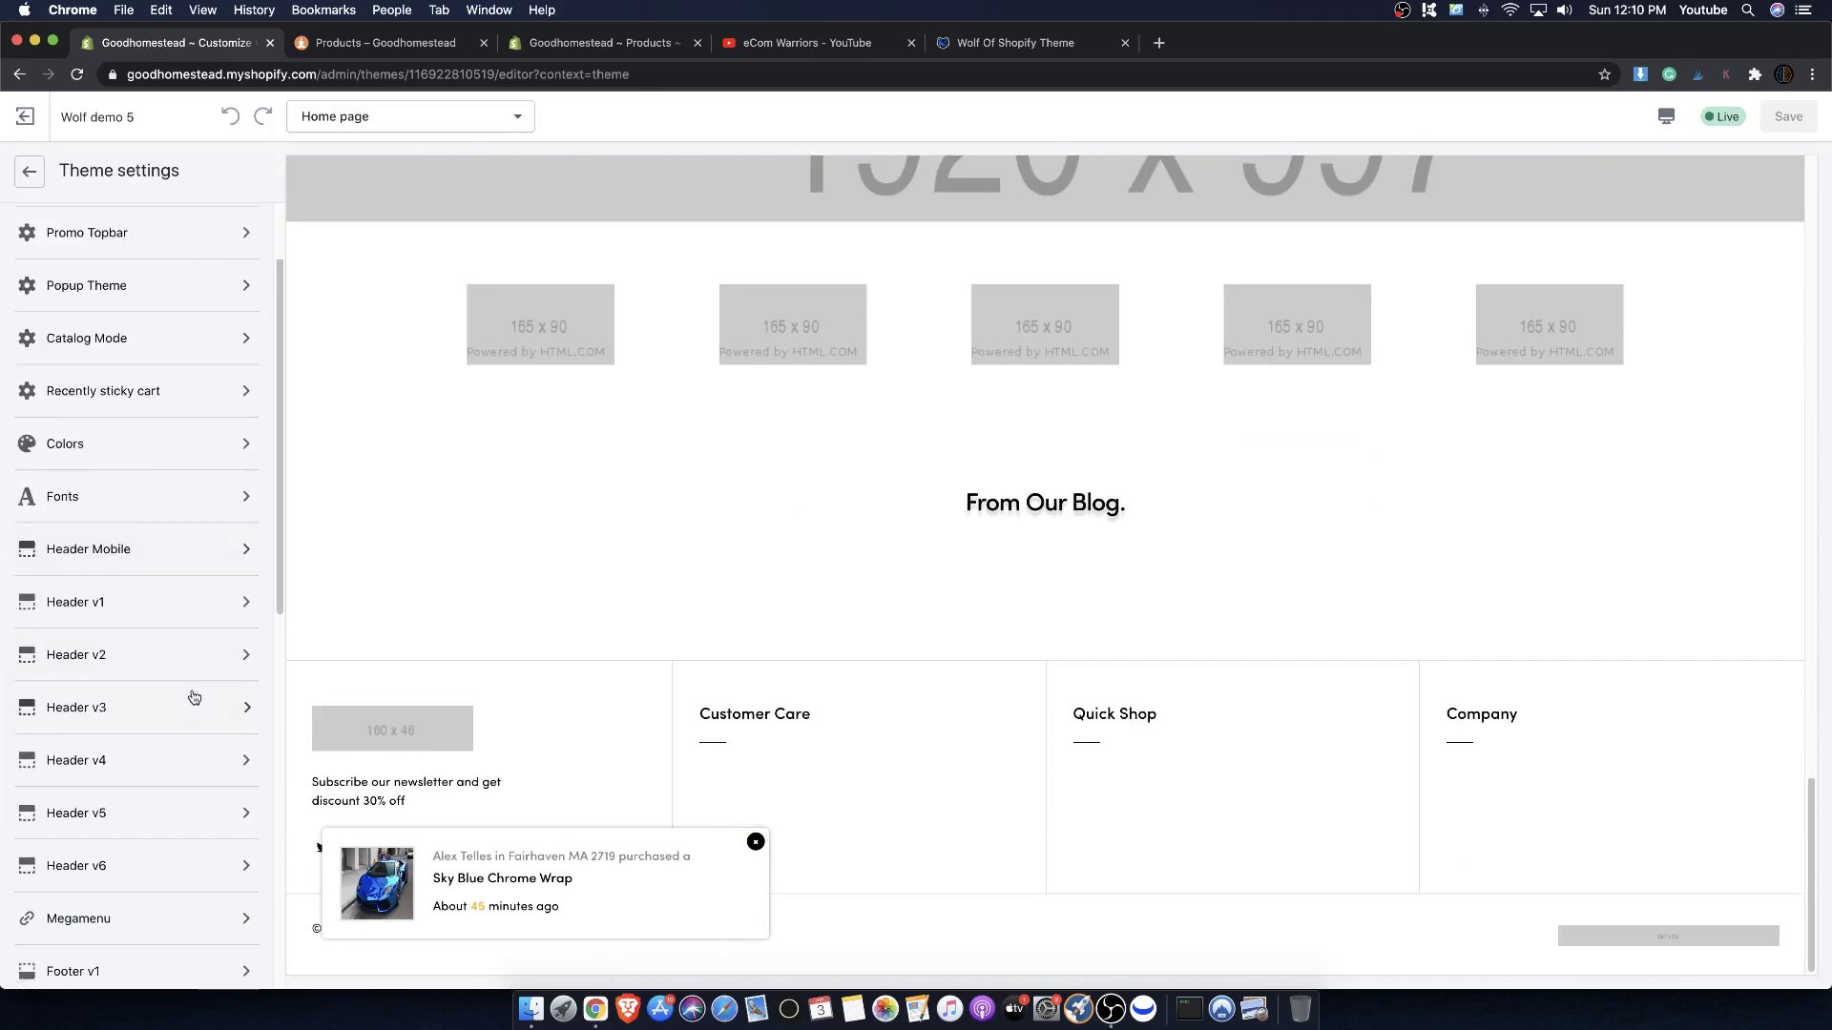
left_click(30, 170)
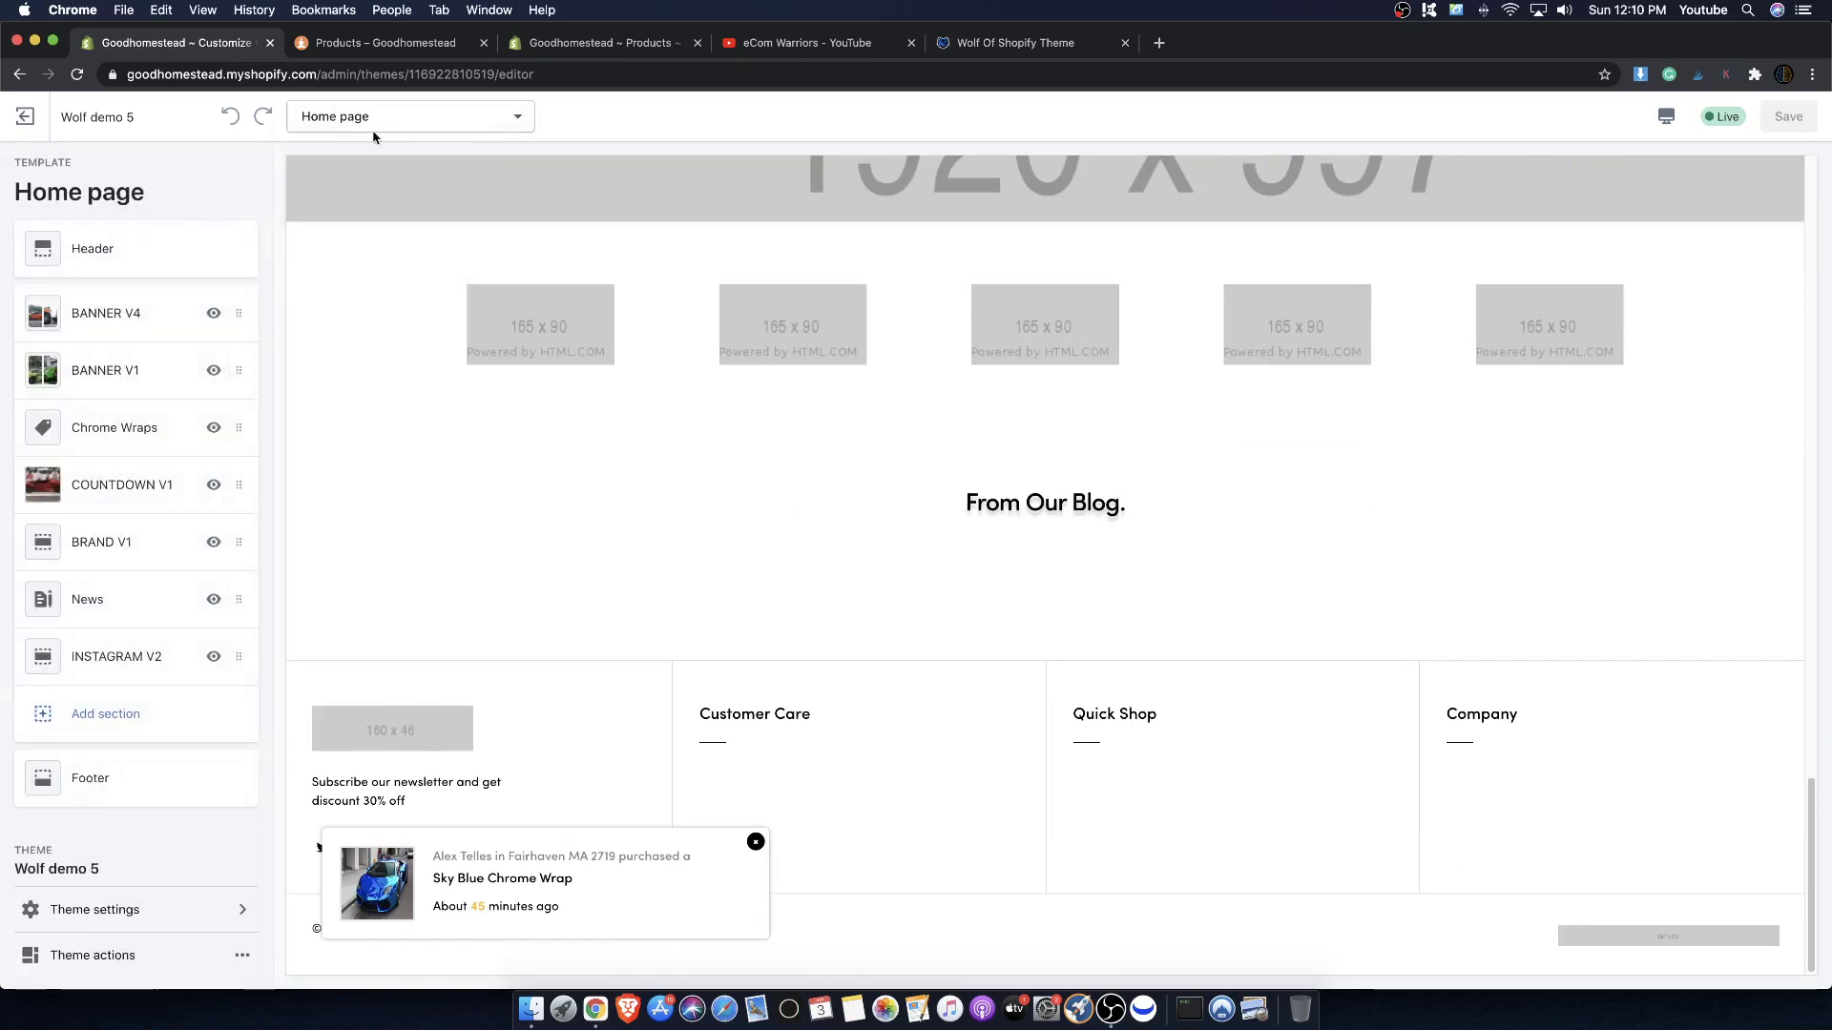
- Switch the theme editor to the collection pages and open the theme settings of the Collection Page section at Icon Collection 1
left_click(381, 116)
left_click(373, 266)
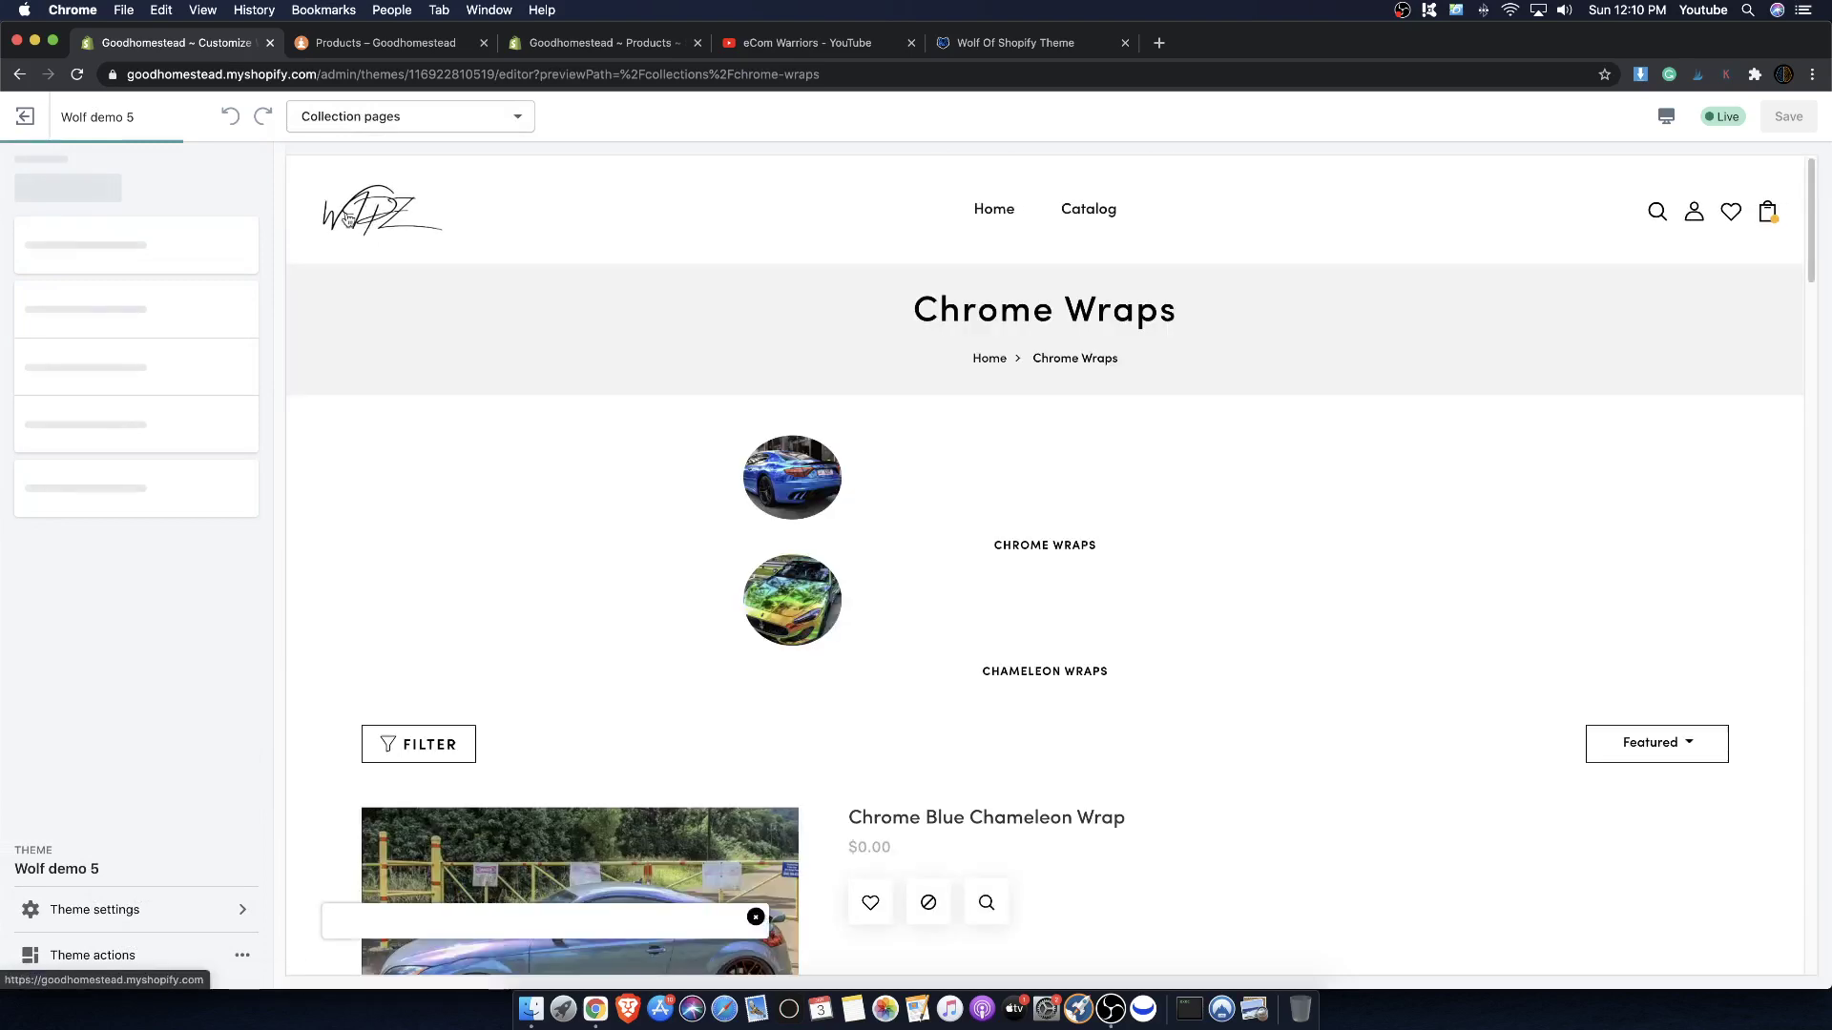
left_click(199, 323)
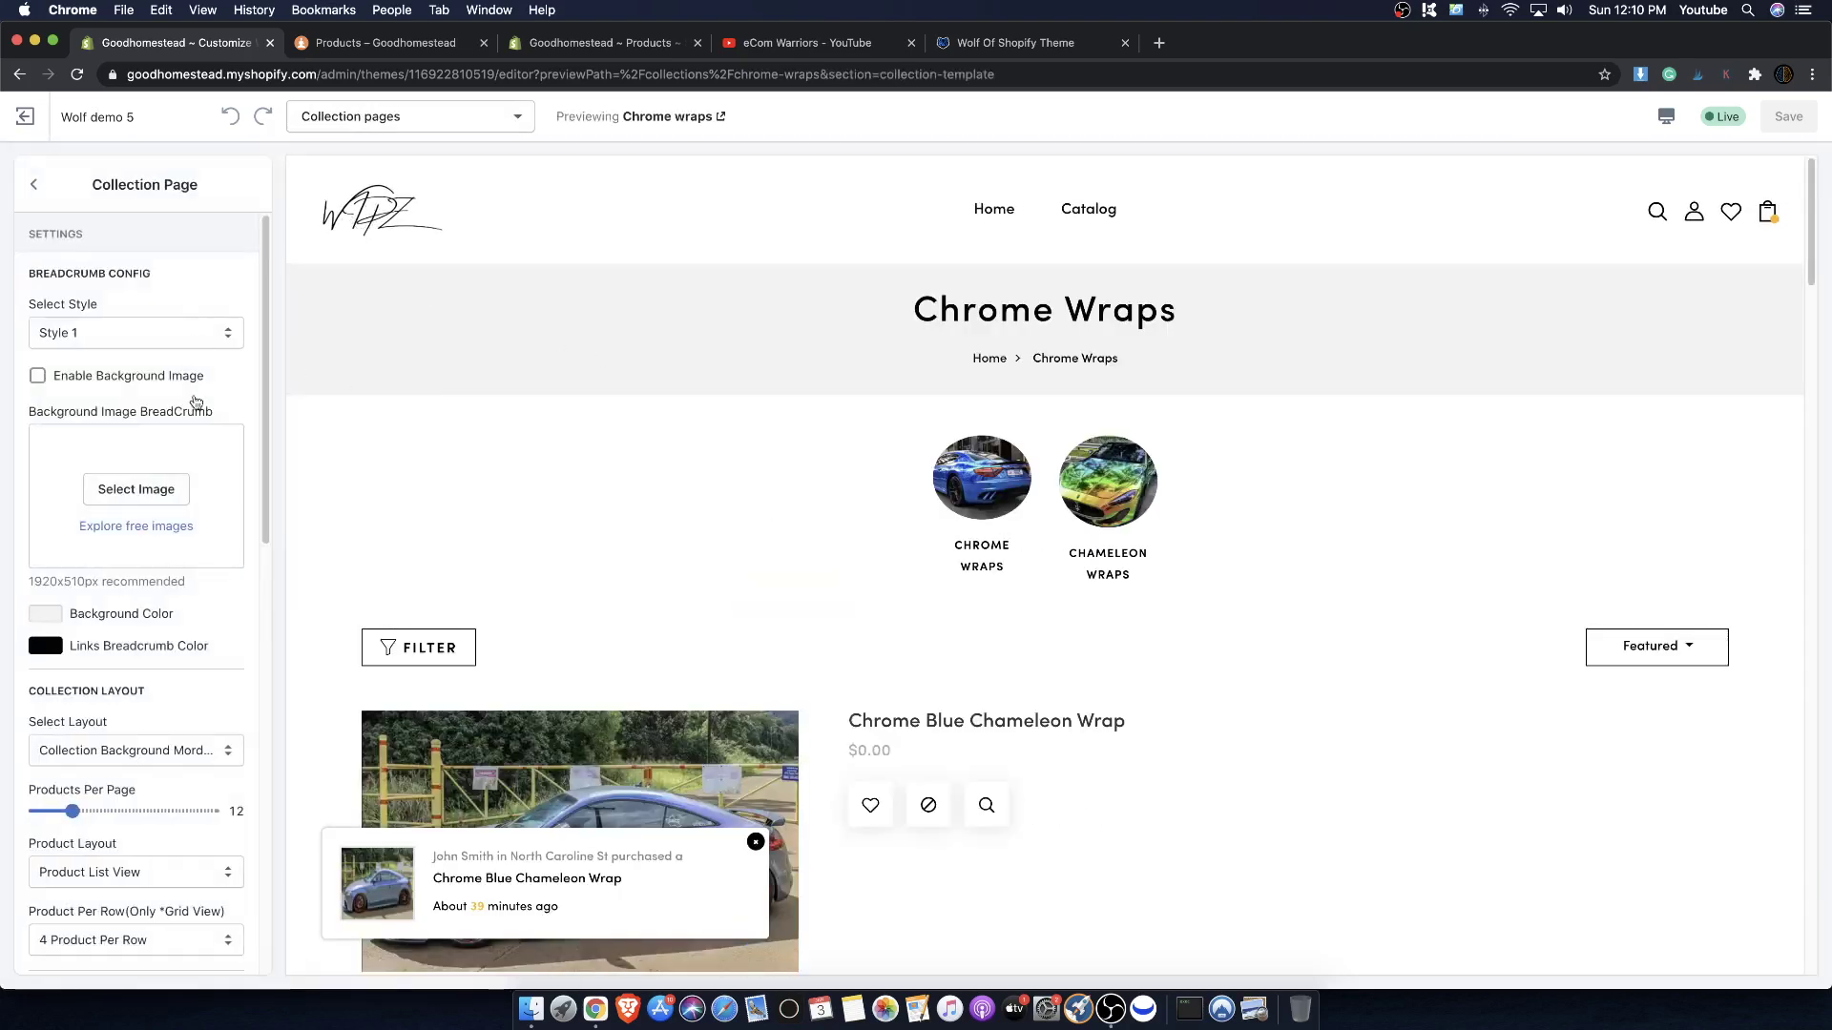
scroll(134, 693, "down", 10)
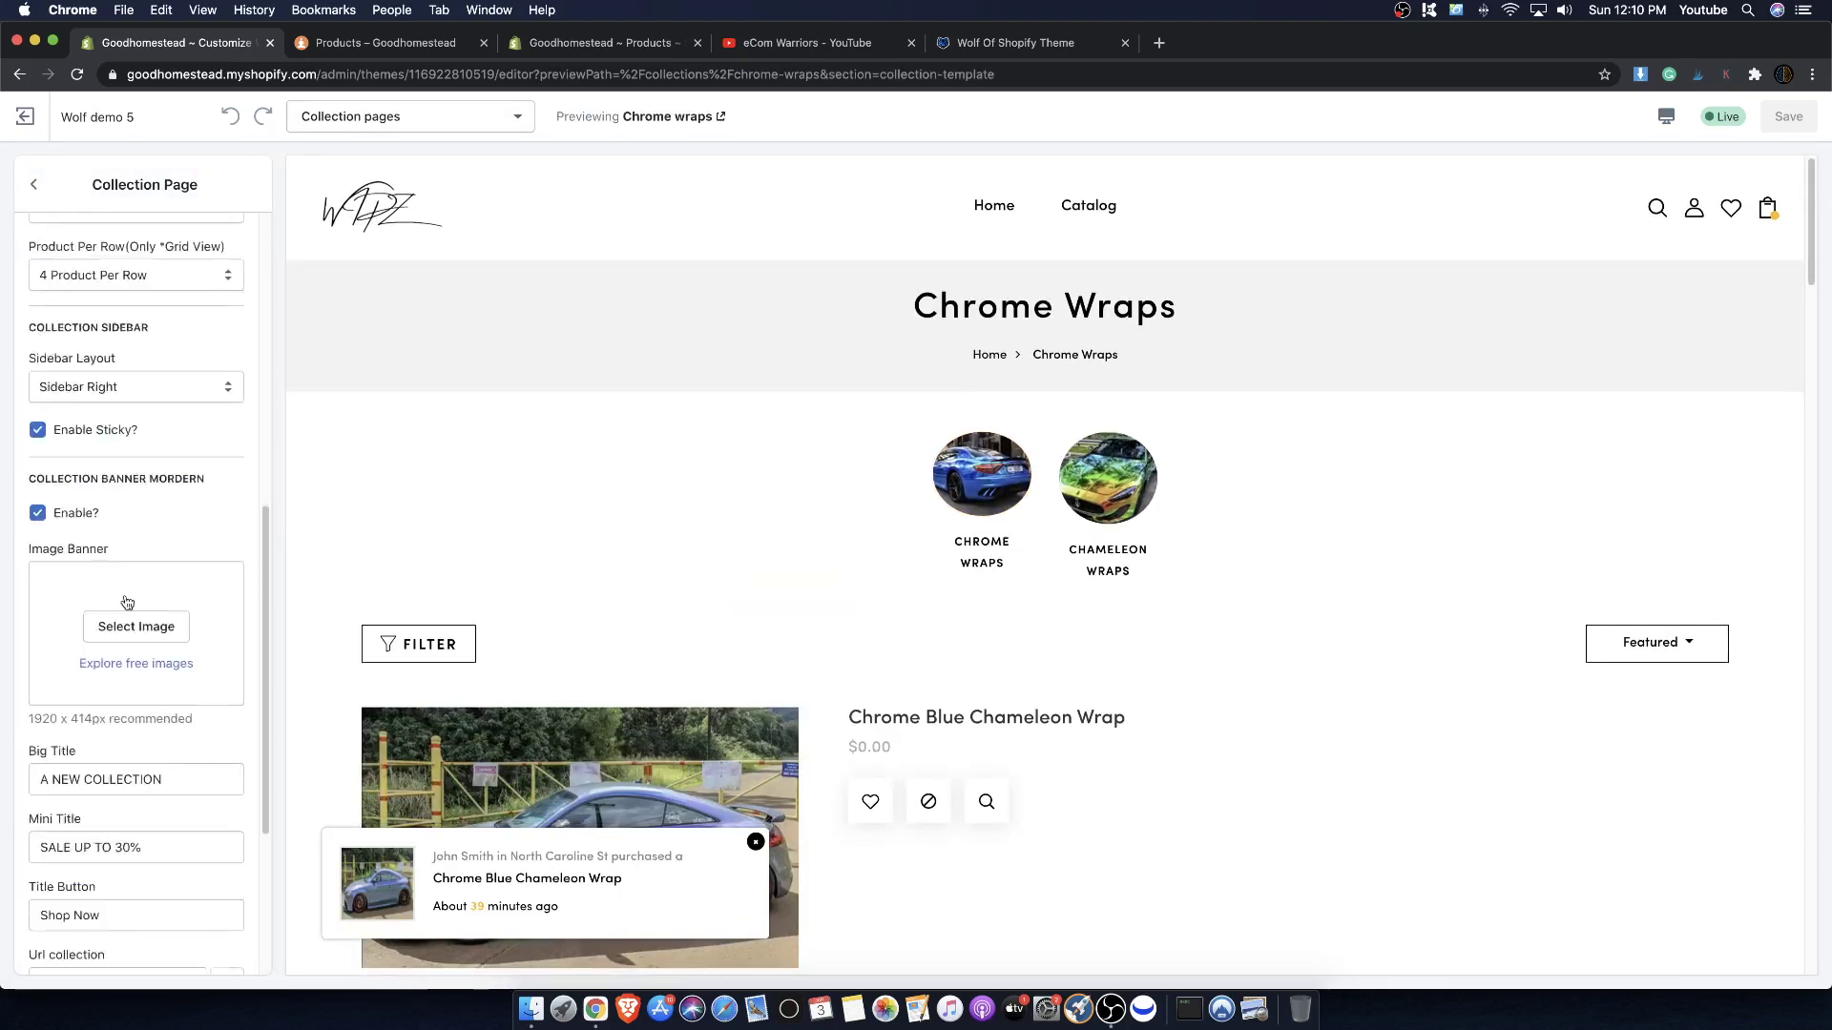
scroll(134, 692, "up", 6)
scroll(134, 693, "down", 6)
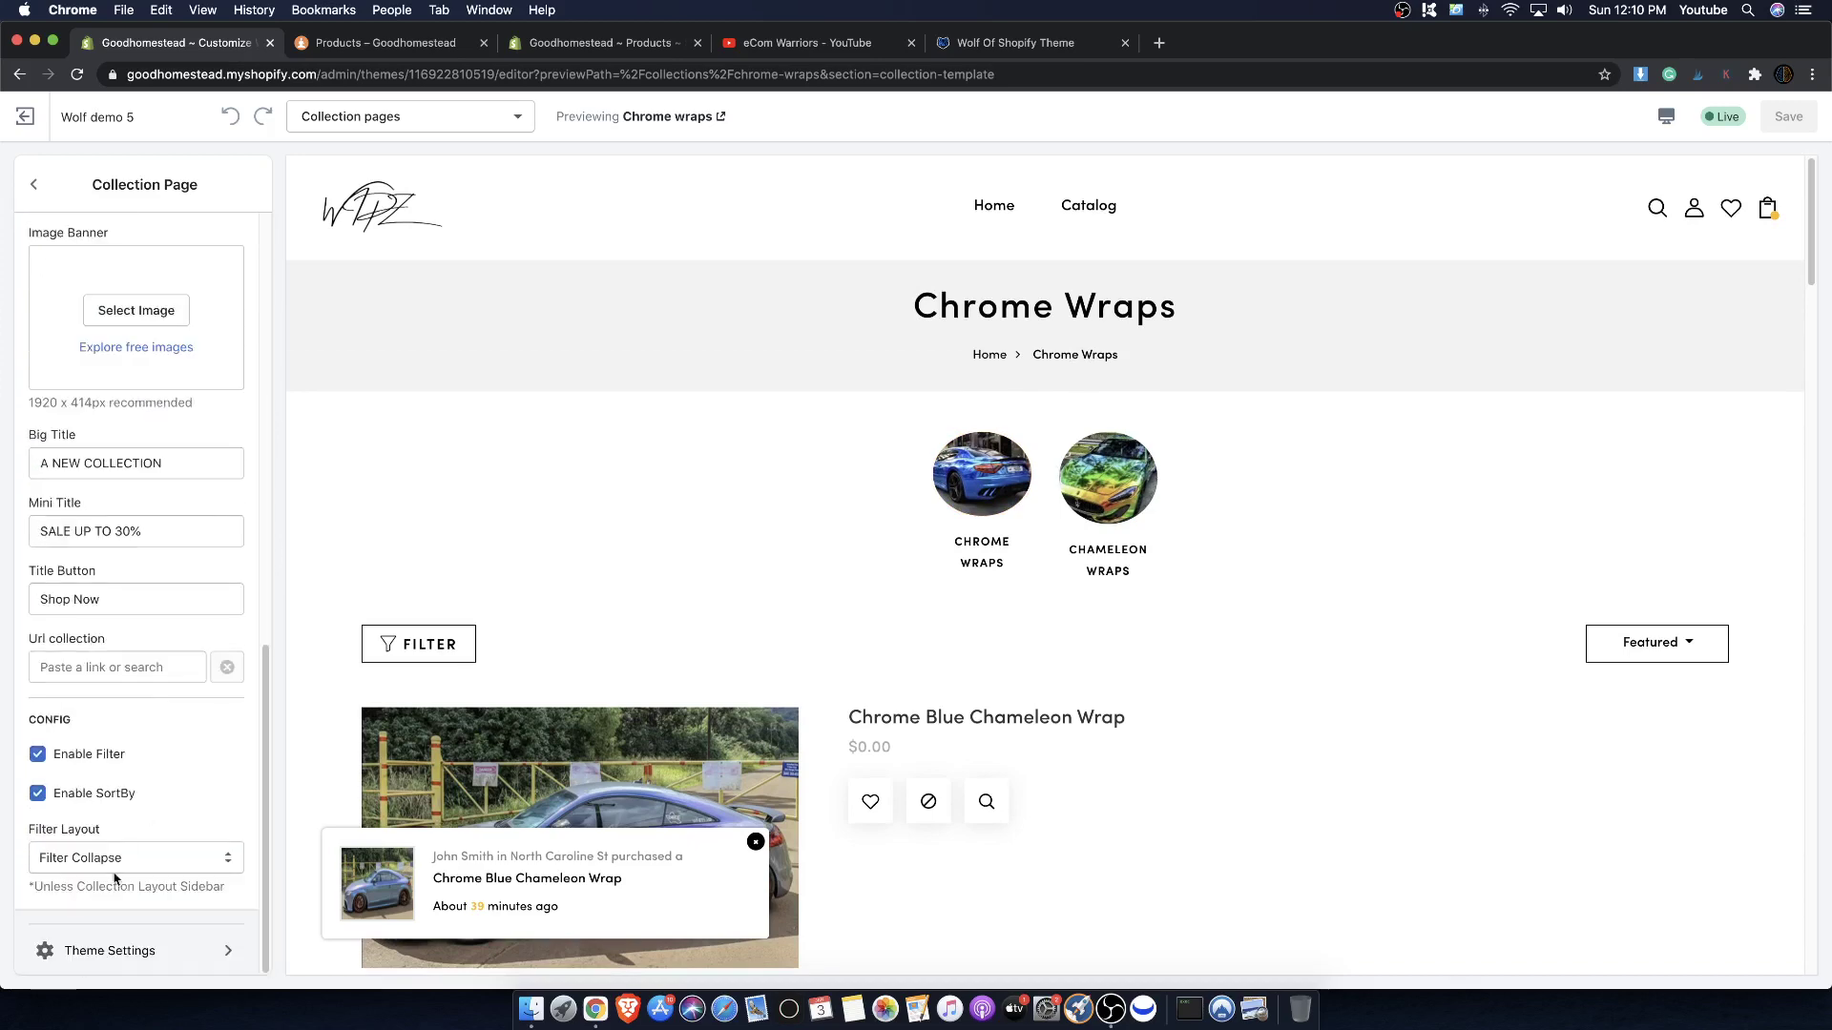
left_click(100, 951)
scroll(112, 632, "down", 15)
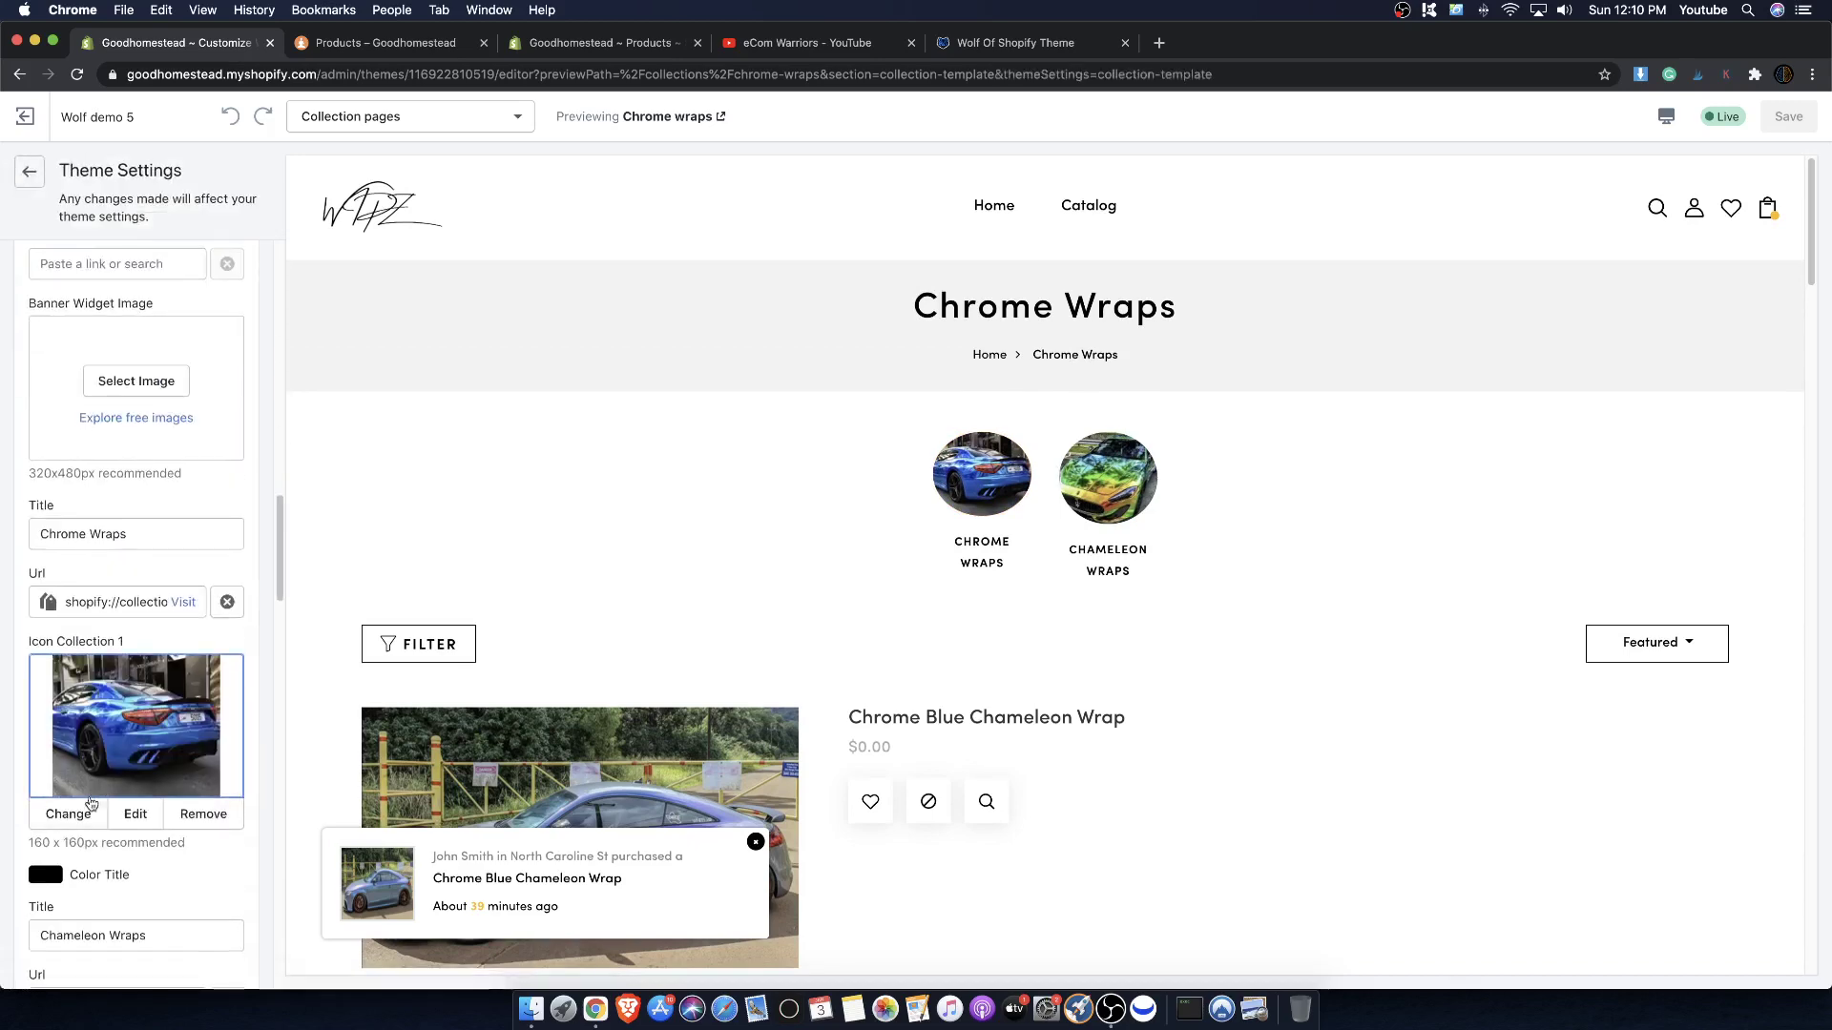
- Replace the Icon Collection 1 image with the resized square blue car screenshot and save the theme
left_click(80, 814)
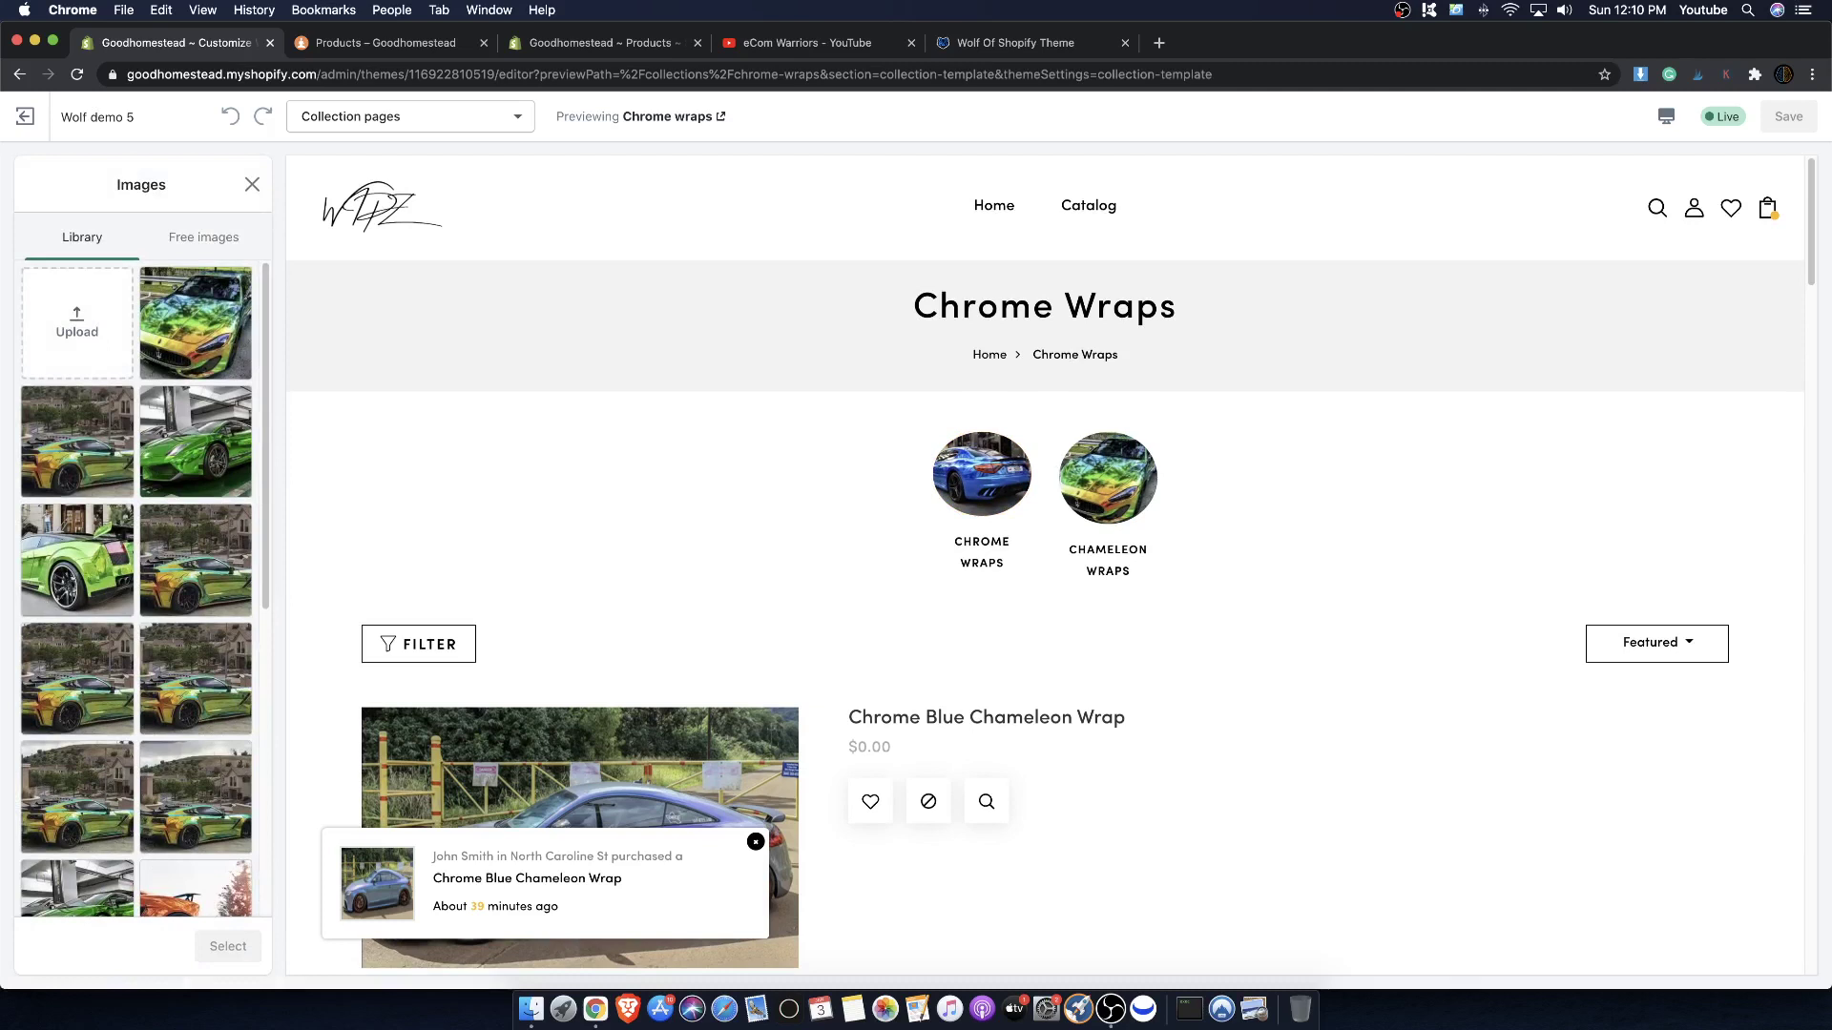
left_click_drag(545, 291, 93, 308)
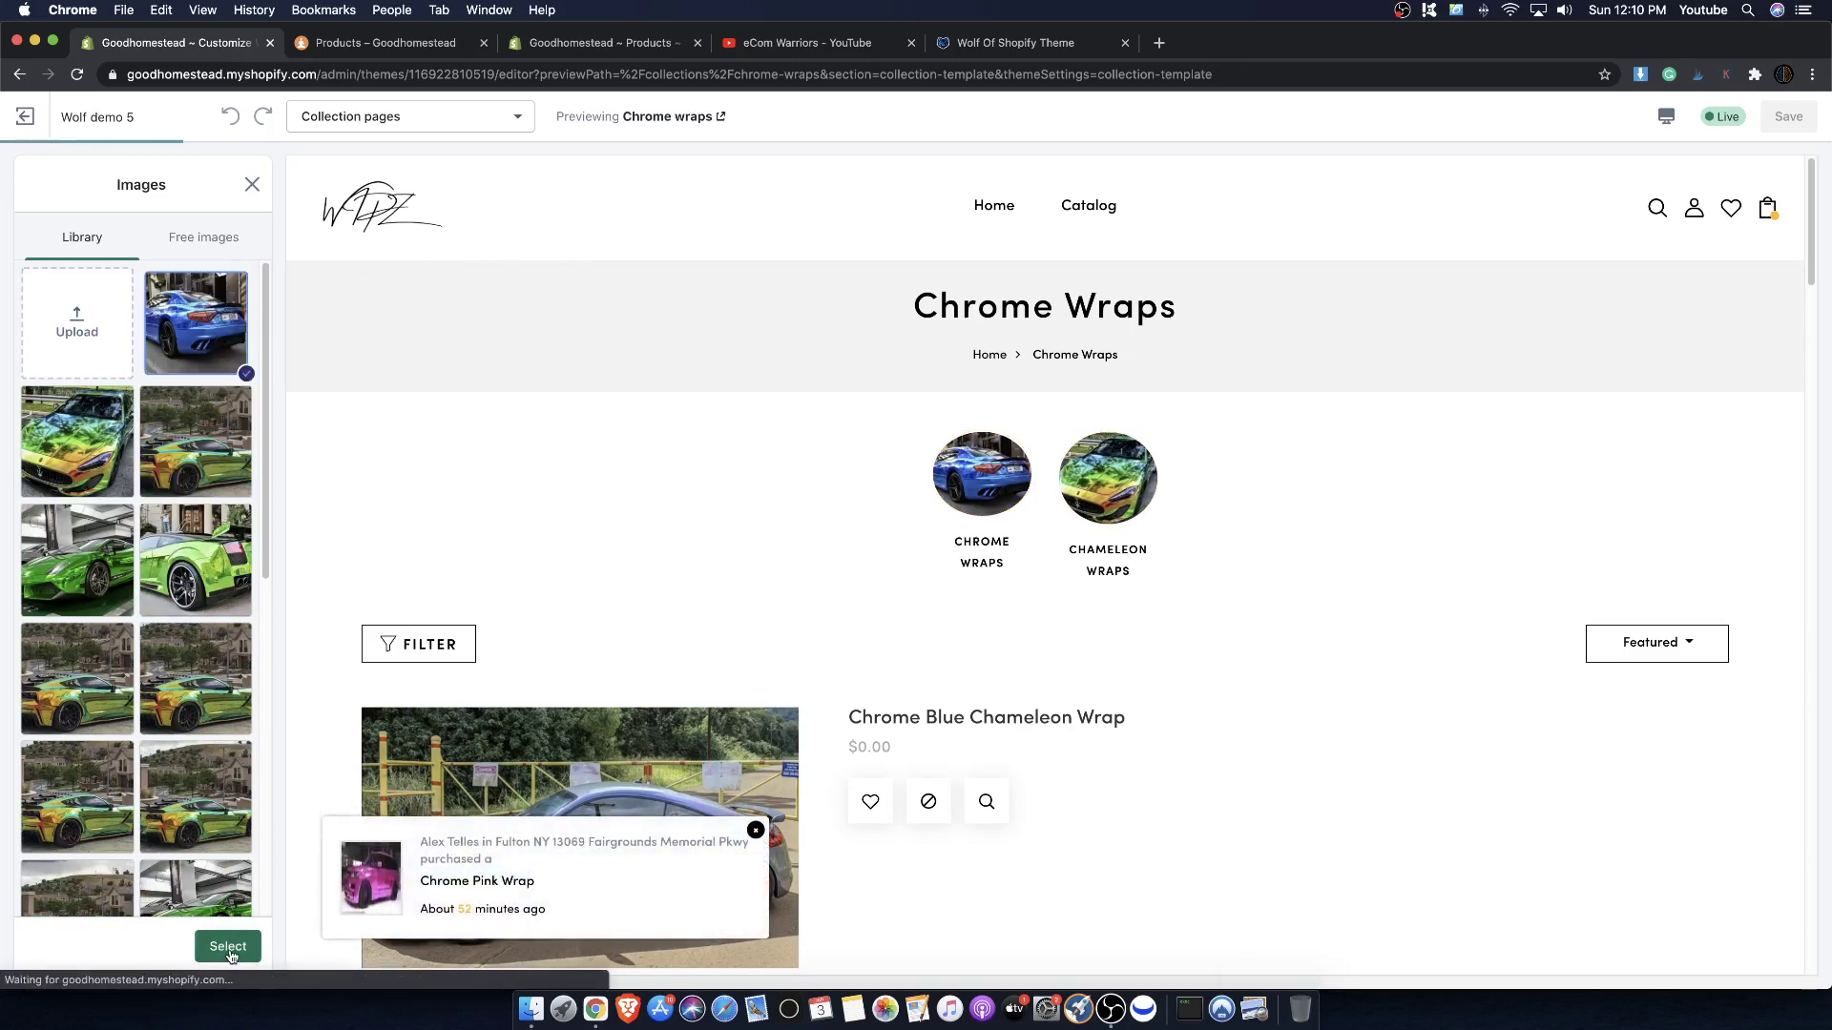
left_click(228, 947)
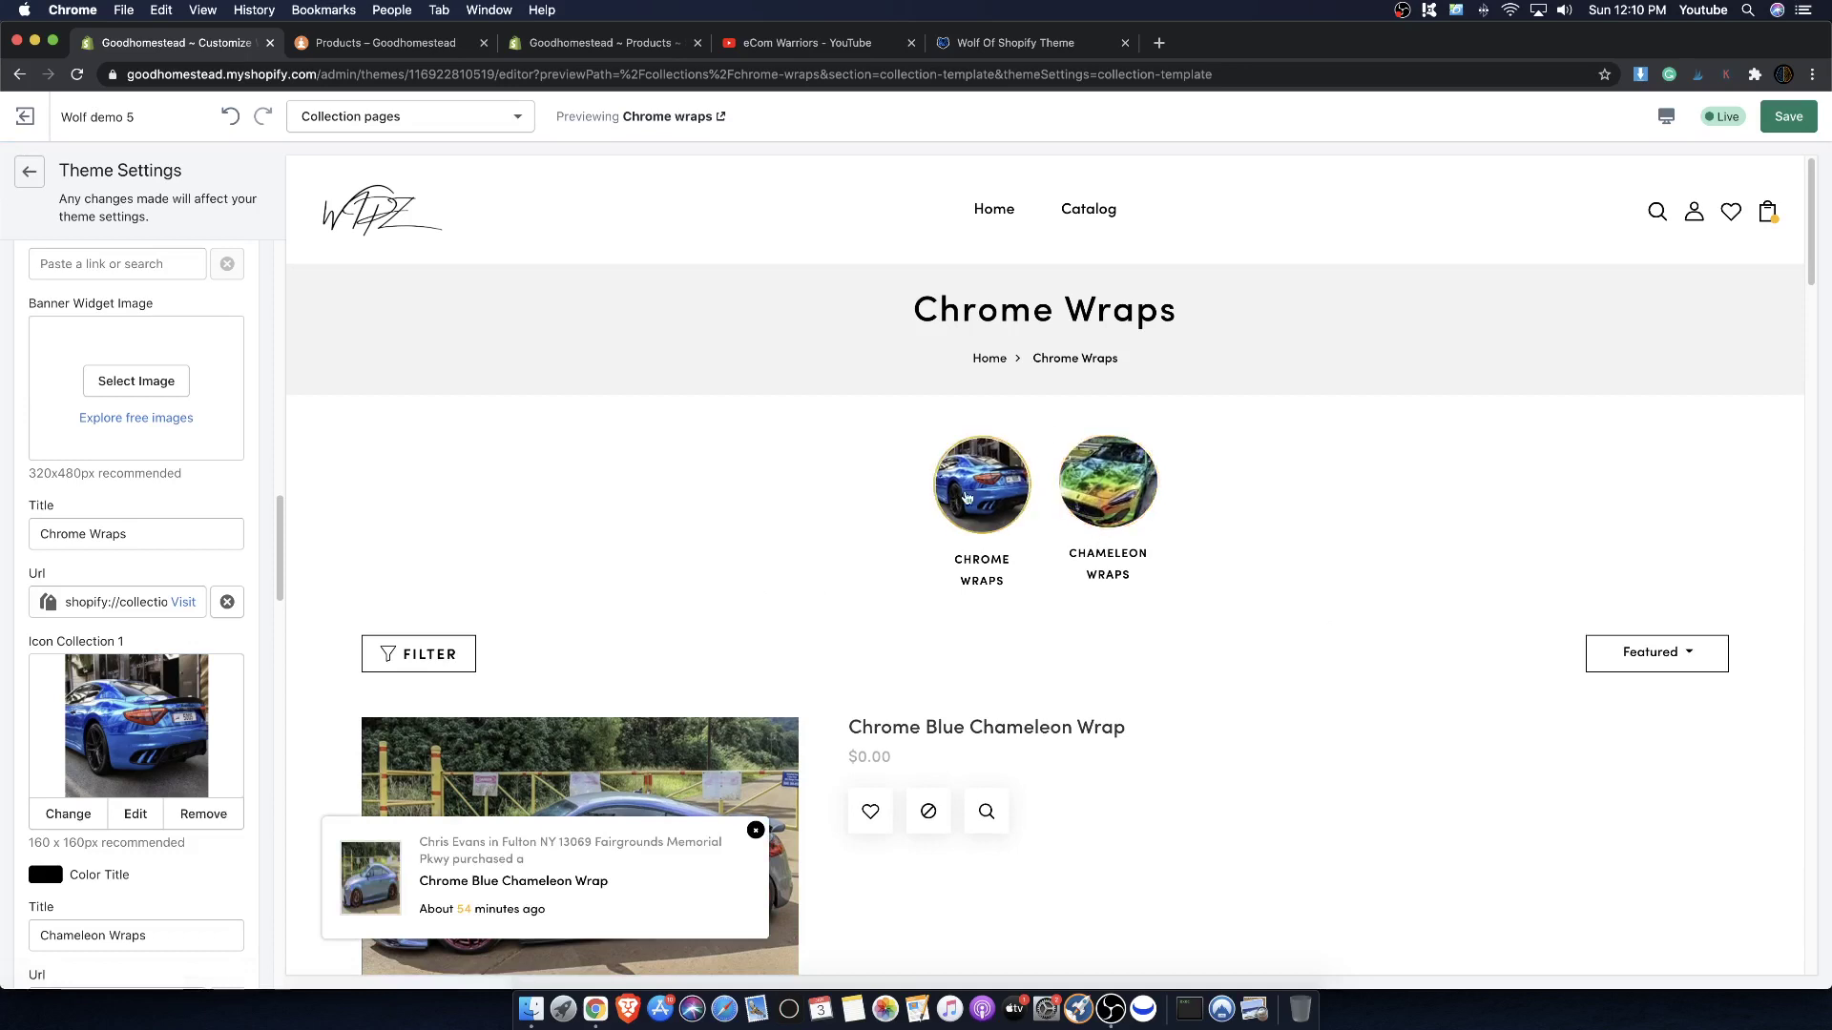
left_click(1810, 117)
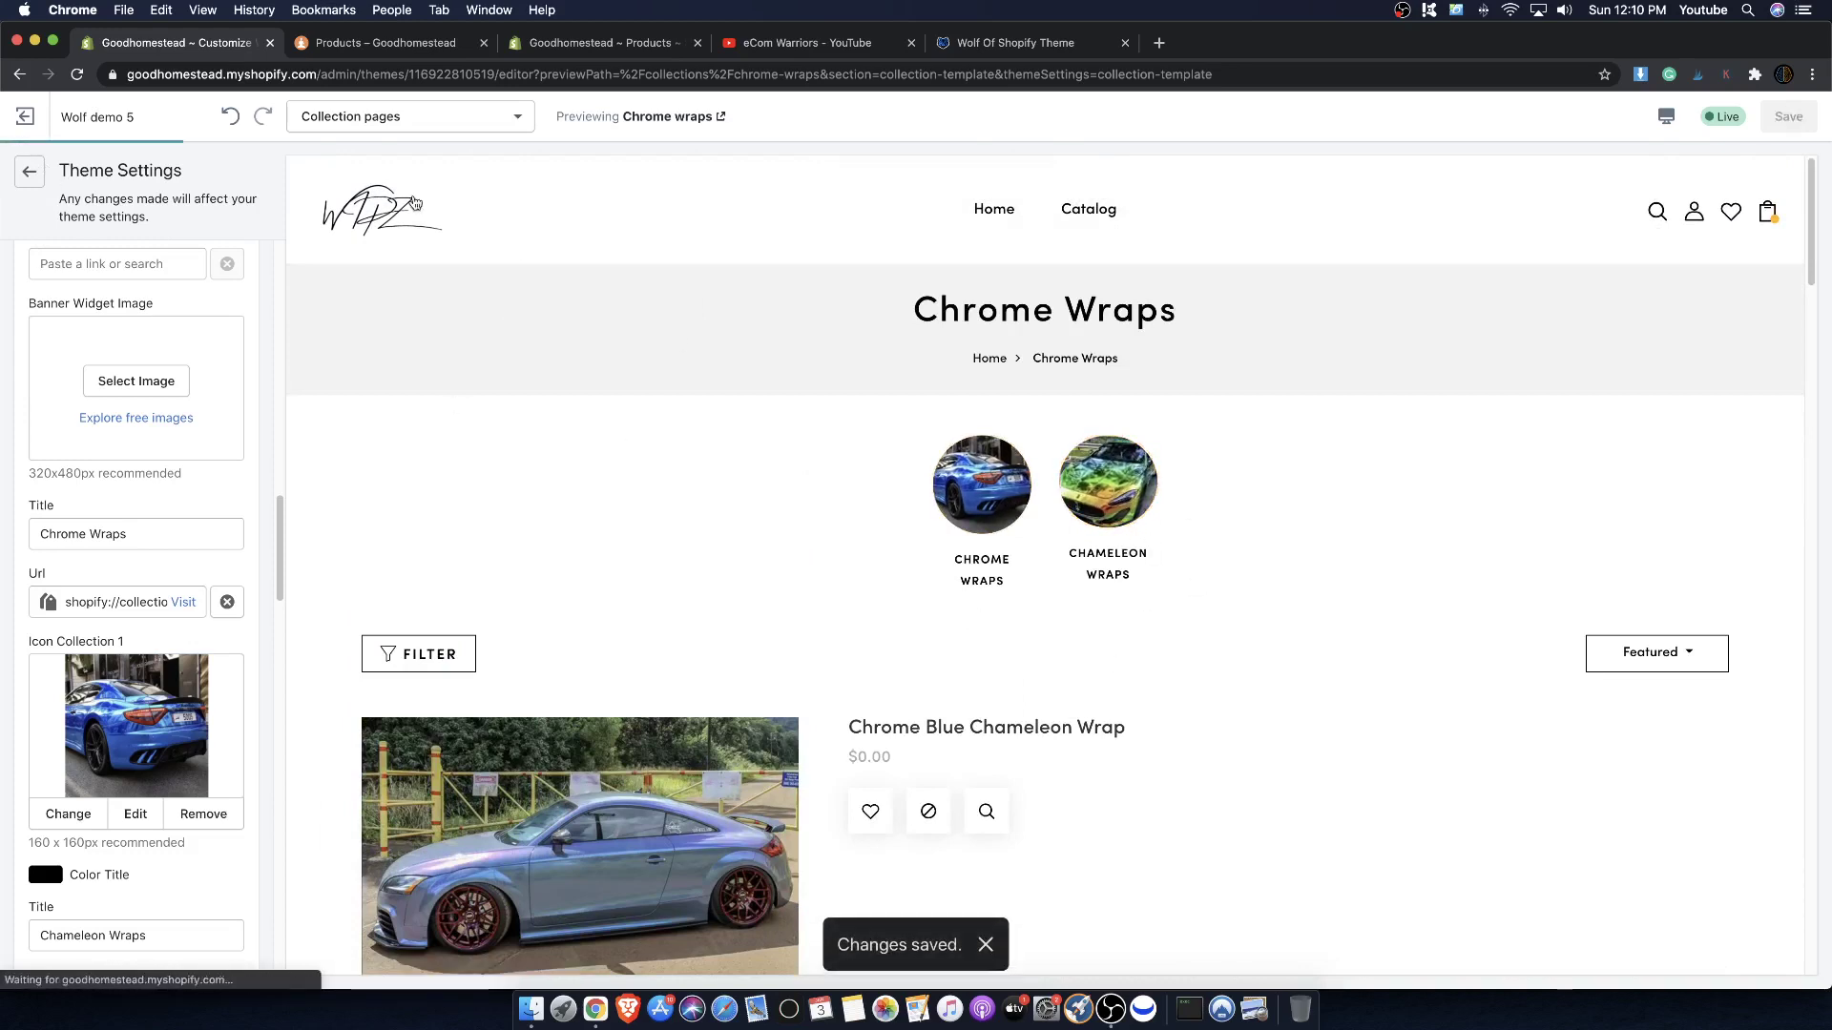
- Switch the theme editor to the Collections list template and examine the collections shown in its preview
left_click(377, 115)
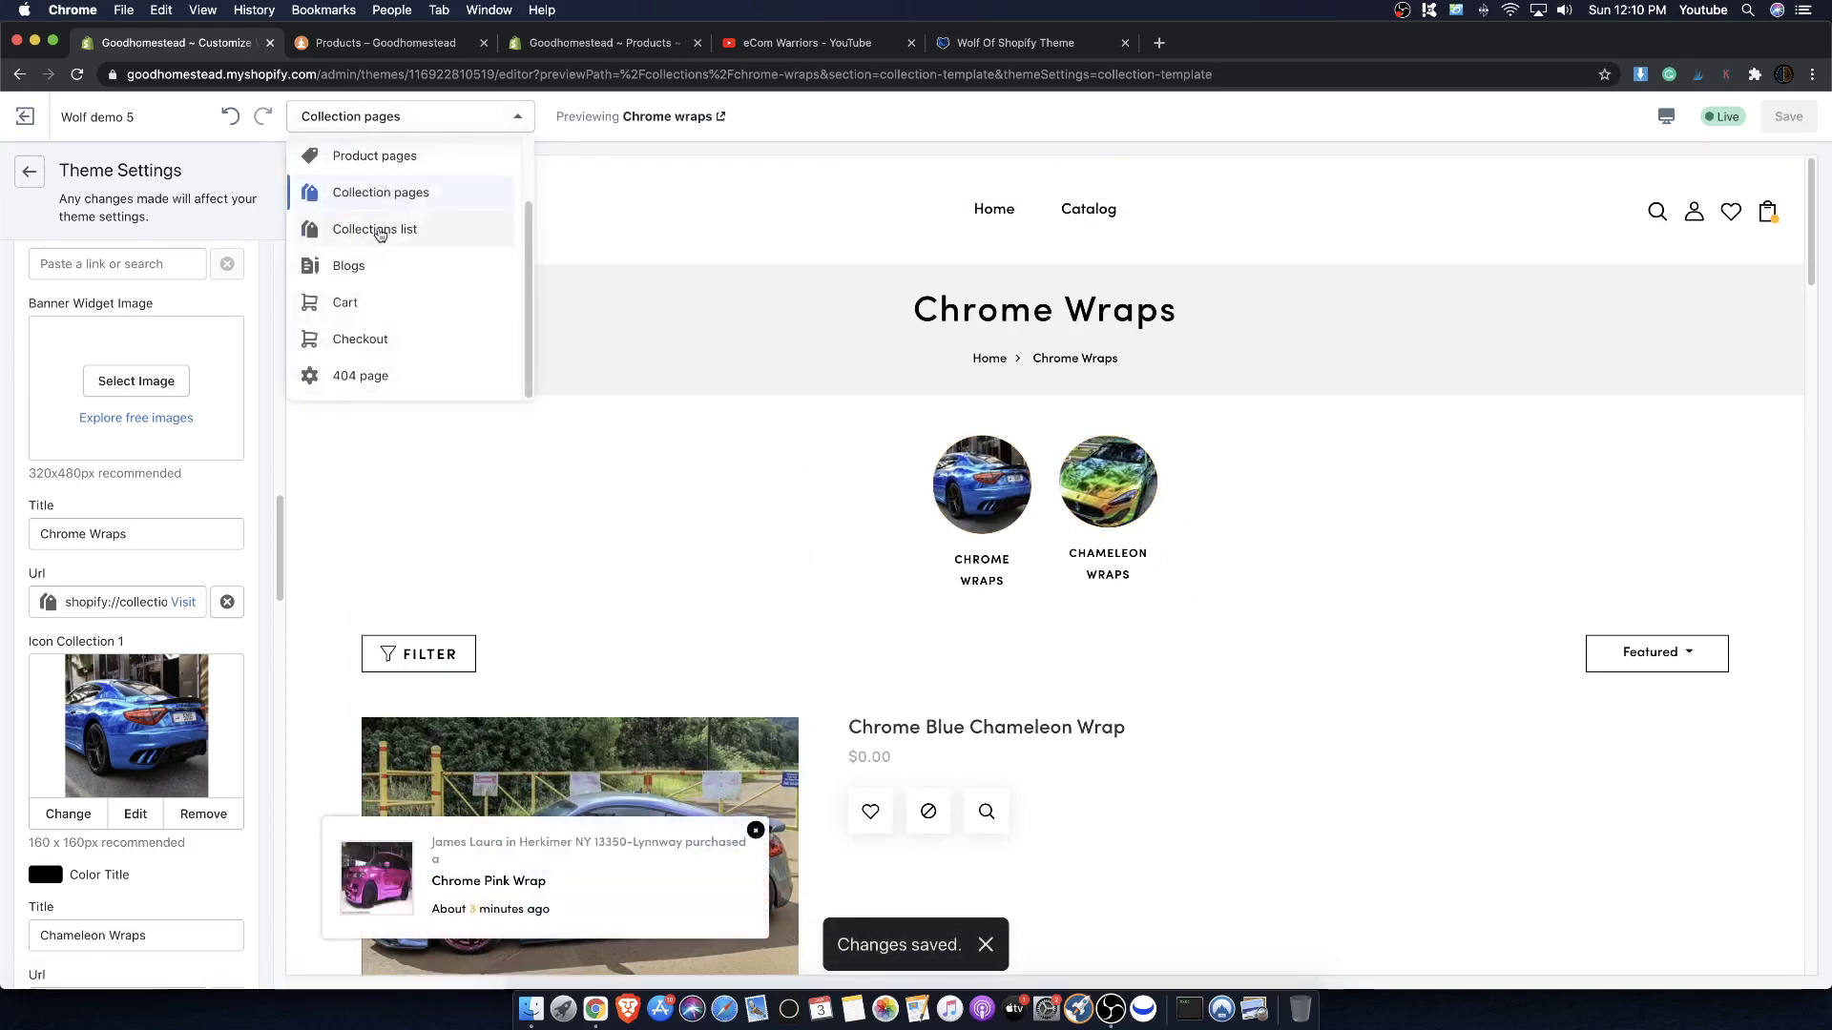
left_click(378, 231)
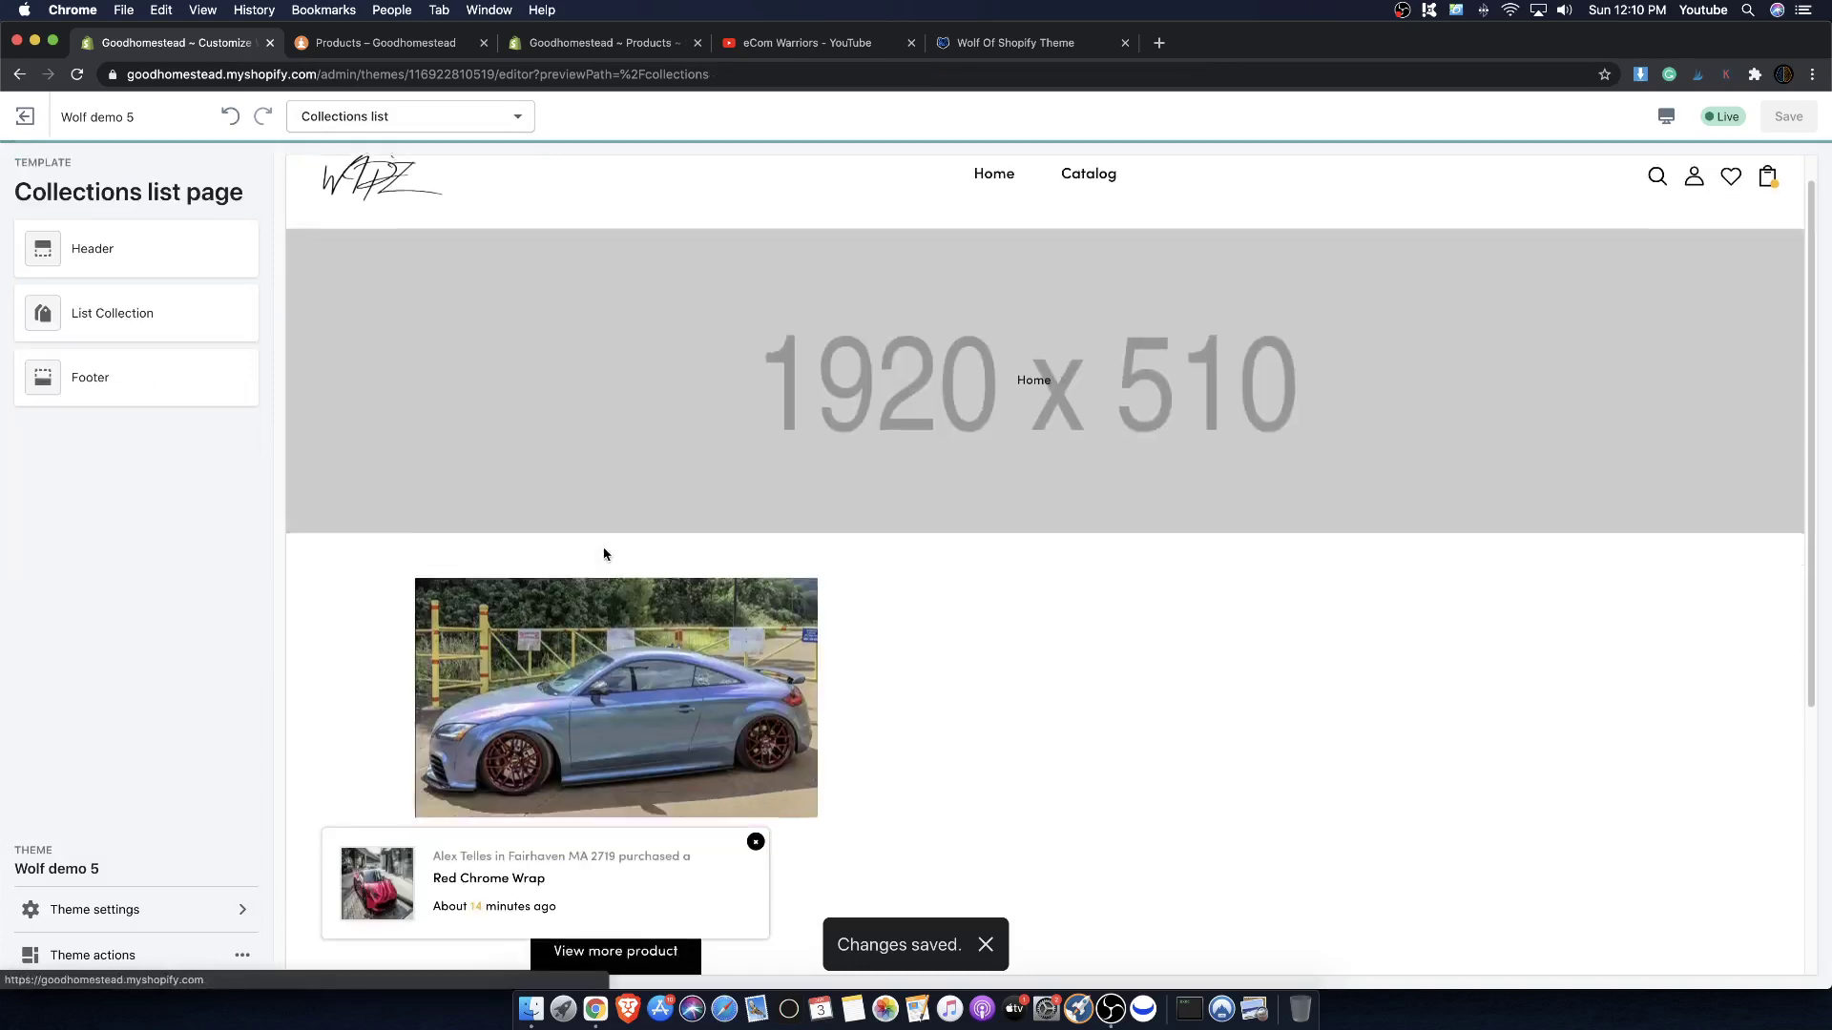
scroll(573, 497, "down", 5)
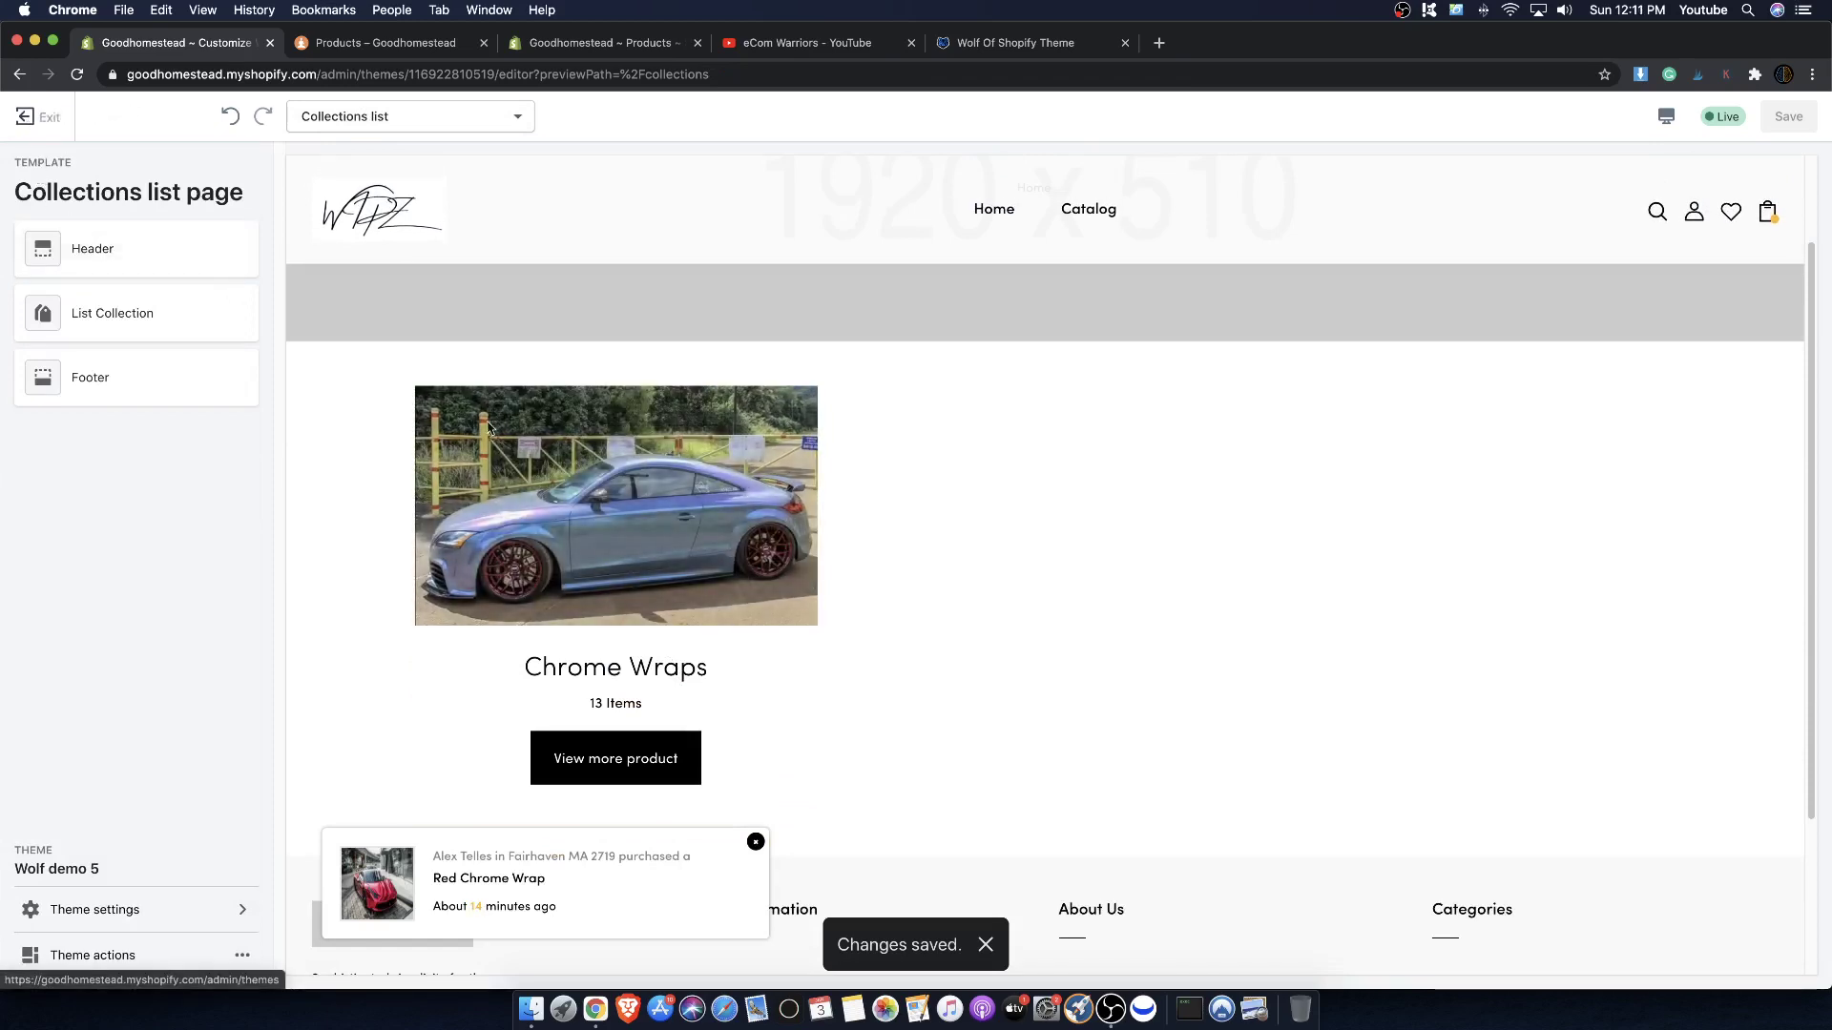
- Exit the theme editor and open the Chrome Wraps collection from the store's product collections
left_click(25, 116)
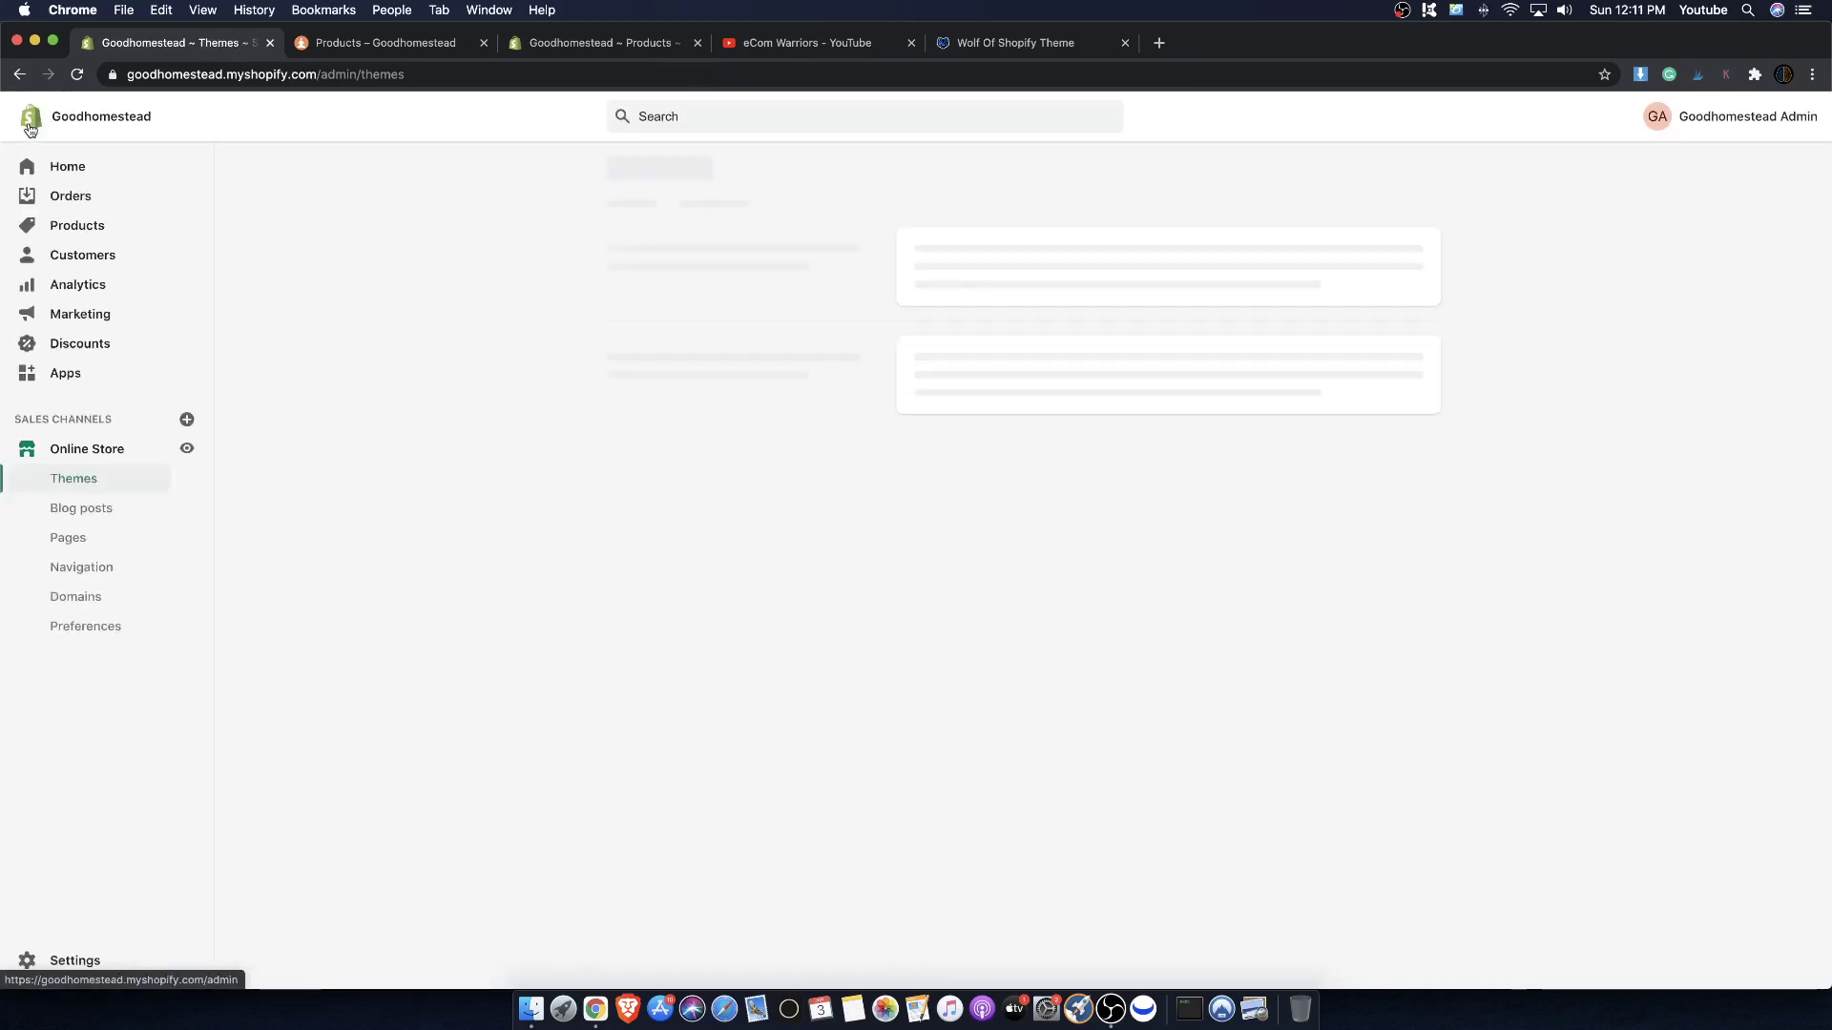
left_click(83, 224)
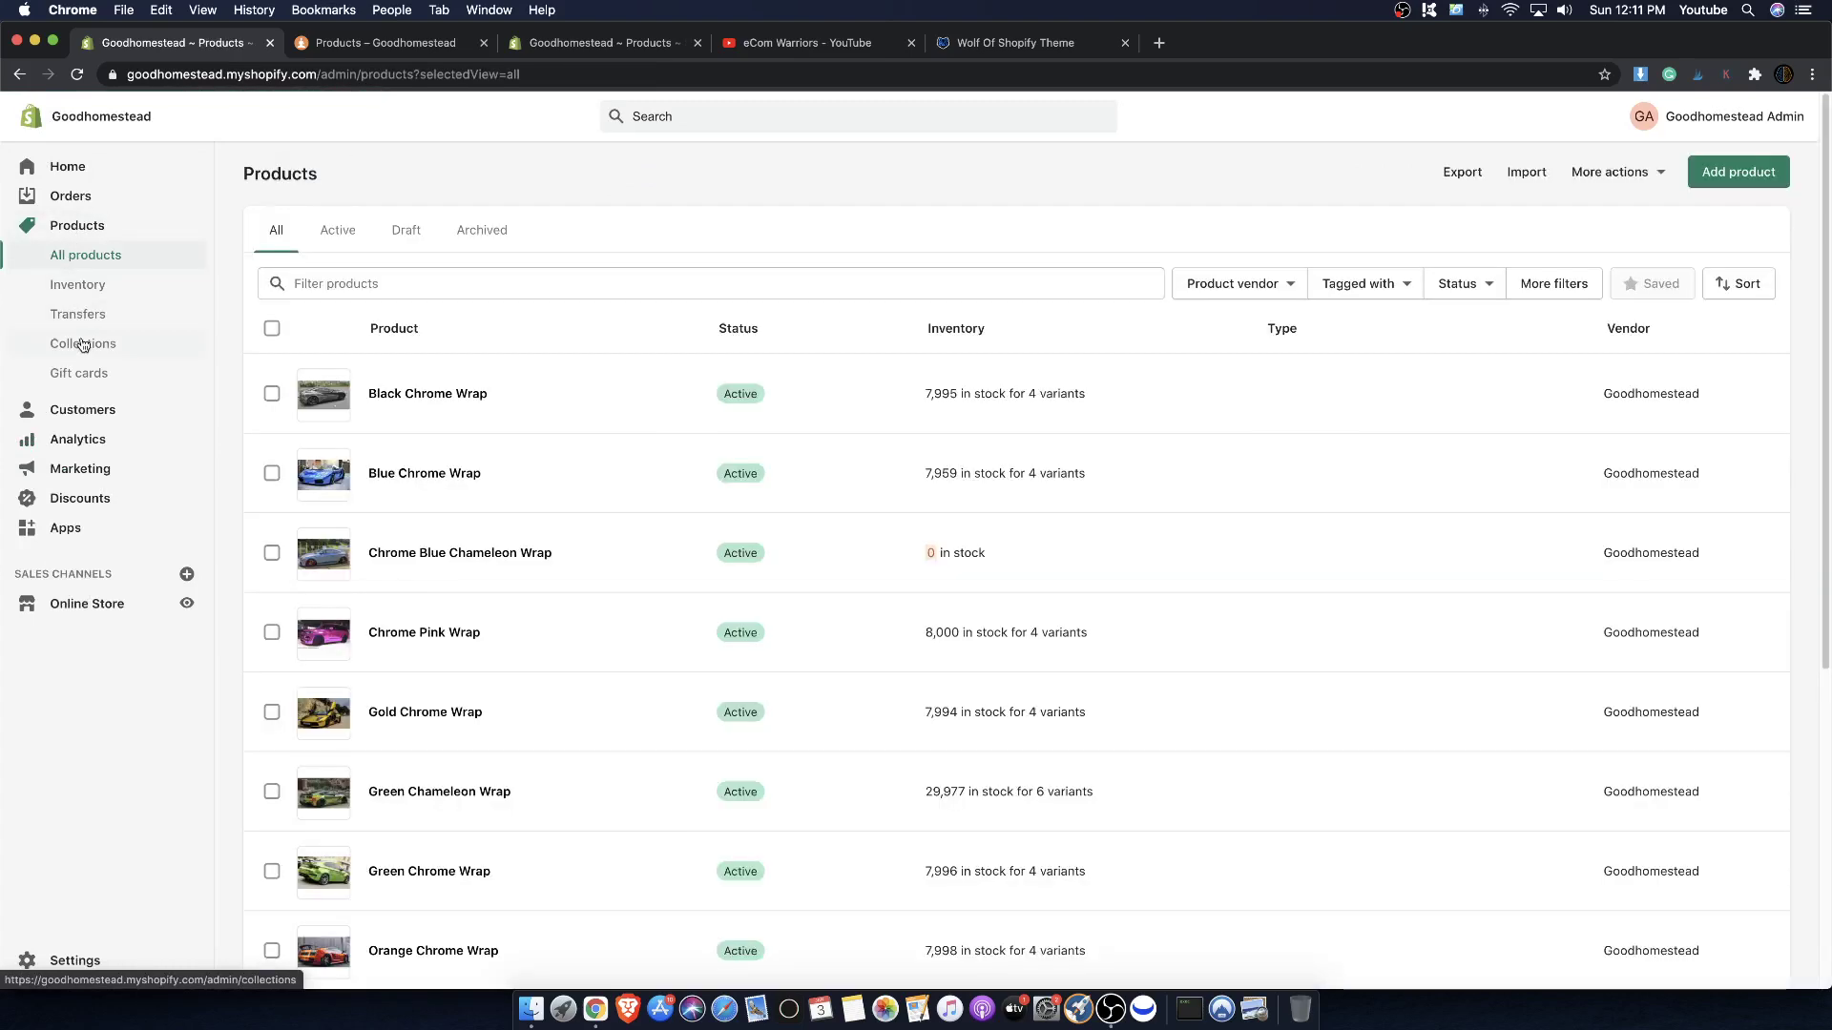
left_click(83, 344)
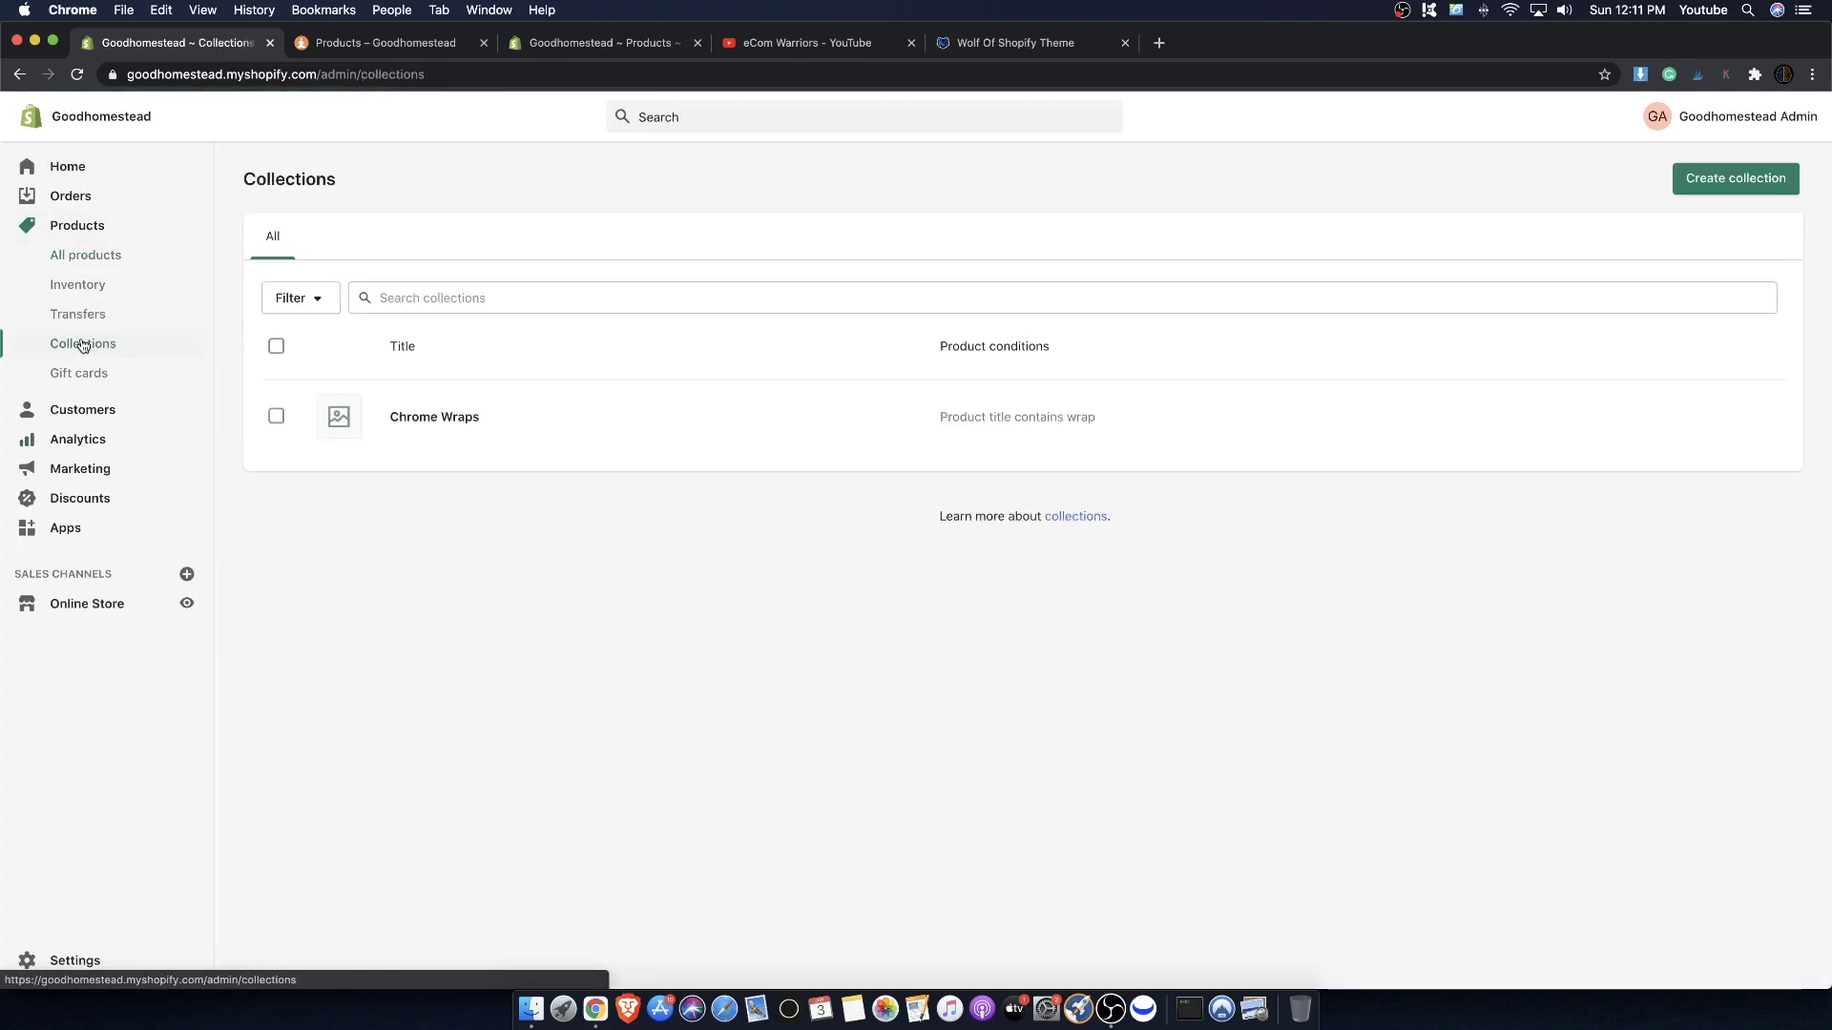
left_click(354, 414)
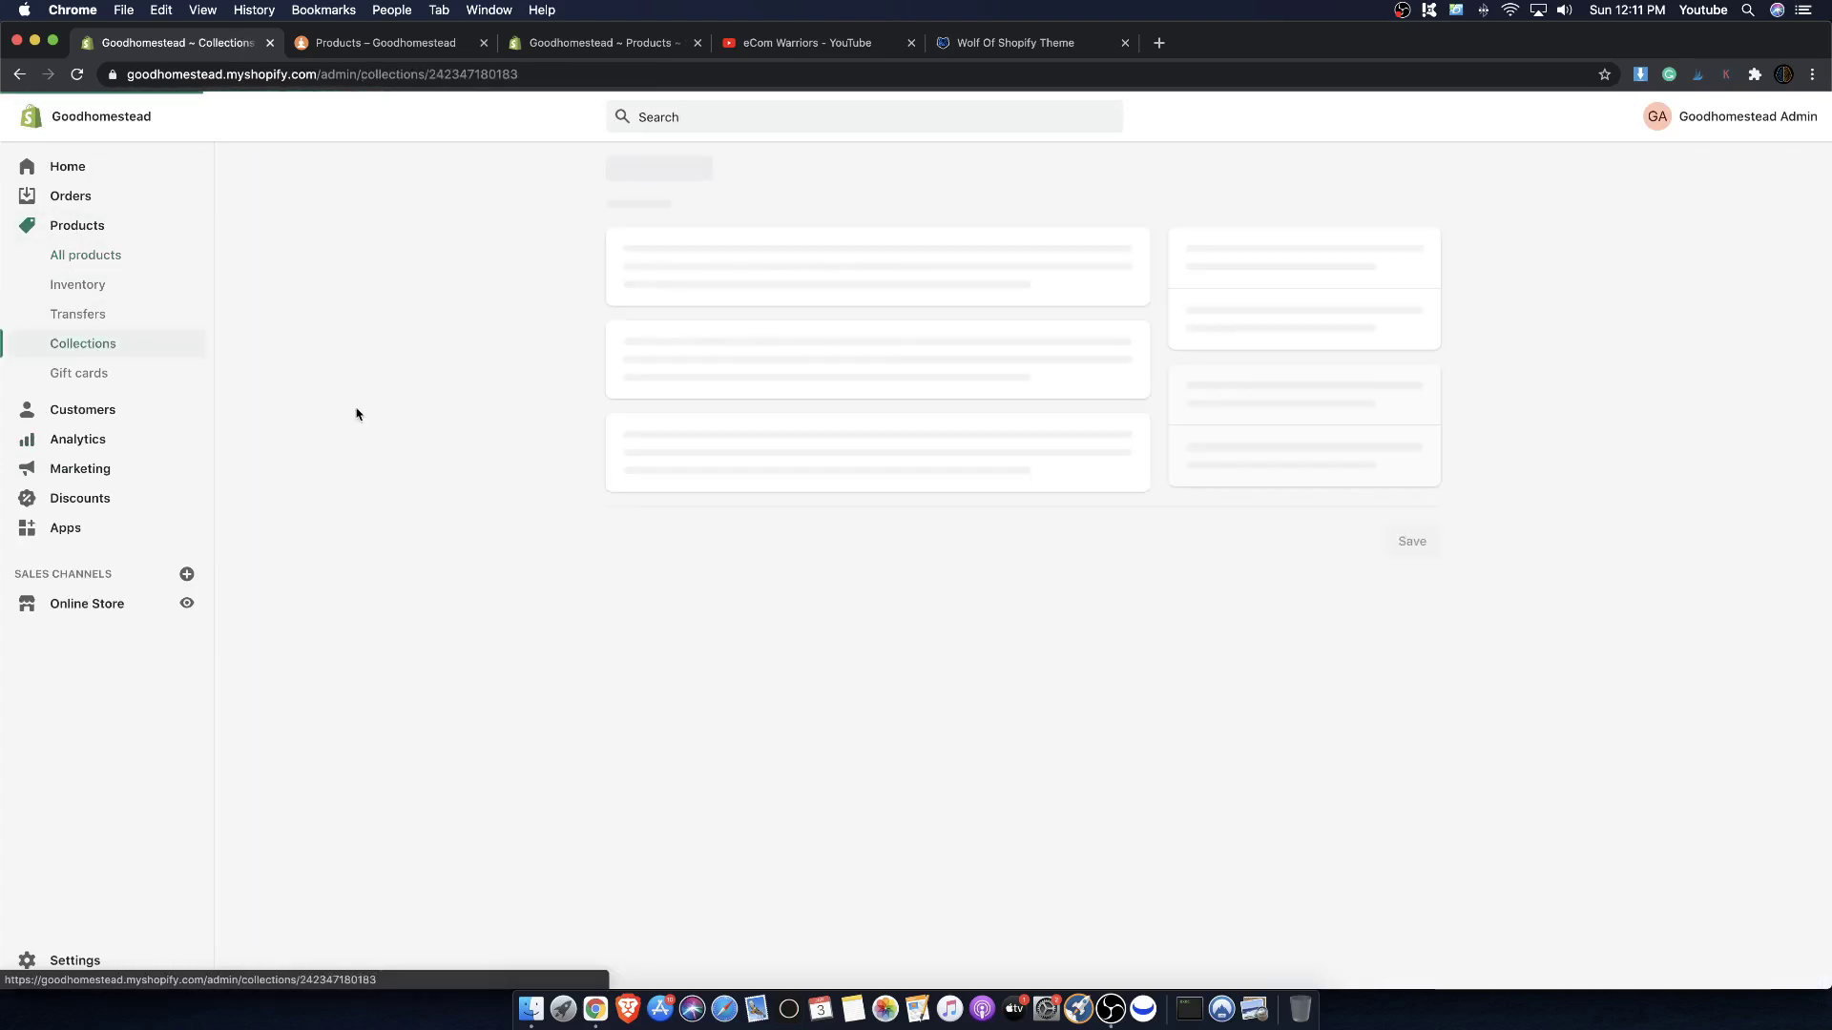
- Expand the full product list of the Chrome Wraps collection and examine which wraps it contains
scroll(780, 684, "down", 5)
scroll(781, 684, "down", 10)
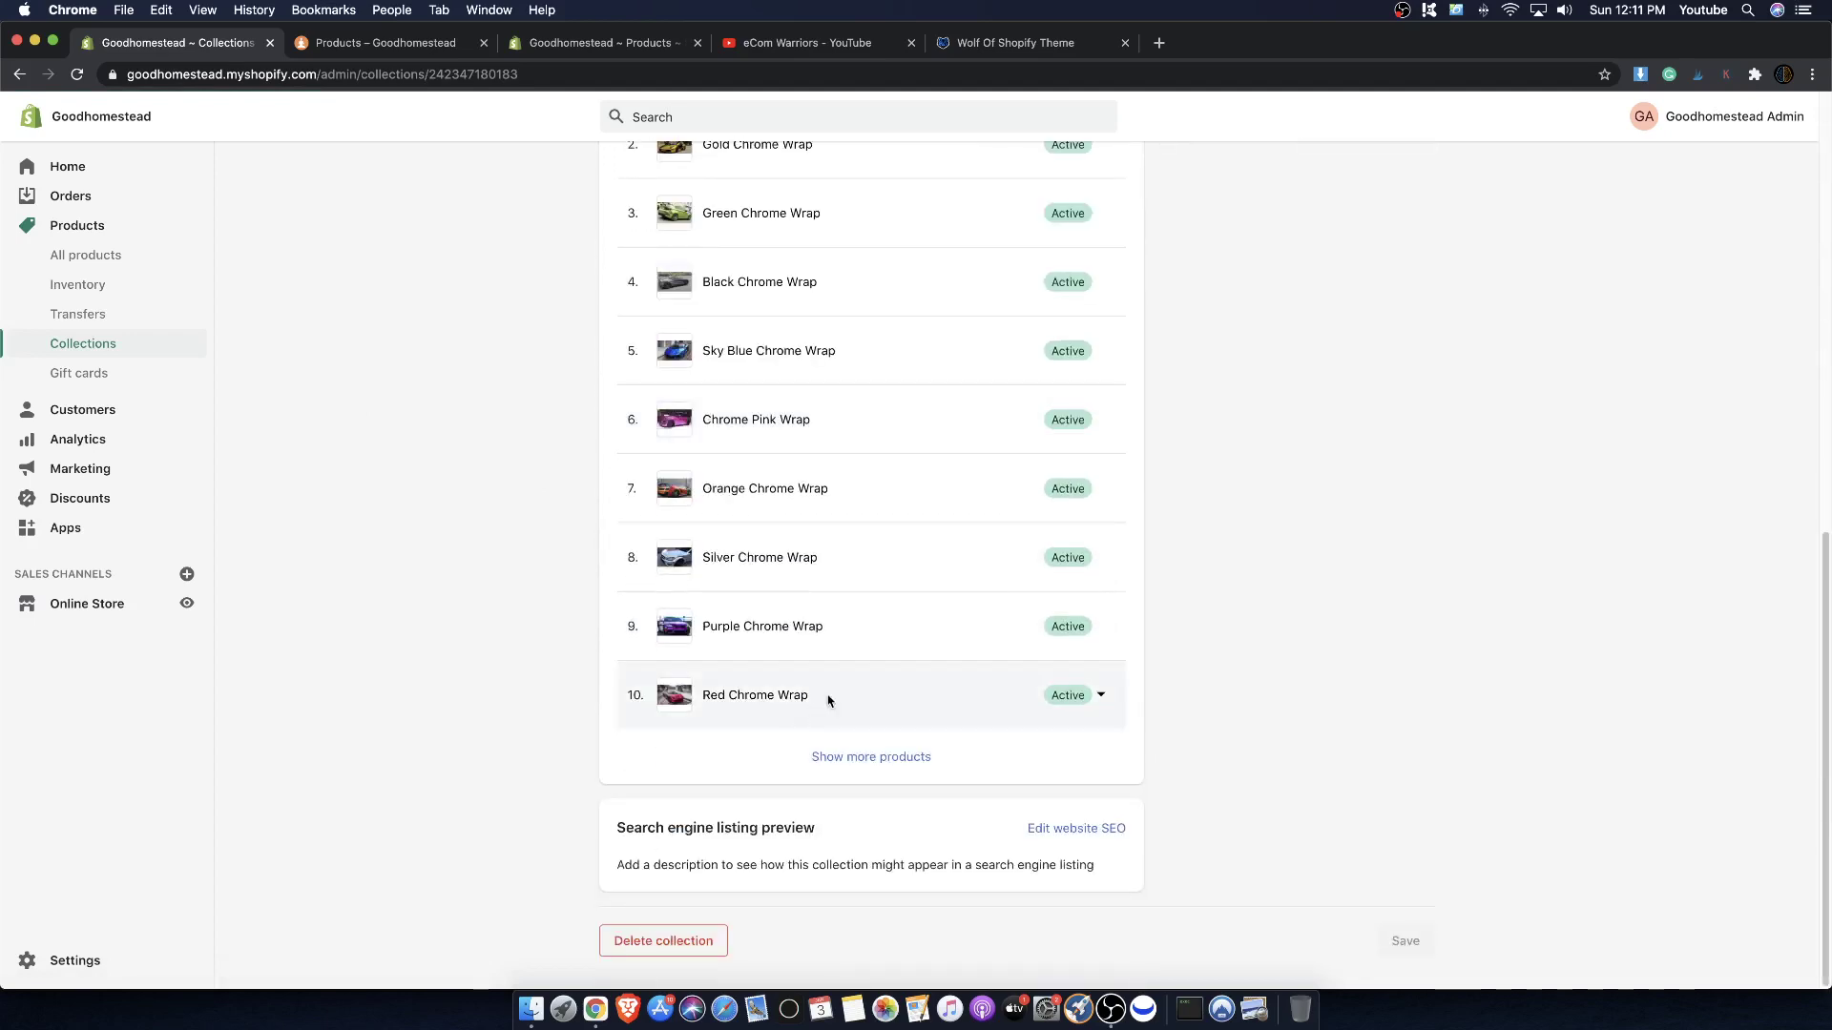
left_click(873, 756)
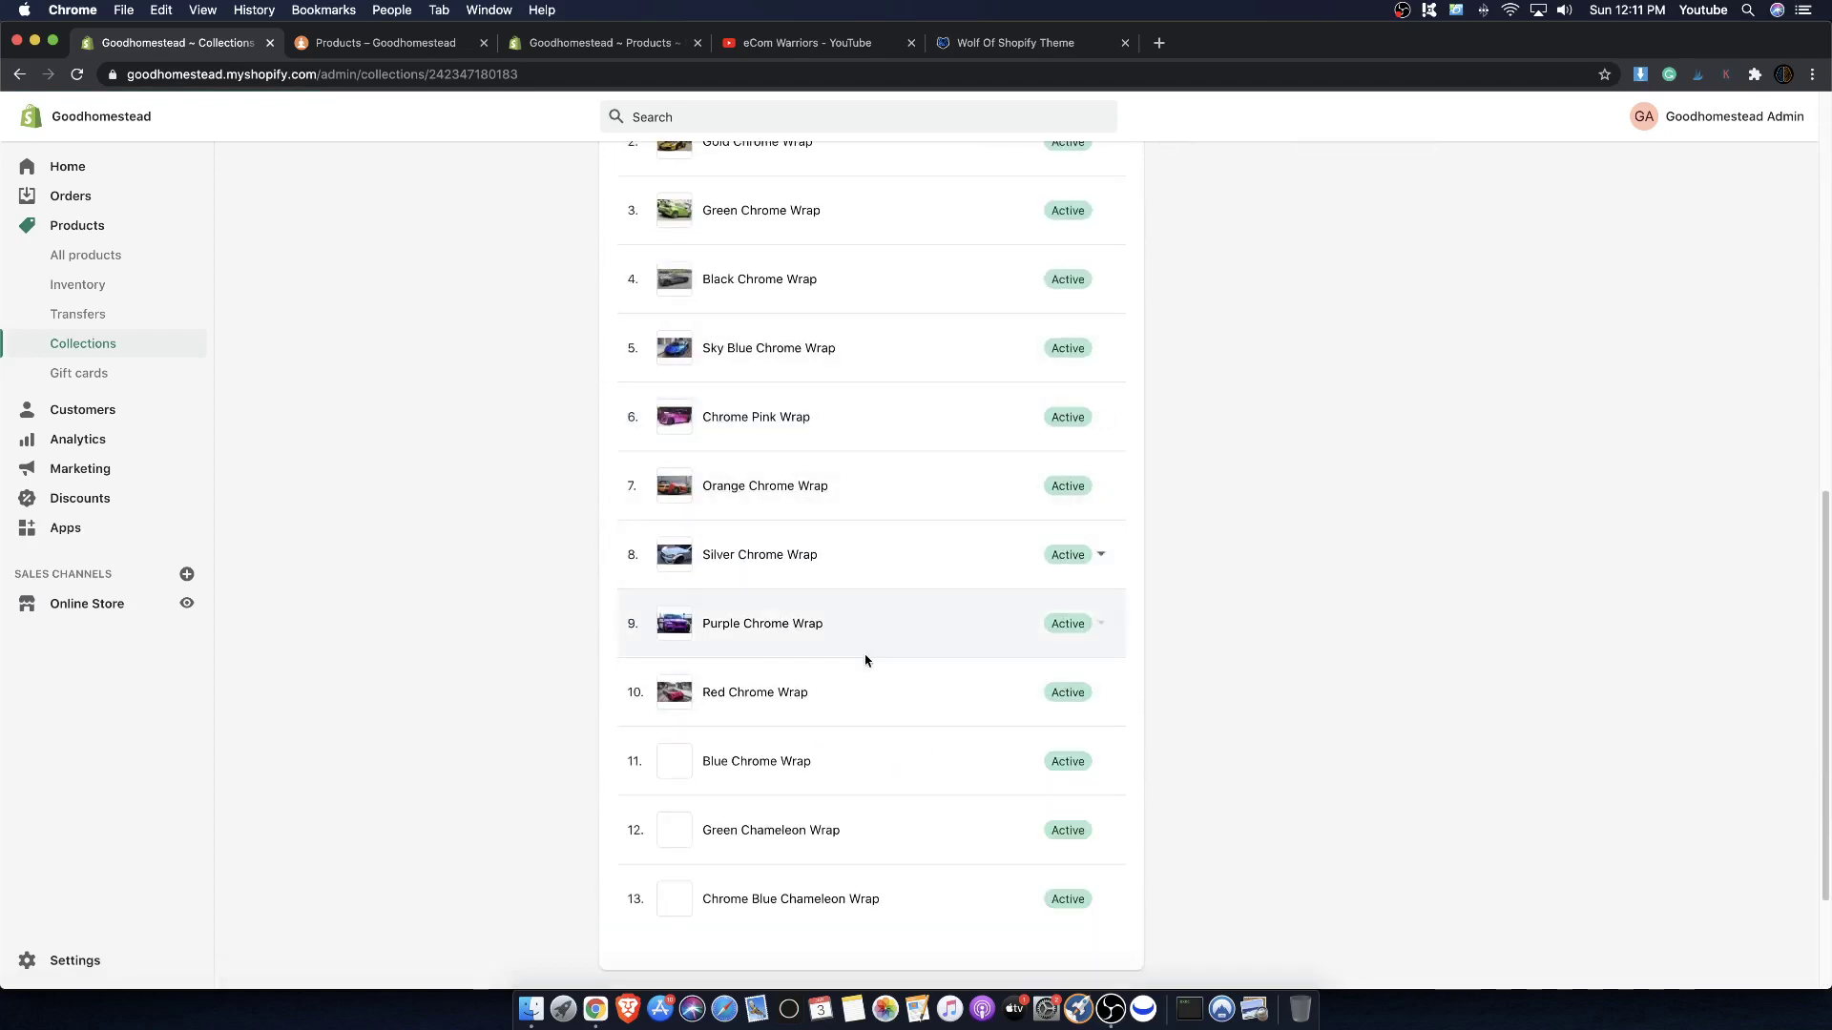
scroll(866, 660, "down", 2)
left_click(1095, 646)
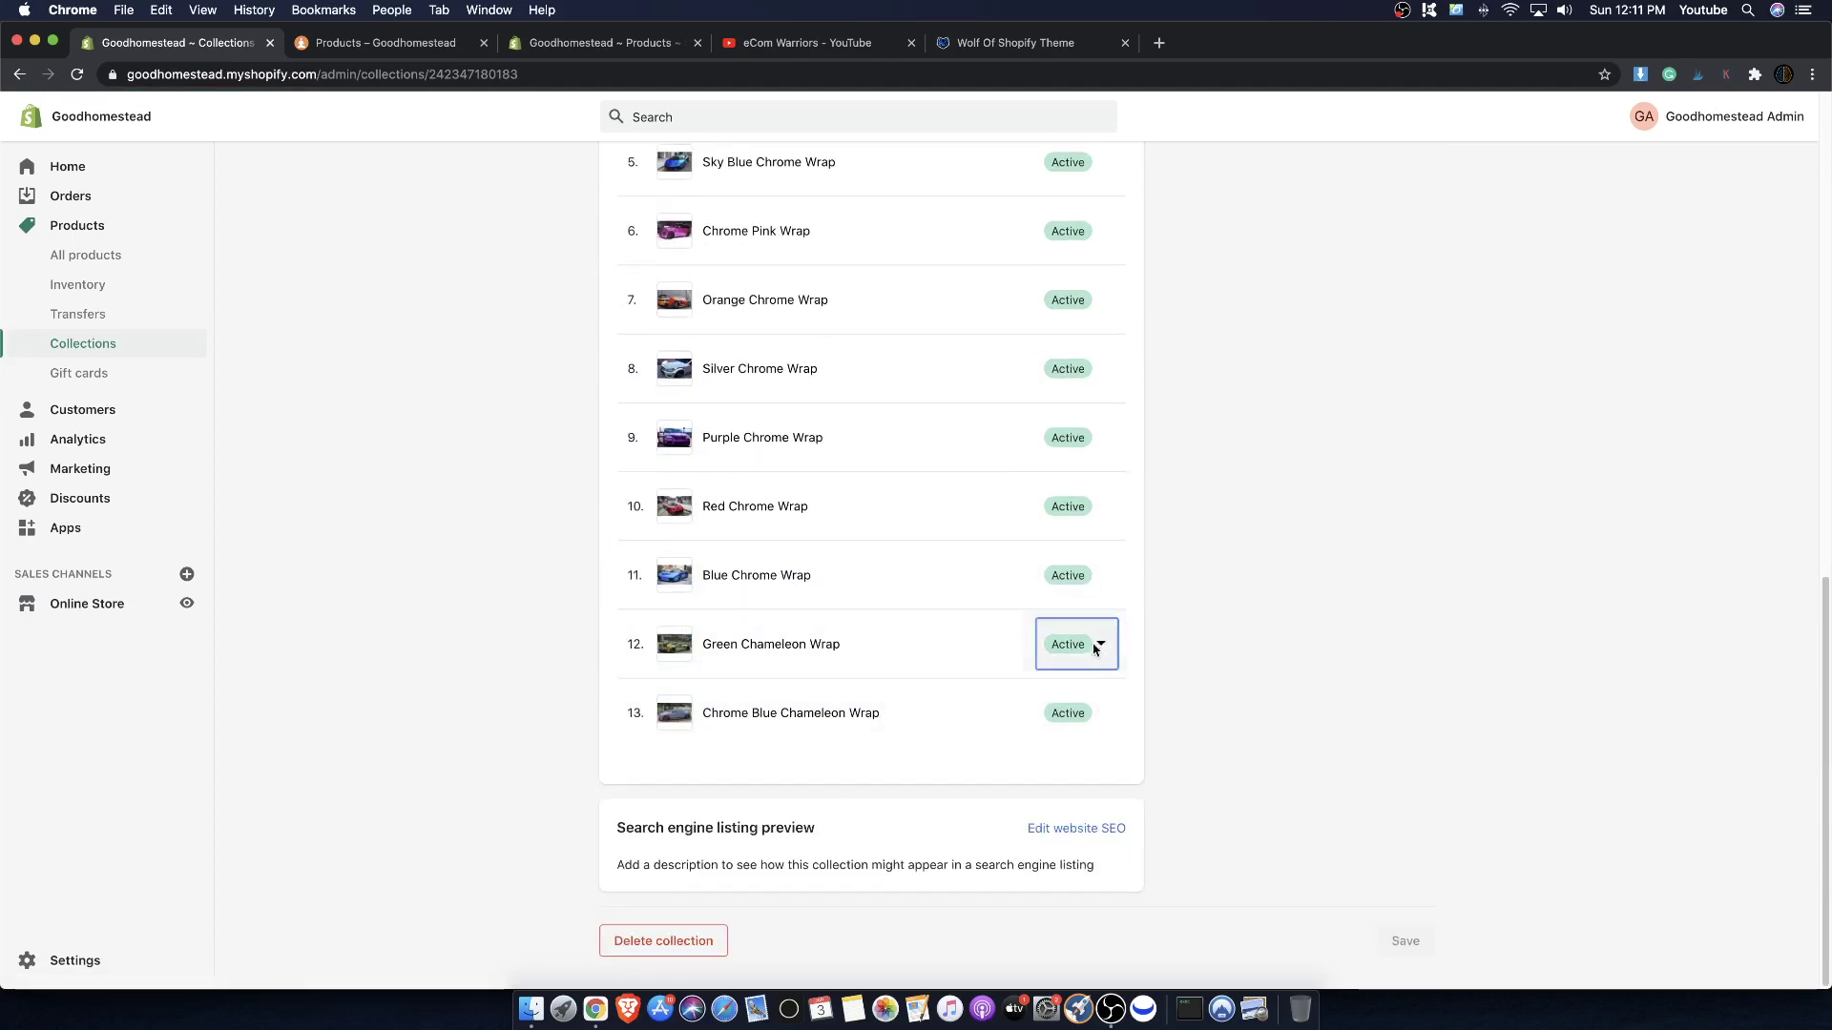
left_click(678, 681)
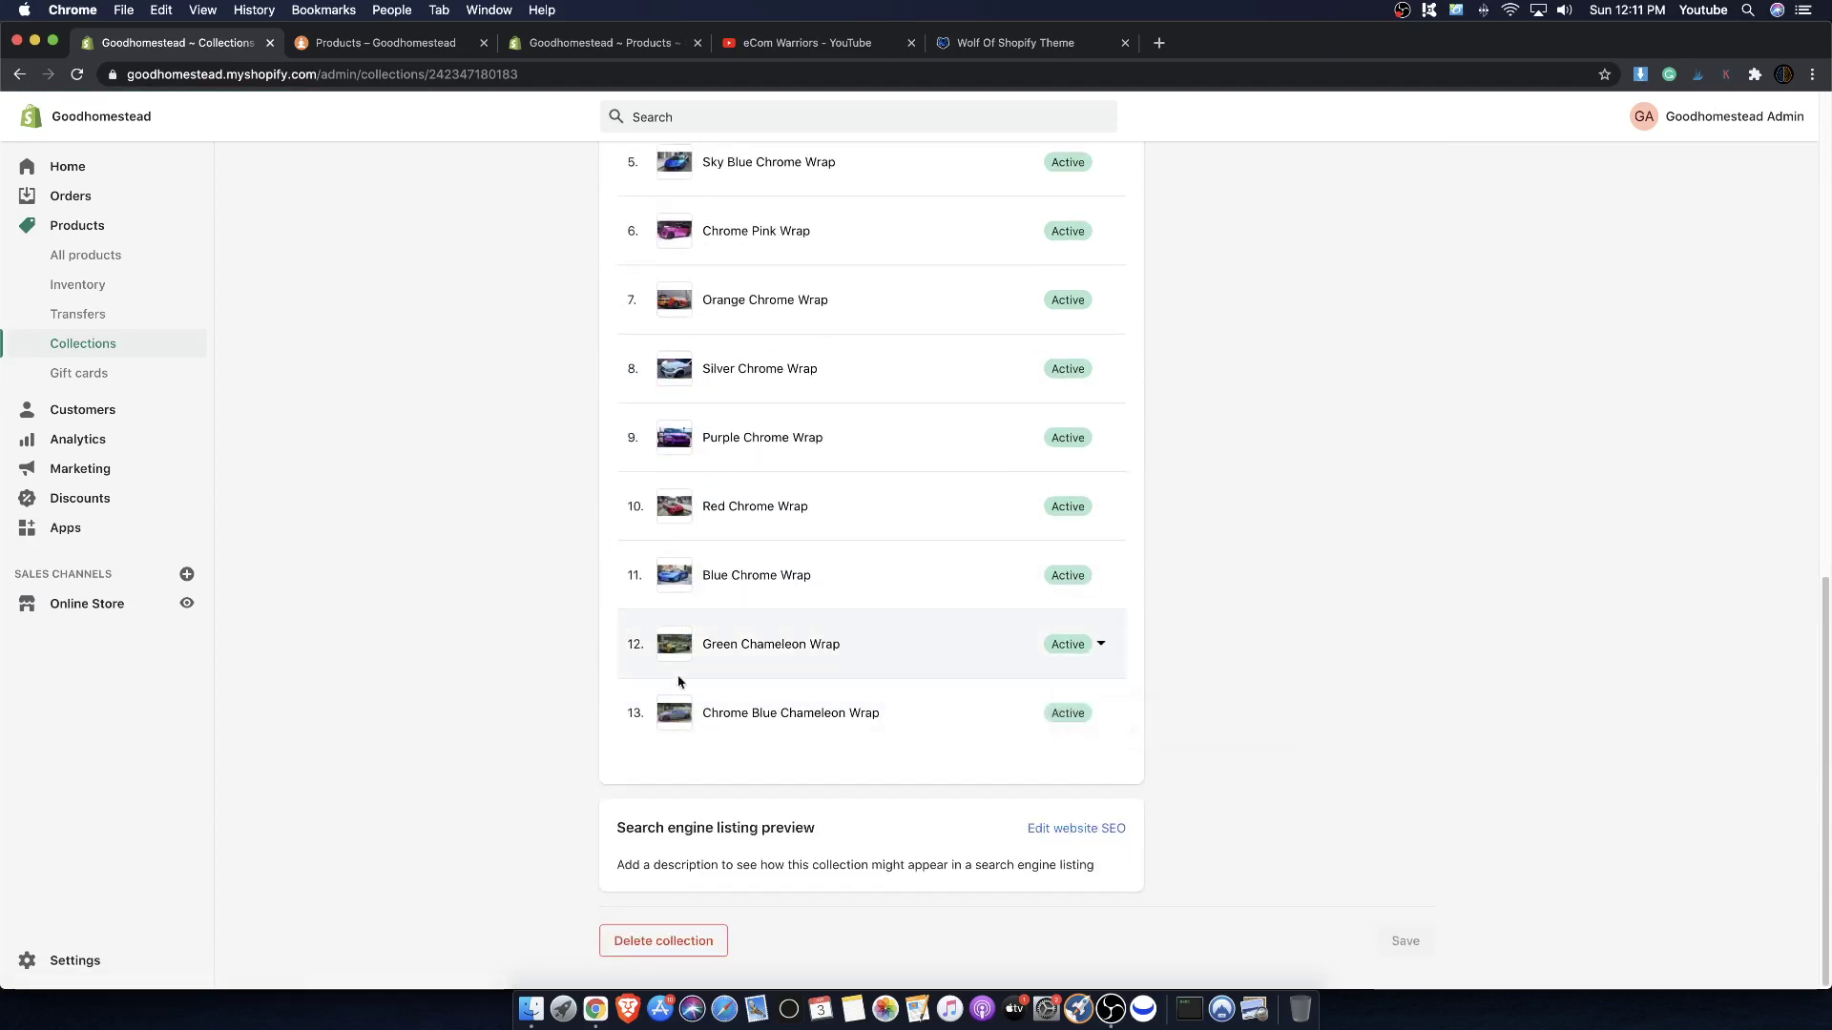
- Examine the available field and comparison options in the Chrome Wraps collection's product condition
scroll(745, 678, "up", 10)
left_click(731, 683)
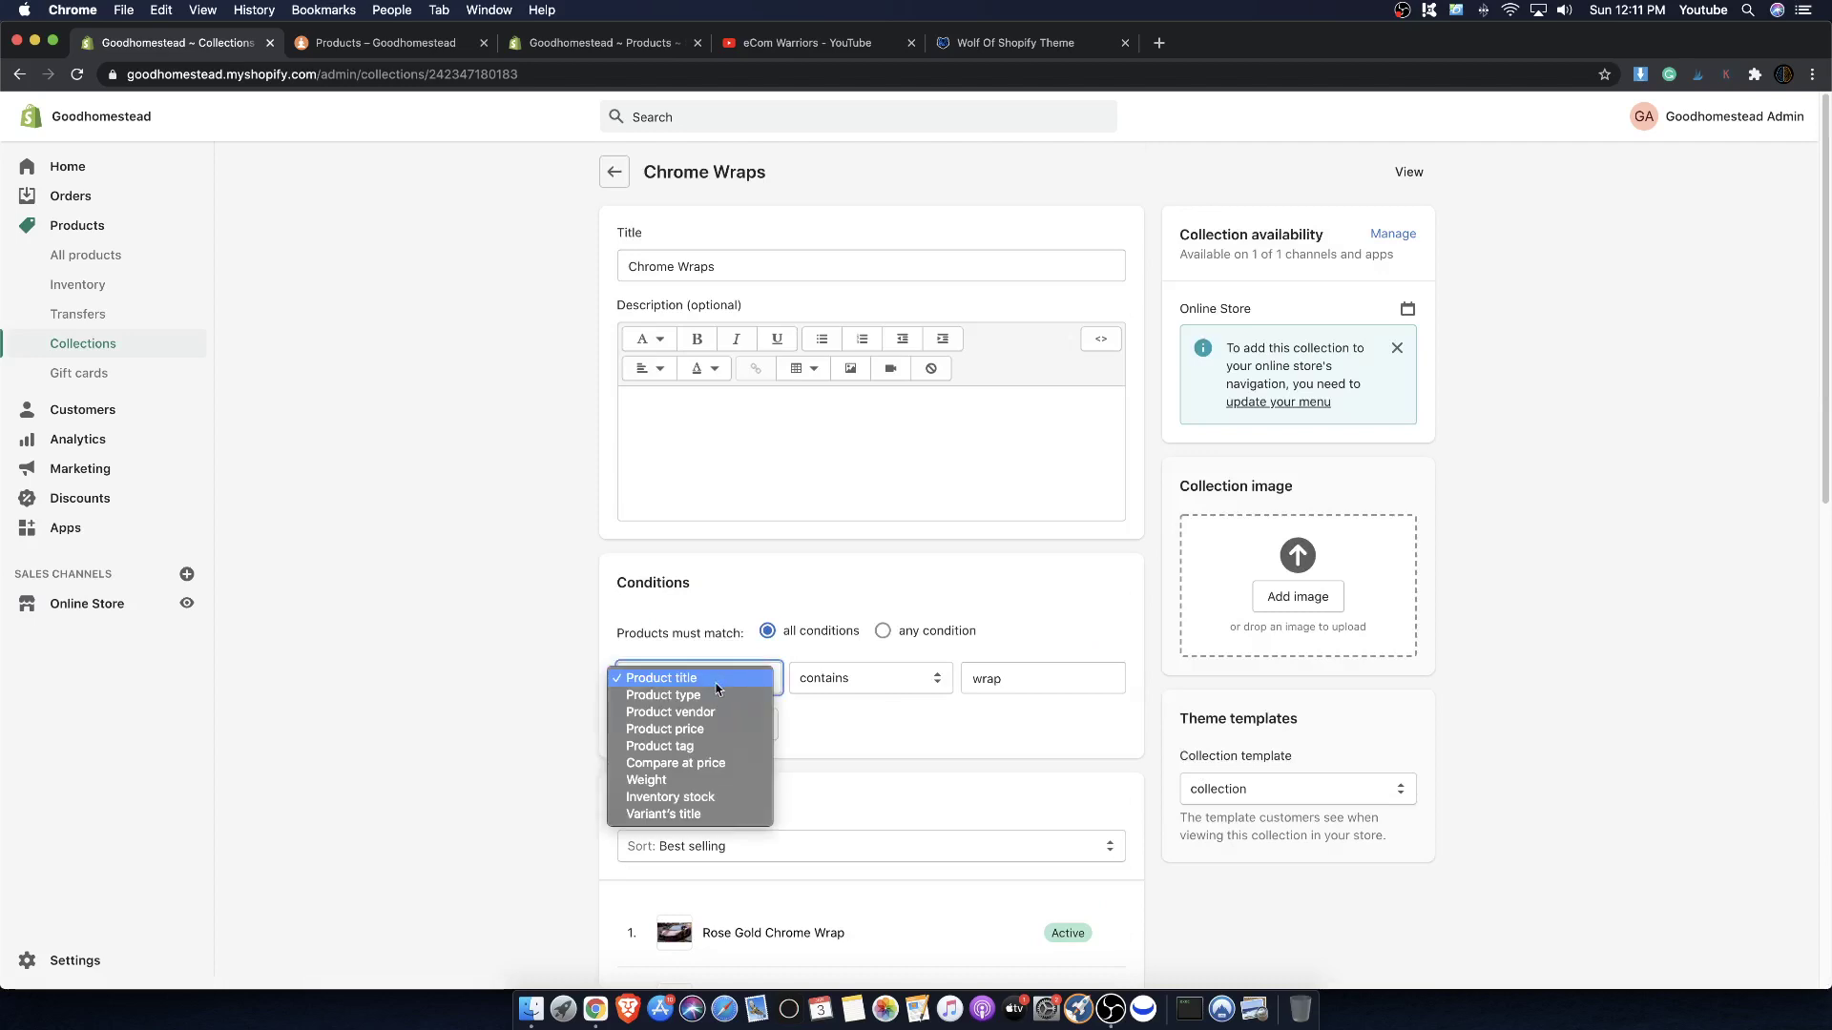
left_click(725, 681)
left_click(725, 693)
left_click(862, 647)
left_click(869, 675)
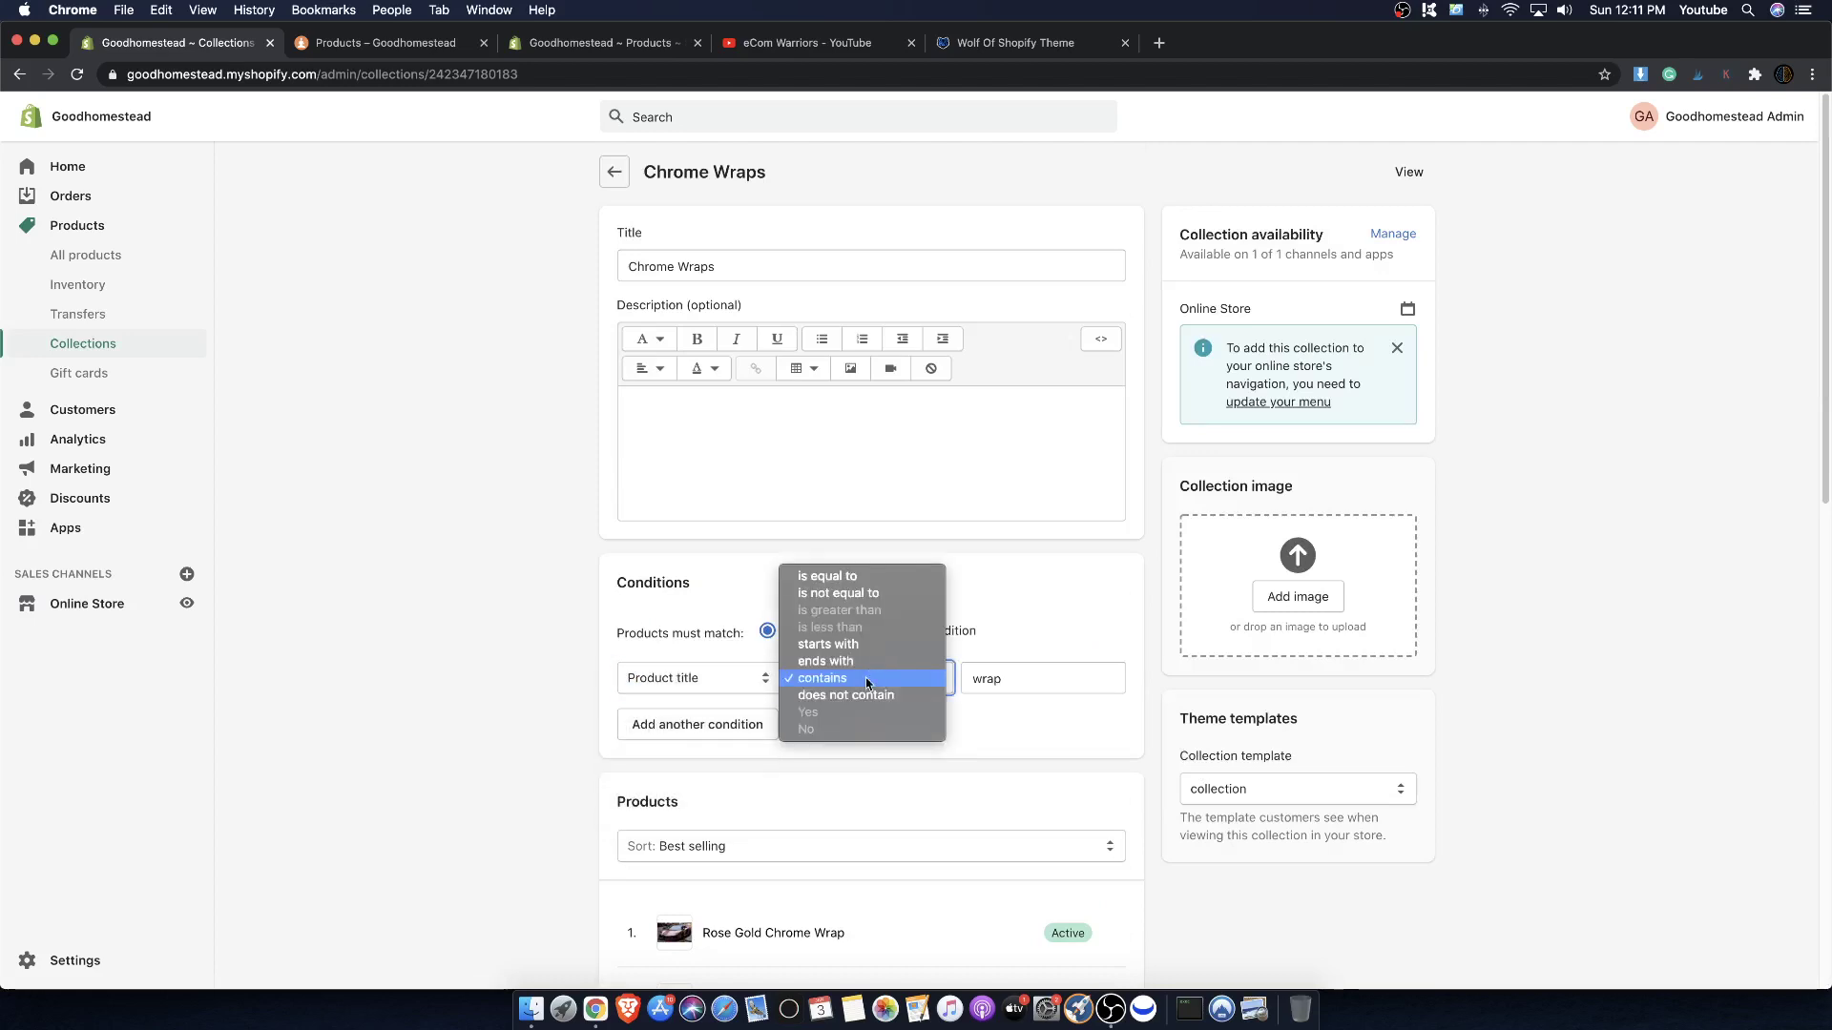
left_click(723, 725)
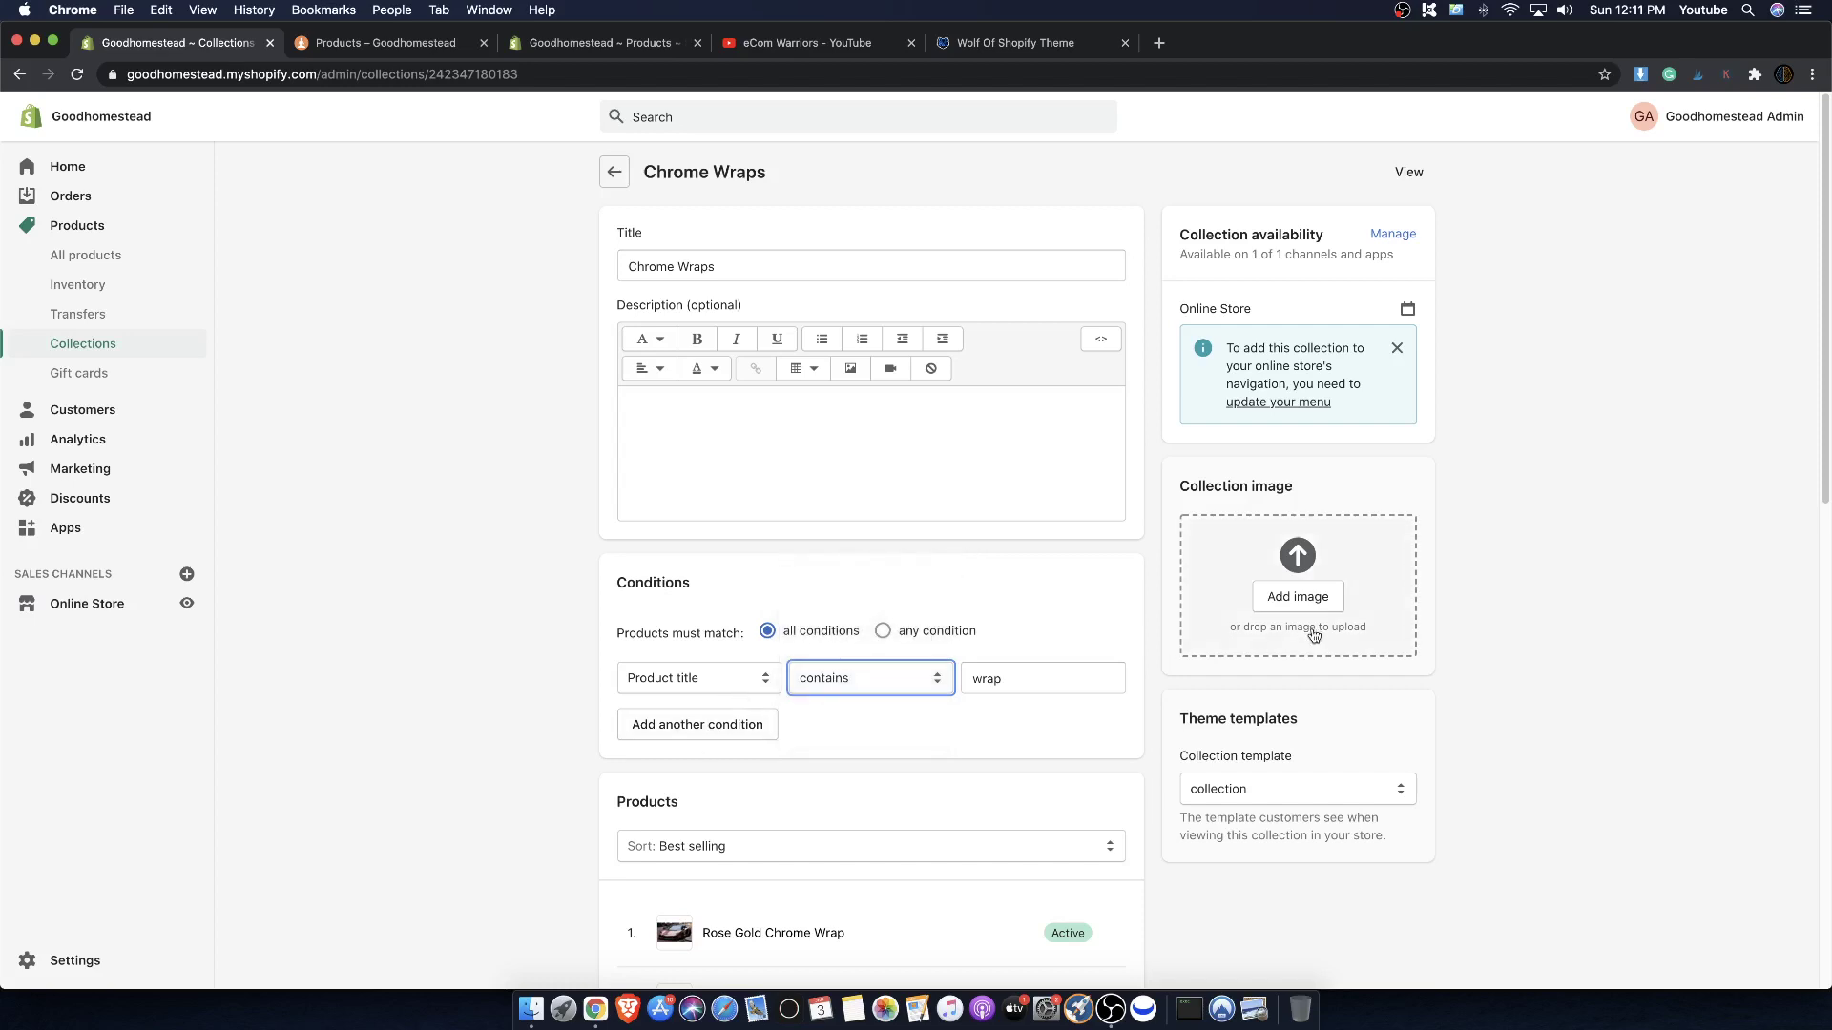
- Delete the Chrome Wraps collection
scroll(1083, 286, "down", 10)
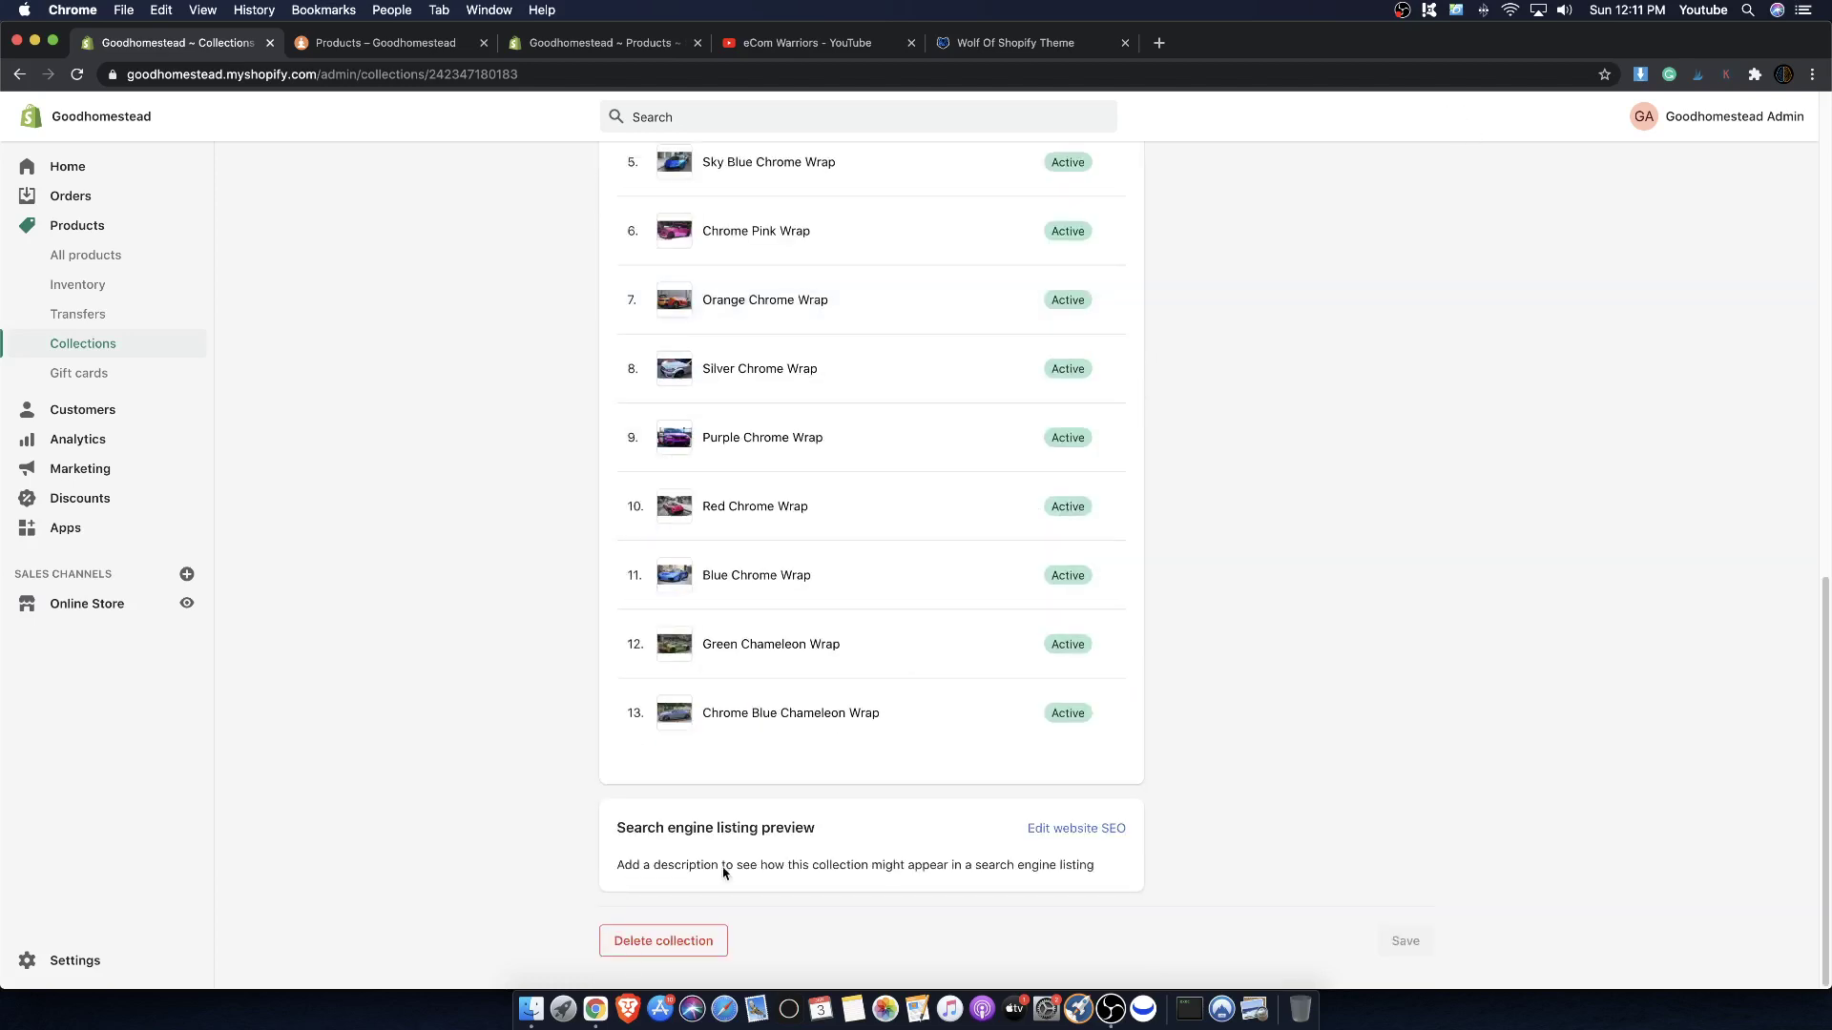
left_click(635, 944)
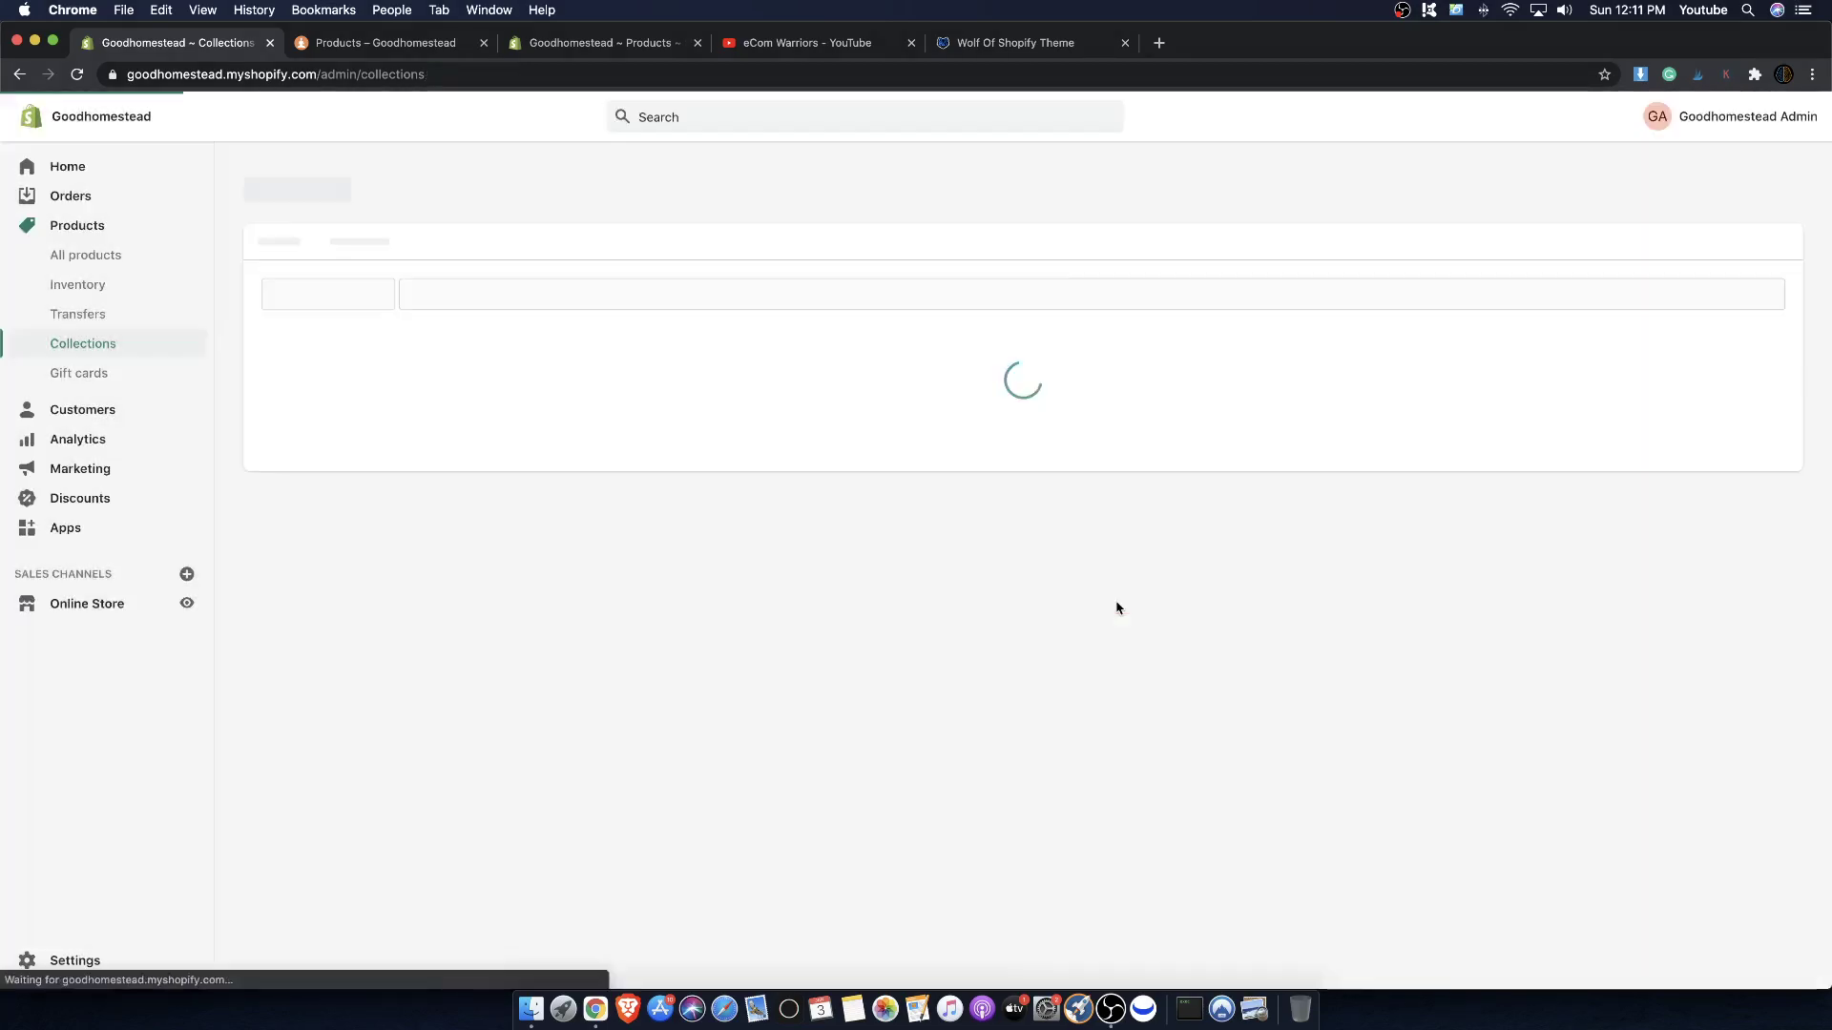
- Create and save a new collection titled Chrome Wraps with the Manual collection type
left_click(1034, 532)
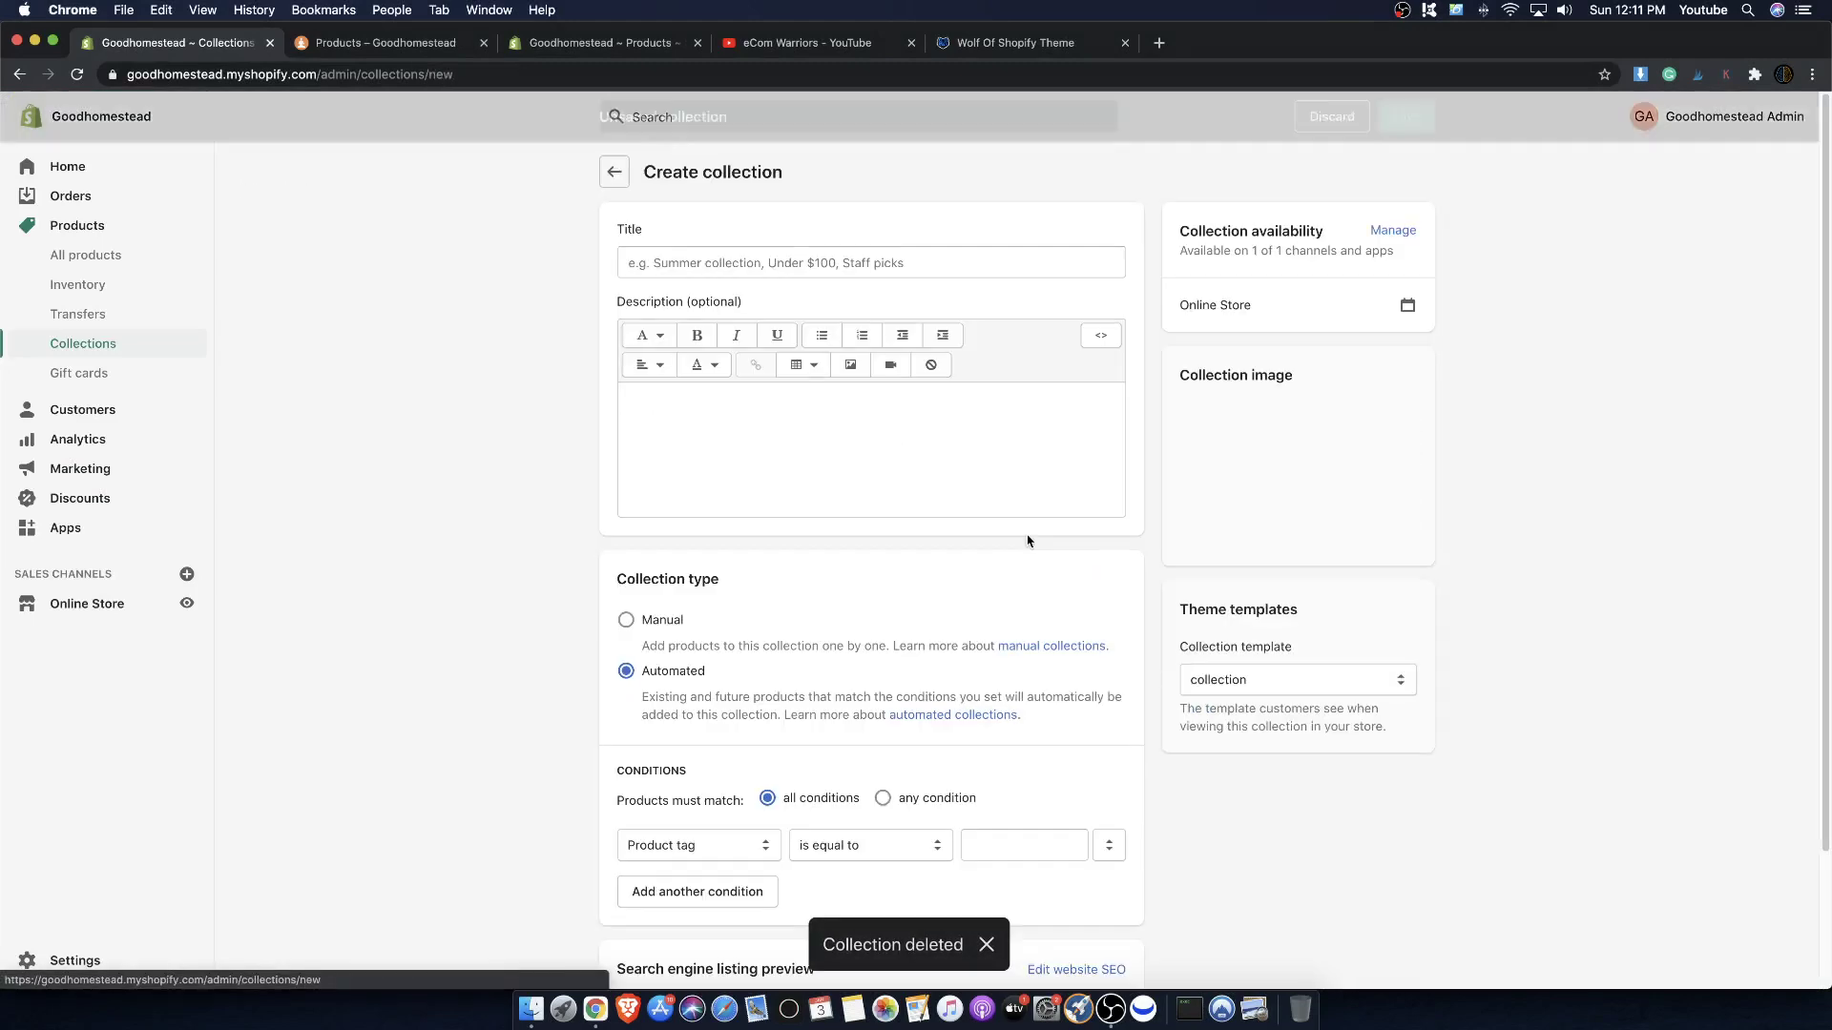
left_click(733, 259)
type("Chrom")
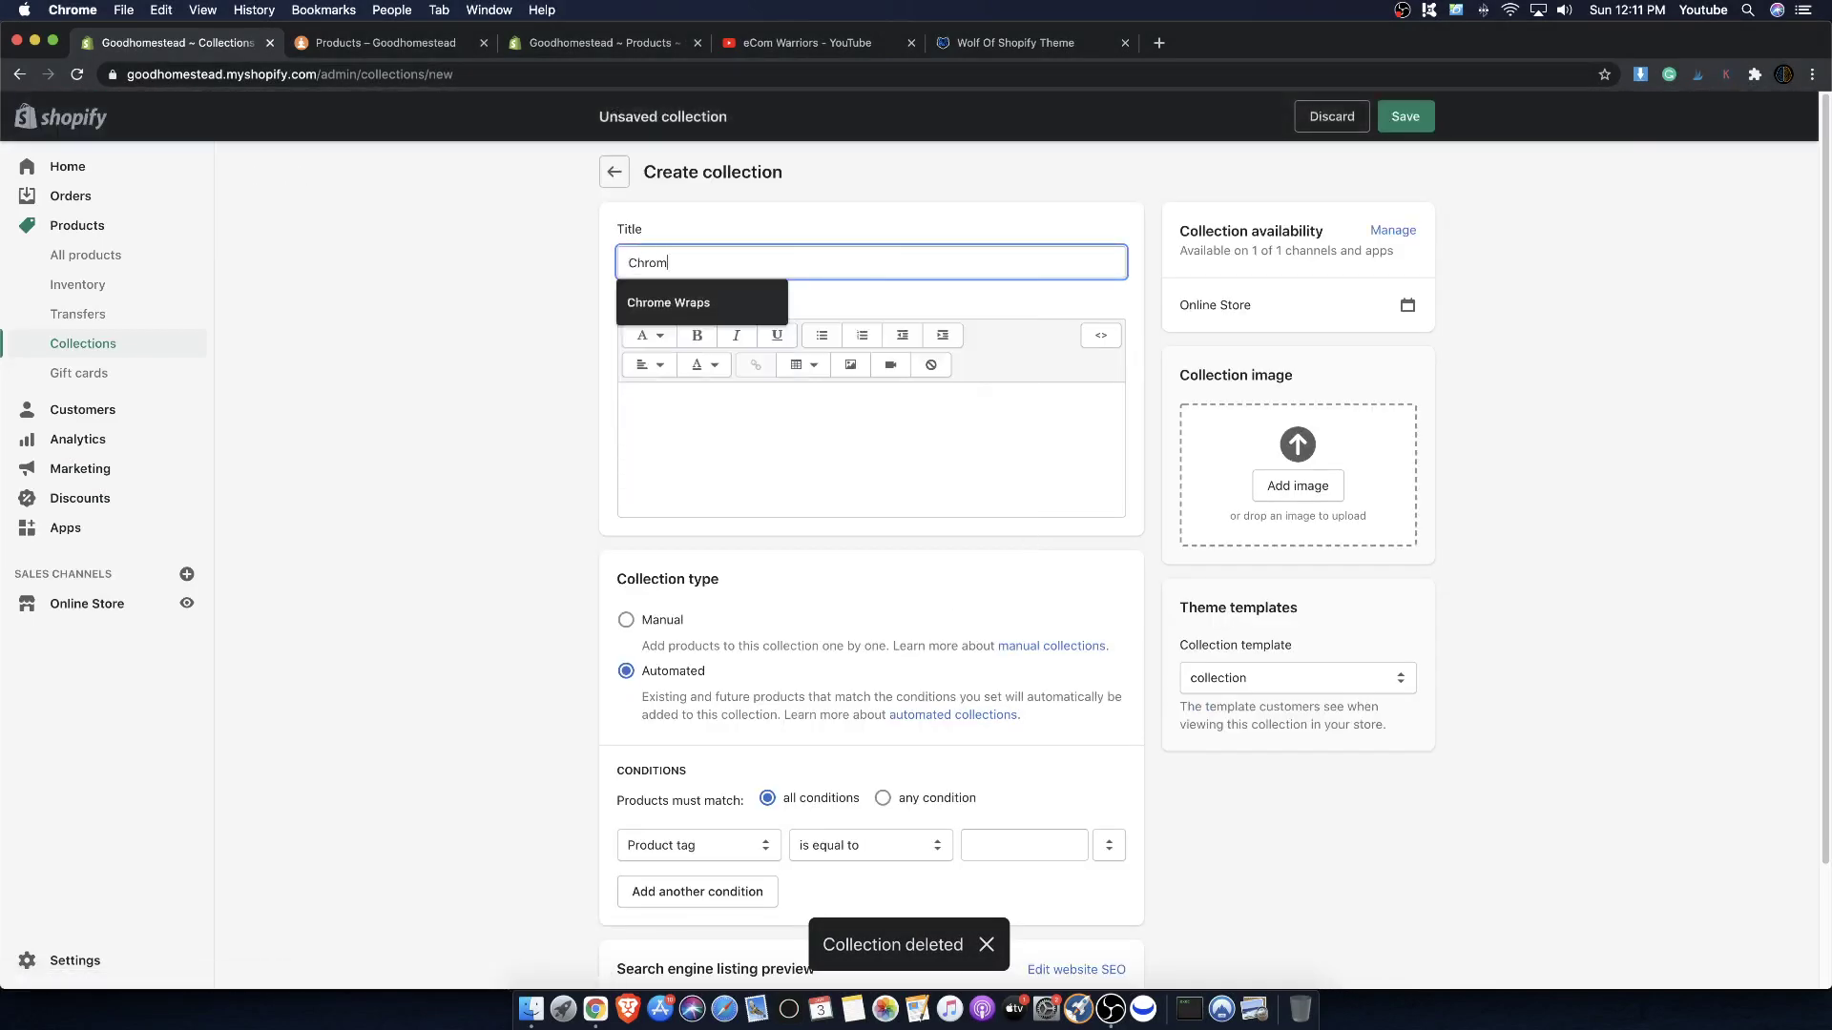
type("e Wraps")
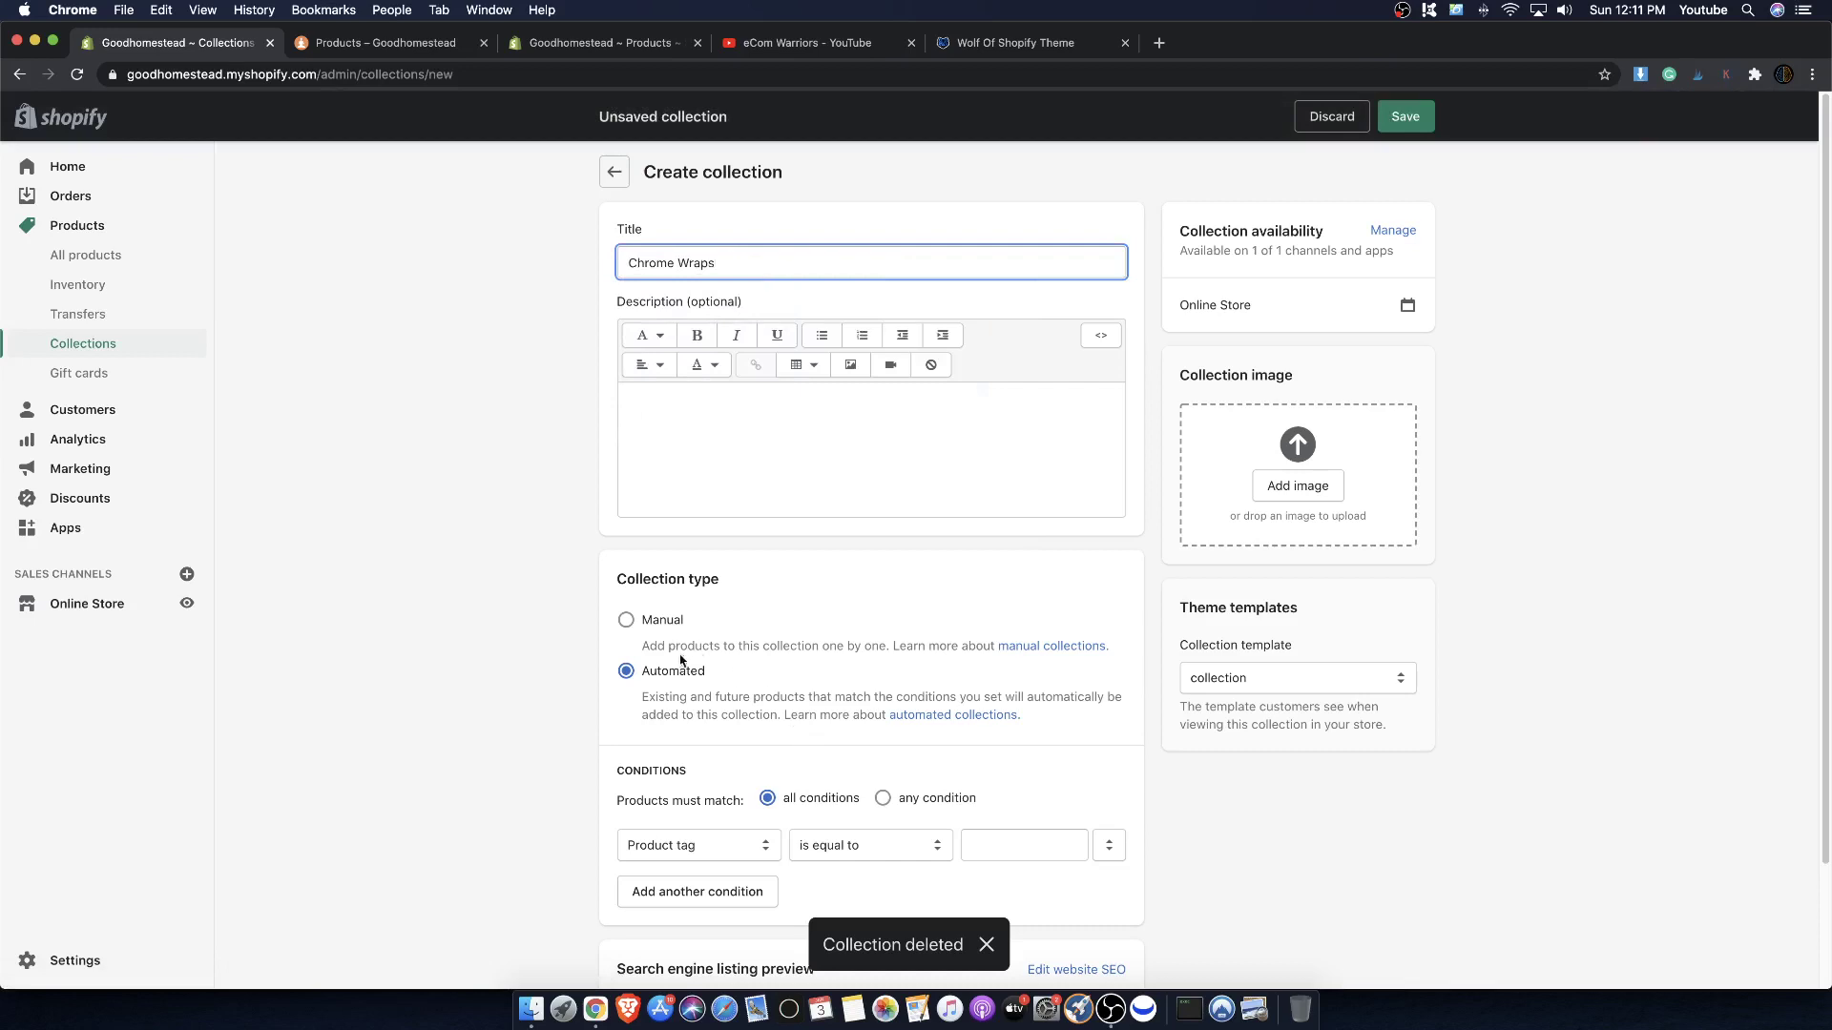
left_click(650, 623)
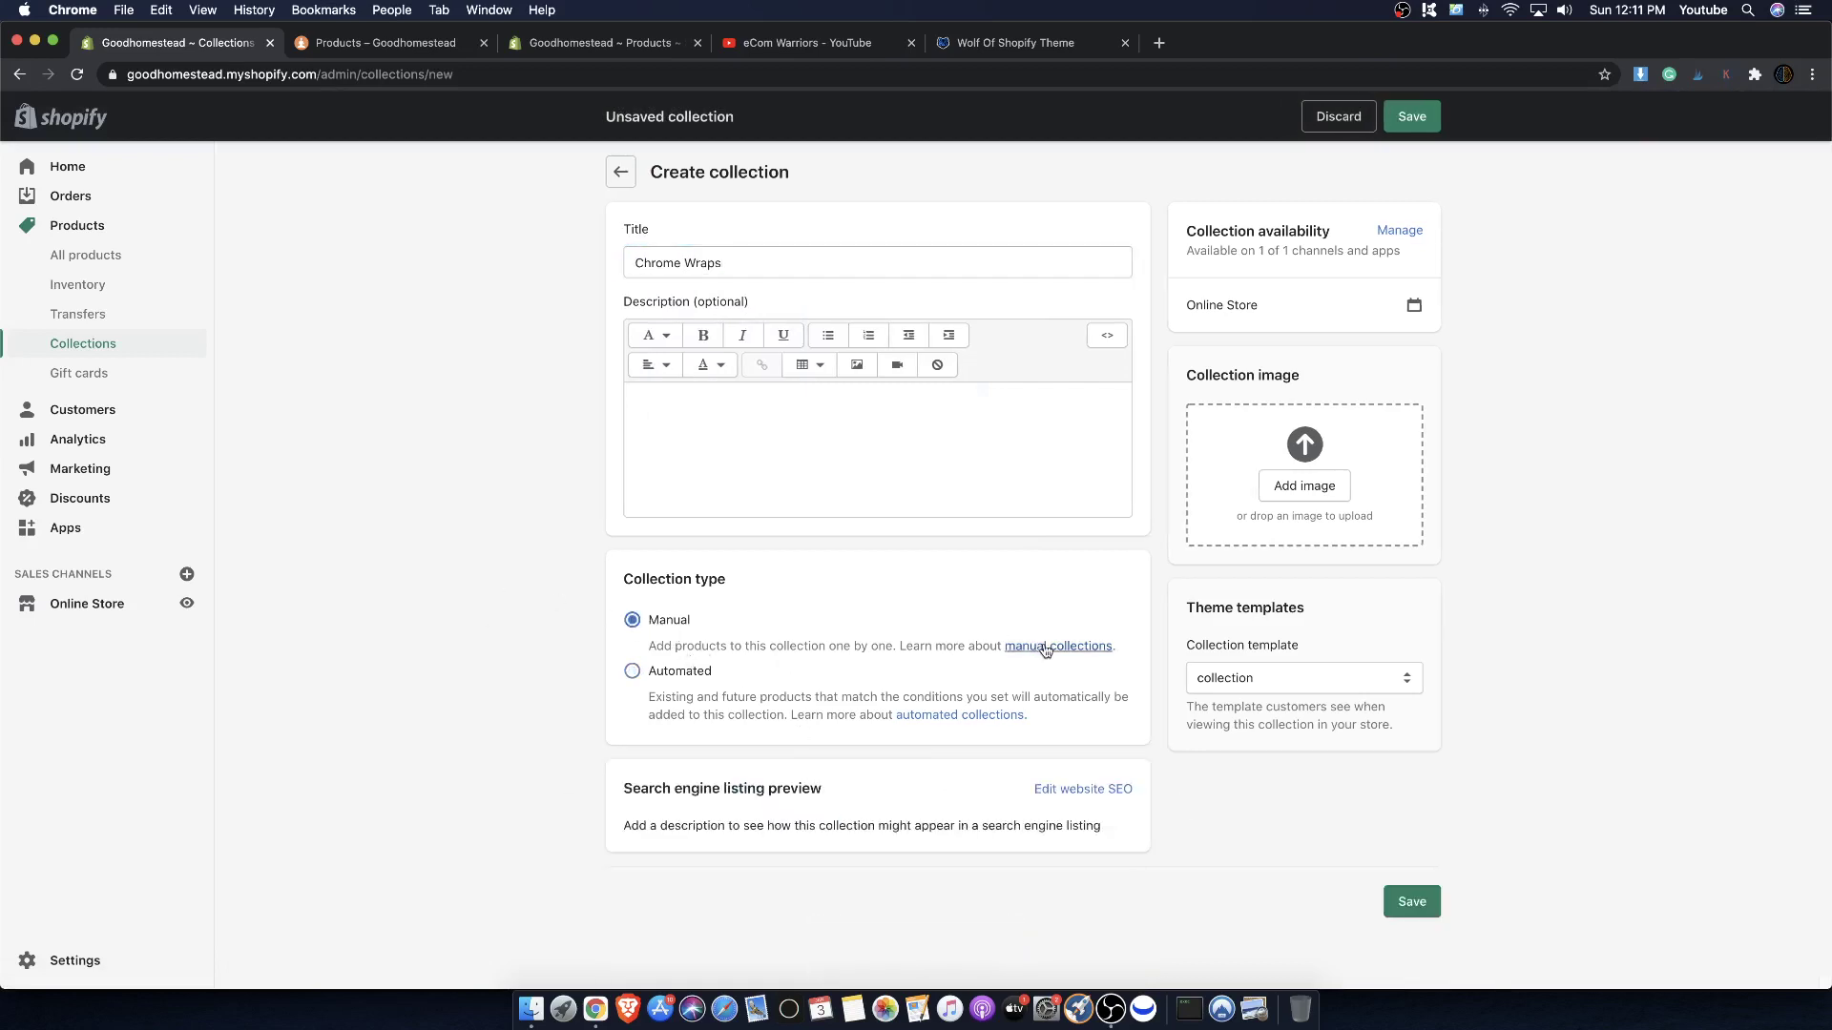
left_click(1046, 647)
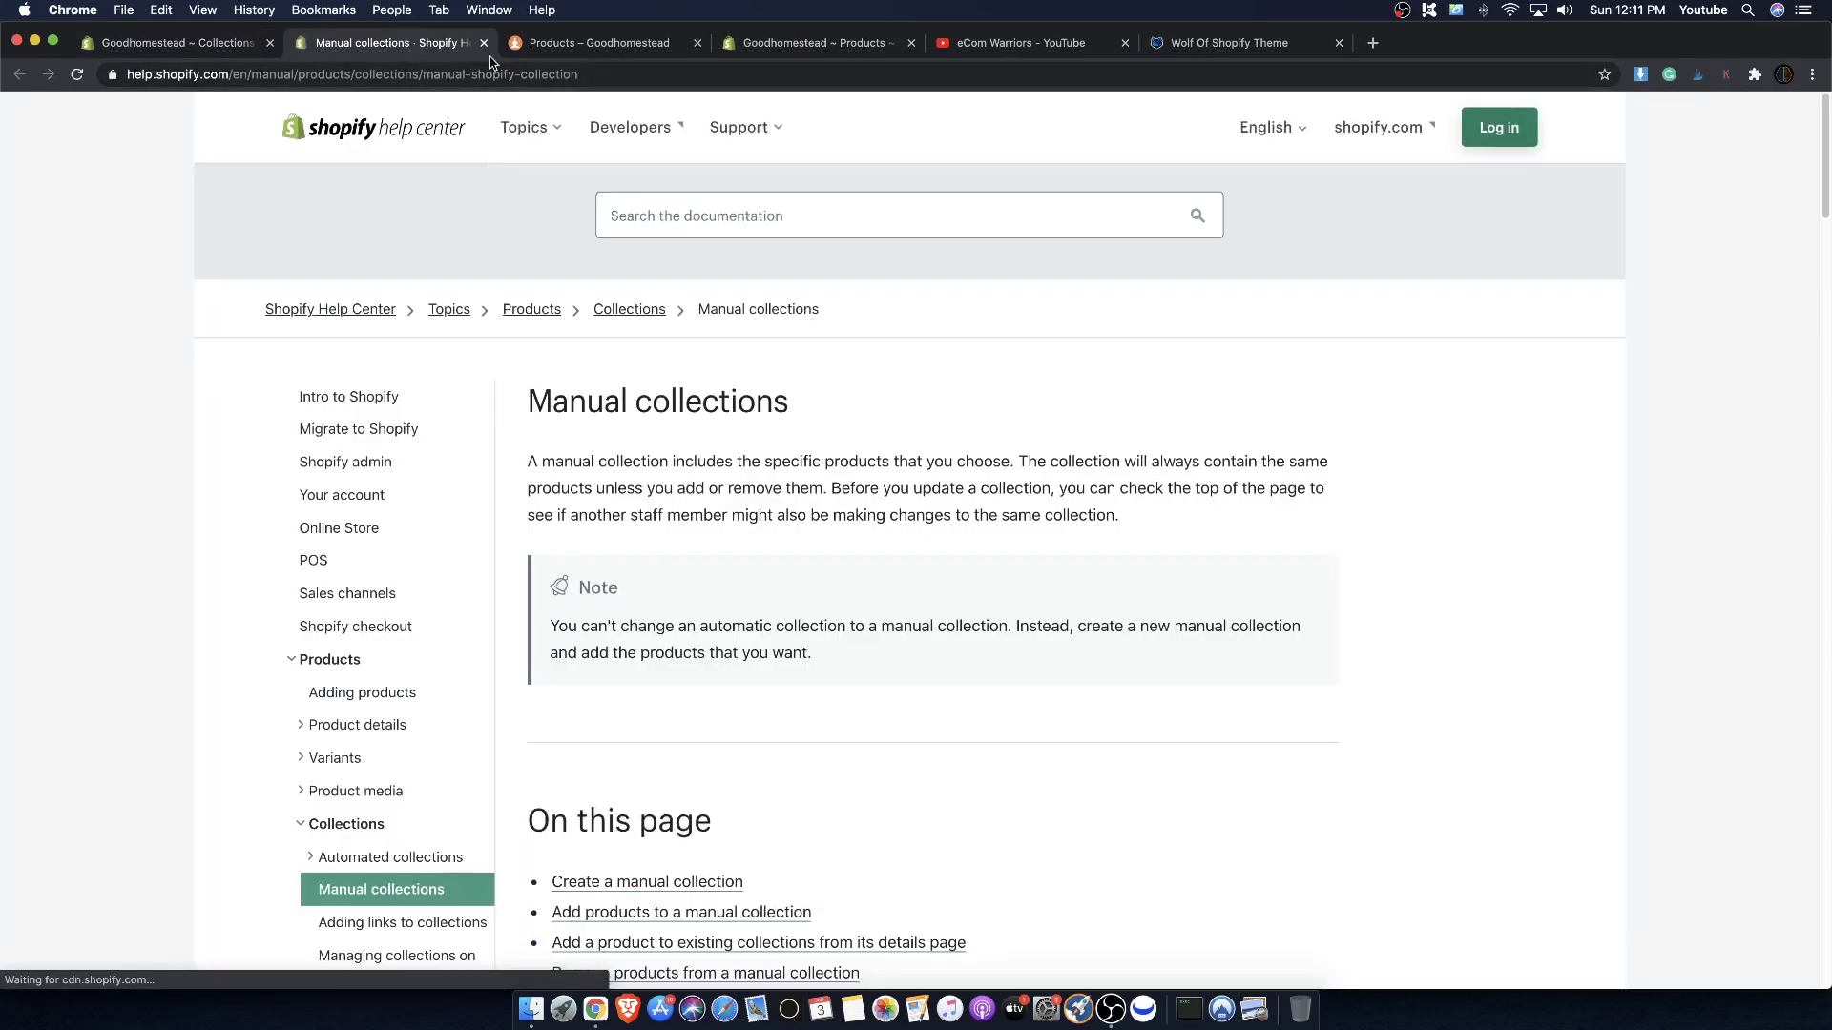
left_click(484, 43)
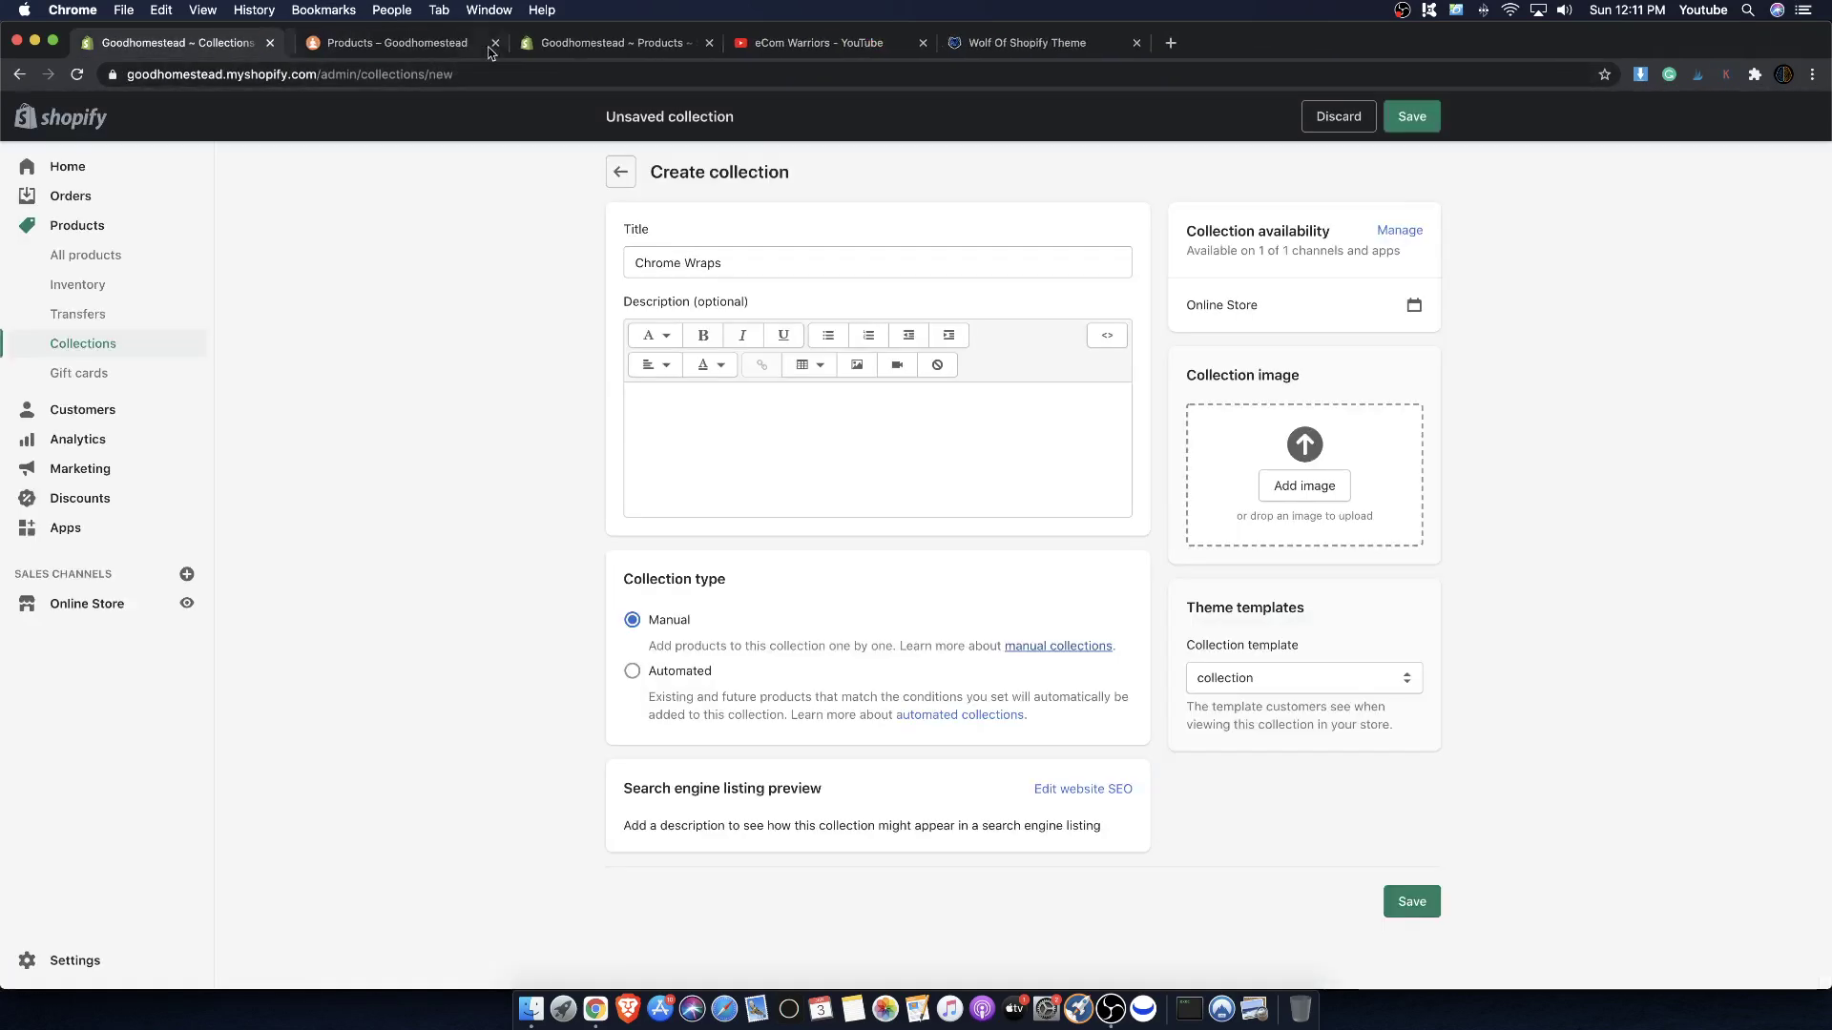
left_click(1406, 907)
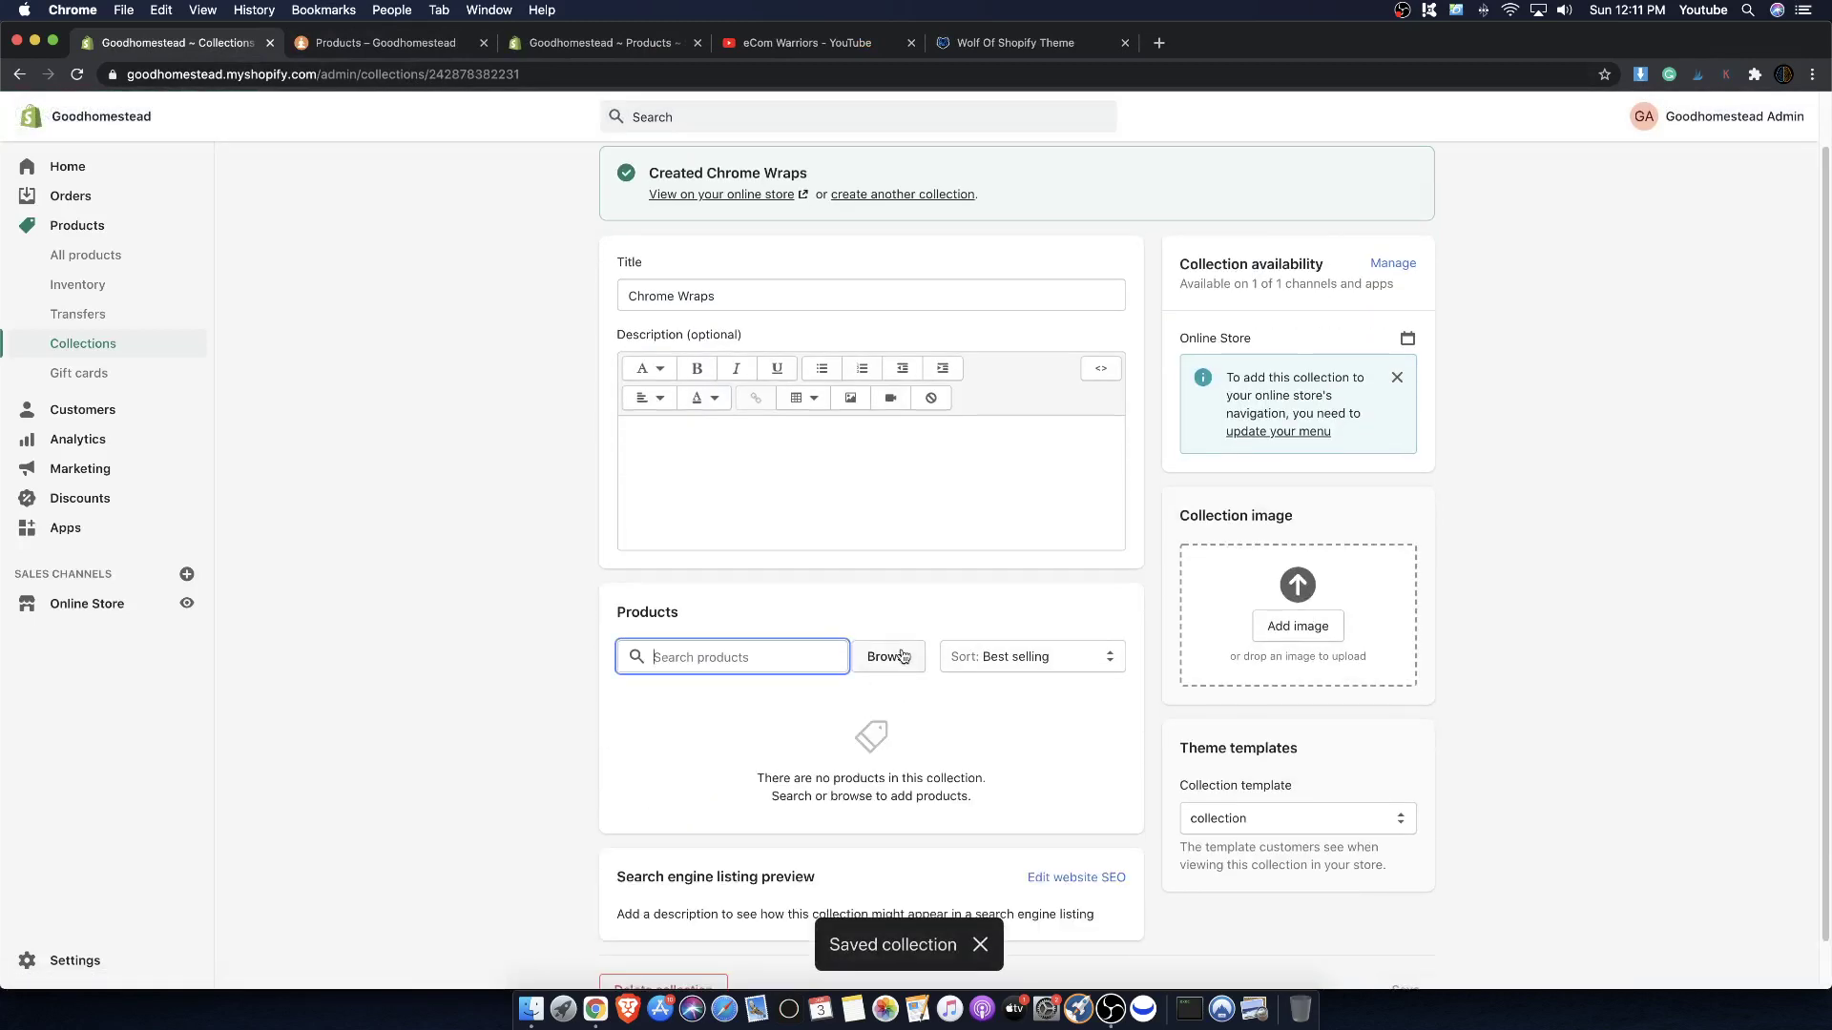
- Add every chrome wrap product to the Chrome Wraps collection, leaving out Chrome Blue Chameleon Wrap and Green Chameleon Wrap
left_click(902, 655)
left_click(711, 396)
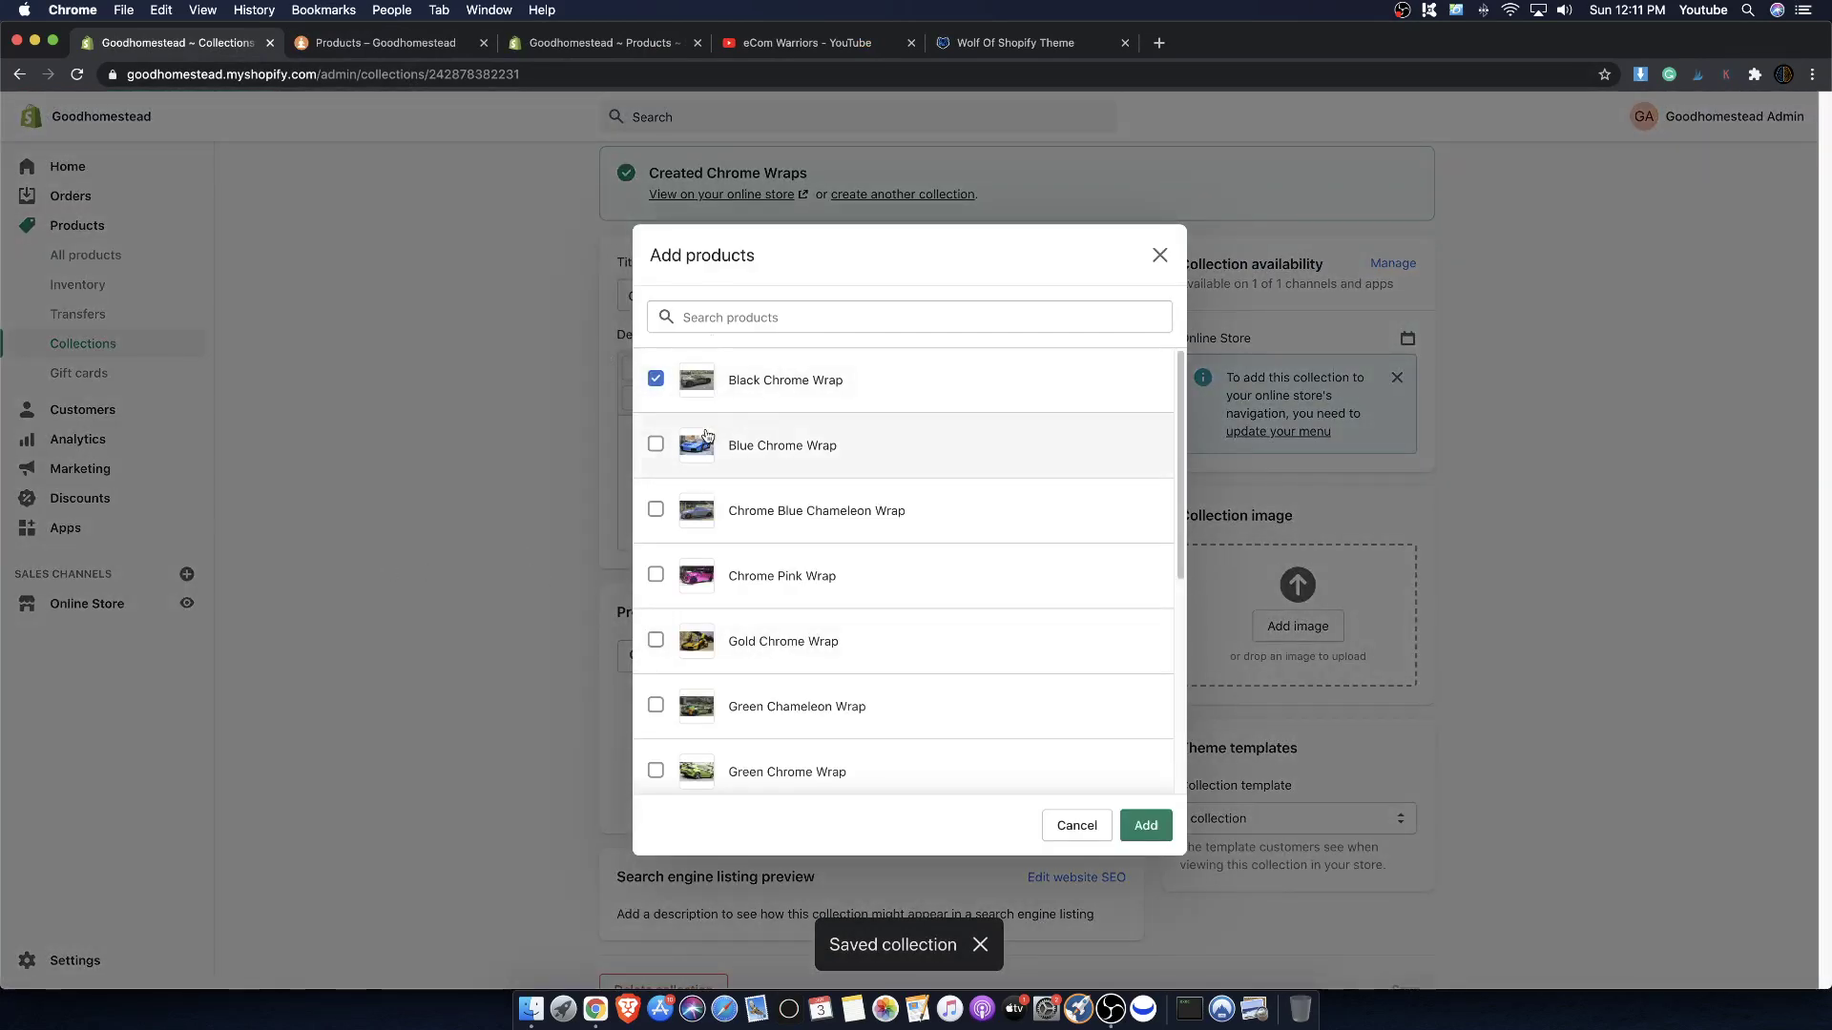
left_click(706, 440)
left_click(748, 575)
left_click(756, 641)
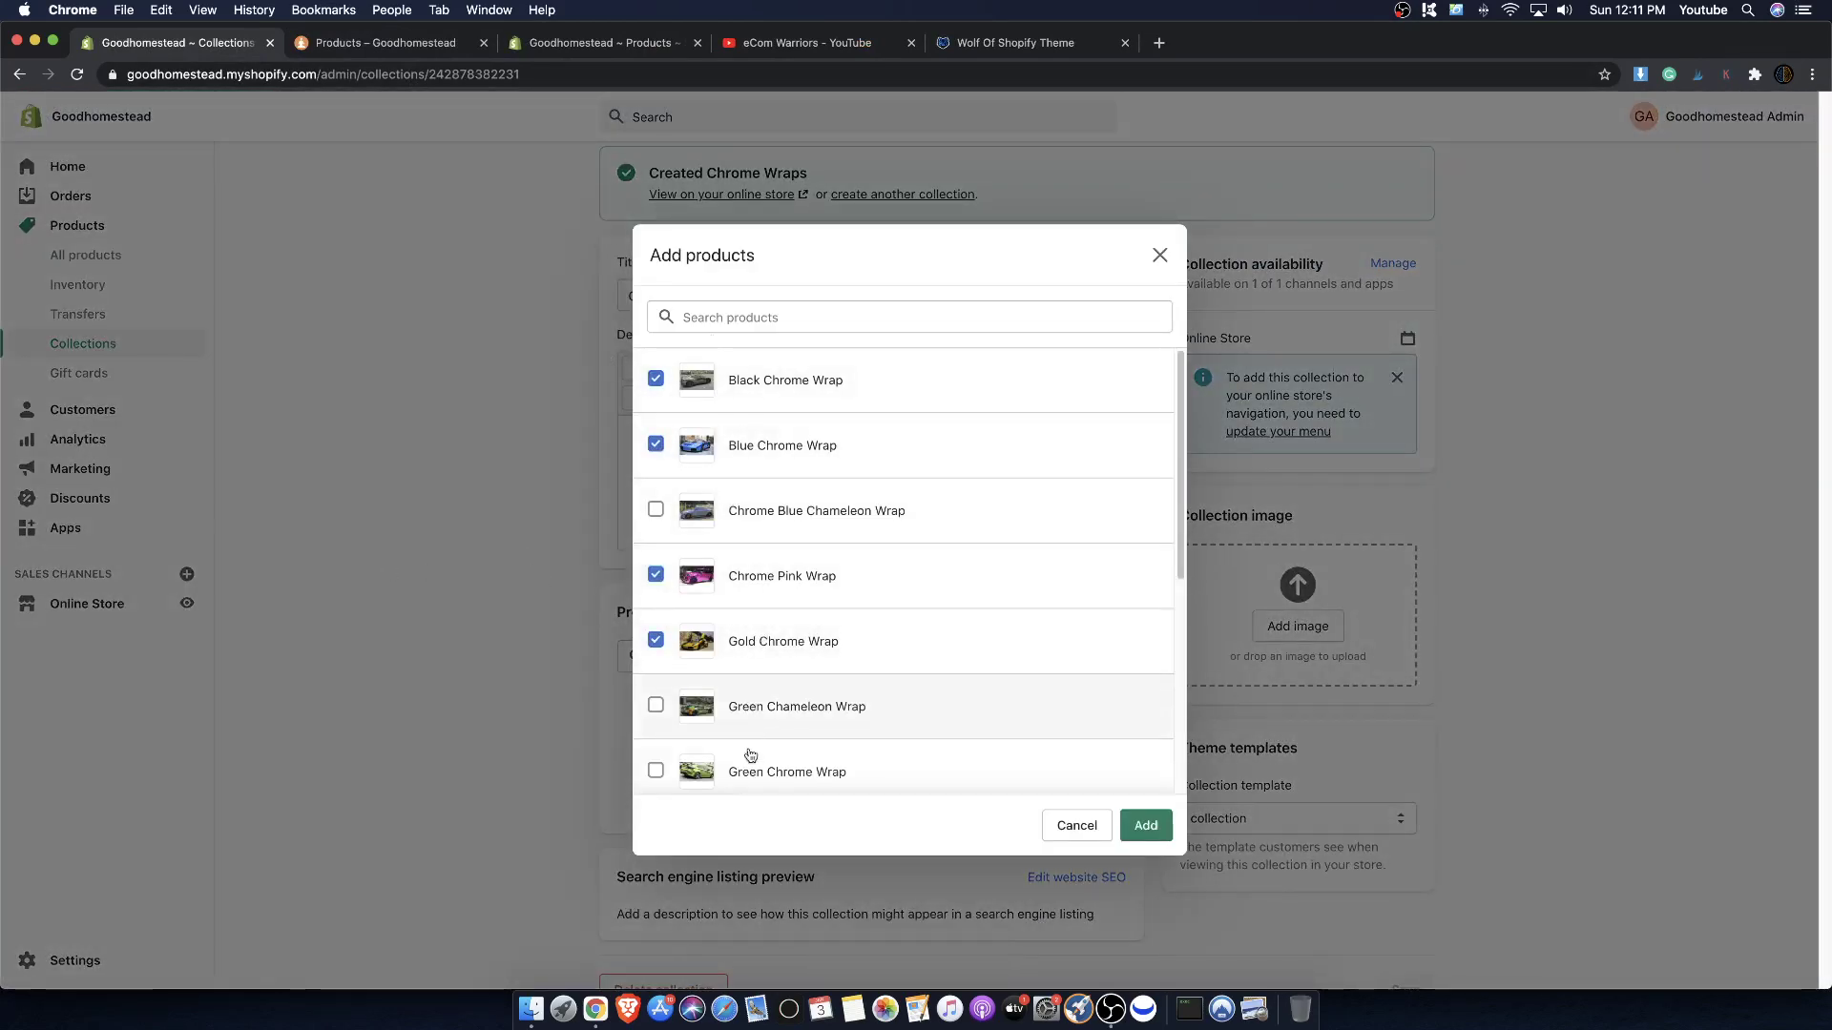
scroll(750, 756, "down", 5)
left_click(773, 777)
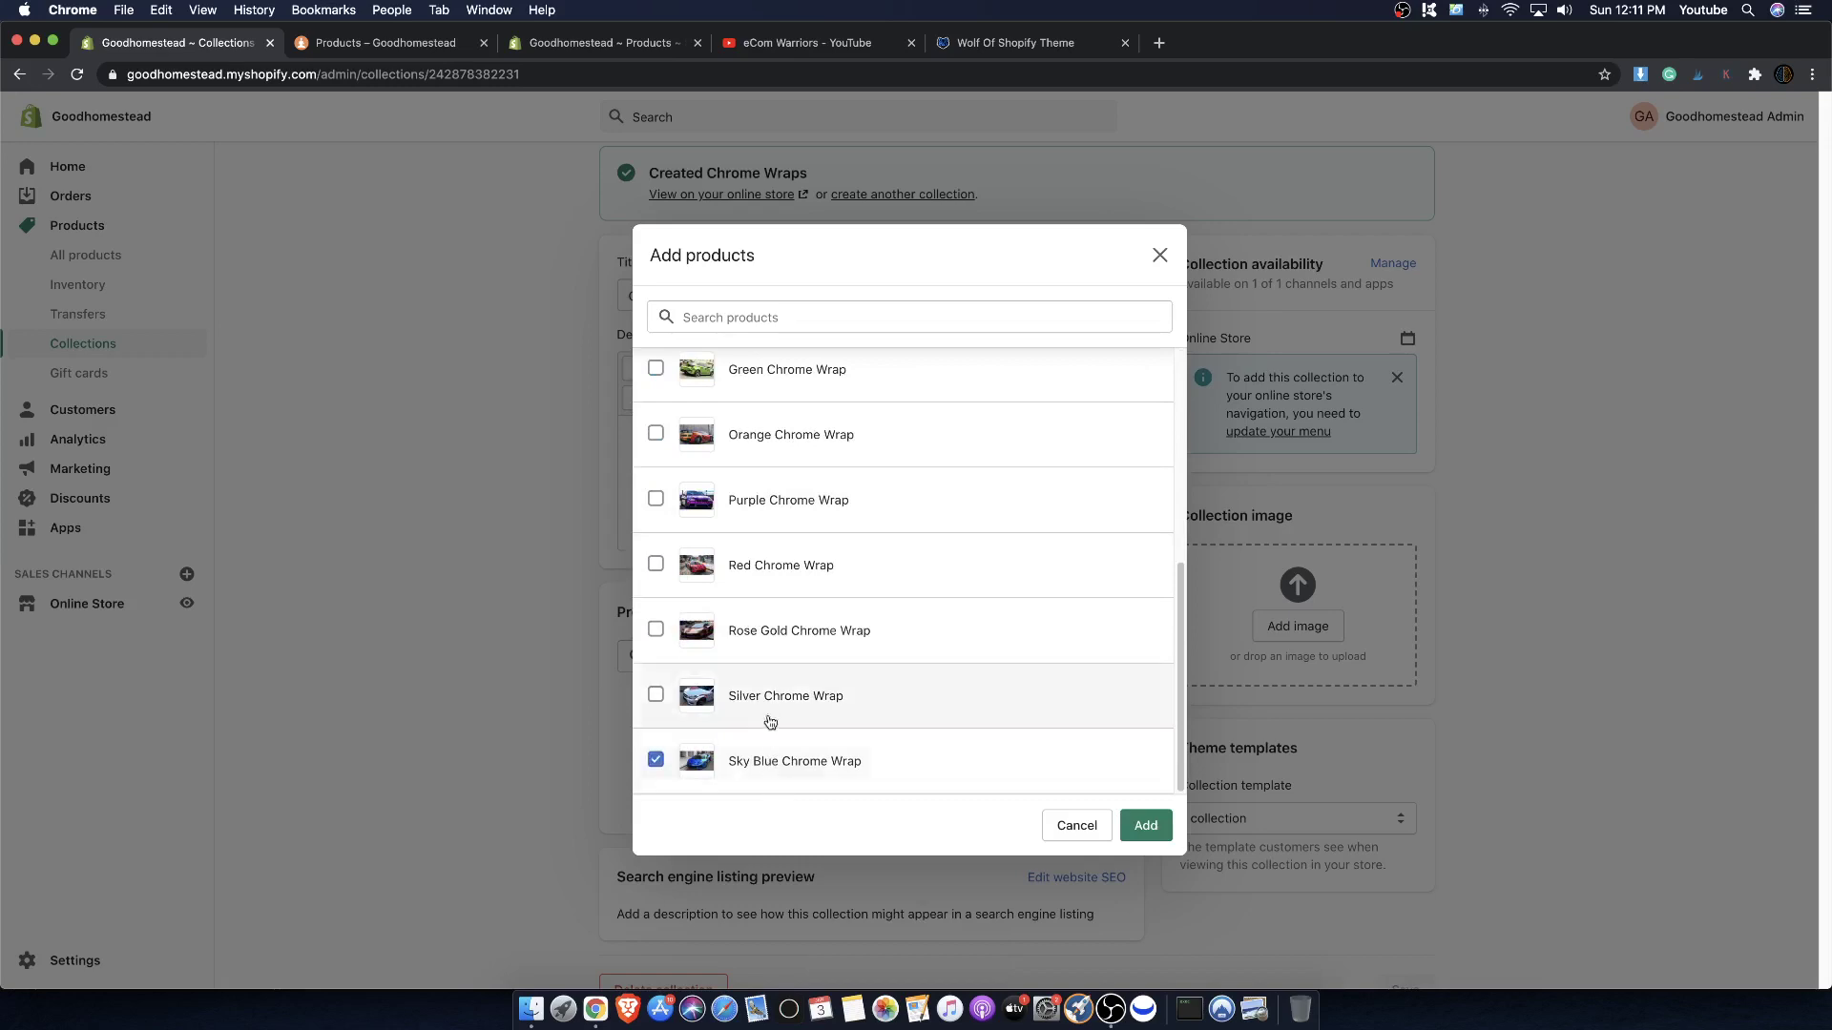
left_click(768, 716)
left_click(752, 631)
left_click(760, 563)
left_click(766, 496)
scroll(766, 496, "up", 2)
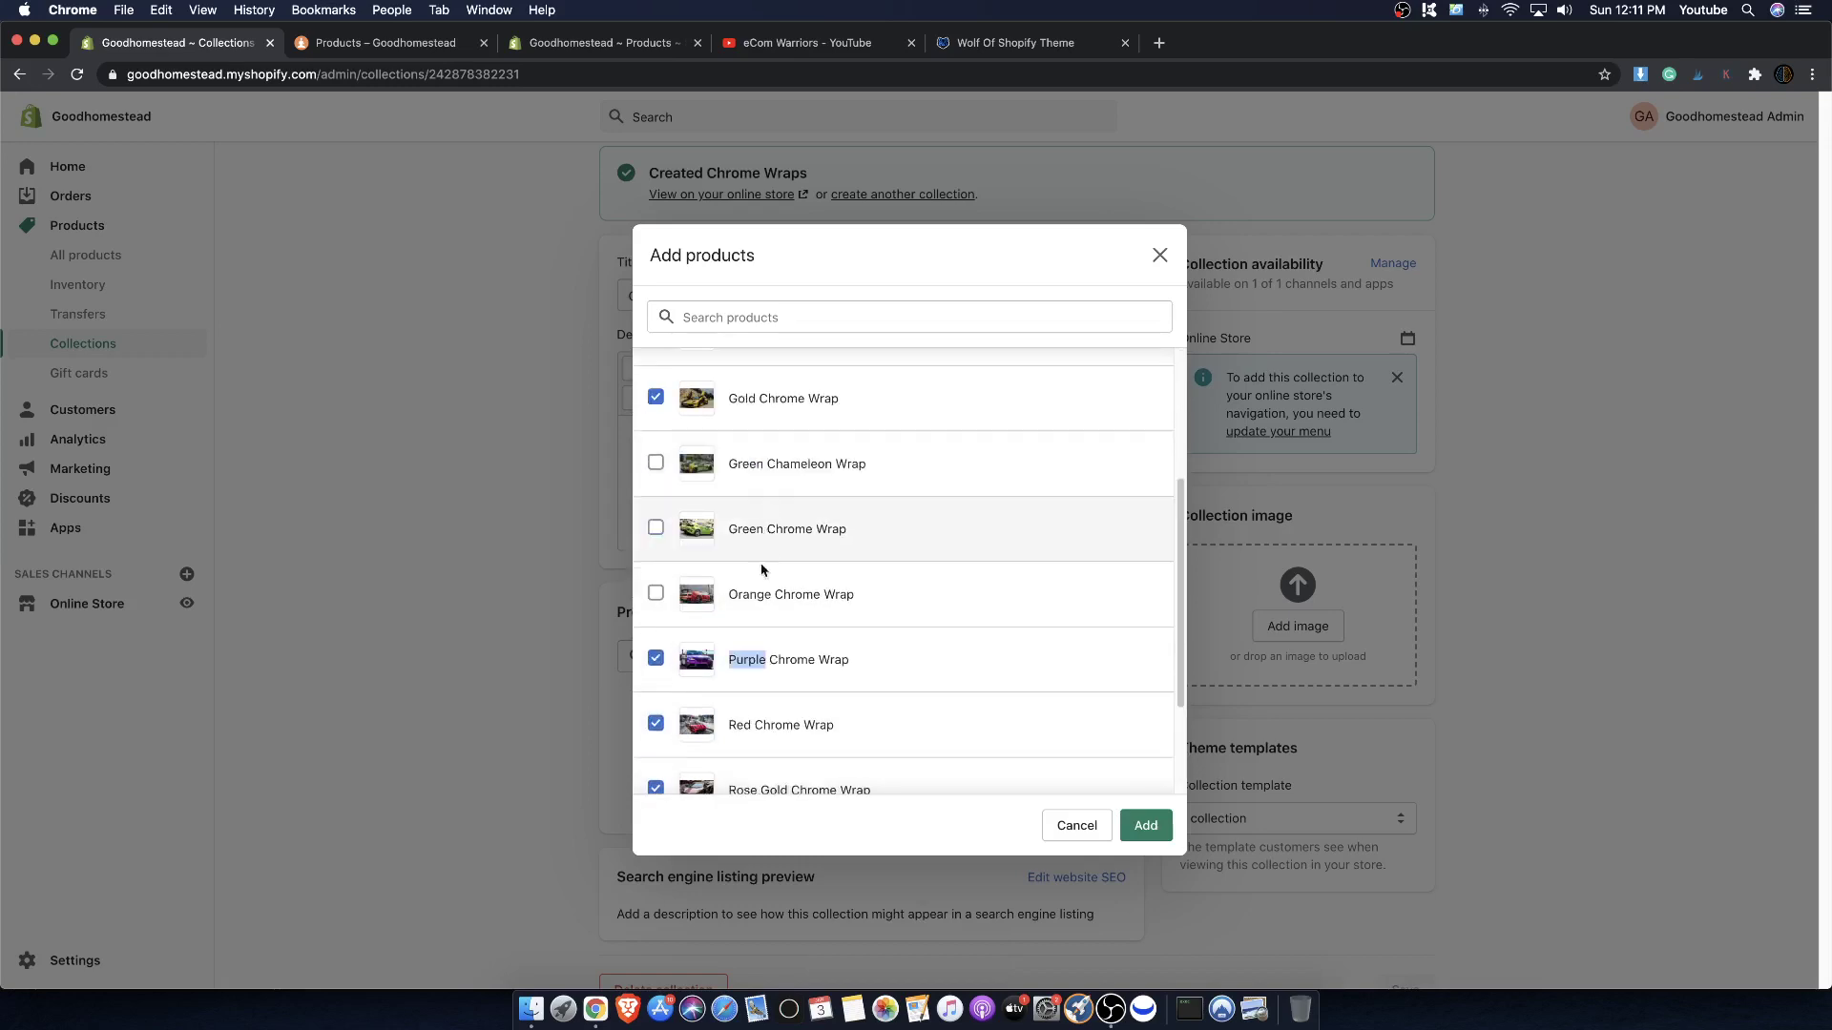
left_click(768, 589)
left_click(759, 535)
scroll(759, 537, "up", 3)
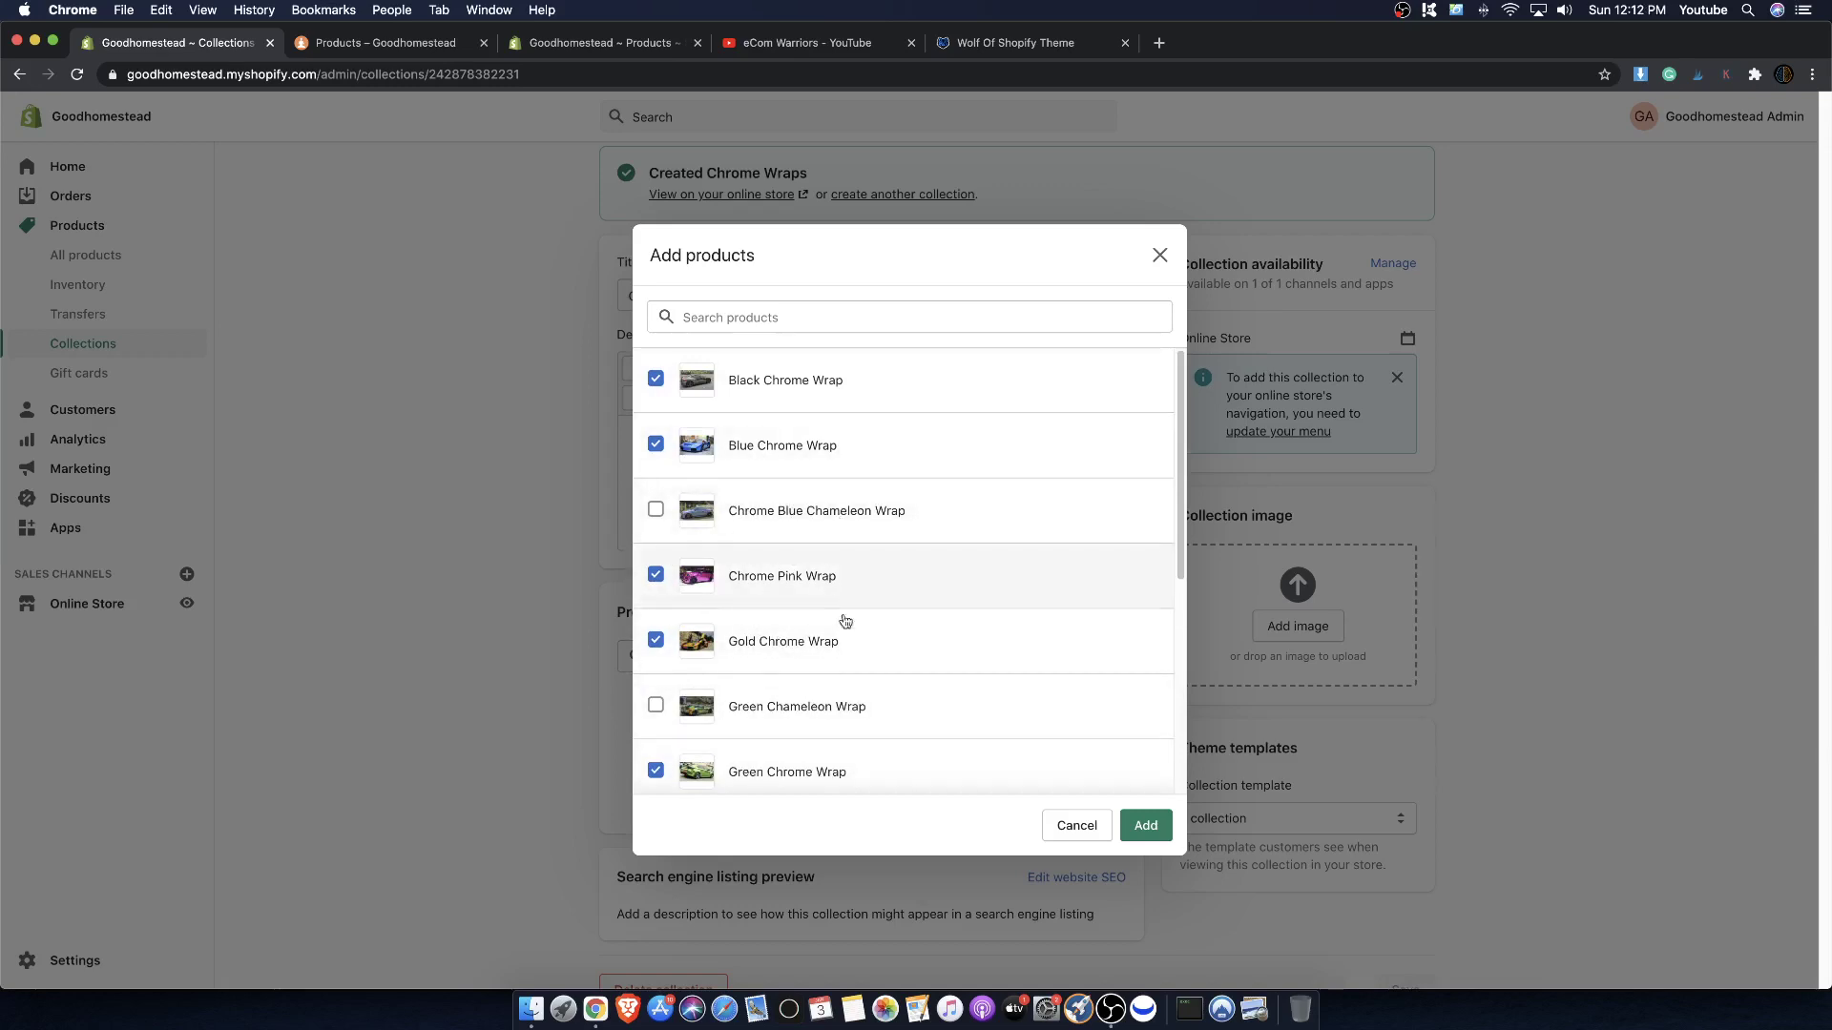
left_click(1148, 828)
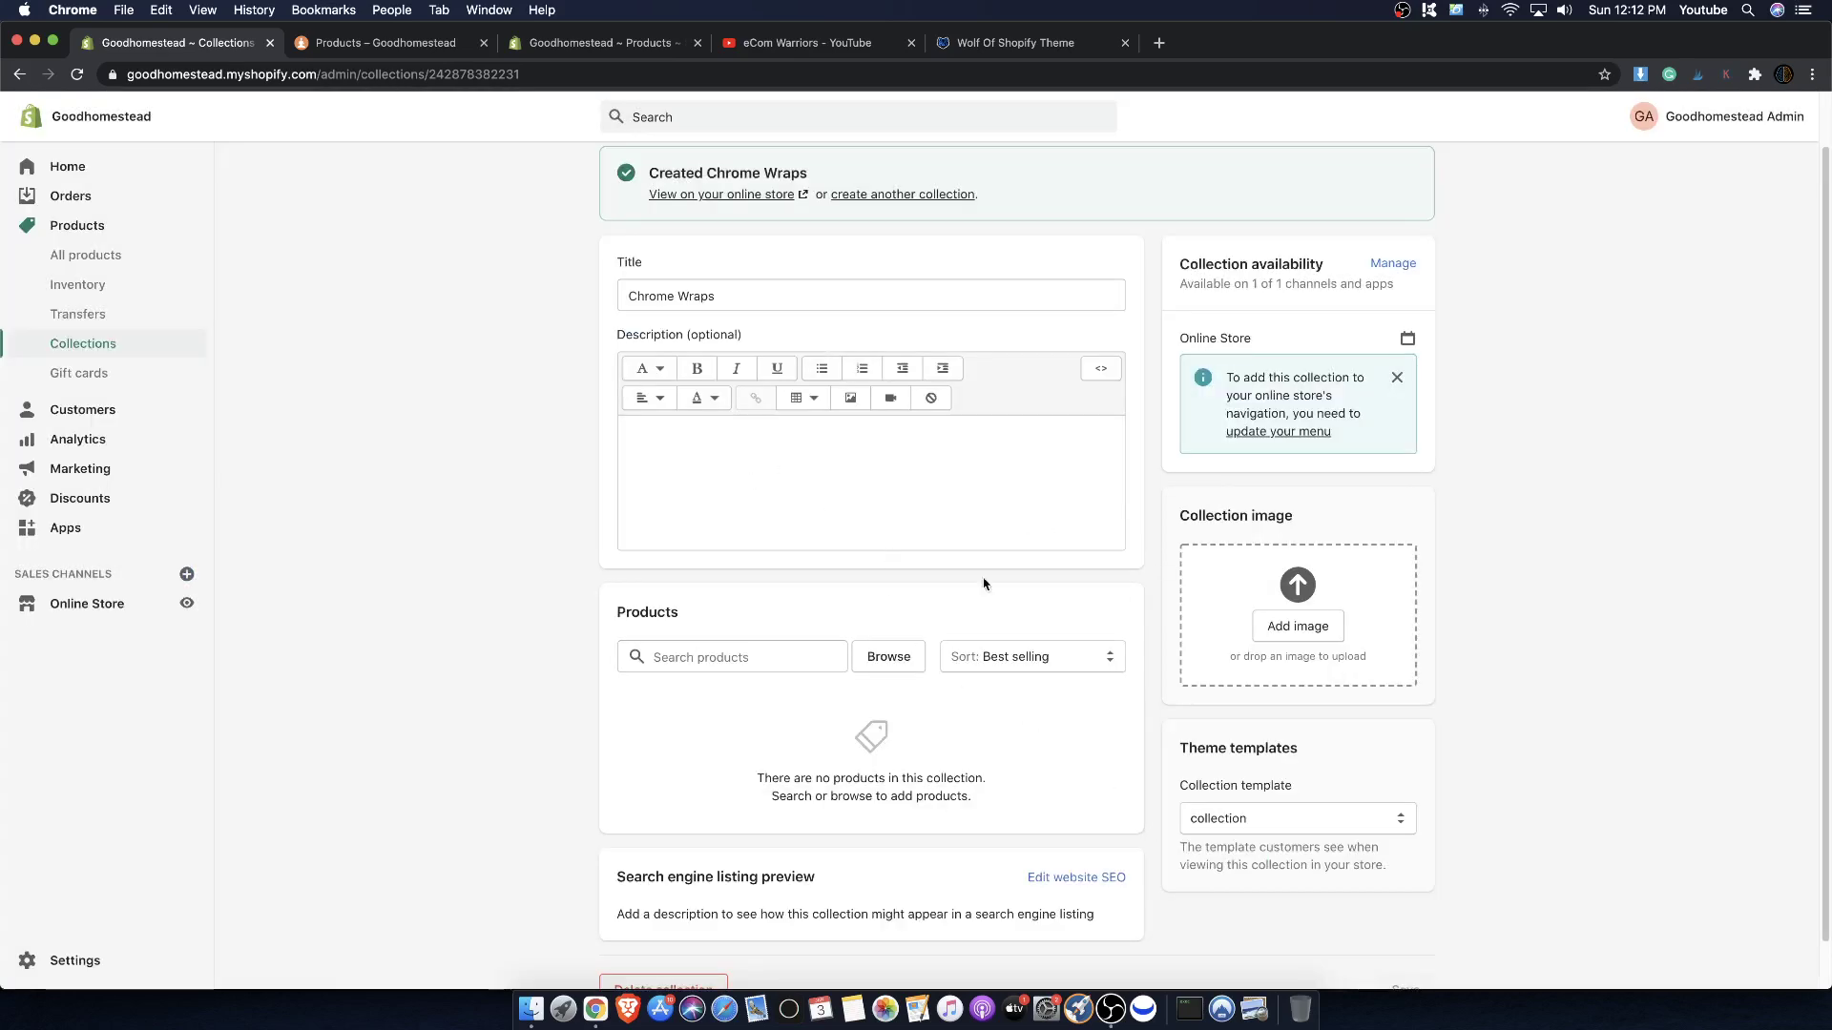
scroll(859, 572, "down", 10)
scroll(982, 495, "up", 12)
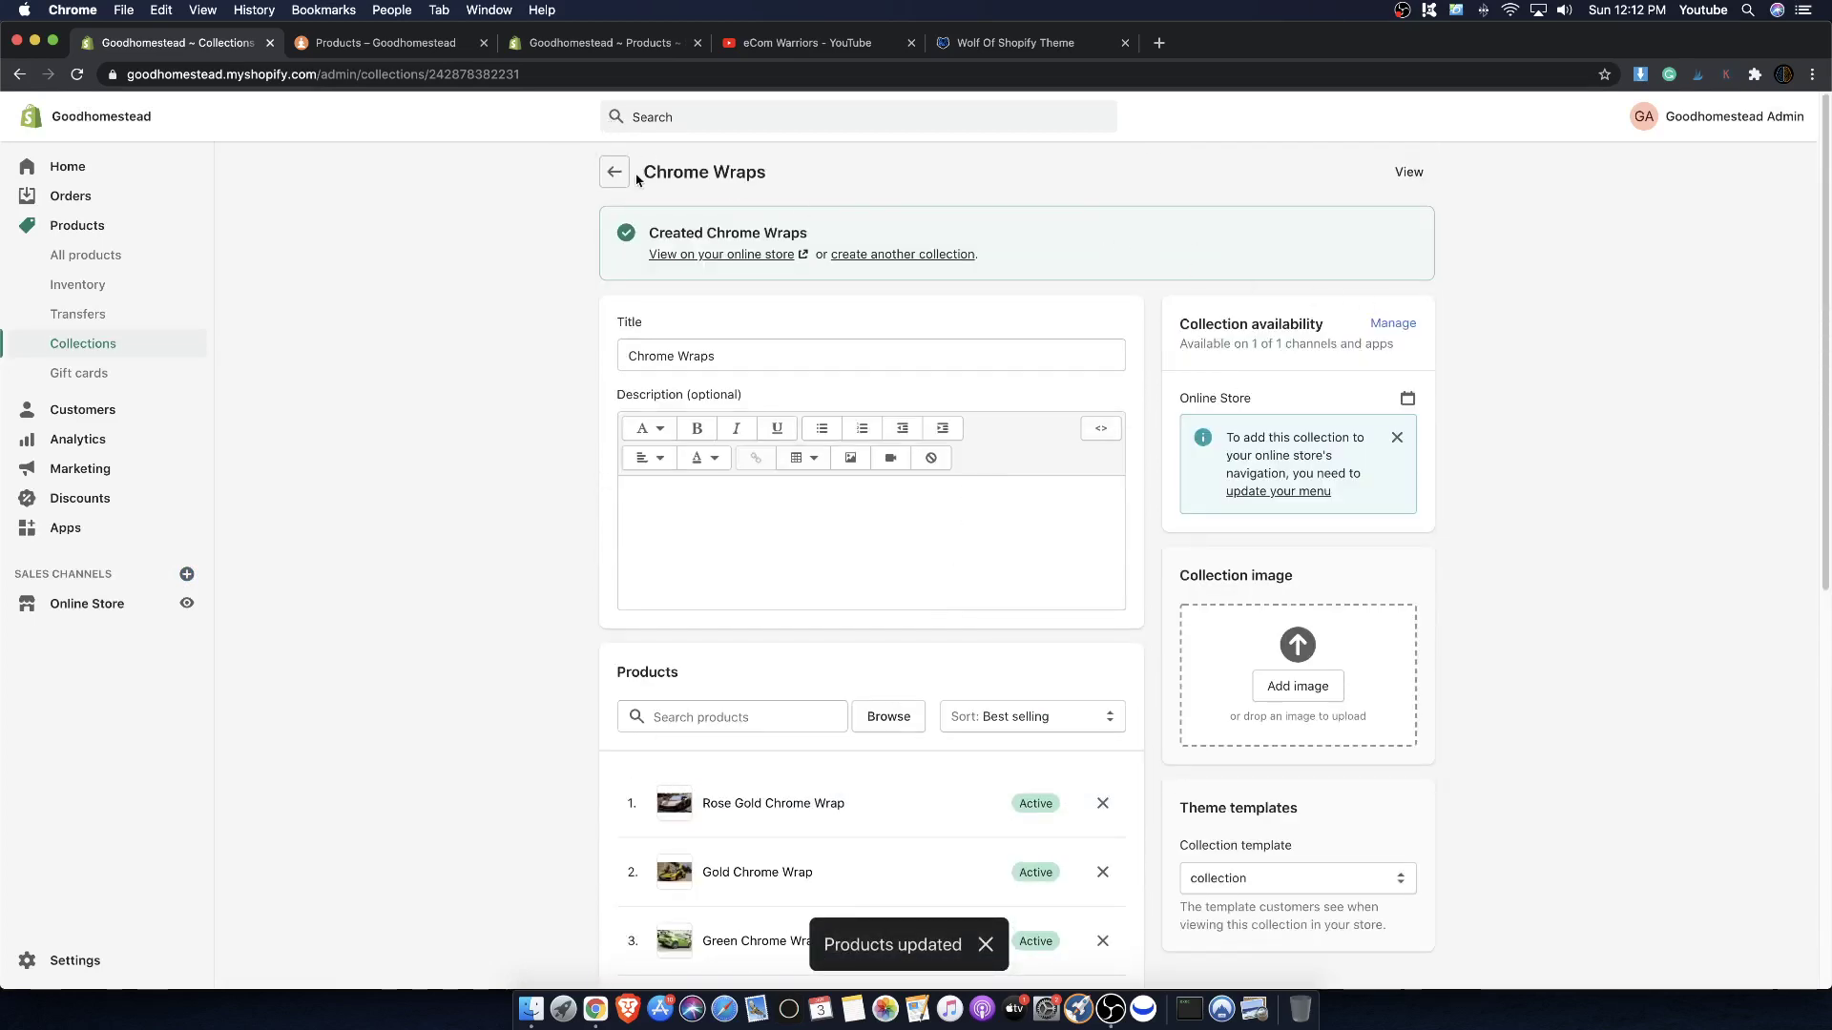
- Create and save another new collection titled Chameleon Wraps with the Manual collection type
left_click(616, 180)
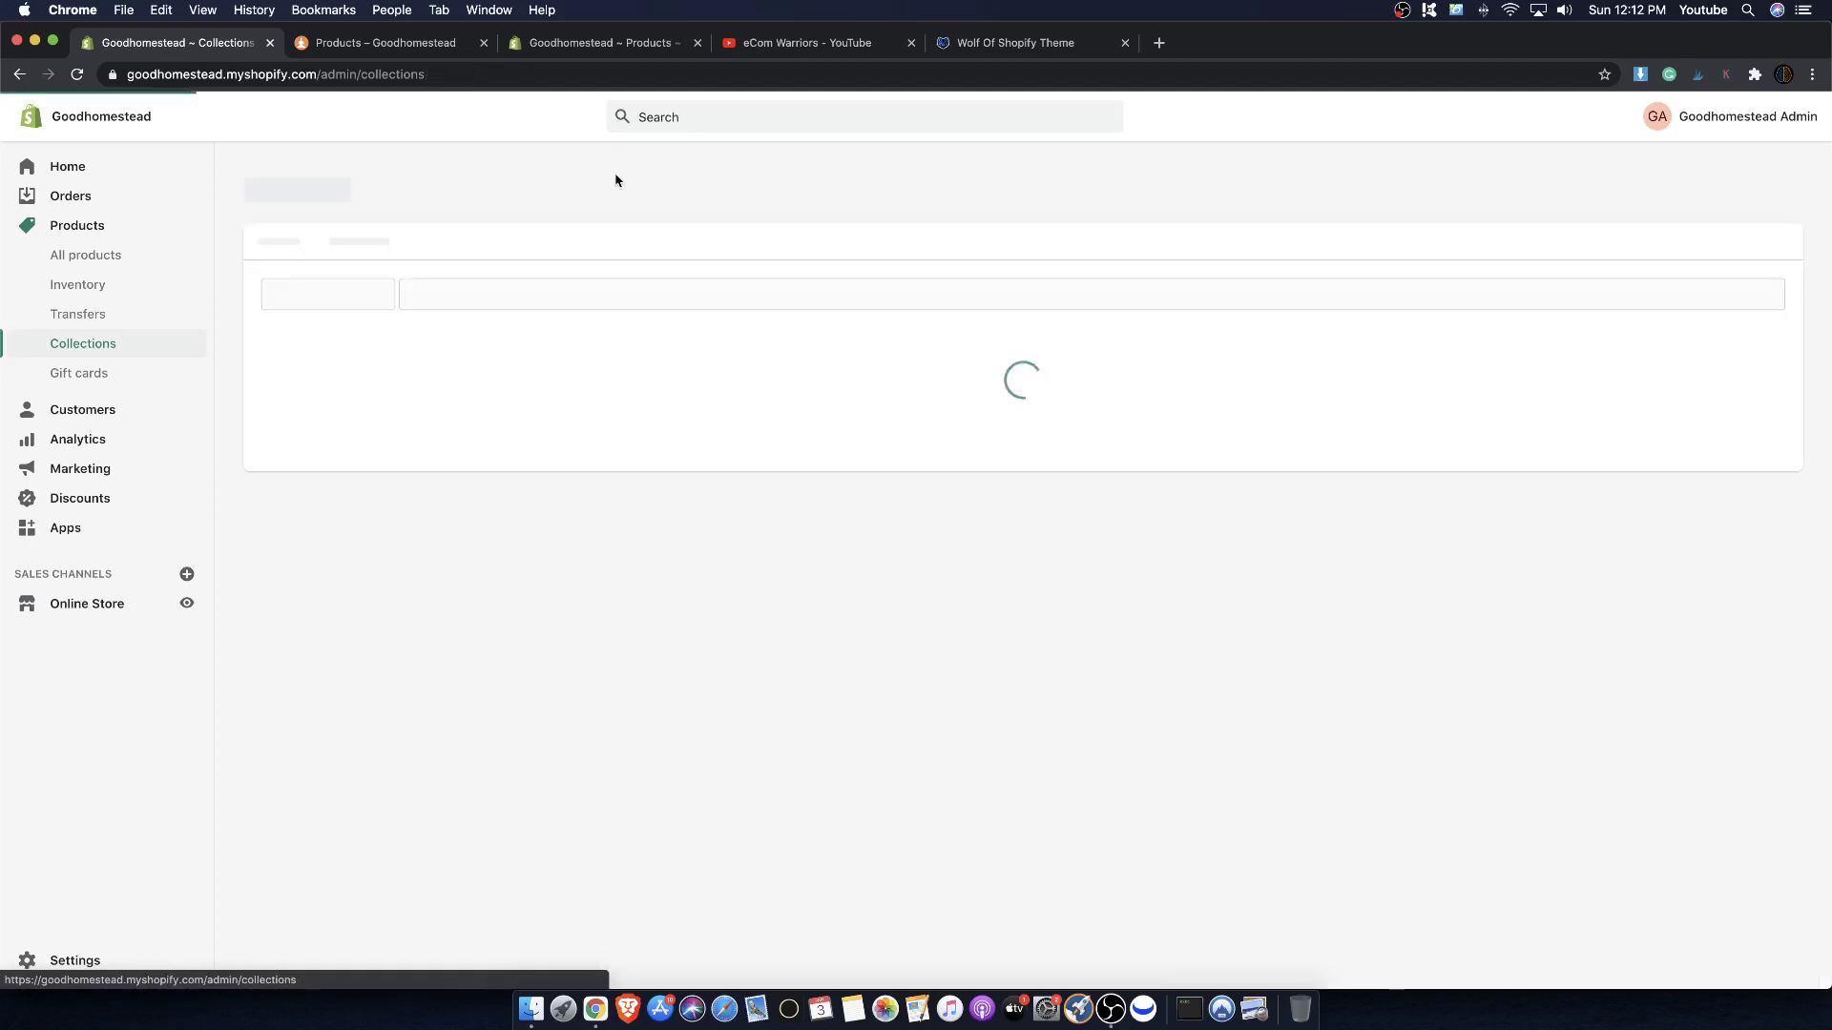
left_click(1763, 179)
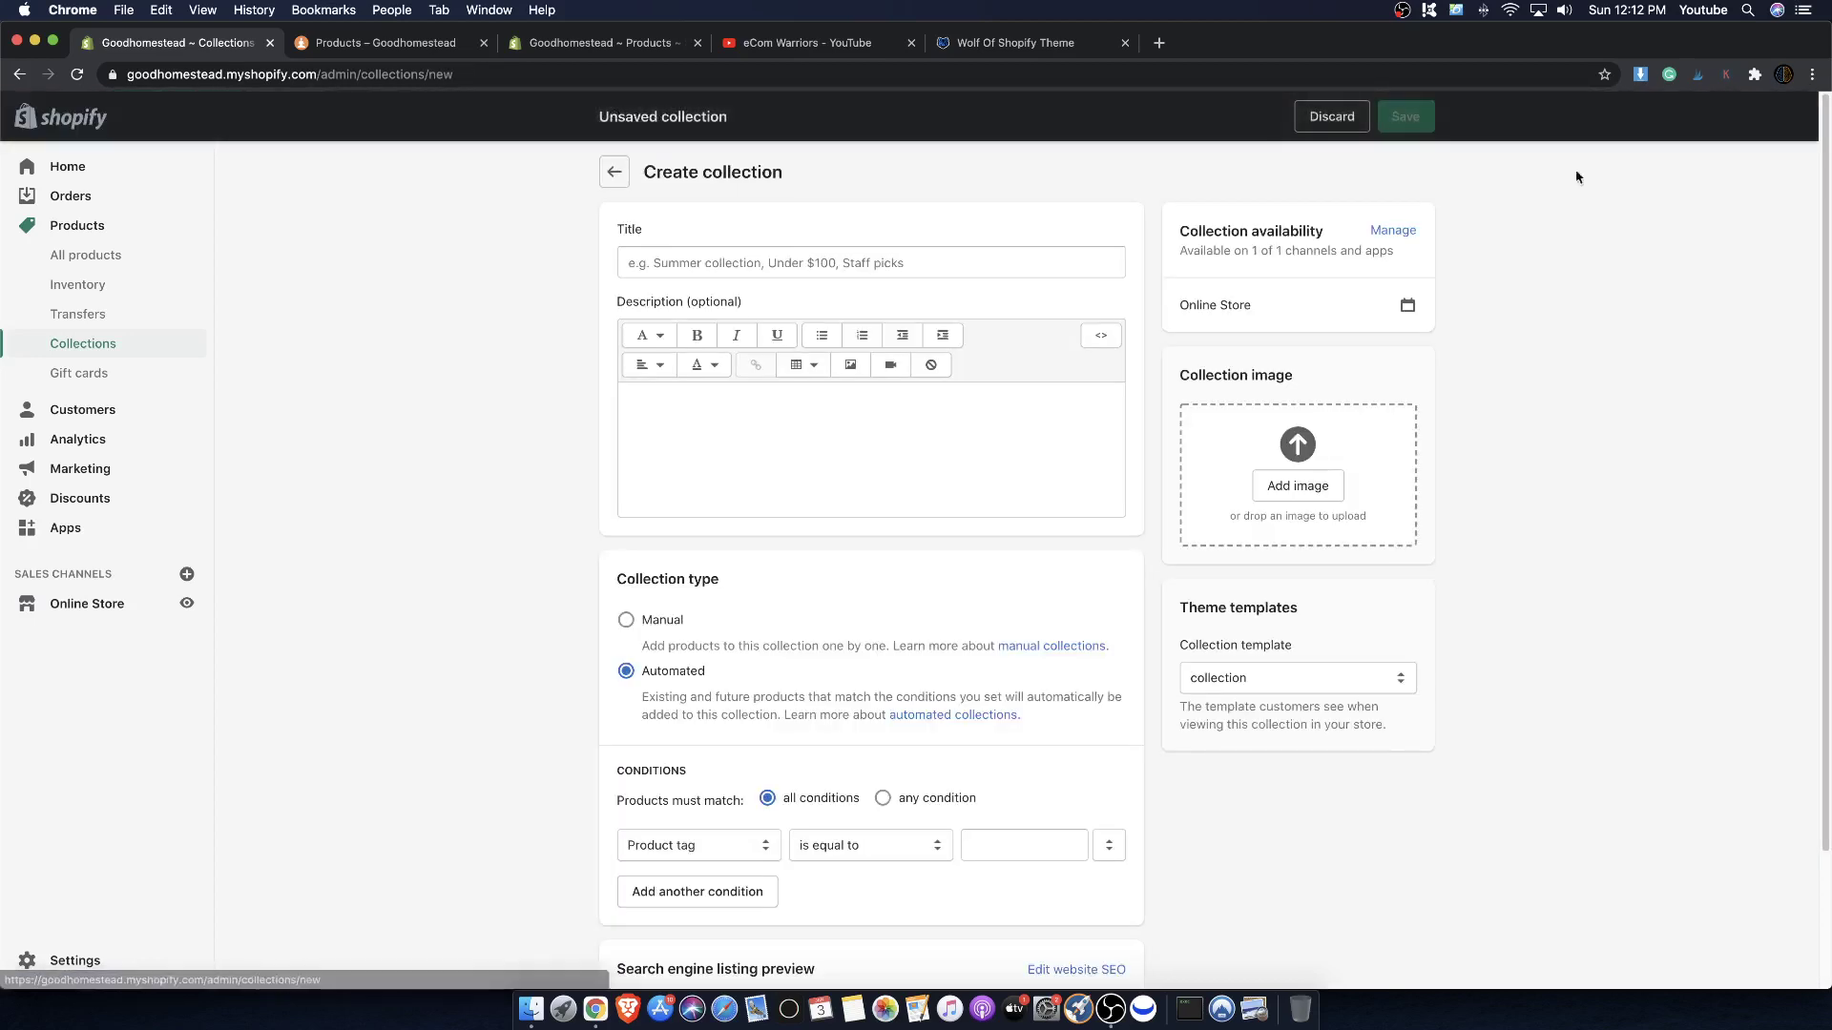
left_click(800, 273)
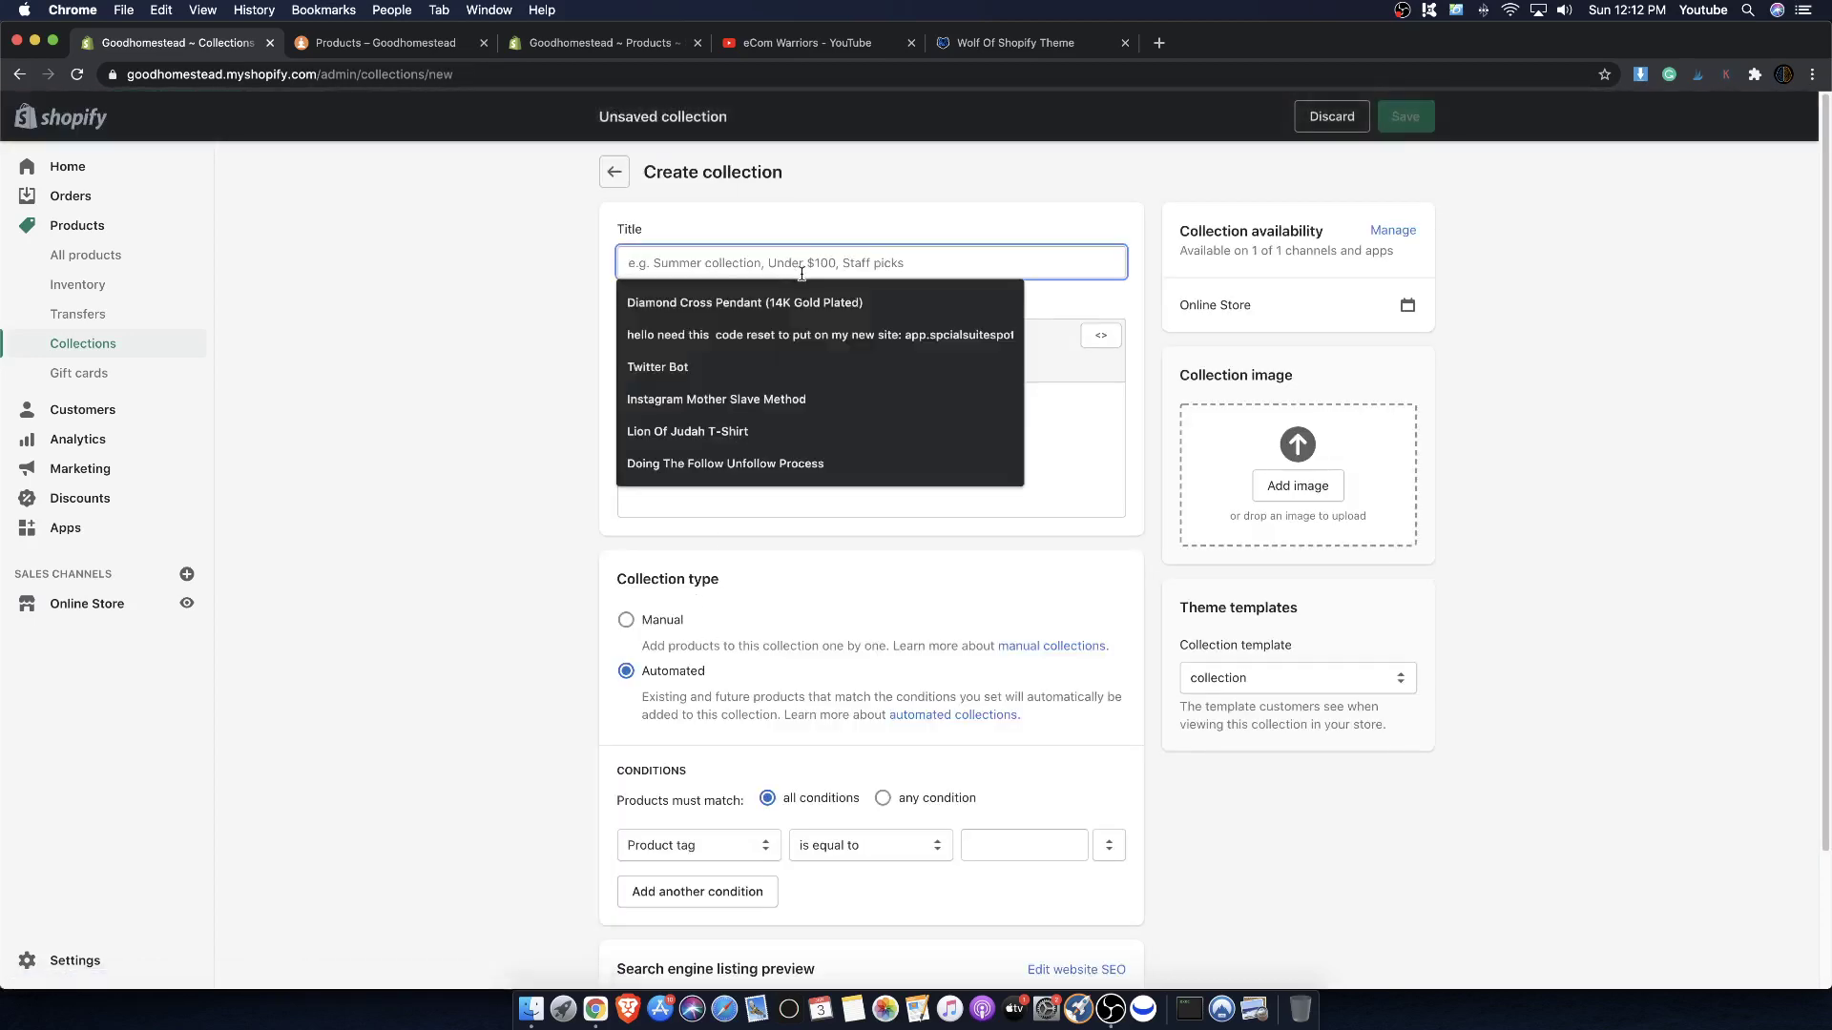
type("Chameleon Wraps")
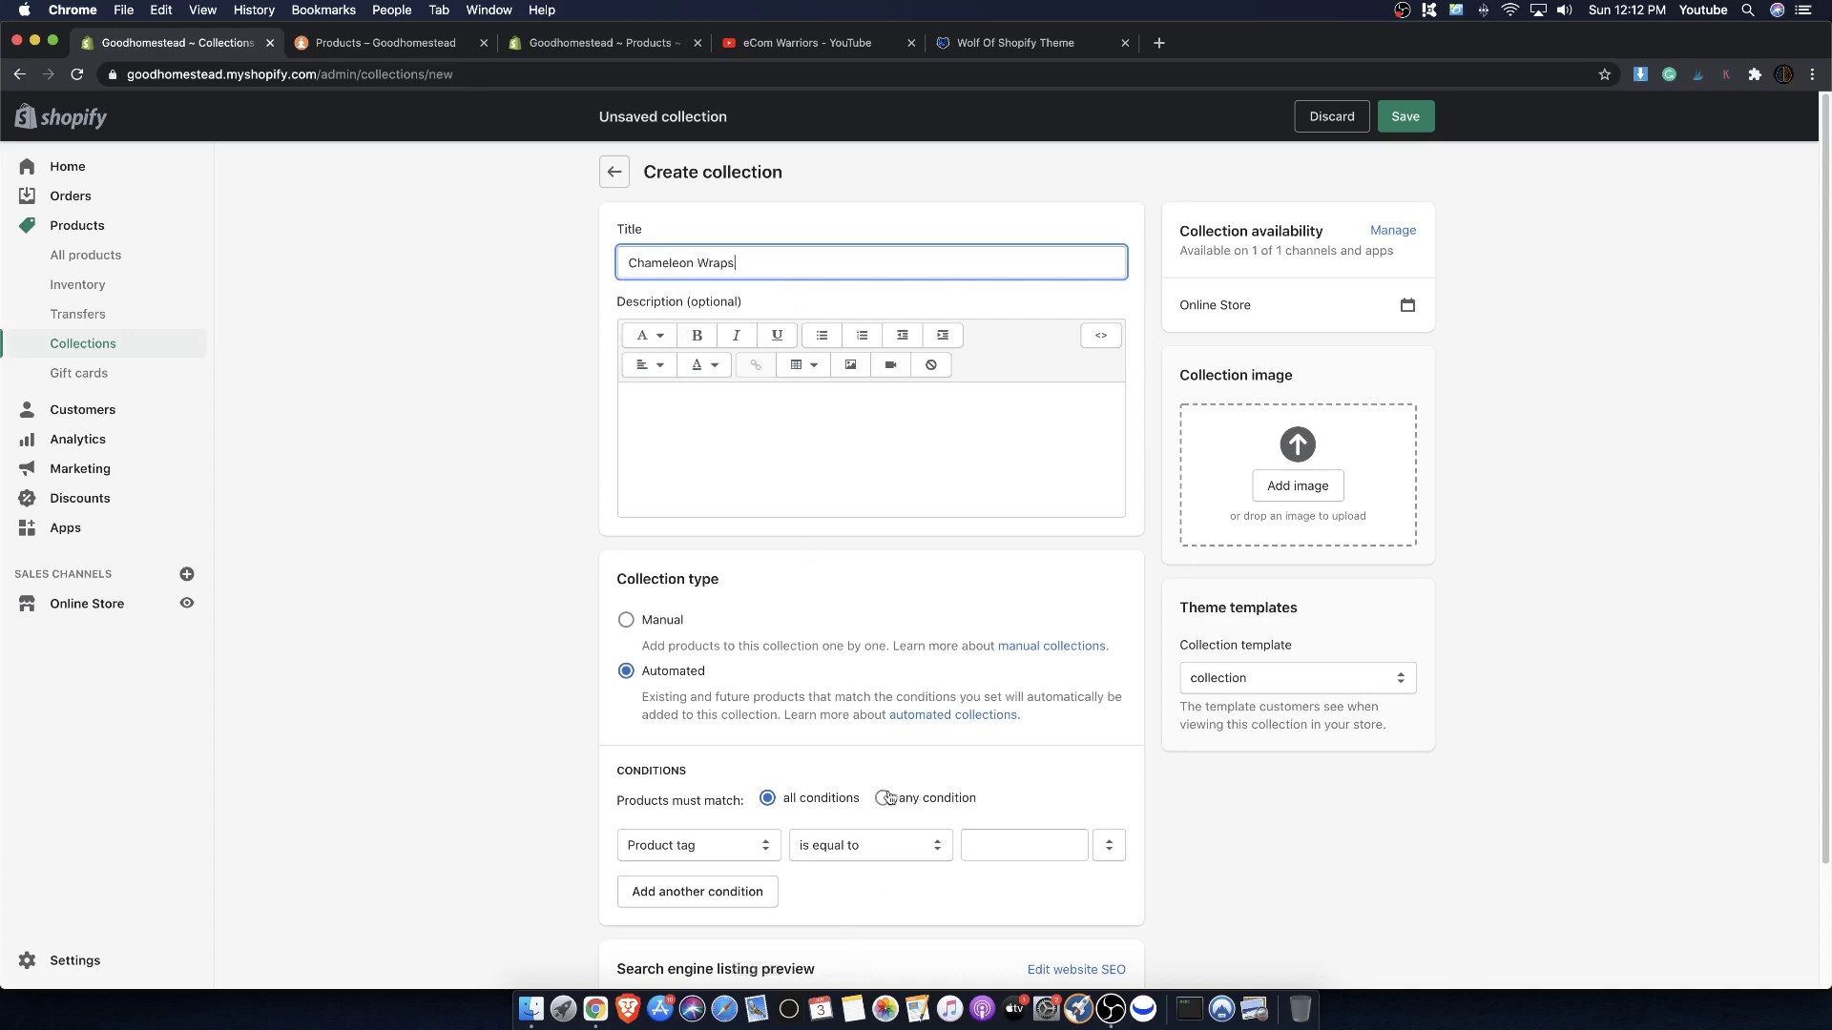
scroll(887, 798, "down", 3)
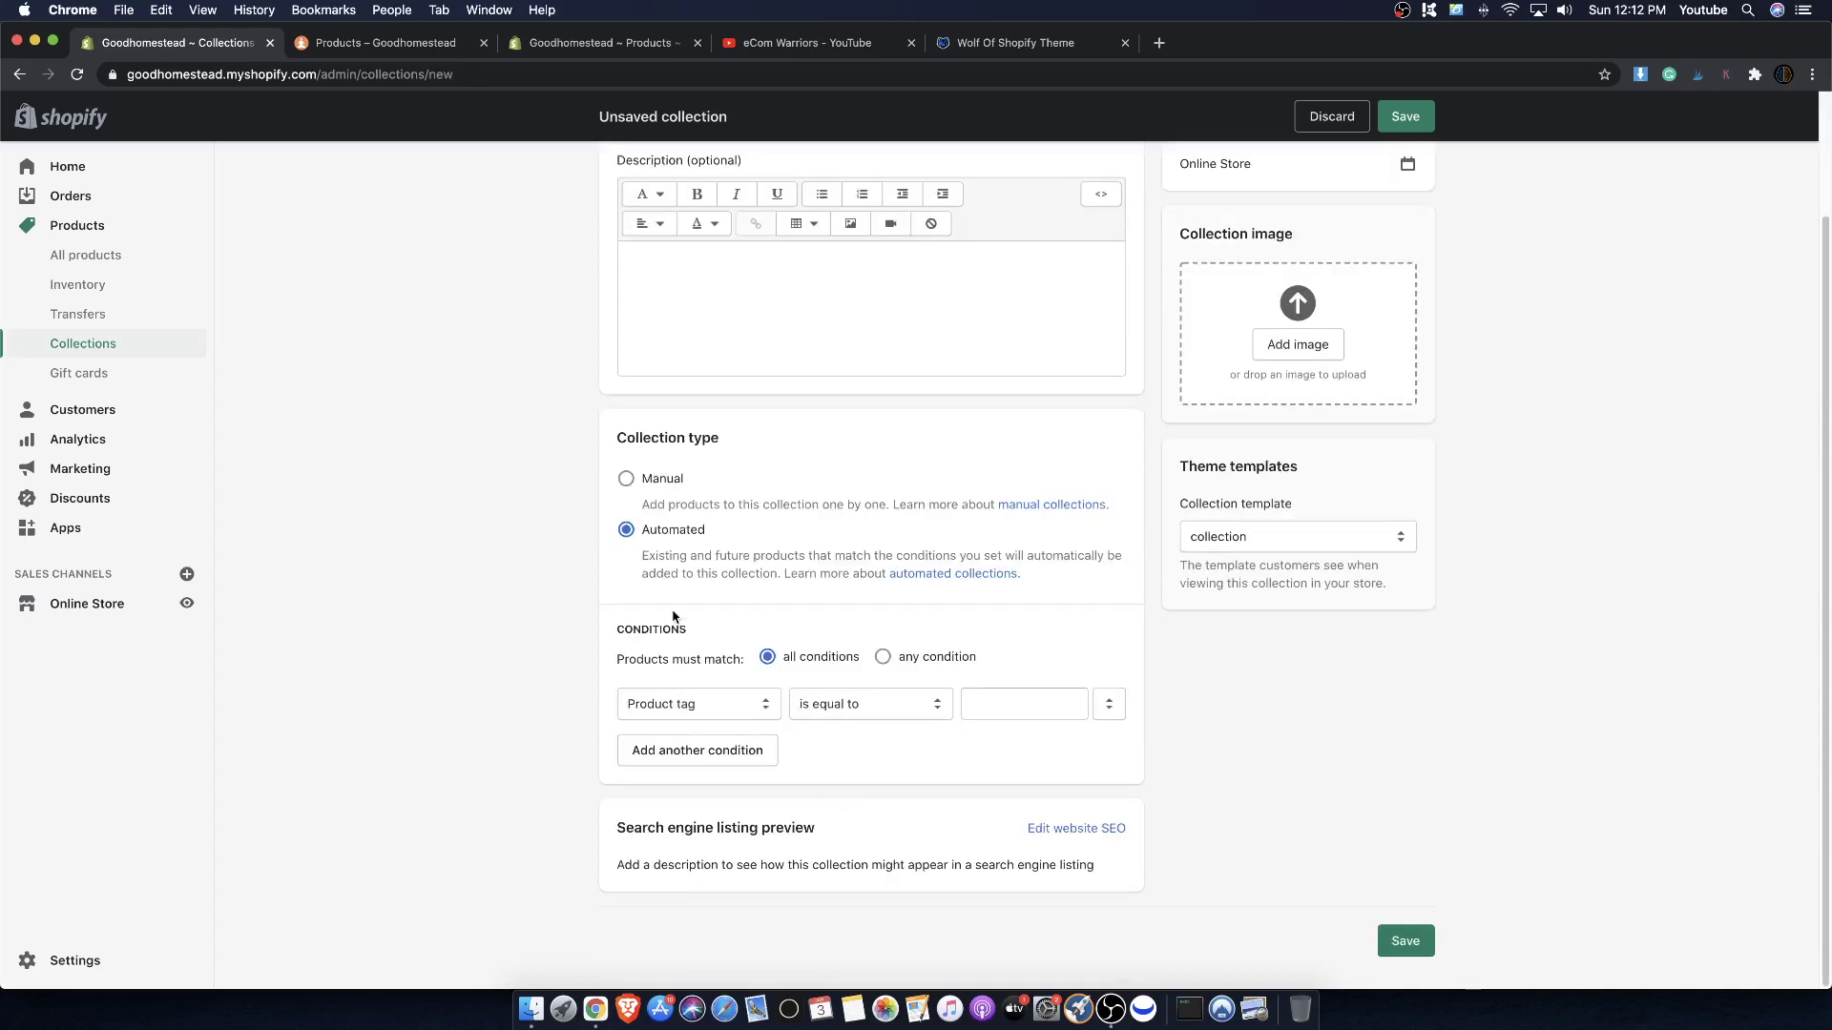
left_click(639, 487)
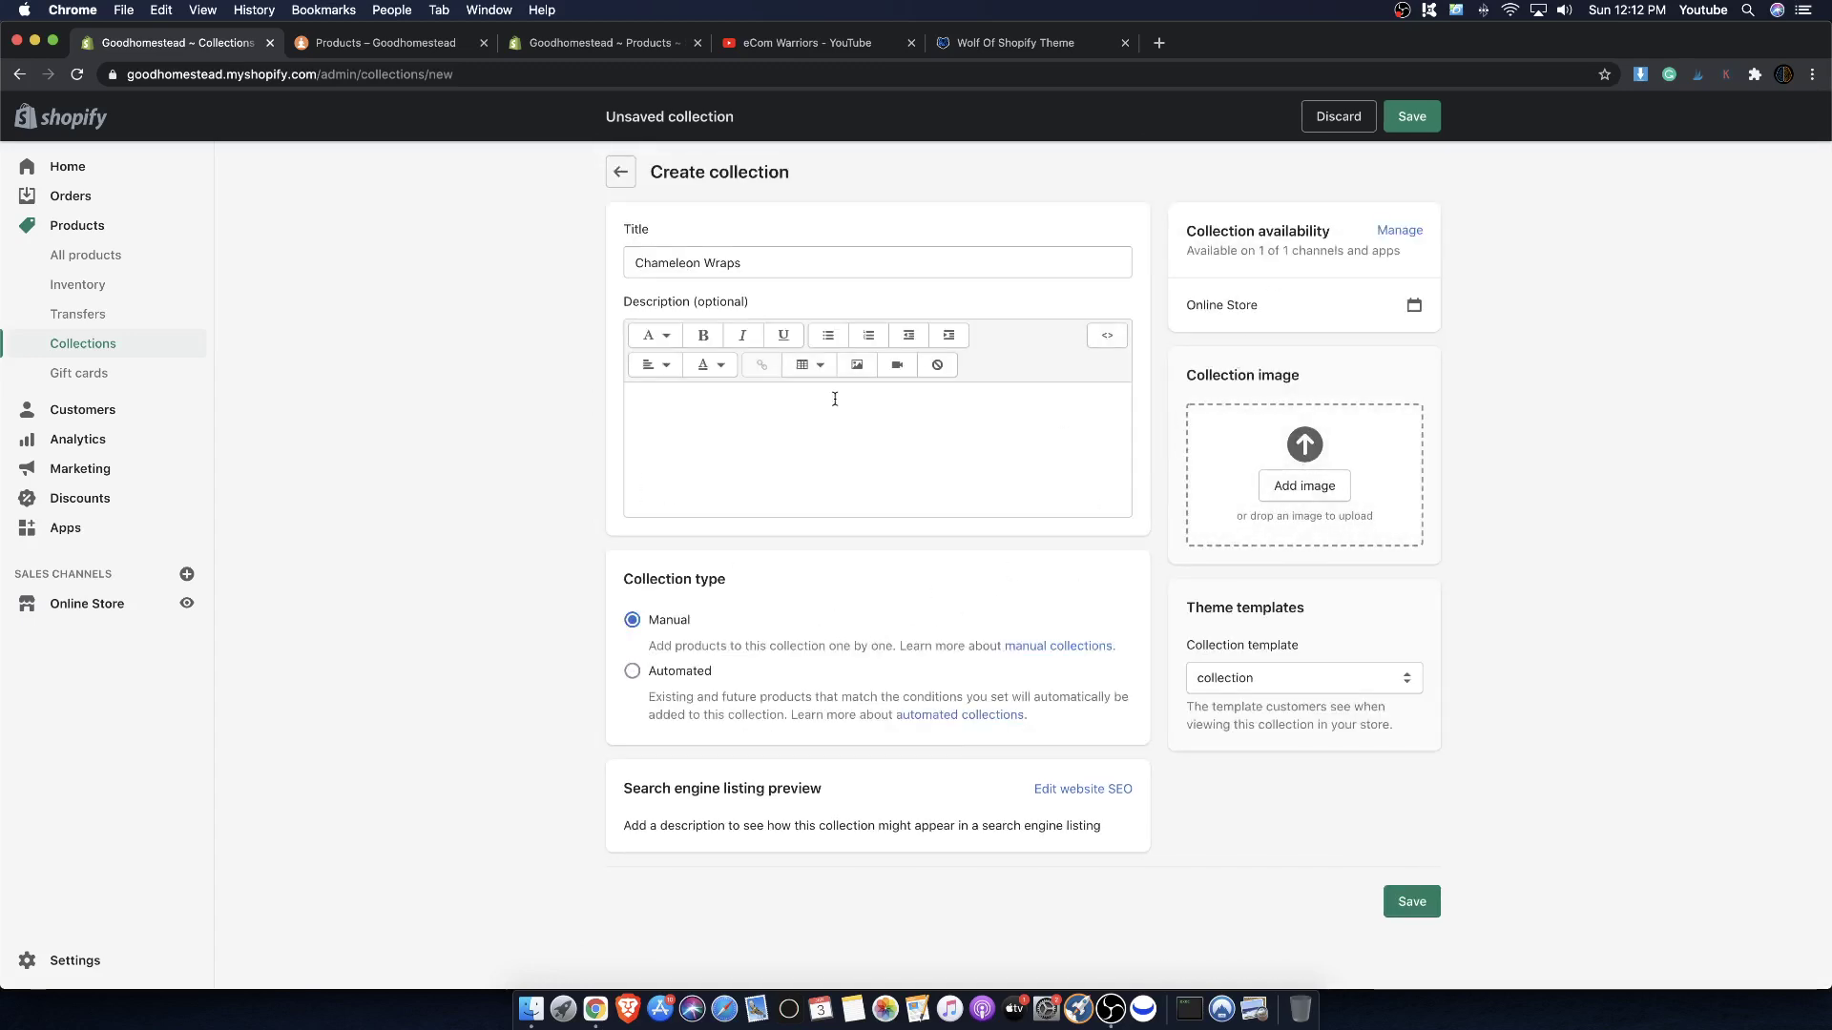
left_click(1412, 115)
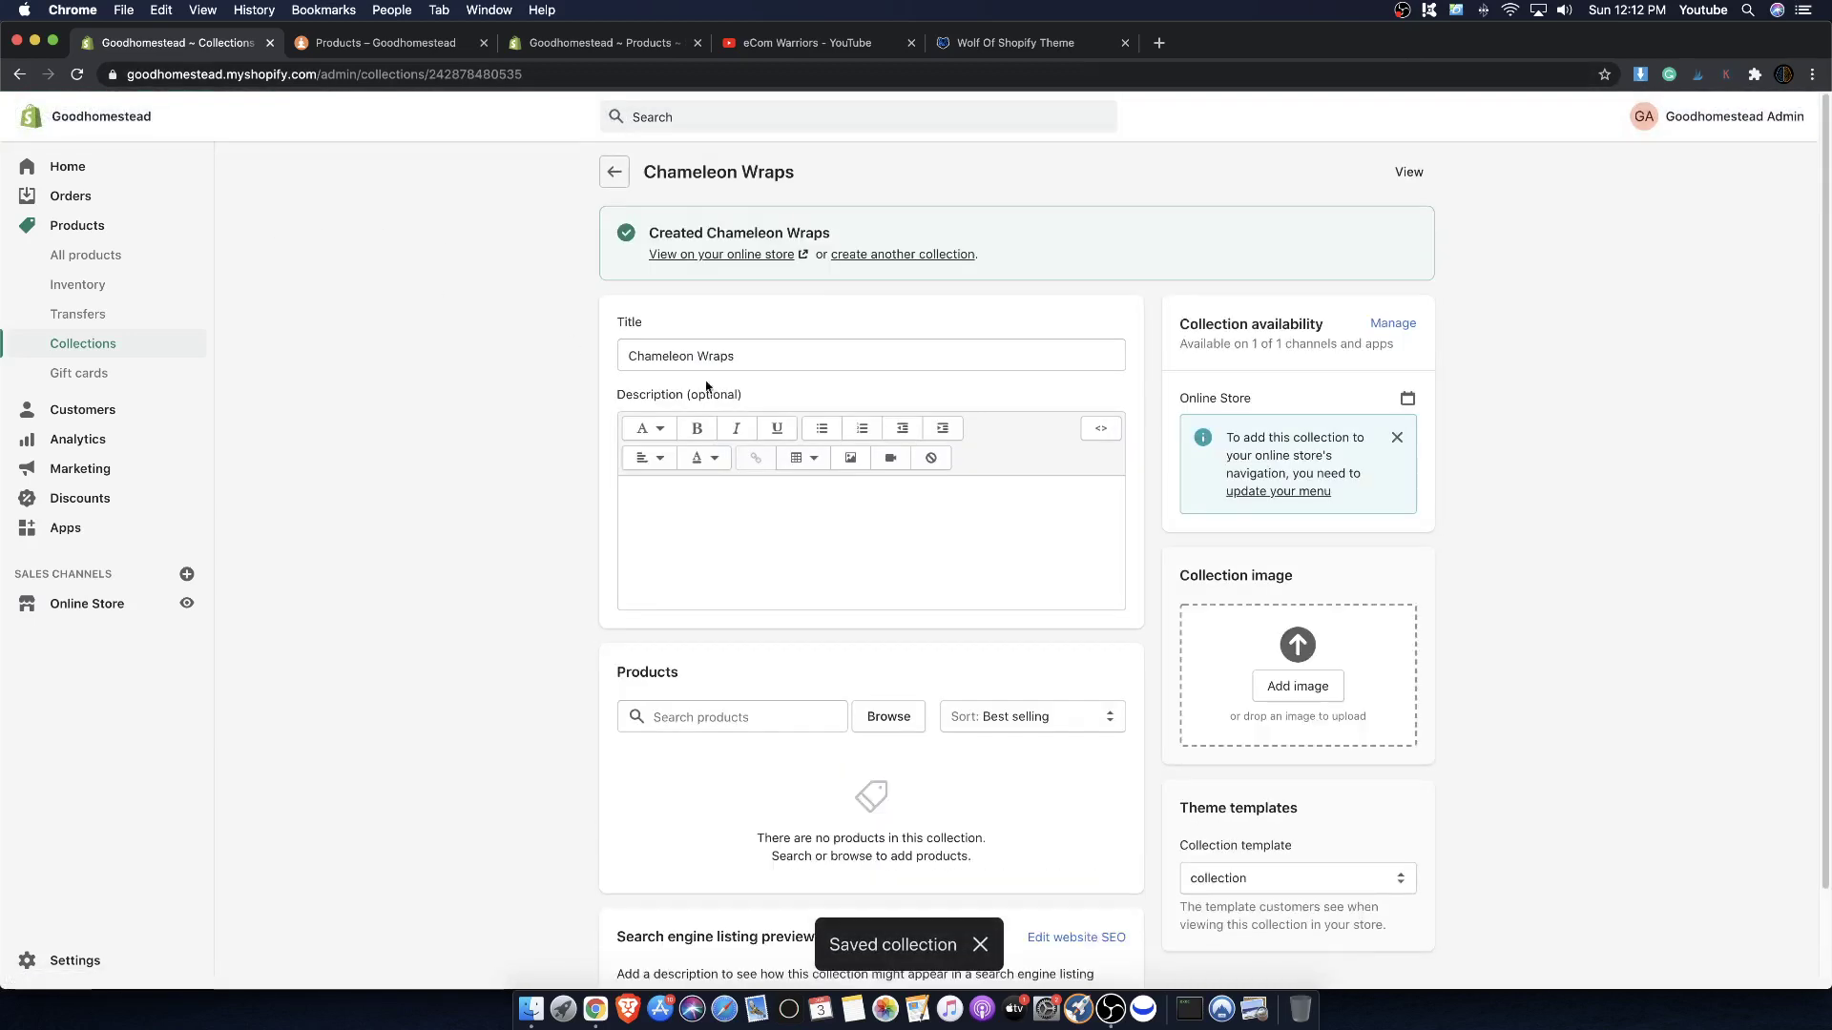
- Add Green Chameleon Wrap and Chrome Blue Chameleon Wrap to the Chameleon Wraps collection
left_click(863, 725)
scroll(742, 563, "down", 3)
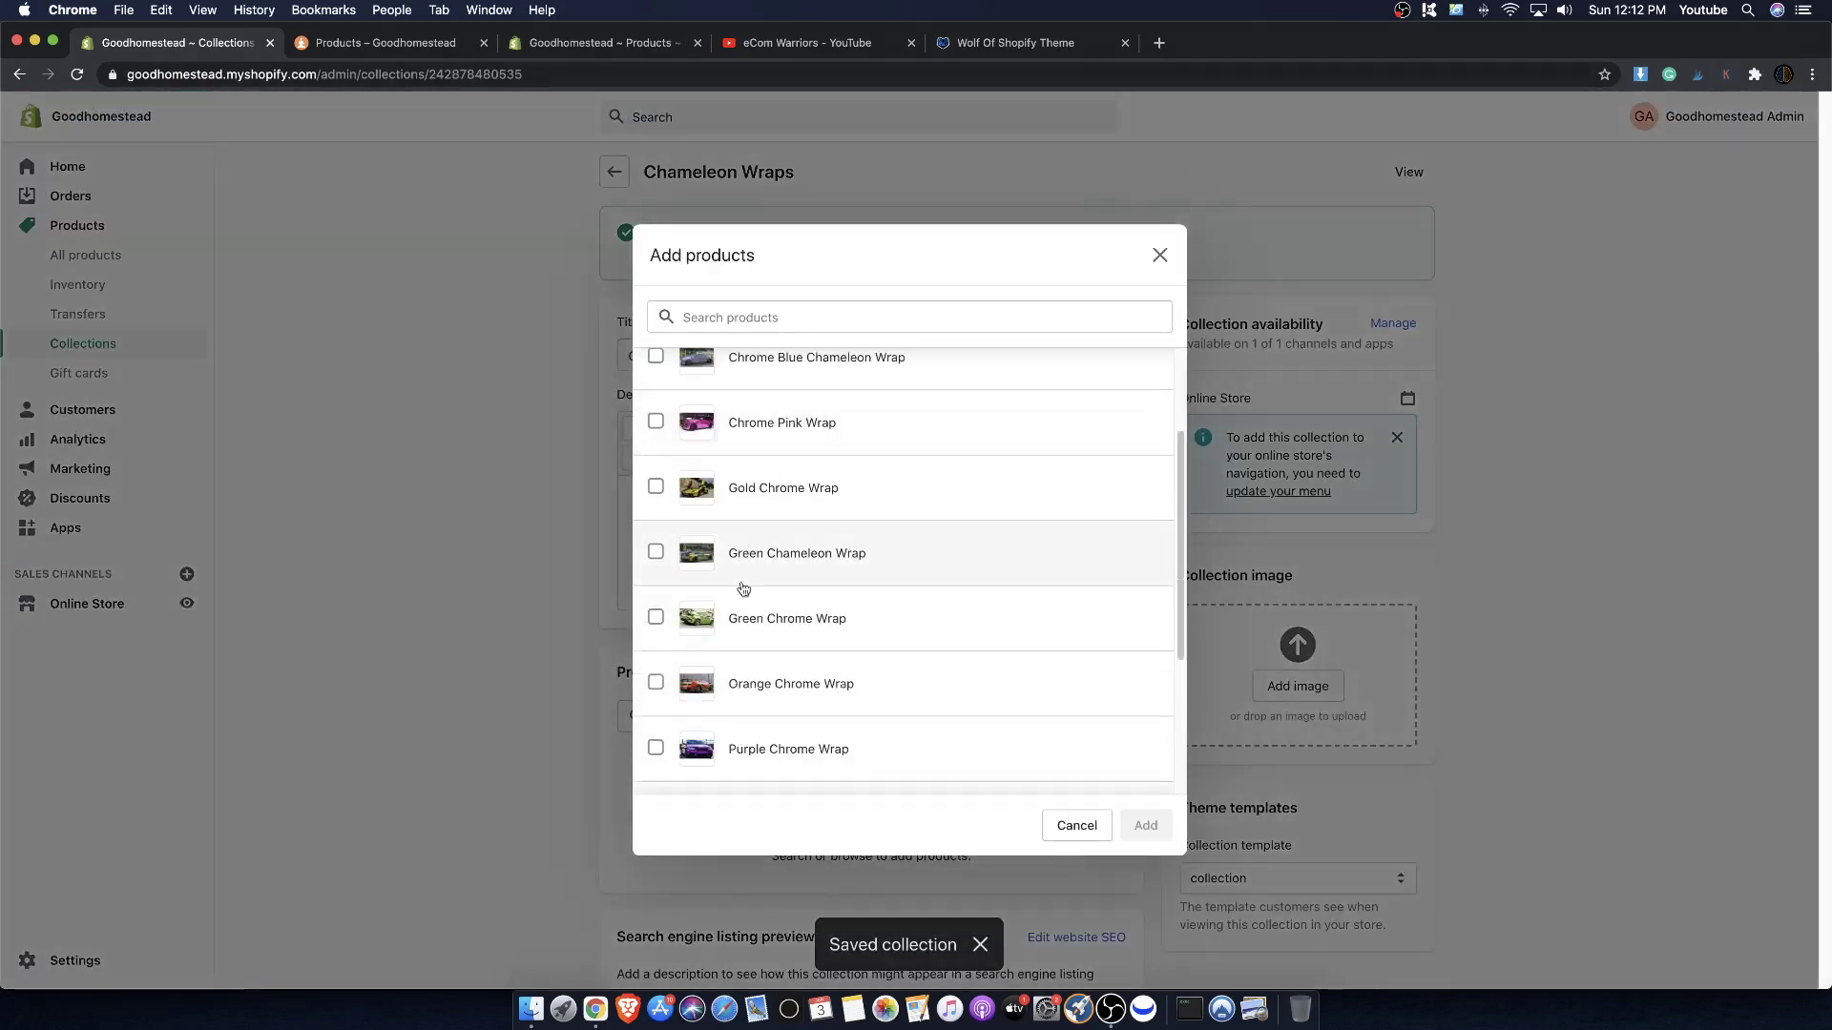
left_click(693, 559)
scroll(687, 534, "up", 3)
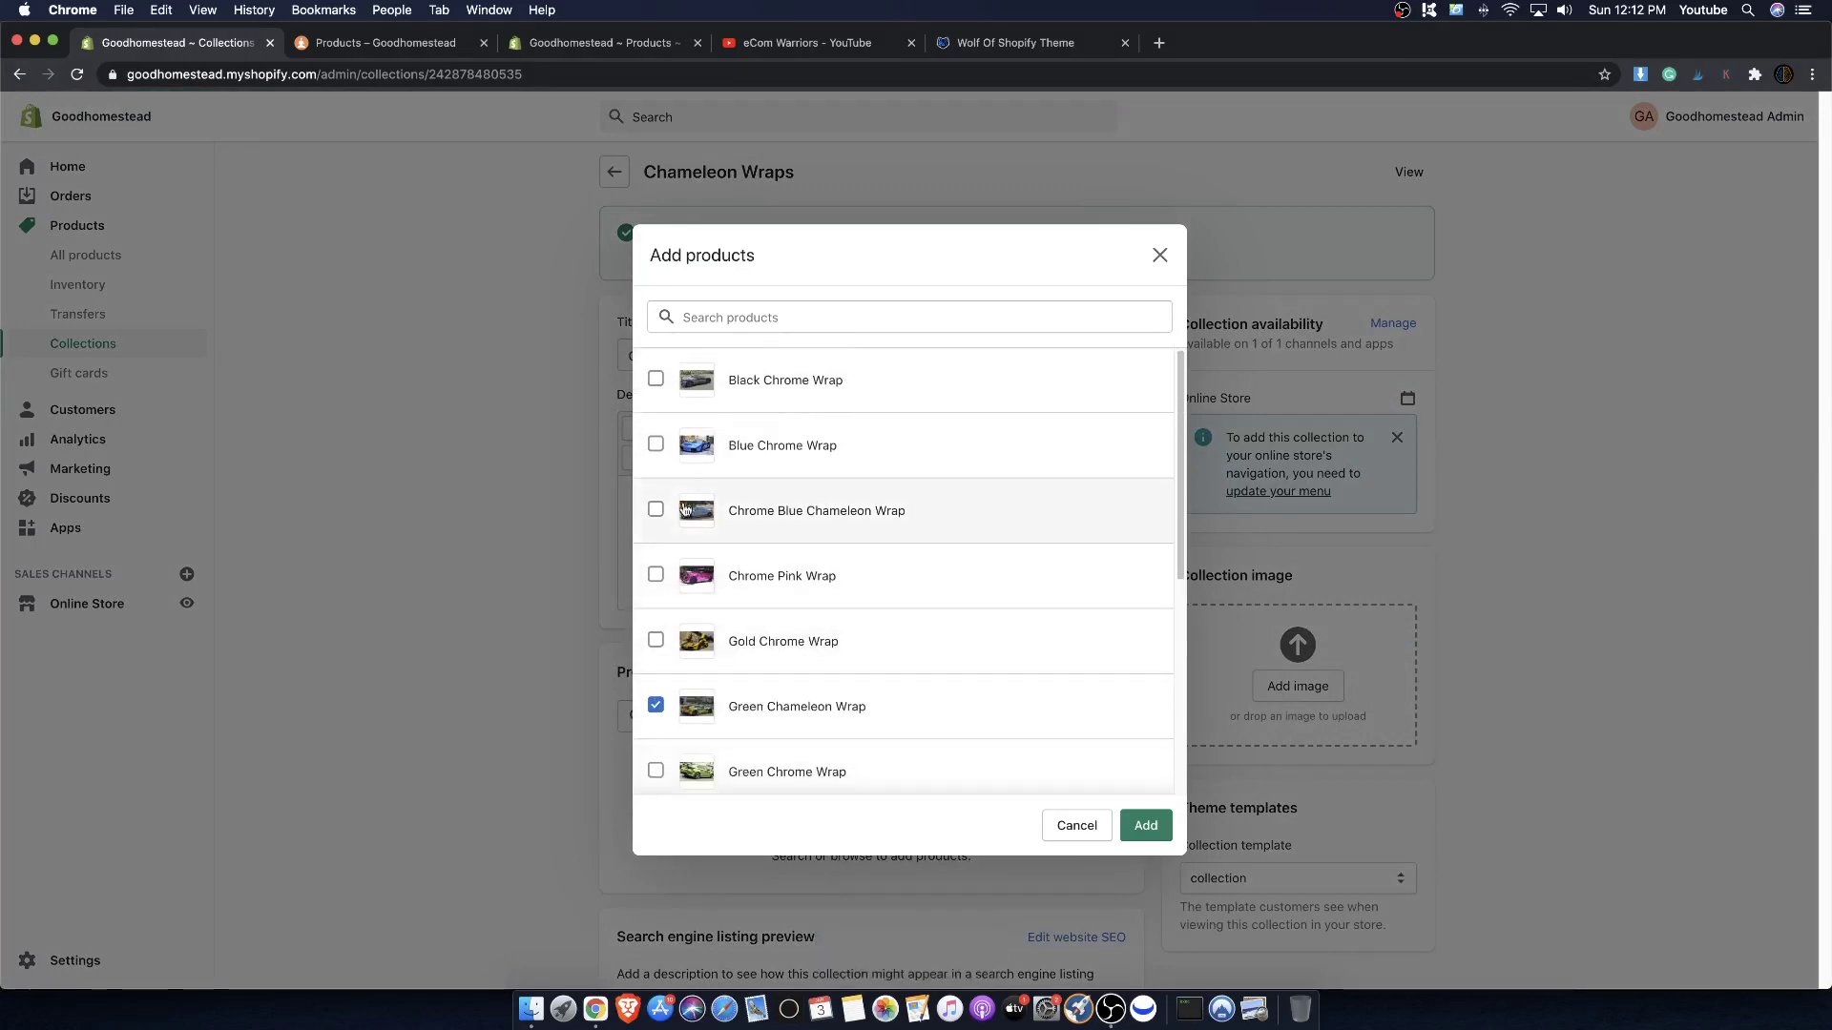
left_click(656, 511)
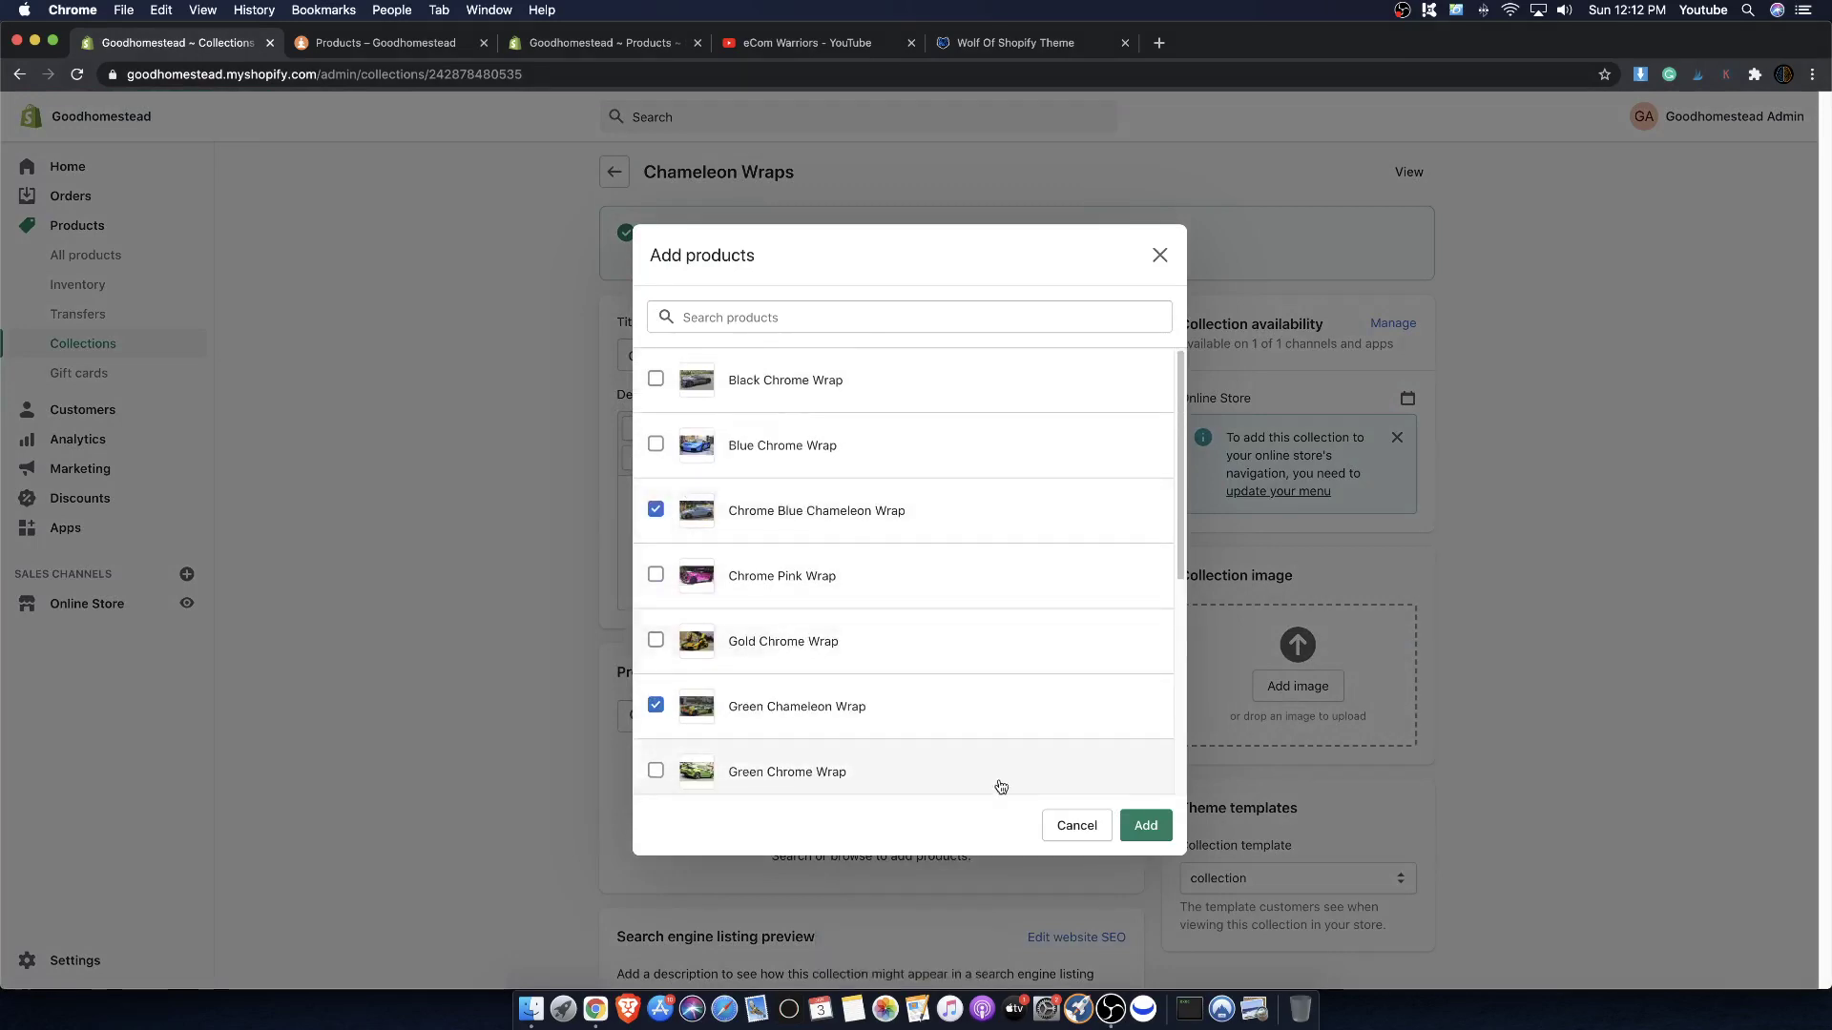
left_click(1146, 827)
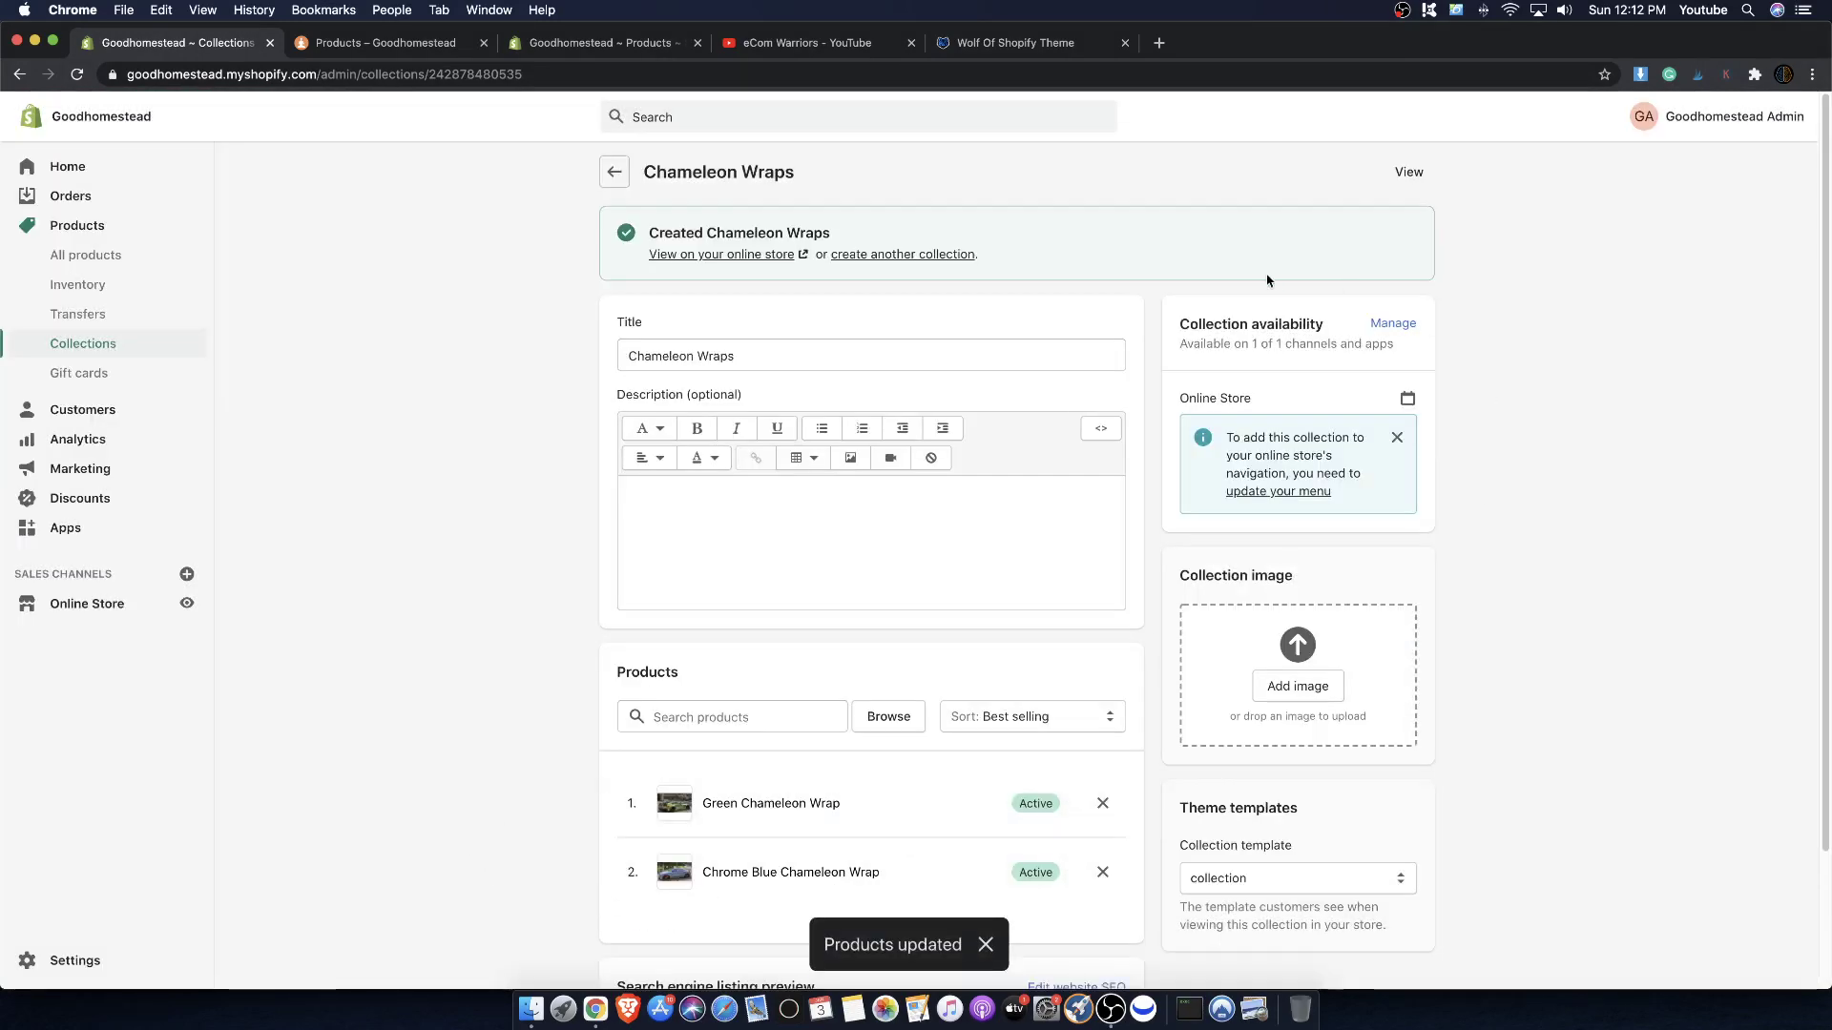
scroll(1264, 286, "down", 3)
scroll(1261, 302, "up", 3)
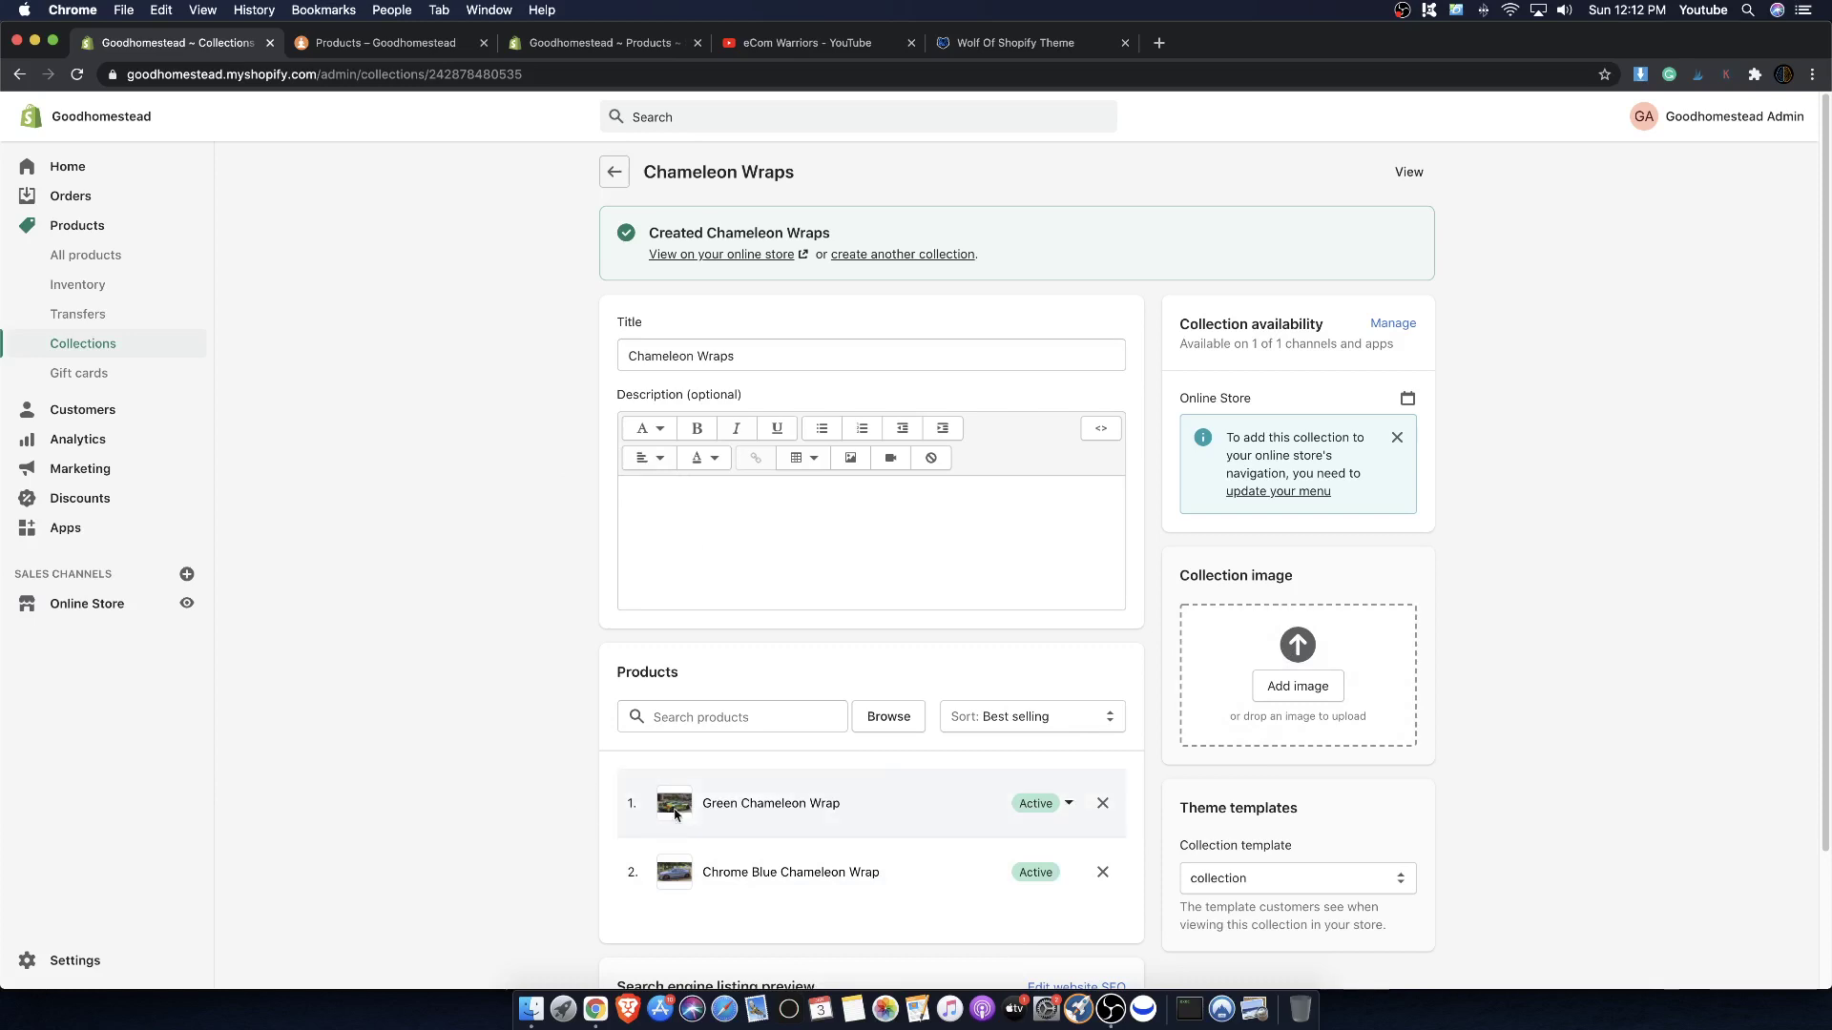
- Open the Chrome Wraps collection from the collections list and set its product sorting to Manually
left_click(614, 172)
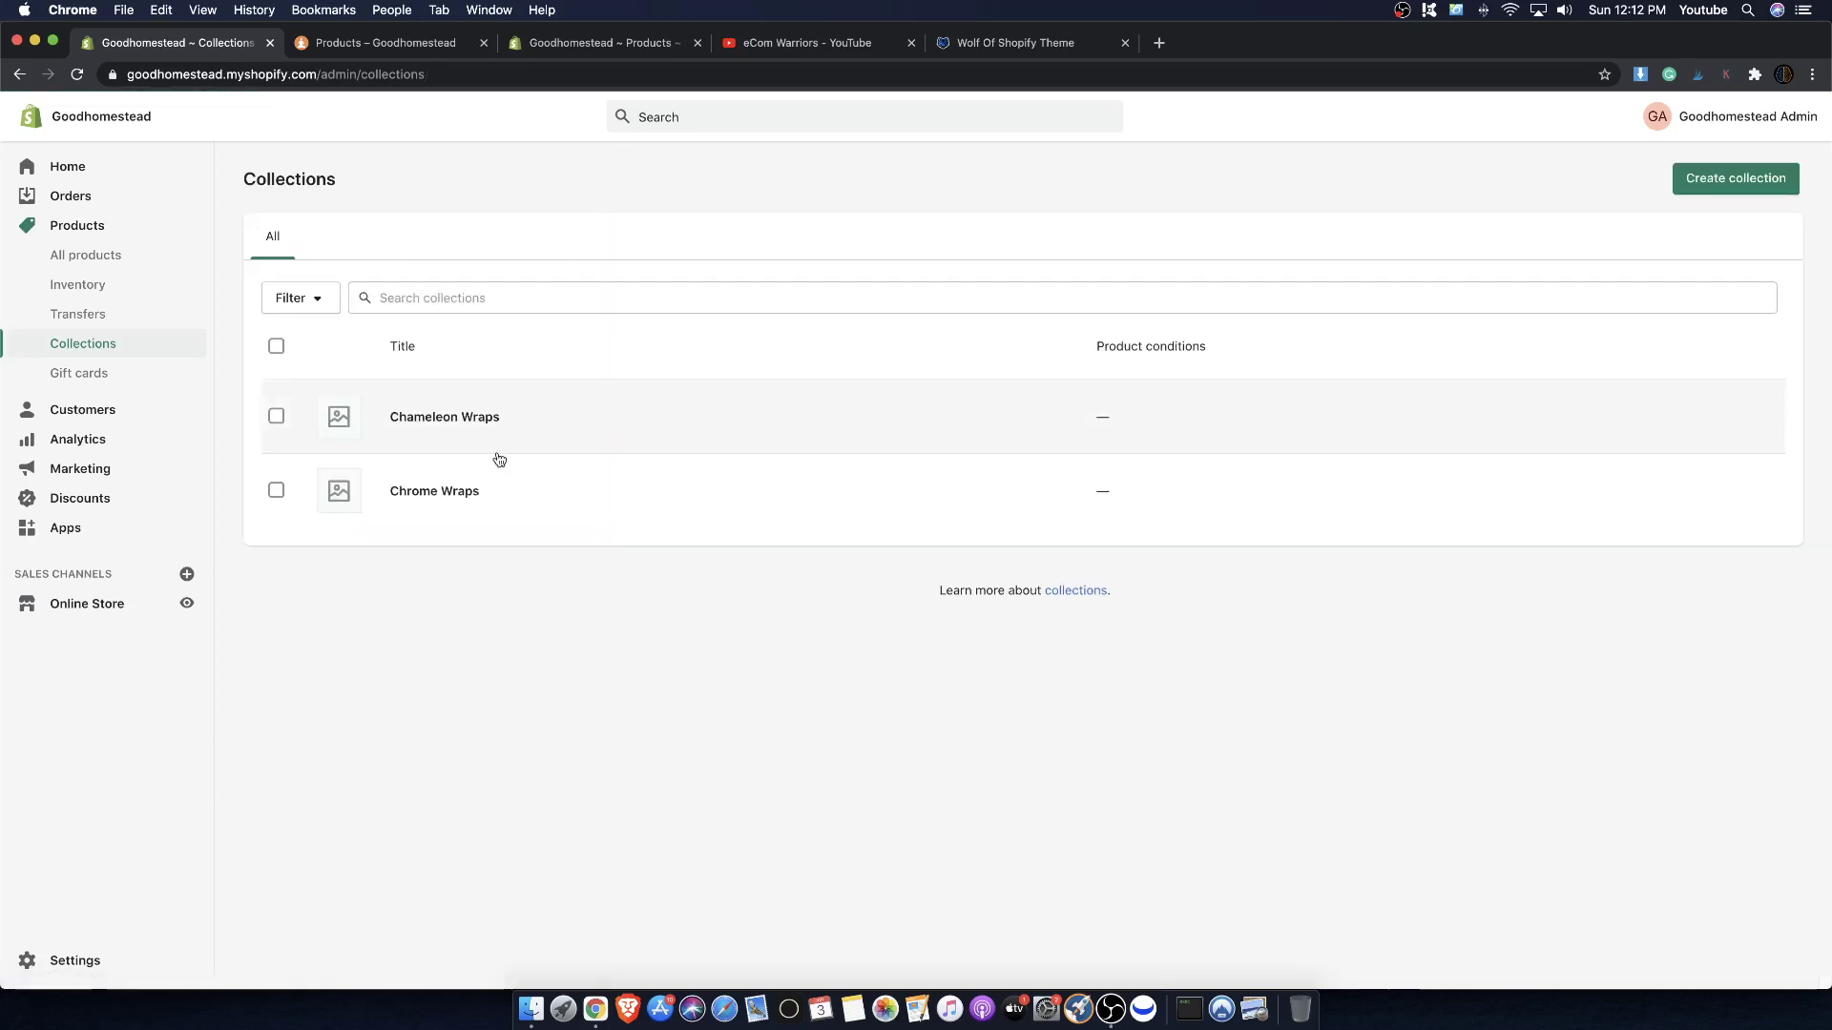
left_click(424, 489)
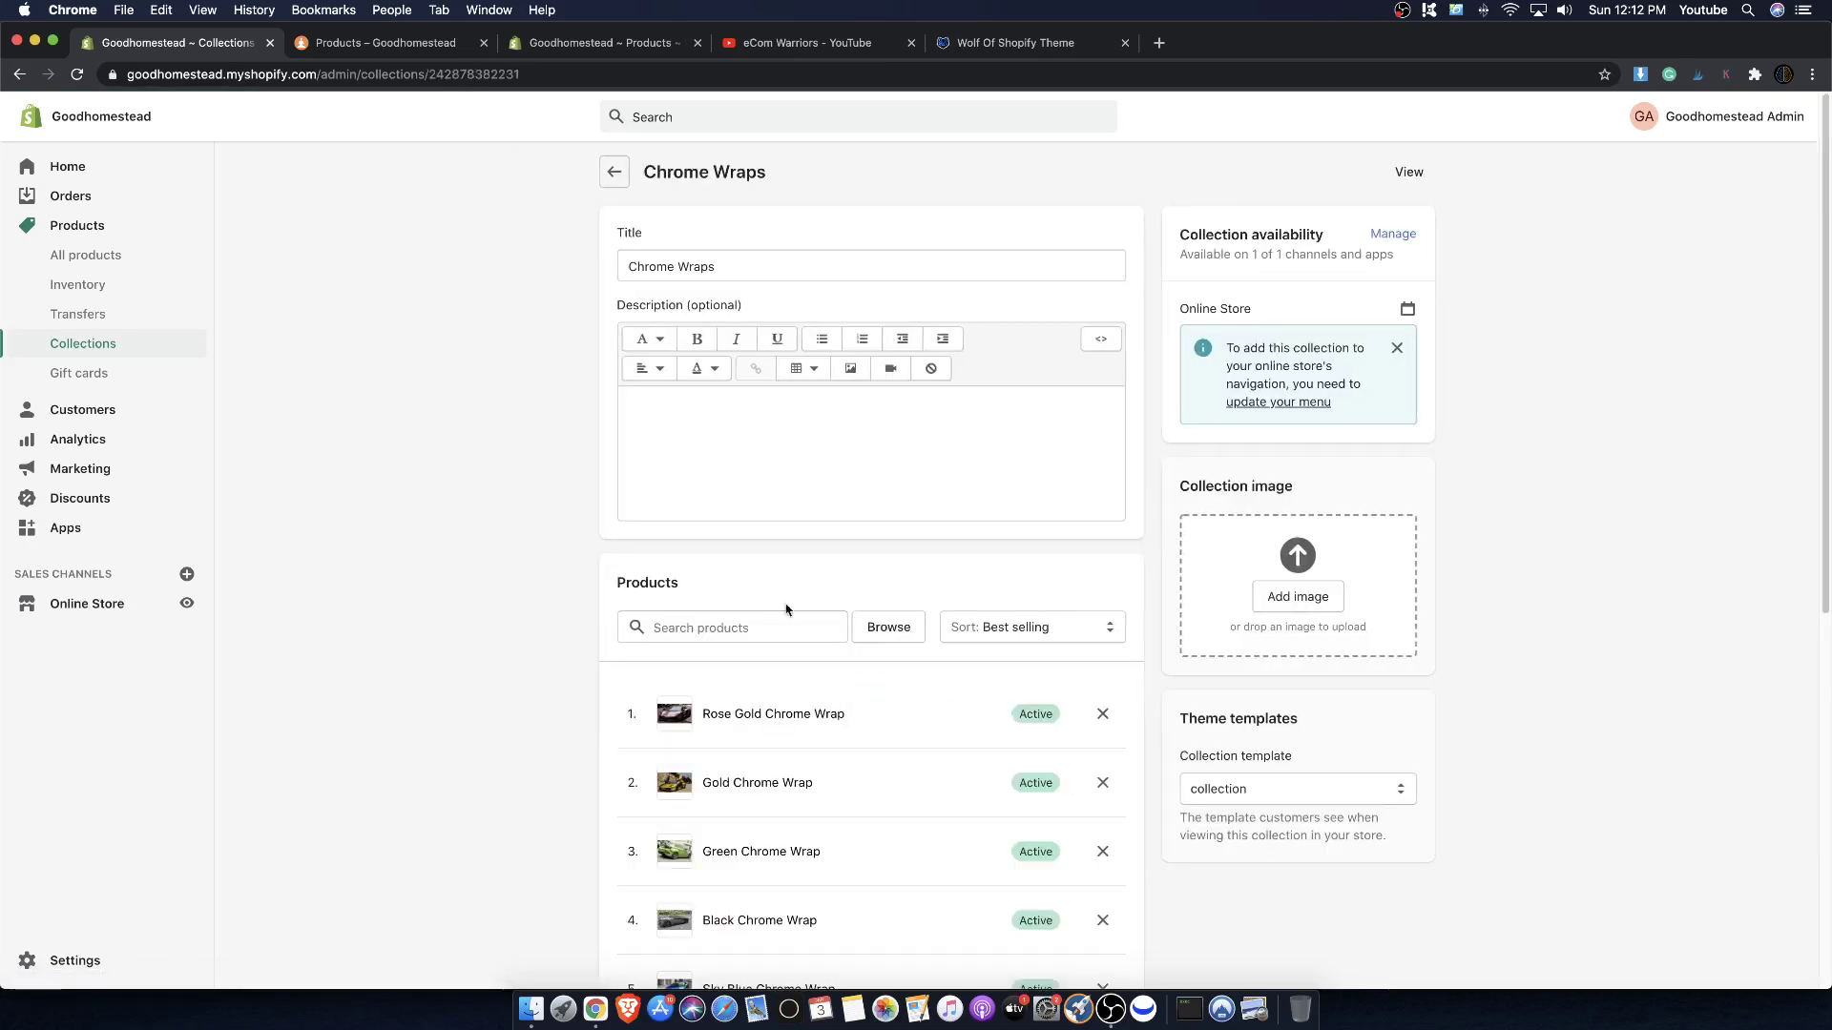
scroll(725, 629, "down", 3)
scroll(667, 572, "down", 1)
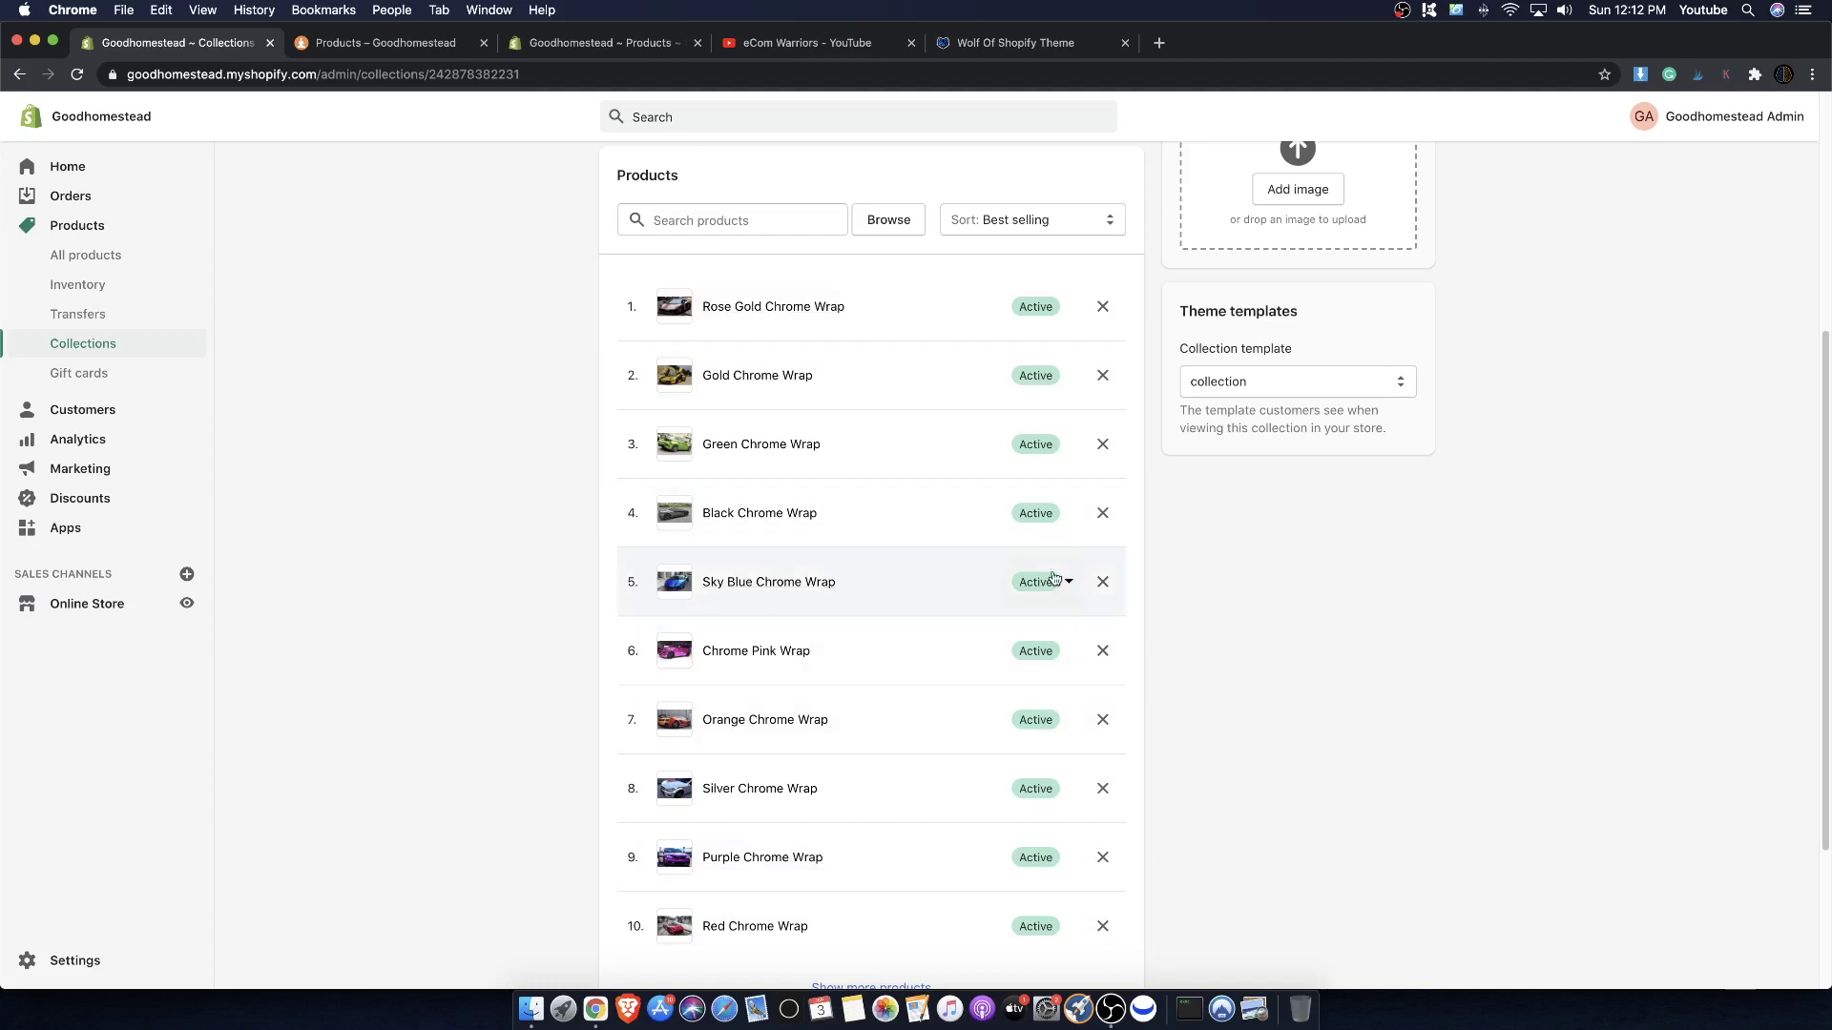
scroll(1002, 233, "up", 3)
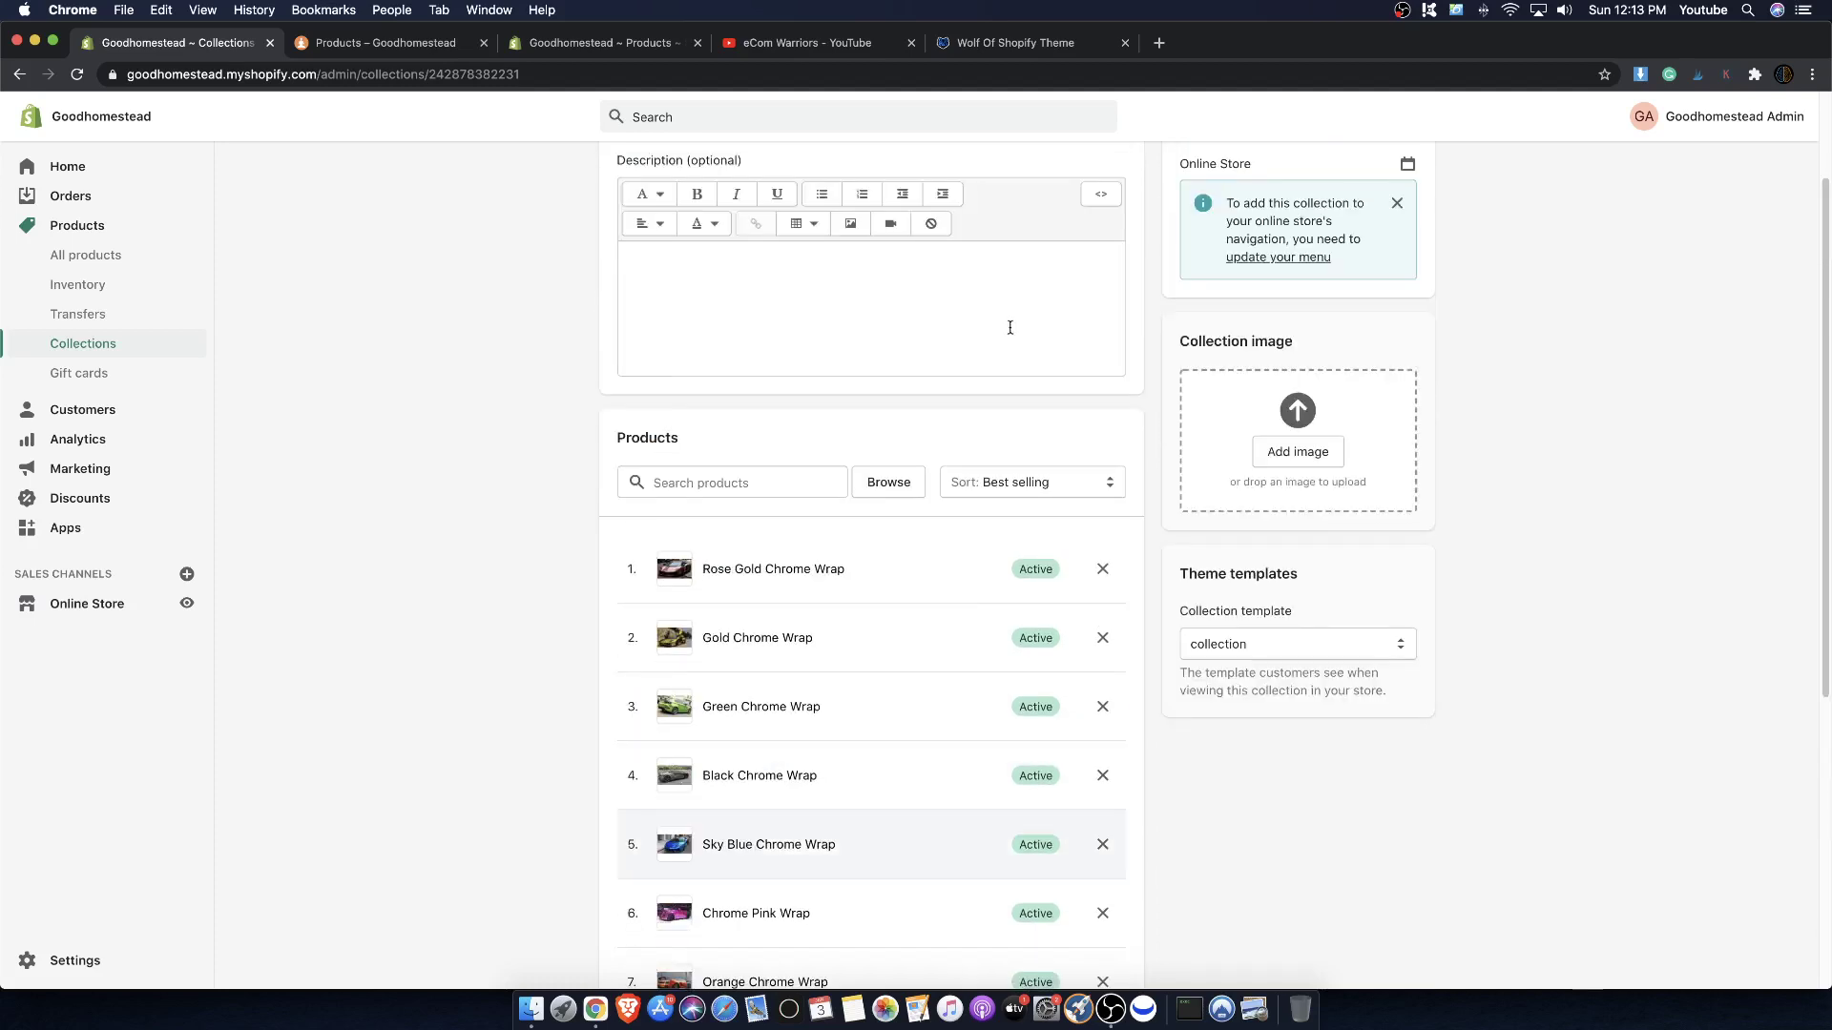
left_click(1062, 483)
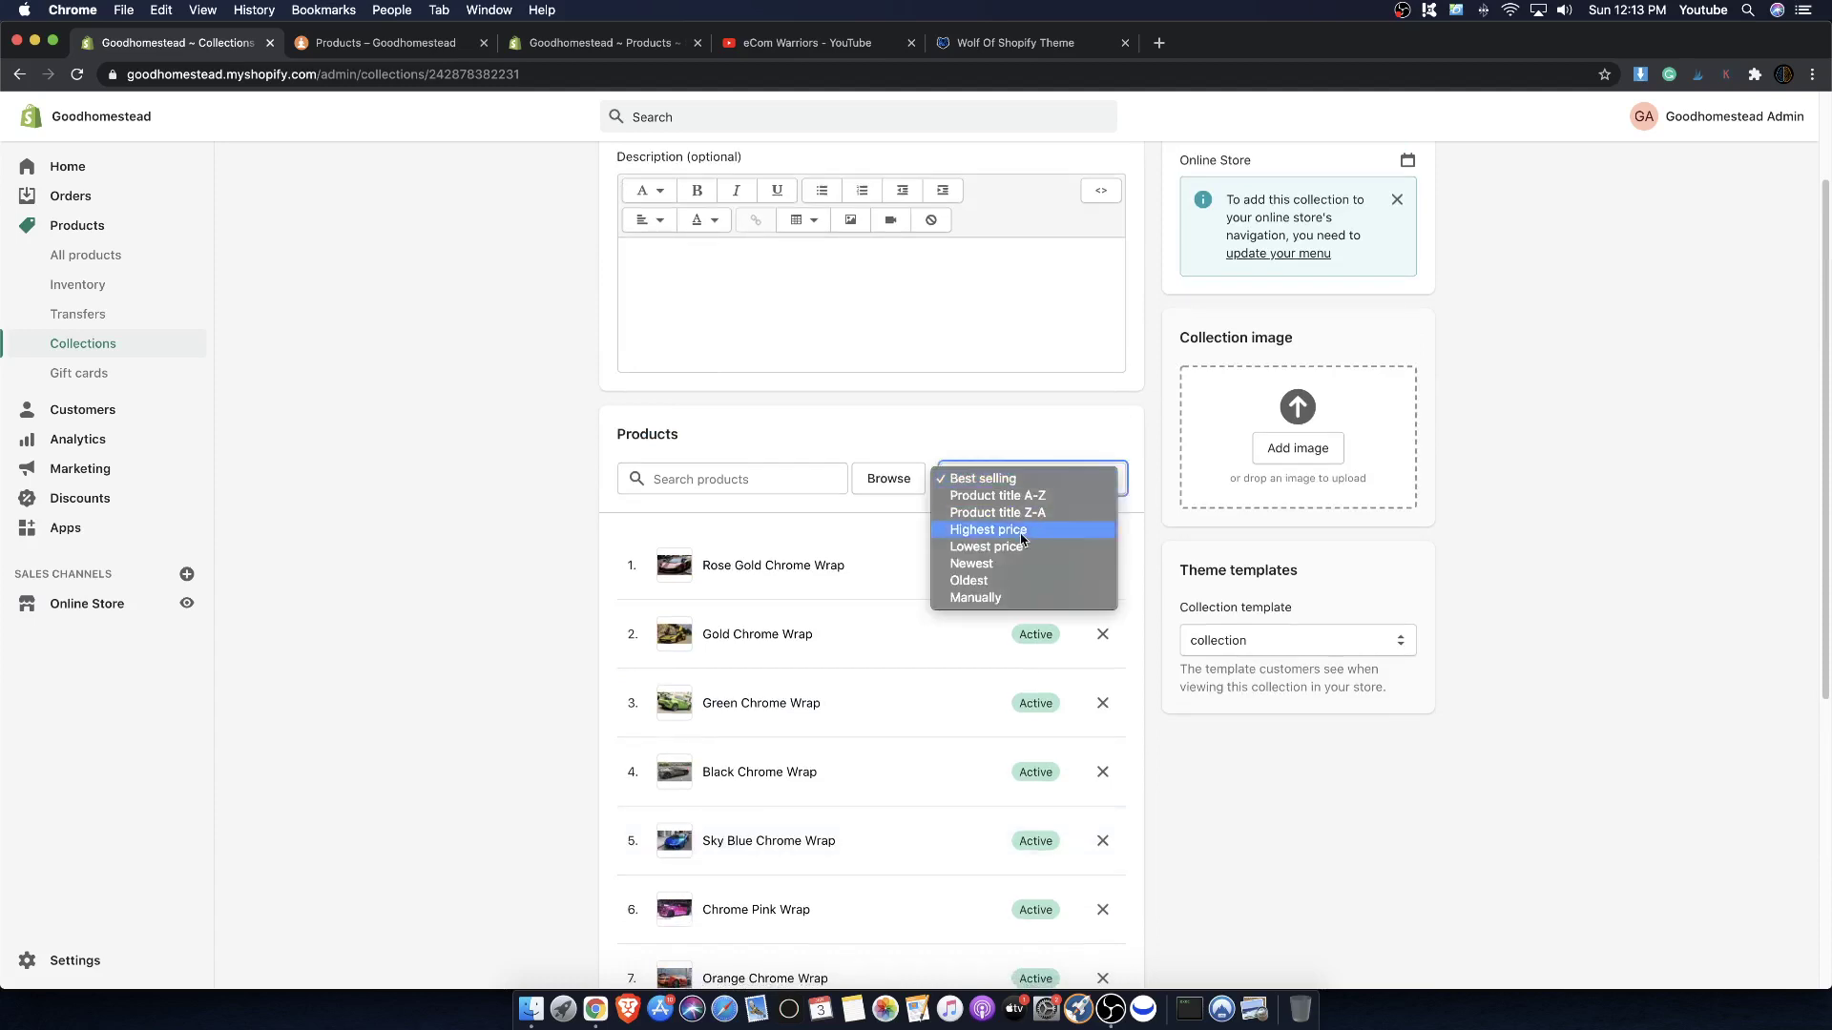
left_click(981, 603)
- Reorder the Chrome Wraps products so Sky Blue Chrome Wrap is first and Orange Chrome Wrap is second
scroll(954, 305, "down", 2)
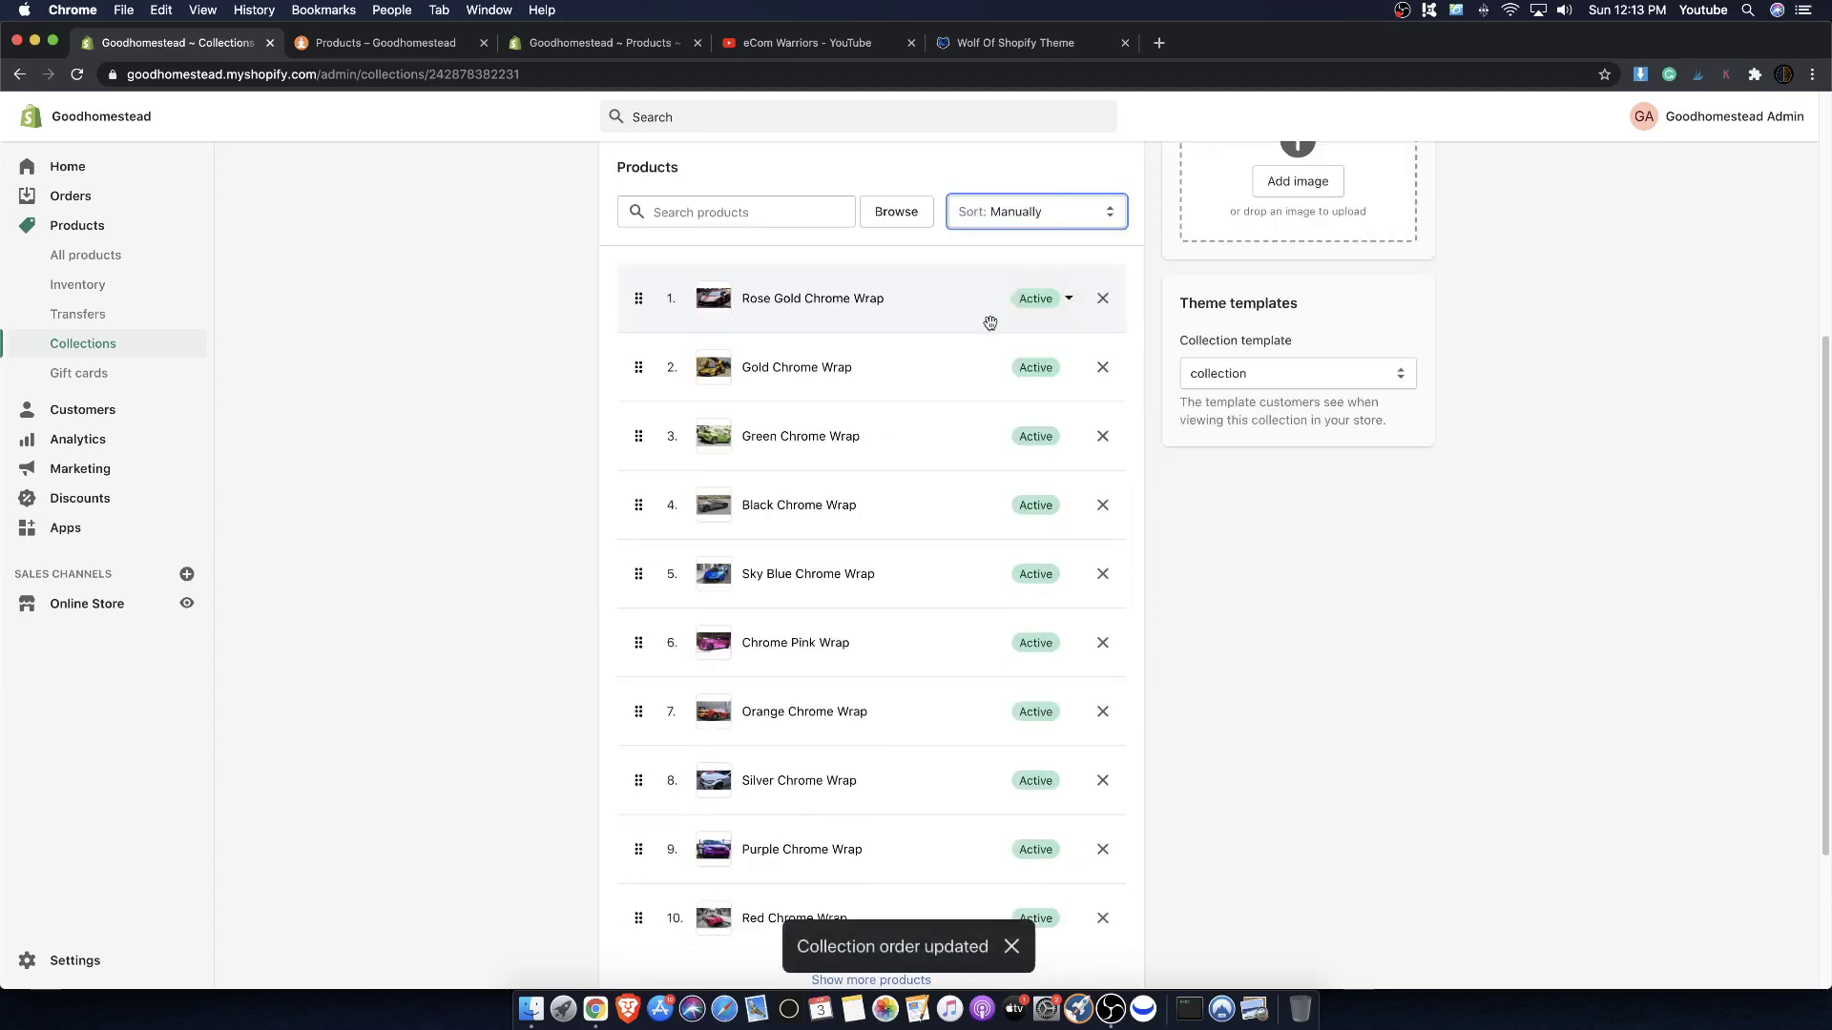
scroll(936, 683, "down", 2)
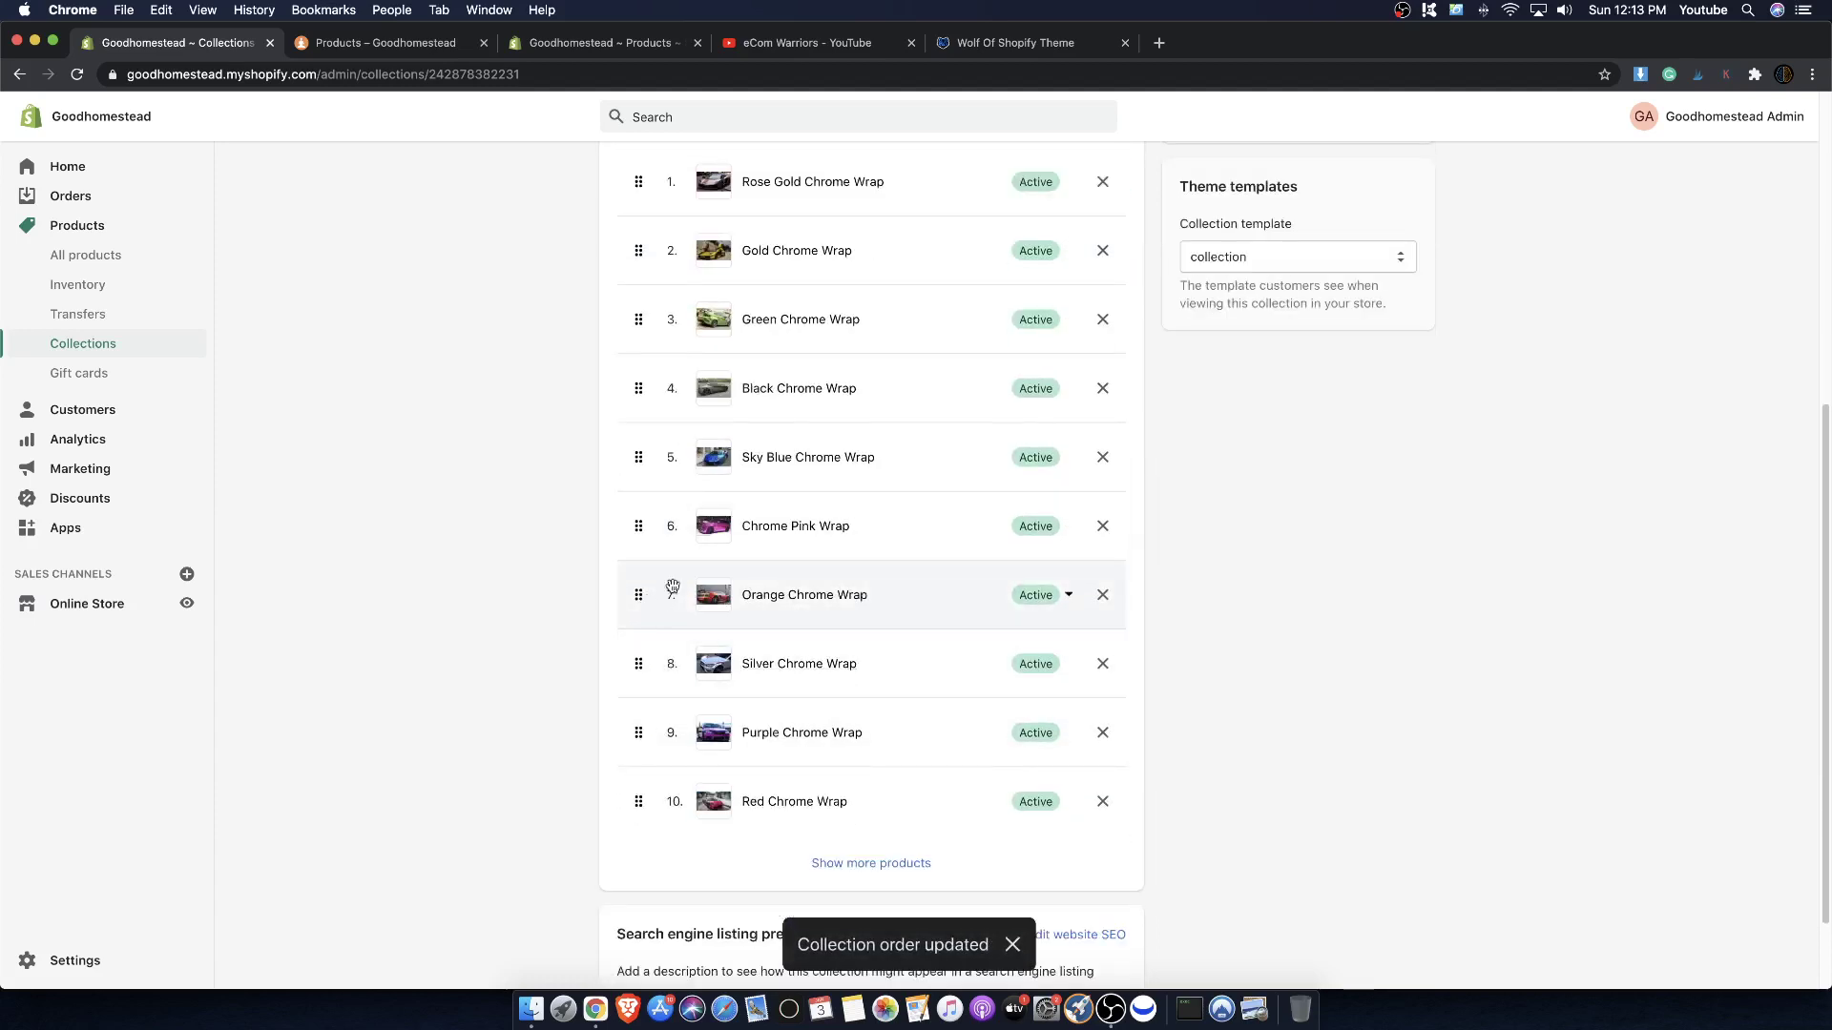
scroll(654, 558, "up", 2)
left_click_drag(640, 584, 642, 307)
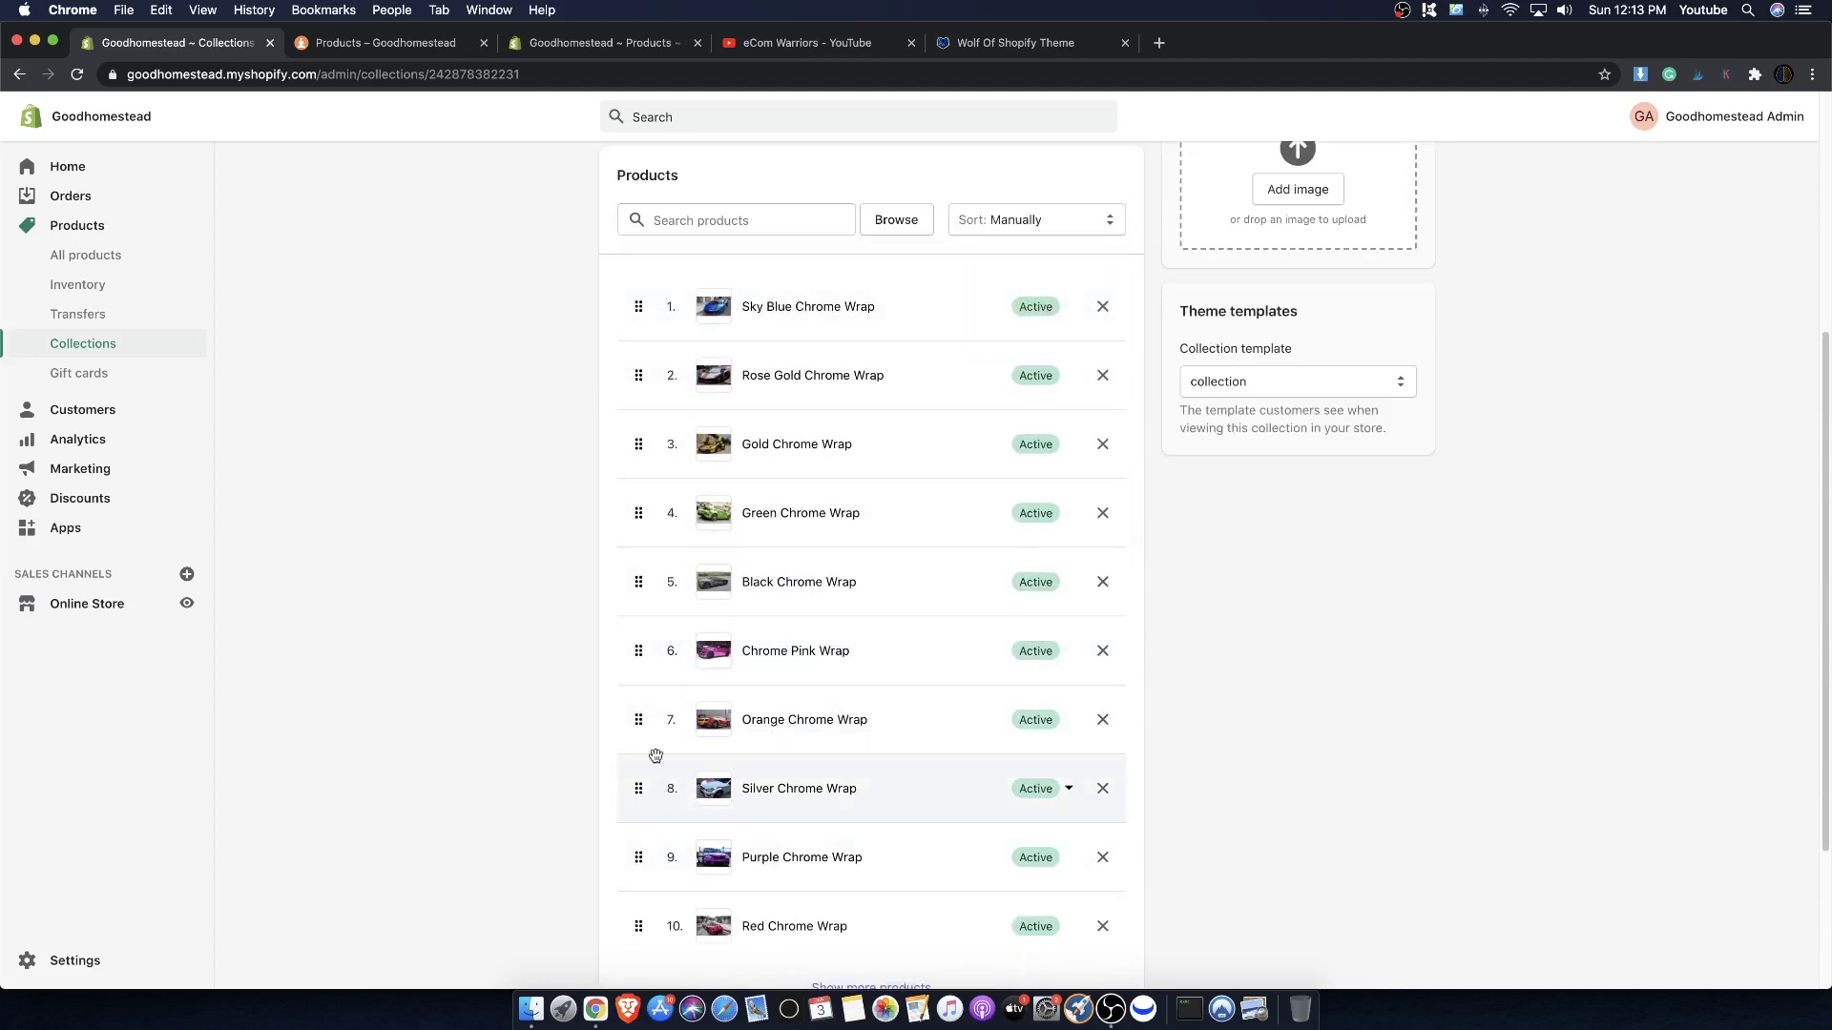
left_click_drag(645, 722, 662, 389)
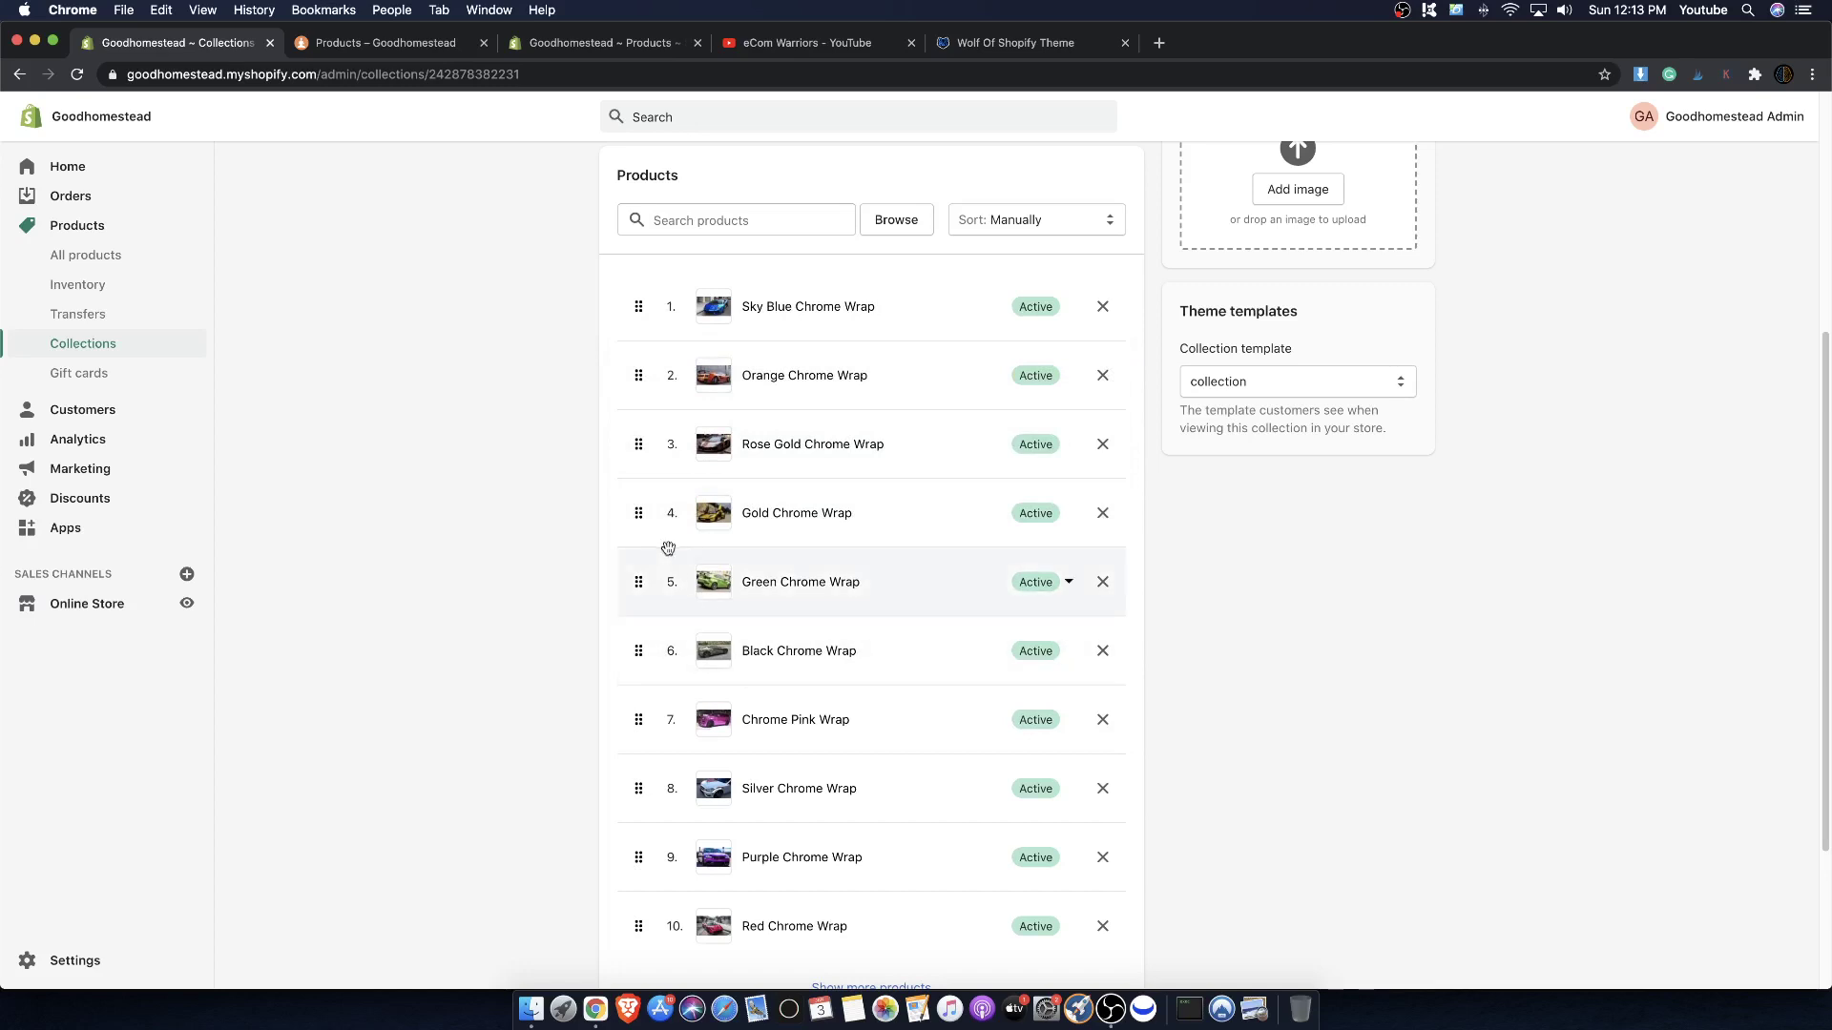
- Reorder the Chrome Wraps products so Red Chrome Wrap is second, Green Chrome Wrap fourth and Gold Chrome Wrap fifth
left_click_drag(641, 582, 642, 443)
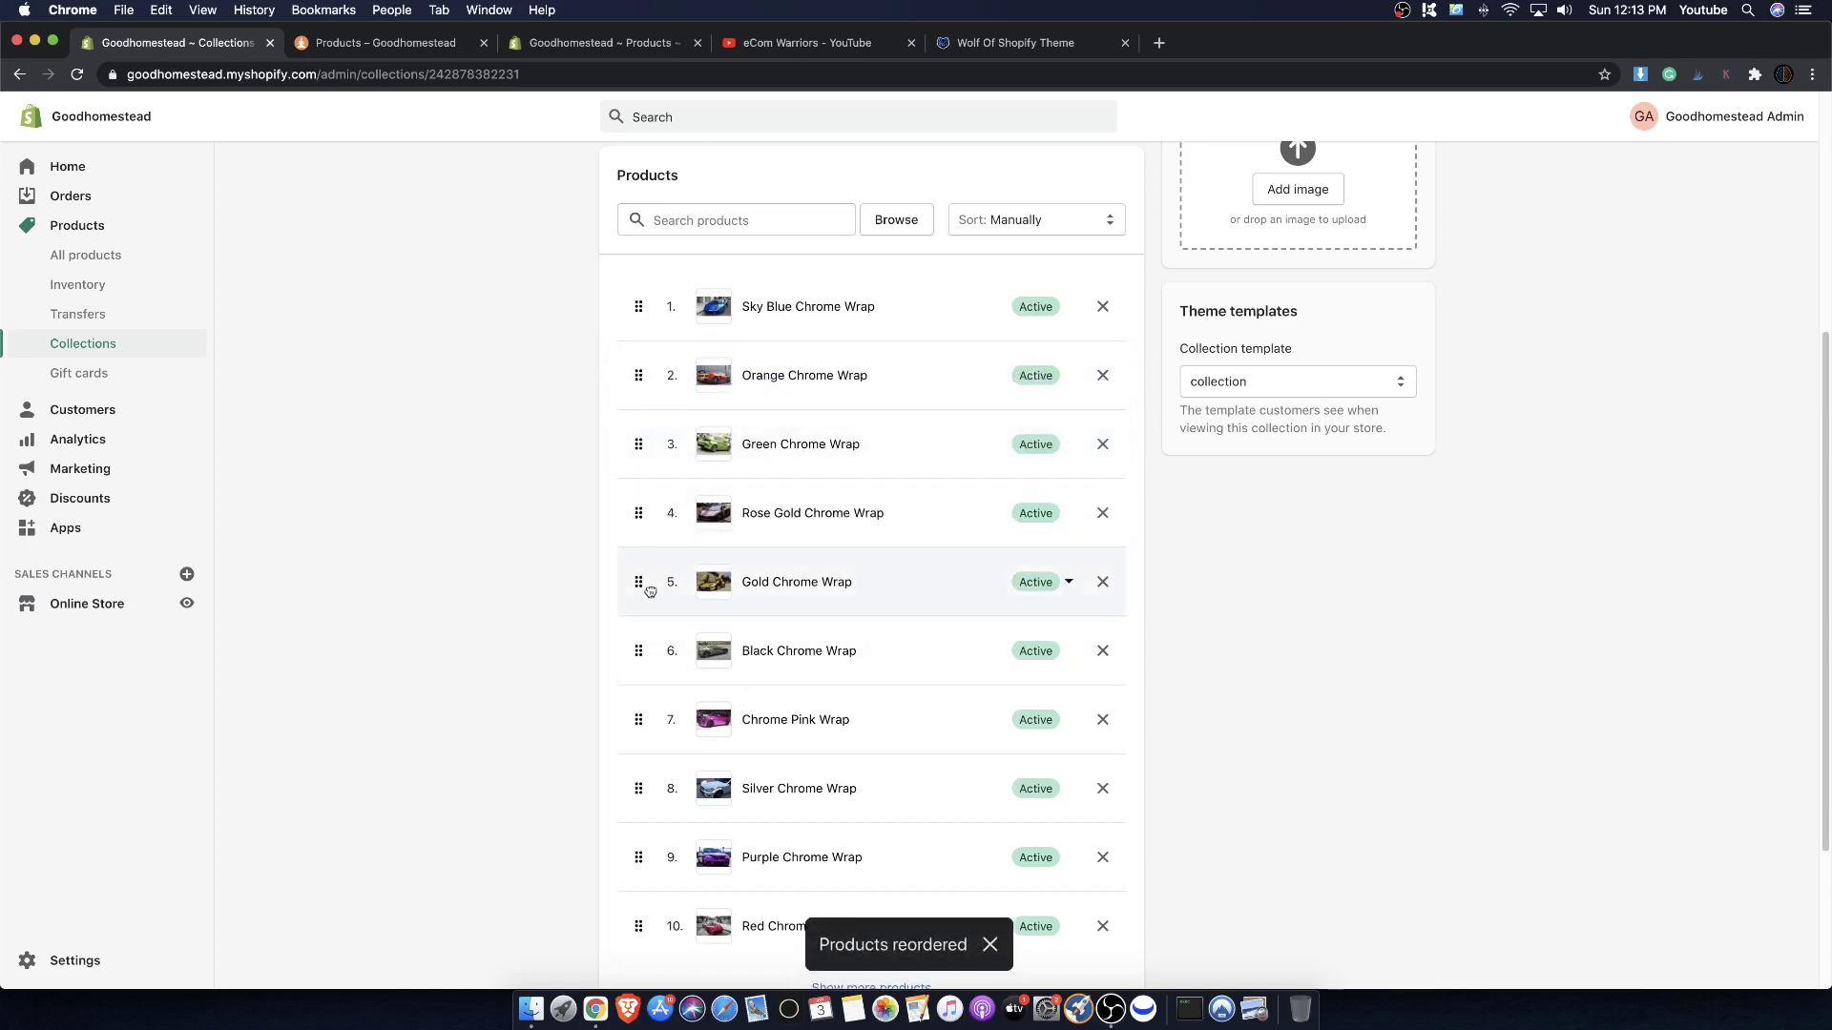
left_click_drag(649, 590, 647, 522)
scroll(649, 830, "down", 2)
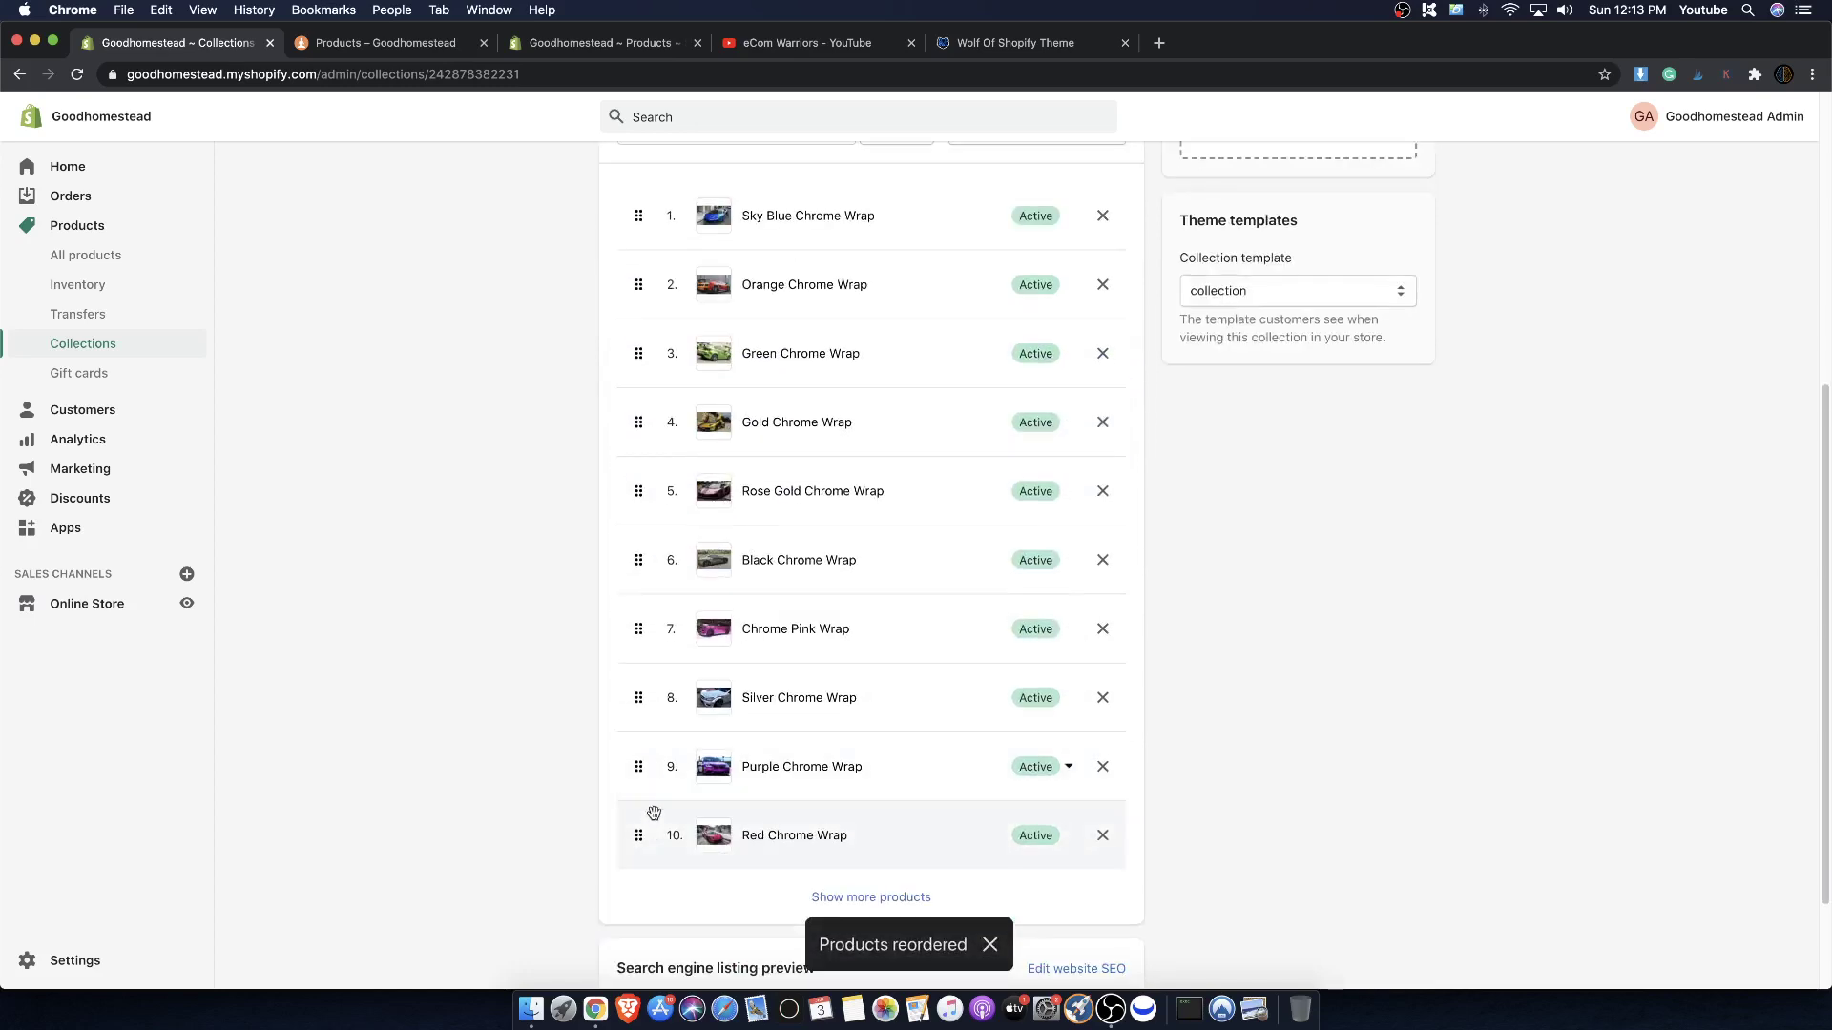
left_click_drag(653, 813, 675, 286)
scroll(871, 311, "up", 10)
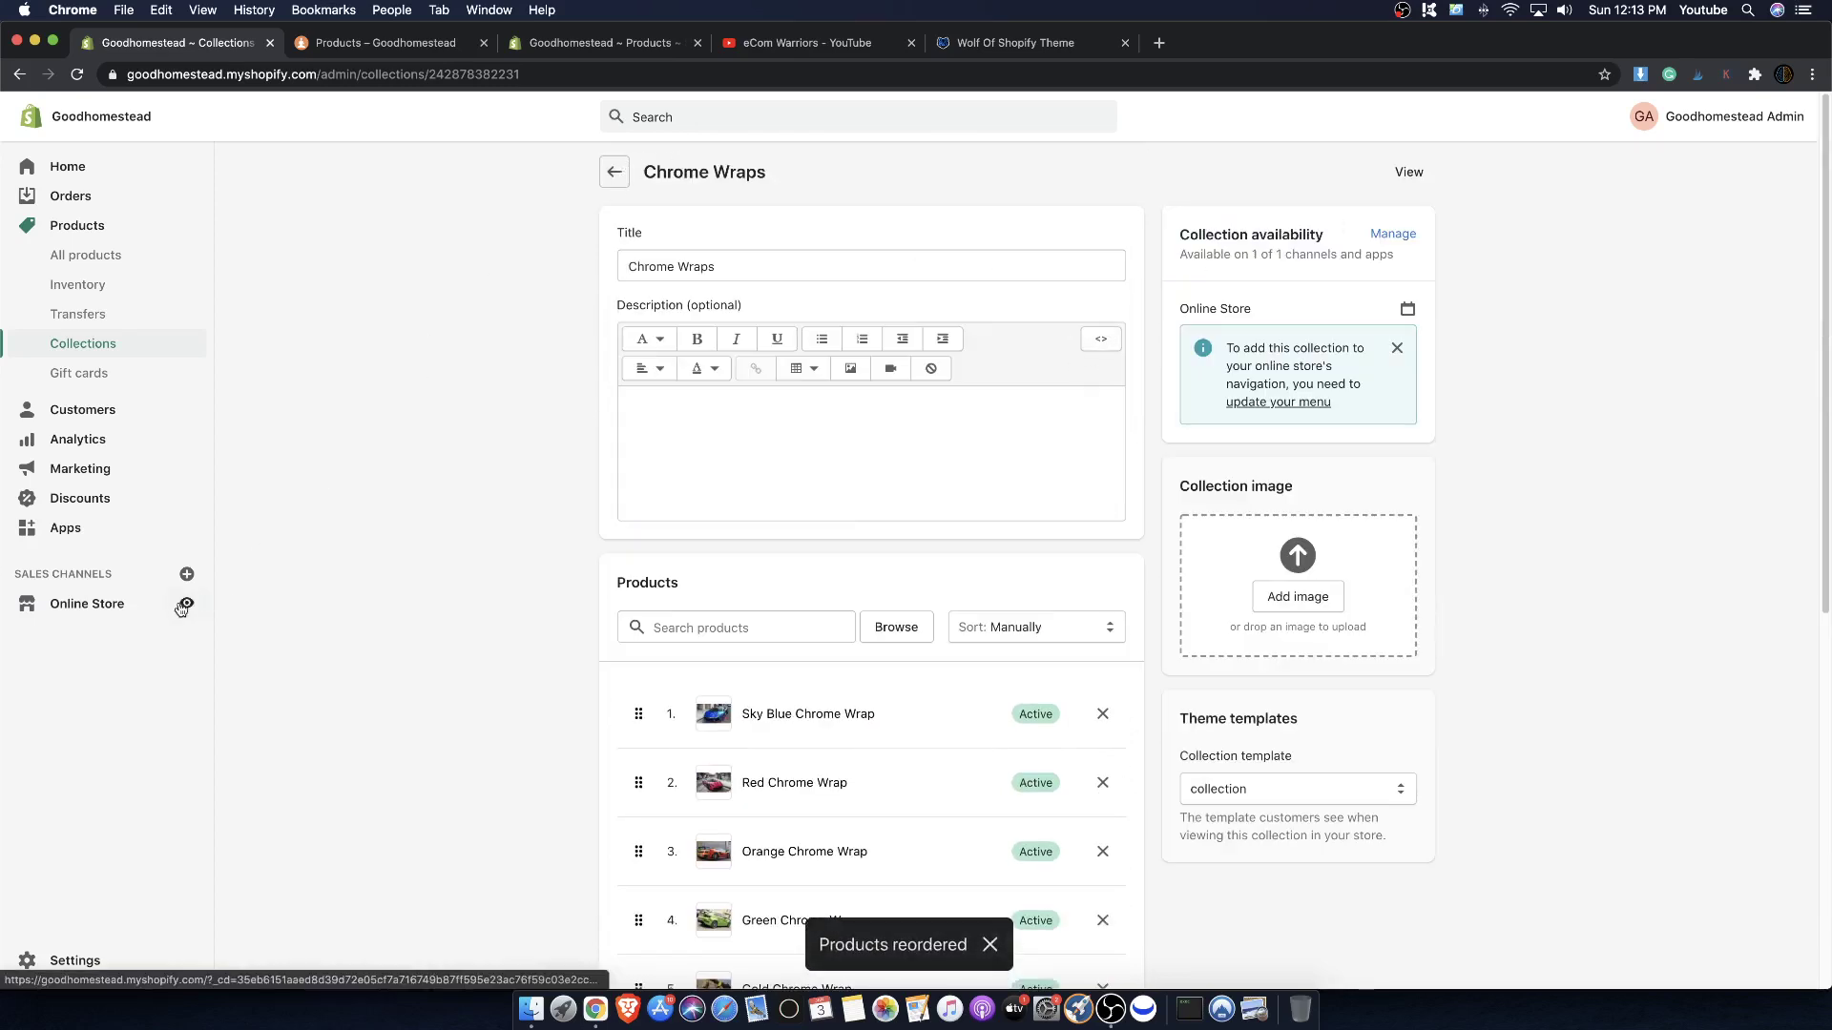
- Open the online store's theme customizer and preview the Collection pages template
left_click(101, 604)
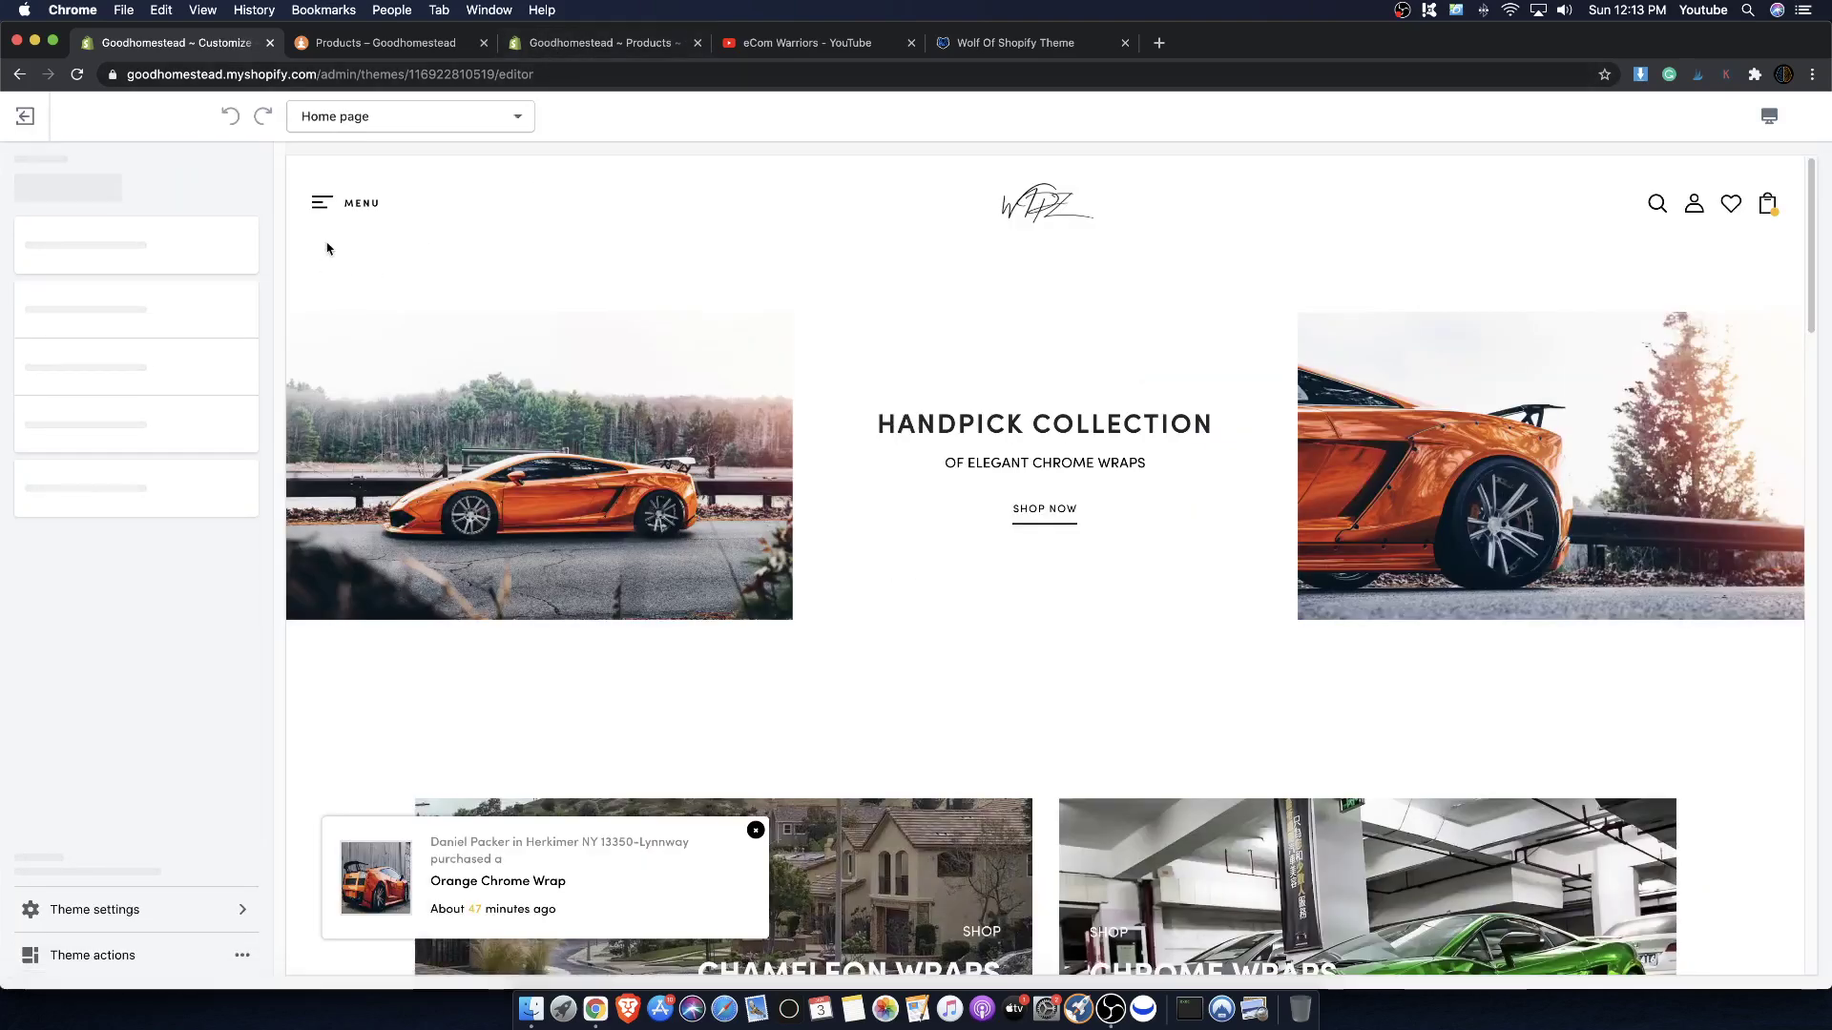
left_click(363, 127)
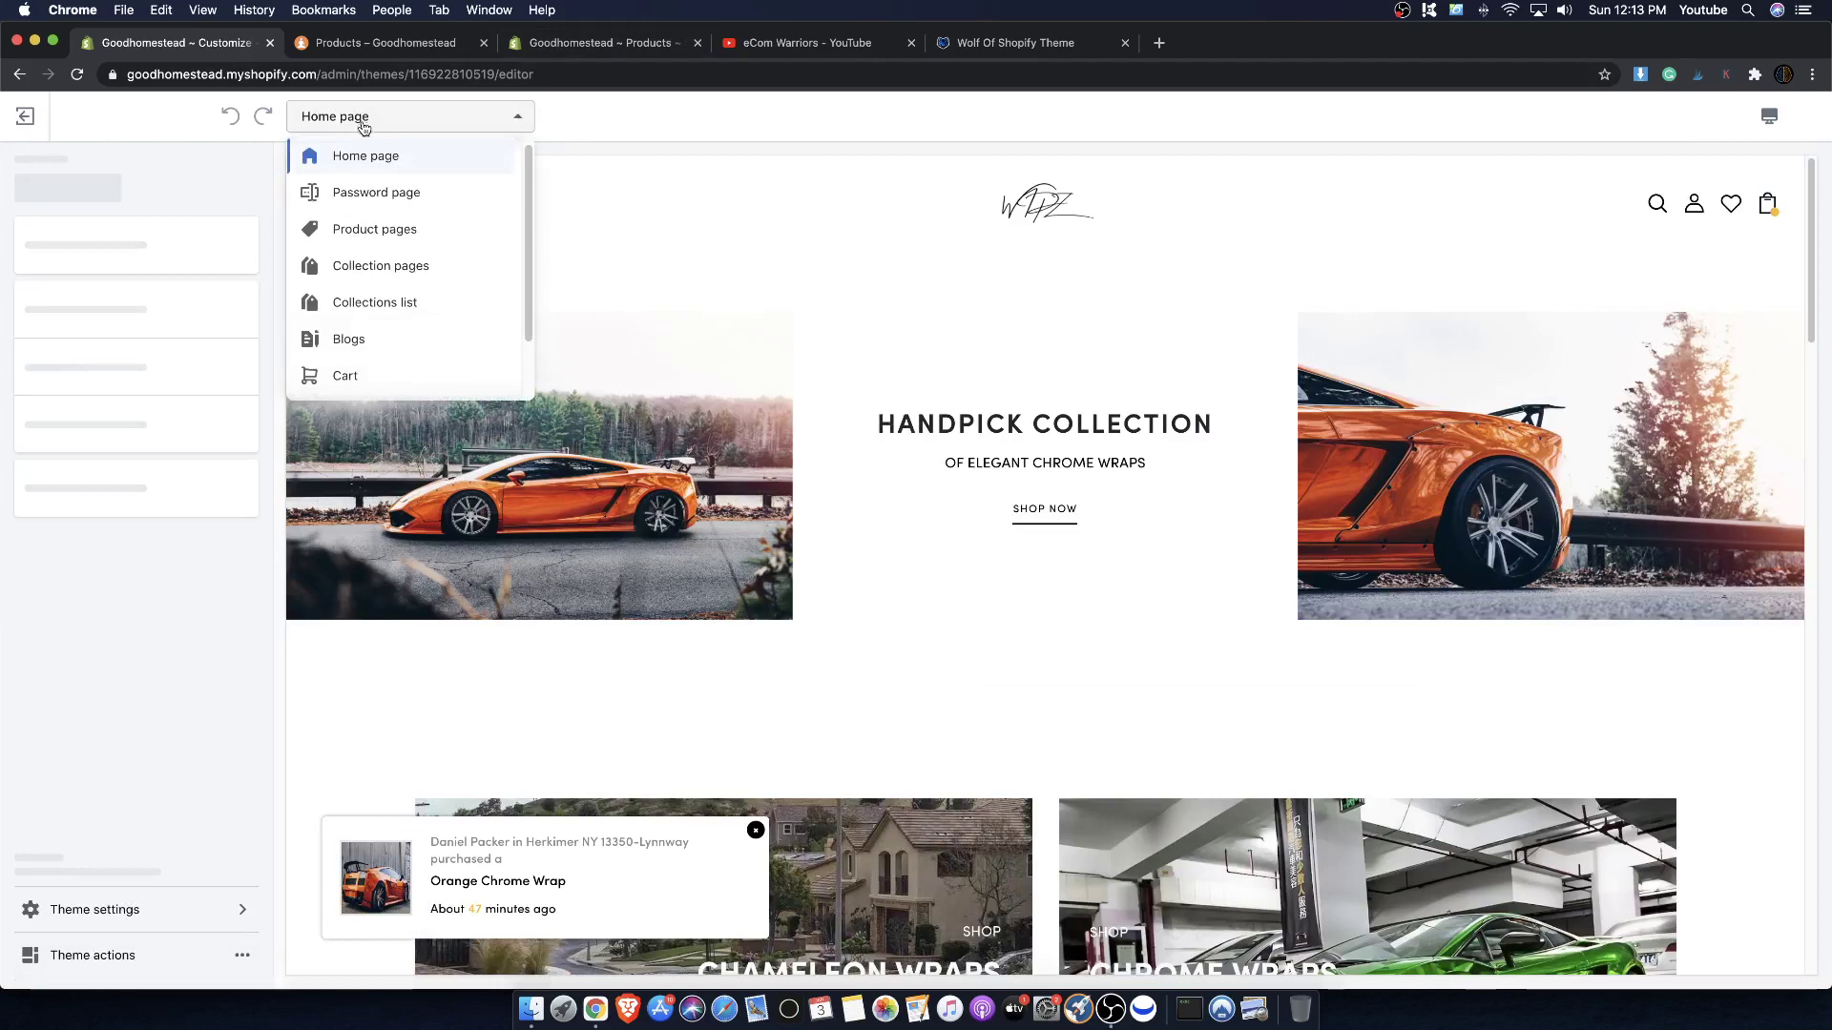
left_click(410, 271)
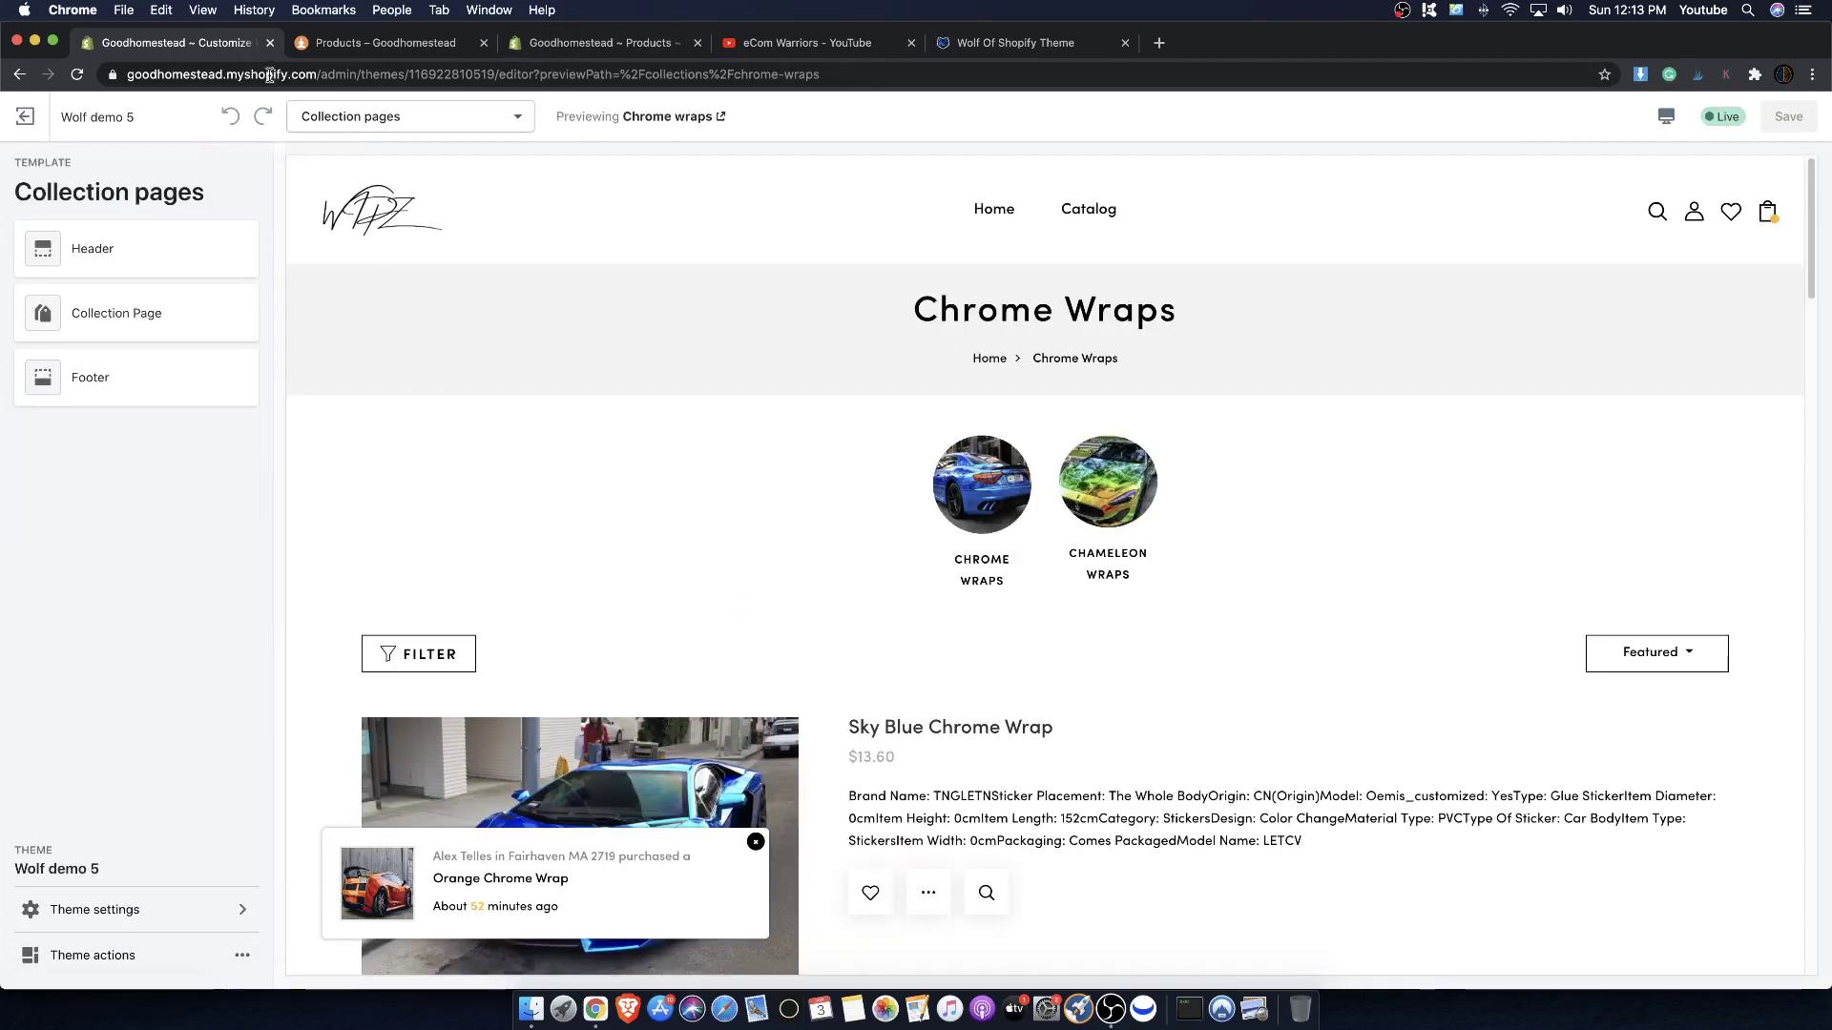
- Switch the theme editor to the Collections list template and open its List Collection section settings
left_click(400, 116)
left_click(380, 229)
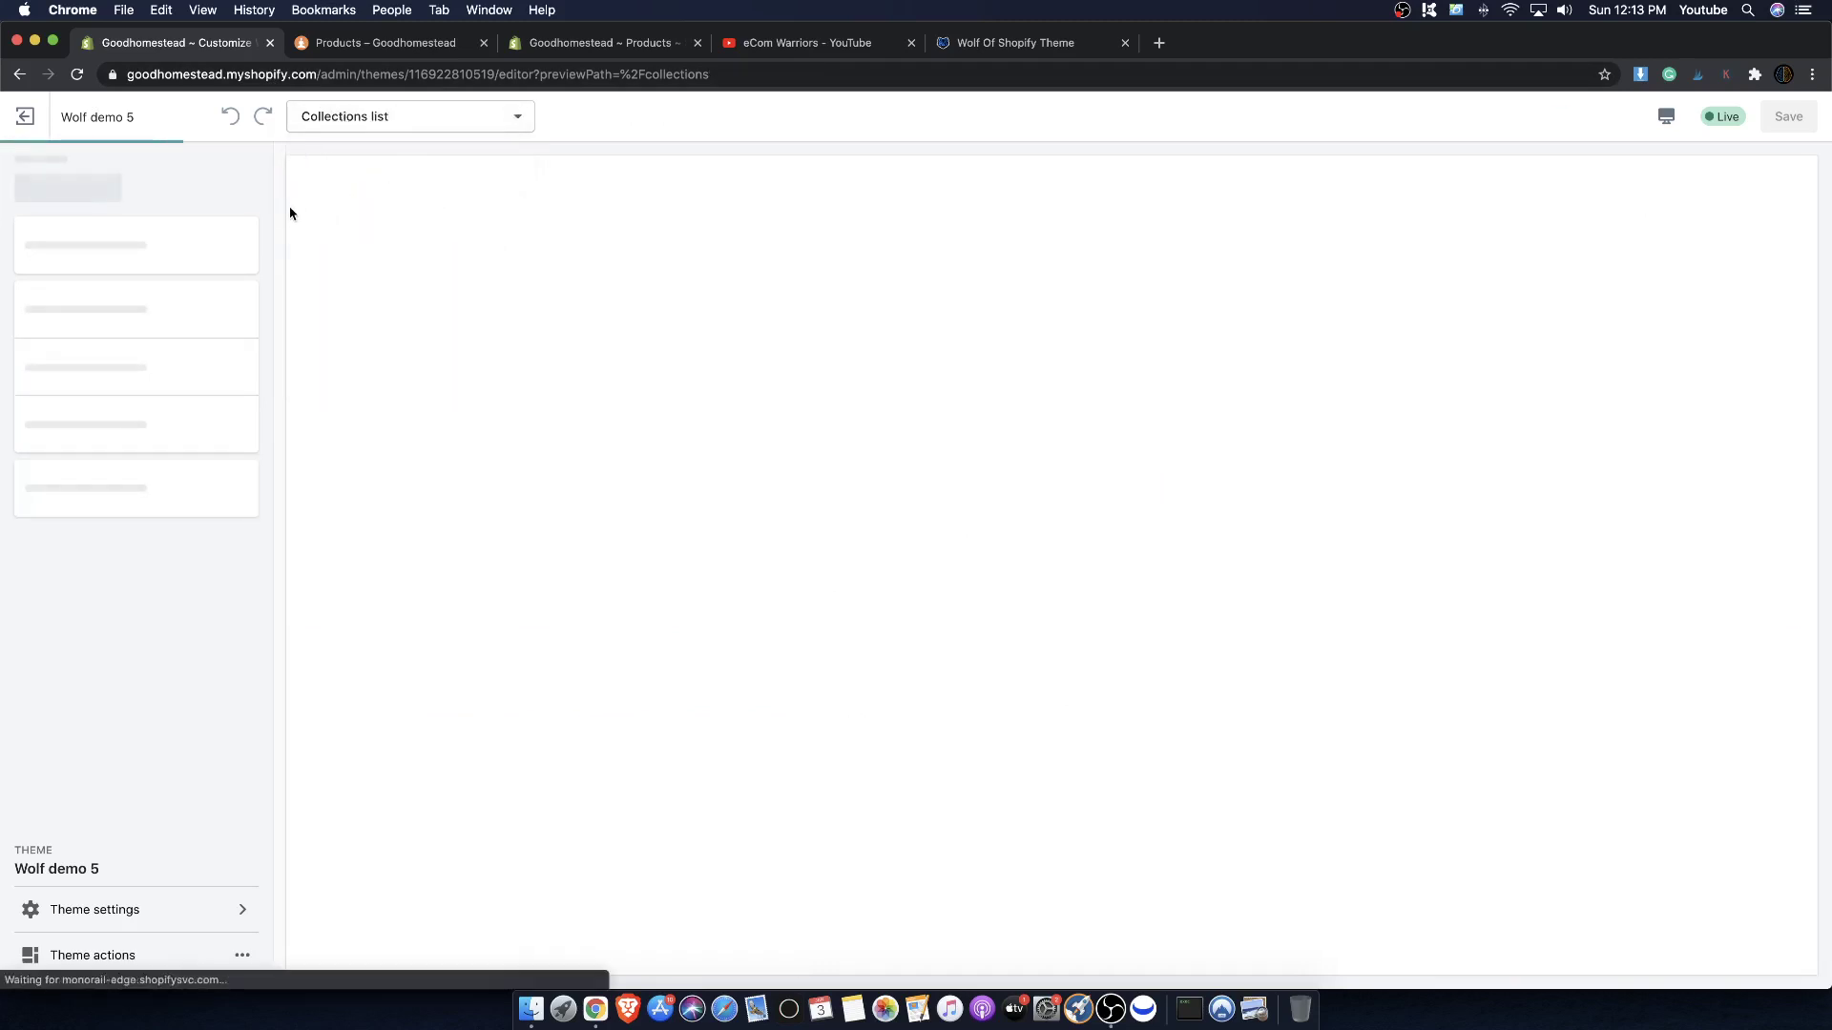
scroll(578, 496, "down", 3)
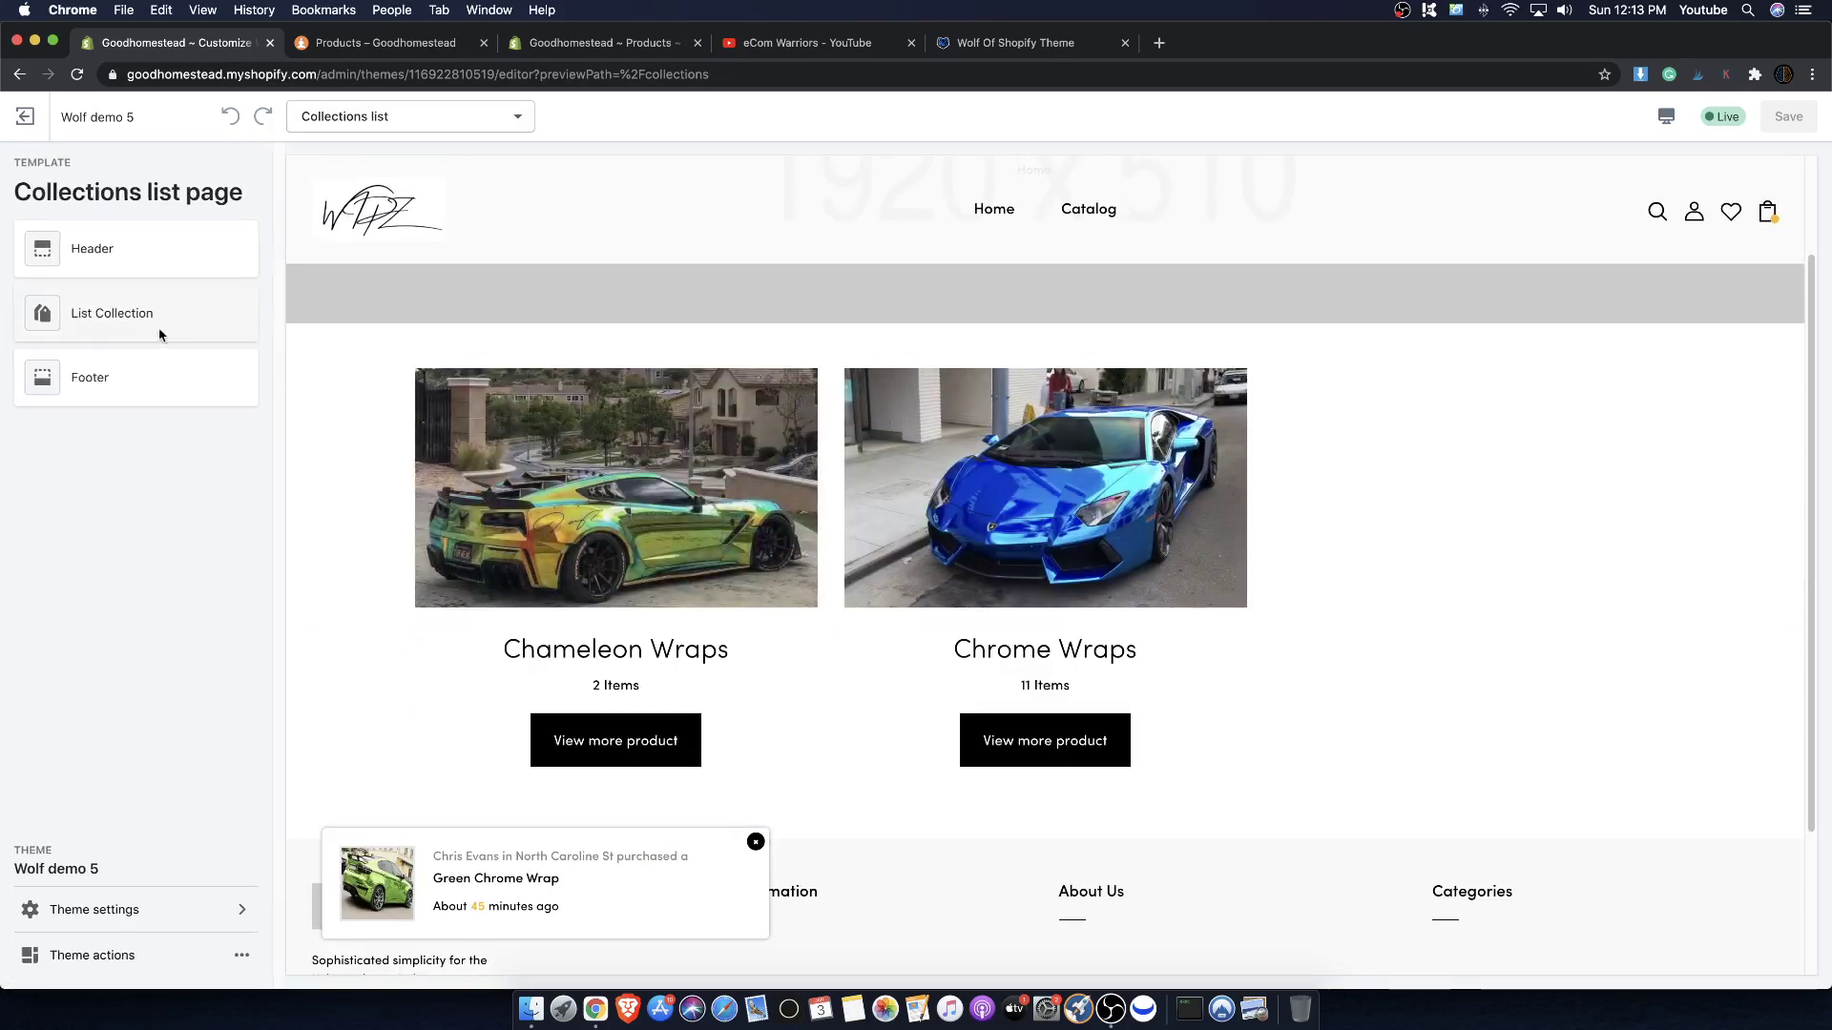
left_click(161, 331)
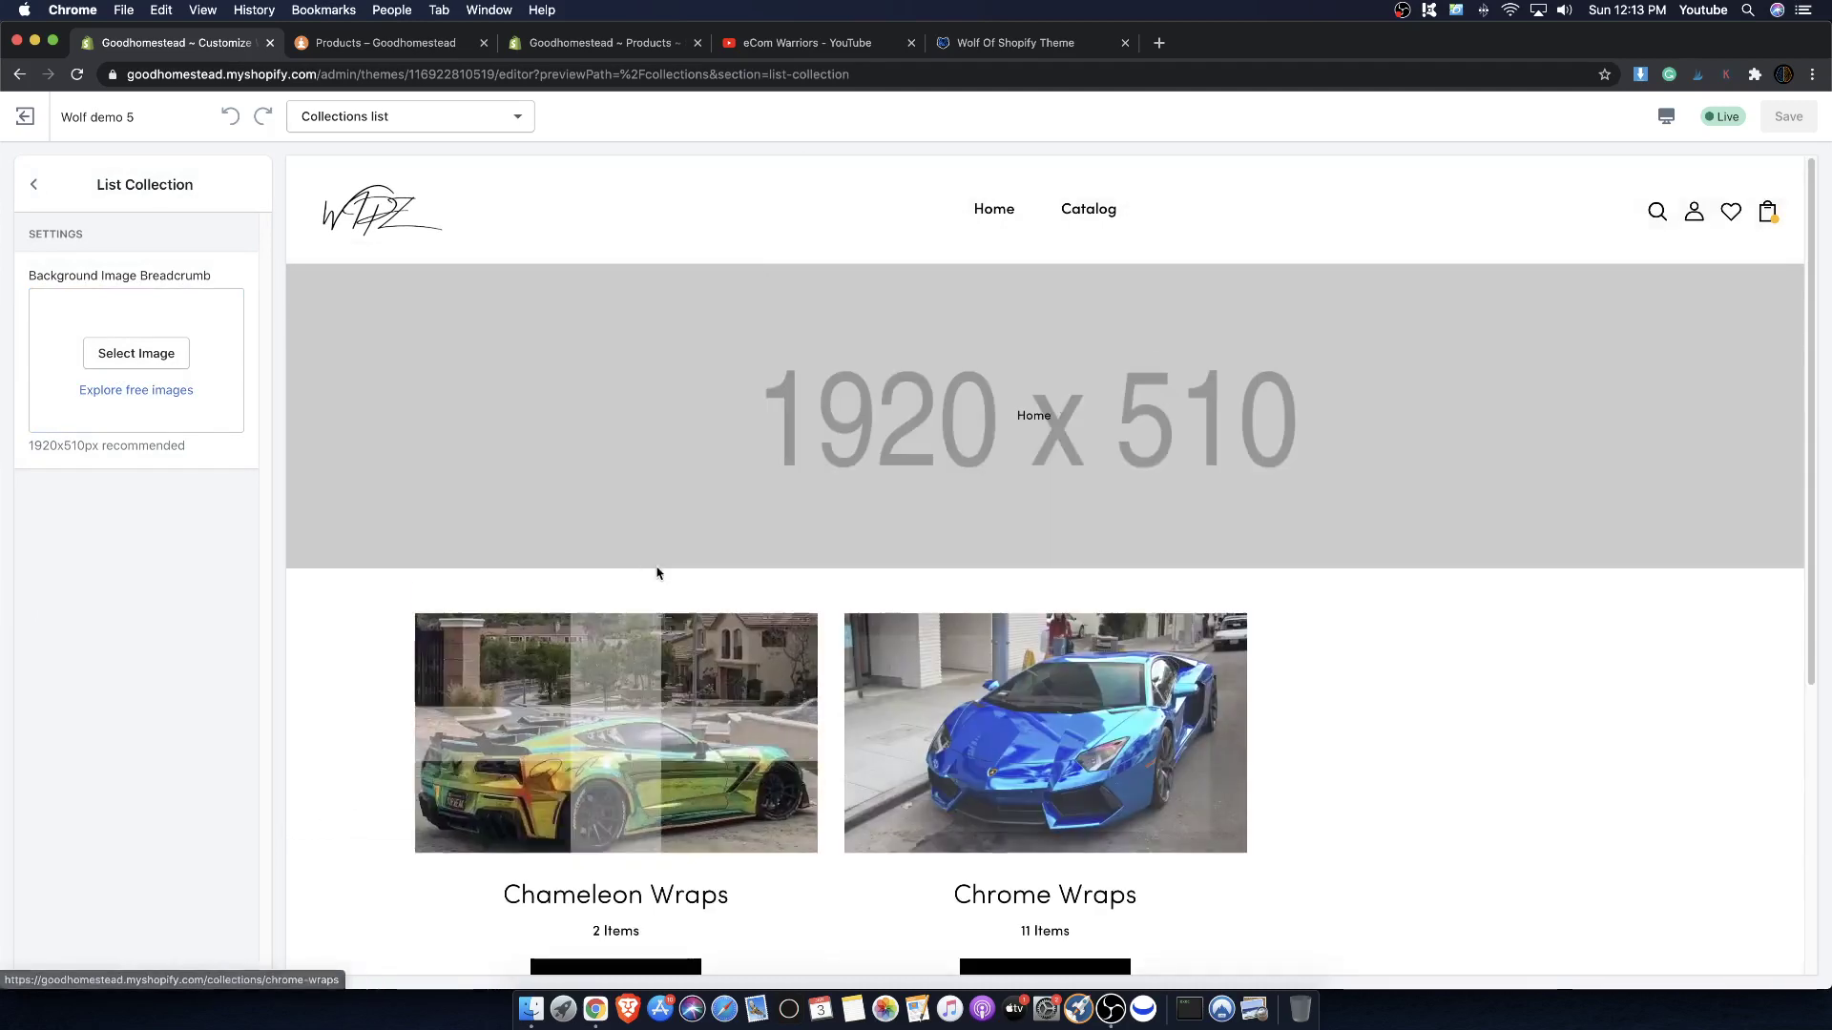
- Examine the collections list preview, checking the breadcrumb banner area and the Chameleon Wraps and Chrome Wraps tiles
scroll(657, 572, "down", 3)
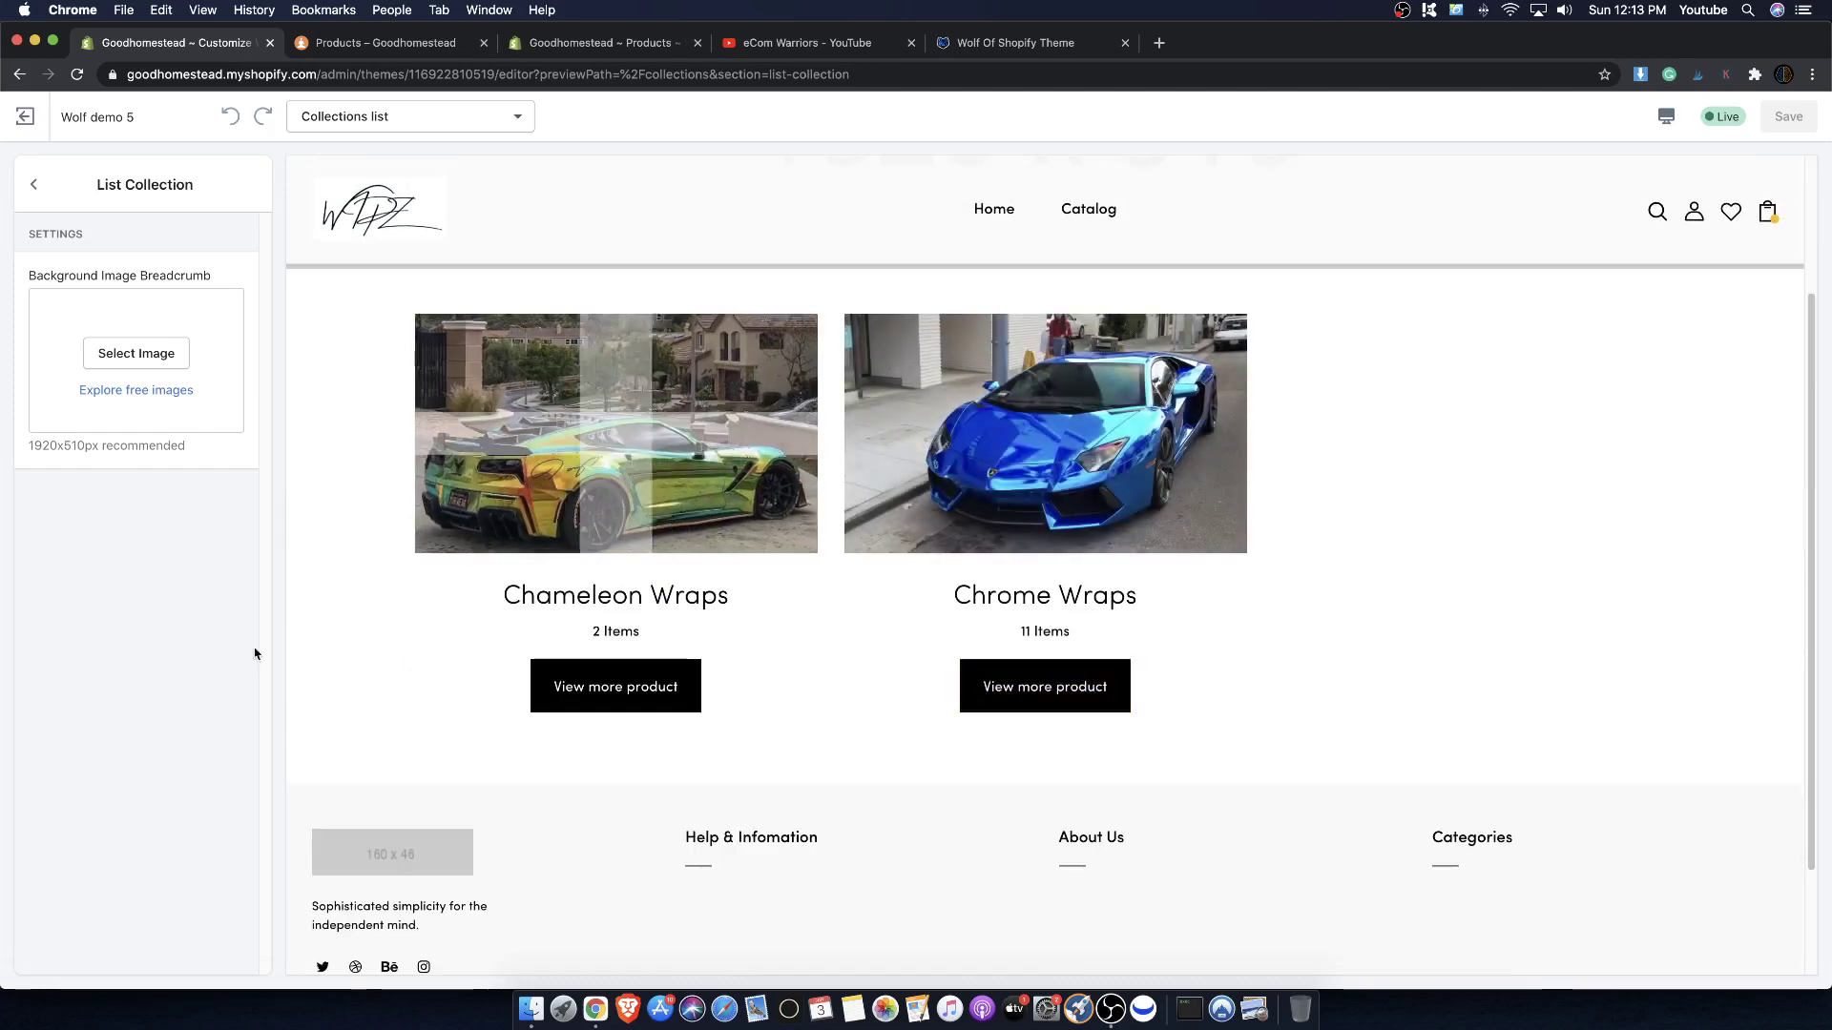
scroll(747, 481, "up", 3)
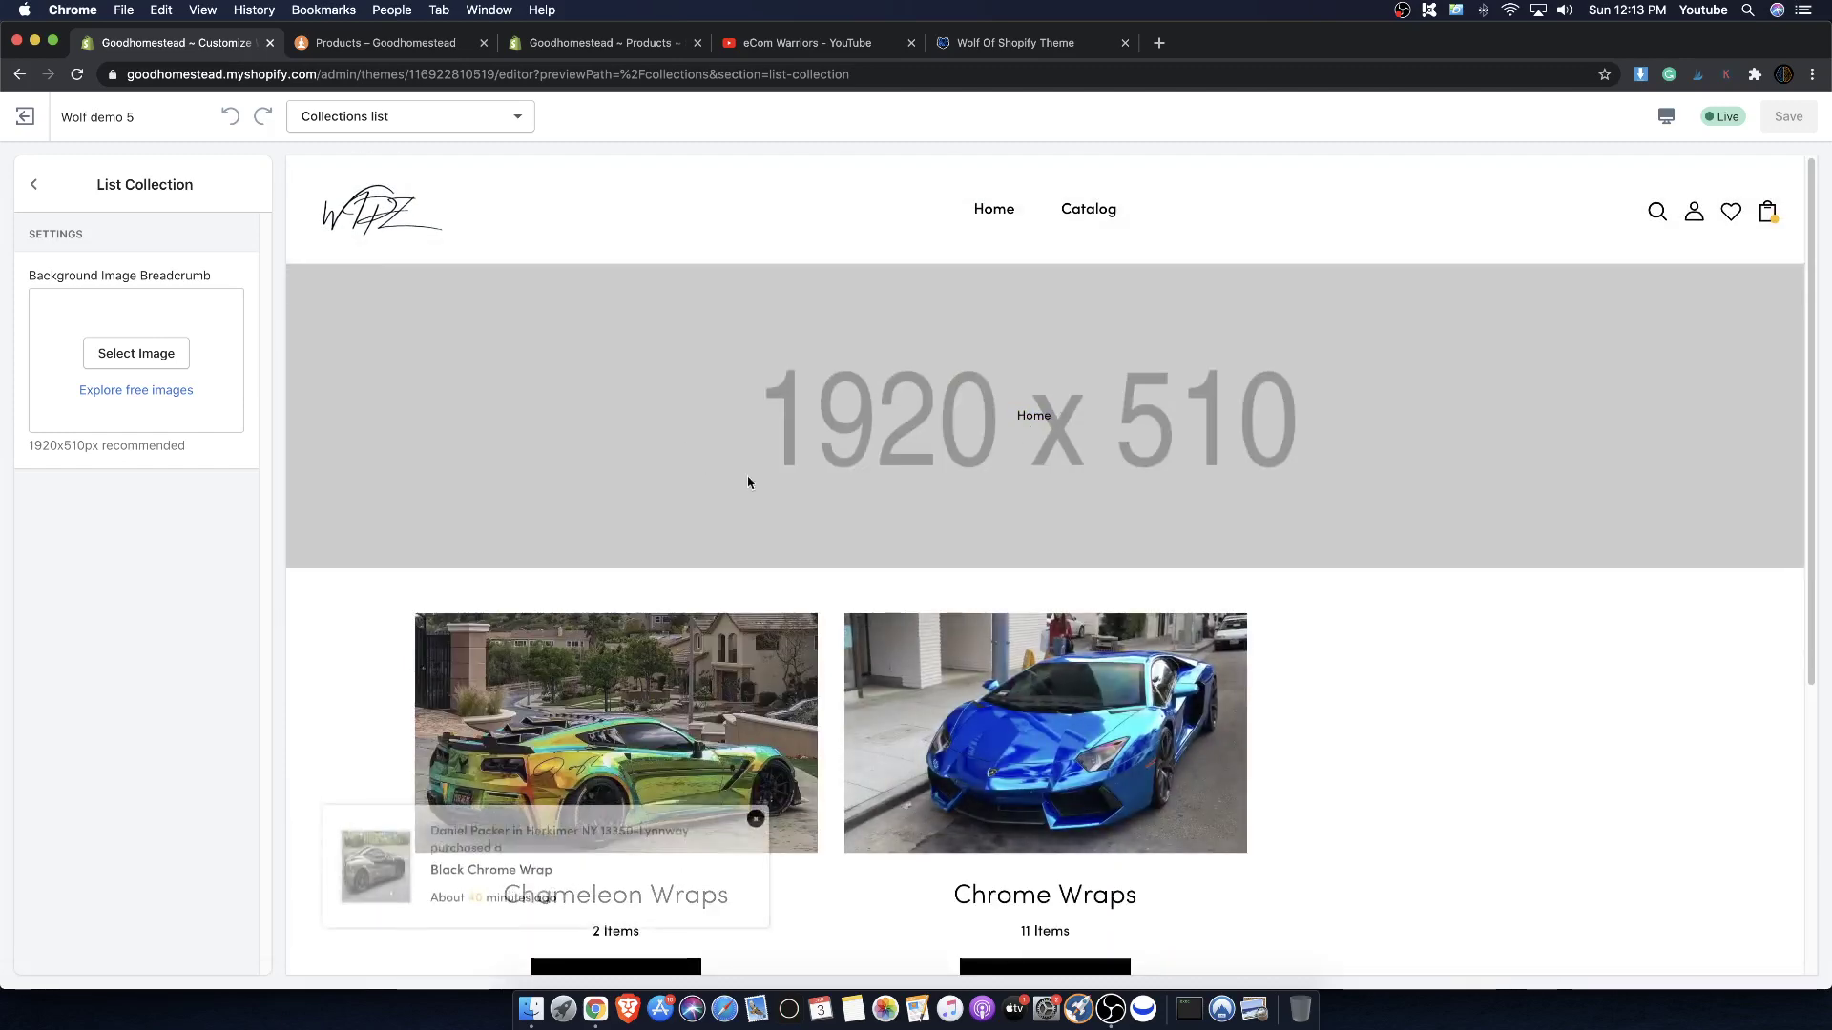
scroll(747, 481, "down", 3)
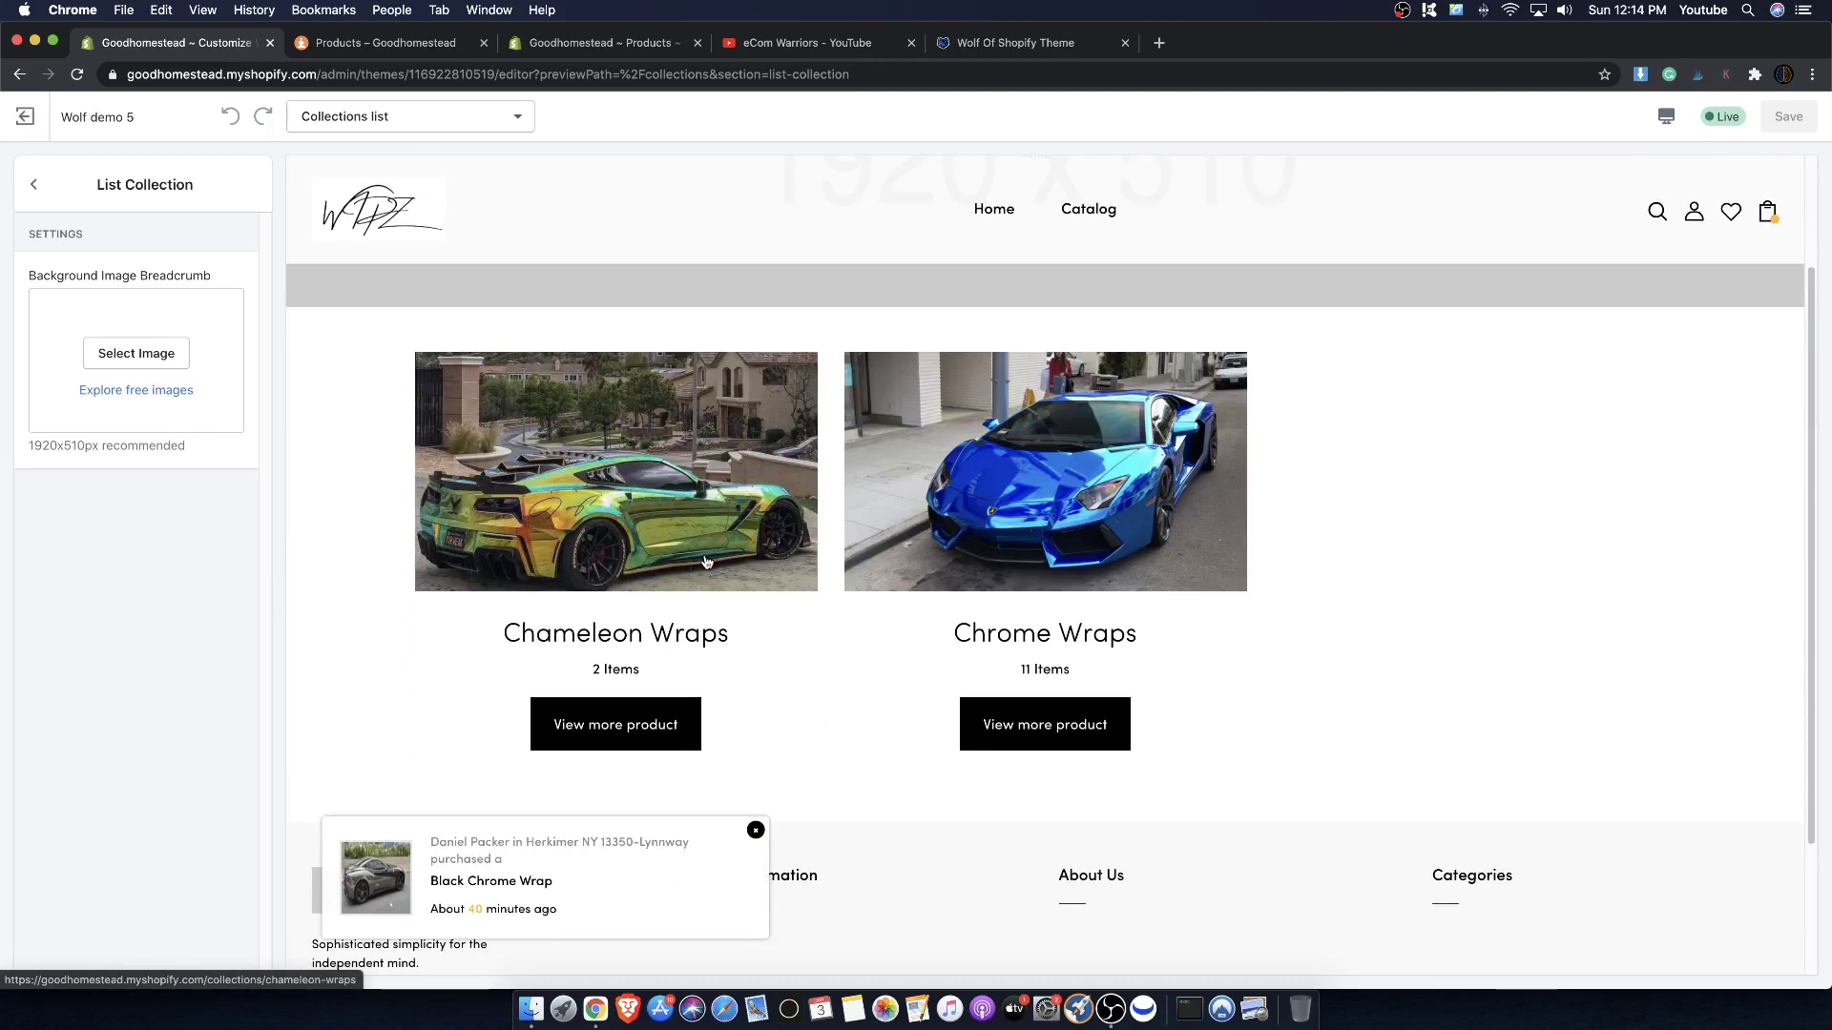
scroll(754, 420, "up", 3)
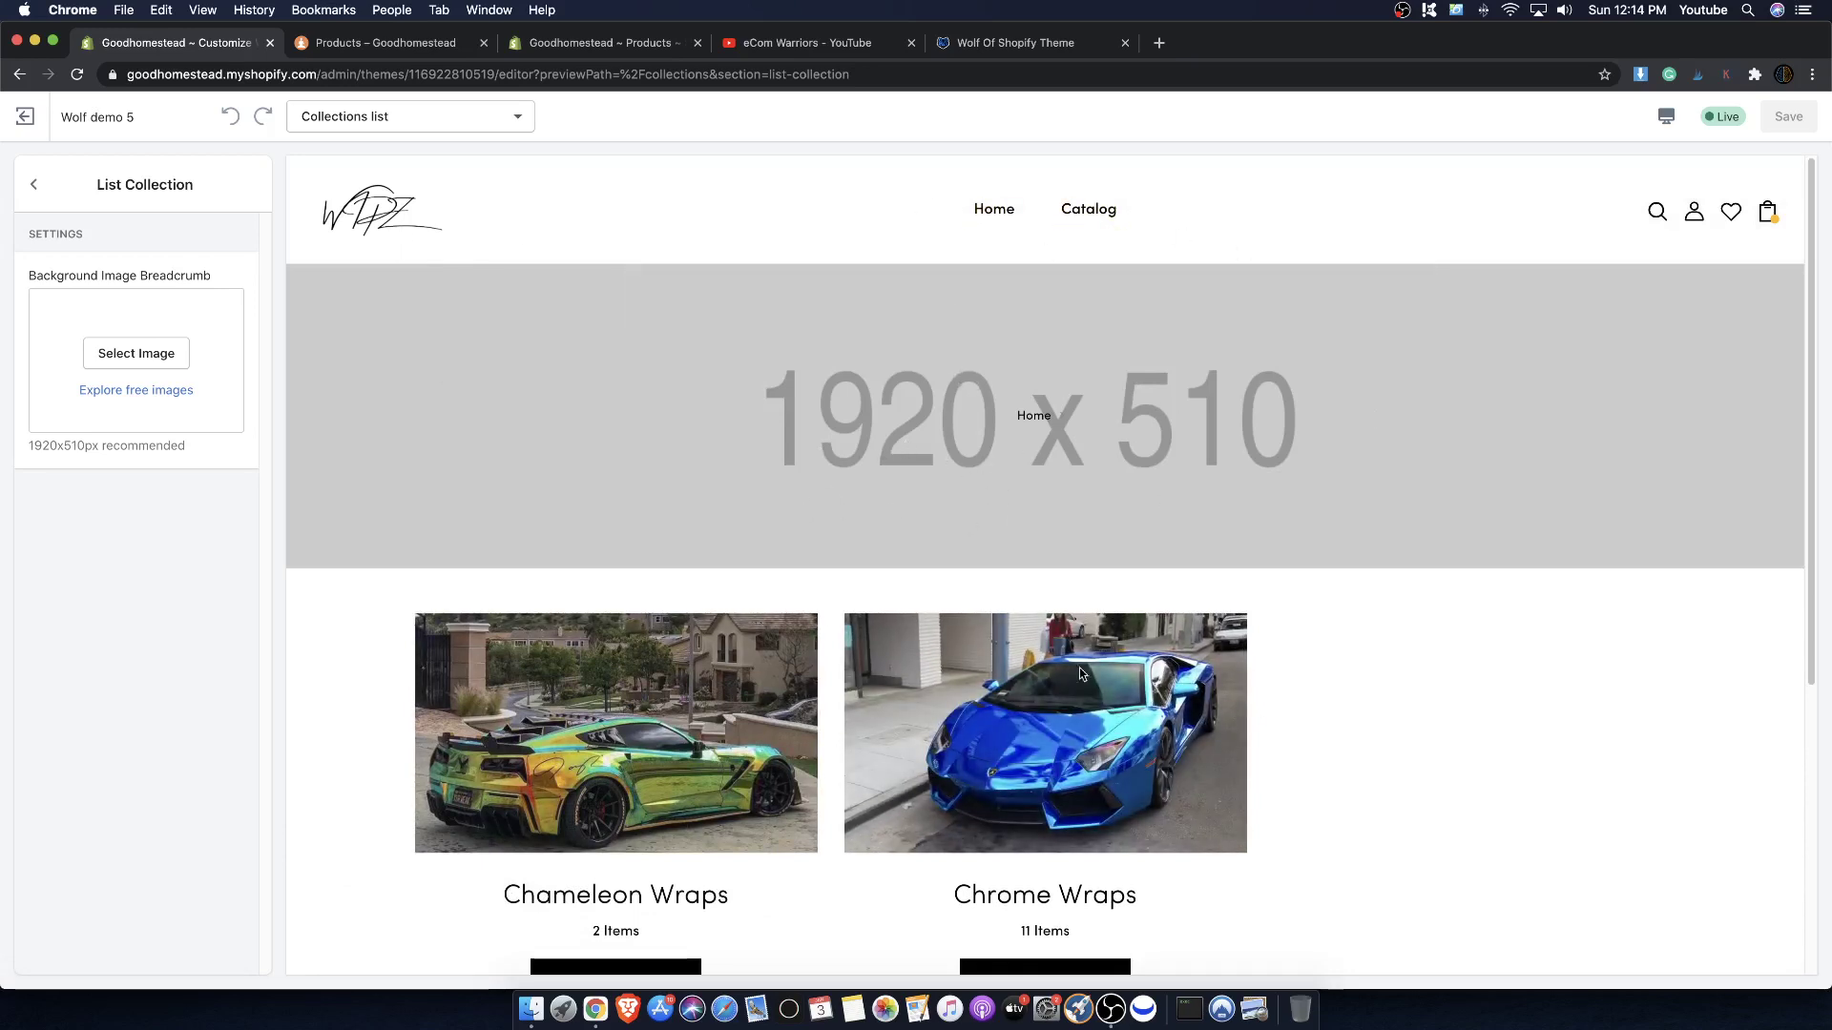
scroll(1354, 459, "down", 5)
scroll(1090, 445, "up", 5)
scroll(1090, 448, "down", 5)
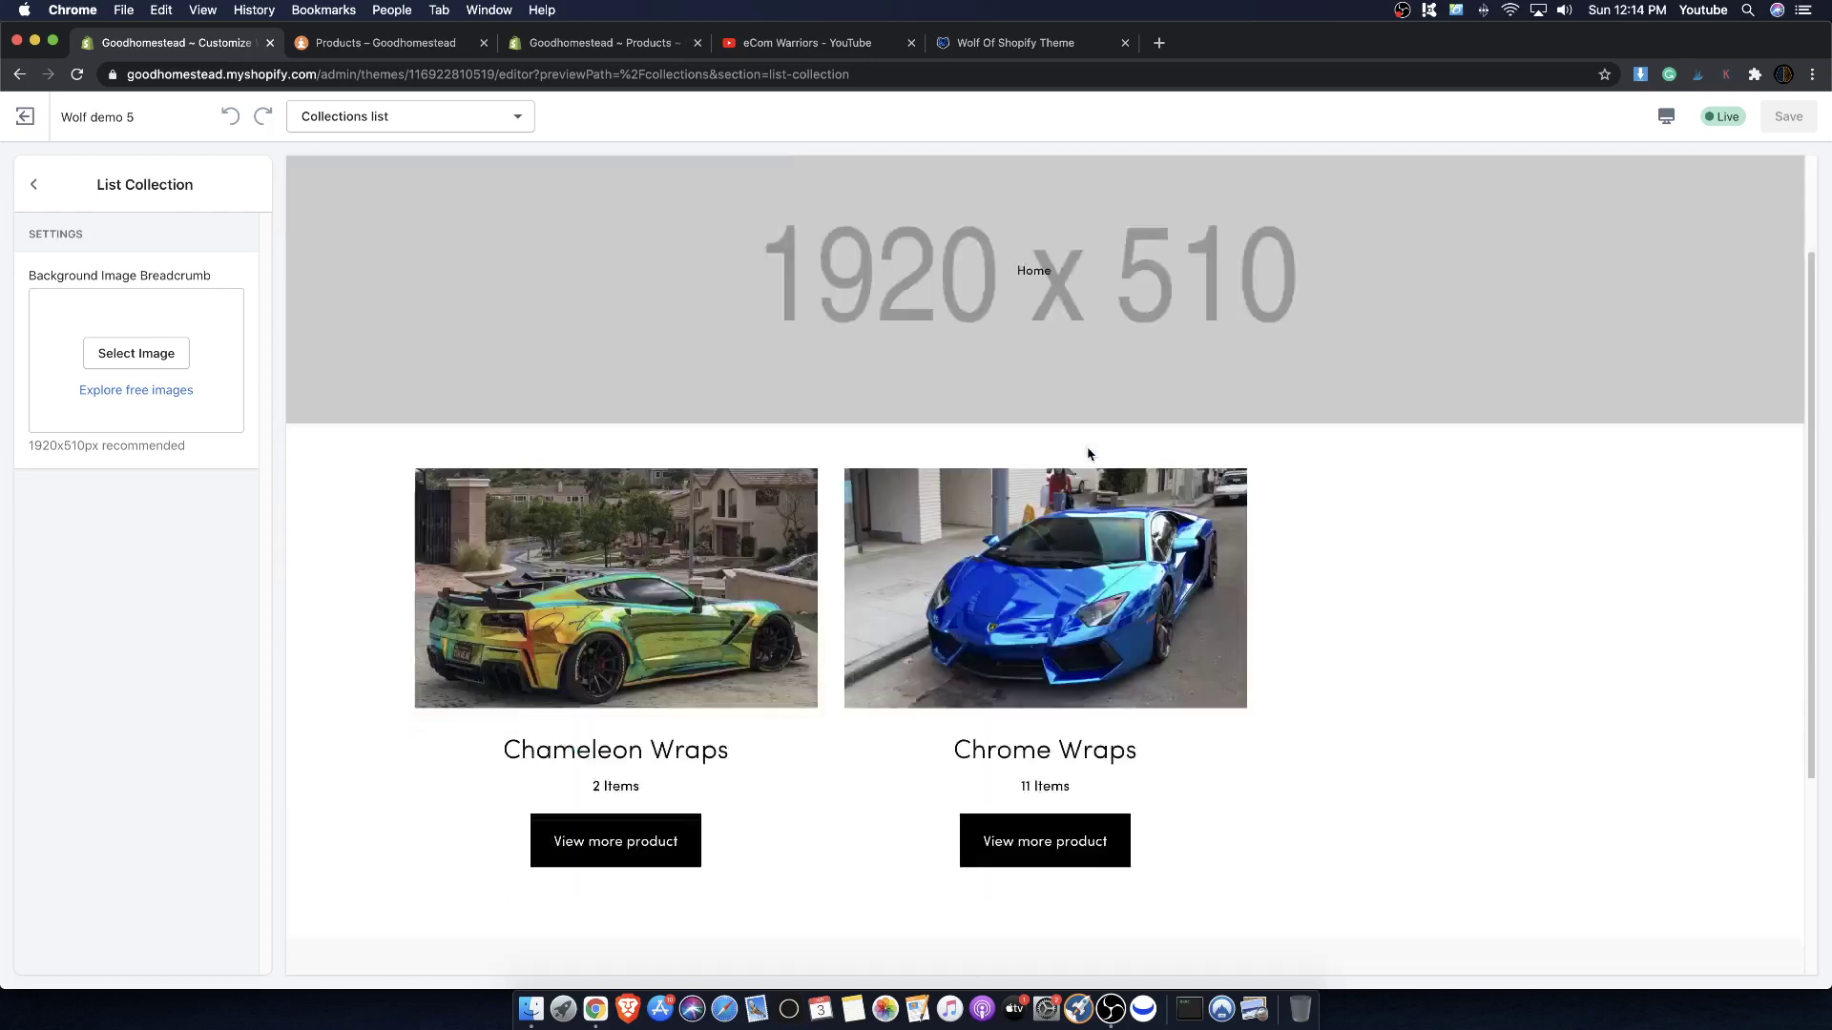
scroll(878, 358, "up", 5)
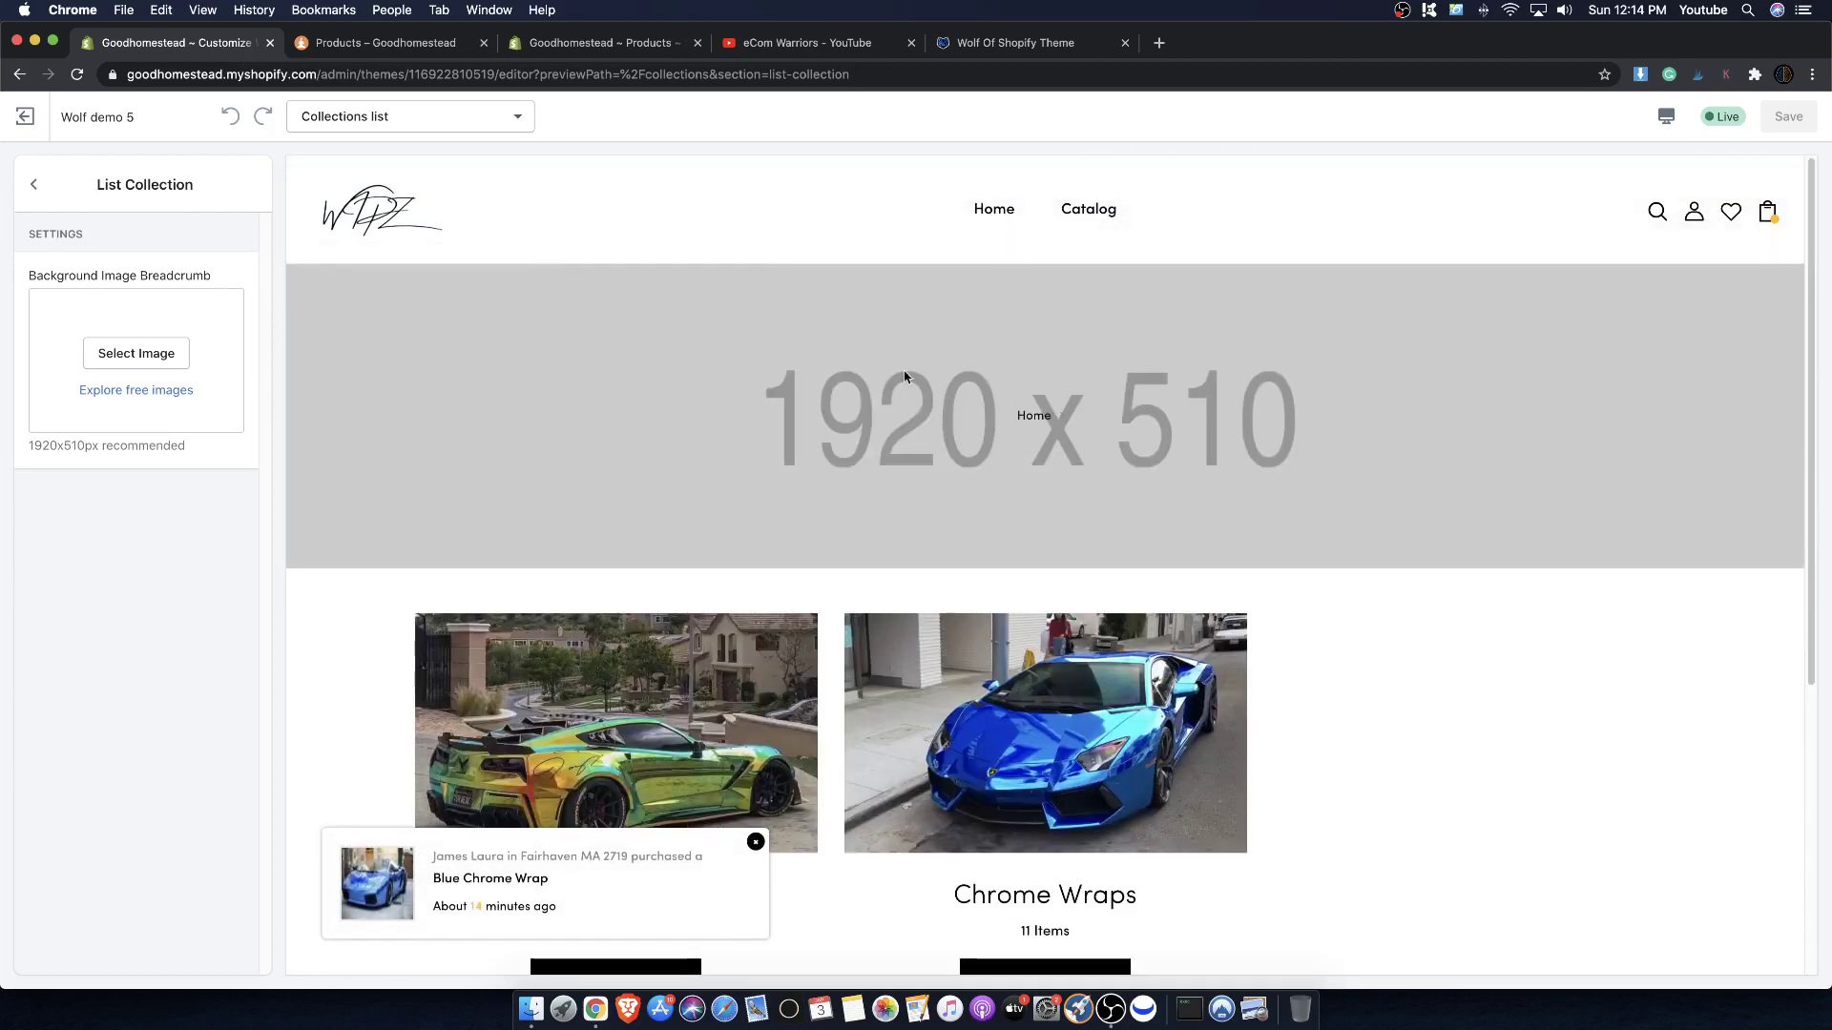
scroll(1300, 519, "down", 4)
scroll(1227, 492, "up", 2)
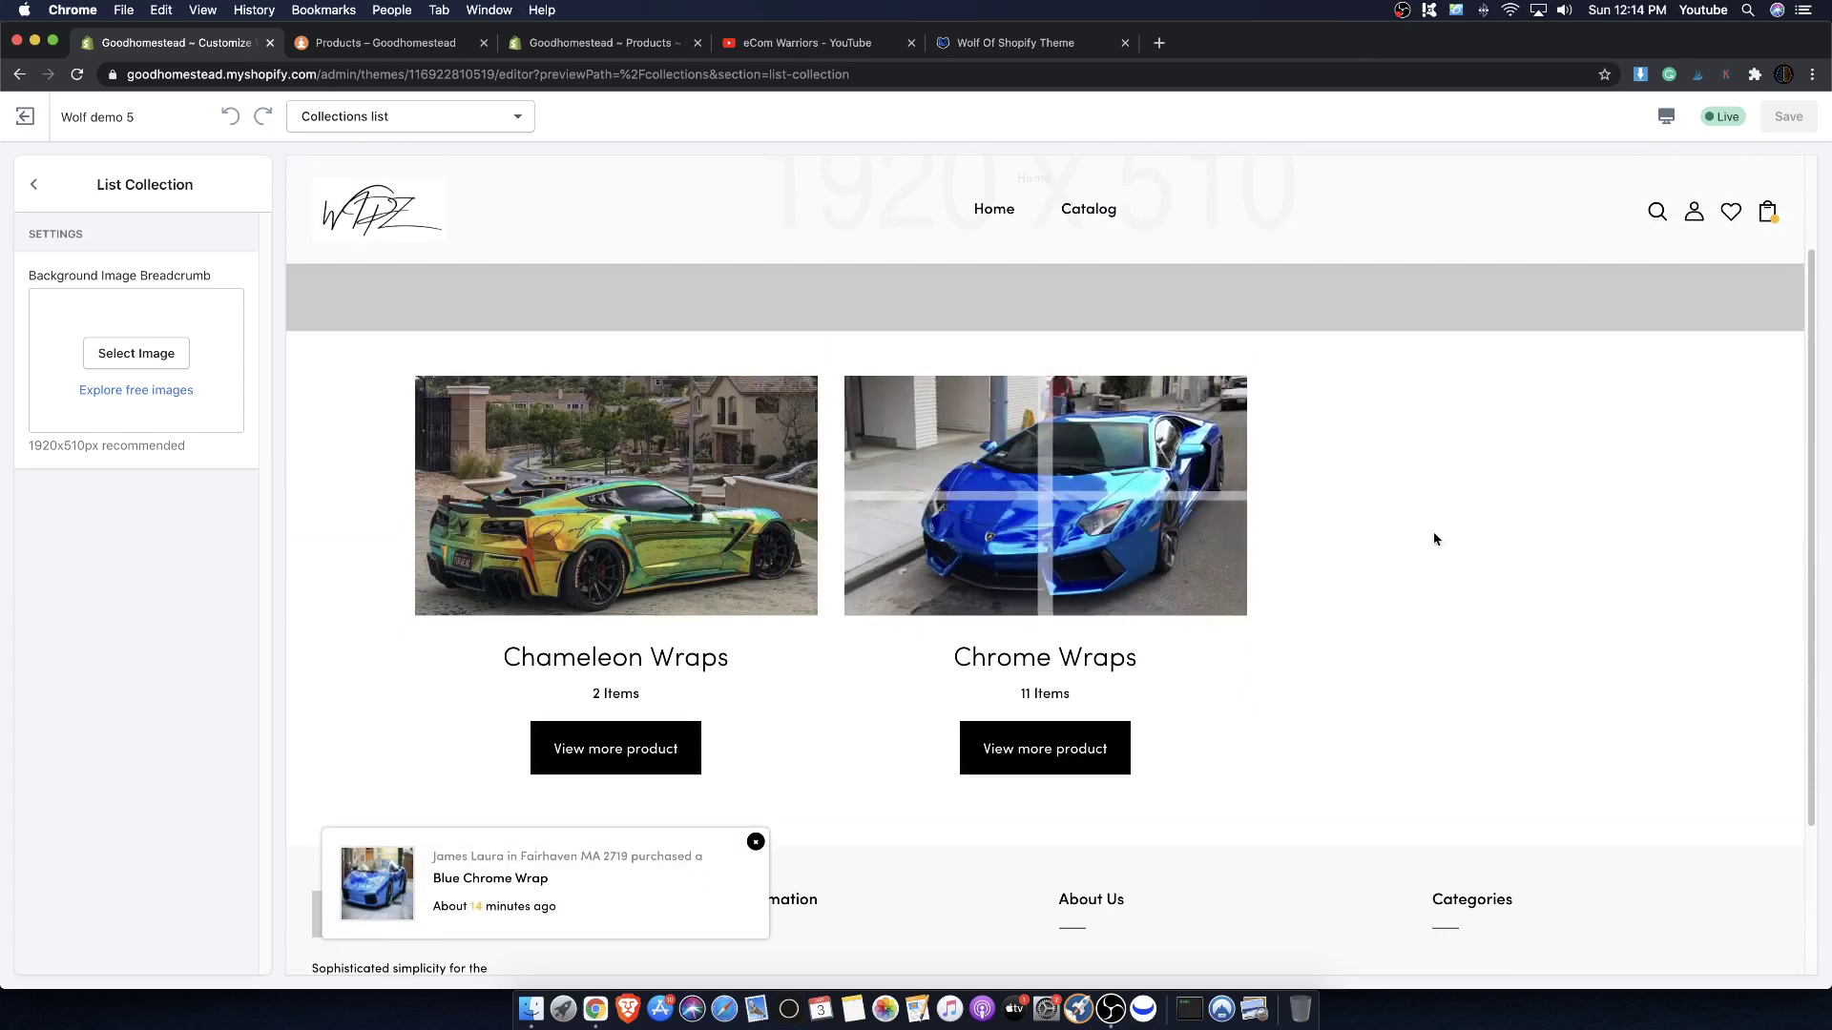
scroll(1621, 516, "down", 1)
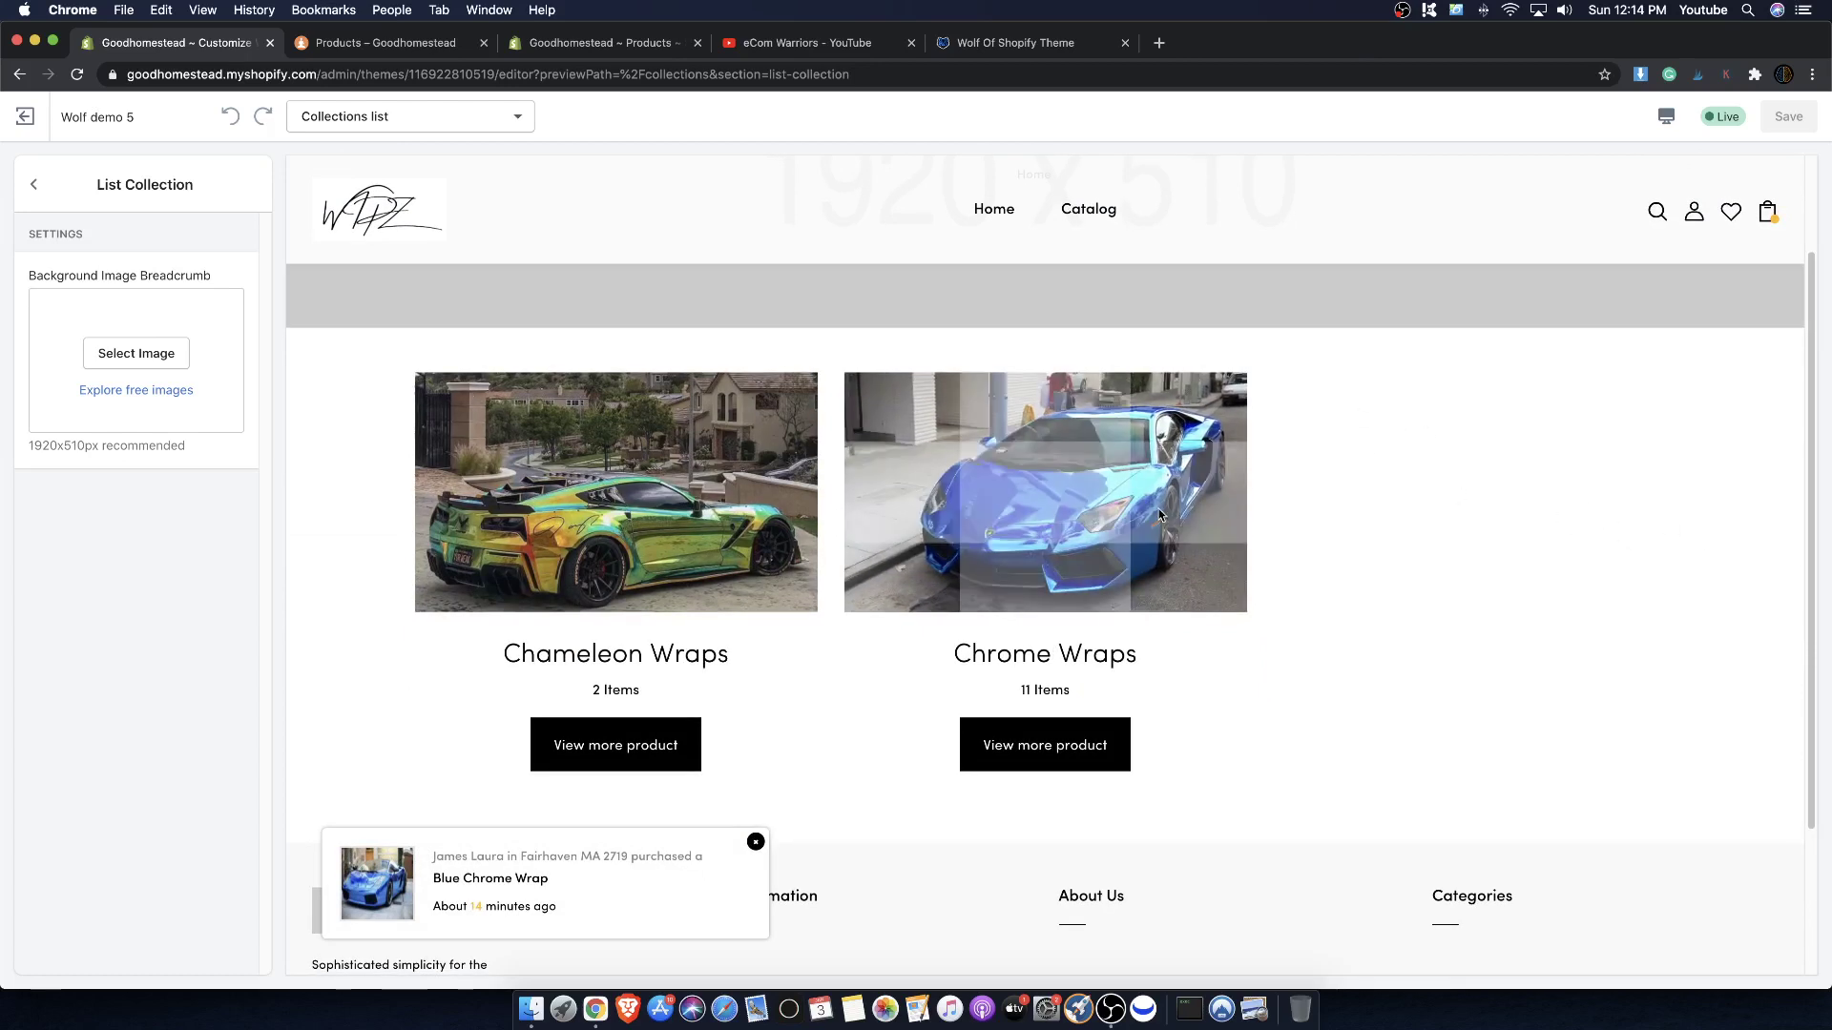